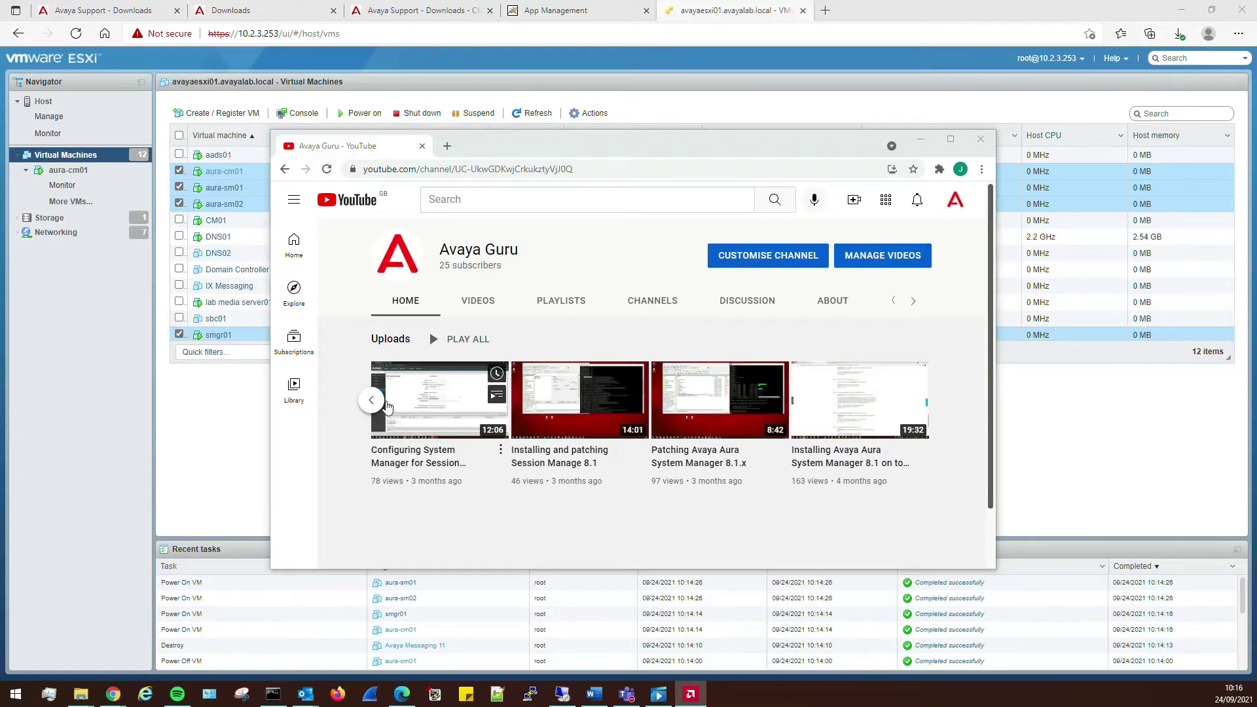
# - Browse the Avaya Guru uploads, then minimise the YouTube window to reveal the ESXi VM list
pyautogui.click(371, 400)
pyautogui.click(399, 401)
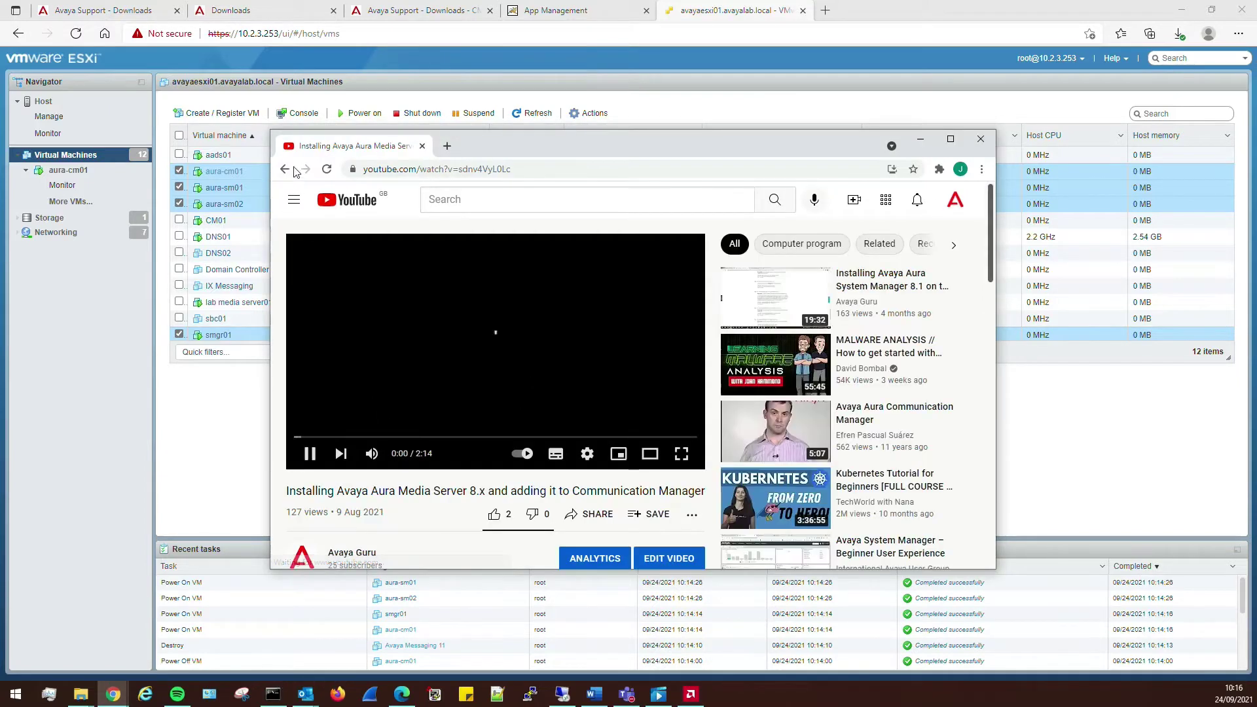
pyautogui.click(286, 169)
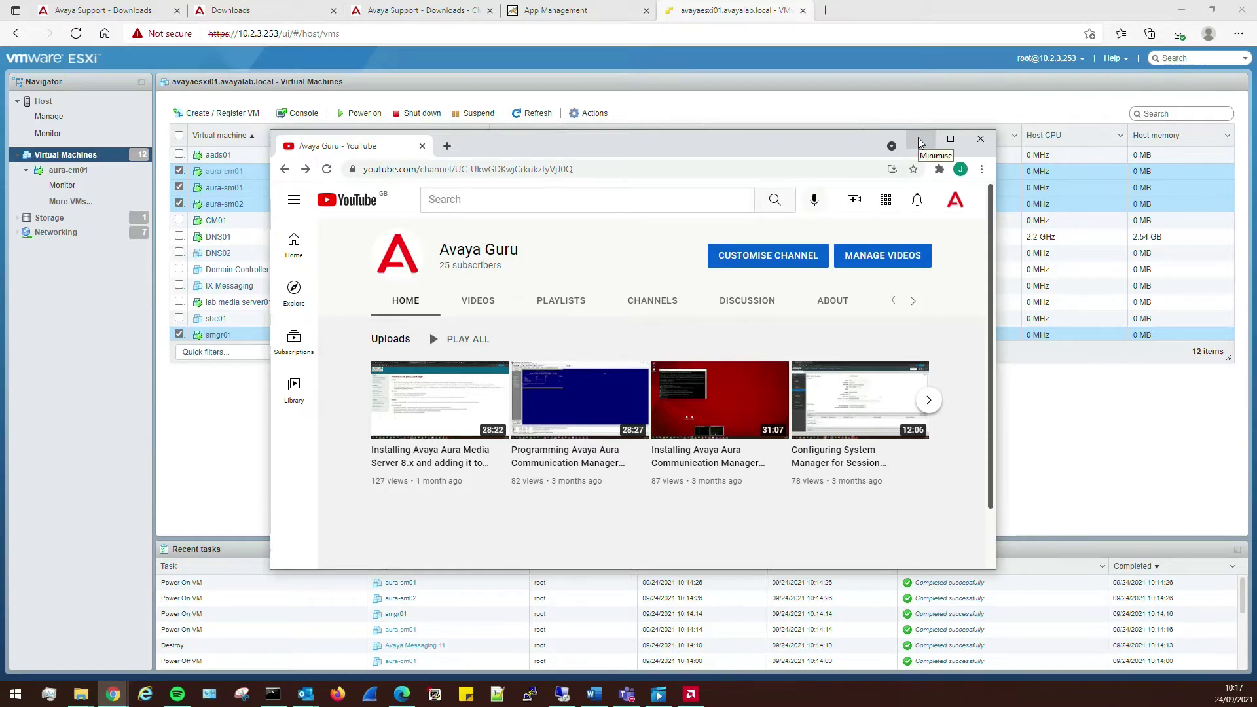
pyautogui.click(921, 141)
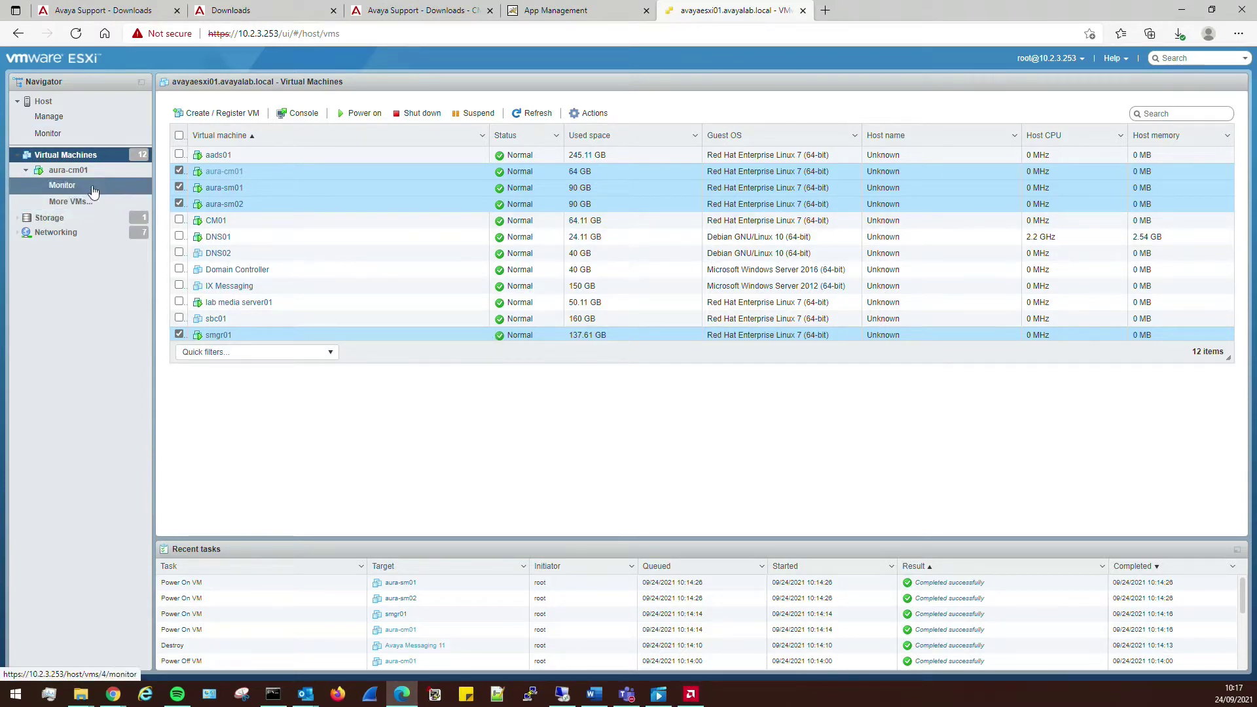
# - Start creating a new virtual machine named 'Avaya Messaging' from the Virtual Machines menu
pyautogui.rightClick(71, 158)
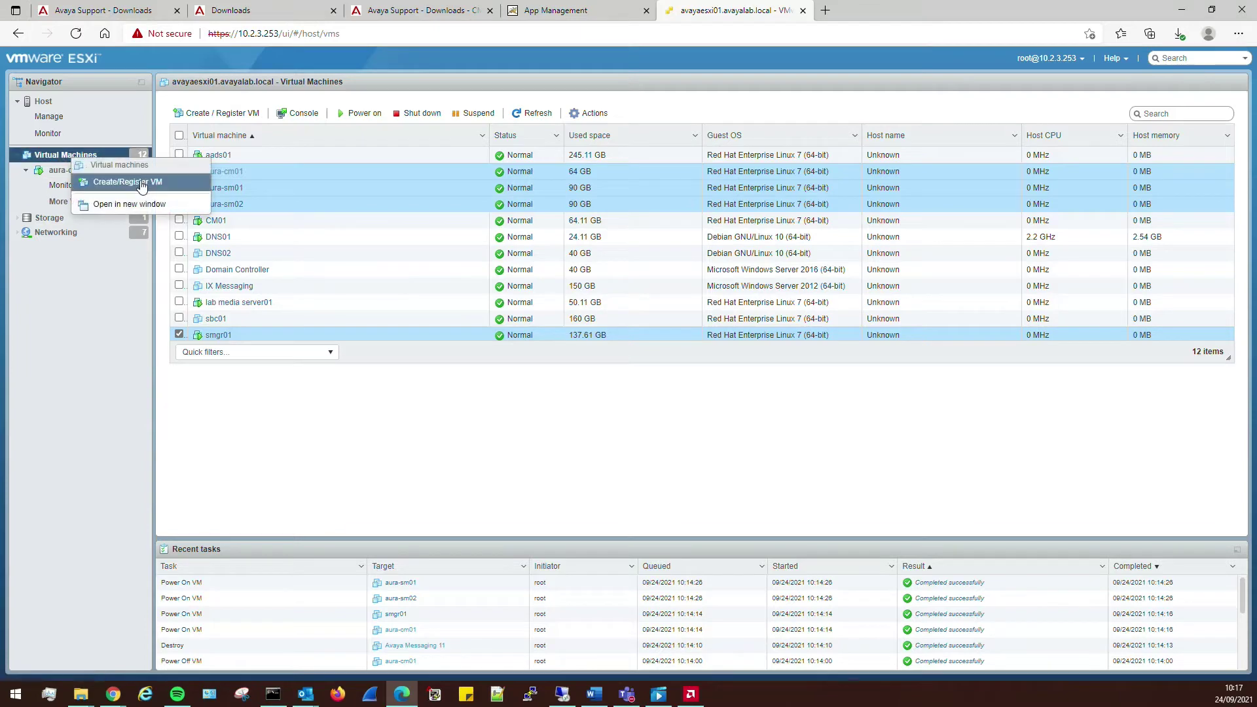
pyautogui.click(140, 183)
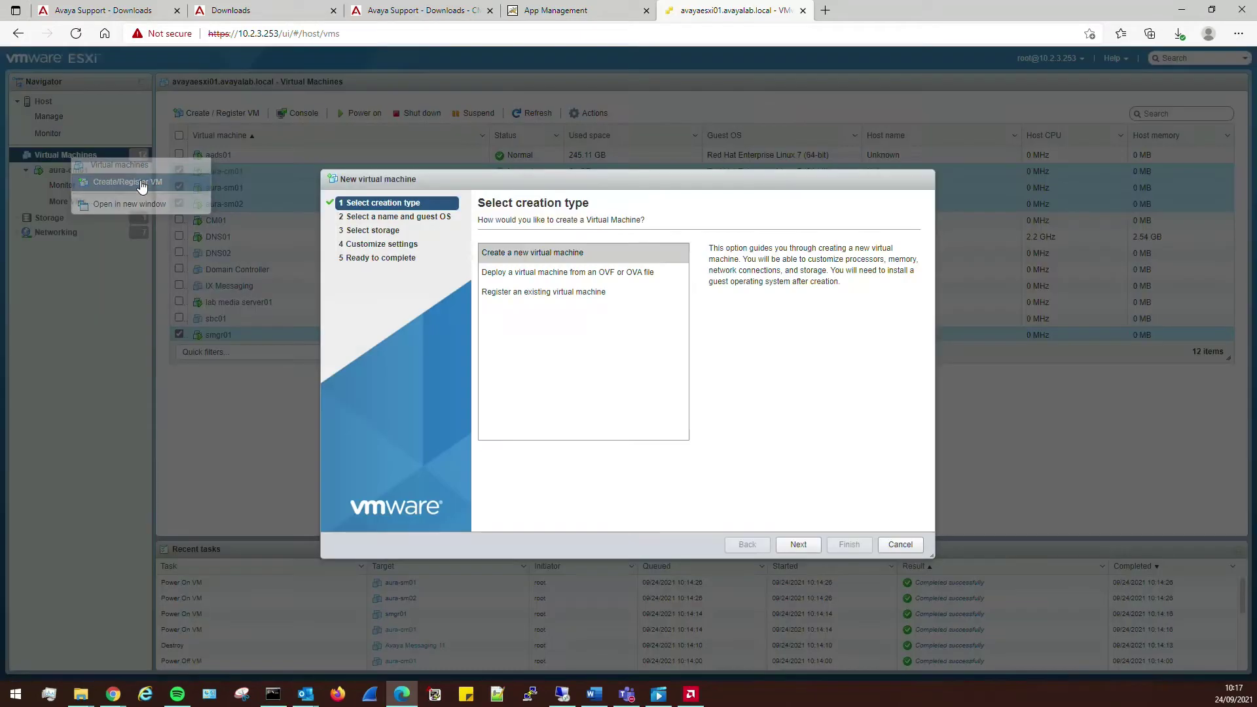
pyautogui.click(818, 547)
pyautogui.click(543, 265)
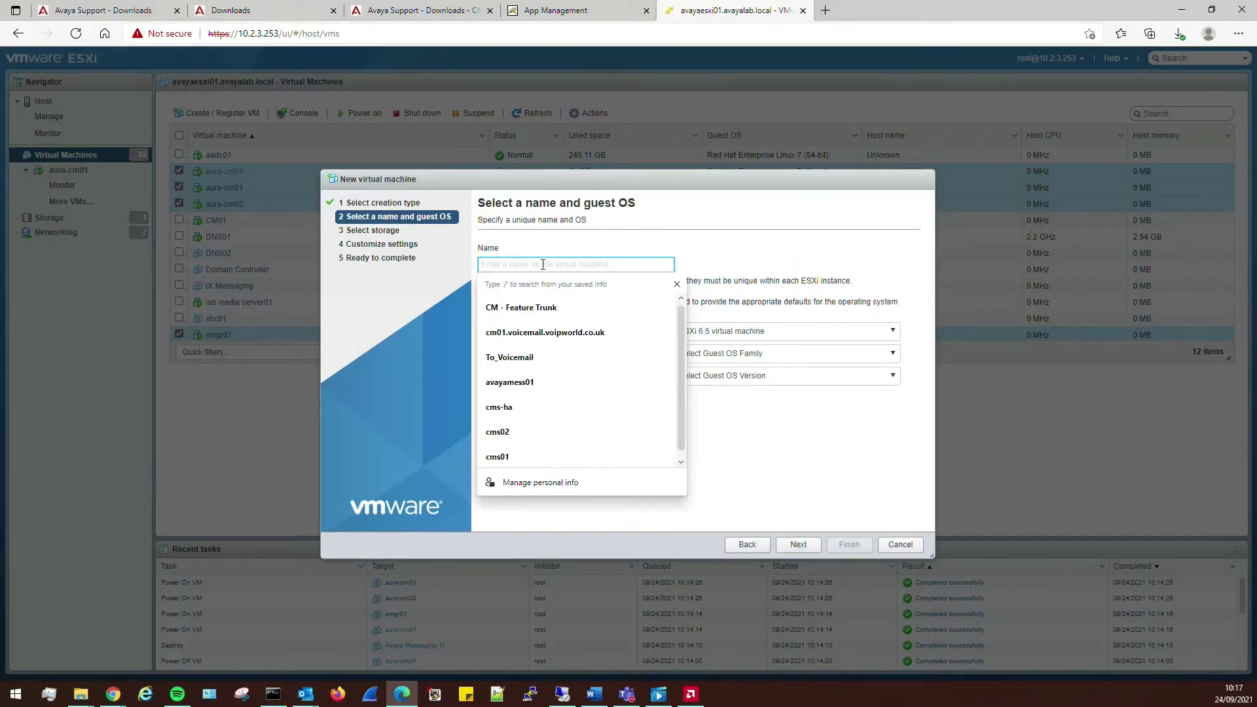
pyautogui.write('Avaya M')
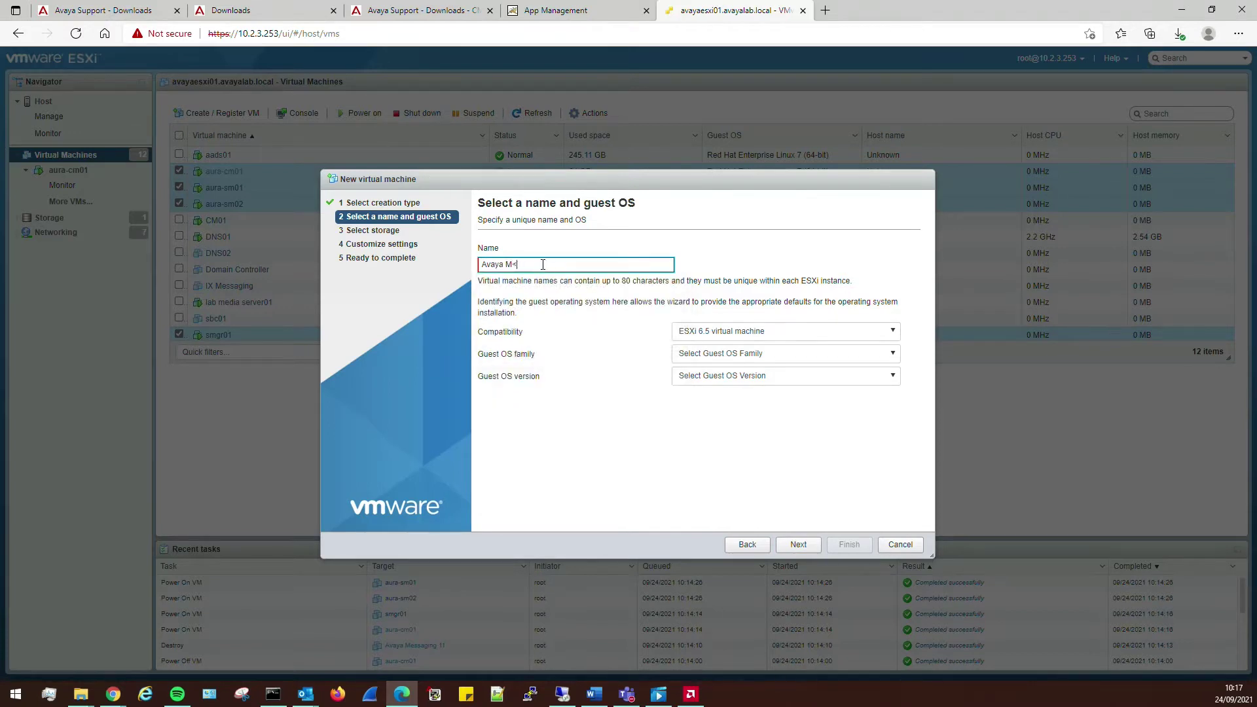
pyautogui.write('essa')
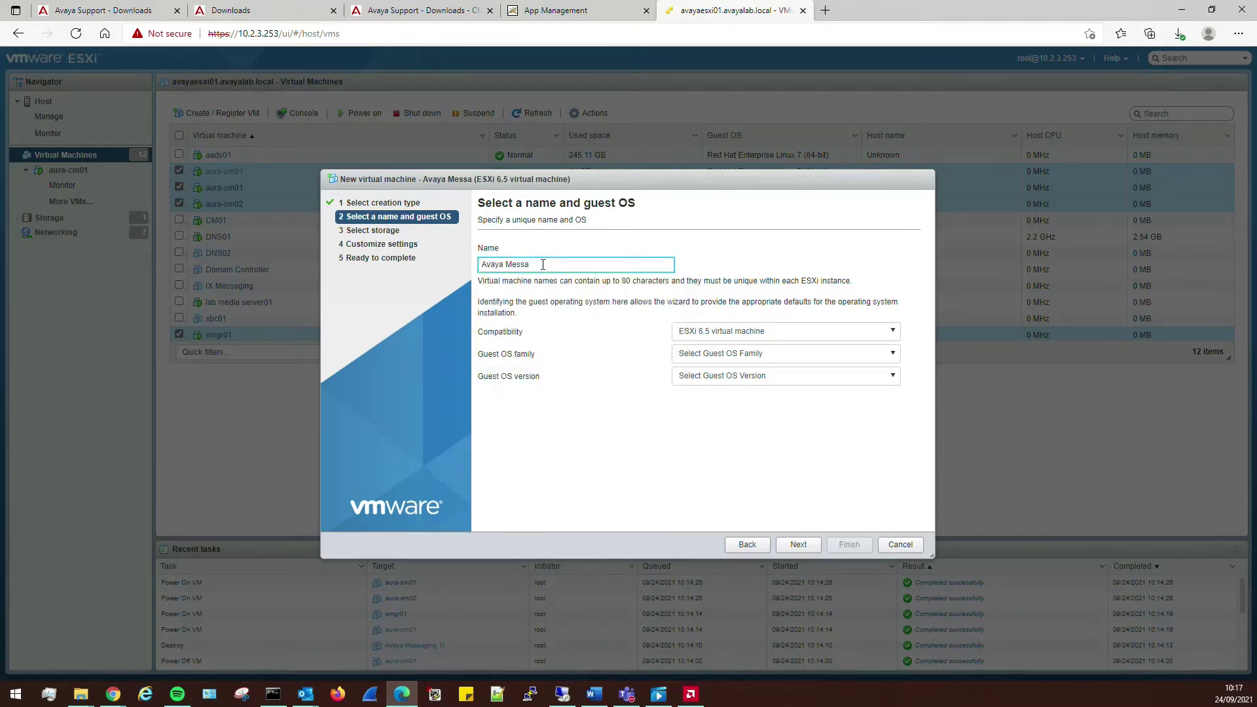
pyautogui.write('ging')
# - Set the guest OS to Windows, Microsoft Windows Server 2016 (64-bit), and continue to storage
pyautogui.click(735, 354)
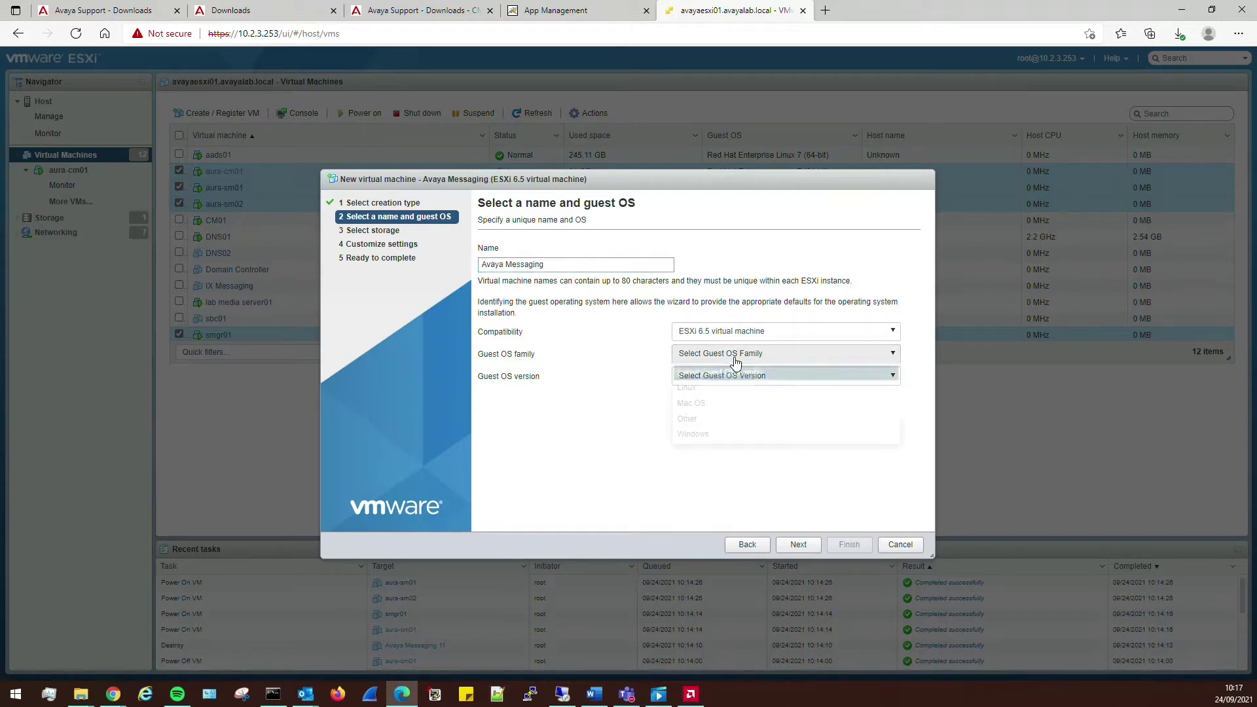
pyautogui.click(701, 434)
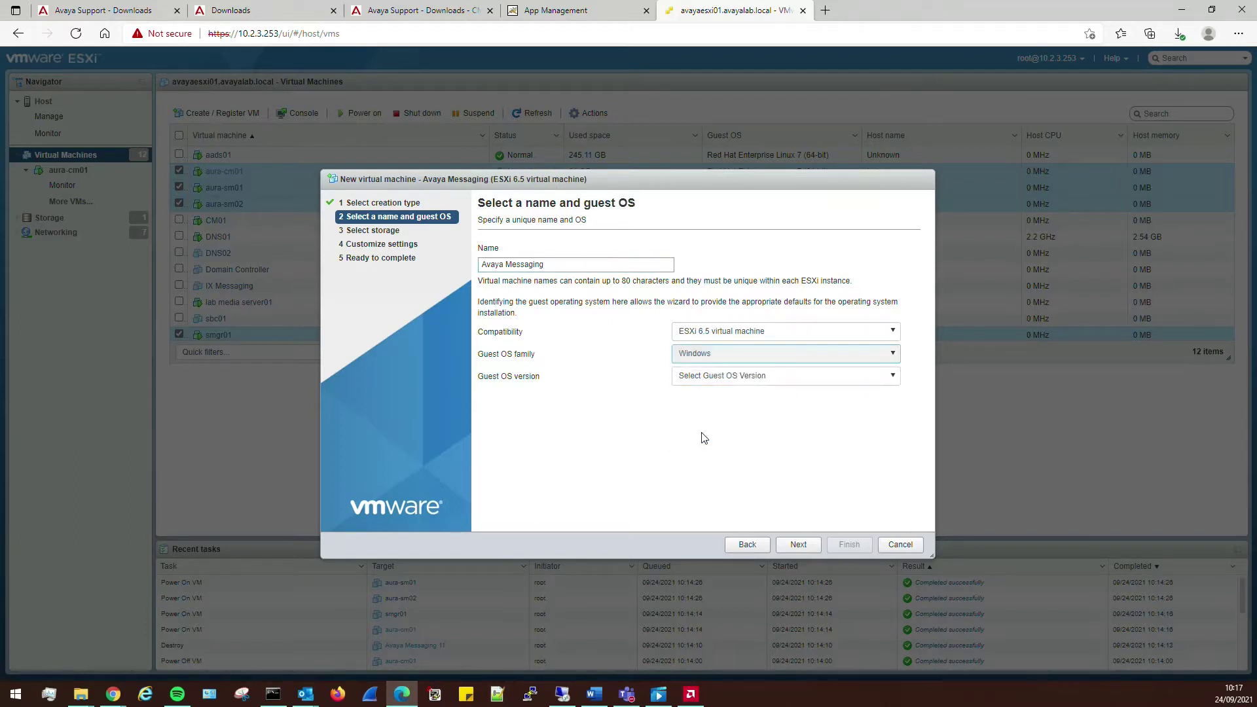
pyautogui.click(845, 382)
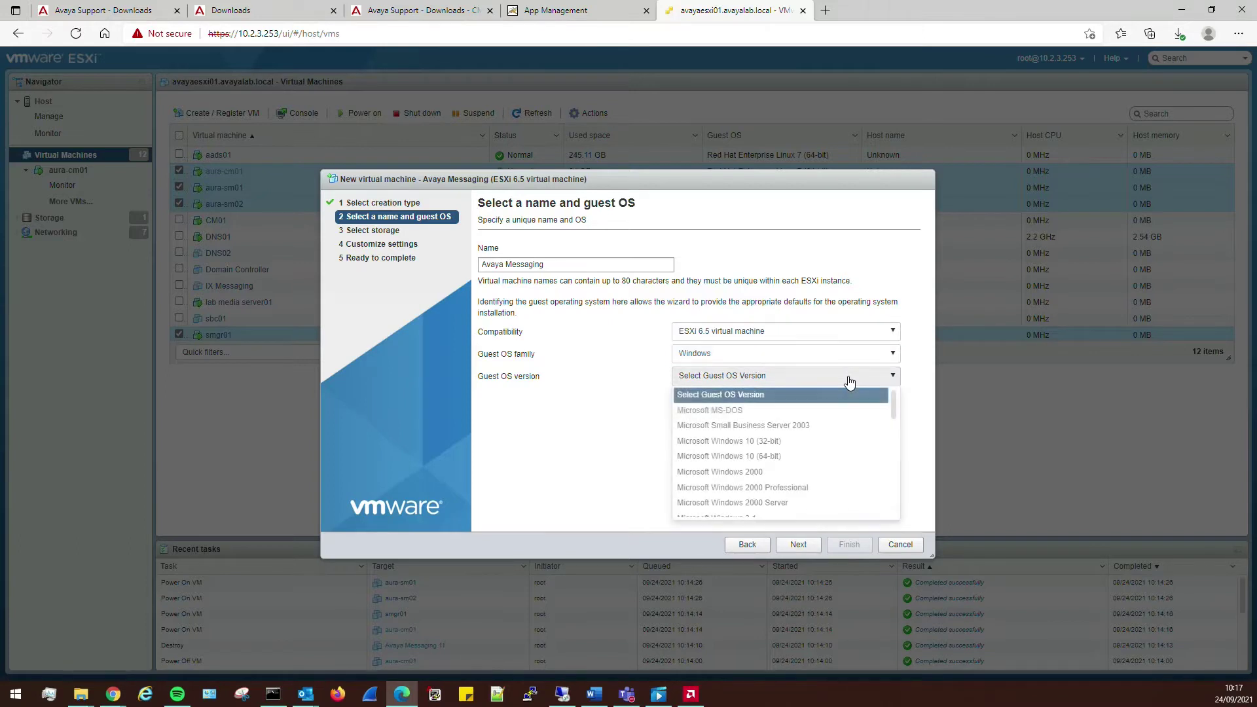
pyautogui.moveTo(896, 409); pyautogui.dragTo(885, 480)
pyautogui.scroll(-2, 818, 472)
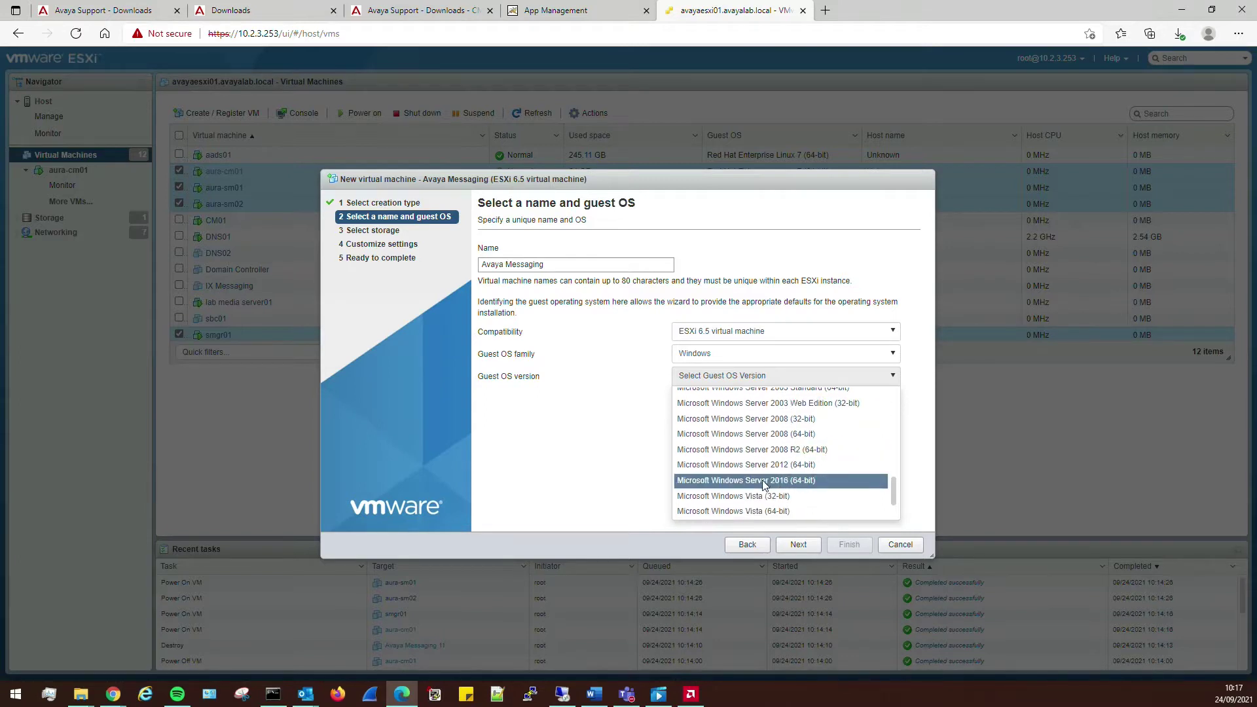
pyautogui.click(764, 482)
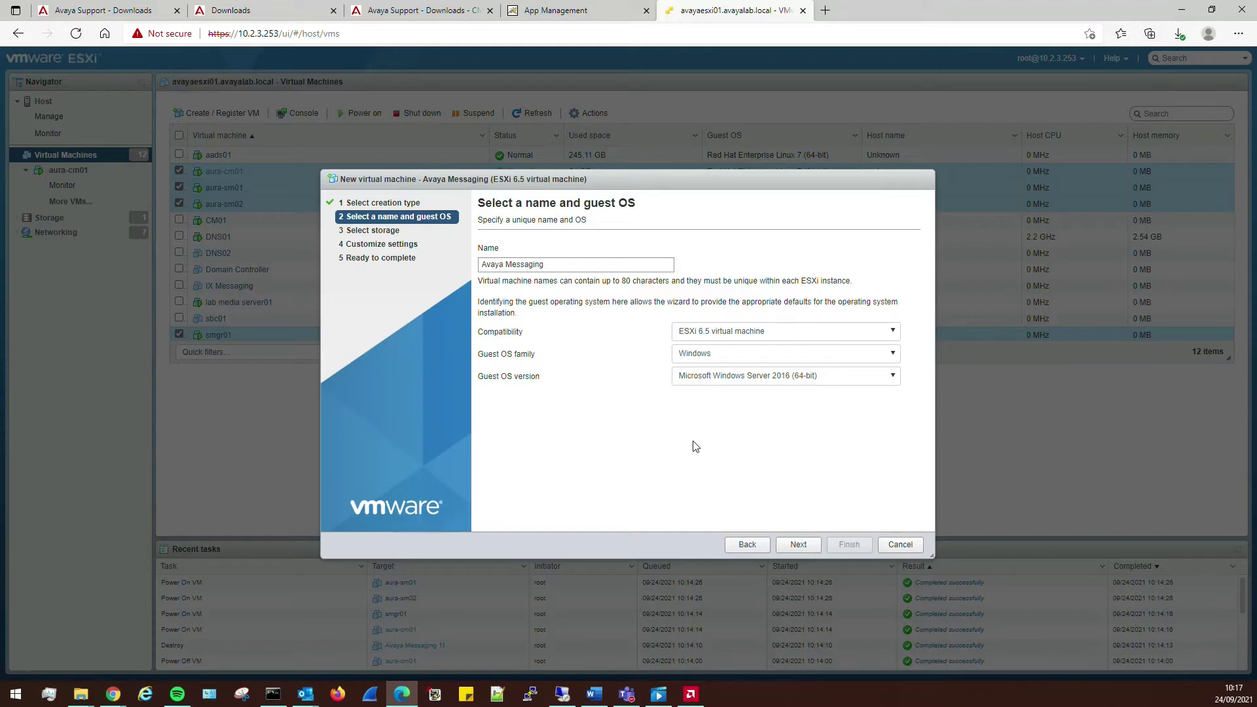
pyautogui.click(800, 544)
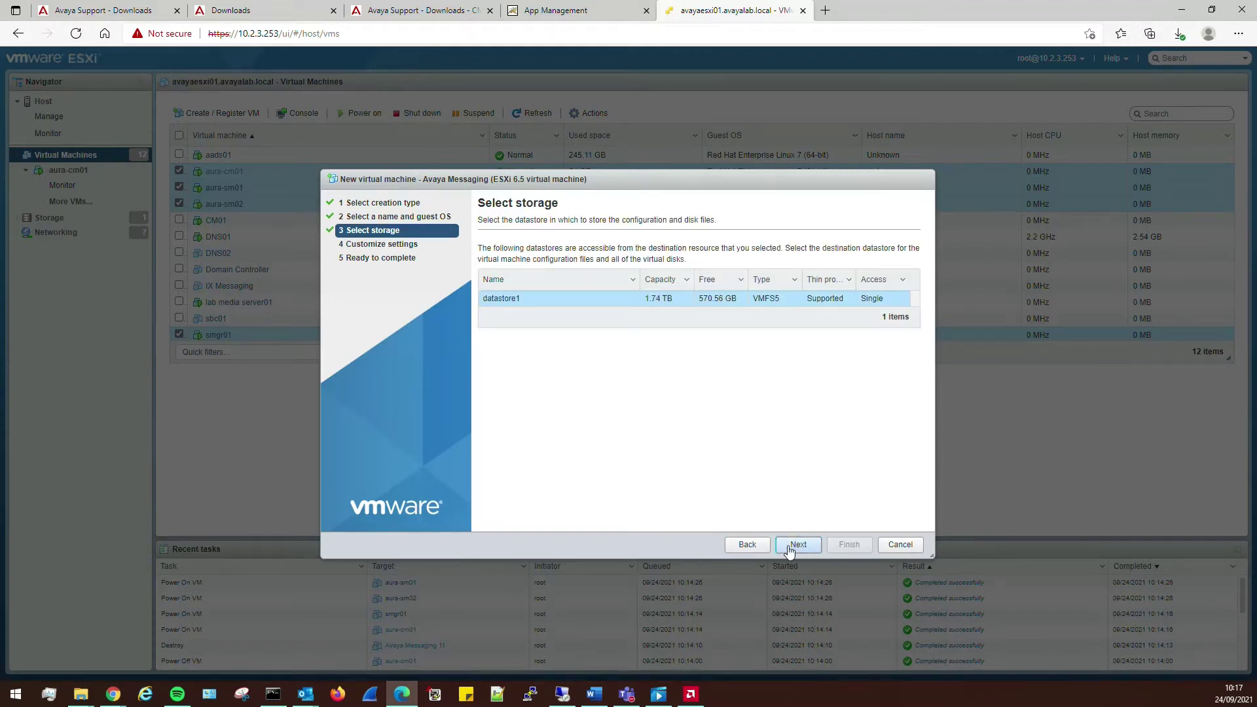
# - Accept datastore1 for storage and leave the CPU count at 1 in hardware settings
pyautogui.click(797, 545)
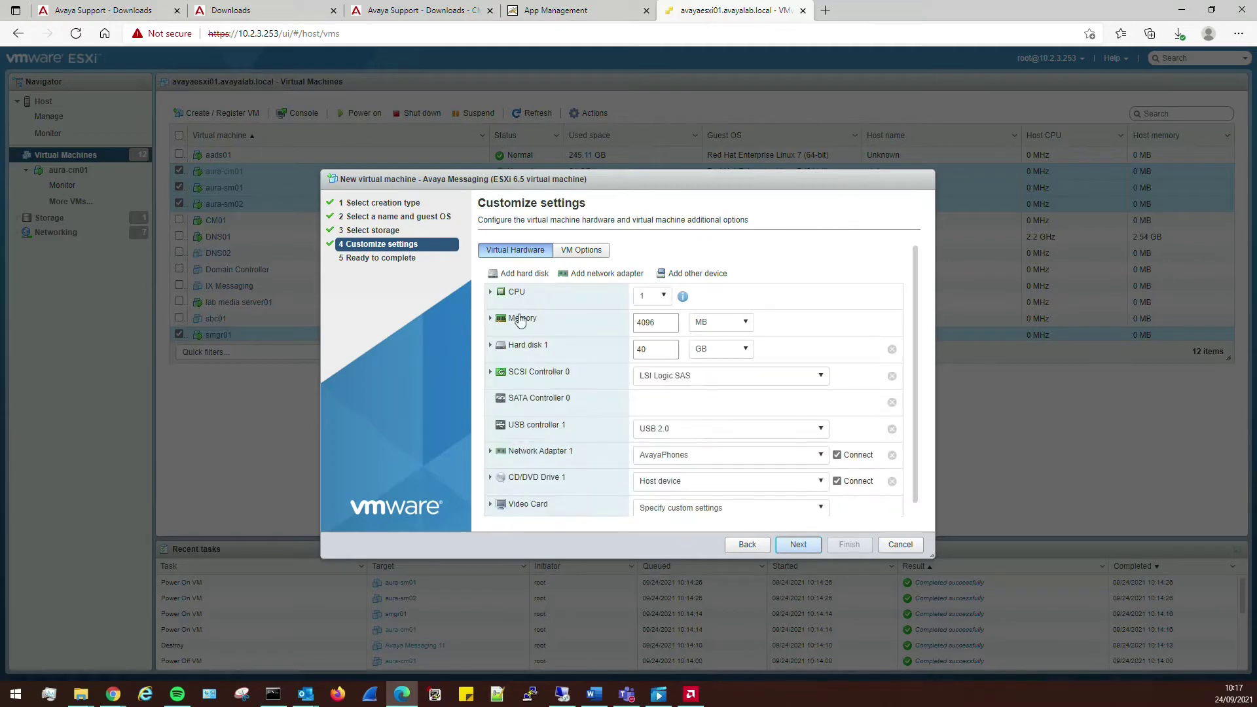
pyautogui.click(656, 298)
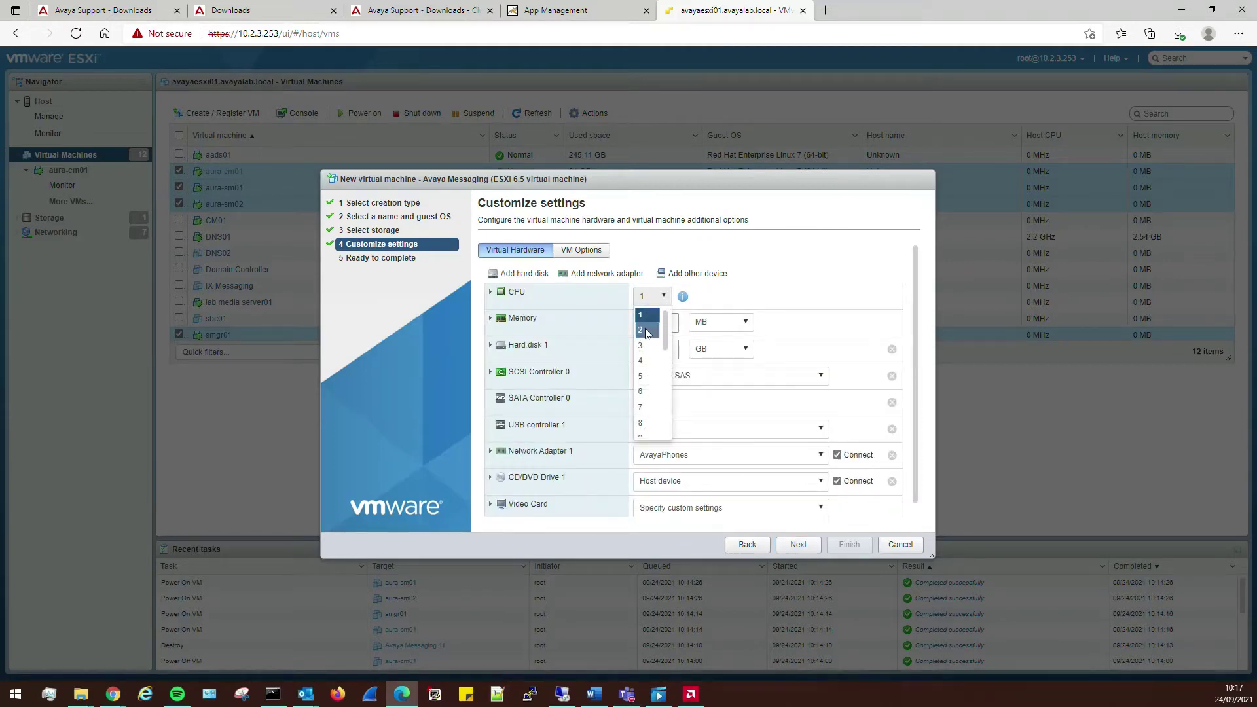
pyautogui.click(760, 180)
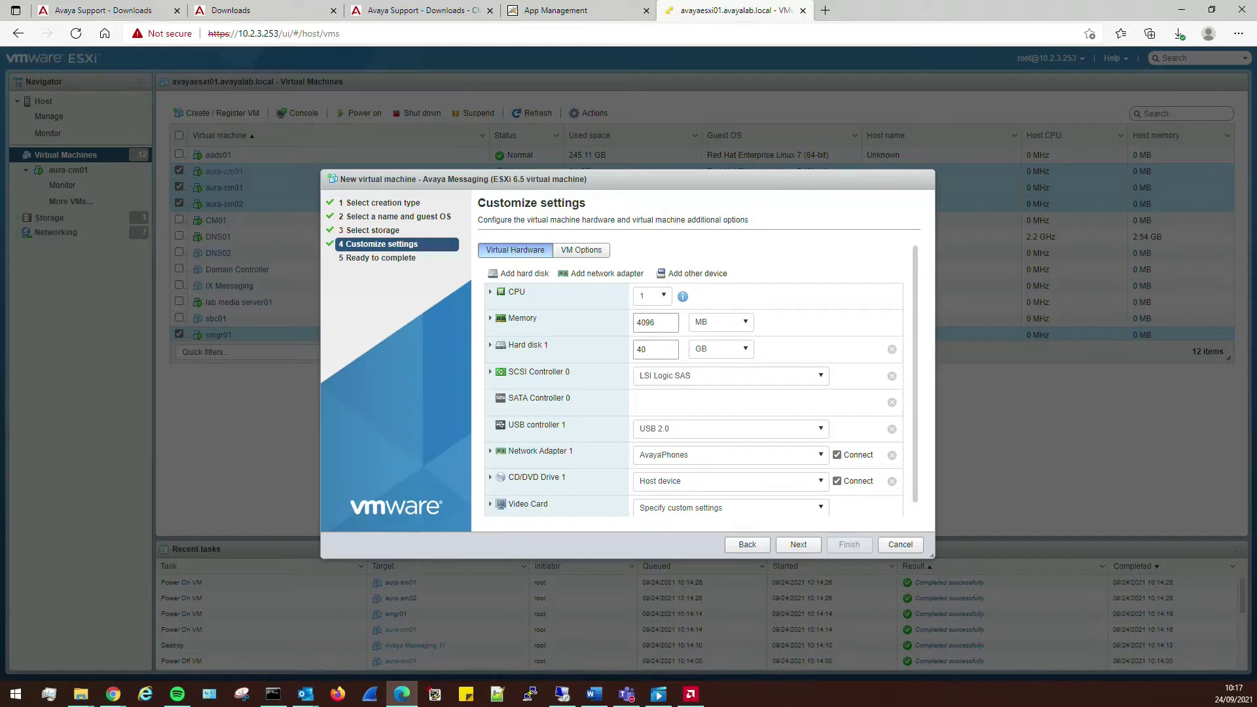
pyautogui.click(112, 694)
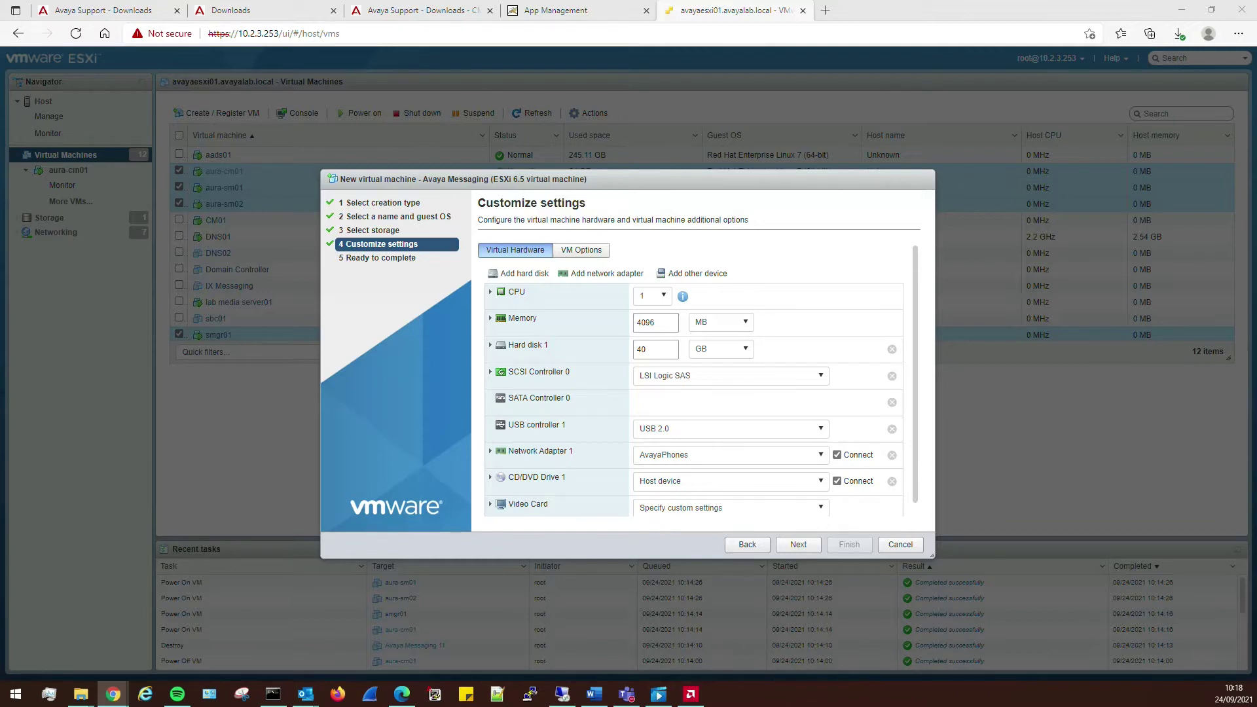
# - Load the IX Messaging Server Installation Guide from its pasted URL in a new tab
pyautogui.click(825, 9)
pyautogui.write('https://content.avayacloud.com/IX_Messaging/10_8/Server_Installation_Guide/table_of_contents.htm')
pyautogui.press('Return')
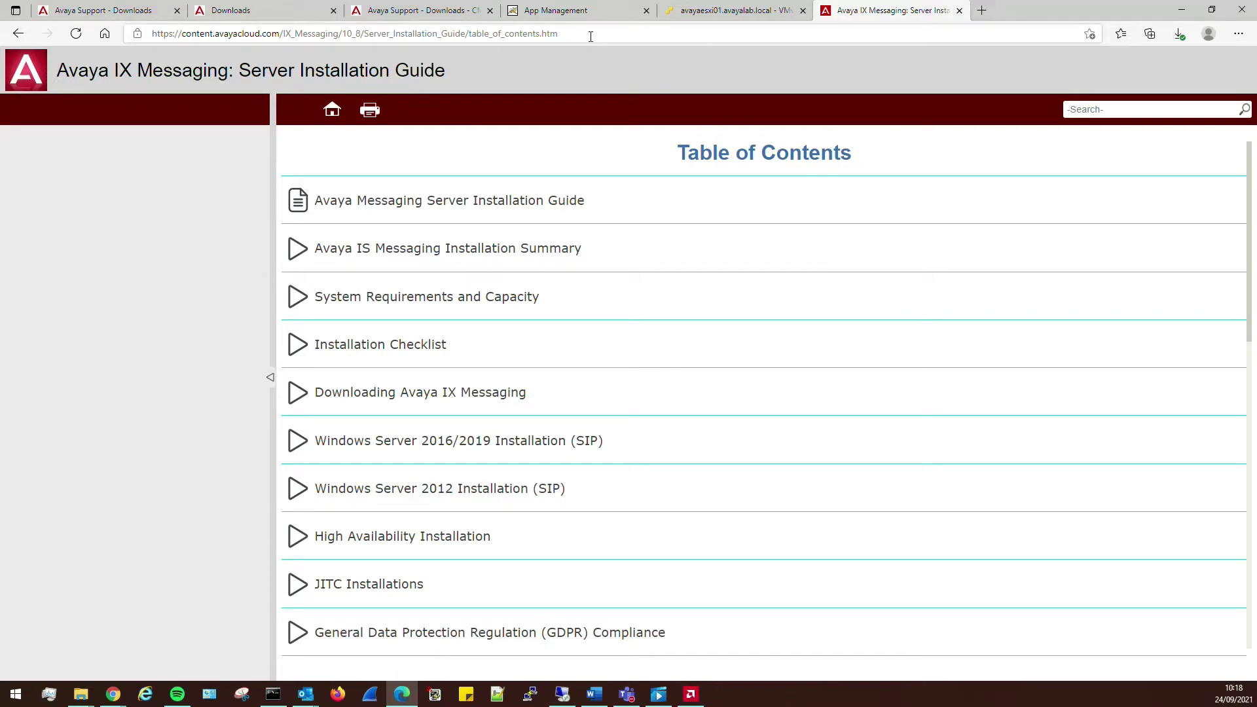
pyautogui.moveTo(560, 33); pyautogui.dragTo(148, 29)
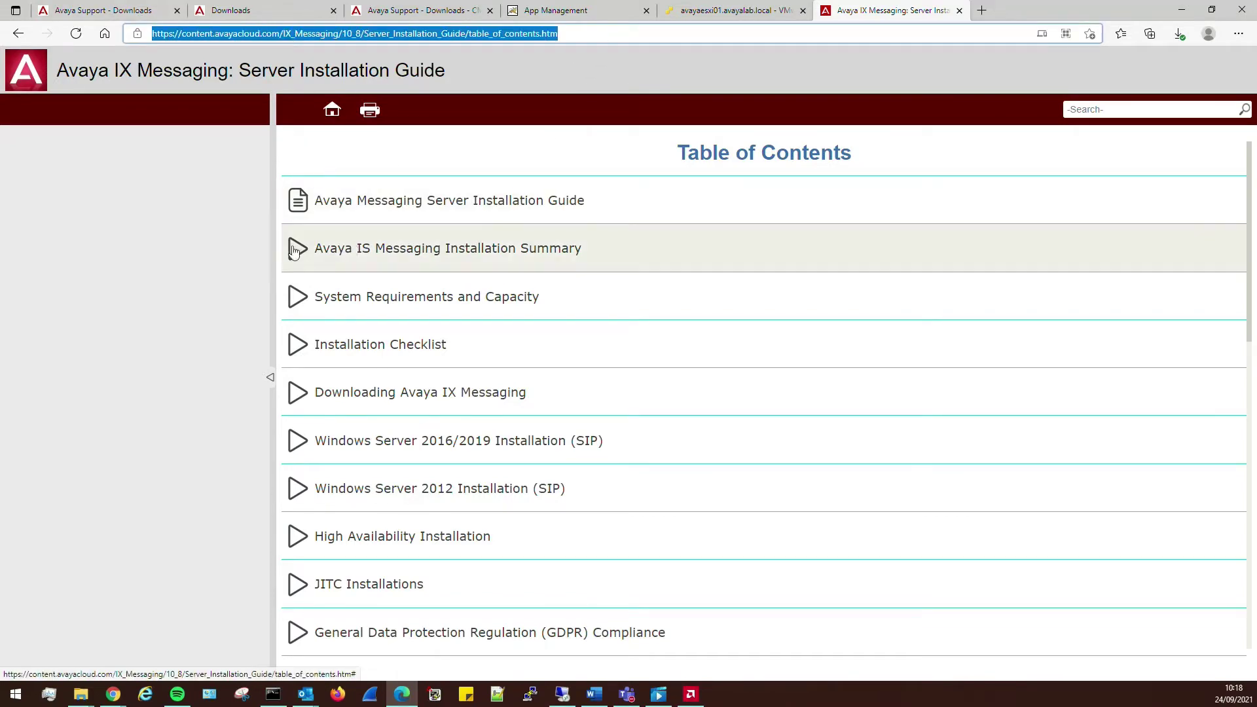
# - Open the Windows Server 2016/2019 Installation (SIP) chapter and its Installation Preparation topic
pyautogui.scroll(-2, 416, 413)
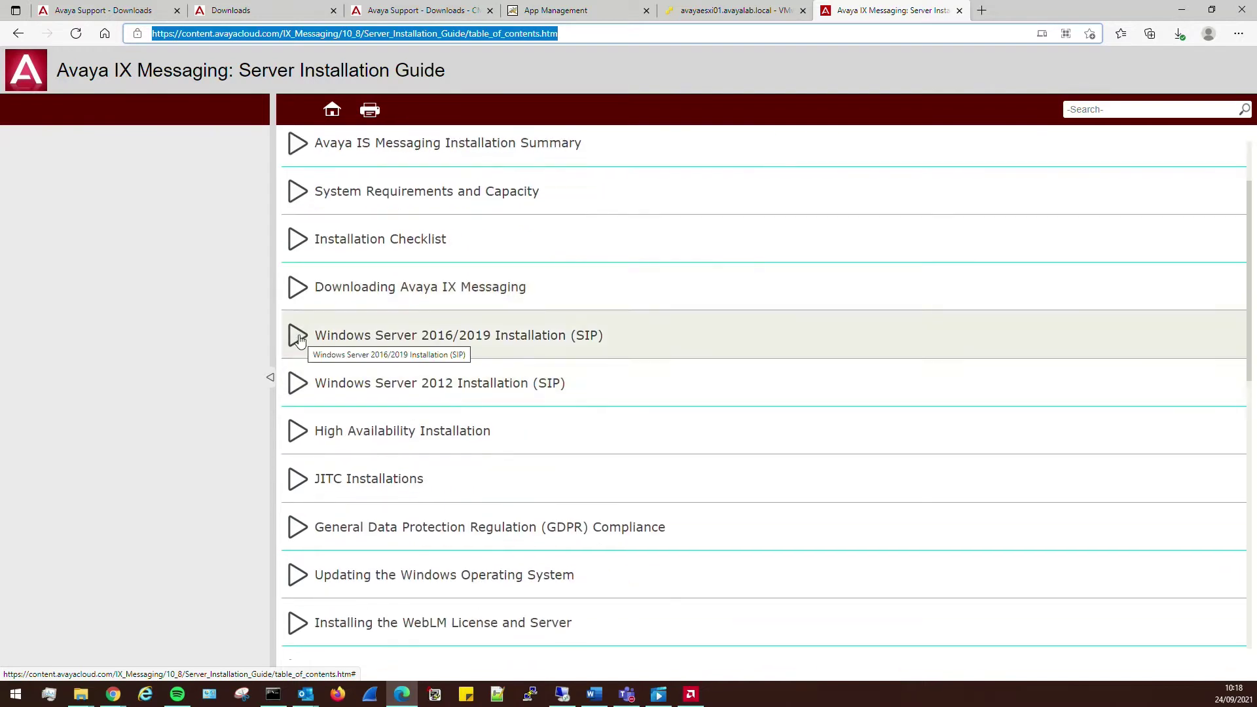
pyautogui.click(324, 351)
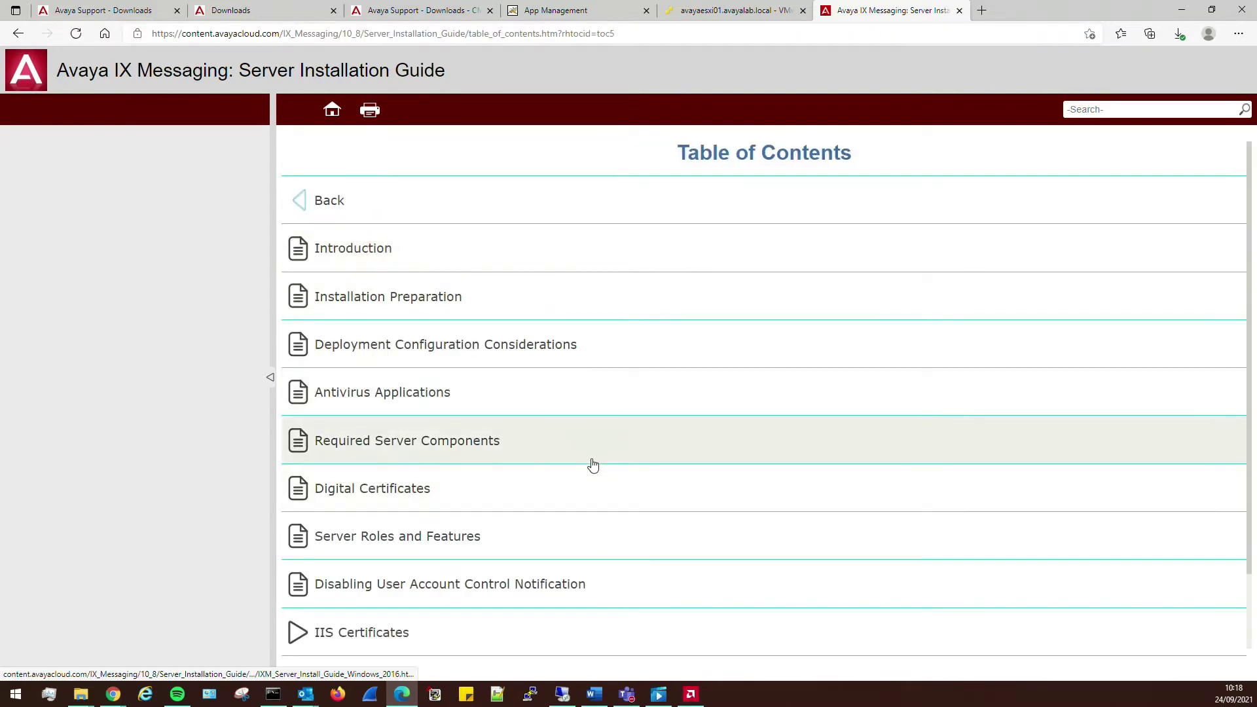
pyautogui.scroll(-2, 592, 465)
pyautogui.scroll(2, 445, 393)
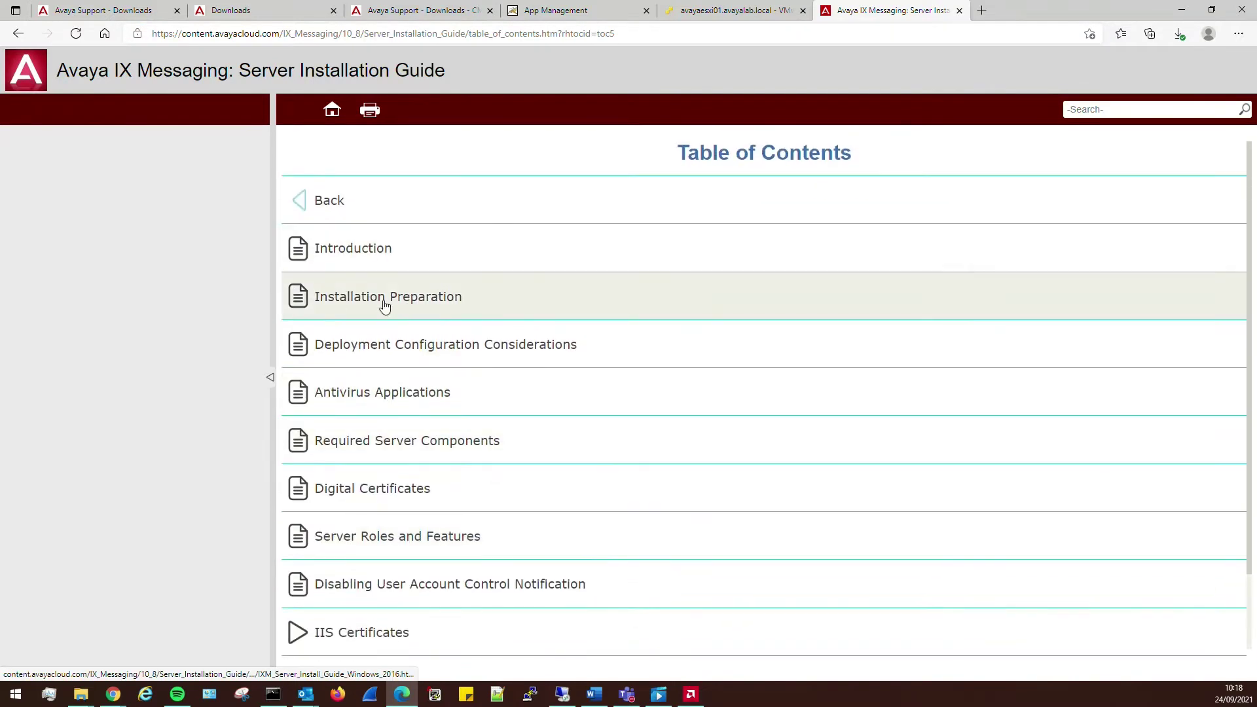
pyautogui.scroll(-2, 600, 458)
pyautogui.scroll(2, 317, 241)
pyautogui.click(405, 299)
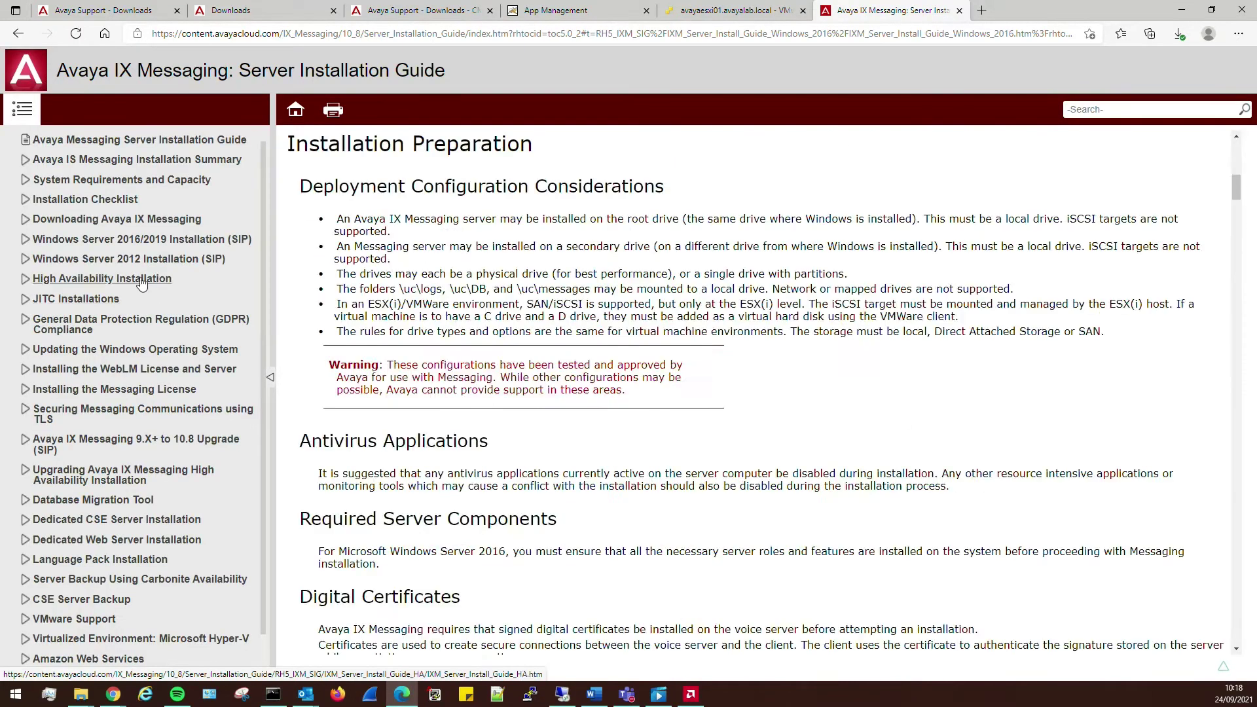
pyautogui.click(118, 241)
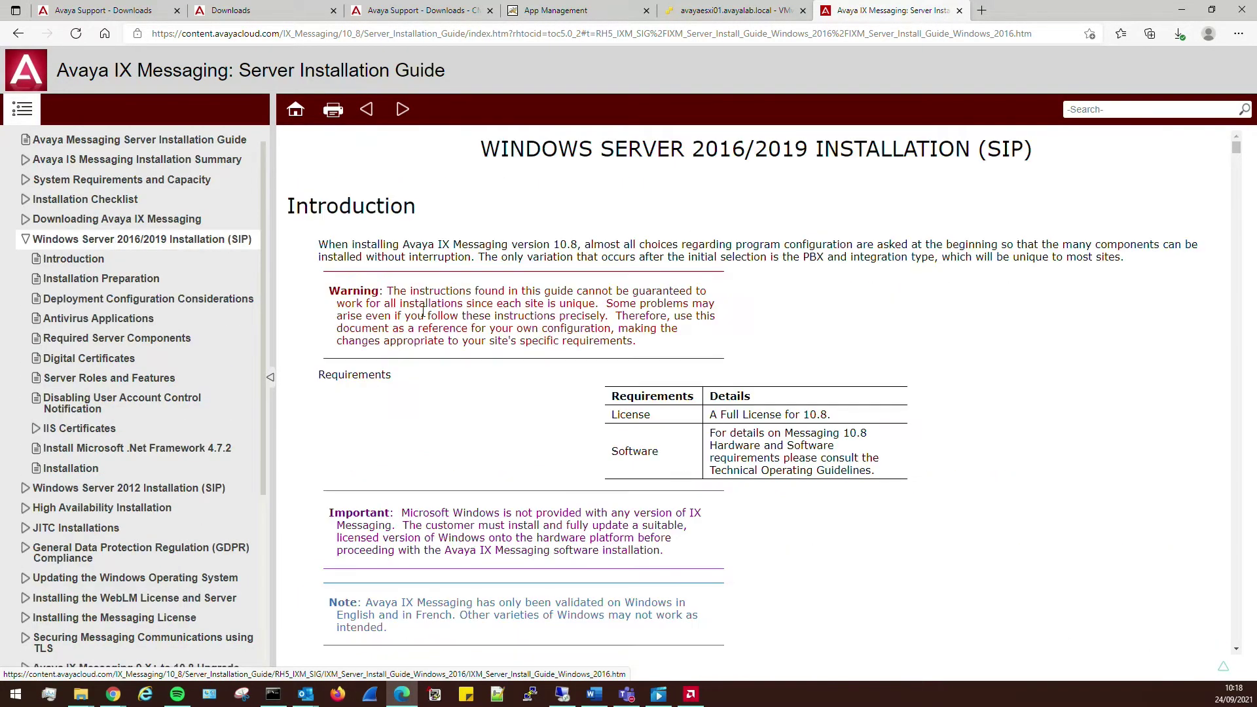
pyautogui.scroll(-15, 576, 343)
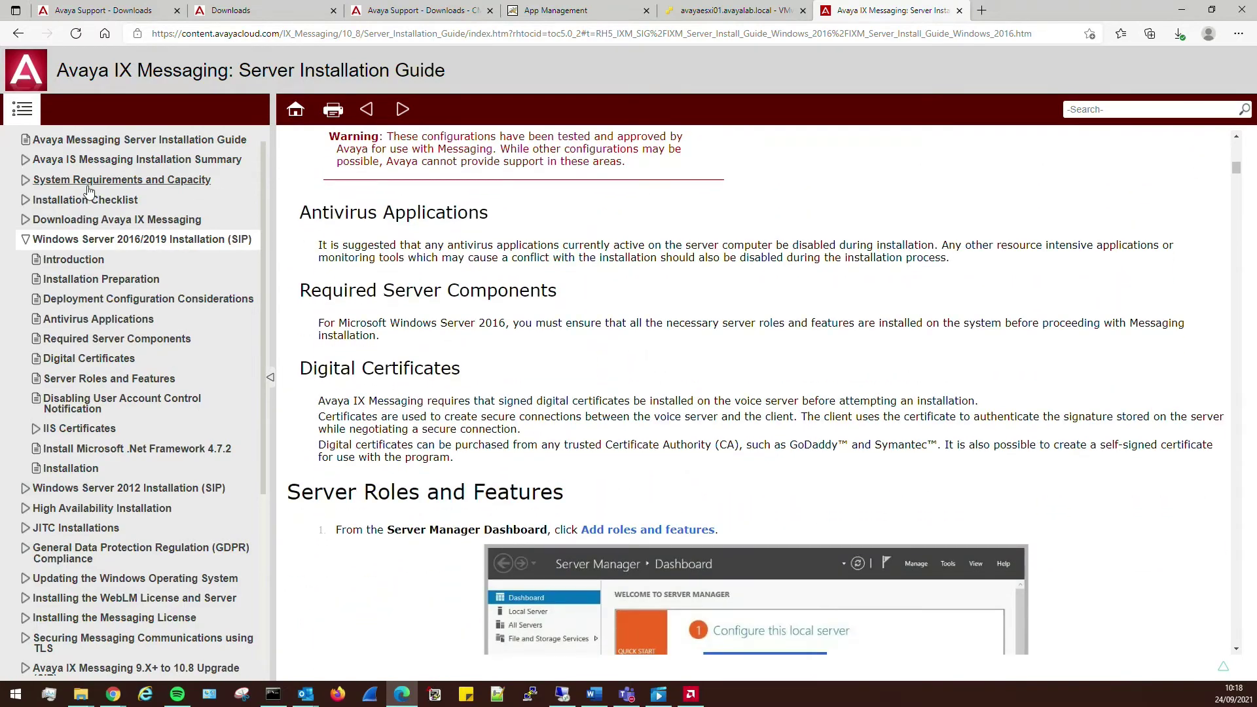
# - Open System Requirements and Capacity and scroll down to Recommended Configurations
pyautogui.click(85, 183)
pyautogui.scroll(-2, 889, 381)
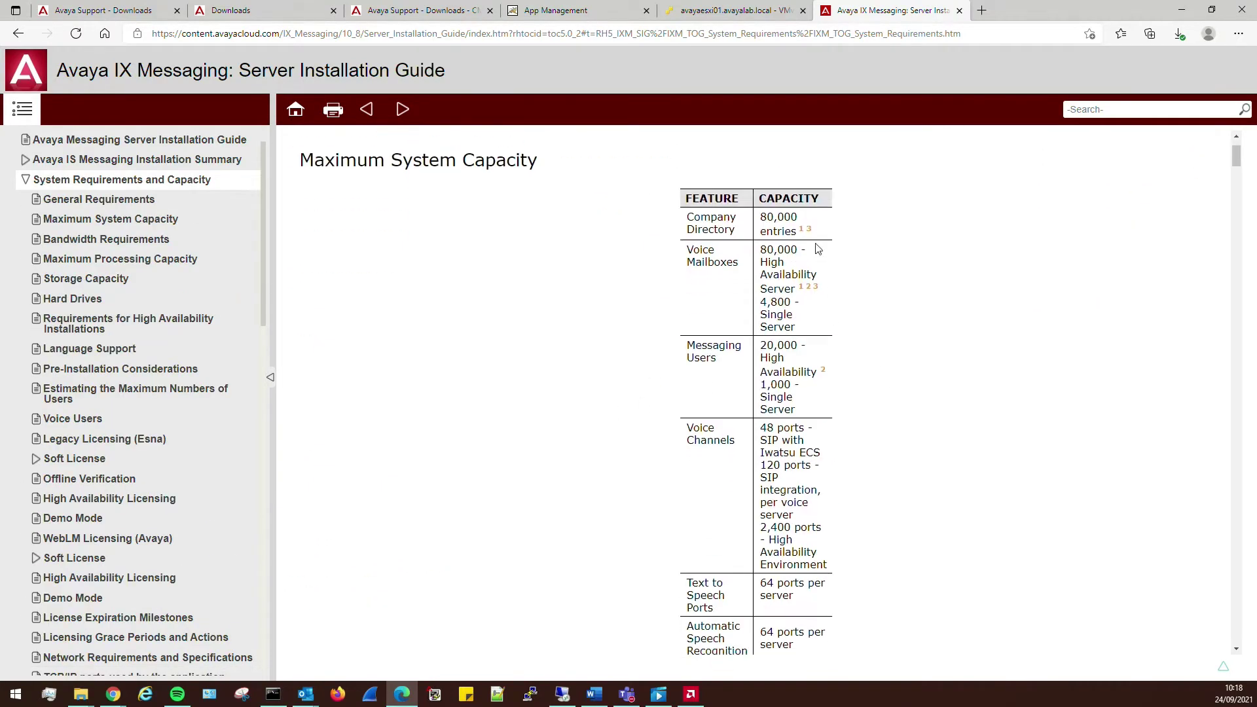
pyautogui.scroll(-10, 780, 315)
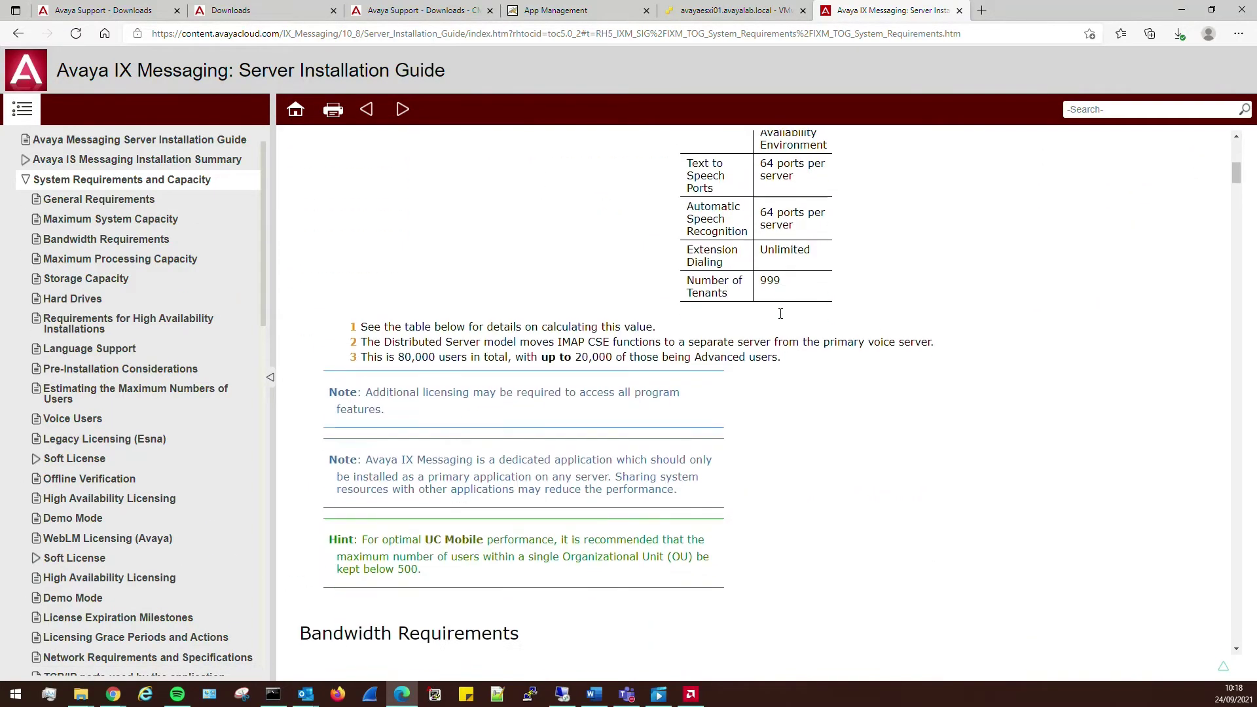
pyautogui.scroll(-2, 779, 319)
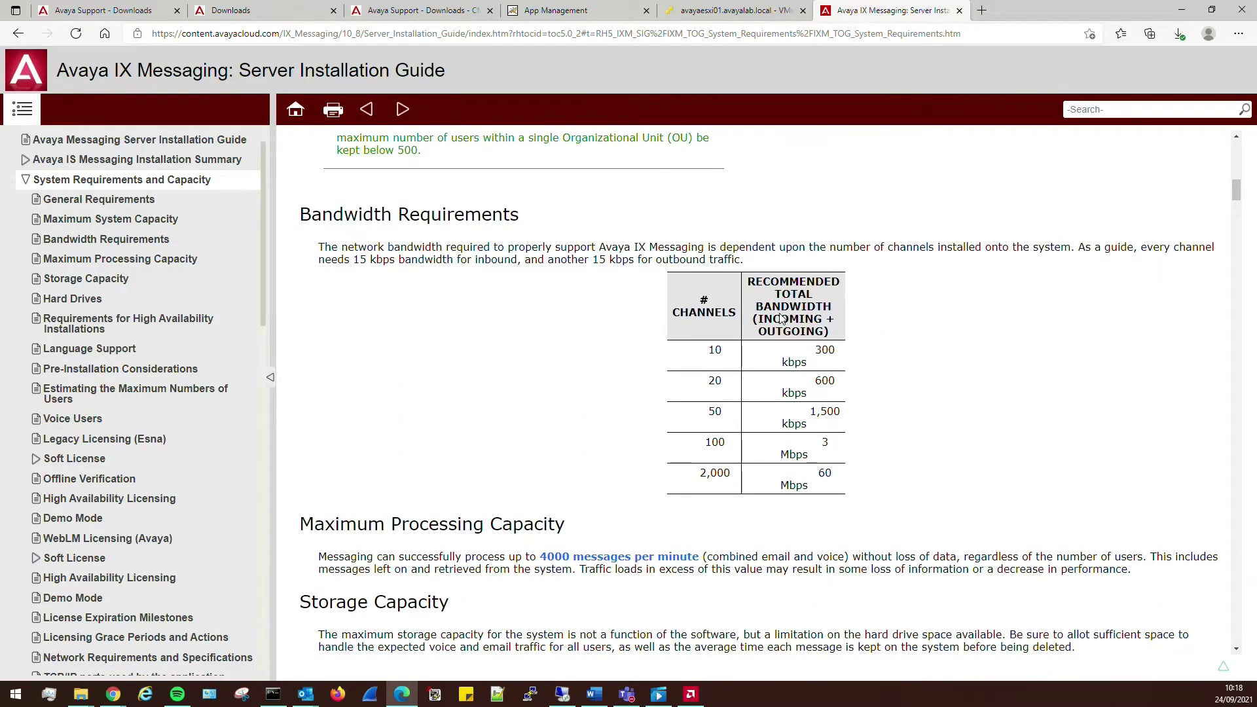
pyautogui.scroll(-8, 780, 318)
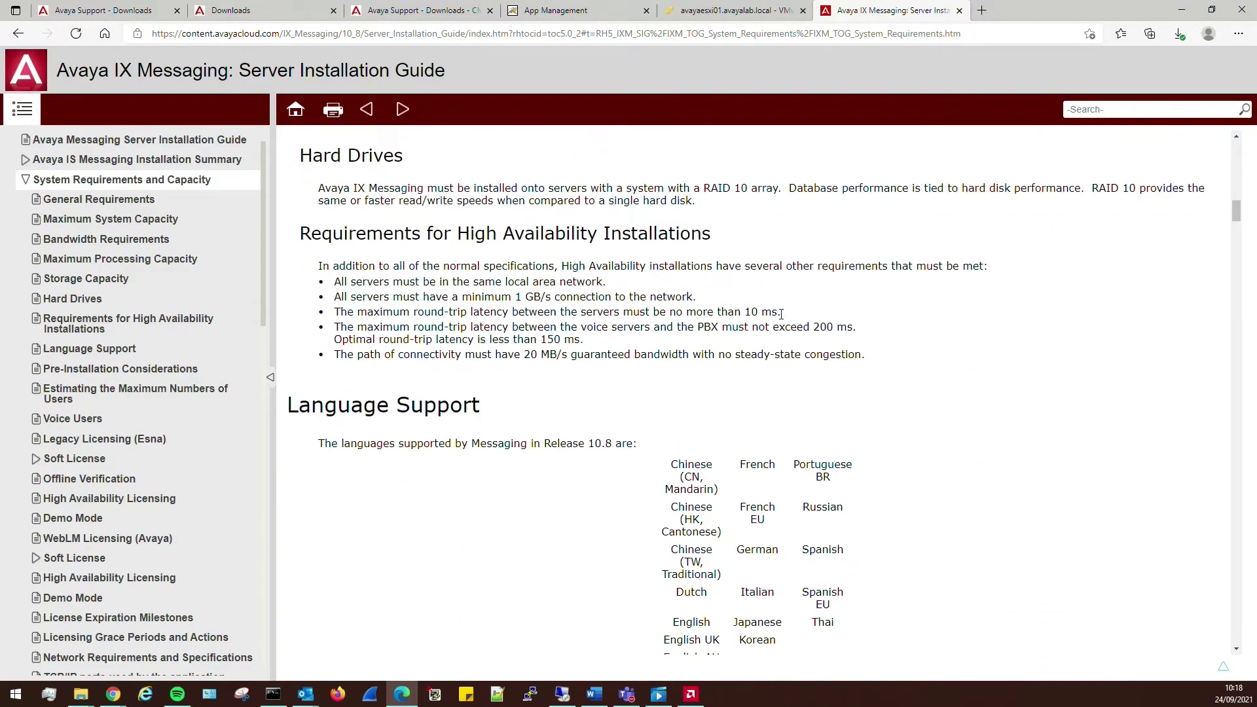
pyautogui.scroll(-8, 781, 314)
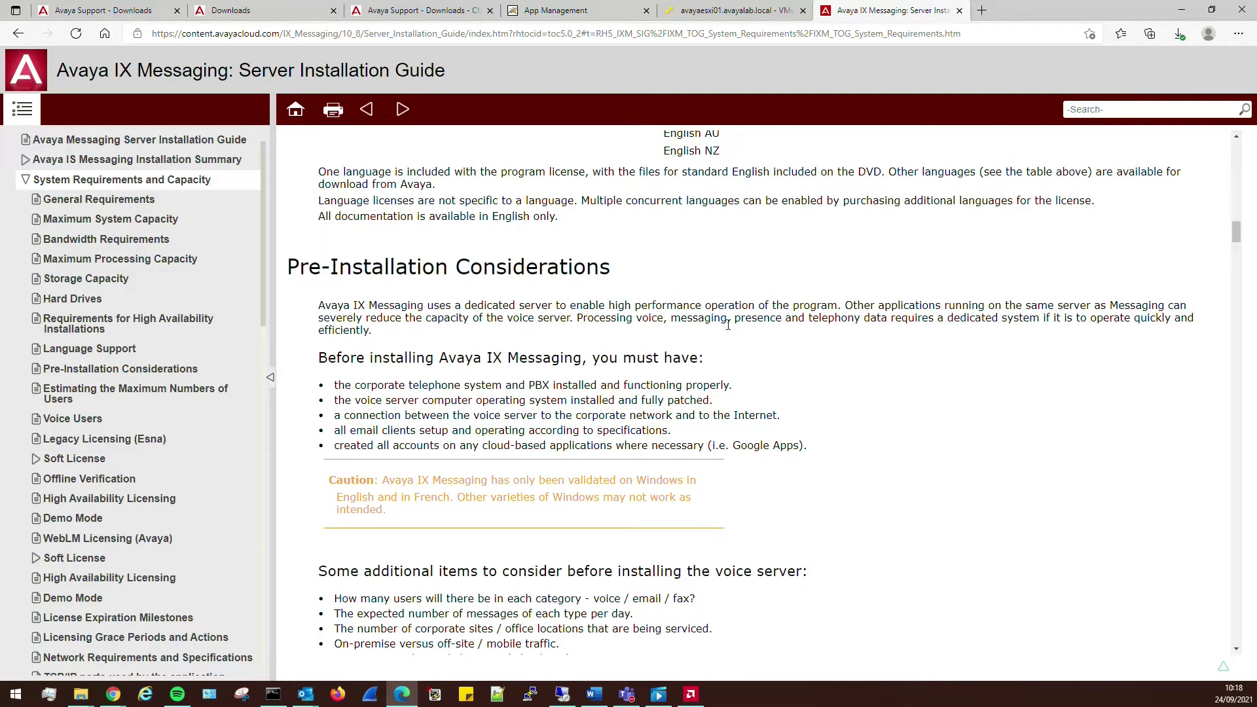
pyautogui.scroll(-8, 728, 325)
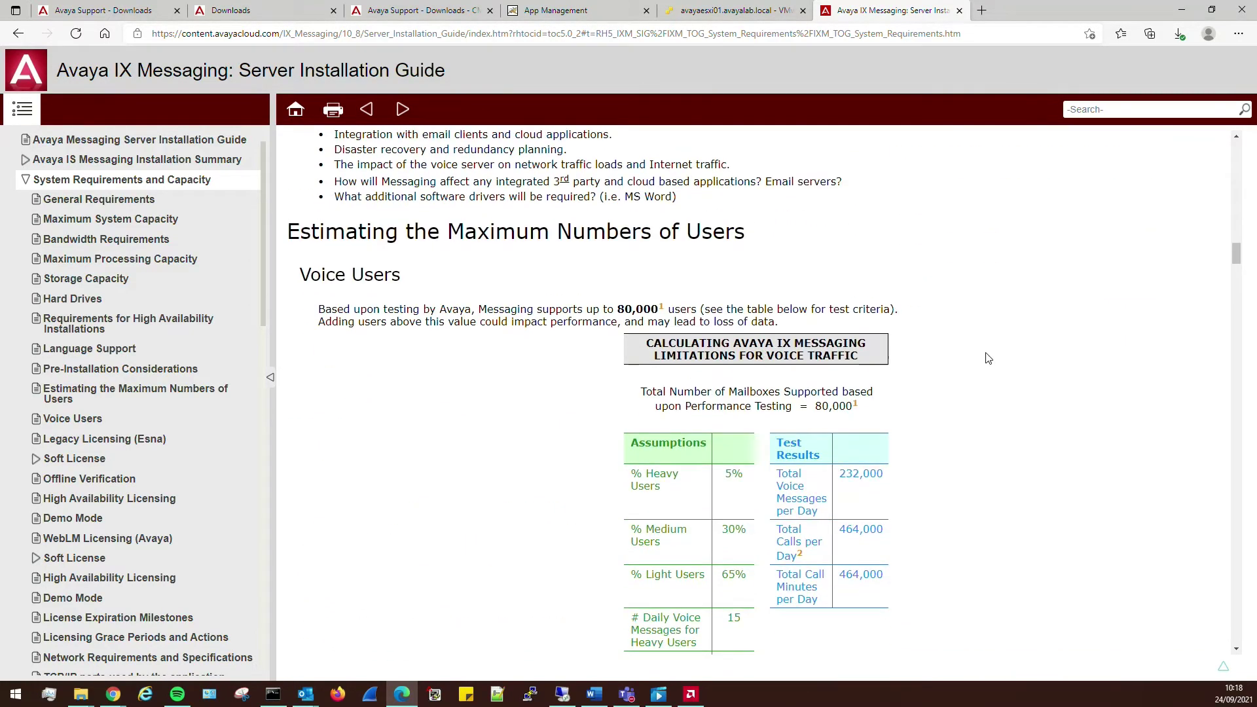
pyautogui.scroll(-10, 965, 358)
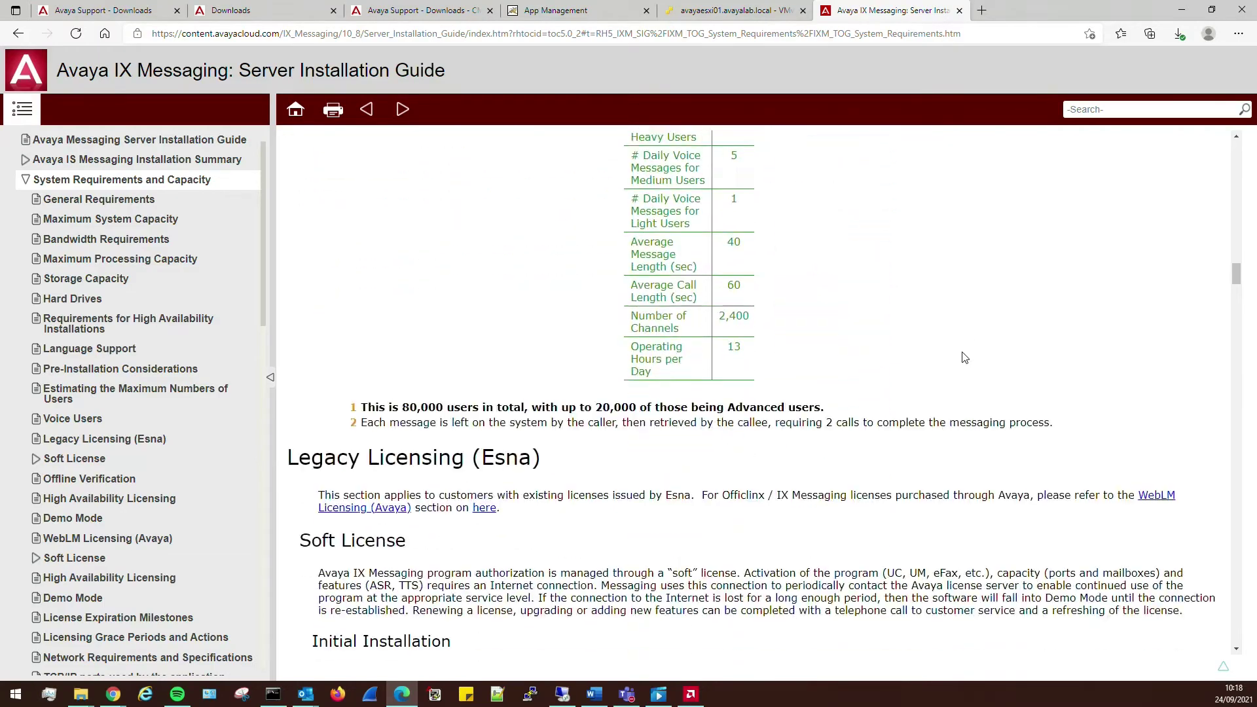
pyautogui.scroll(-9, 958, 354)
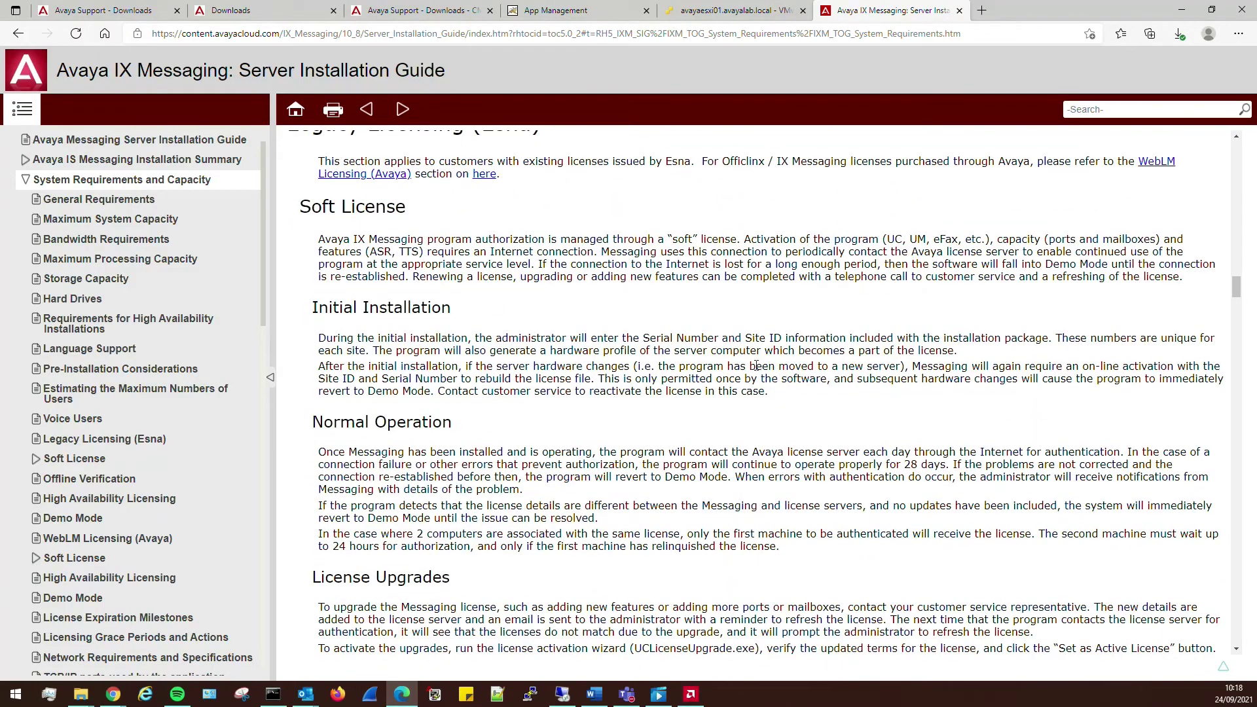
pyautogui.scroll(-5, 728, 367)
pyautogui.scroll(20, 644, 218)
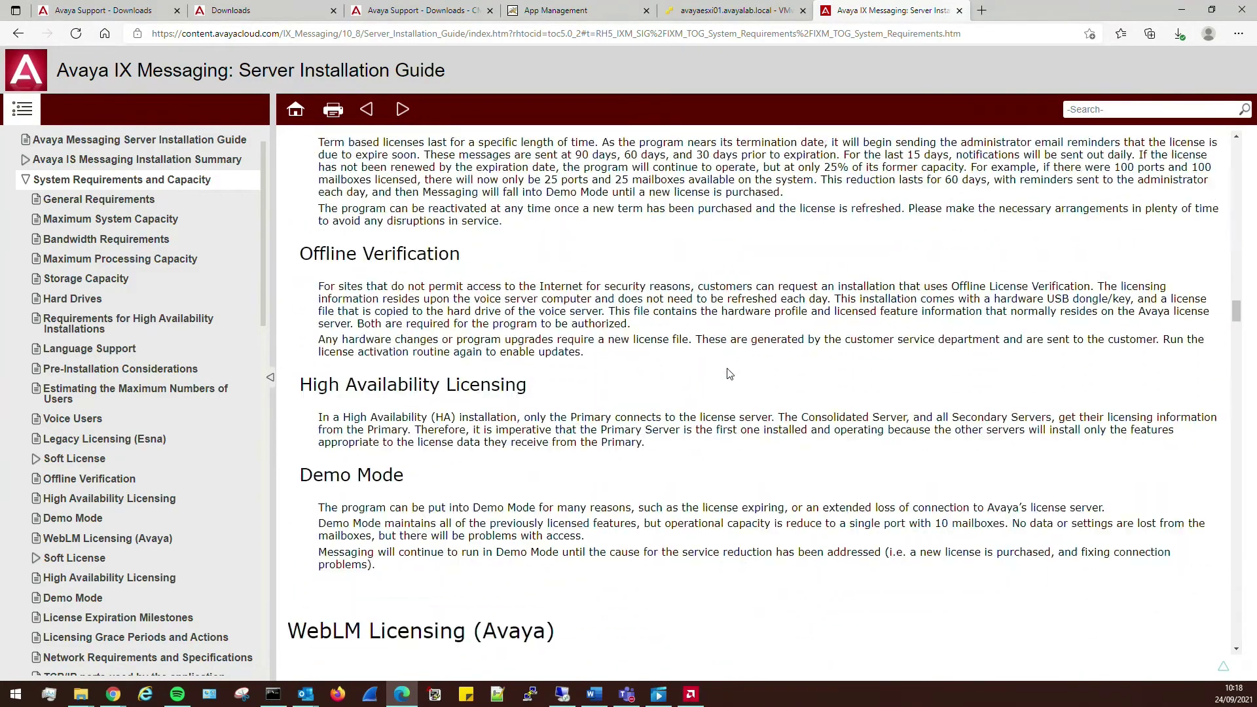
pyautogui.scroll(20, 645, 217)
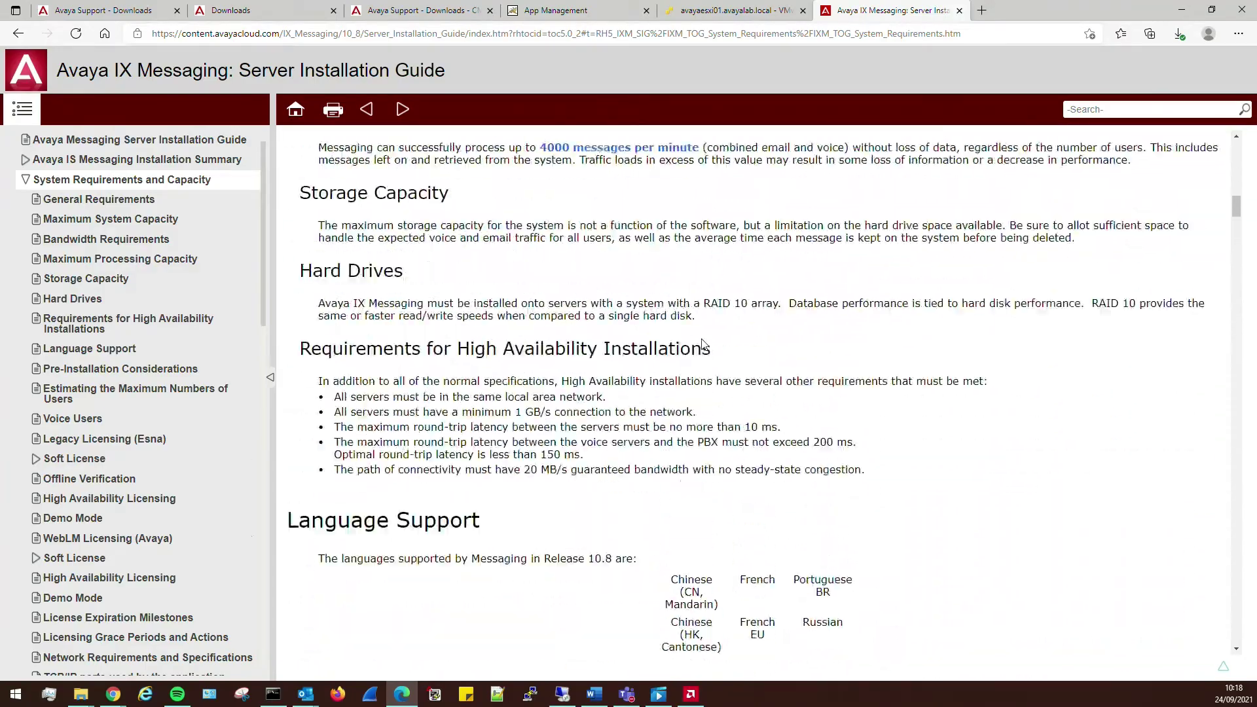
pyautogui.scroll(-3, 619, 371)
pyautogui.scroll(-11, 620, 372)
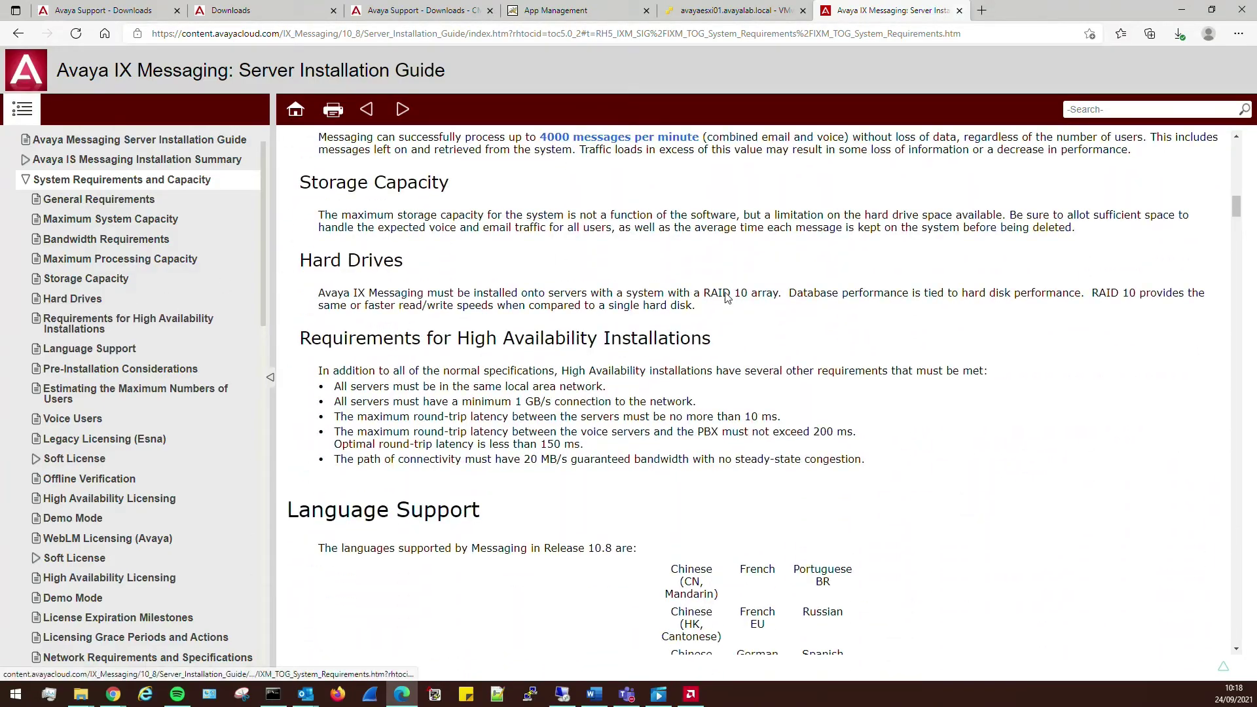
pyautogui.scroll(-20, 783, 429)
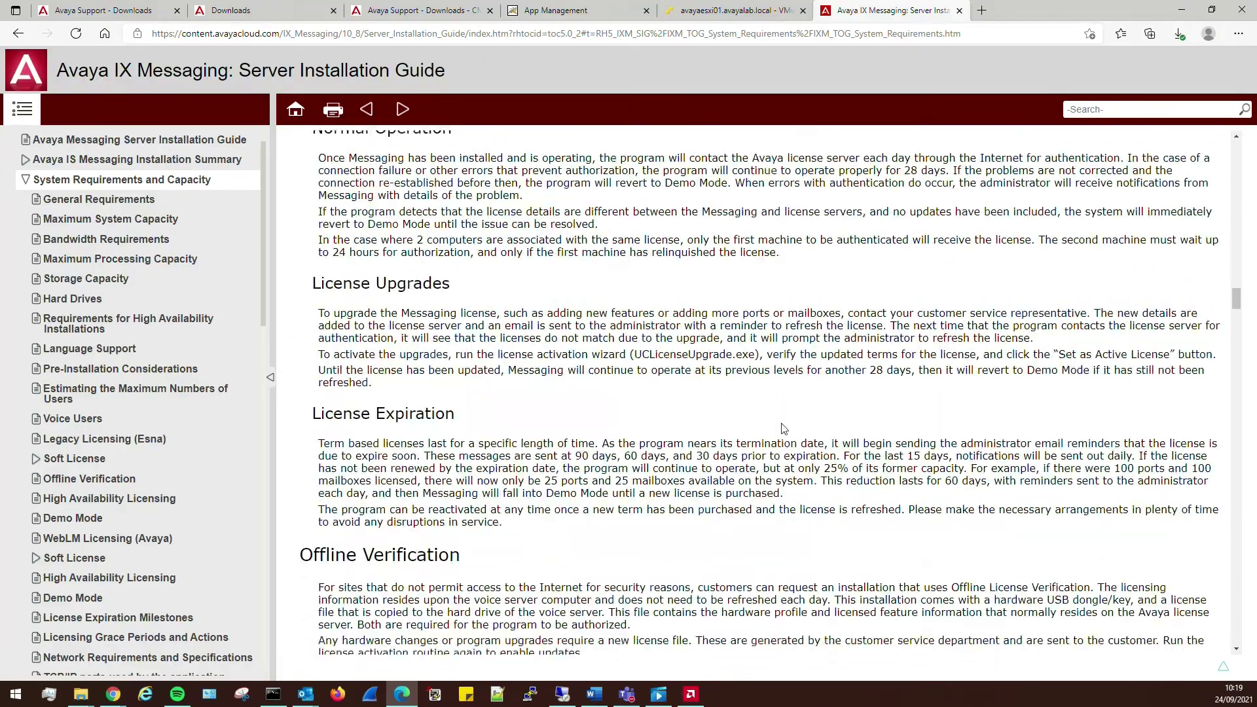
pyautogui.scroll(-18, 784, 429)
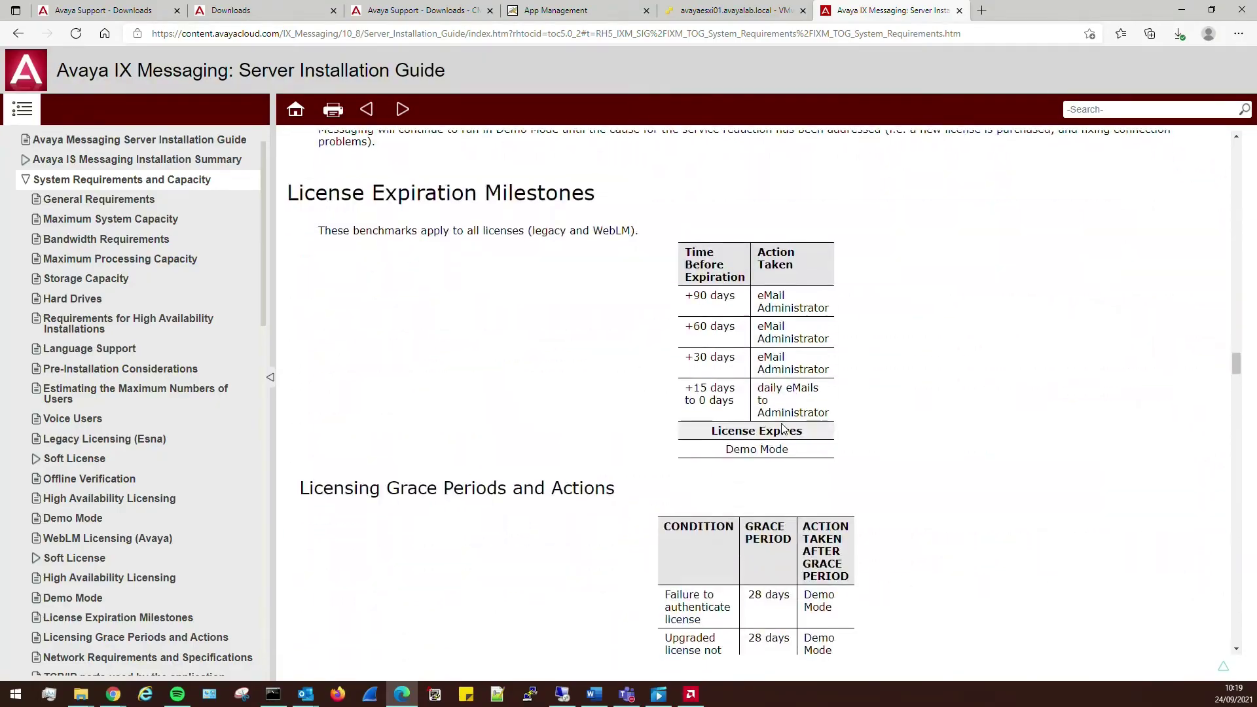
pyautogui.scroll(-20, 871, 414)
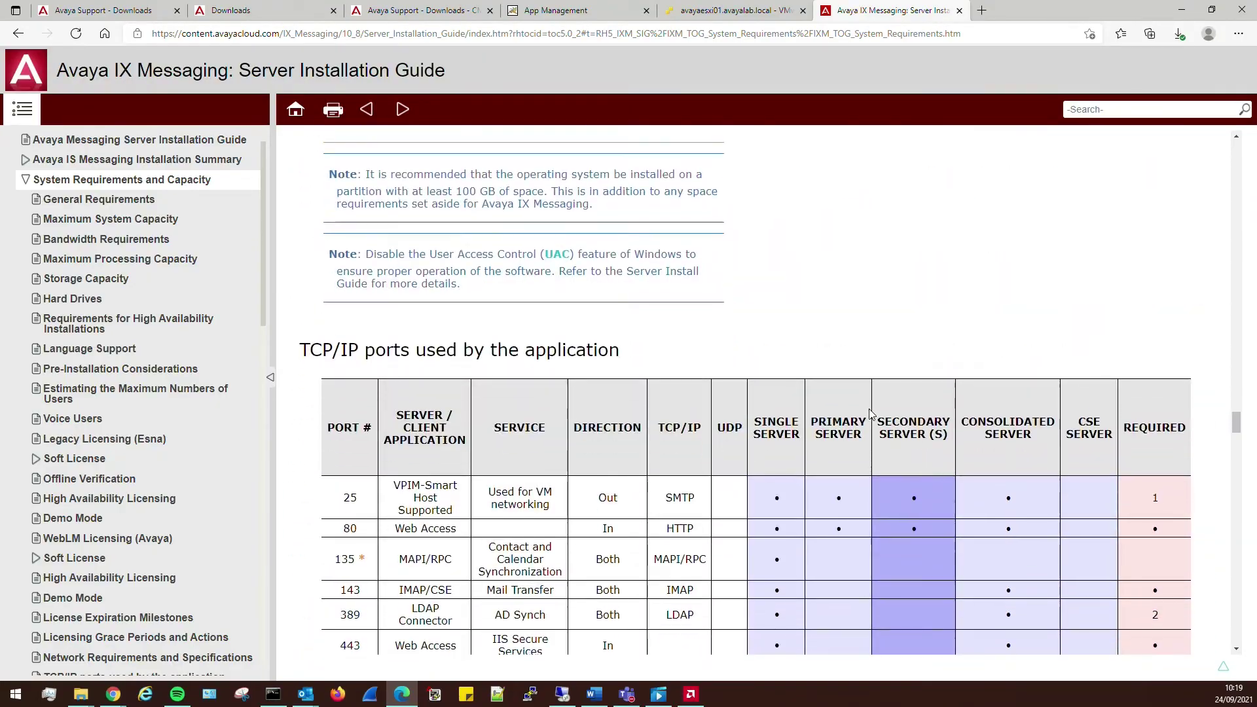
pyautogui.scroll(-15, 872, 413)
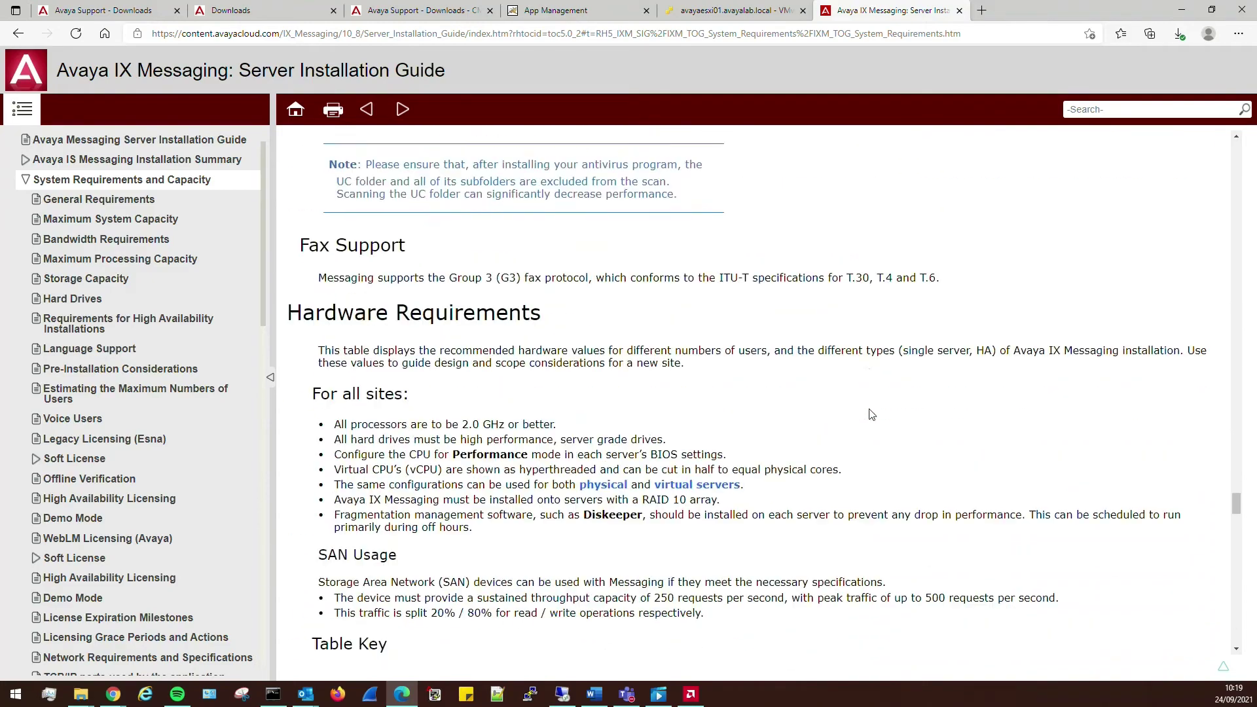
pyautogui.scroll(1, 390, 349)
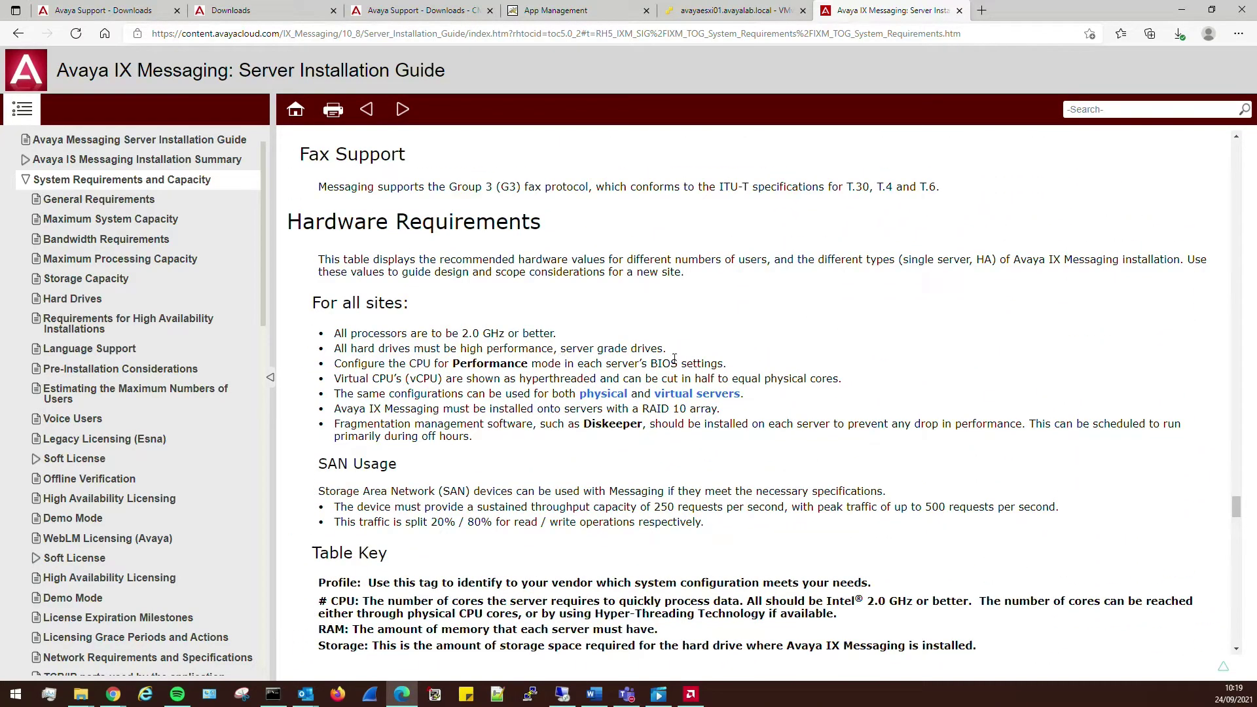
pyautogui.scroll(-14, 777, 368)
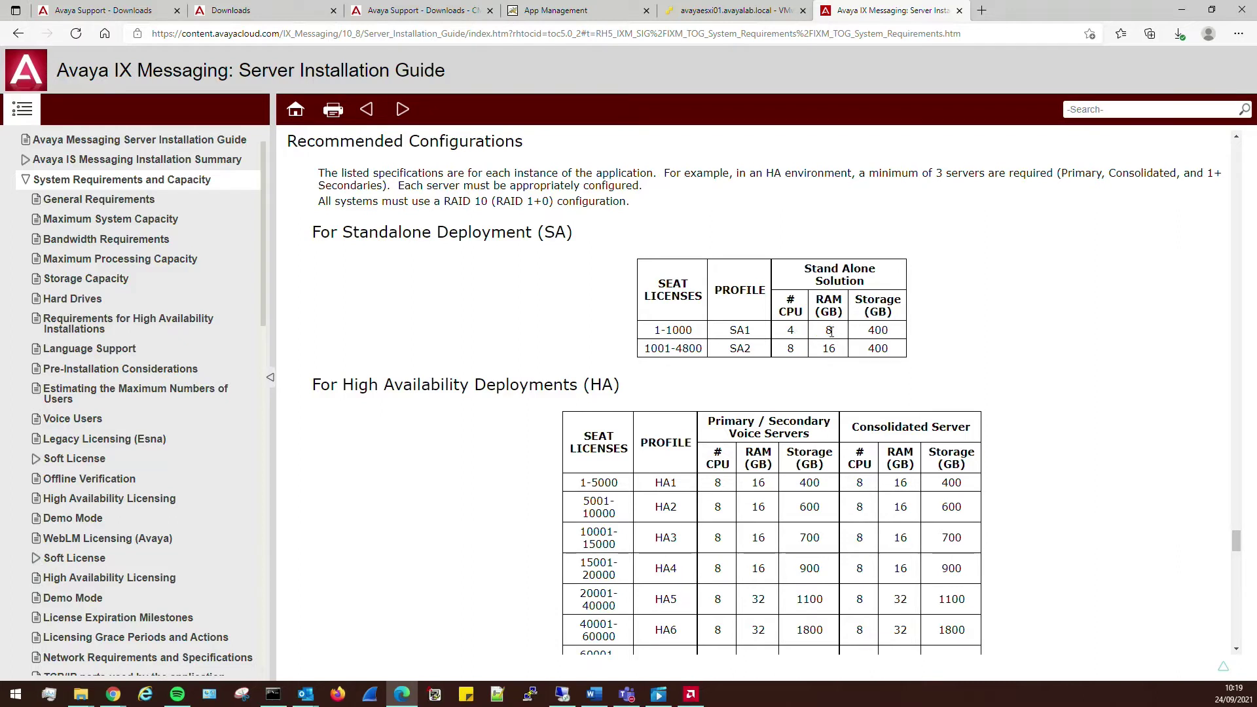
# - Review the SA1/SA2 storage value of 400 and the High Availability sizing table
pyautogui.moveTo(895, 334); pyautogui.dragTo(878, 331)
pyautogui.scroll(-2, 792, 371)
pyautogui.scroll(2, 791, 367)
pyautogui.click(895, 357)
pyautogui.doubleClick(889, 349)
pyautogui.scroll(-2, 483, 410)
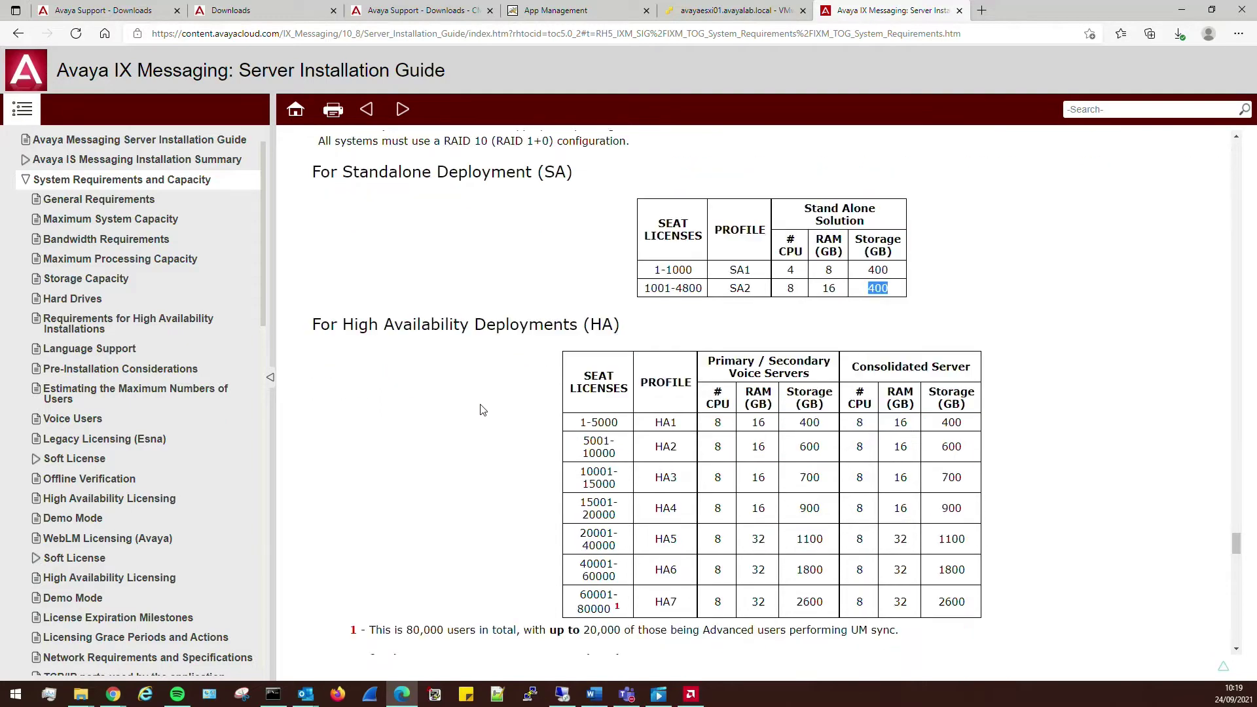
pyautogui.moveTo(313, 281); pyautogui.dragTo(988, 547)
pyautogui.click(989, 547)
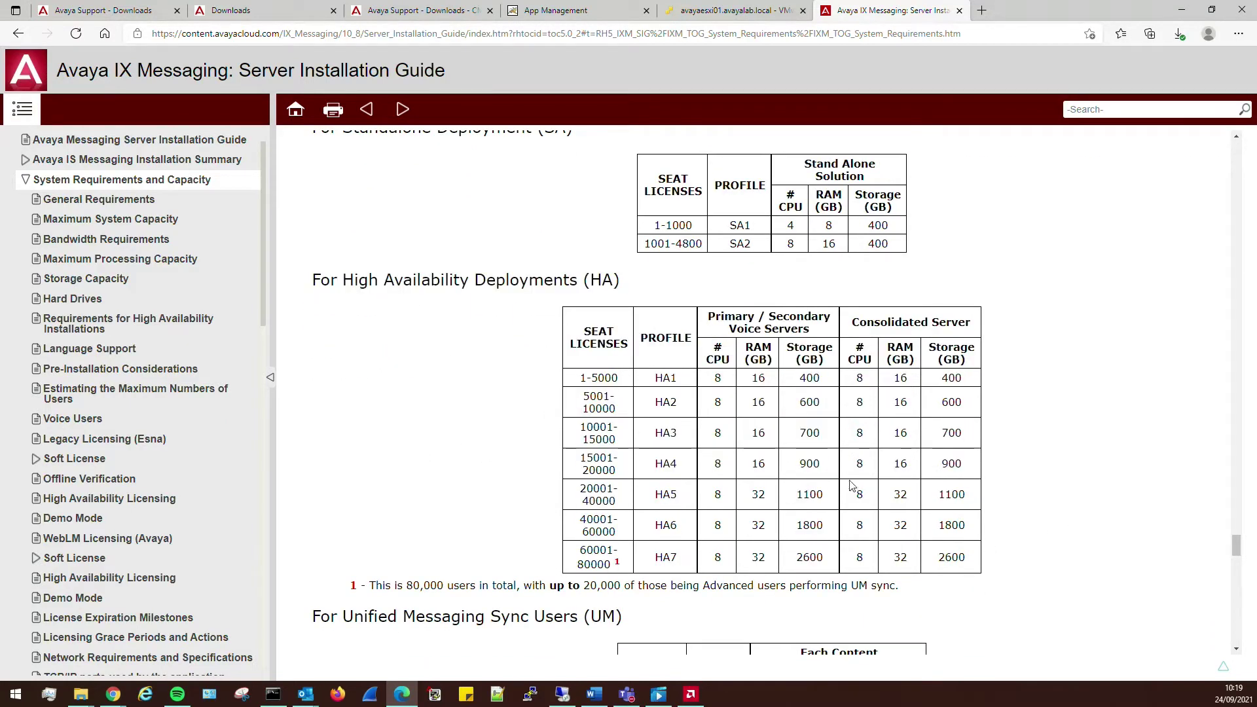
pyautogui.scroll(-2, 917, 490)
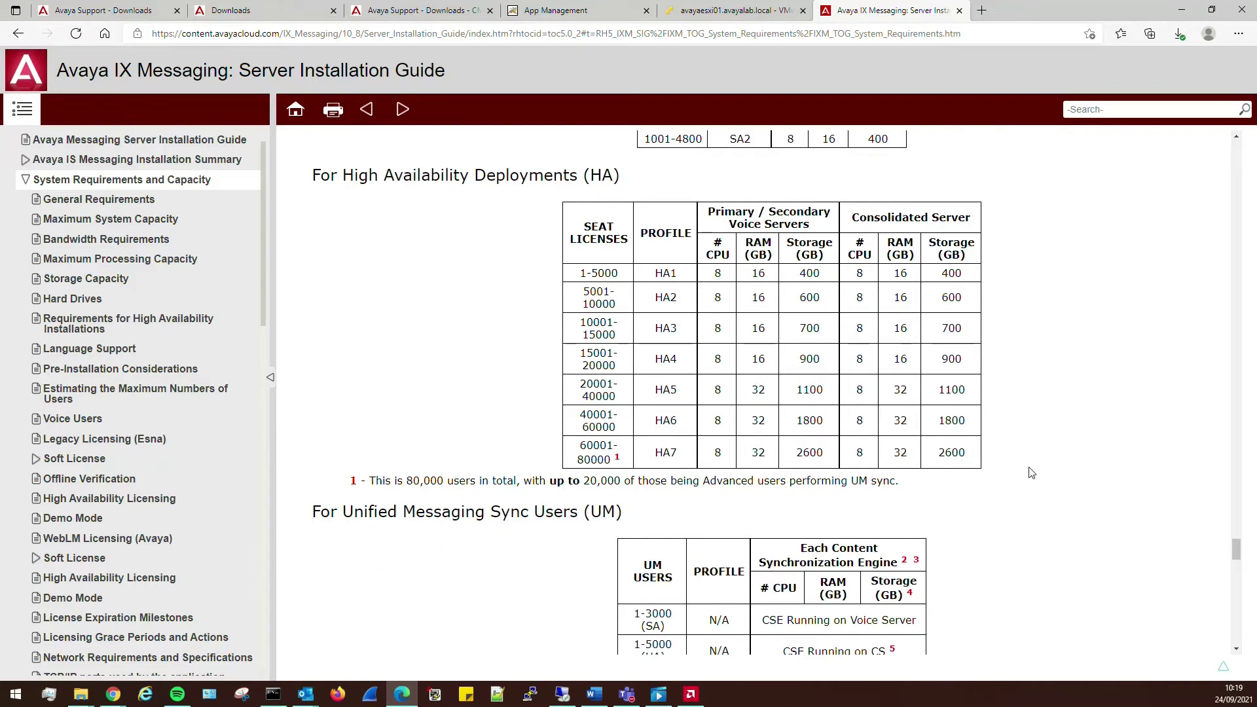
pyautogui.scroll(5, 1002, 452)
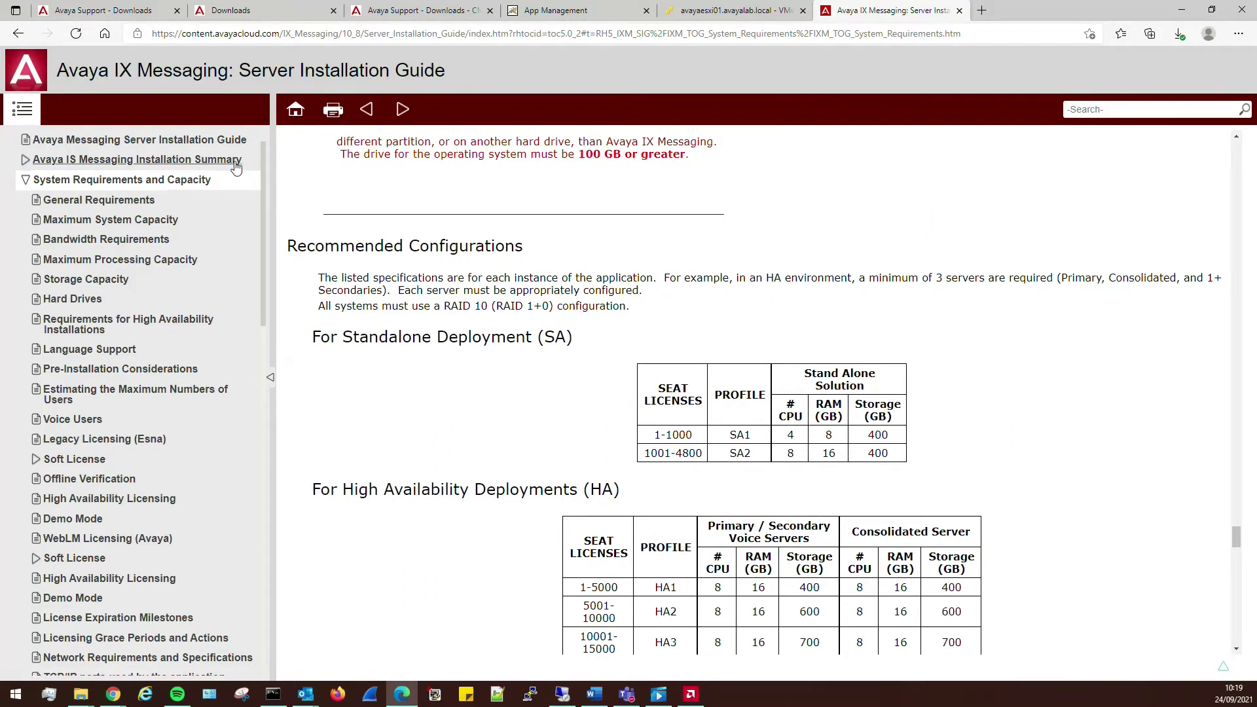
# - Close the guide tab and set the VM to 4 CPUs and 8 GB memory
pyautogui.click(960, 11)
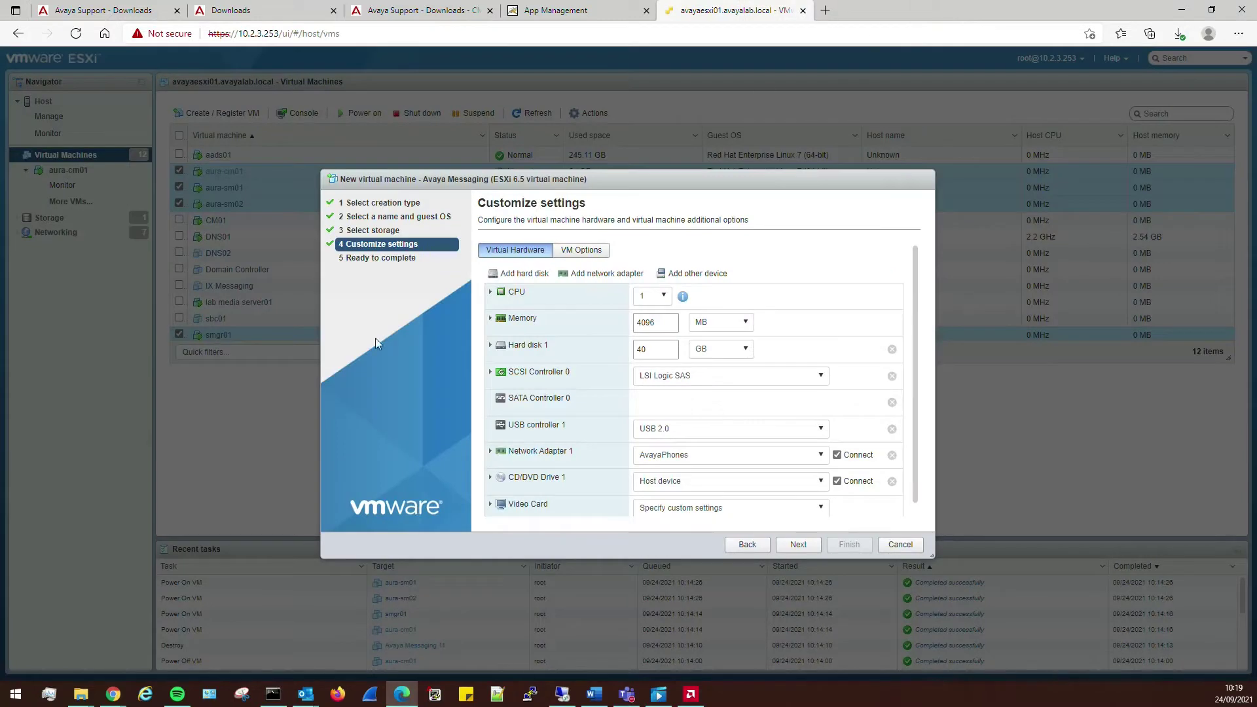
pyautogui.click(652, 296)
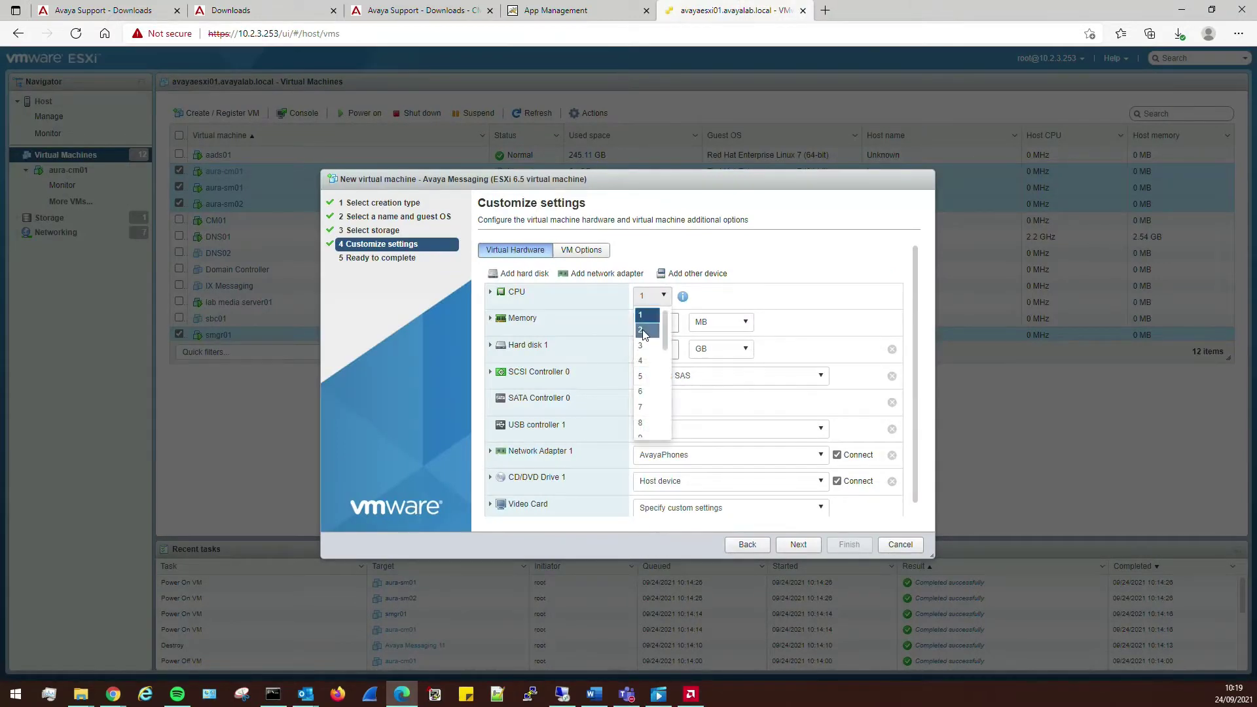
pyautogui.click(642, 360)
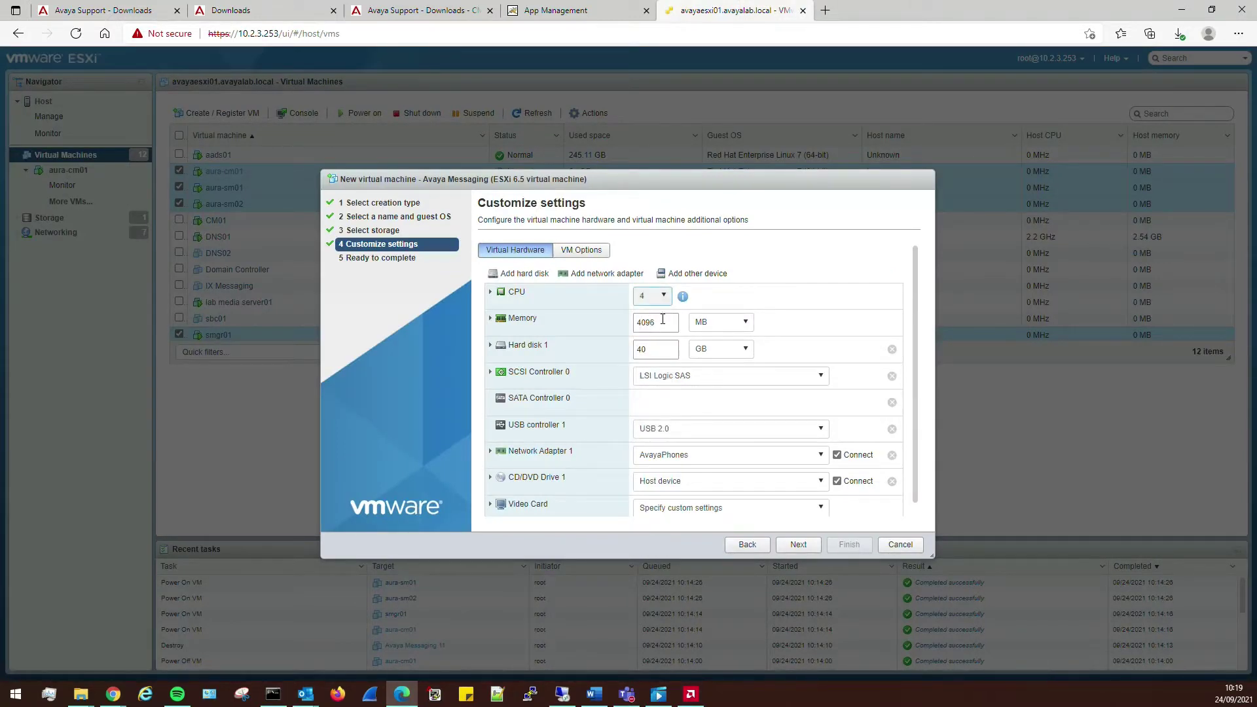
pyautogui.doubleClick(663, 321)
pyautogui.write('8')
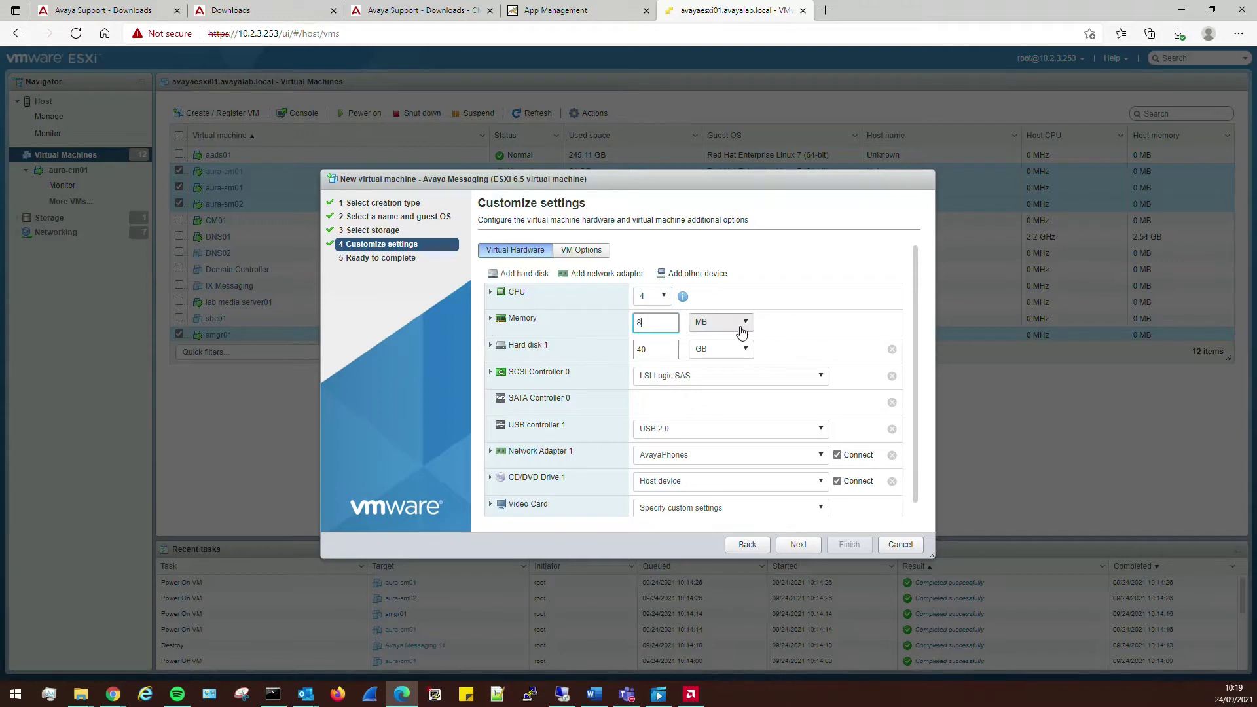
pyautogui.click(741, 326)
pyautogui.click(702, 354)
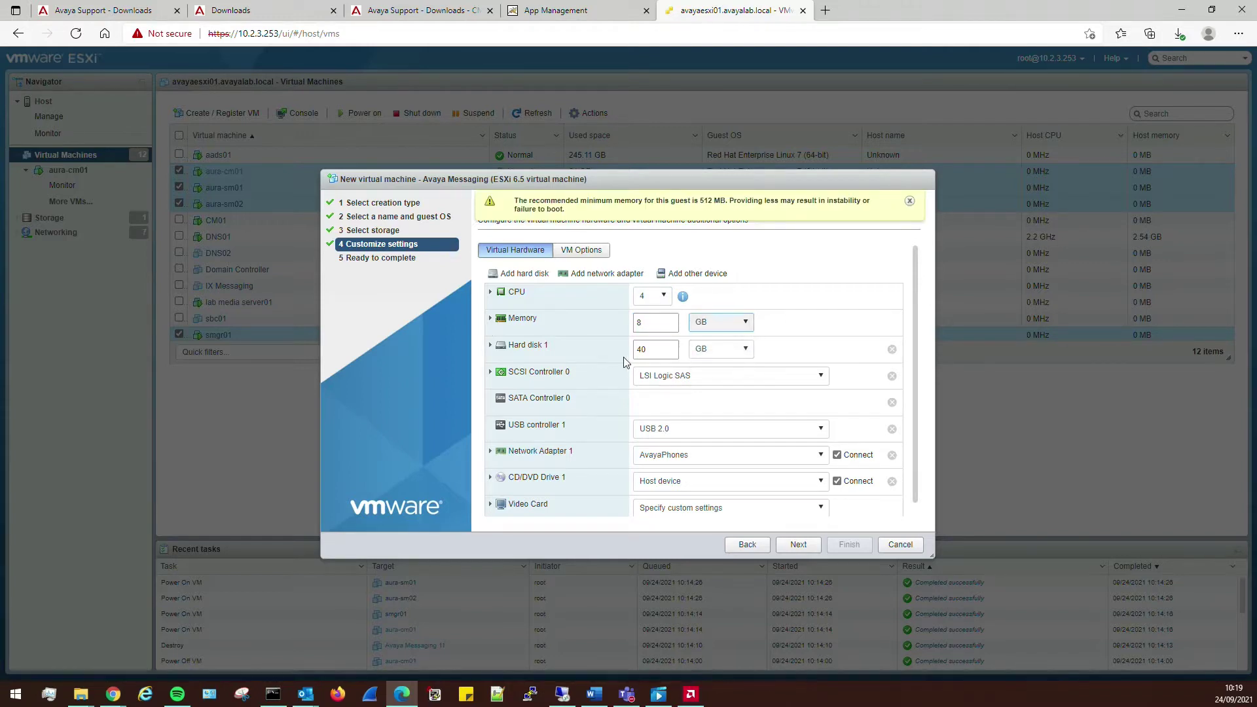
# - Change Hard disk 1 from 40 to 100 GB
pyautogui.click(665, 346)
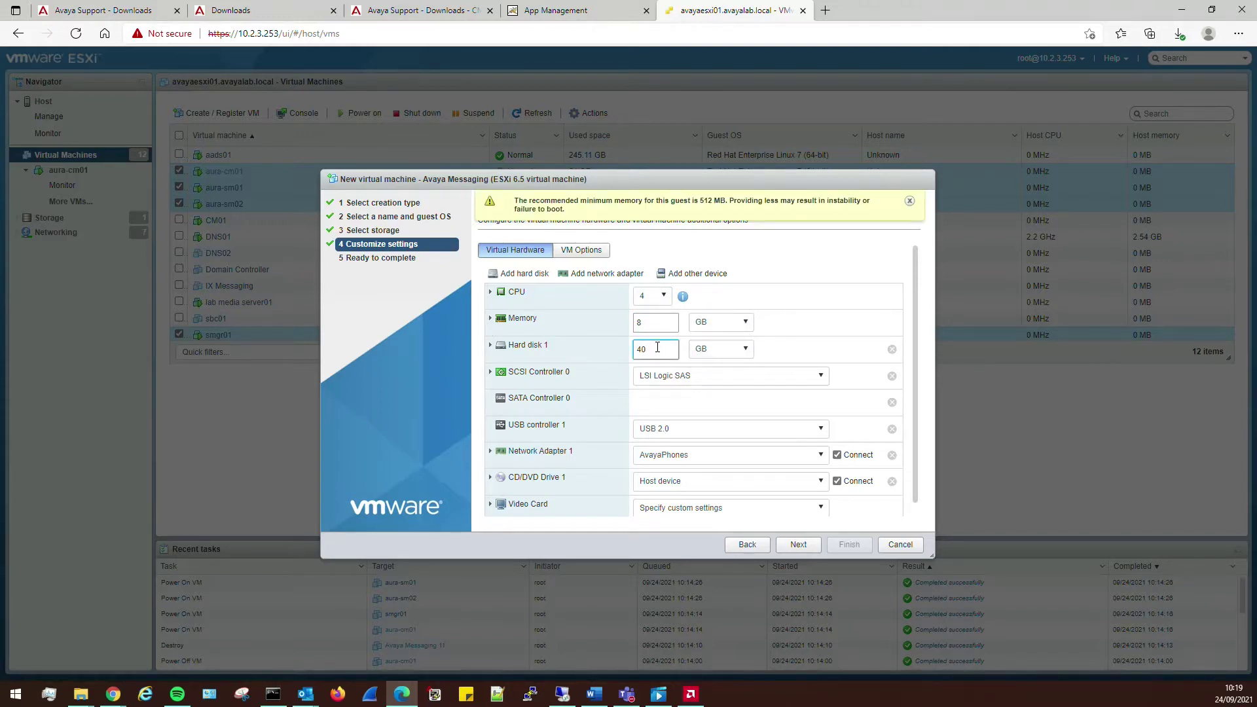
pyautogui.moveTo(658, 348); pyautogui.dragTo(598, 353)
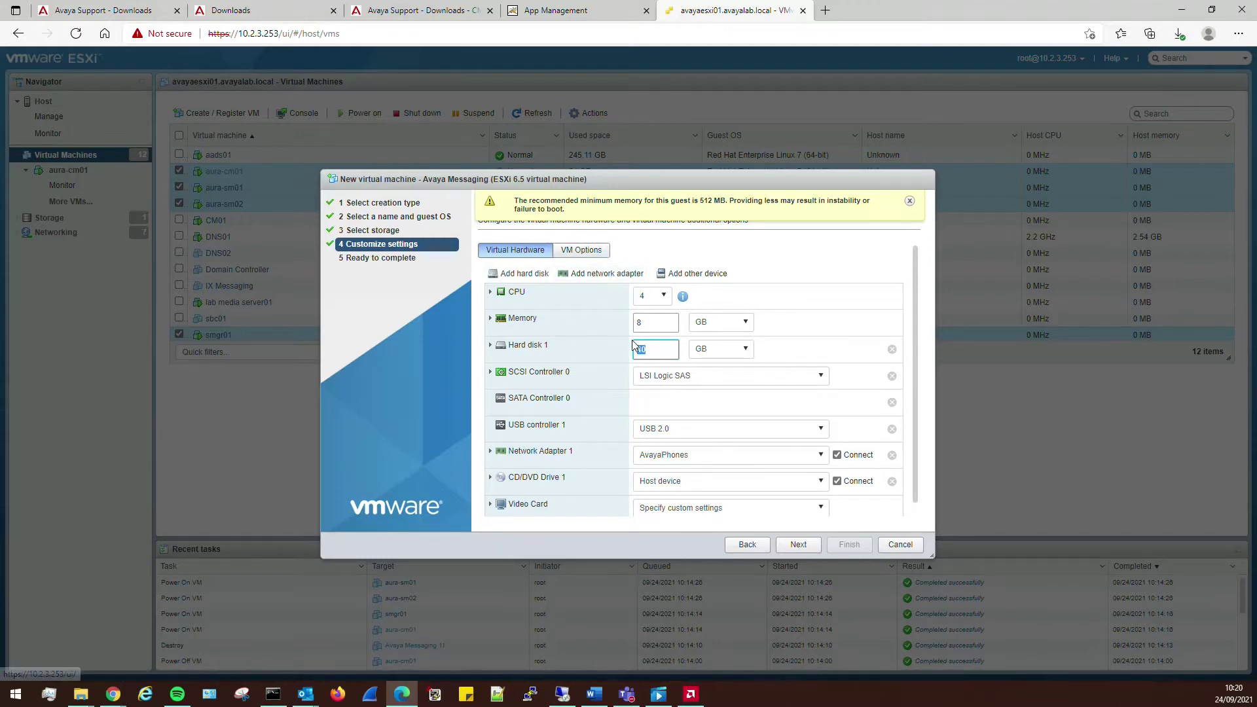
pyautogui.write('1')
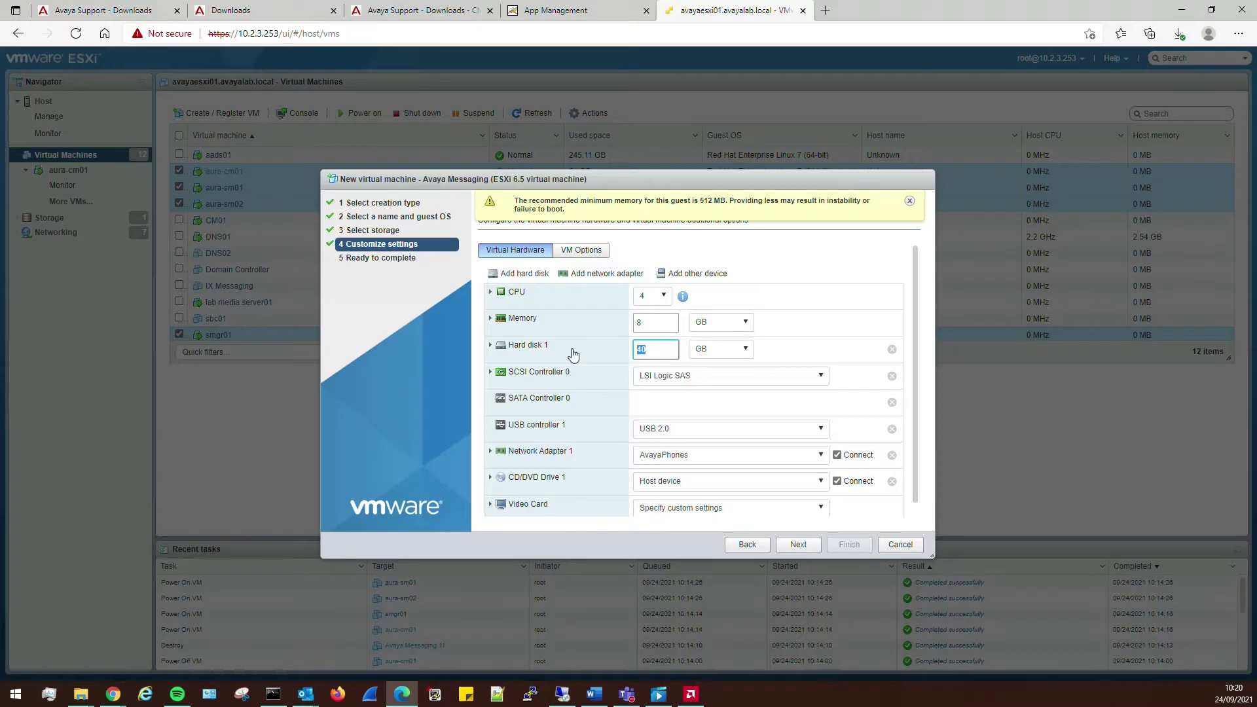
pyautogui.write('00')
pyautogui.click(814, 257)
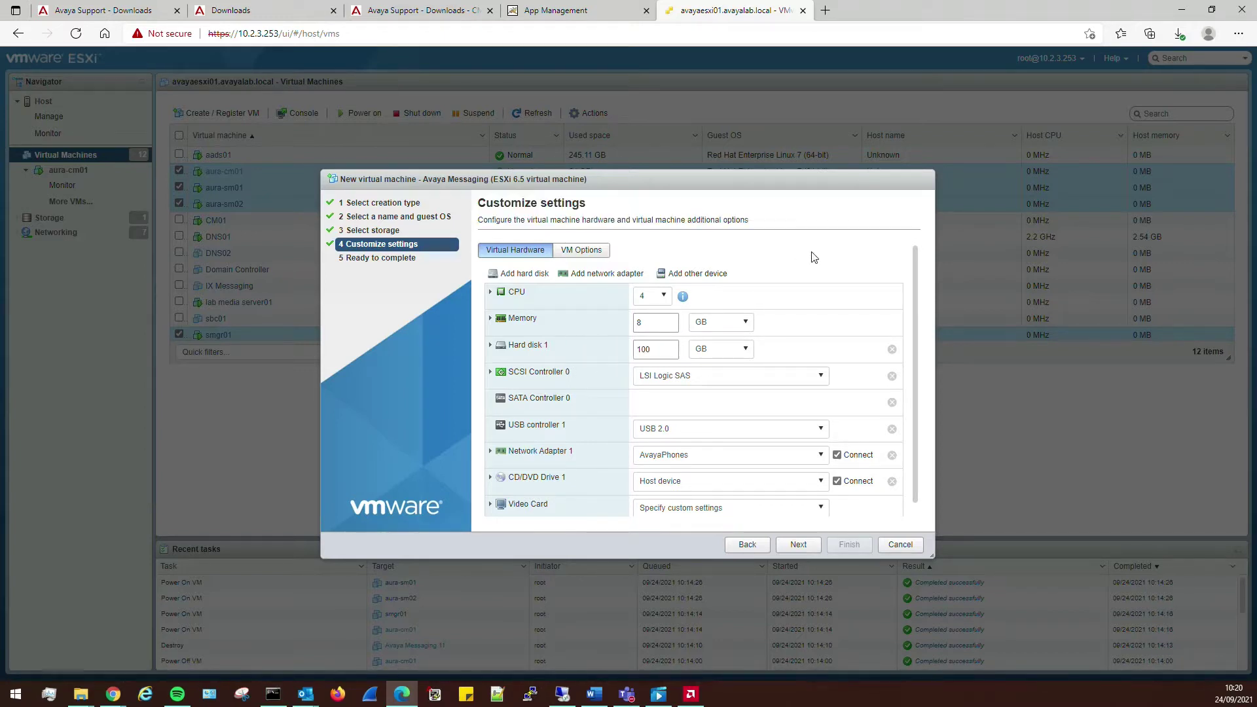
# - Add a new 400 GB hard disk and make it thin provisioned
pyautogui.click(522, 274)
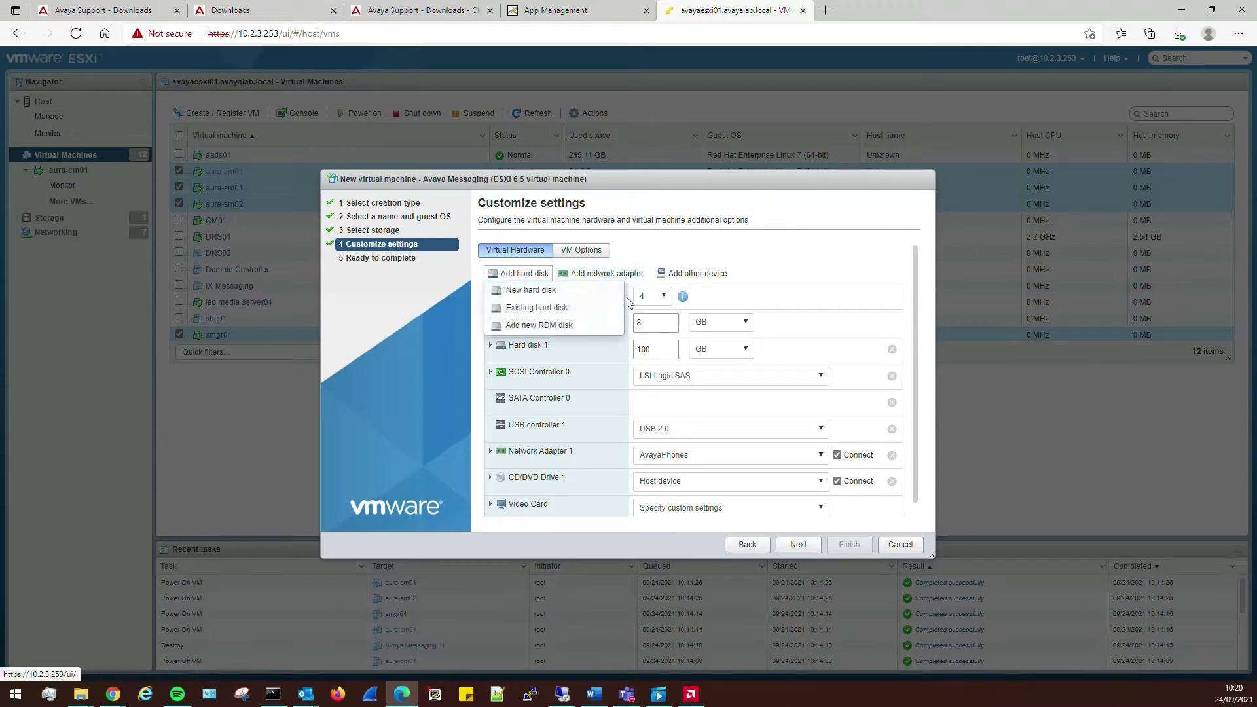
pyautogui.click(538, 290)
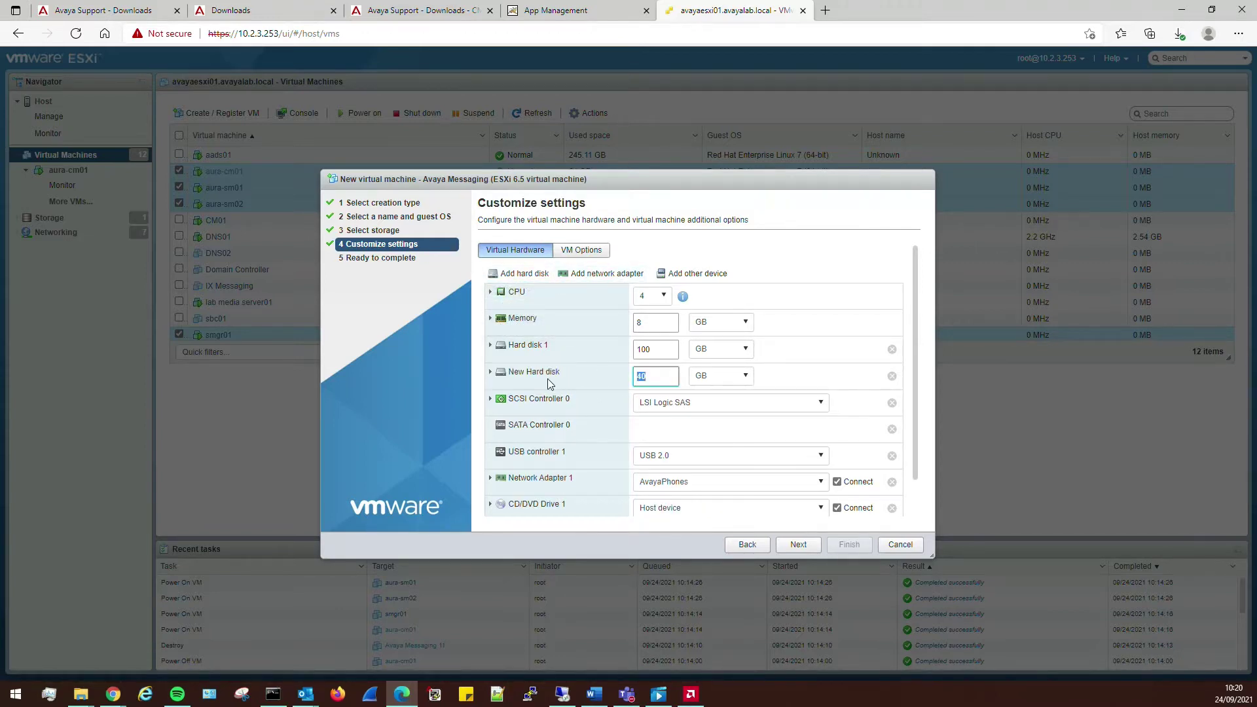
pyautogui.write('400')
pyautogui.click(490, 372)
pyautogui.scroll(-1, 655, 397)
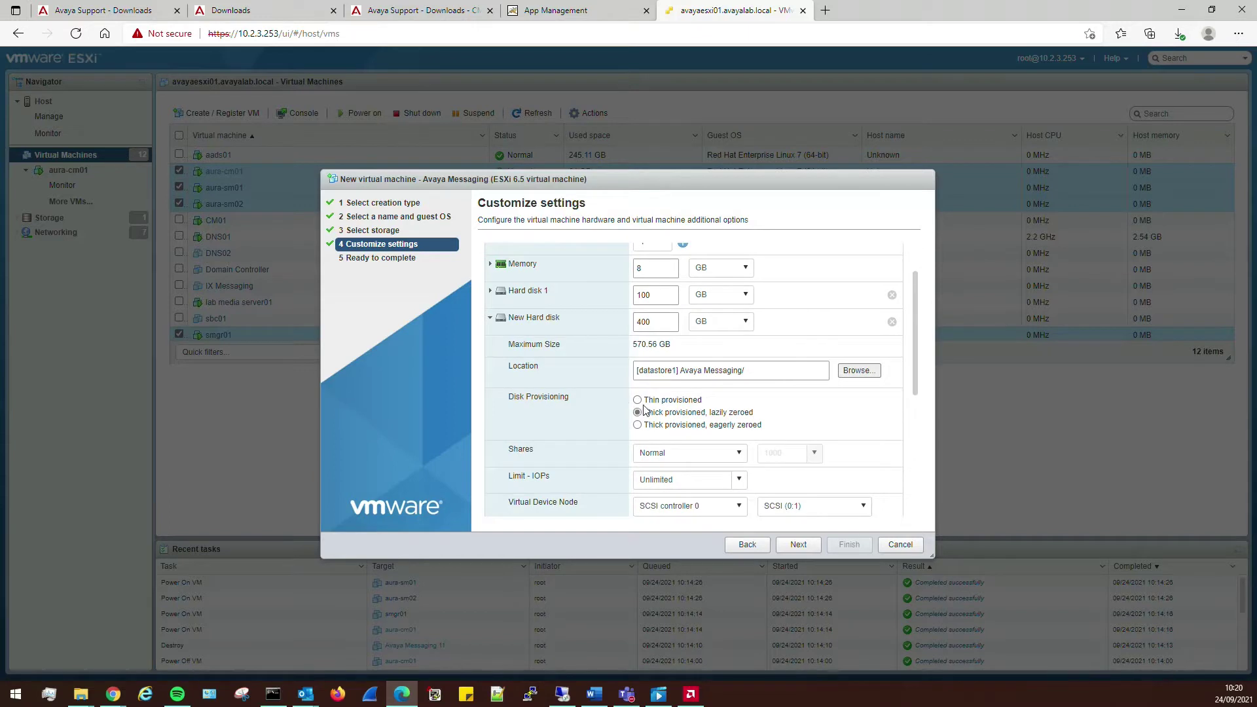
pyautogui.click(639, 400)
# - Collapse the new disk's details and expand the CPU settings to edit its reservation
pyautogui.scroll(-1, 828, 396)
pyautogui.scroll(2, 689, 377)
pyautogui.scroll(1, 689, 376)
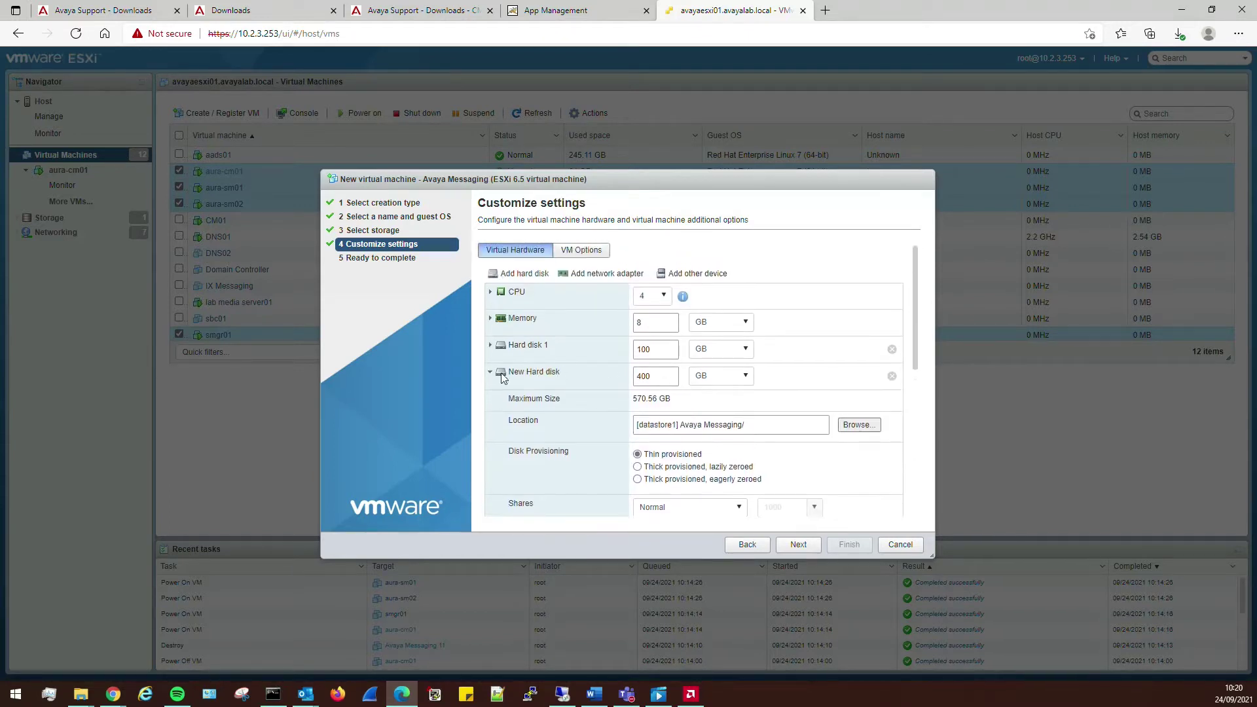
pyautogui.click(490, 373)
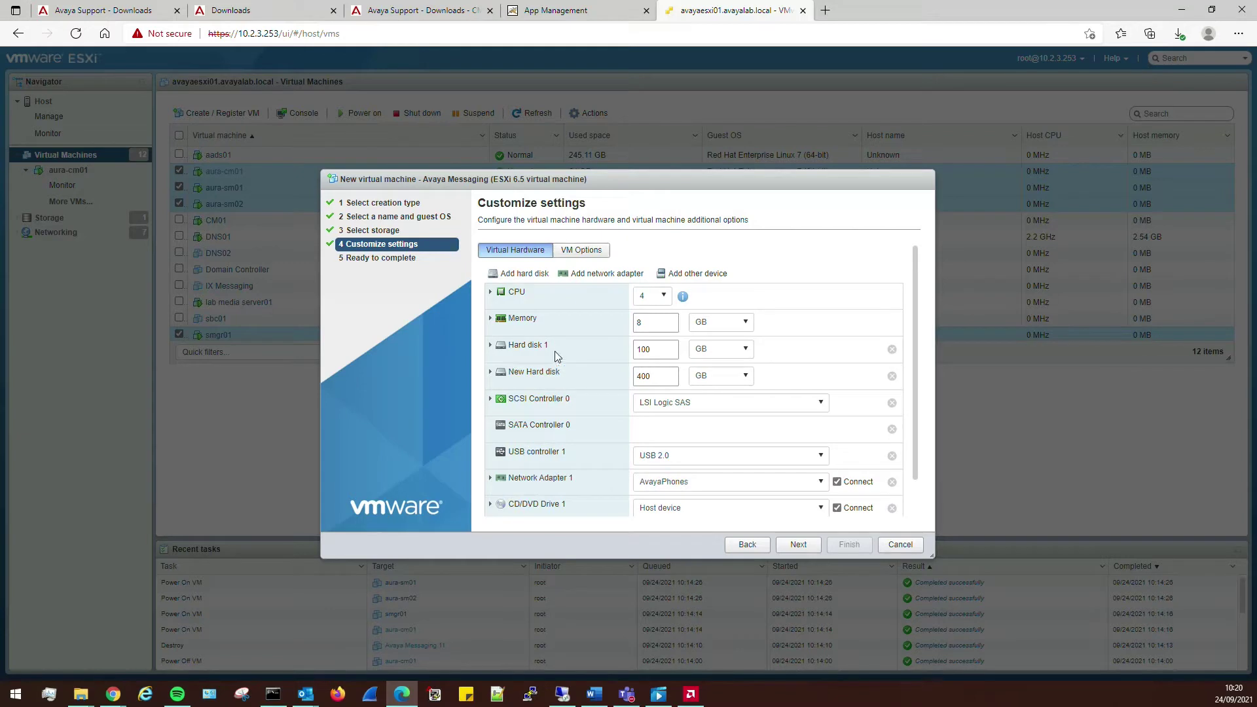
pyautogui.click(501, 306)
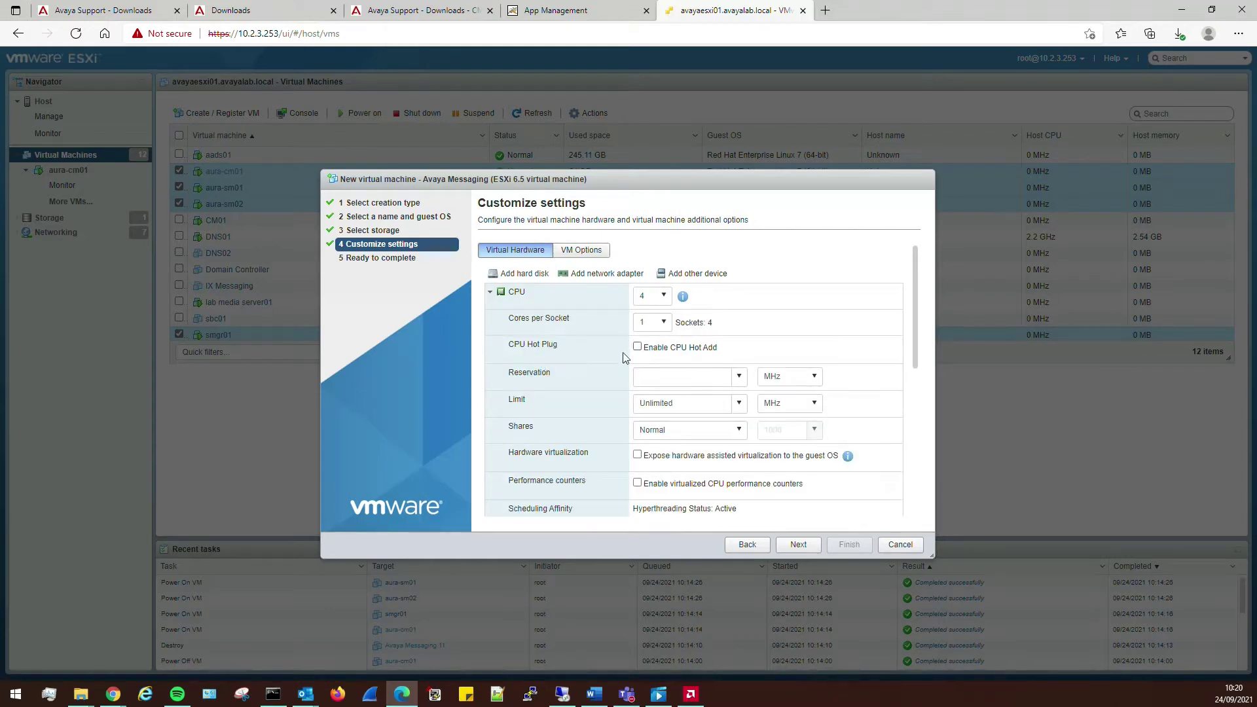
pyautogui.click(635, 371)
# - Connect Network Adapter 1 to AvayaServers, replacing CoreServers
pyautogui.scroll(-5, 560, 408)
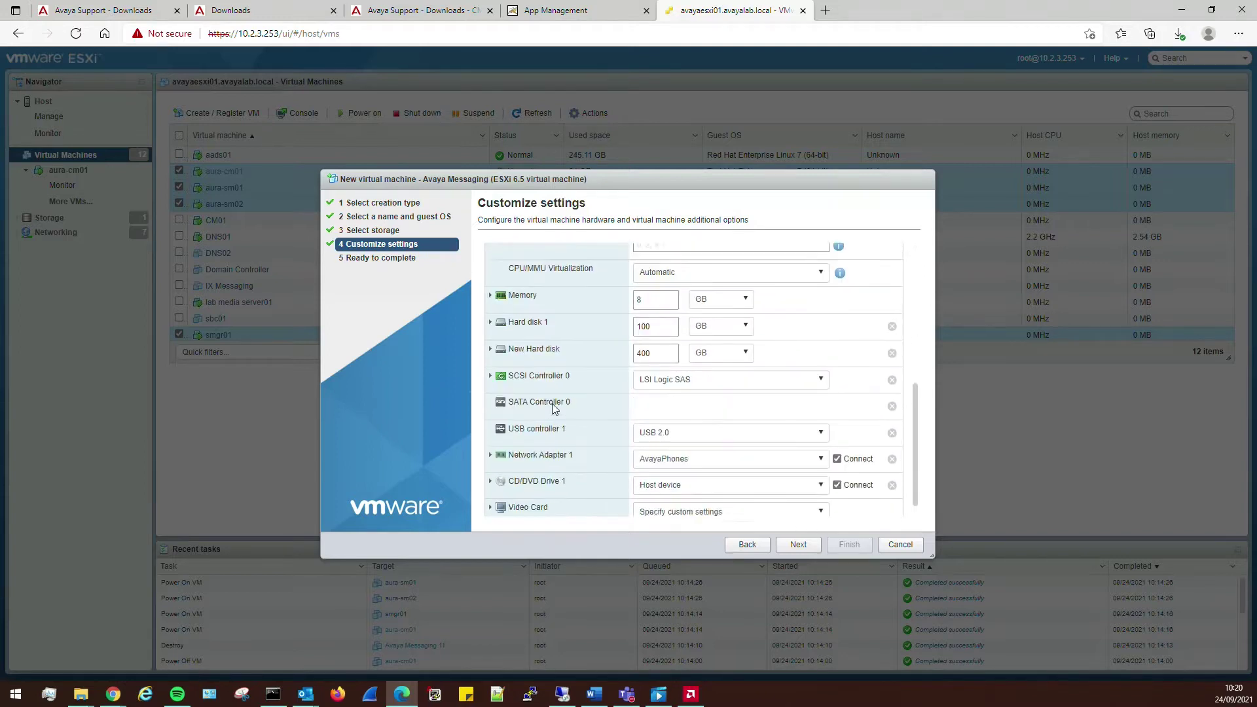
pyautogui.click(686, 446)
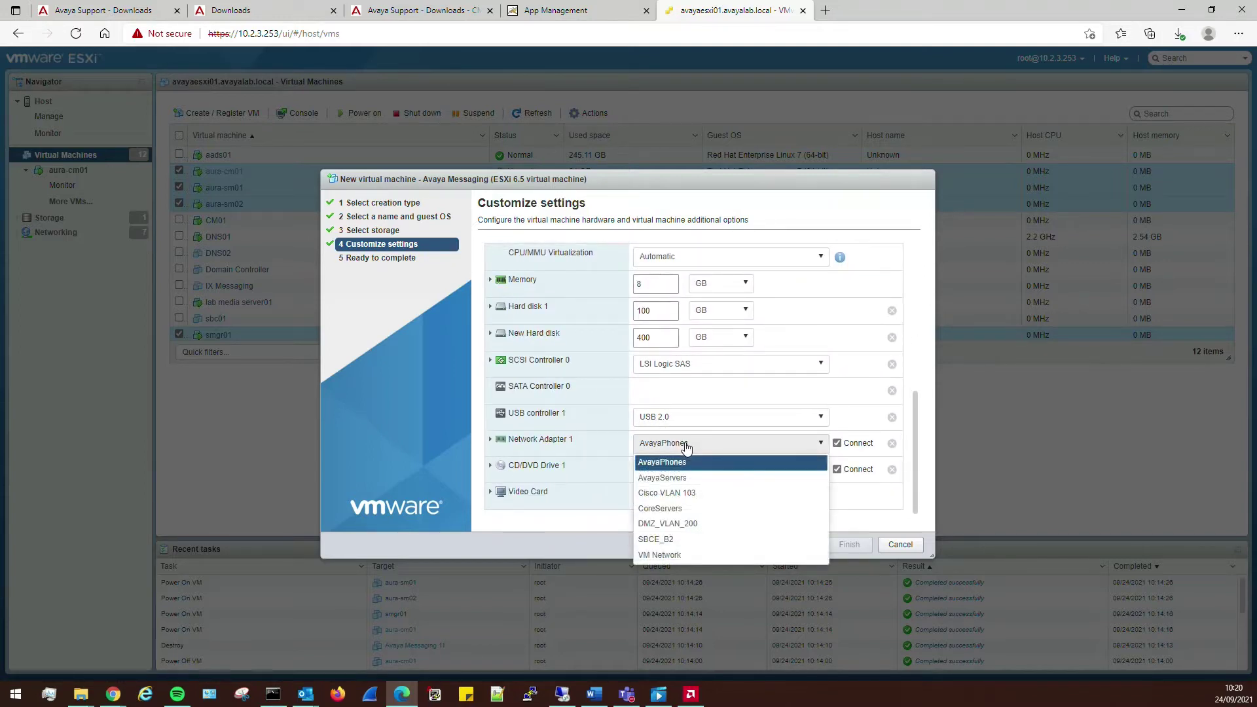
pyautogui.click(674, 509)
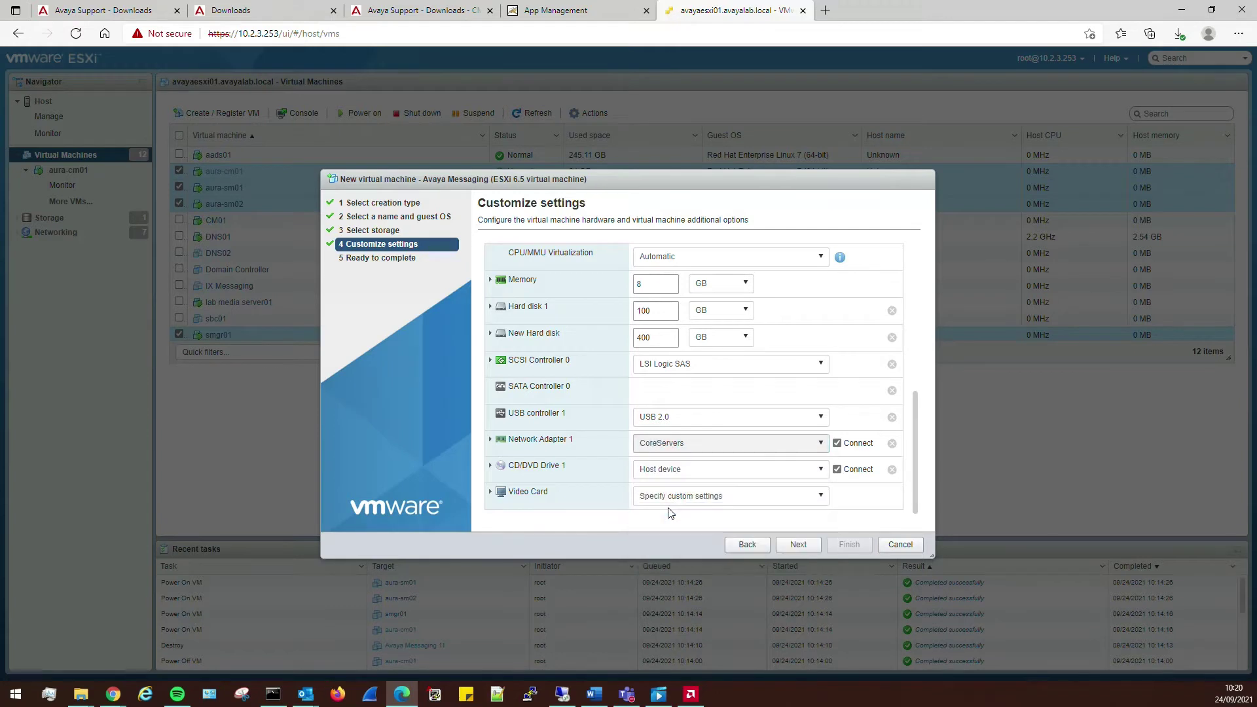
pyautogui.click(703, 449)
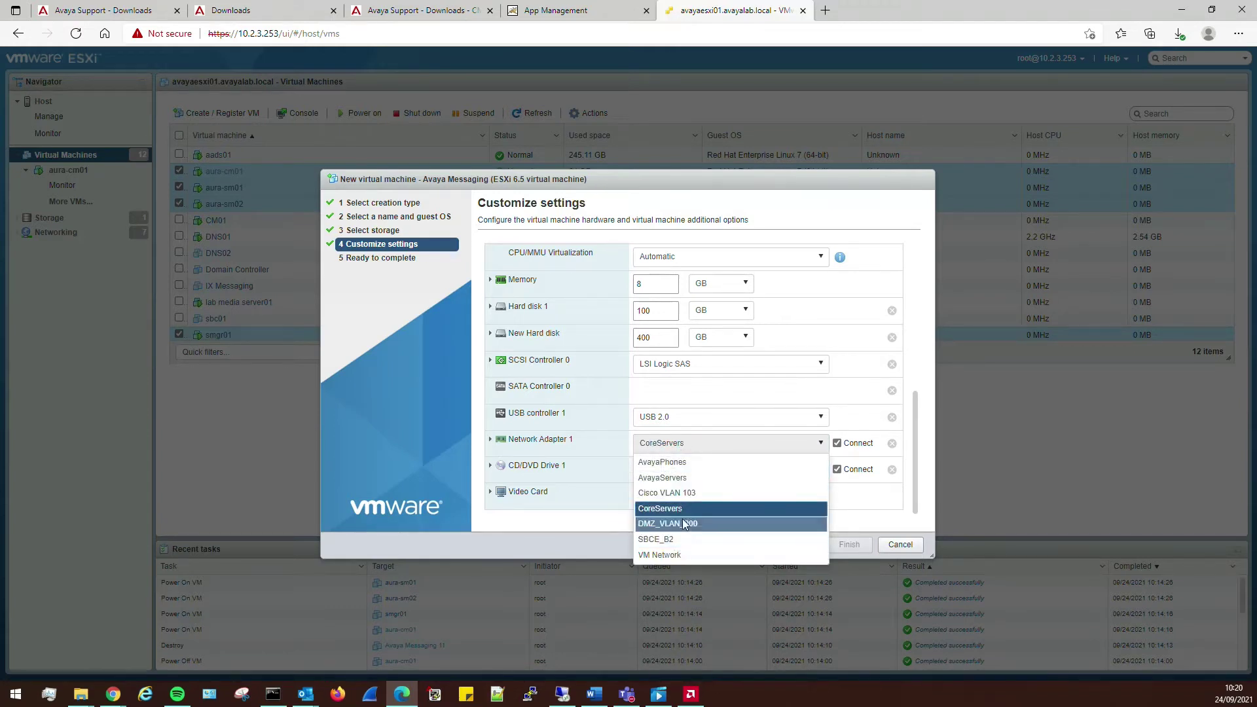
pyautogui.click(675, 479)
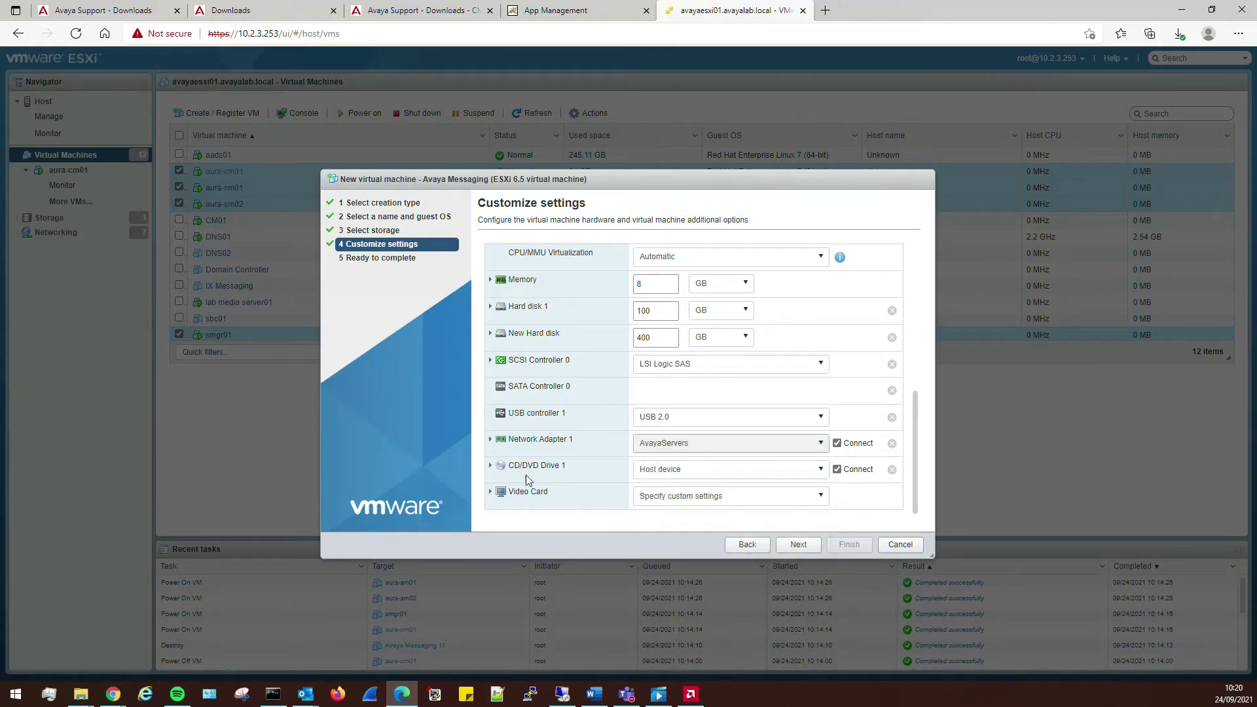
# - Mount the Windows Server 2016 ISO from datastore1 on CD/DVD Drive 1 and advance to Ready to complete
pyautogui.click(511, 468)
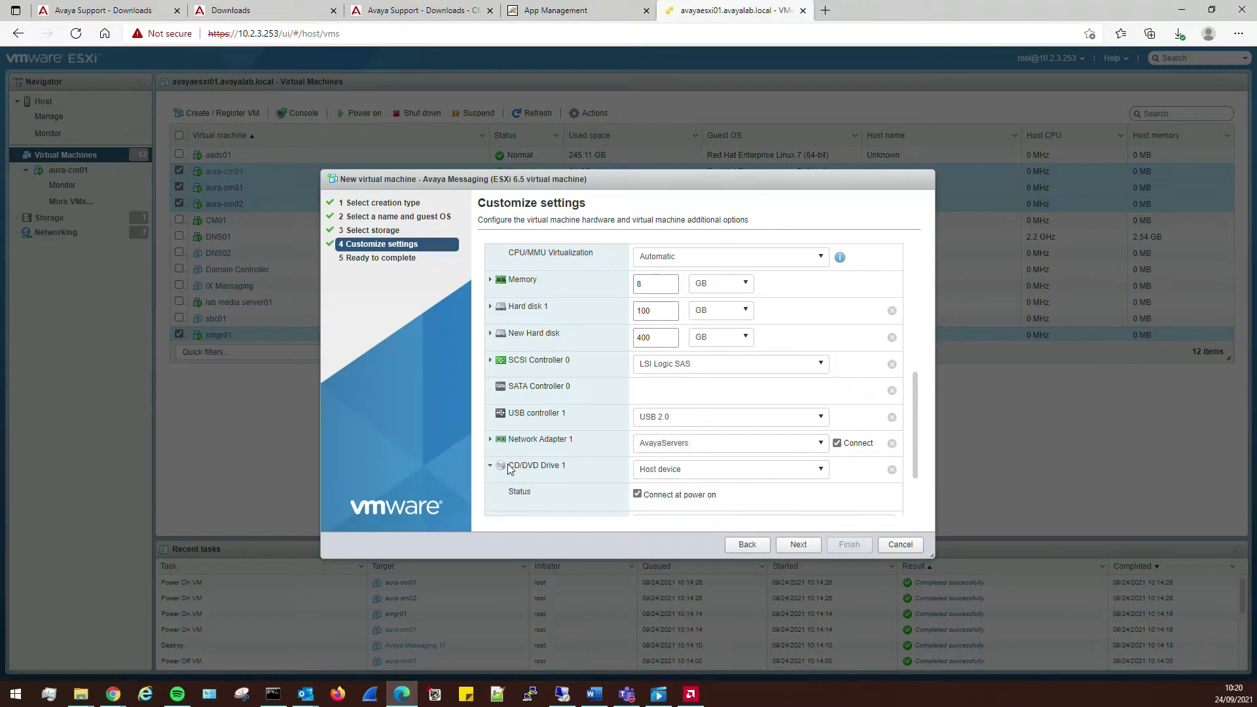
pyautogui.scroll(-2, 602, 484)
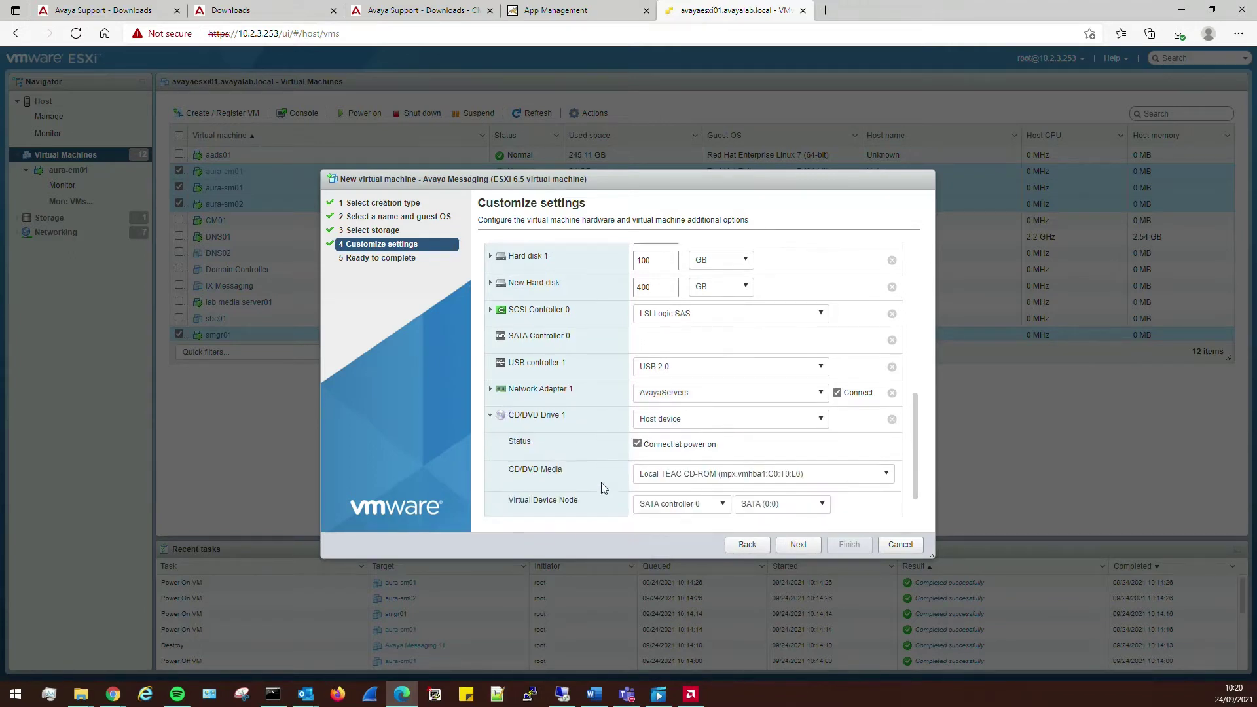
pyautogui.scroll(-1, 601, 482)
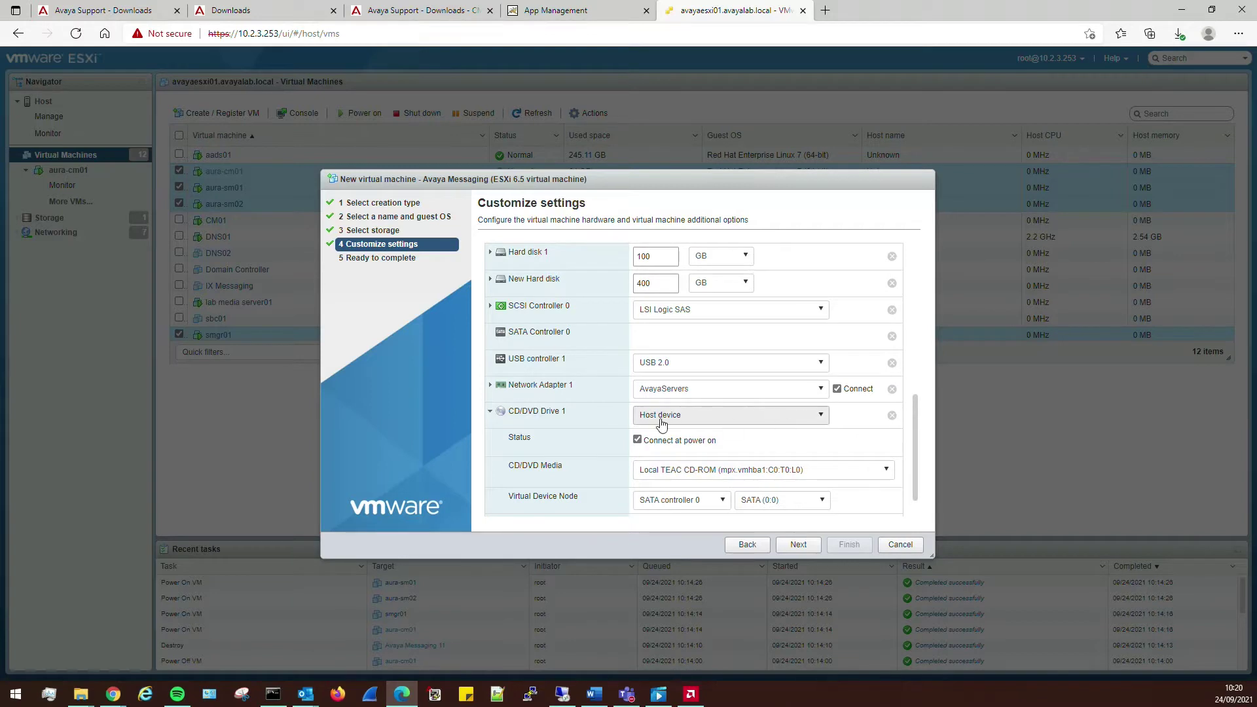
pyautogui.click(719, 418)
pyautogui.click(673, 451)
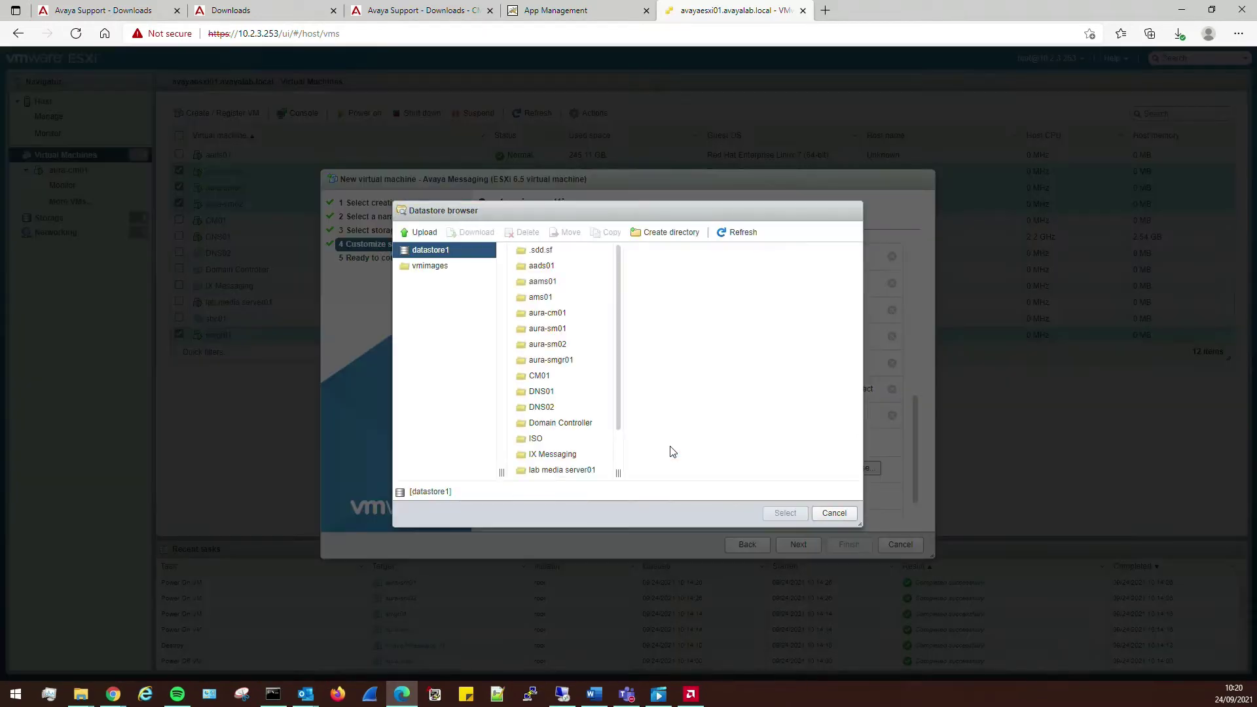
pyautogui.click(551, 439)
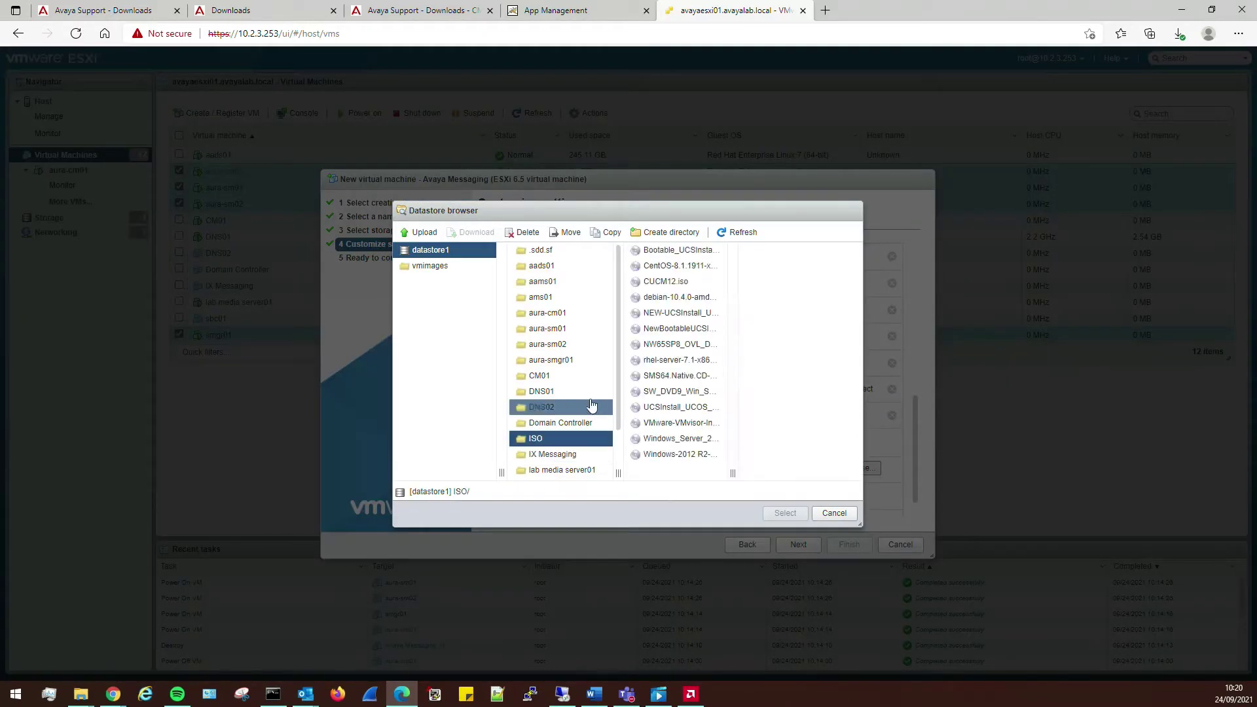
pyautogui.click(706, 392)
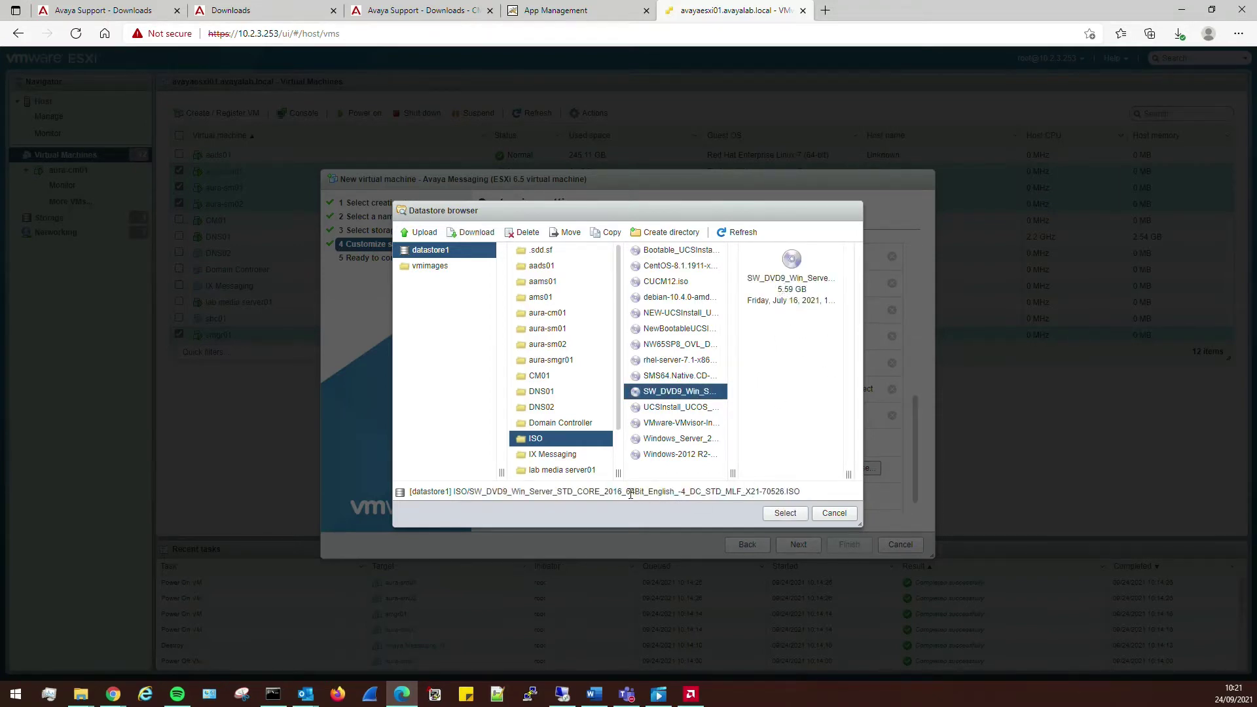
pyautogui.click(785, 513)
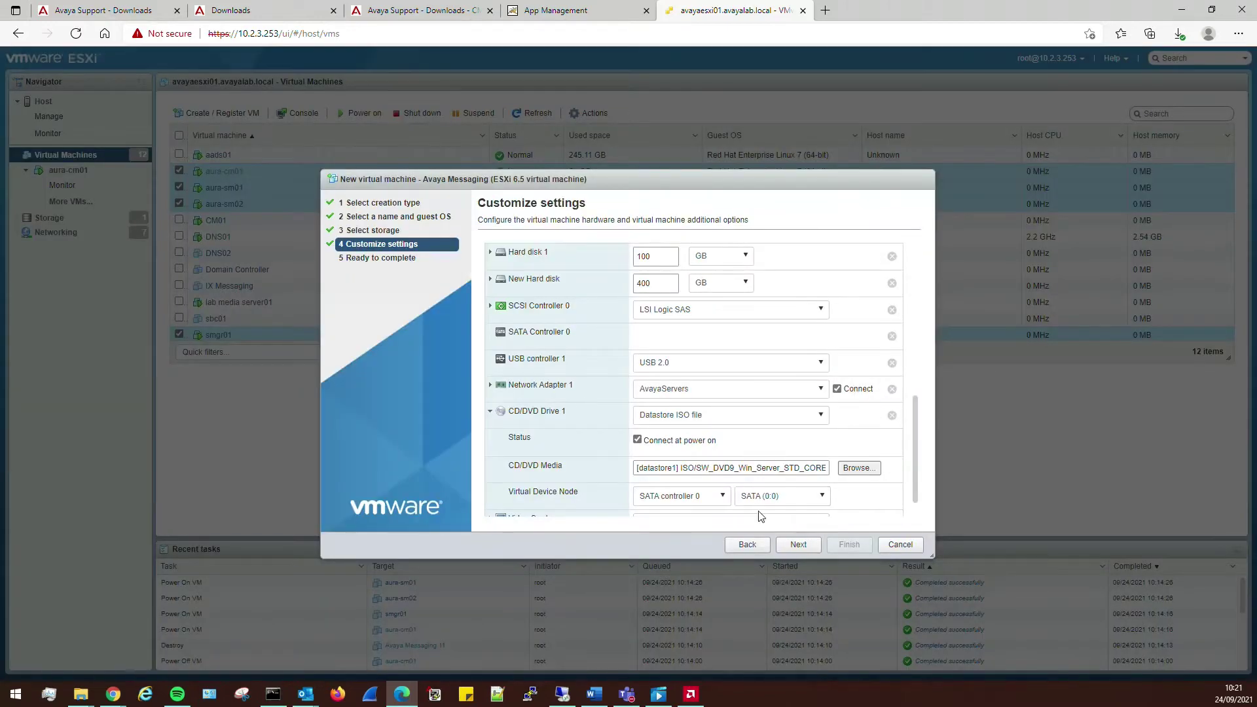
pyautogui.scroll(-1, 789, 495)
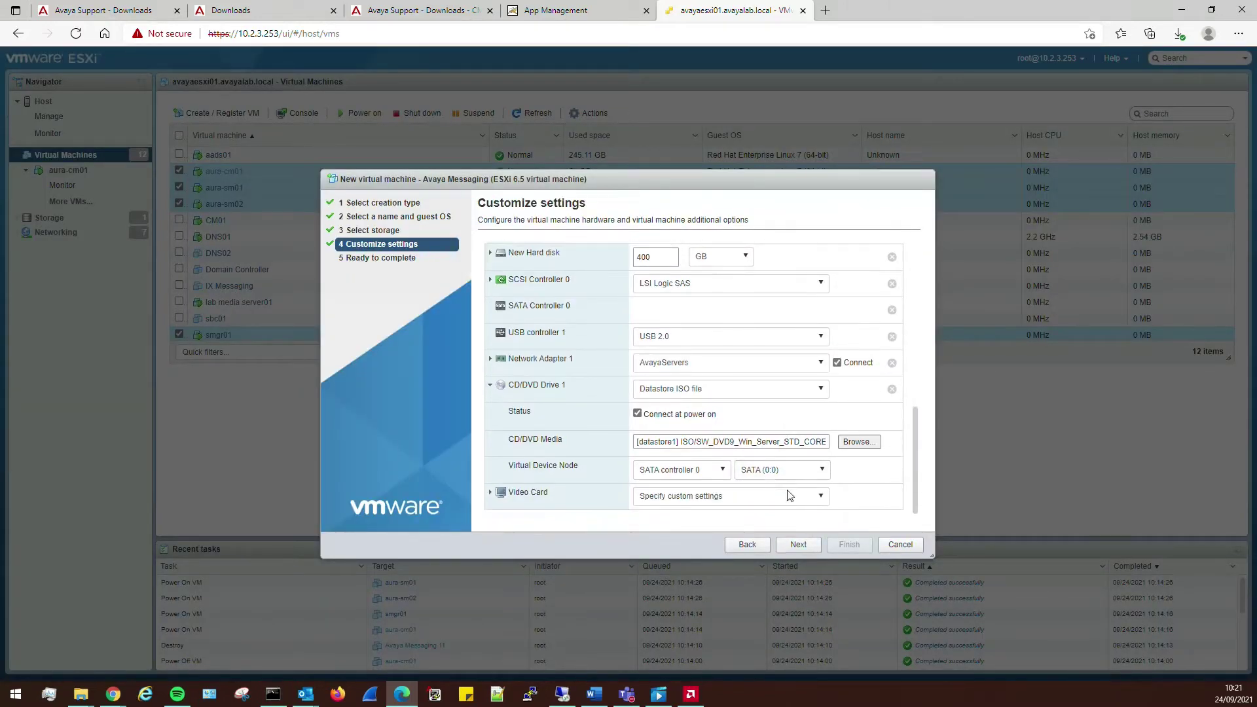
pyautogui.click(802, 545)
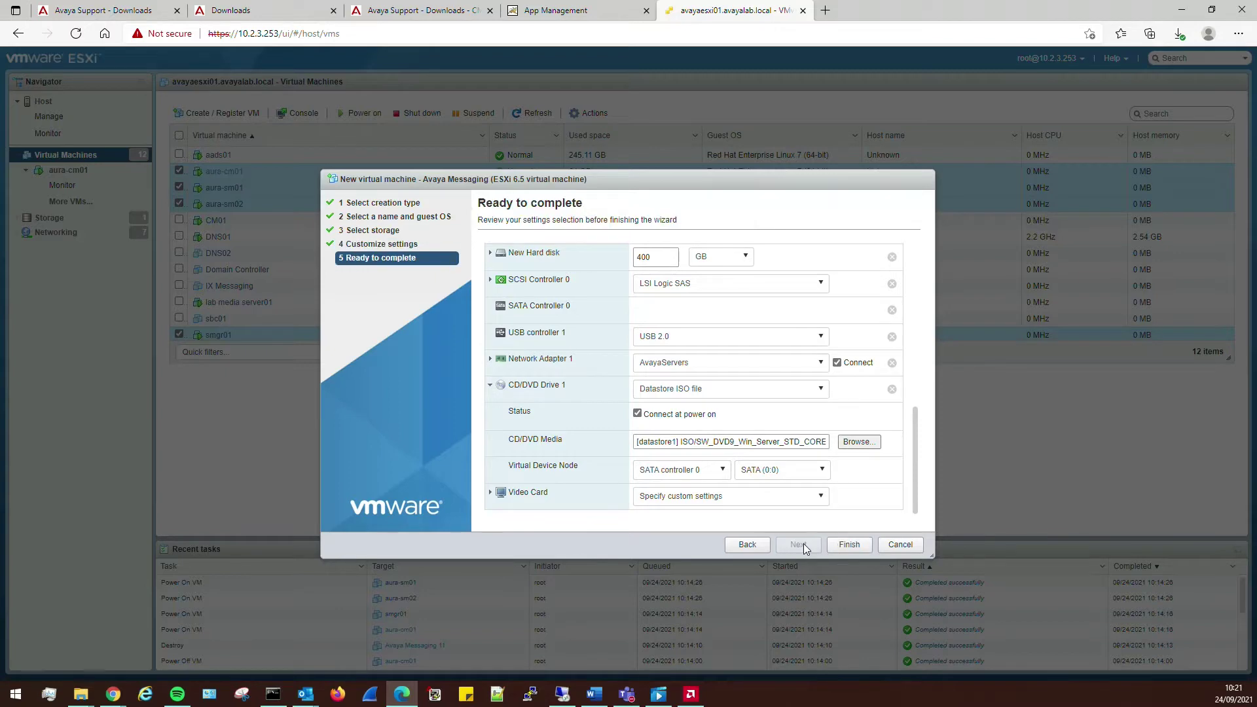
# - Finish the wizard, then open the Avaya Messaging VM and power it on
pyautogui.click(852, 545)
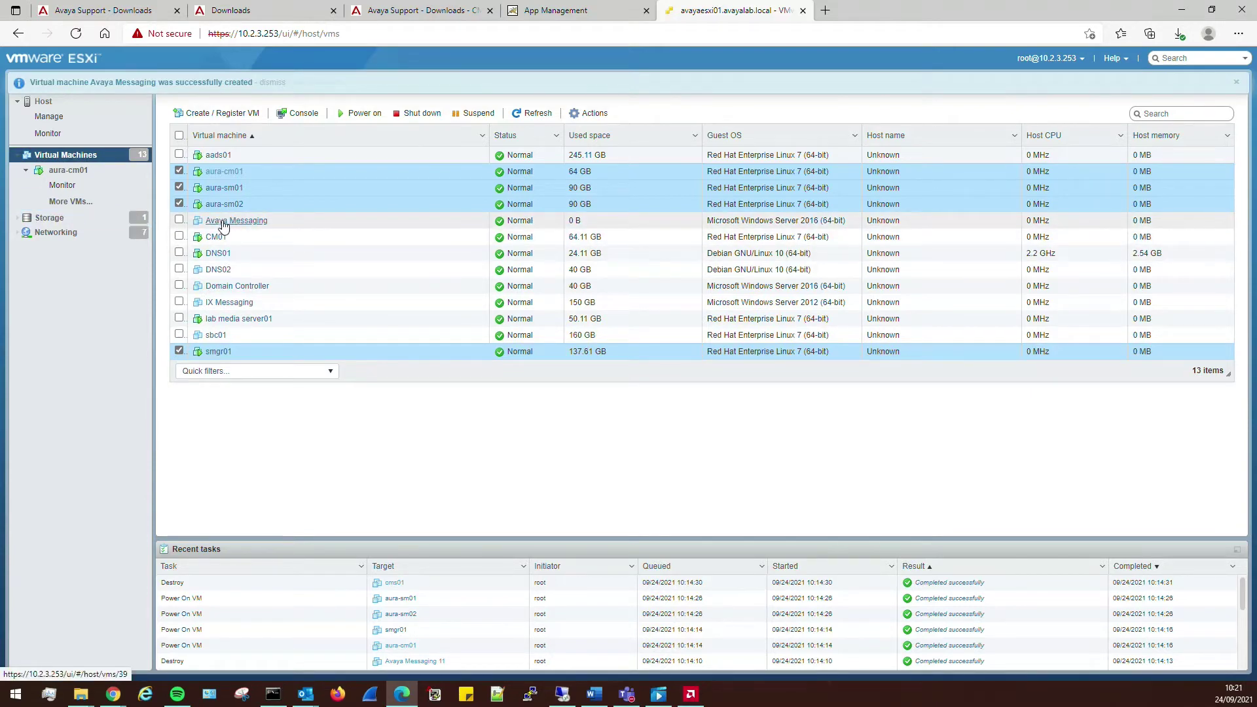
pyautogui.click(234, 221)
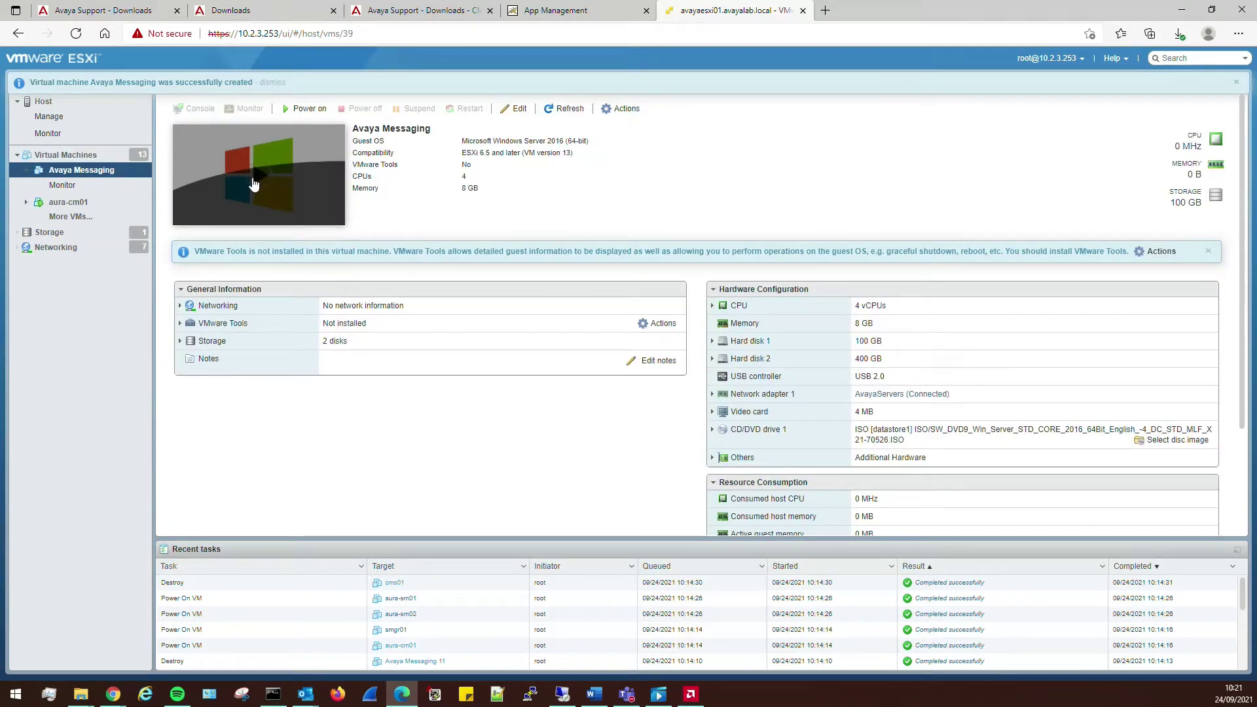
pyautogui.click(256, 176)
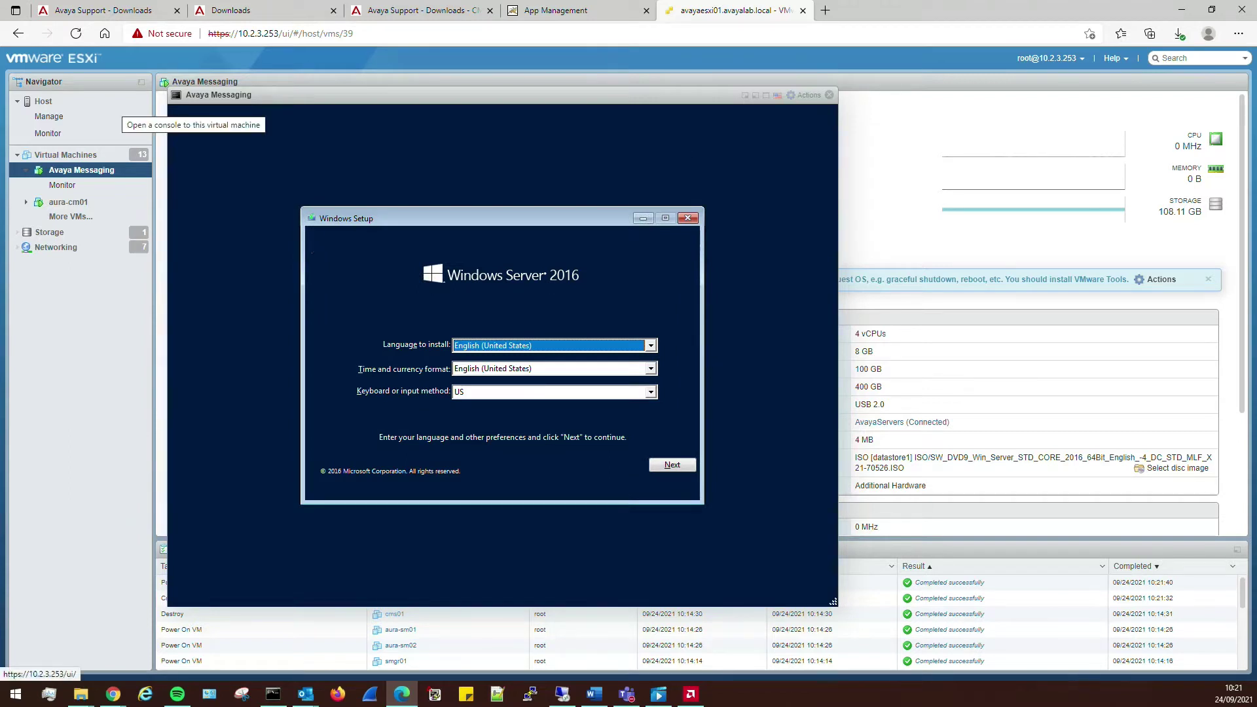
# - Set time and currency format to English (United Kingdom) and start the installation
pyautogui.press('Tab')
pyautogui.press('Up')
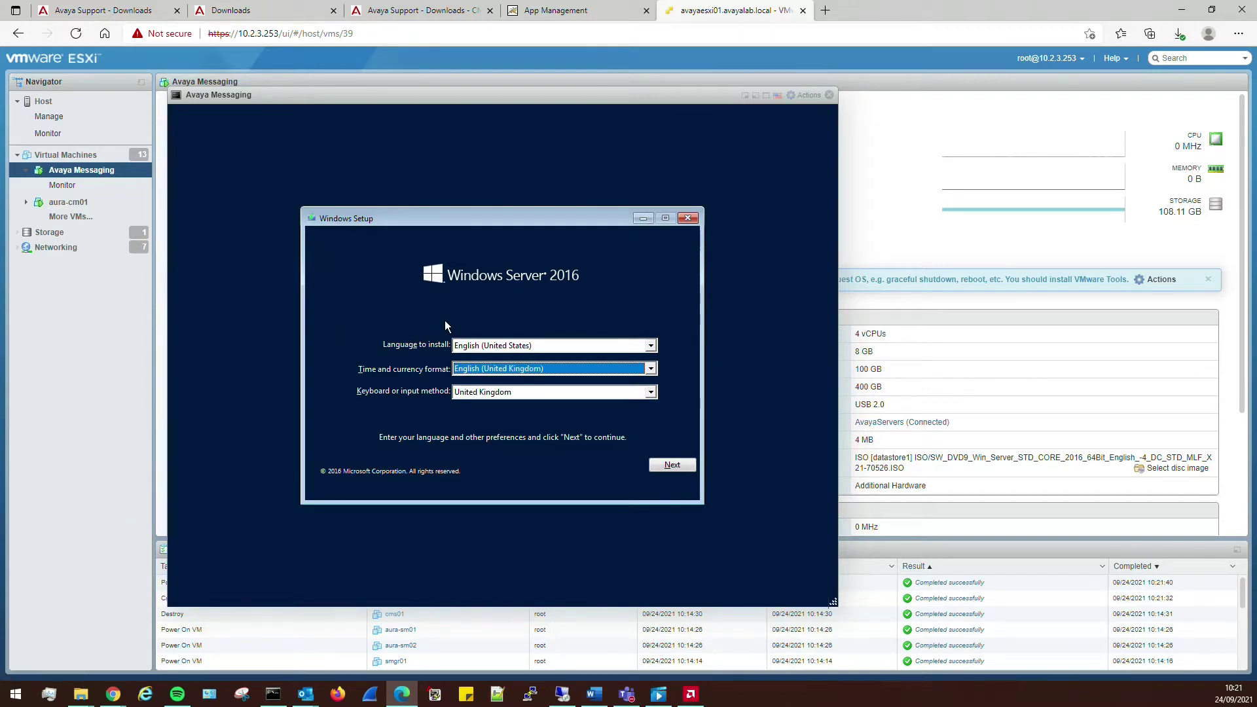
pyautogui.press('Tab')
pyautogui.press('Tab')
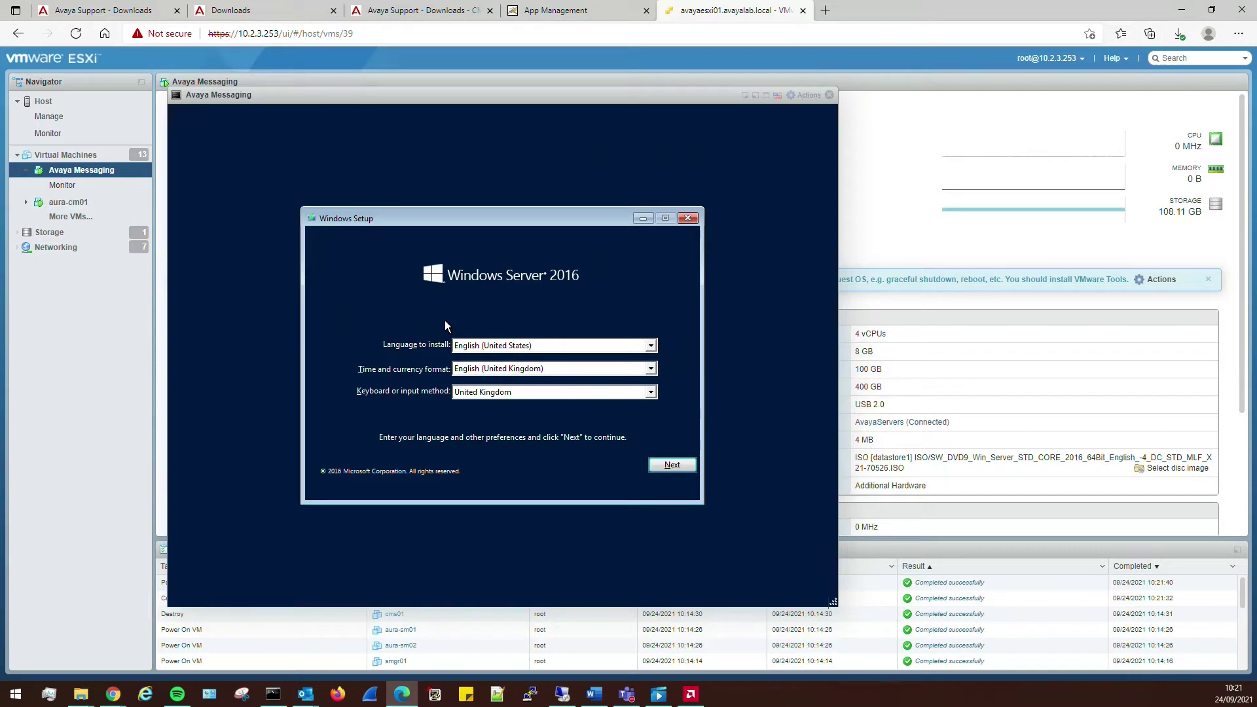
pyautogui.press('Return')
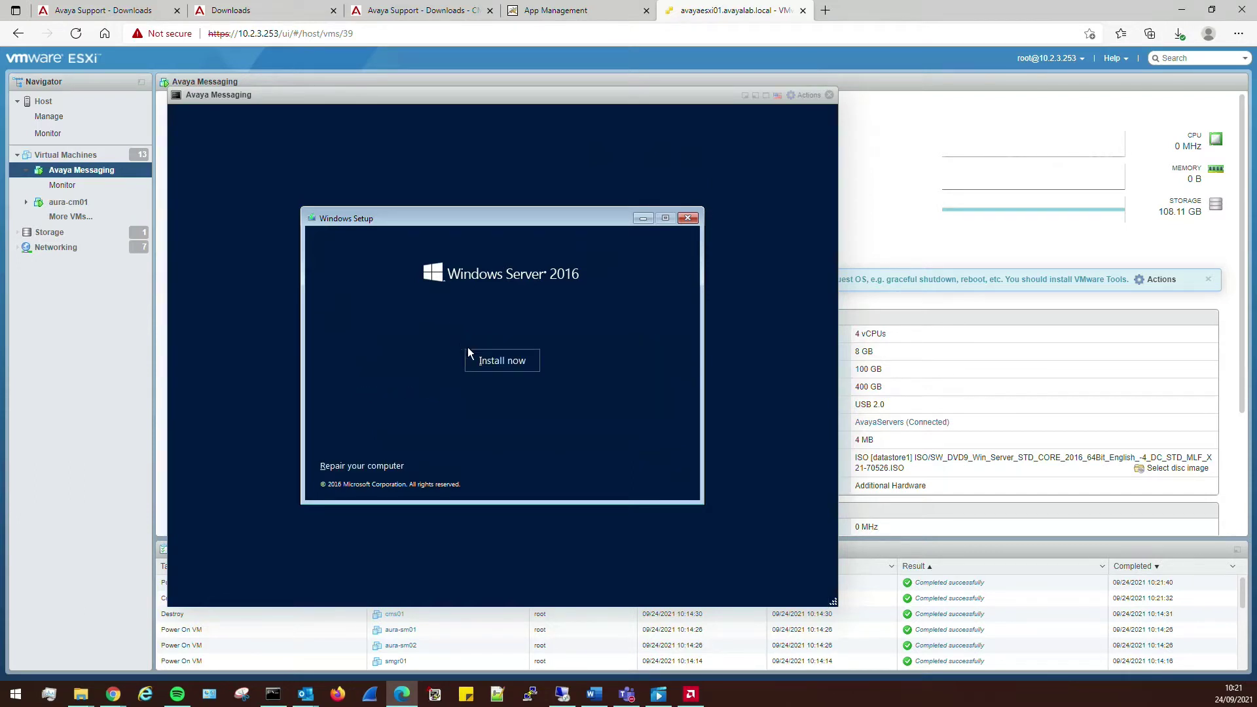
pyautogui.click(489, 361)
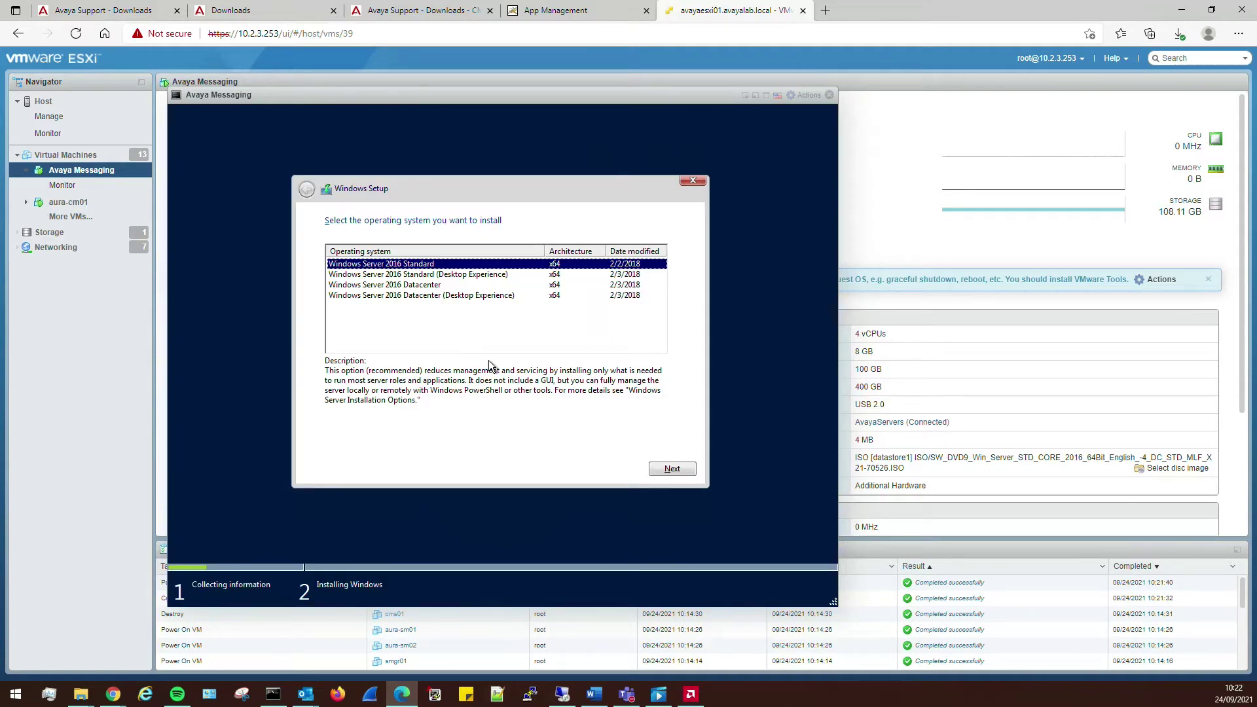
# - Choose Standard (Desktop Experience), accept the license, and custom-install onto Drive 0
pyautogui.click(429, 278)
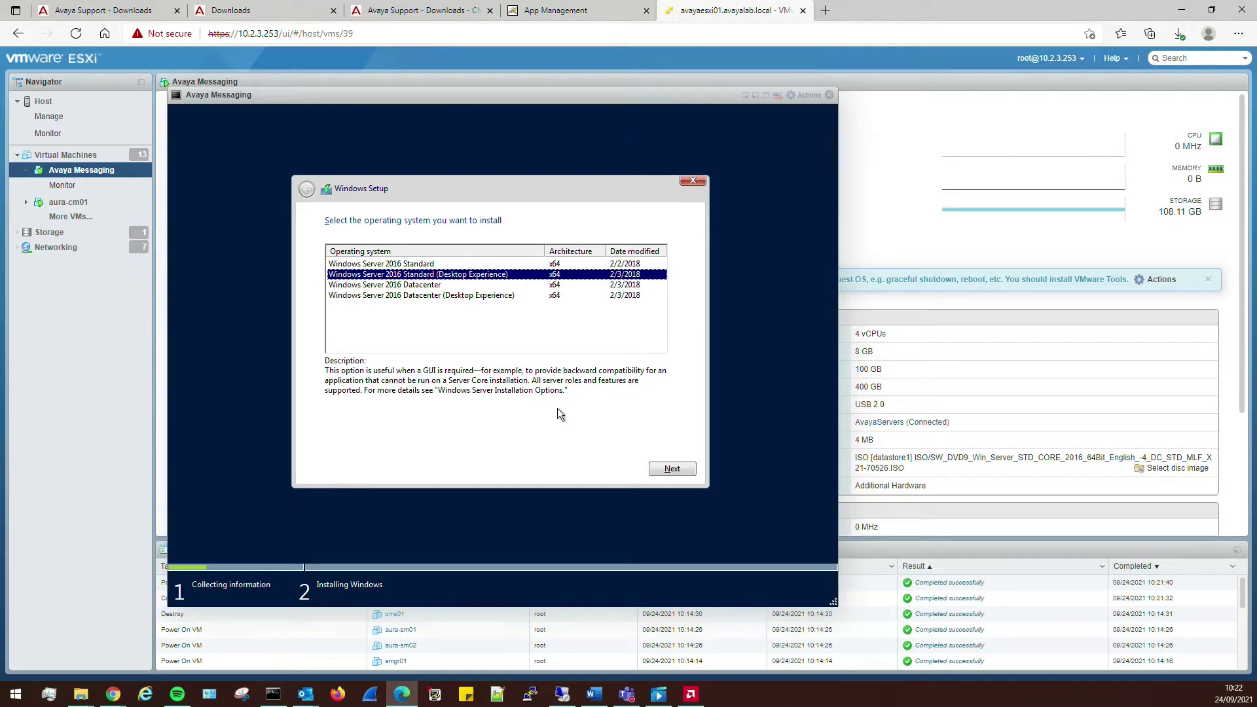
pyautogui.click(669, 469)
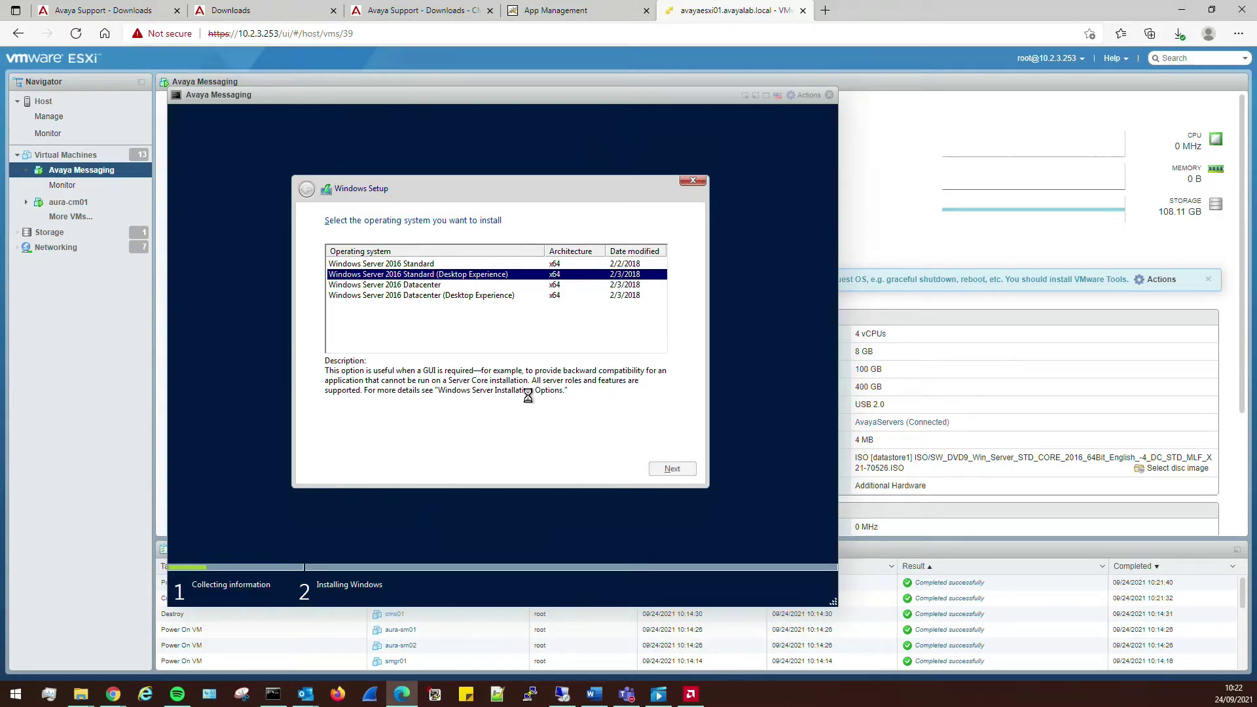
pyautogui.click(359, 445)
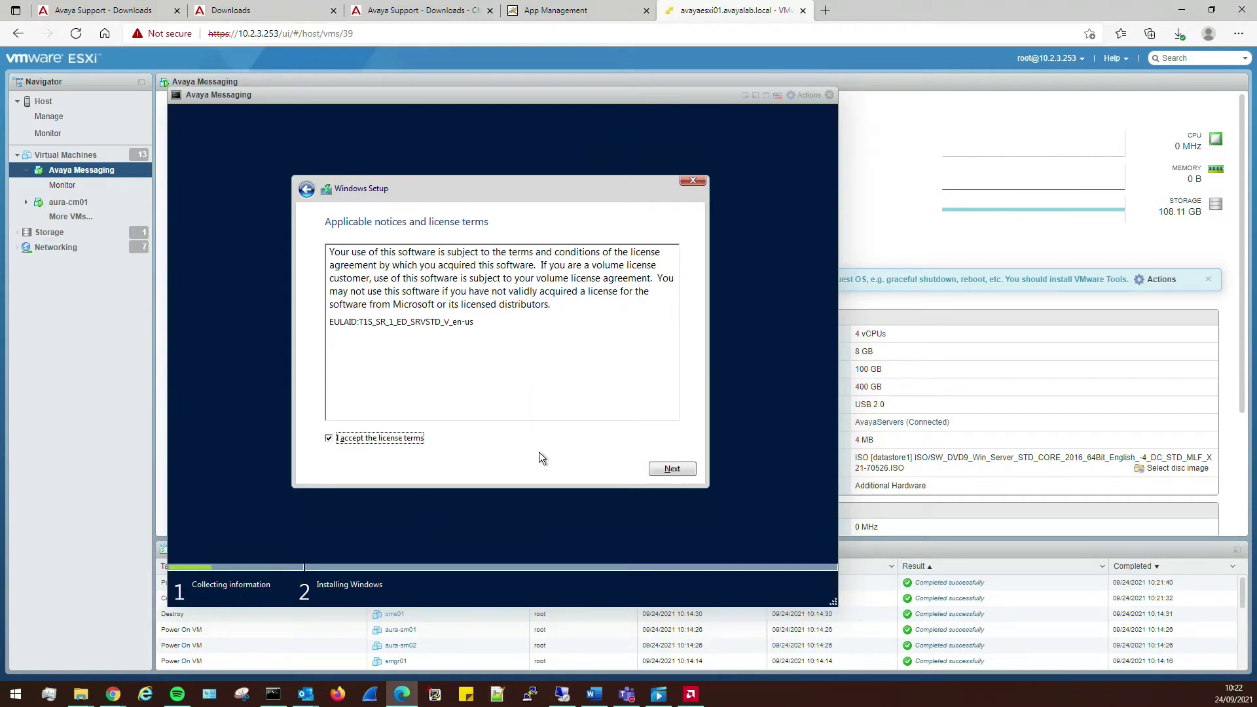
pyautogui.click(672, 470)
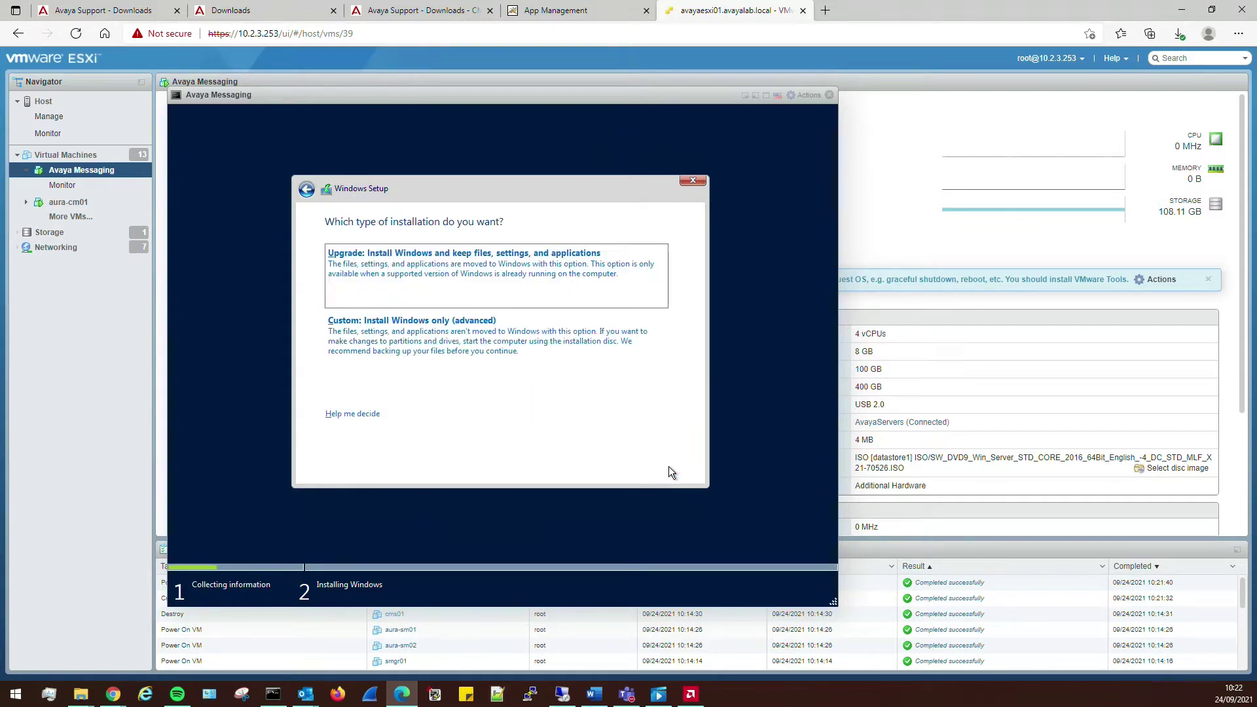
pyautogui.click(461, 336)
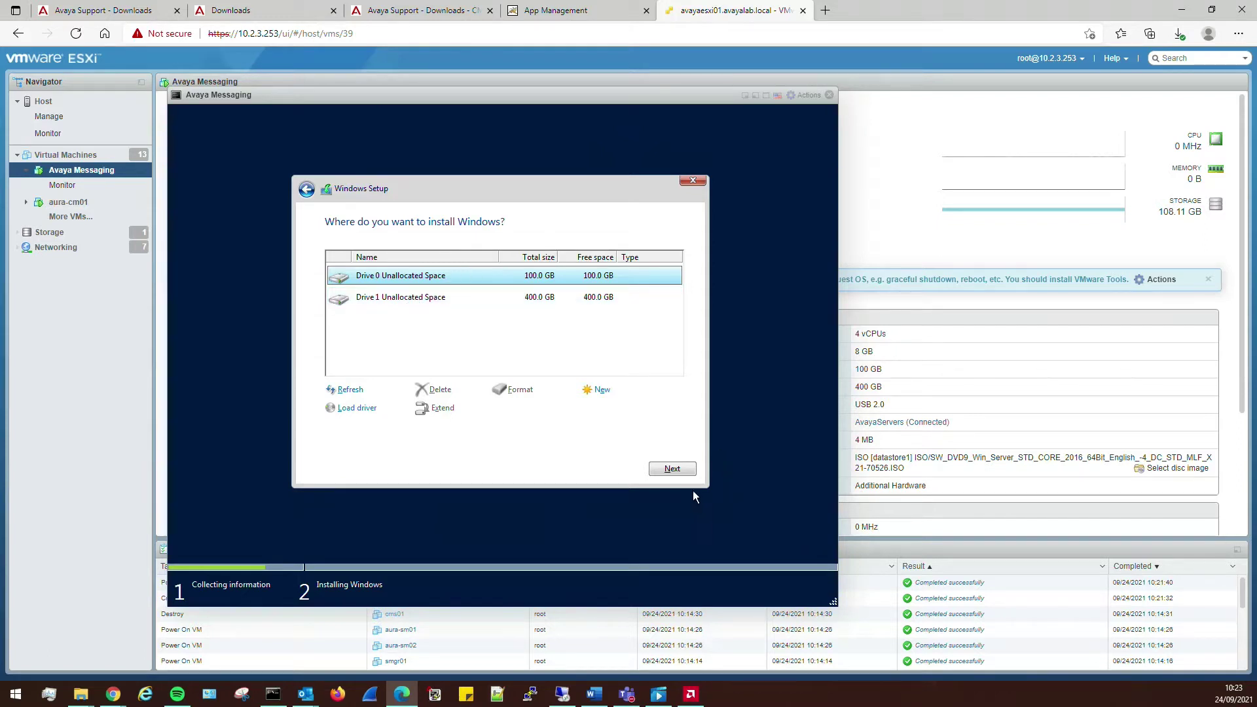
pyautogui.click(678, 471)
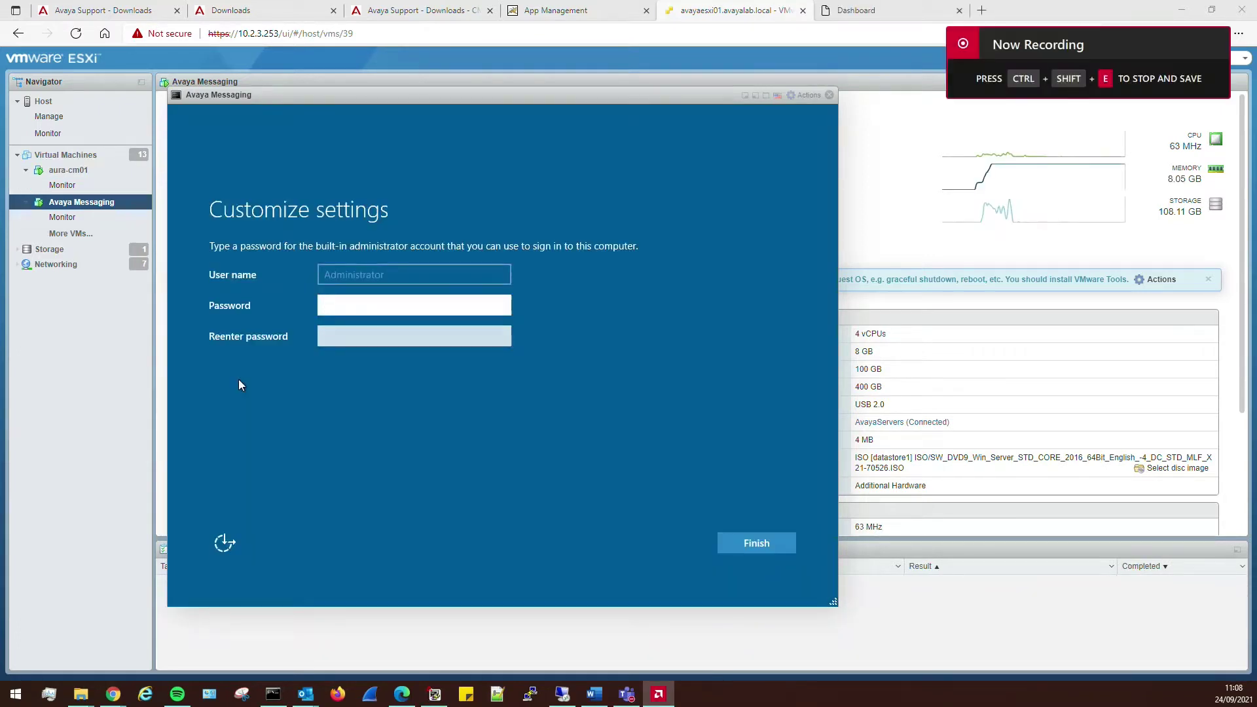
# - Enter and confirm the Administrator password to finish Windows setup
pyautogui.click(370, 306)
pyautogui.write('**********')
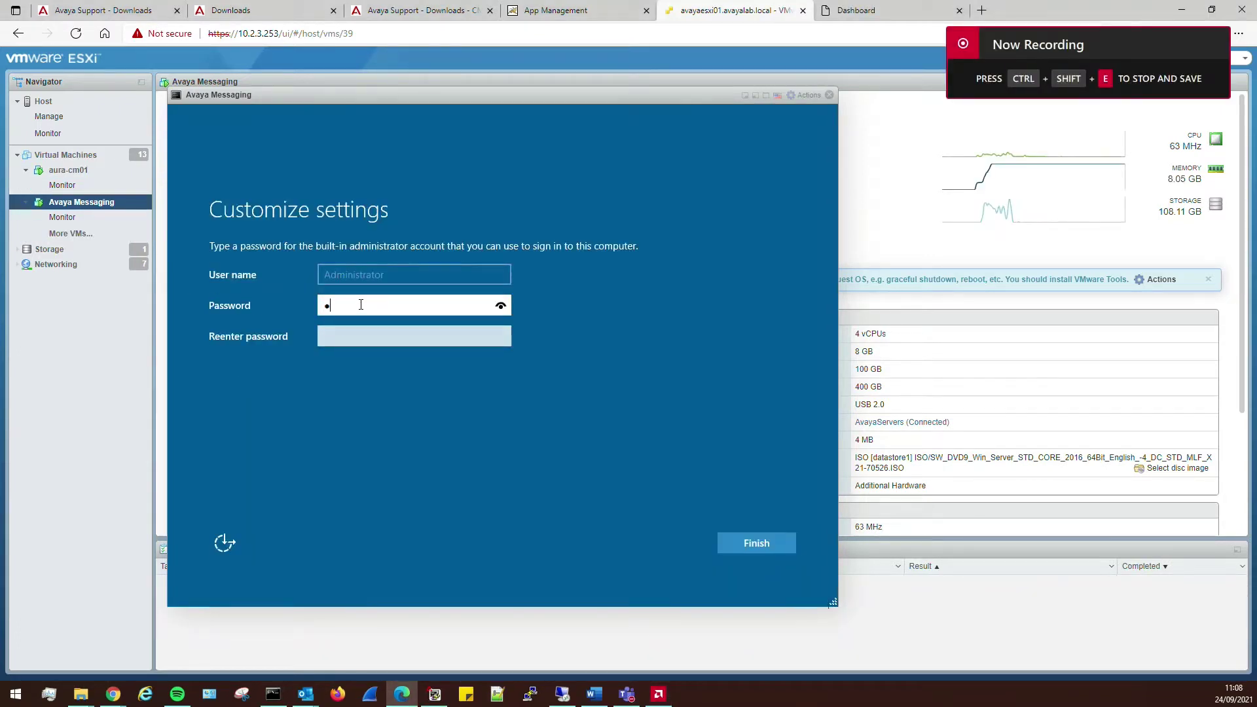
pyautogui.press('Tab')
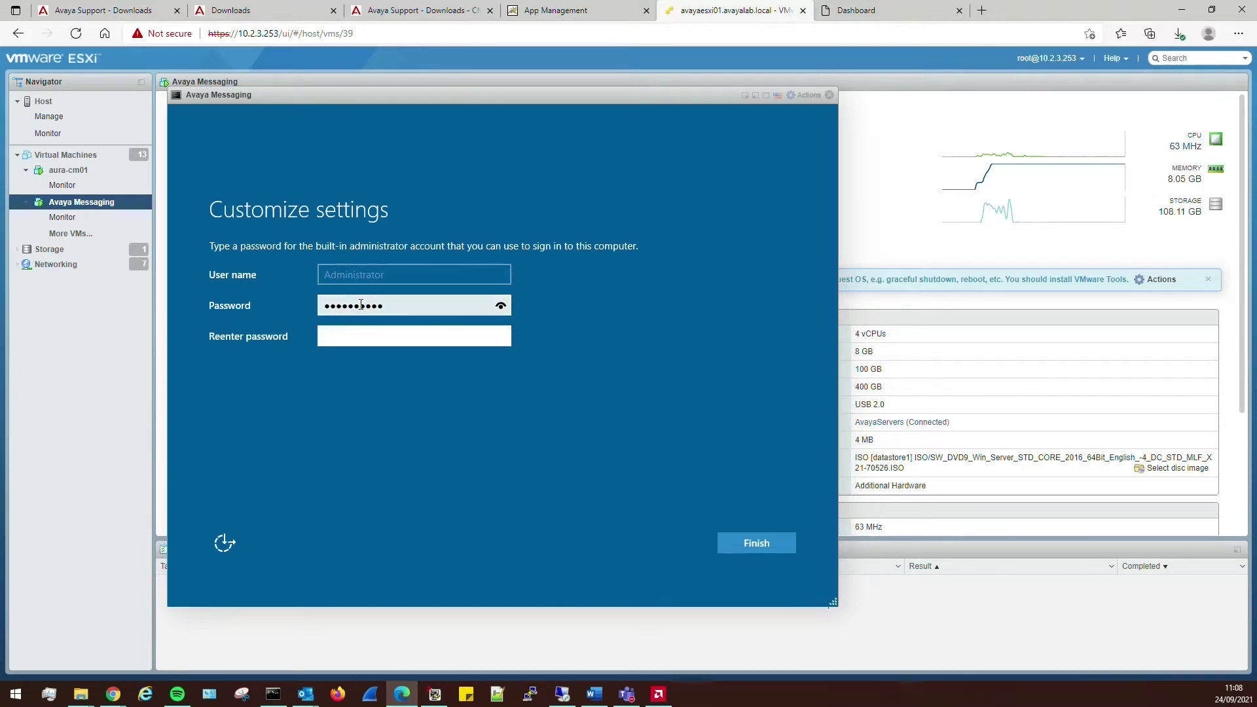
pyautogui.write('**********')
pyautogui.press('Return')
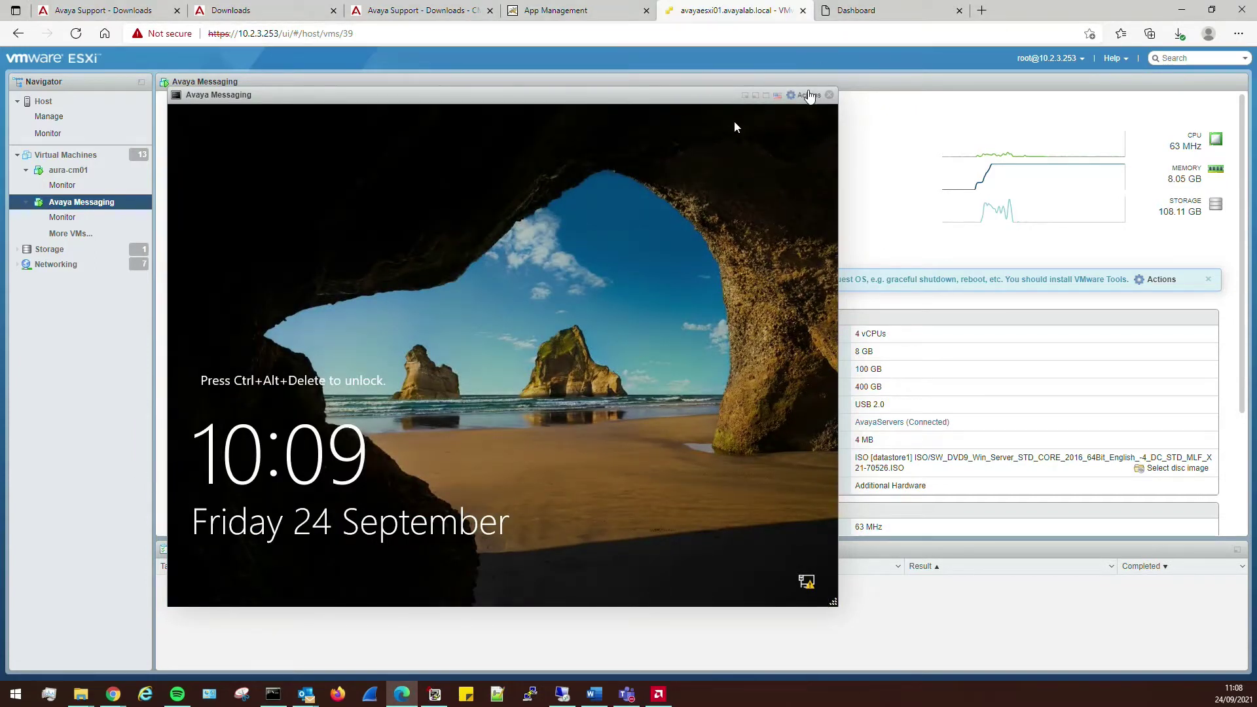
# - Send Ctrl-Alt-Delete to the VM and sign in as Administrator with the password
pyautogui.click(806, 95)
pyautogui.moveTo(833, 199)
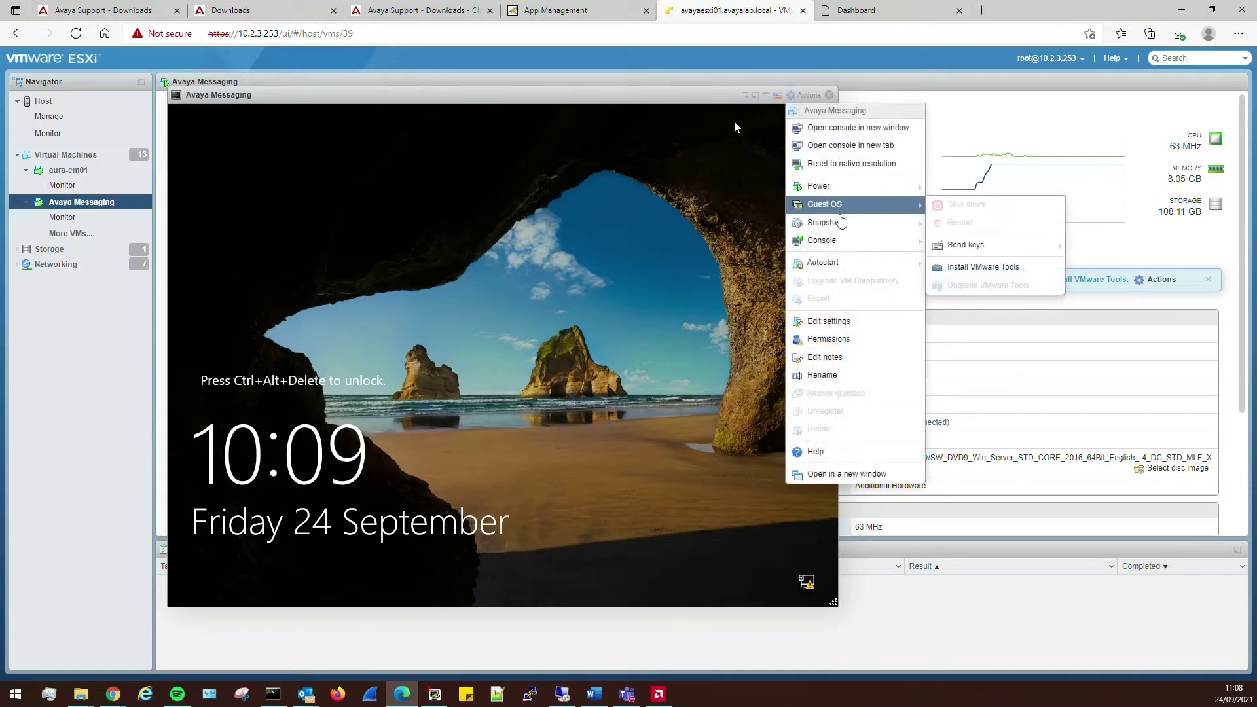
pyautogui.moveTo(904, 195)
pyautogui.moveTo(1041, 245)
pyautogui.click(1087, 245)
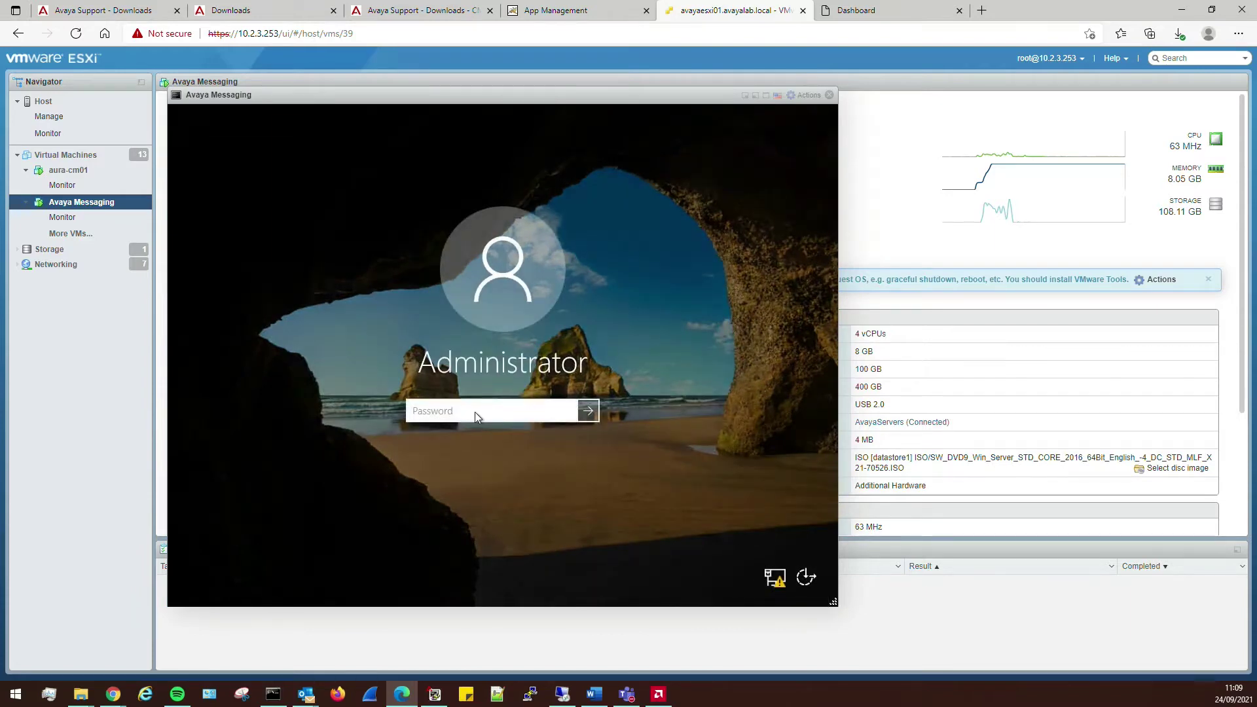
pyautogui.click(474, 411)
pyautogui.write('************')
pyautogui.press('Return')
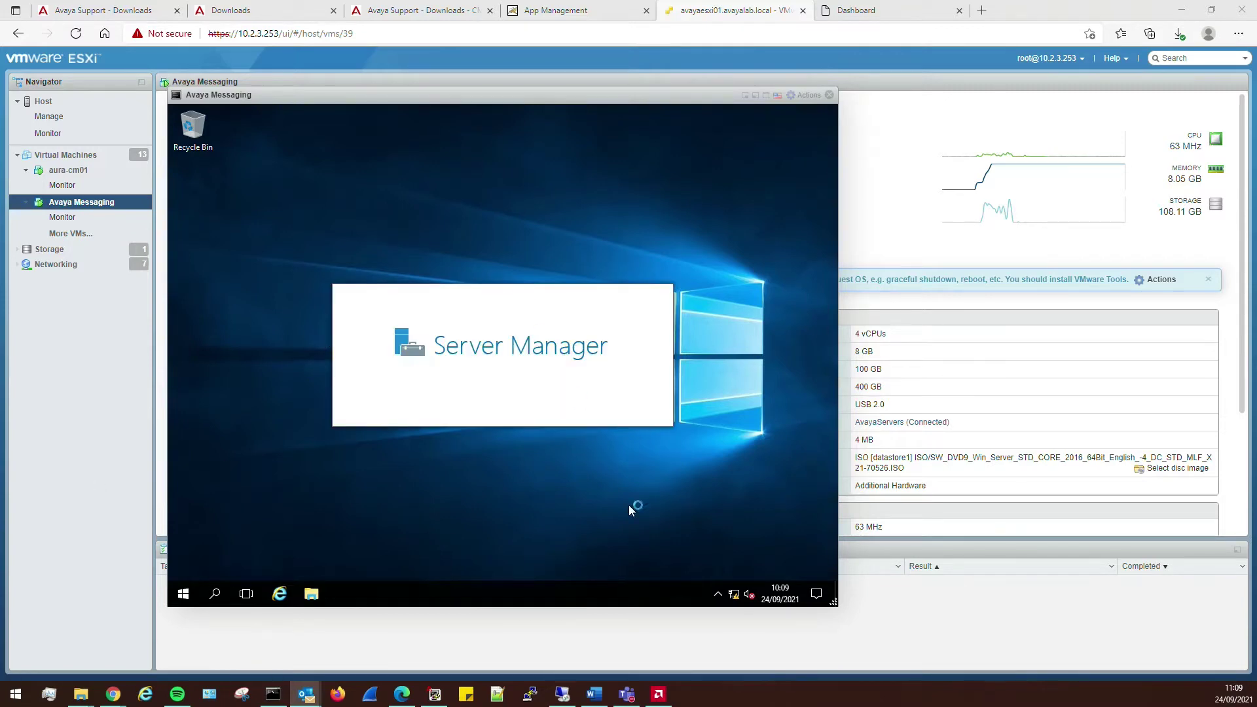
# - Open the Ethernet0 connection properties through Control Panel's Network and Sharing Center
pyautogui.click(80, 602)
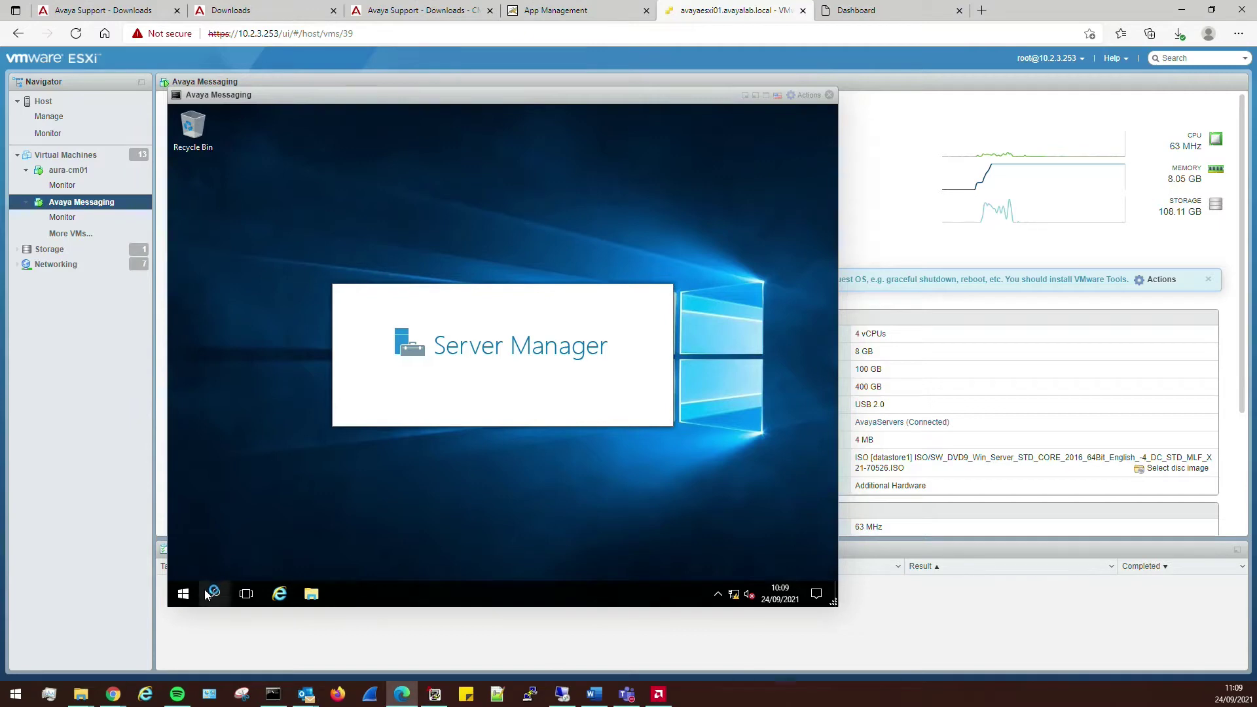
pyautogui.click(186, 593)
pyautogui.write('c')
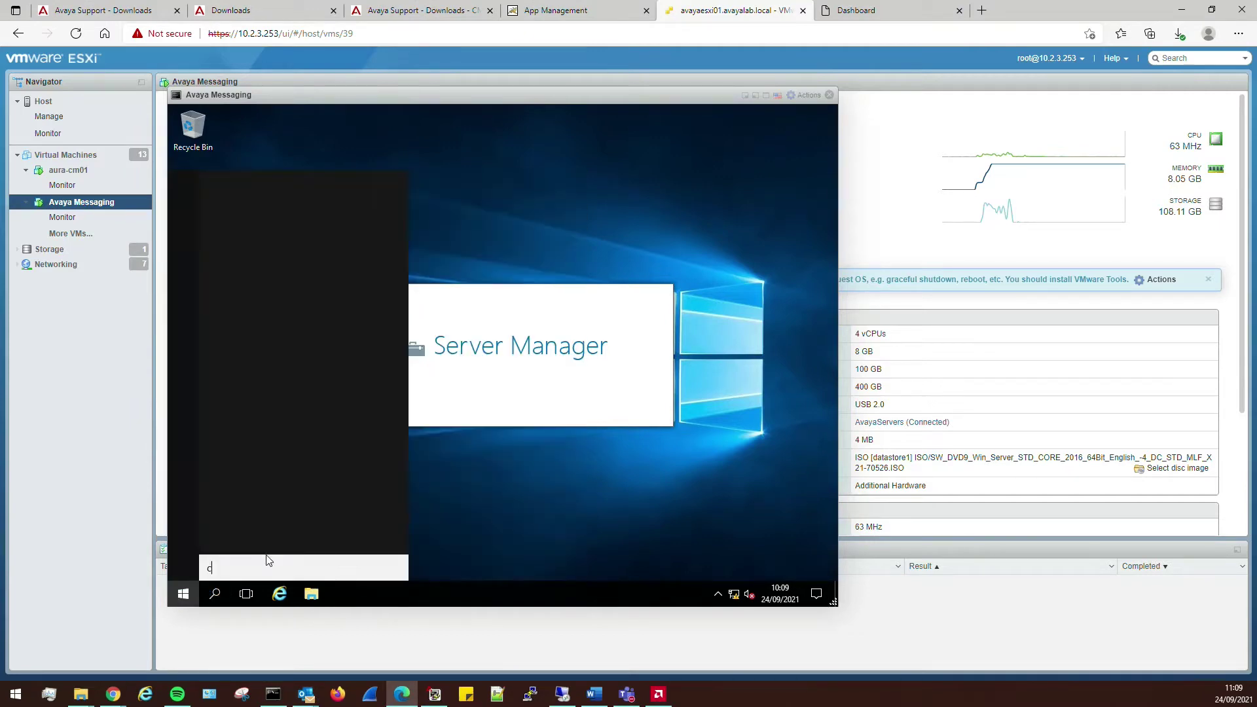
pyautogui.write('ontrol')
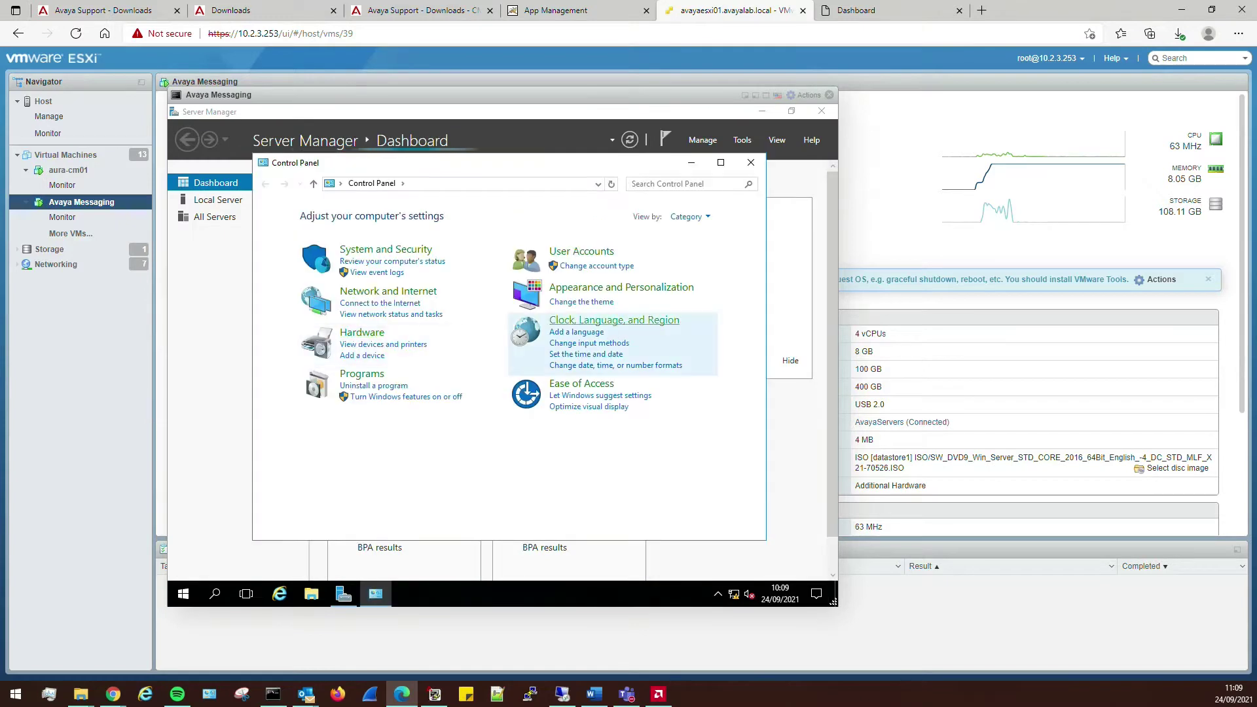
pyautogui.click(393, 293)
pyautogui.click(491, 215)
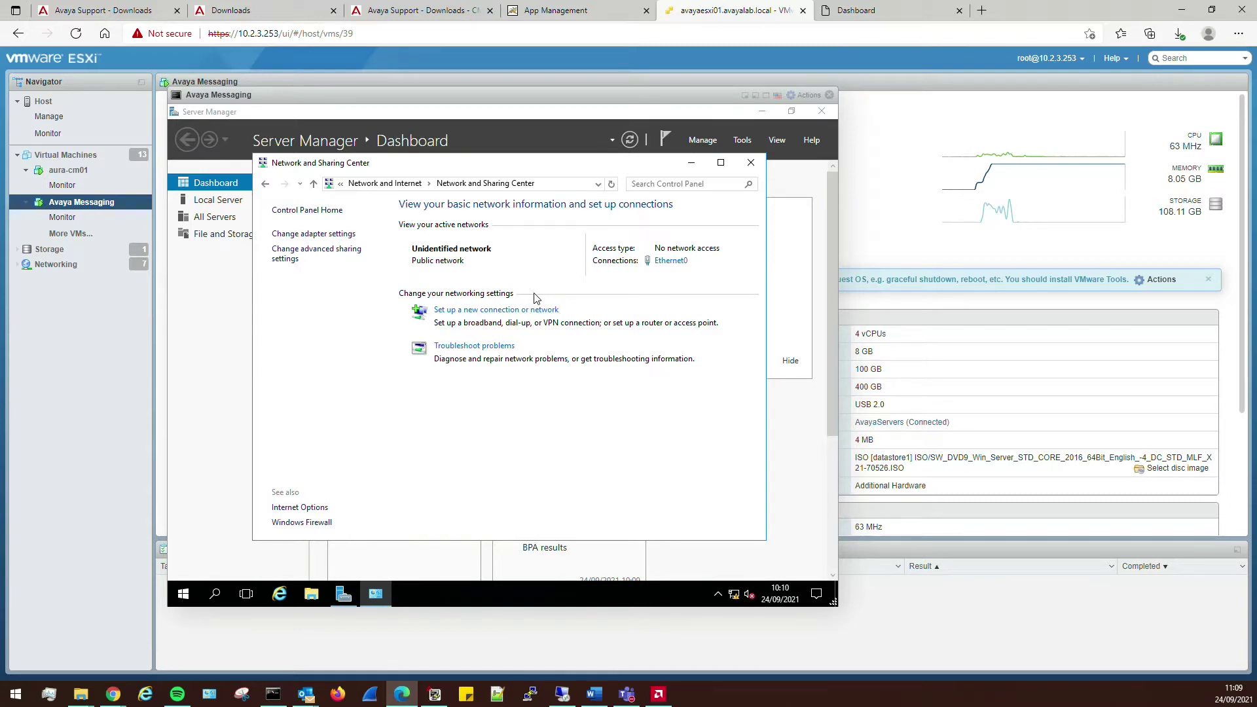
pyautogui.click(671, 262)
pyautogui.click(430, 447)
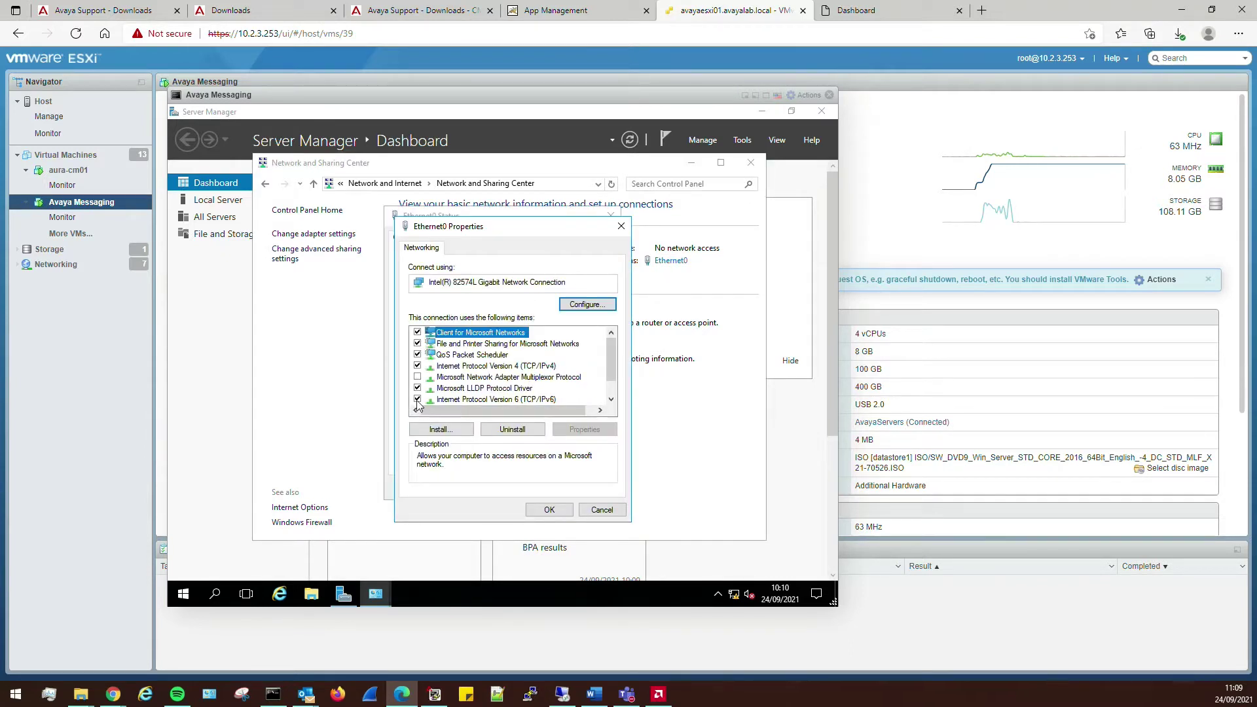
# - Turn off IPv6 and enter static IPv4 10.2.1.160, mask 255.255.255.0, gateway 10.2.1.1, DNS 10.2.3.100
pyautogui.click(417, 400)
pyautogui.click(502, 367)
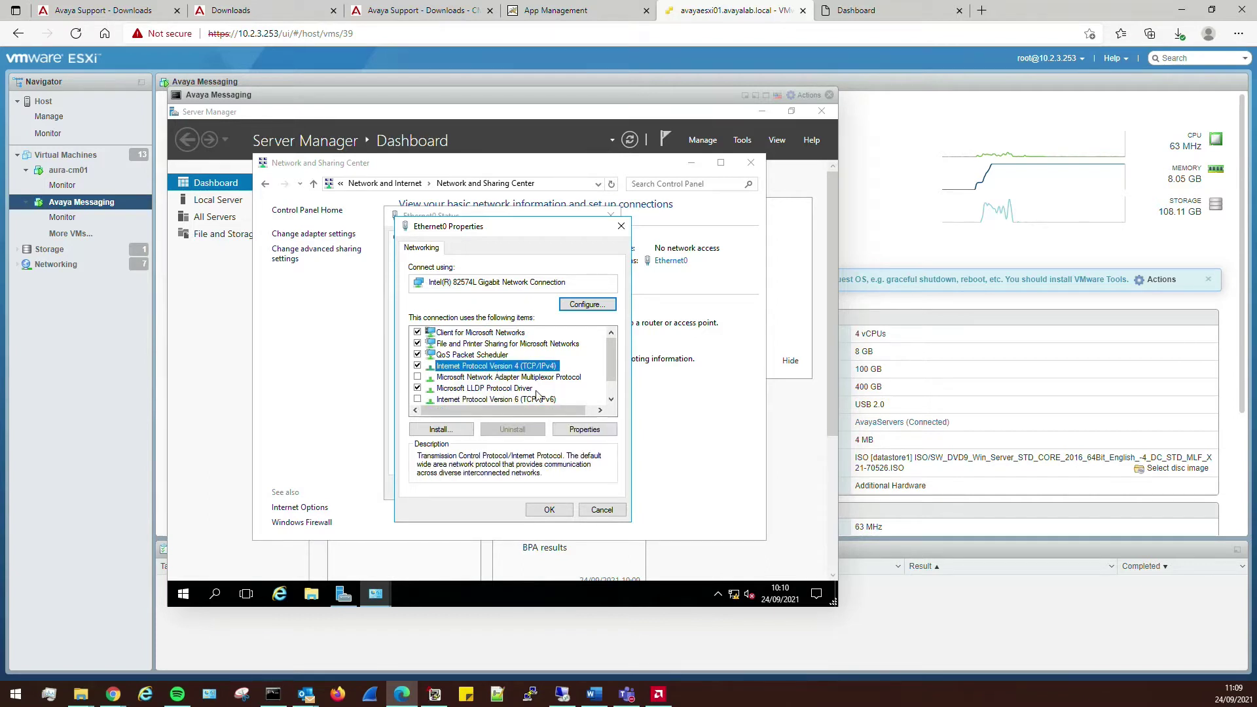
pyautogui.click(584, 429)
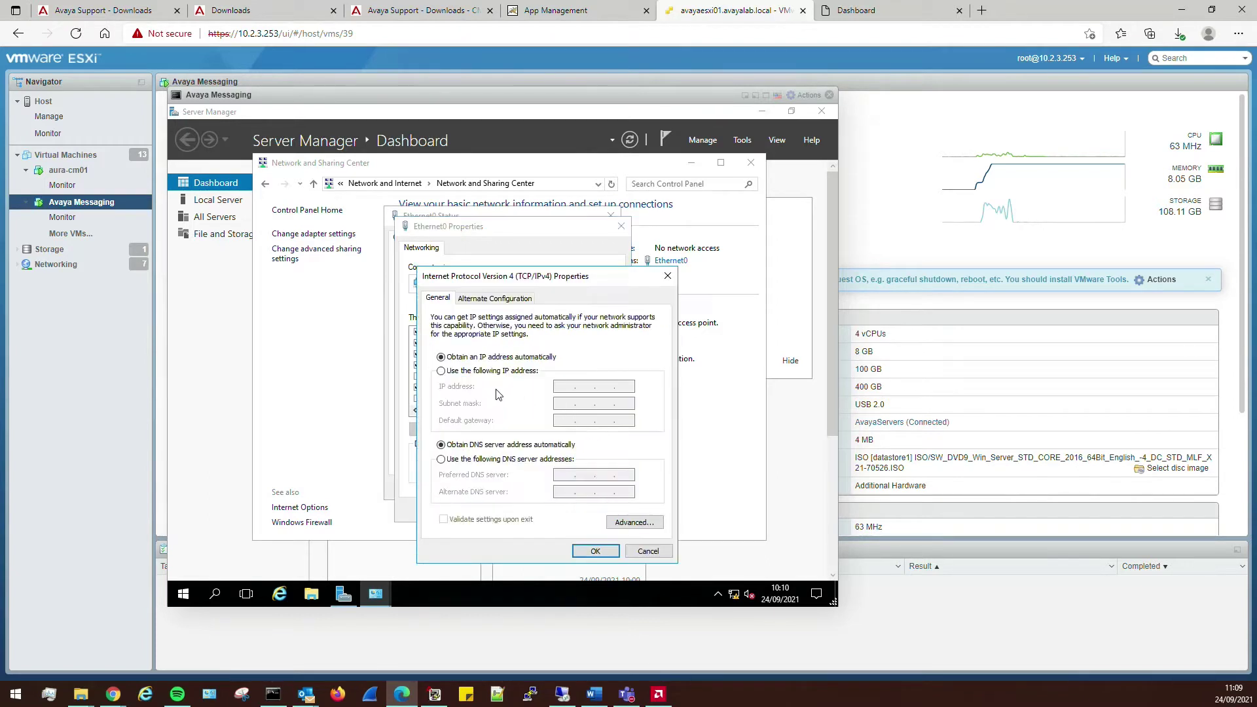
pyautogui.click(488, 374)
pyautogui.click(574, 389)
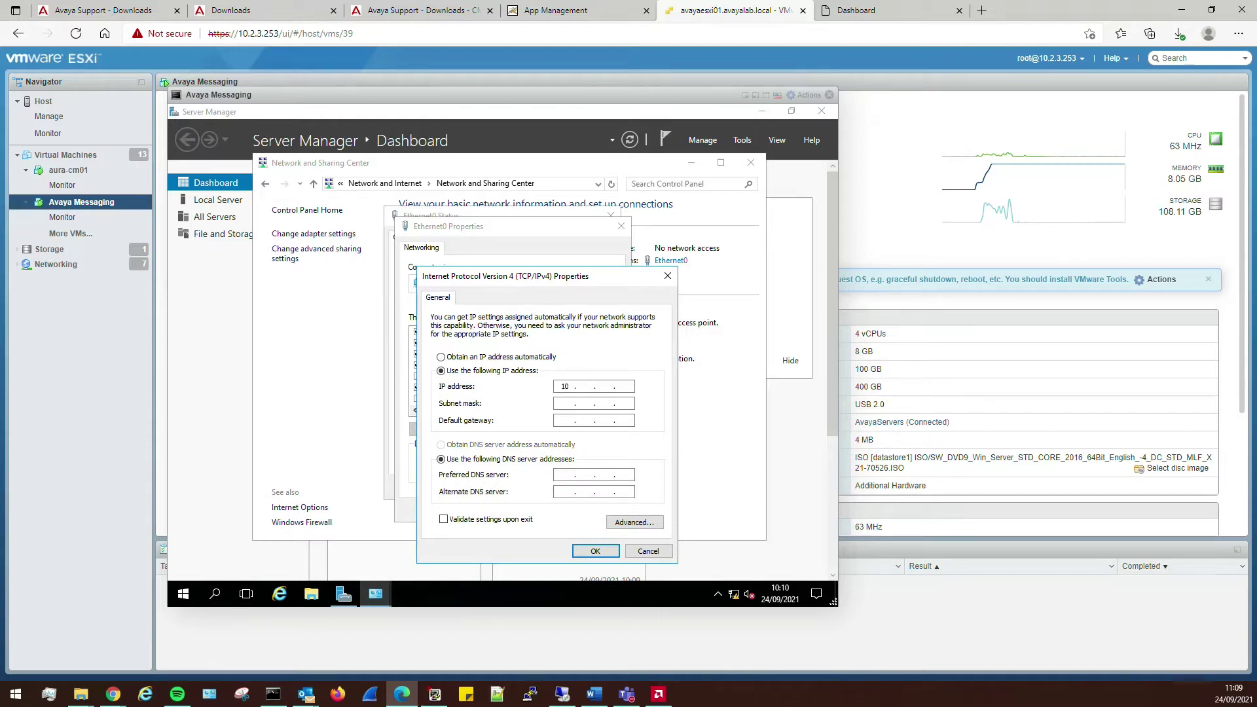
pyautogui.write('10 . 2 . 1 . 160')
pyautogui.press('Tab')
pyautogui.write('255.255.255')
pyautogui.press('Tab')
pyautogui.write('10')
pyautogui.press('Tab')
pyautogui.press('Tab')
pyautogui.write('10 . 2 . 3 .')
# - Ping the DNS server 10.2.3.100 from the host command prompt
pyautogui.click(273, 694)
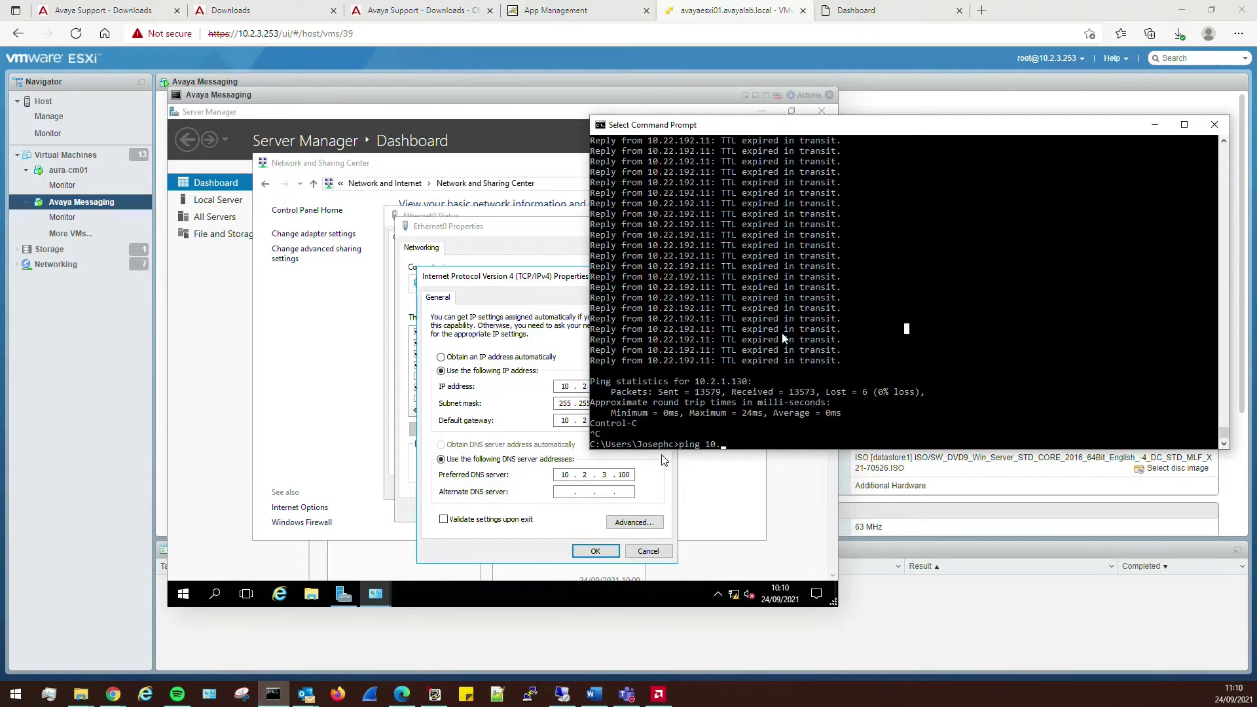
pyautogui.write('p')
pyautogui.write('ing 10.2.3.100')
pyautogui.press('Return')
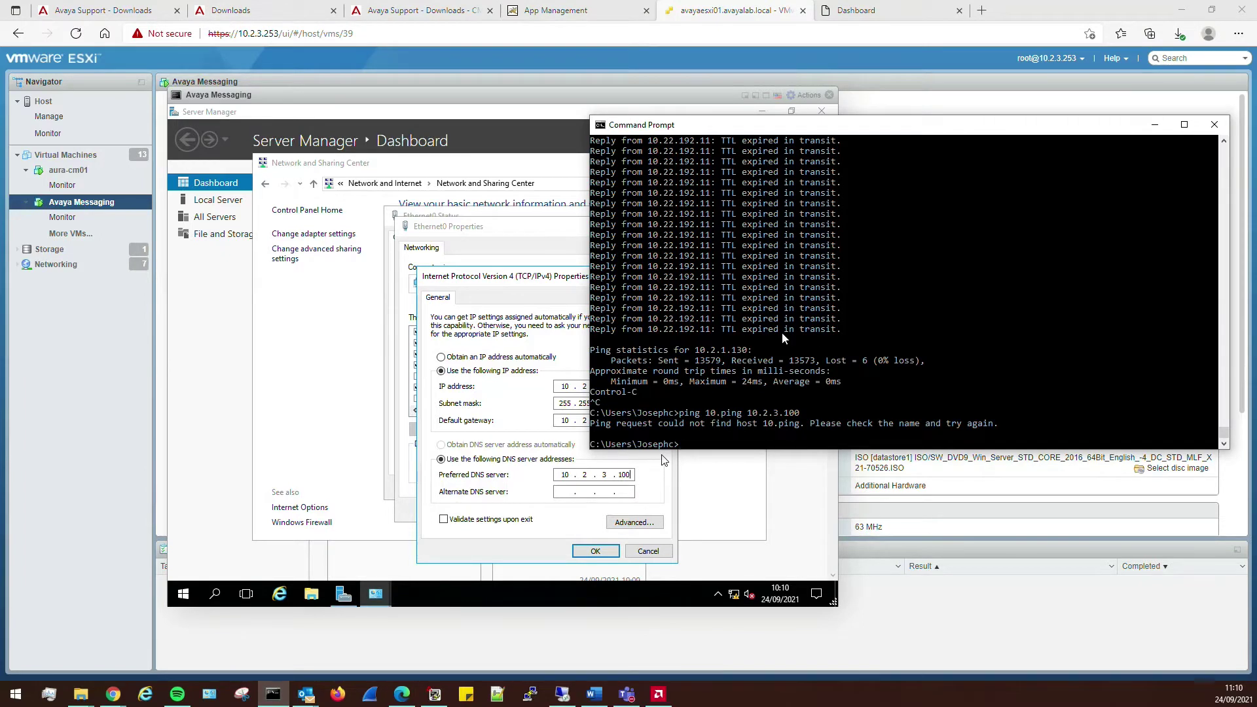
pyautogui.press('Up')
pyautogui.press('BackSpace')
pyautogui.press('BackSpace')
pyautogui.press('BackSpace')
pyautogui.press('BackSpace')
pyautogui.press('BackSpace')
pyautogui.press('BackSpace')
pyautogui.press('BackSpace')
pyautogui.press('BackSpace')
pyautogui.press('Return')
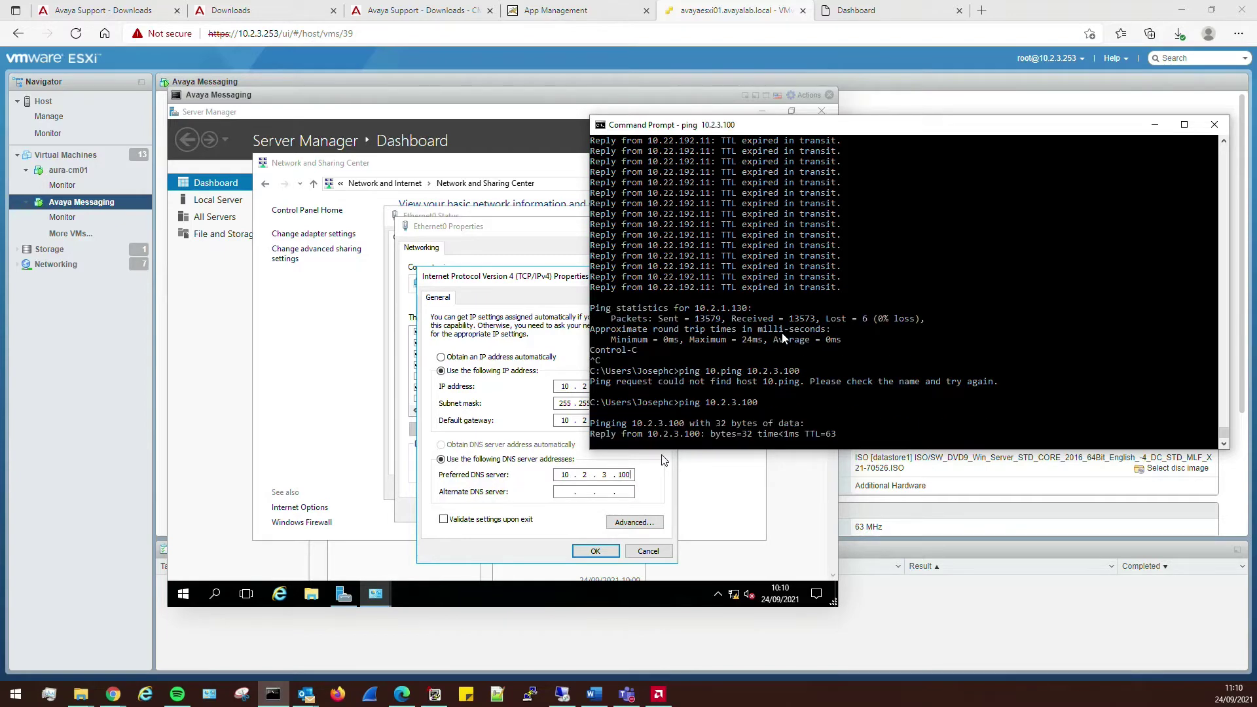
# - Confirm the static IPv4 settings and close the Ethernet0 dialogs and Network and Sharing Center
pyautogui.click(533, 408)
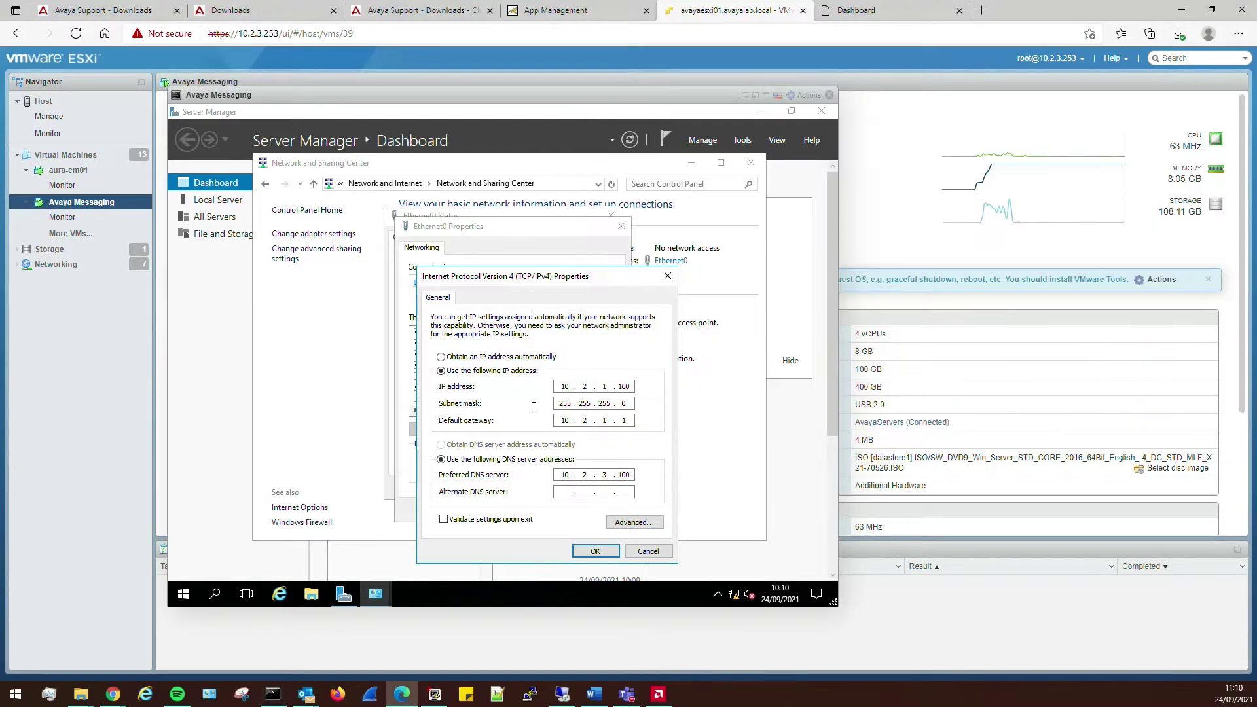
pyautogui.click(594, 549)
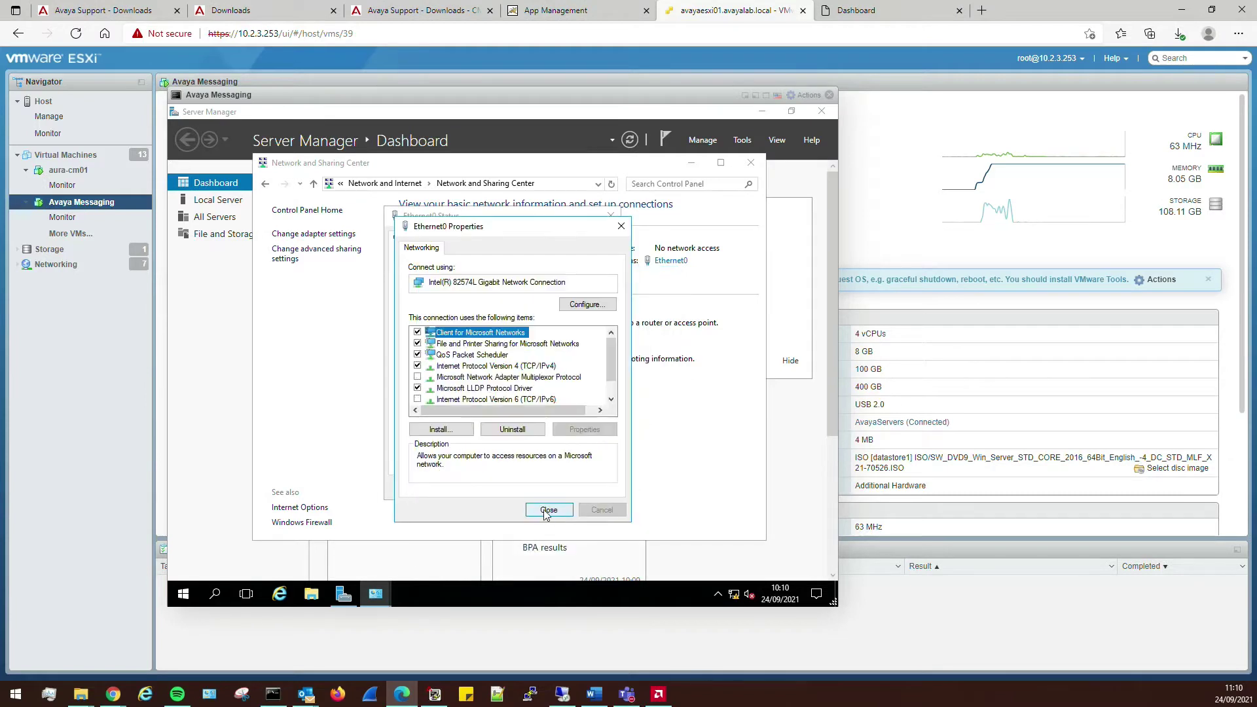
pyautogui.click(543, 513)
pyautogui.click(591, 487)
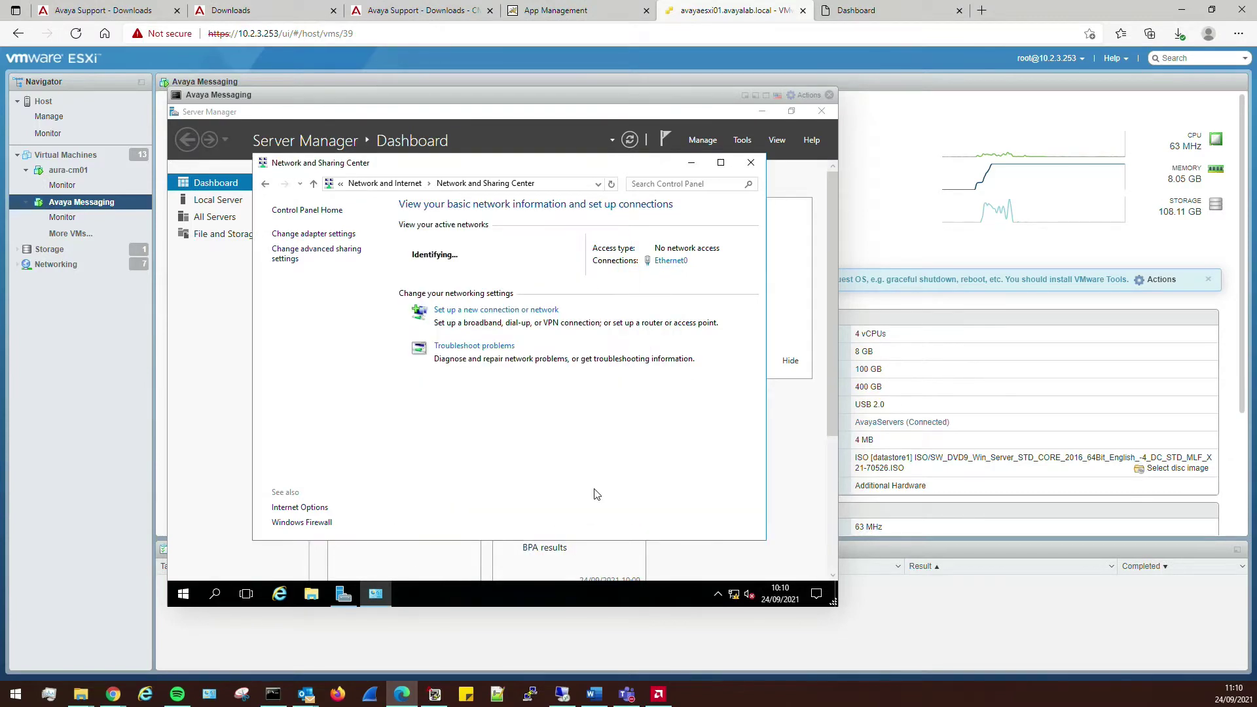
pyautogui.click(751, 162)
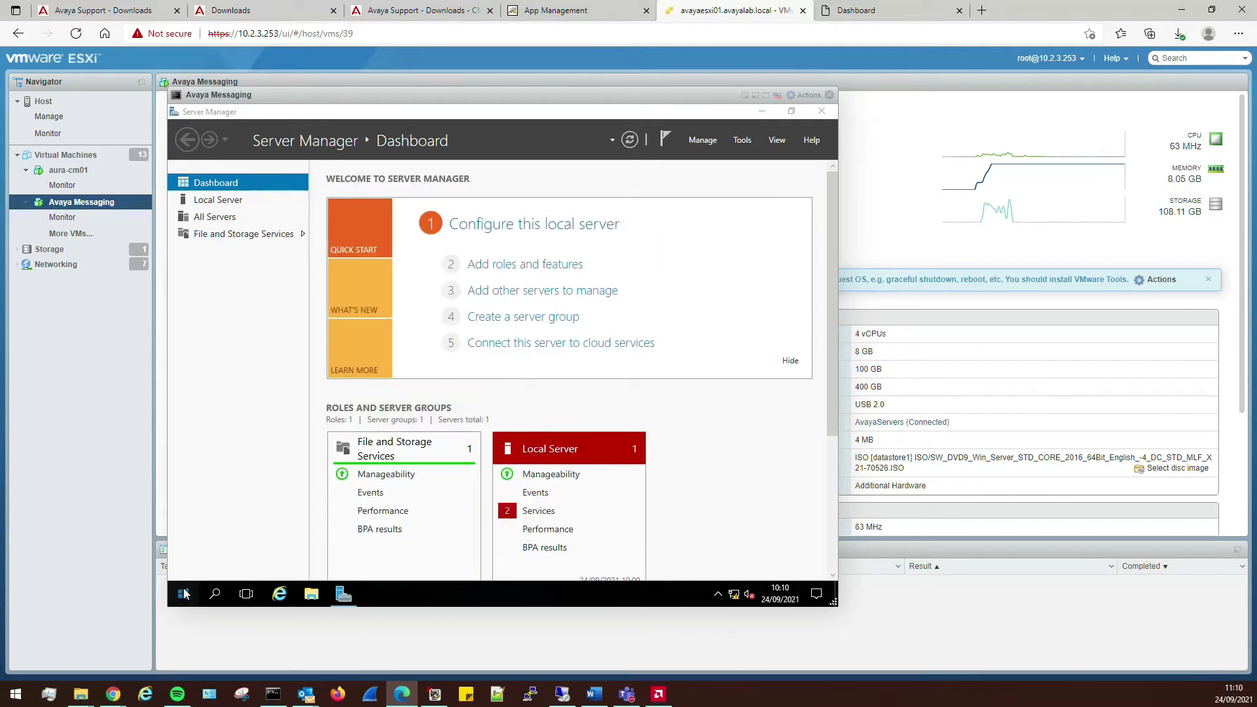
# - In Windows Firewall with Advanced Security, set Domain, Private and Public profile states to Off
pyautogui.click(184, 594)
pyautogui.write('firewall')
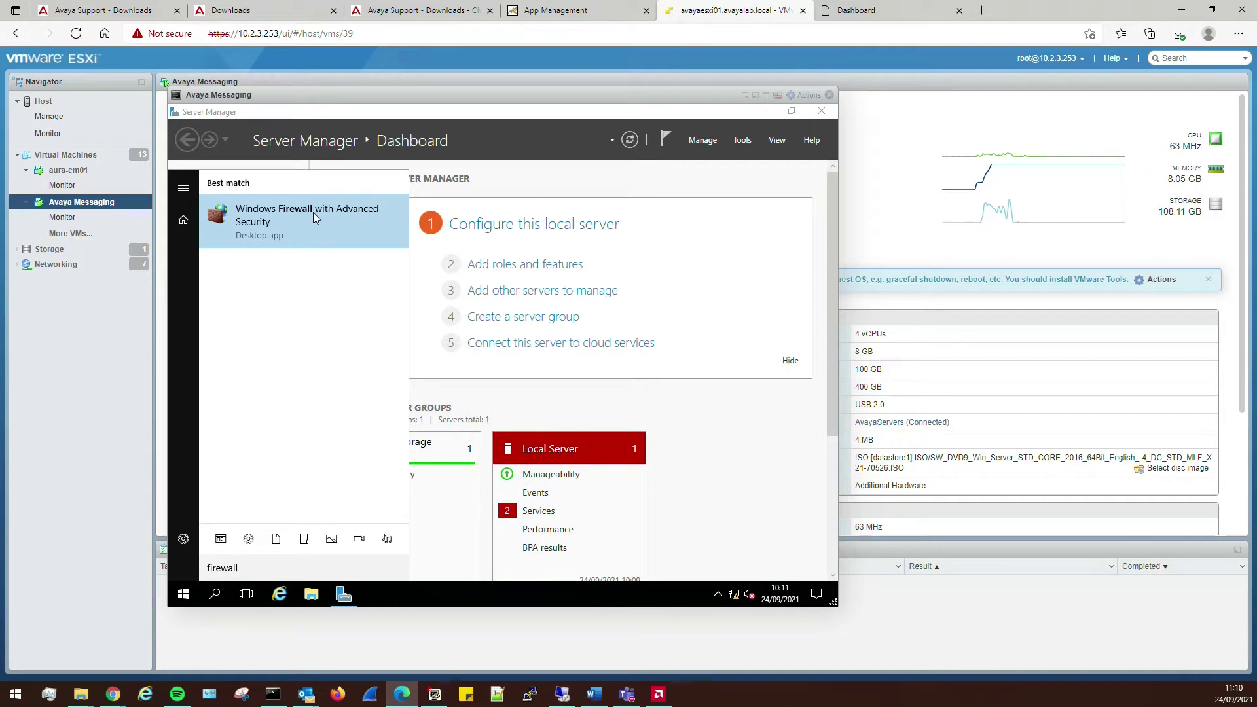
pyautogui.click(313, 213)
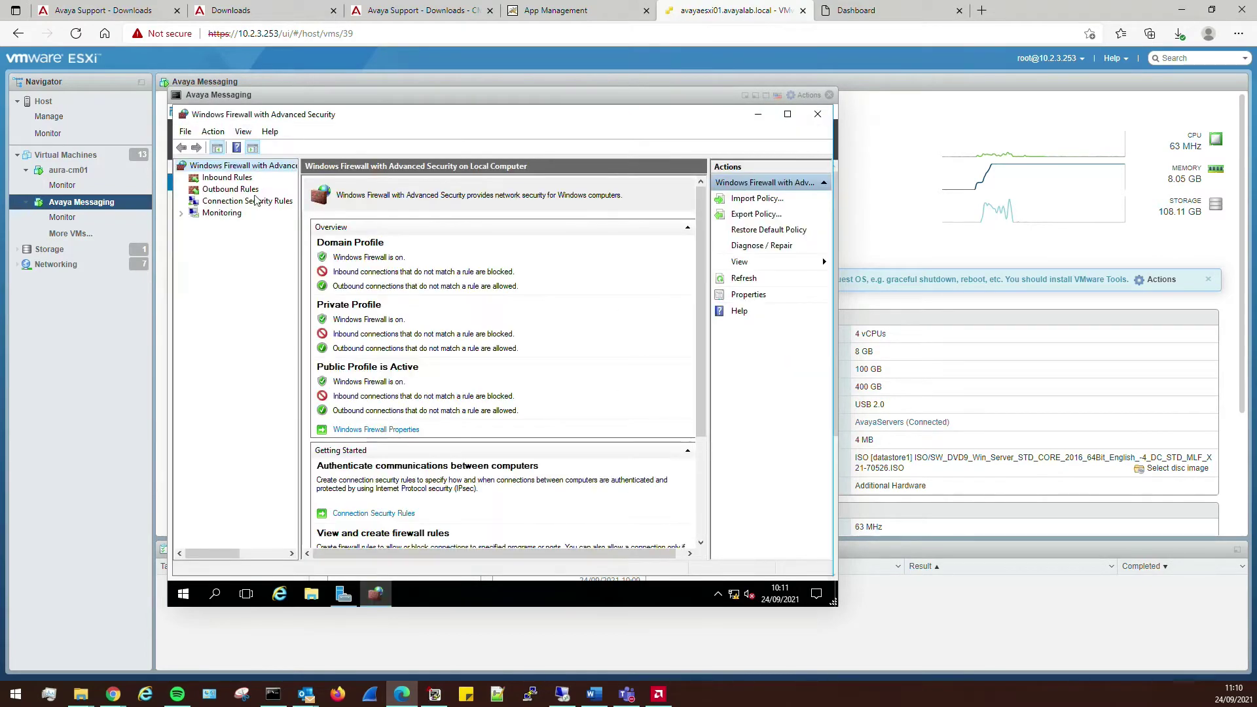
pyautogui.rightClick(236, 167)
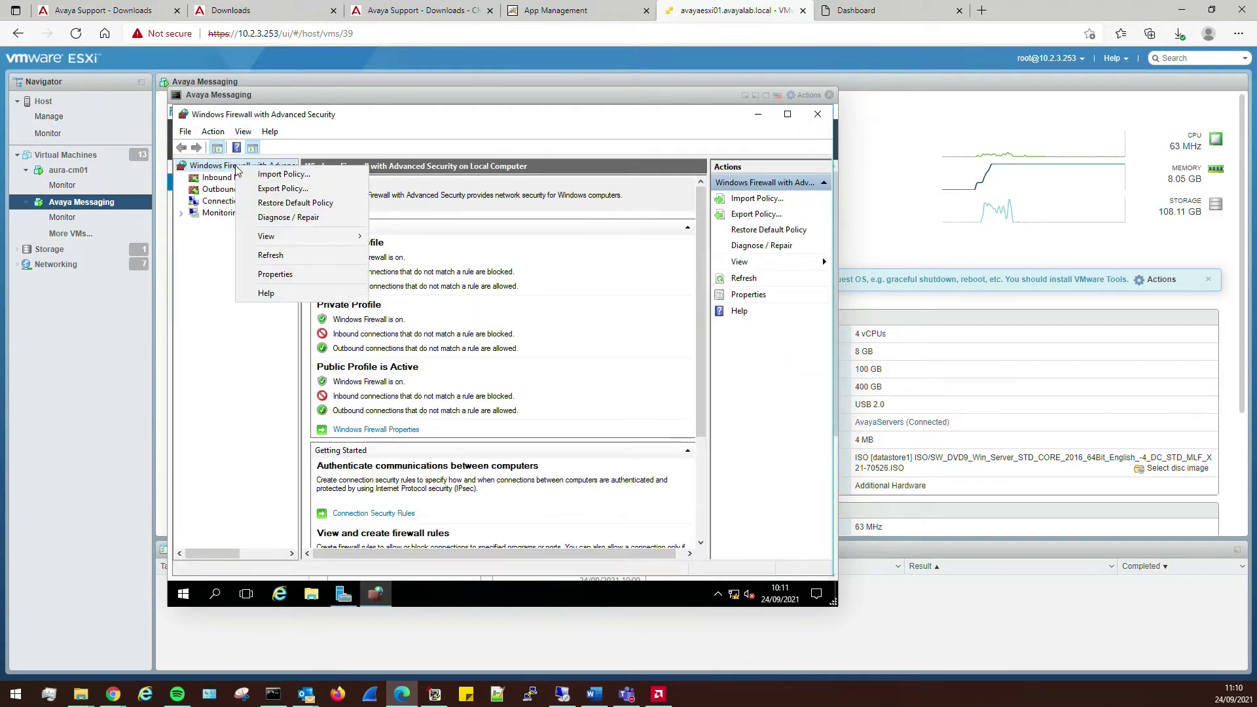
pyautogui.click(302, 275)
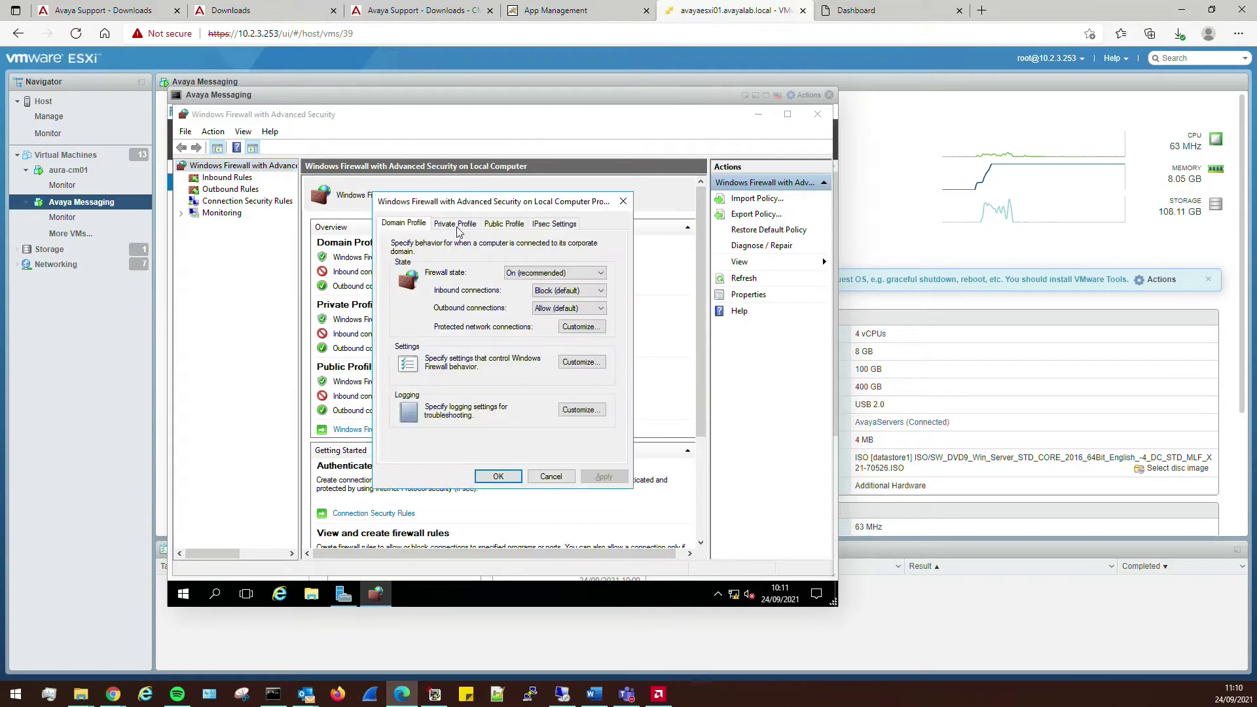
pyautogui.click(455, 223)
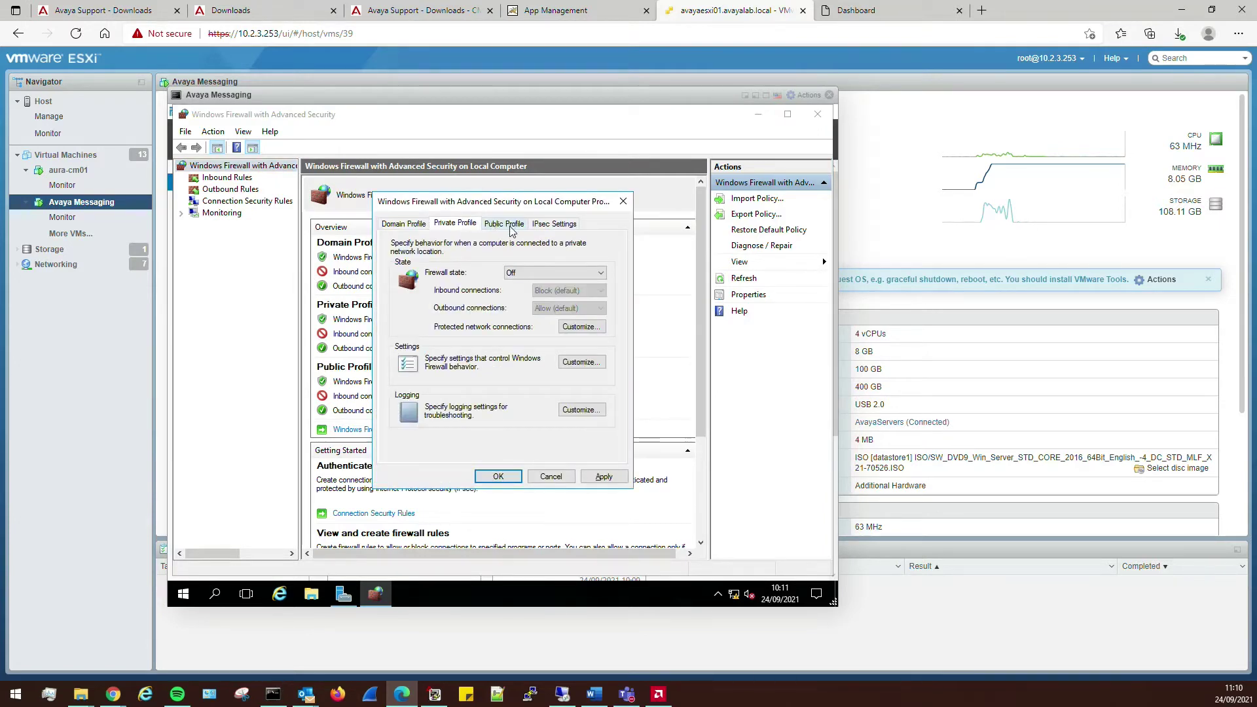
pyautogui.click(488, 225)
pyautogui.click(595, 476)
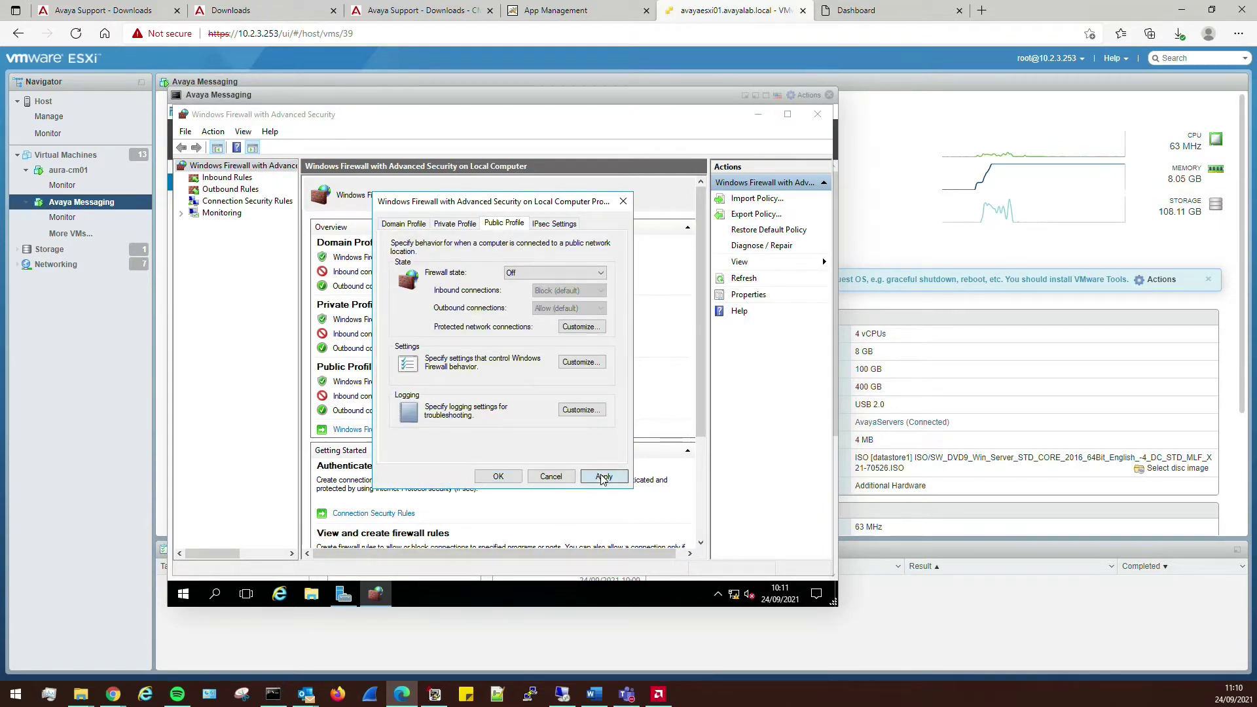
pyautogui.click(498, 476)
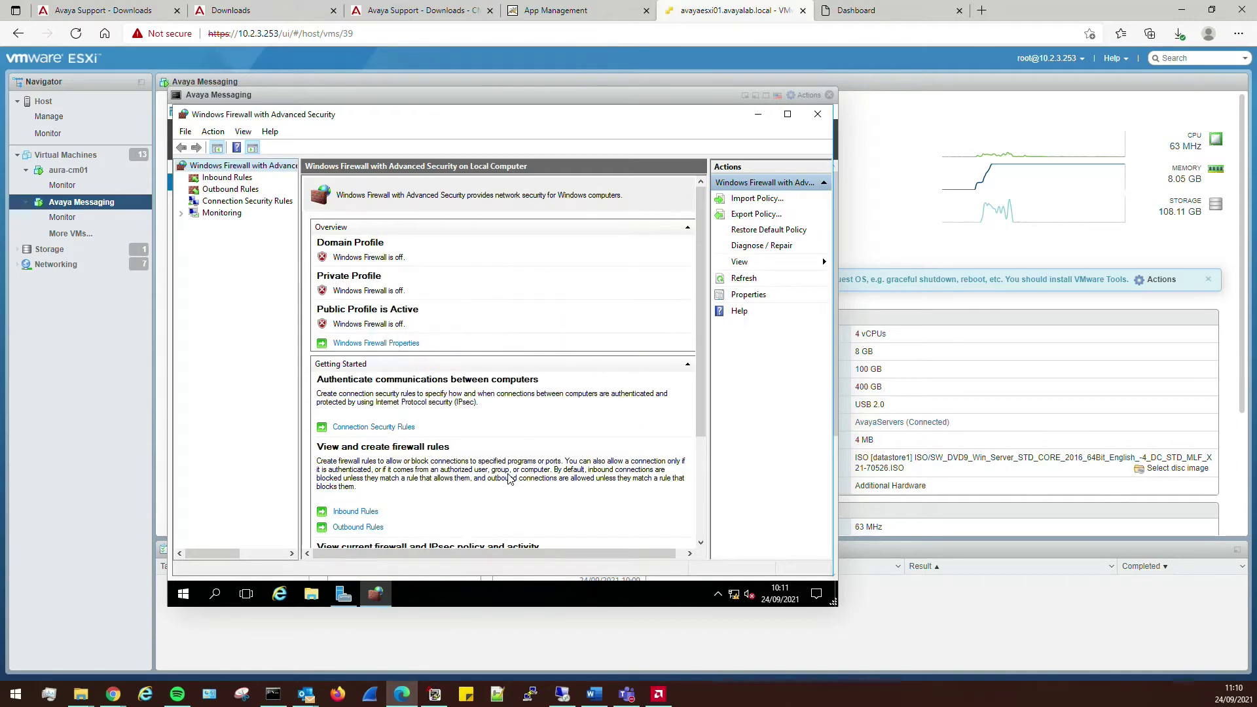
pyautogui.click(819, 116)
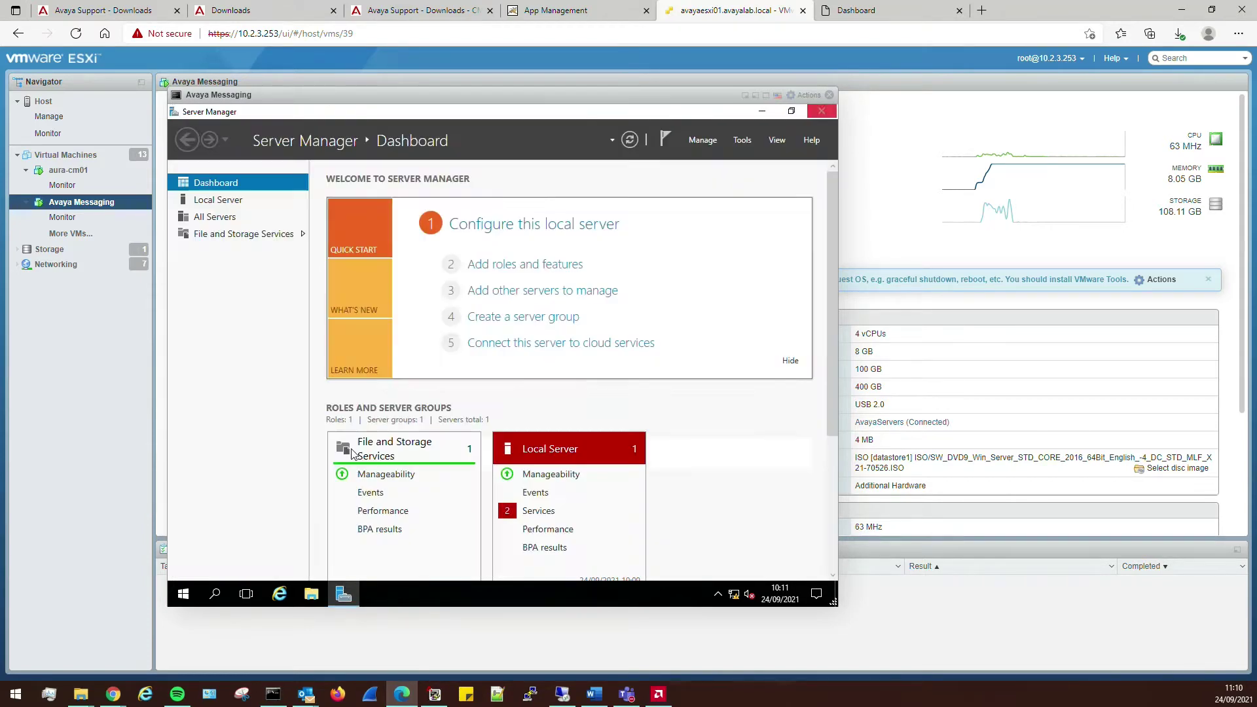
# - Ping 8.8.8.8 from an administrator Command Prompt in the guest
pyautogui.click(185, 594)
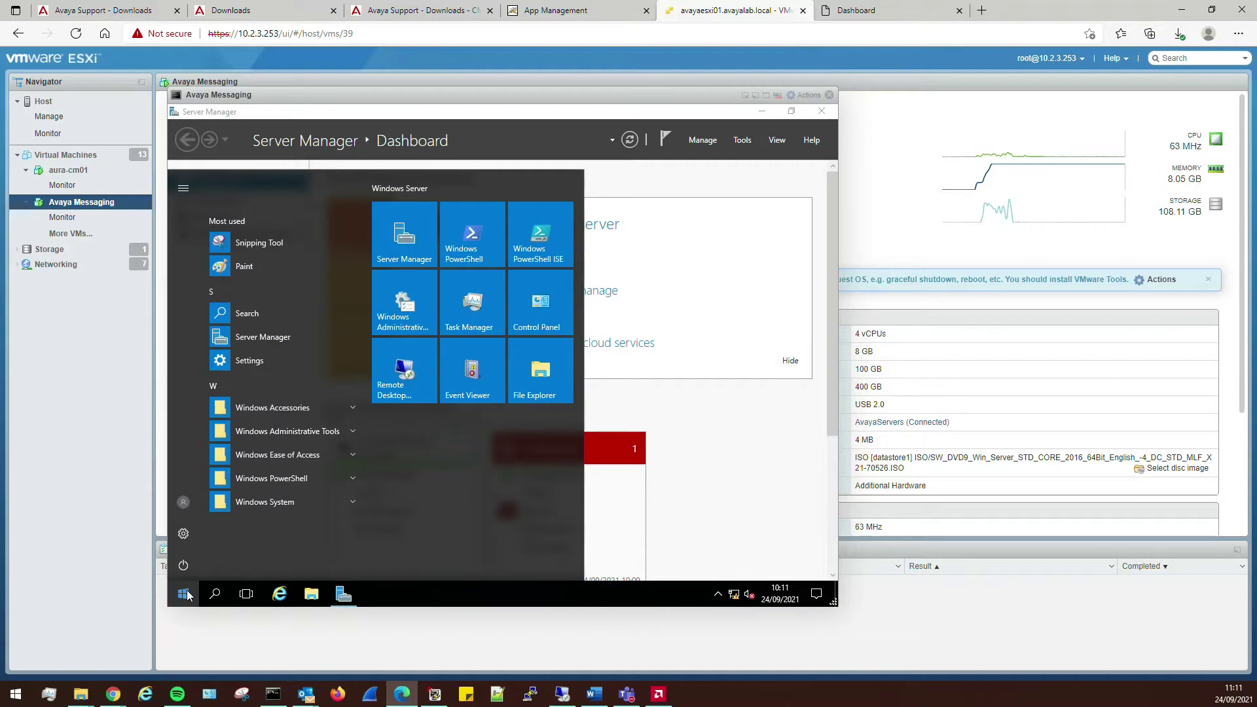
pyautogui.write('cmd')
pyautogui.press('Return')
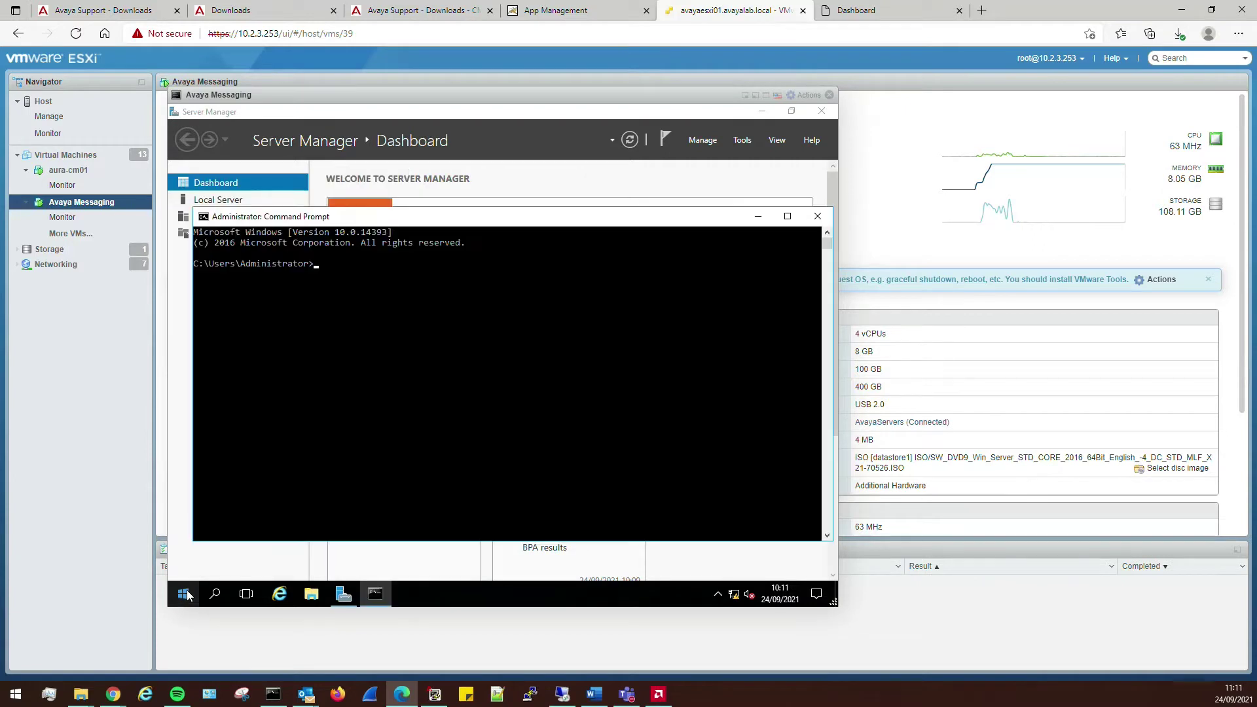
pyautogui.write('ping 8.8.8.8')
pyautogui.press('Return')
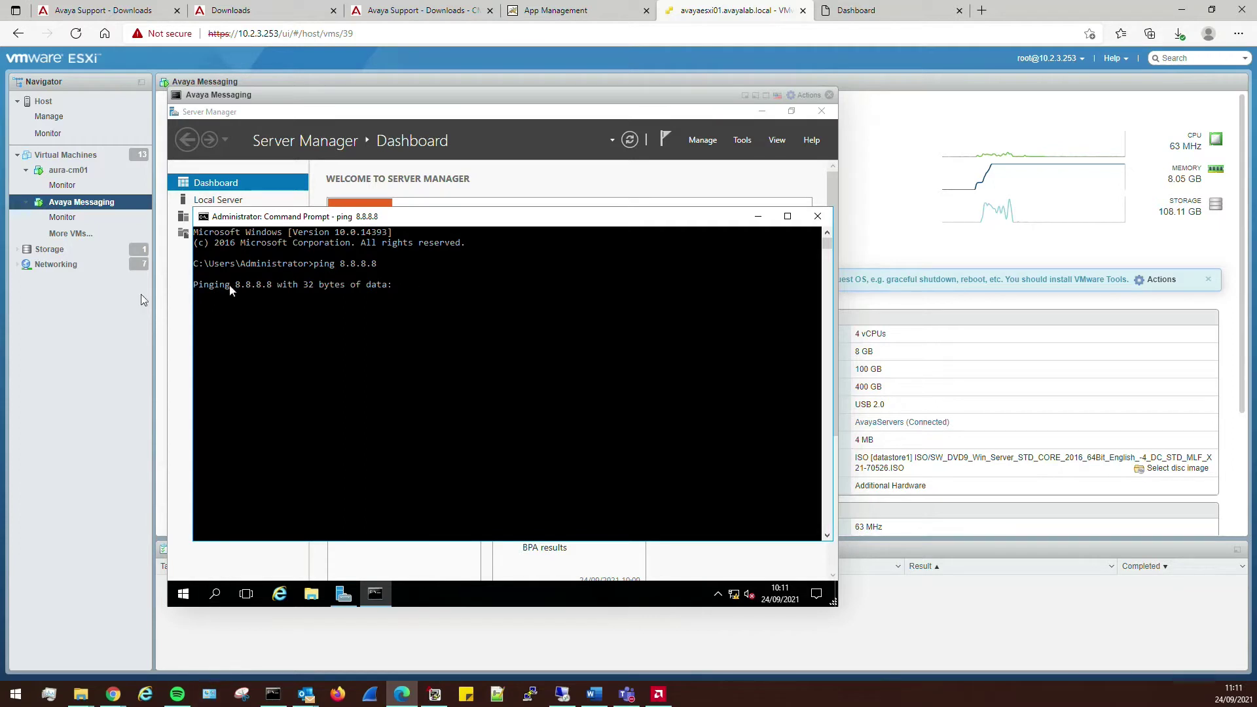
# - Save the Avaya Messaging VM's hardware settings from Edit settings
pyautogui.rightClick(94, 203)
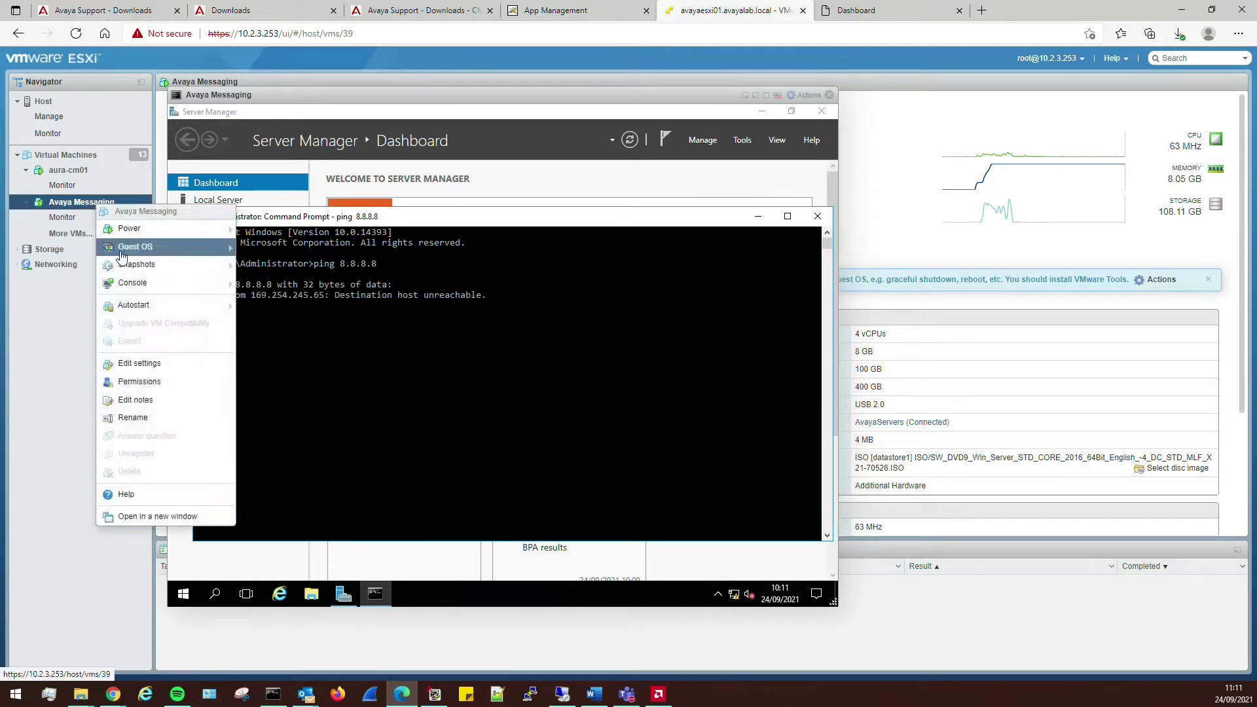
pyautogui.click(131, 364)
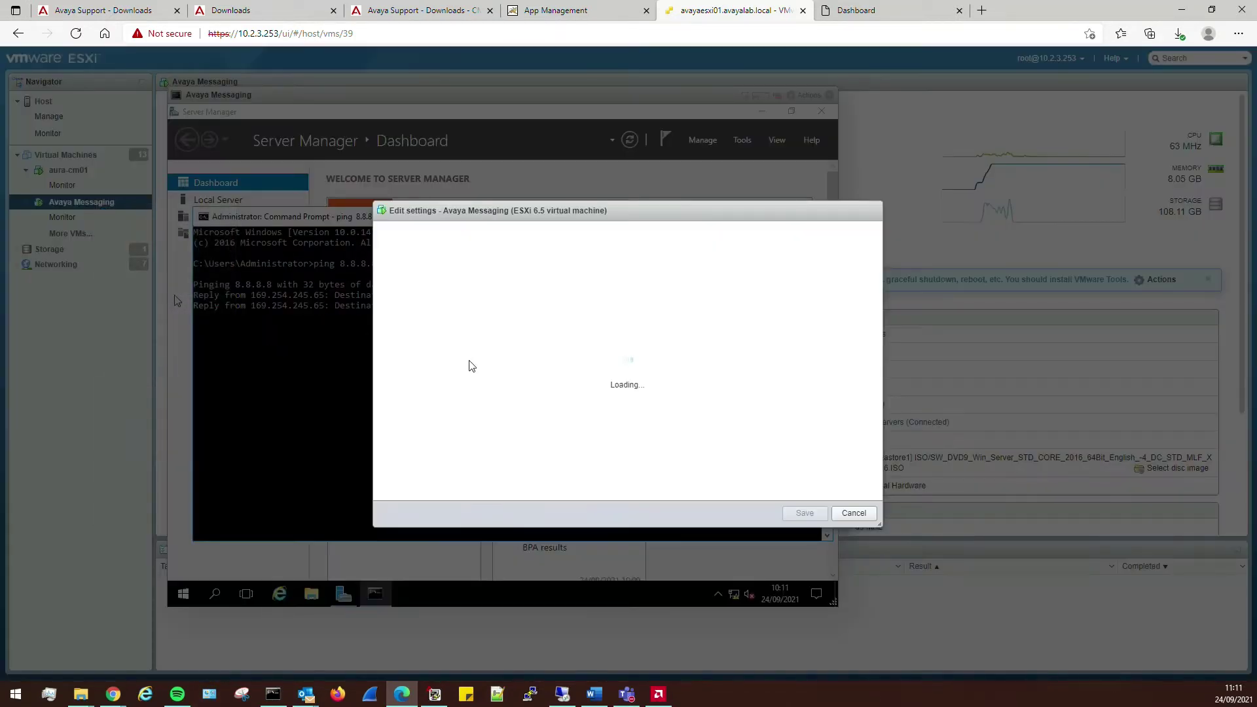
pyautogui.scroll(-2, 537, 420)
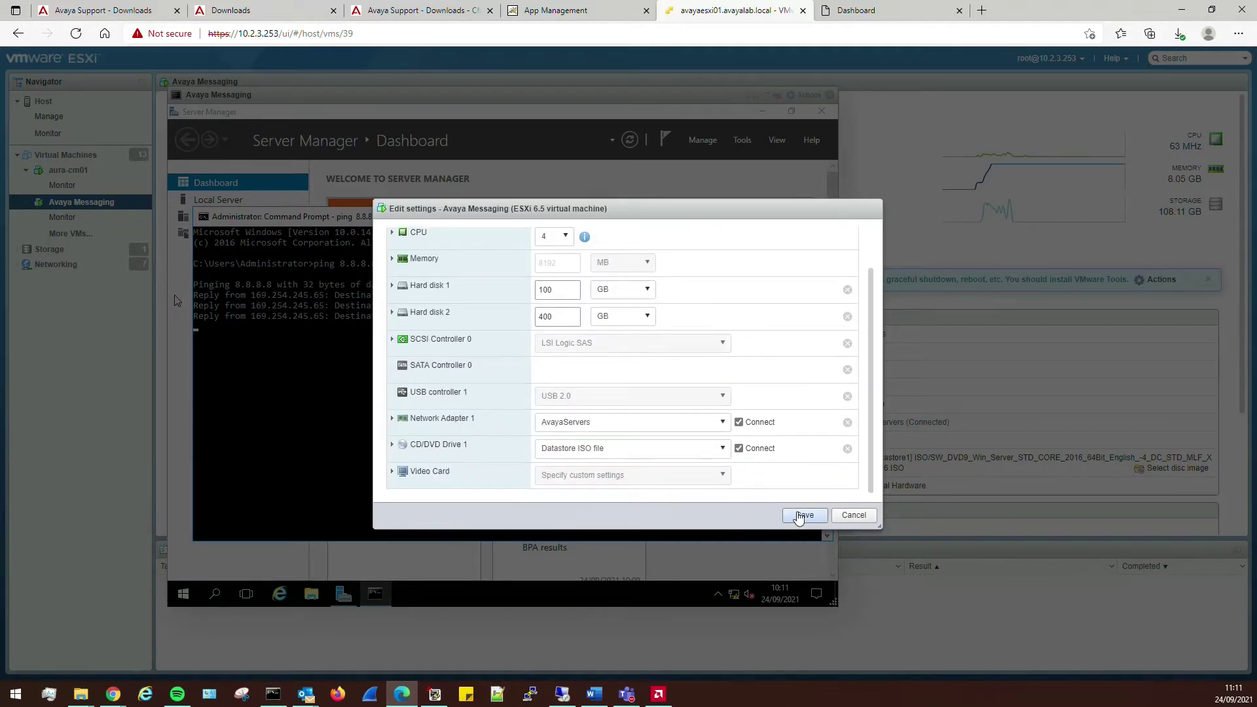
pyautogui.click(804, 515)
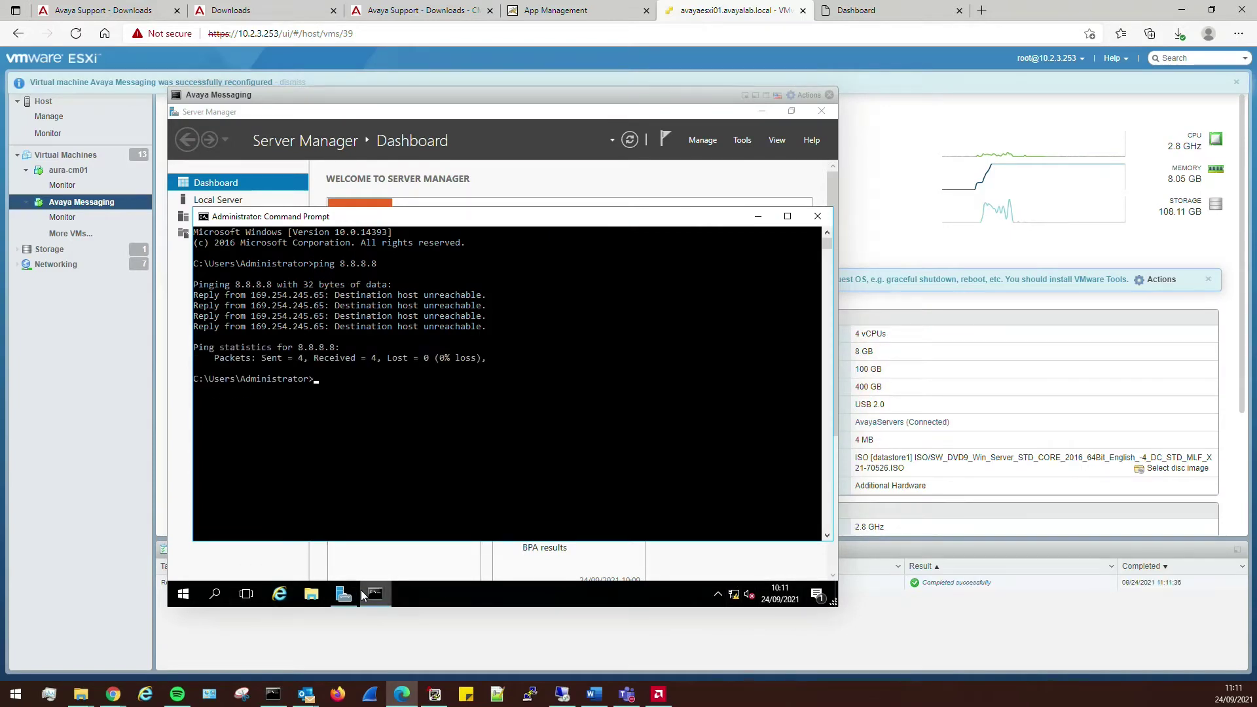
# - Start a continuous ping from the host command prompt to the VM's new address
pyautogui.click(273, 694)
pyautogui.click(839, 312)
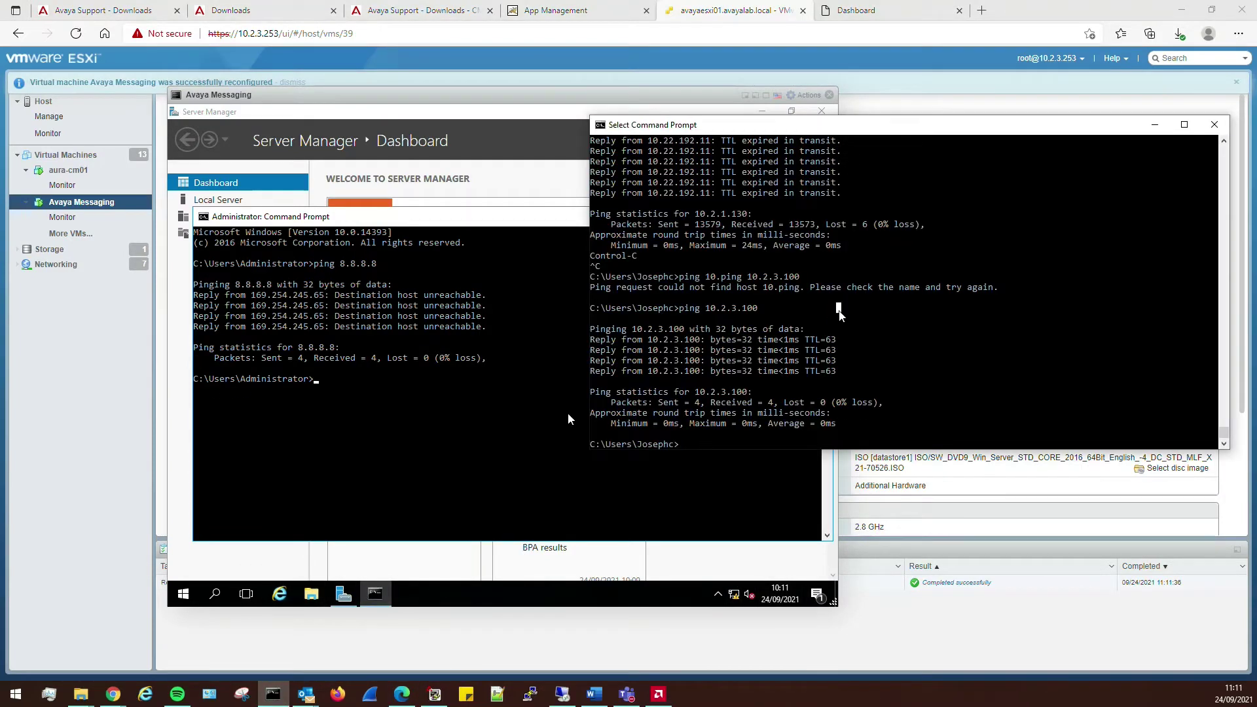
pyautogui.write('ping 10.2.1.1')
pyautogui.write('60 -t')
pyautogui.press('Return')
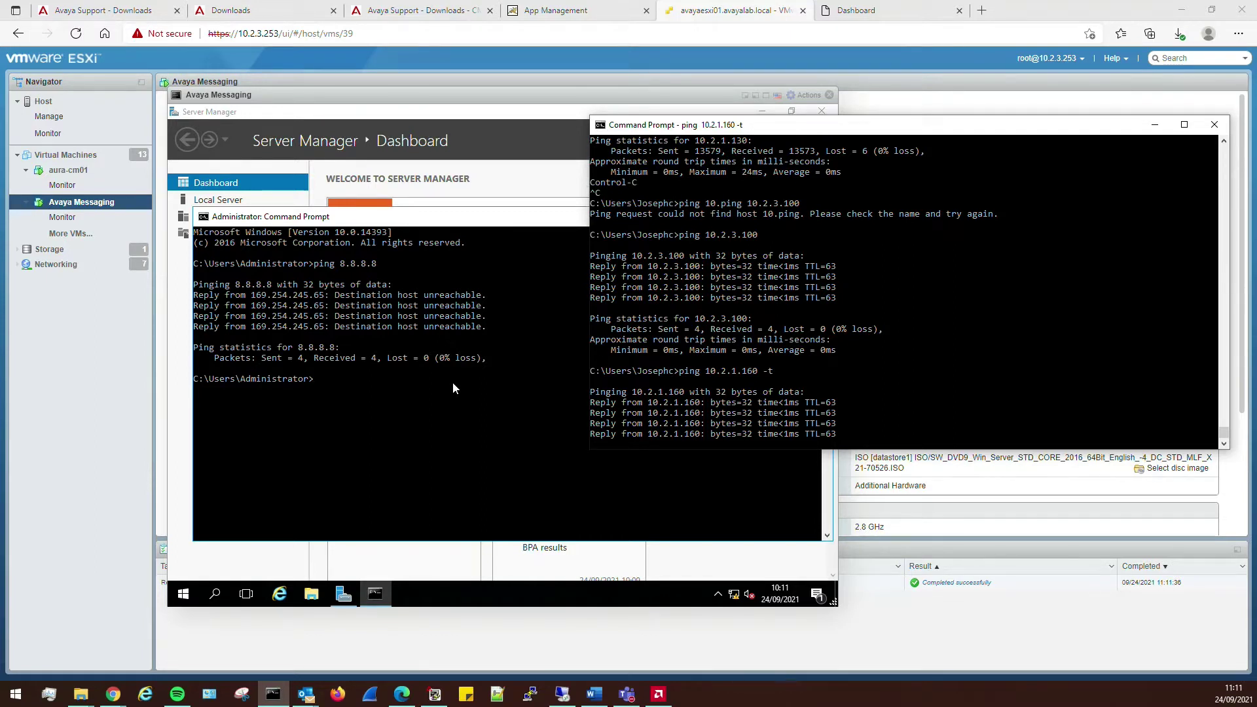
# - Ping 8.8.8.8 from the VM's command prompt and stop the unanswered ping
pyautogui.click(453, 383)
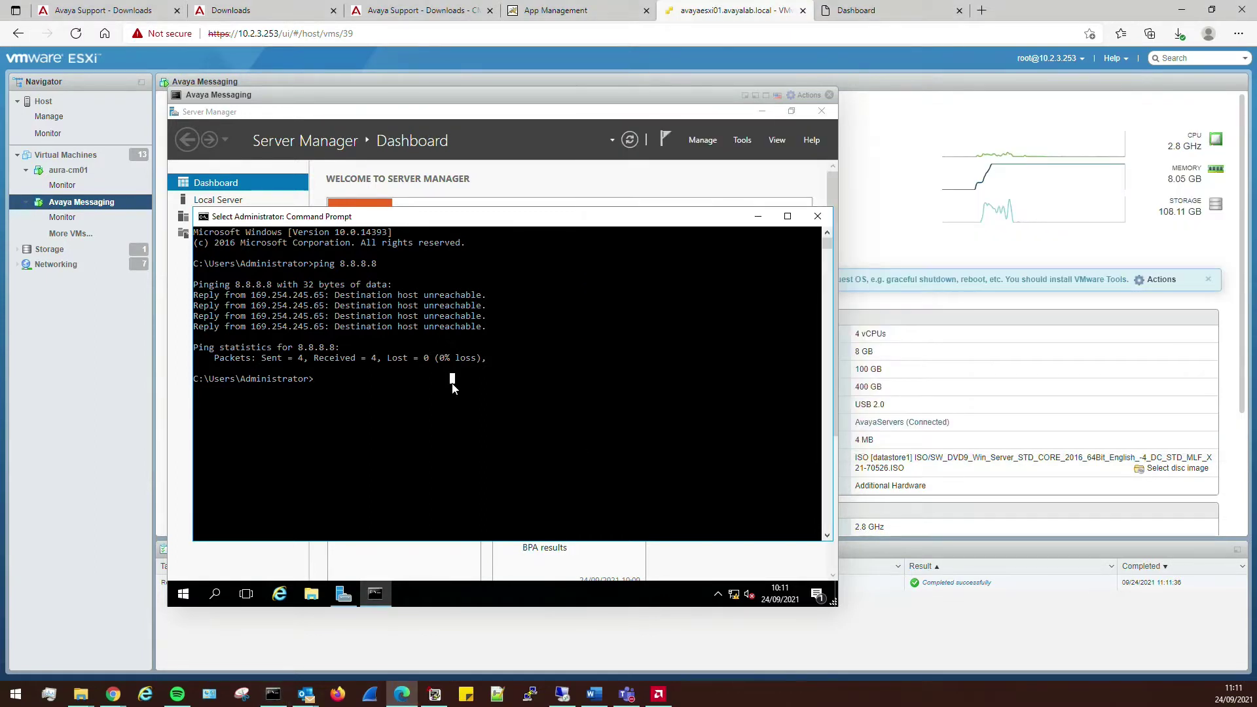
pyautogui.write('ping 8.8.8.8')
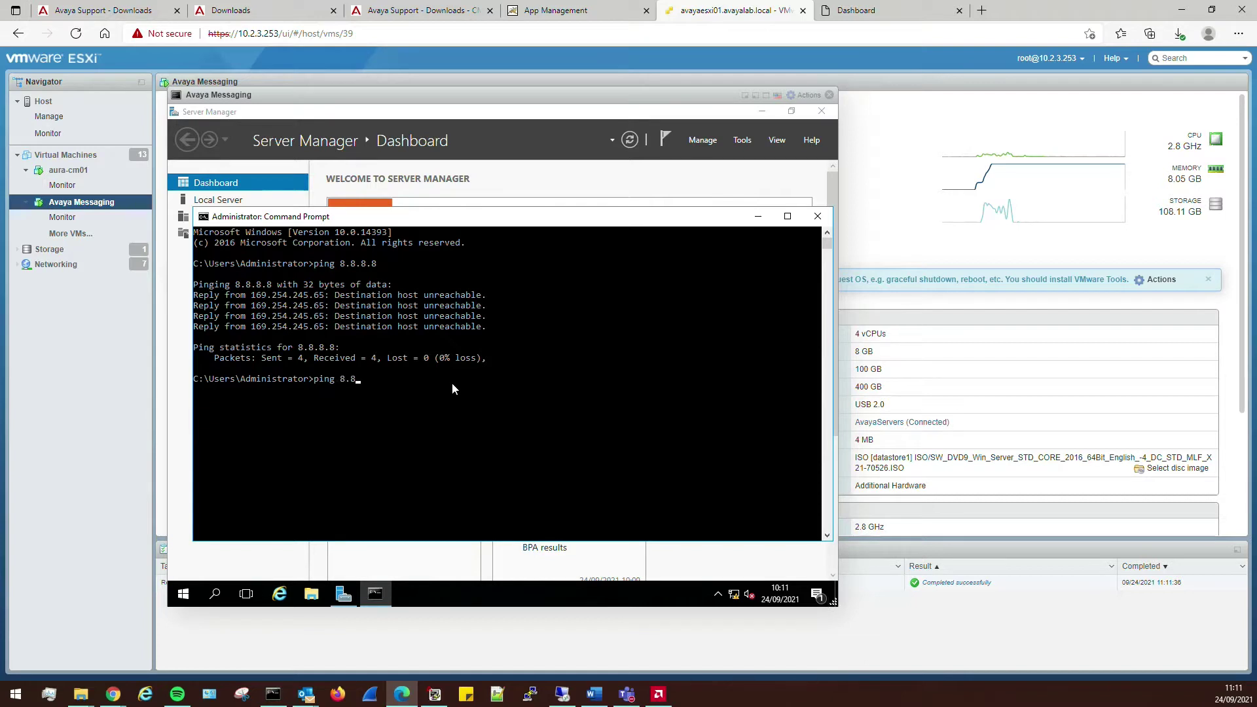
pyautogui.press('Return')
pyautogui.hotkey('ctrl', 'c')
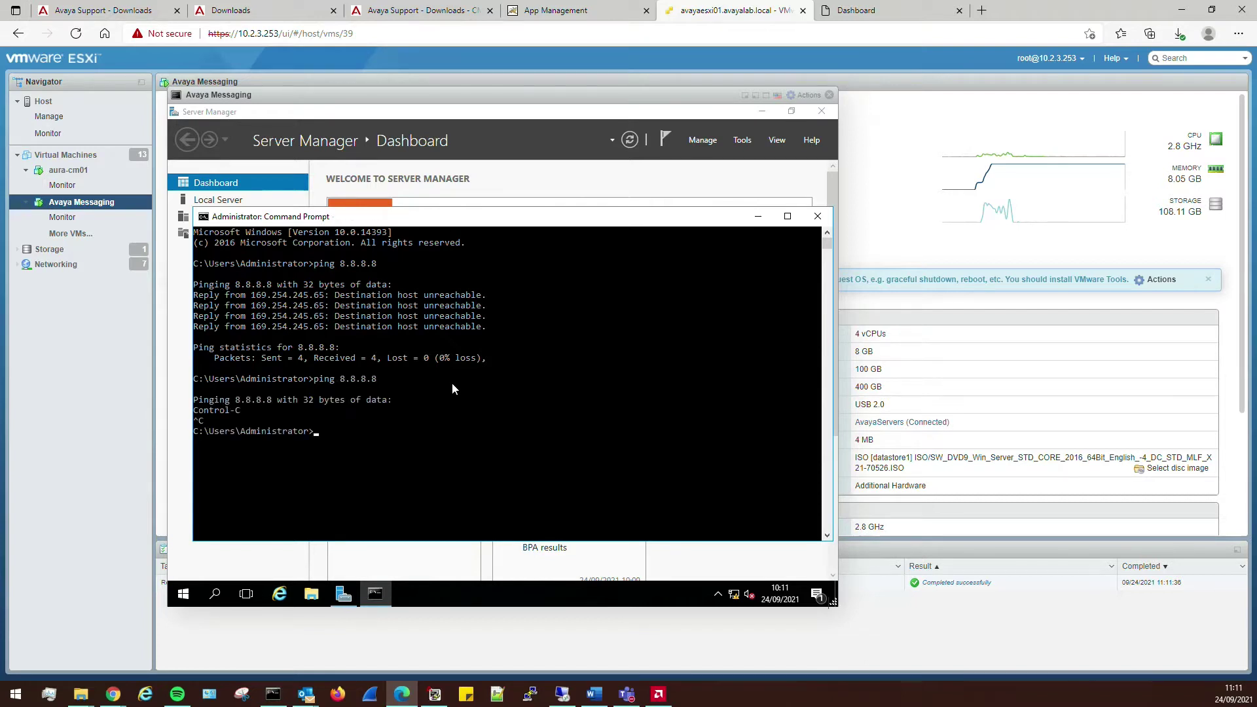
# - Run tracert -d 8.8.8.8 in the VM after correcting the misspelled command
pyautogui.write('tracet -d 8.8.8.8')
pyautogui.press('Return')
pyautogui.press('Up')
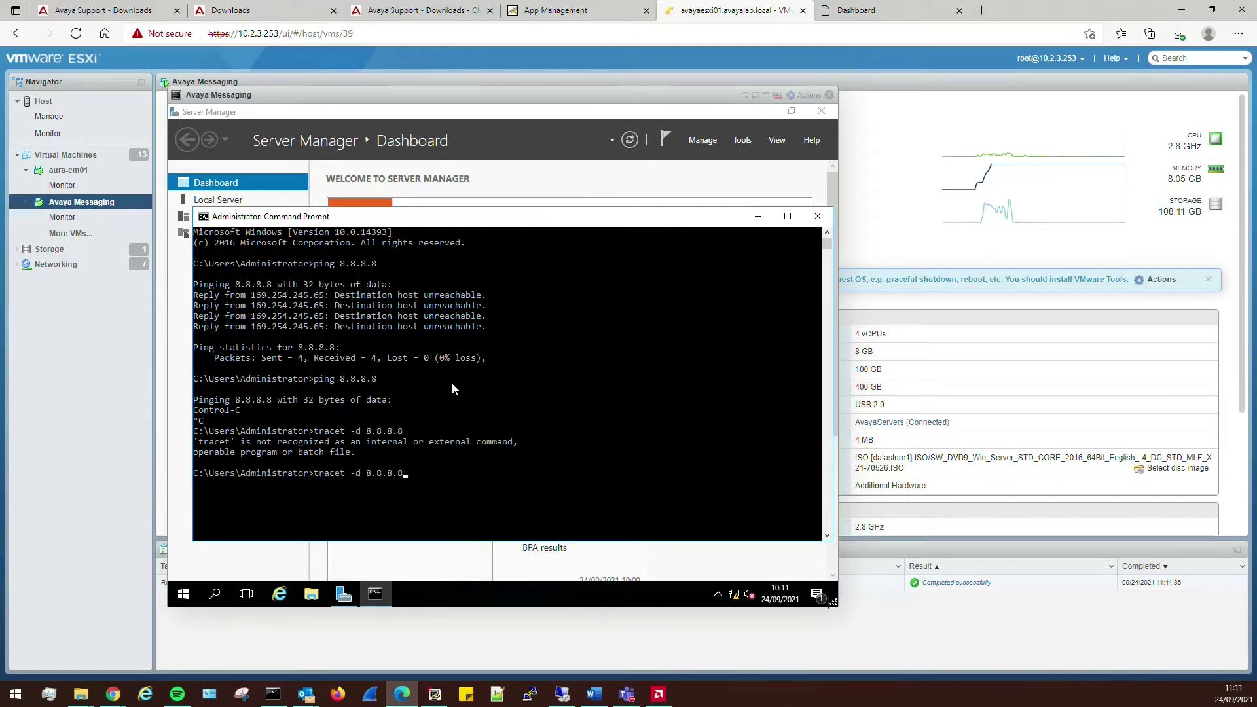
pyautogui.press('Left')
pyautogui.press('Left')
pyautogui.press('Left')
pyautogui.press('Left')
pyautogui.press('Left')
pyautogui.press('Left')
pyautogui.press('Left')
pyautogui.press('Left')
pyautogui.press('Left')
pyautogui.press('Left')
pyautogui.press('Left')
pyautogui.press('Left')
pyautogui.write('r')
pyautogui.press('Return')
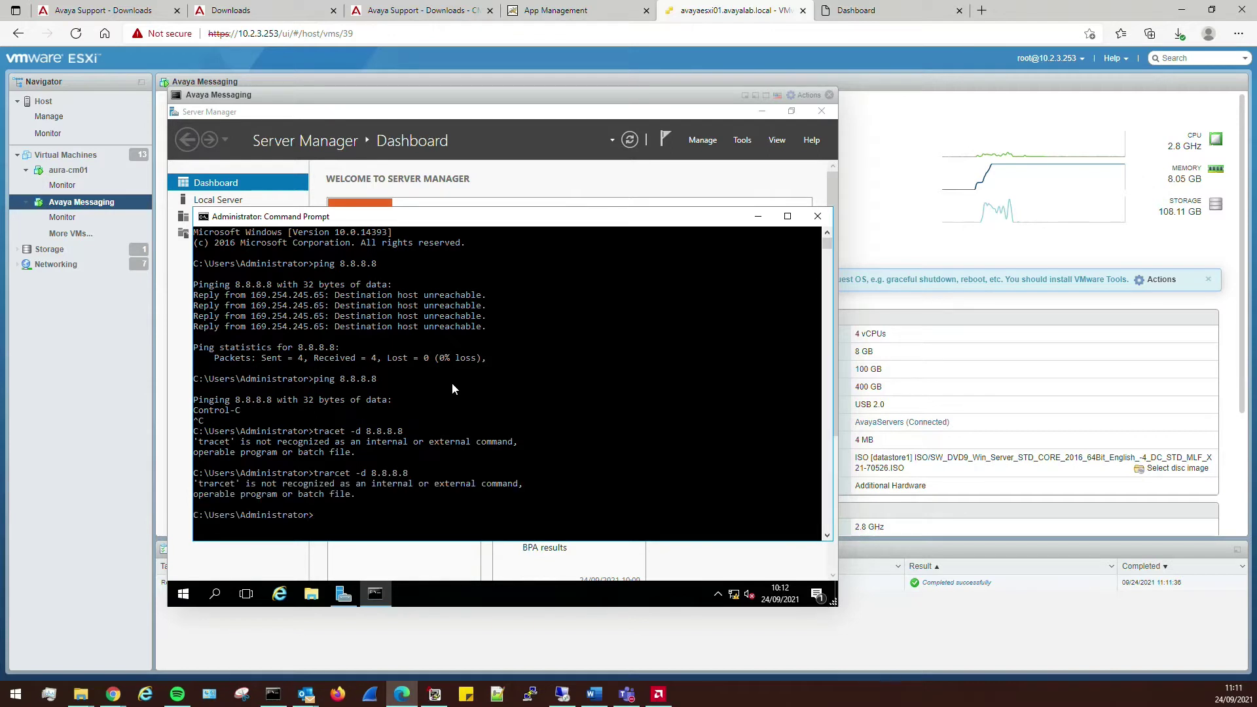
pyautogui.write('tracert -d 8.8.8.8')
pyautogui.press('Return')
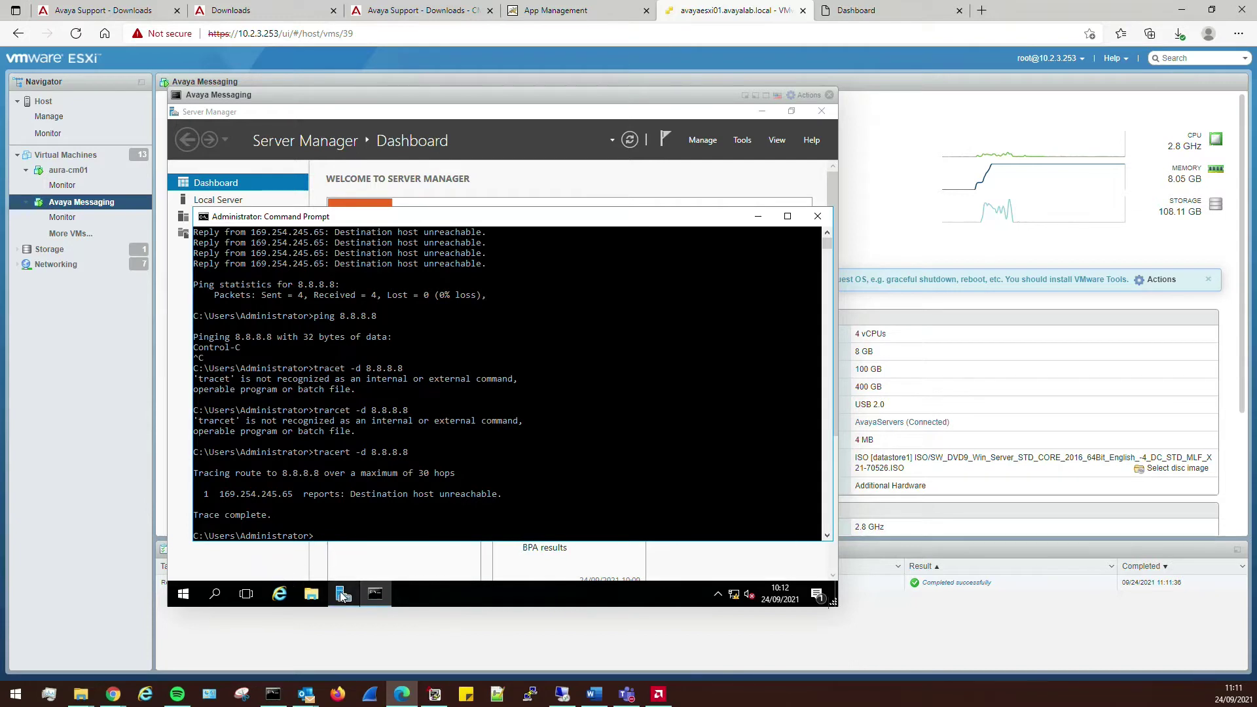
# - Open File Explorer, then the Ethernet0 connection properties via Network and Sharing Center
pyautogui.click(311, 594)
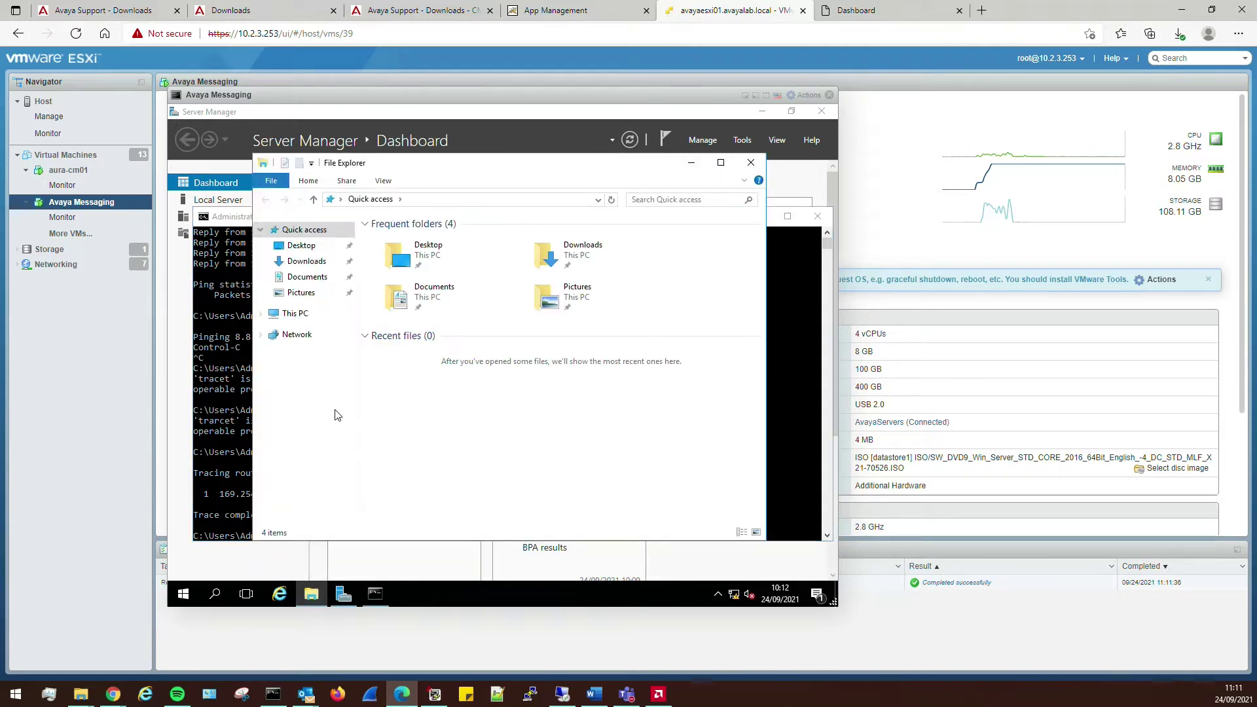
pyautogui.click(184, 594)
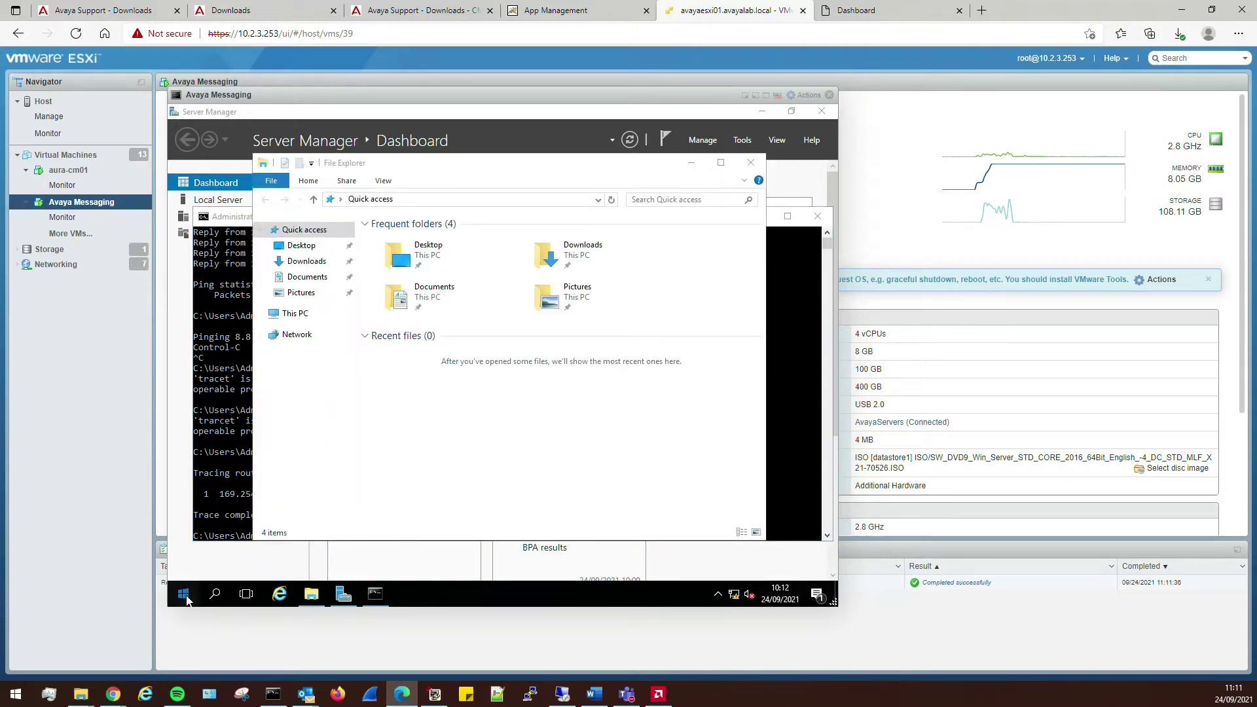
pyautogui.write('control')
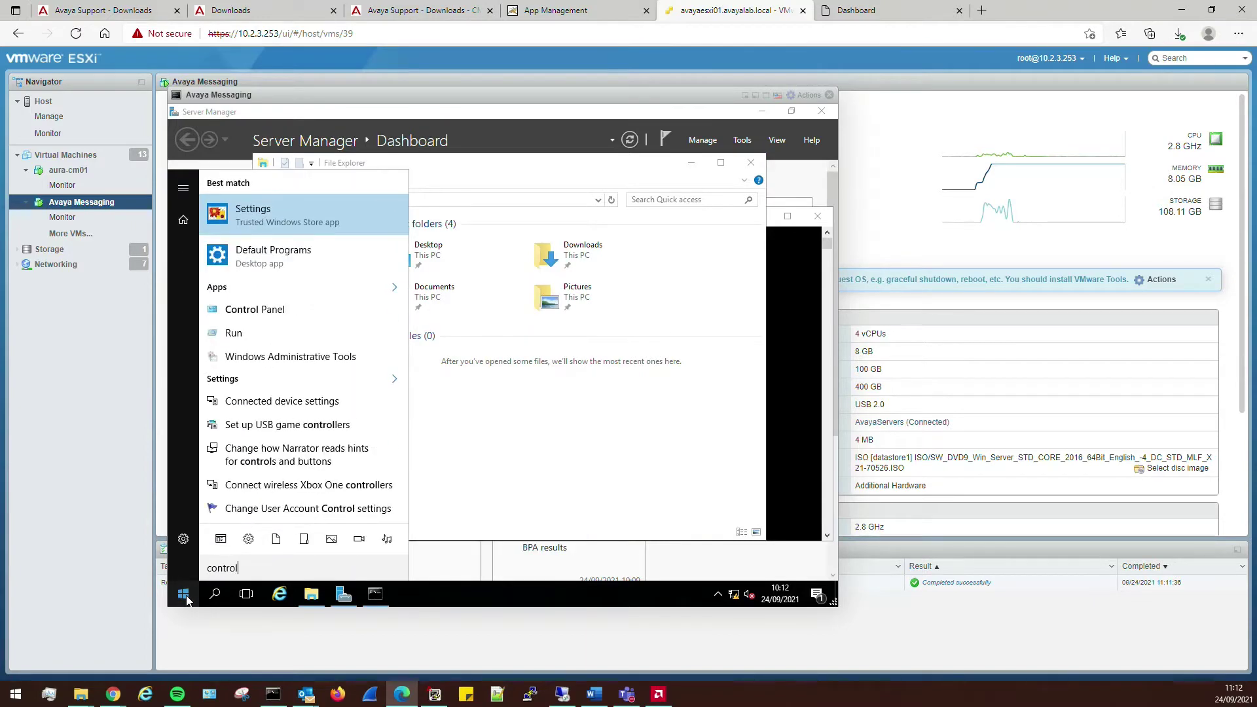
pyautogui.click(262, 310)
pyautogui.click(419, 310)
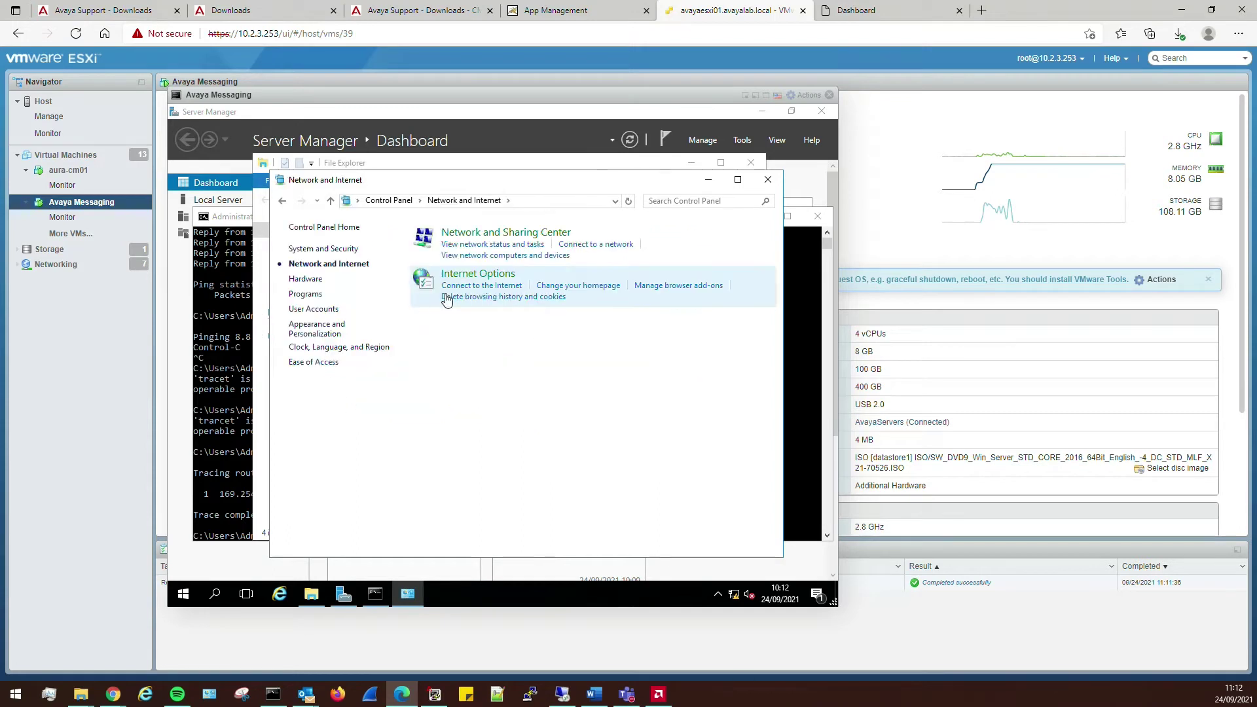
pyautogui.click(501, 234)
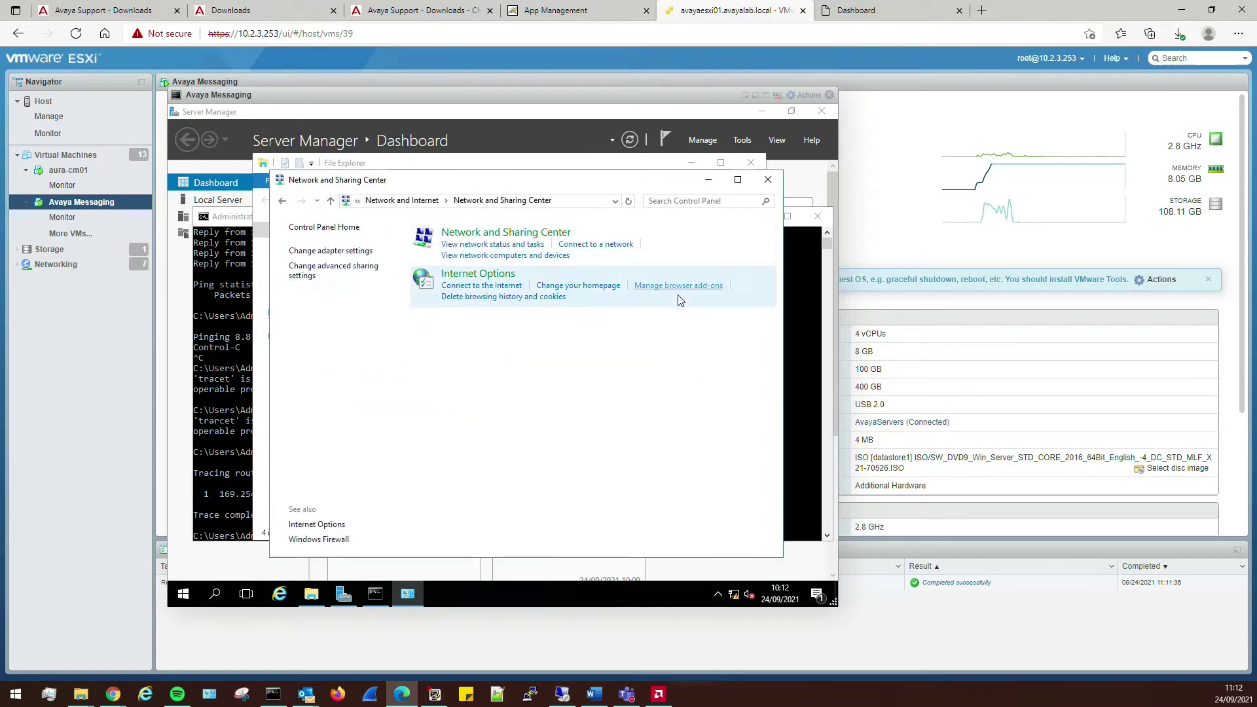
pyautogui.click(689, 278)
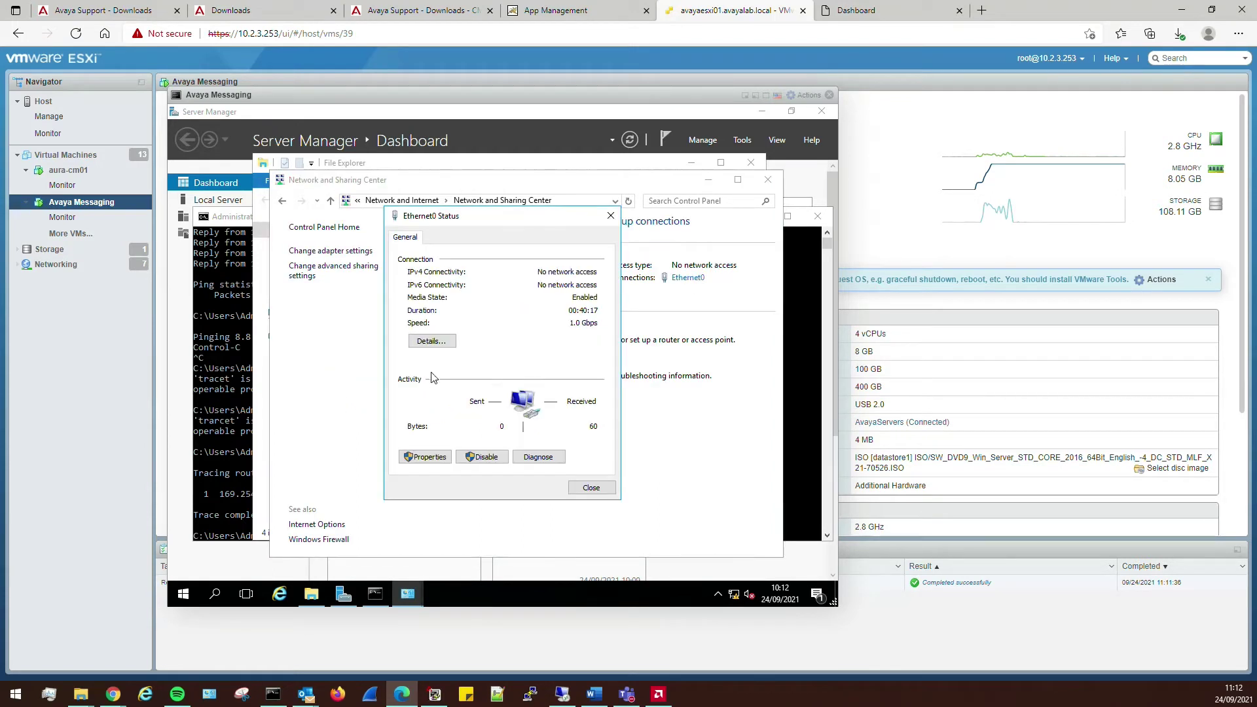
pyautogui.click(442, 458)
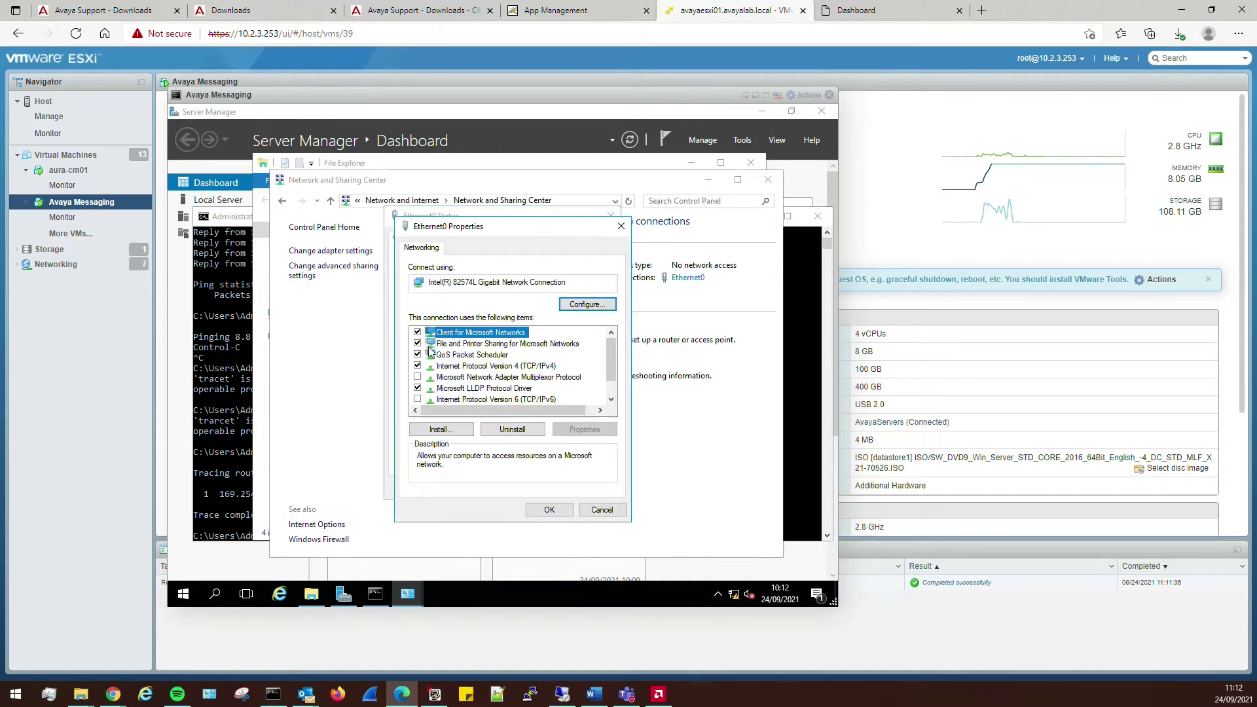
# - Review the IPv4 settings (10.2.1.160, gateway 10.2.1.1, DNS 10.2.3.100), accept them, and close the network windows
pyautogui.click(501, 360)
pyautogui.click(504, 367)
pyautogui.click(582, 430)
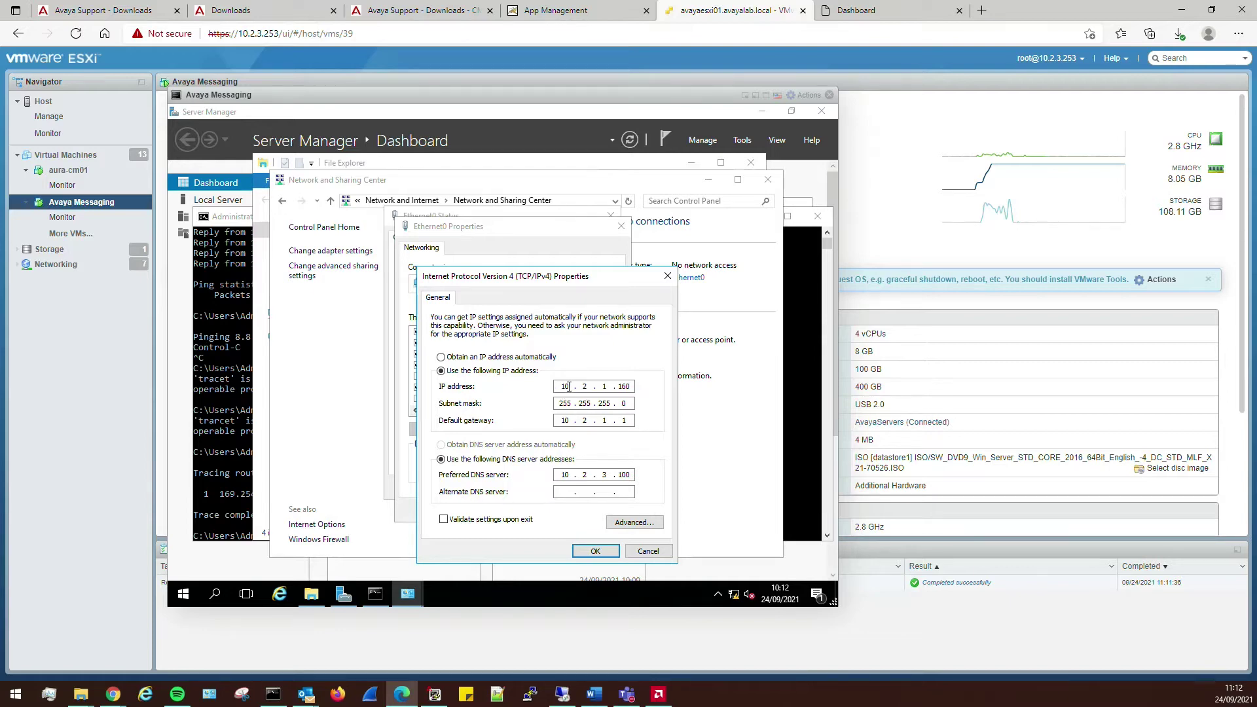
pyautogui.click(273, 695)
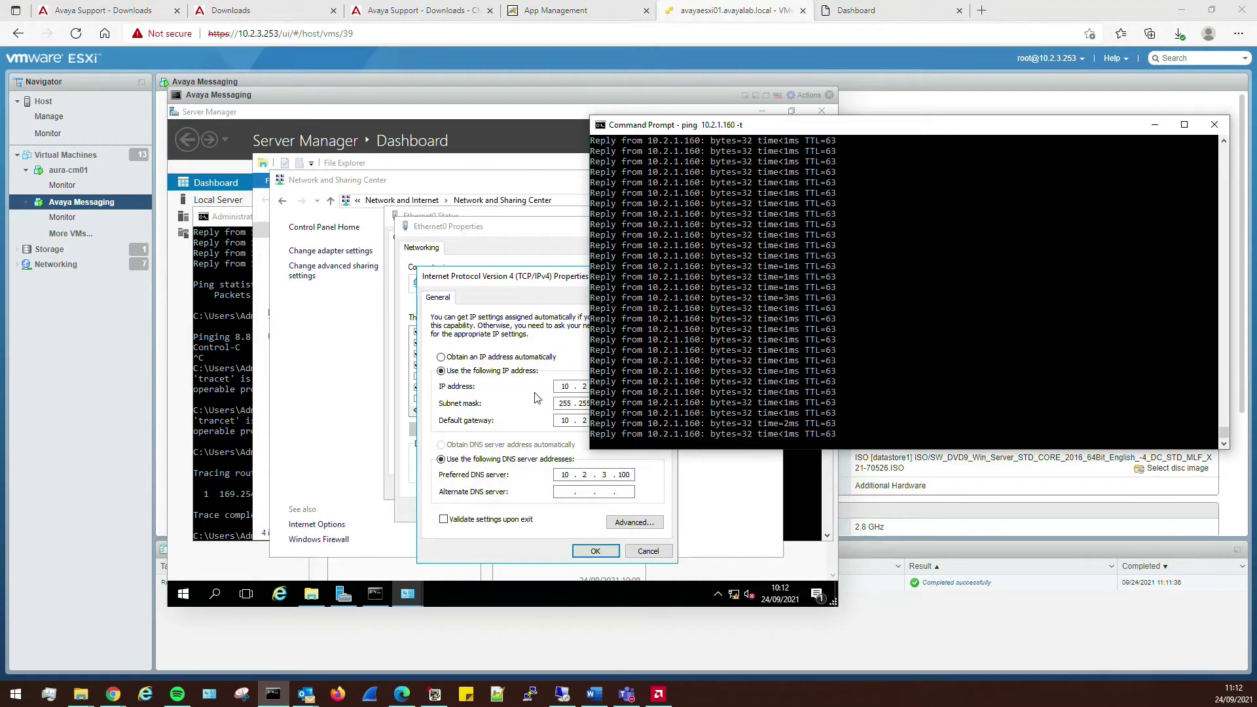
pyautogui.click(532, 399)
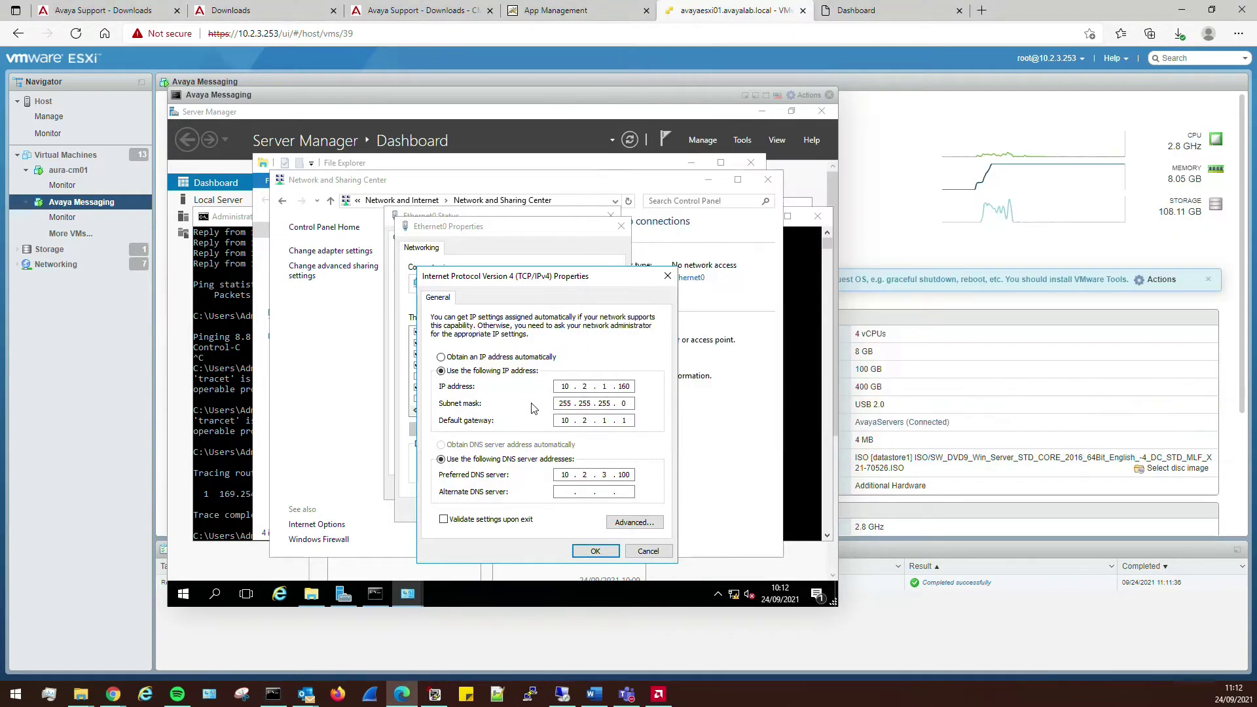
pyautogui.click(596, 551)
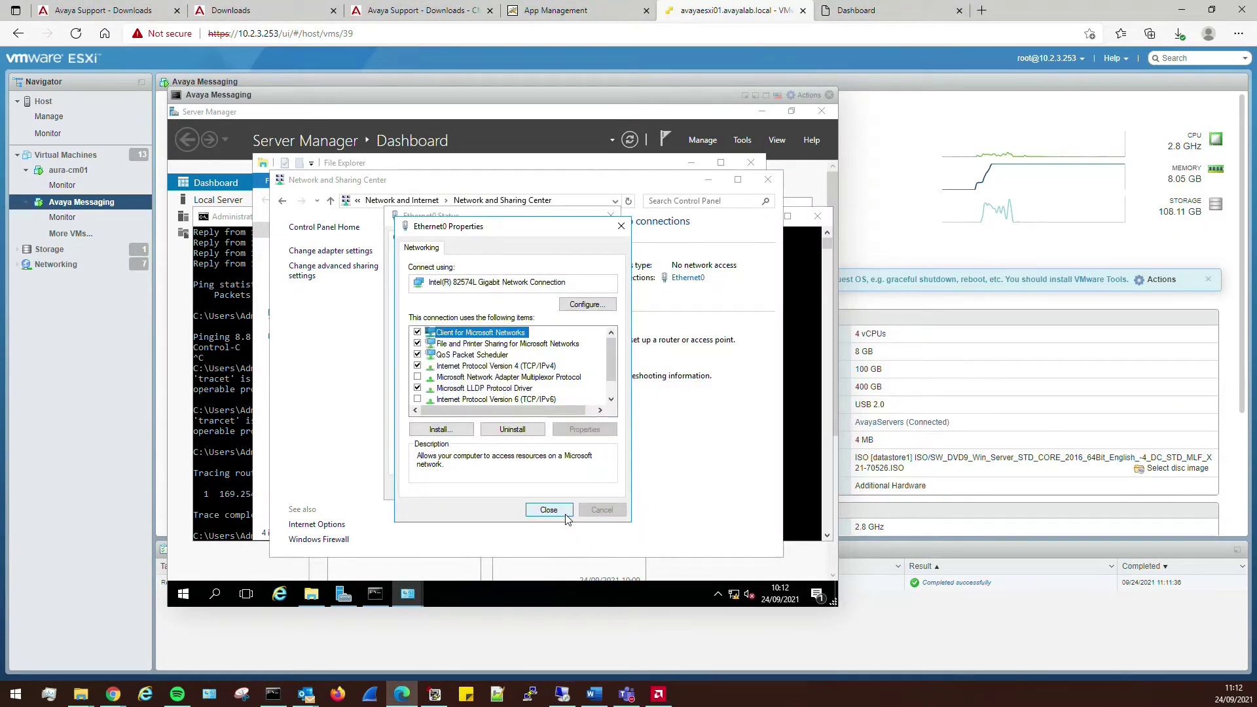
pyautogui.click(549, 512)
pyautogui.click(583, 493)
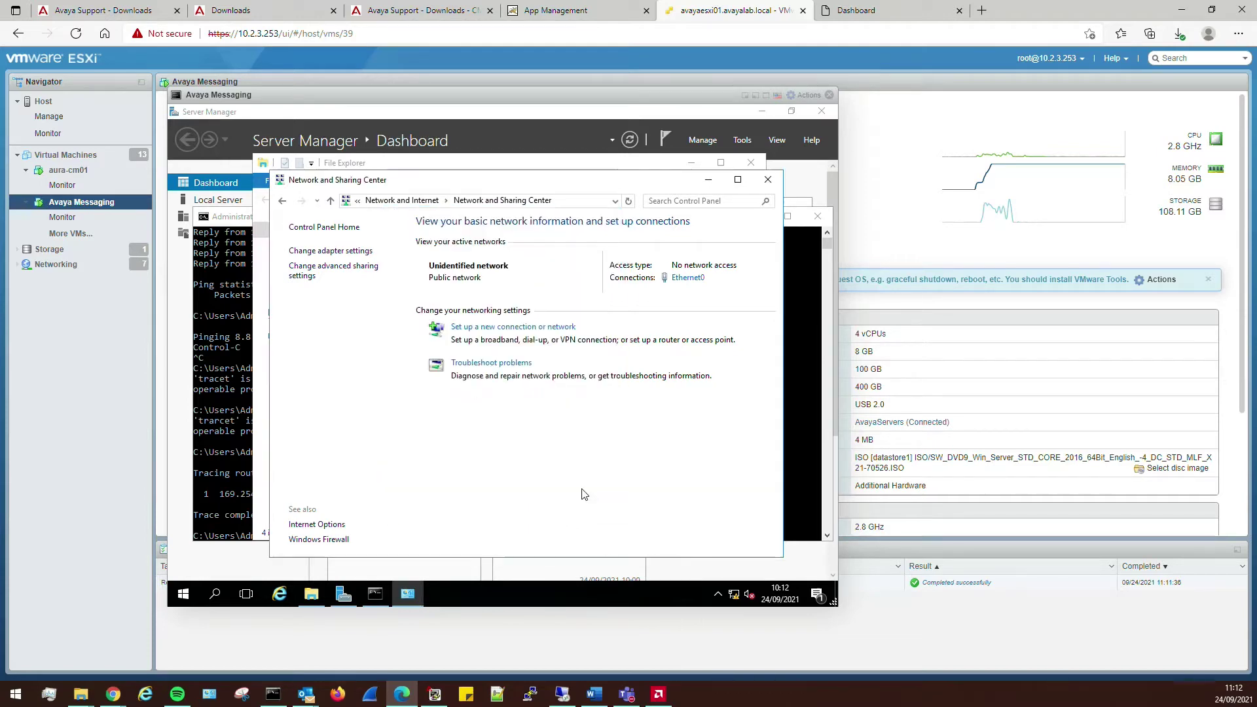
pyautogui.click(768, 180)
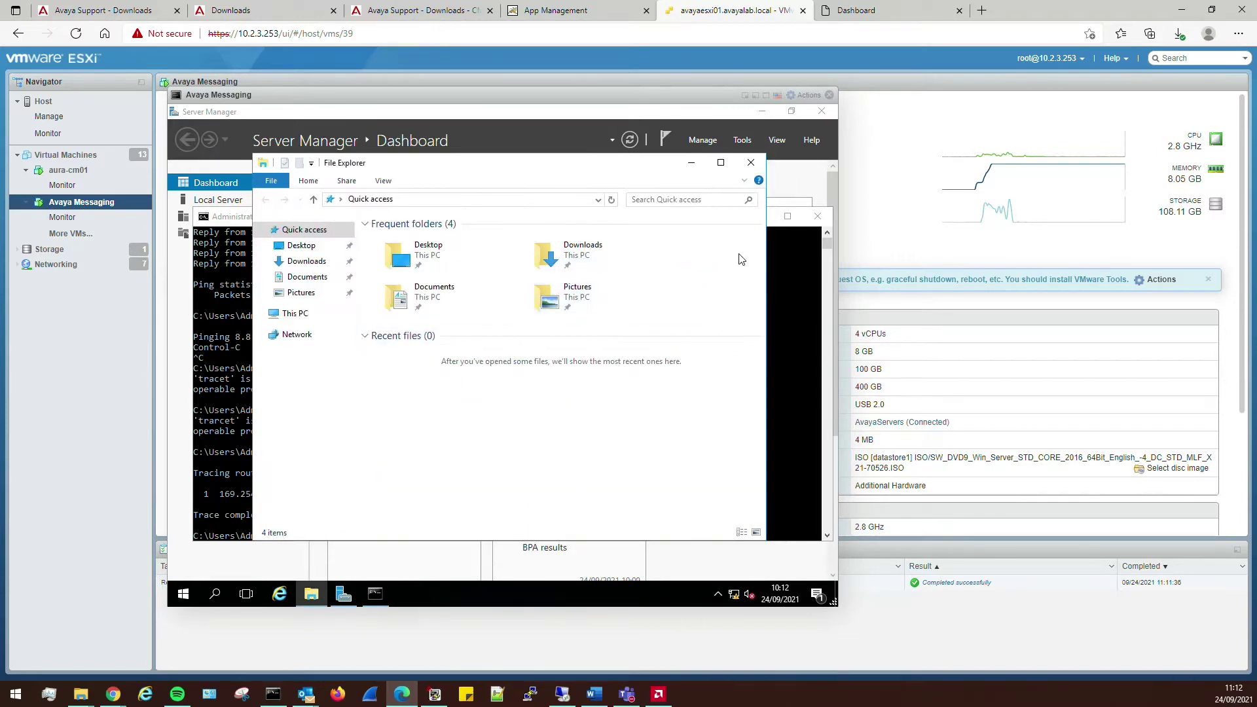
# - Close File Explorer and run ipconfig, revealing autoconfiguration address 169.254.245.65
pyautogui.click(752, 163)
pyautogui.click(515, 411)
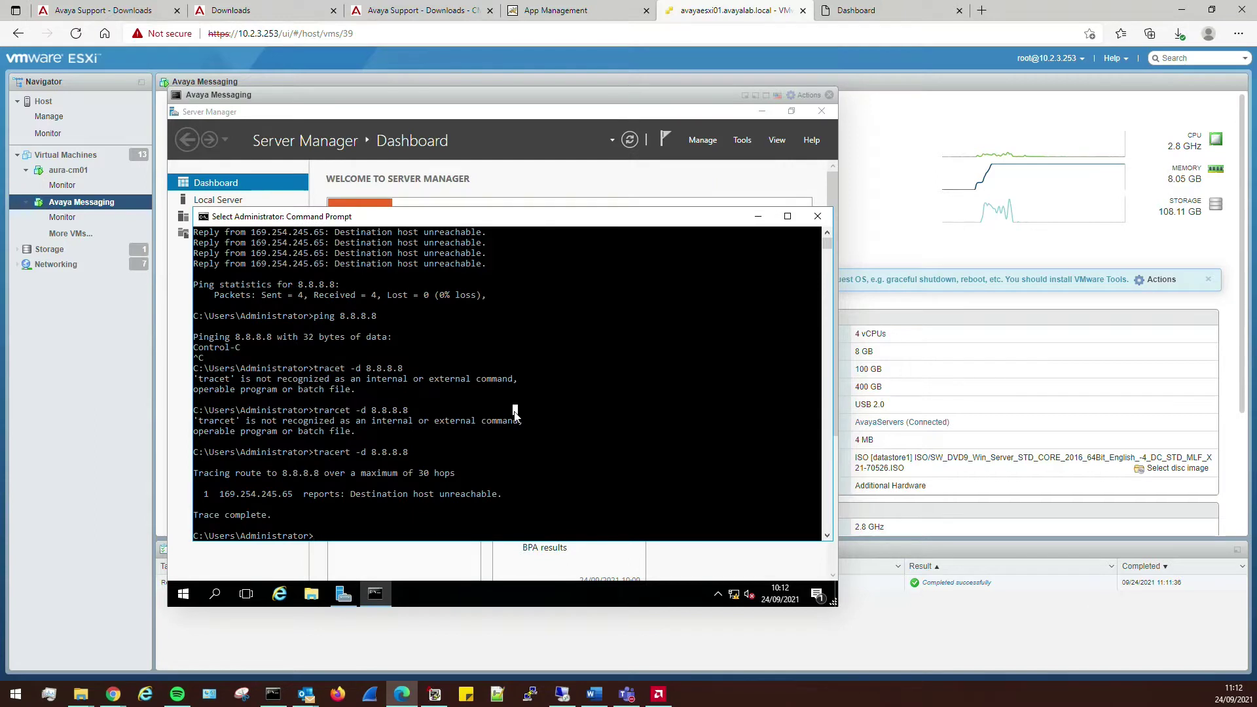
pyautogui.write('ifconfig')
pyautogui.press('Return')
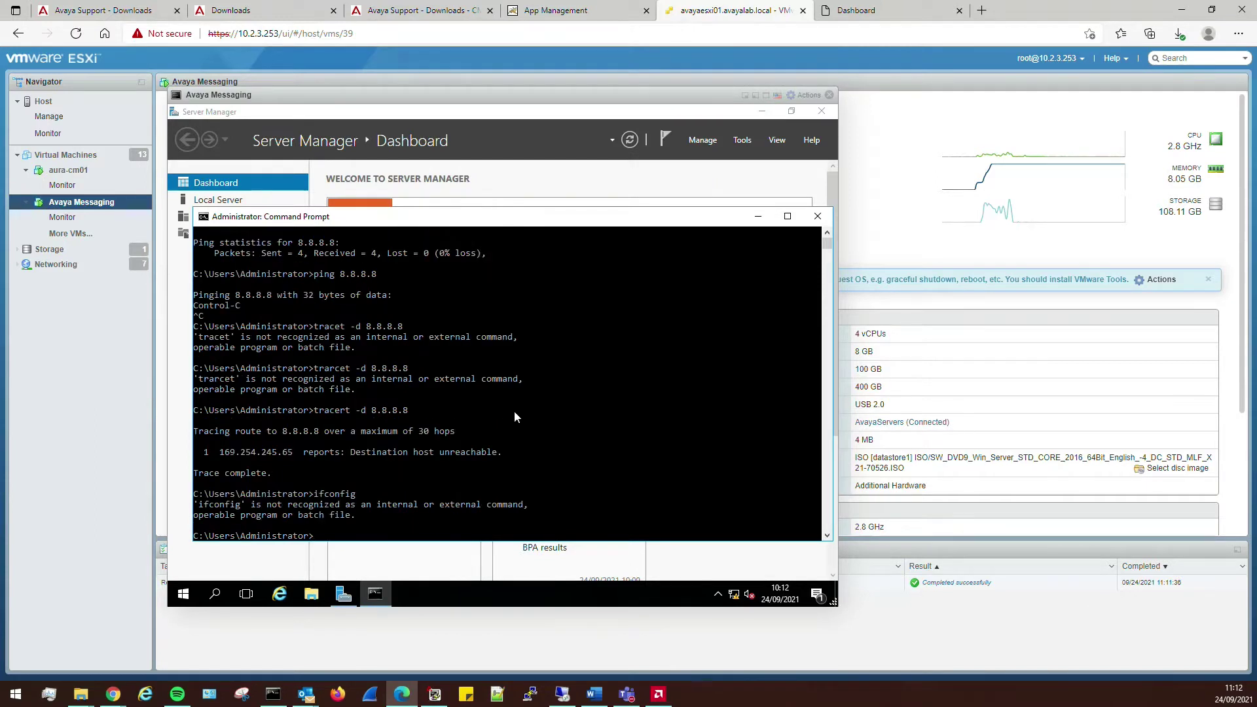
pyautogui.write('ipconfig')
pyautogui.press('Return')
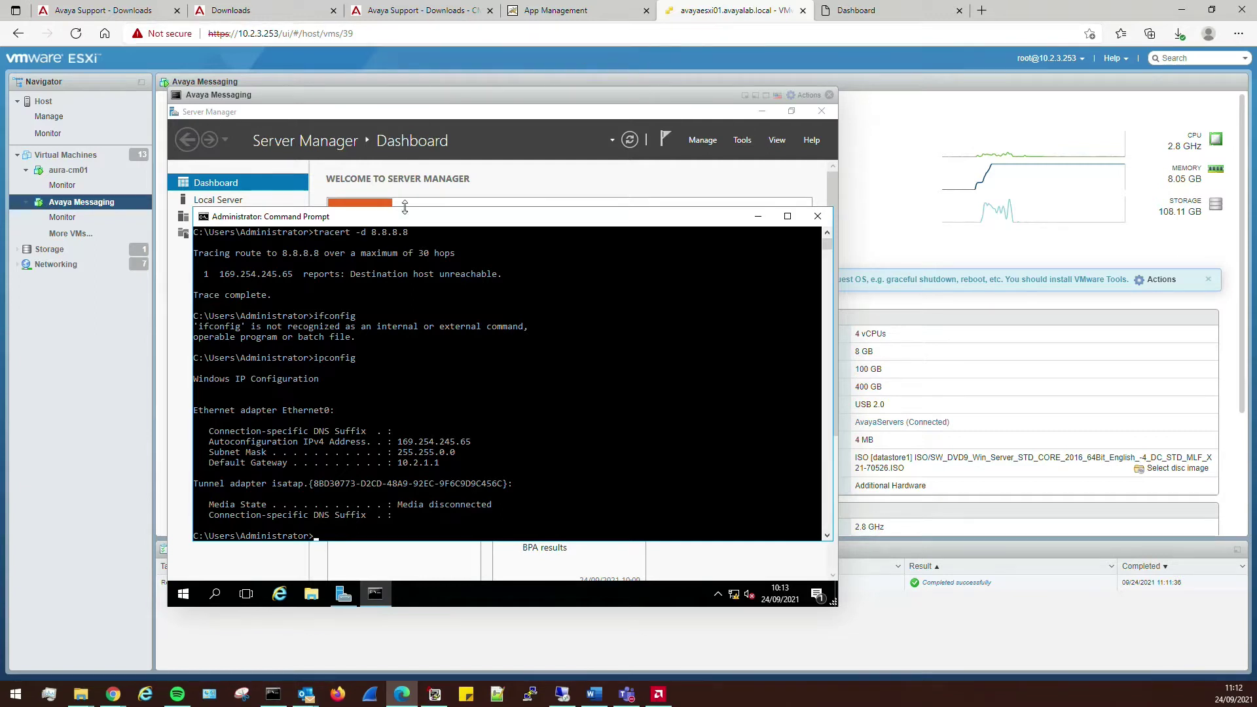
# - Ping the gateway 10.2.1.1 and stop it with Ctrl+C
pyautogui.click(453, 455)
pyautogui.write('ping 10.2.1.1')
pyautogui.press('Return')
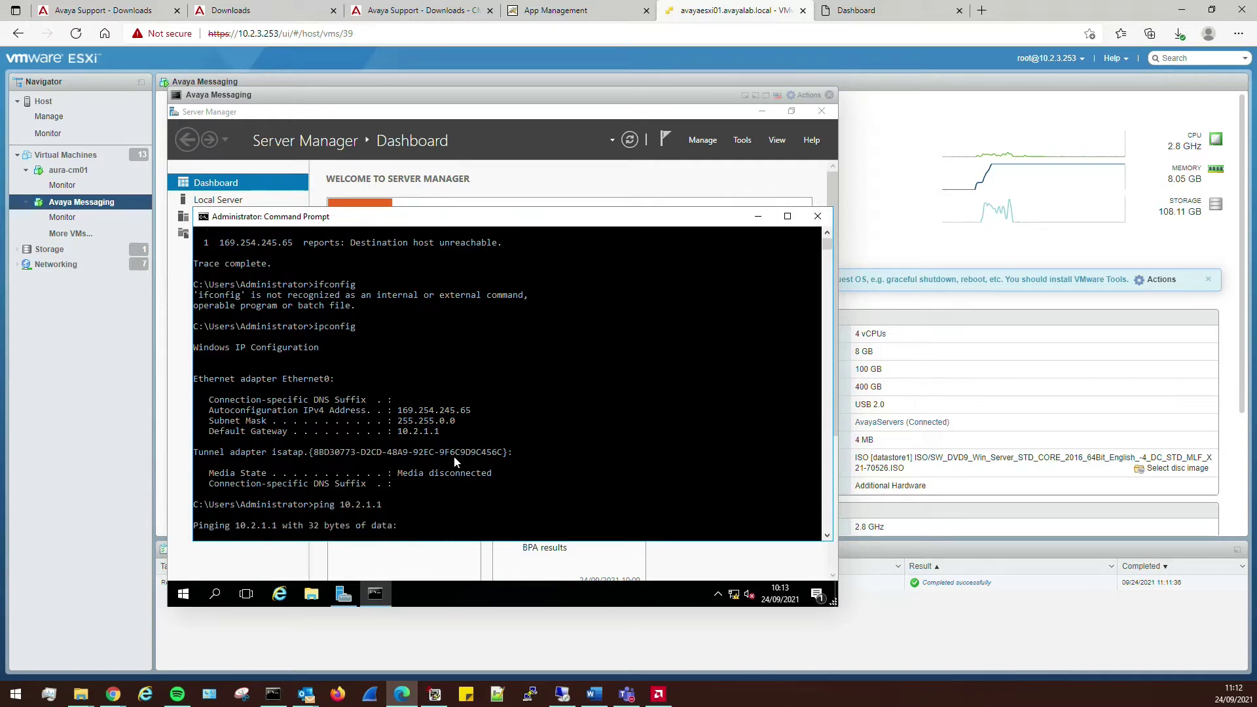
pyautogui.hotkey('ctrl', 'c')
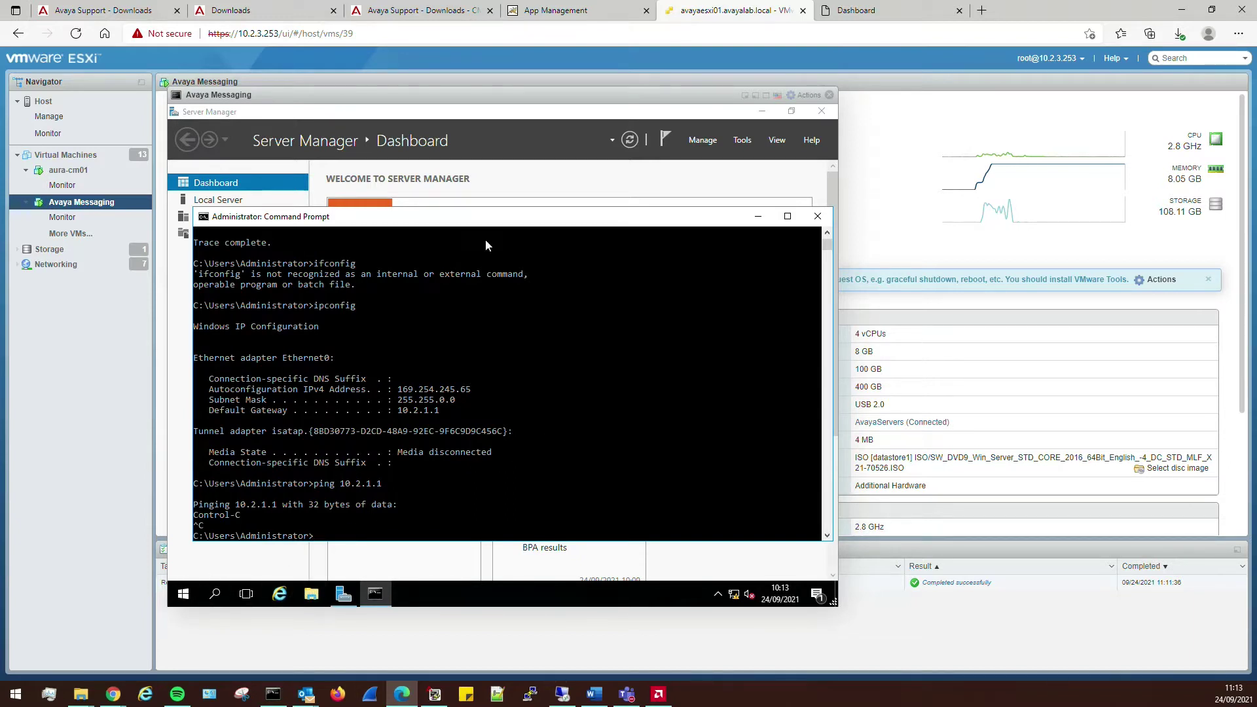
# - Install VMware Tools via Guest OS actions and run setup64.exe from DVD Drive (D:)
pyautogui.click(801, 96)
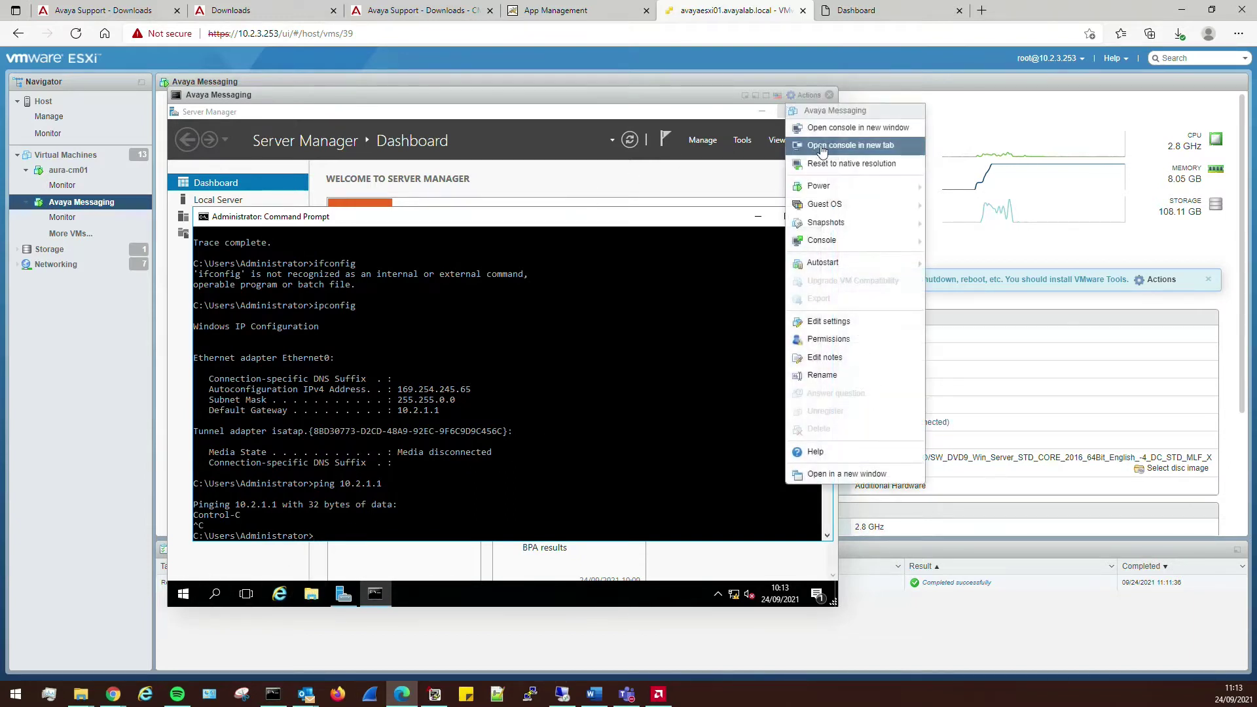
pyautogui.moveTo(839, 221)
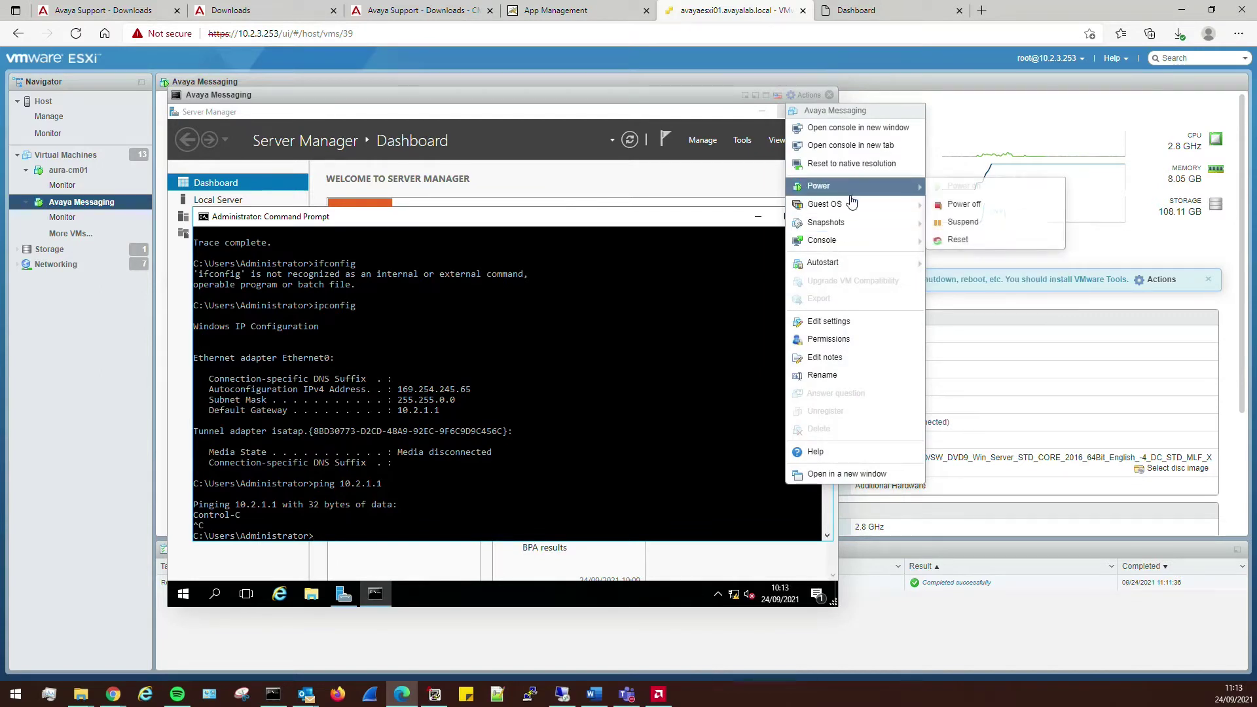
pyautogui.click(986, 268)
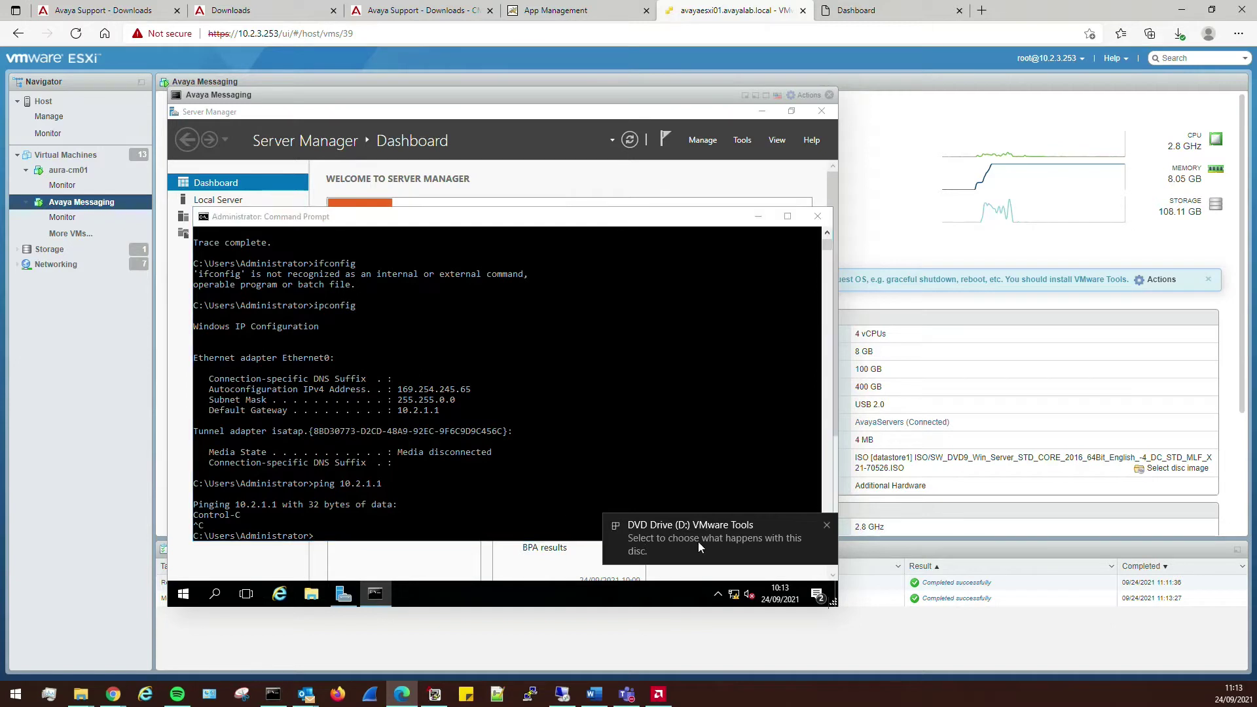
pyautogui.click(698, 541)
pyautogui.click(667, 219)
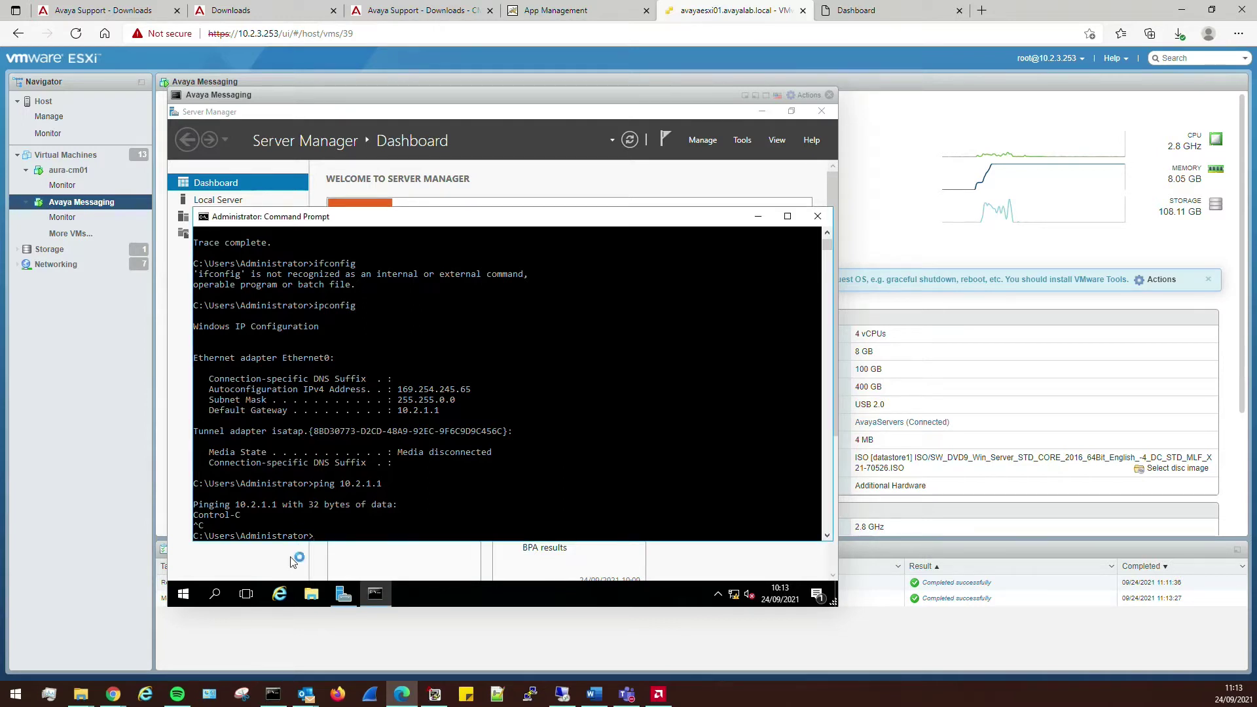
pyautogui.click(312, 595)
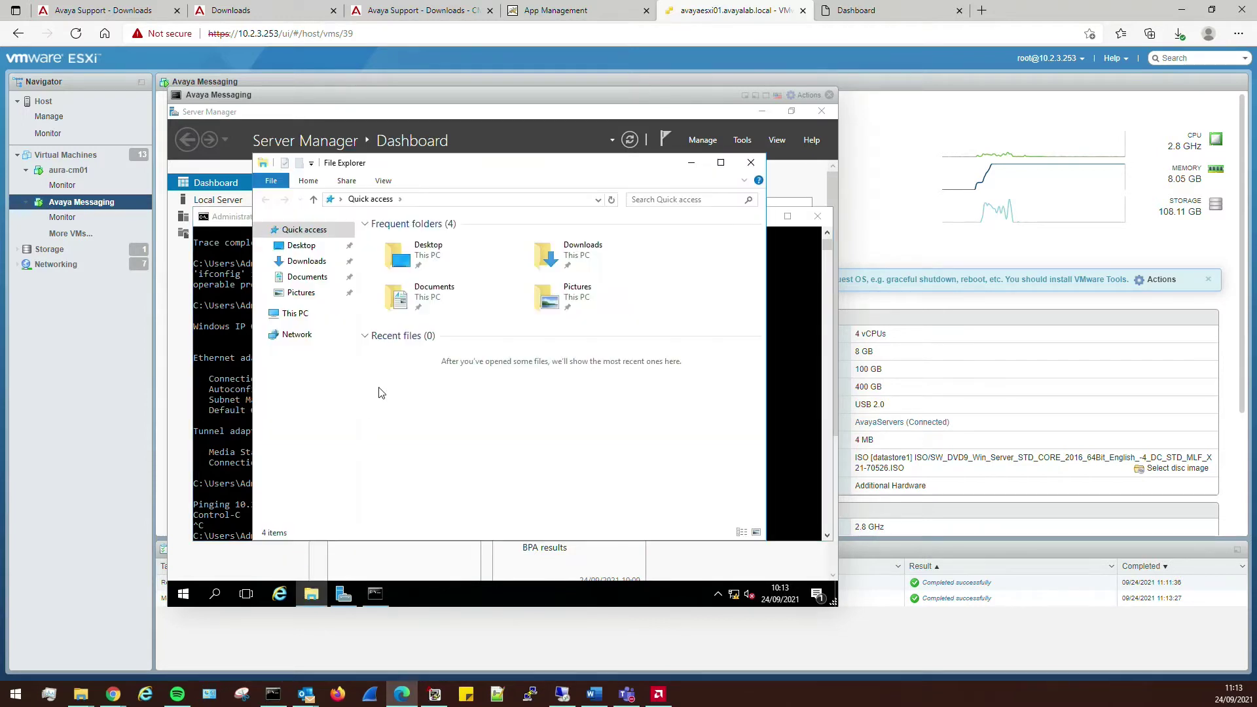
# - Change the computer name to avayamess01 with primary DNS suffix voipworld.co.uk in System Properties
pyautogui.rightClick(291, 317)
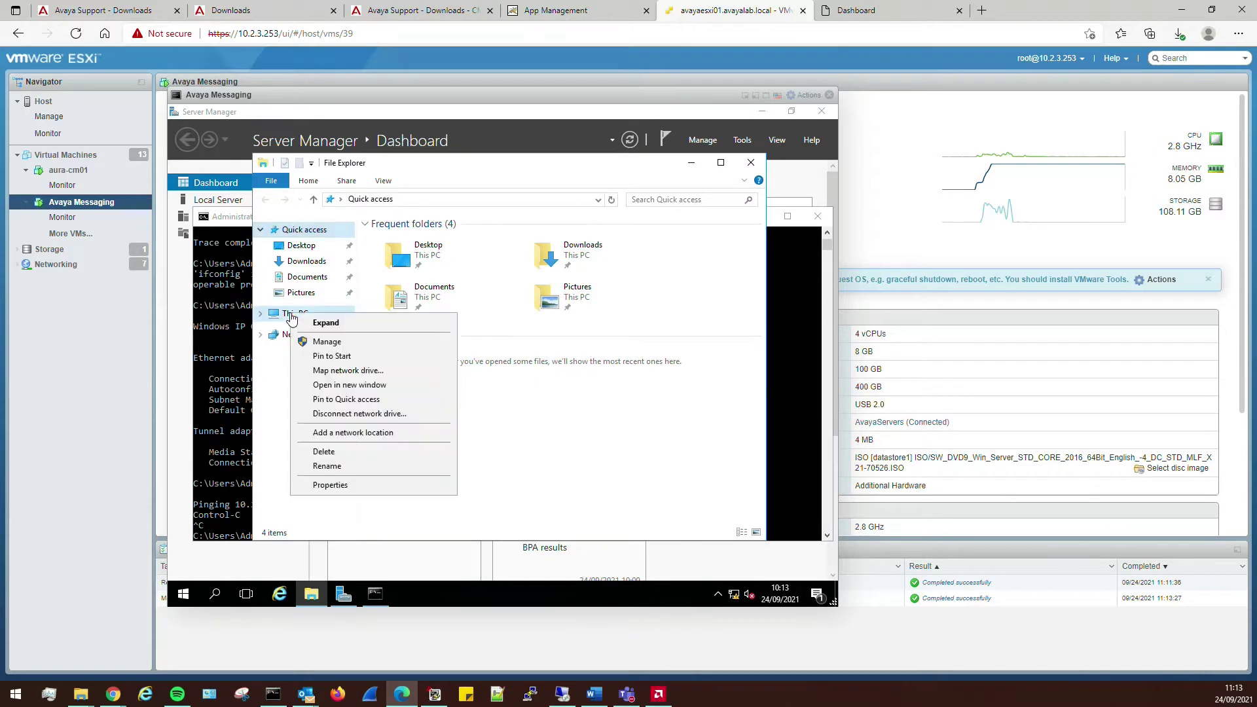
pyautogui.click(343, 486)
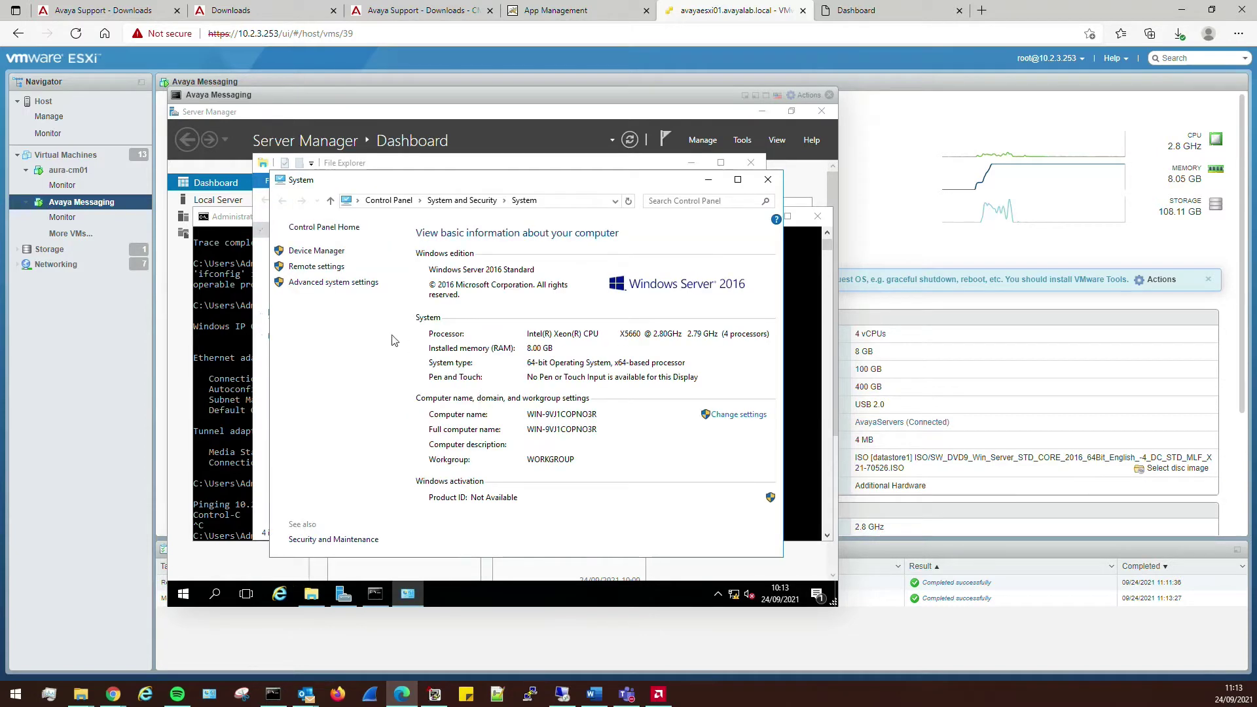
pyautogui.click(733, 417)
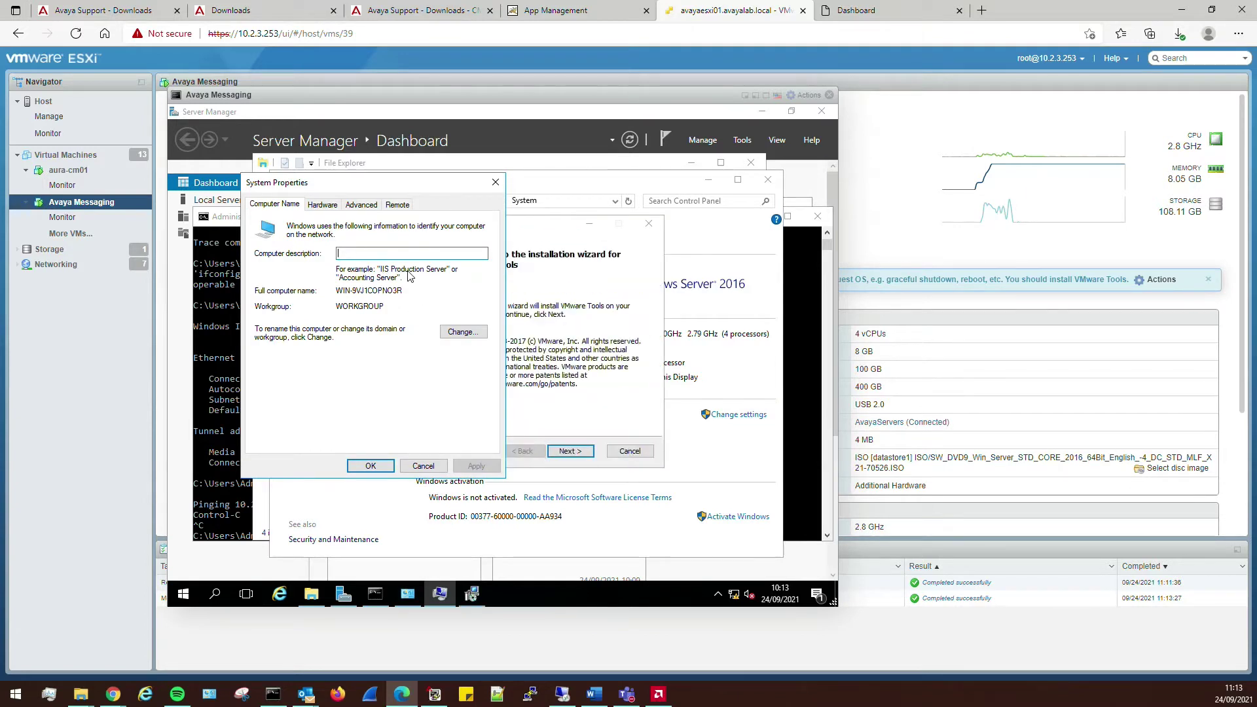
pyautogui.click(462, 332)
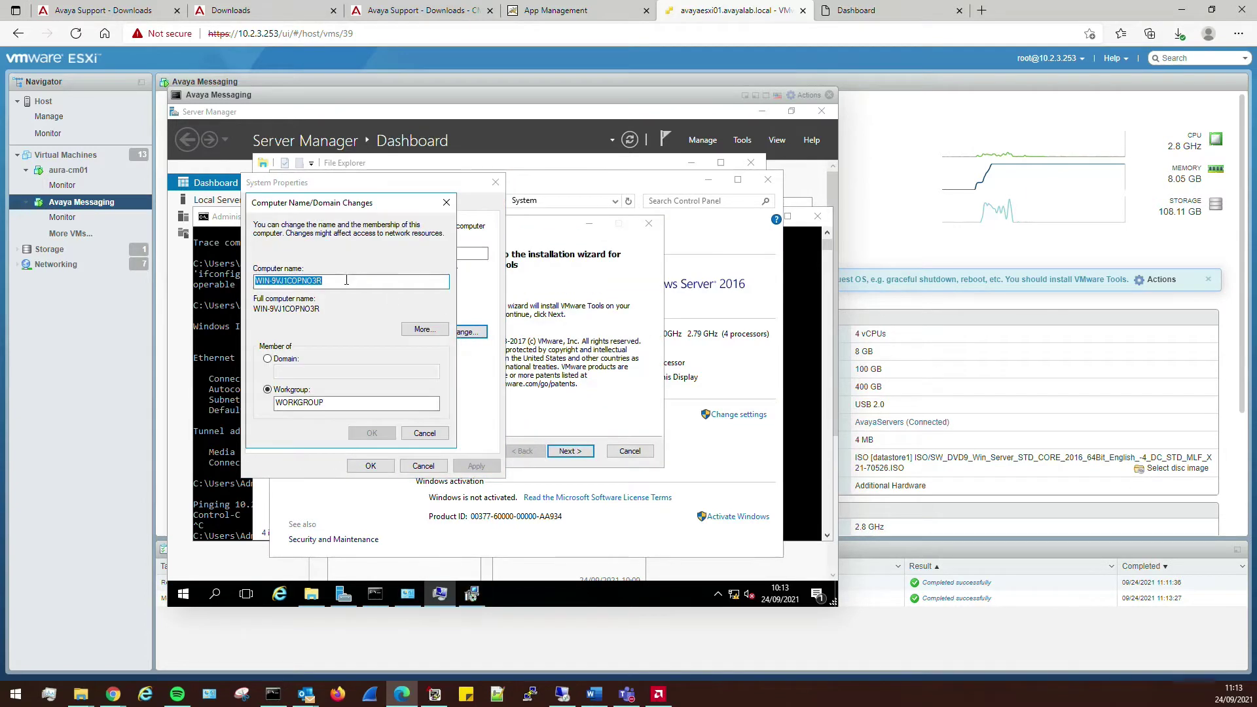
pyautogui.write('avayamess01')
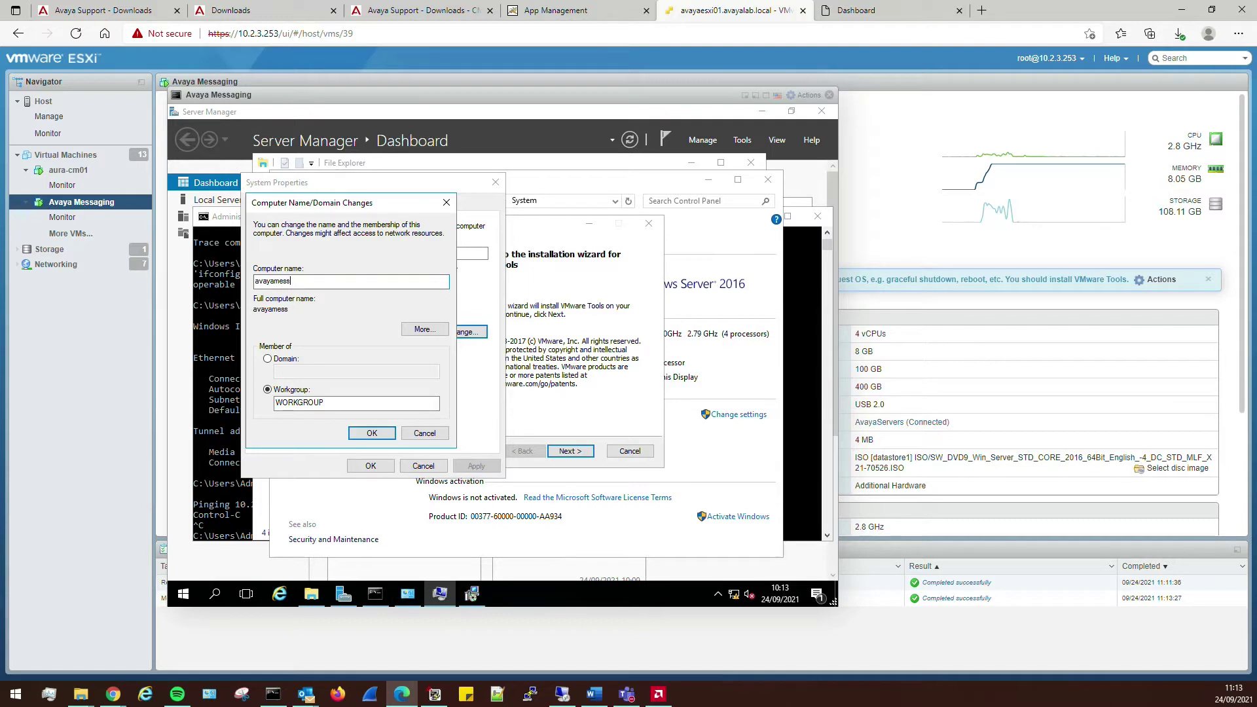
pyautogui.click(422, 330)
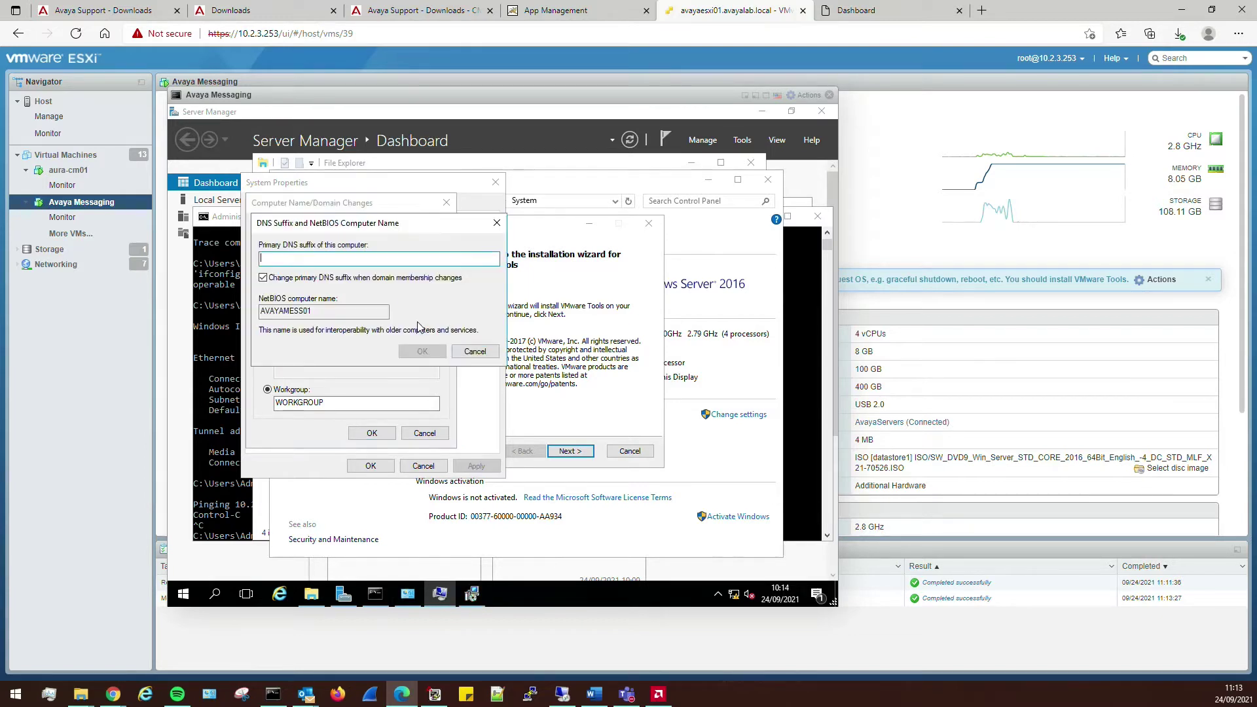
pyautogui.write('vo')
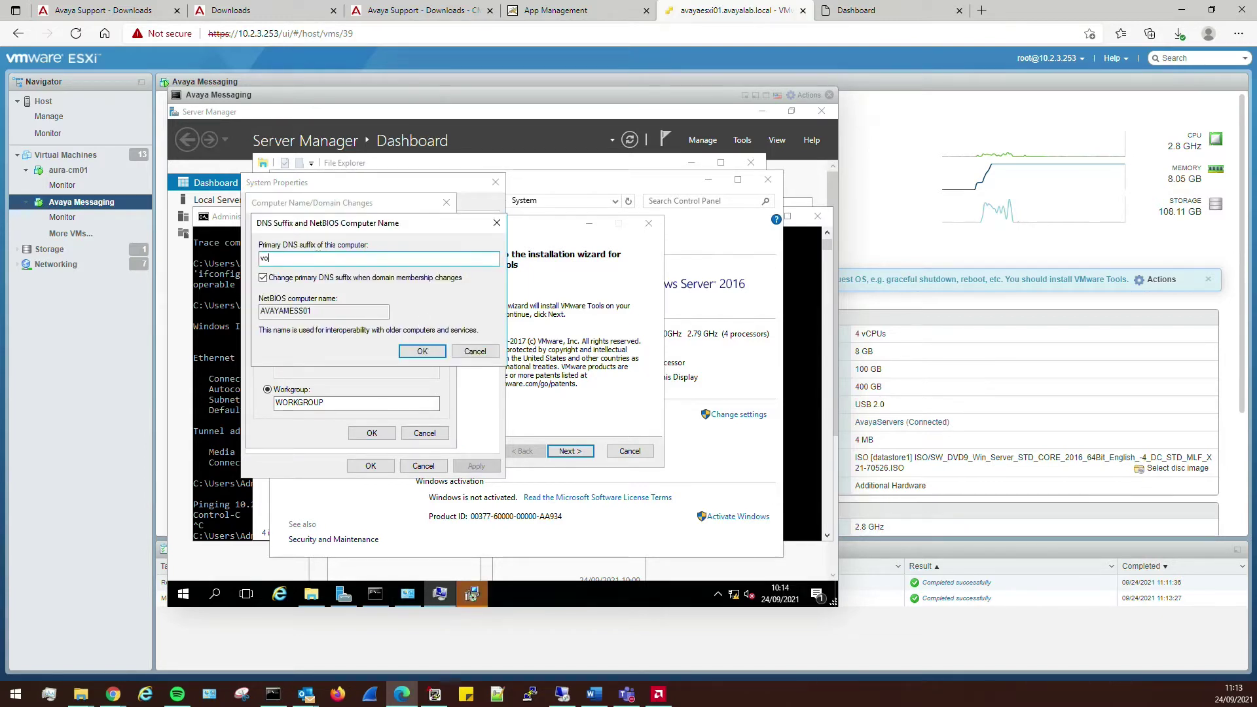
pyautogui.write('ipworld.co.uk')
pyautogui.click(419, 351)
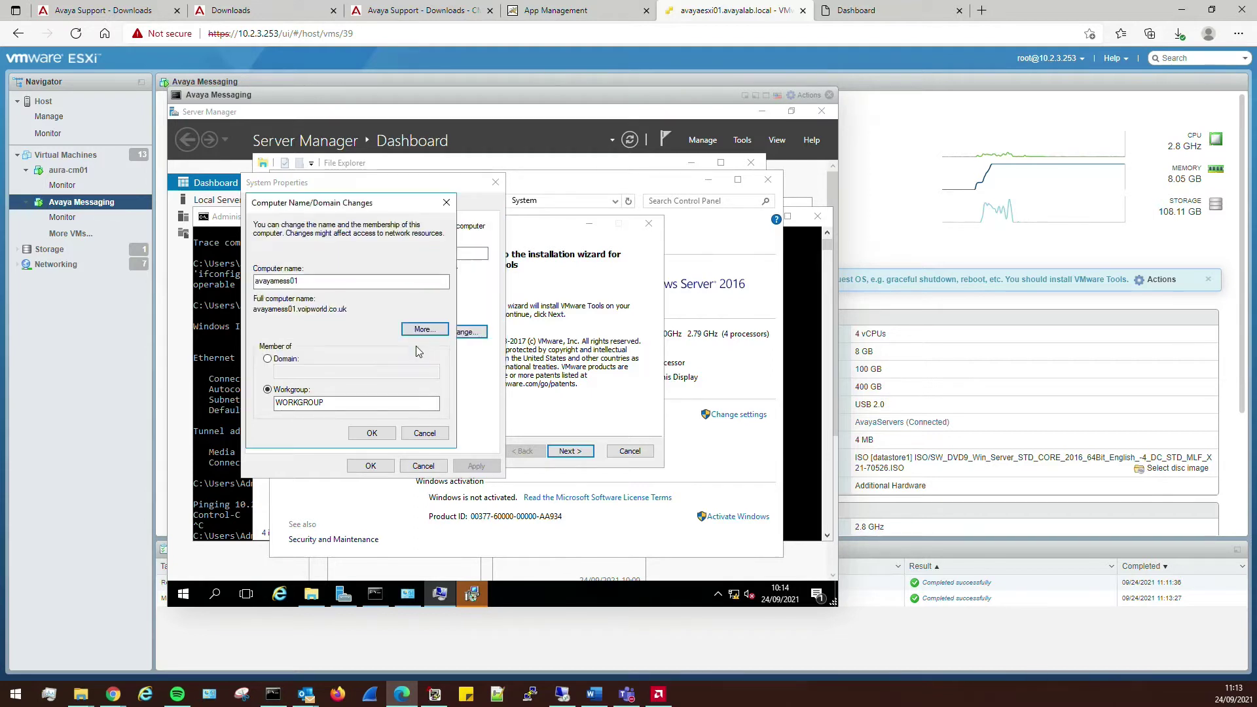
pyautogui.click(371, 434)
# - Run VMware Tools Setup with the Complete setup type and start installing
pyautogui.click(509, 396)
pyautogui.click(569, 452)
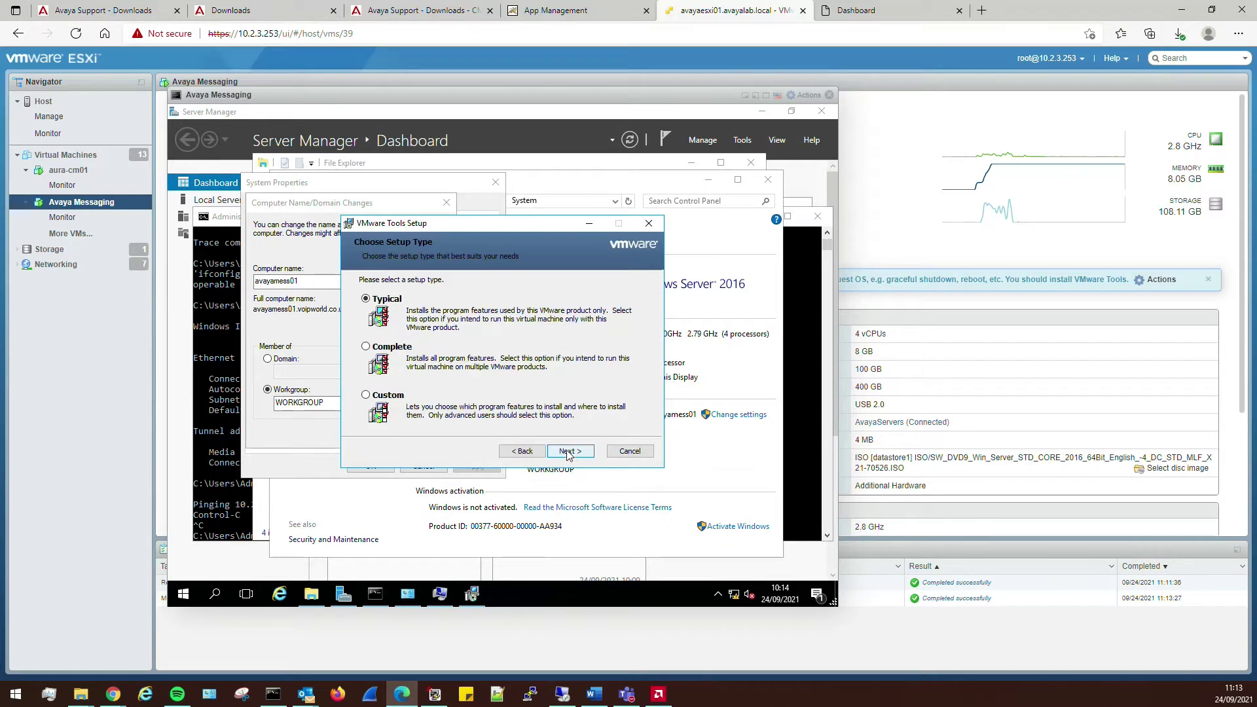
pyautogui.click(389, 348)
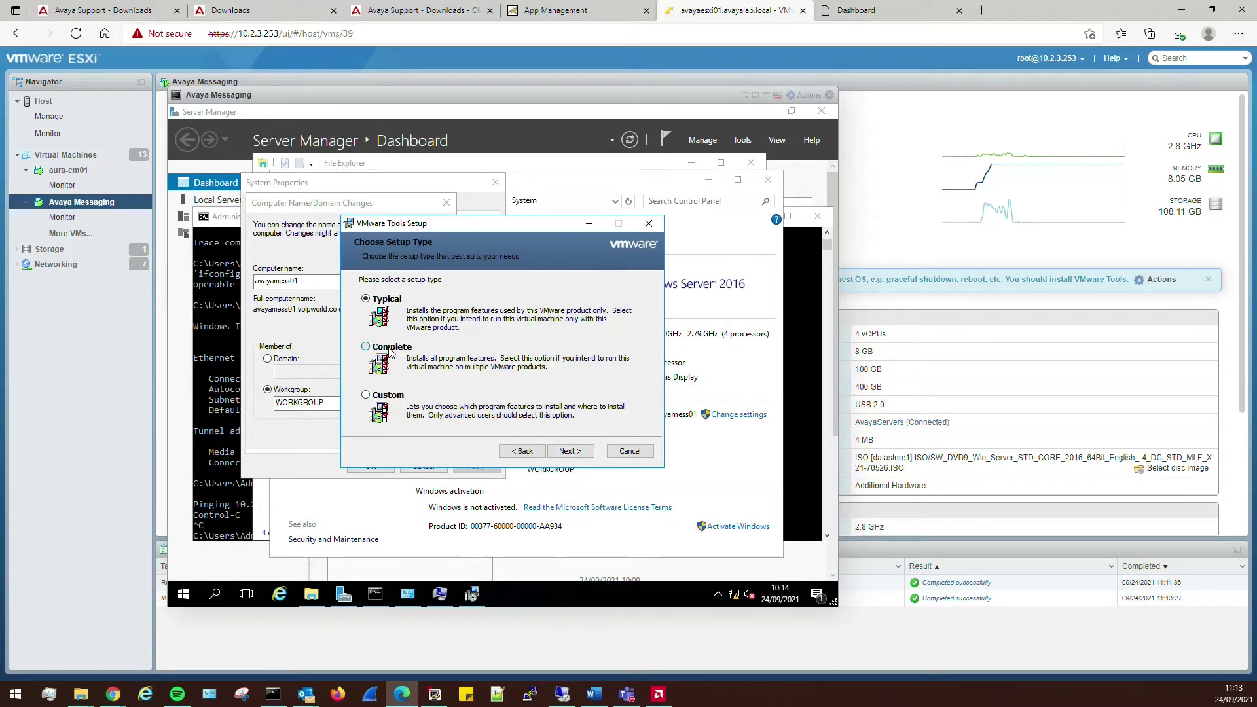
pyautogui.click(592, 459)
pyautogui.click(592, 458)
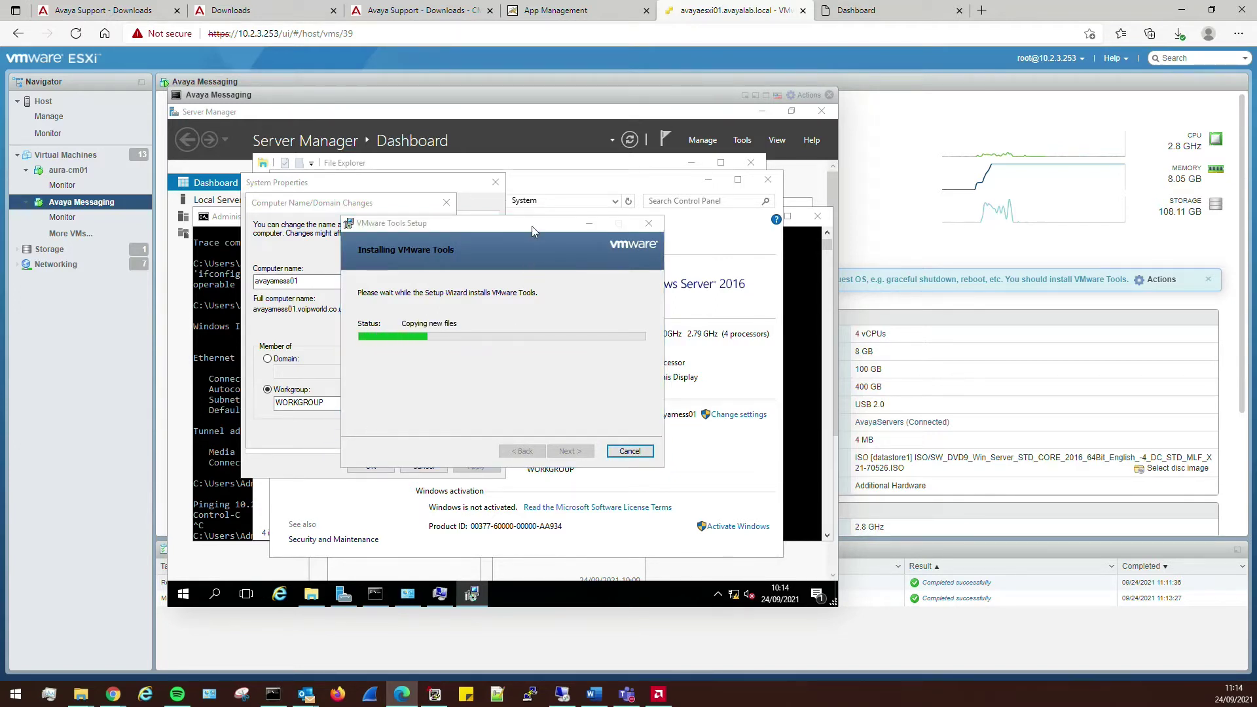
pyautogui.moveTo(532, 226); pyautogui.dragTo(685, 212)
# - Acknowledge the avayamess01 rename notice, close System Properties and choose Restart Later
pyautogui.click(443, 378)
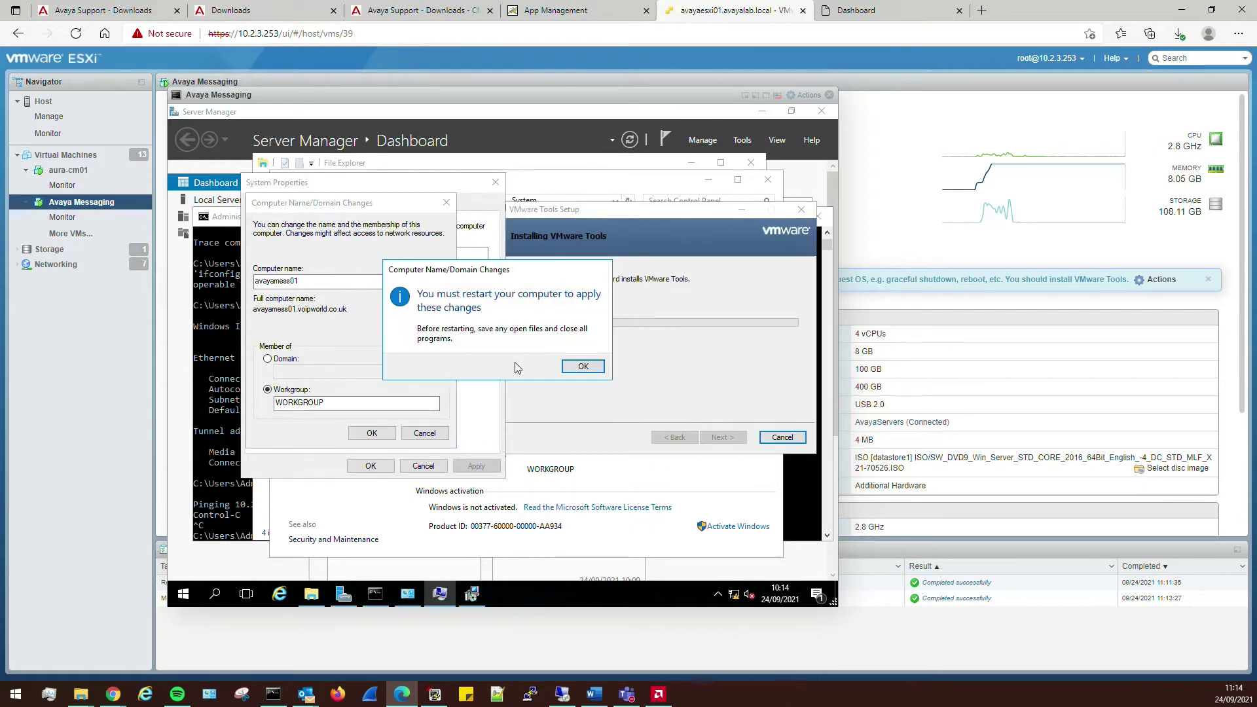
pyautogui.click(580, 368)
pyautogui.click(370, 466)
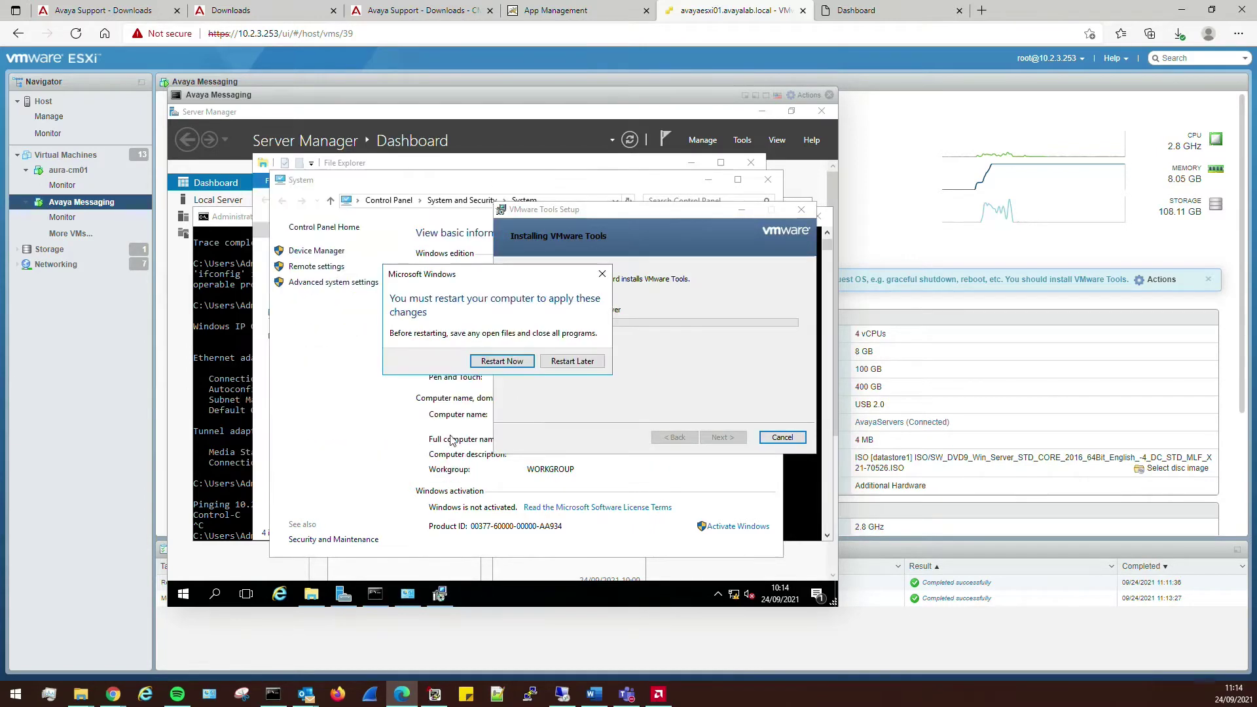
pyautogui.click(572, 362)
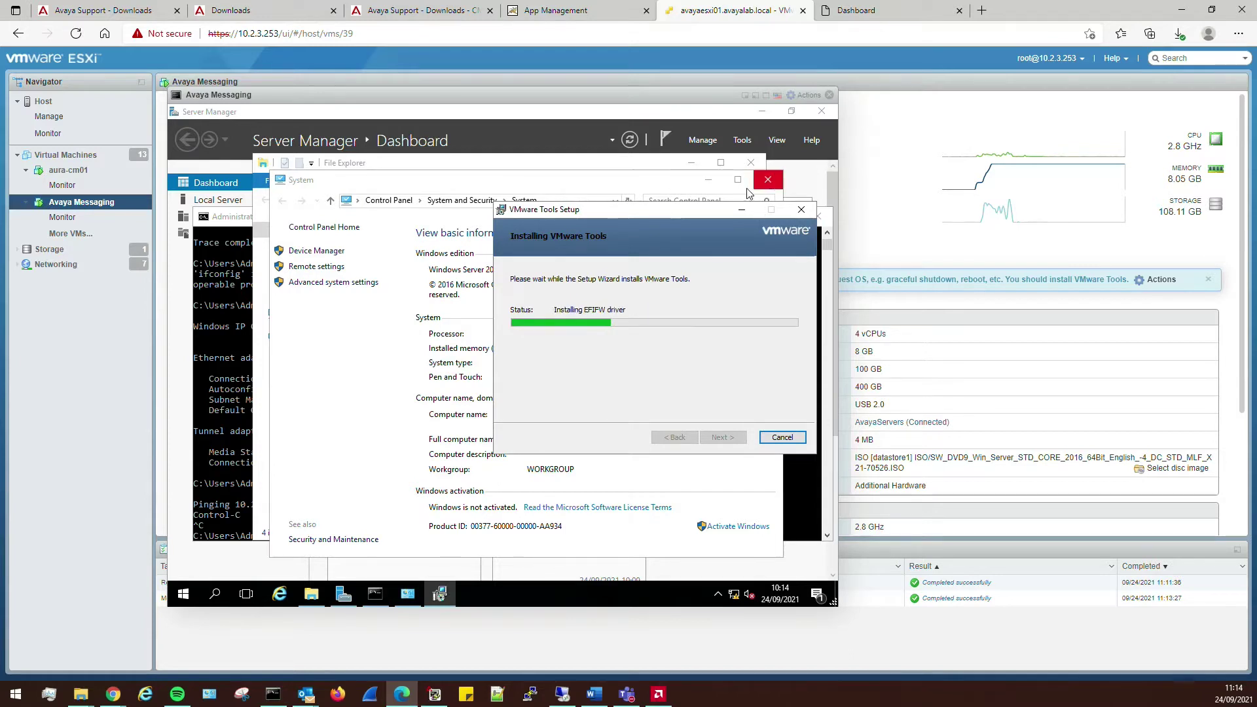
# - Allow Remote Desktop connections without Network Level Authentication and apply the settings
pyautogui.click(308, 267)
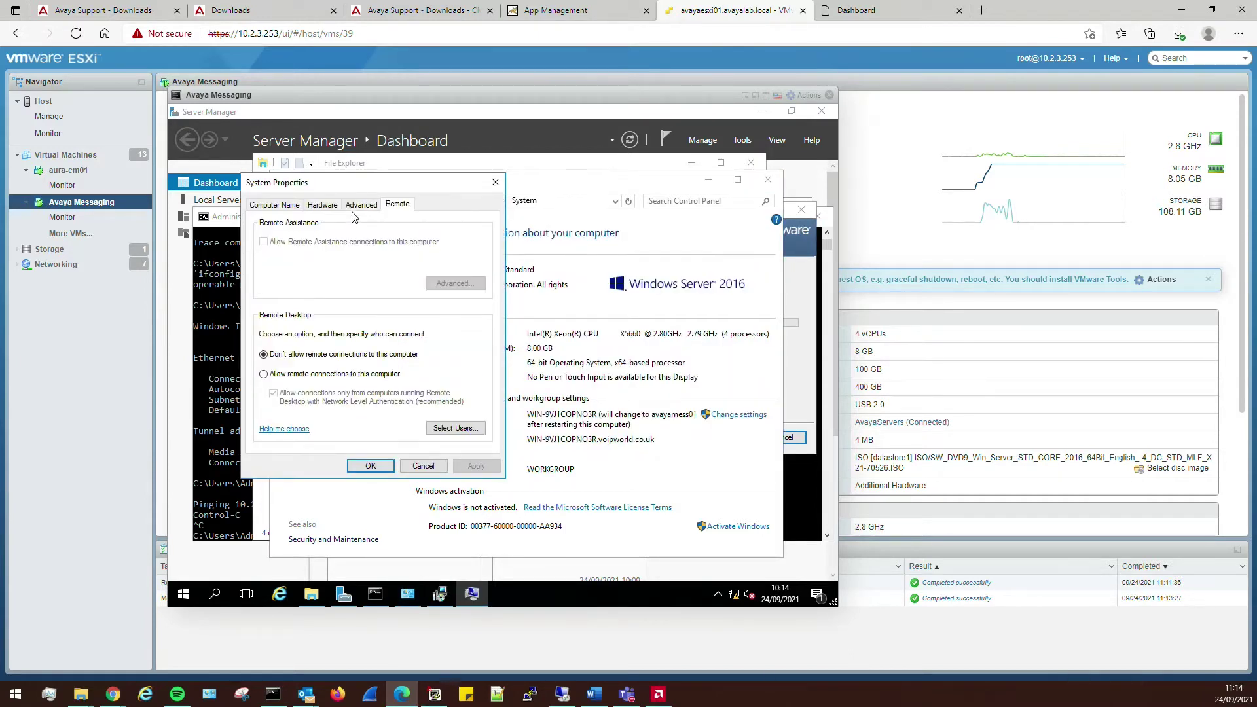
pyautogui.click(294, 374)
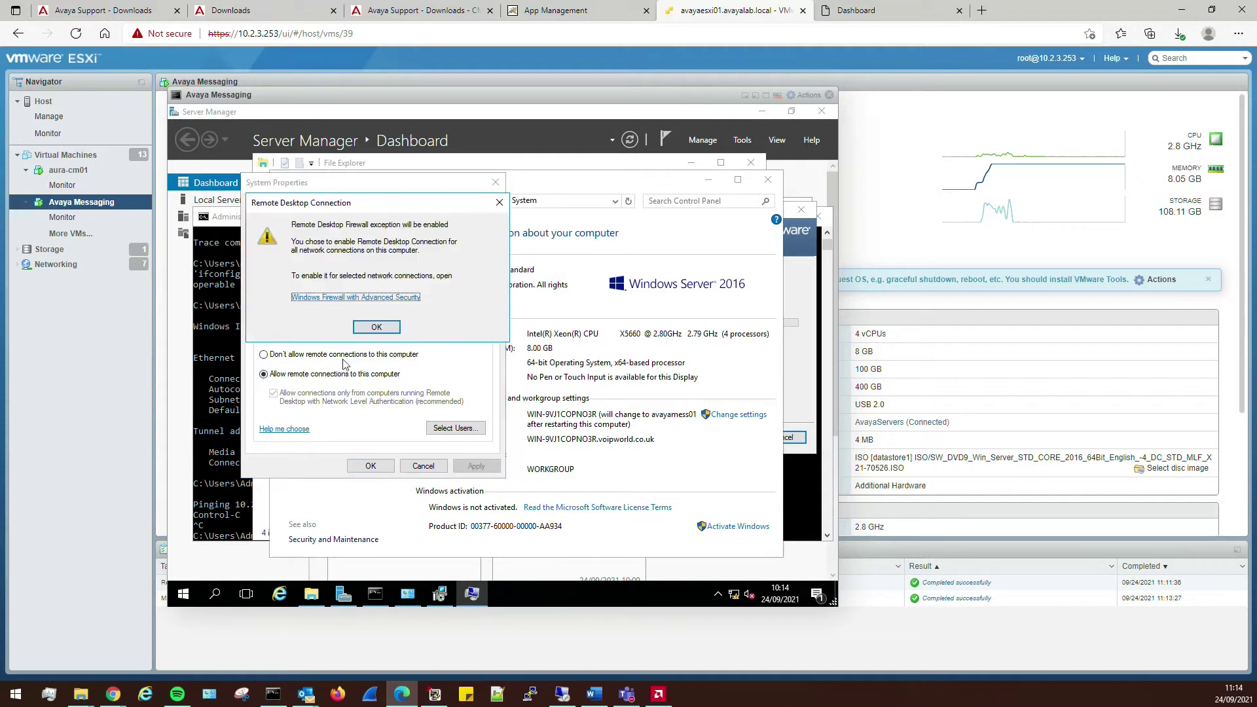
pyautogui.click(375, 331)
pyautogui.click(321, 399)
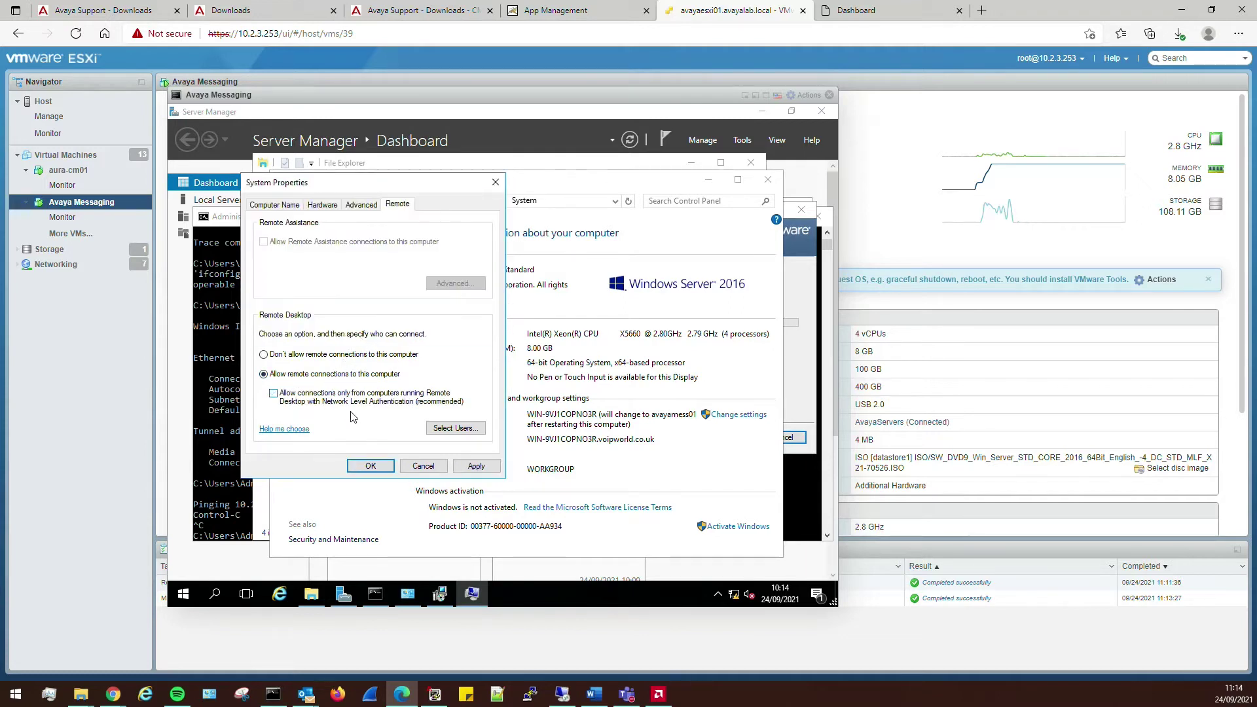
pyautogui.click(477, 467)
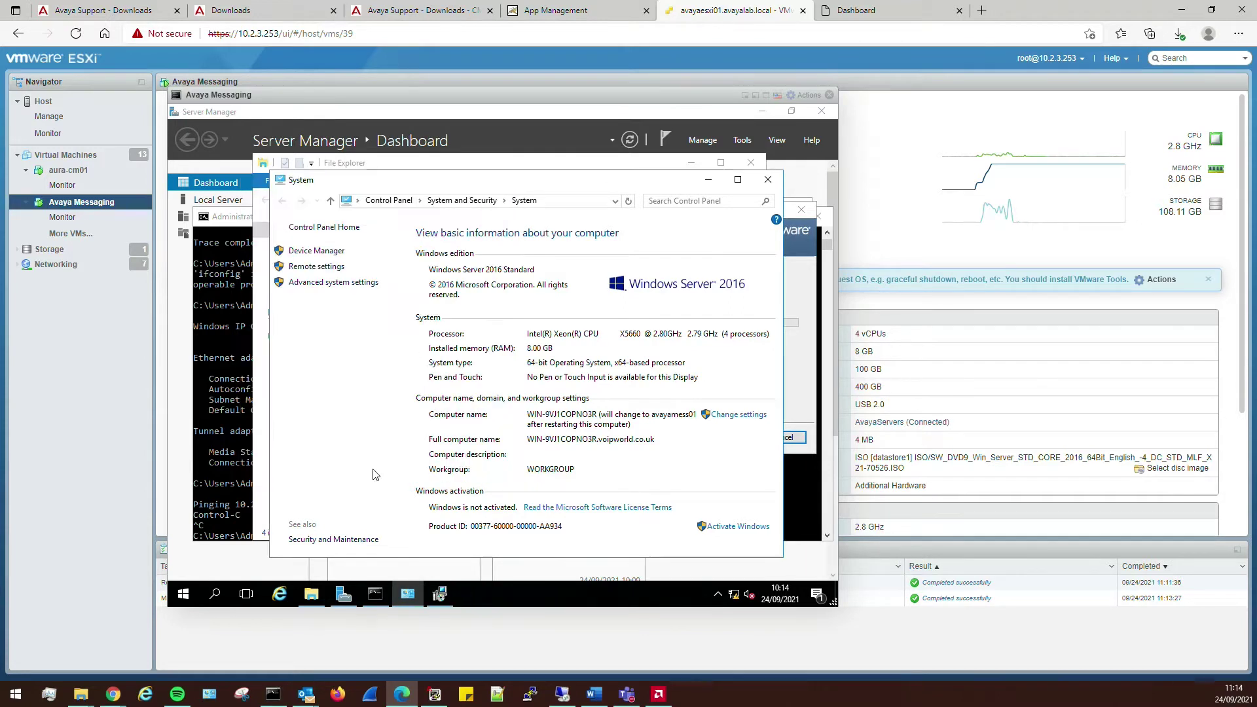
pyautogui.click(371, 466)
# - Create a new folder named Avaya on Local Disk (C:)
pyautogui.click(769, 180)
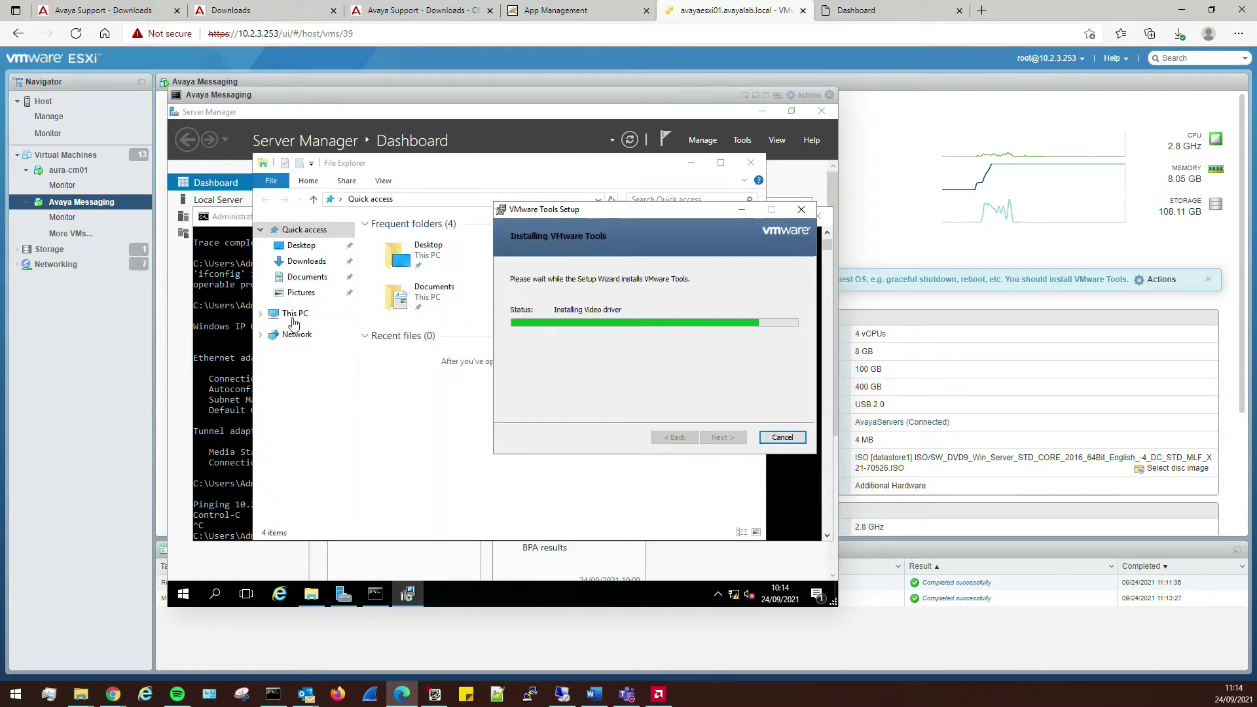
pyautogui.click(292, 315)
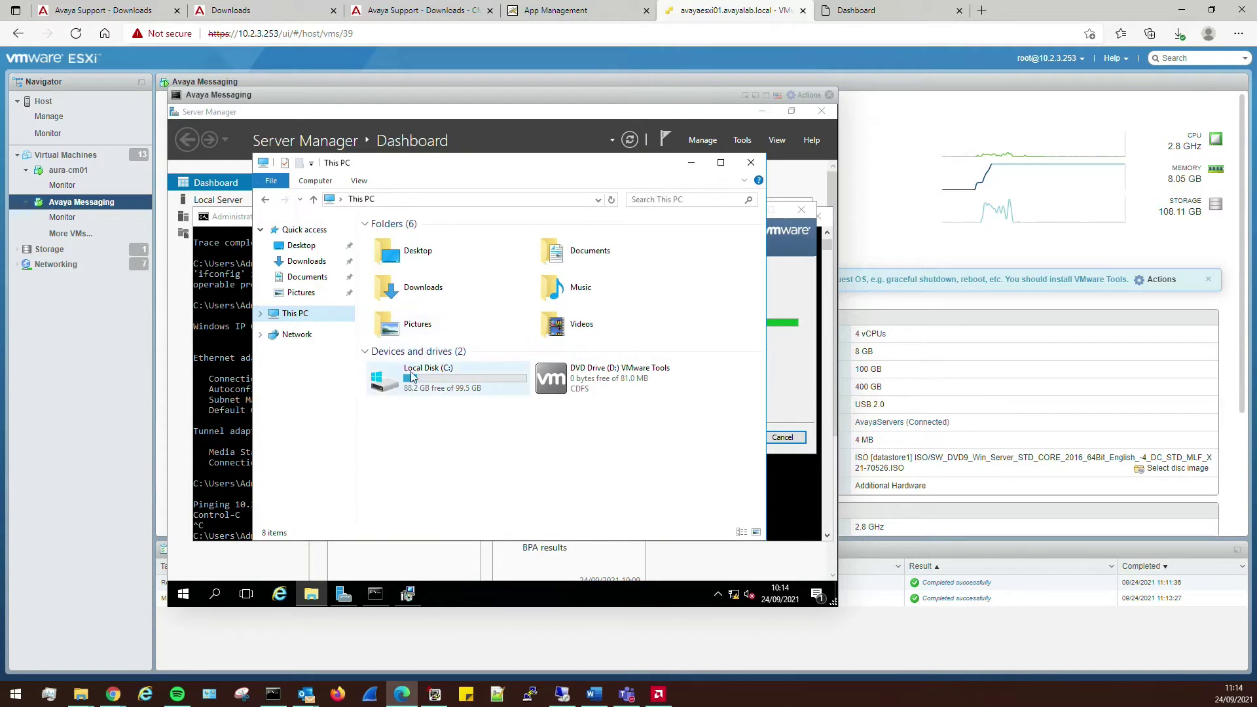
pyautogui.click(414, 378)
pyautogui.doubleClick(415, 378)
pyautogui.rightClick(401, 401)
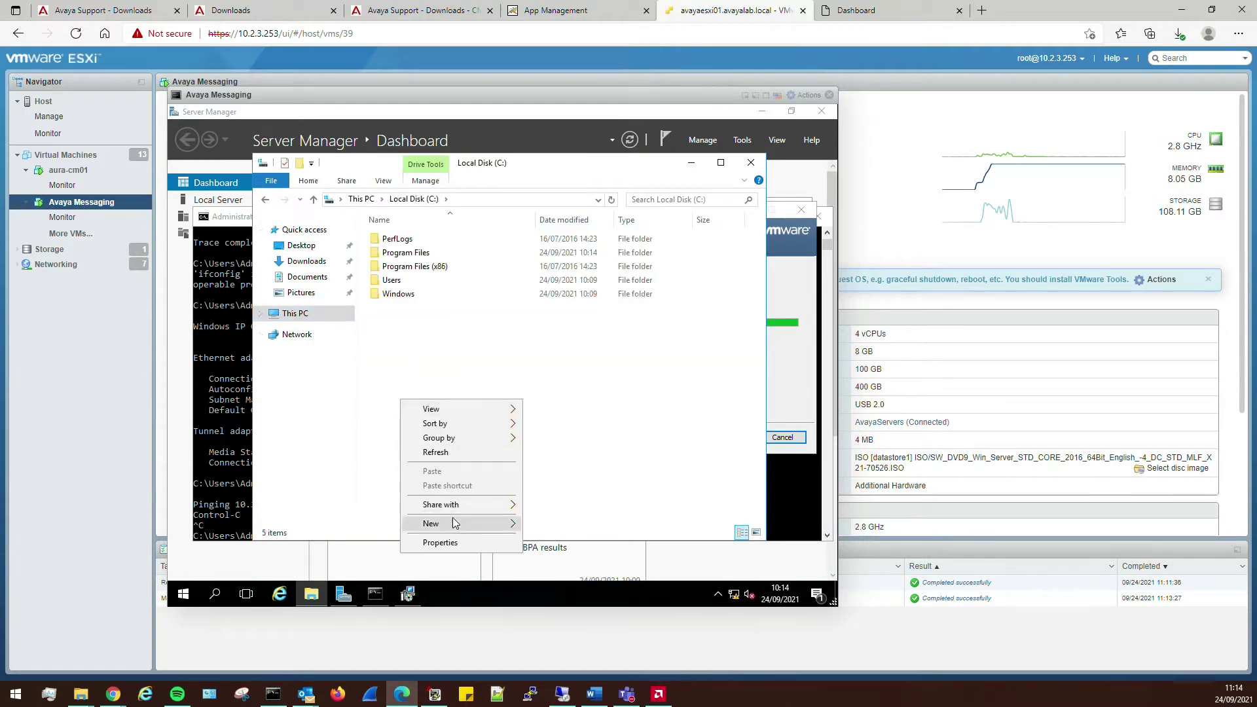
pyautogui.moveTo(454, 522)
pyautogui.click(558, 432)
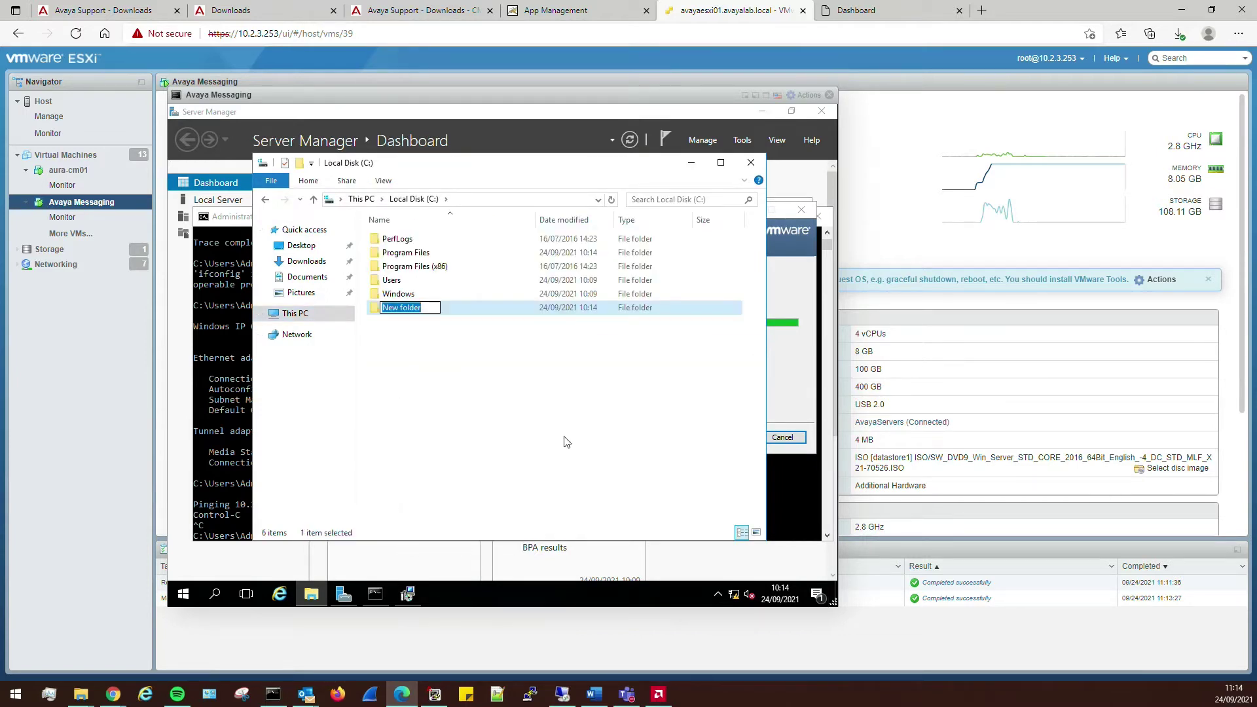
pyautogui.write('Avaya')
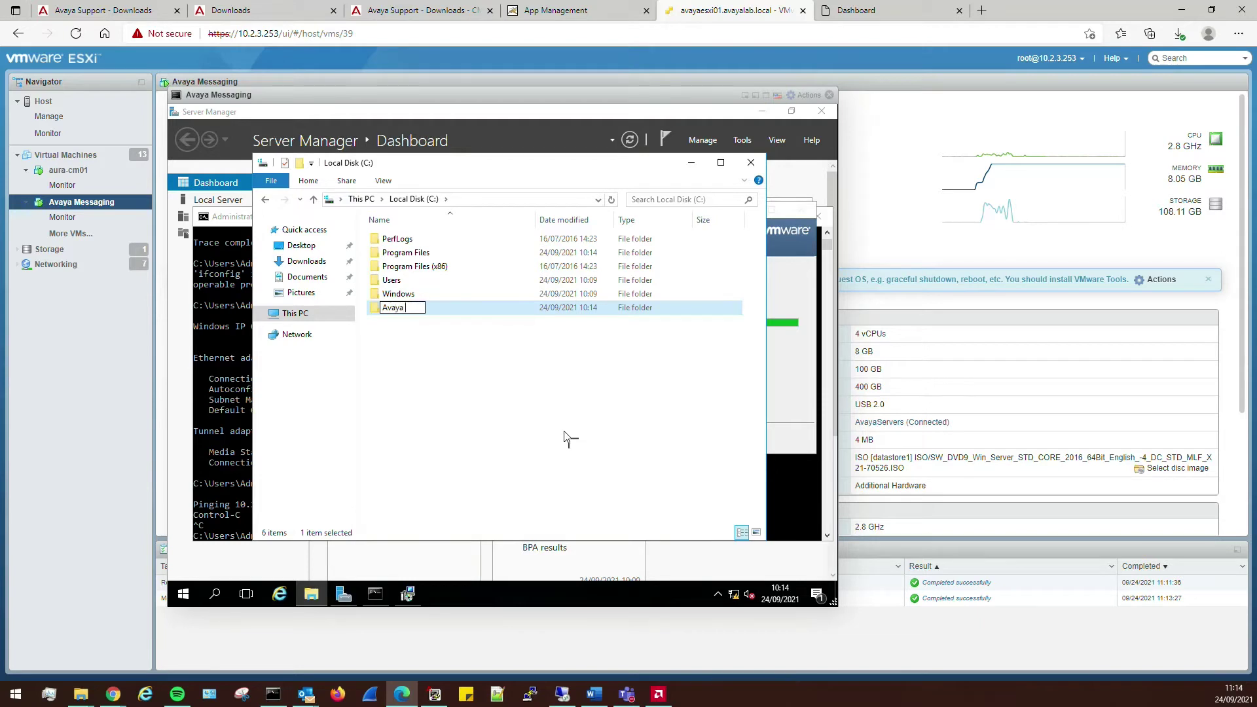
pyautogui.press('Return')
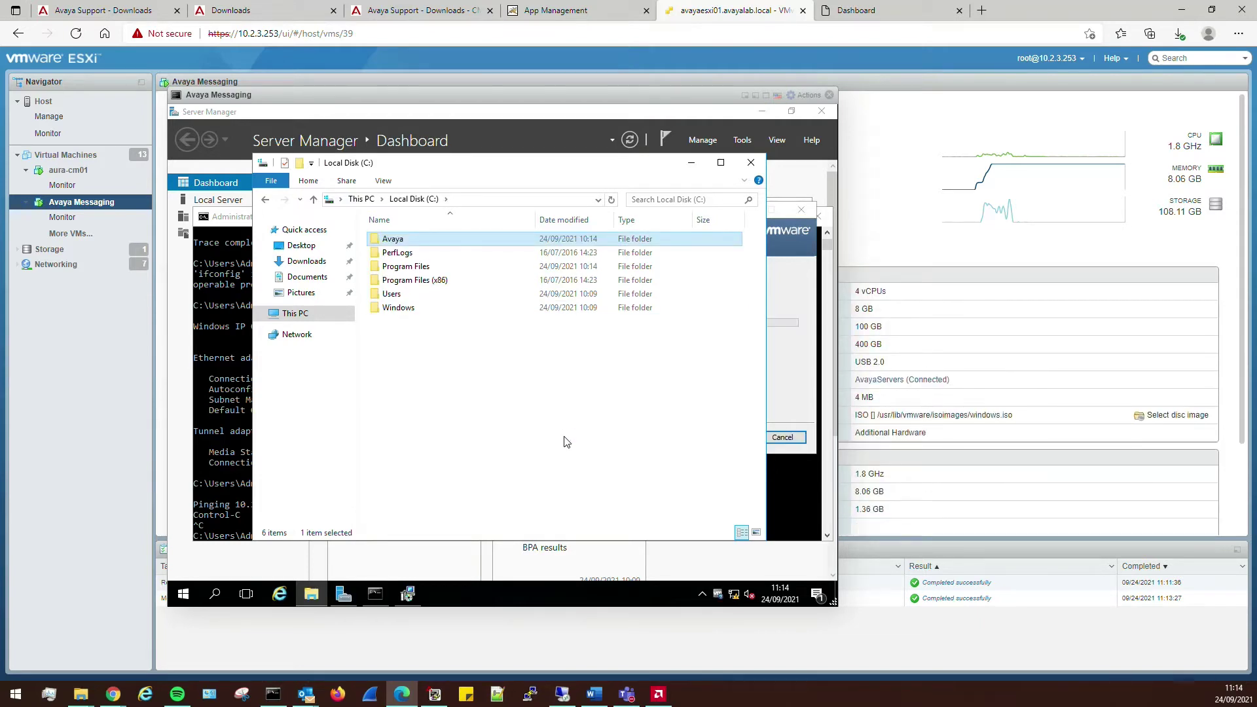
# - Share the Avaya folder with Everyone at Read/Write permission
pyautogui.rightClick(389, 244)
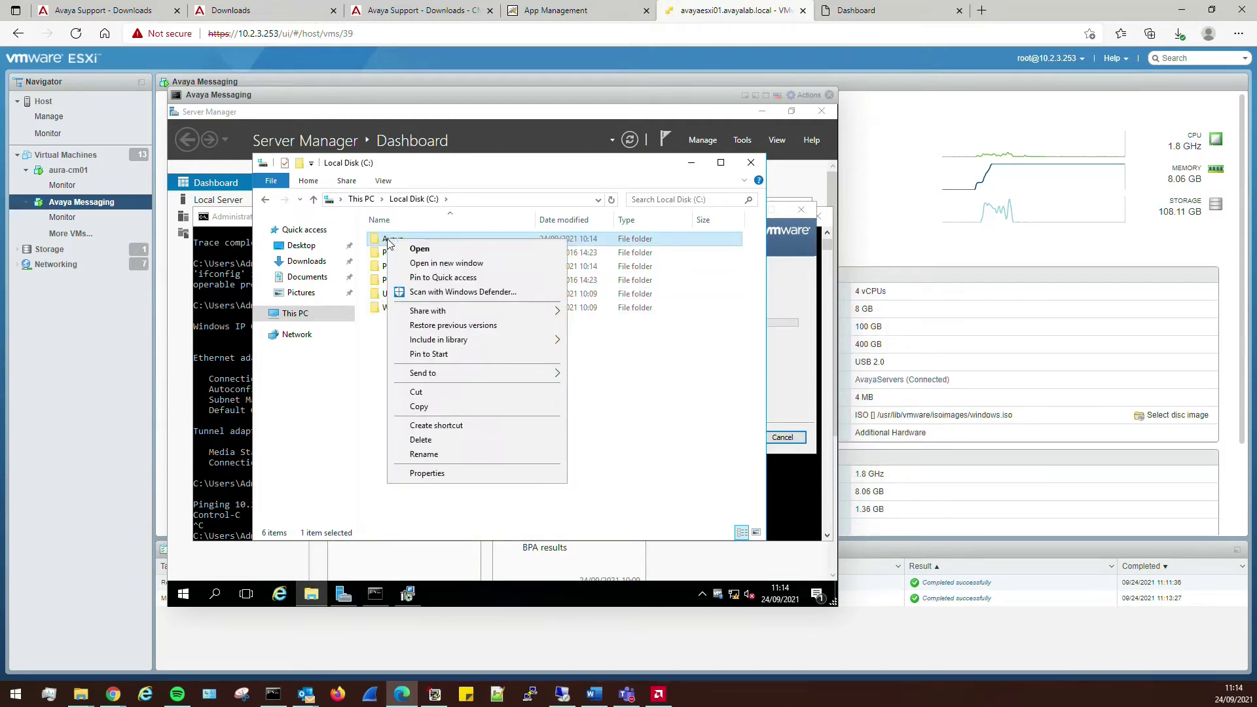
pyautogui.moveTo(423, 311)
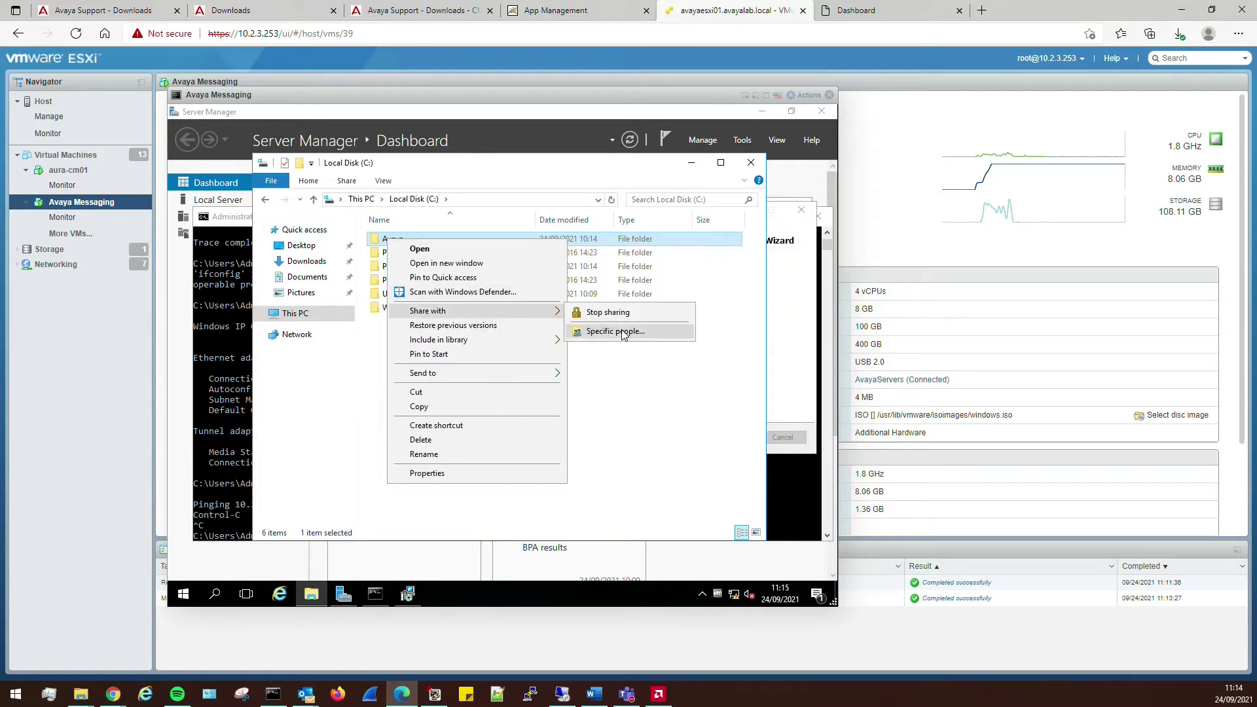
pyautogui.click(624, 335)
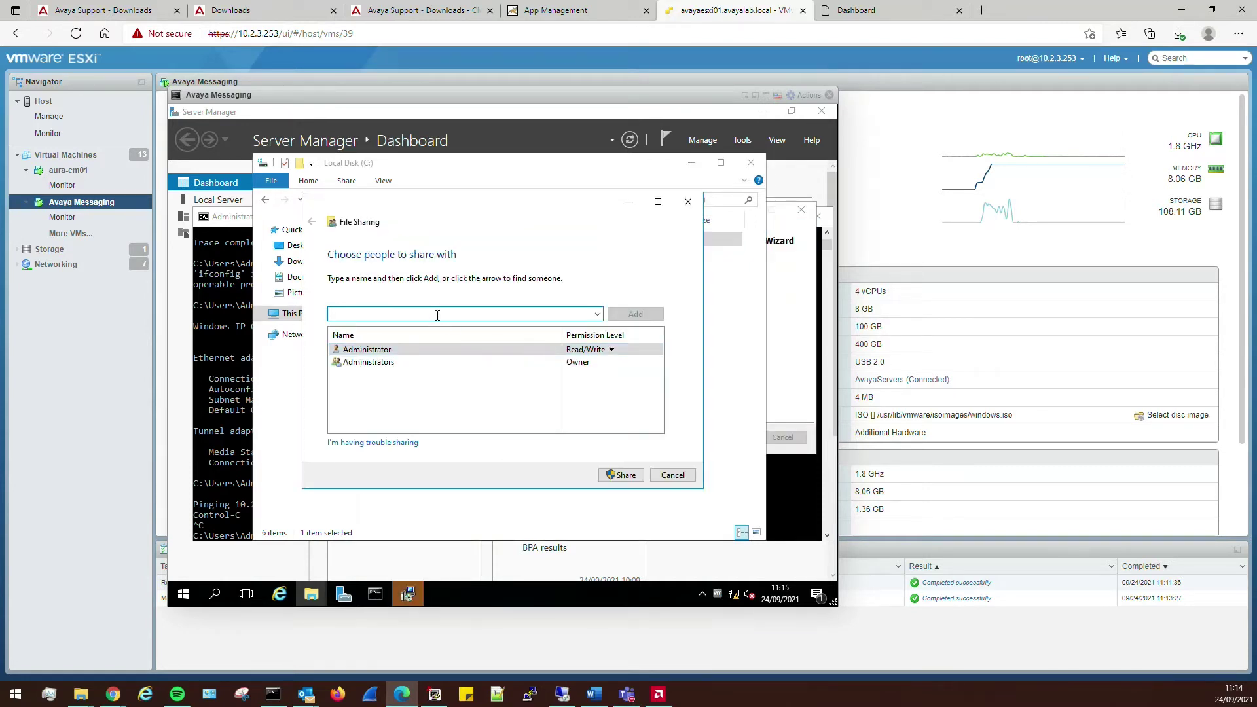
pyautogui.write('veryone')
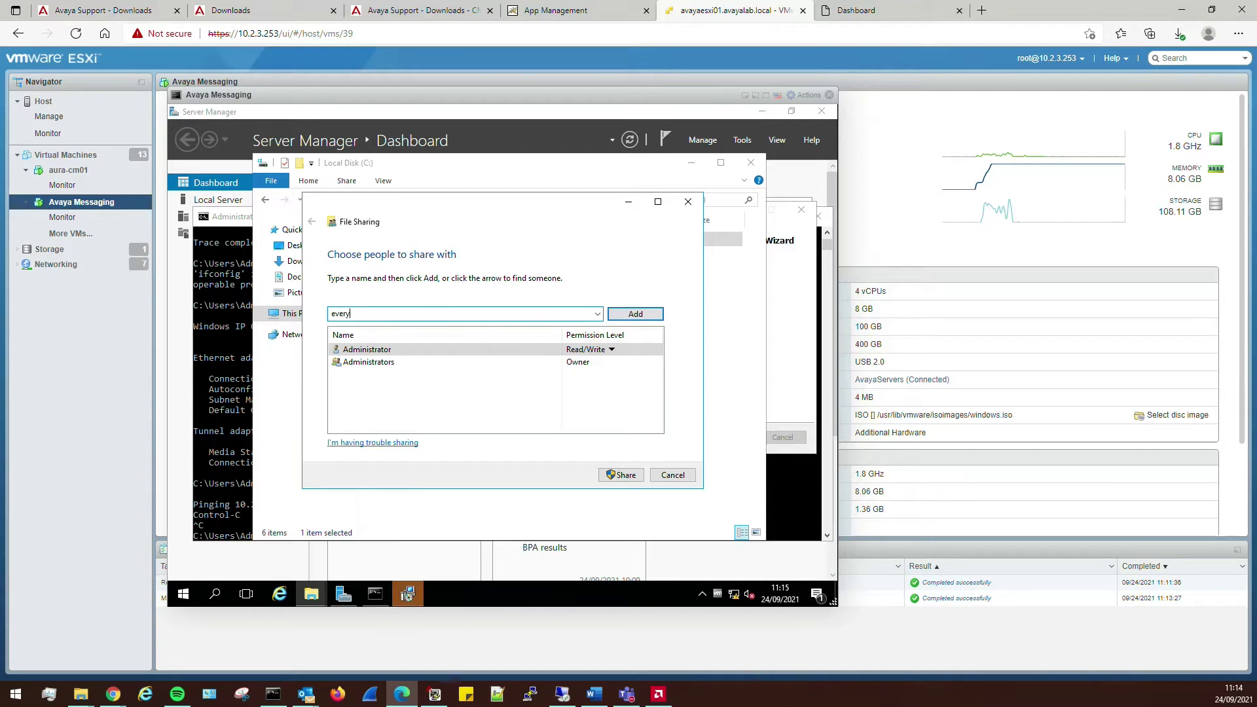
pyautogui.click(621, 317)
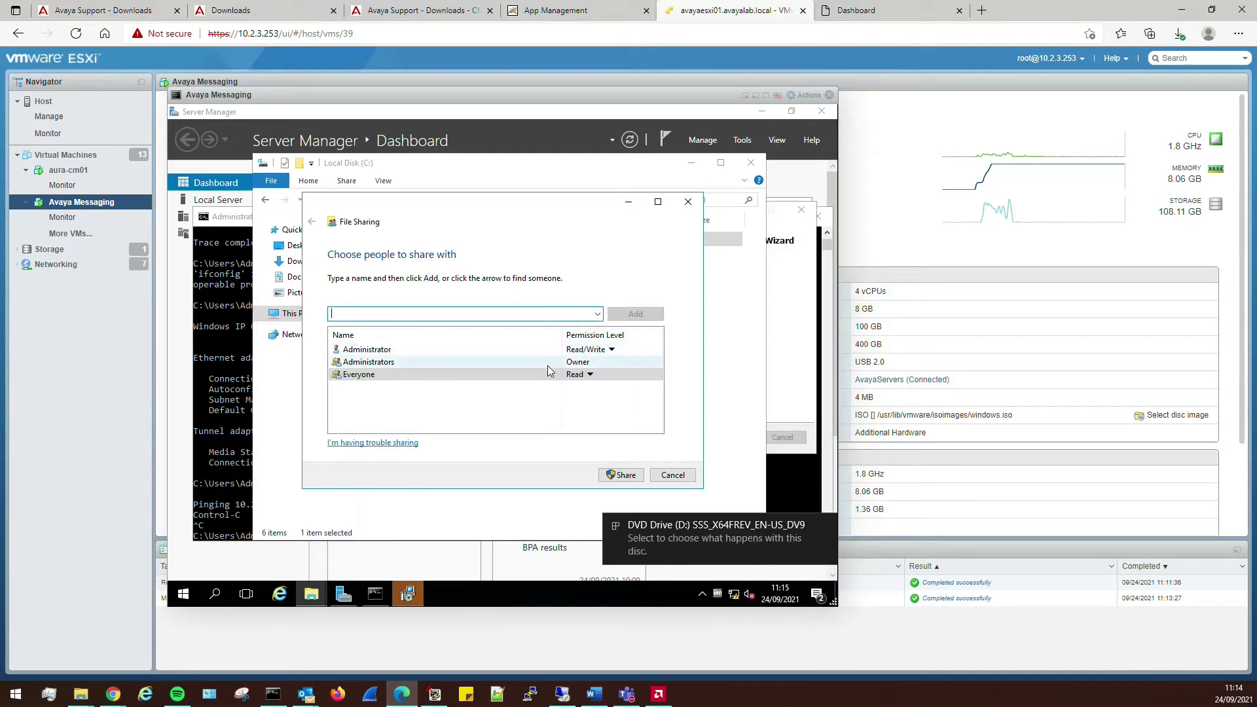
pyautogui.click(588, 375)
pyautogui.click(628, 392)
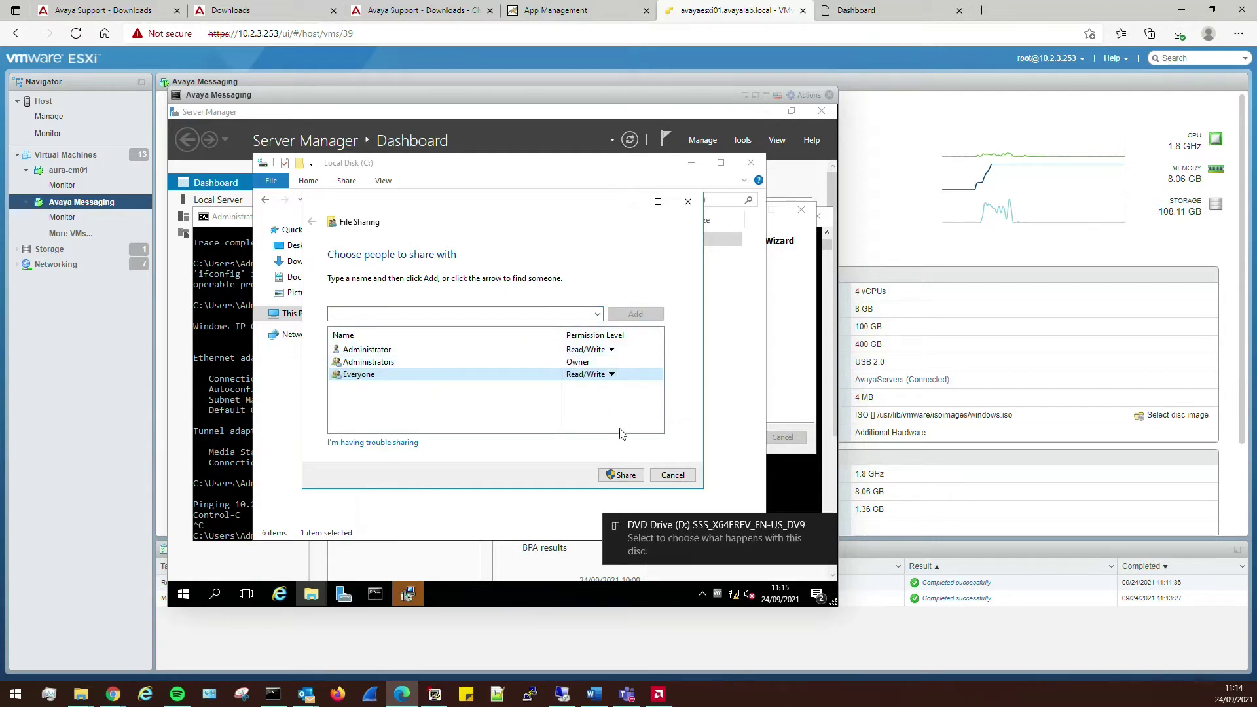
pyautogui.click(621, 475)
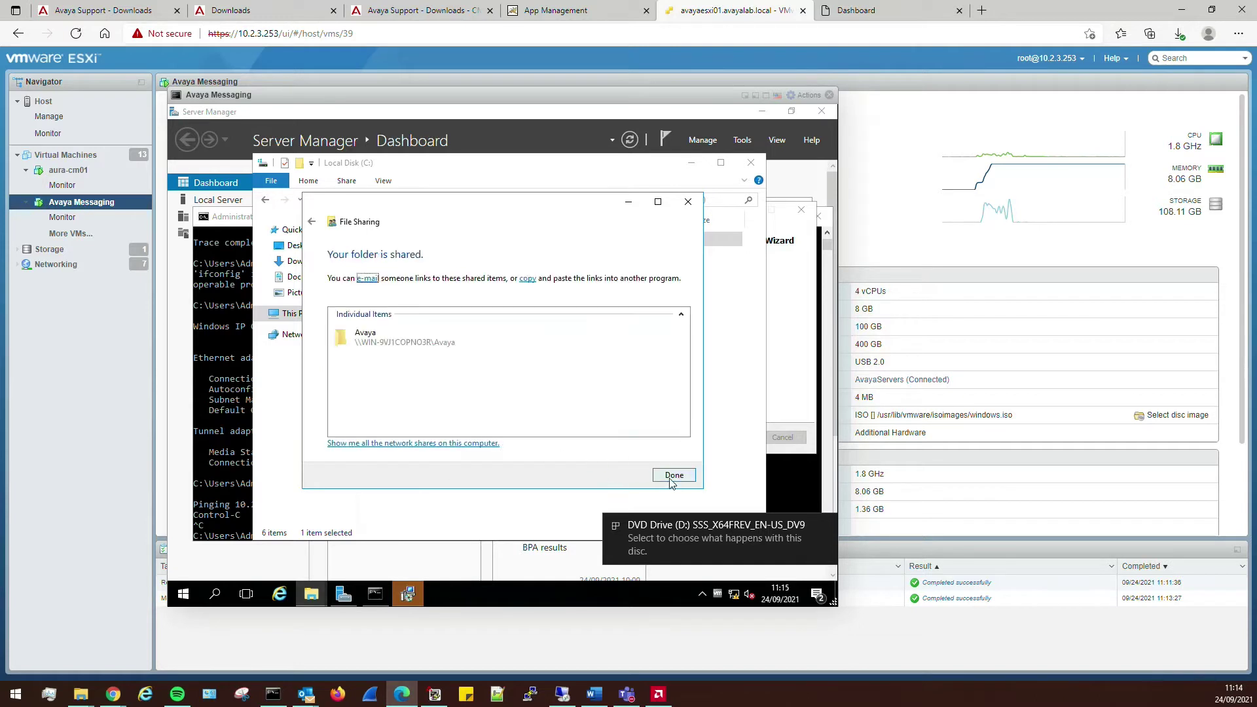
pyautogui.click(675, 475)
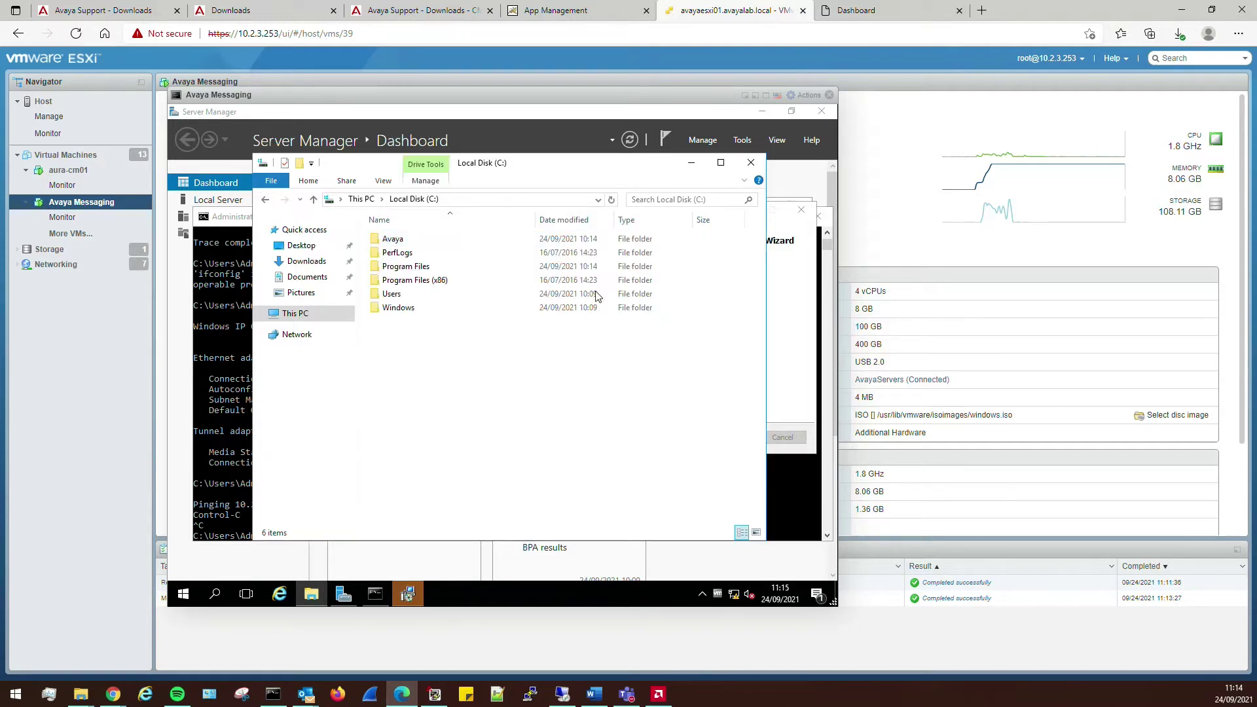
# - Finish VMware Tools setup without restarting, and clear away Explorer, Command Prompt and Server Manager
pyautogui.click(691, 163)
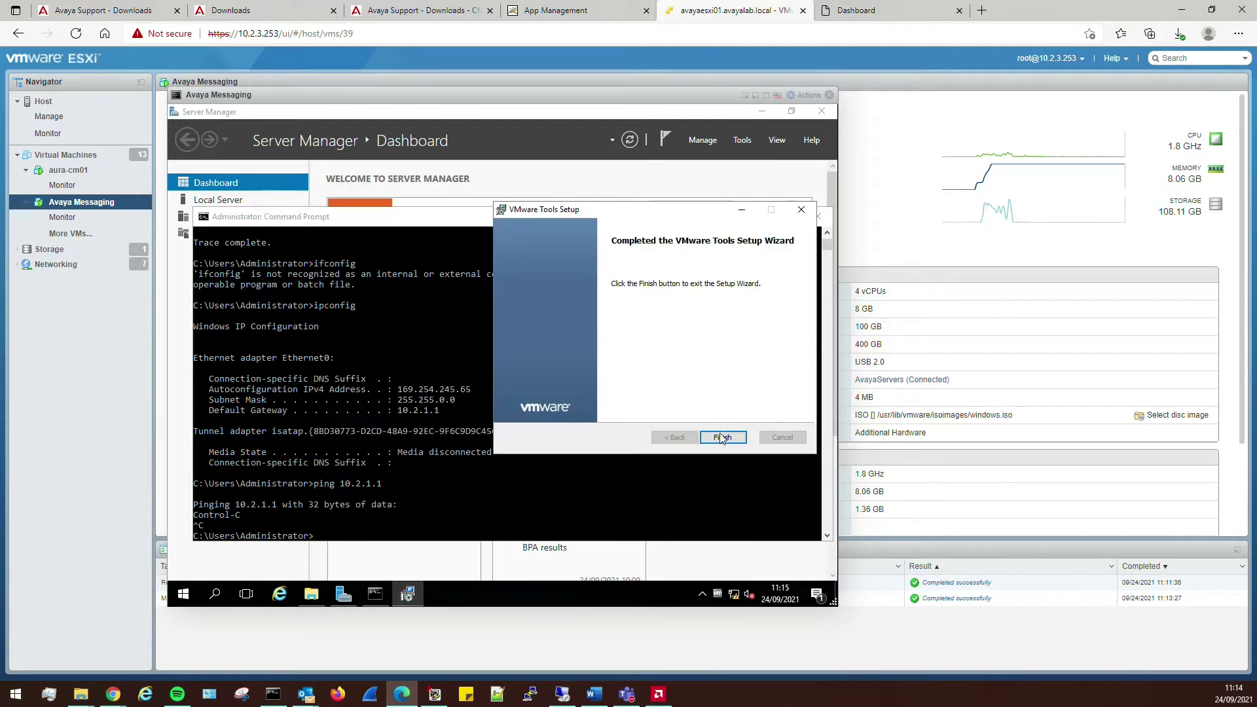
pyautogui.click(721, 437)
pyautogui.click(549, 381)
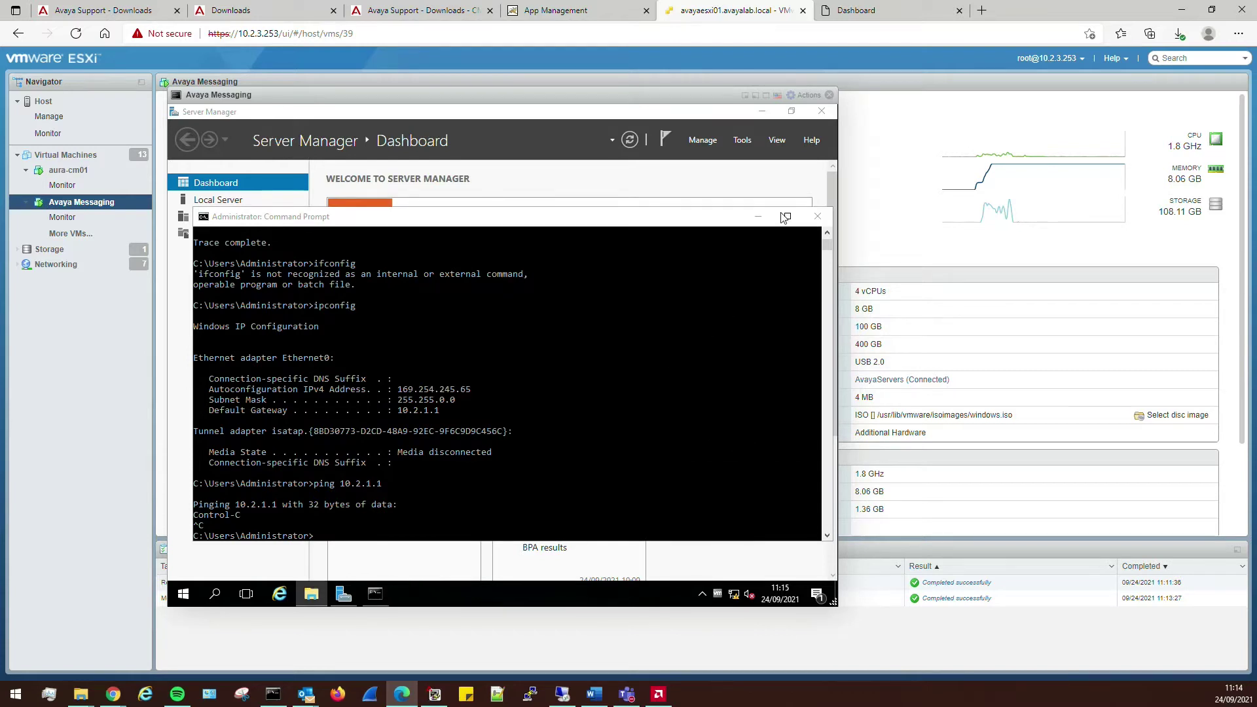
pyautogui.click(817, 216)
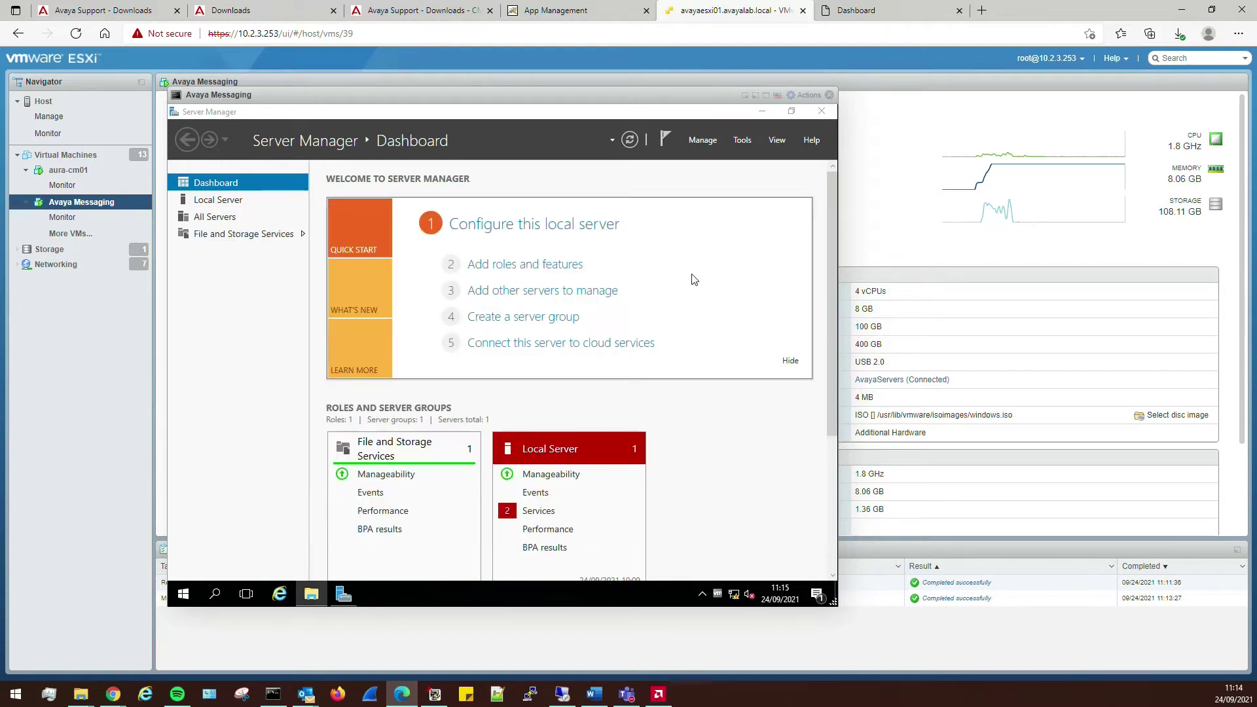
pyautogui.click(824, 112)
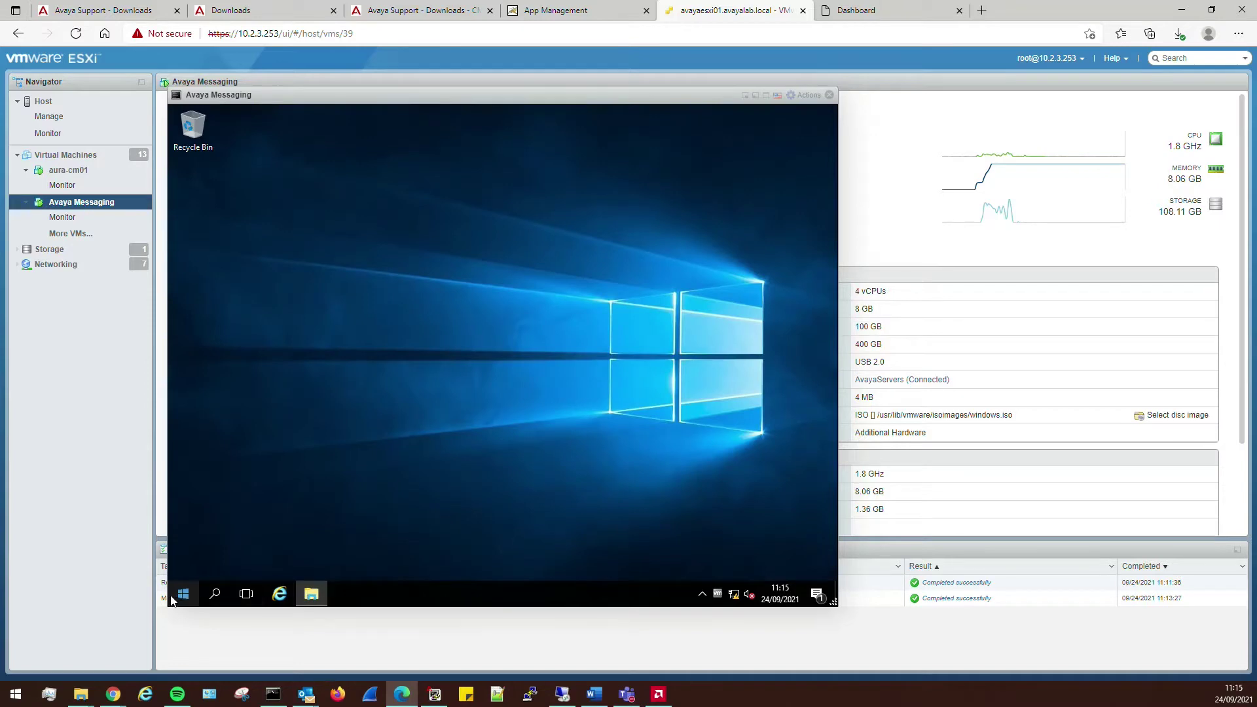
# - Launch Computer Management by searching 'computer' and show Disk Management
pyautogui.click(177, 597)
pyautogui.write('computer')
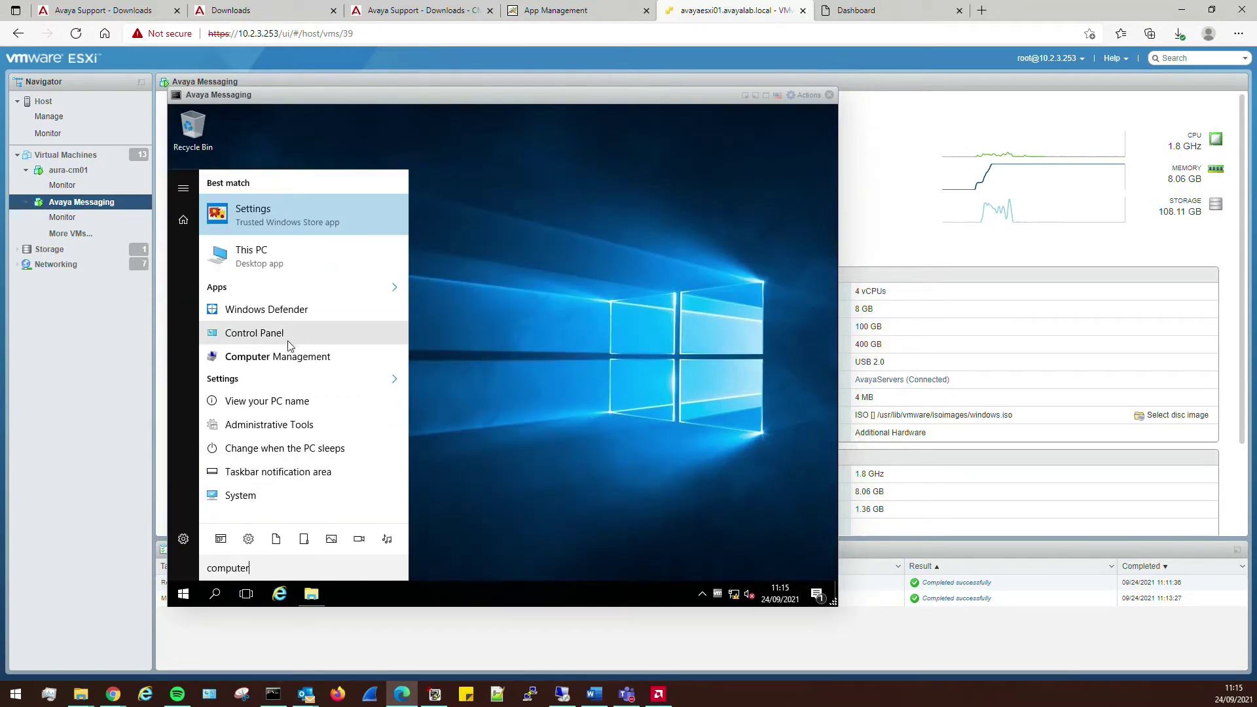
pyautogui.click(280, 357)
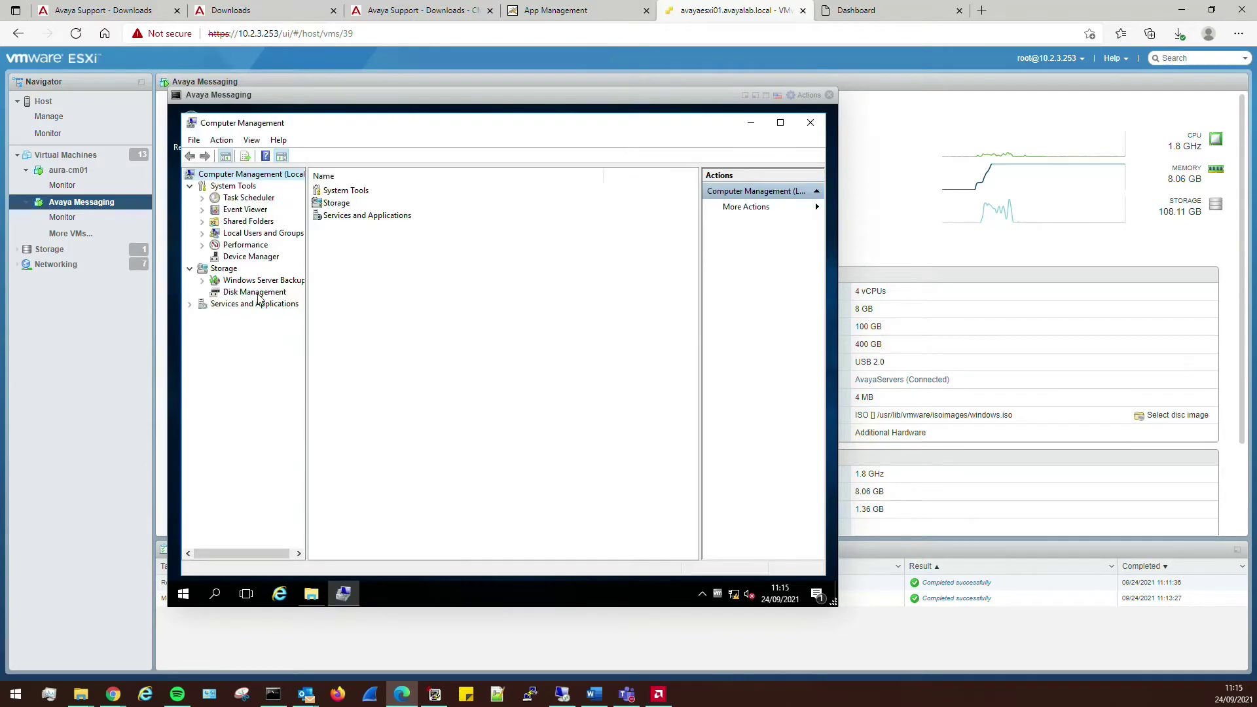
pyautogui.click(255, 293)
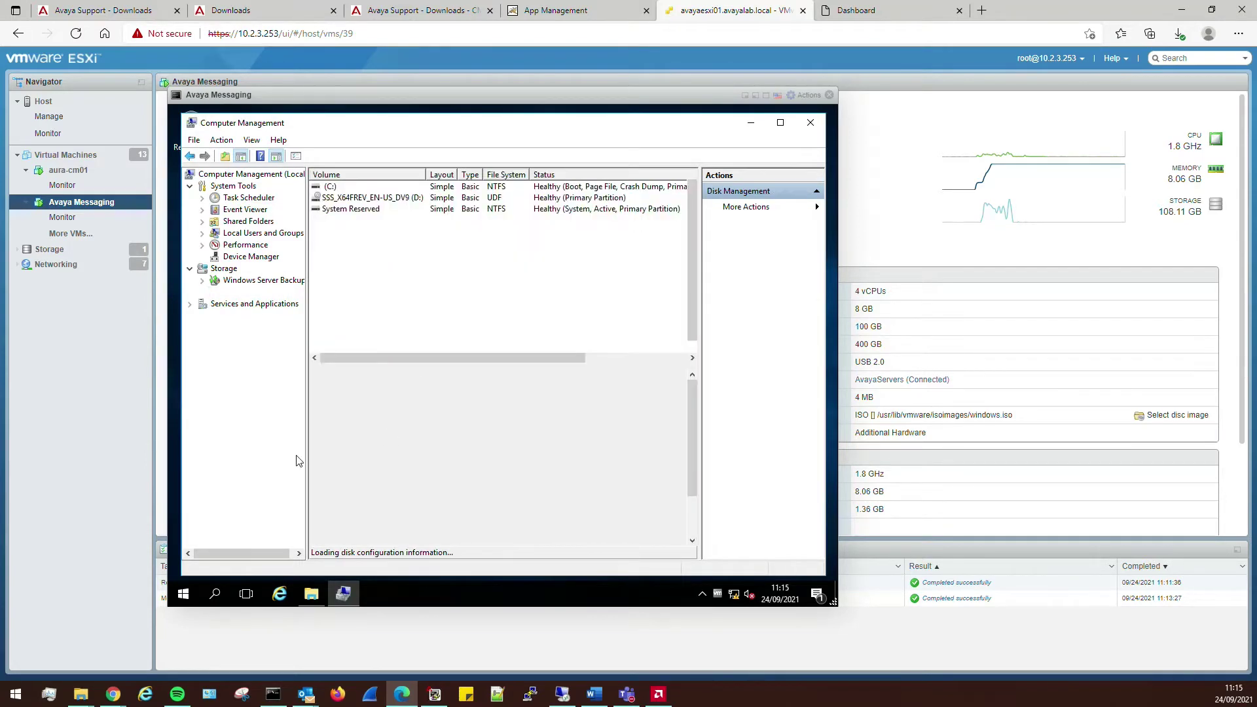
# - Bring Disk 1 online and initialize it
pyautogui.rightClick(349, 457)
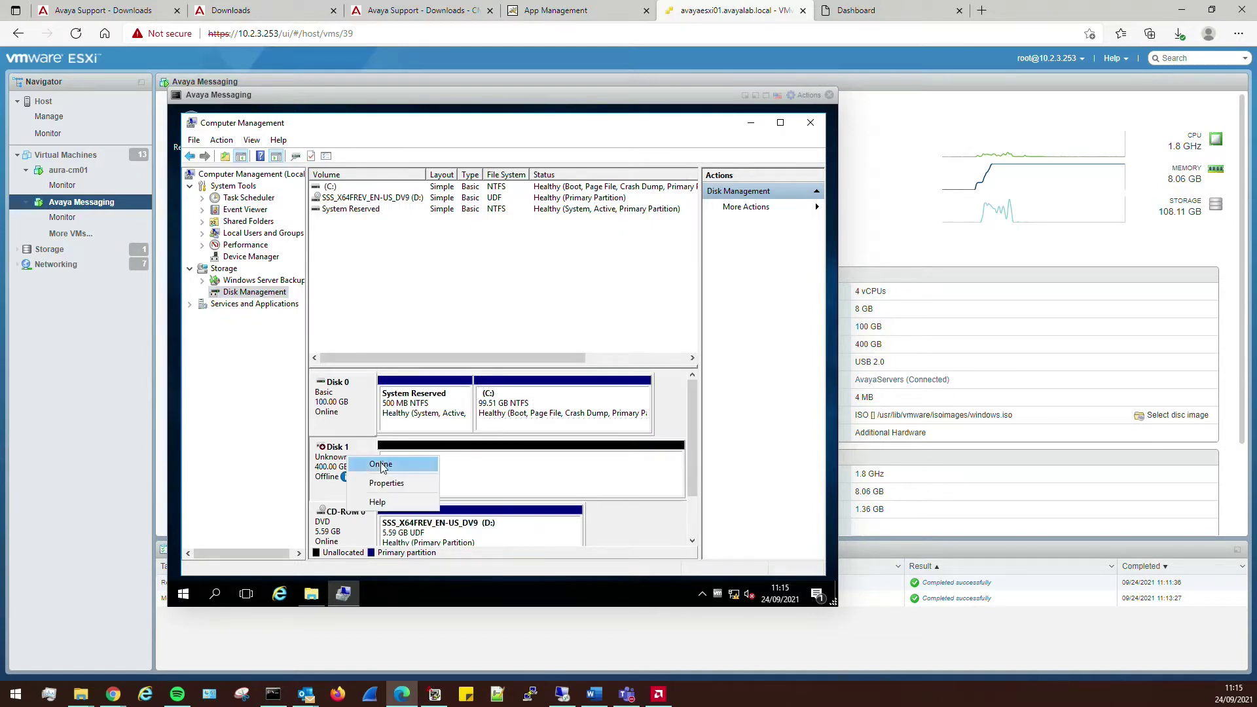
pyautogui.click(383, 466)
pyautogui.rightClick(349, 463)
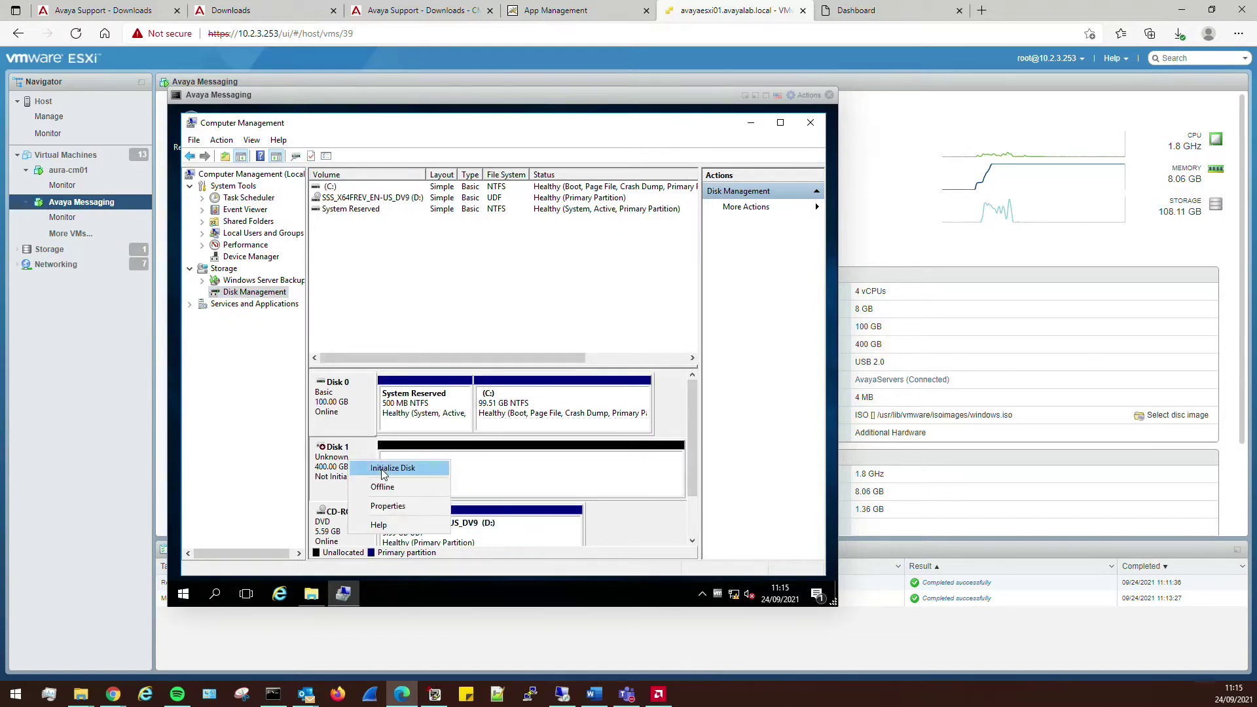
pyautogui.click(390, 469)
pyautogui.click(544, 432)
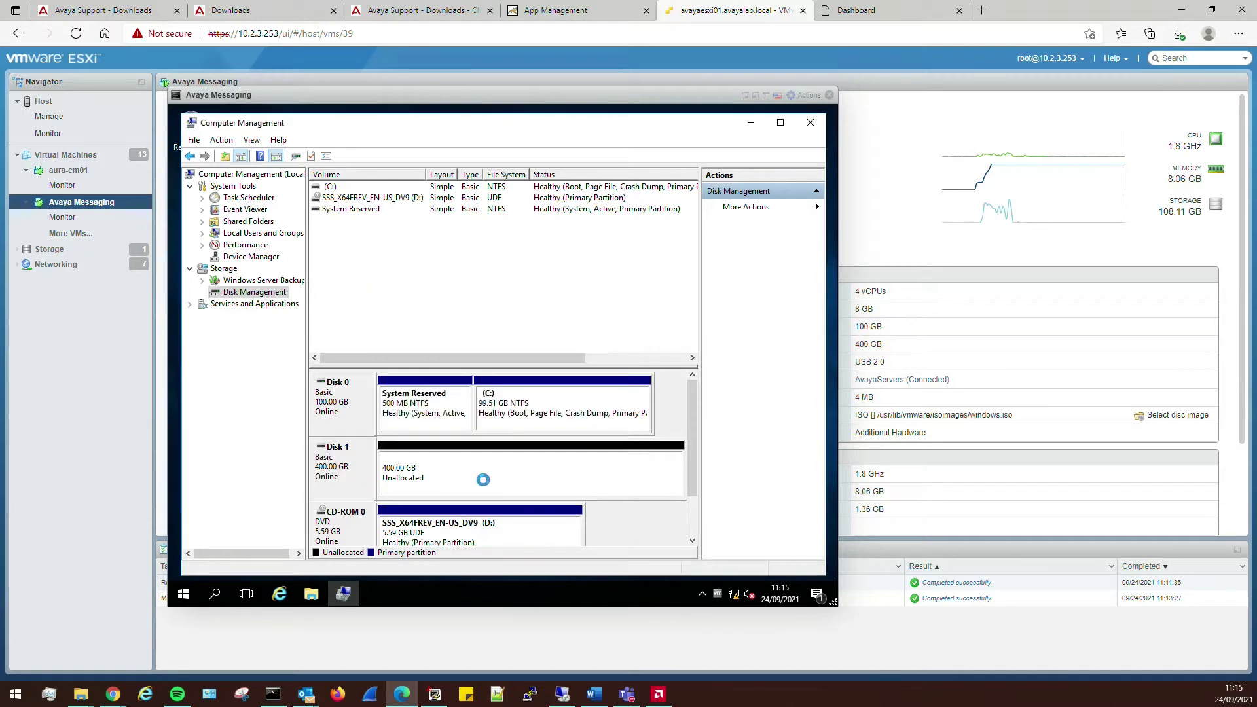
# - Create a full 409597 MB NTFS simple volume as drive X: labelled 'Avaya Messaging'
pyautogui.rightClick(454, 467)
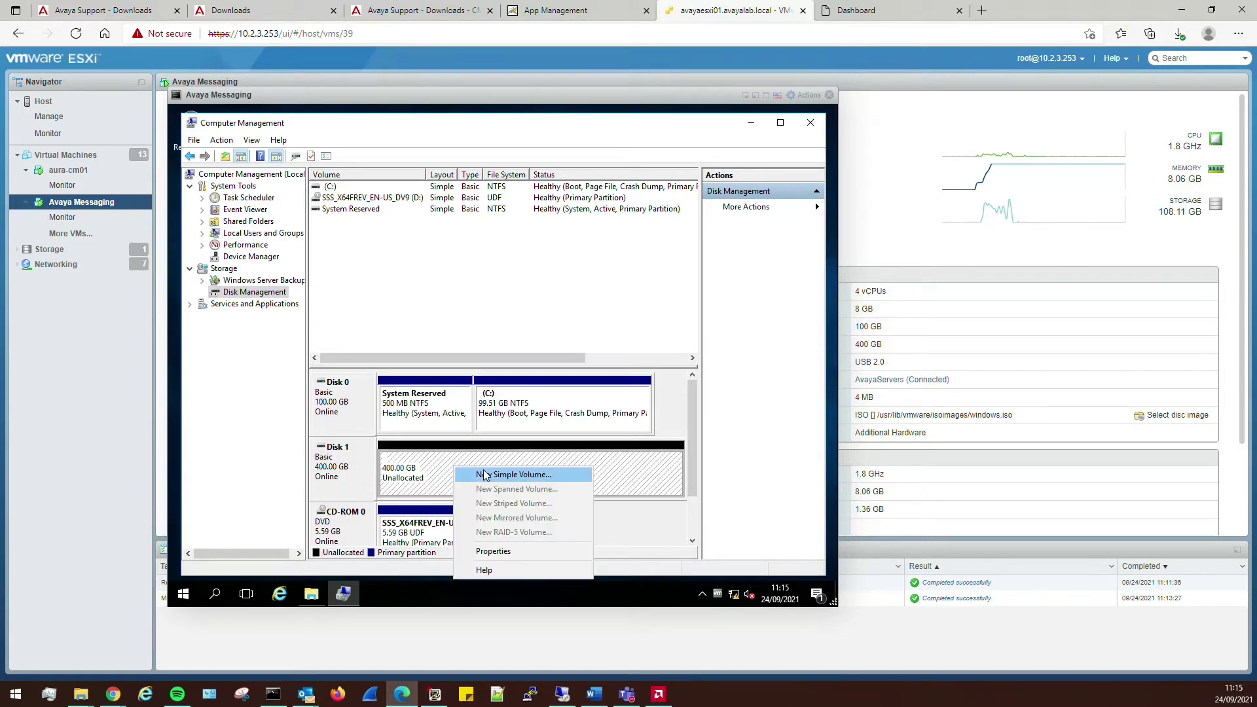
pyautogui.click(483, 472)
pyautogui.click(561, 422)
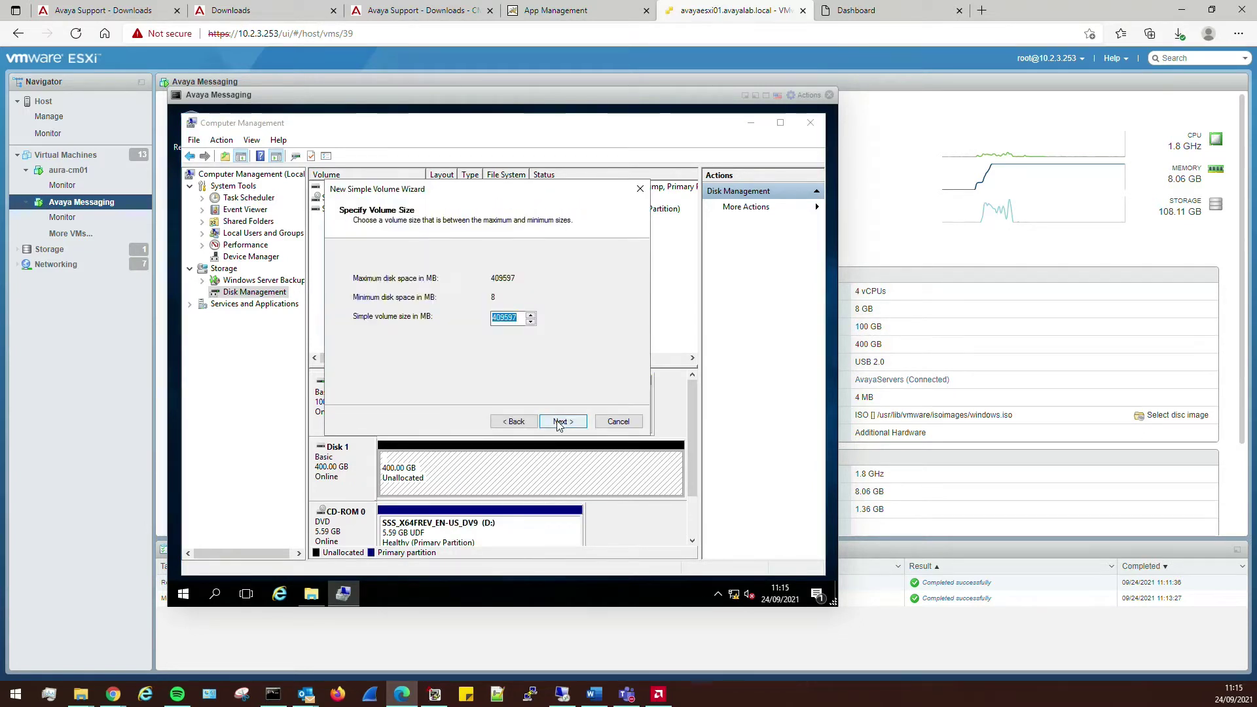
pyautogui.click(561, 421)
pyautogui.click(549, 280)
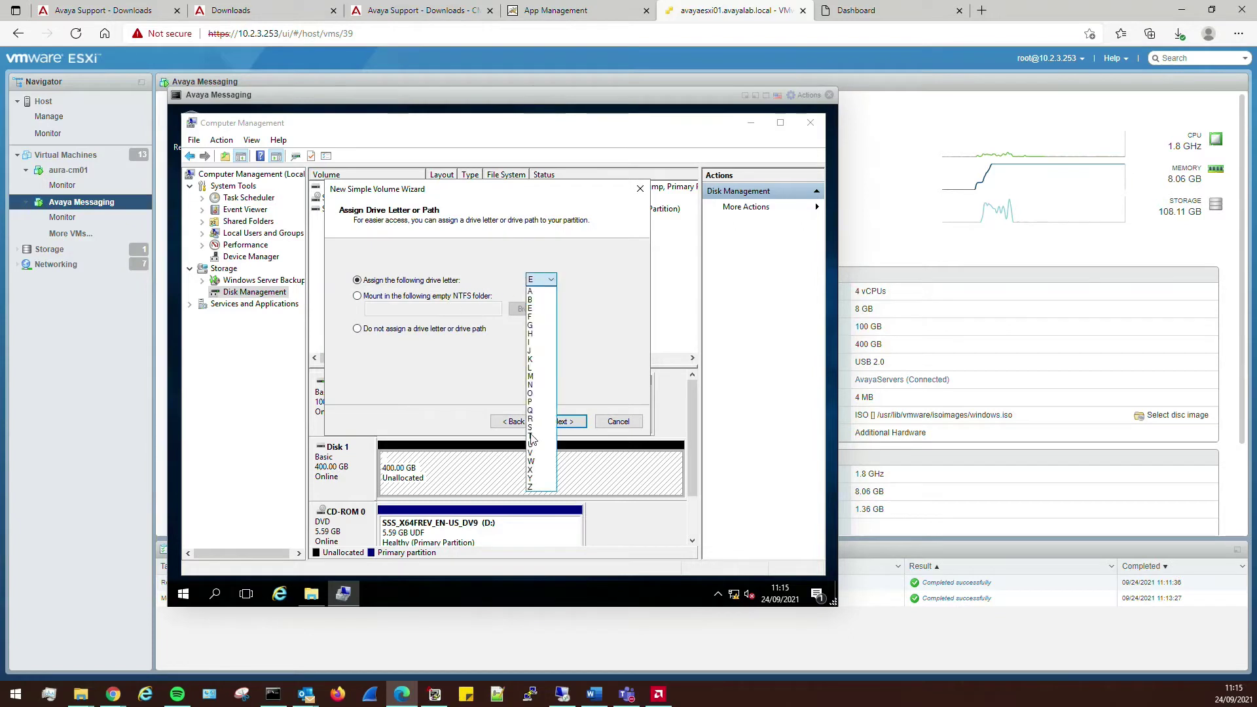
pyautogui.click(546, 472)
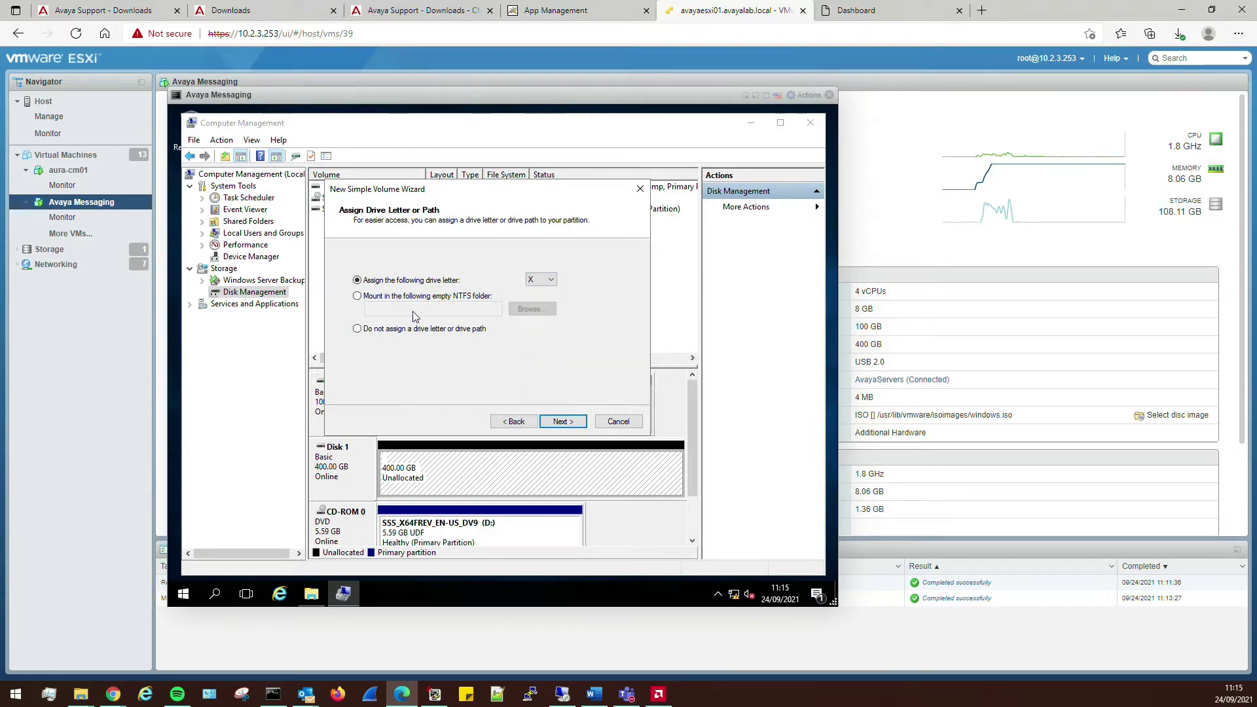
pyautogui.click(562, 422)
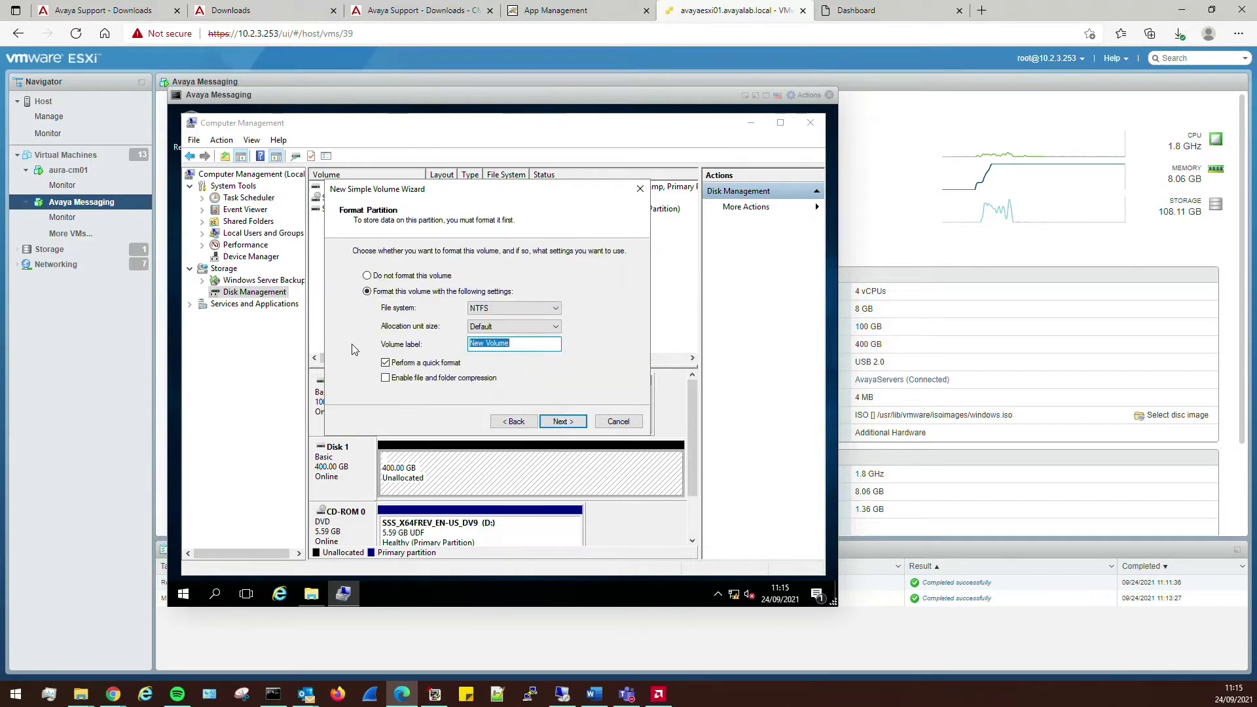
pyautogui.write('Avaya Messaging')
pyautogui.click(562, 422)
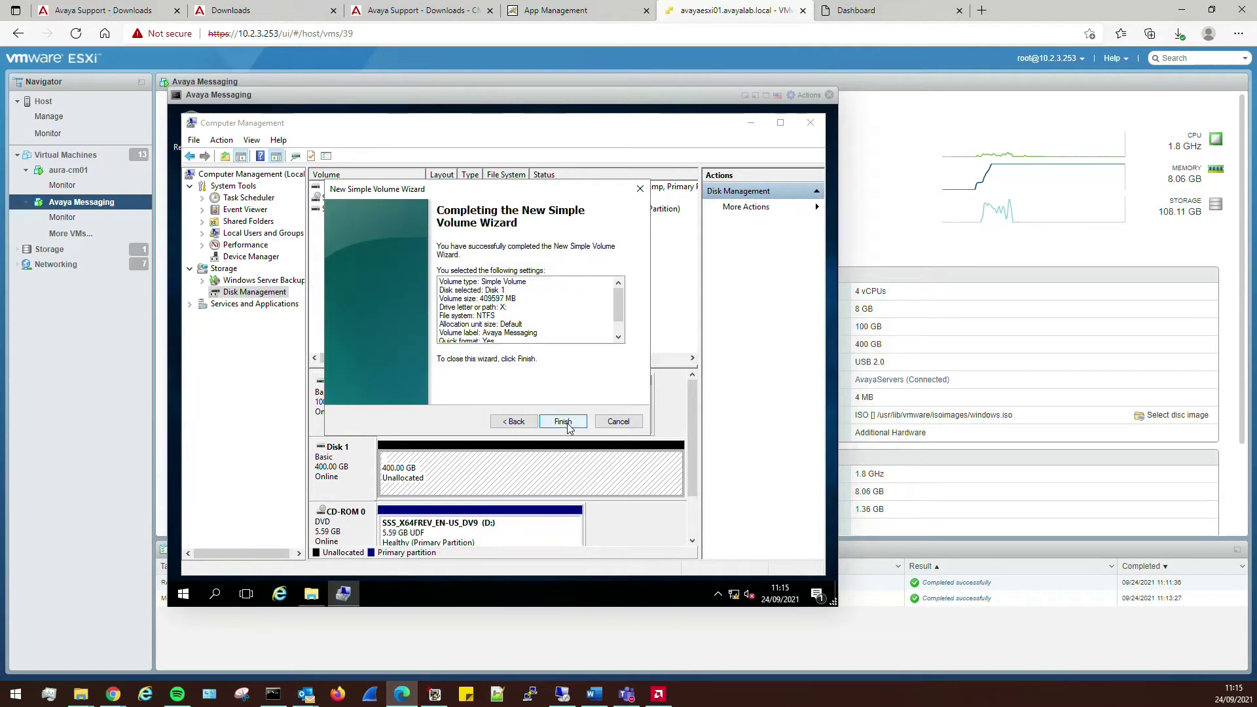
pyautogui.click(562, 421)
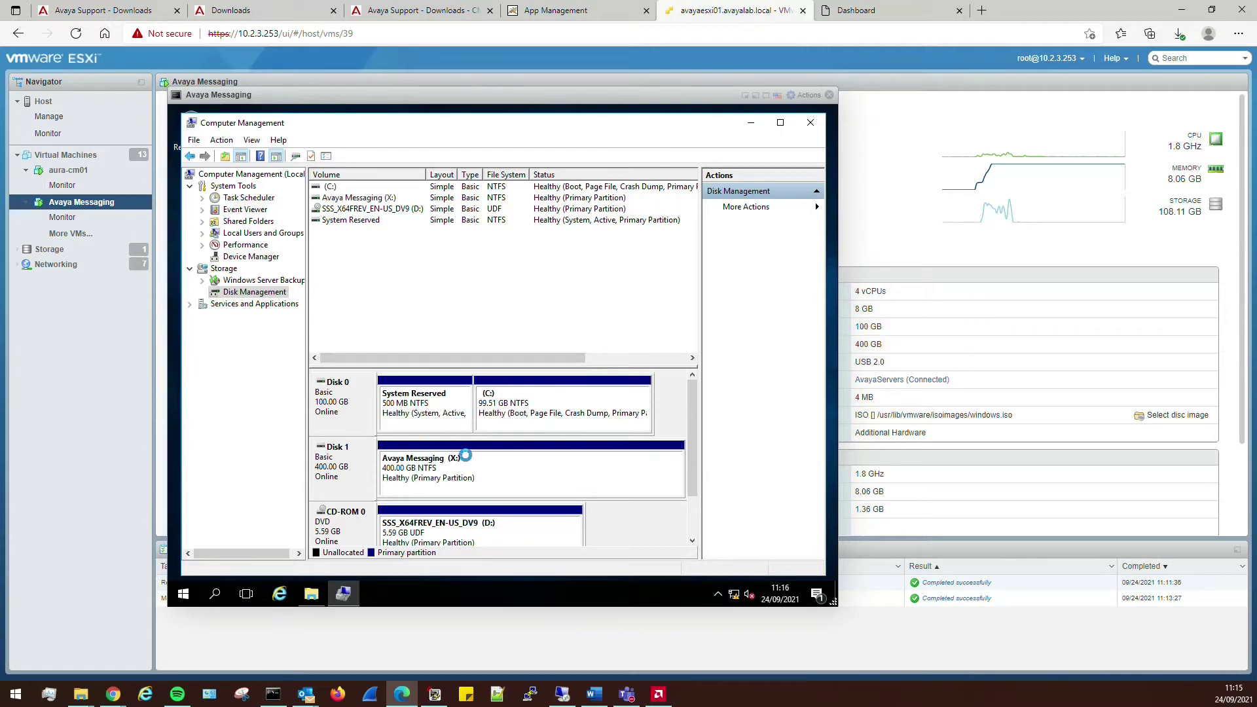
# - Close Computer Management and launch Control Panel by searching 'control'
pyautogui.click(811, 123)
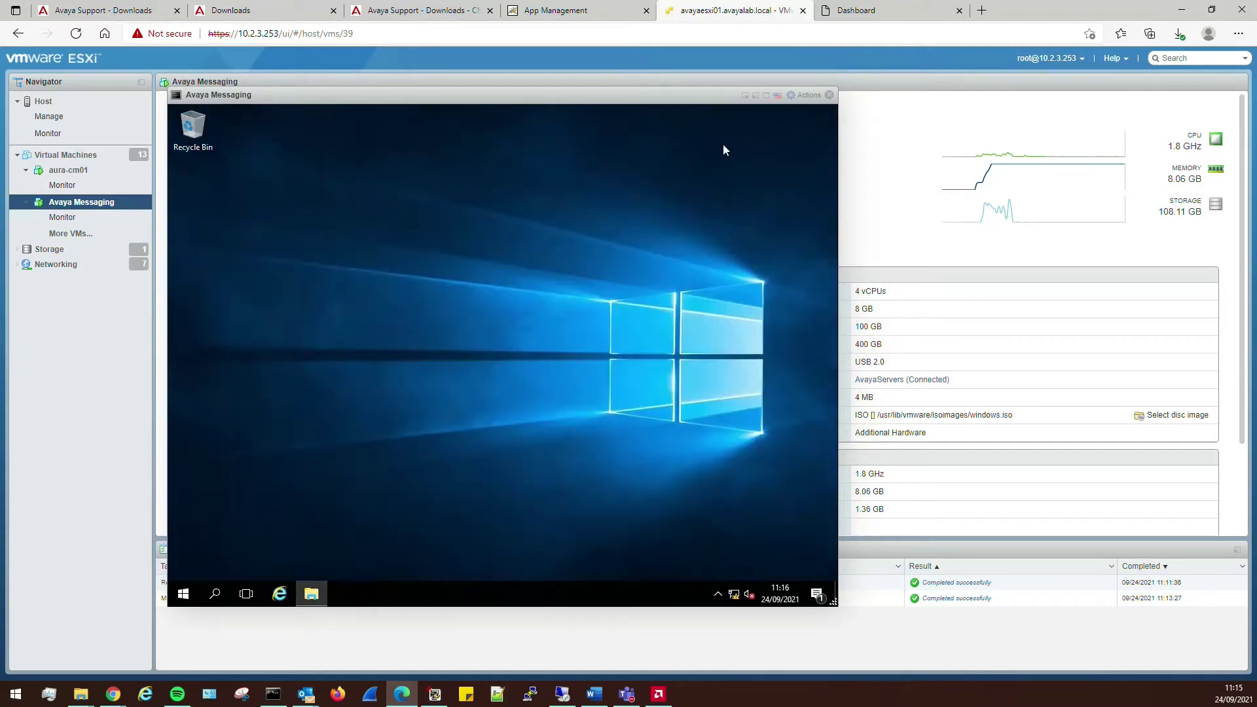
pyautogui.click(183, 593)
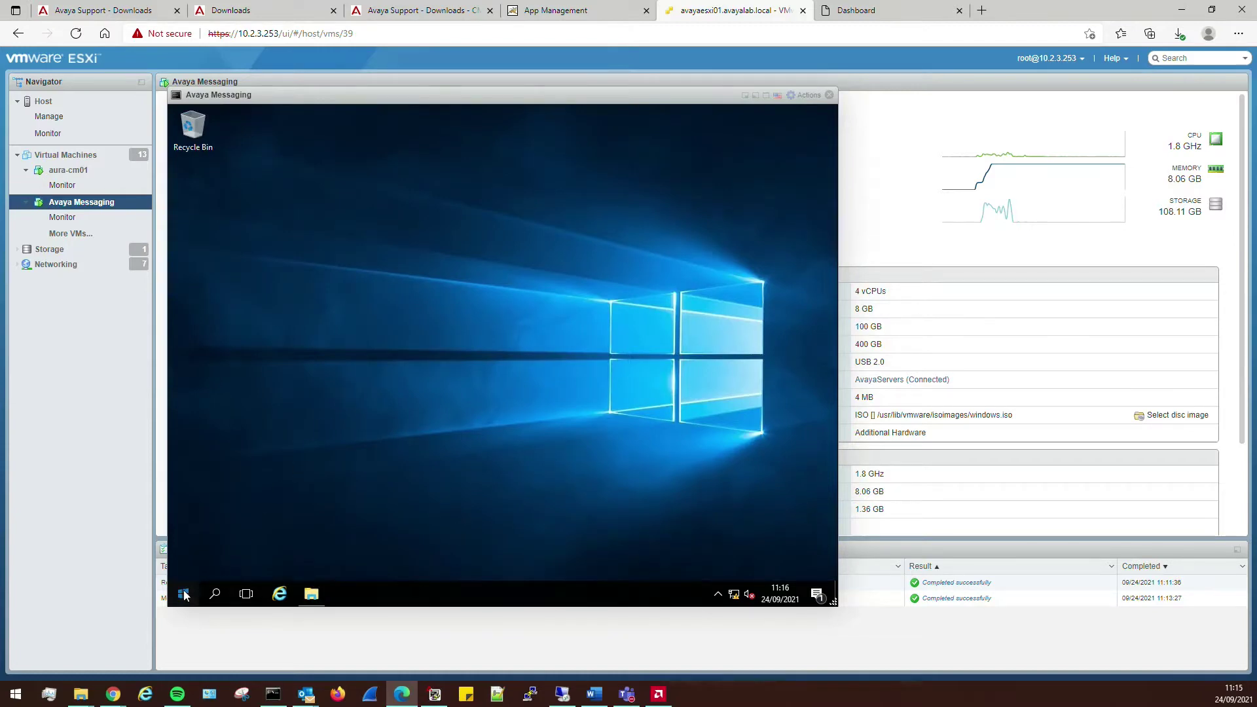
pyautogui.write('control')
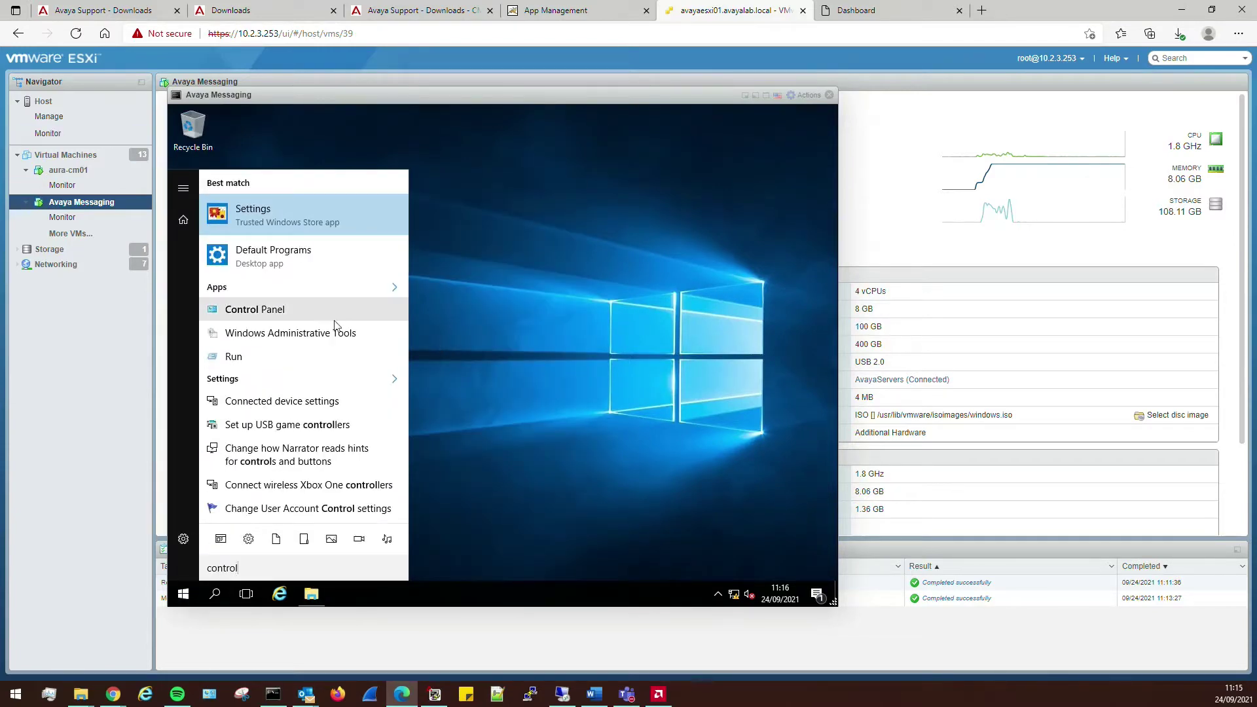
pyautogui.click(320, 313)
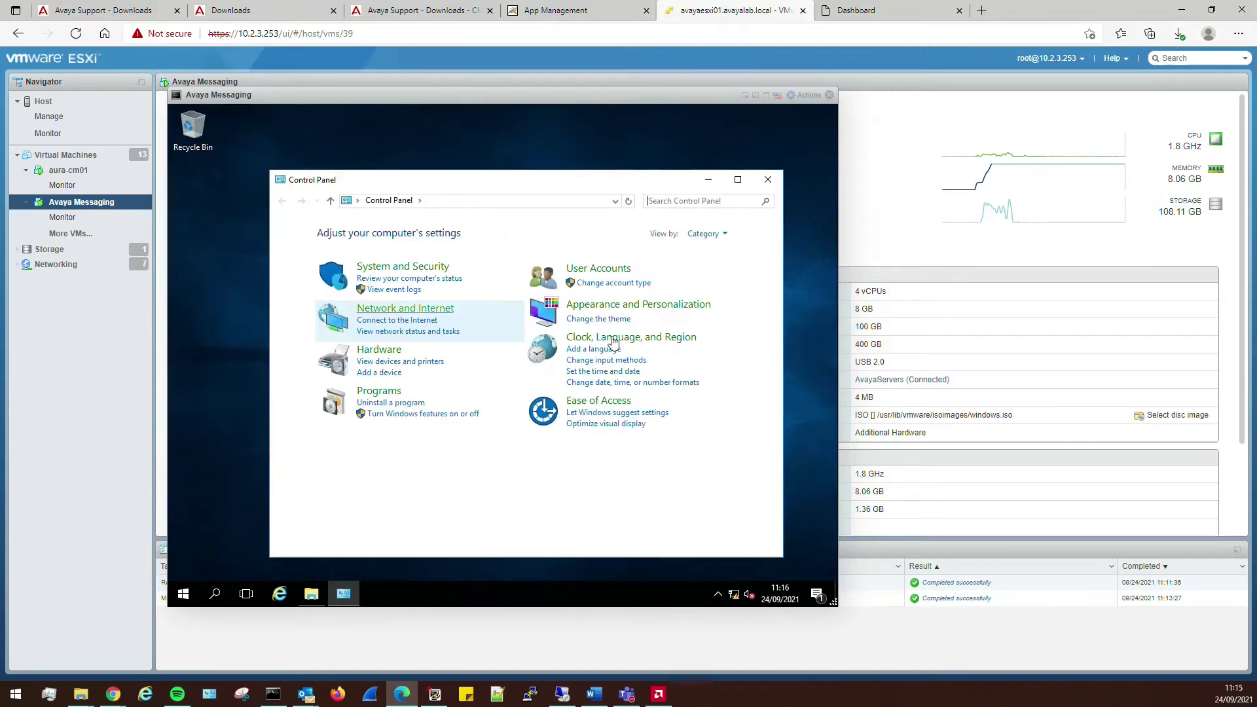
# - Set the Administrator's User Account Control slider to Never notify and close User Accounts
pyautogui.click(591, 271)
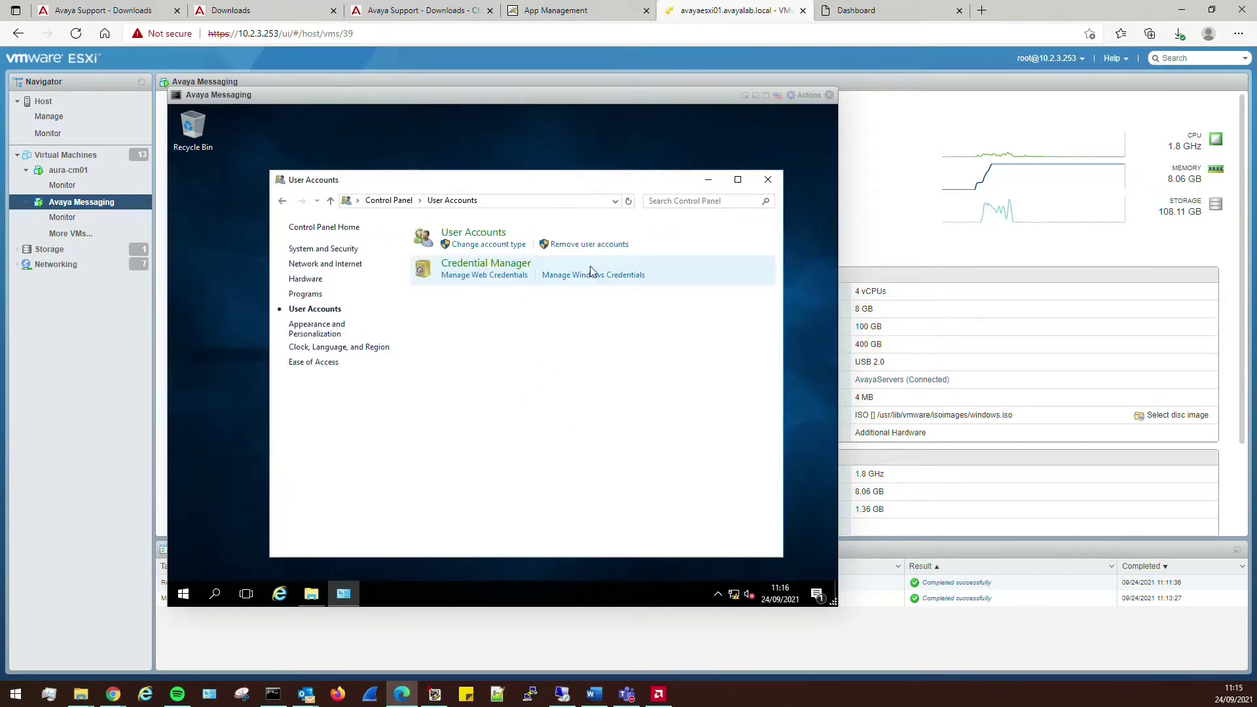
pyautogui.click(473, 248)
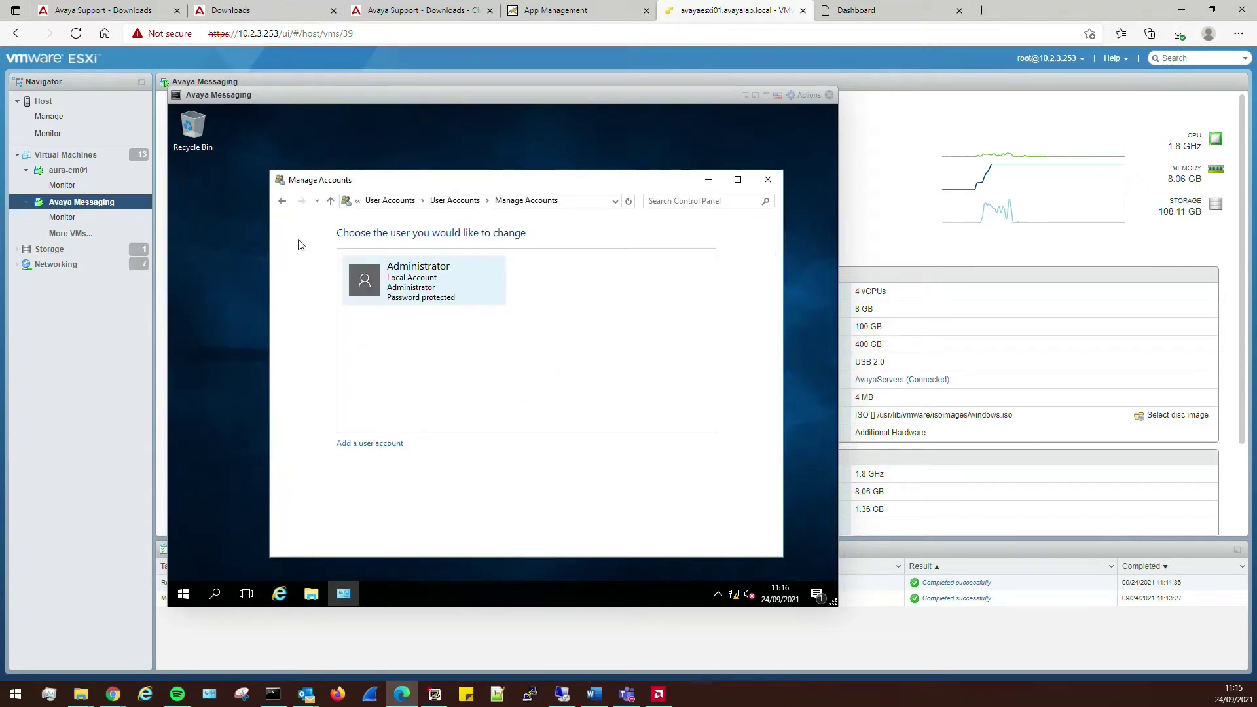
pyautogui.click(282, 201)
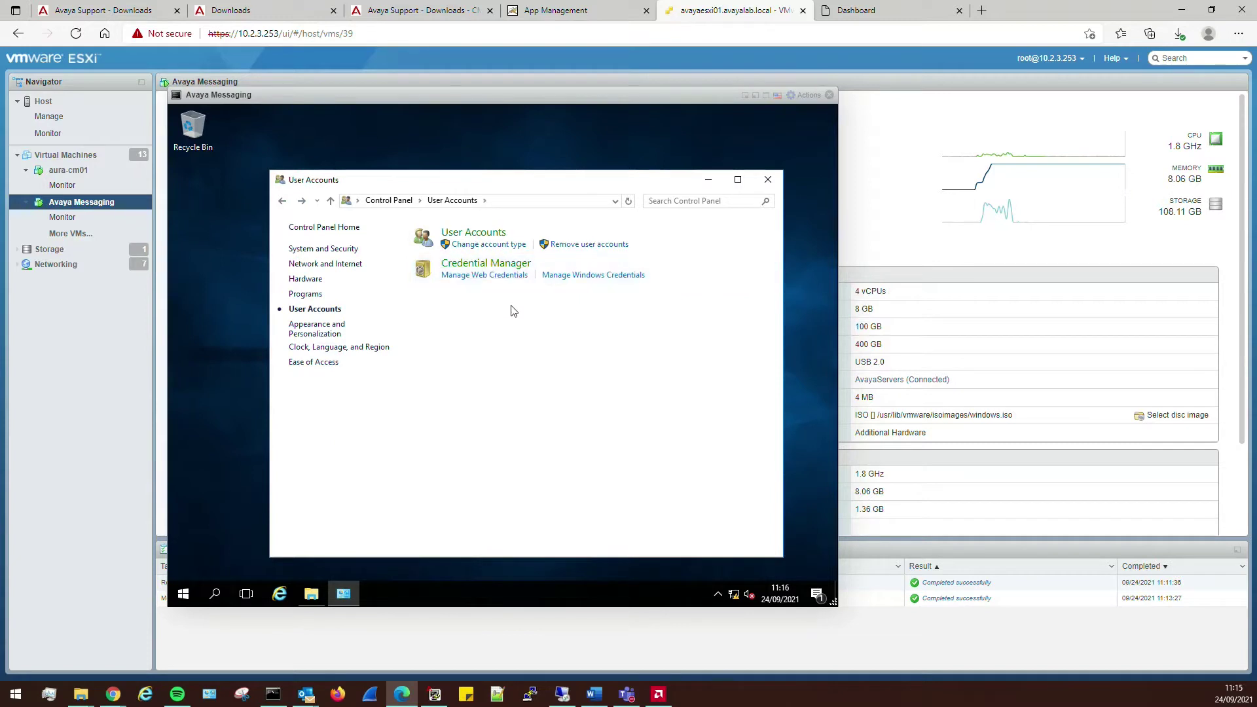
pyautogui.click(473, 233)
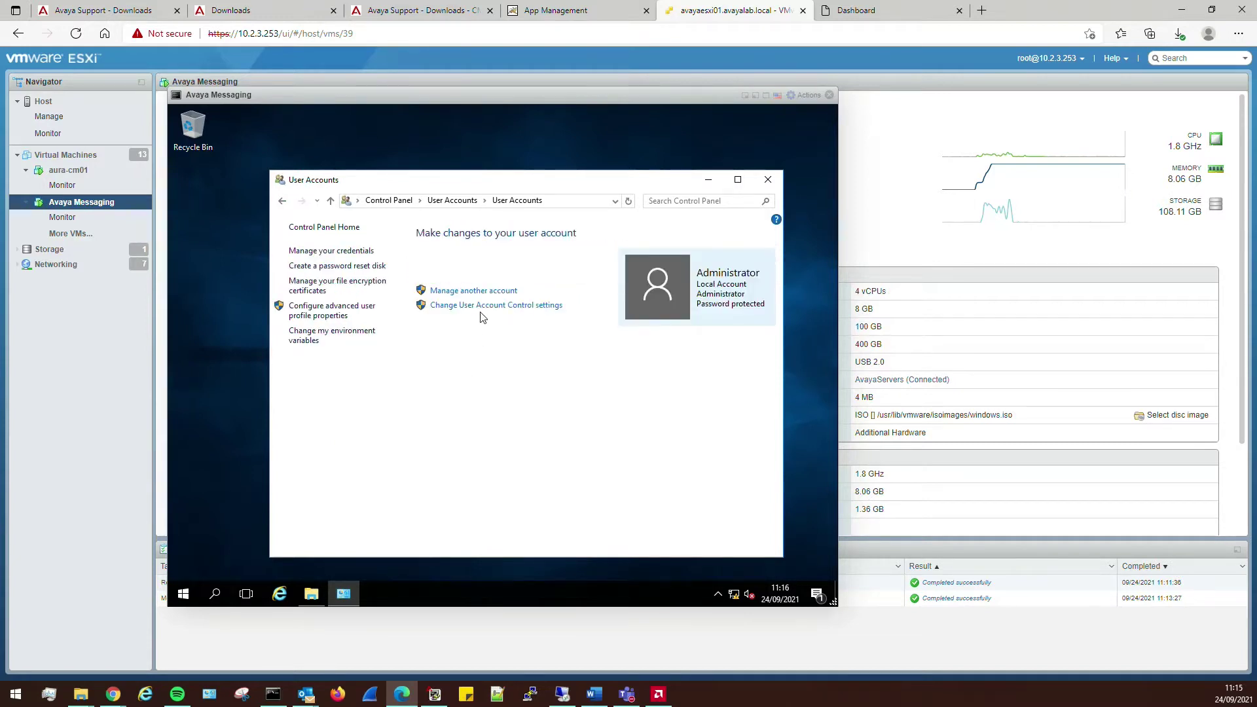
pyautogui.click(482, 306)
pyautogui.click(346, 406)
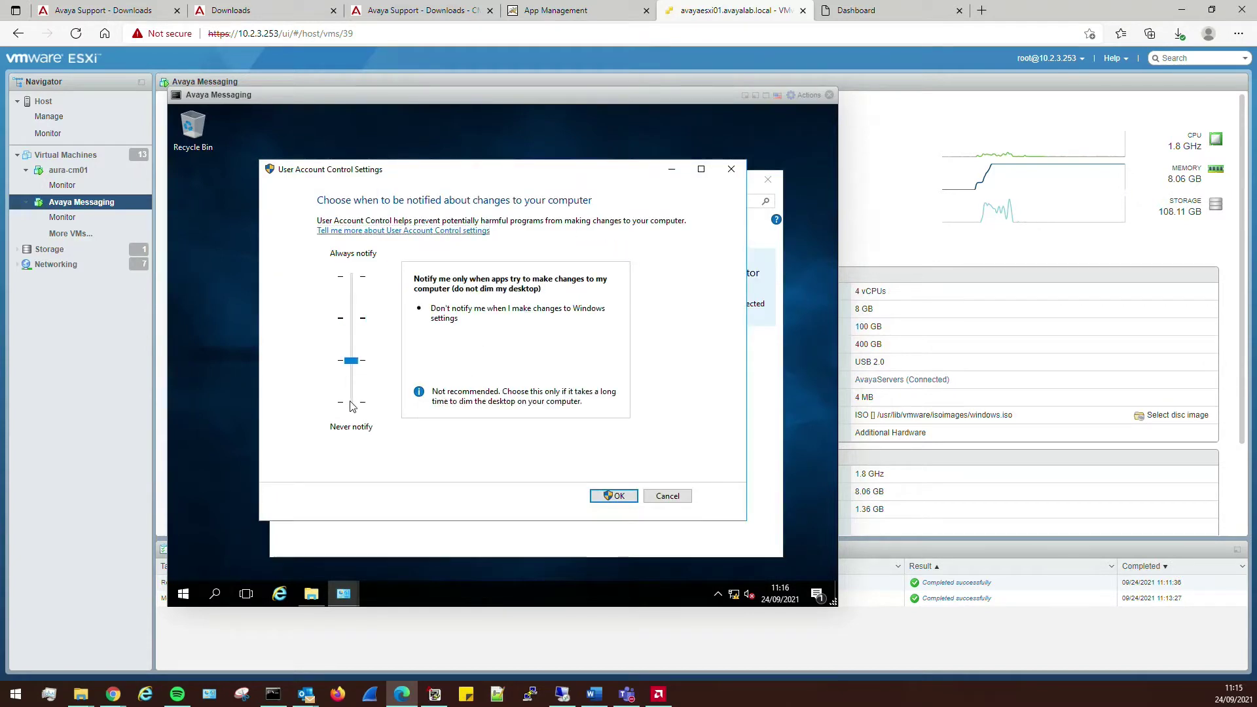
pyautogui.click(346, 406)
pyautogui.click(612, 496)
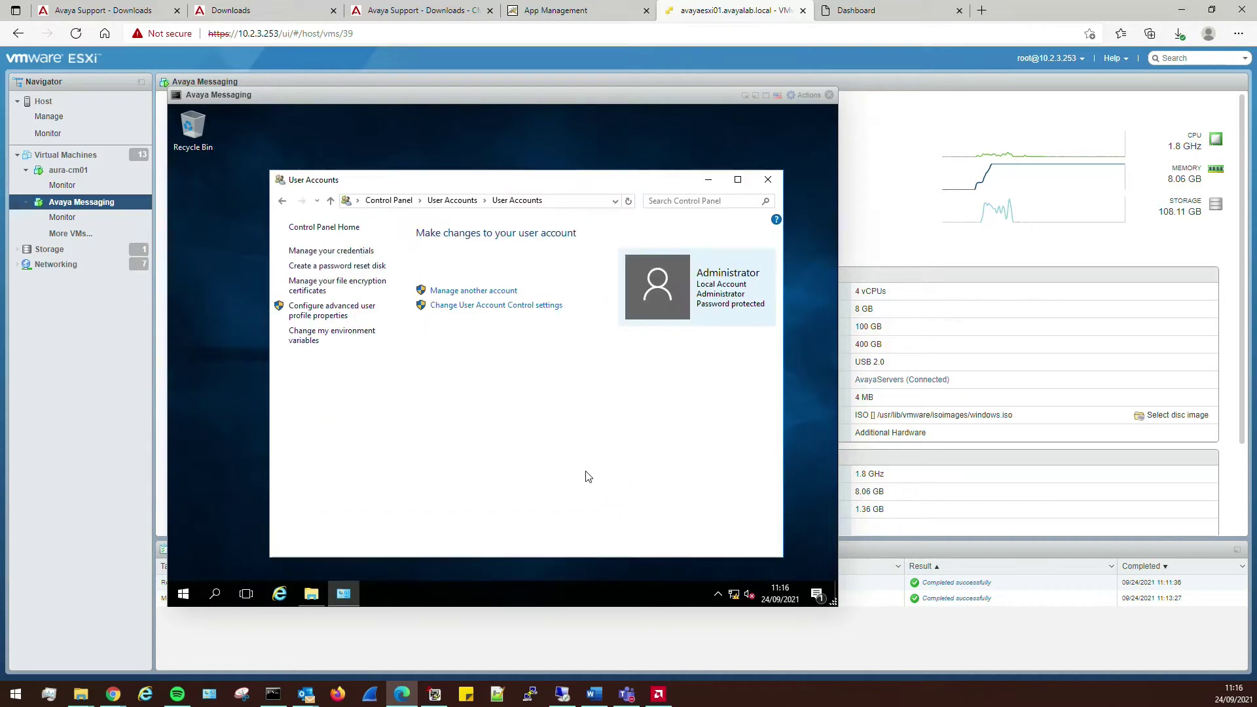
pyautogui.click(767, 179)
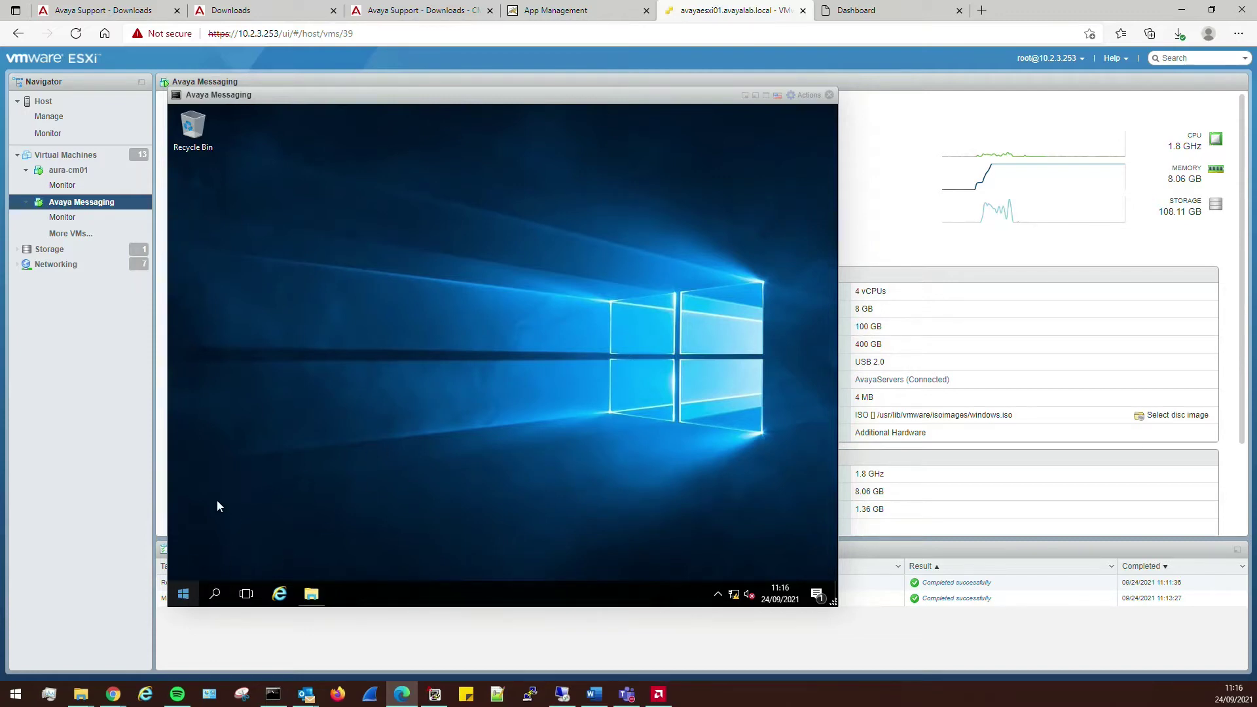
# - Launch Local Security Policy by searching 'local' and move the browser window aside
pyautogui.click(184, 594)
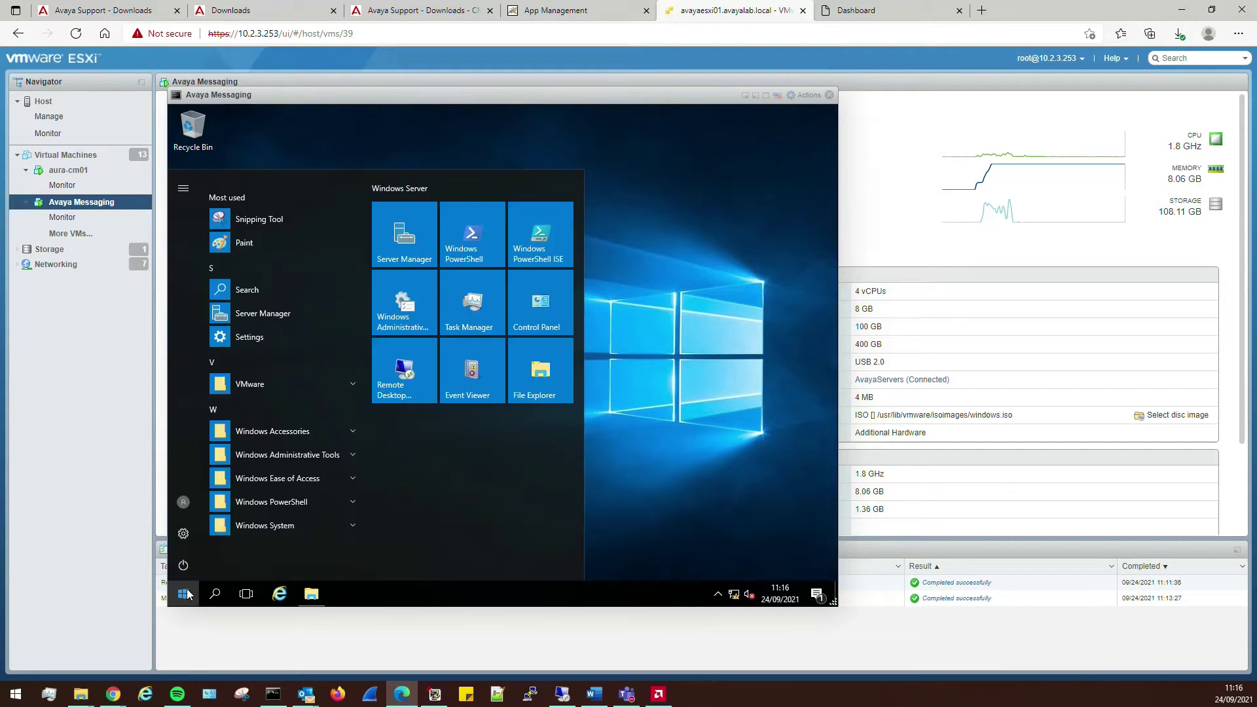
pyautogui.write('local')
pyautogui.click(305, 211)
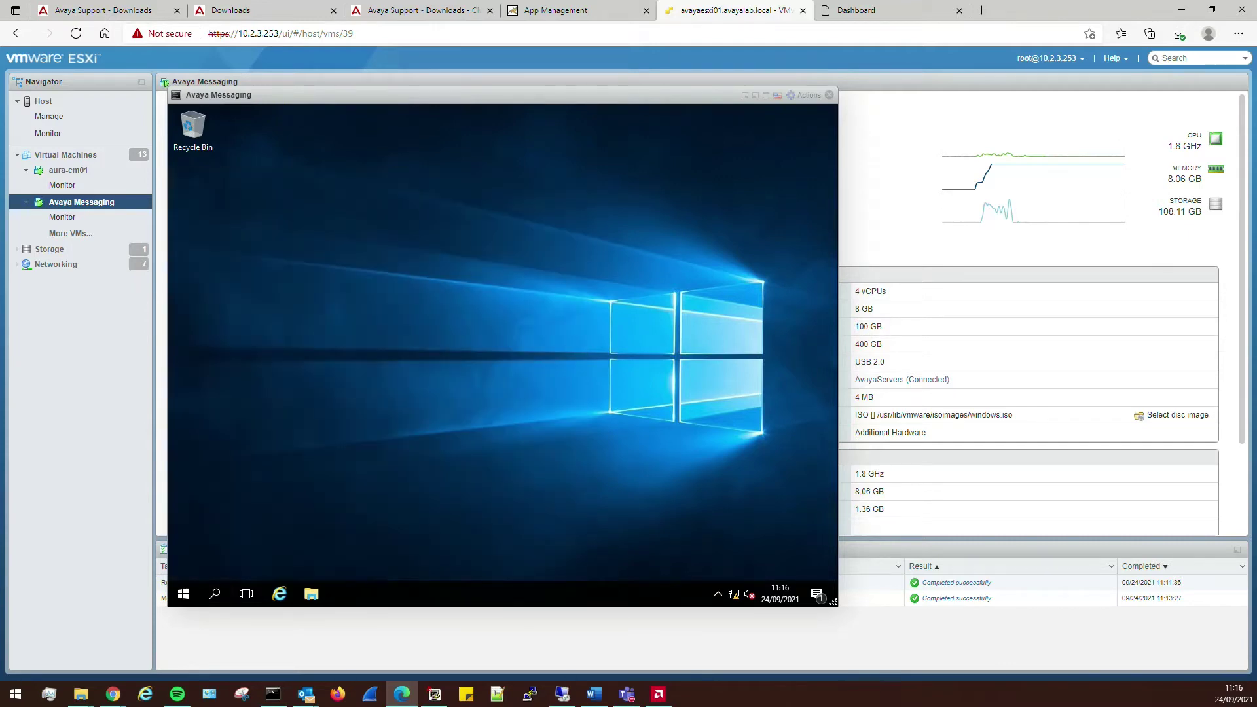
pyautogui.hotkey('alt', 'Tab')
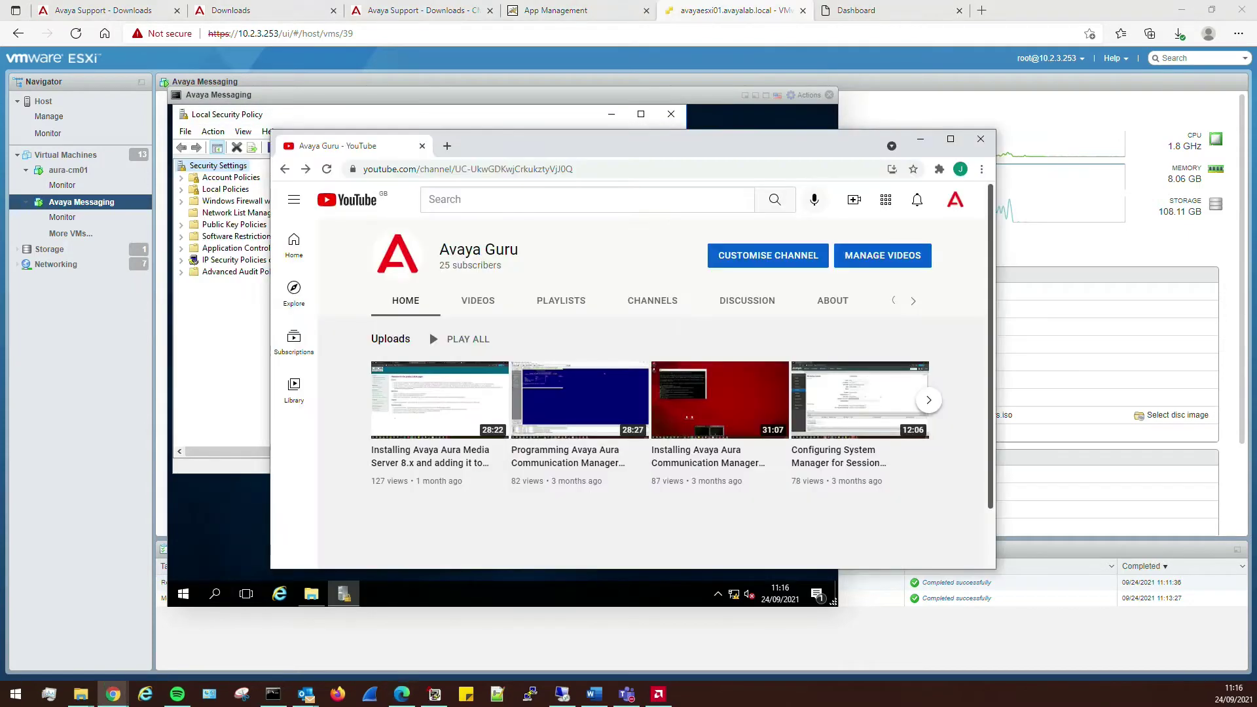
pyautogui.moveTo(613, 140); pyautogui.dragTo(0, 176)
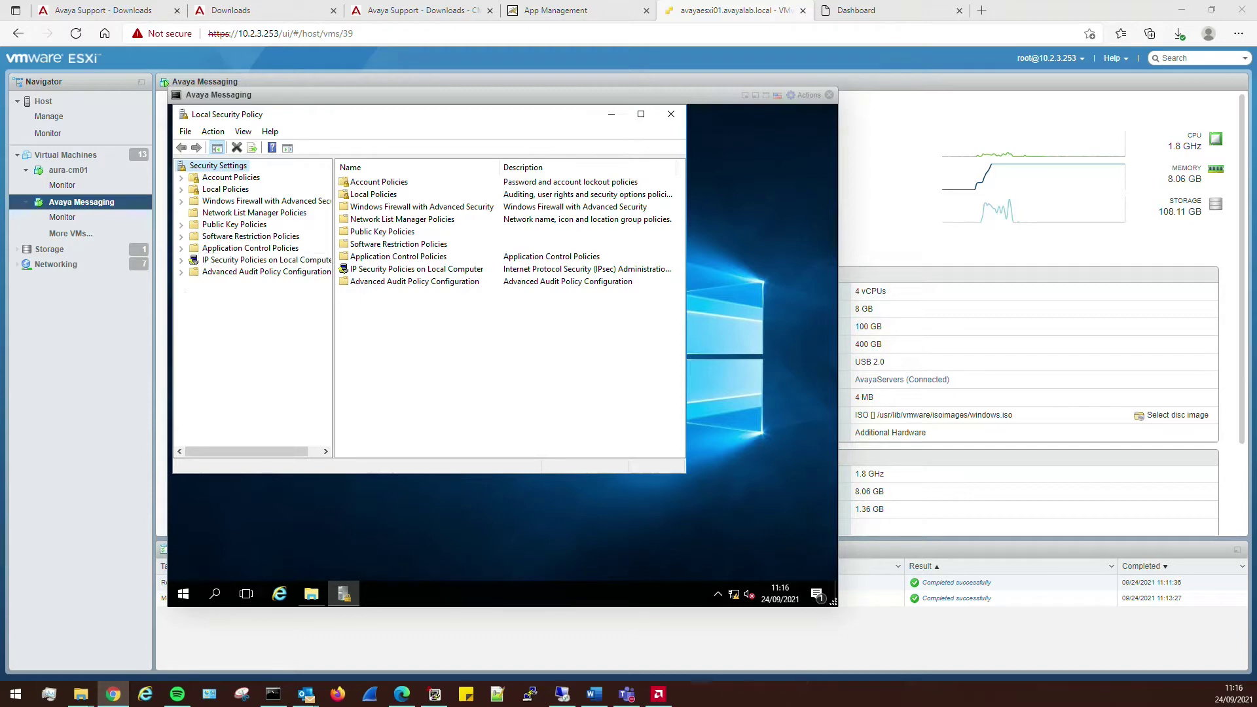
# - Browse Local Policies > Security Options down to the User Account Control policies
pyautogui.click(217, 190)
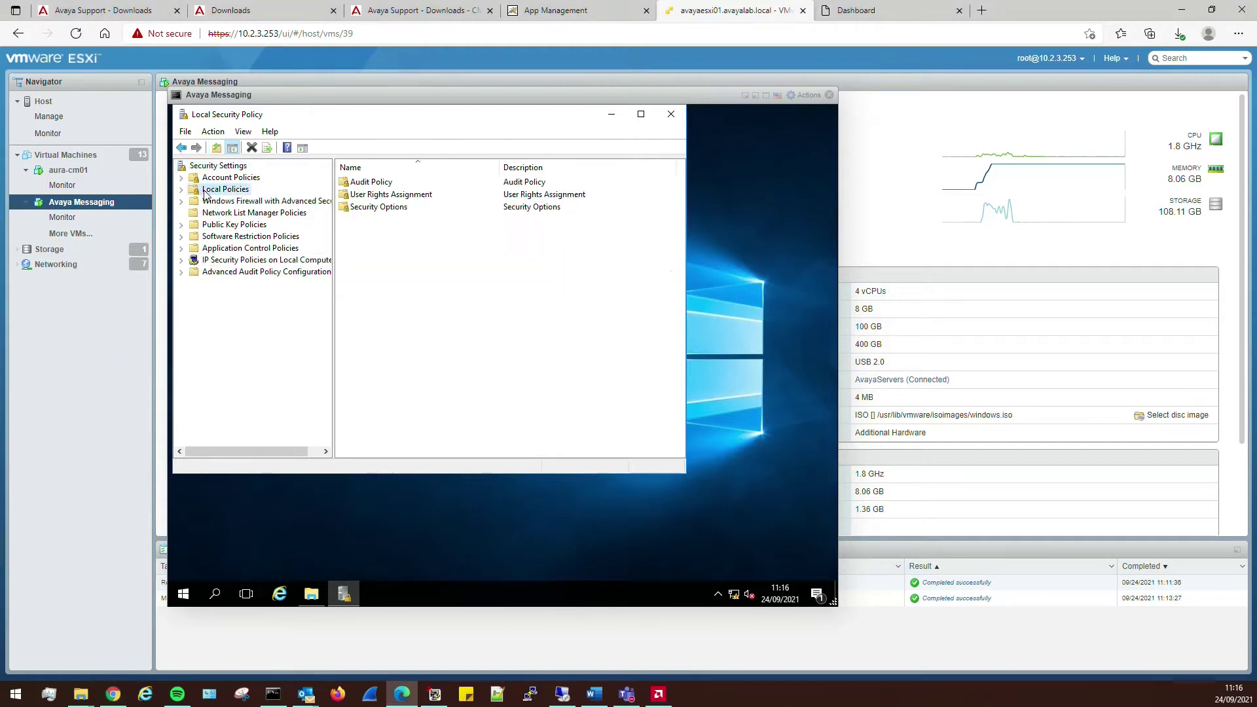
pyautogui.doubleClick(357, 207)
pyautogui.scroll(-7, 435, 324)
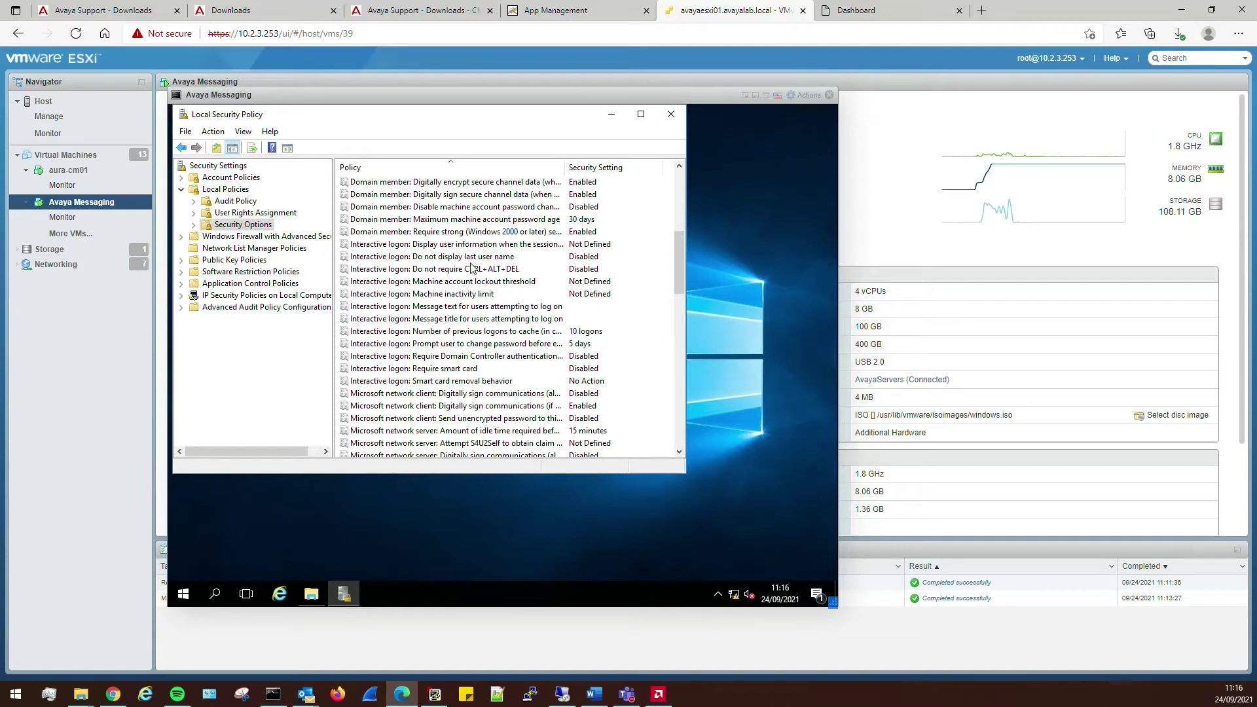
pyautogui.scroll(-7, 491, 328)
pyautogui.scroll(-7, 488, 337)
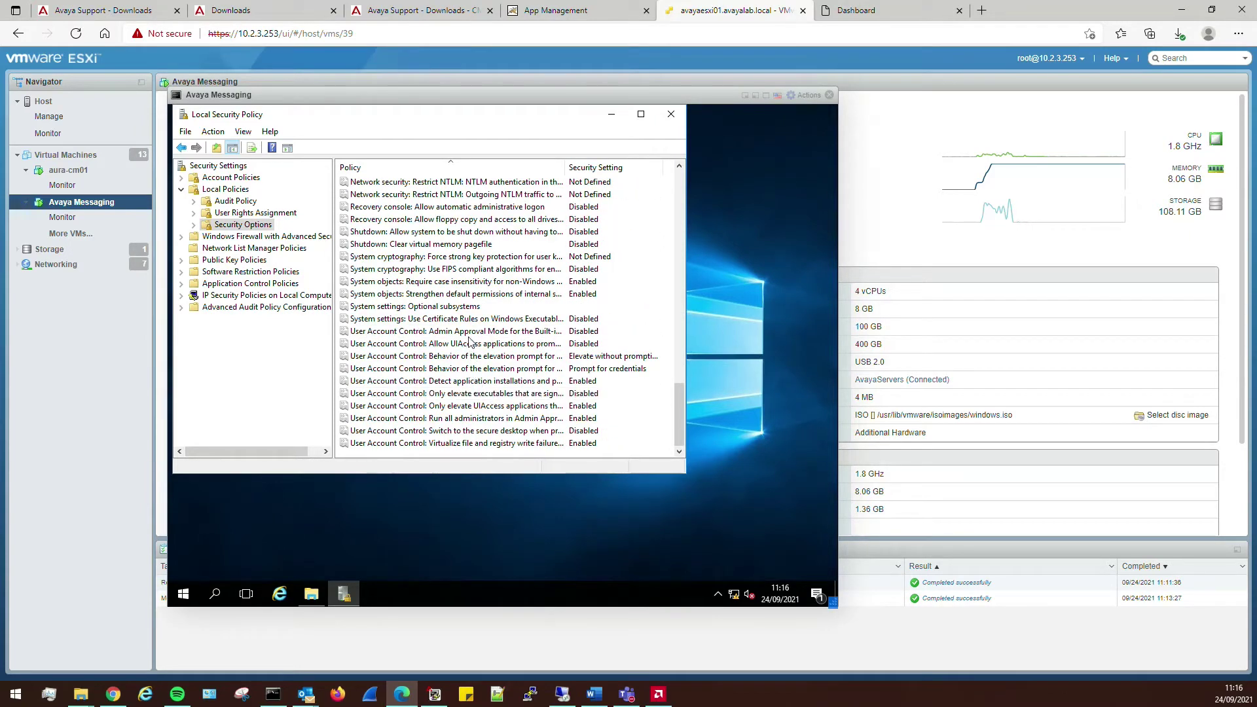
pyautogui.click(471, 332)
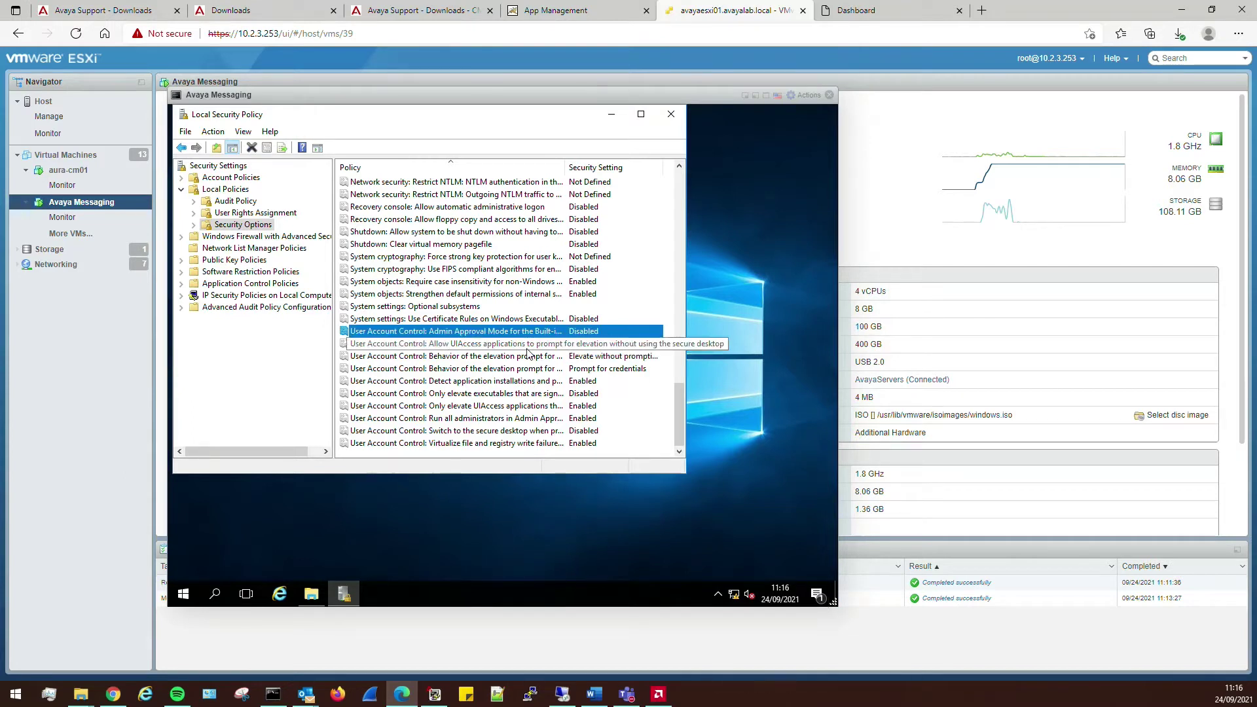
pyautogui.click(466, 381)
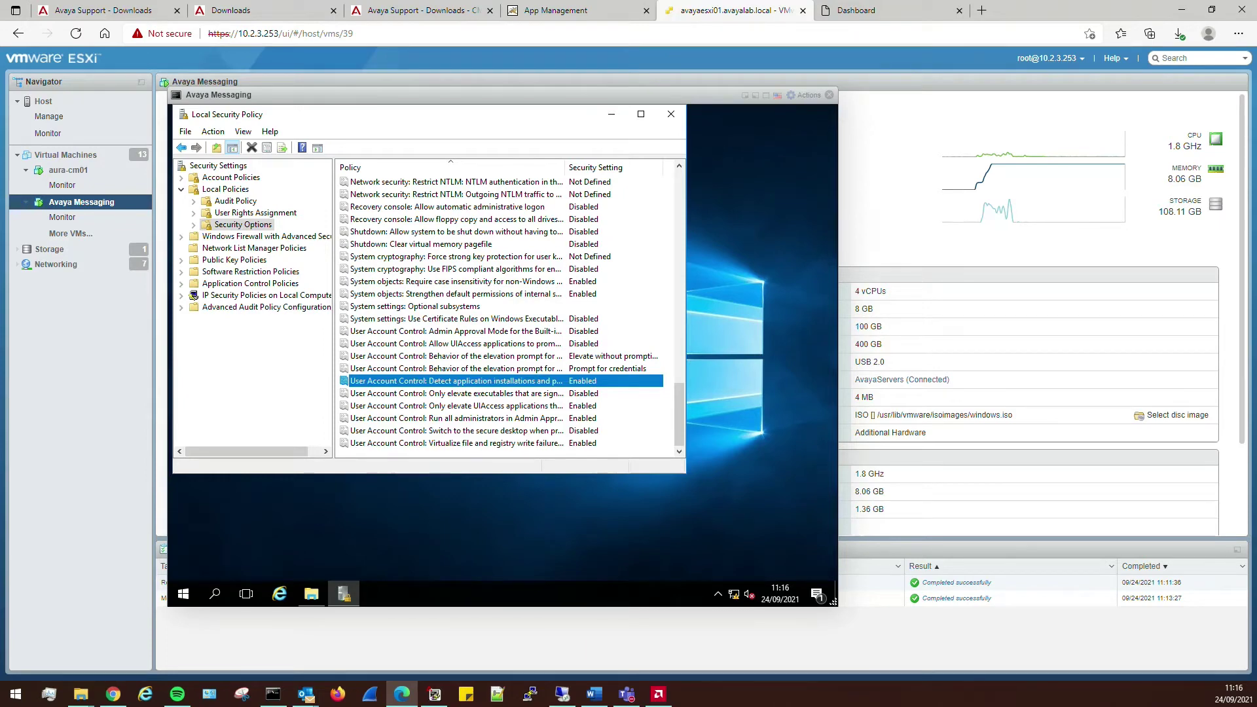
# - Set 'Run all administrators in Admin Approval Mode' to Disabled and close Local Security Policy
pyautogui.hotkey('alt', 'Tab')
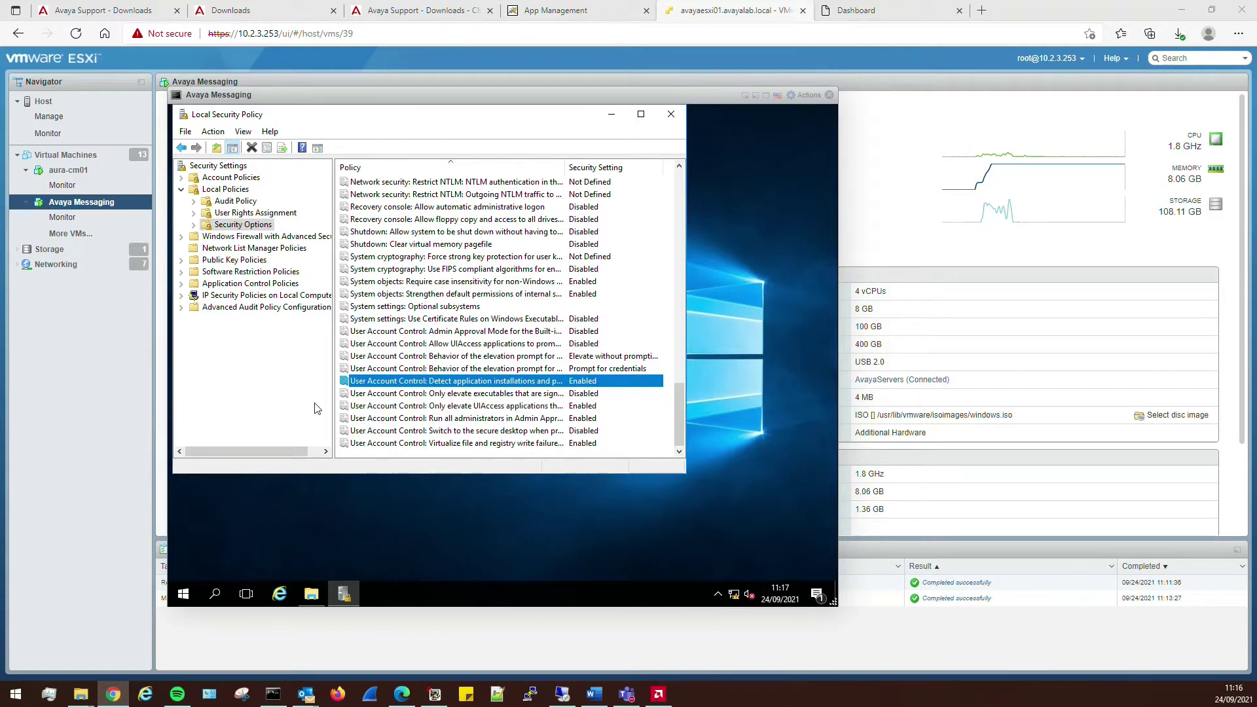
pyautogui.doubleClick(449, 420)
pyautogui.click(347, 243)
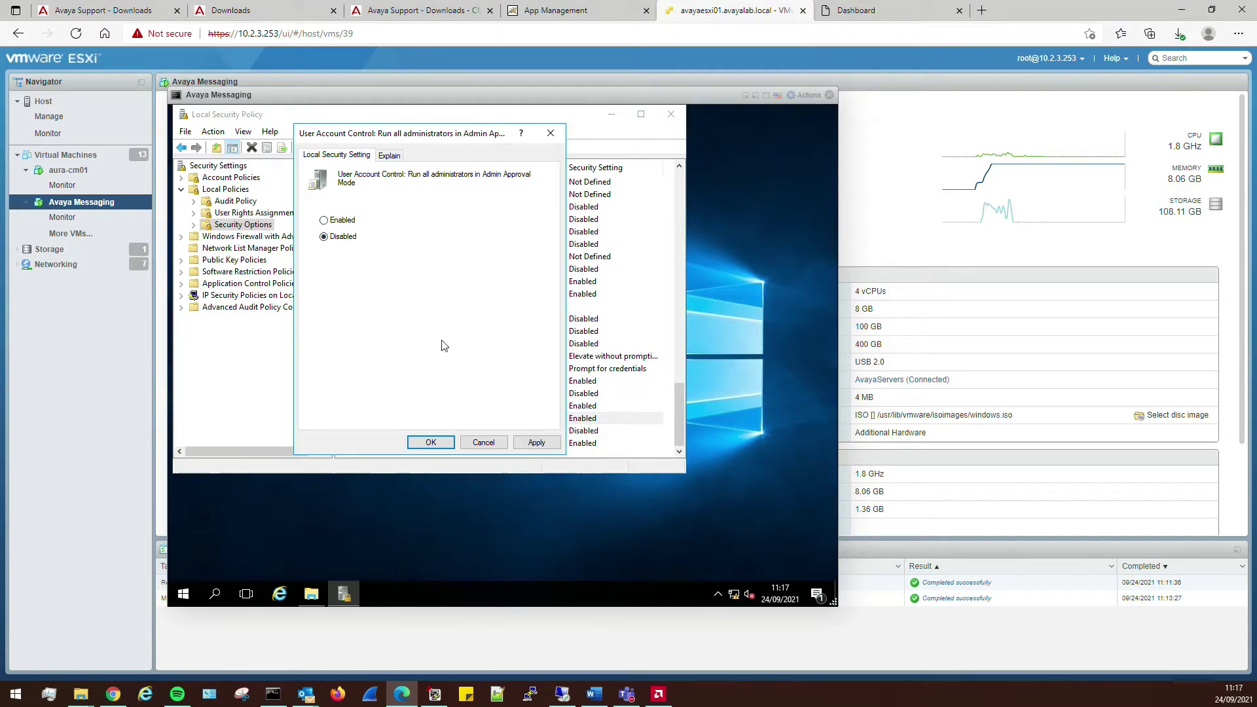
pyautogui.click(536, 445)
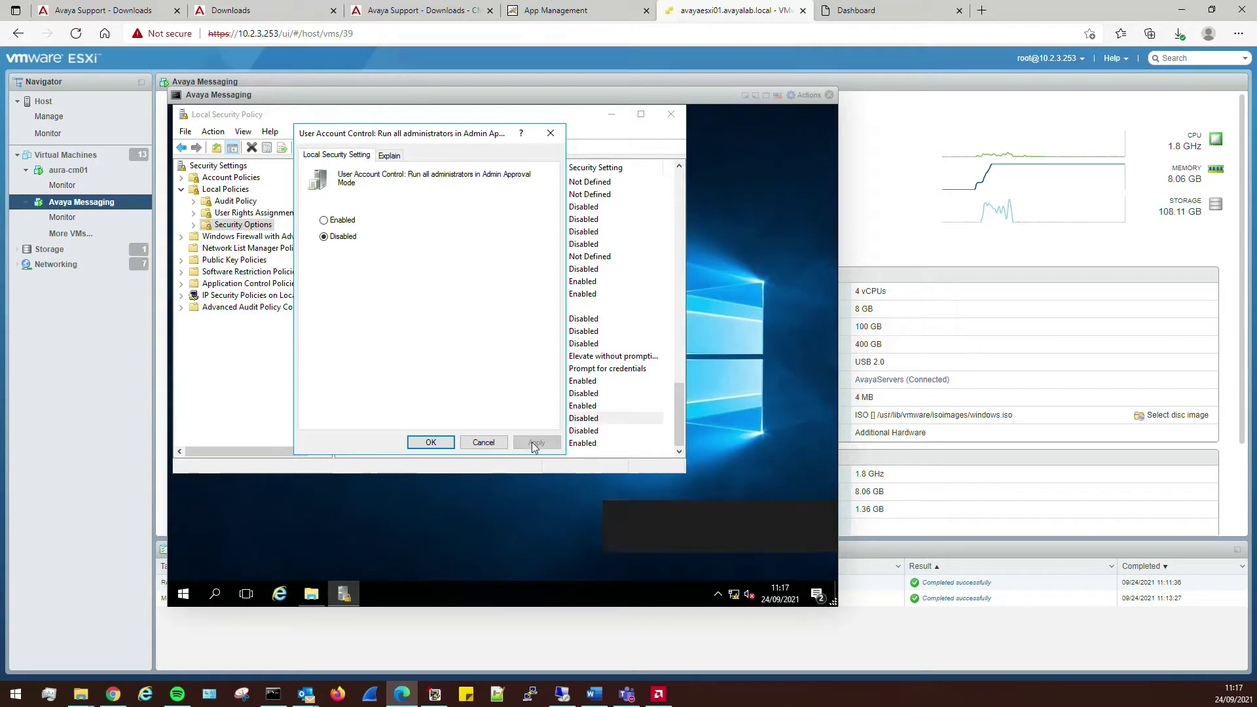
pyautogui.click(443, 445)
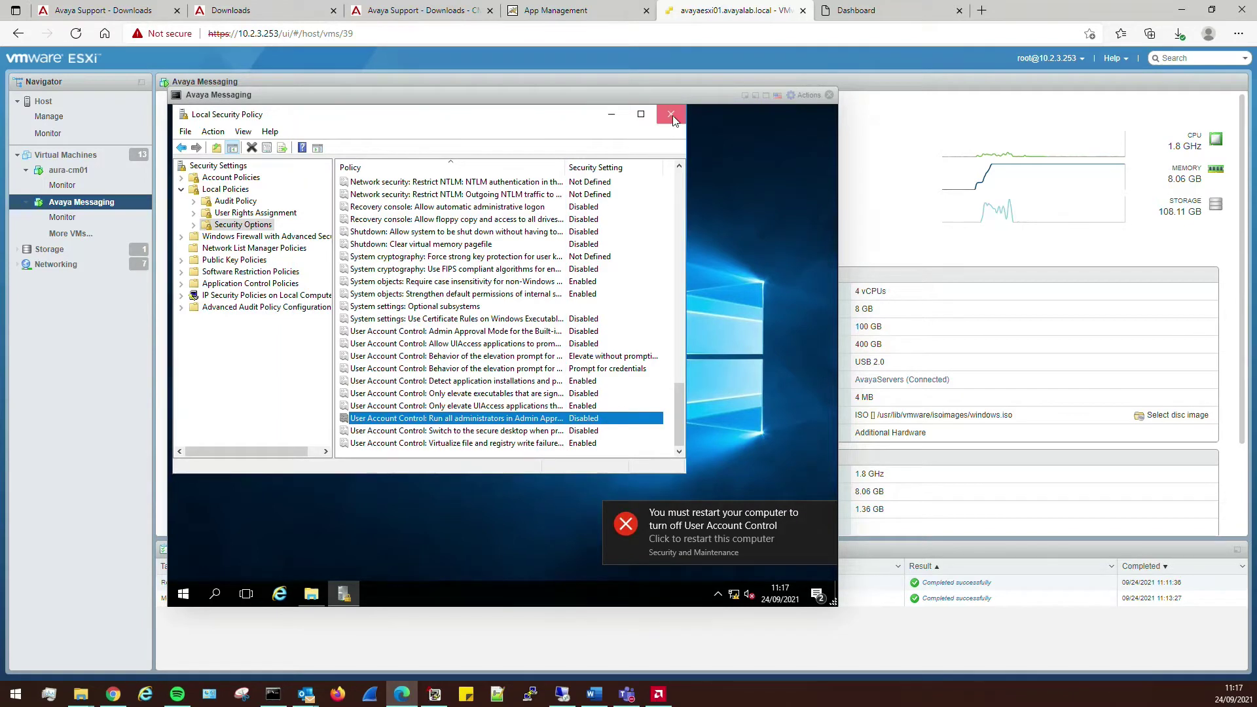
pyautogui.click(671, 115)
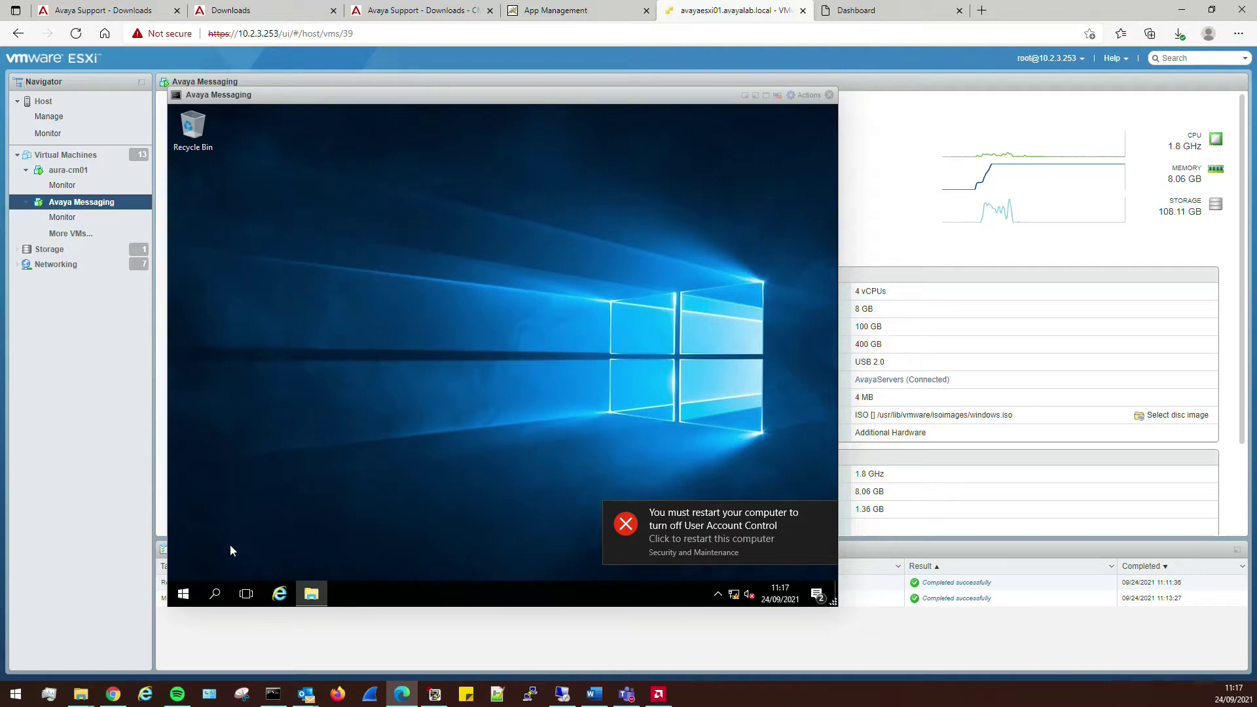
# - Restart the Avaya Messaging VM from the Start menu power options, confirming with Continue
pyautogui.click(183, 593)
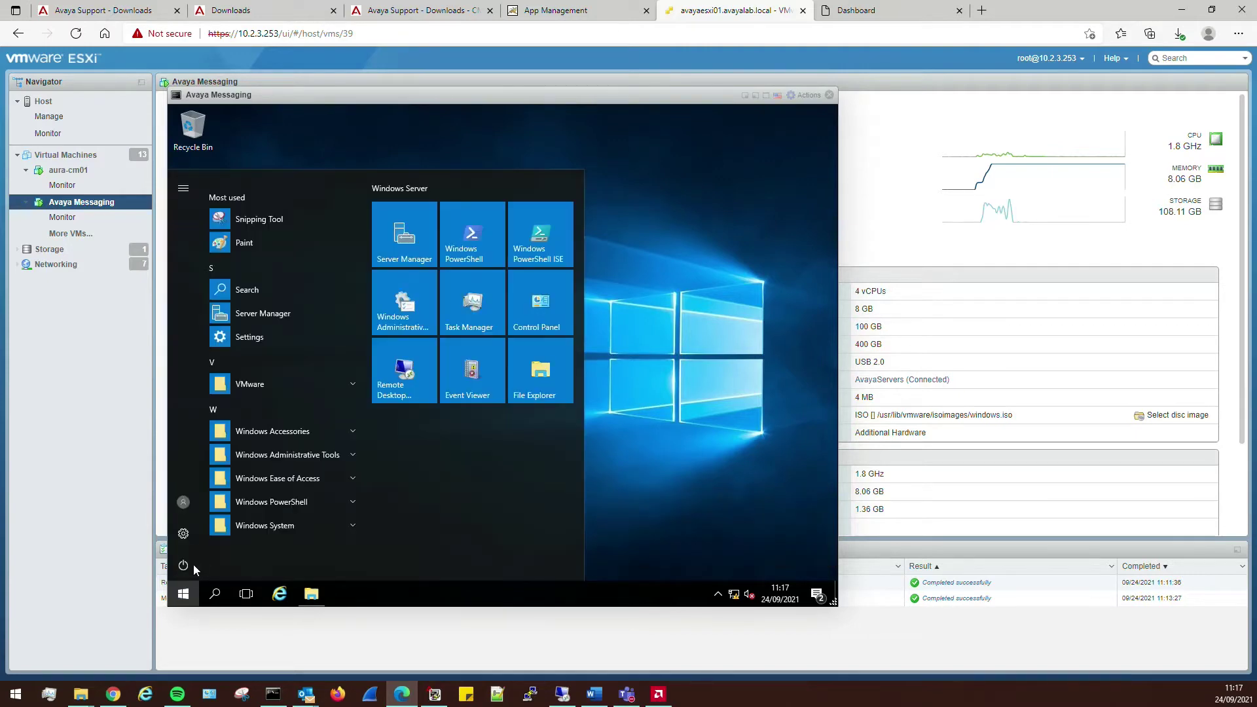
pyautogui.click(194, 565)
pyautogui.click(221, 532)
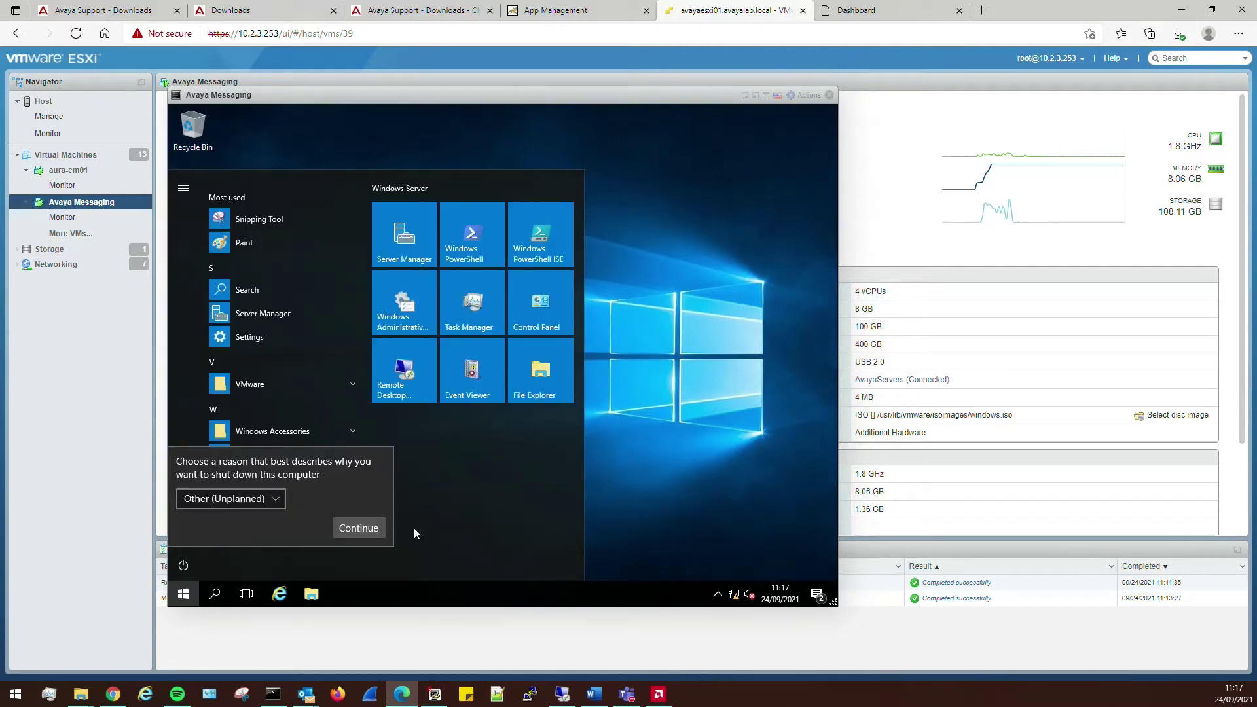
pyautogui.click(360, 528)
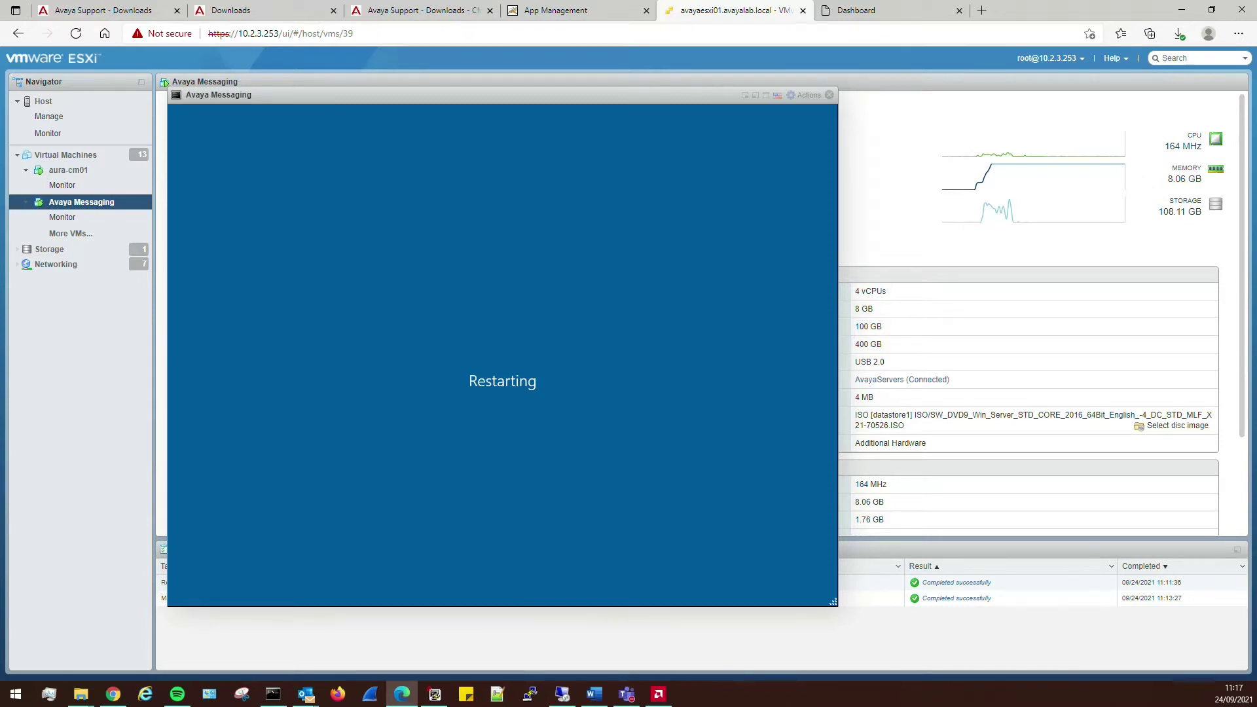
pyautogui.hotkey('alt', 'Tab')
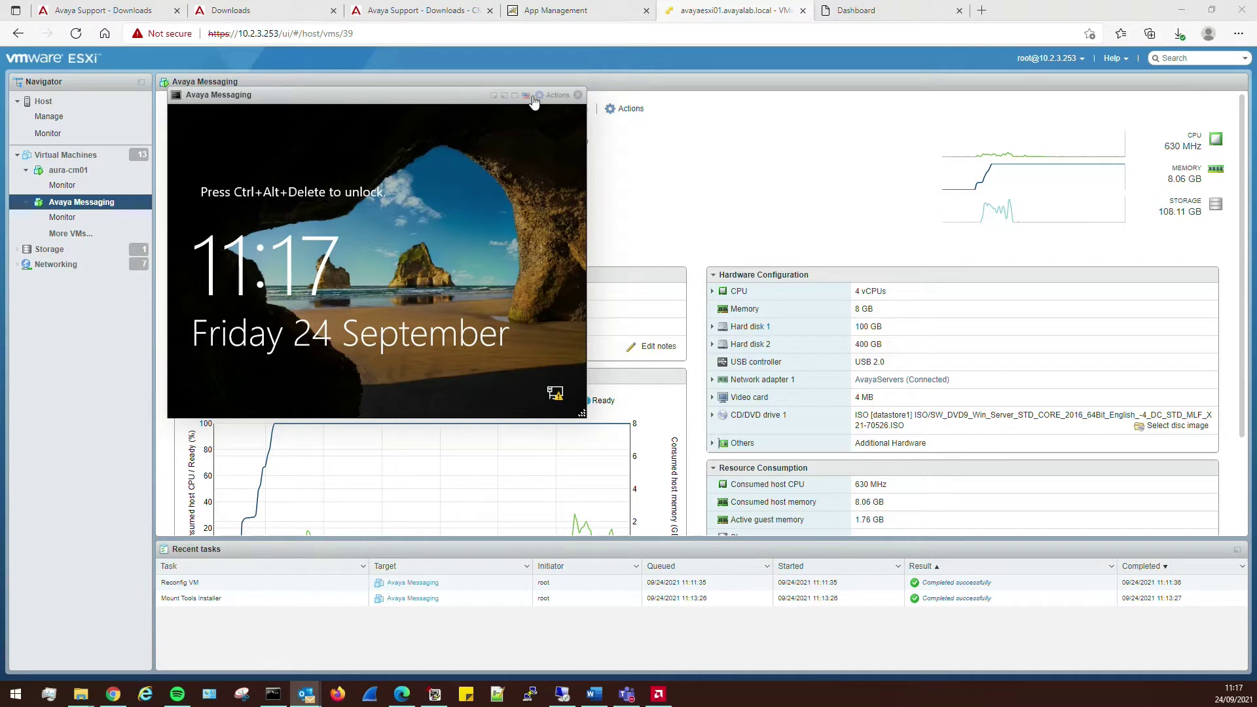
# - Sign in as Administrator via Ctrl-Alt-Delete with the account password, then enlarge and scale the console
pyautogui.click(556, 95)
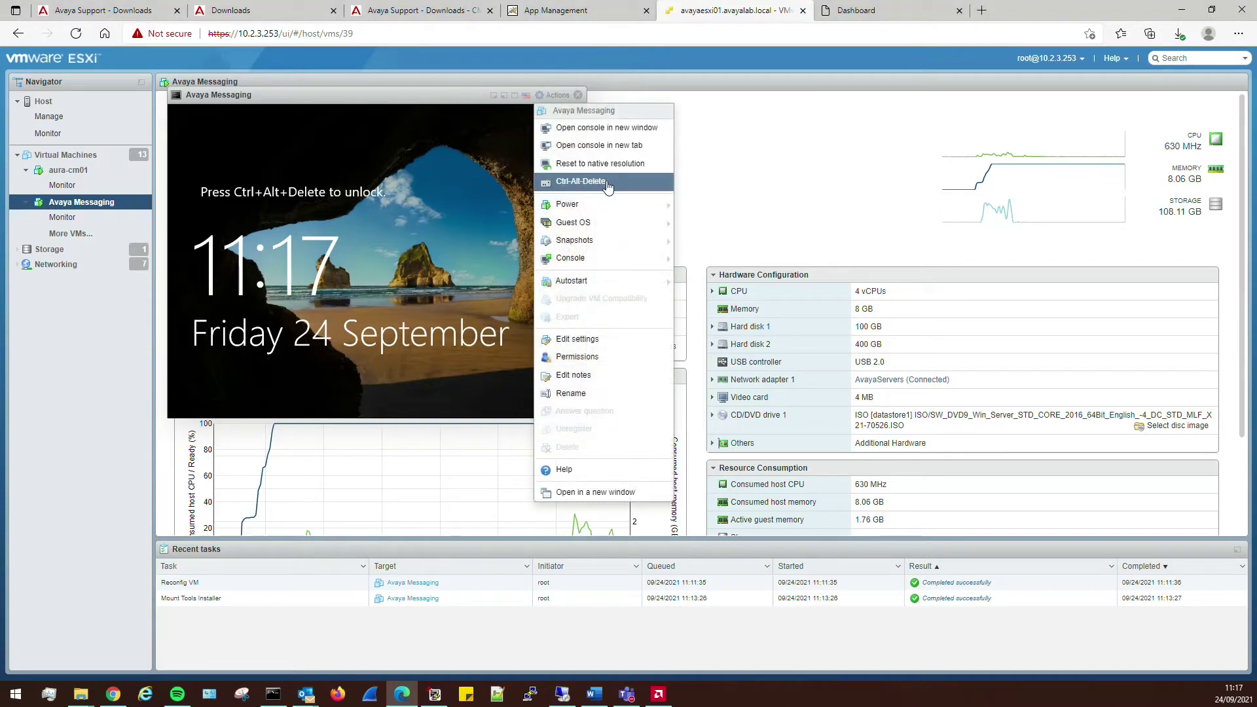
pyautogui.click(606, 181)
pyautogui.click(394, 319)
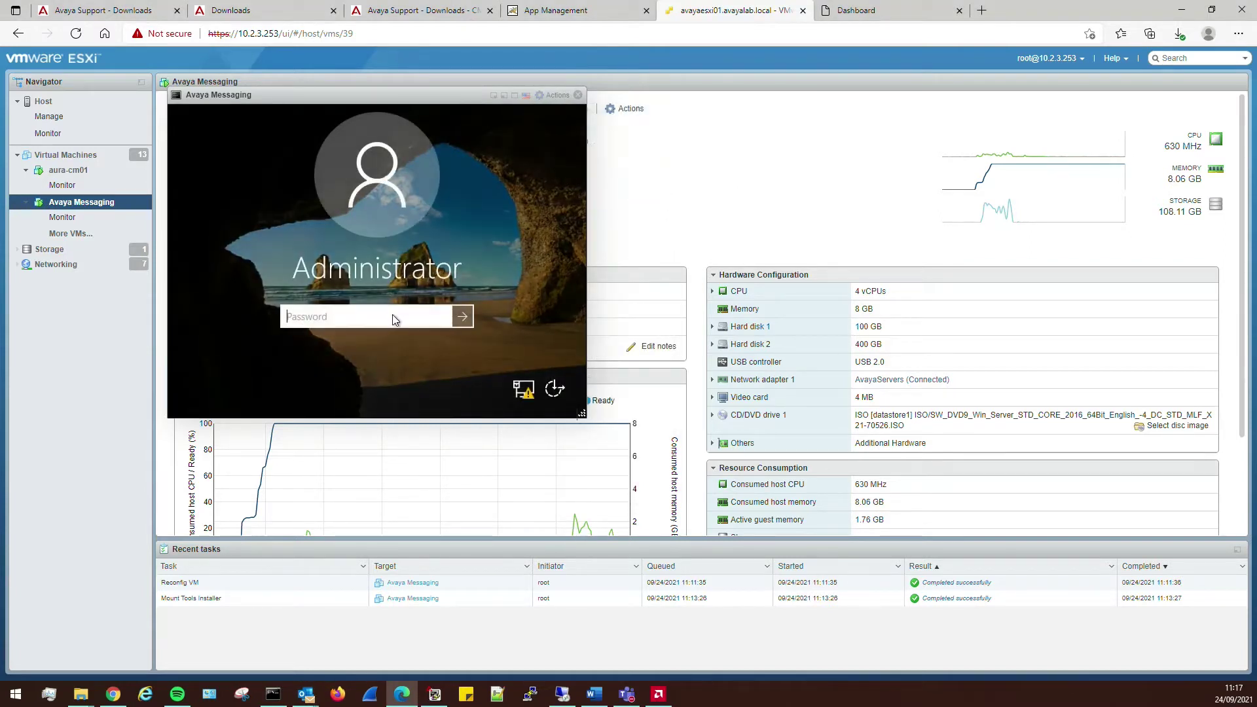
pyautogui.write('Password123')
pyautogui.press('Return')
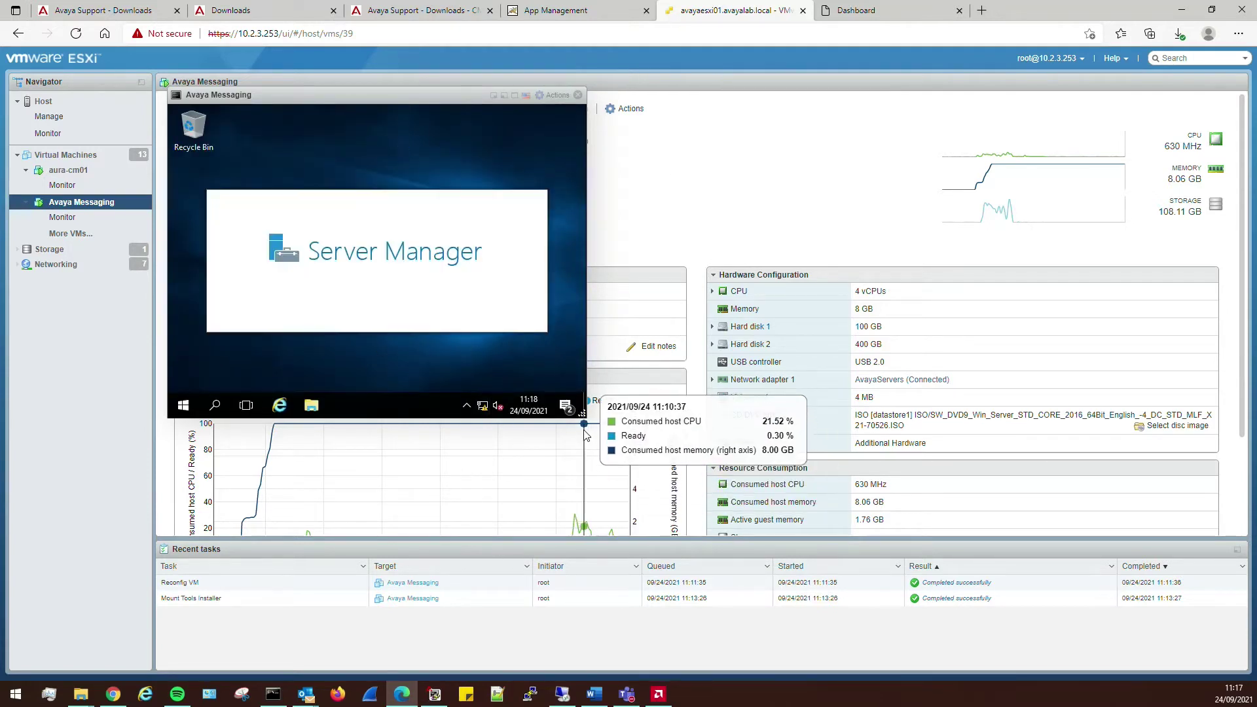
pyautogui.moveTo(582, 414); pyautogui.dragTo(854, 557)
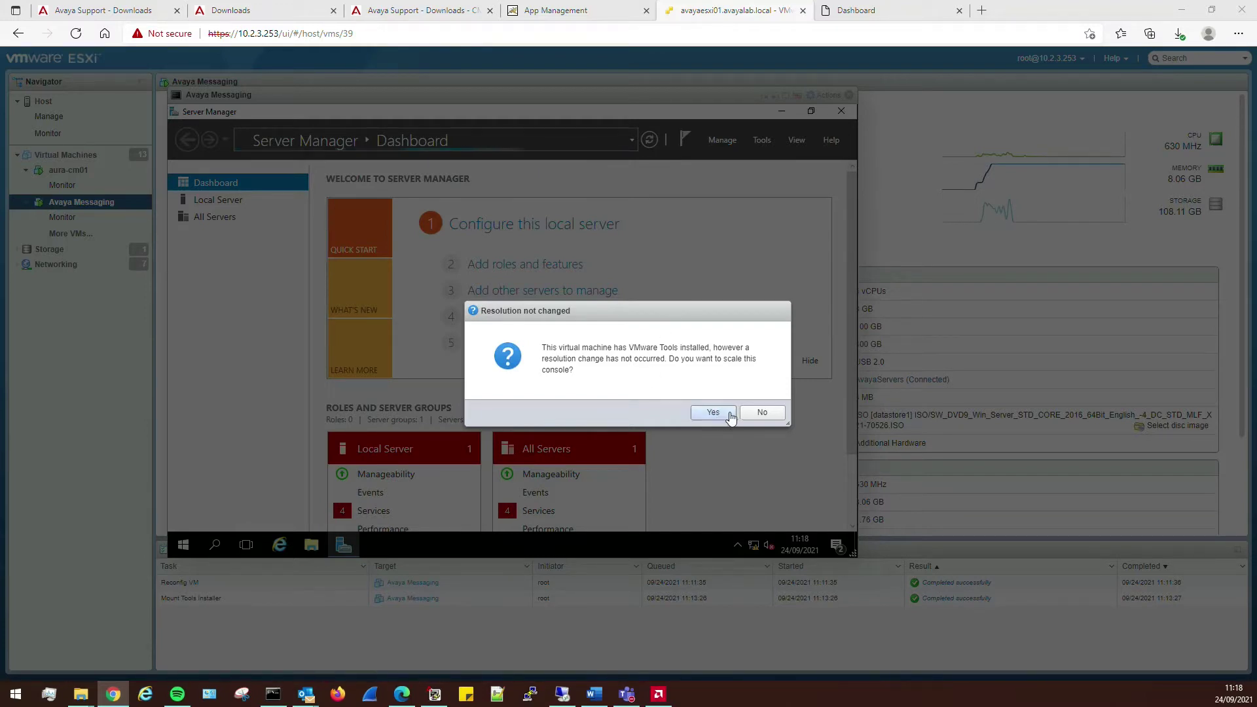
pyautogui.click(714, 413)
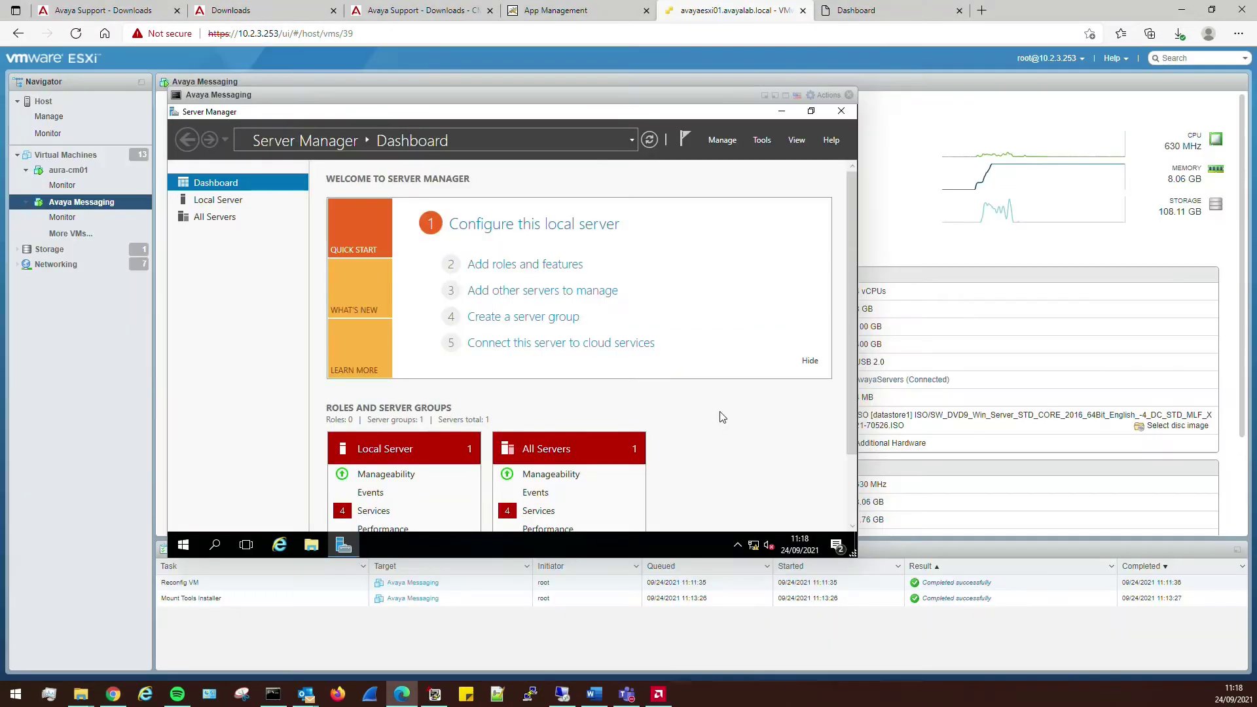
# - Reach Network and Sharing Center through Control Panel's Network and Internet category
pyautogui.click(183, 545)
pyautogui.write('control')
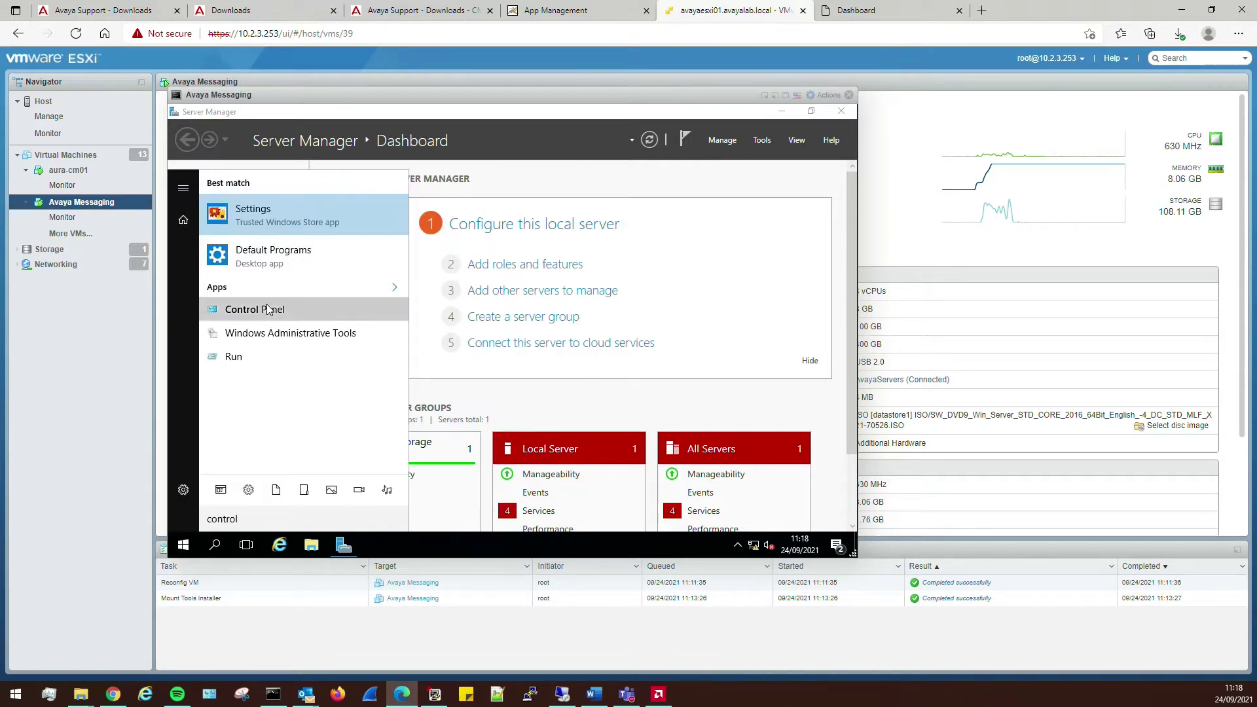
pyautogui.click(266, 306)
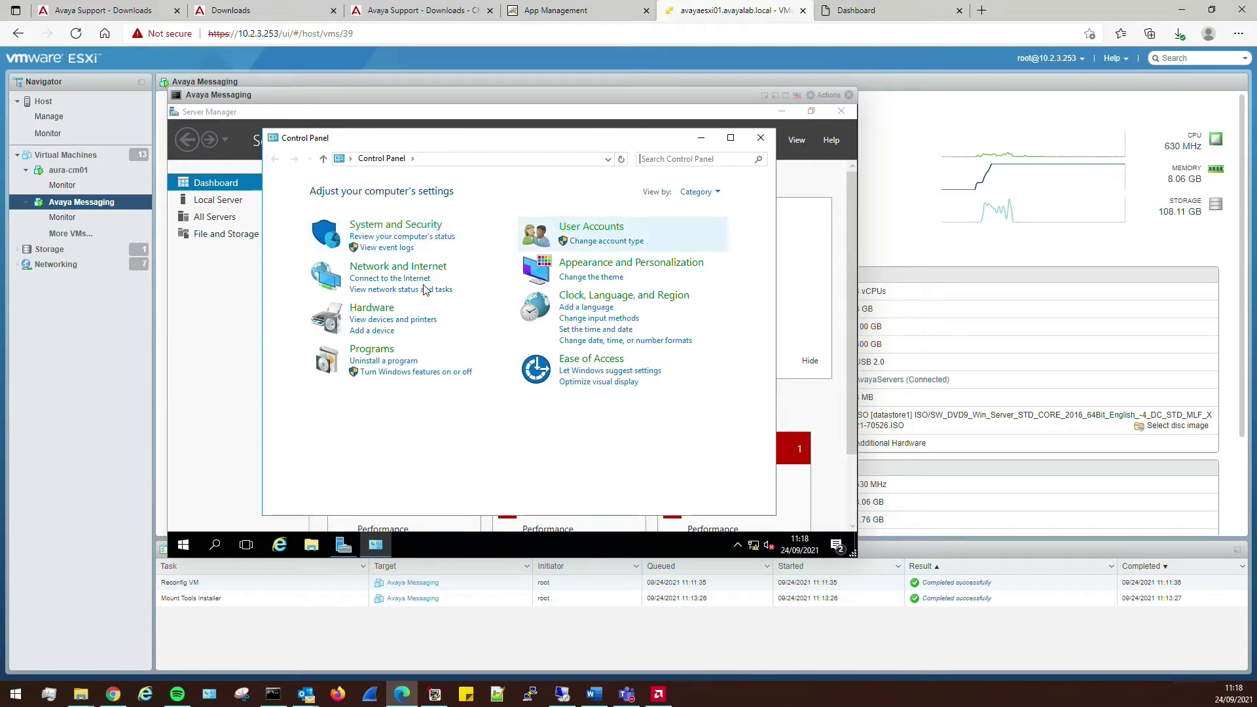
pyautogui.click(397, 266)
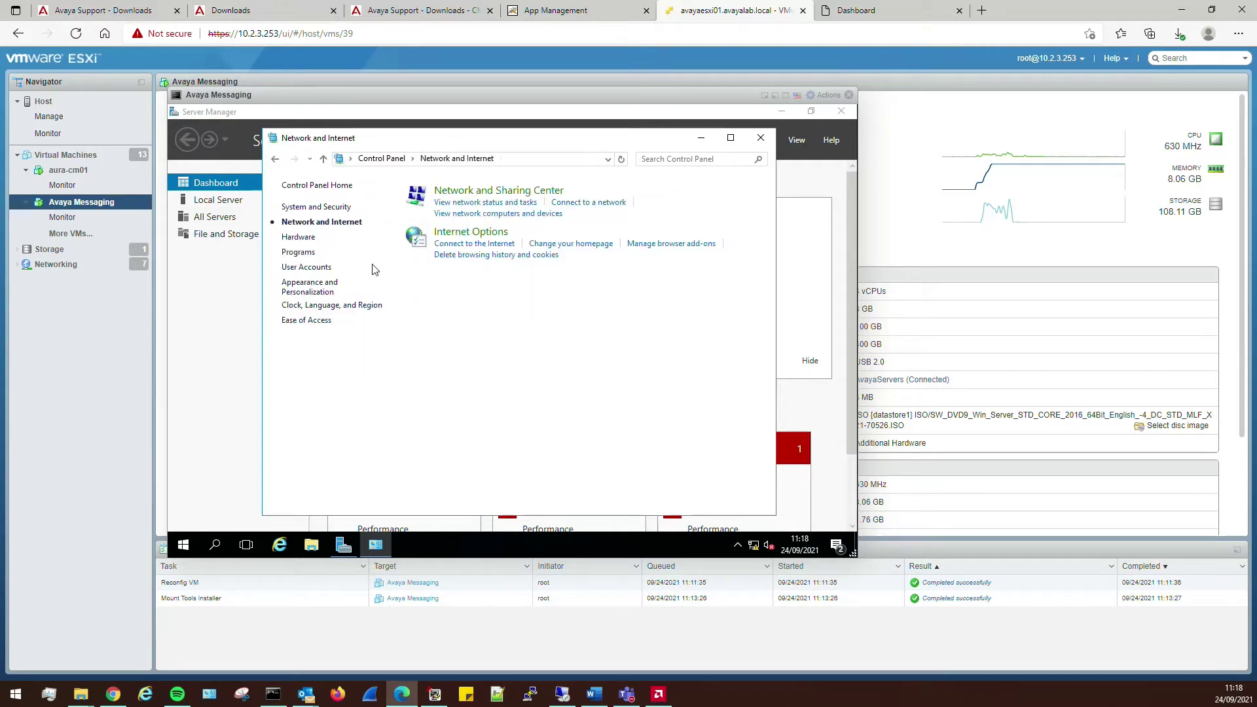
pyautogui.click(481, 194)
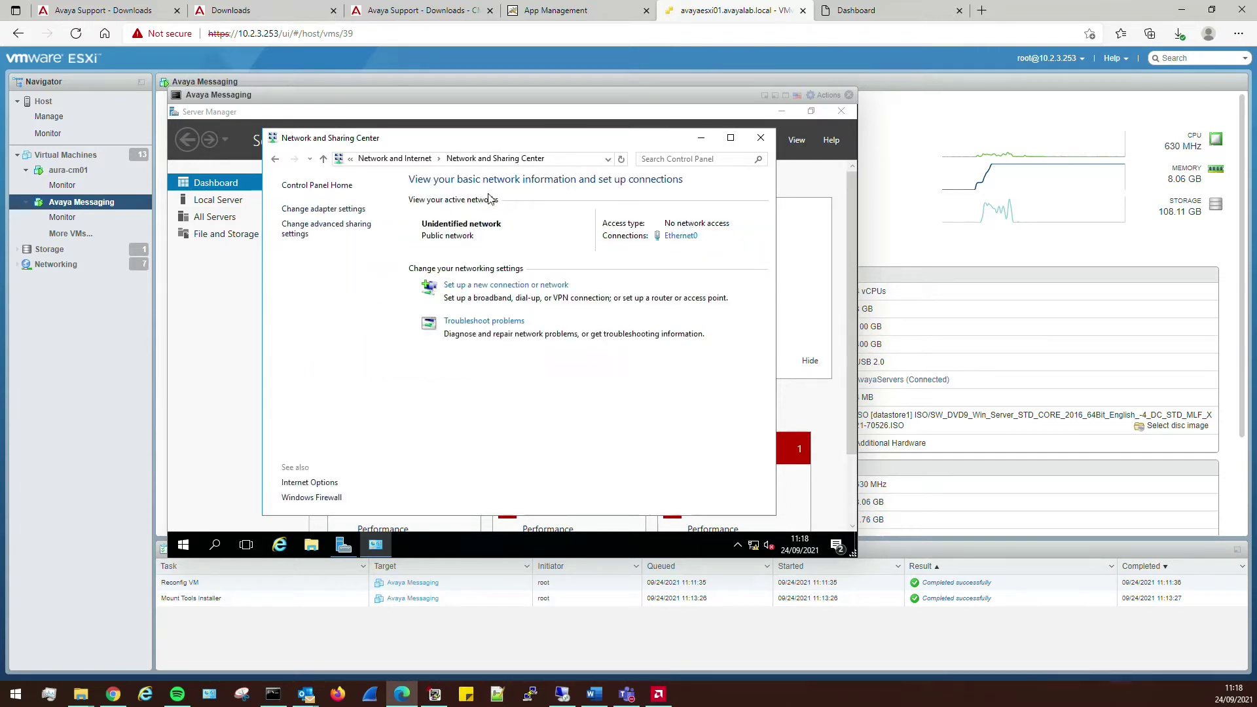
# - Change Ethernet0's static IPv4 address to 10.2.1.130 by replacing the last octet with 30
pyautogui.click(683, 239)
pyautogui.click(435, 433)
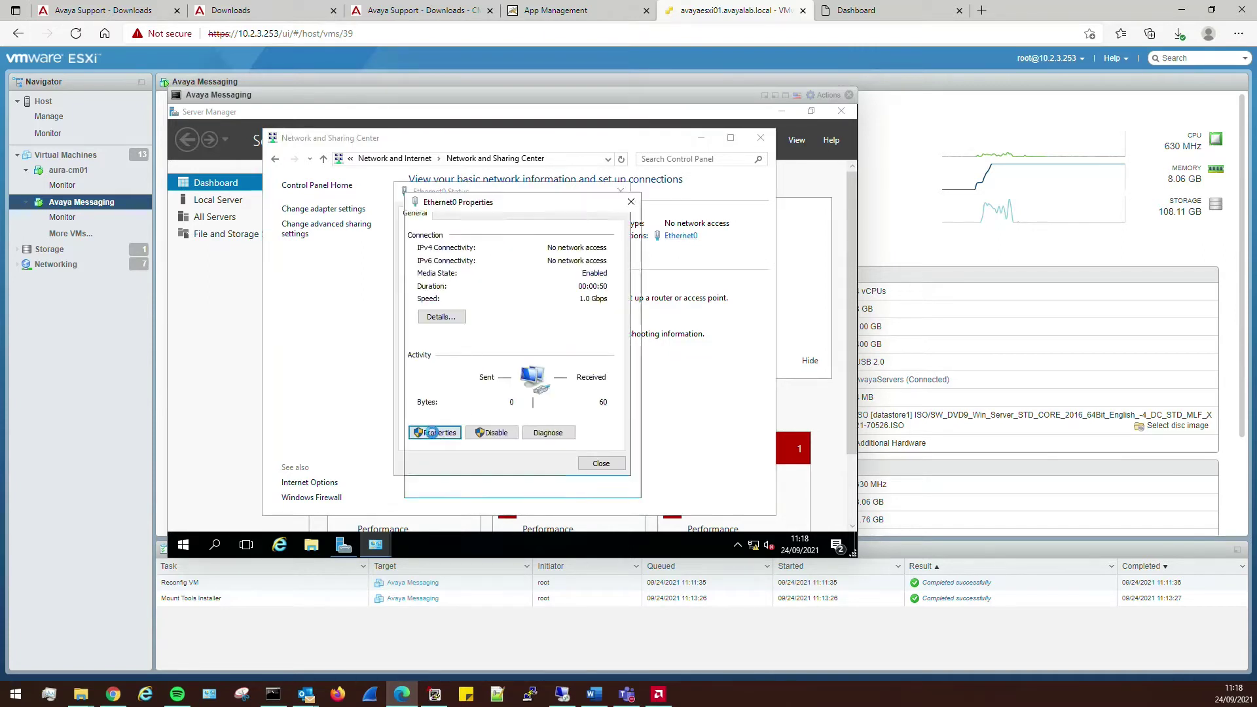
pyautogui.click(527, 353)
pyautogui.click(532, 342)
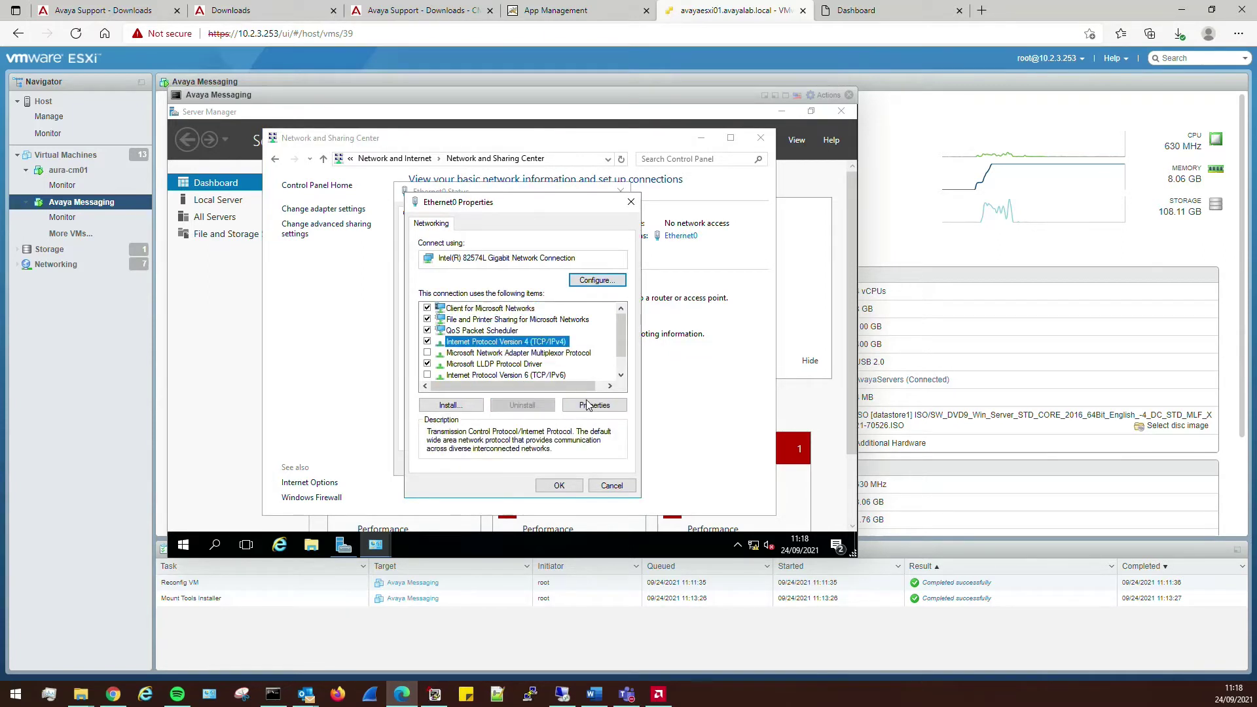
pyautogui.click(591, 405)
pyautogui.moveTo(630, 347); pyautogui.dragTo(668, 349)
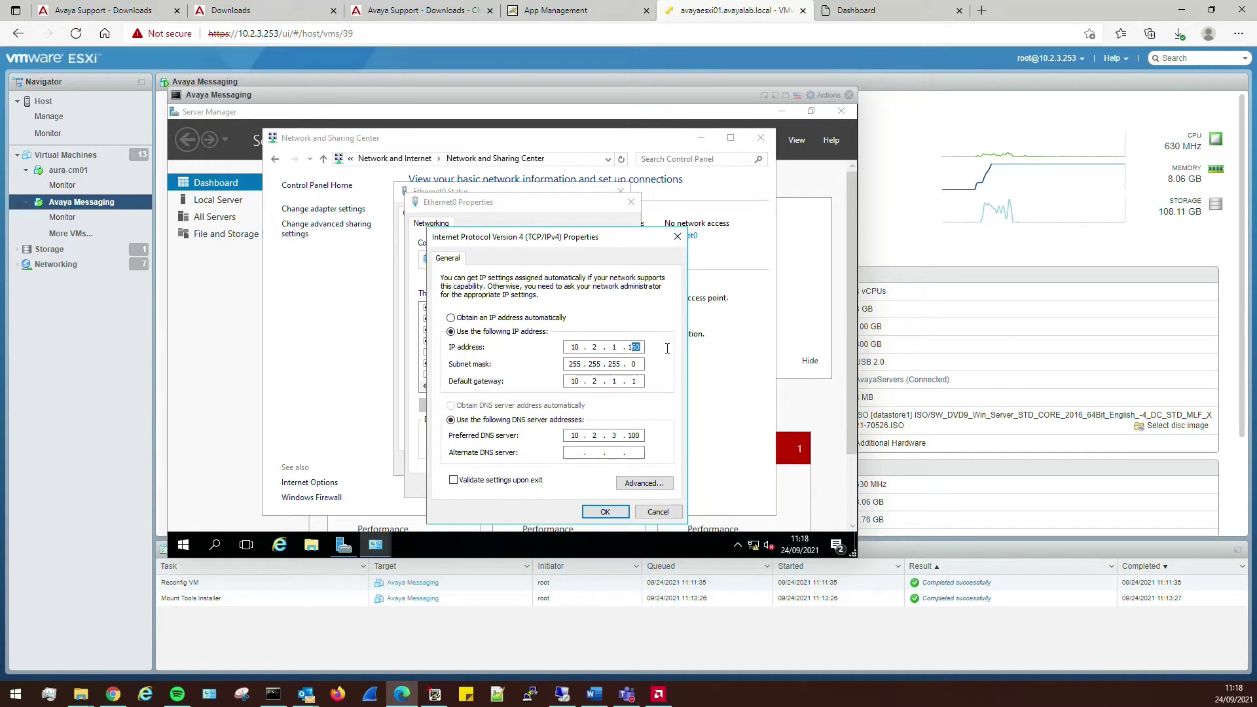
pyautogui.write('30')
pyautogui.click(604, 513)
# - Close the network windows, allow network discovery, and switch to the 10.2.1.130 Remote Desktop session
pyautogui.click(563, 491)
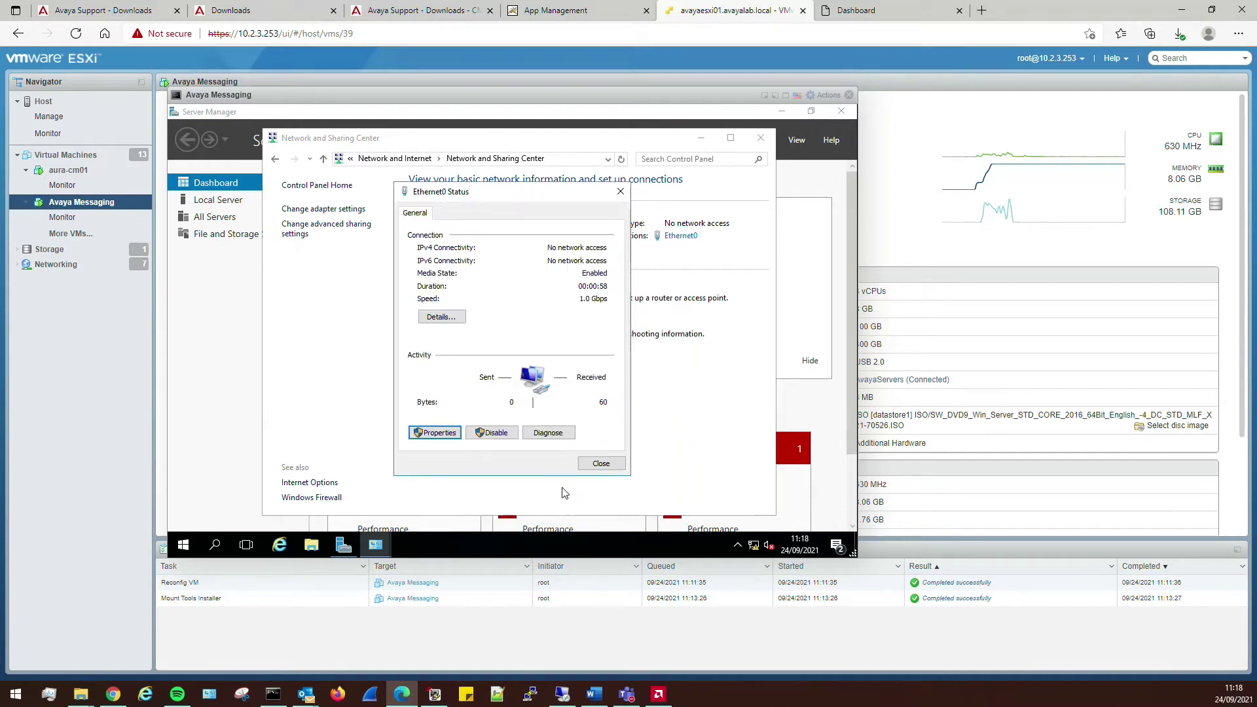
pyautogui.click(599, 467)
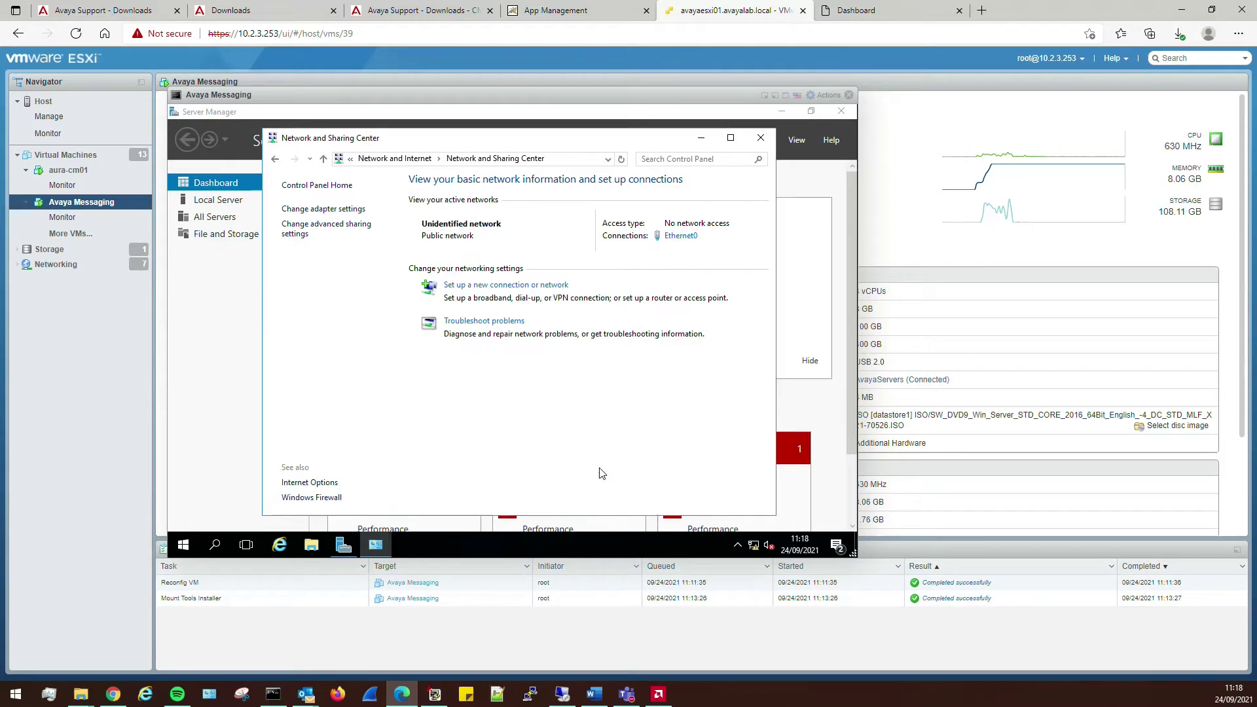
pyautogui.click(761, 140)
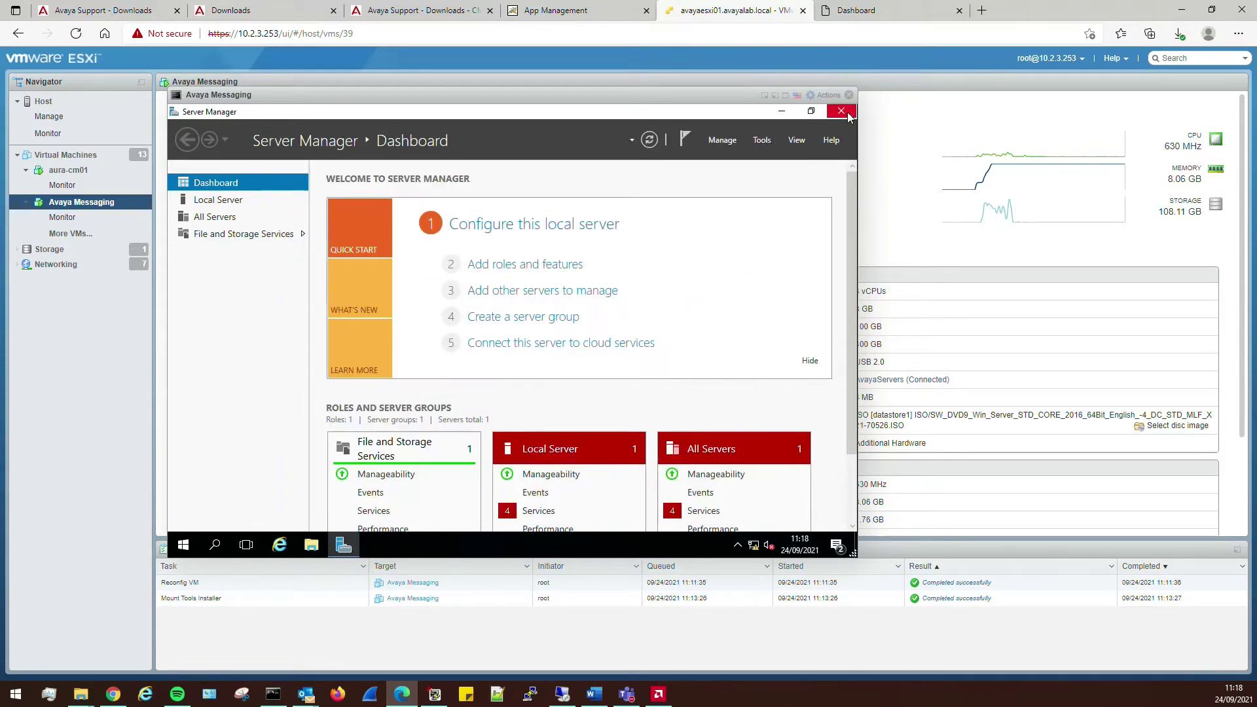
pyautogui.click(732, 348)
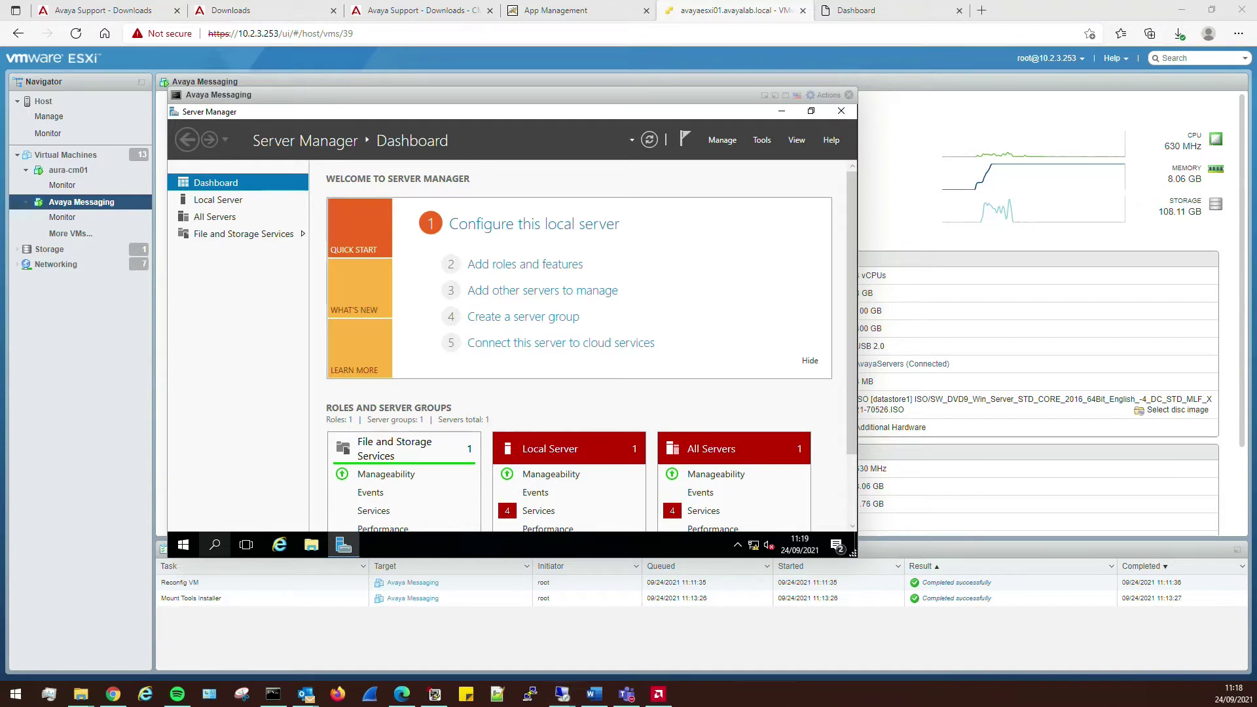
pyautogui.hotkey('alt', 'Tab')
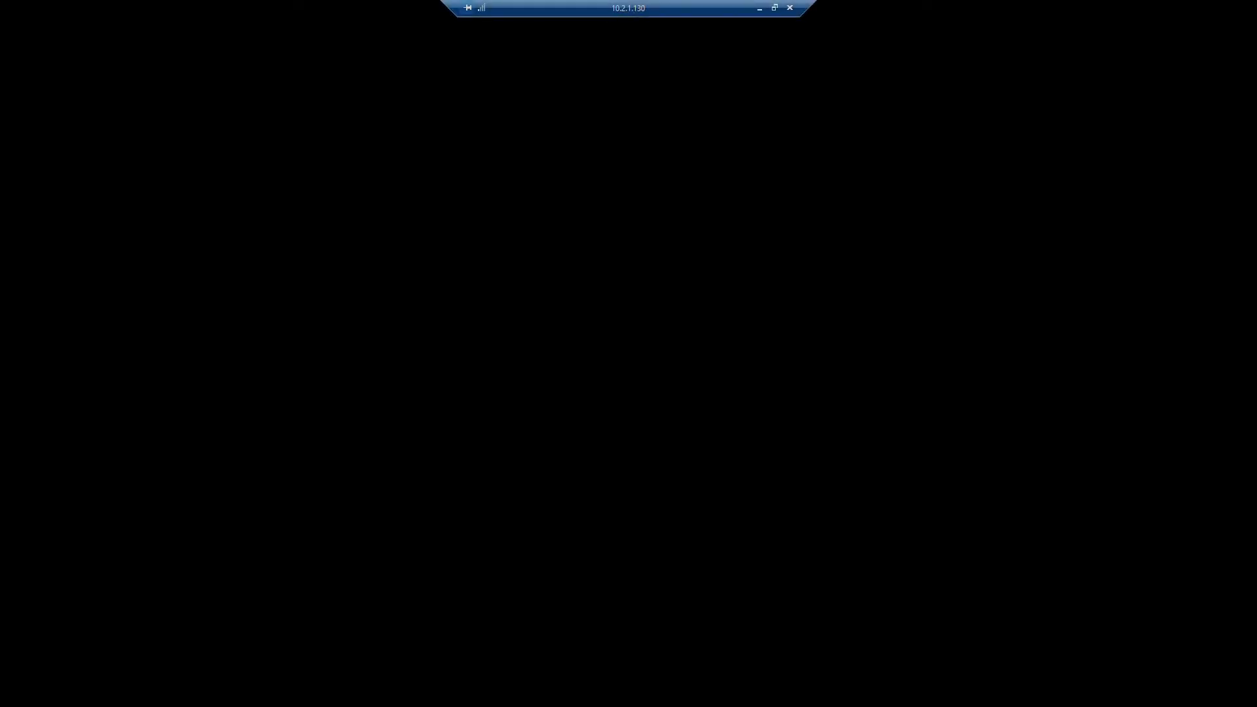
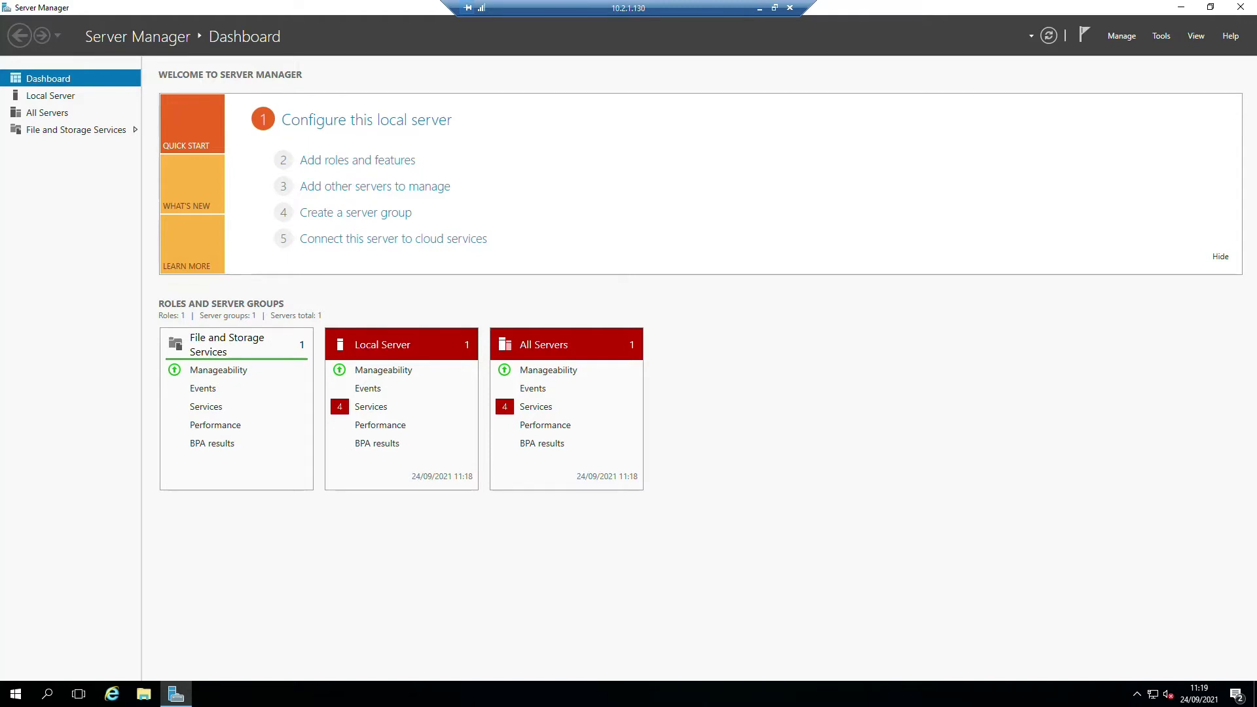
# - Open the empty Avaya folder on the 10.2.1.130 share and paste the three downloaded items into it
pyautogui.moveTo(842, 136); pyautogui.dragTo(789, 102)
pyautogui.click(296, 237)
pyautogui.doubleClick(296, 237)
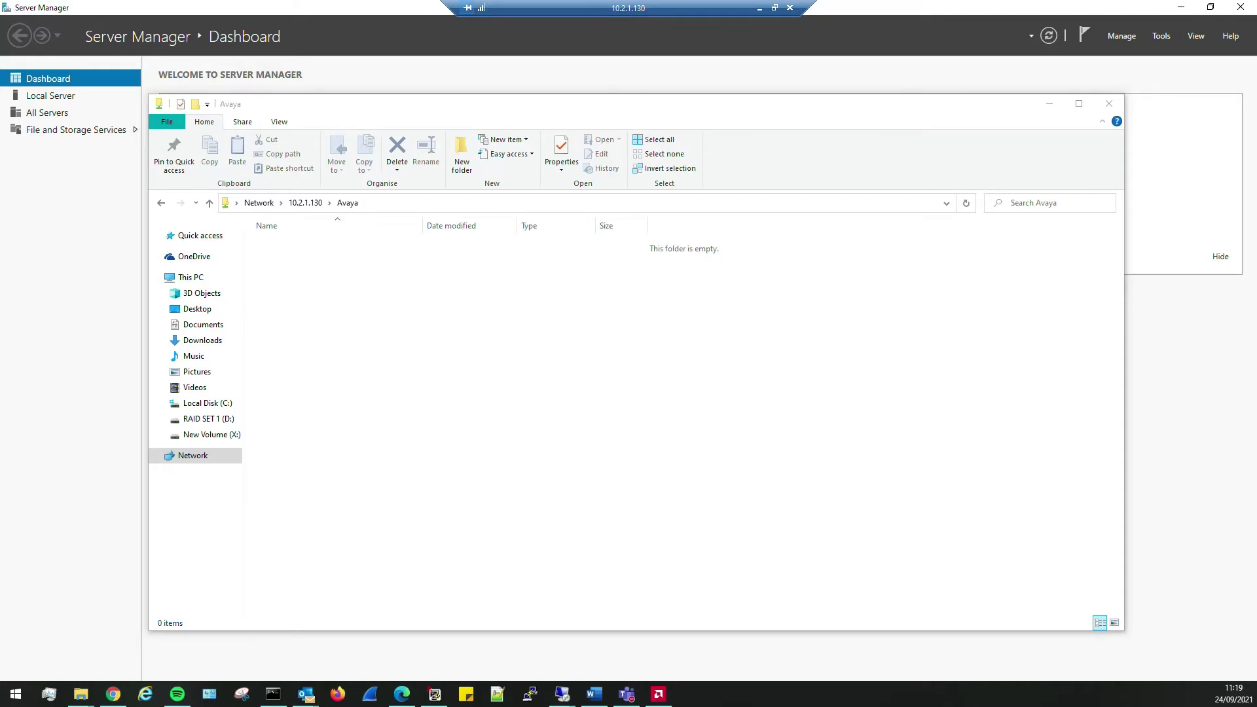
pyautogui.press('super+e')
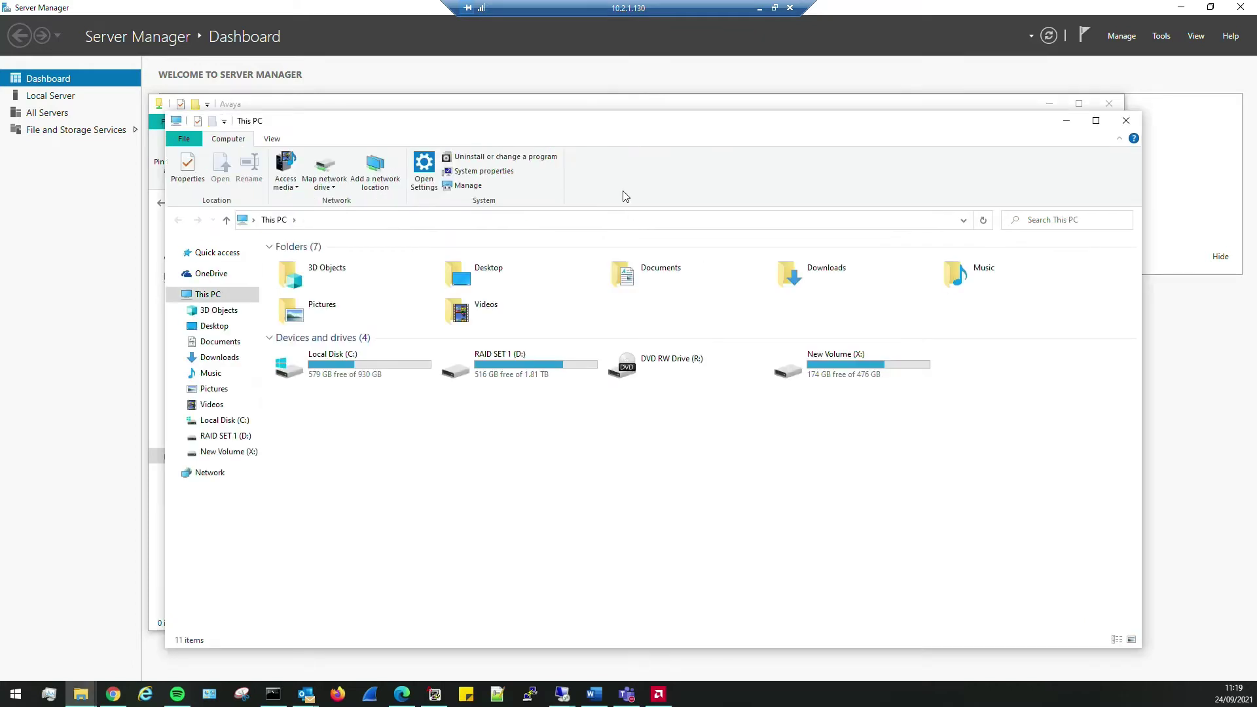
pyautogui.moveTo(618, 129); pyautogui.dragTo(0, 164)
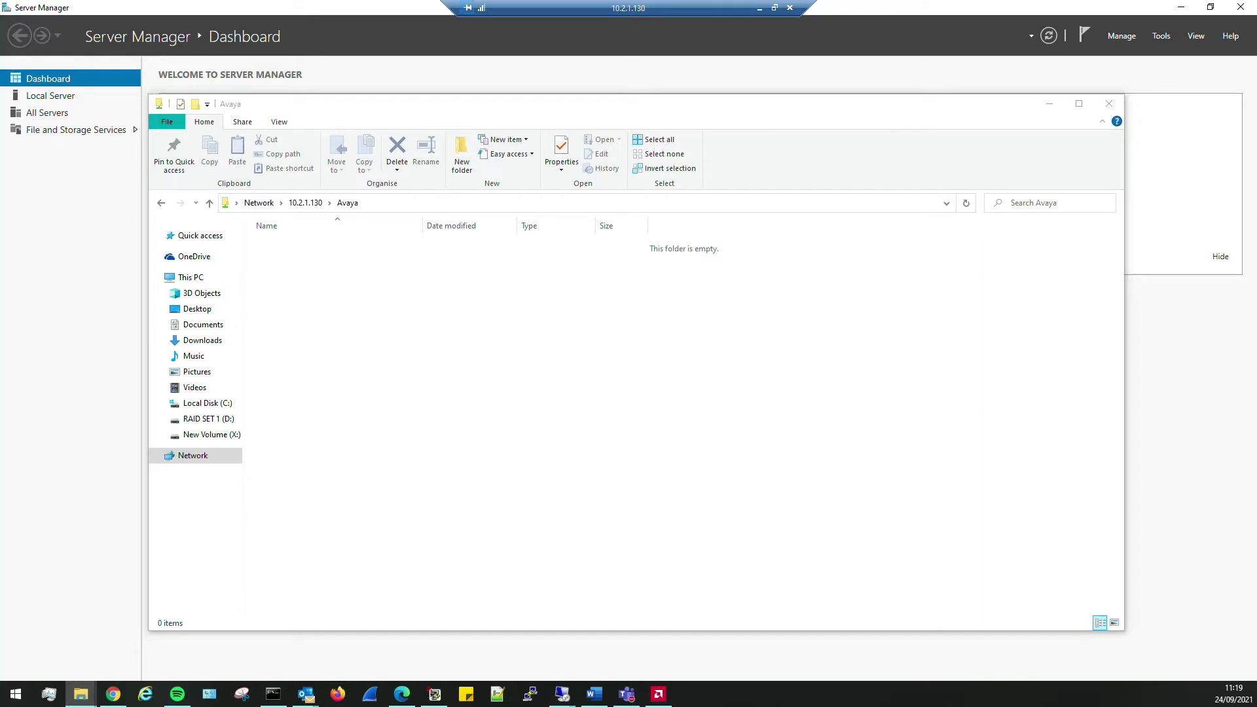
pyautogui.rightClick(342, 285)
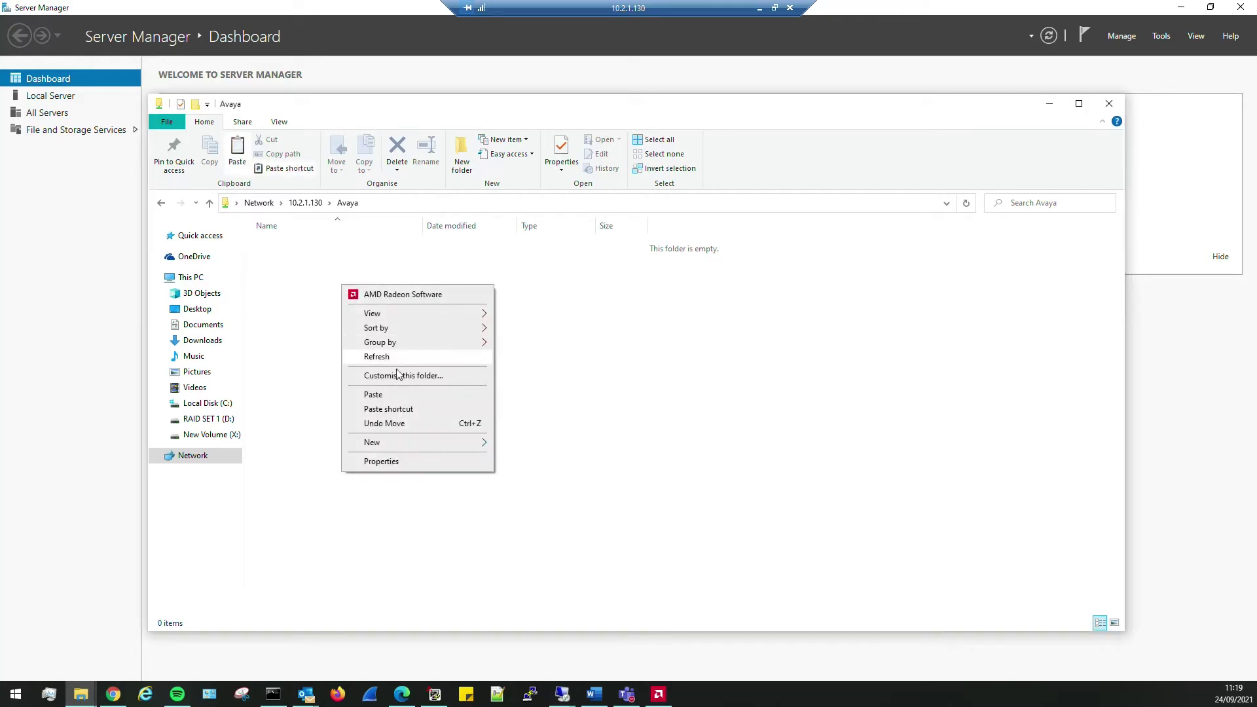
pyautogui.click(386, 394)
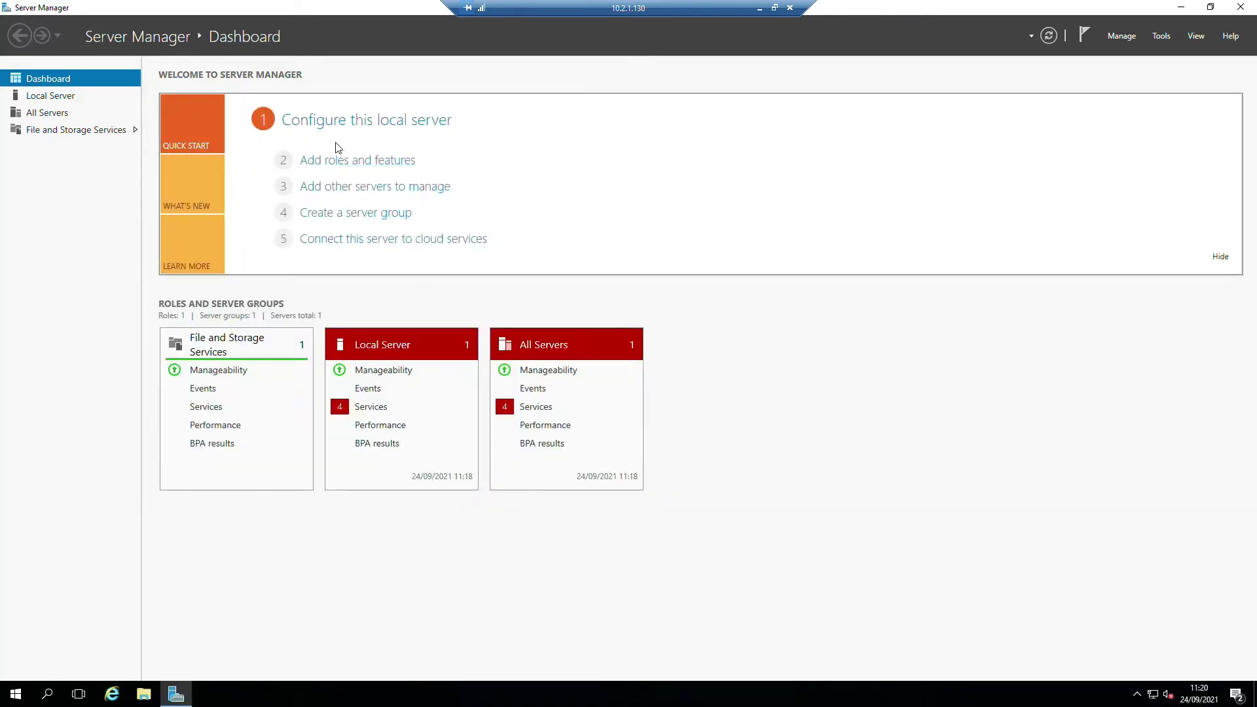
# - Start Add Roles and Features with role-based installation on the local server as destination
pyautogui.click(343, 165)
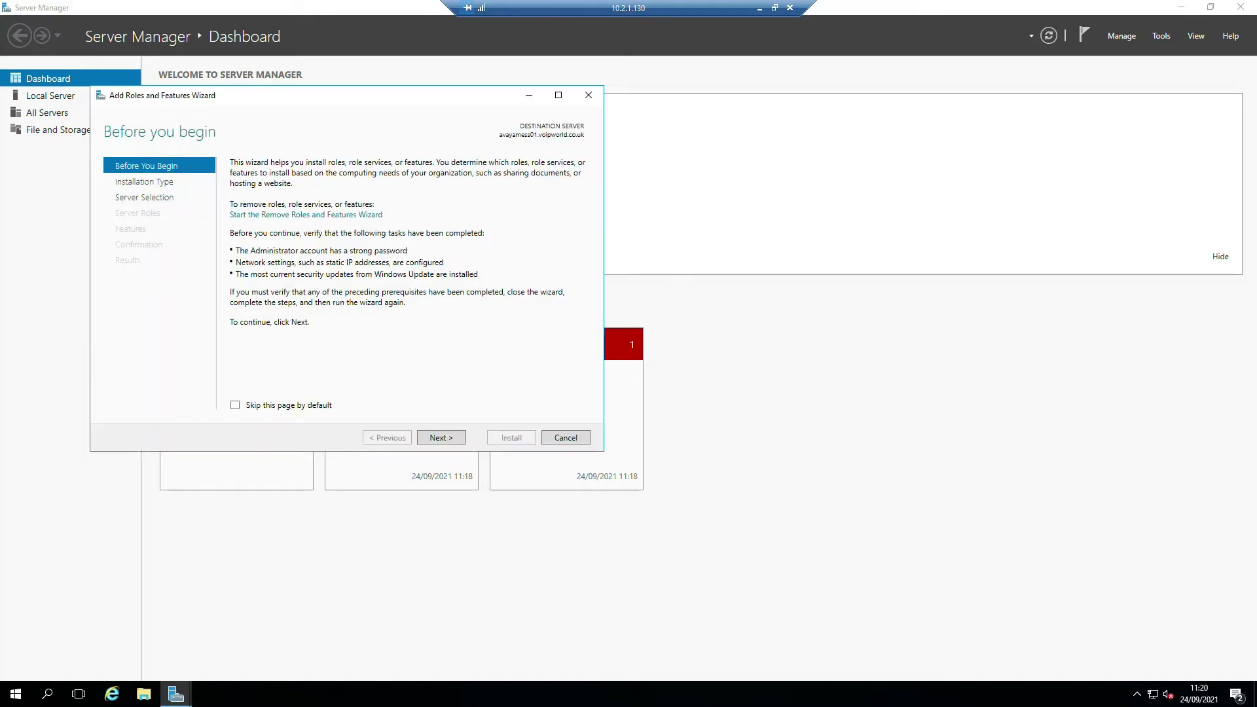
pyautogui.click(446, 438)
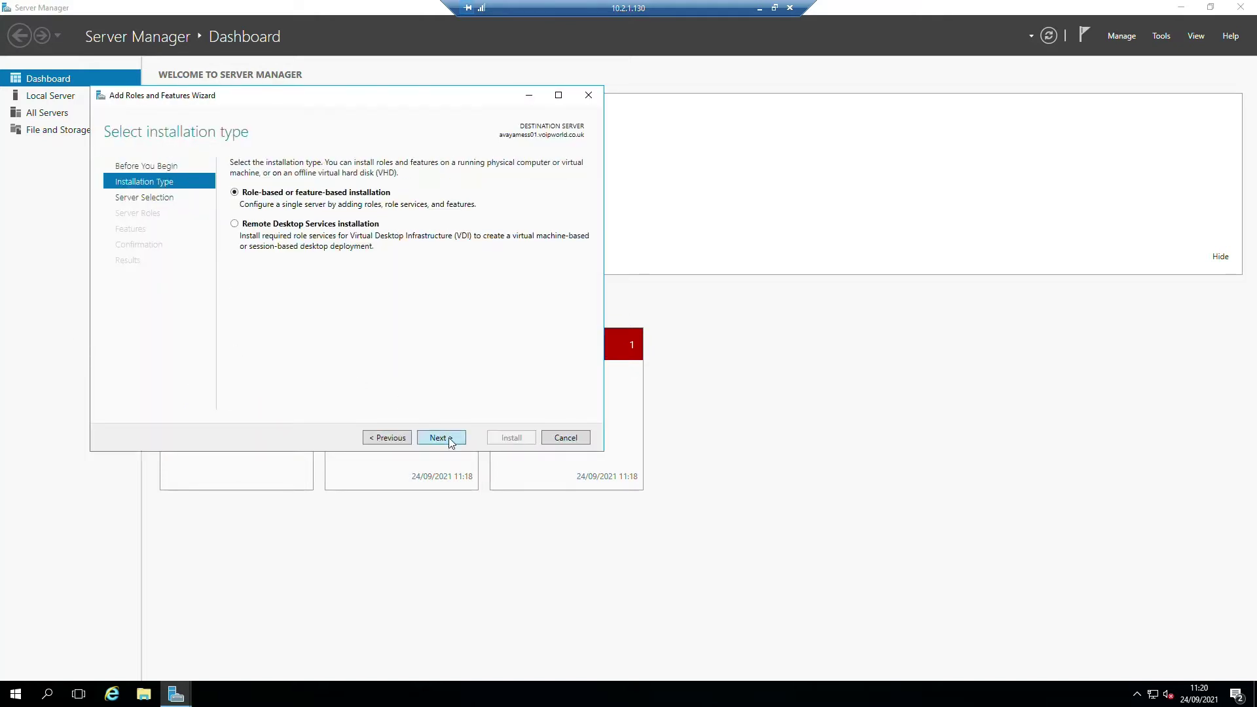
pyautogui.click(449, 440)
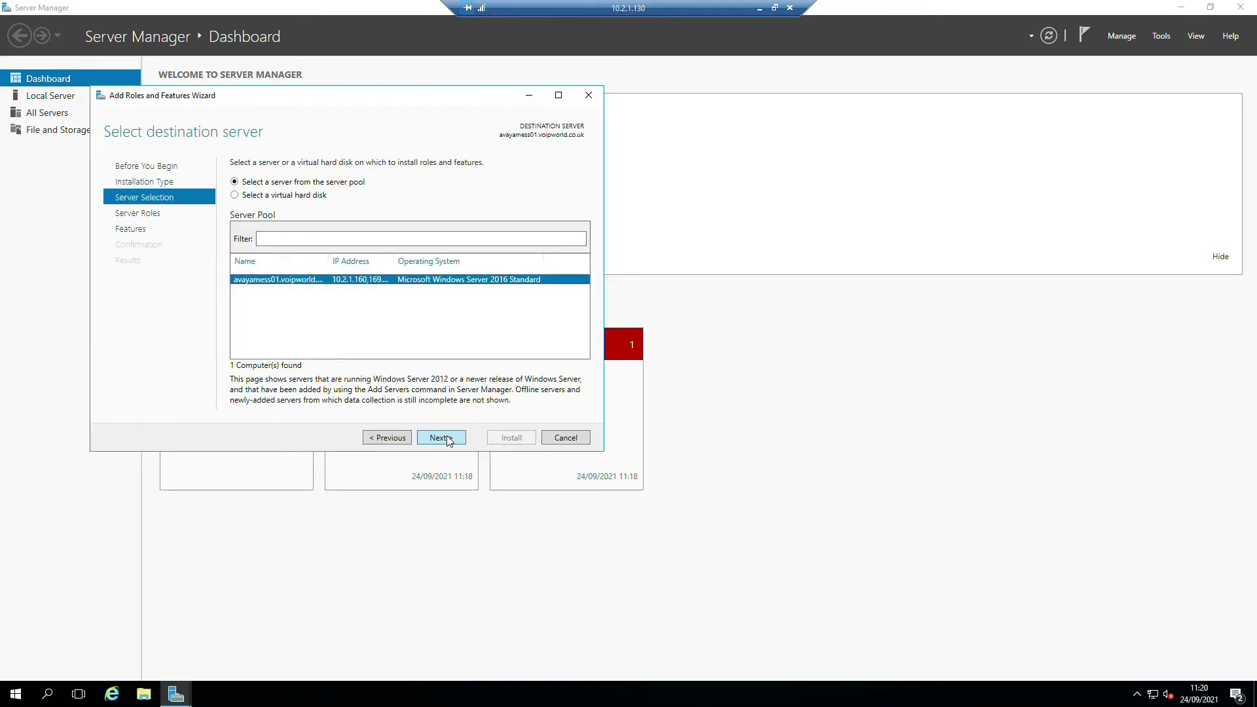
pyautogui.click(461, 440)
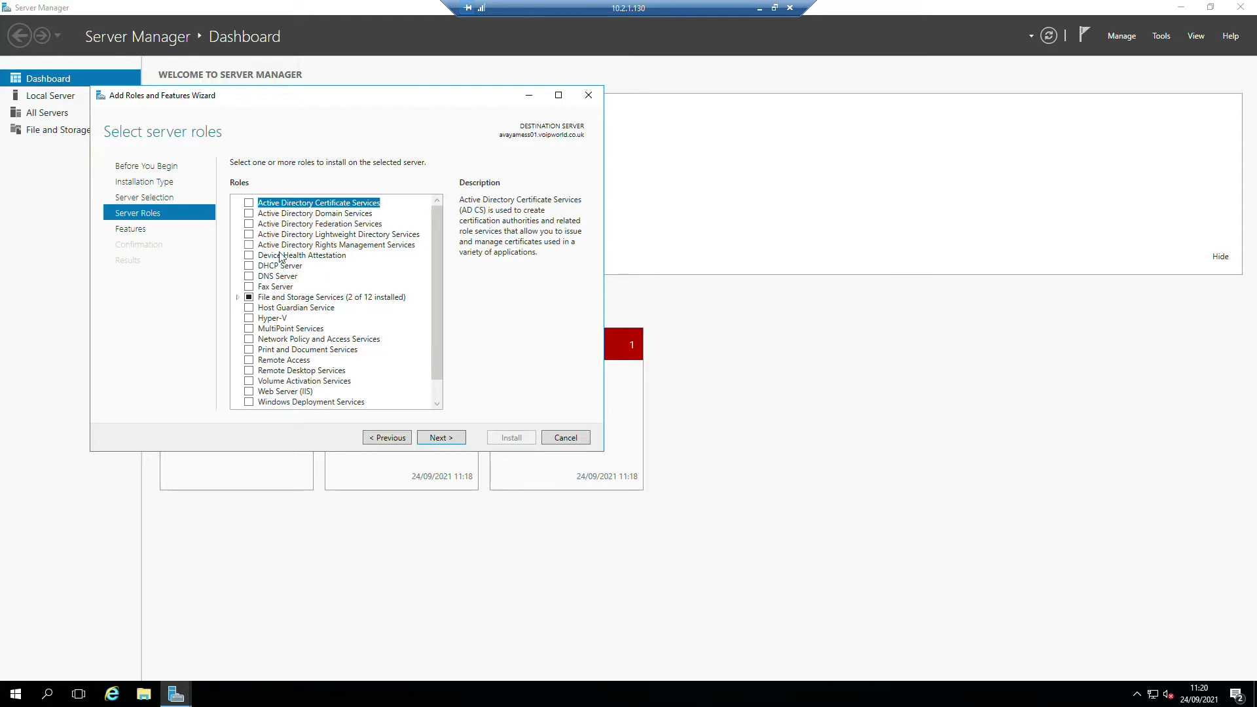
# - Tick the Fax Server and Web Server (IIS) roles, accepting their required features
pyautogui.click(249, 286)
pyautogui.click(379, 378)
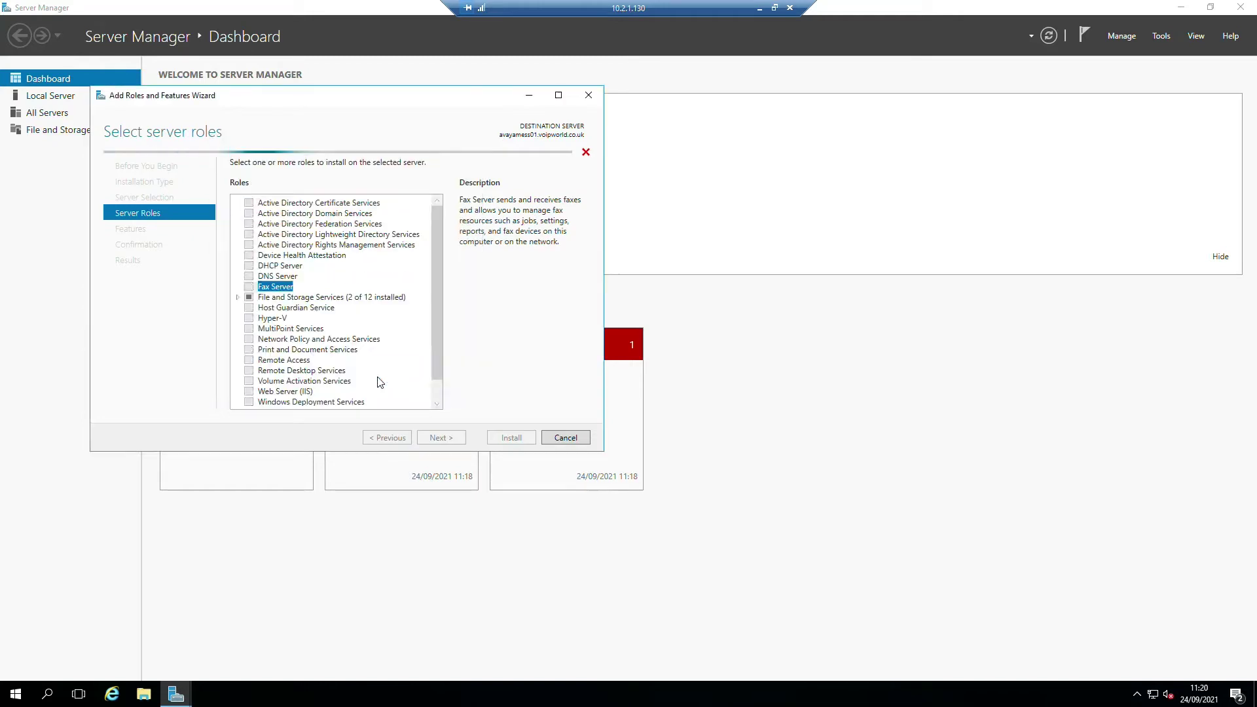
pyautogui.moveTo(437, 298); pyautogui.dragTo(442, 333)
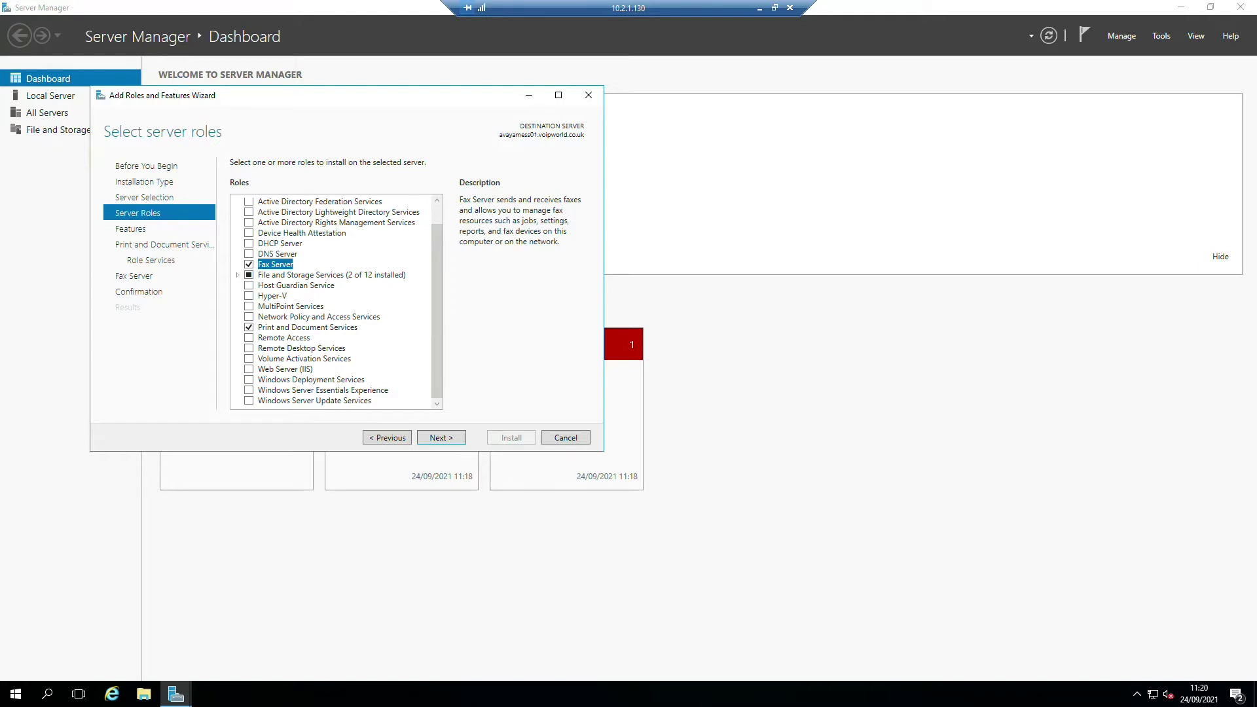
pyautogui.click(250, 371)
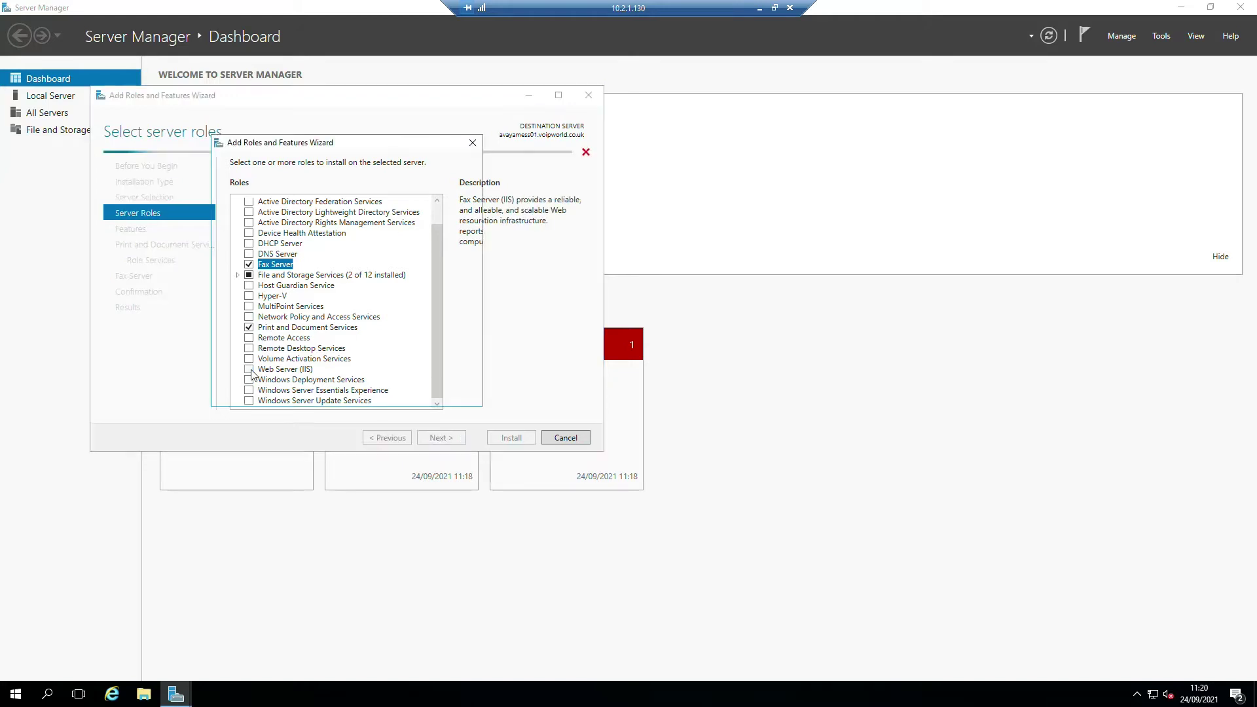
pyautogui.click(384, 377)
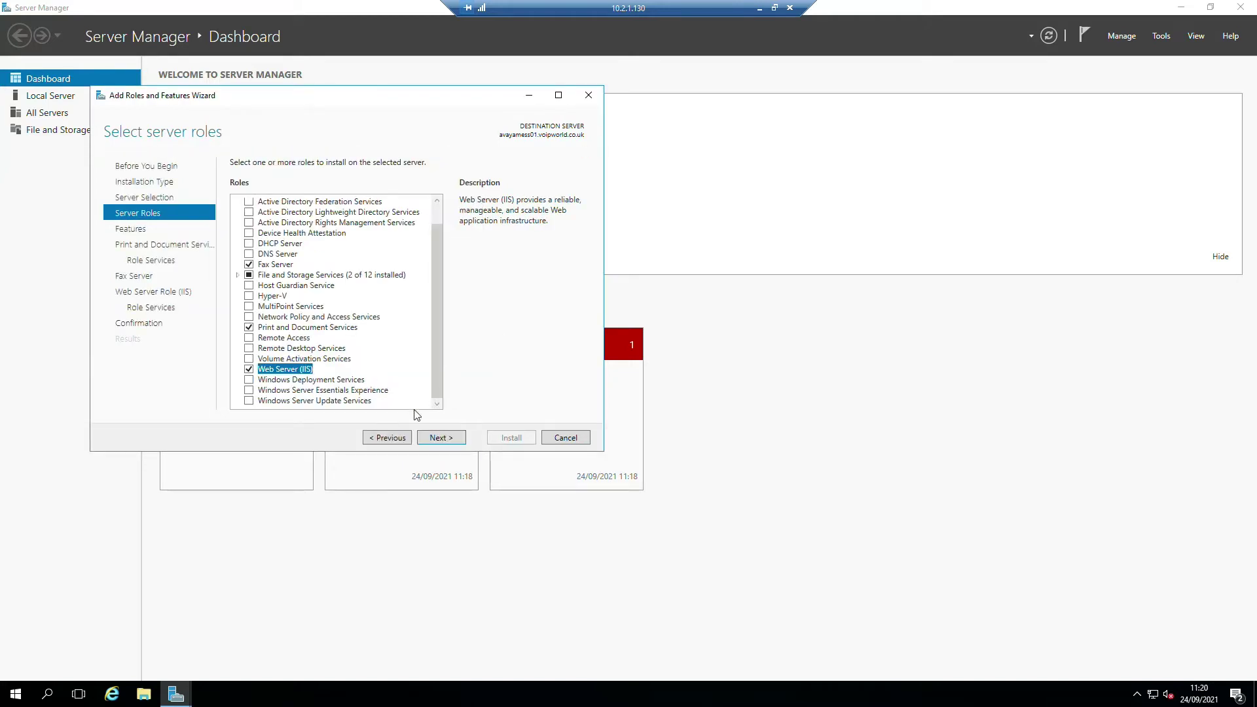
pyautogui.click(442, 438)
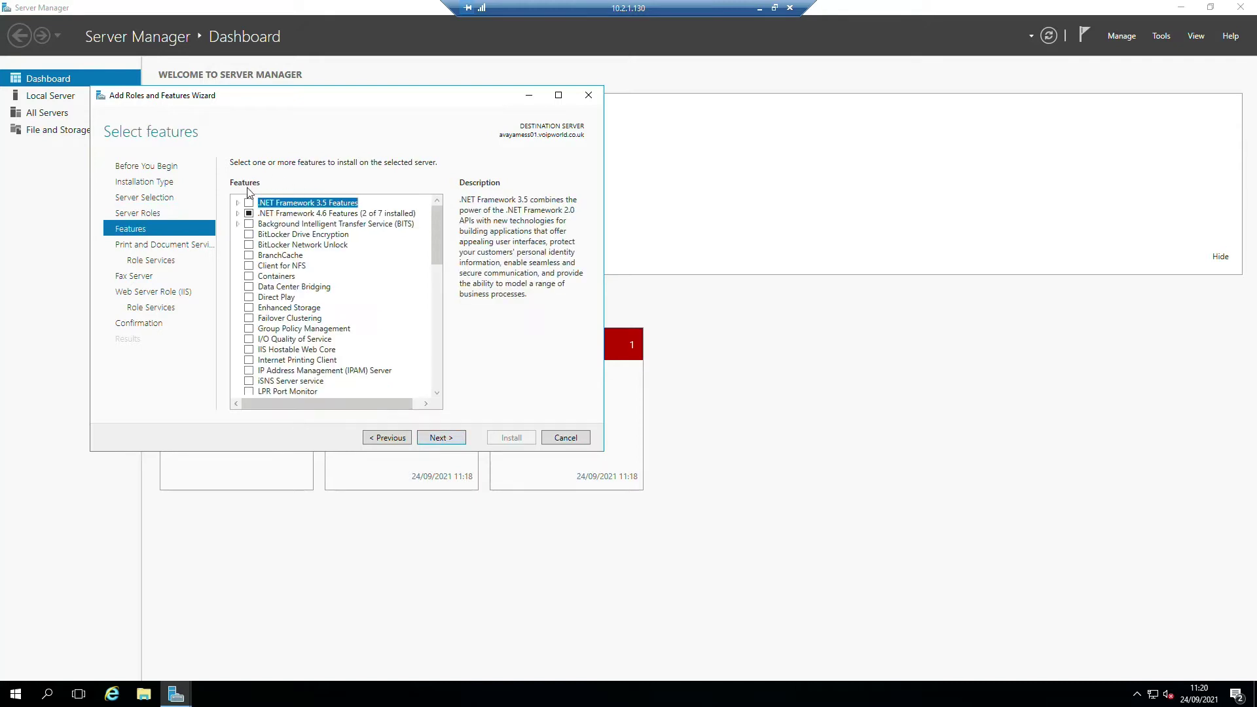
# - Add .NET Framework 3.5 Features with HTTP Activation and its required features
pyautogui.click(238, 203)
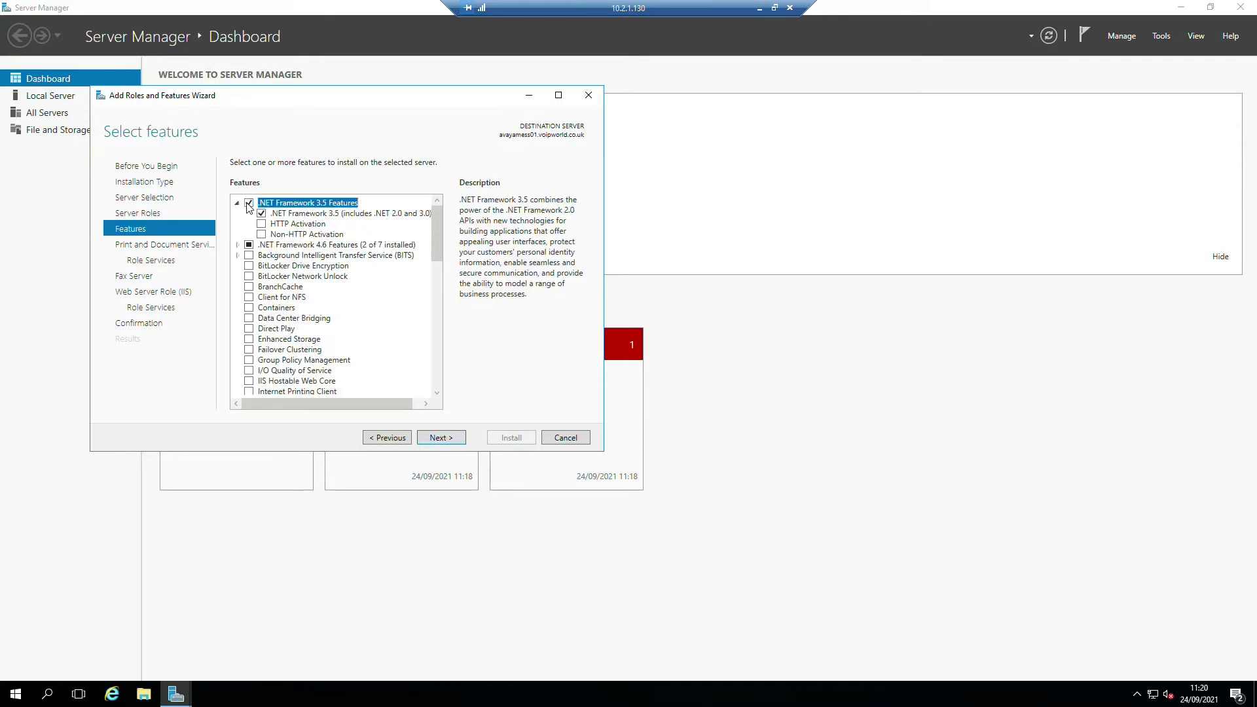
pyautogui.click(261, 224)
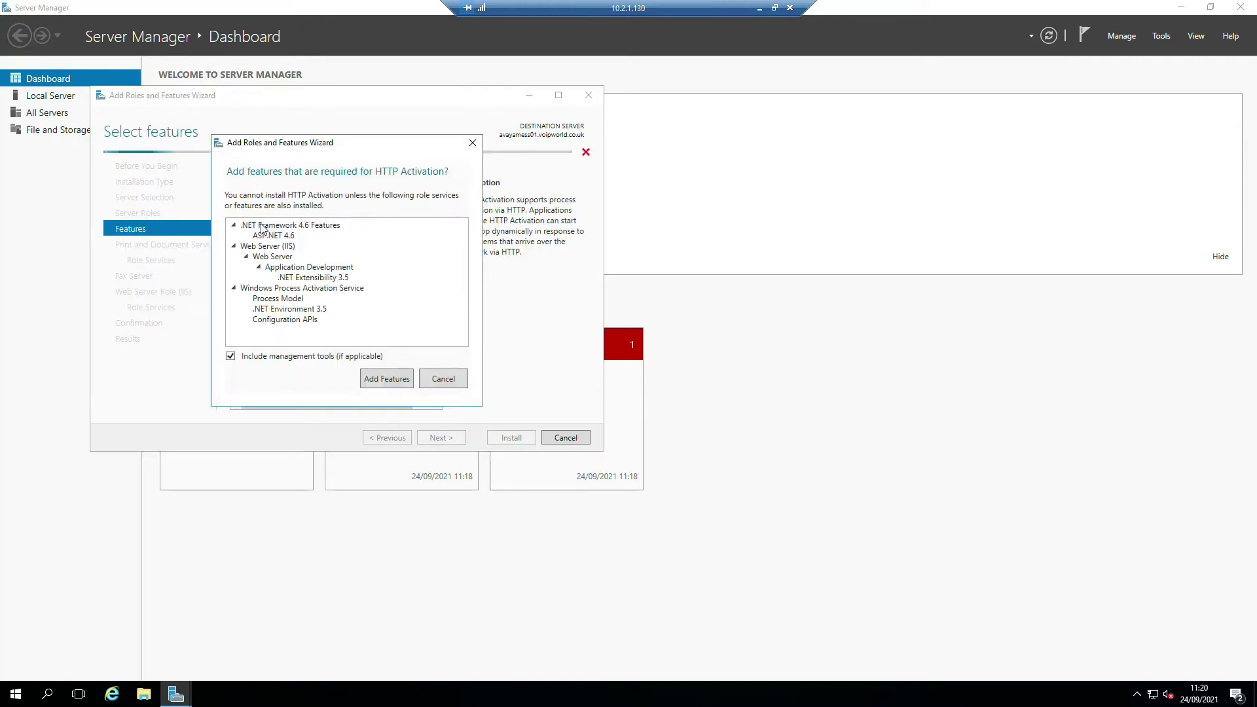
pyautogui.click(387, 379)
pyautogui.click(240, 245)
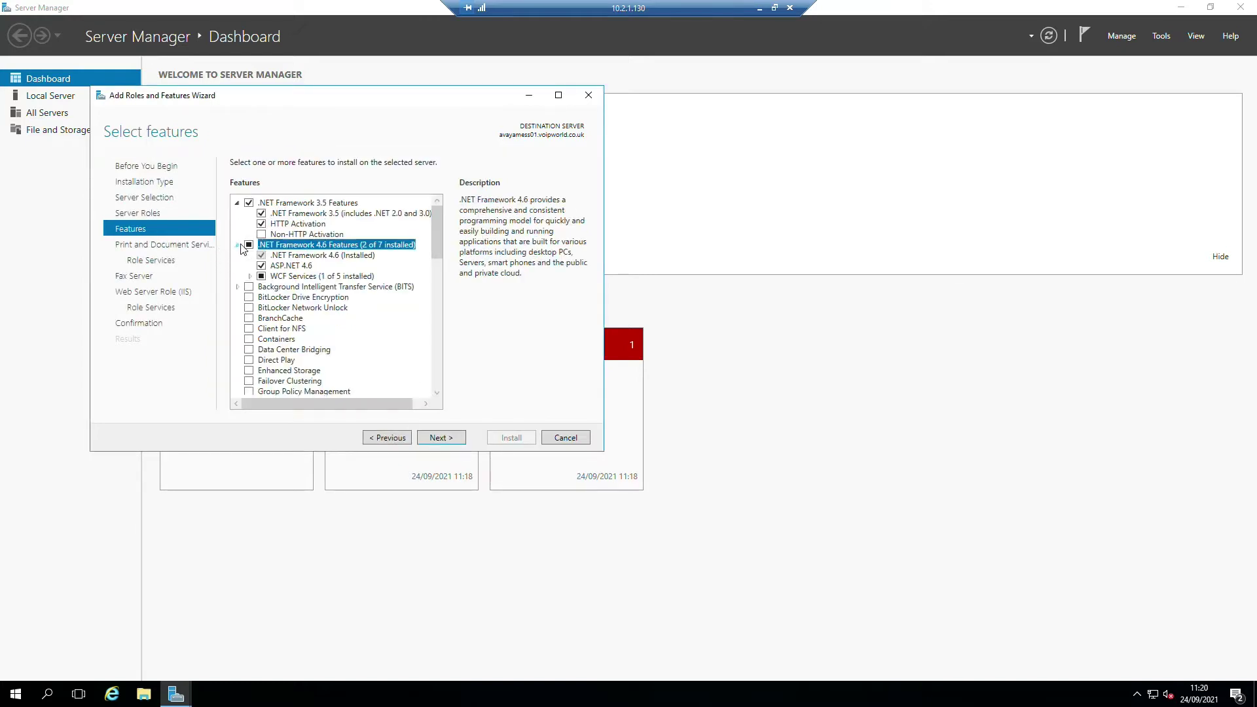
pyautogui.click(250, 276)
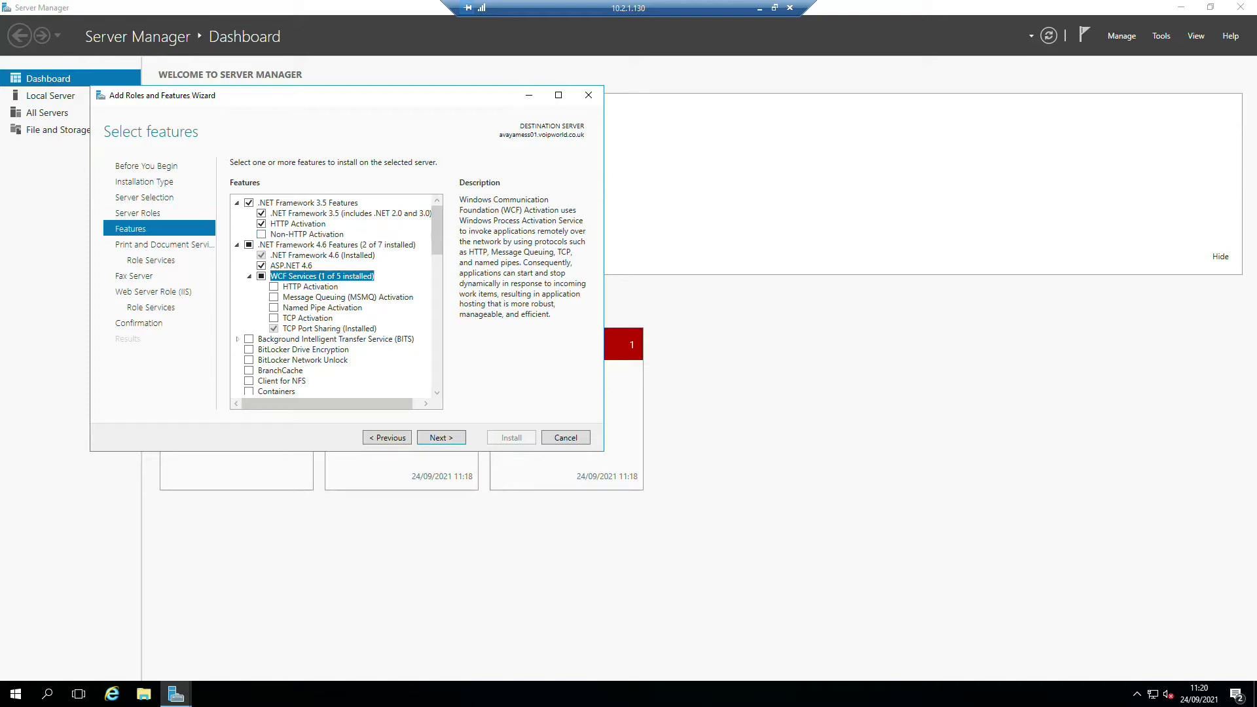
# - Add the SNMP Service feature with its required features and move past the features page
pyautogui.scroll(-10, 318, 288)
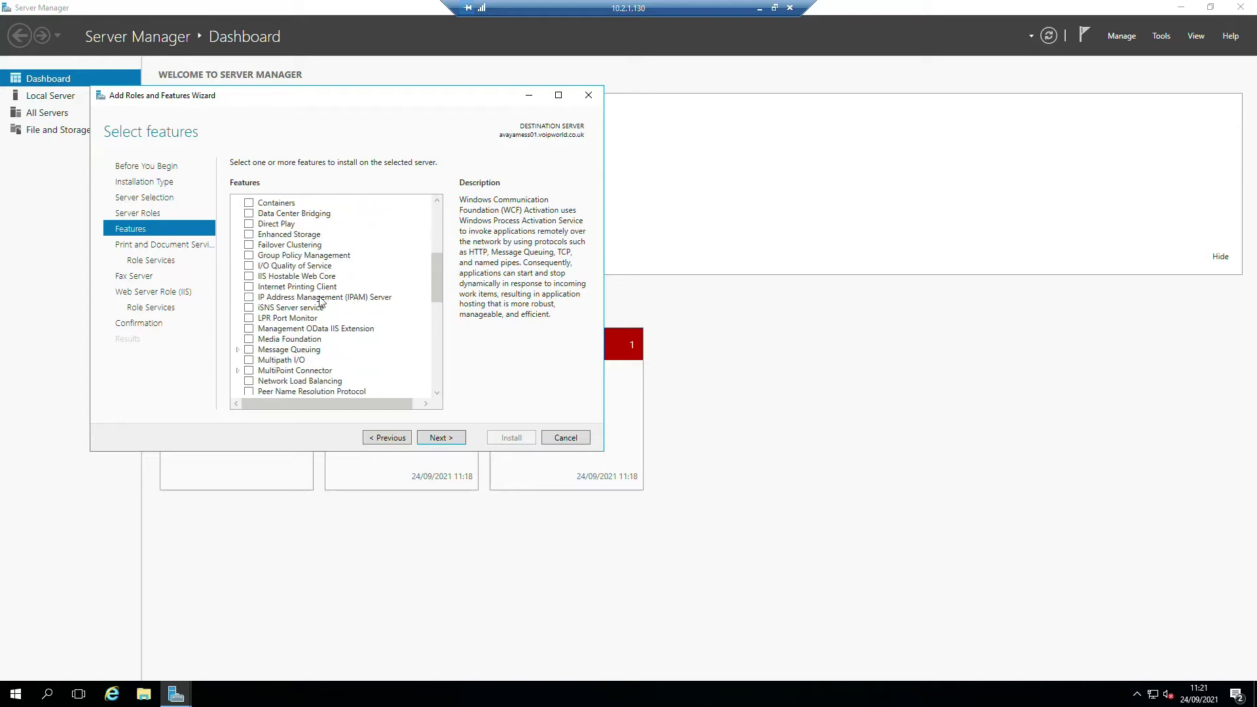
pyautogui.scroll(-4, 314, 321)
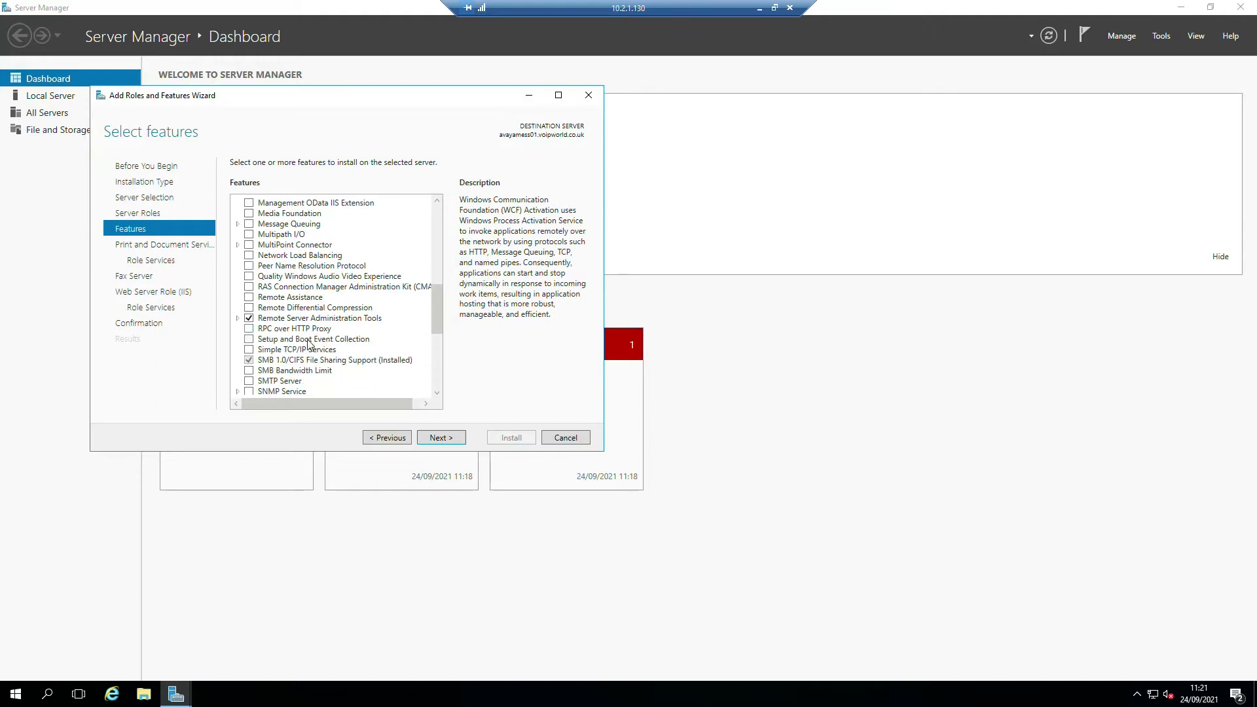
pyautogui.scroll(-2, 309, 345)
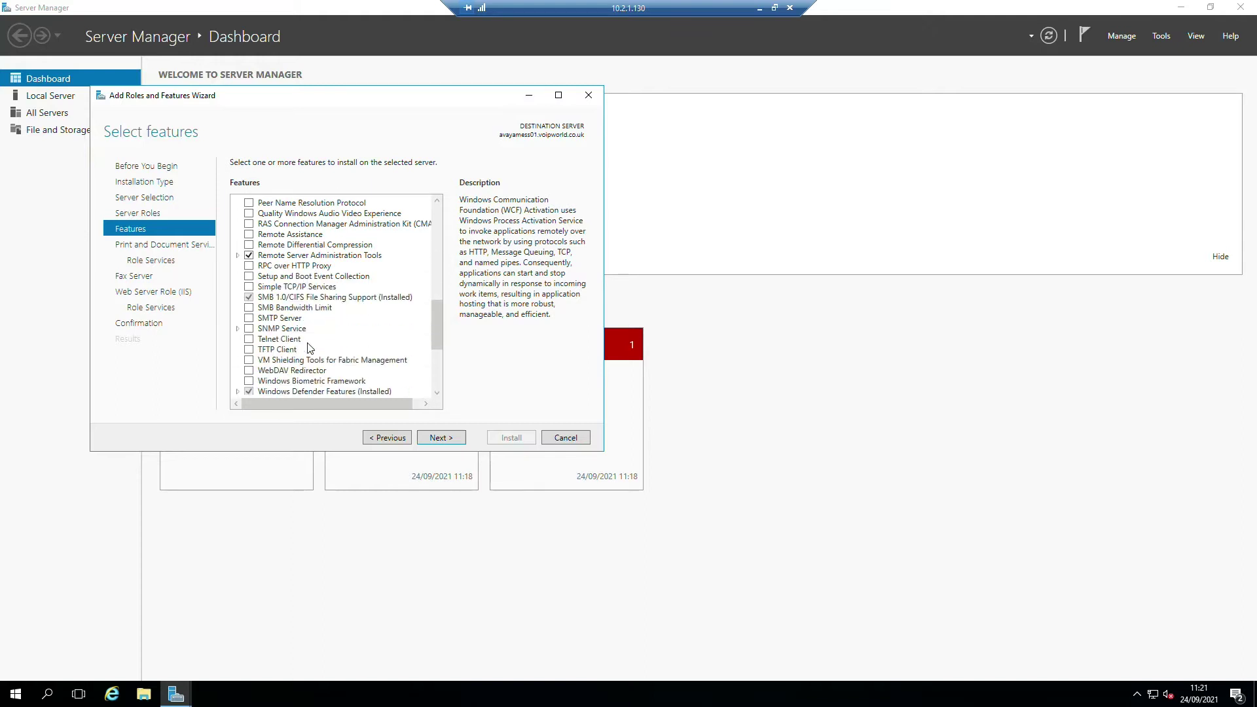
pyautogui.click(249, 329)
pyautogui.click(384, 376)
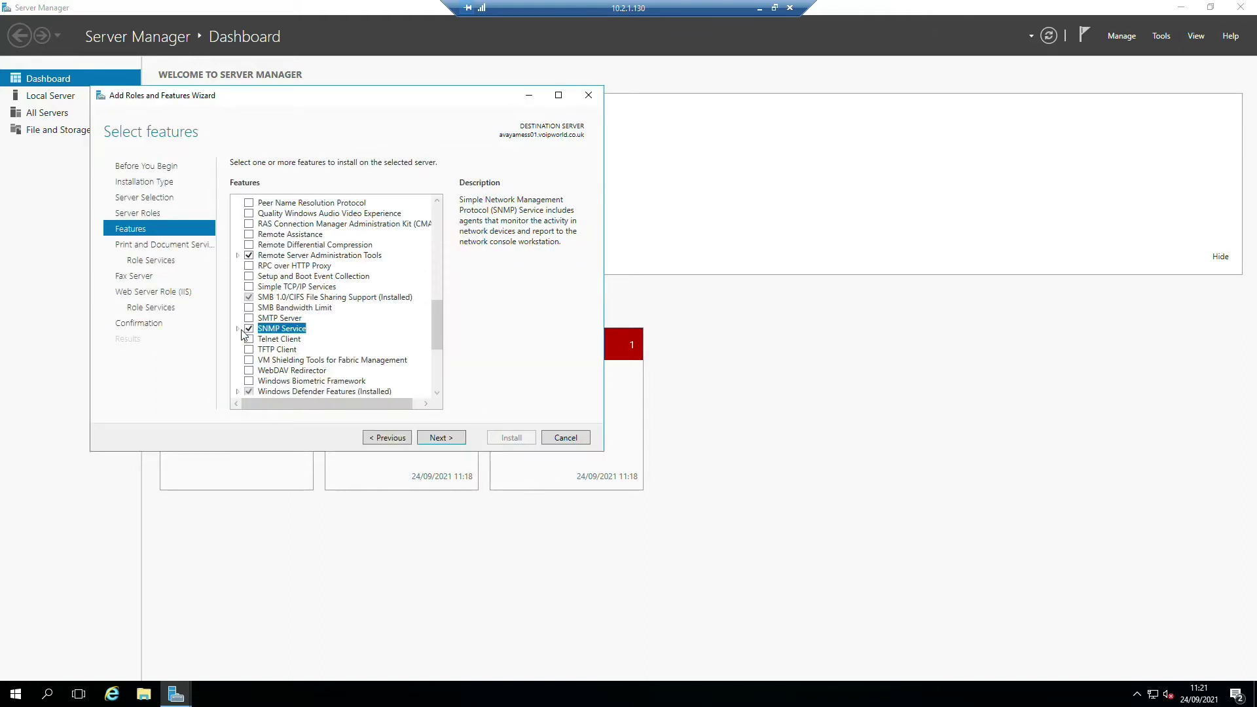
pyautogui.click(238, 329)
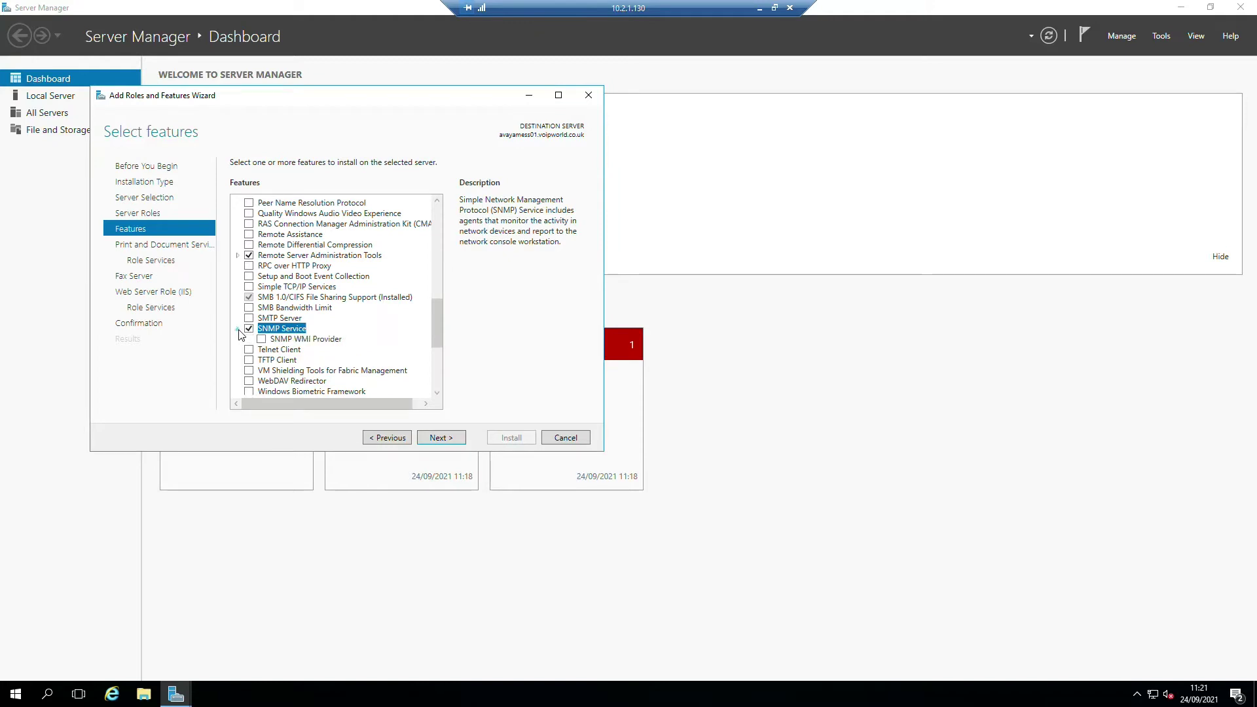
pyautogui.click(238, 329)
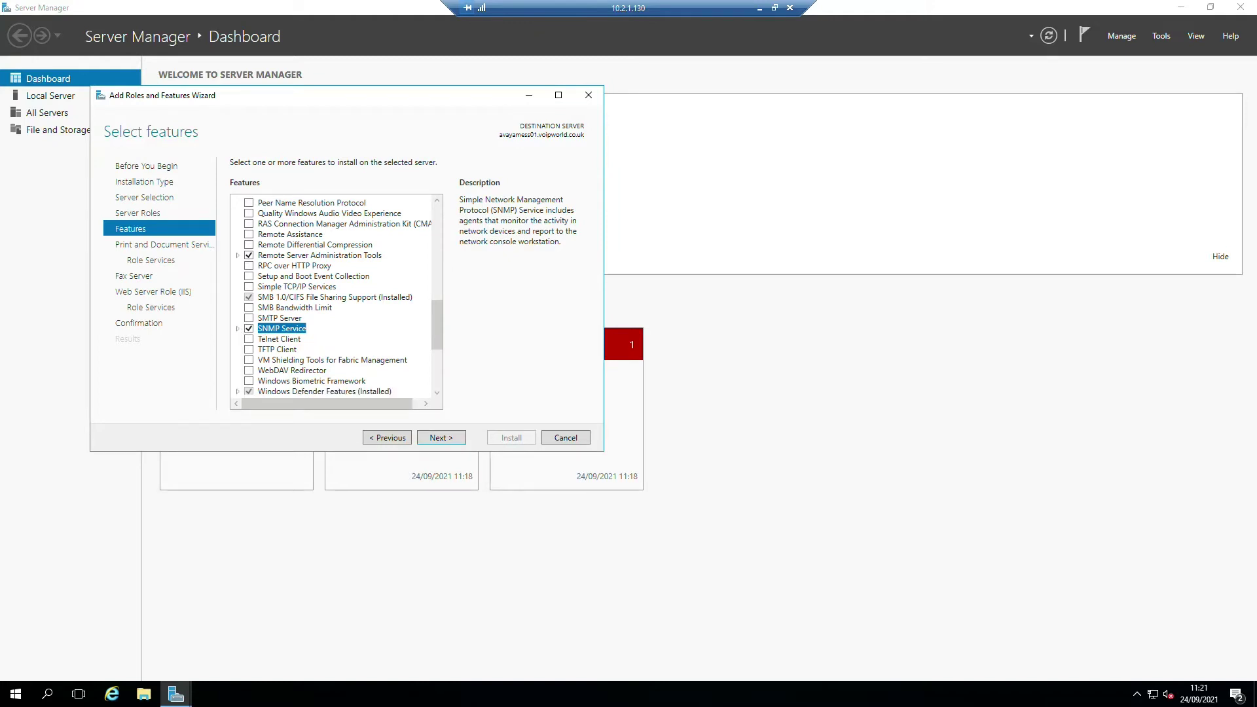
pyautogui.click(445, 440)
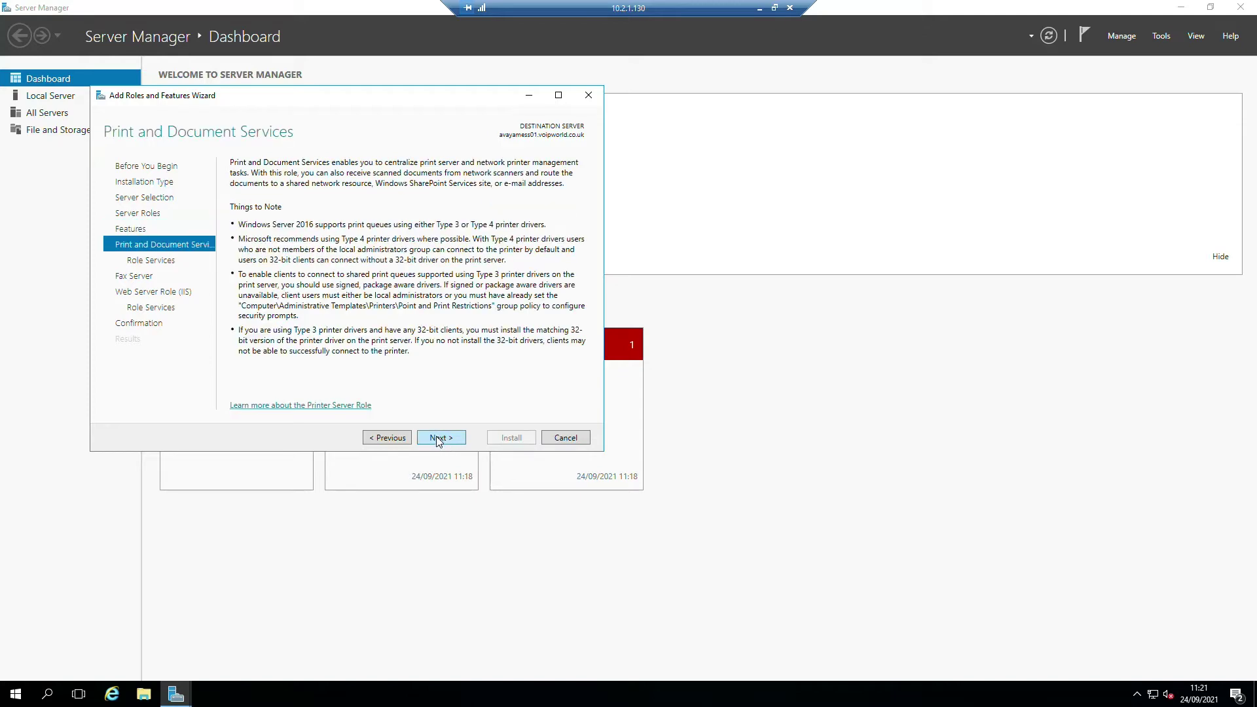
# - Skip the Print and Fax Server pages and add HTTP Redirection to the IIS role services
pyautogui.click(439, 442)
pyautogui.click(438, 442)
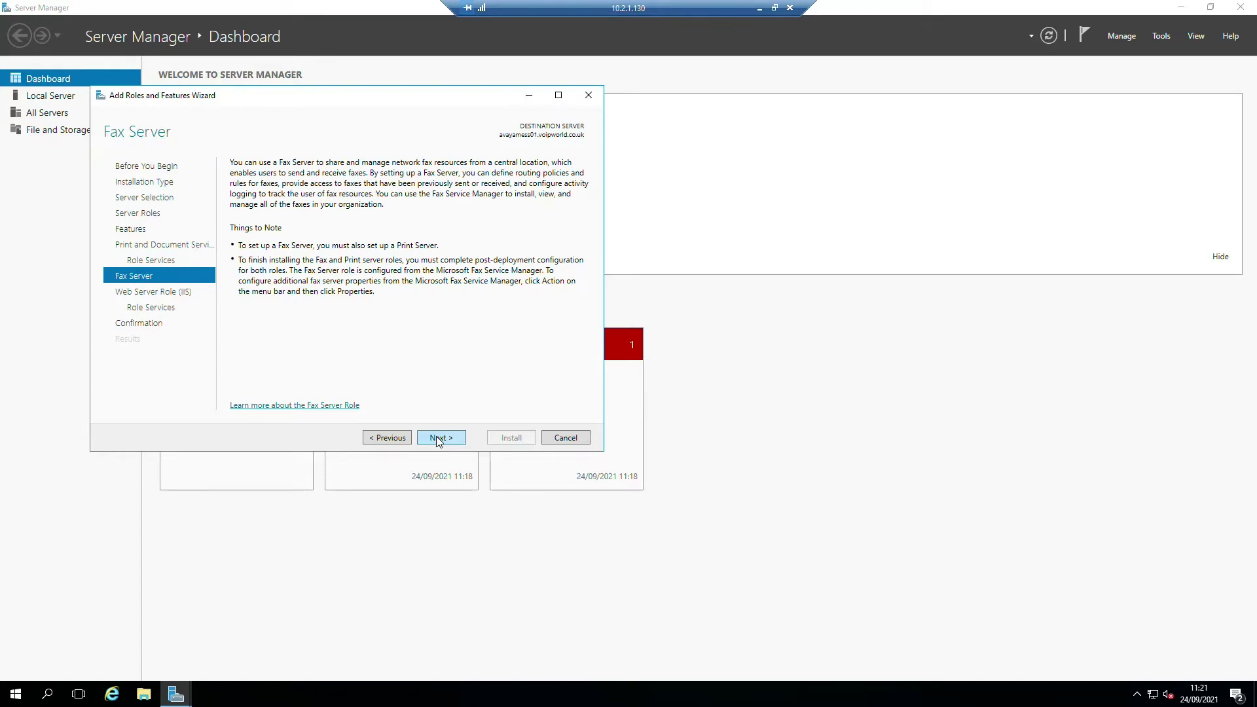
pyautogui.click(439, 442)
pyautogui.click(439, 442)
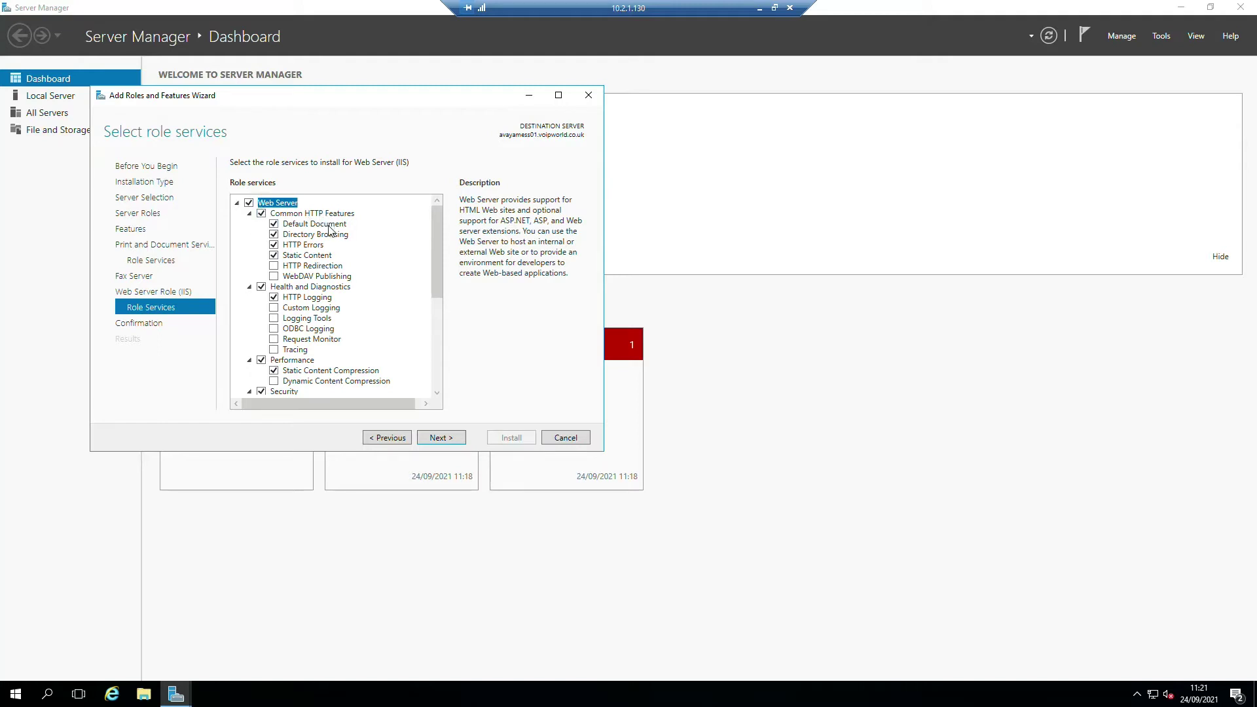
pyautogui.click(275, 267)
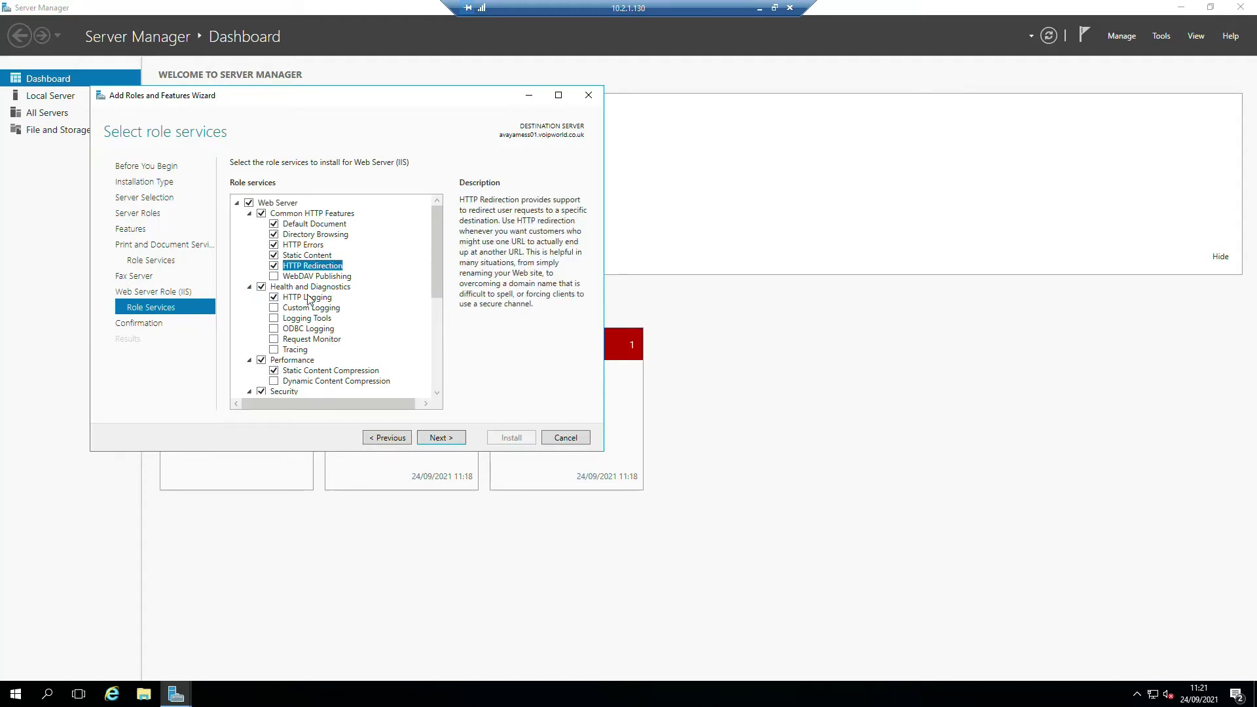
# - Enable Windows Authentication and expand the Application Development role services
pyautogui.scroll(-1, 315, 305)
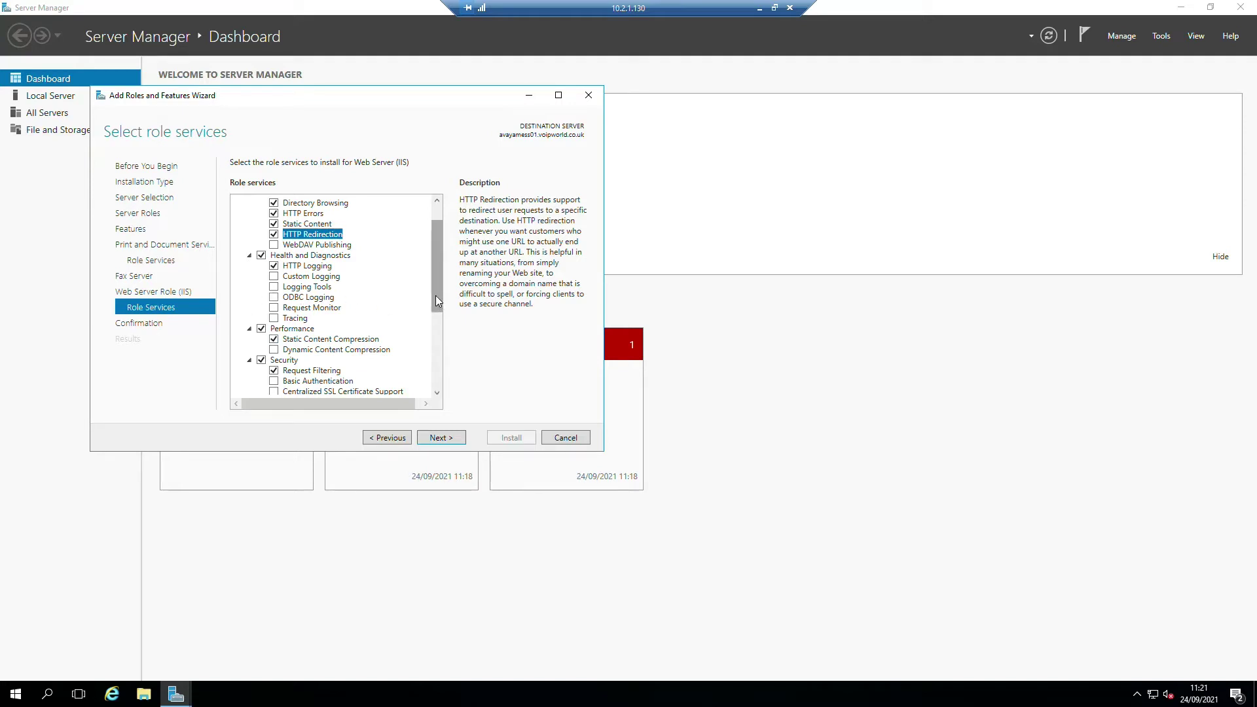
pyautogui.moveTo(435, 296); pyautogui.dragTo(446, 356)
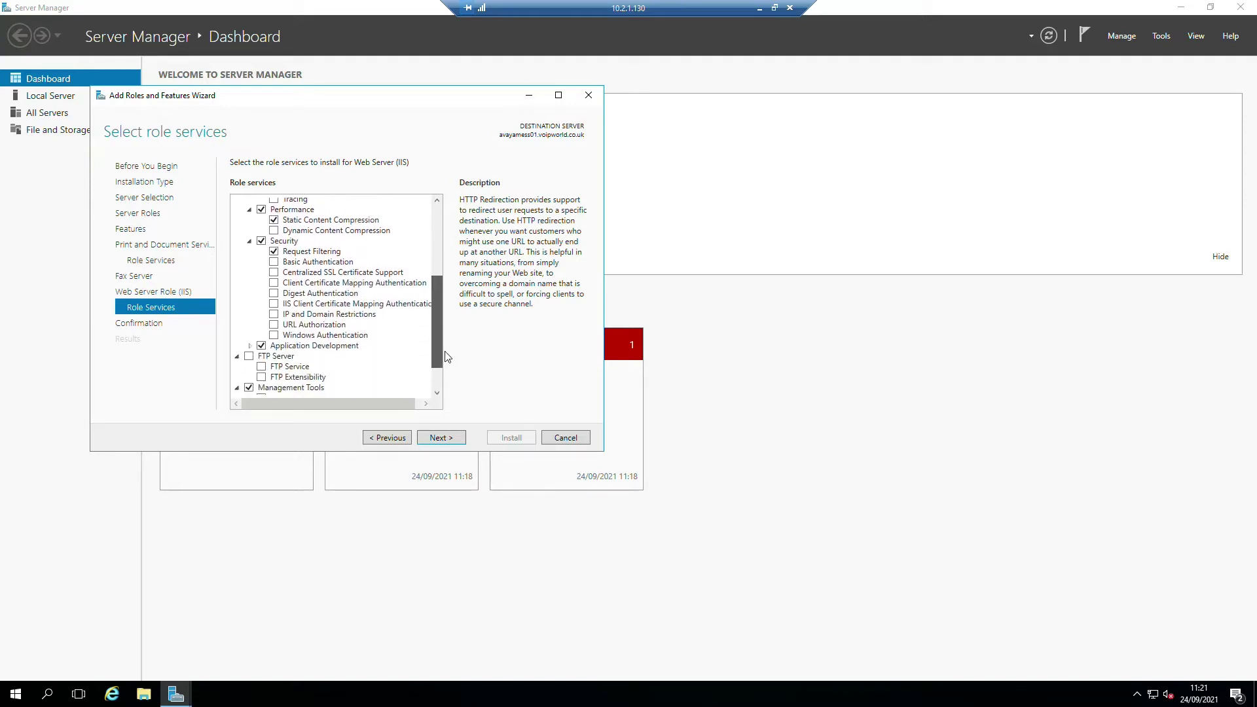
pyautogui.click(274, 334)
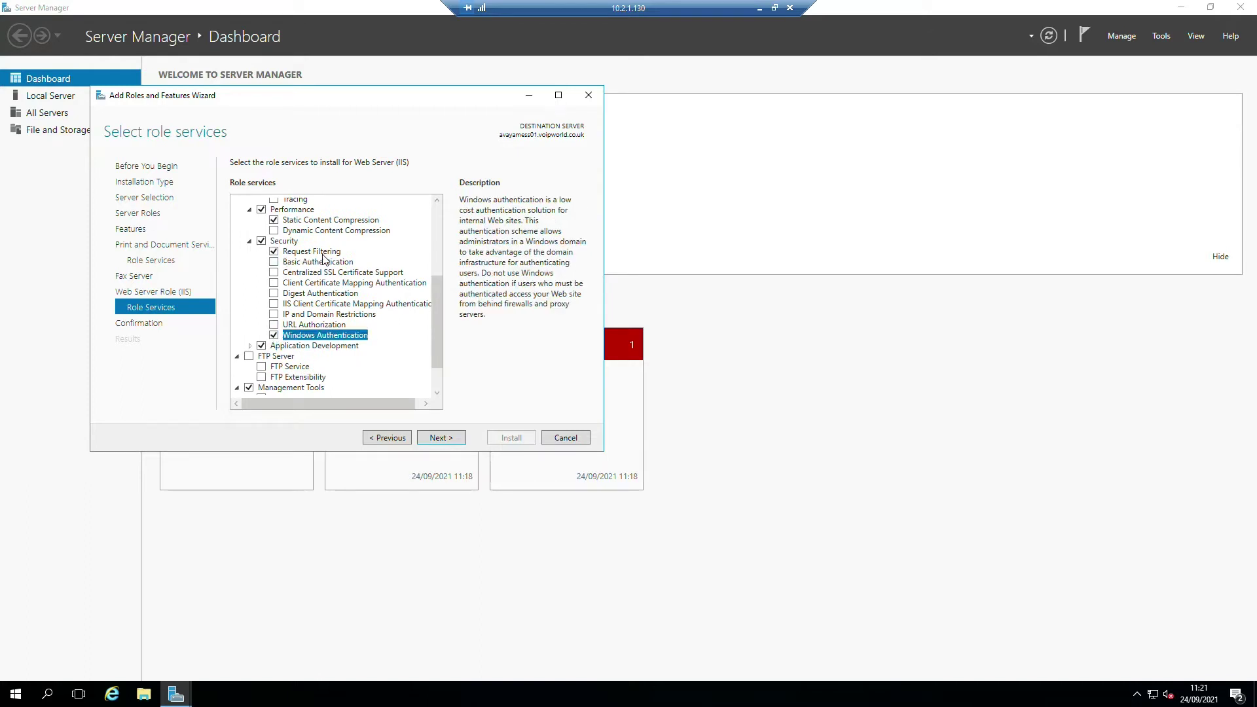
pyautogui.scroll(-1, 337, 285)
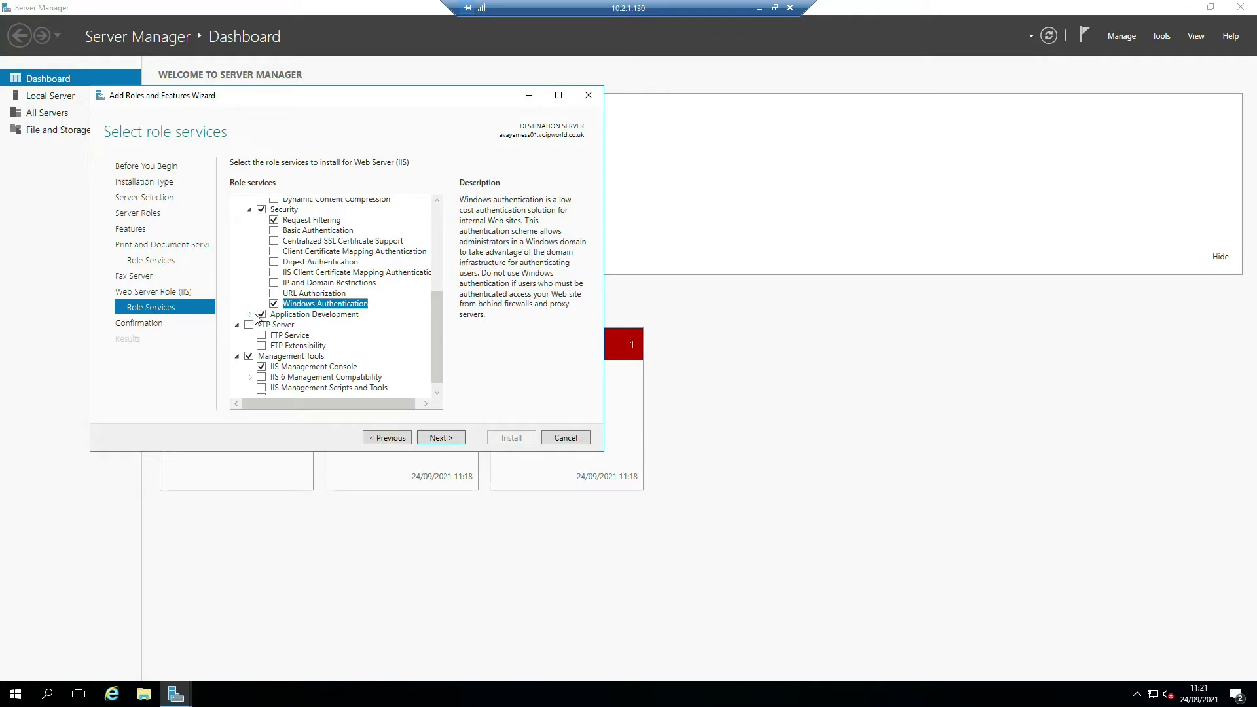
pyautogui.click(250, 315)
pyautogui.click(353, 316)
pyautogui.scroll(-2, 354, 321)
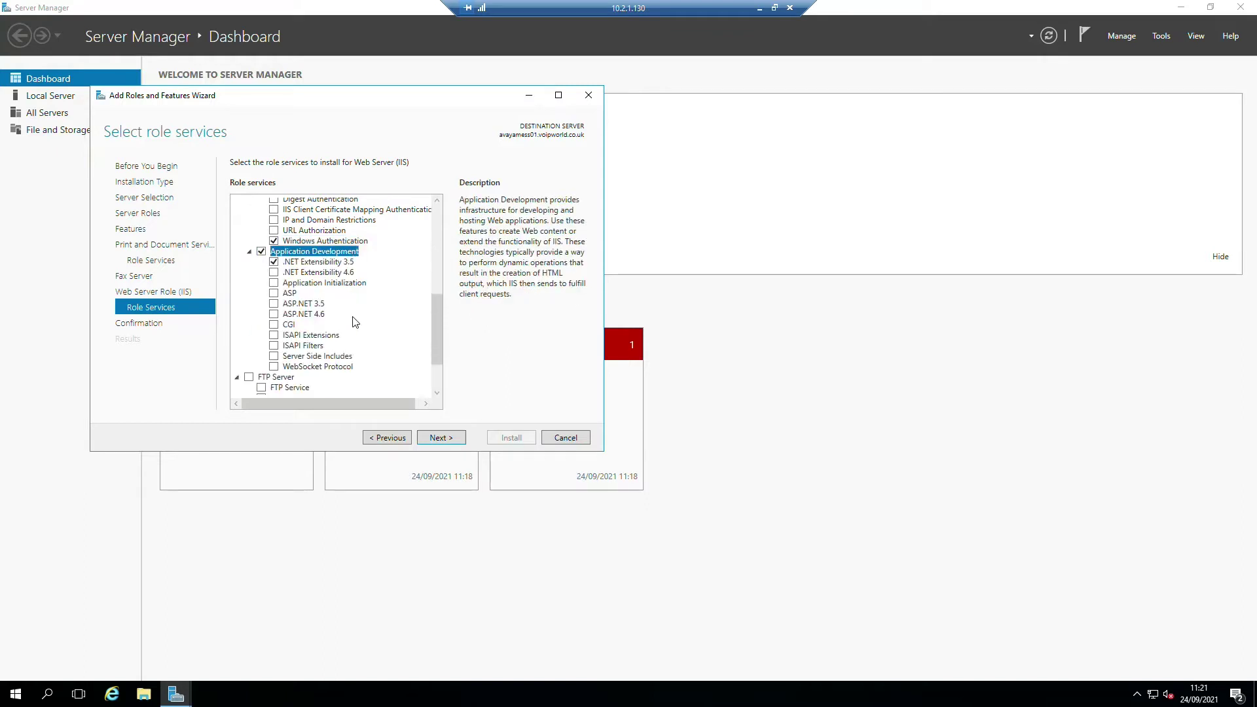
# - Add .NET Extensibility 4.6, ASP, ASP.NET 3.5 and 4.6, CGI and WebSocket Protocol
pyautogui.click(273, 273)
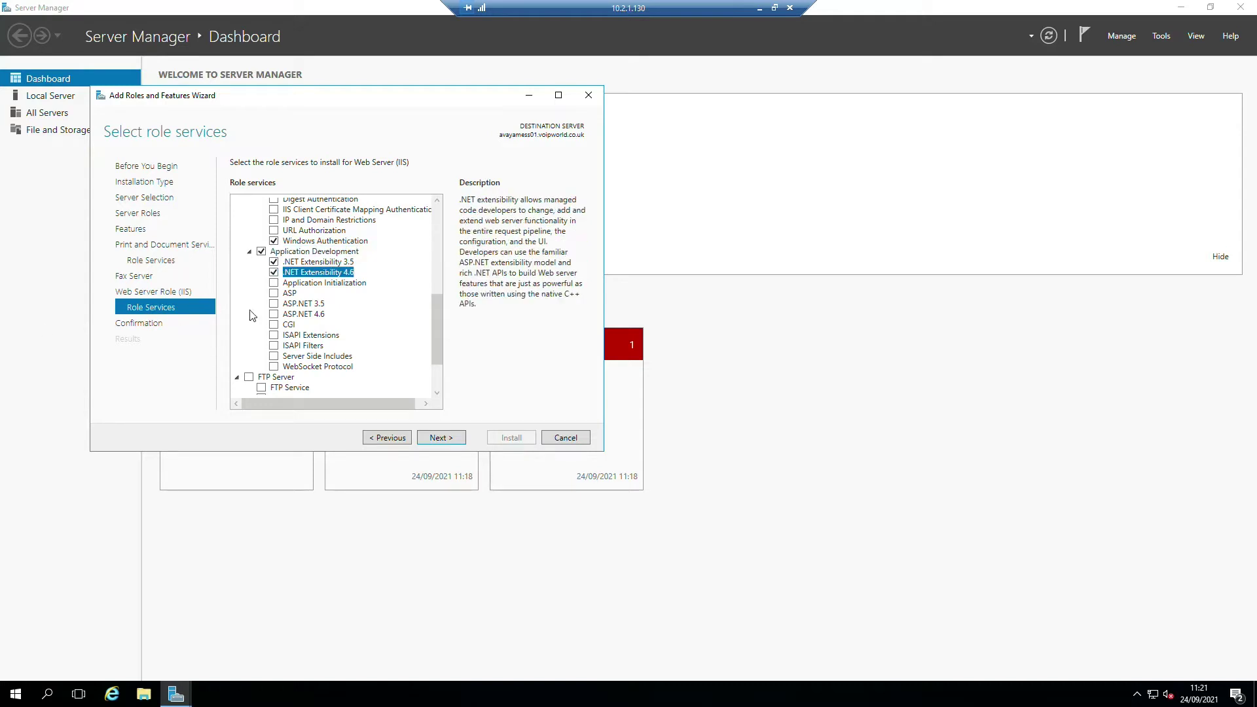
pyautogui.click(274, 293)
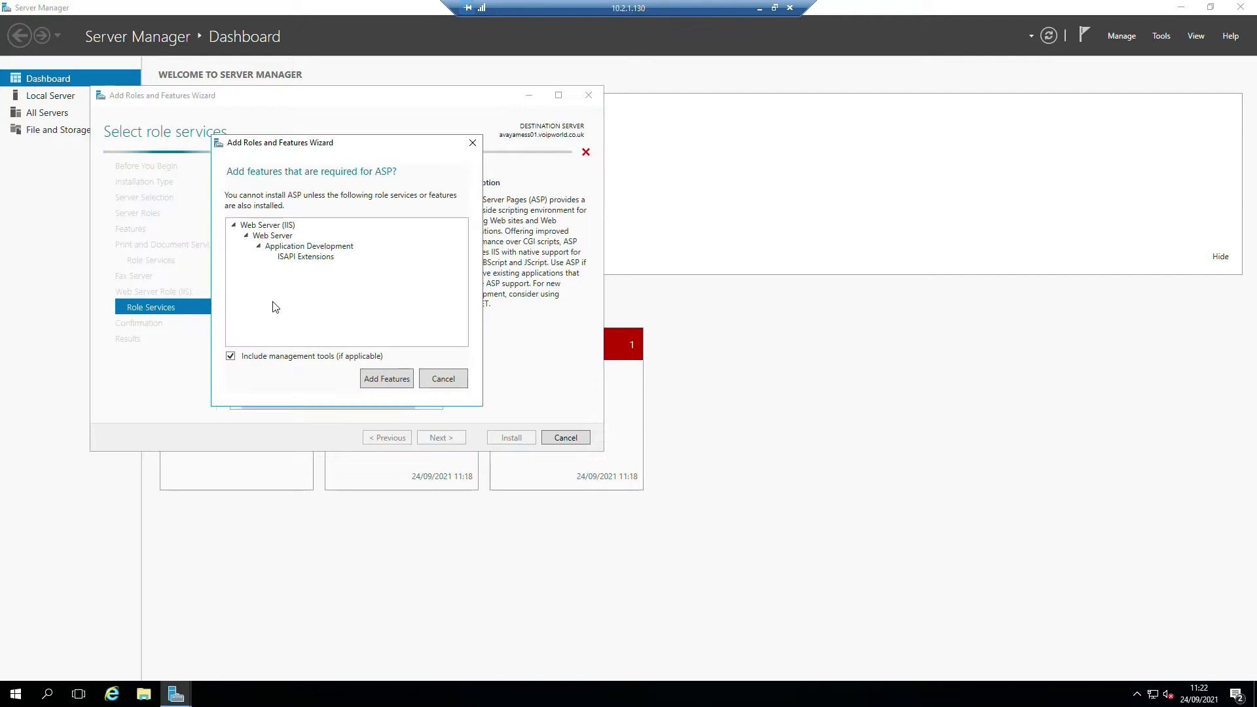
pyautogui.click(391, 377)
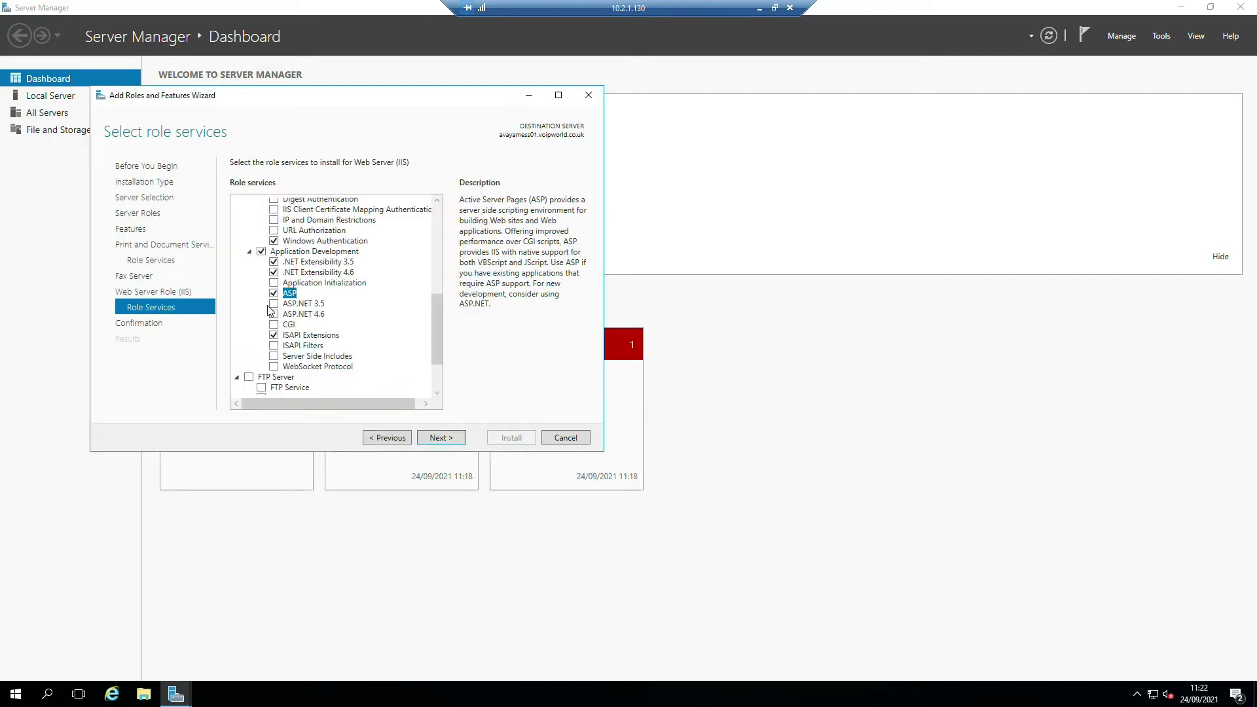
pyautogui.click(273, 304)
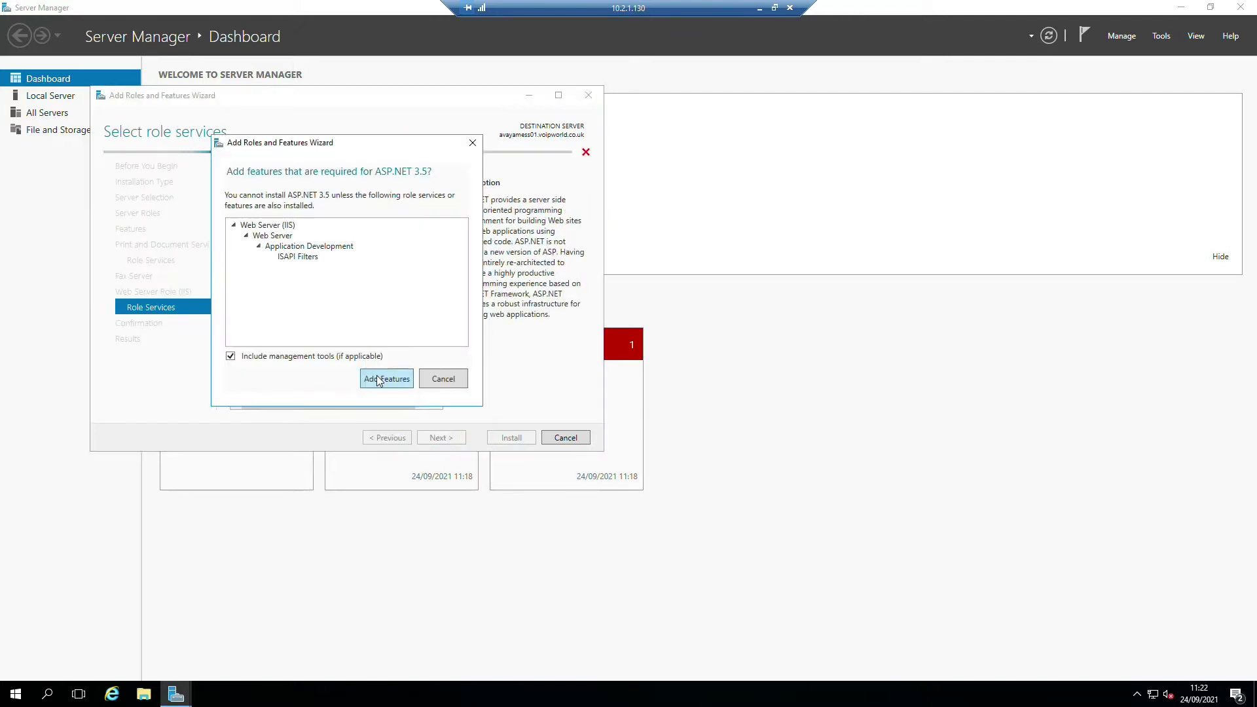
pyautogui.click(384, 376)
pyautogui.click(274, 315)
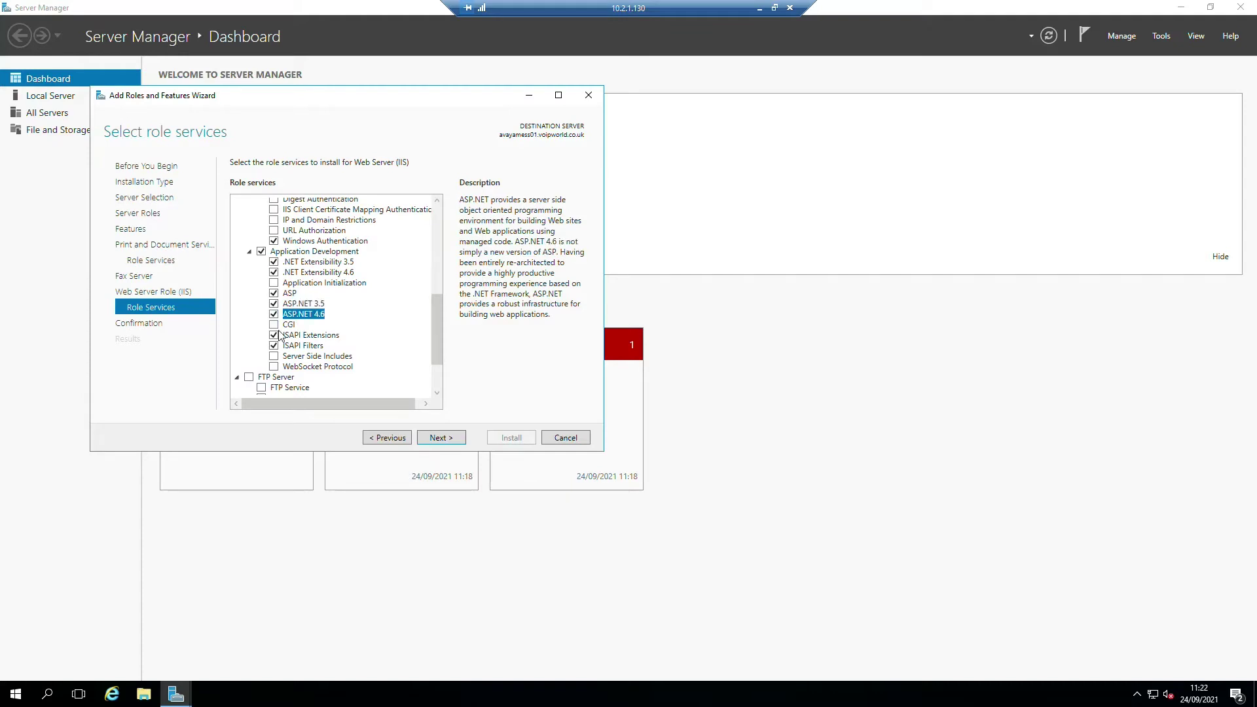
pyautogui.click(274, 326)
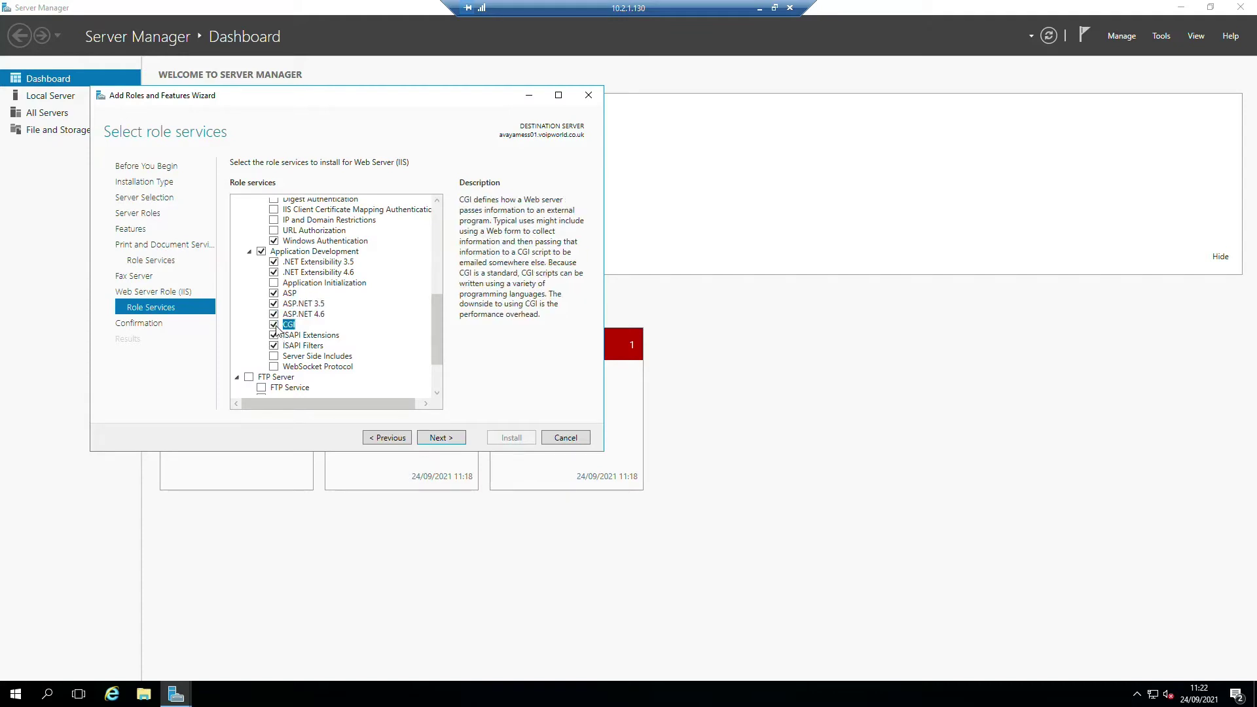
pyautogui.click(274, 367)
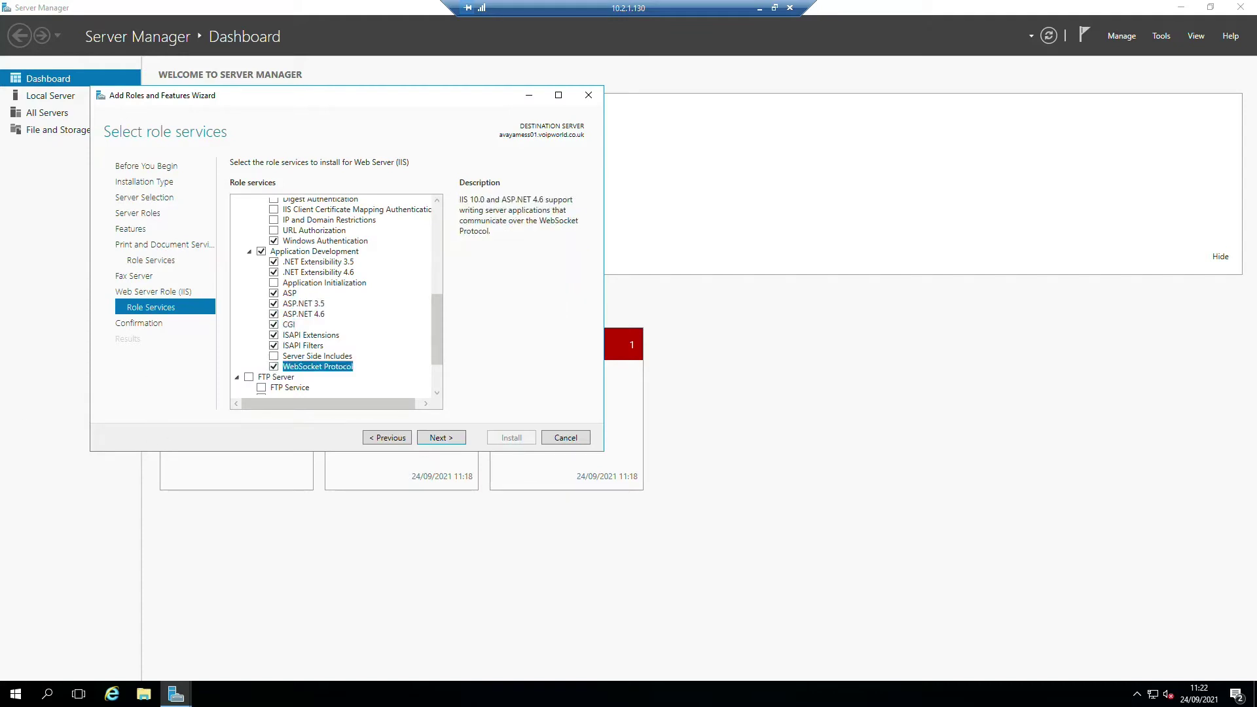
# - Add FTP Server plus the IIS 6 Management Console and Scripting Tools, then reach confirmation
pyautogui.click(249, 377)
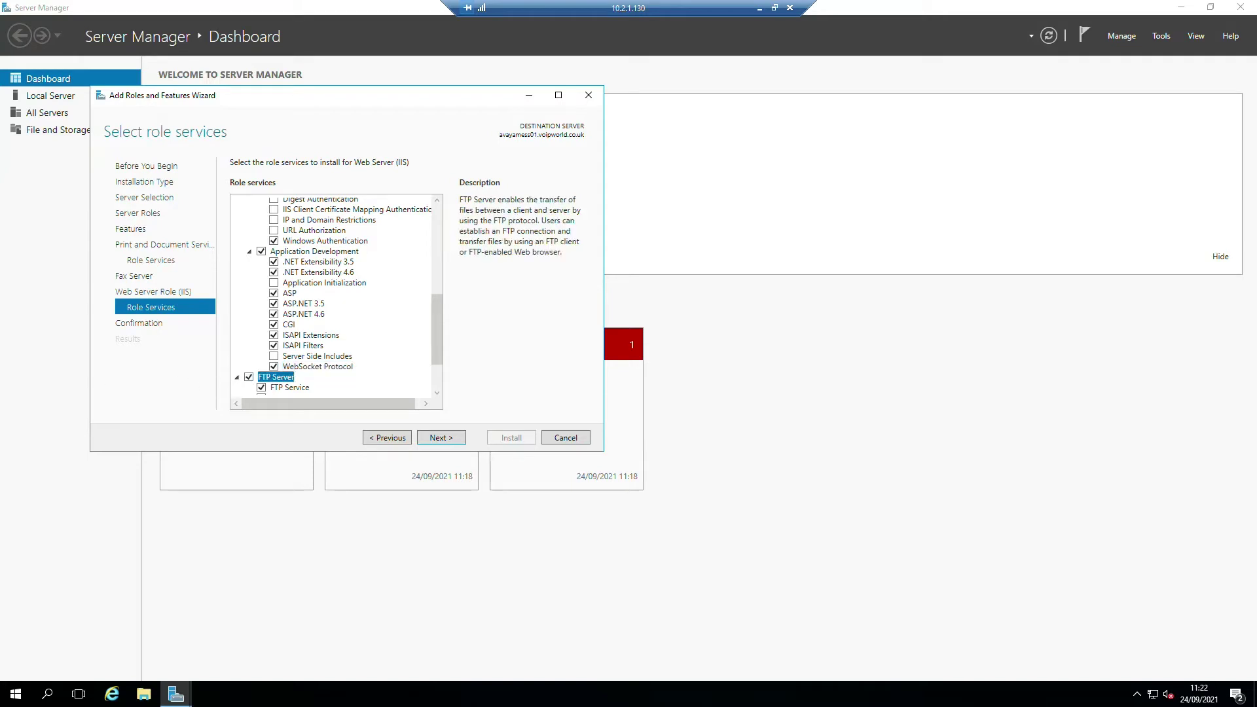
pyautogui.scroll(-2, 436, 312)
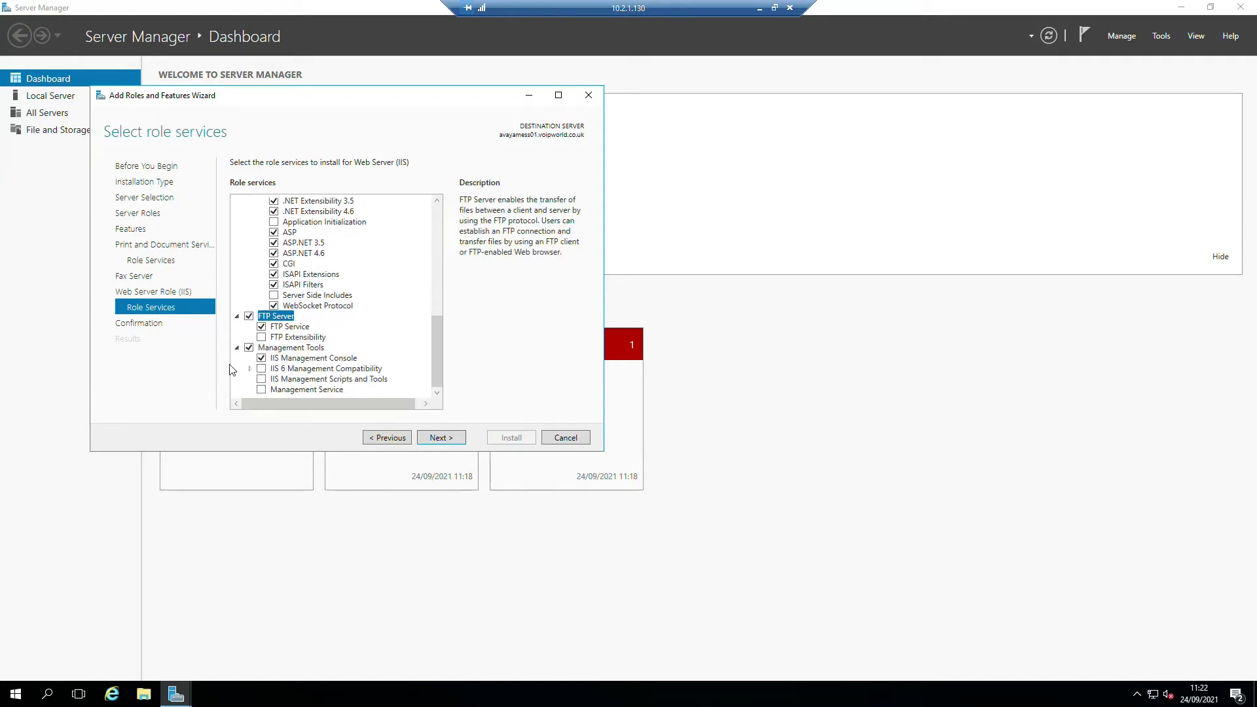
pyautogui.click(255, 368)
pyautogui.click(249, 369)
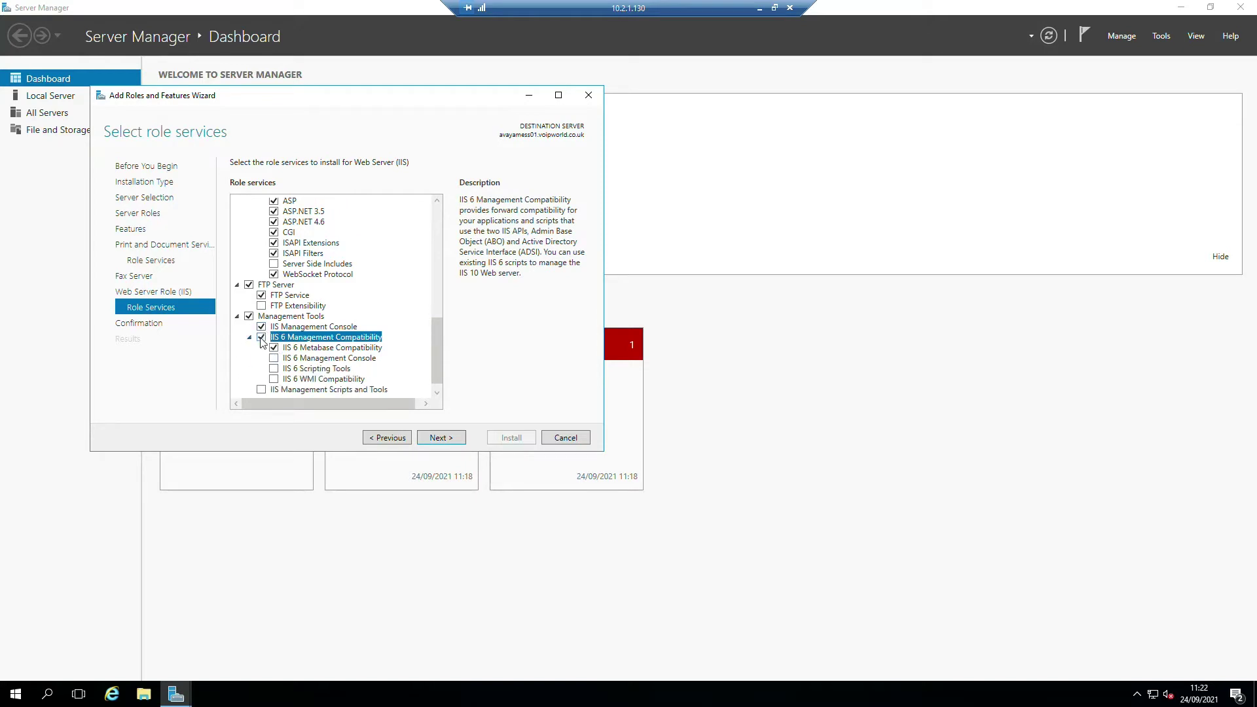
pyautogui.click(275, 359)
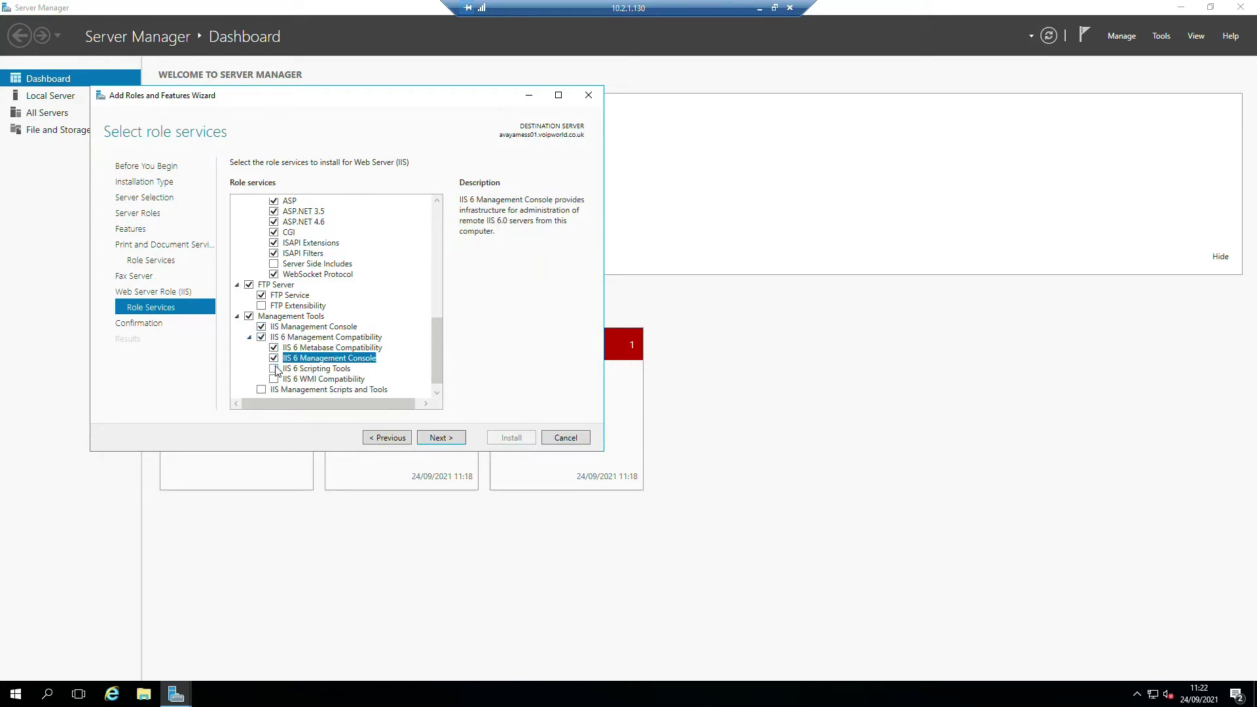
pyautogui.click(274, 369)
pyautogui.click(386, 385)
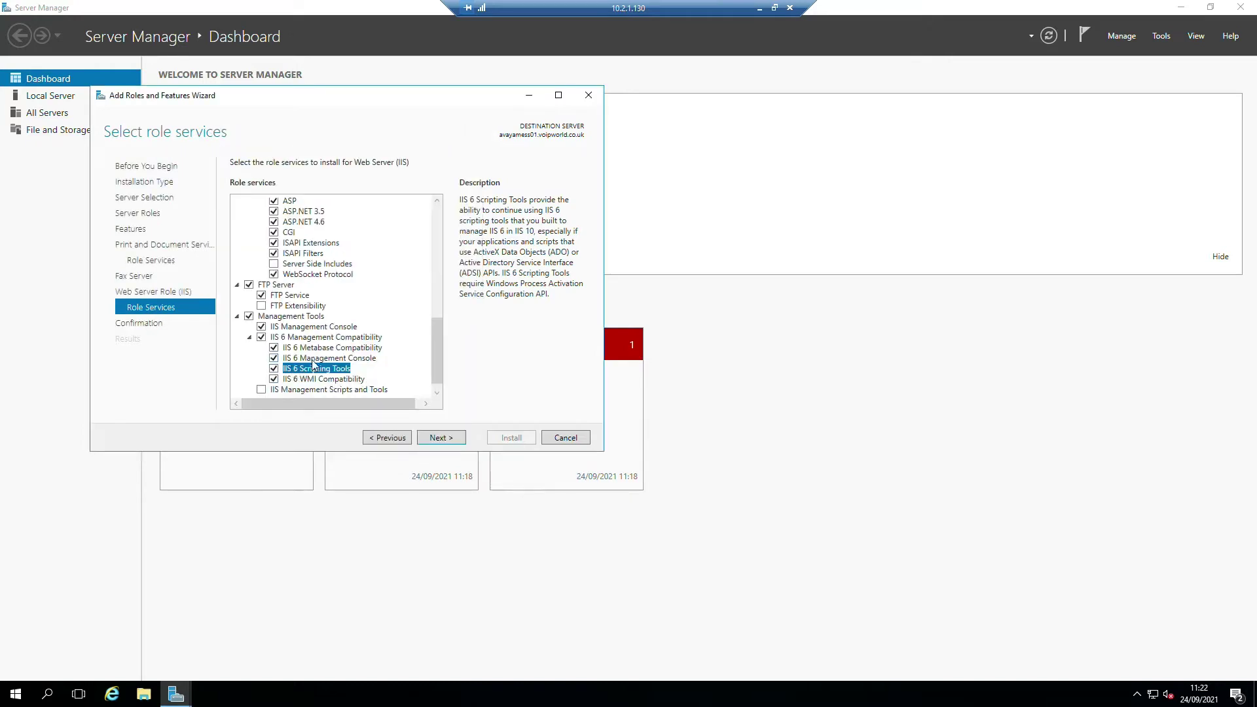
pyautogui.scroll(-1, 401, 334)
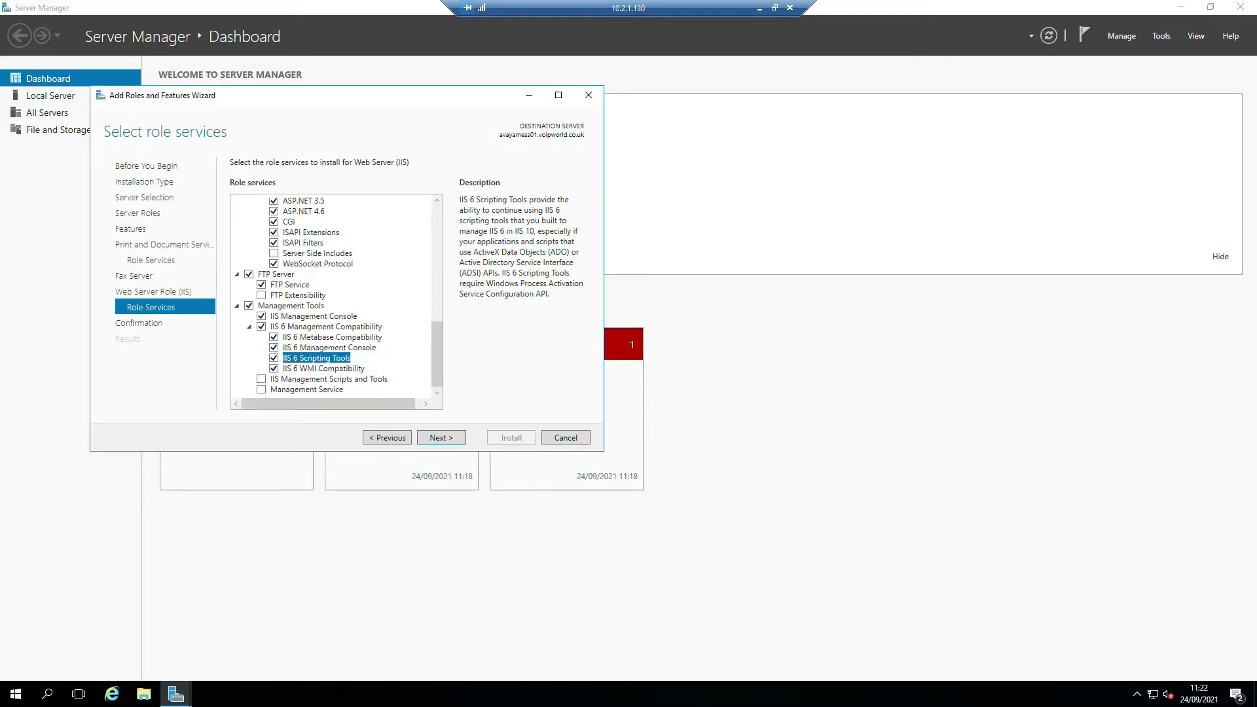
pyautogui.click(442, 437)
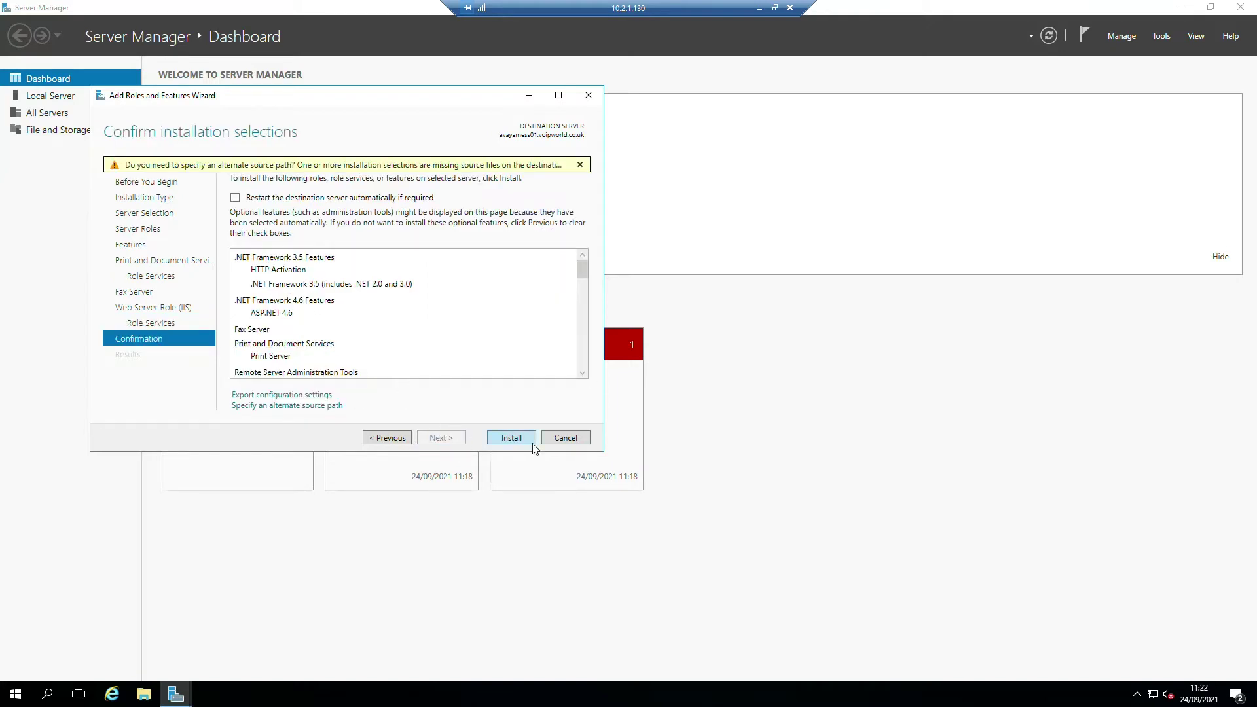
# - Install the selected Web Server roles and features from the confirmation page
pyautogui.click(510, 437)
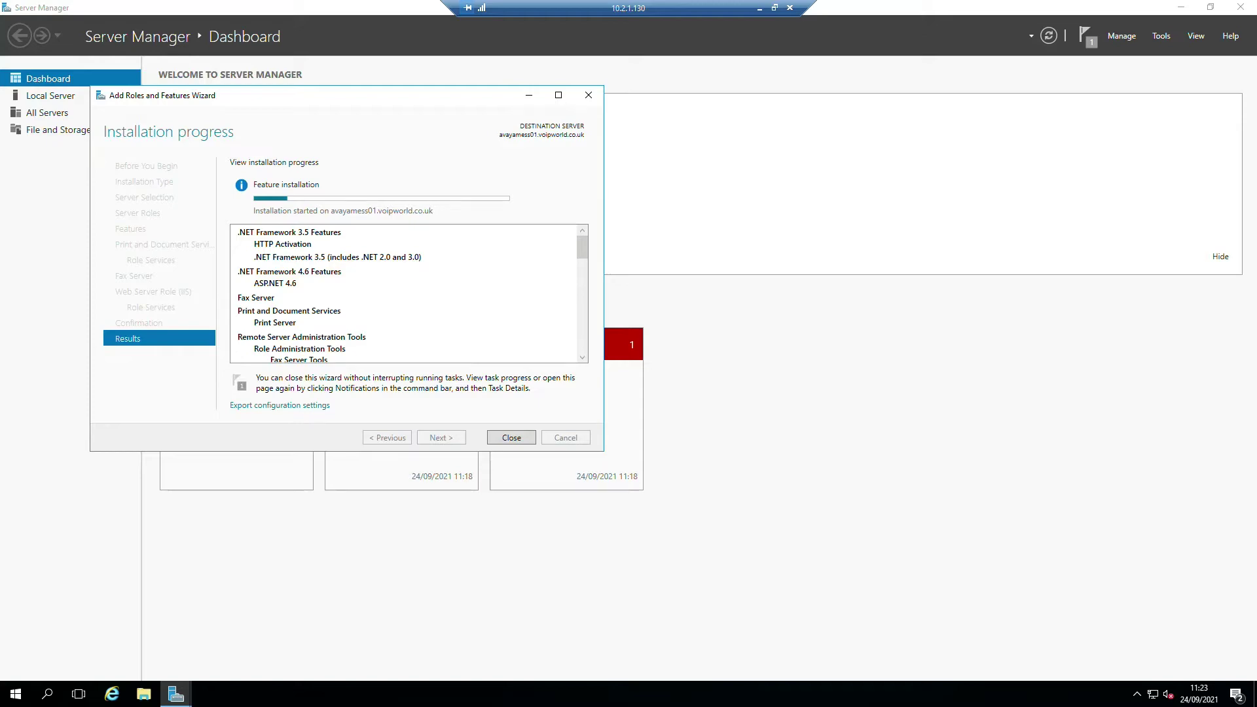
# - Browse the Avaya Messaging 11.0.x downloads and open the English UK language pack in a new tab
pyautogui.hotkey('alt', 'Tab')
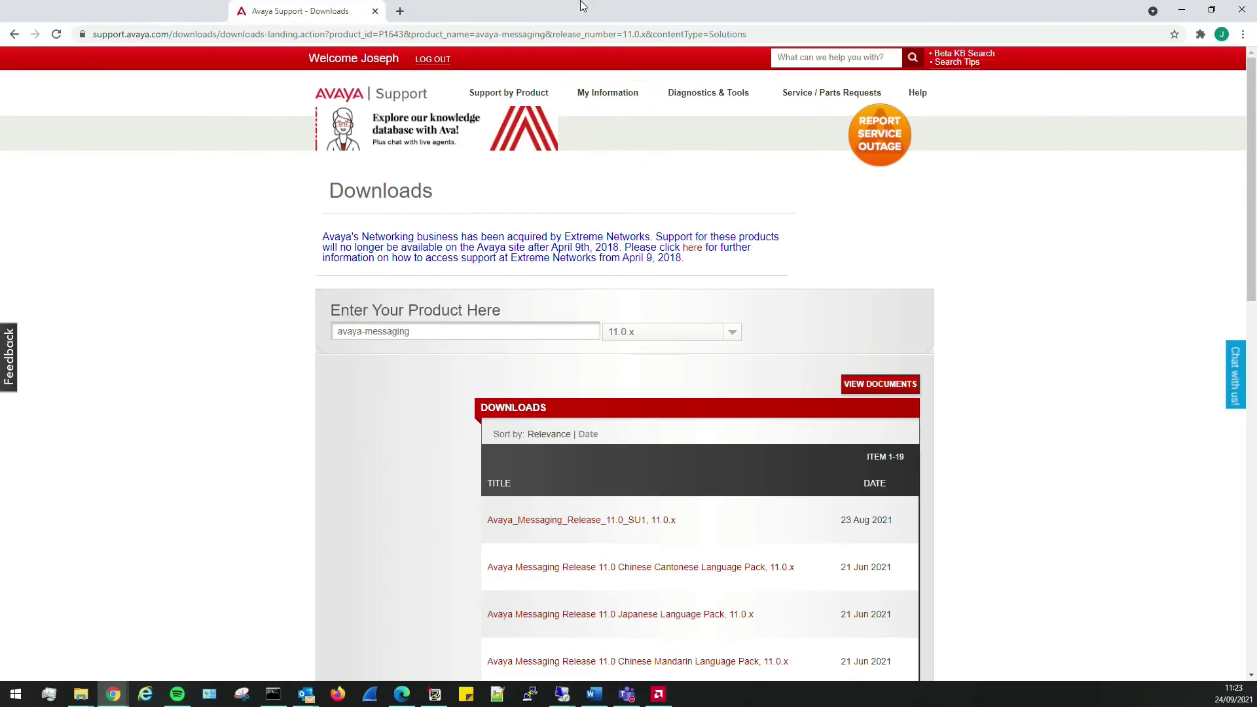
pyautogui.scroll(-3, 1067, 393)
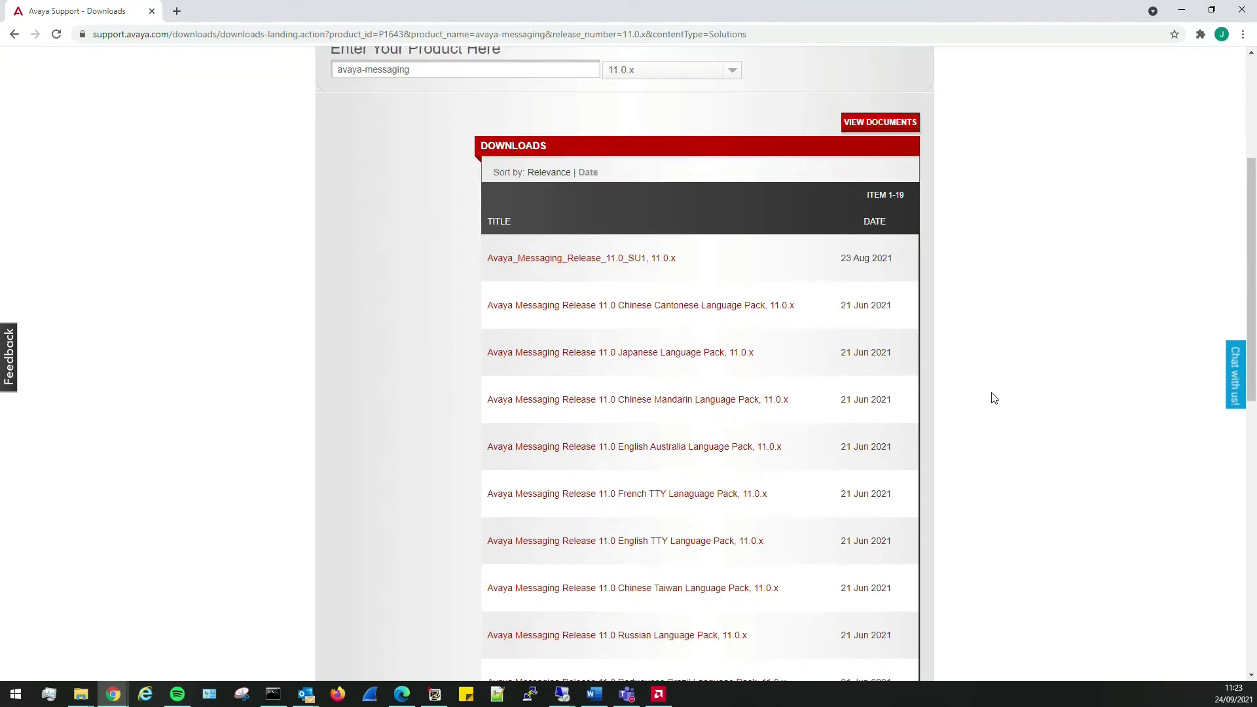
pyautogui.scroll(1, 917, 367)
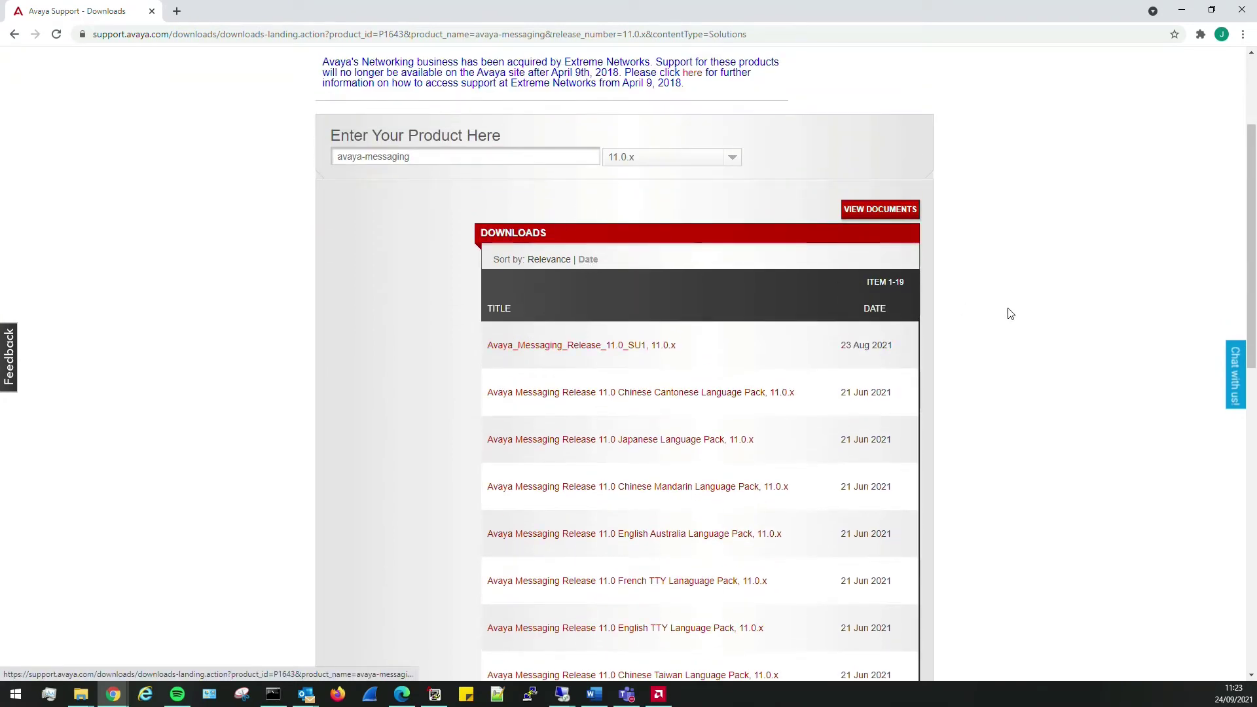
pyautogui.scroll(-1, 872, 328)
pyautogui.scroll(-2, 871, 328)
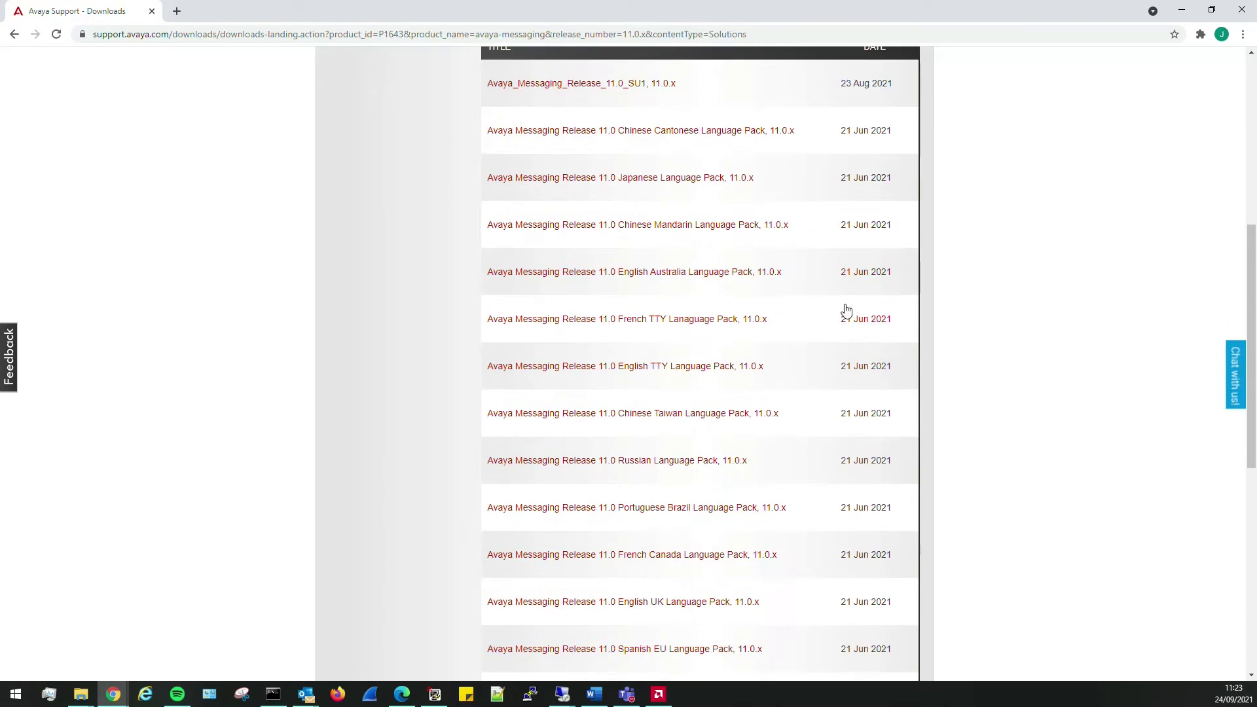
pyautogui.scroll(-4, 729, 338)
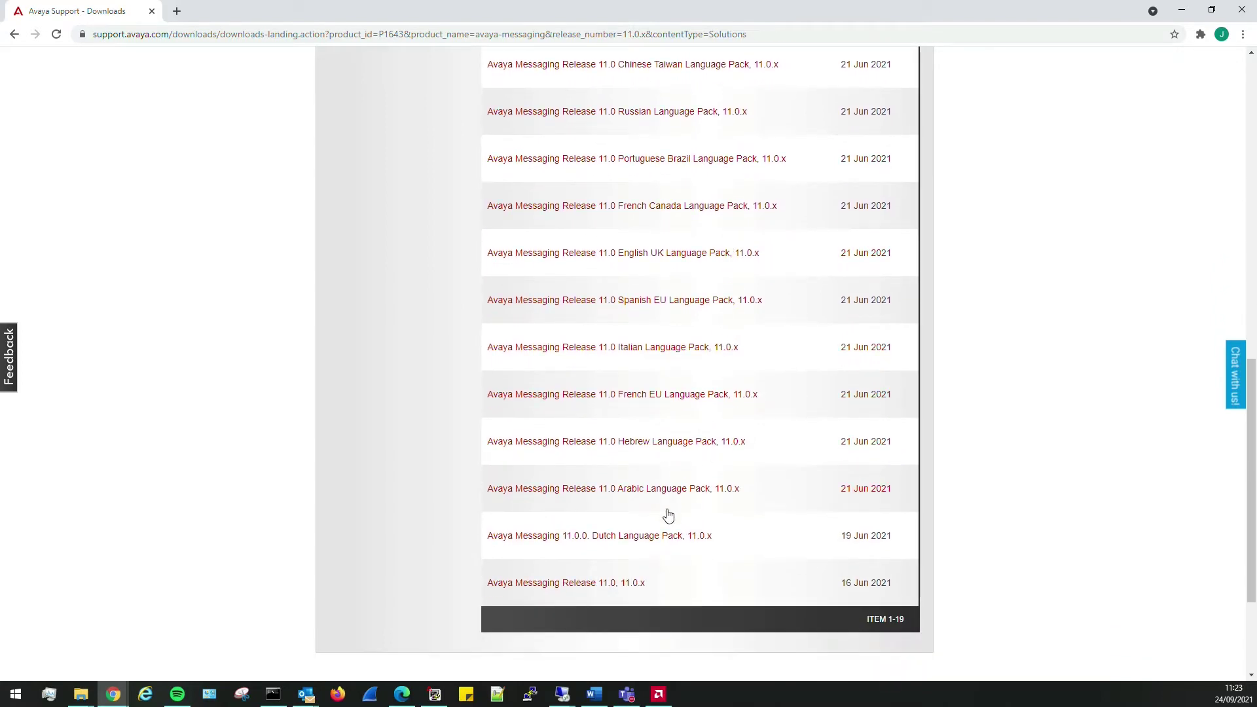
pyautogui.middleClick(634, 257)
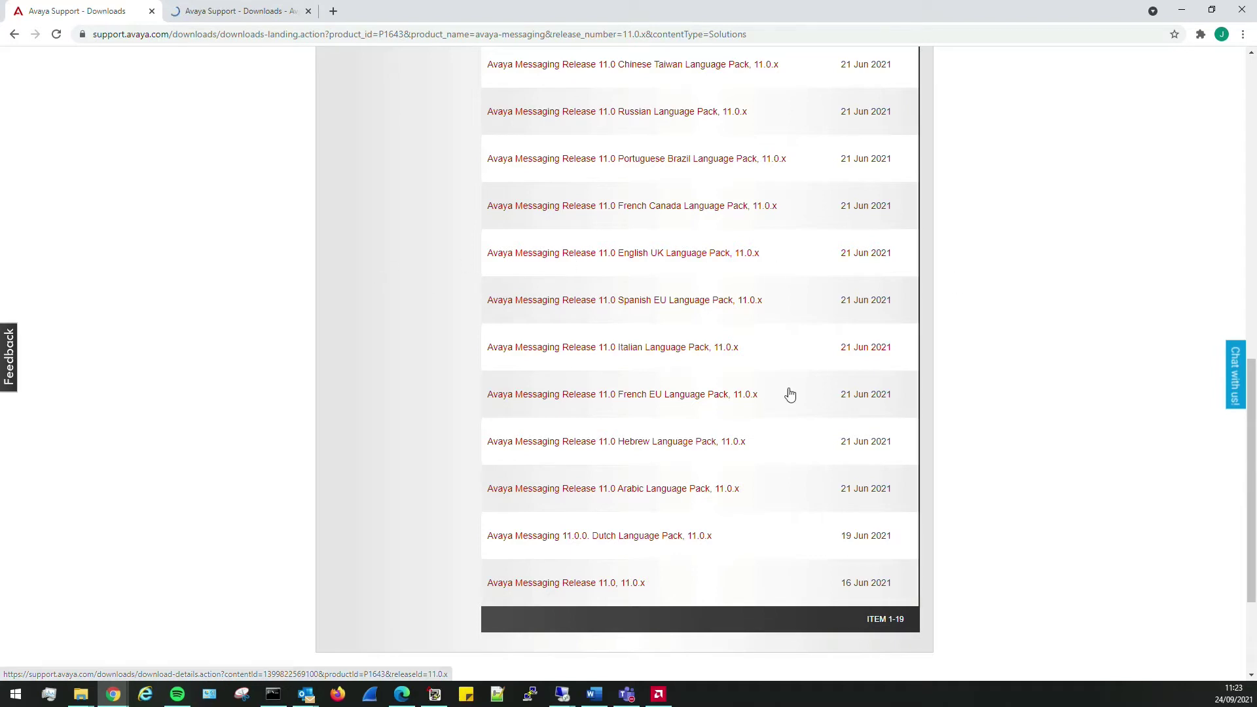
# - Open the Spanish EU language pack in a new tab and un-maximize Chrome to reveal Server Manager
pyautogui.scroll(1, 695, 450)
pyautogui.scroll(4, 686, 446)
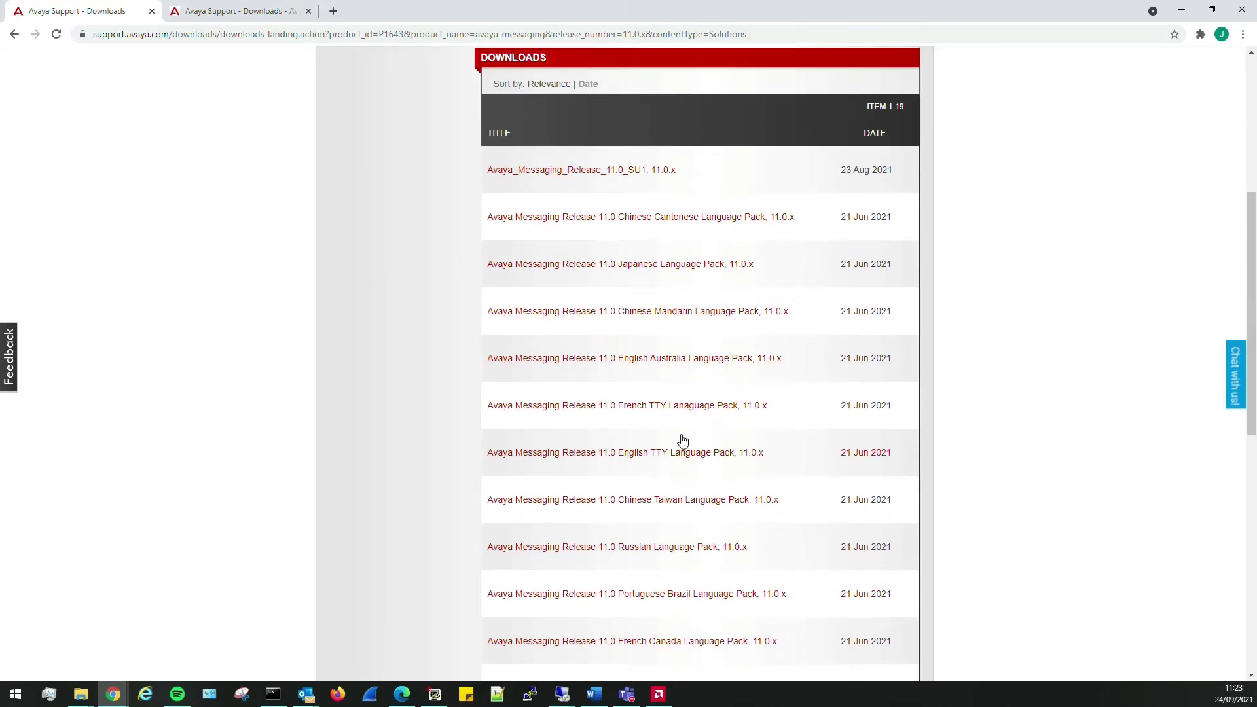
pyautogui.scroll(-5, 685, 443)
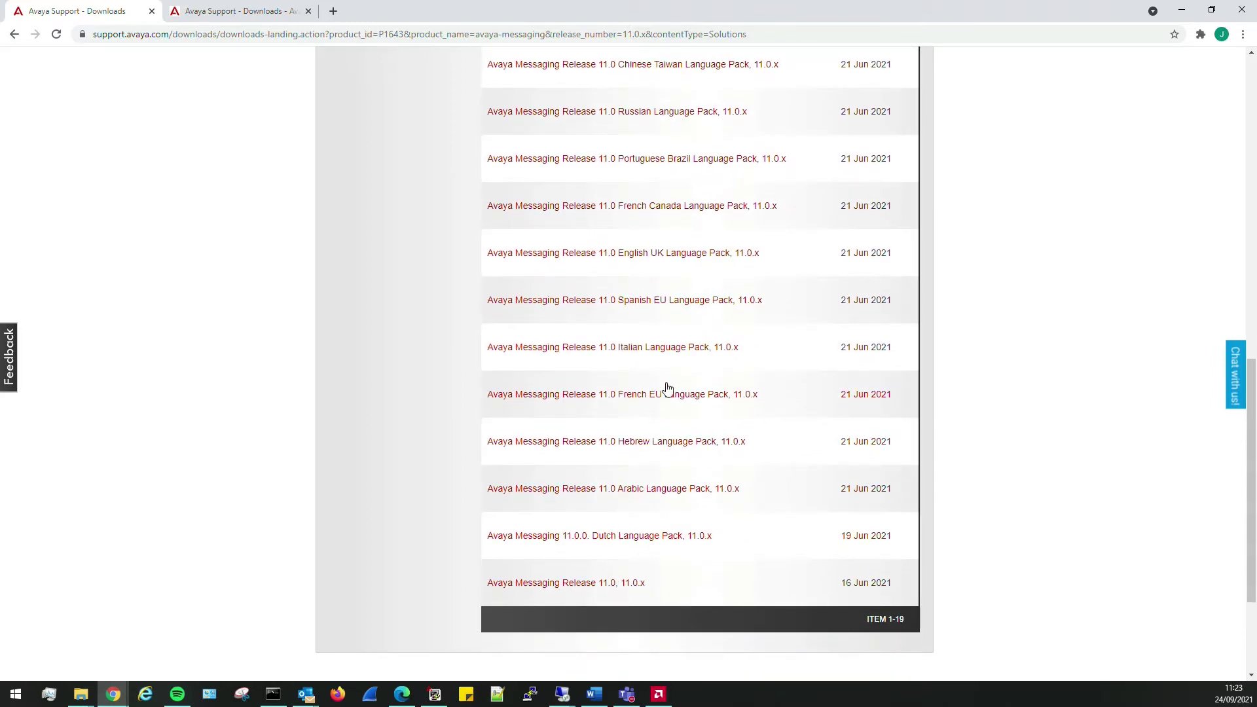
pyautogui.middleClick(630, 300)
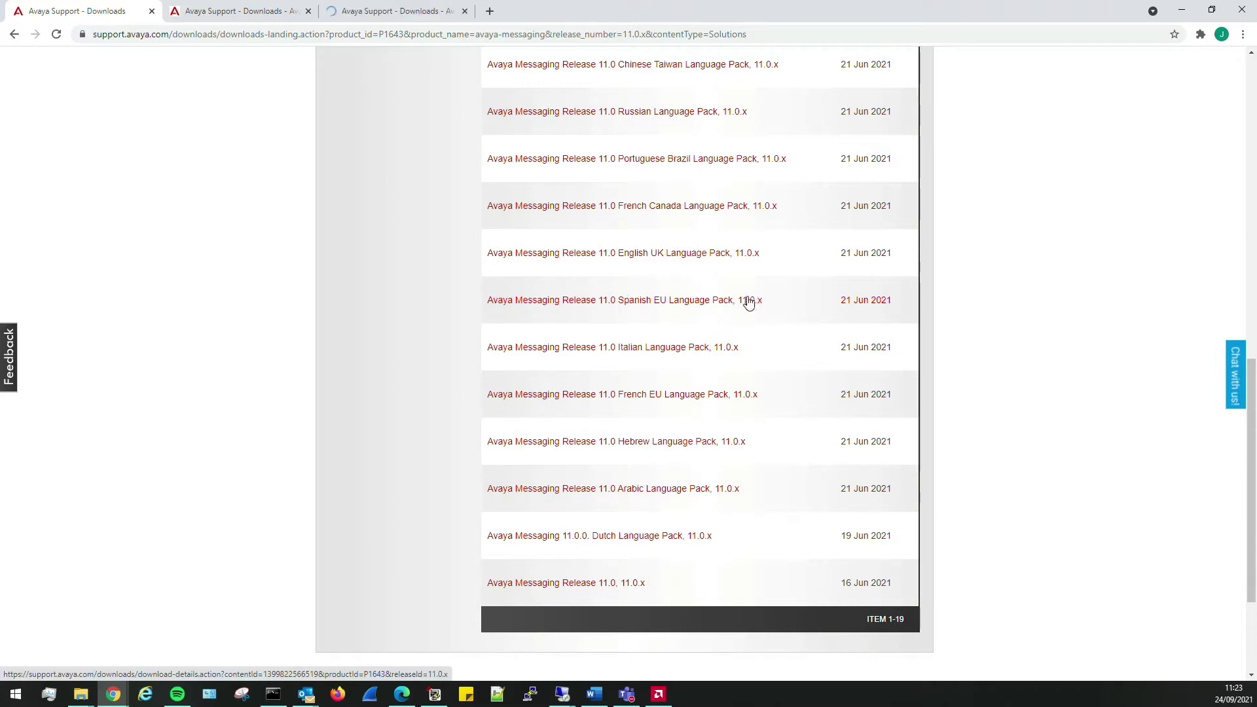
pyautogui.scroll(1, 747, 303)
pyautogui.scroll(2, 748, 303)
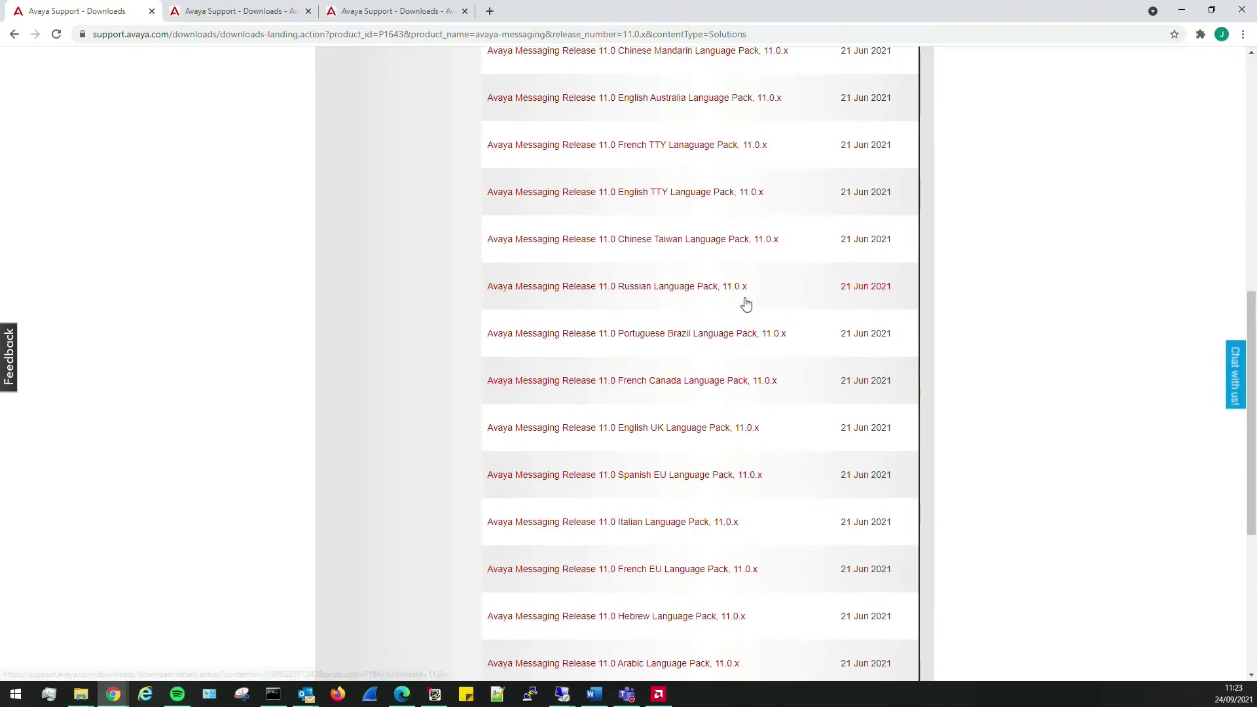
pyautogui.scroll(1, 747, 303)
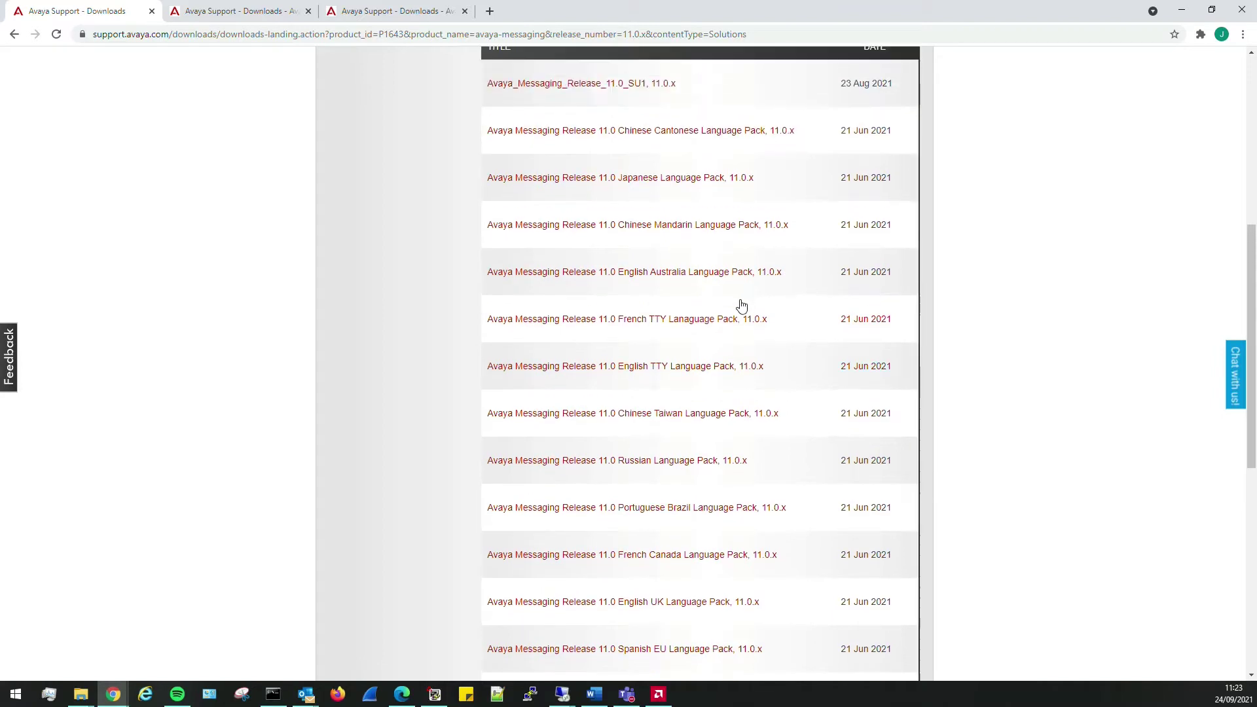
pyautogui.scroll(-3, 739, 307)
pyautogui.scroll(-1, 739, 308)
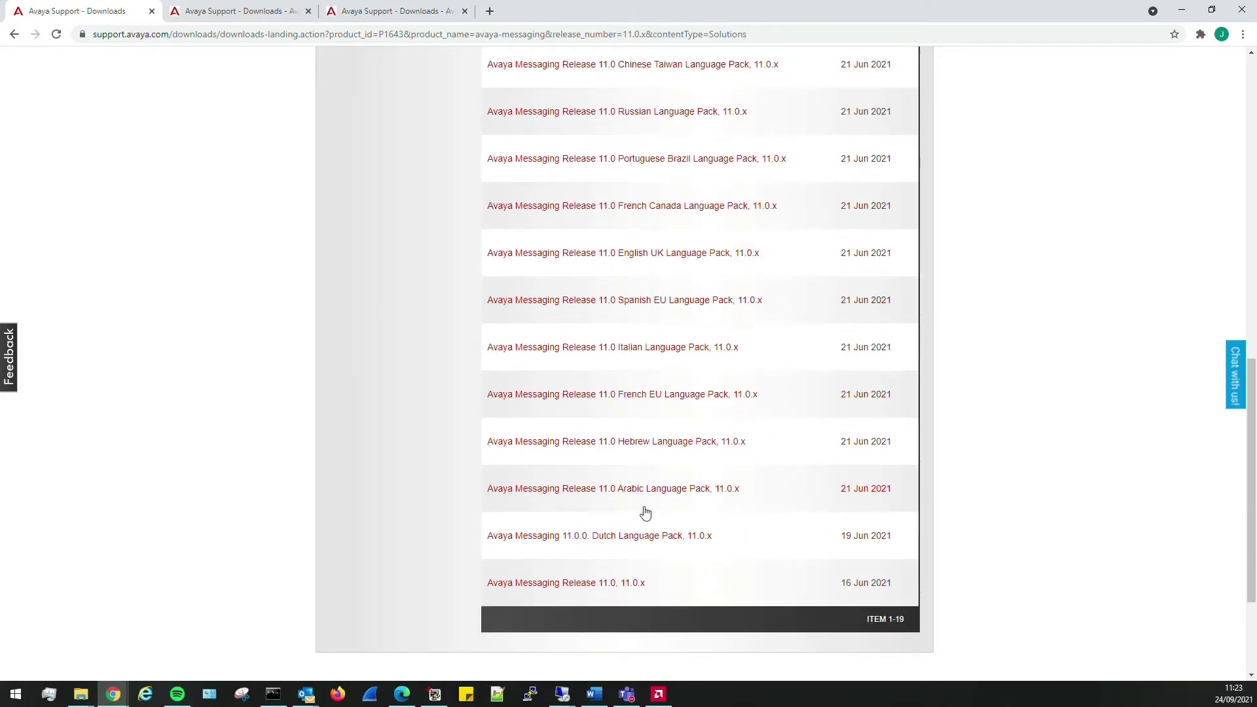
pyautogui.scroll(-1, 723, 513)
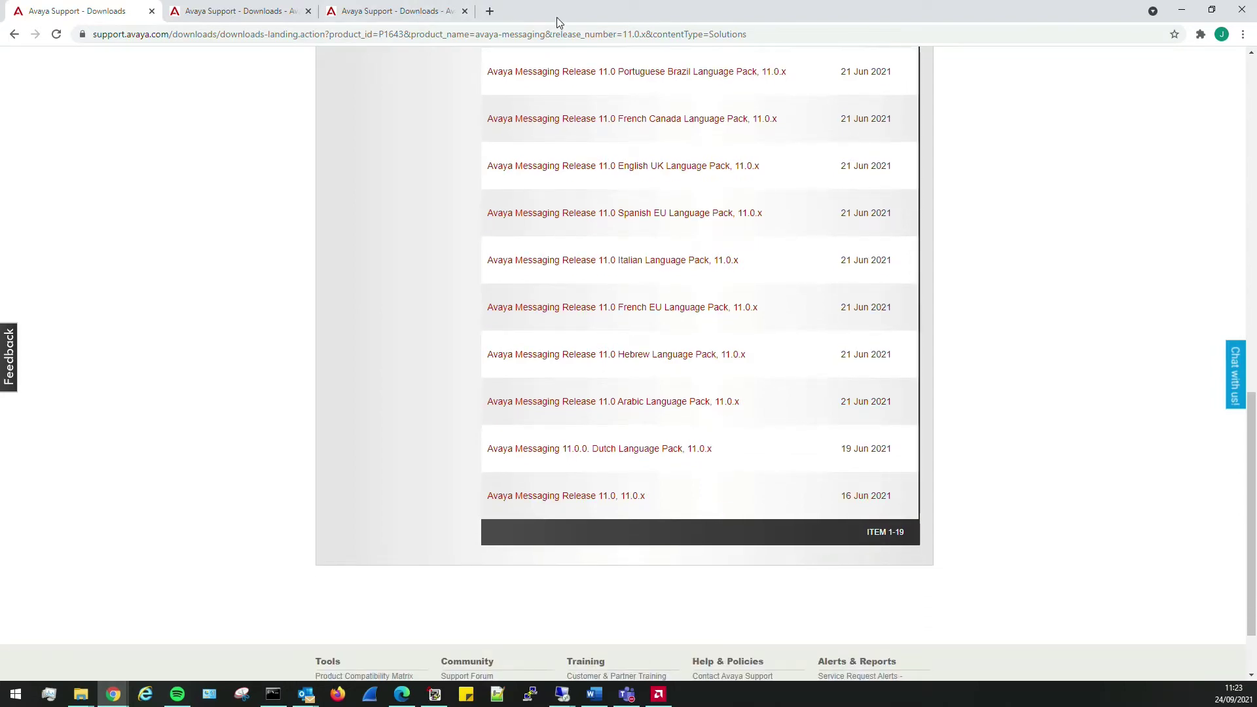
pyautogui.moveTo(556, 13); pyautogui.dragTo(0, 124)
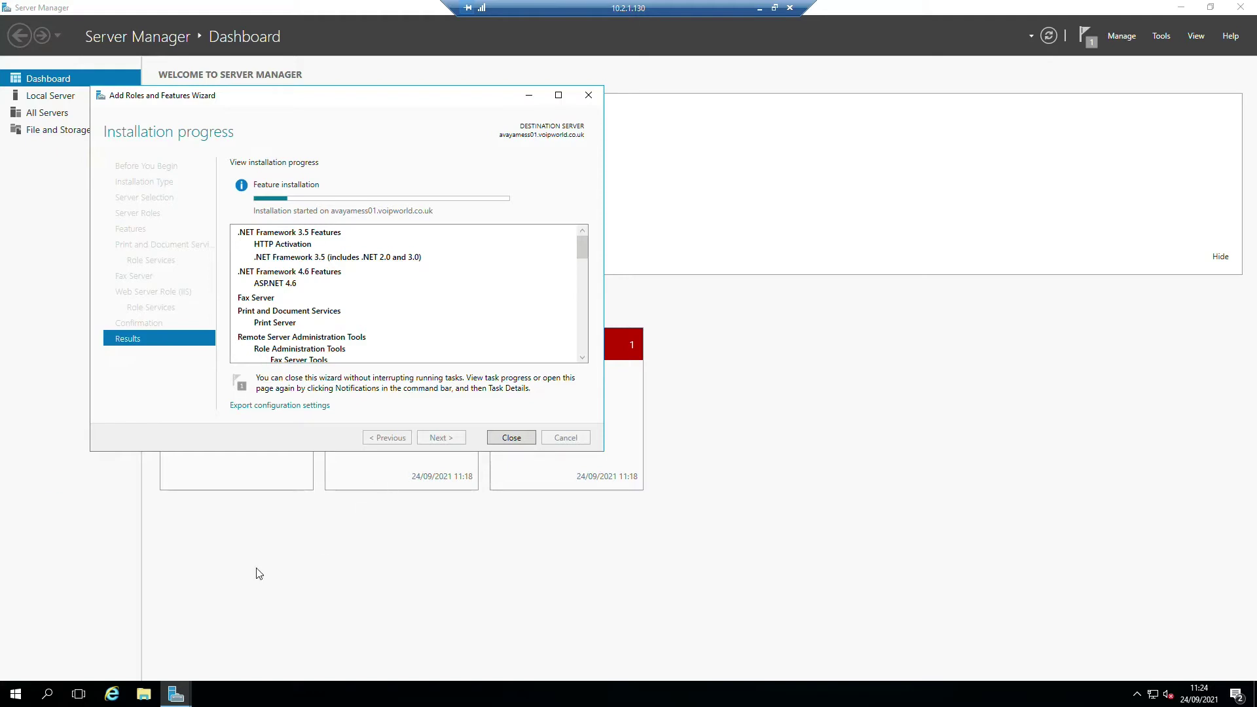
# - Browse File Explorer to the Avaya folder on Local Disk (C:)
pyautogui.click(144, 694)
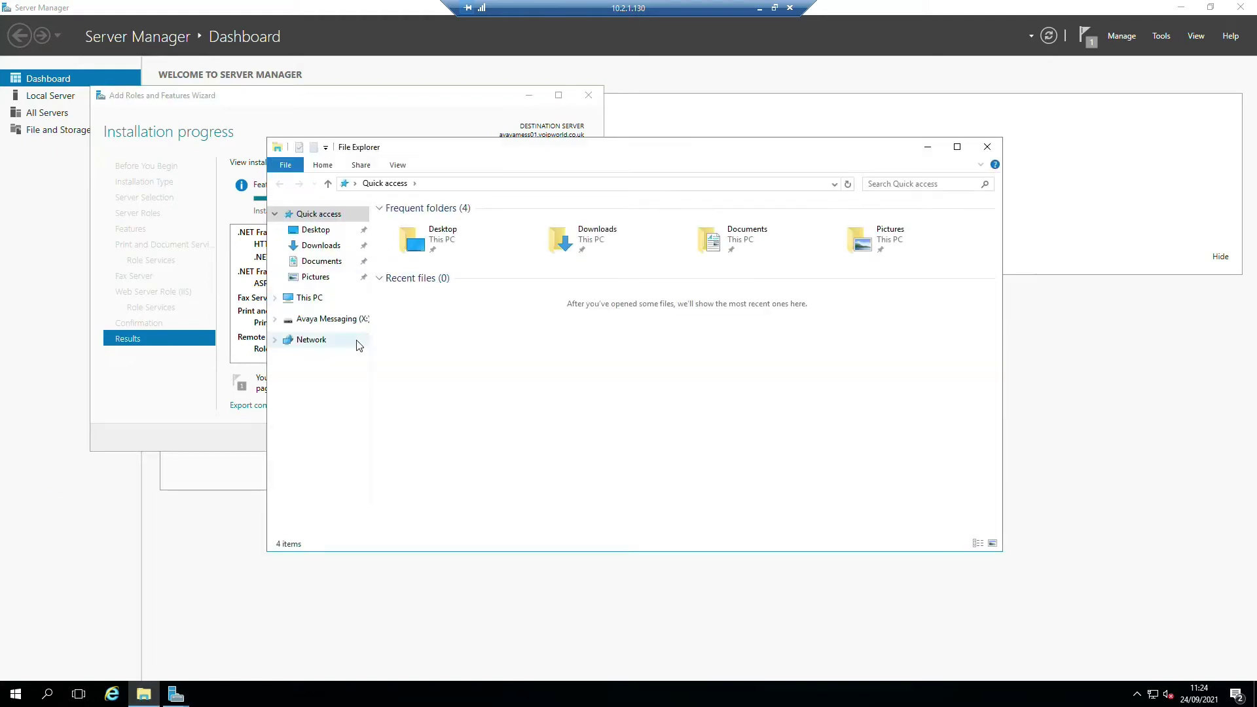
pyautogui.click(329, 319)
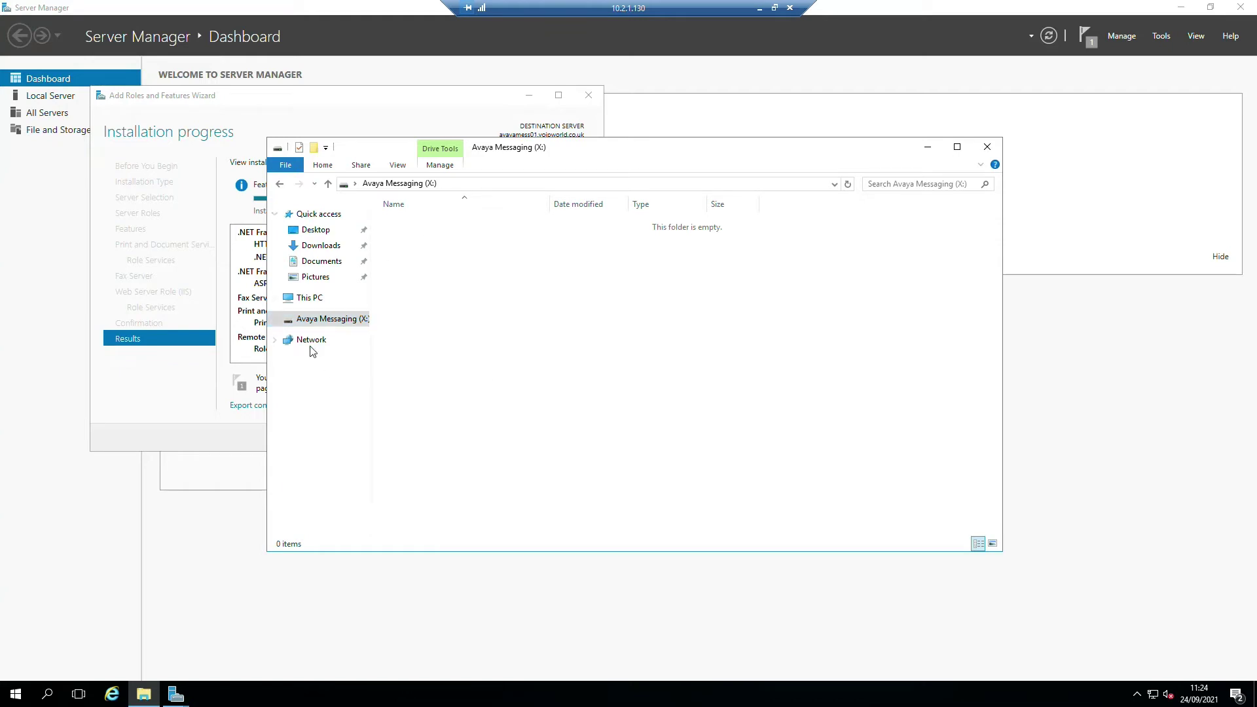
pyautogui.click(310, 298)
pyautogui.doubleClick(449, 321)
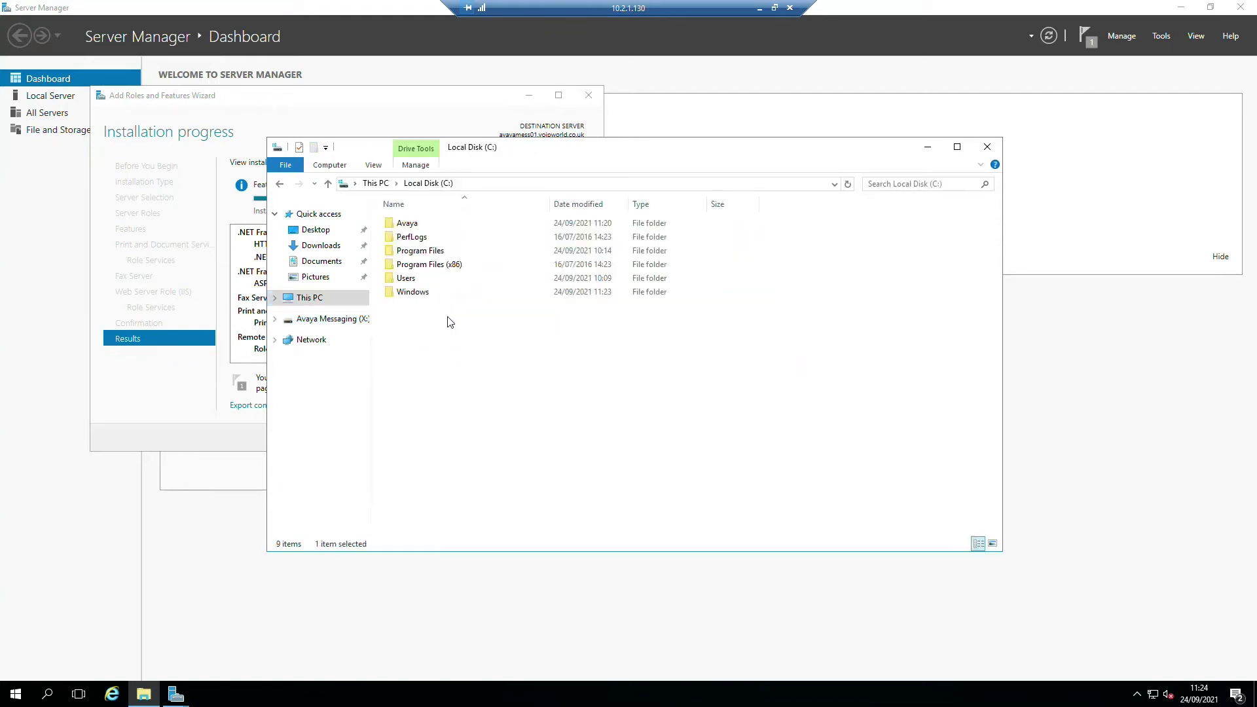
pyautogui.doubleClick(417, 224)
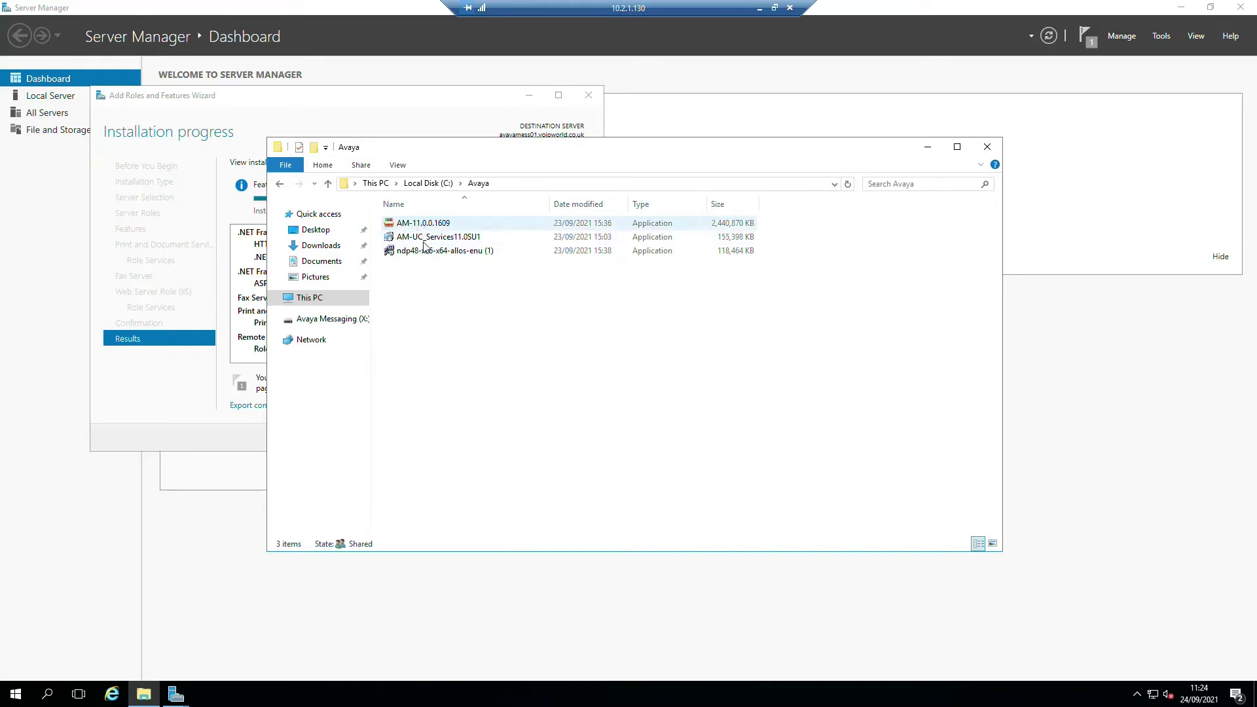
# - Rename 'ndp48-x86-x64-allos-enu (1)' to 'ndp48-x86-x64-allos-enu'
pyautogui.click(510, 256)
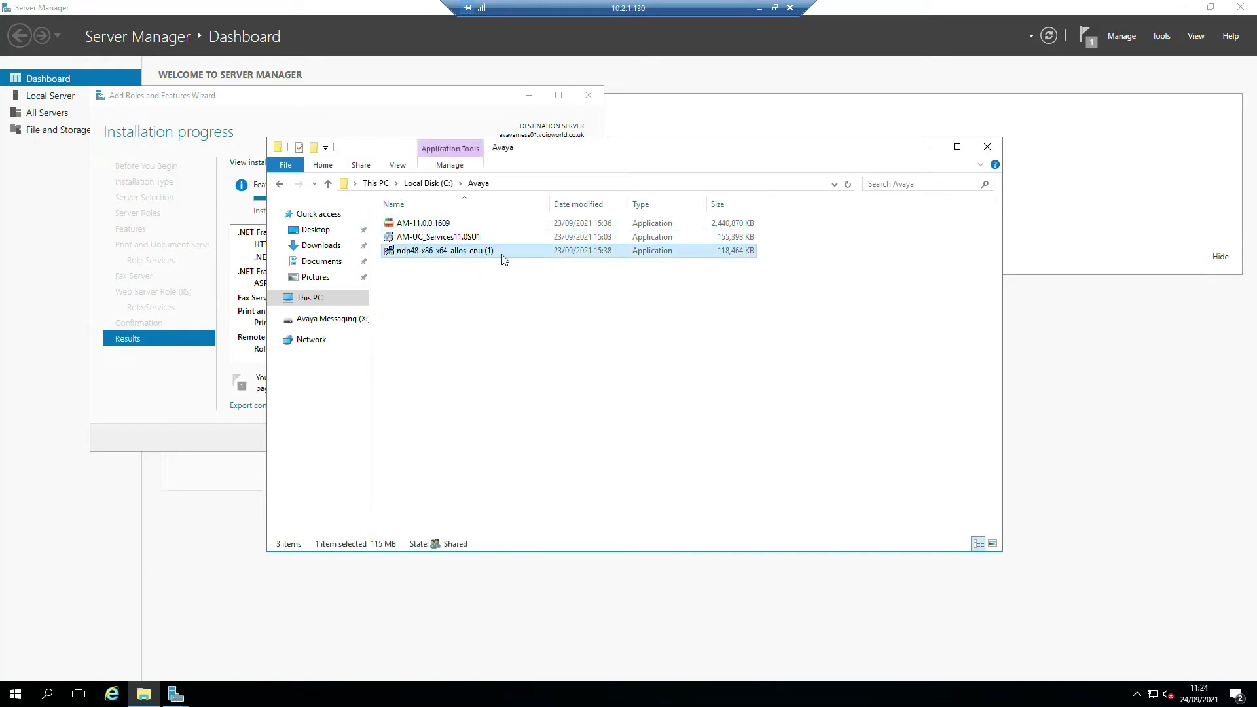
pyautogui.click(499, 253)
pyautogui.click(498, 253)
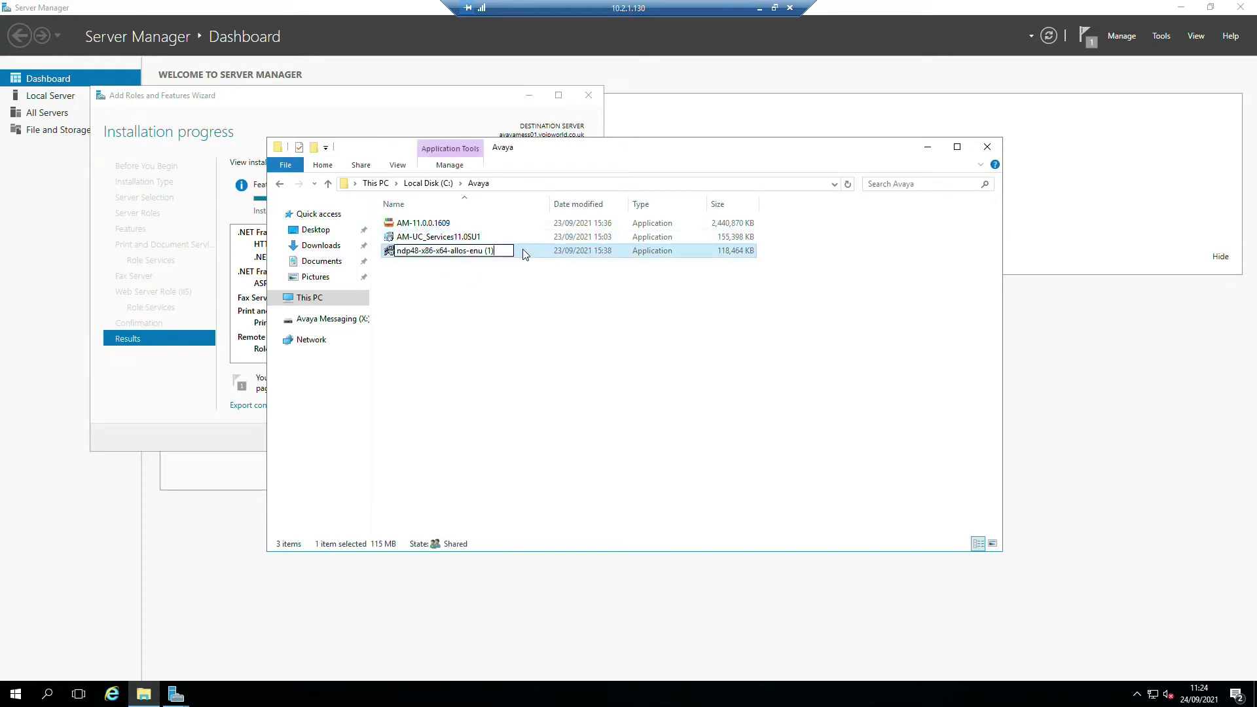
pyautogui.click(535, 371)
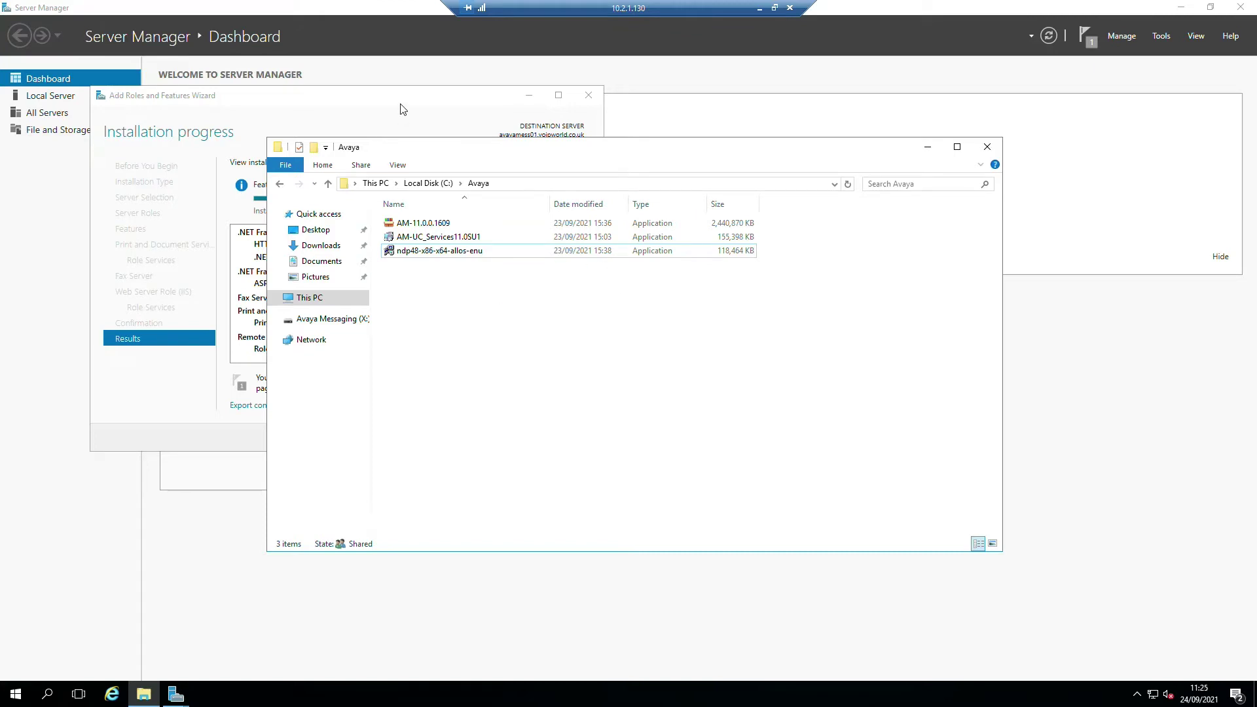
pyautogui.moveTo(468, 152); pyautogui.dragTo(572, 168)
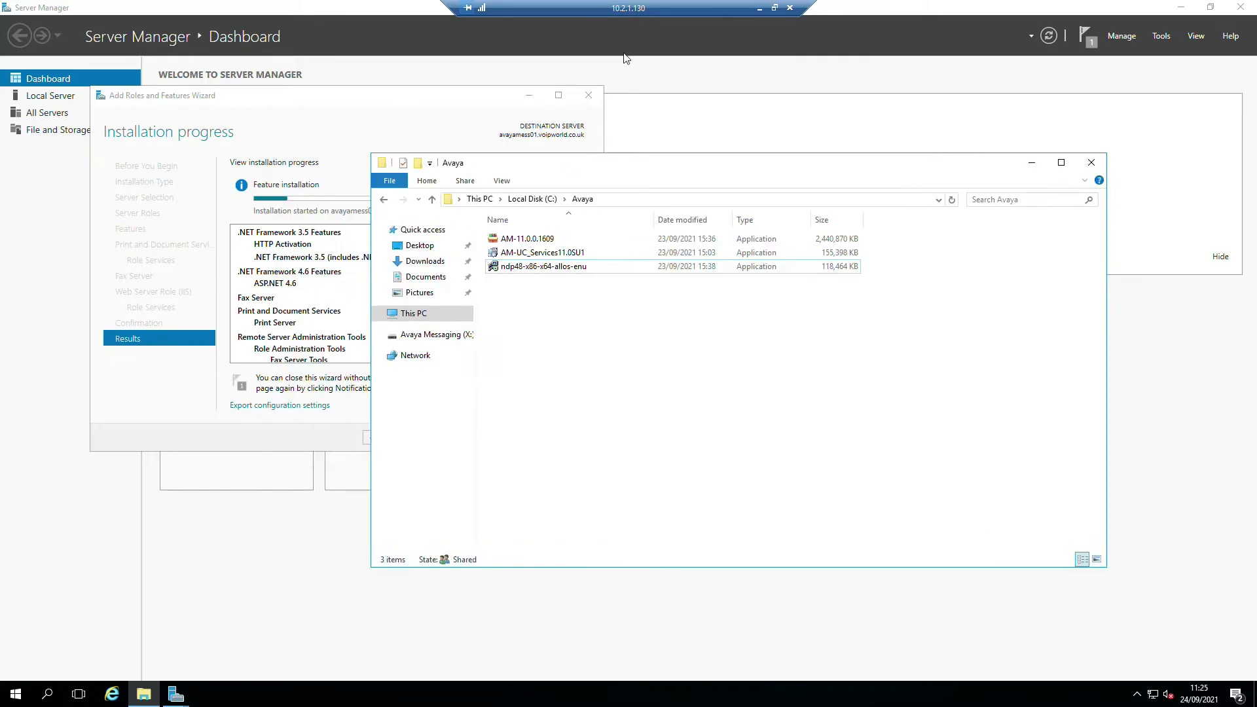
# - Go to System Manager's Services > Security > Certificates > Authority page for EJBCA Administration
pyautogui.click(760, 8)
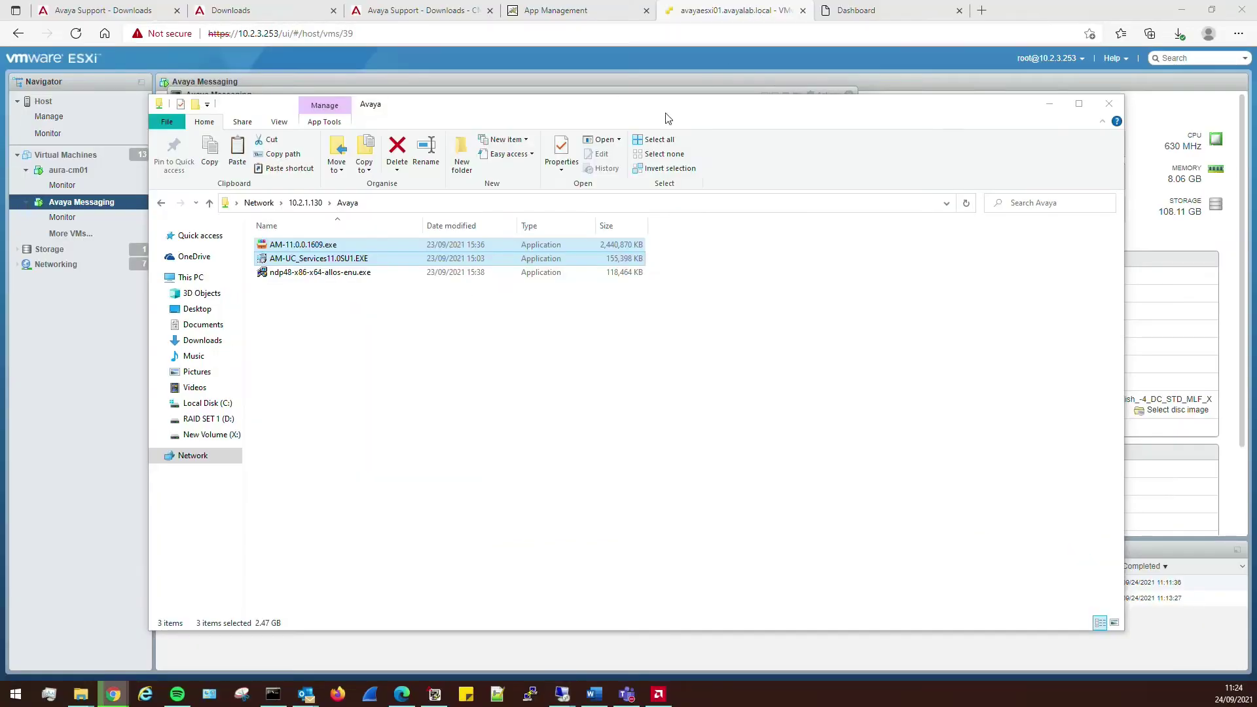
pyautogui.click(874, 12)
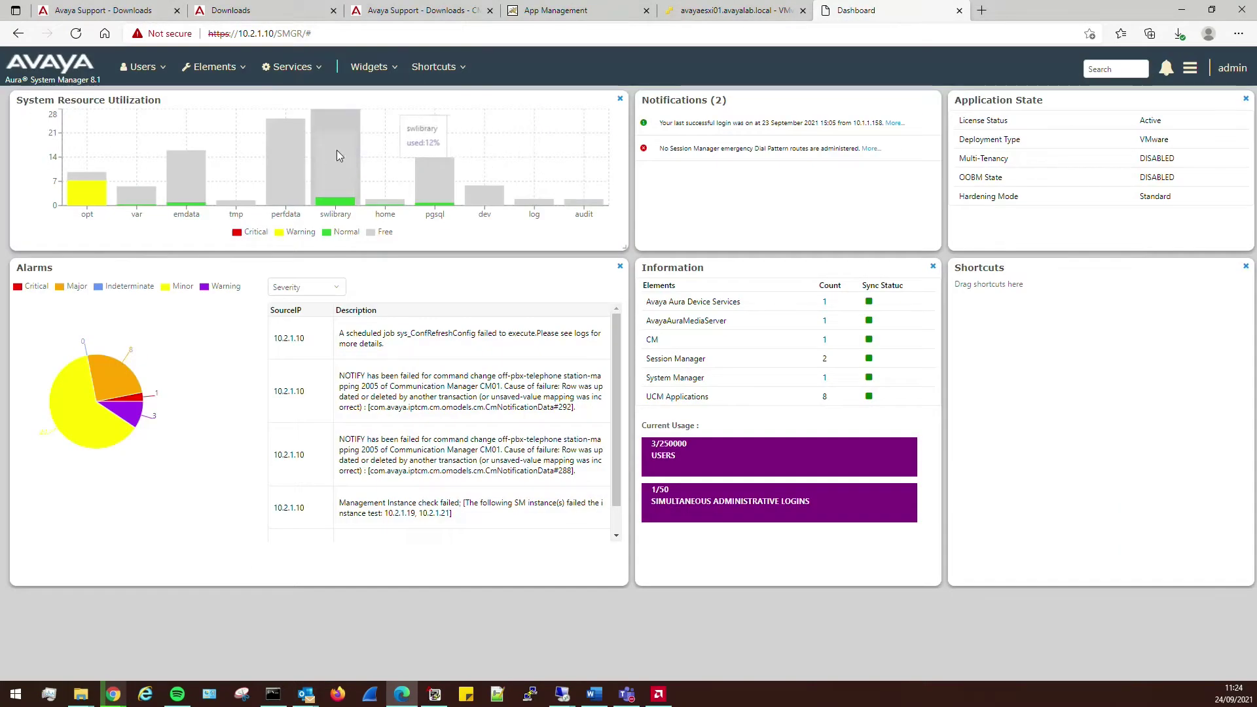
pyautogui.click(289, 66)
pyautogui.moveTo(303, 227)
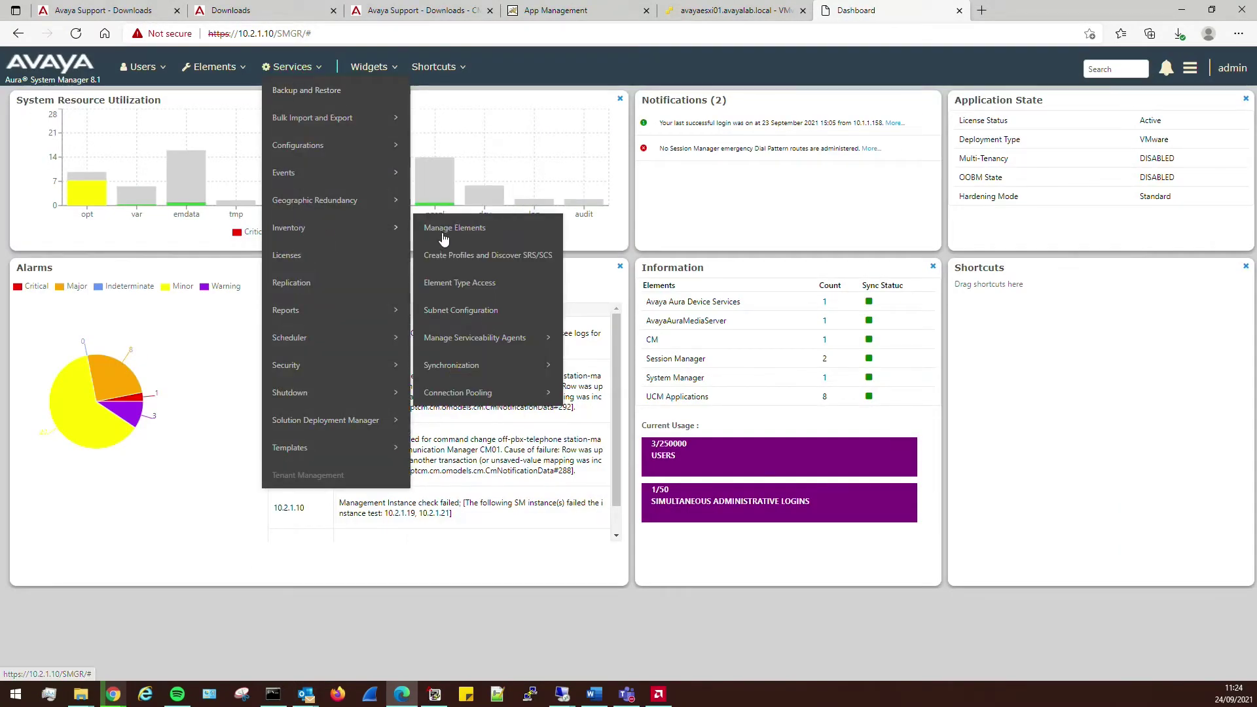
pyautogui.moveTo(309, 365)
pyautogui.moveTo(452, 372)
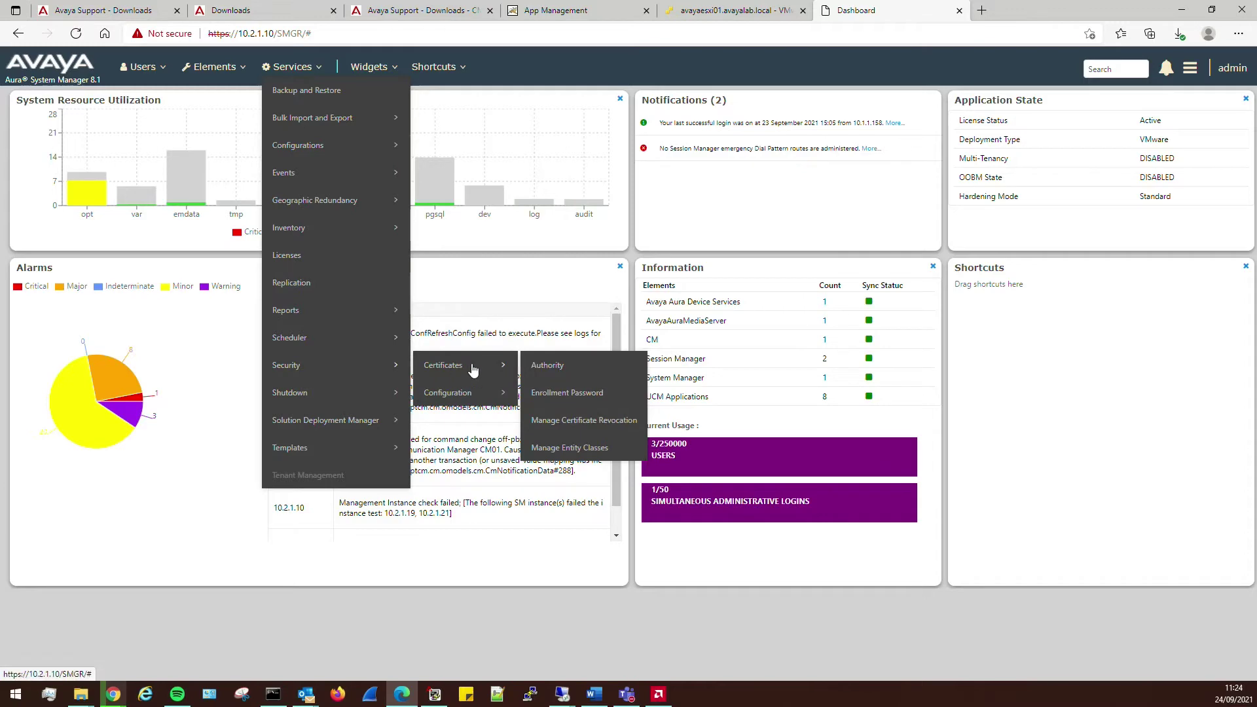
pyautogui.click(558, 368)
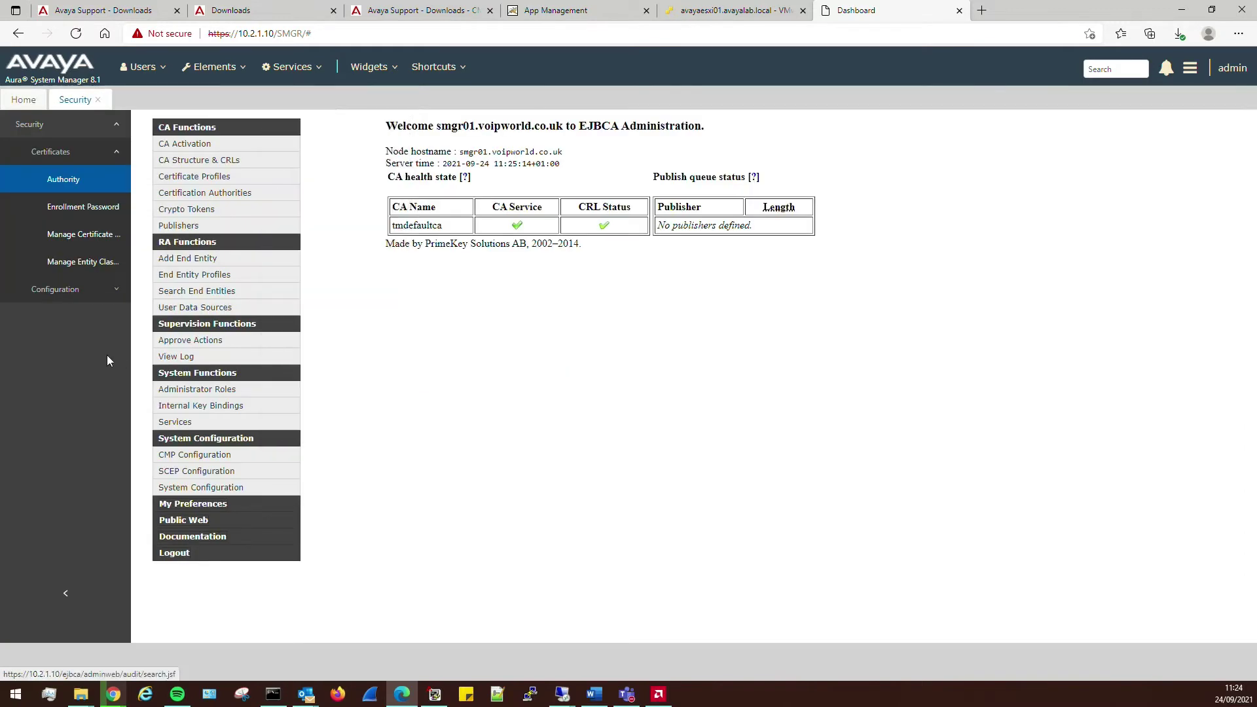
pyautogui.click(198, 260)
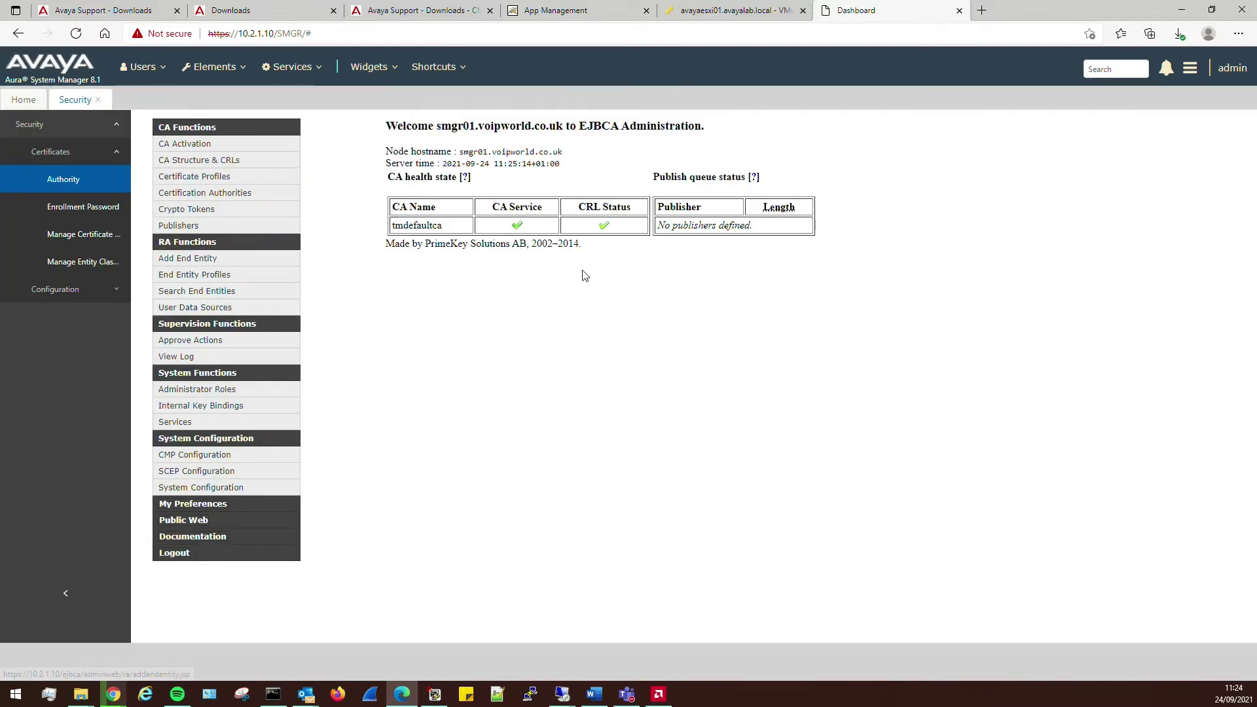
# - Fill in the end entity's username from saved data and enter and confirm its password
pyautogui.click(538, 178)
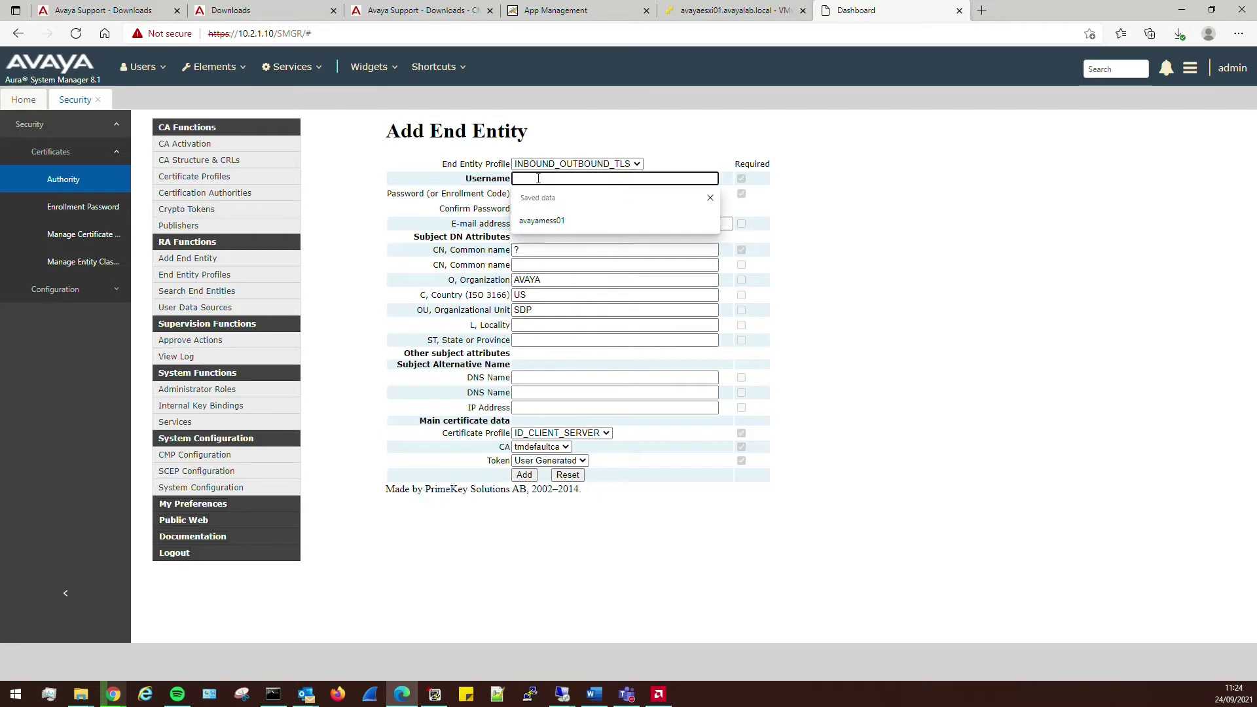
pyautogui.click(543, 220)
pyautogui.click(543, 194)
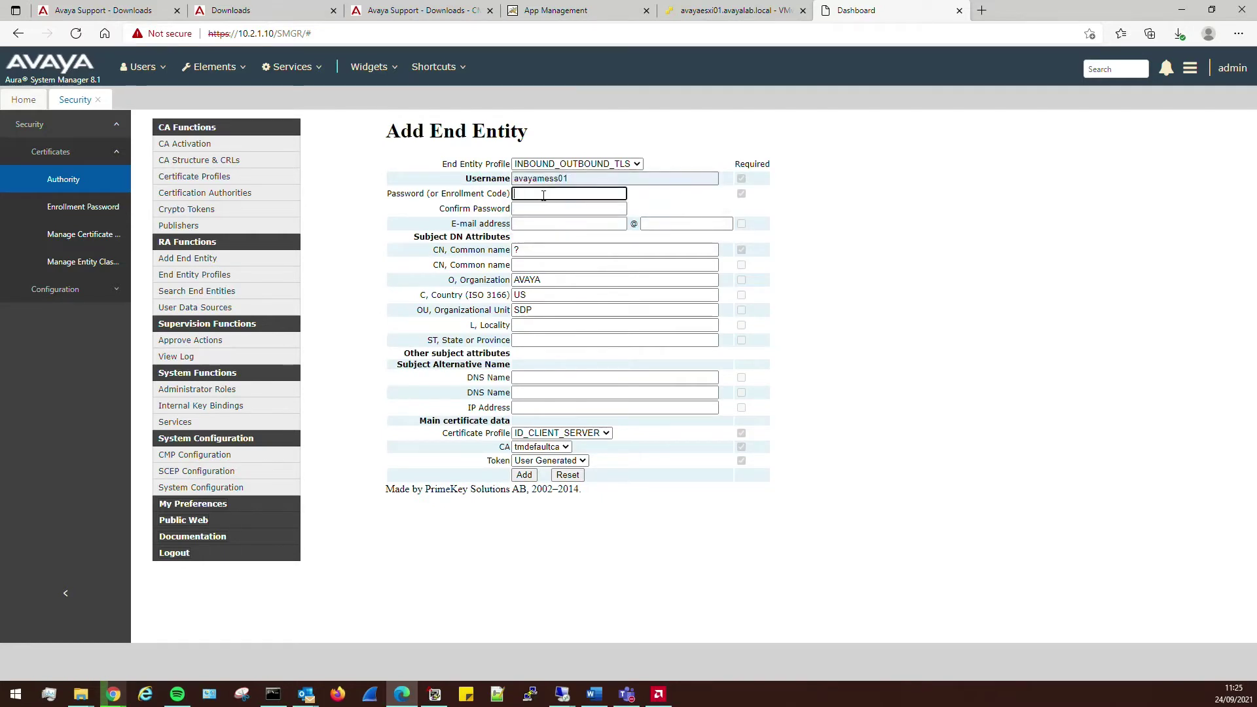
pyautogui.write('Avaya123$')
pyautogui.press('Tab')
pyautogui.write('A')
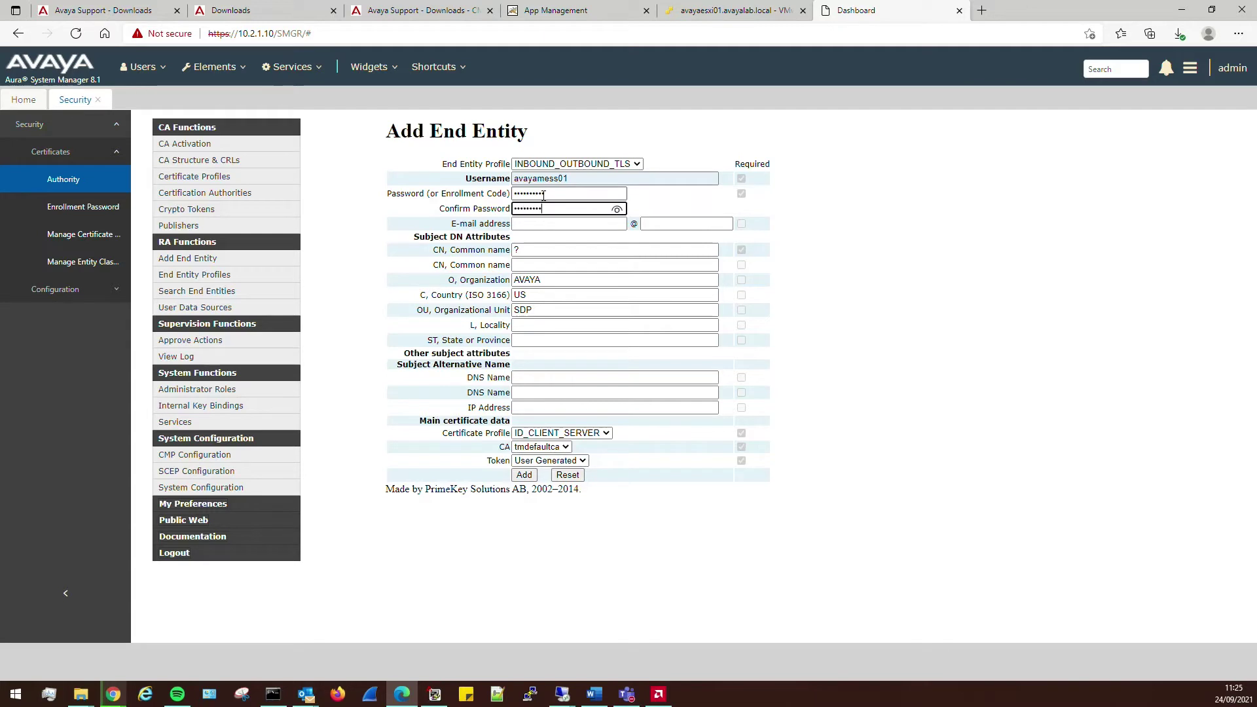
pyautogui.write('vaya123$')
pyautogui.press('Tab')
pyautogui.press('Tab')
pyautogui.press('Tab')
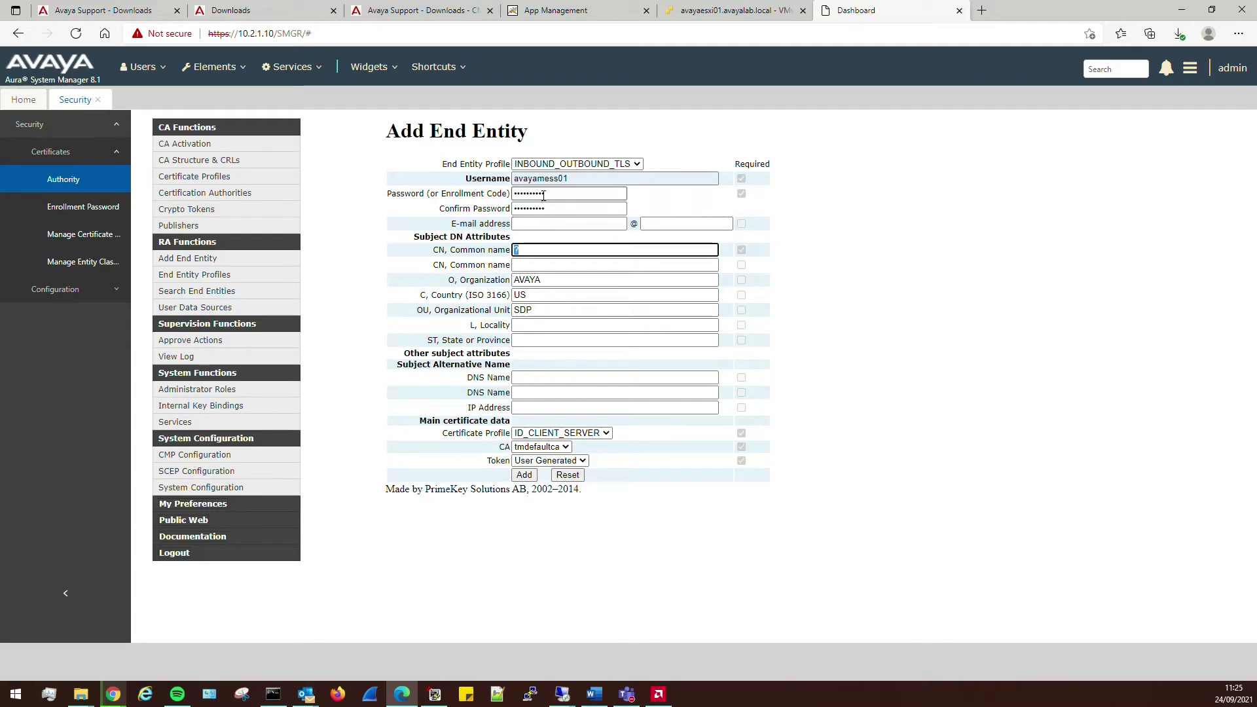
# - Fill Common Name with the server name, DNS Names with it and voipworld.co.uk, and IP 10.2.1.130
pyautogui.write('avayamess01.voipworld.co.uk')
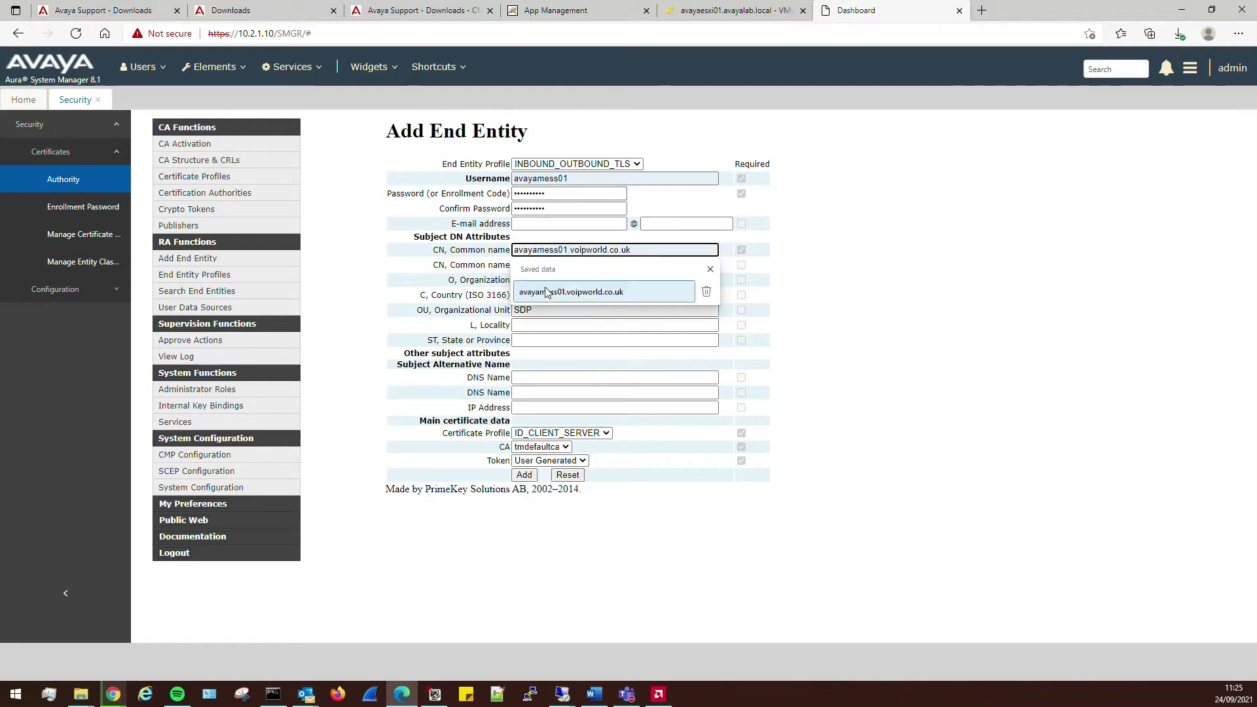
pyautogui.click(548, 293)
pyautogui.hotkey('ctrl', 'a')
pyautogui.hotkey('ctrl', 'c')
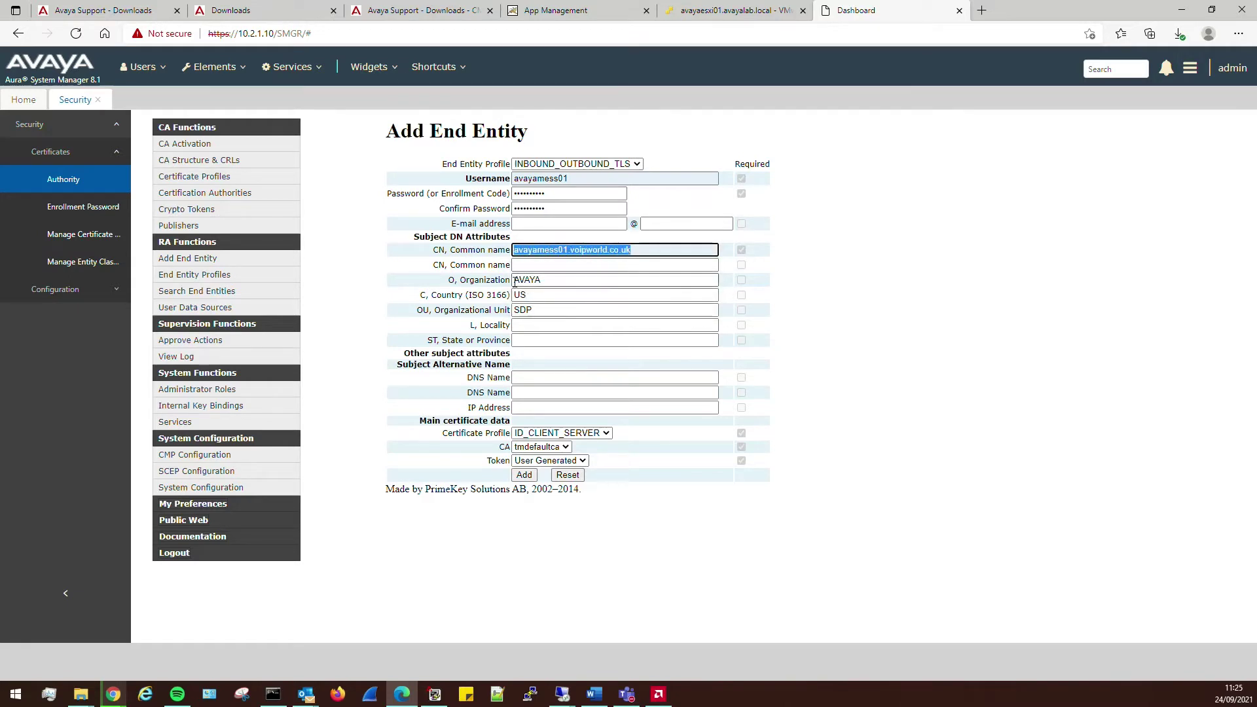
pyautogui.click(573, 377)
pyautogui.hotkey('ctrl', 'v')
pyautogui.click(550, 393)
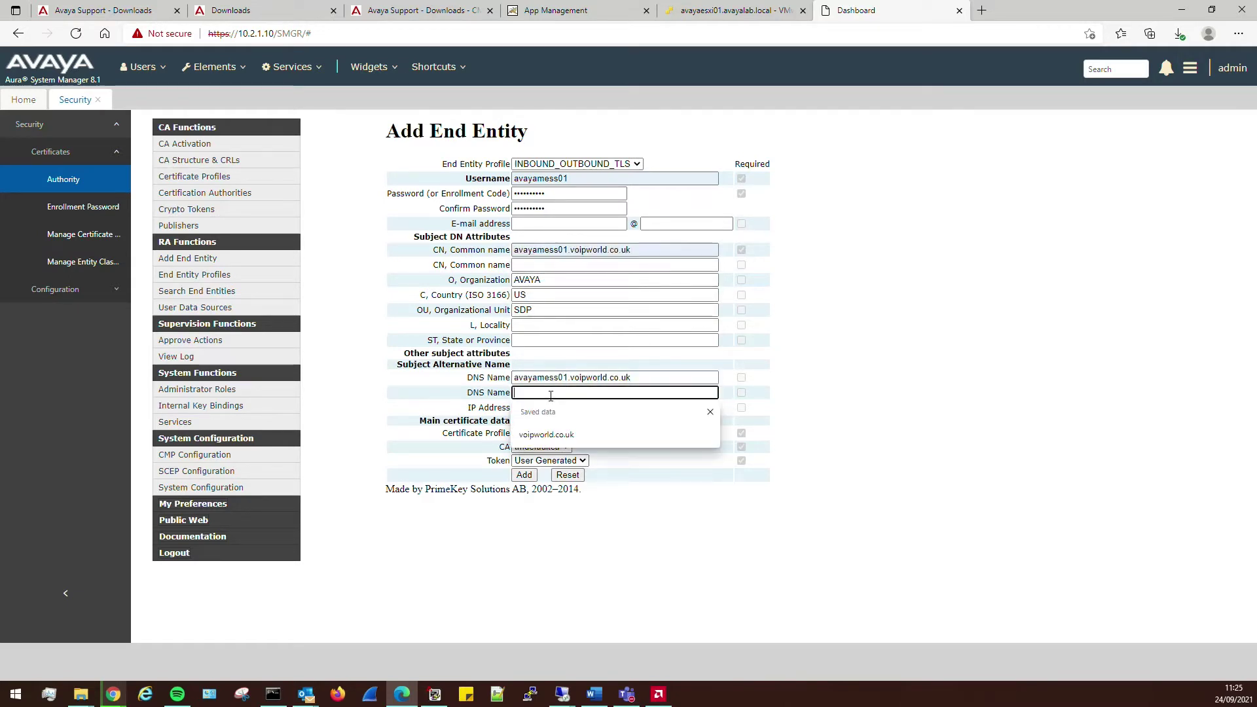
pyautogui.click(547, 435)
pyautogui.click(551, 407)
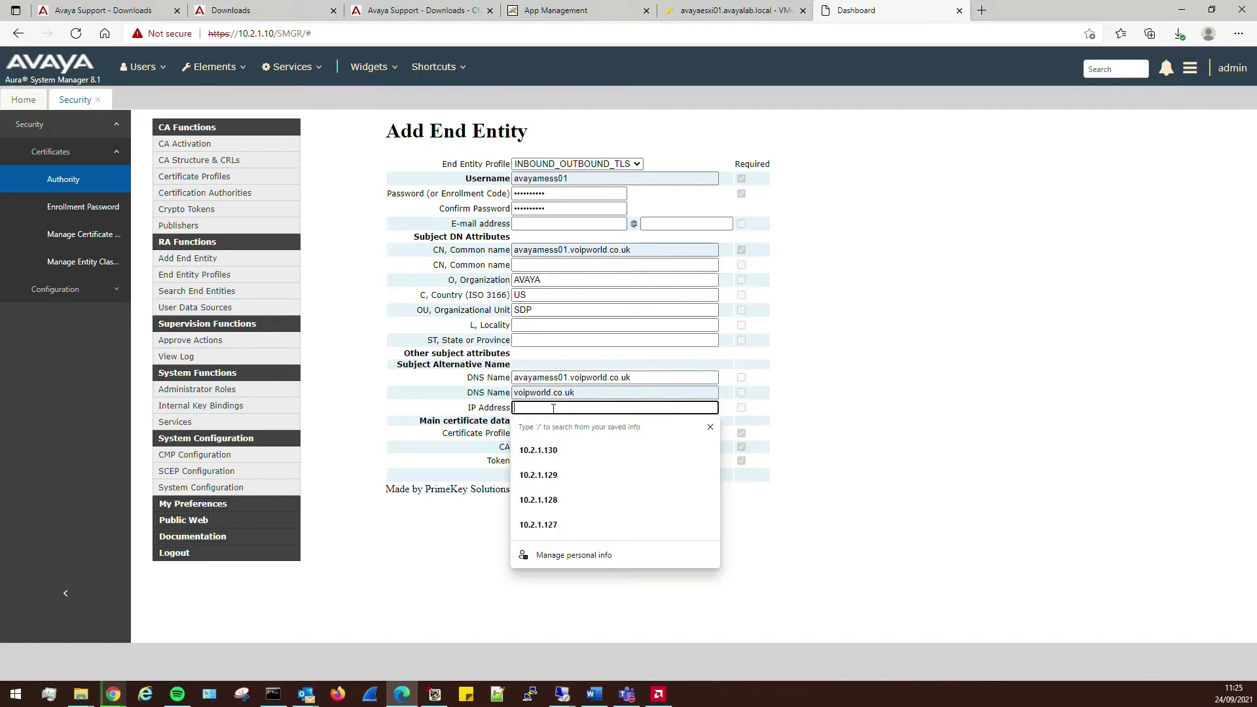
pyautogui.click(547, 452)
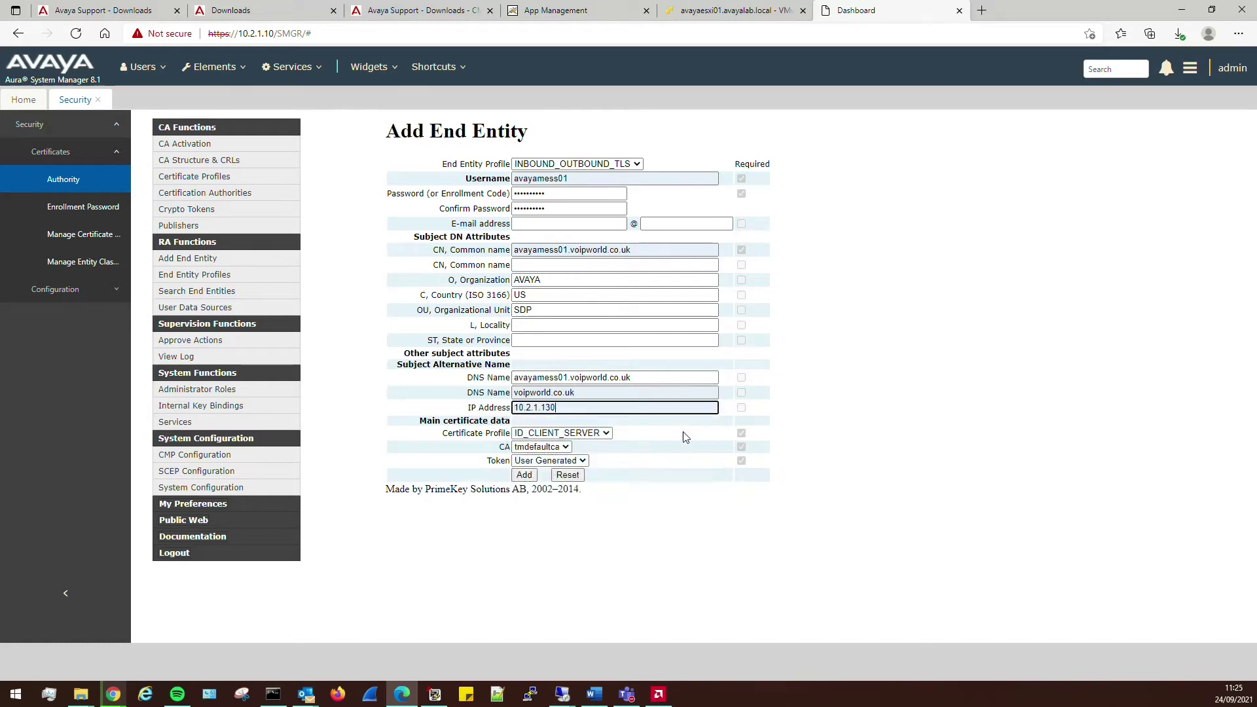
# - Set the token type to P12 file, add the end entity, and open EJBCA Public Web
pyautogui.click(544, 461)
pyautogui.click(529, 486)
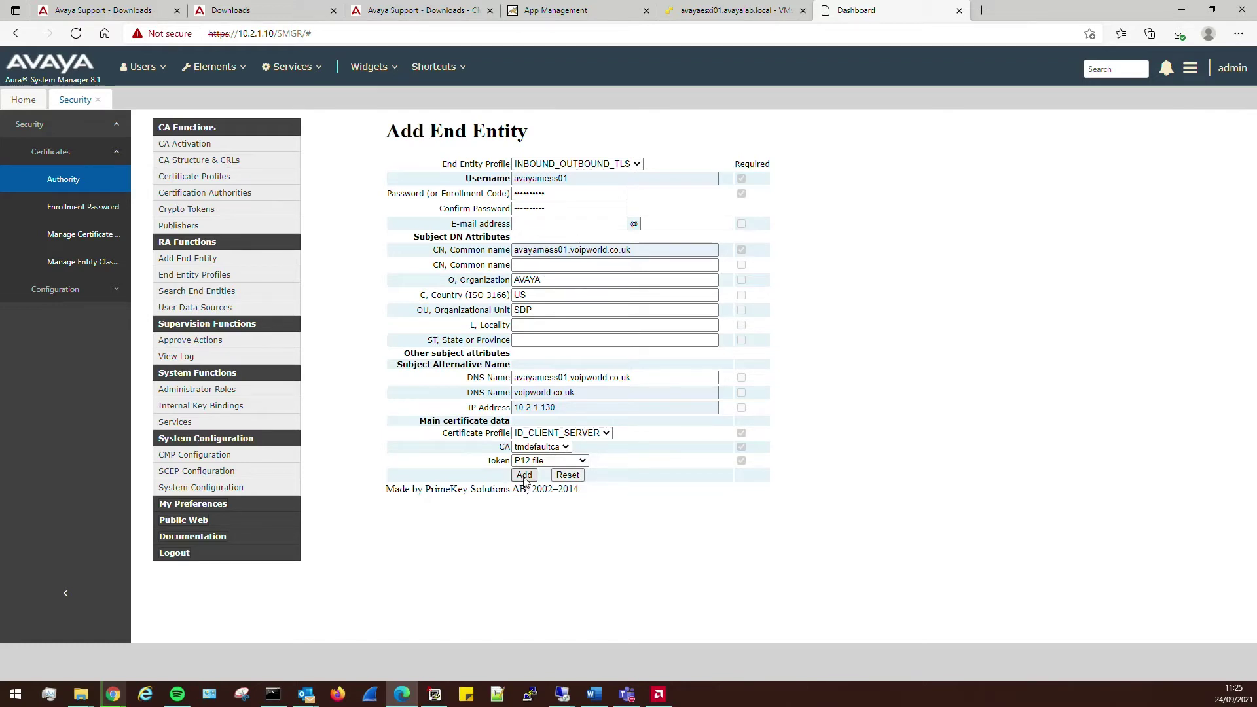
pyautogui.click(524, 478)
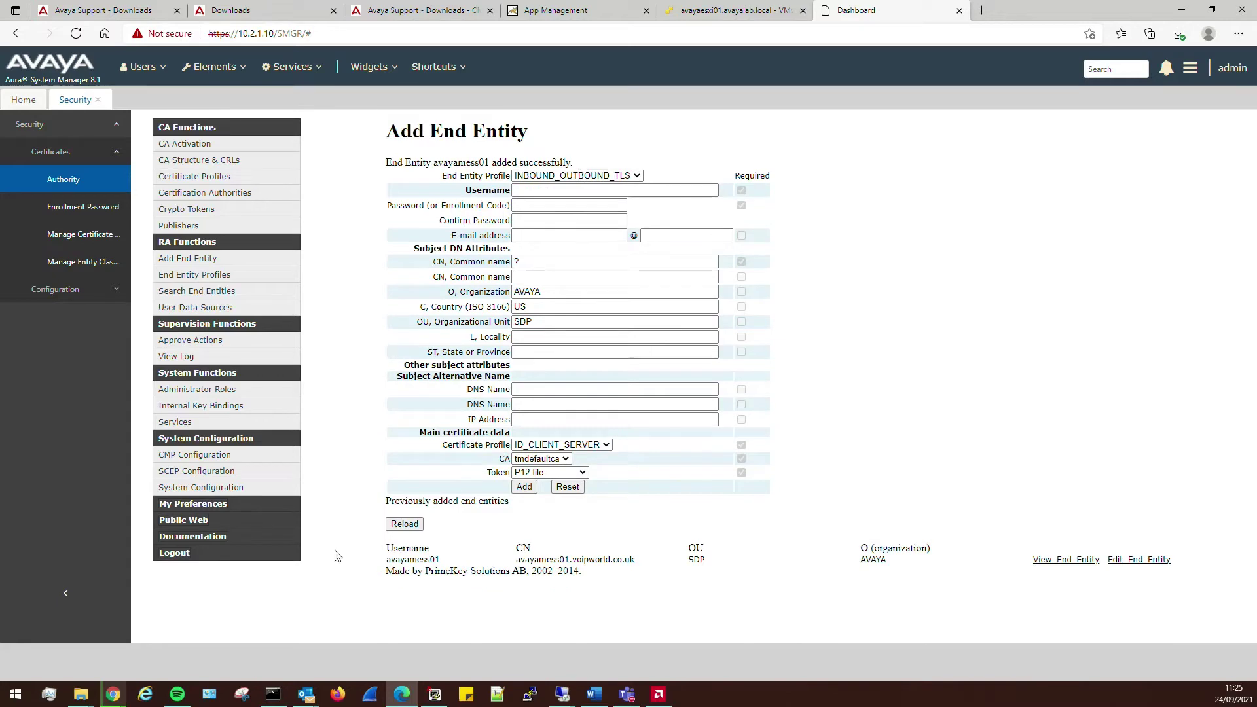
pyautogui.click(191, 522)
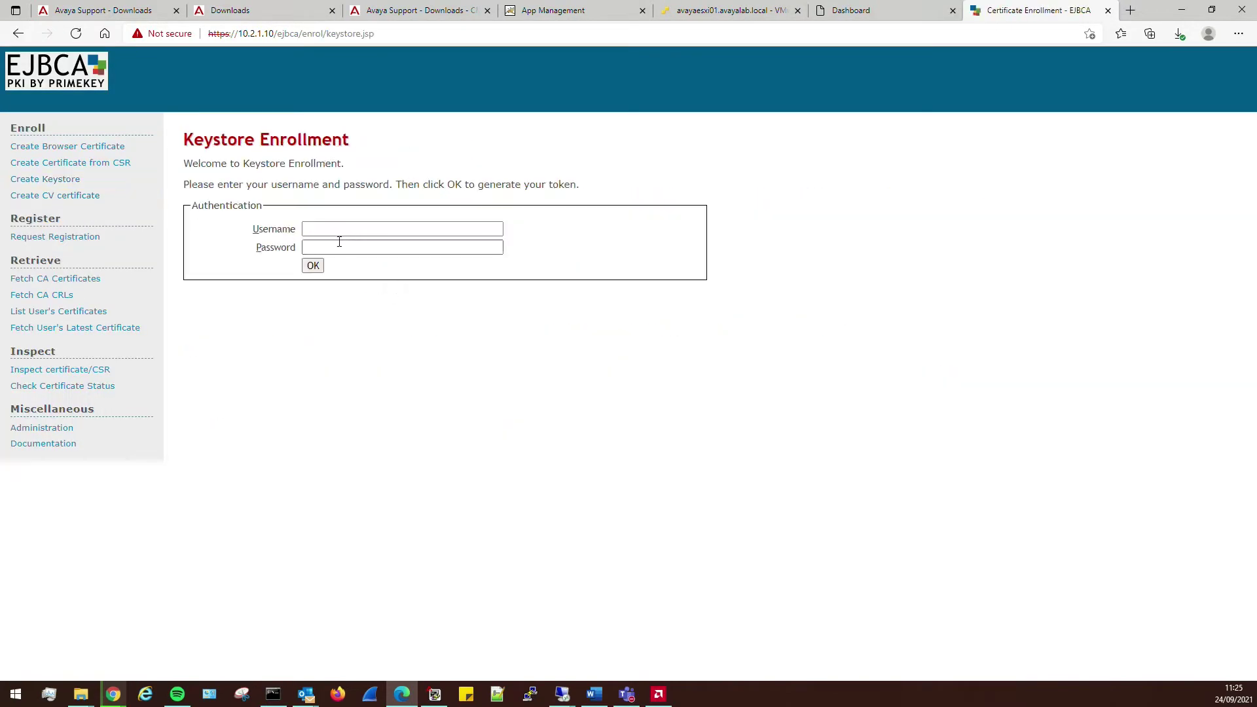
# - Log in to Create Keystore with the end entity's username and password
pyautogui.click(336, 228)
pyautogui.click(345, 271)
pyautogui.click(356, 247)
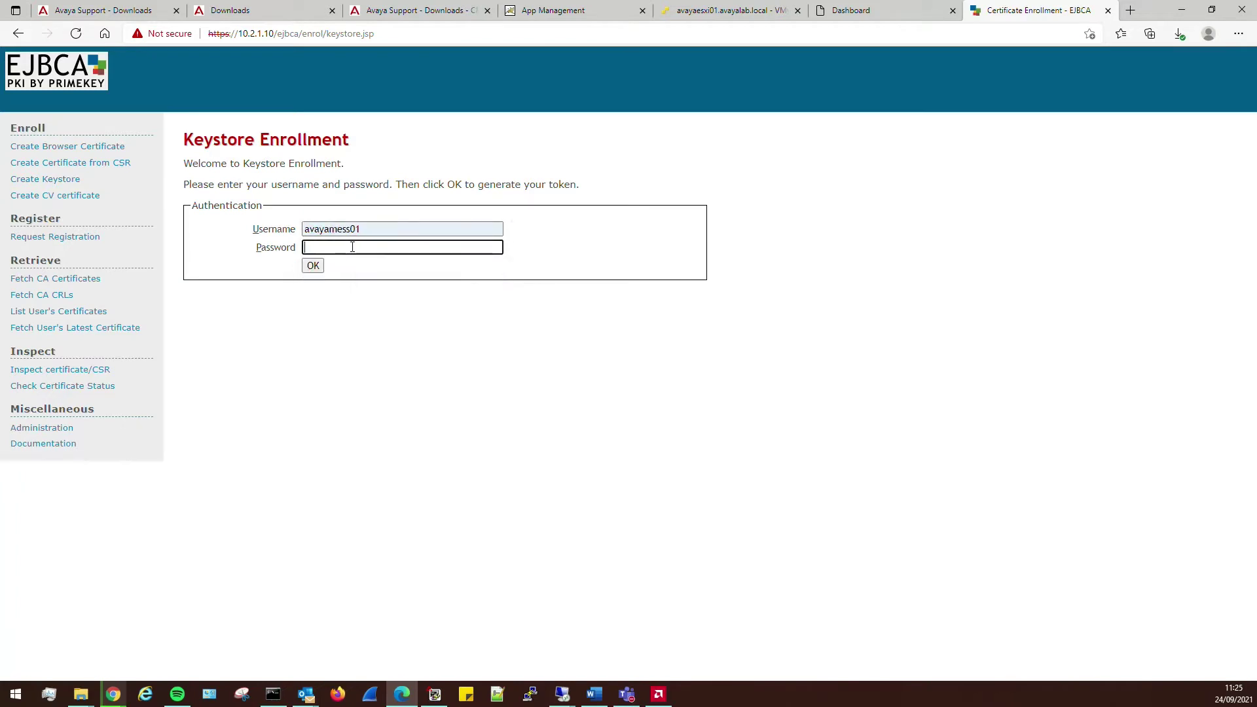
pyautogui.write('•••••••••')
pyautogui.press('Return')
# - Enroll the keystore with a 4096-bit key length, downloading the P12 file
pyautogui.click(330, 308)
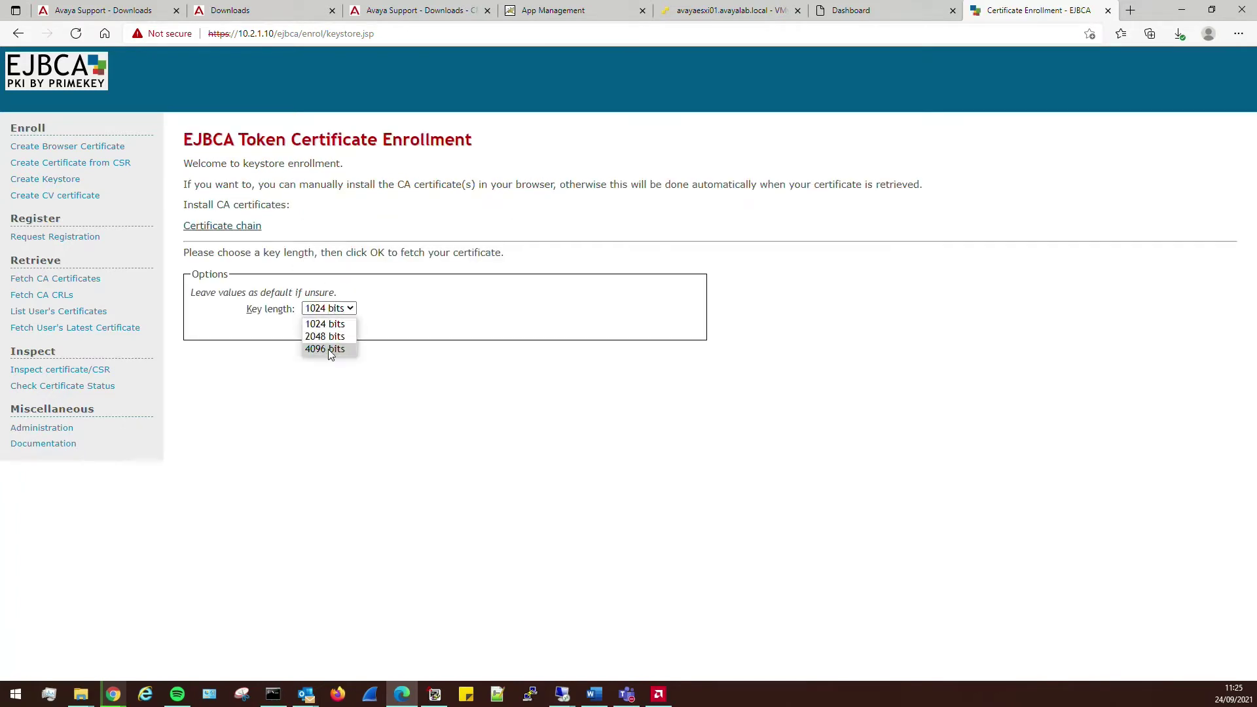
pyautogui.click(330, 349)
pyautogui.click(323, 329)
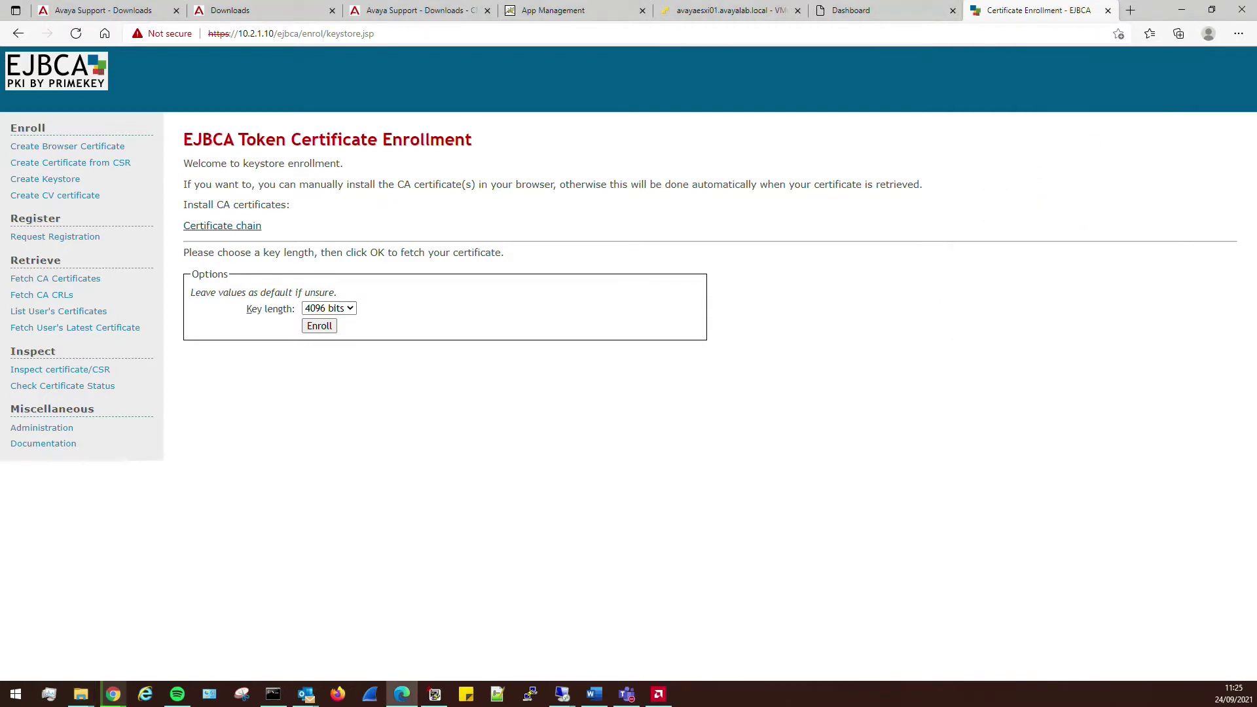
pyautogui.hotkey('alt', 'Tab')
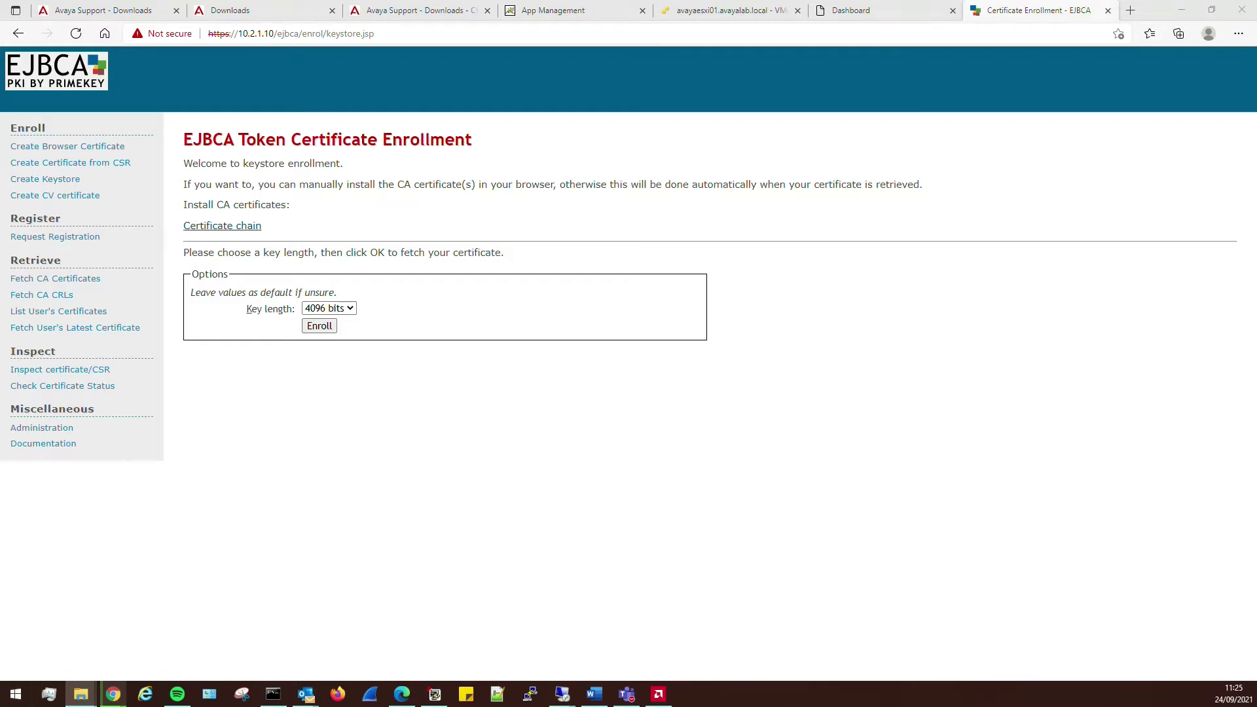
# - Paste the downloaded keystore into the Avaya network folder and rename it avayamess01.p12
pyautogui.click(80, 694)
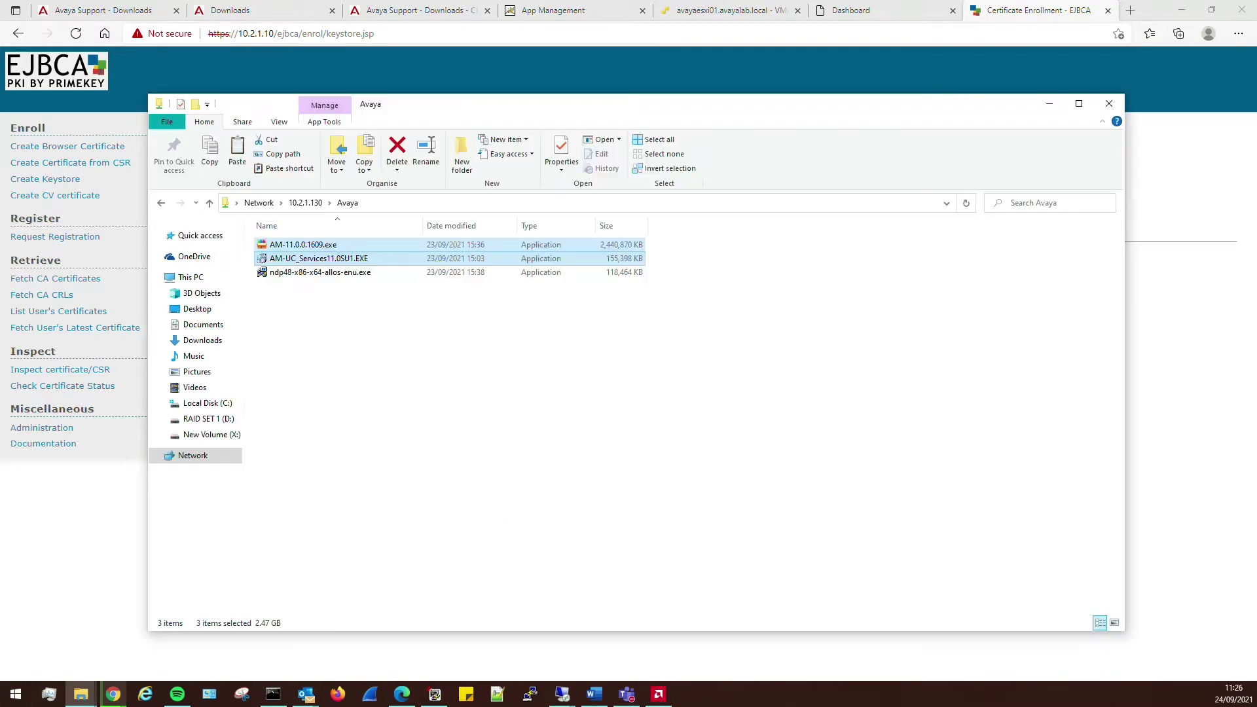
pyautogui.rightClick(377, 351)
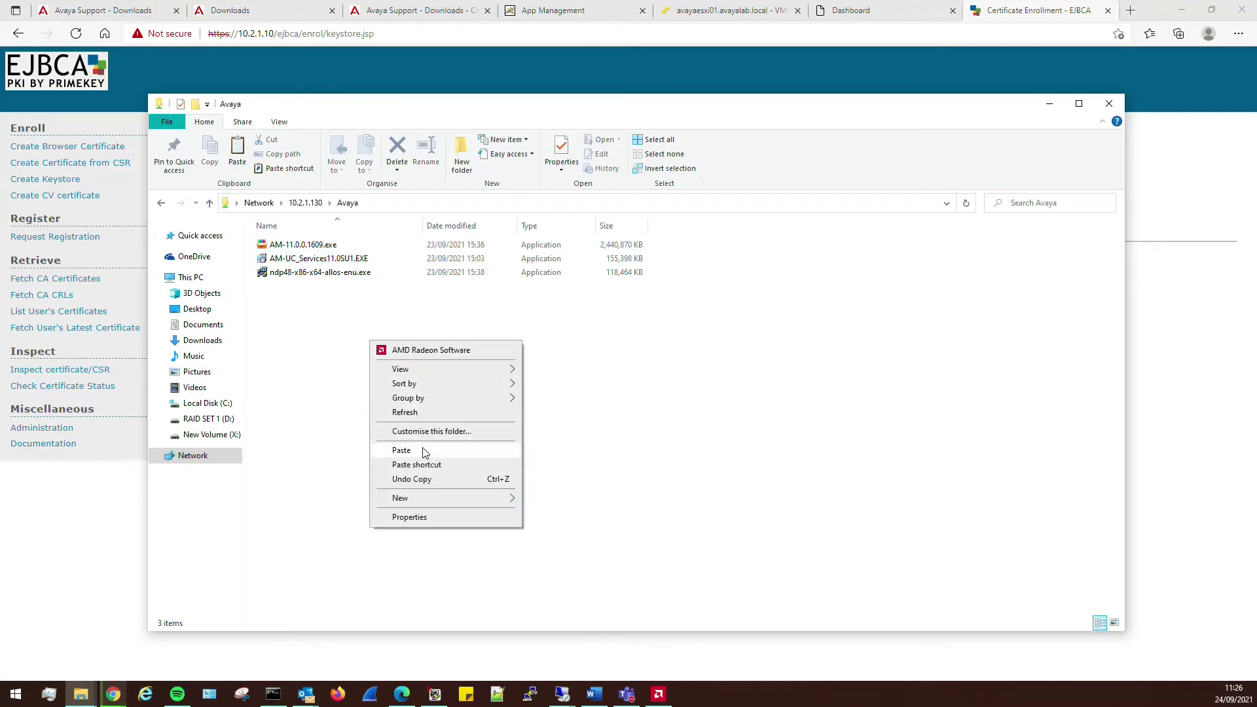
pyautogui.click(402, 450)
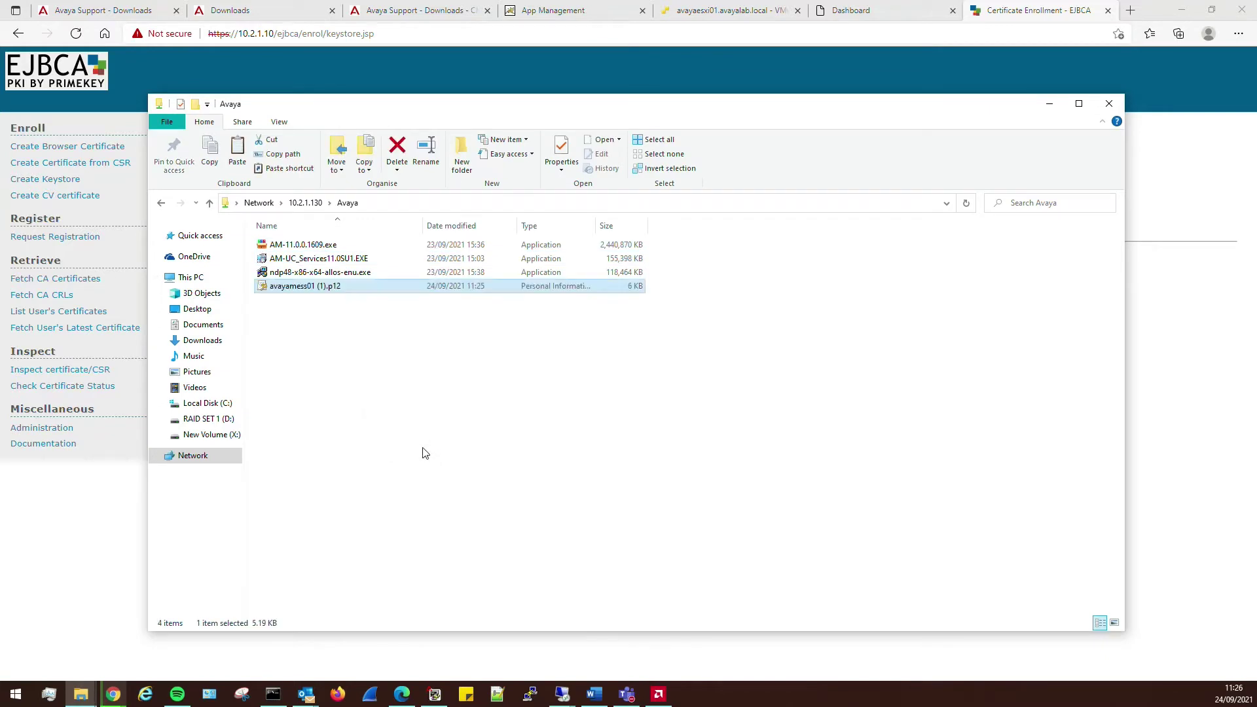
pyautogui.click(335, 290)
pyautogui.click(326, 290)
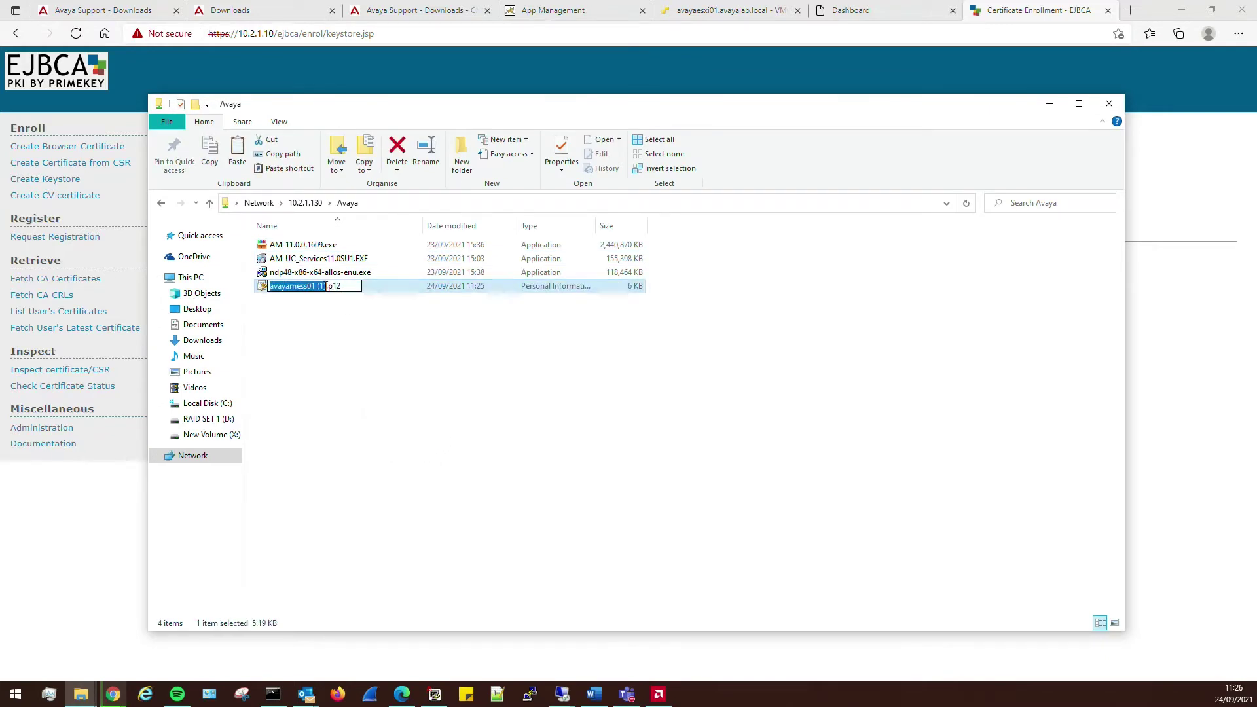
pyautogui.click(326, 288)
pyautogui.press('BackSpace')
pyautogui.press('BackSpace')
pyautogui.press('BackSpace')
pyautogui.press('BackSpace')
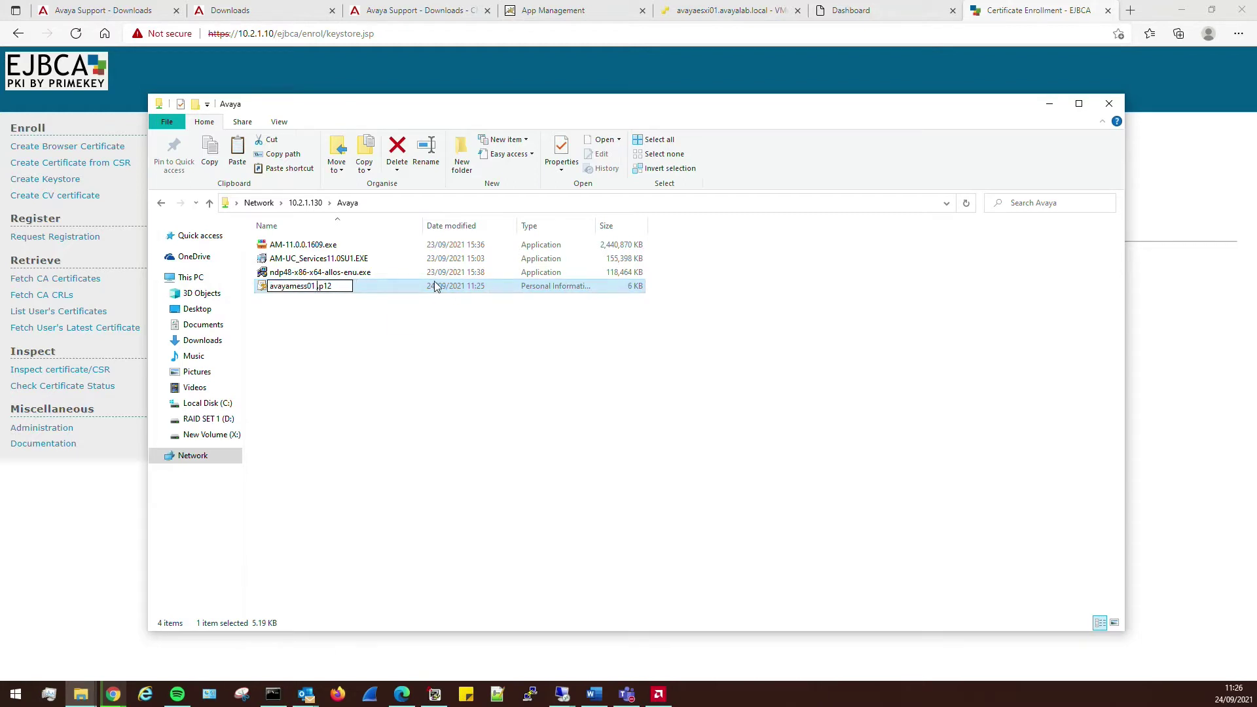
pyautogui.click(531, 421)
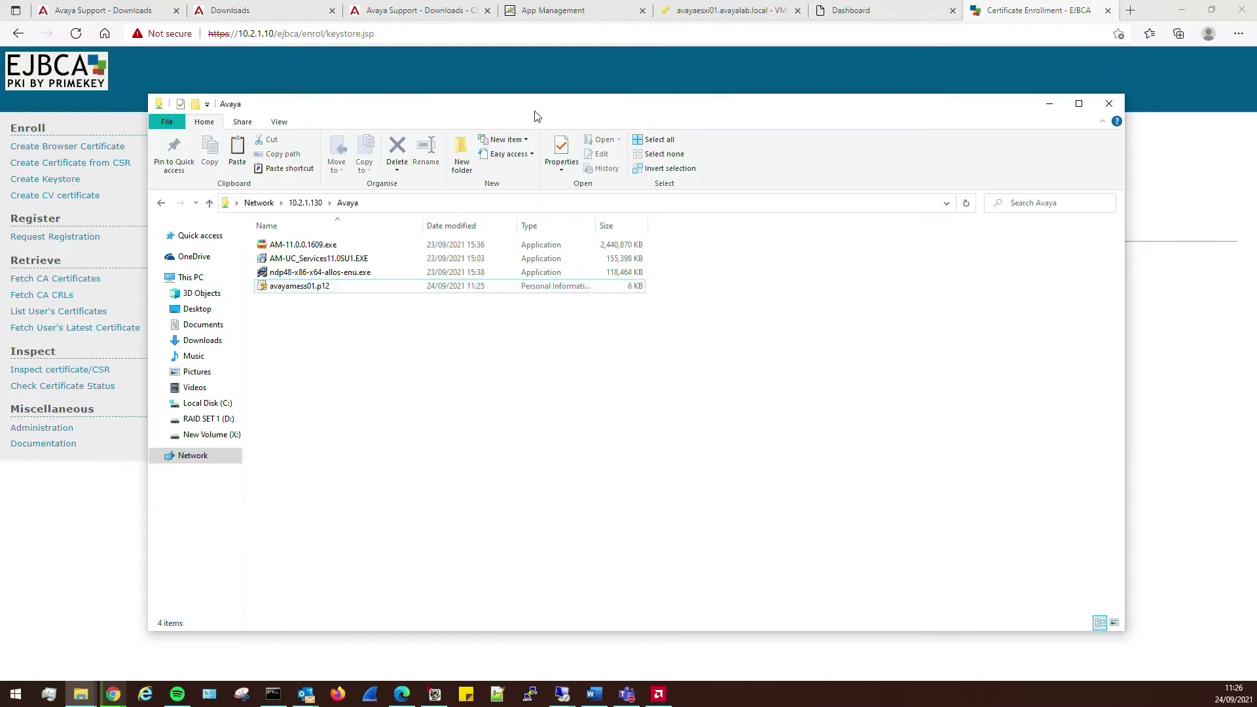
# - Minimize the folder window and return to the remote server session
pyautogui.press('super+Down')
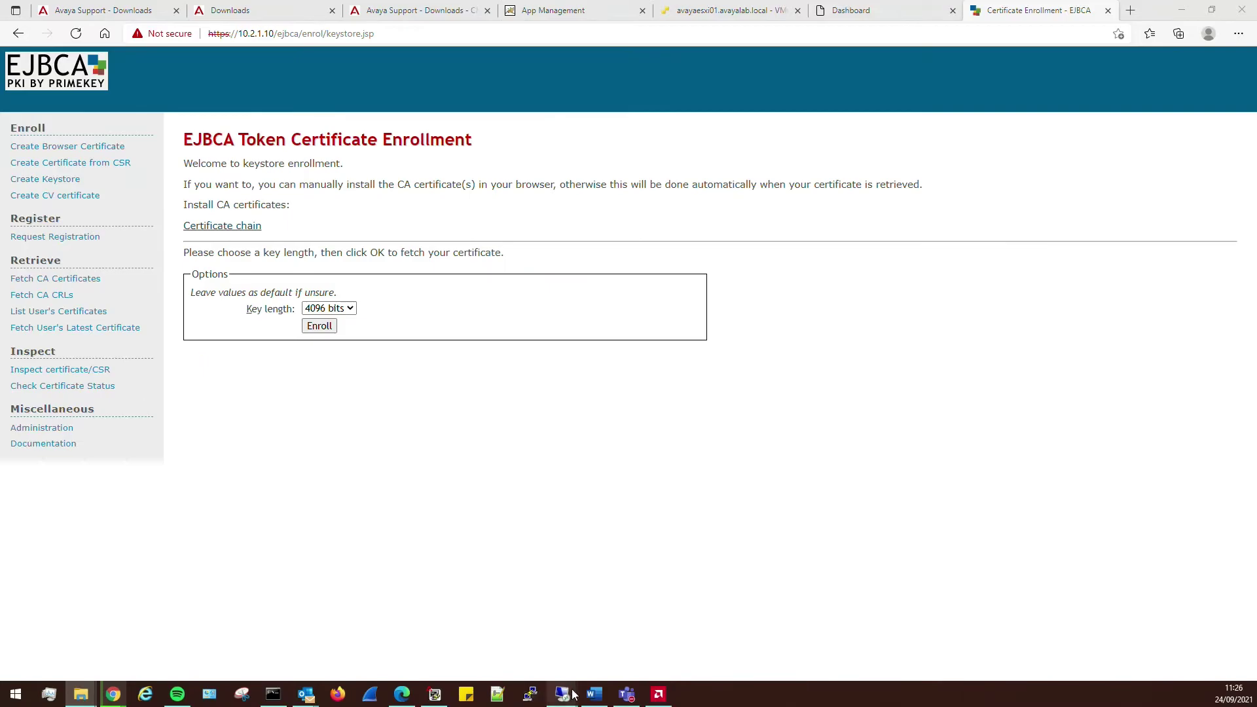
pyautogui.moveTo(575, 695)
pyautogui.click(642, 637)
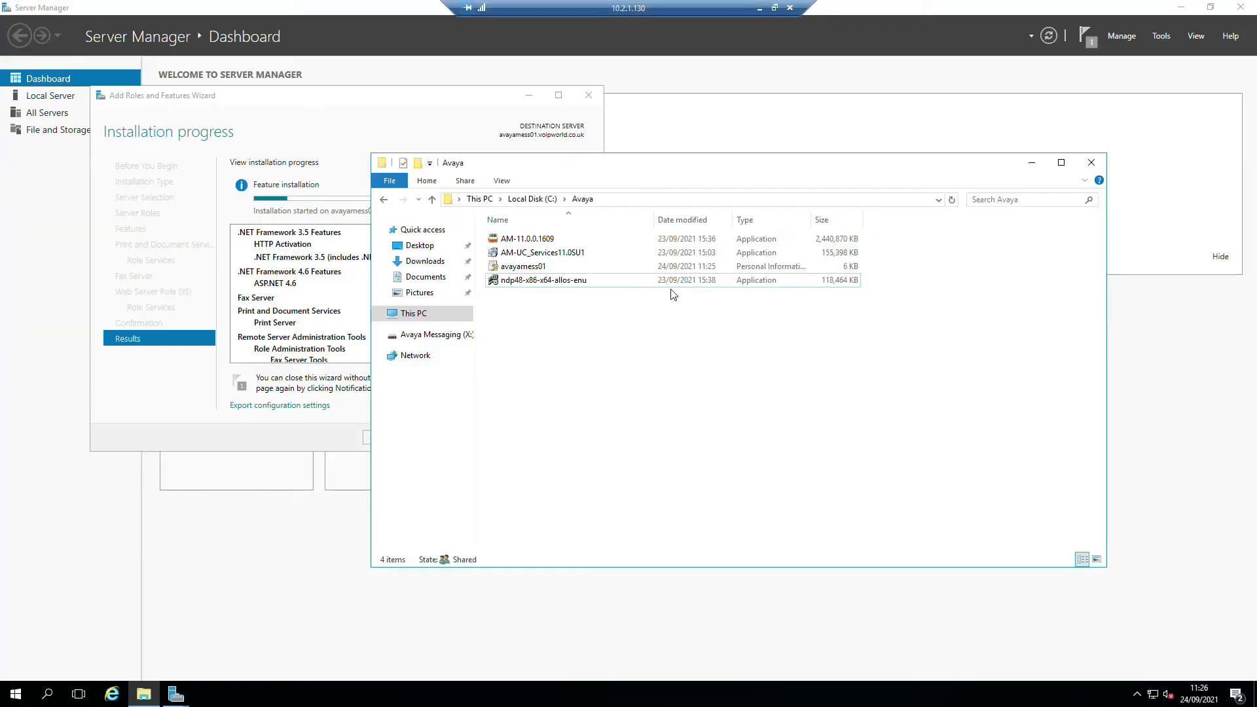
# - Close the completed Add Roles and Features Wizard and run the ndp48-x86-x64-allos-enu installer
pyautogui.click(327, 101)
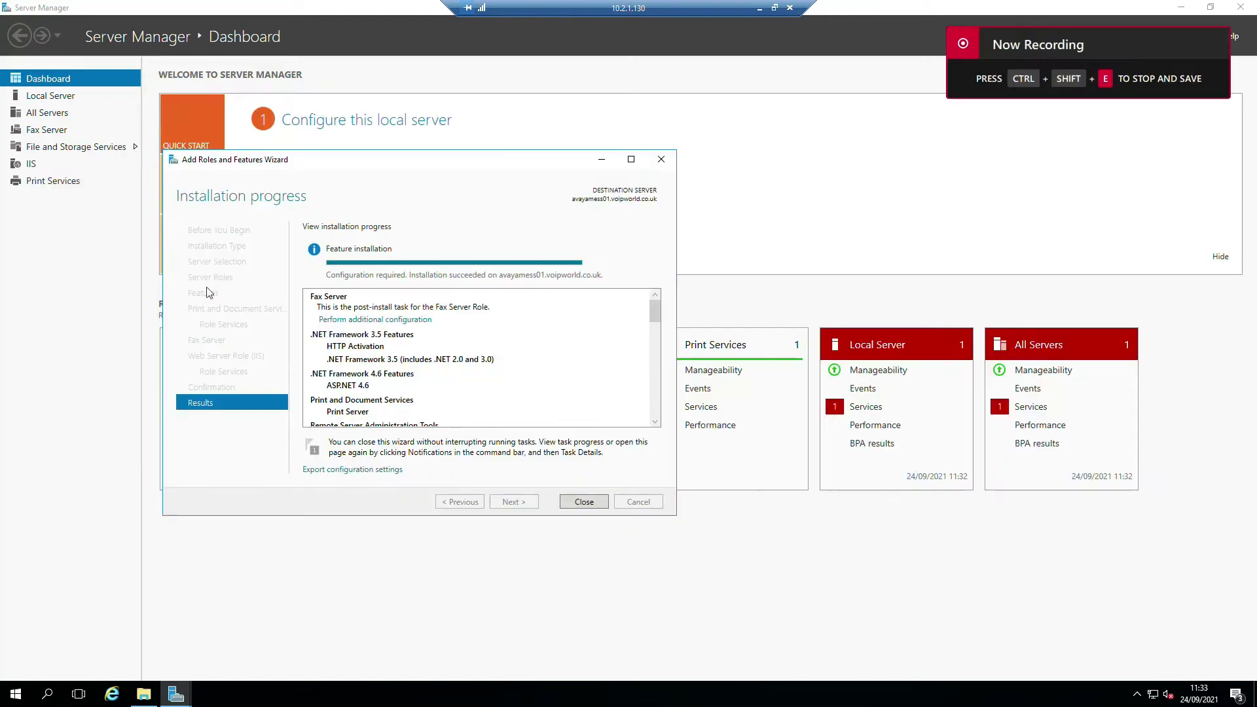
pyautogui.click(585, 502)
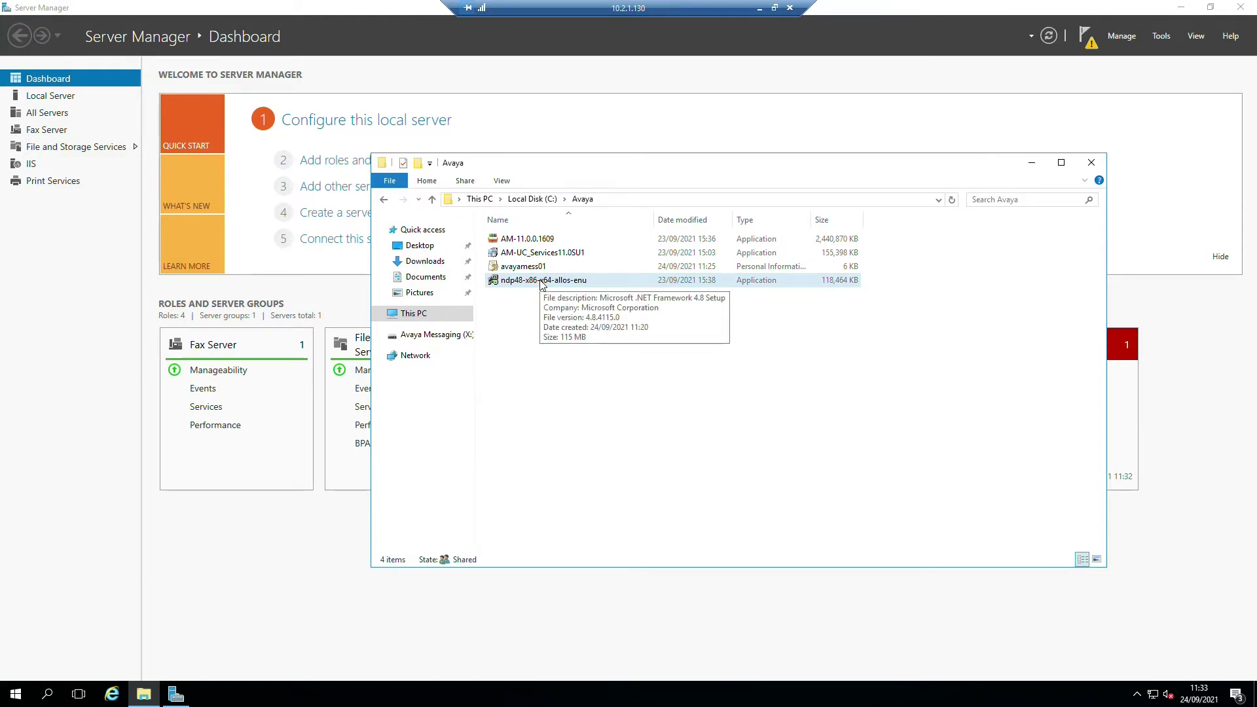
pyautogui.doubleClick(542, 283)
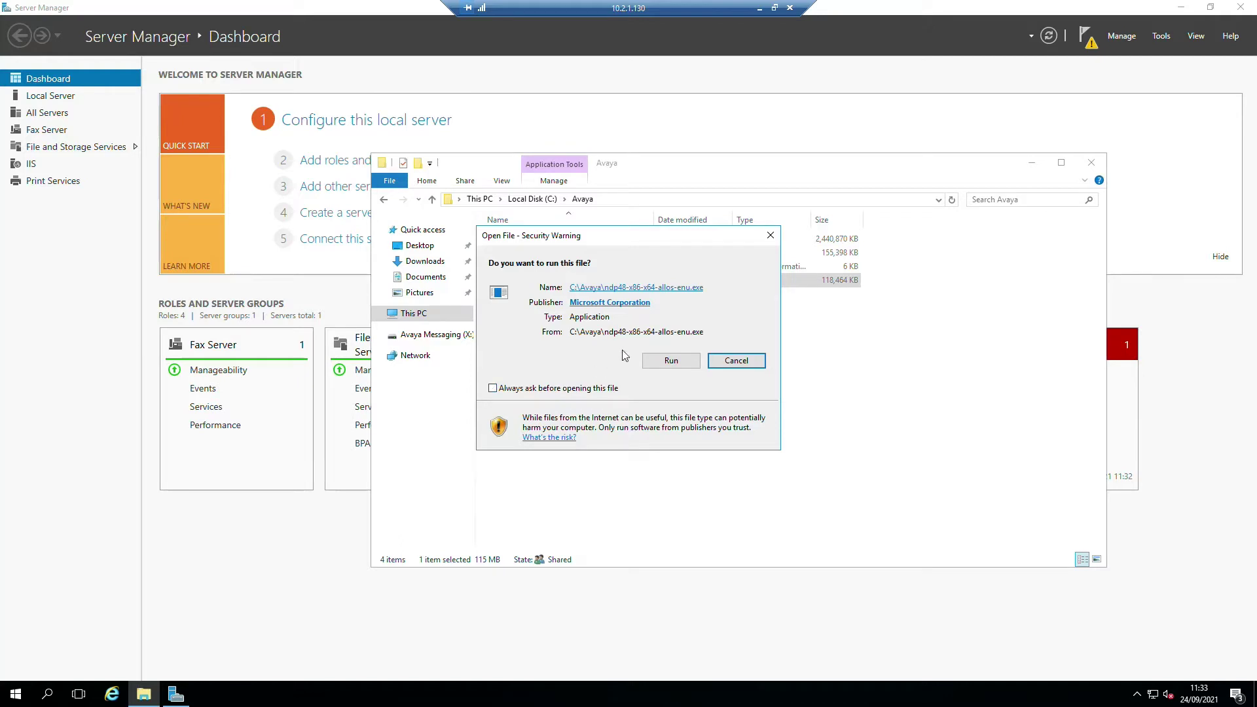
pyautogui.click(677, 362)
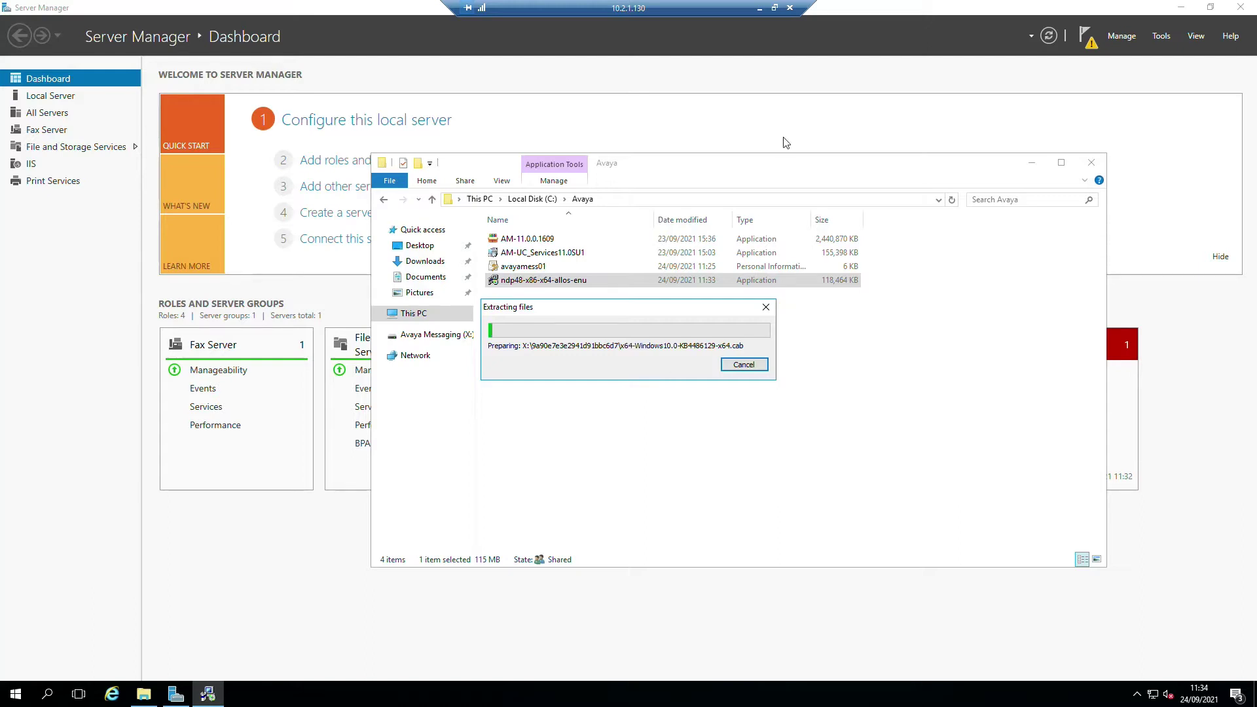
# - Launch IIS Manager with inetmgr from the Start menu search
pyautogui.click(15, 695)
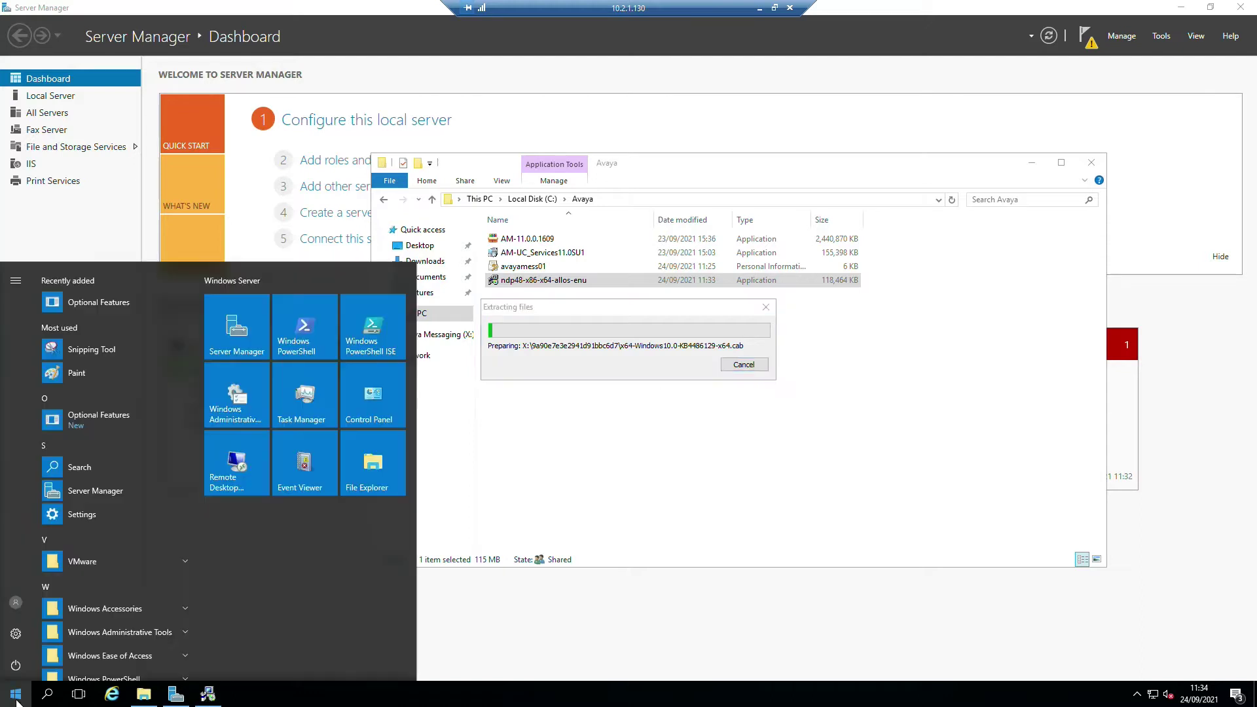
pyautogui.write('inetmgr')
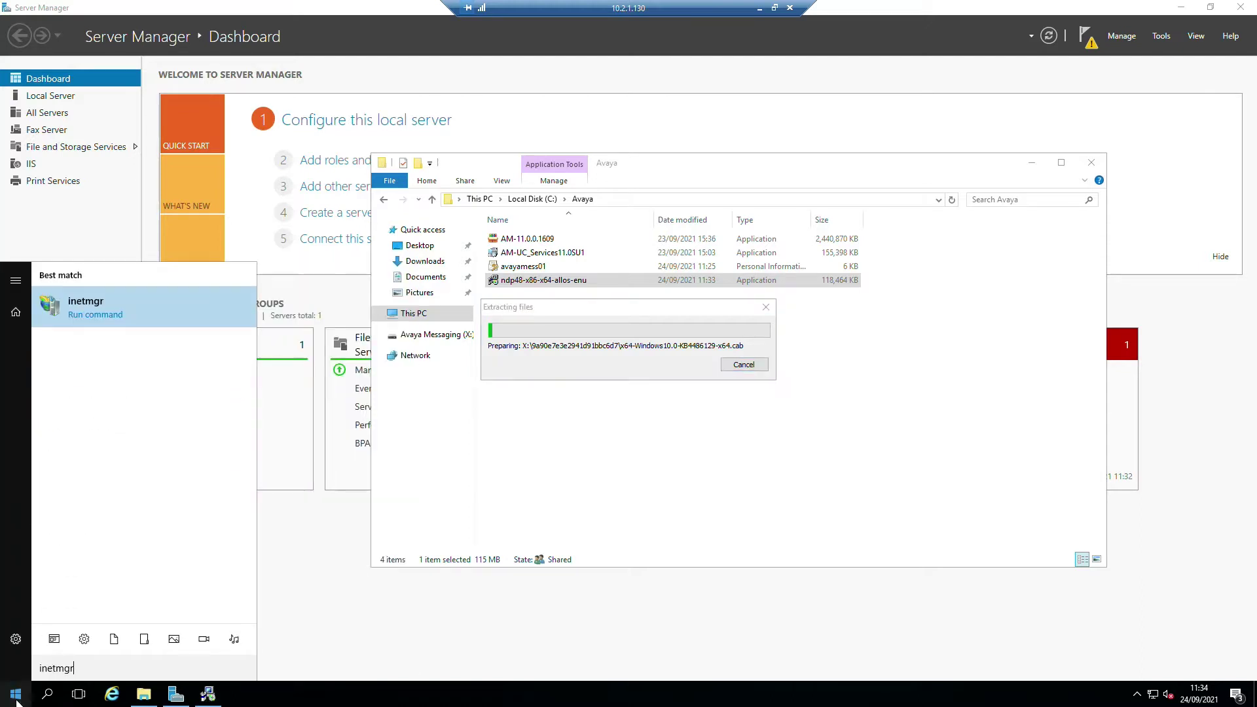
pyautogui.press('Return')
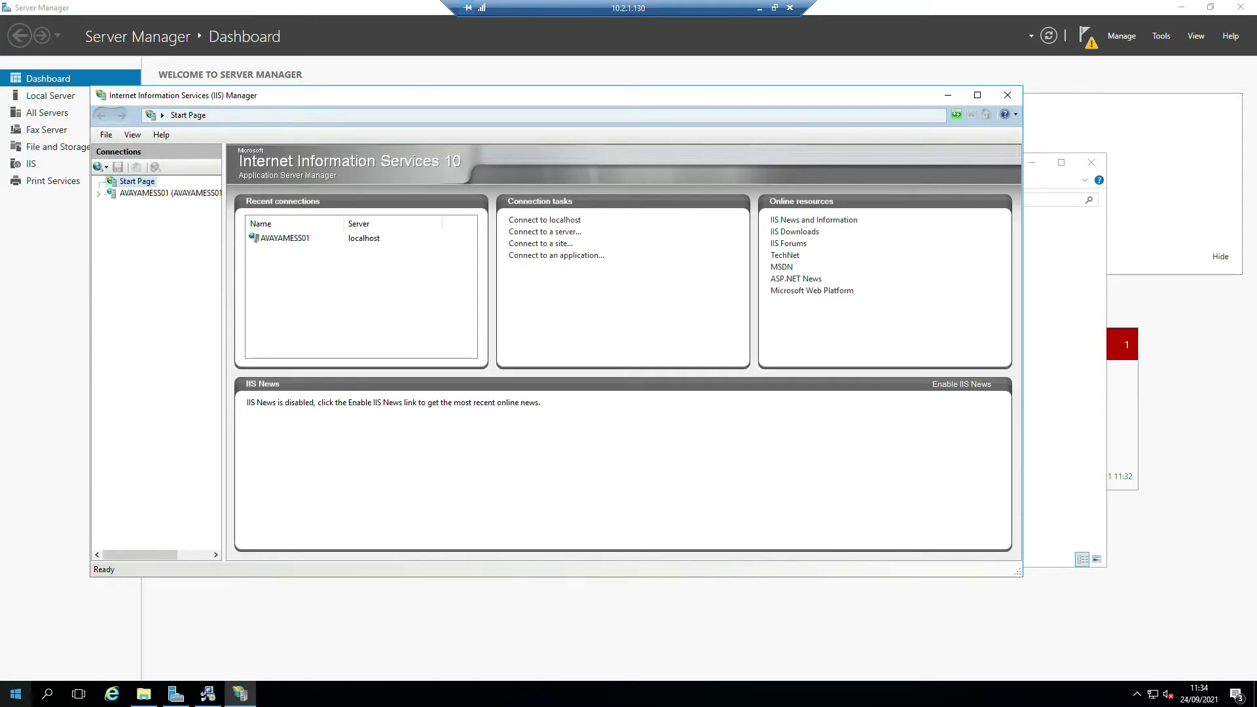
# - Paste the System Manager CA .pem into the Avaya share and rename it SystemManagerCA.cacert.crt
pyautogui.moveTo(0, 164); pyautogui.dragTo(354, 190)
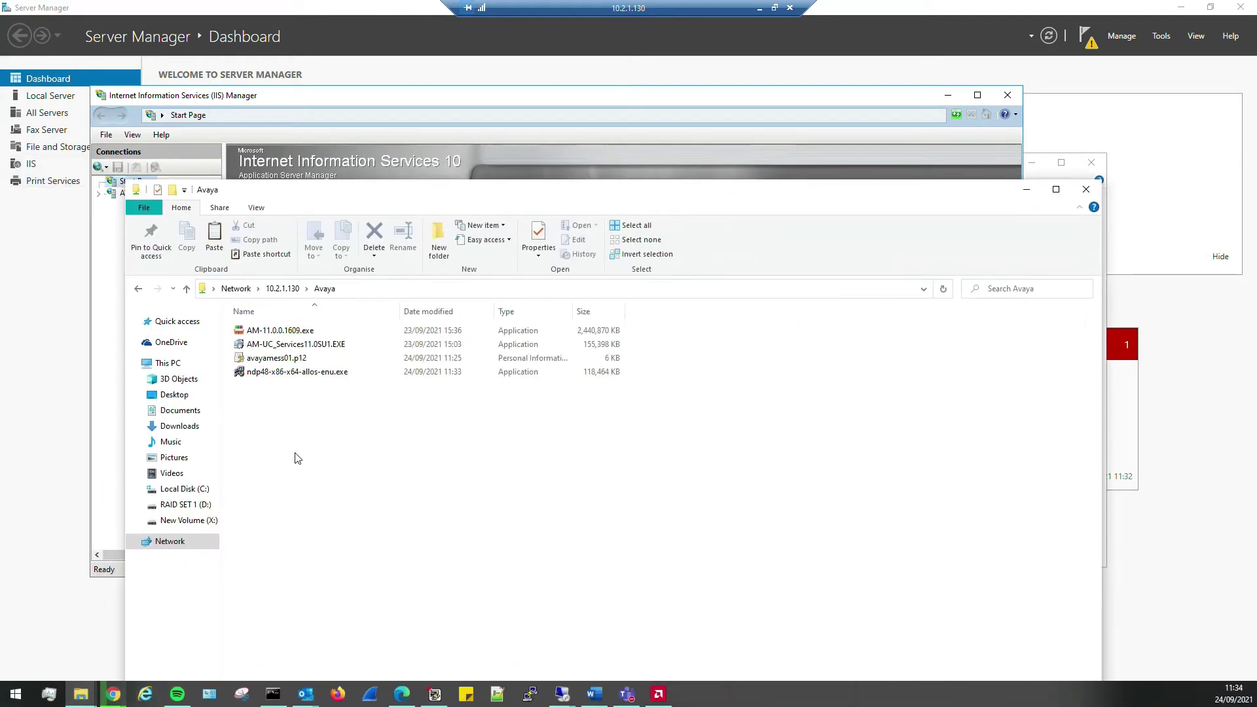
pyautogui.hotkey('ctrl', 'v')
pyautogui.click(348, 386)
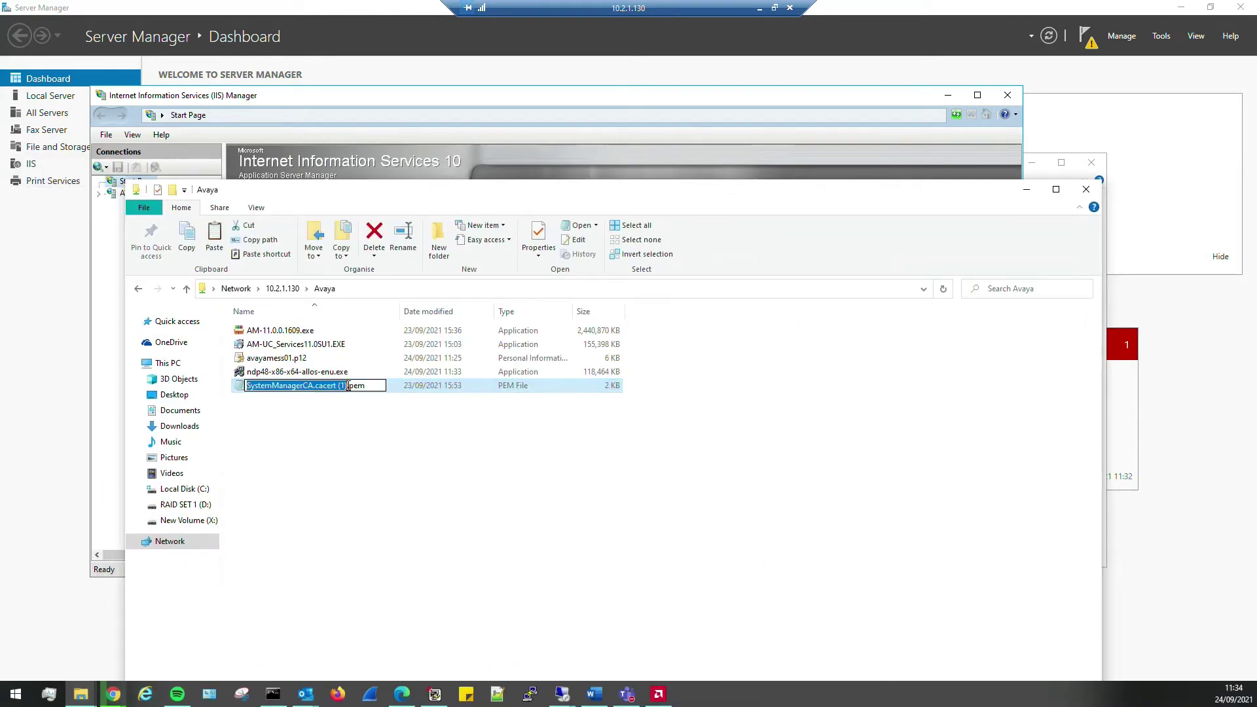
pyautogui.click(348, 386)
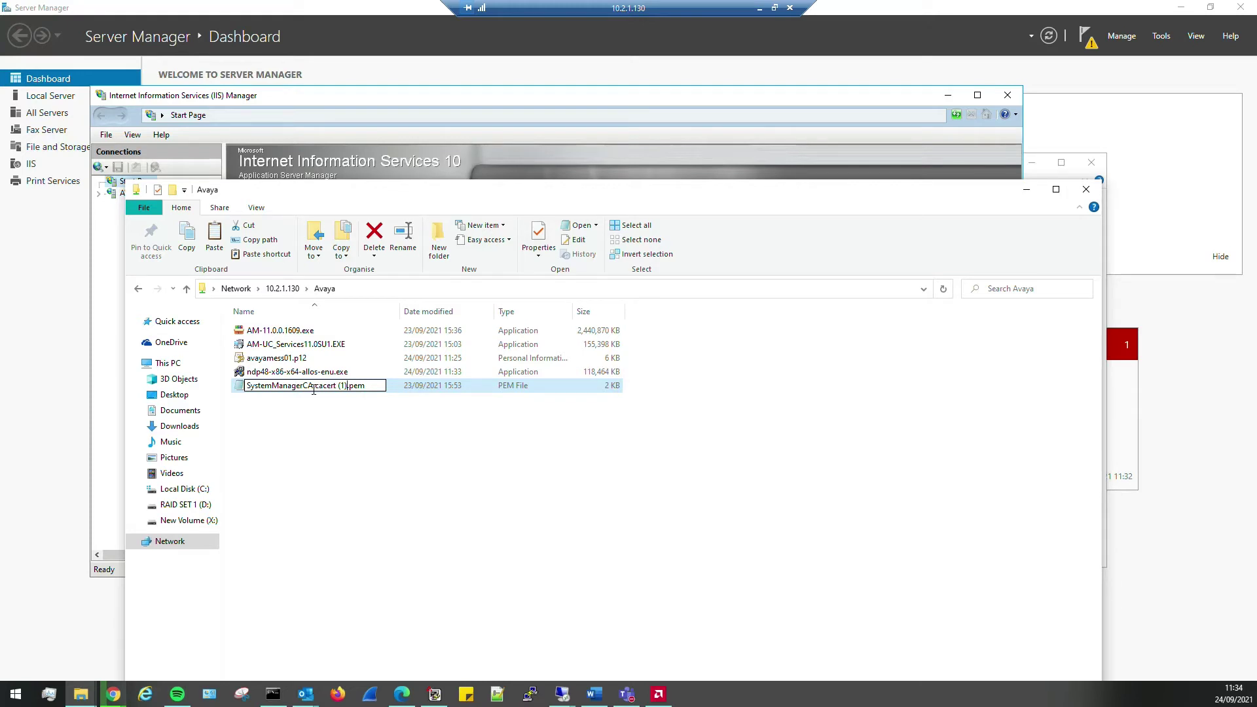
pyautogui.press('BackSpace')
pyautogui.press('BackSpace')
pyautogui.press('BackSpace')
pyautogui.press('BackSpace')
pyautogui.press('Delete')
pyautogui.press('Delete')
pyautogui.press('Delete')
pyautogui.press('Delete')
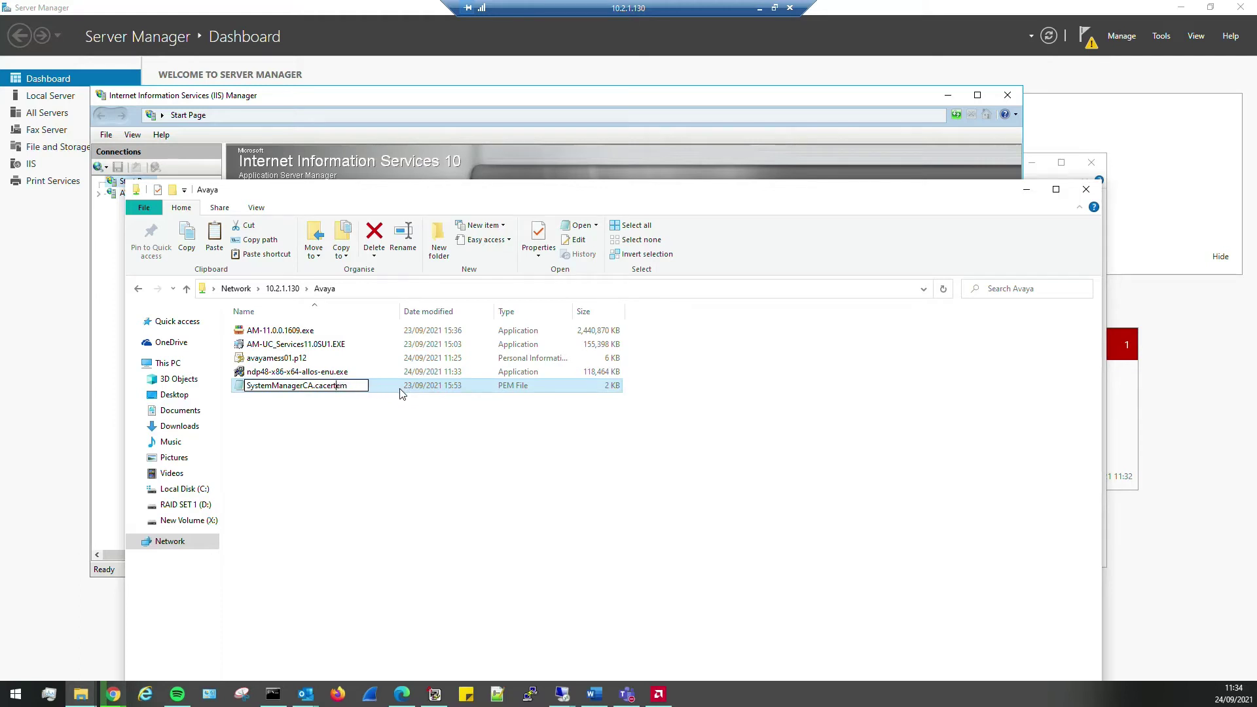
pyautogui.write('.crt')
pyautogui.press('Return')
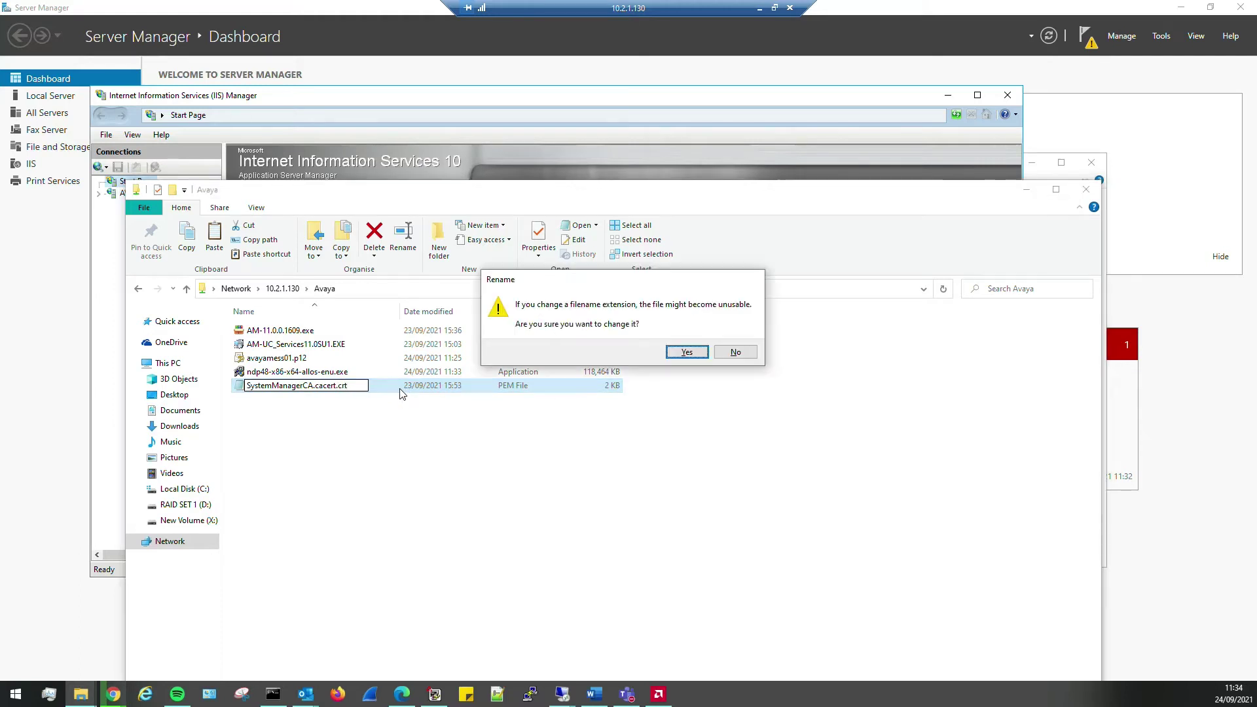
pyautogui.press('Return')
pyautogui.moveTo(522, 193); pyautogui.dragTo(0, 197)
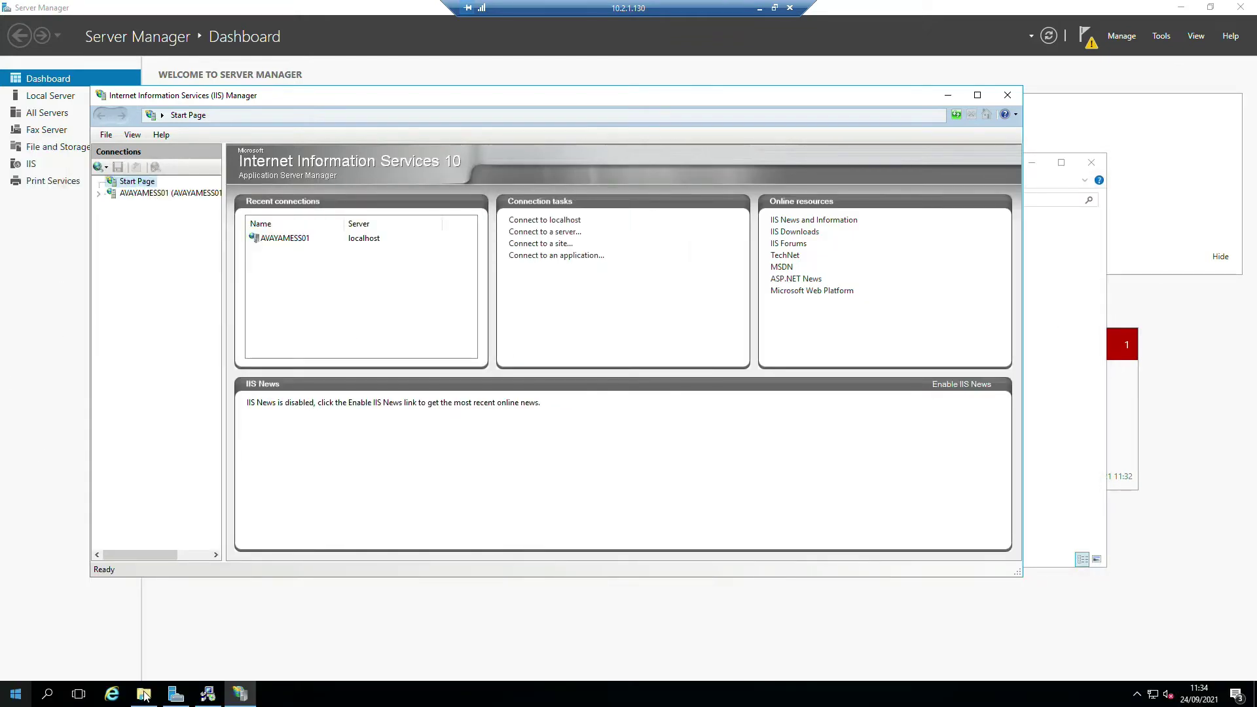
pyautogui.click(144, 693)
# - Open the SystemManagerCA certificate and begin installing it to the Local Machine store
pyautogui.doubleClick(547, 294)
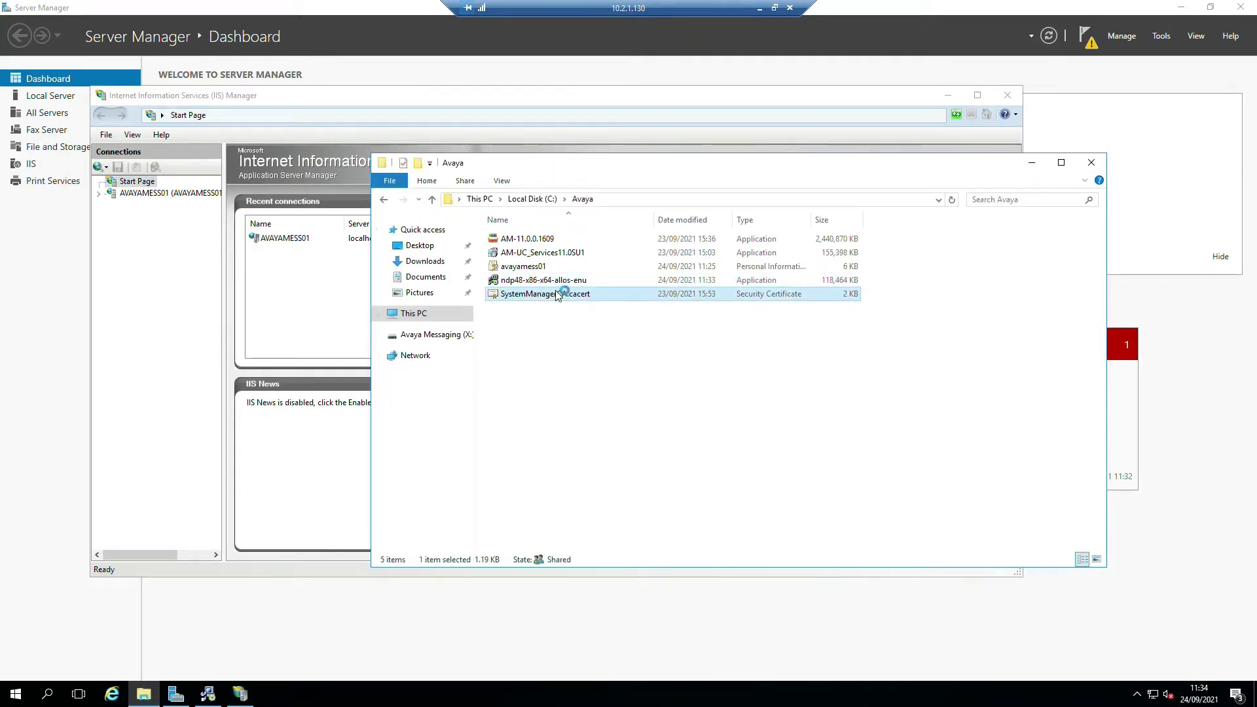
pyautogui.click(671, 361)
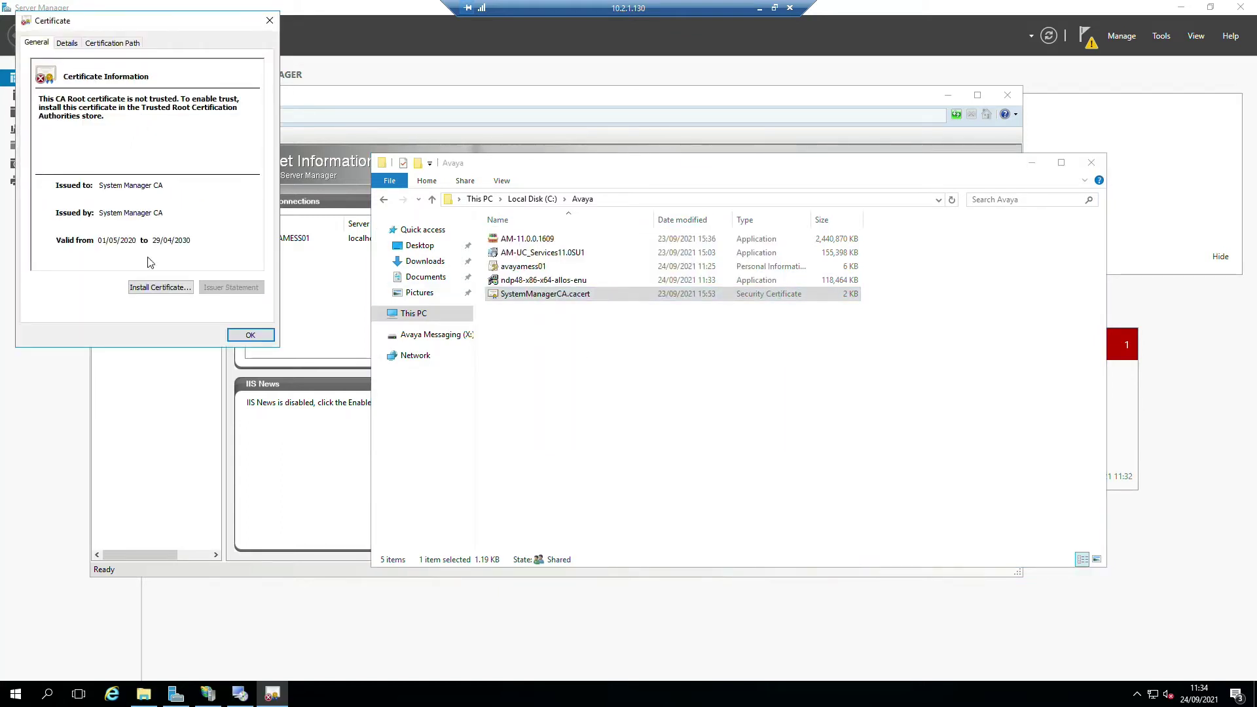
pyautogui.click(150, 290)
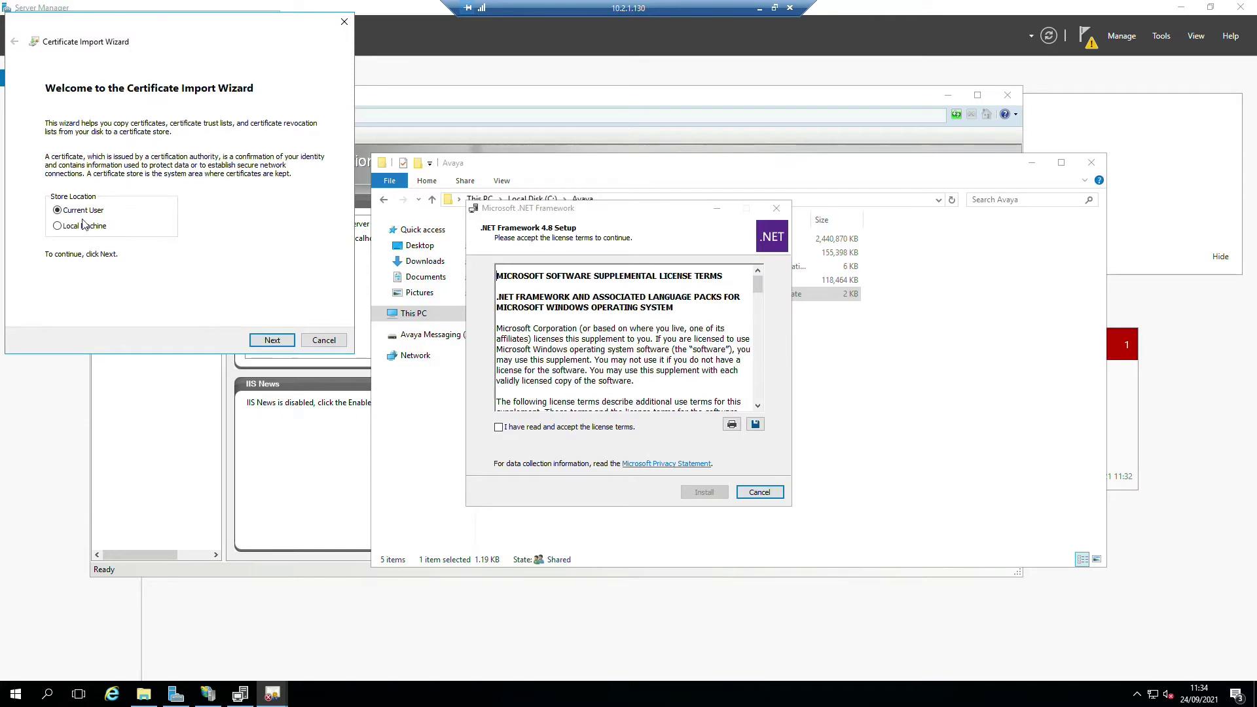
pyautogui.click(83, 226)
pyautogui.click(272, 340)
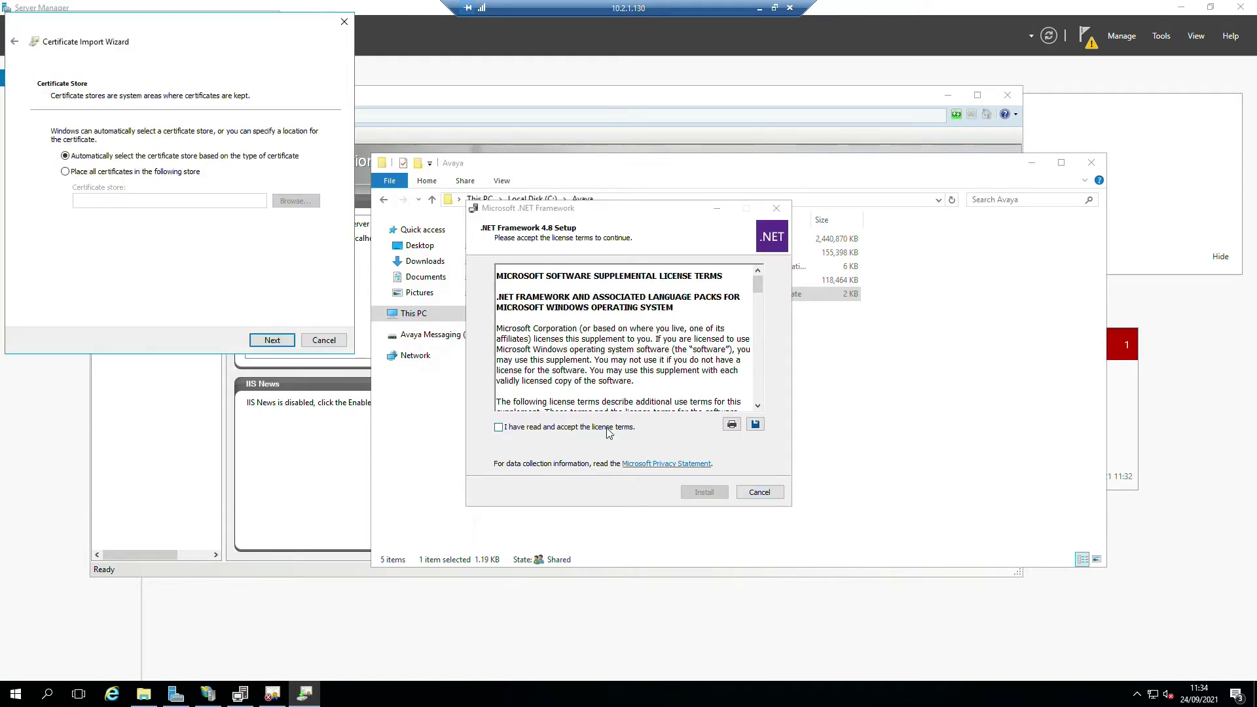
# - Start the .NET 4.8 install after accepting its licence; choose Trusted Root Certification Authorities as the store
pyautogui.click(586, 427)
pyautogui.click(699, 491)
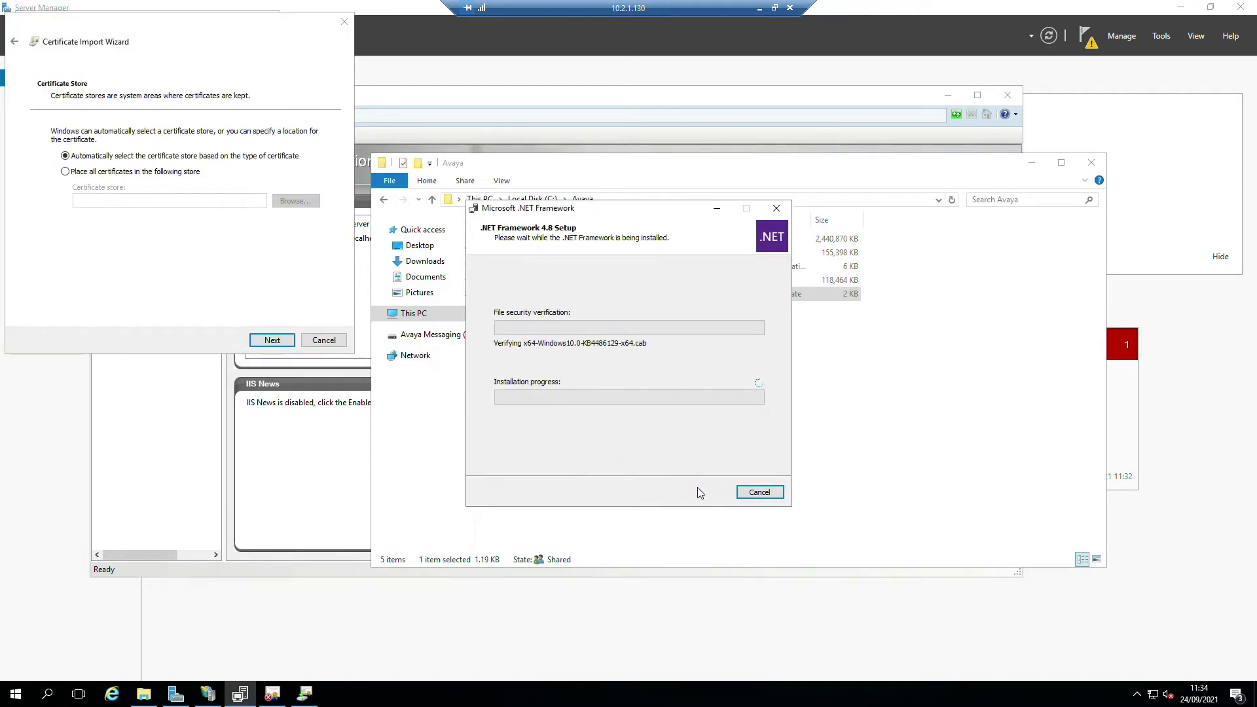
pyautogui.click(80, 172)
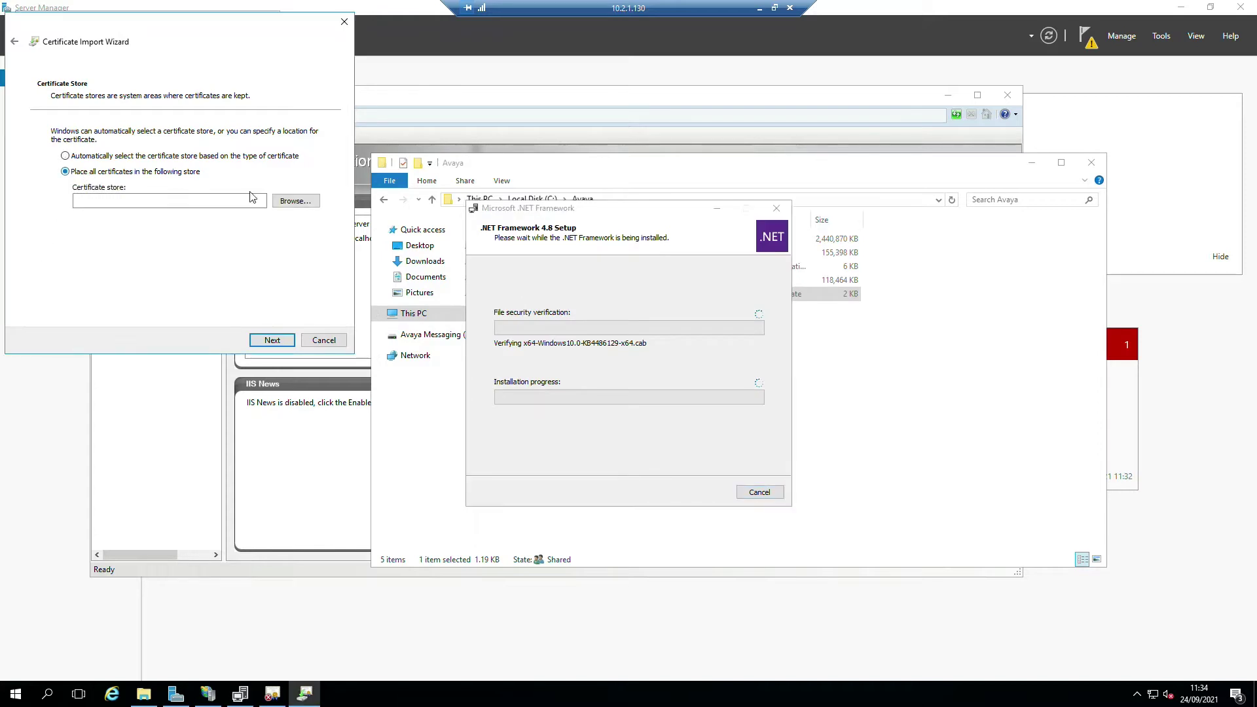
pyautogui.click(296, 201)
pyautogui.click(80, 105)
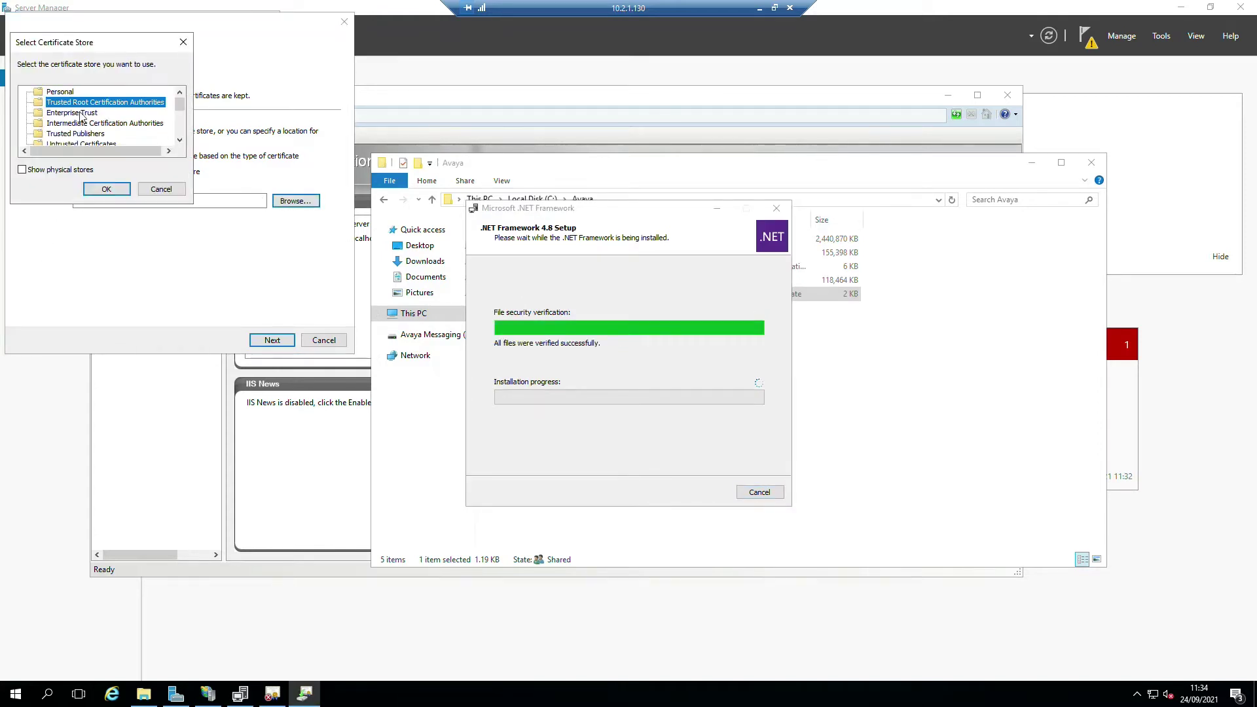
pyautogui.click(106, 189)
# - Complete the certificate import and close the success message and certificate details
pyautogui.click(270, 340)
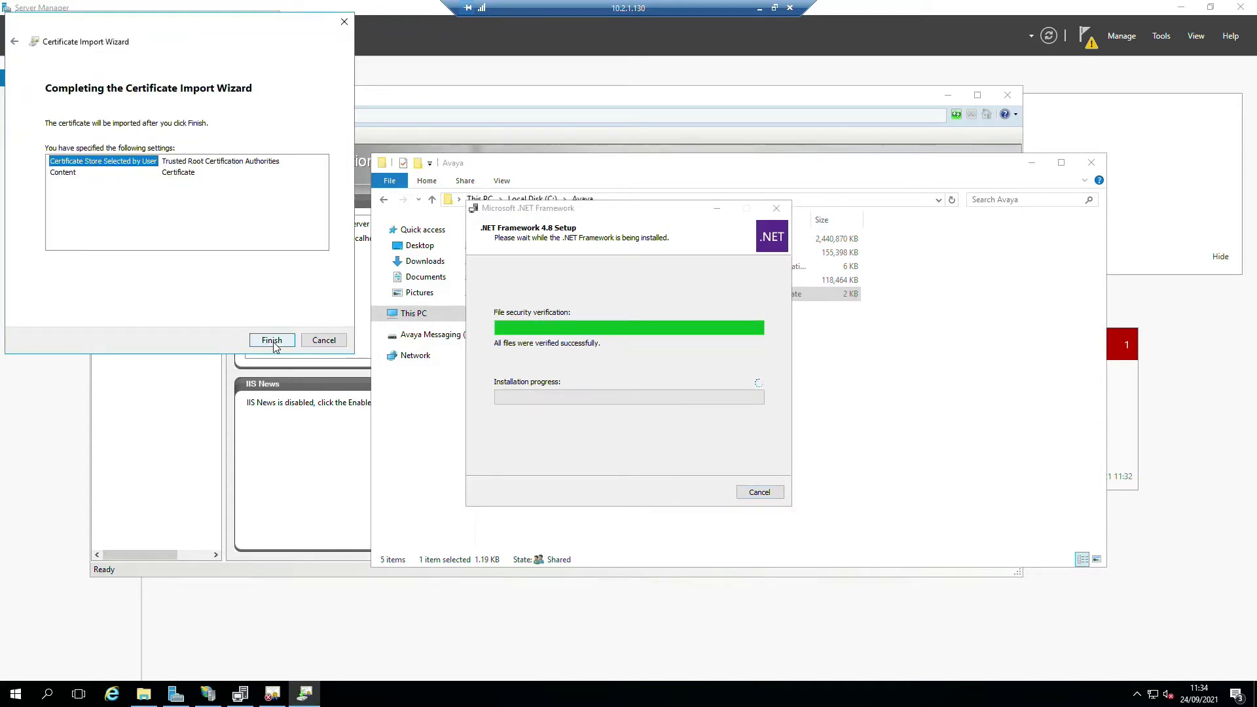
pyautogui.click(270, 340)
pyautogui.click(672, 395)
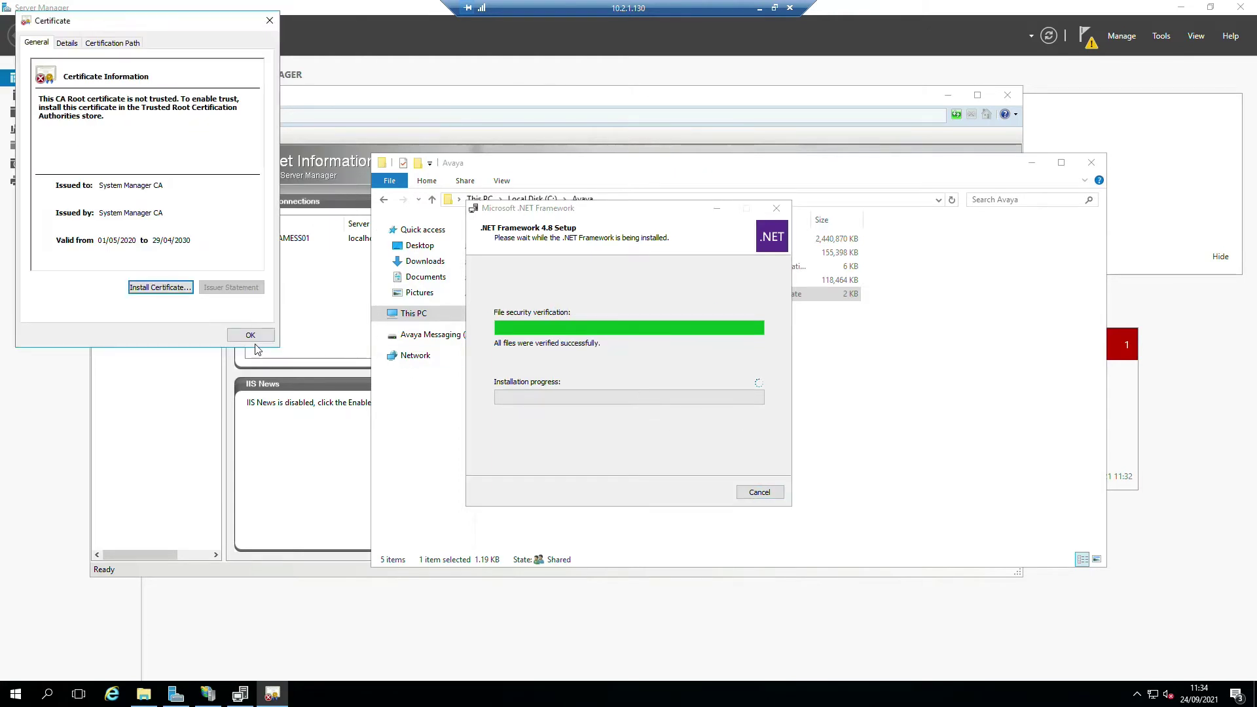
pyautogui.click(250, 334)
pyautogui.click(935, 430)
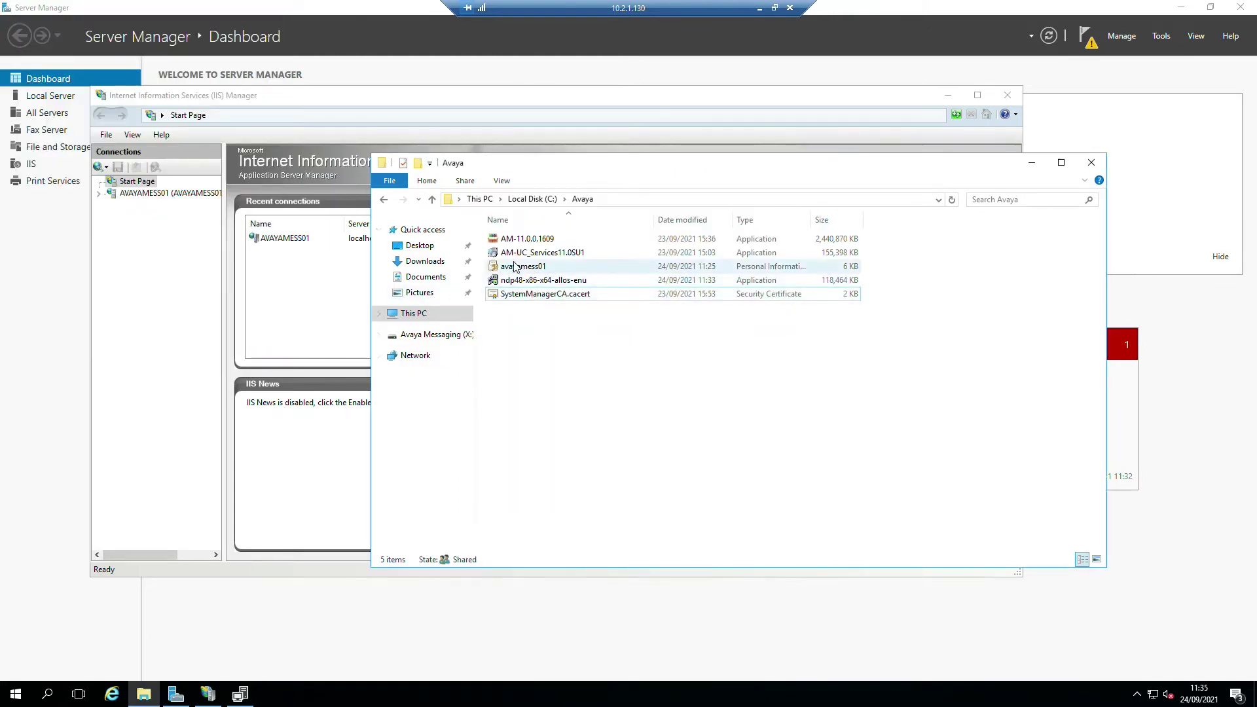
# - Open the server's Server Certificates feature in IIS Manager and start an Import
pyautogui.click(144, 241)
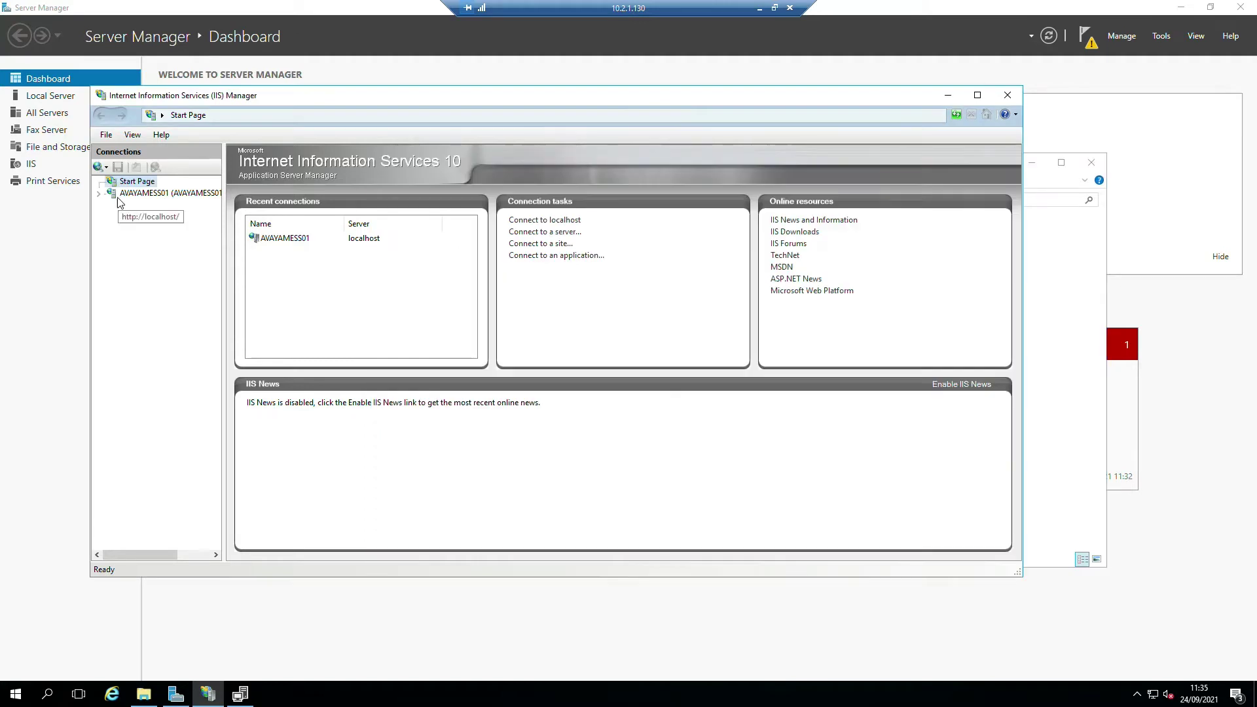
pyautogui.click(97, 194)
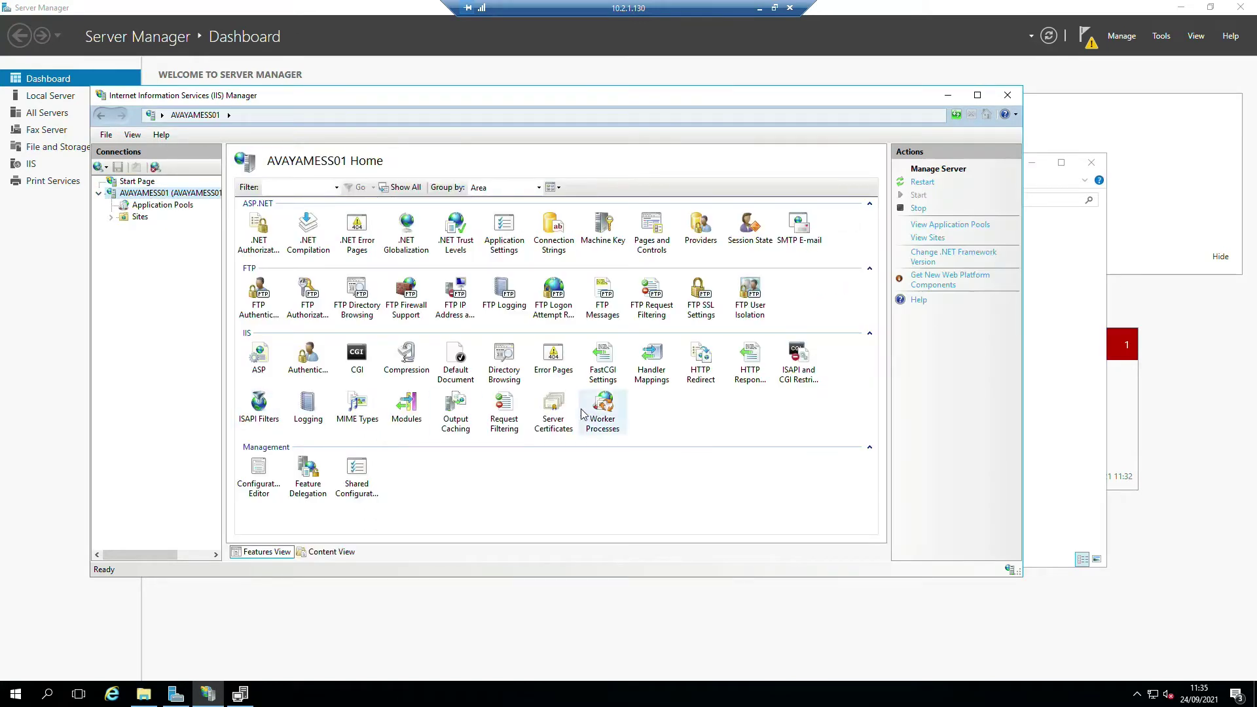
pyautogui.doubleClick(554, 409)
pyautogui.rightClick(303, 287)
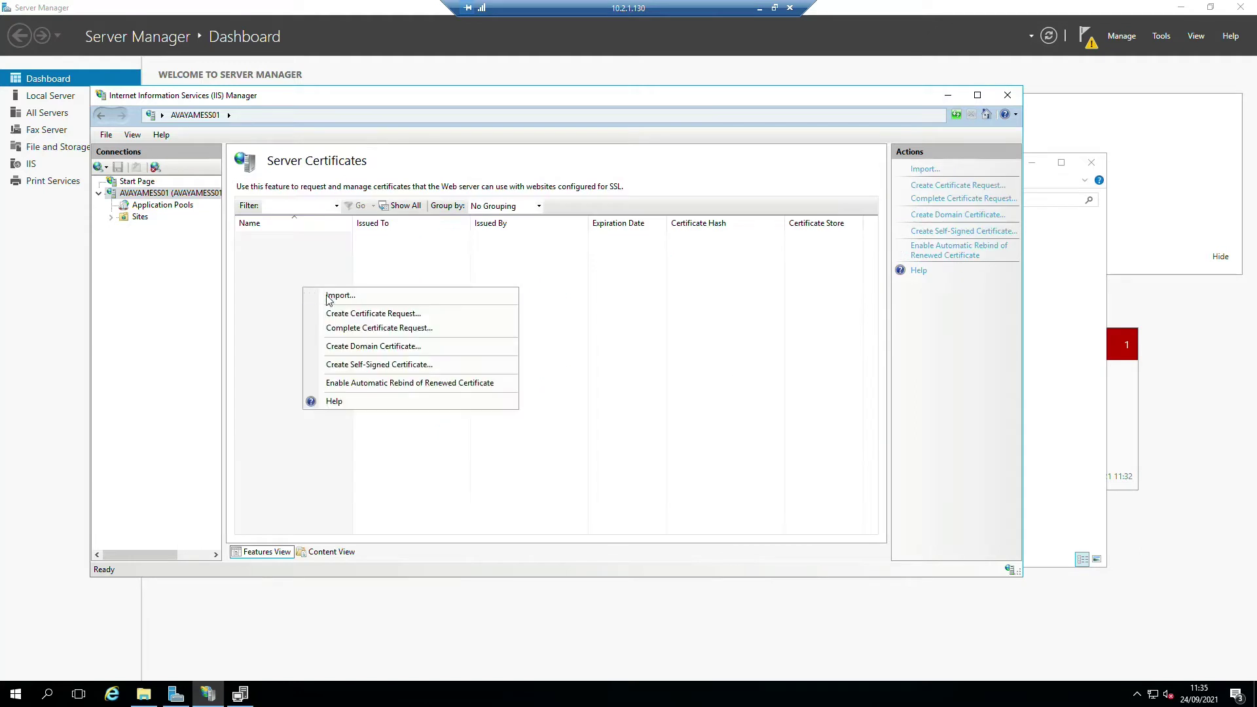
pyautogui.click(329, 296)
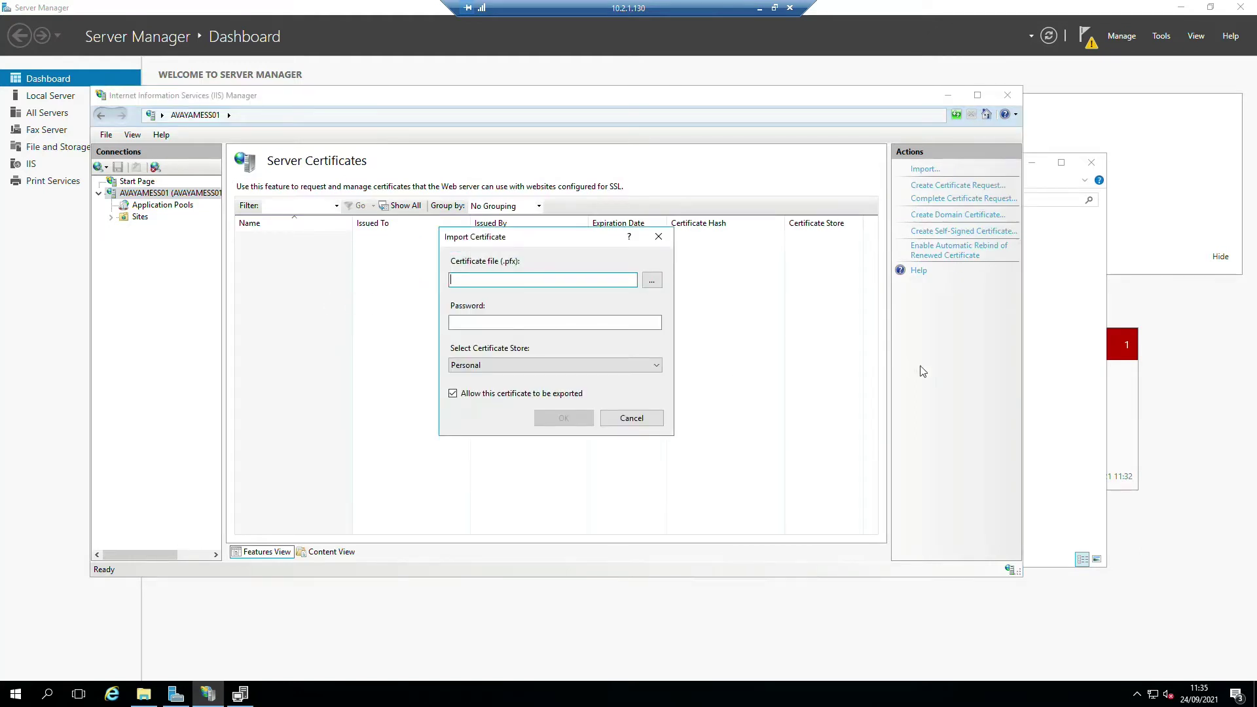
pyautogui.click(1063, 447)
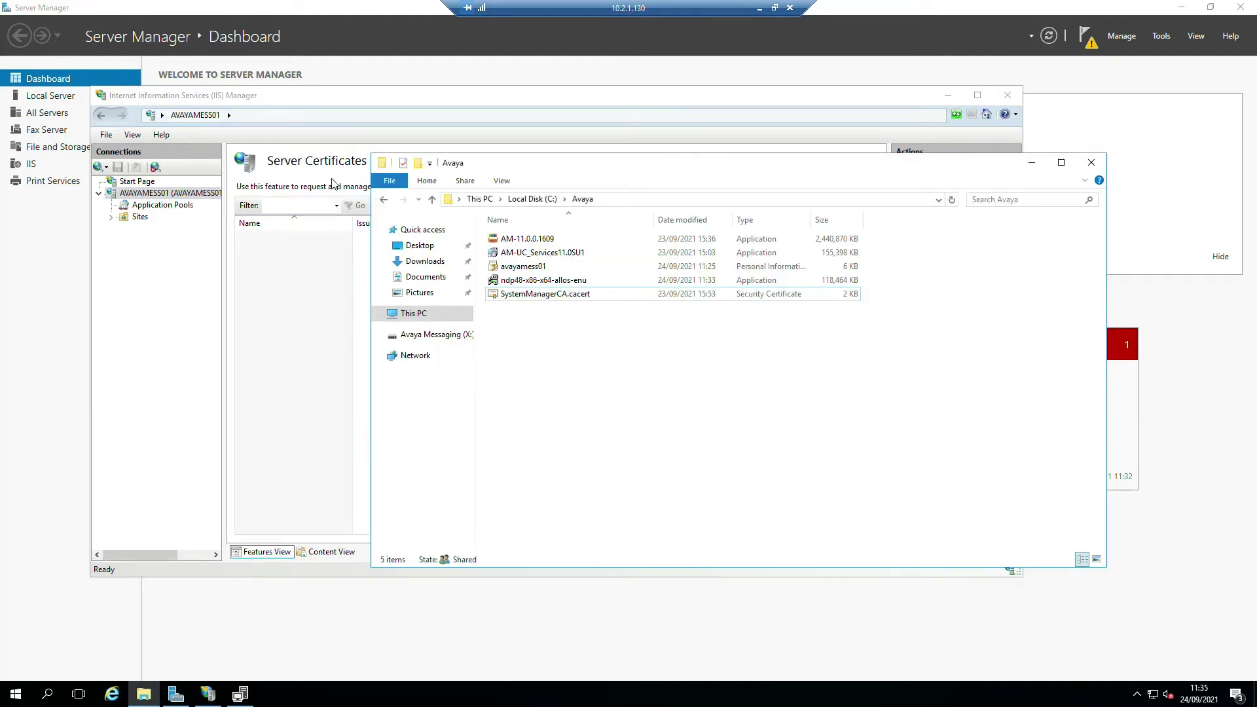
pyautogui.click(292, 389)
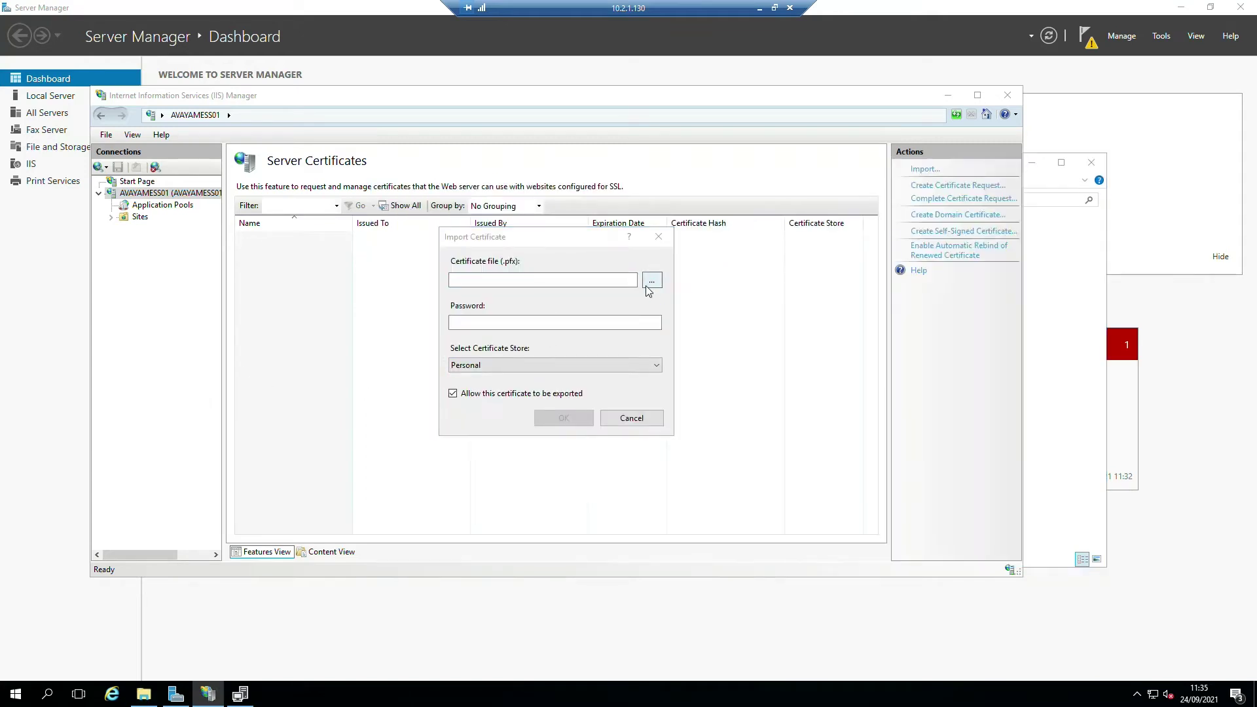
# - Import avayamess01.p12 from C:\Avaya, showing all file types, with its password
pyautogui.click(651, 282)
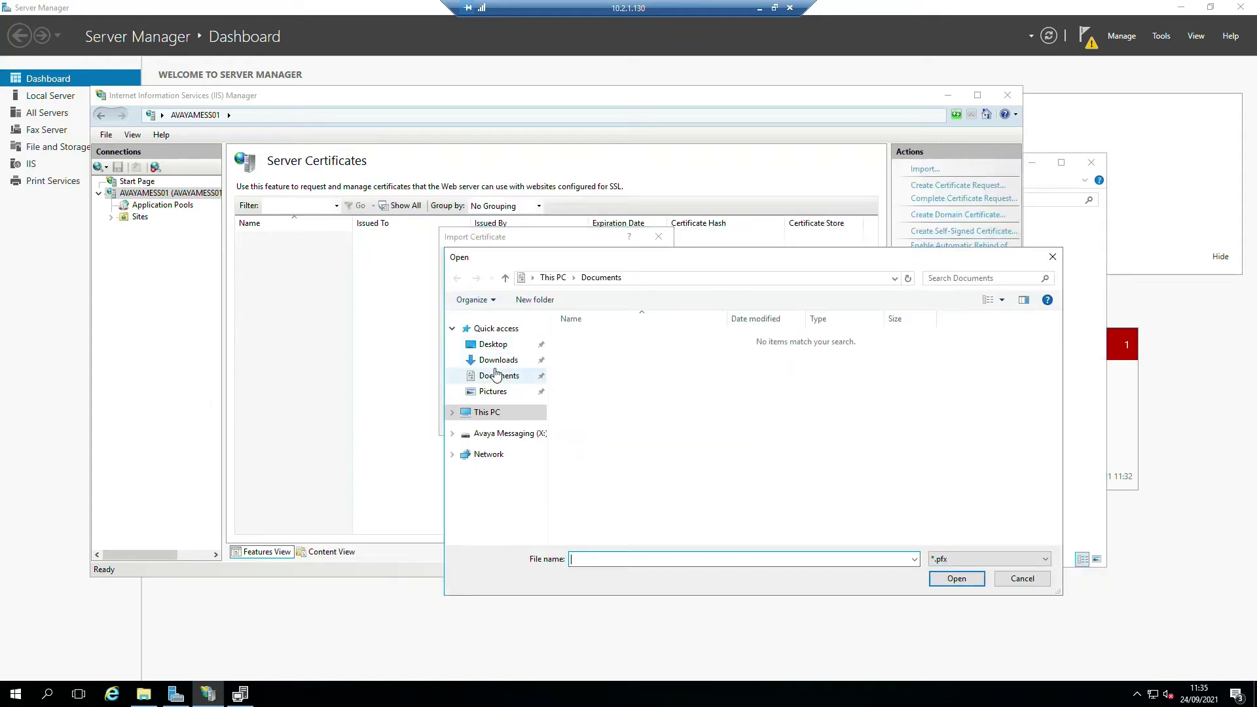
pyautogui.click(492, 412)
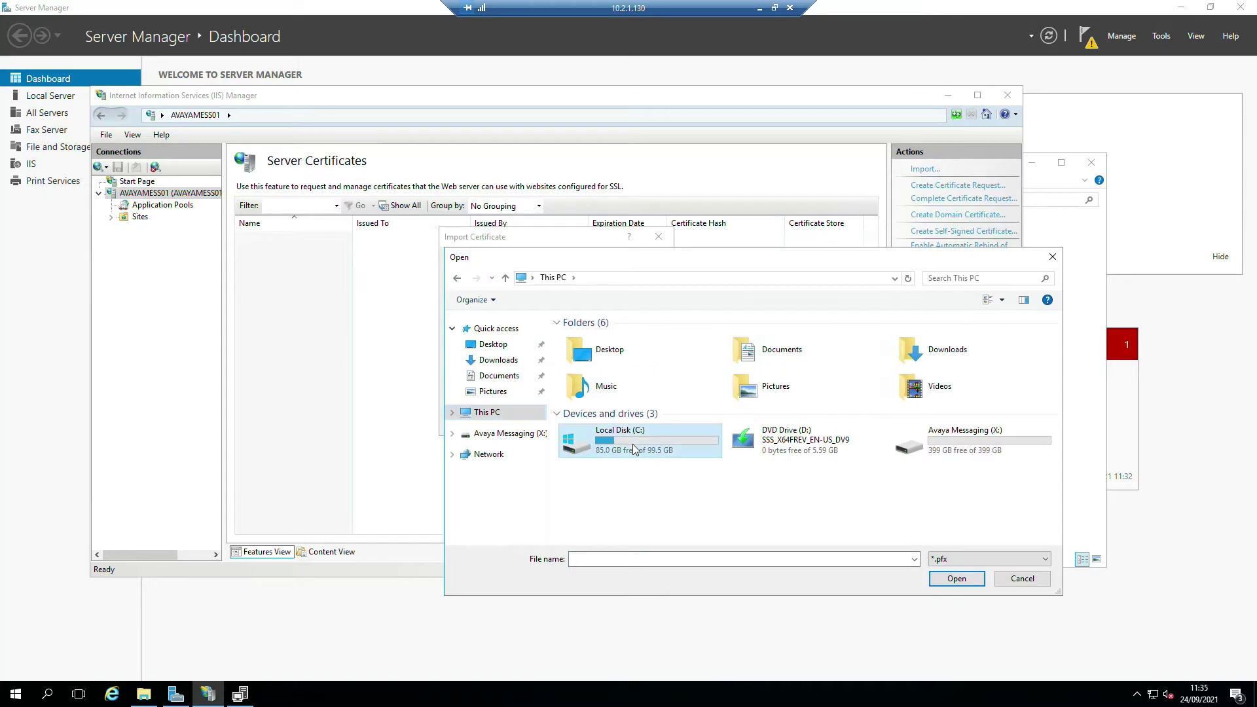
pyautogui.doubleClick(625, 437)
pyautogui.doubleClick(612, 338)
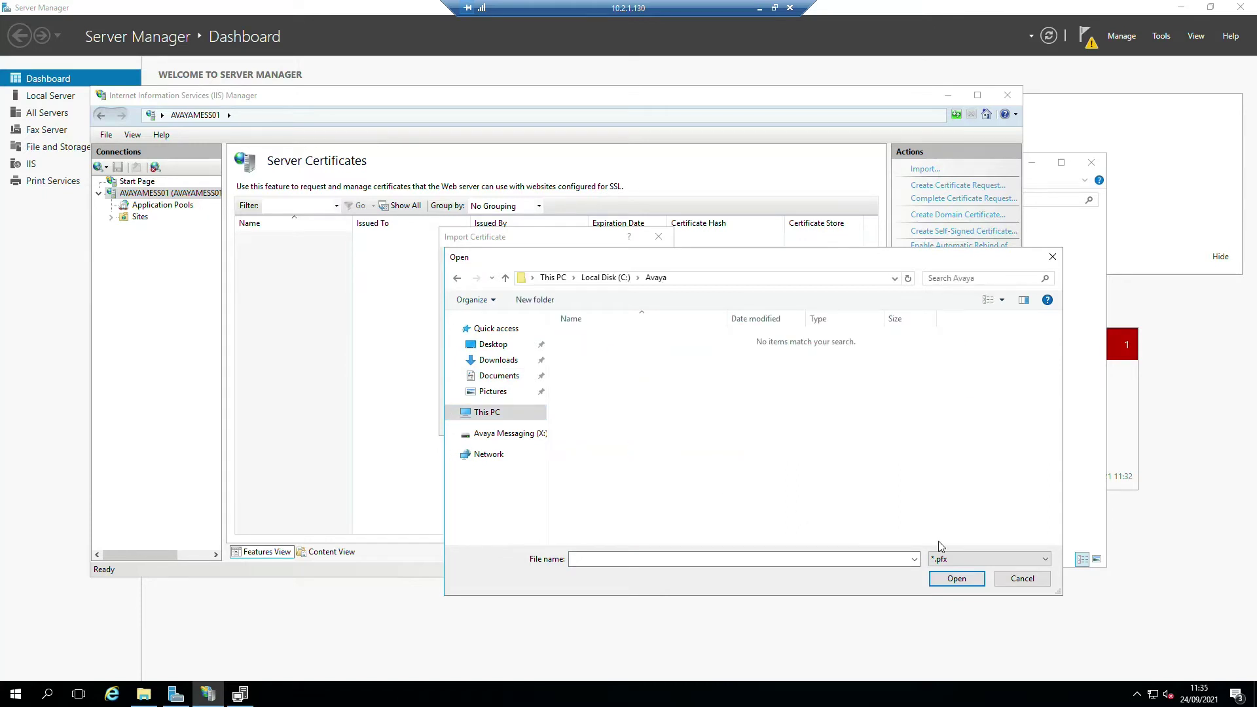
pyautogui.click(952, 560)
pyautogui.click(941, 580)
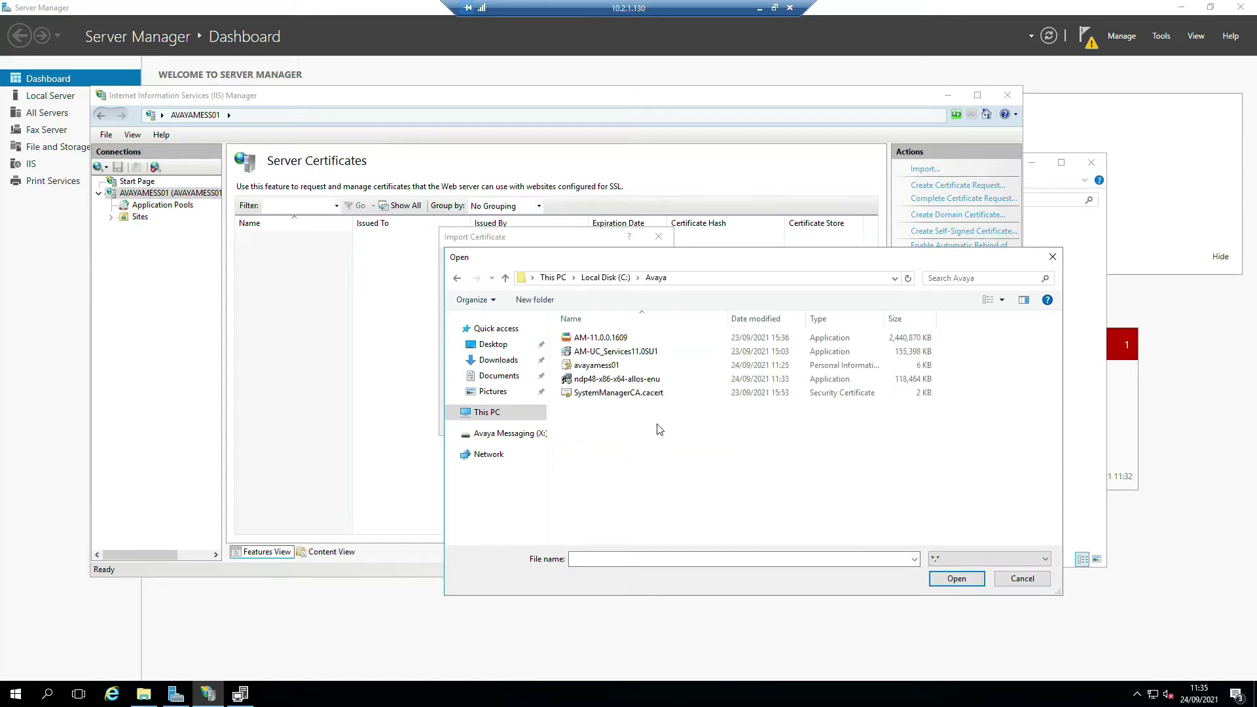
pyautogui.doubleClick(596, 365)
pyautogui.click(496, 326)
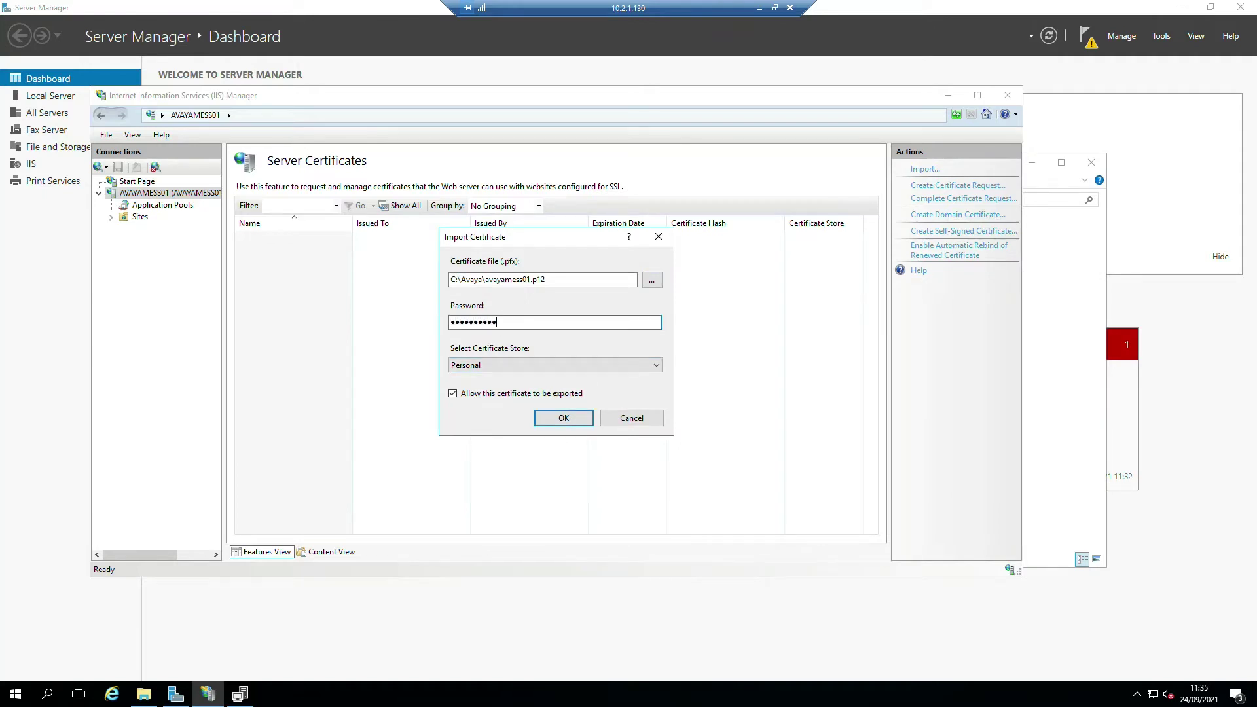
pyautogui.click(564, 419)
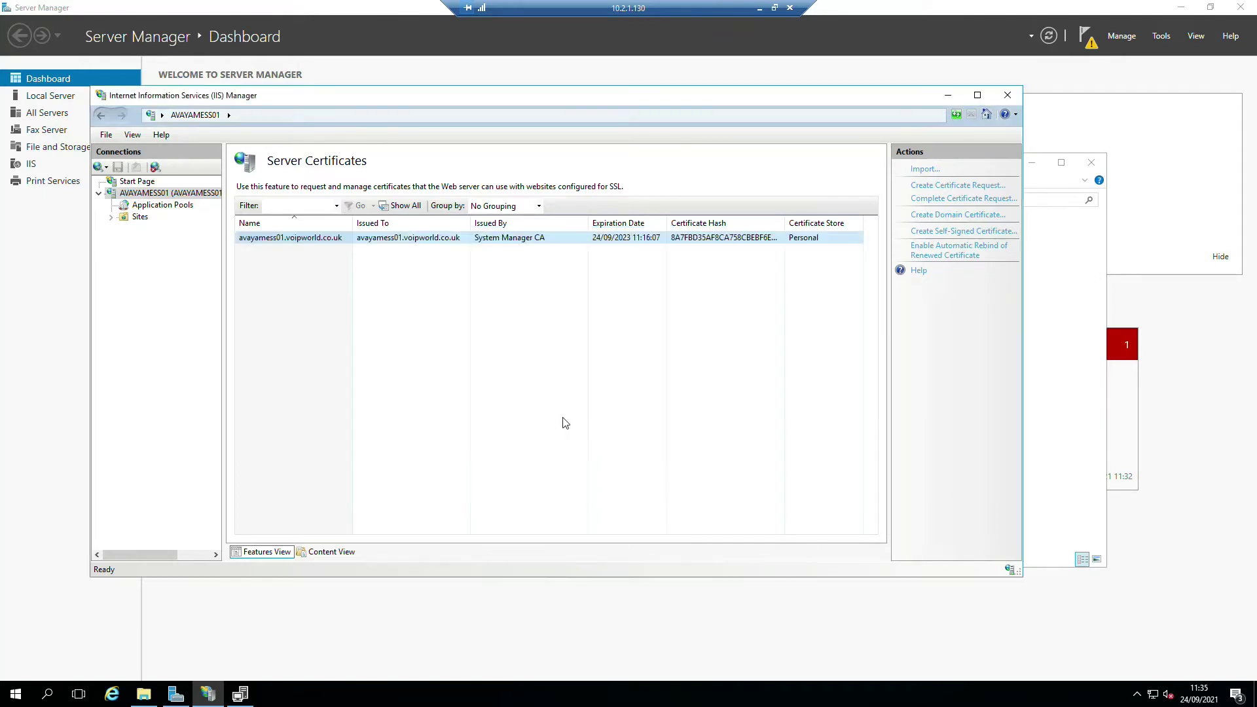
pyautogui.click(138, 216)
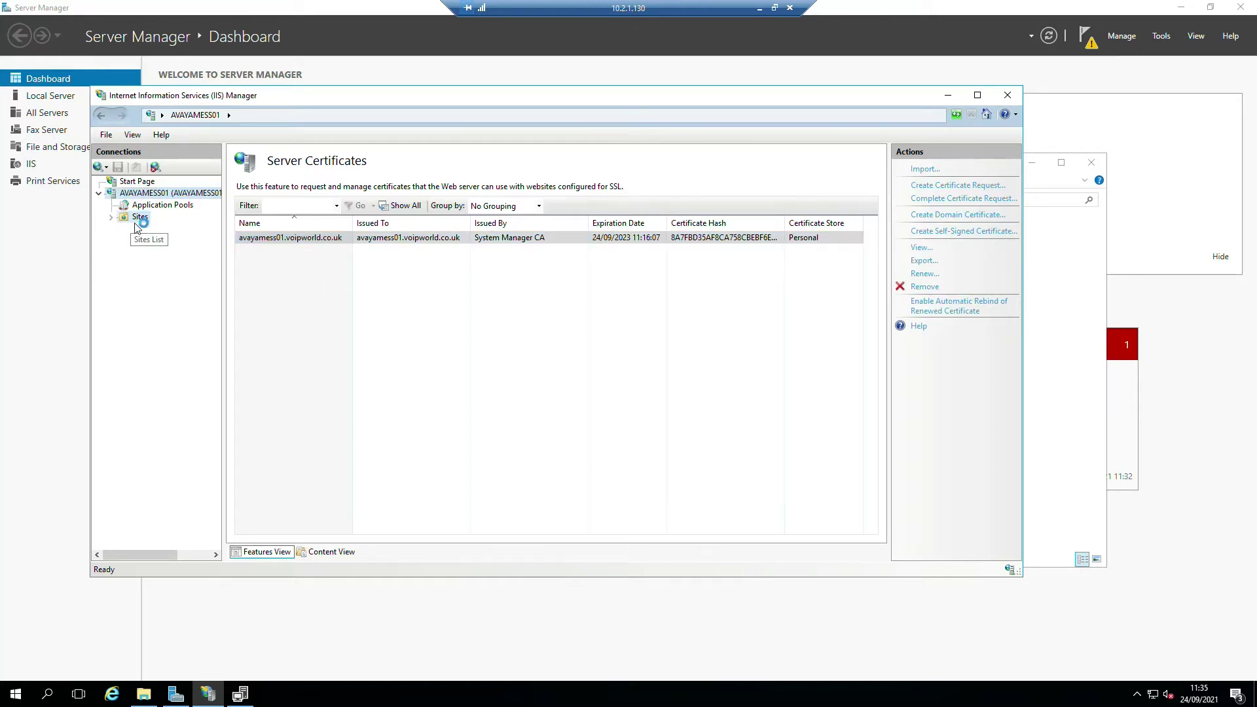
# - Add an https binding on port 443 to Default Web Site using the avayamess01.voipworld.co.uk certificate
pyautogui.click(283, 224)
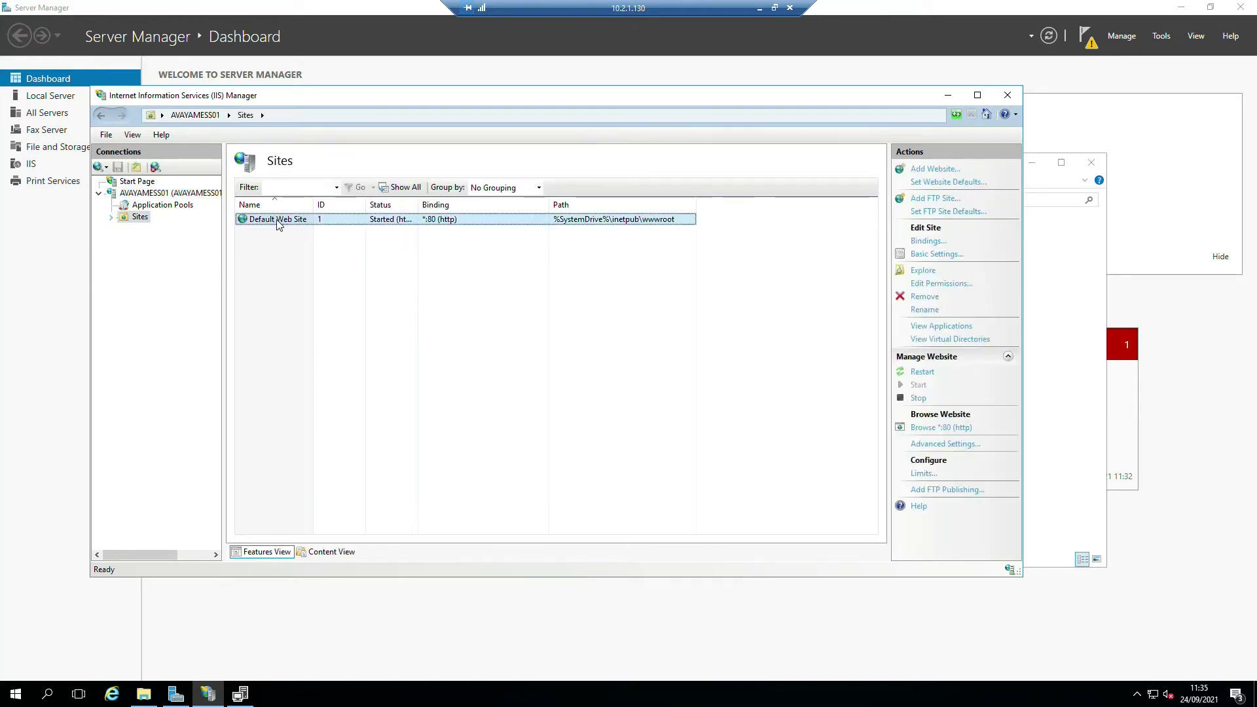
pyautogui.rightClick(278, 224)
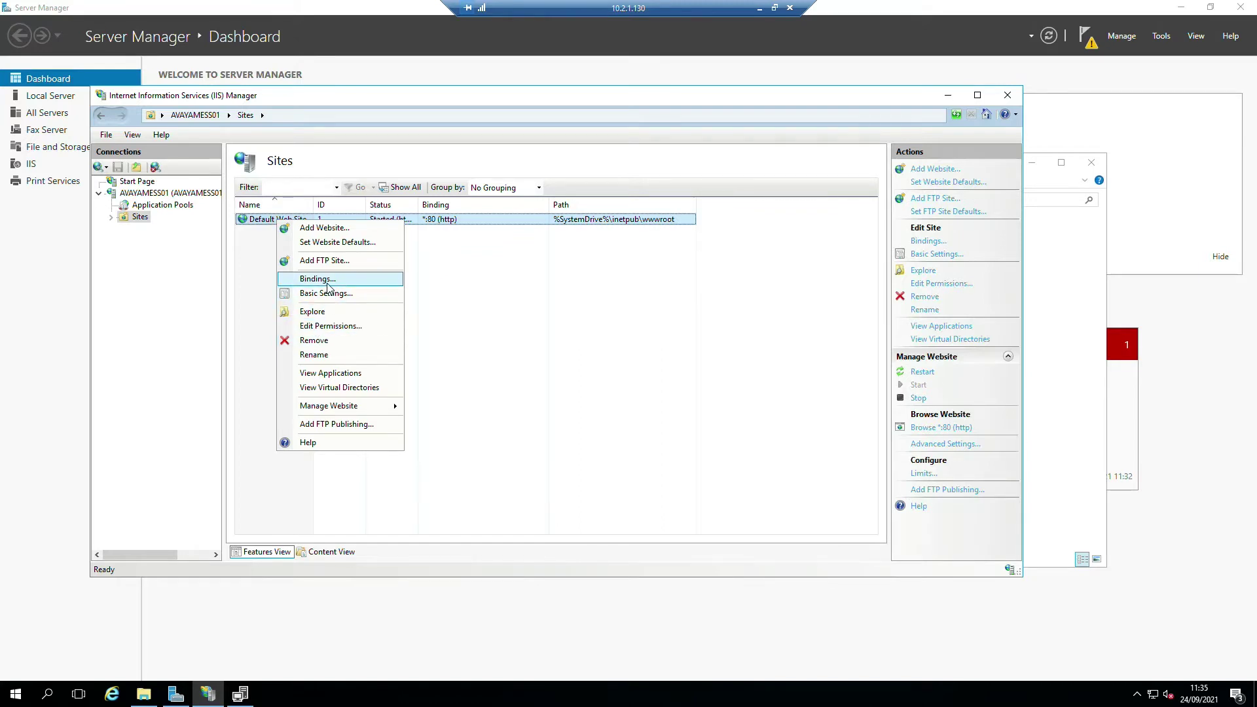
pyautogui.click(320, 280)
pyautogui.click(391, 264)
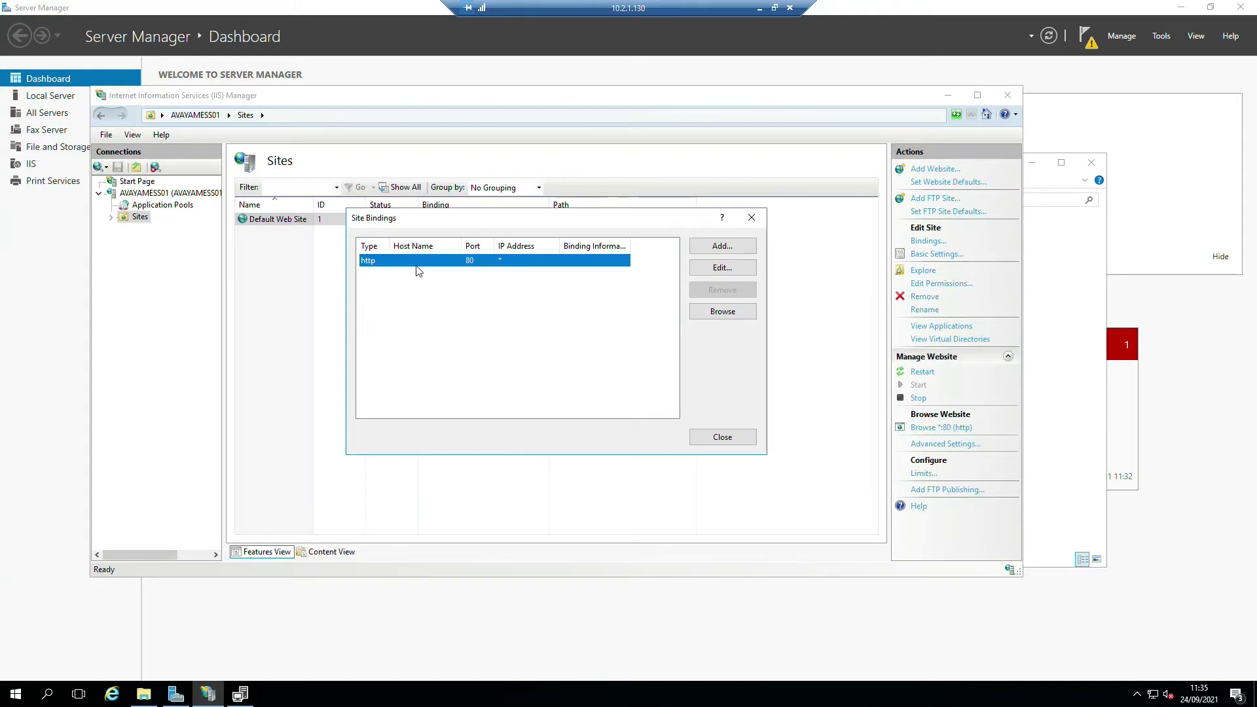
pyautogui.click(724, 251)
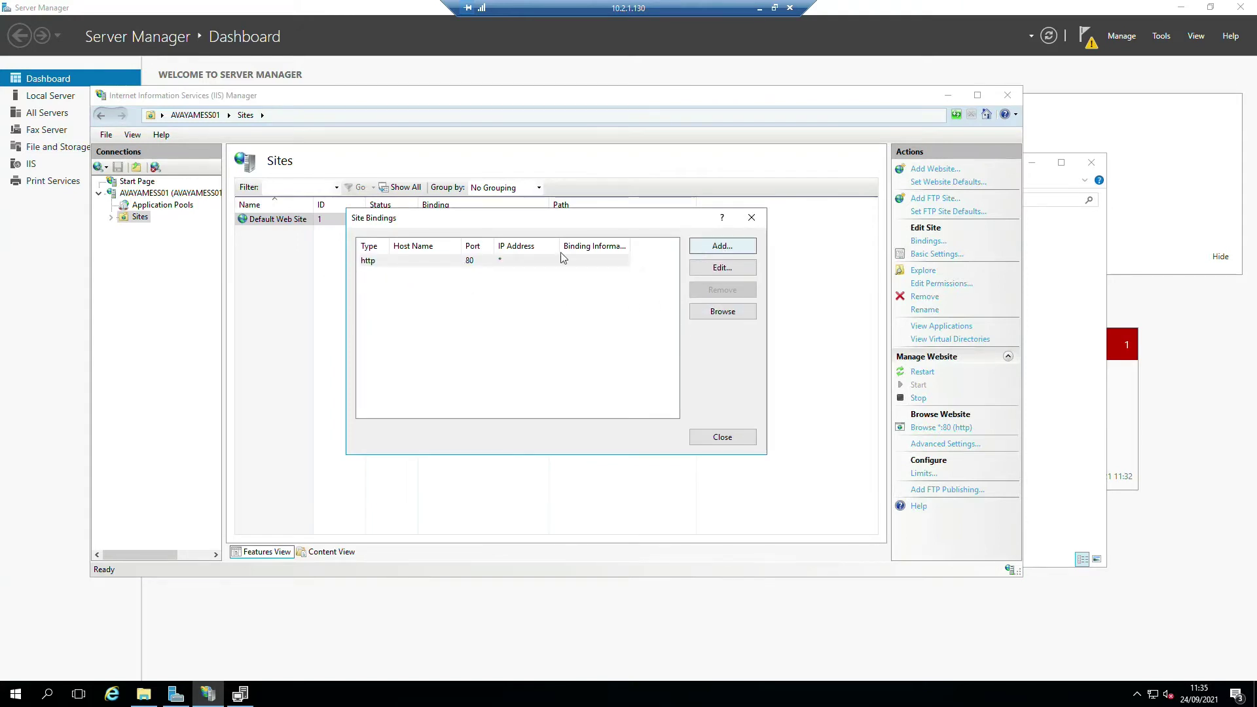
pyautogui.click(451, 278)
pyautogui.click(425, 301)
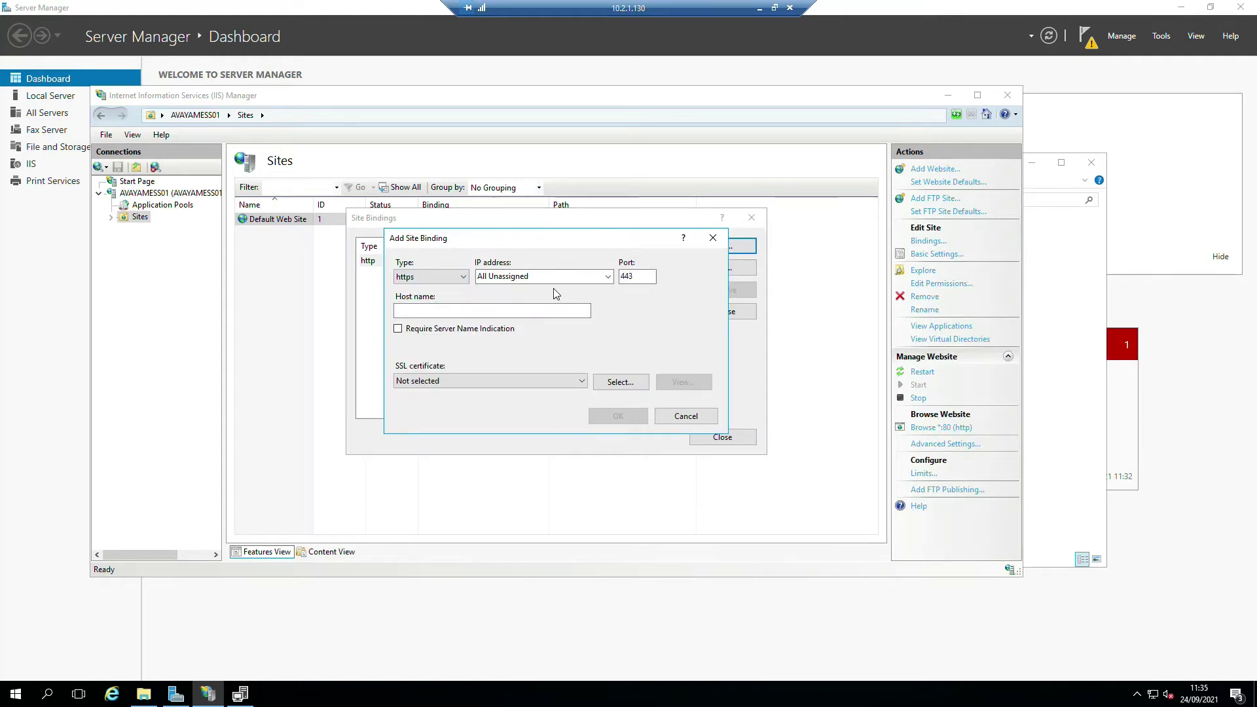
pyautogui.click(451, 380)
pyautogui.click(436, 404)
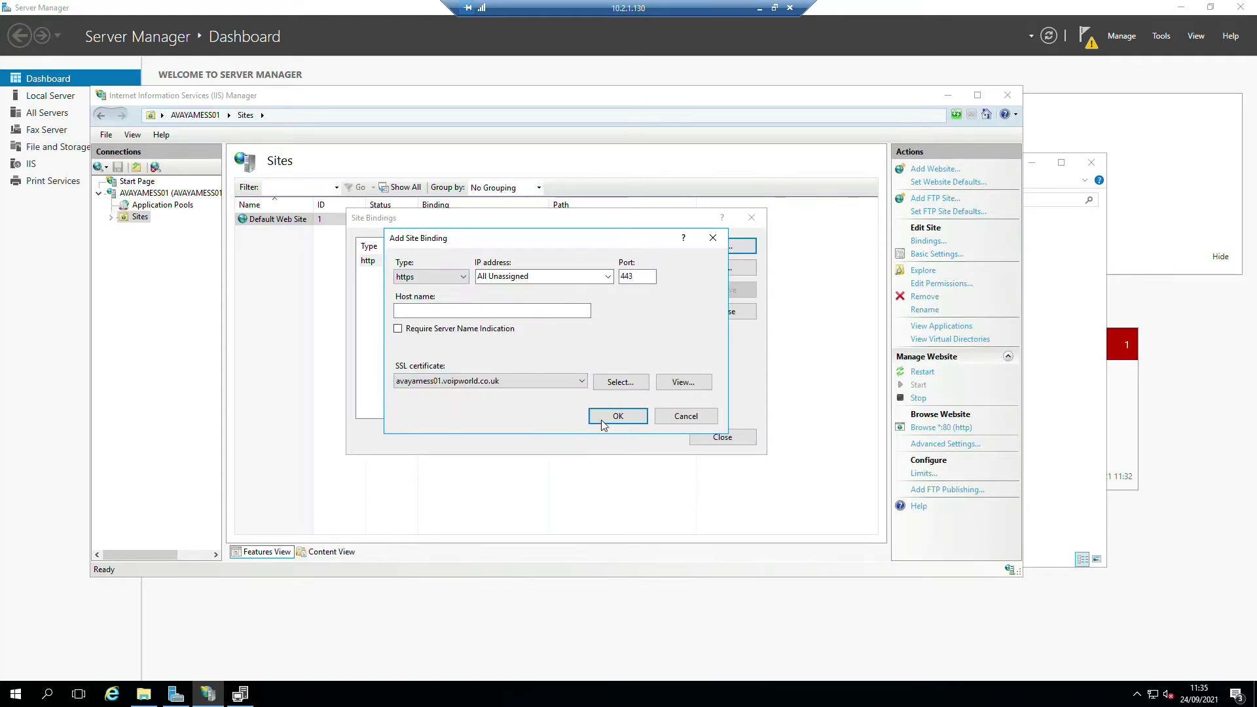
pyautogui.click(616, 416)
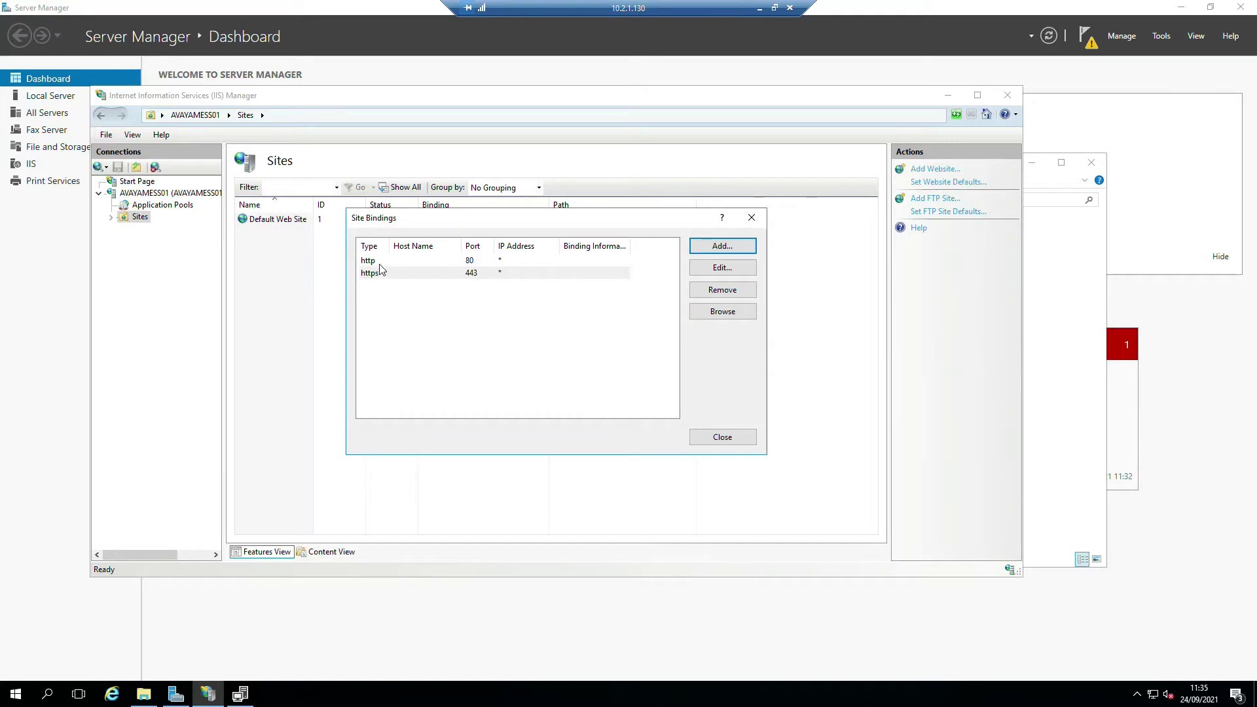
# - Remove the http binding, close Site Bindings, and expand Sites
pyautogui.click(381, 263)
pyautogui.click(713, 291)
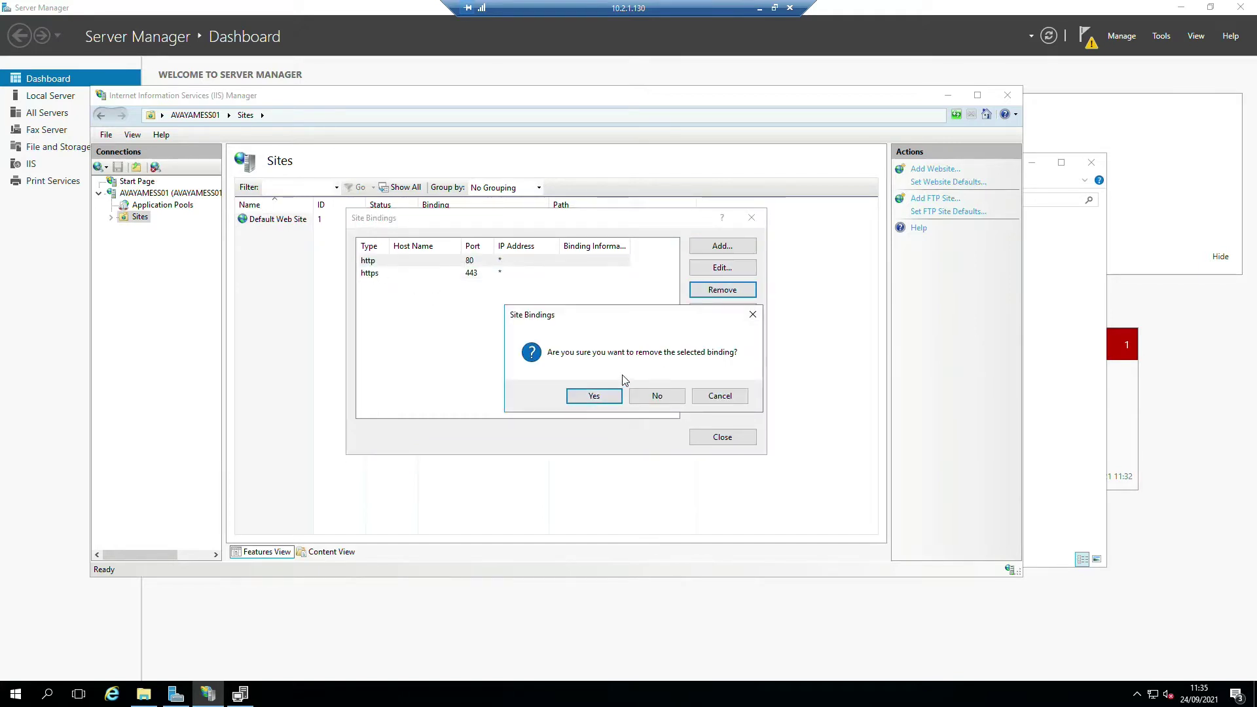
pyautogui.click(593, 397)
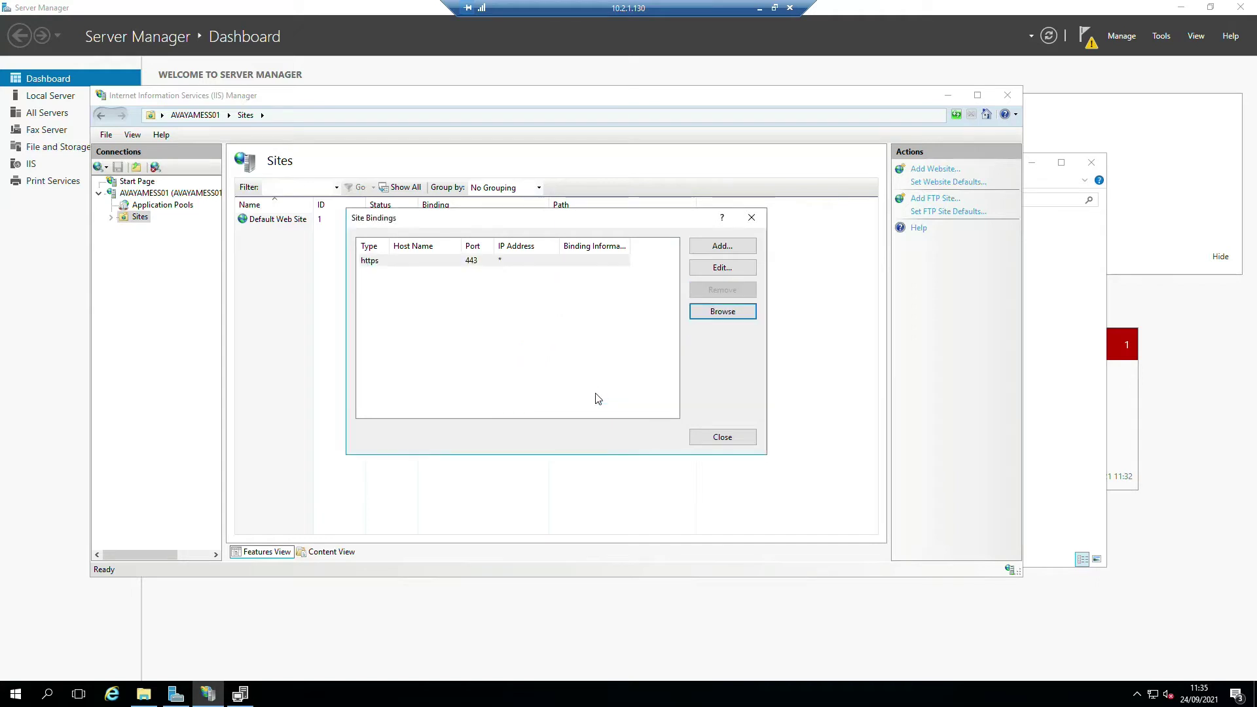
pyautogui.click(723, 437)
pyautogui.click(111, 218)
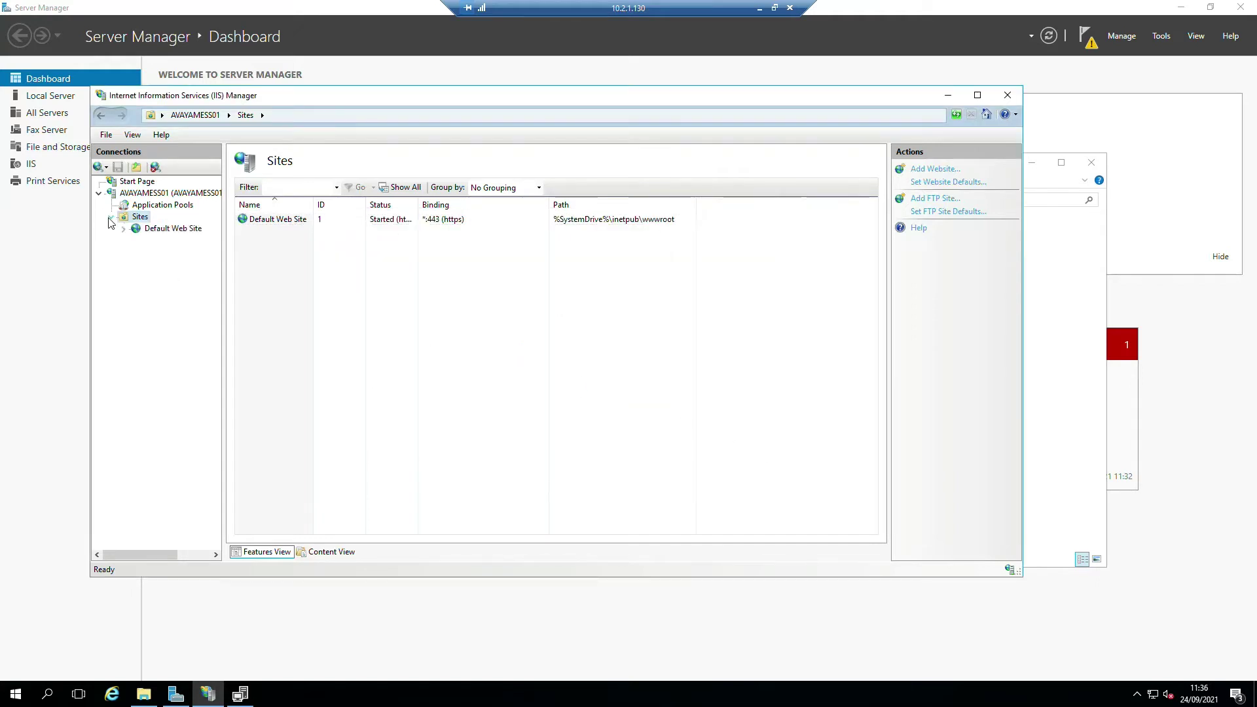
# - Open Default Web Site's Compression settings, go back to Sites, and close IIS Manager
pyautogui.click(172, 228)
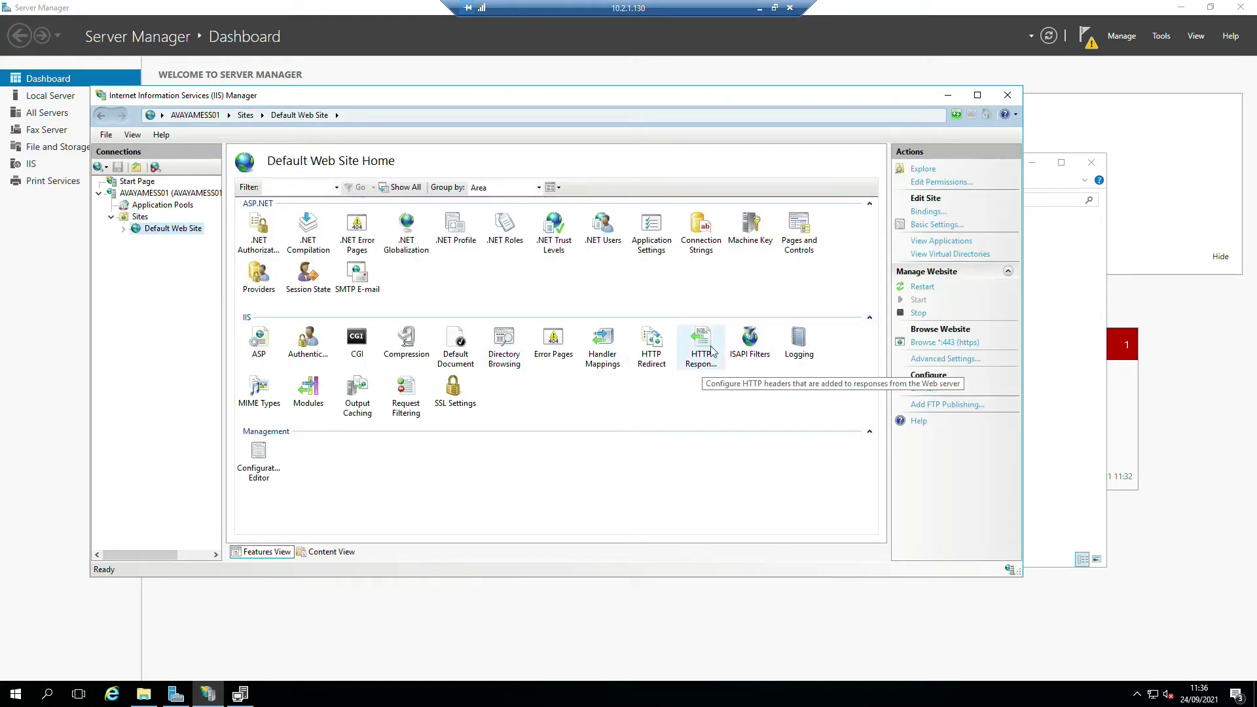
pyautogui.click(416, 347)
pyautogui.doubleClick(415, 347)
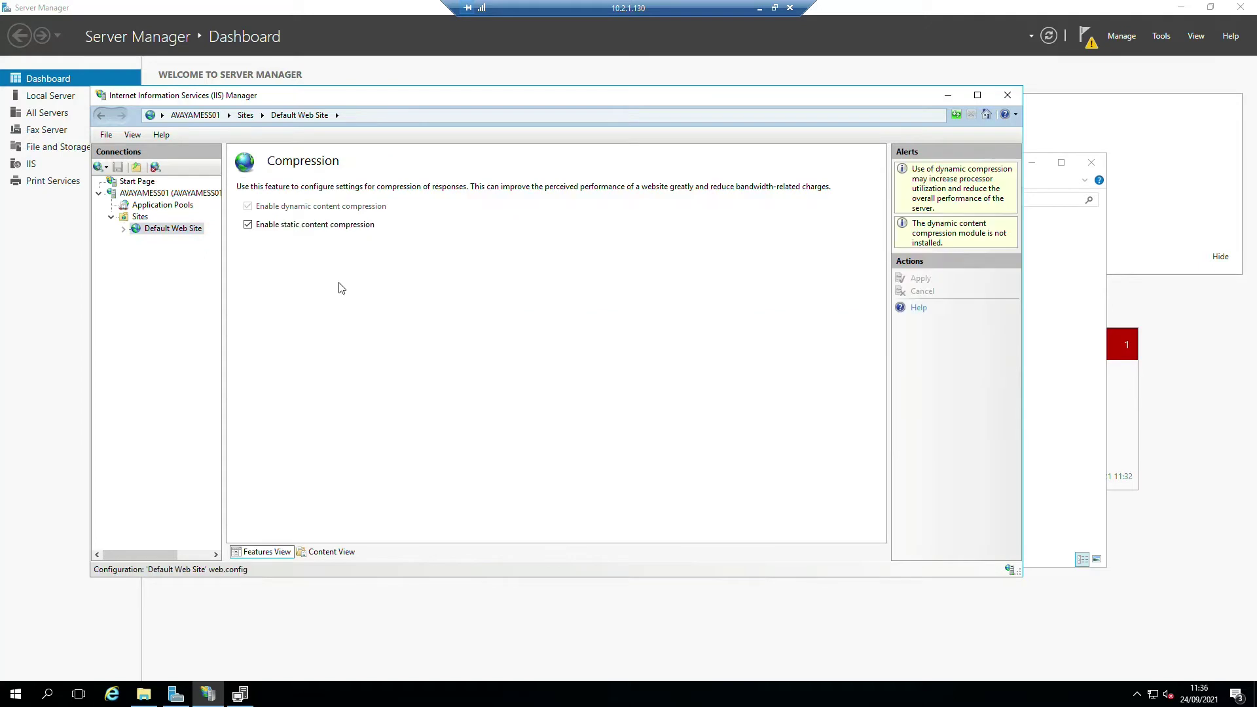
pyautogui.click(140, 217)
pyautogui.click(1008, 95)
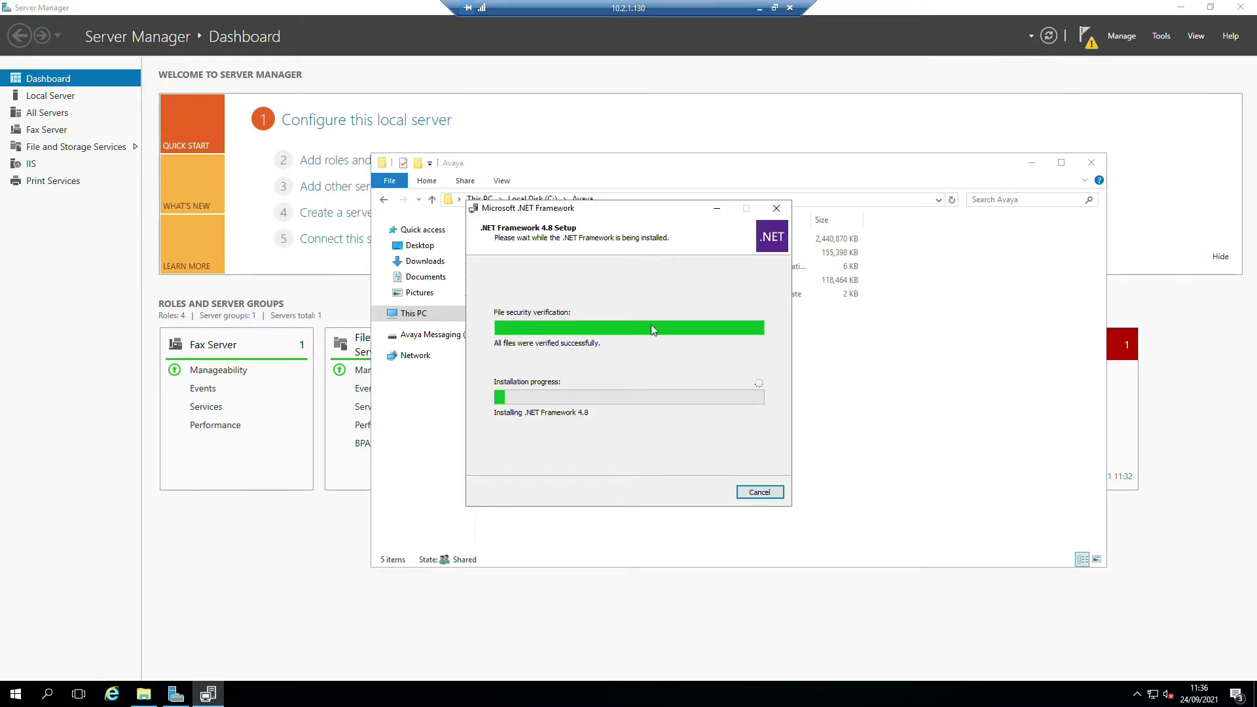
# - Run the AM-11.0.0.1609 self-extracting archive from the Avaya folder
pyautogui.click(965, 368)
pyautogui.rightClick(547, 391)
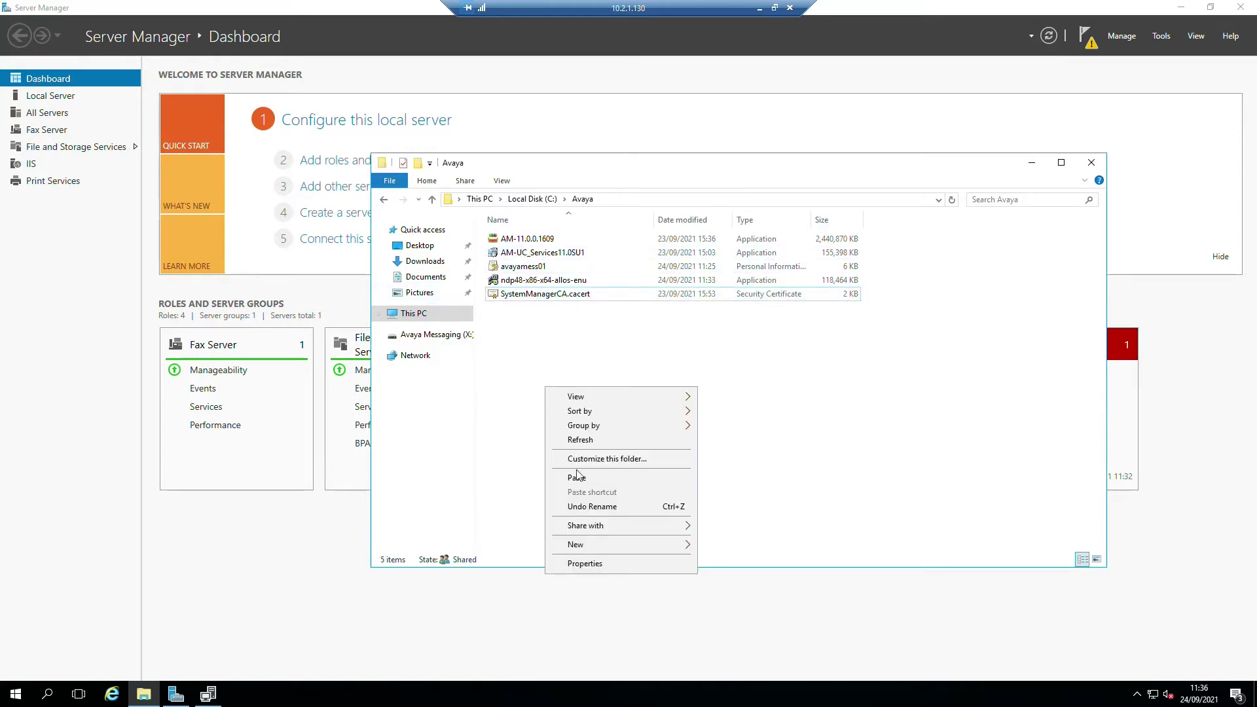
pyautogui.click(536, 326)
pyautogui.click(523, 240)
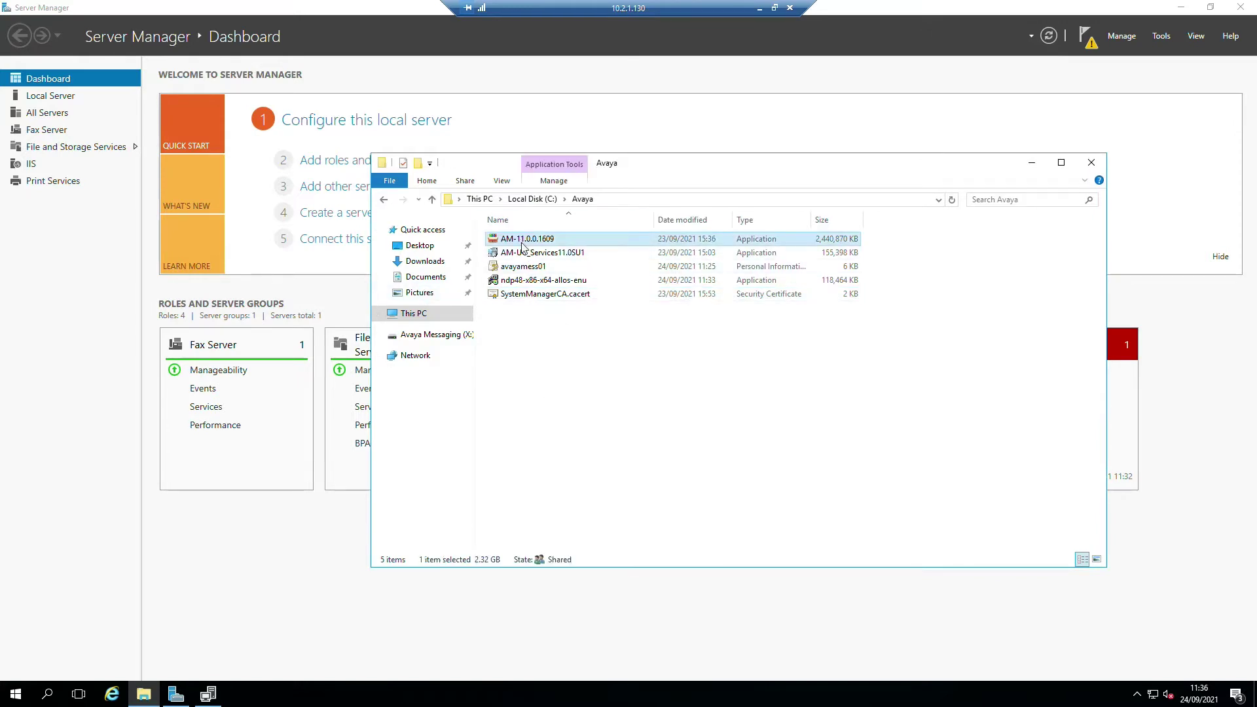
pyautogui.doubleClick(523, 239)
pyautogui.click(688, 360)
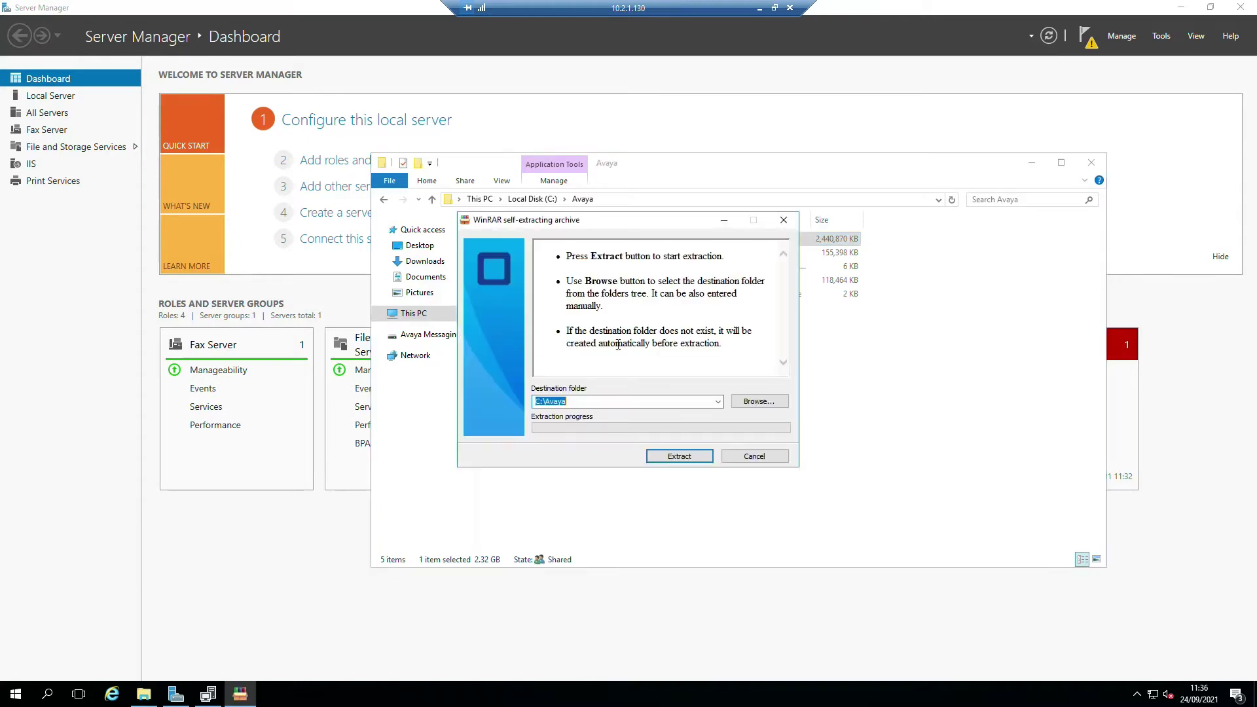
# - Extract into C:\Avaya\Avaya Messaging 11 Main Software and open that folder
pyautogui.click(603, 403)
pyautogui.write('\\')
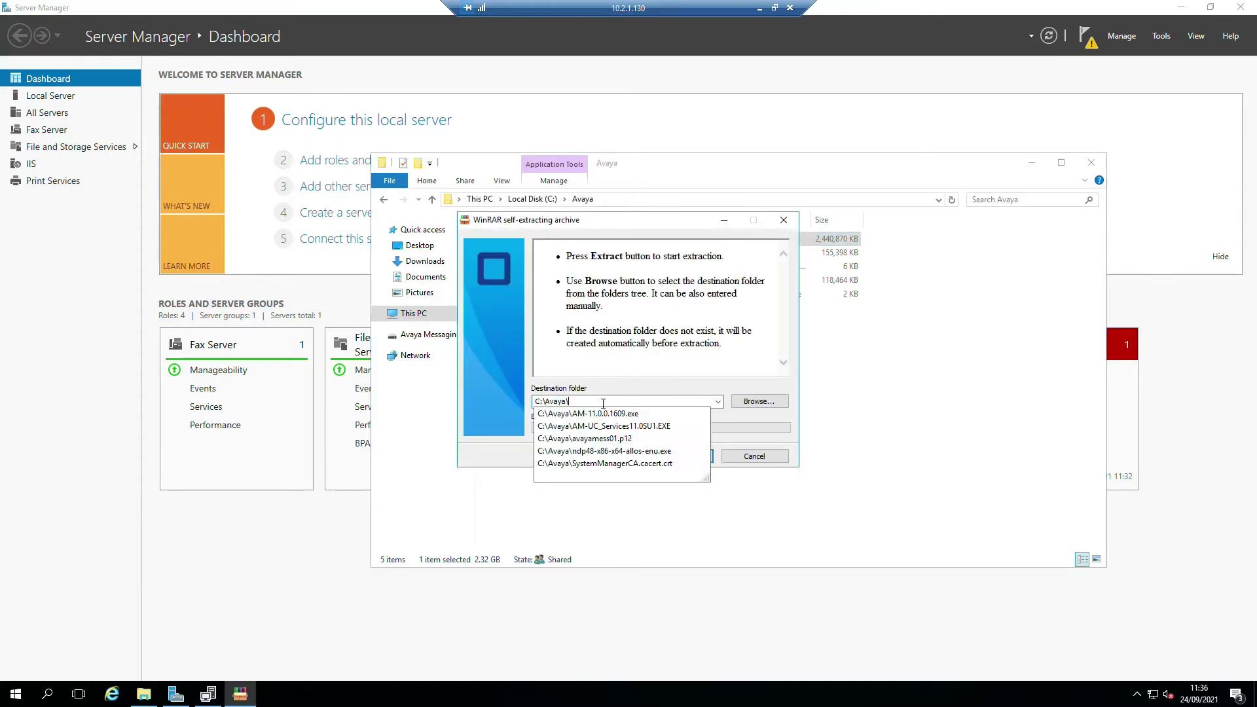
pyautogui.write('Avaya')
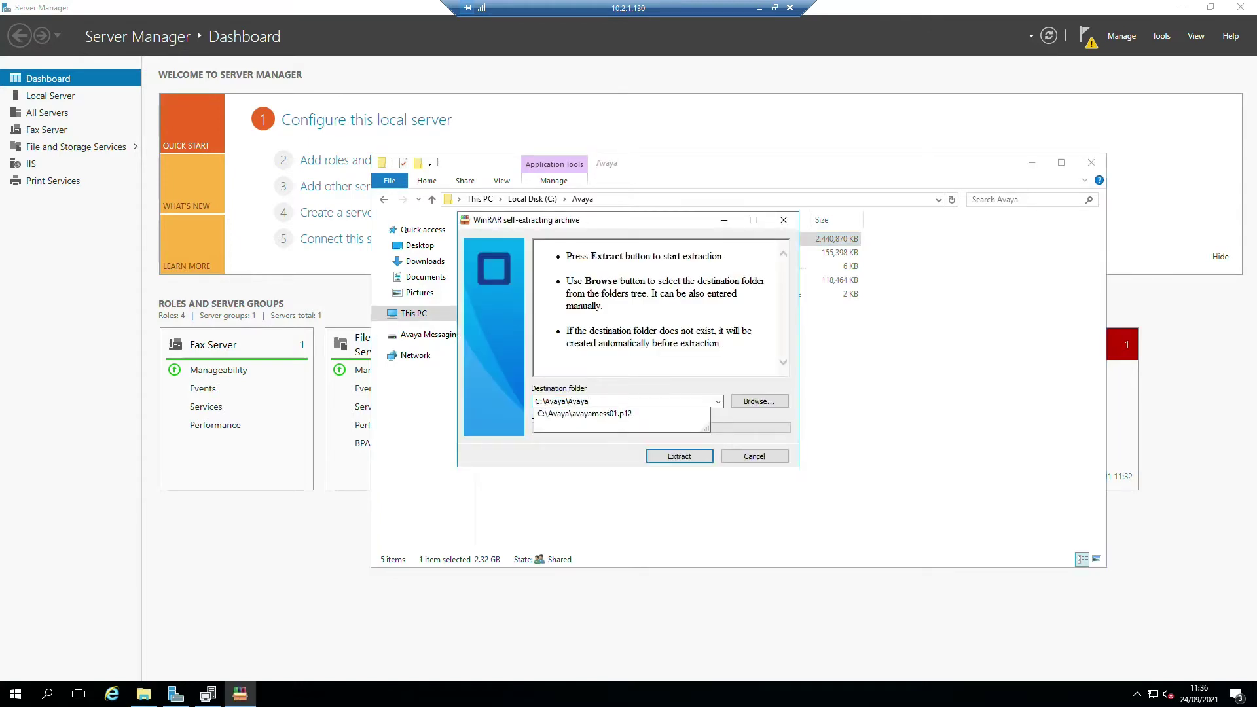
pyautogui.write(' Messaging 11 Main Software')
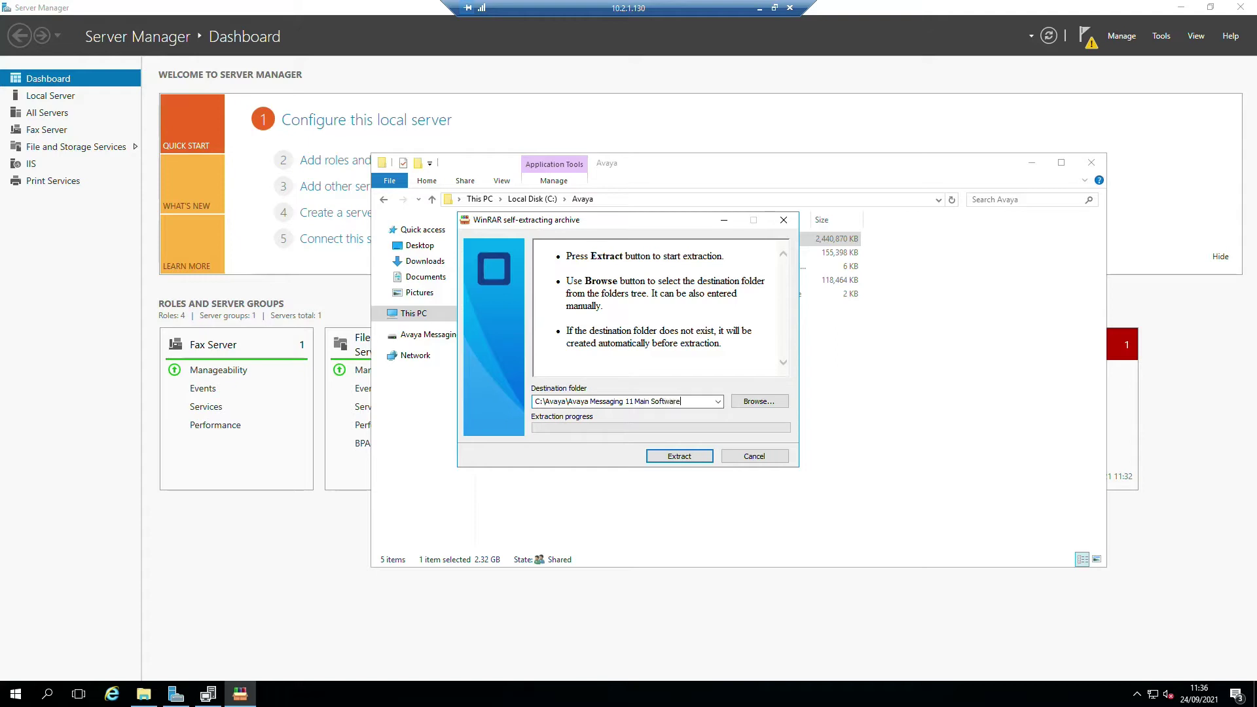
pyautogui.press('Return')
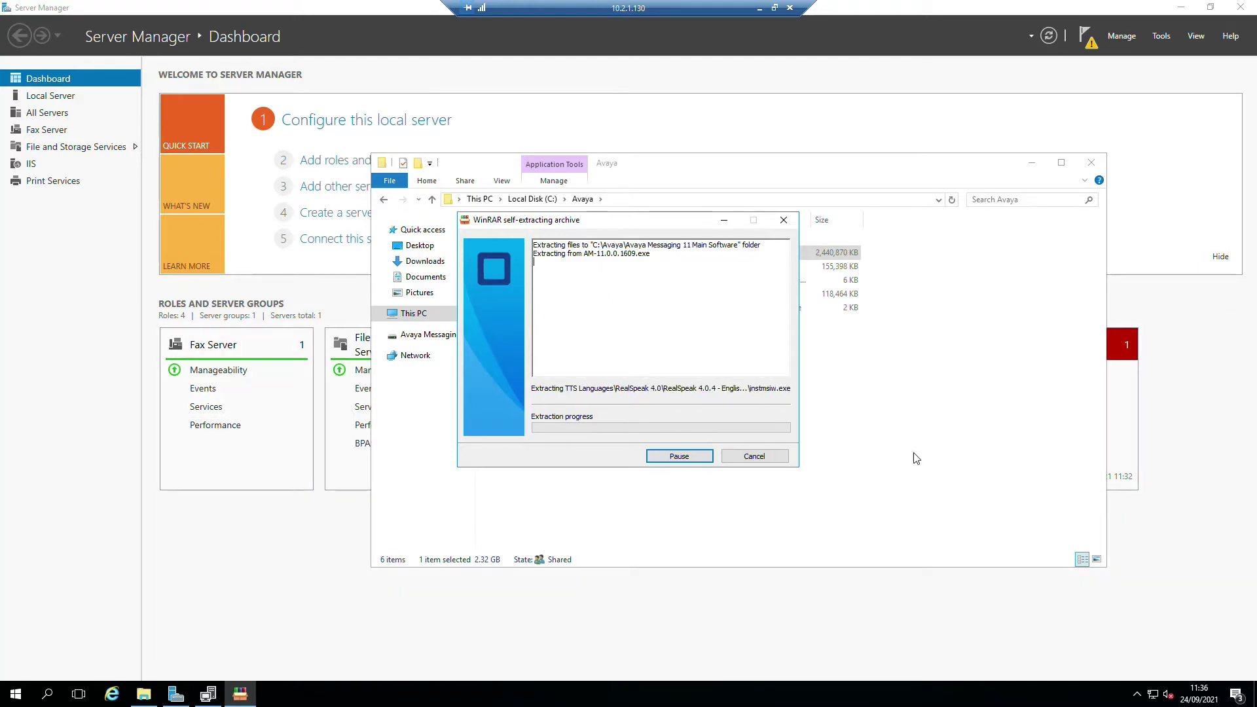
pyautogui.doubleClick(562, 244)
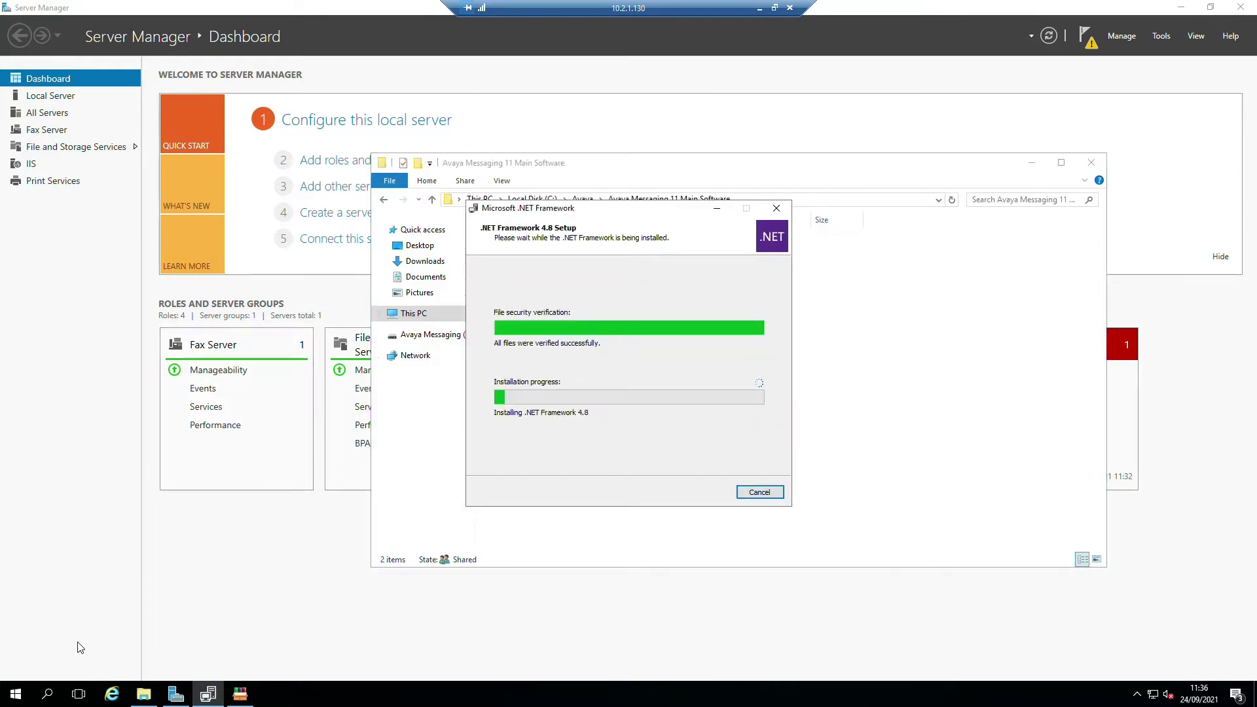
pyautogui.click(113, 693)
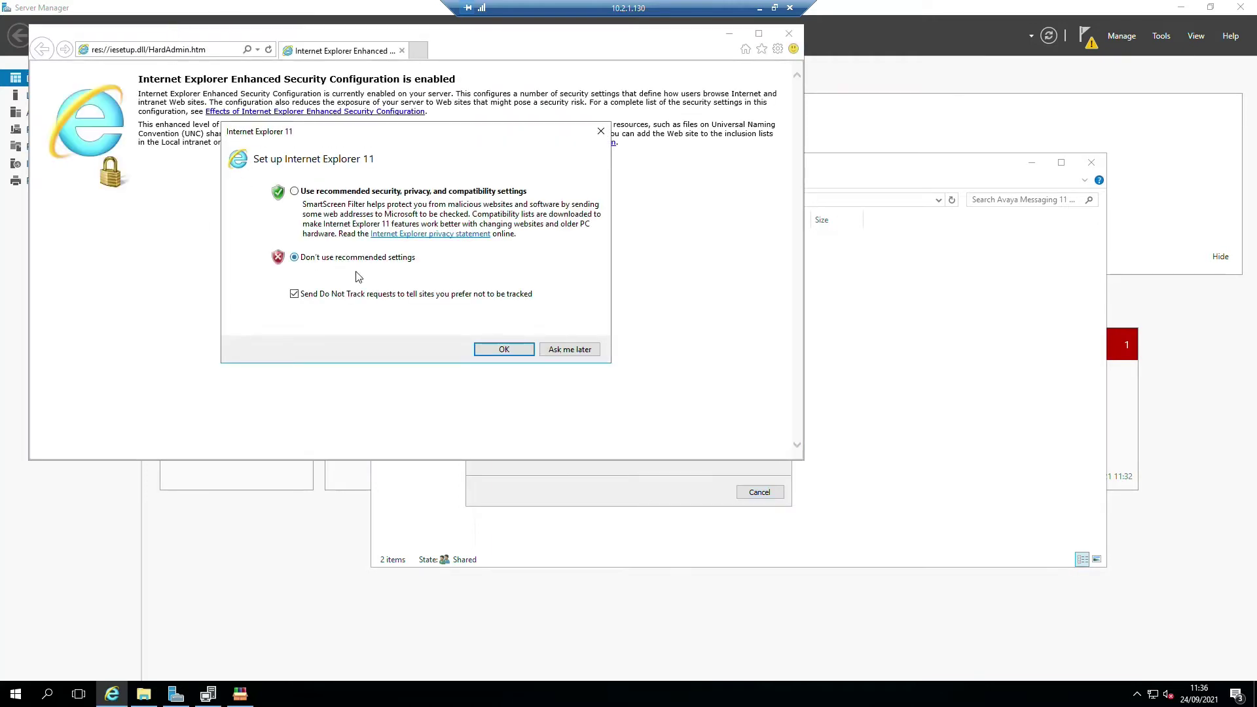
pyautogui.click(504, 349)
pyautogui.click(183, 49)
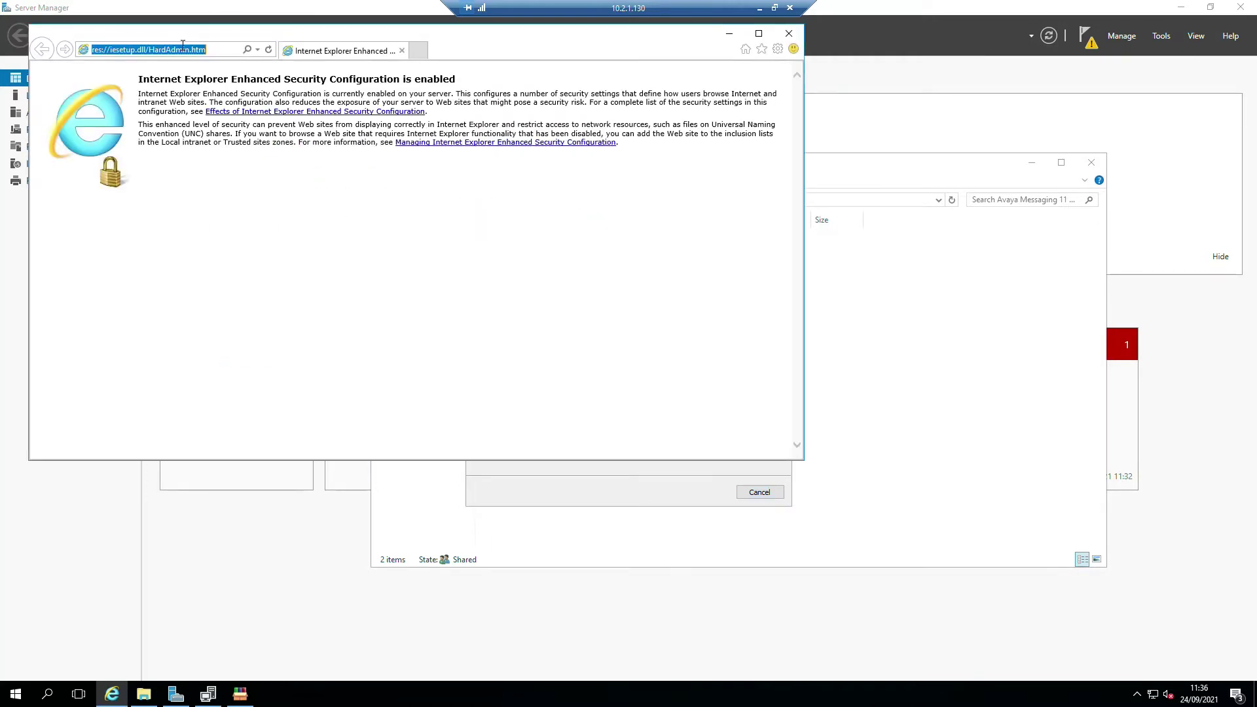
pyautogui.write('https://')
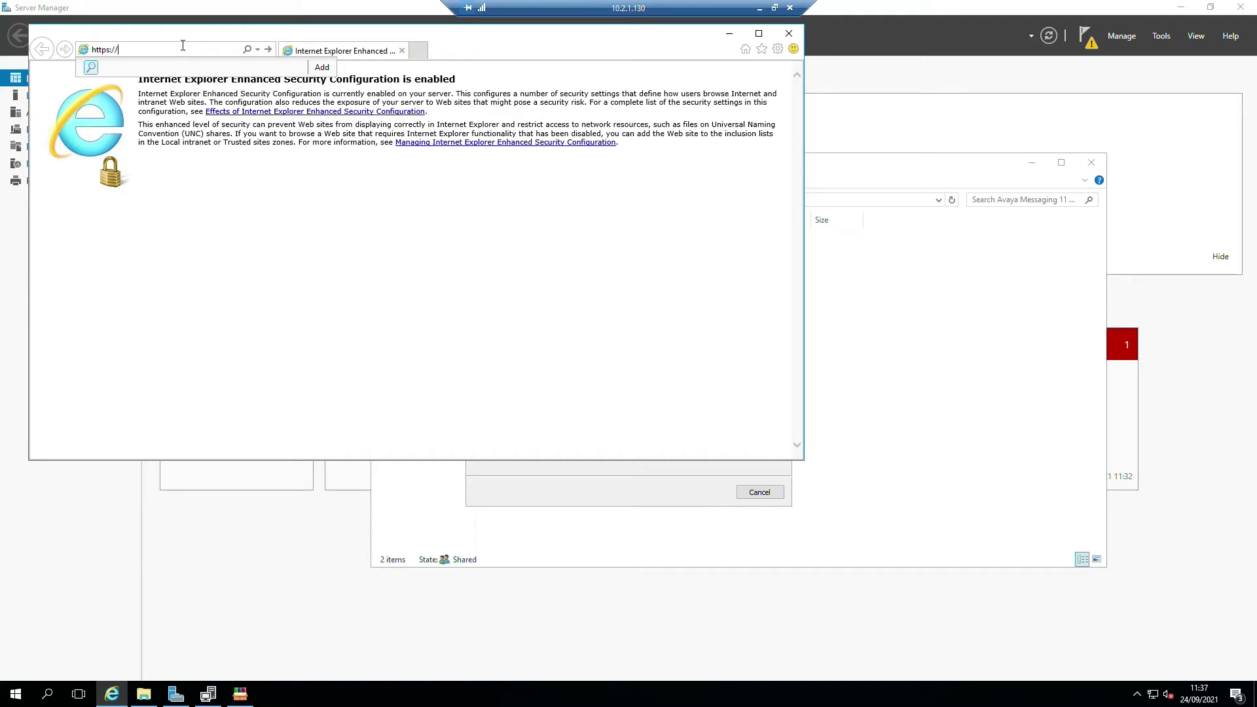
pyautogui.write('10.2.1.130')
pyautogui.press('Return')
pyautogui.click(582, 362)
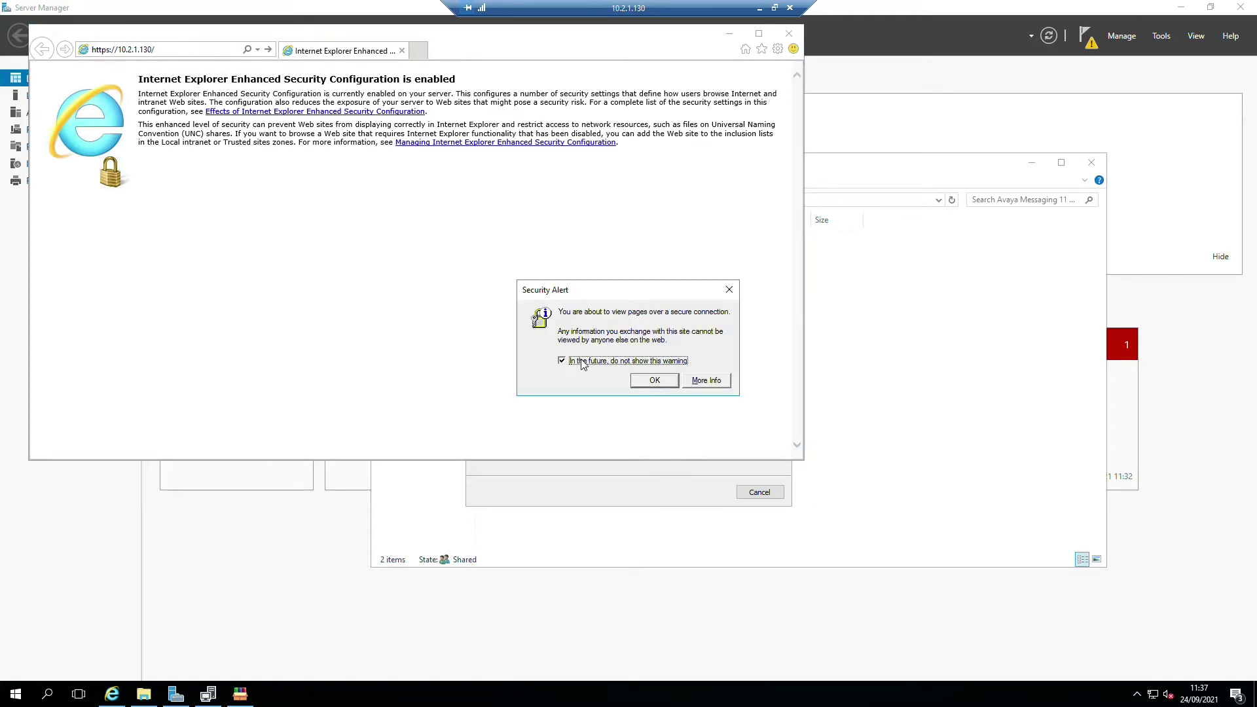
pyautogui.click(643, 382)
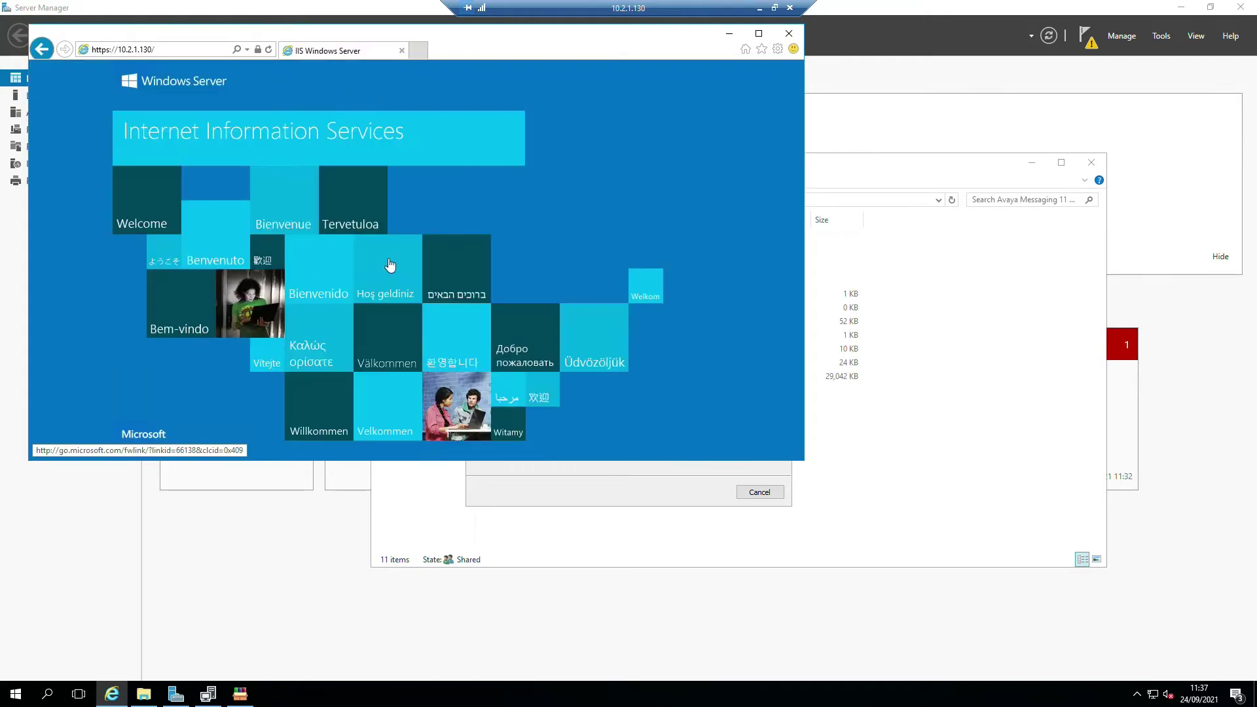
# - Inspect the site certificate's chain and details, confirming it is issued by System Manager CA
pyautogui.click(257, 49)
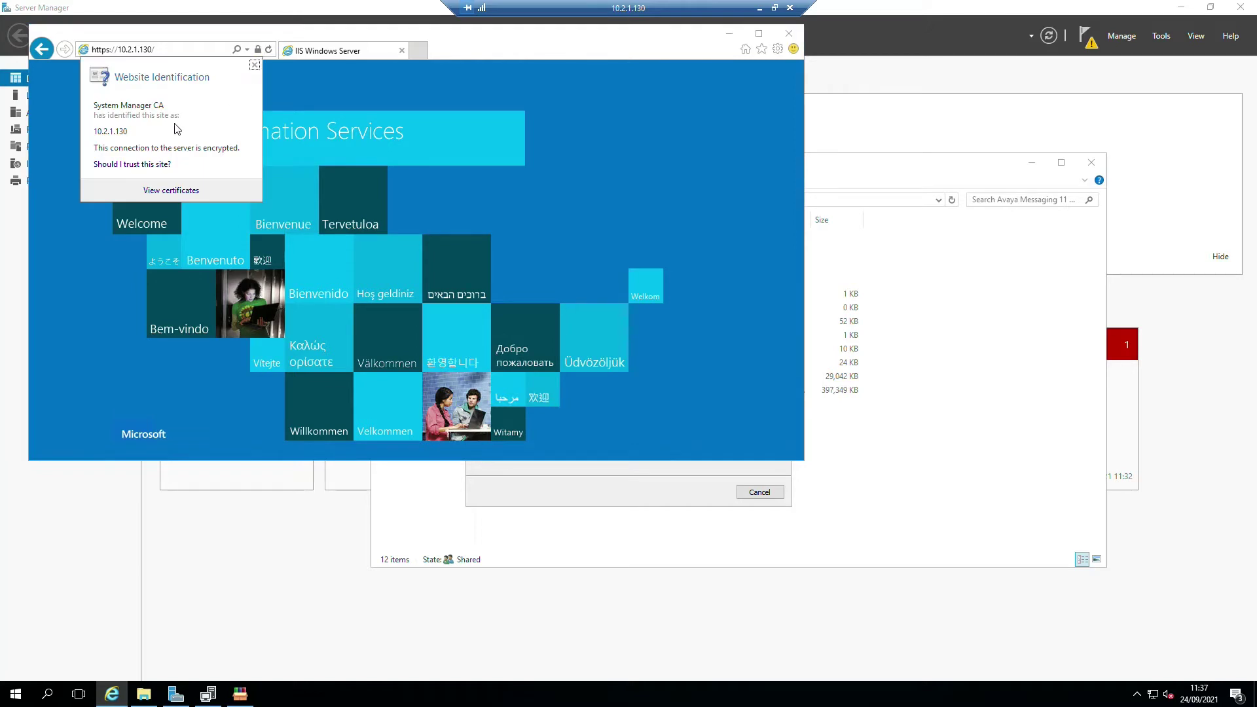
pyautogui.click(165, 189)
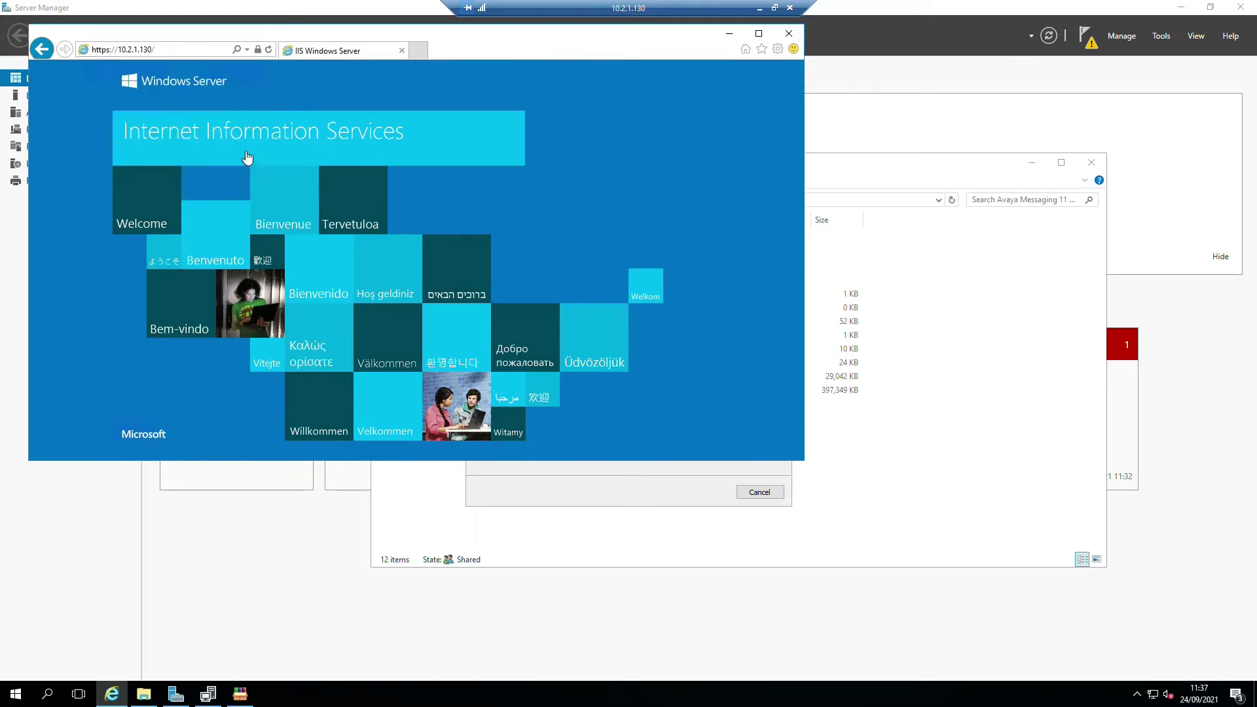
pyautogui.click(139, 103)
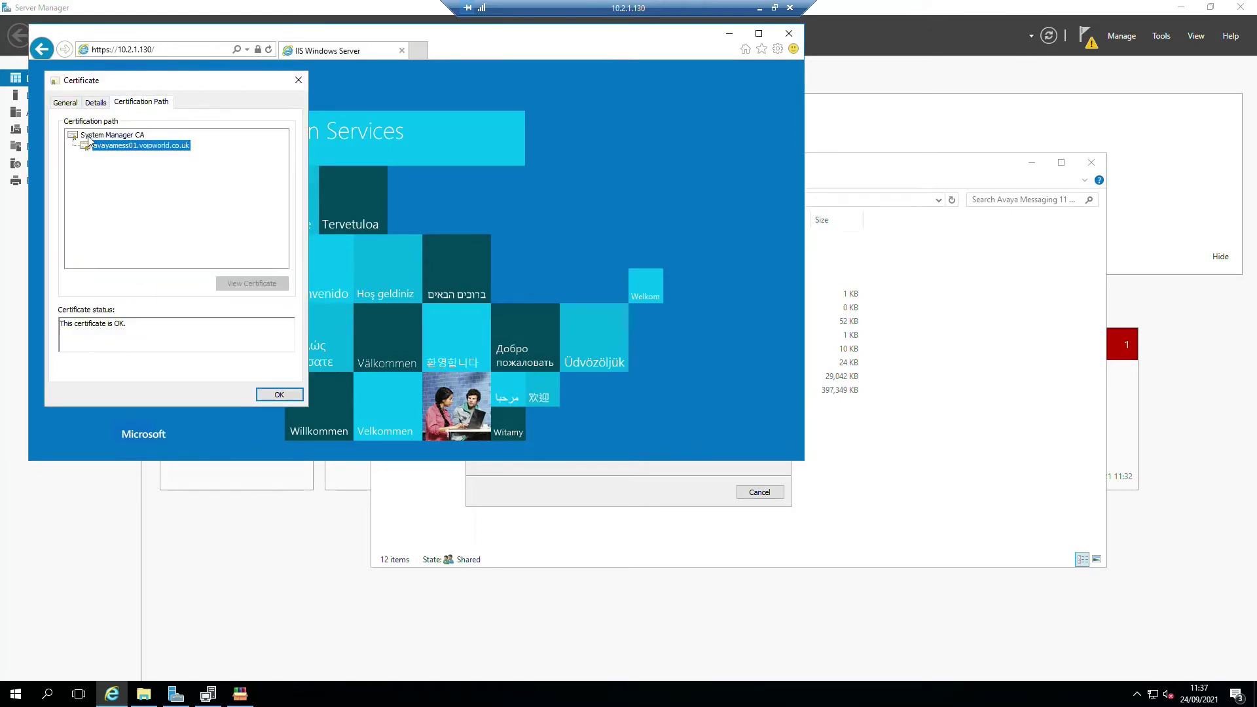
pyautogui.click(105, 135)
pyautogui.click(115, 146)
pyautogui.click(118, 135)
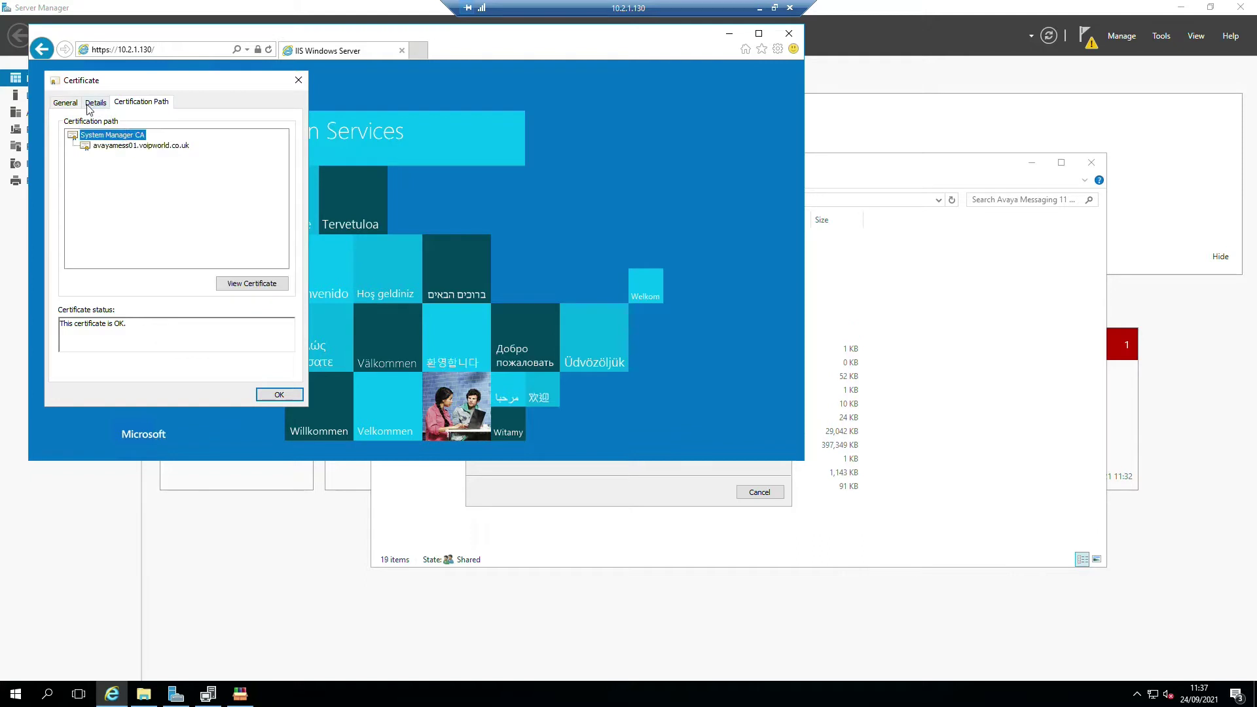
pyautogui.click(96, 103)
pyautogui.click(65, 102)
pyautogui.click(95, 103)
pyautogui.scroll(-4, 230, 216)
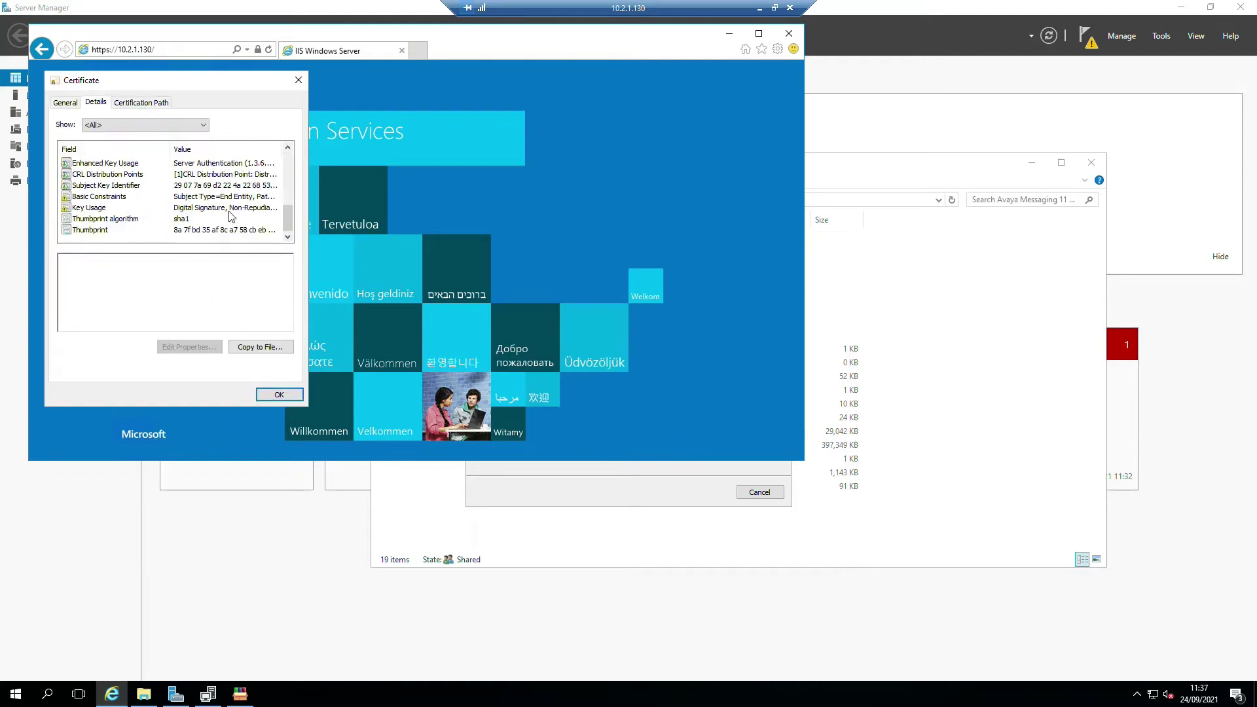
pyautogui.click(130, 186)
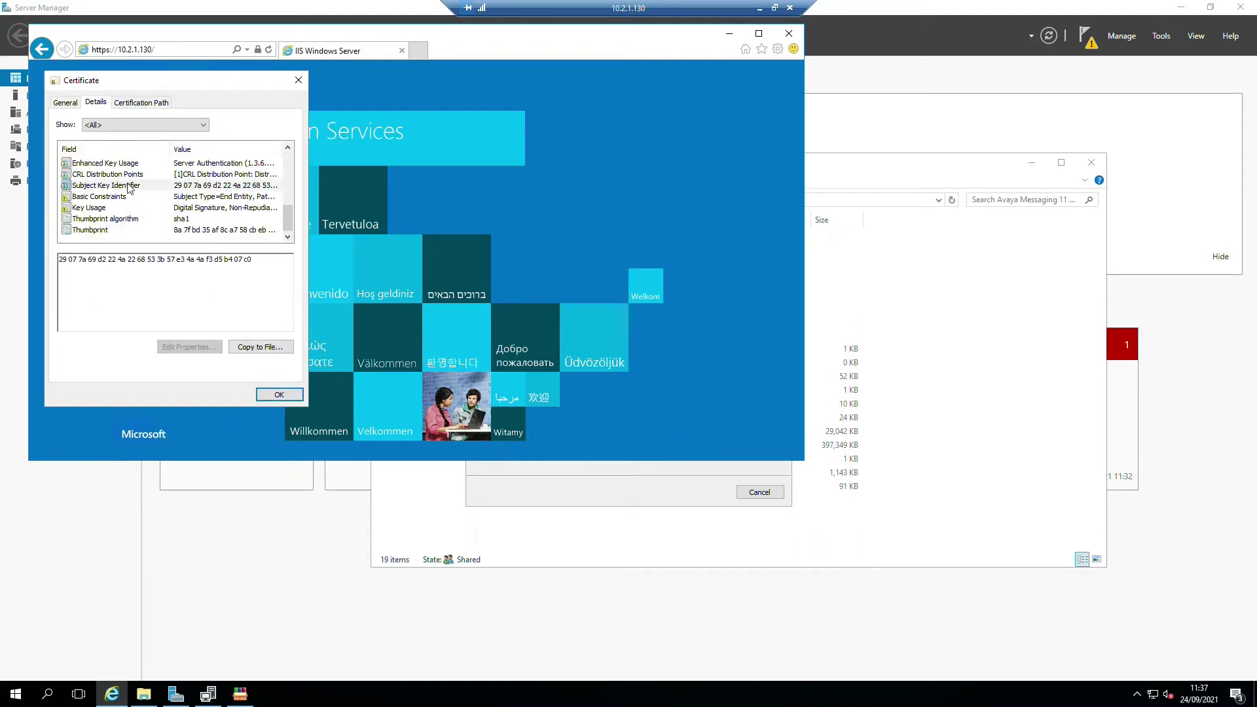
pyautogui.scroll(1, 121, 190)
pyautogui.click(118, 176)
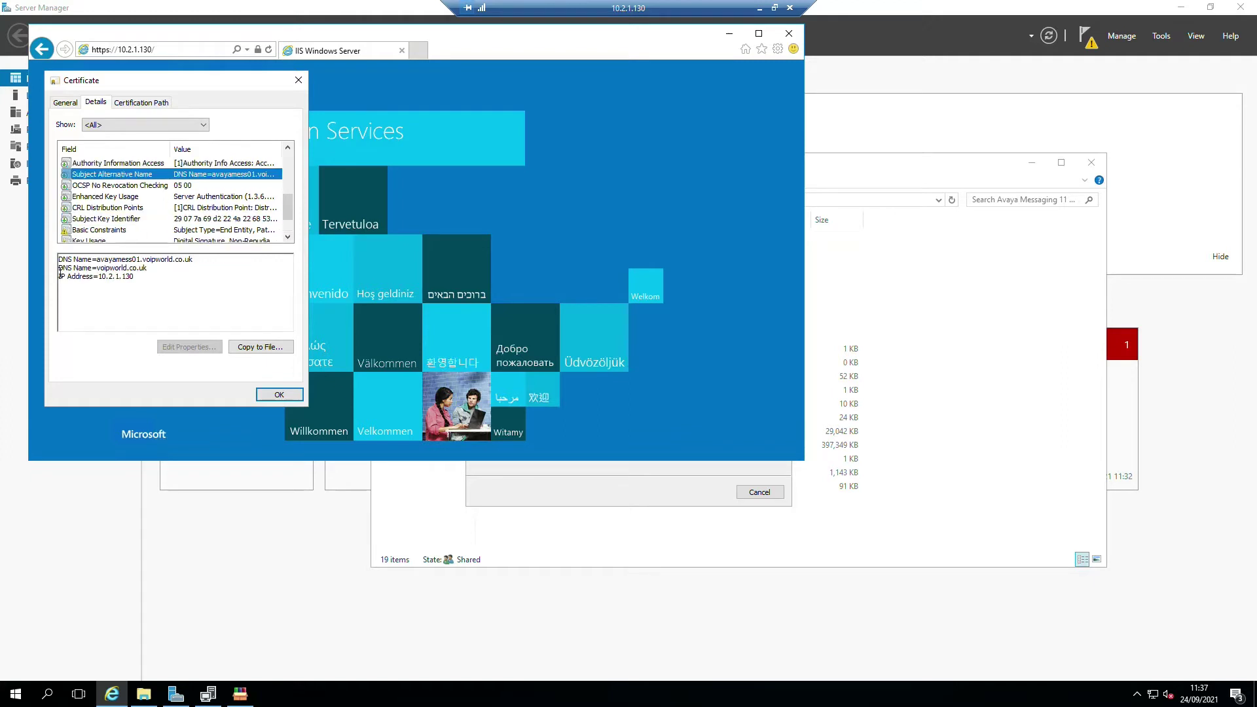
pyautogui.moveTo(142, 275); pyautogui.dragTo(60, 258)
pyautogui.scroll(4, 145, 218)
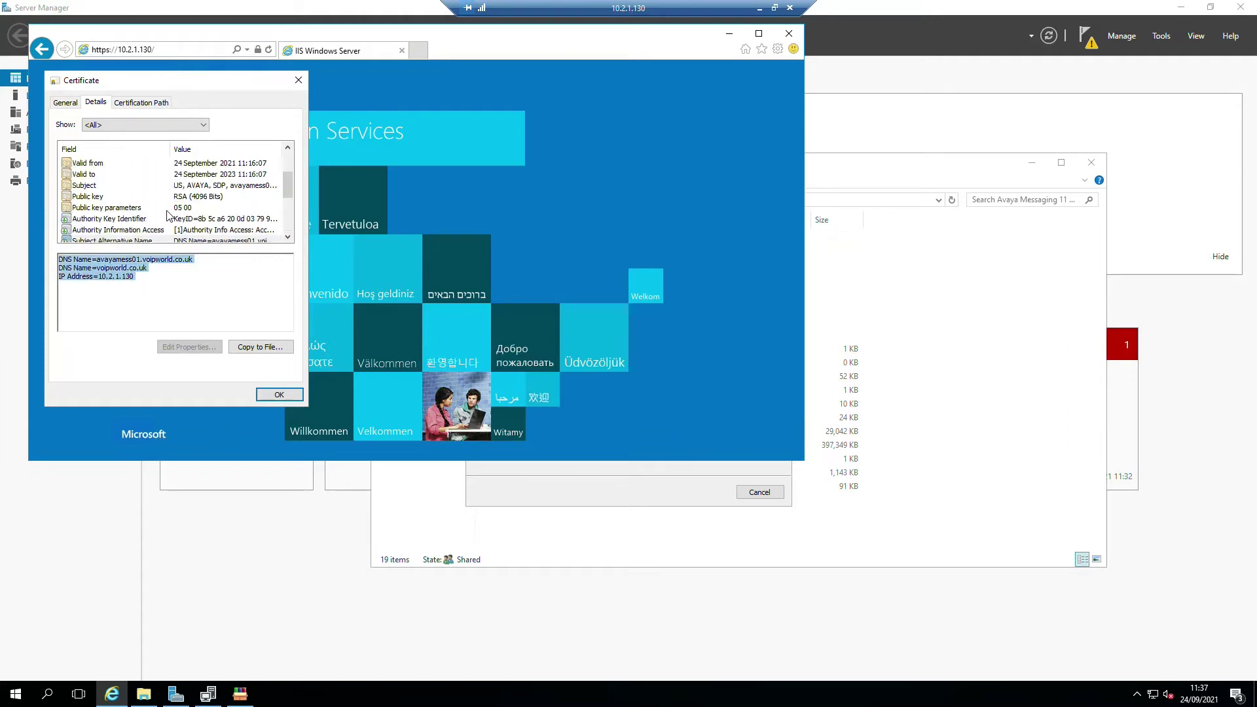
pyautogui.click(65, 104)
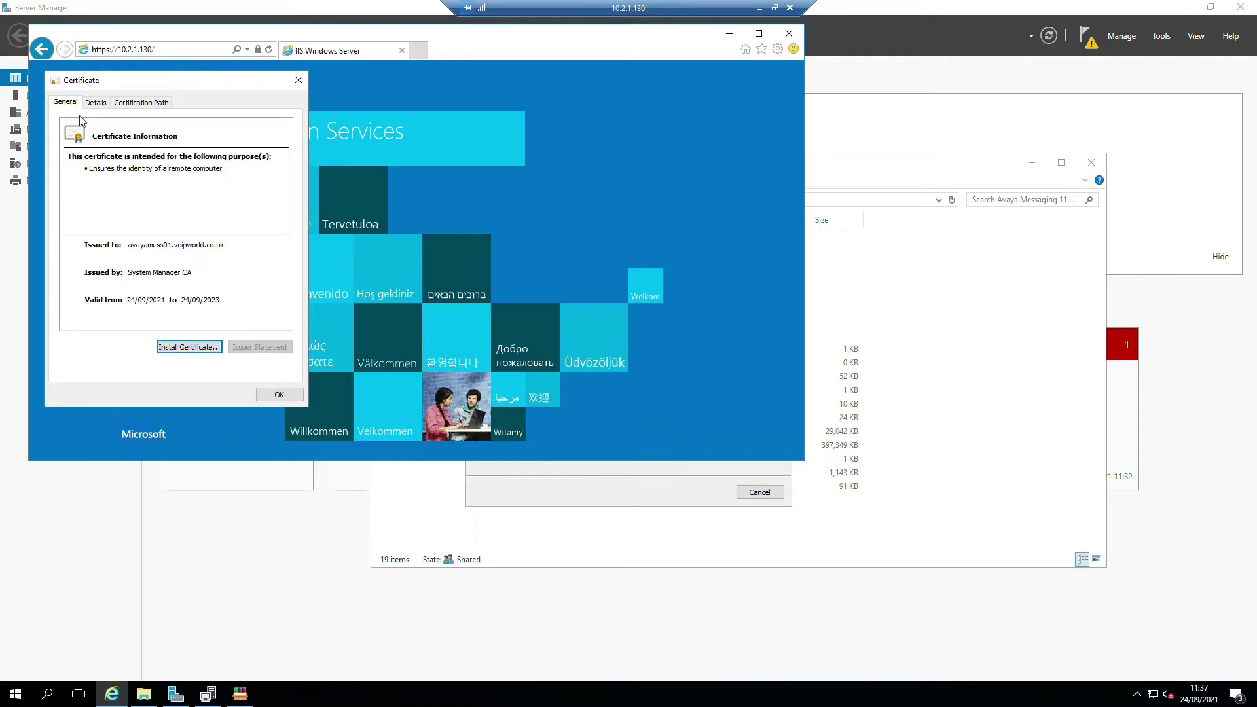
pyautogui.click(279, 394)
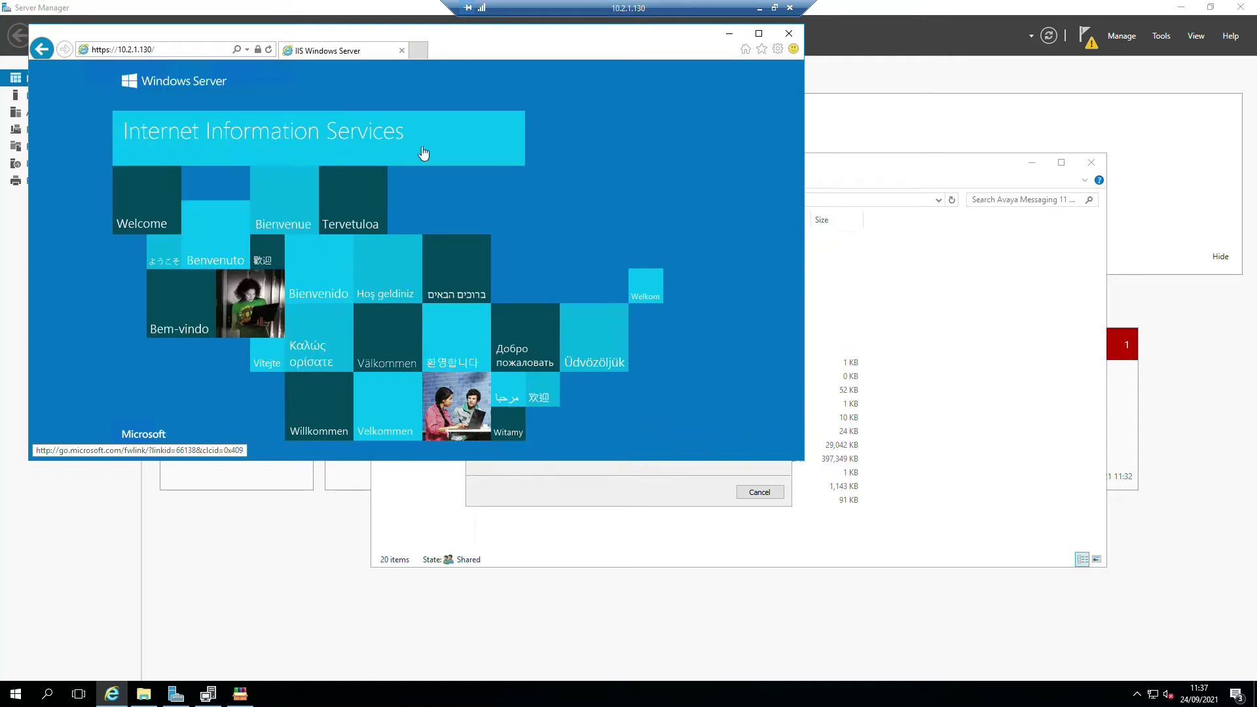
pyautogui.moveTo(502, 48); pyautogui.dragTo(525, 126)
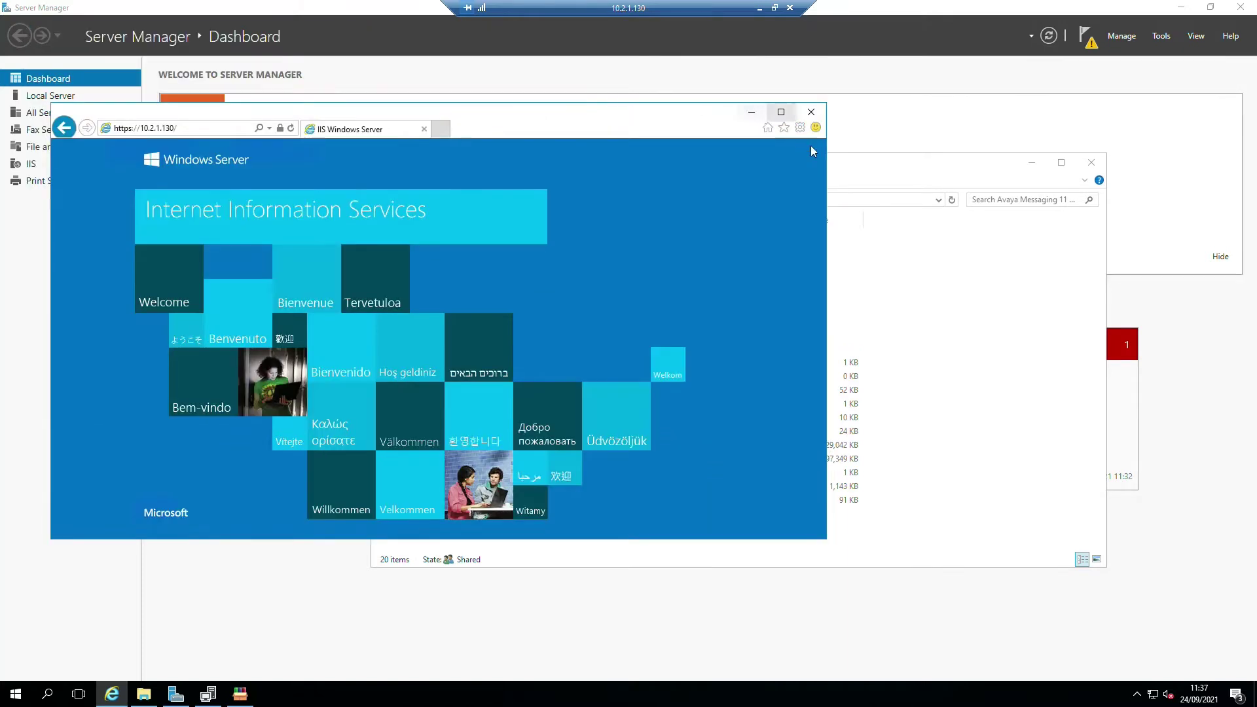
pyautogui.click(137, 129)
pyautogui.click(136, 129)
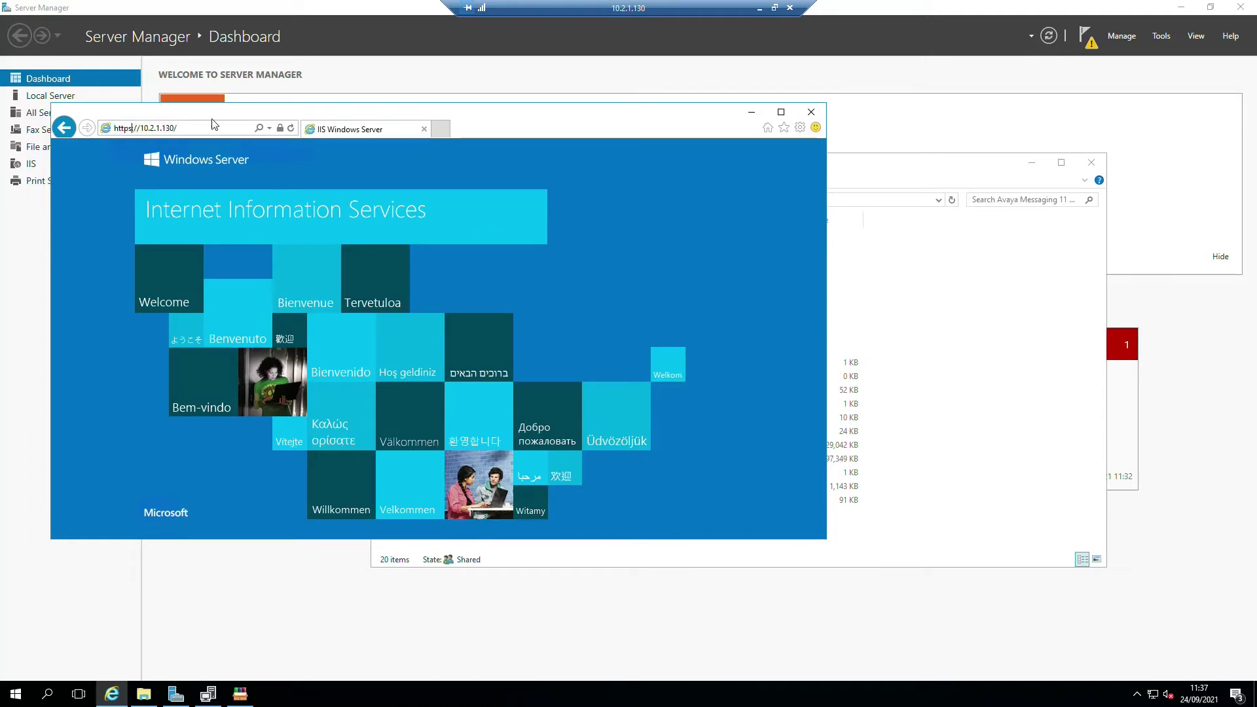
pyautogui.press('BackSpace')
pyautogui.press('Return')
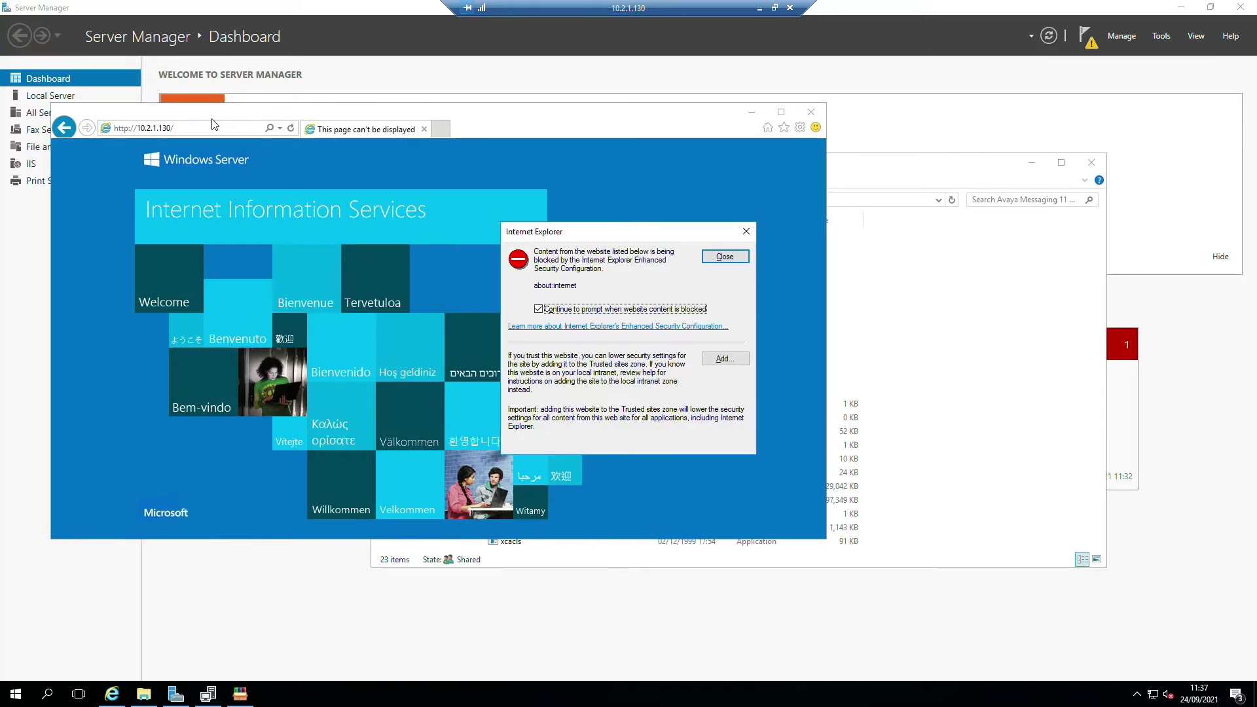
# - Add about:internet to the Trusted sites zone and close the dialog
pyautogui.click(725, 358)
pyautogui.click(721, 329)
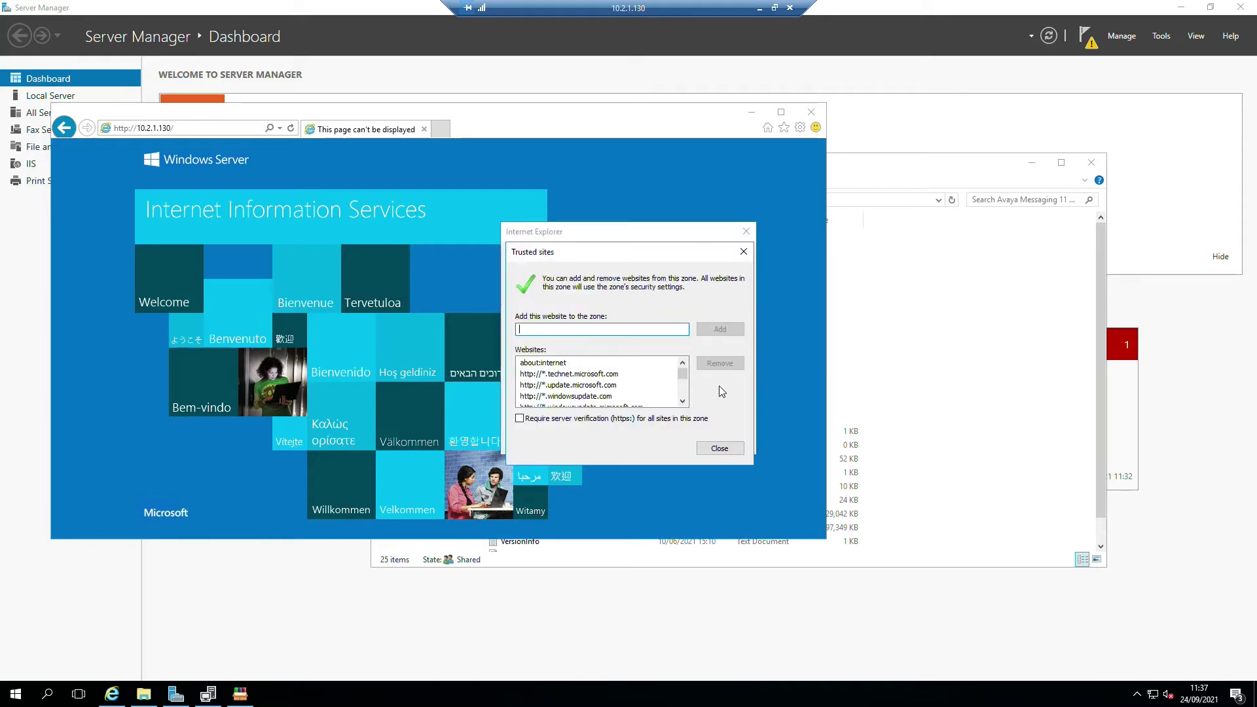
pyautogui.click(717, 448)
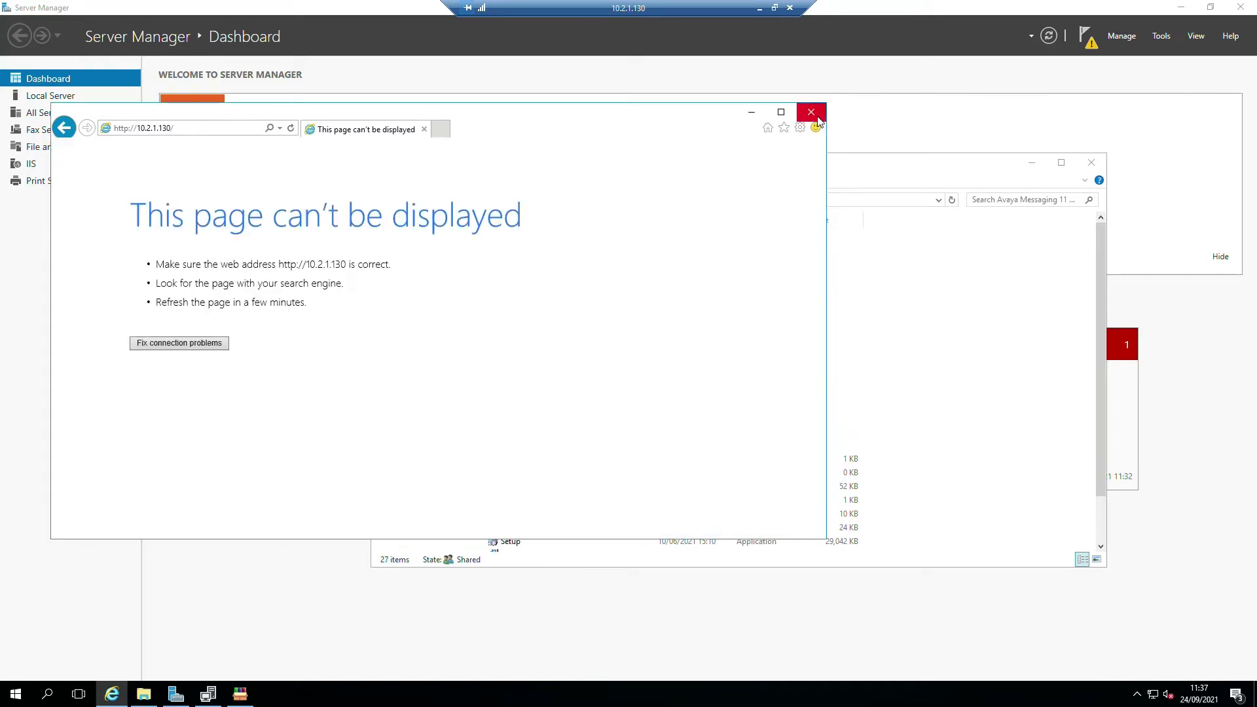
# - Close Internet Explorer, bring the WinRAR extraction beside the .NET install, and show the Avaya share
pyautogui.click(812, 114)
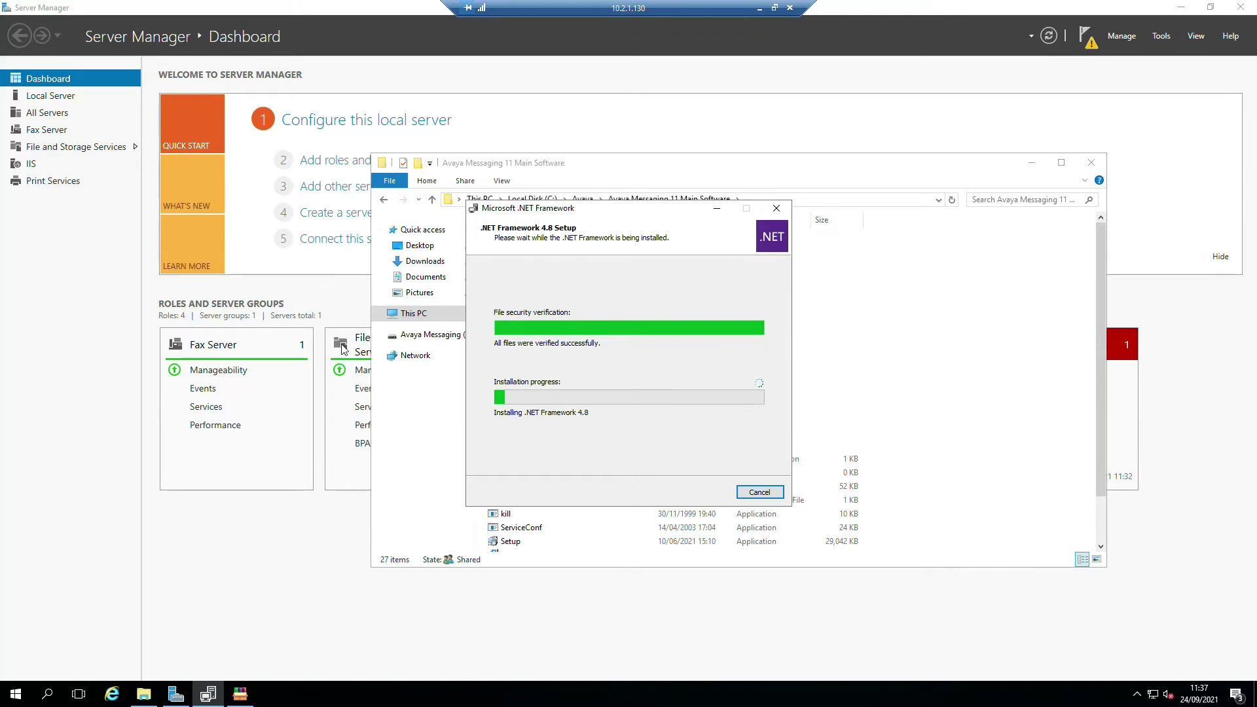
pyautogui.click(241, 694)
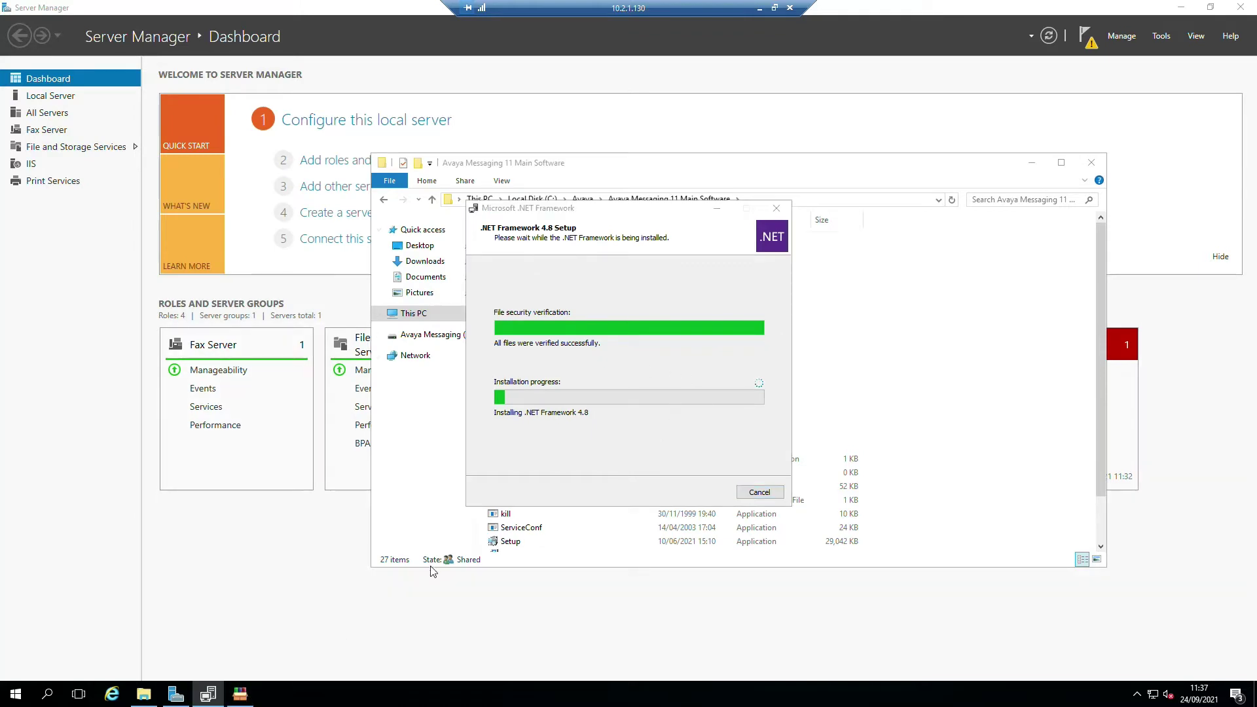
pyautogui.click(240, 696)
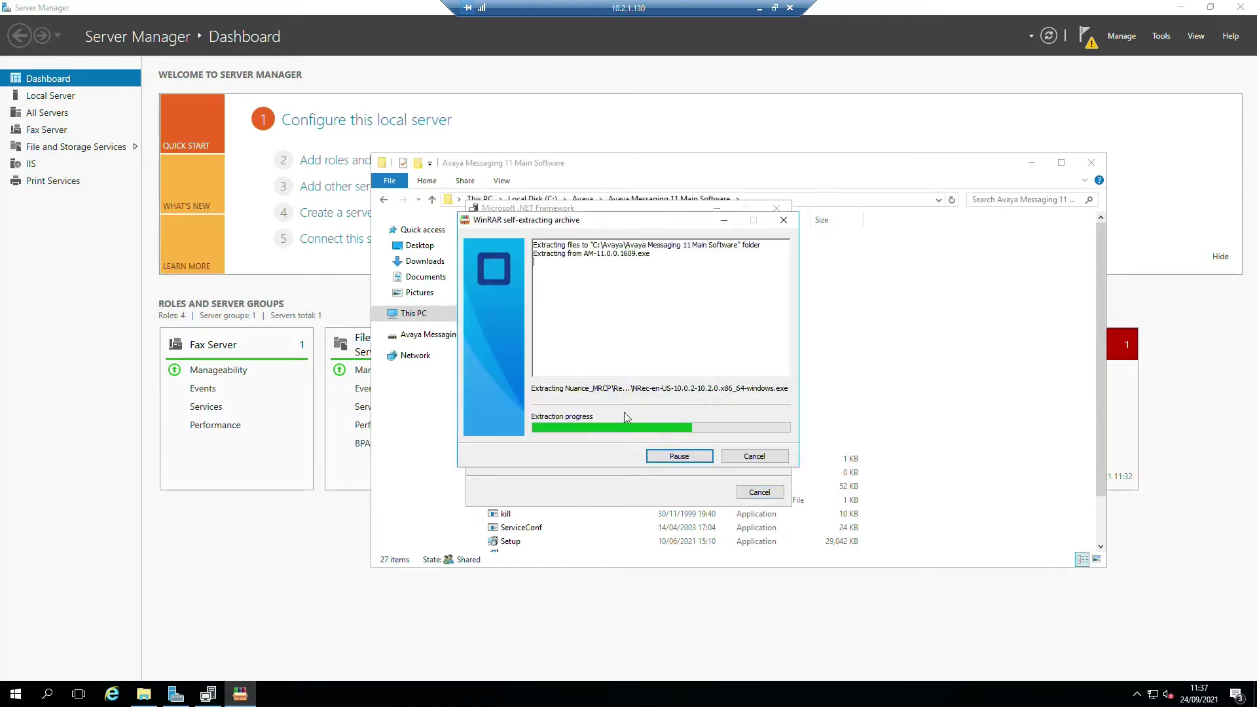
pyautogui.moveTo(382, 226); pyautogui.dragTo(290, 222)
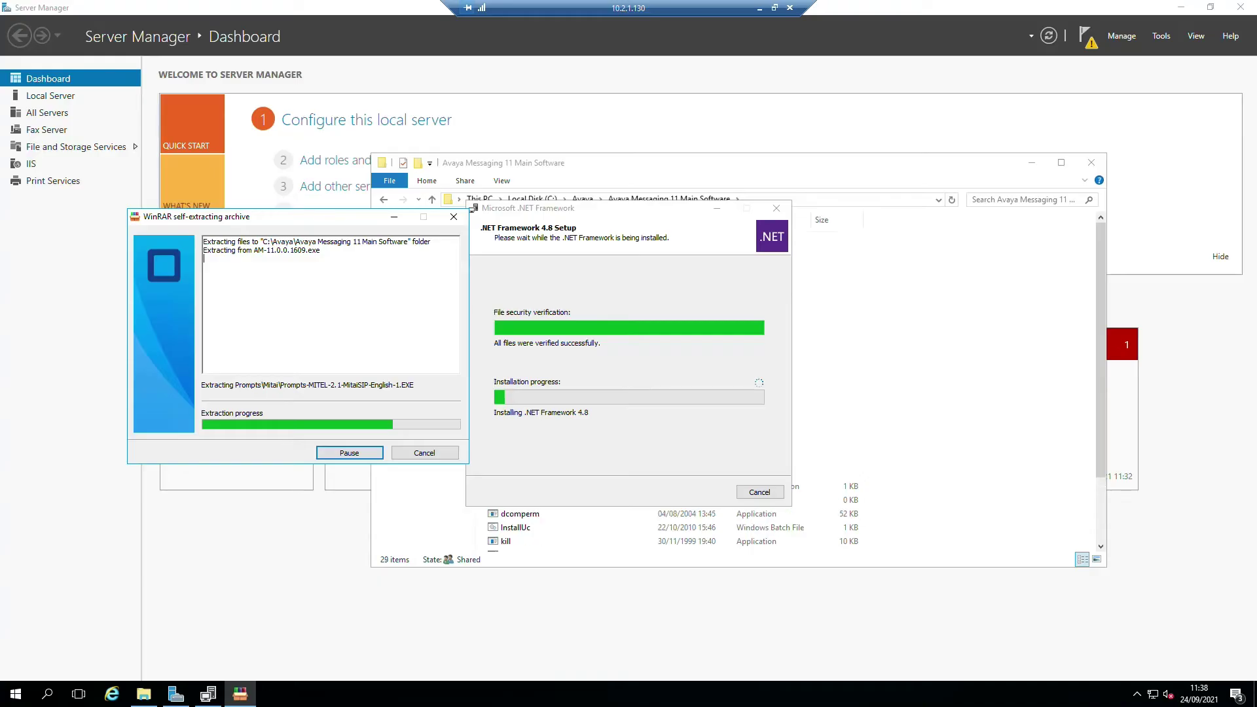
pyautogui.moveTo(2, 141); pyautogui.dragTo(450, 100)
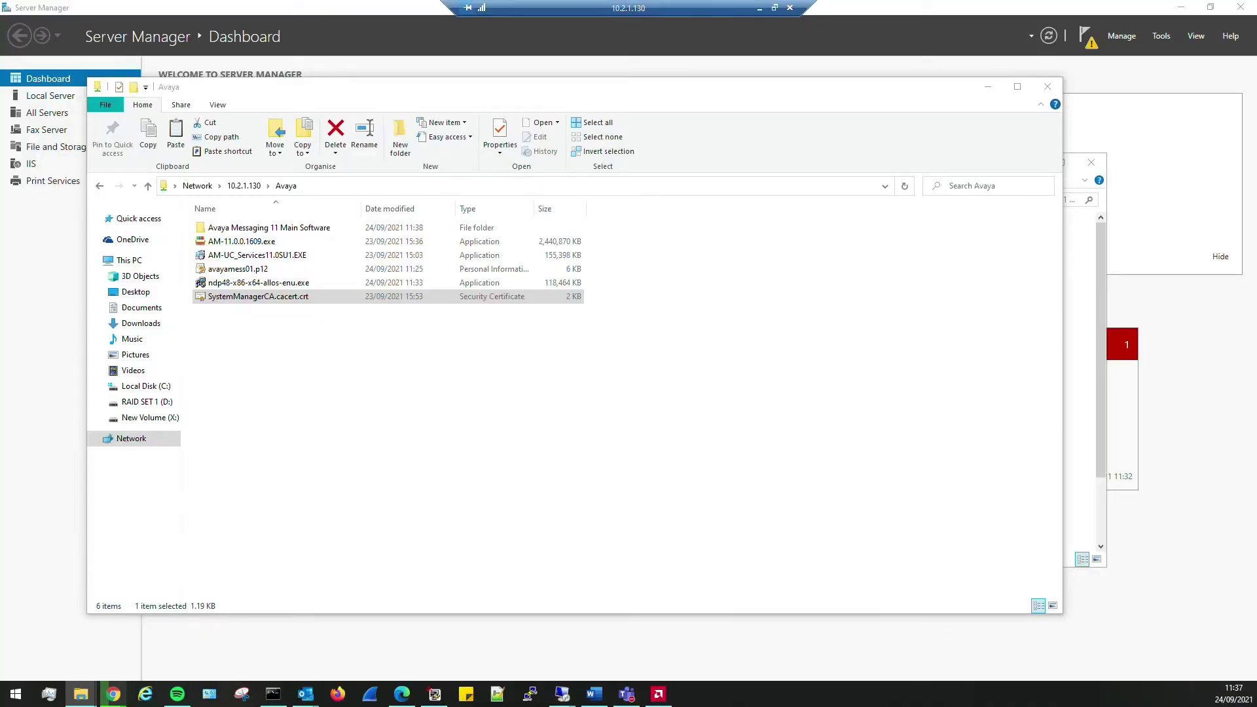
# - Paste AM-11.0.SpanishEU.exe into the Avaya Messaging 11 Main Software folder and move the window aside
pyautogui.rightClick(345, 356)
pyautogui.click(413, 463)
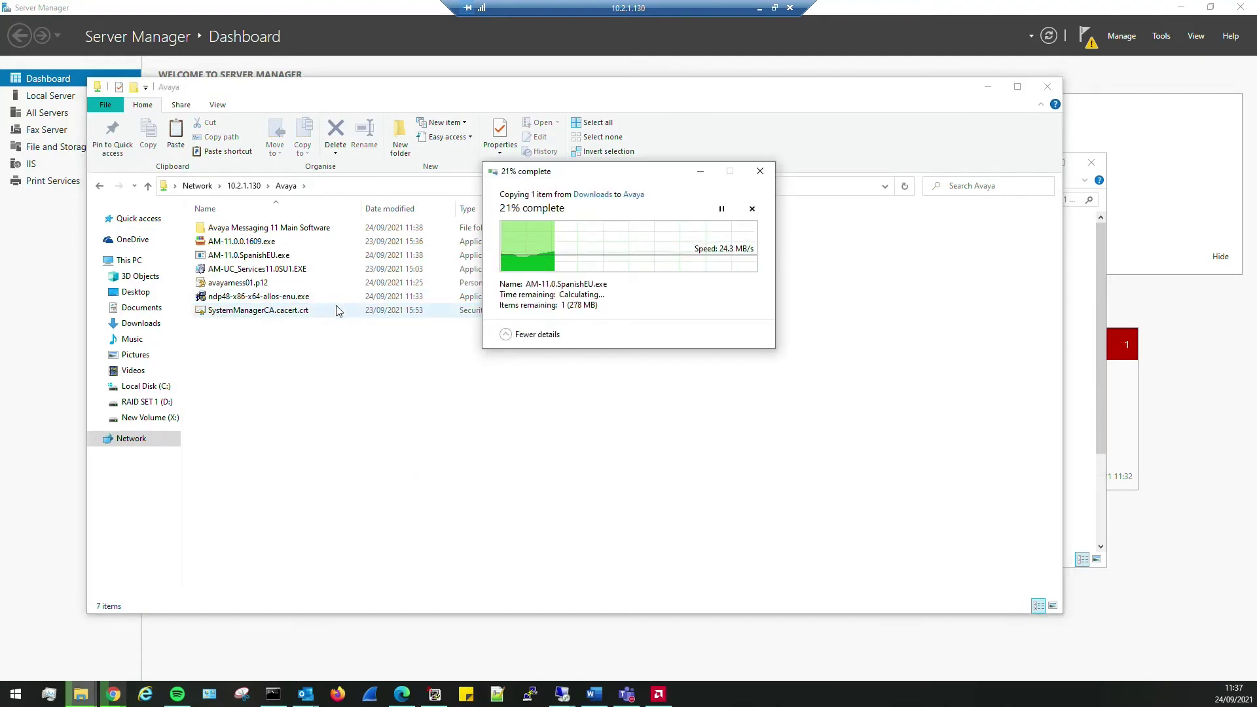
pyautogui.moveTo(608, 87); pyautogui.dragTo(0, 101)
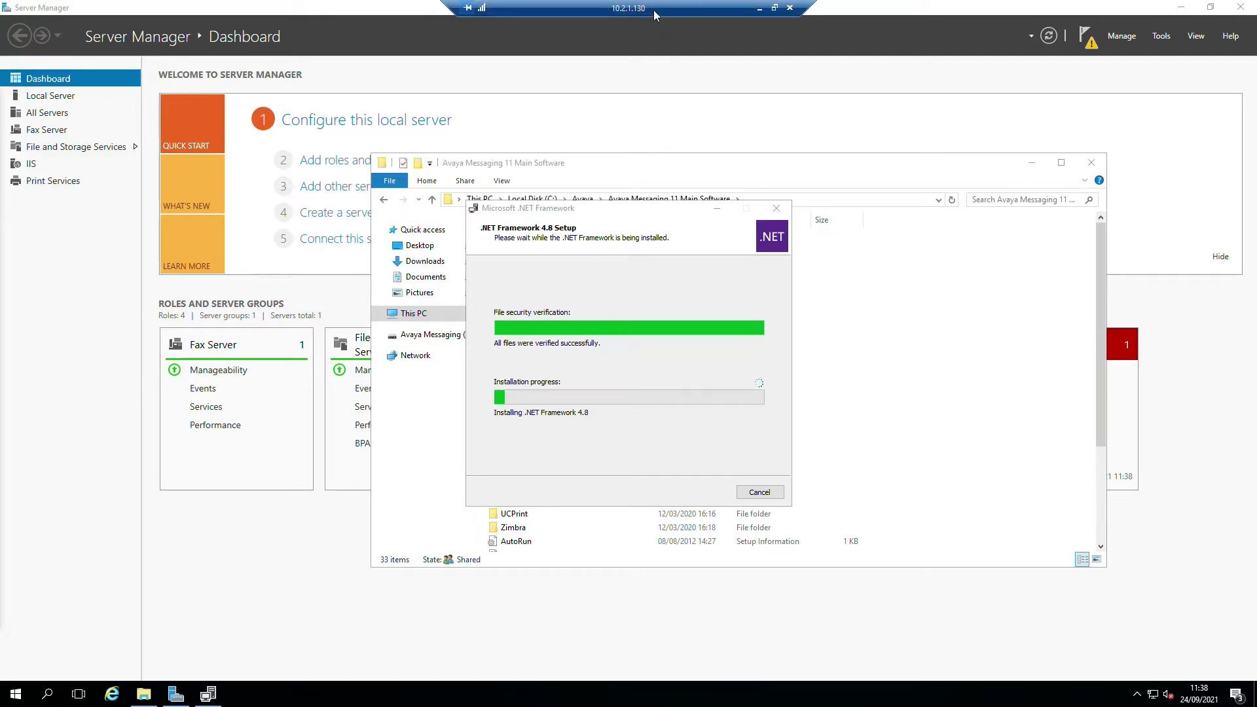
# - Start a new SIP entity under Elements > Routing > SIP Entities in System Manager
pyautogui.click(759, 8)
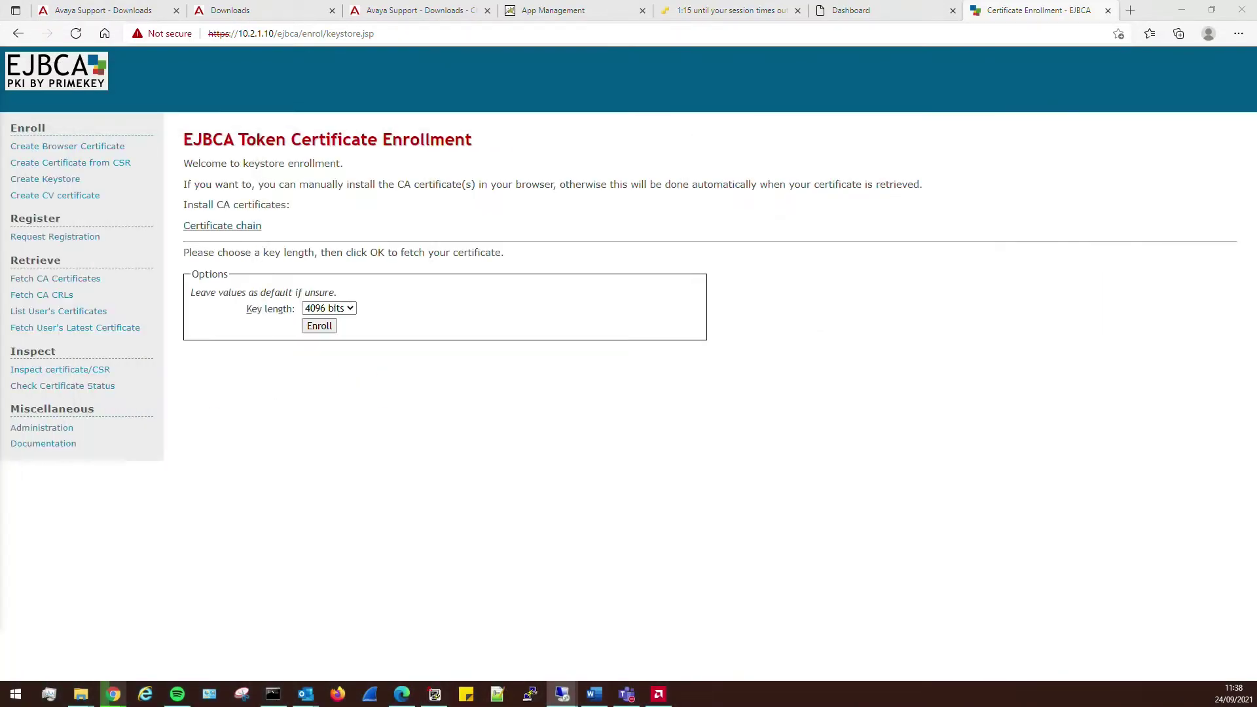
pyautogui.click(852, 9)
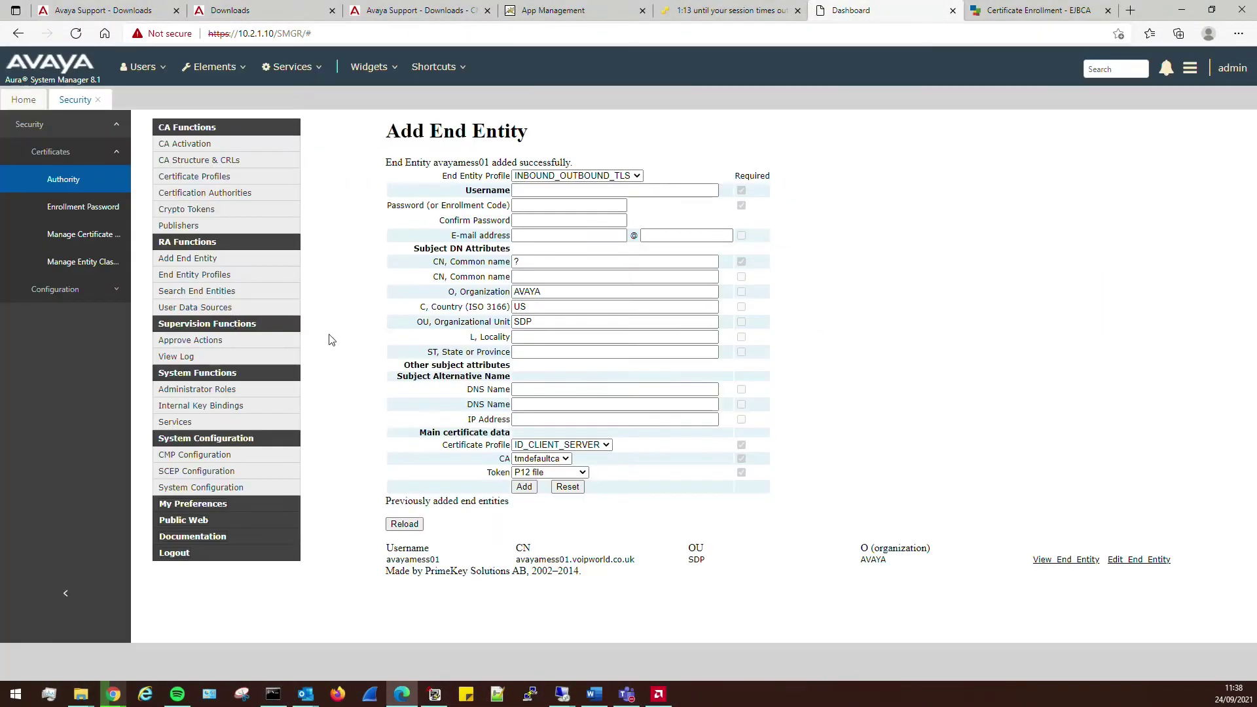
pyautogui.click(213, 66)
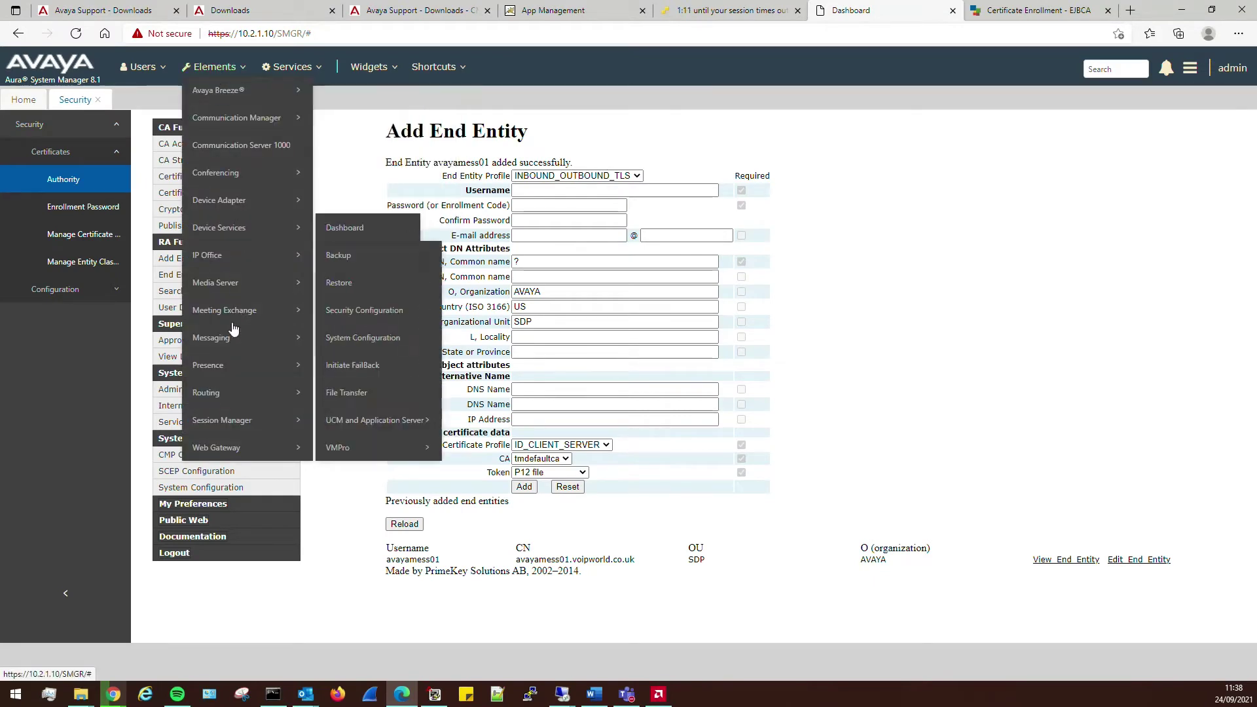
pyautogui.moveTo(230, 396)
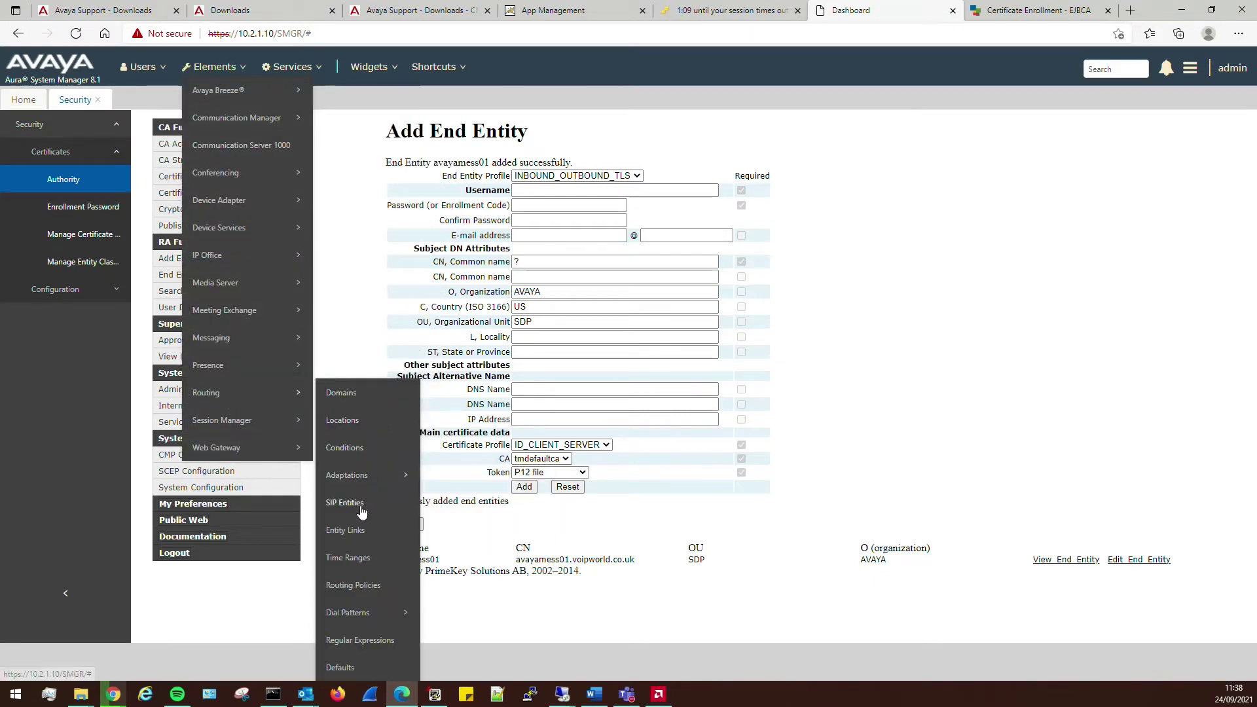
pyautogui.click(361, 504)
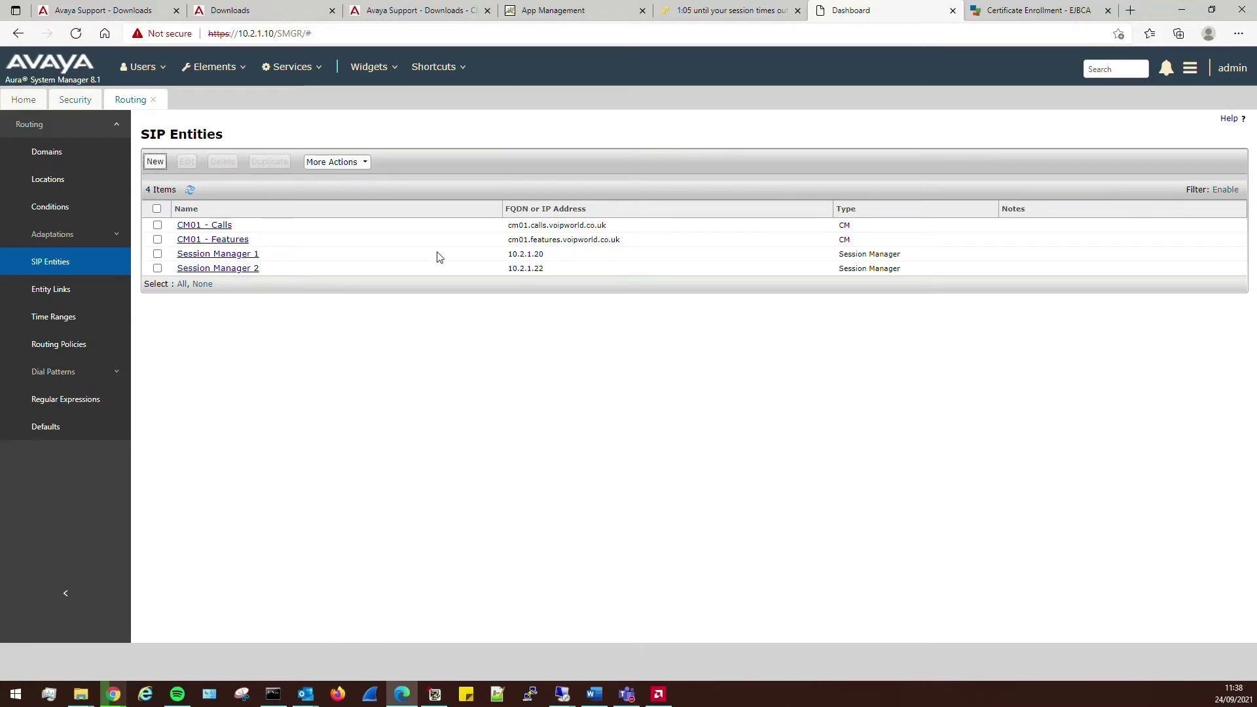
pyautogui.click(247, 256)
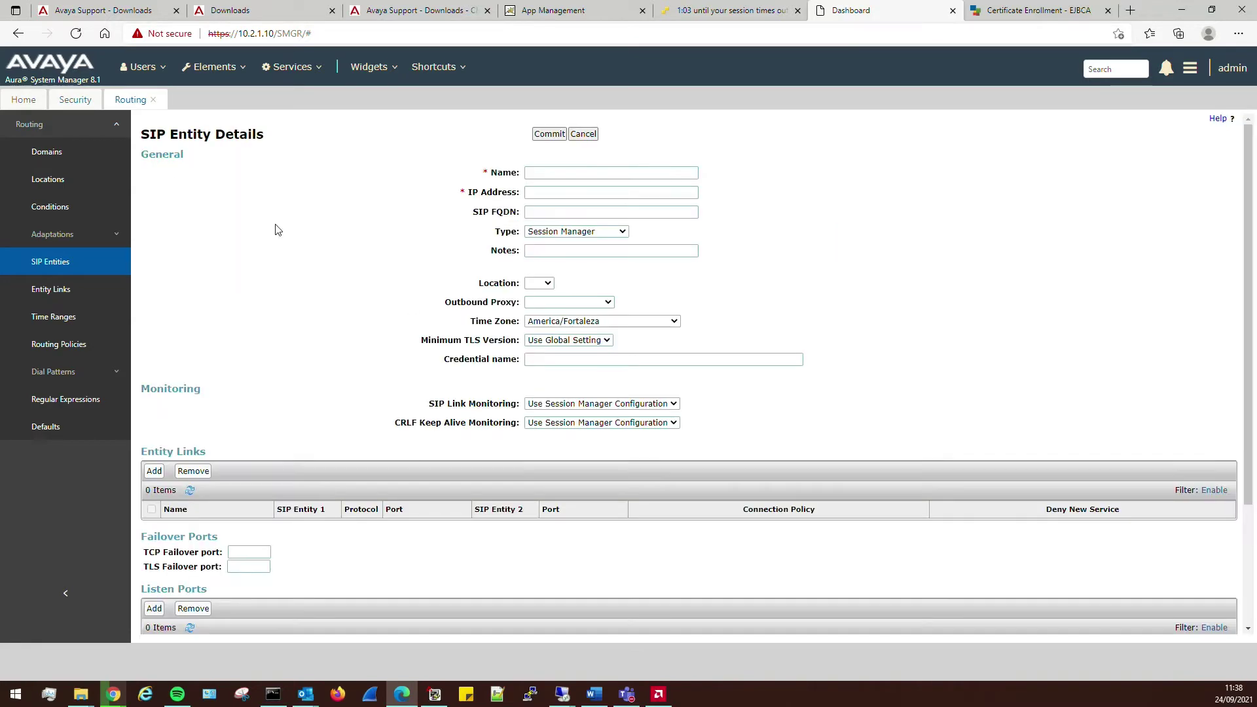
# - Name the entity 'Avaya Messaging' and set its type to SIP Trunk
pyautogui.click(549, 169)
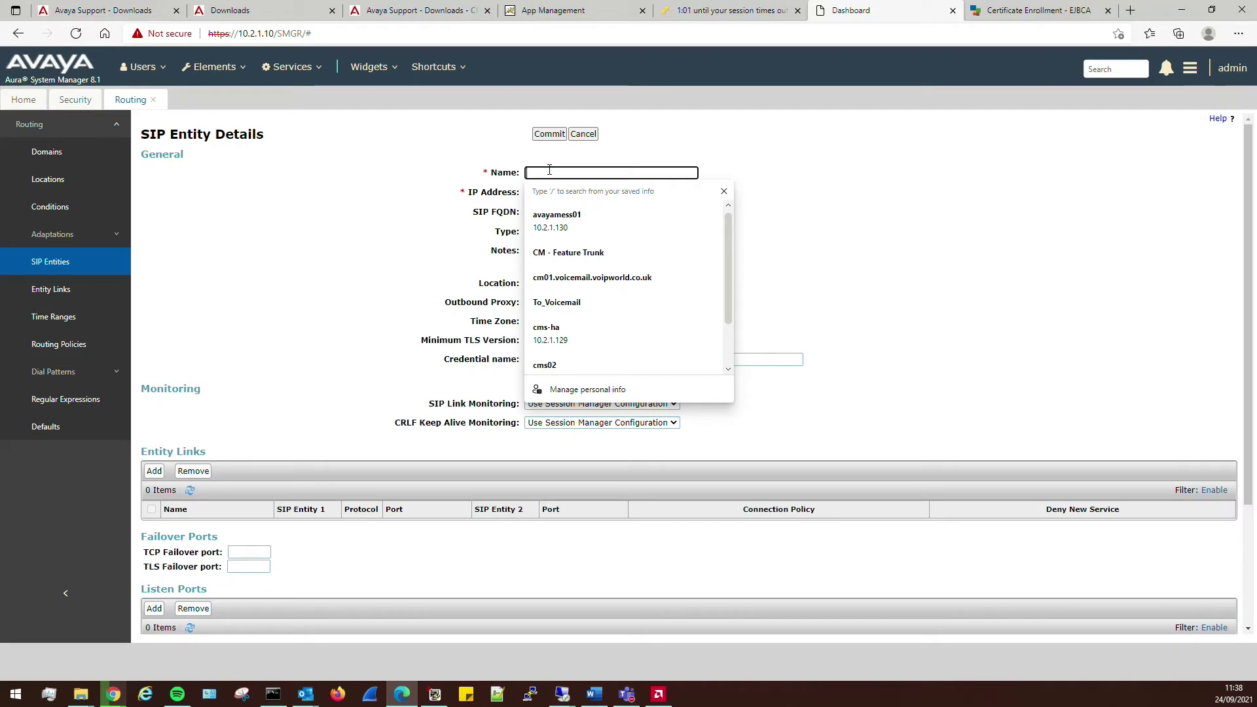
pyautogui.write('Avaya M')
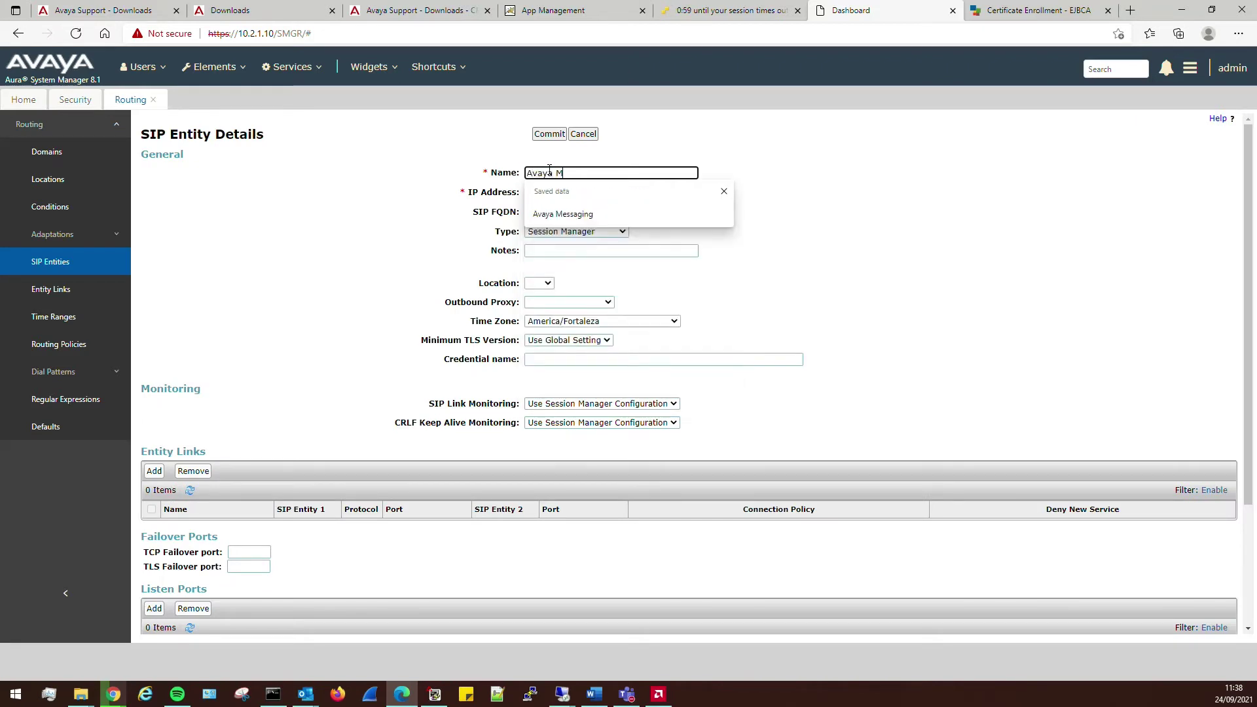
pyautogui.write('essaging')
pyautogui.press('Return')
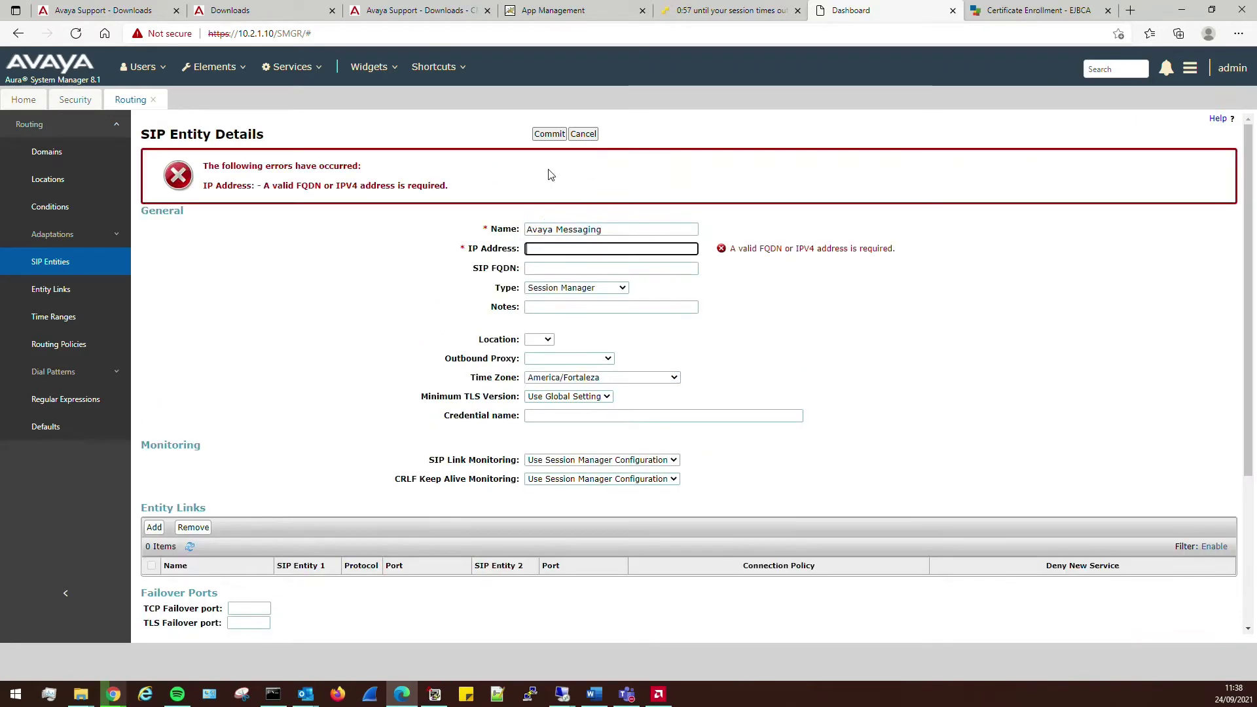
pyautogui.click(568, 288)
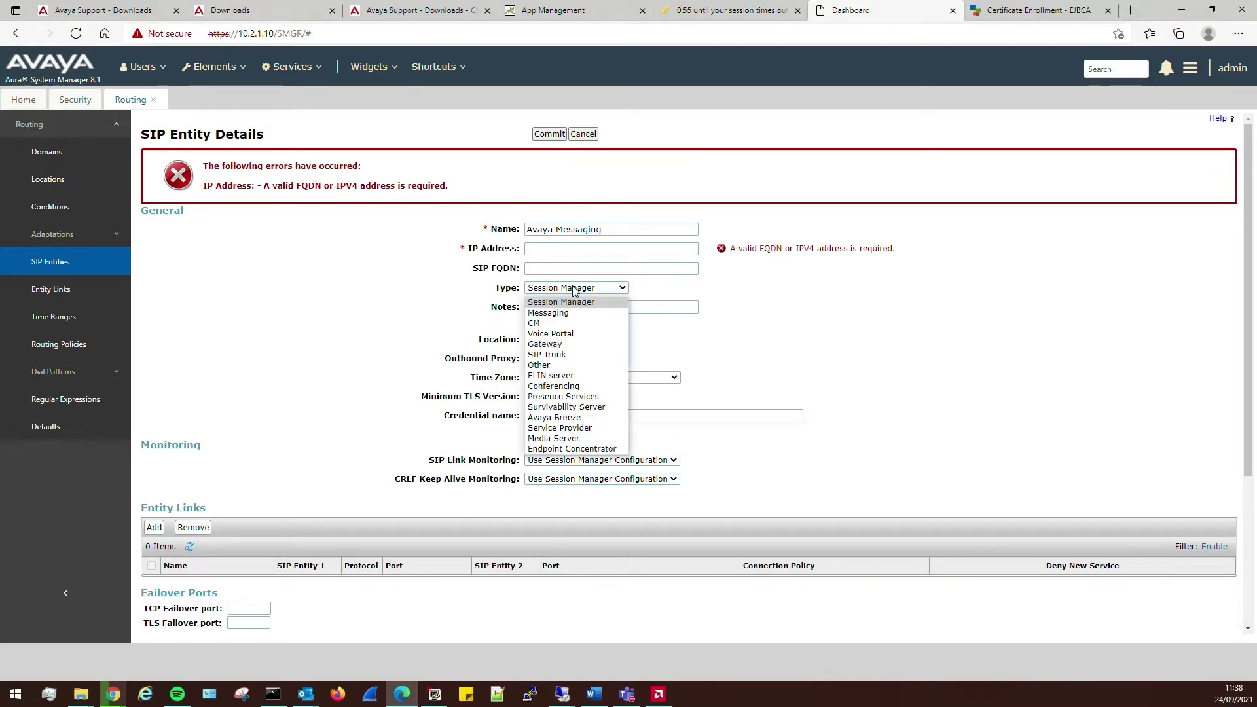
pyautogui.click(568, 358)
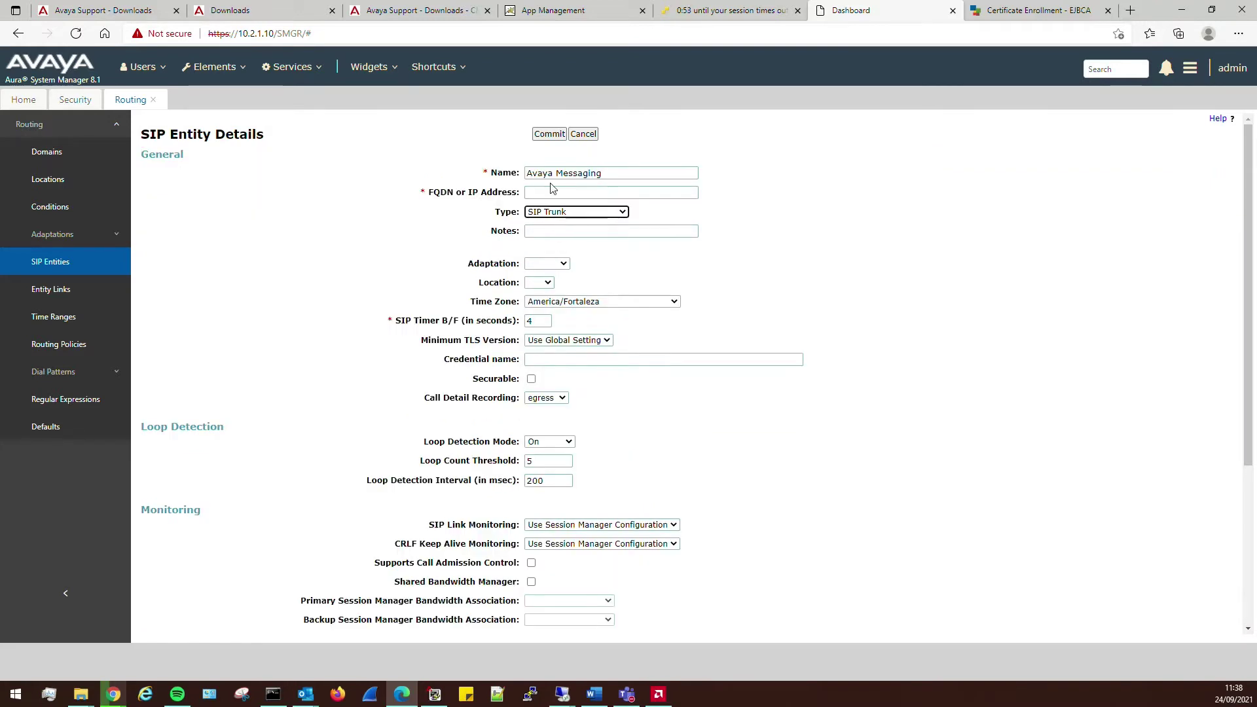
# - Set FQDN/IP 10.2.1.130, location Lab and time zone Europe/London
pyautogui.click(549, 192)
pyautogui.write('10.')
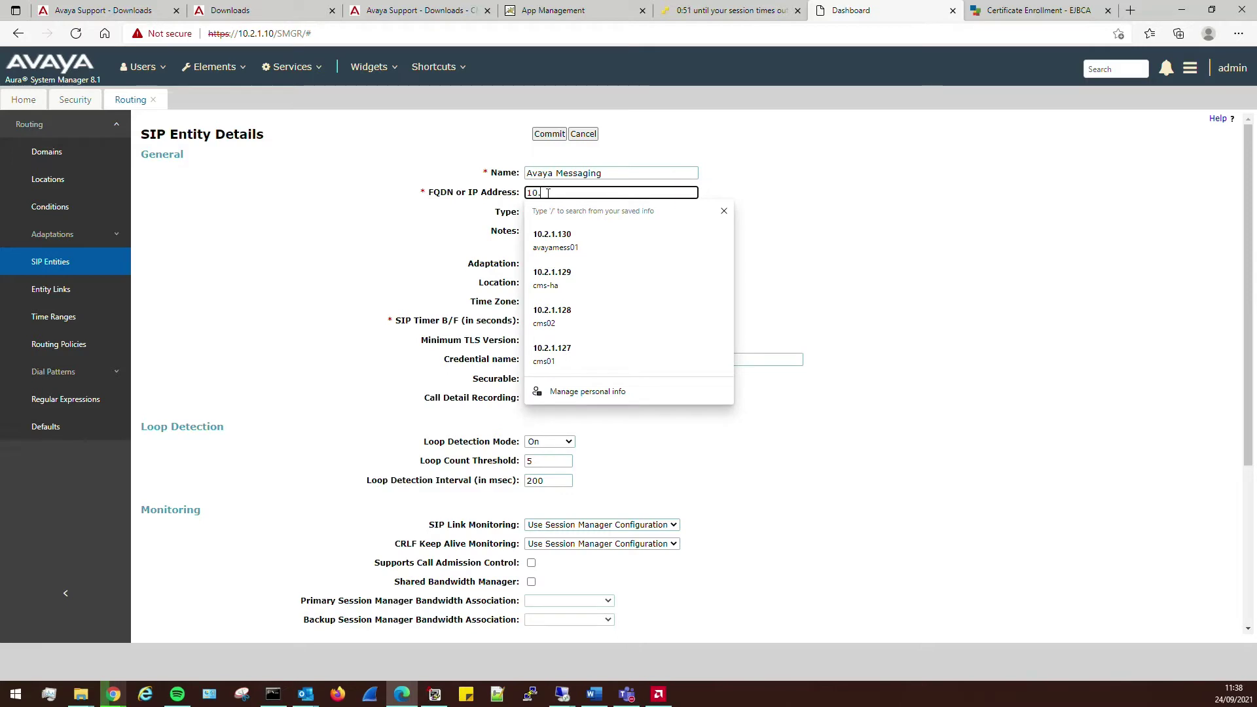
pyautogui.write('2.1.130')
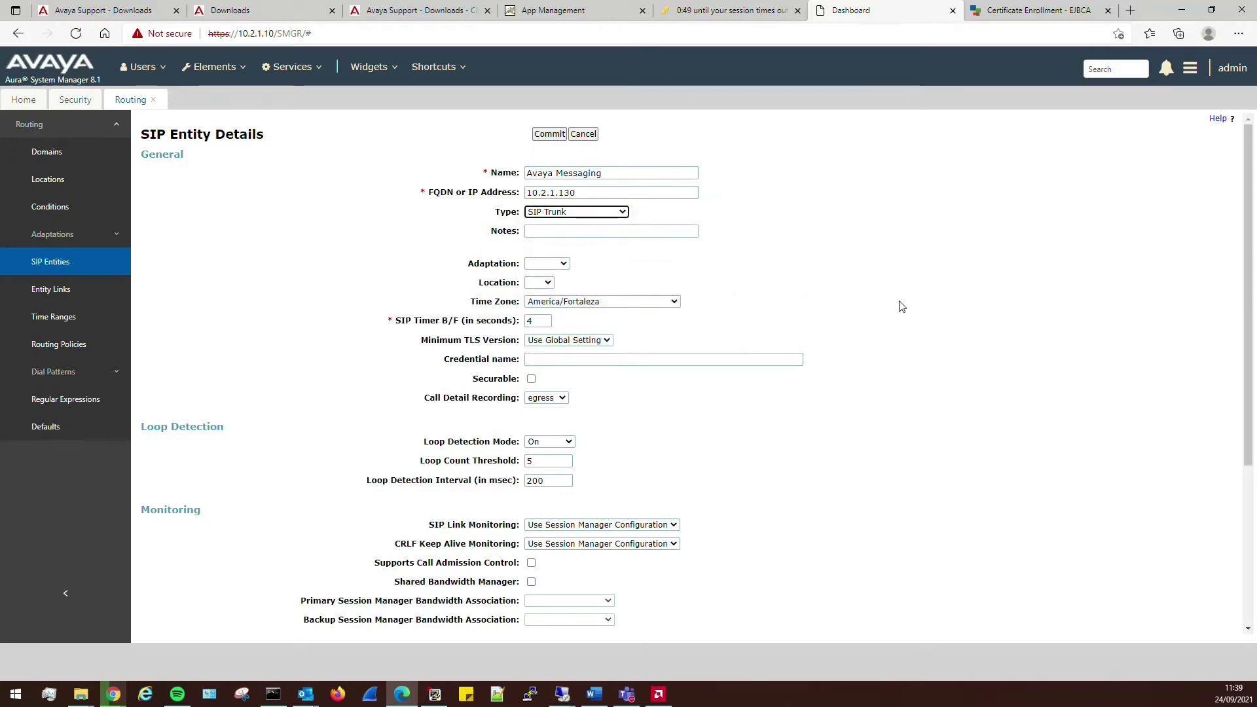
pyautogui.click(639, 302)
pyautogui.click(542, 282)
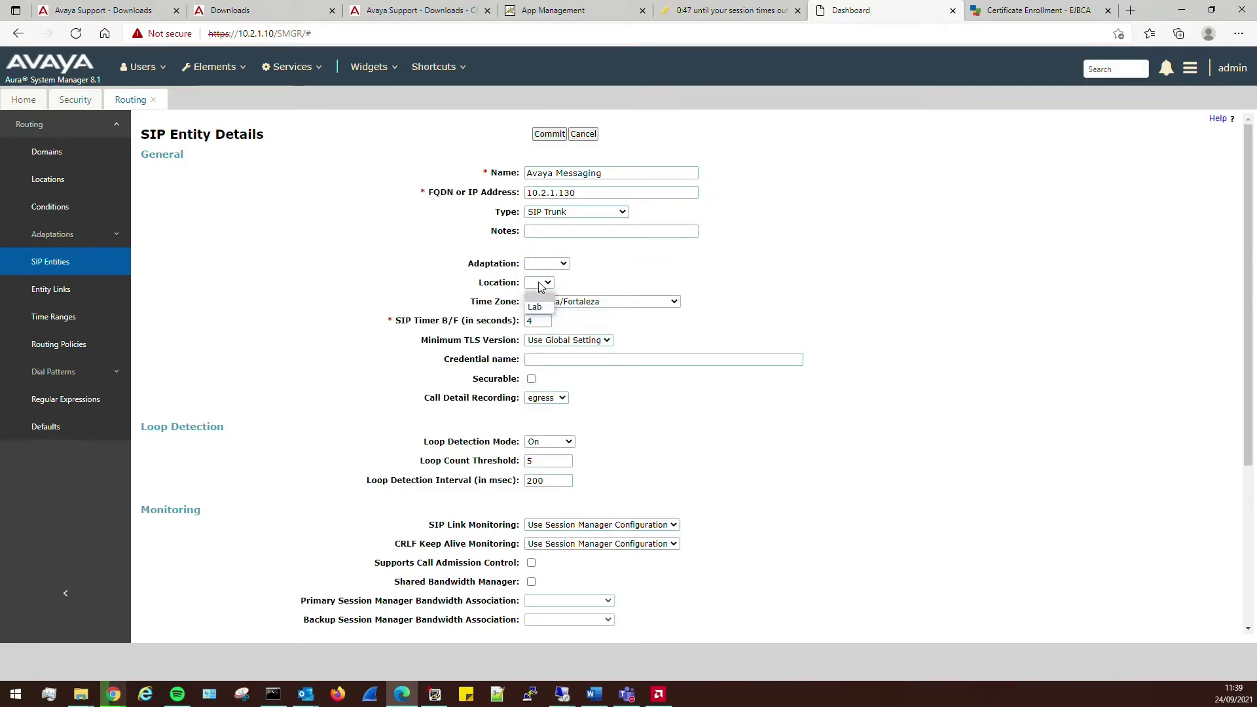
pyautogui.click(554, 305)
pyautogui.click(582, 302)
pyautogui.scroll(-15, 625, 459)
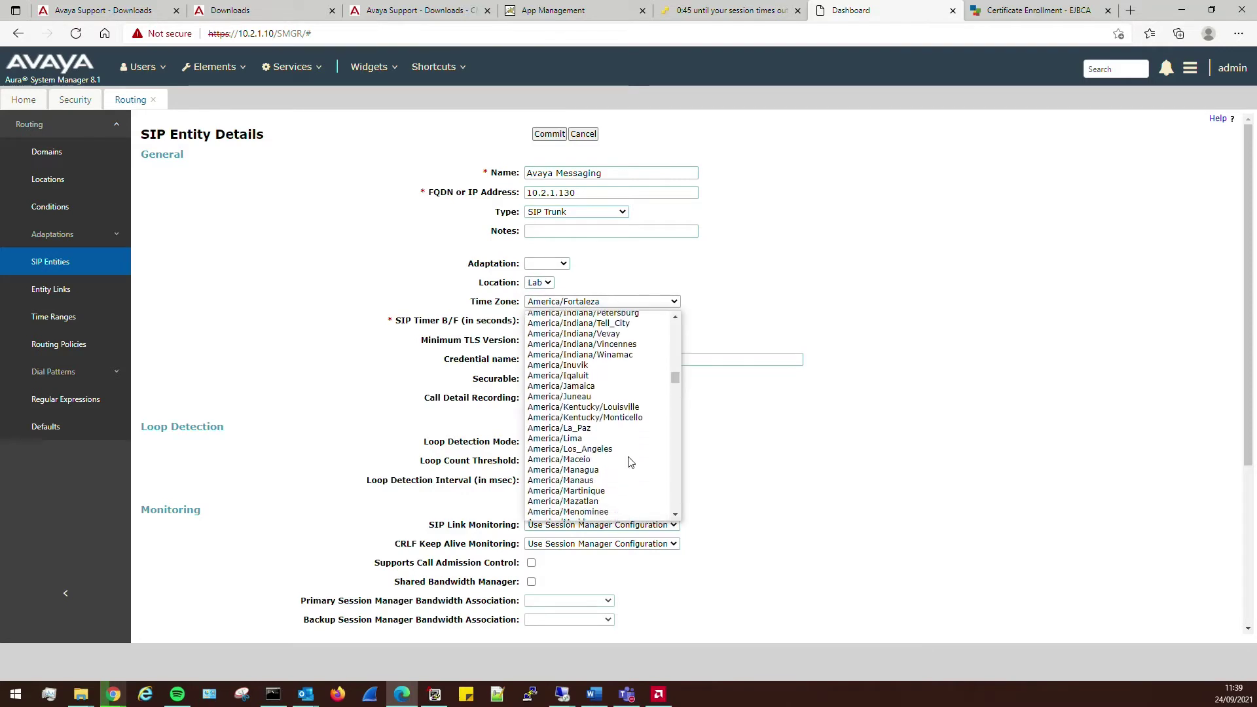
pyautogui.moveTo(675, 416); pyautogui.dragTo(675, 468)
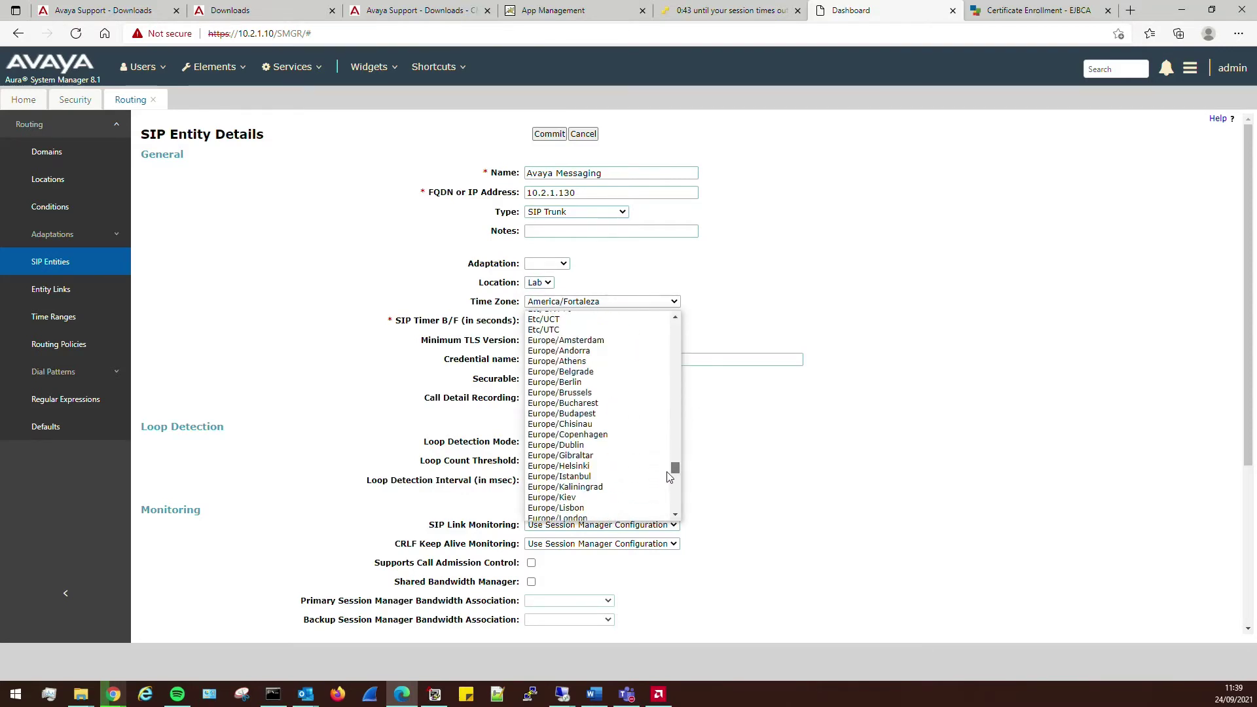
pyautogui.click(581, 516)
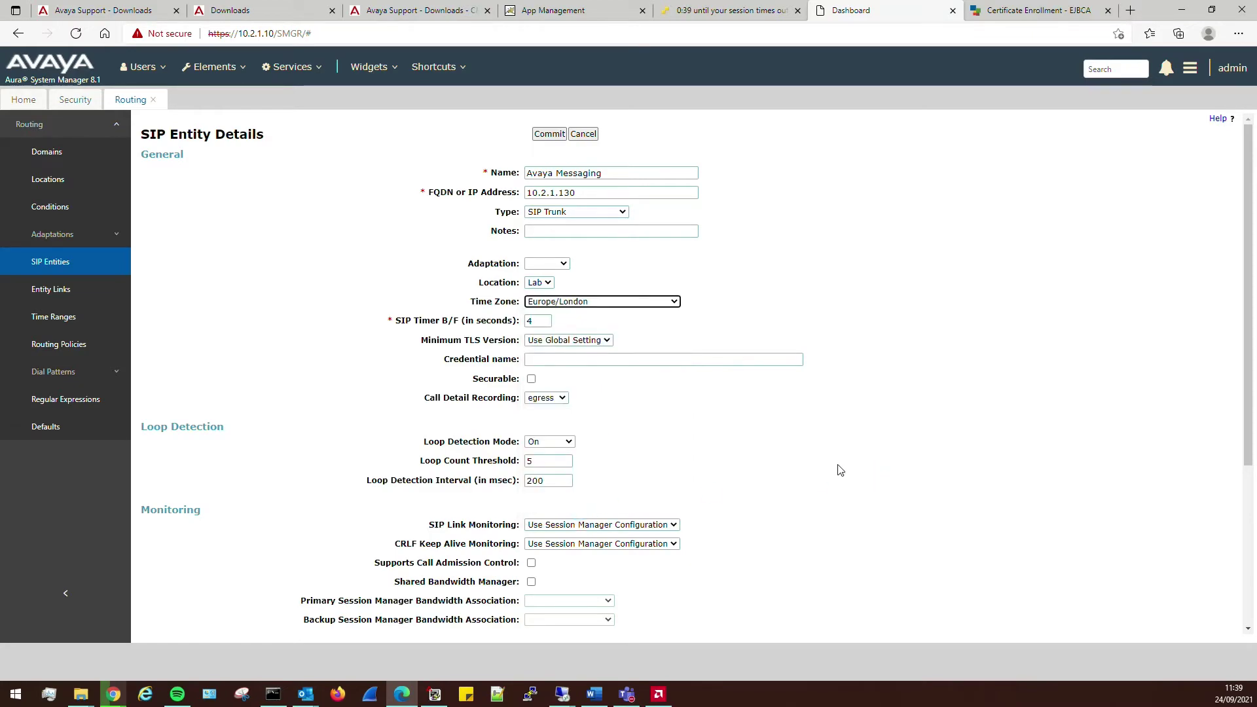
pyautogui.scroll(-4, 827, 474)
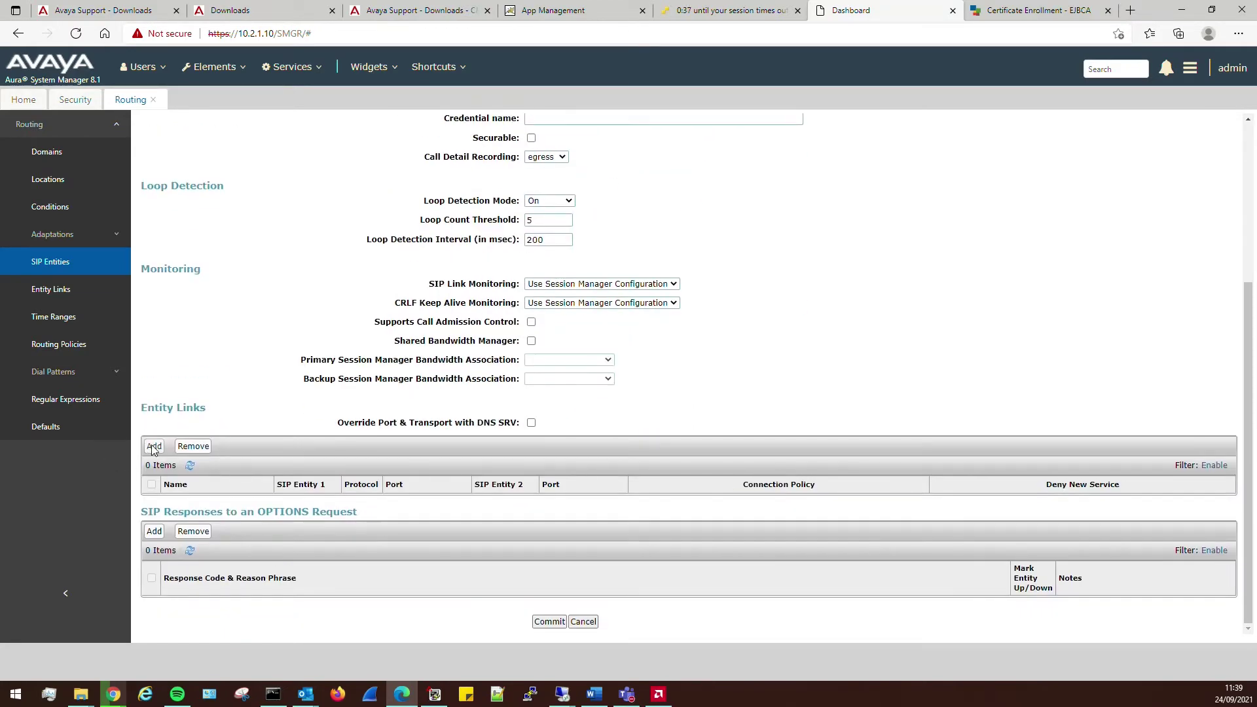
# - Add two entity links, one to Session Manager 1 and one to Session Manager 2
pyautogui.click(155, 445)
pyautogui.click(155, 446)
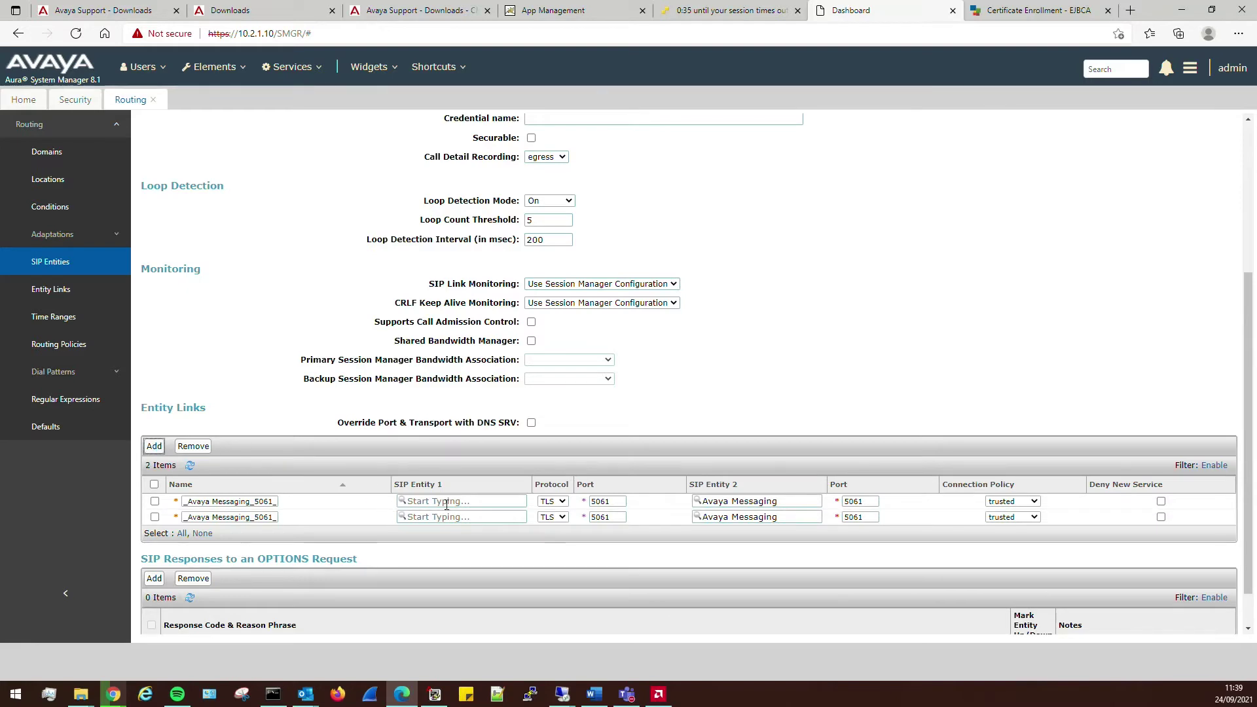
pyautogui.click(459, 501)
pyautogui.click(435, 522)
pyautogui.click(461, 518)
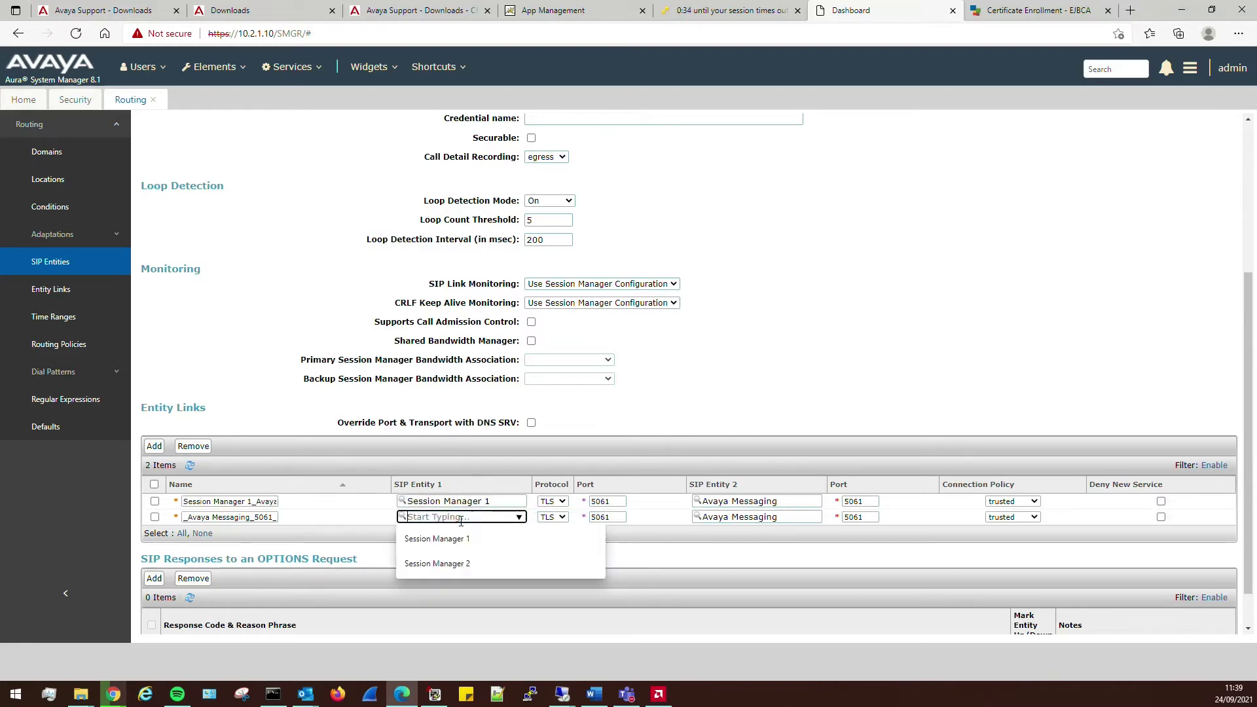
pyautogui.click(459, 563)
# - Set both links' protocol to TCP on port 5060 and commit the entity
pyautogui.click(563, 502)
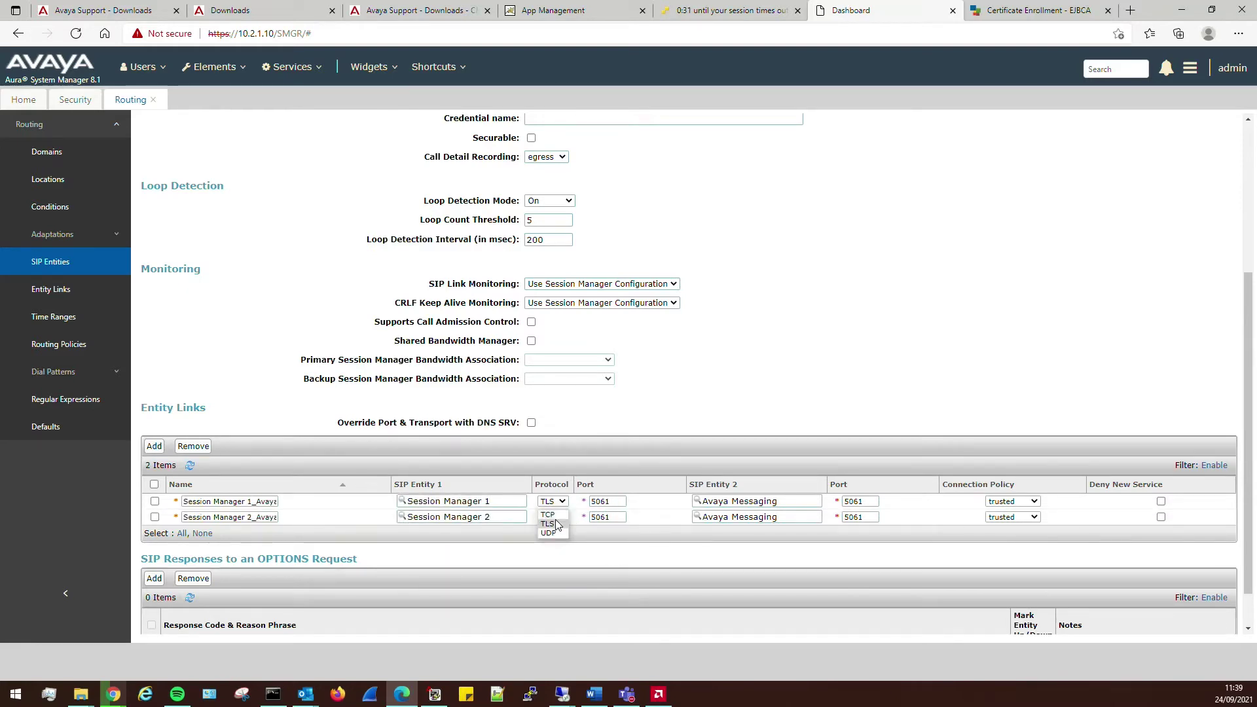
pyautogui.click(549, 514)
pyautogui.click(554, 502)
pyautogui.click(554, 514)
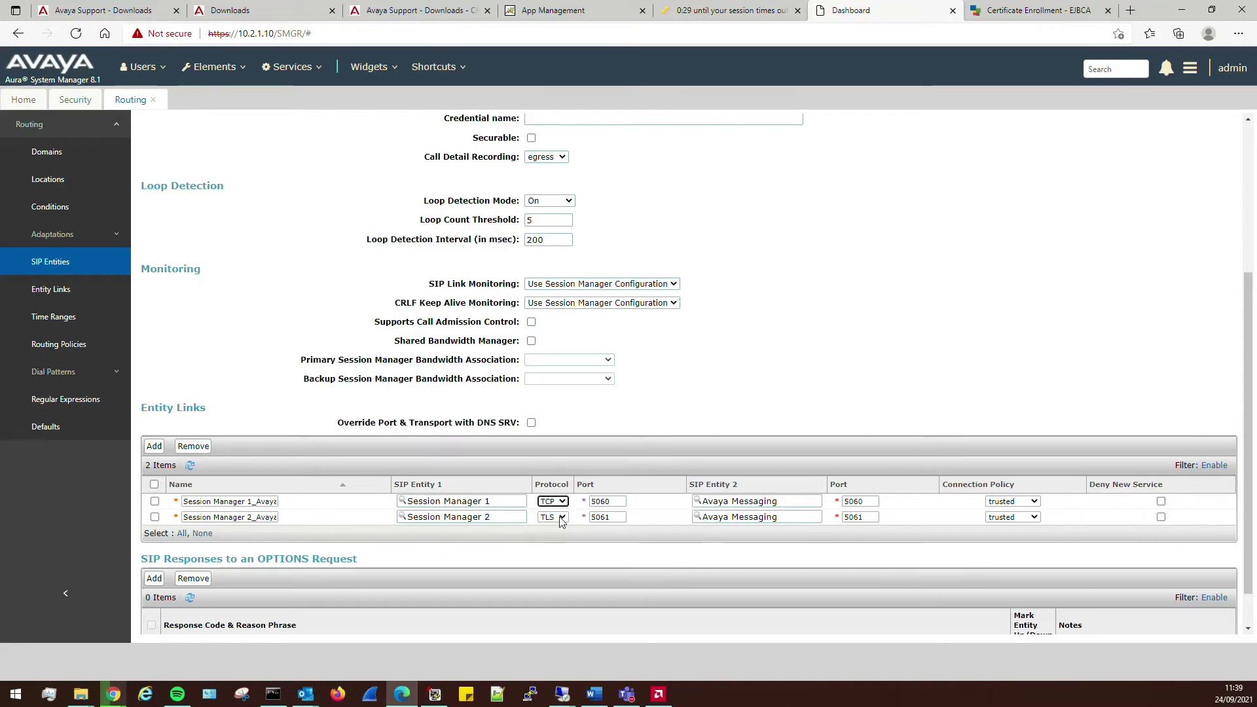
pyautogui.click(554, 517)
pyautogui.click(550, 531)
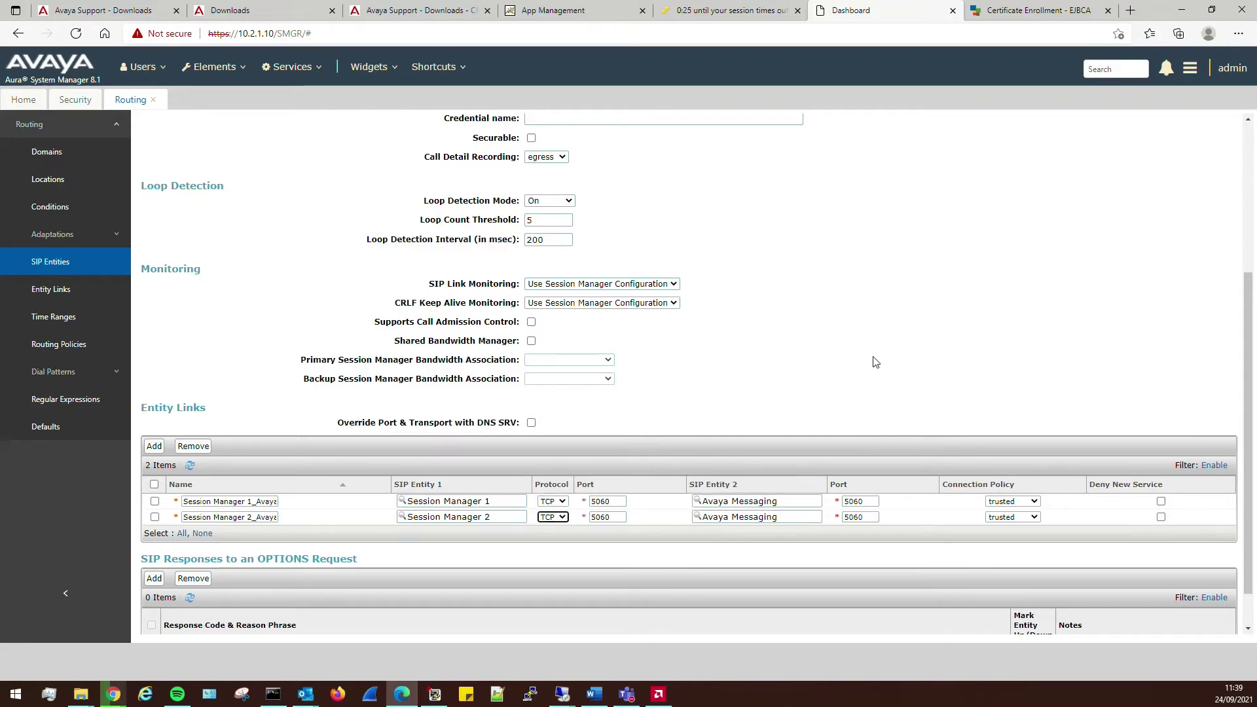
pyautogui.scroll(-1, 626, 420)
pyautogui.scroll(4, 626, 420)
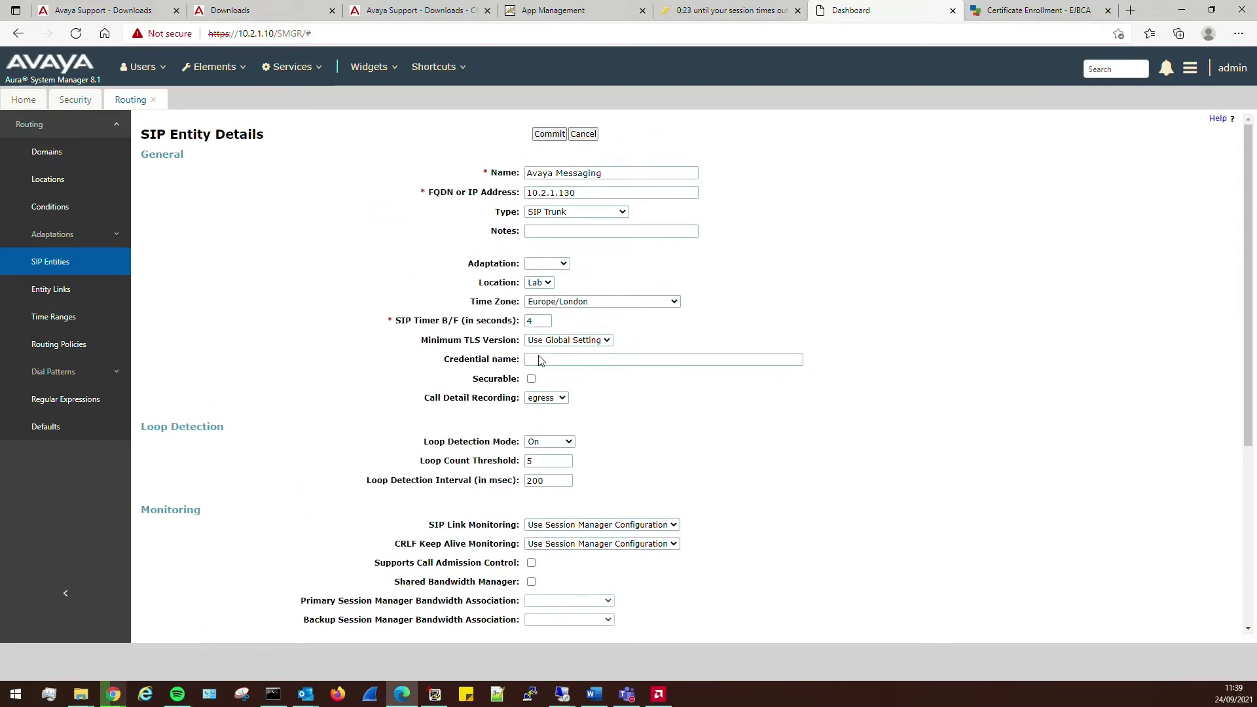
pyautogui.scroll(-5, 539, 361)
pyautogui.click(548, 622)
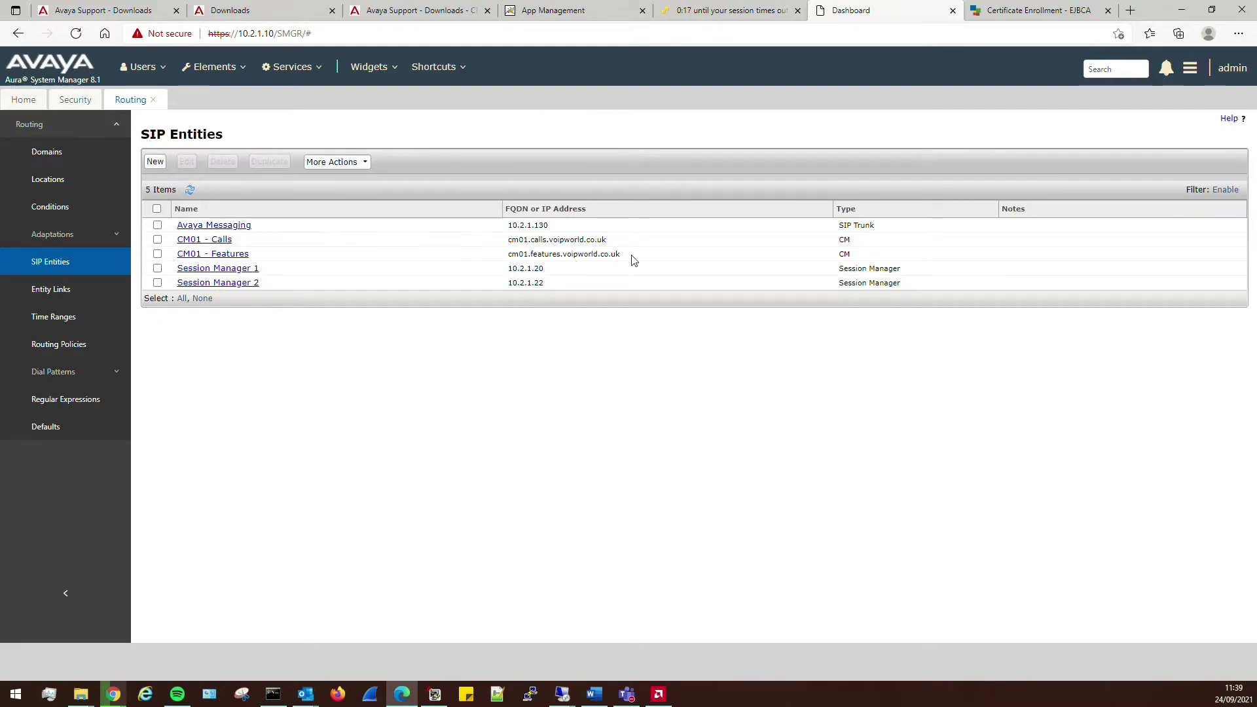
pyautogui.moveTo(623, 257); pyautogui.dragTo(507, 259)
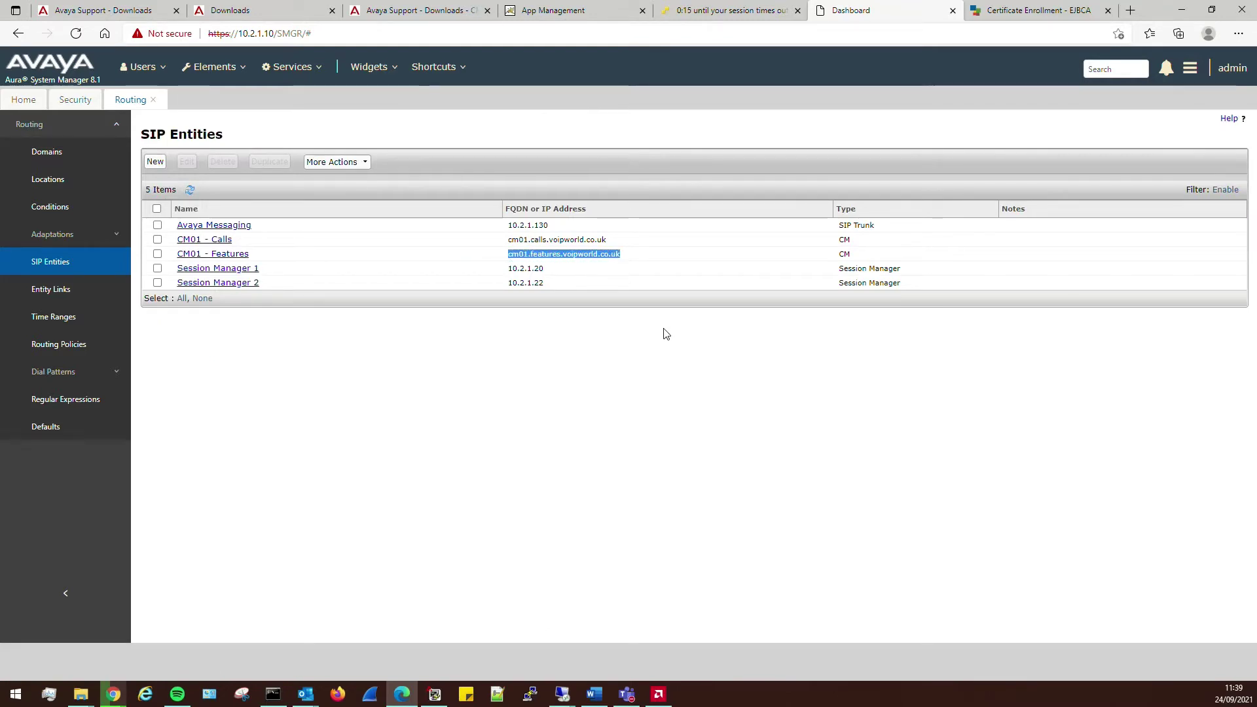
# - Close the .NET Framework 4.8 completion message and restart the server now
pyautogui.click(419, 401)
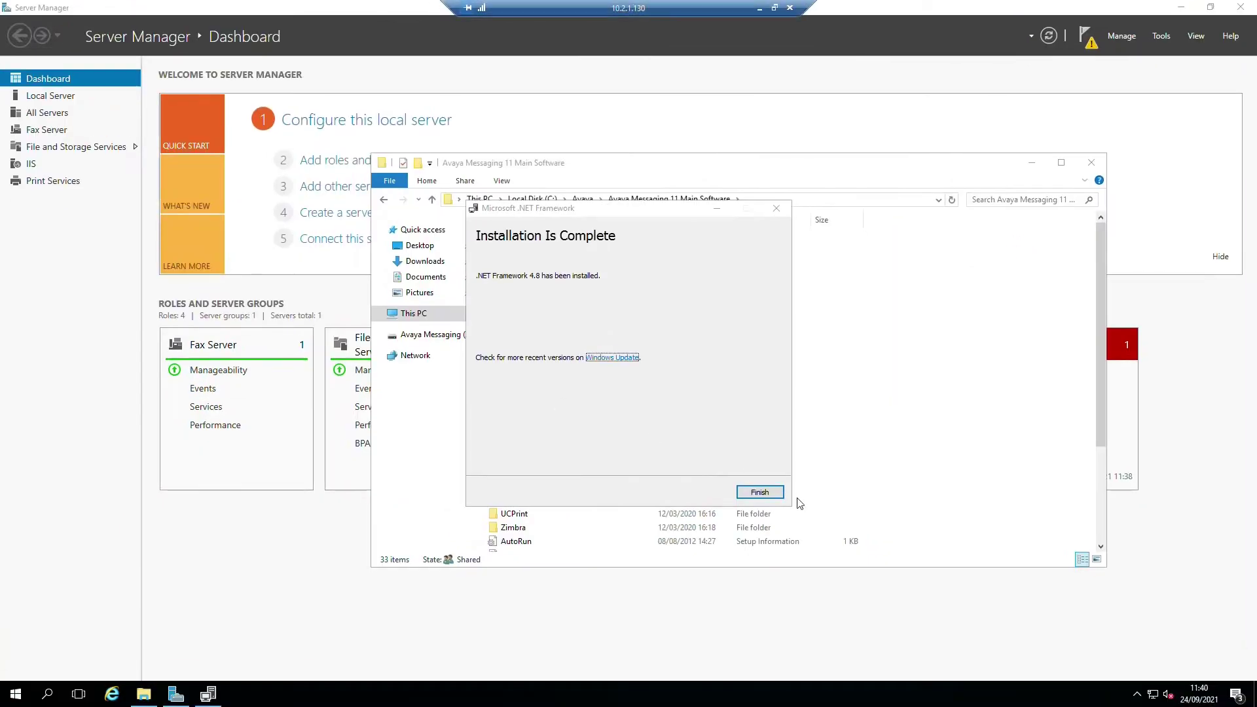
pyautogui.click(762, 494)
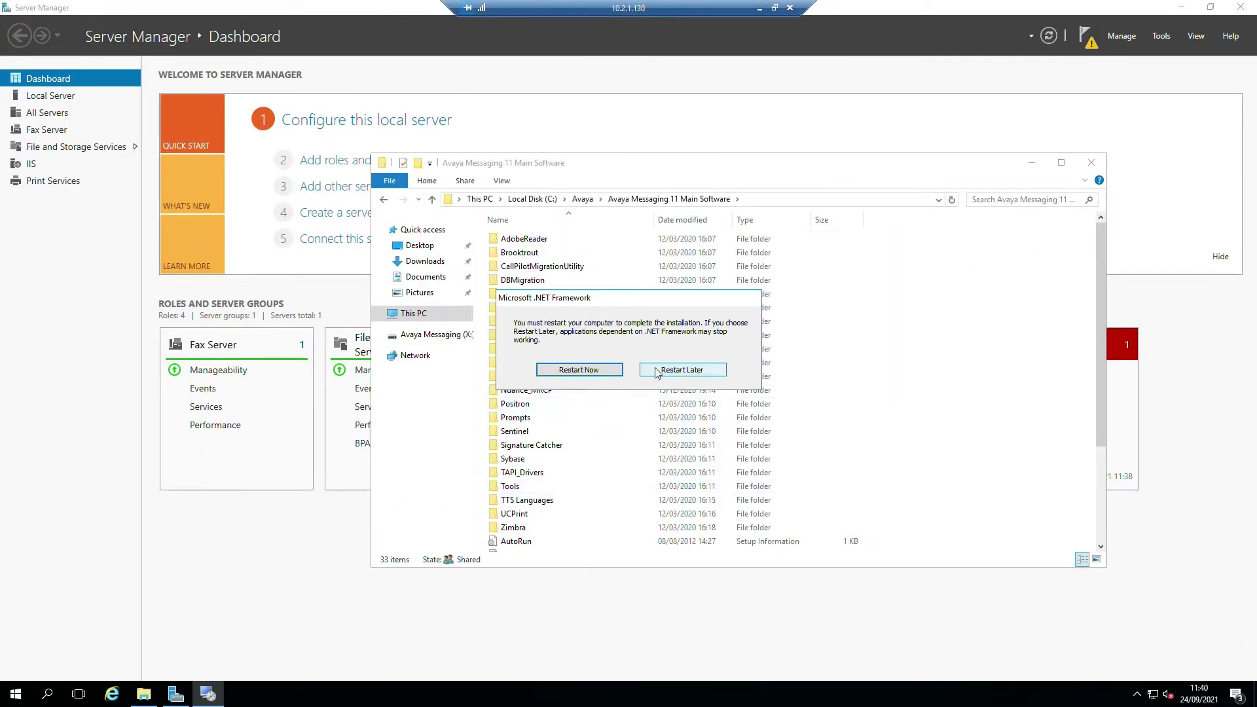
pyautogui.click(601, 375)
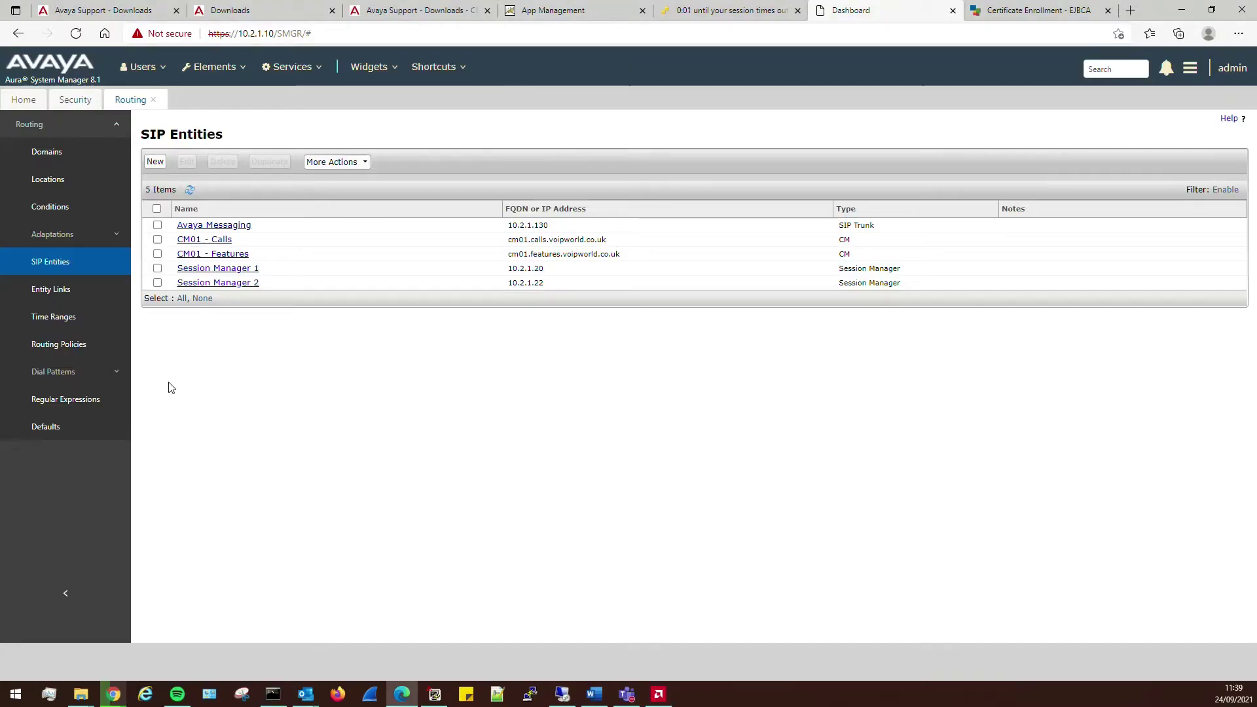
# - Duplicate the CM01 - Features entity and change its FQDN to cm01.voicemail.voipworld.co.uk
pyautogui.click(157, 254)
pyautogui.click(266, 163)
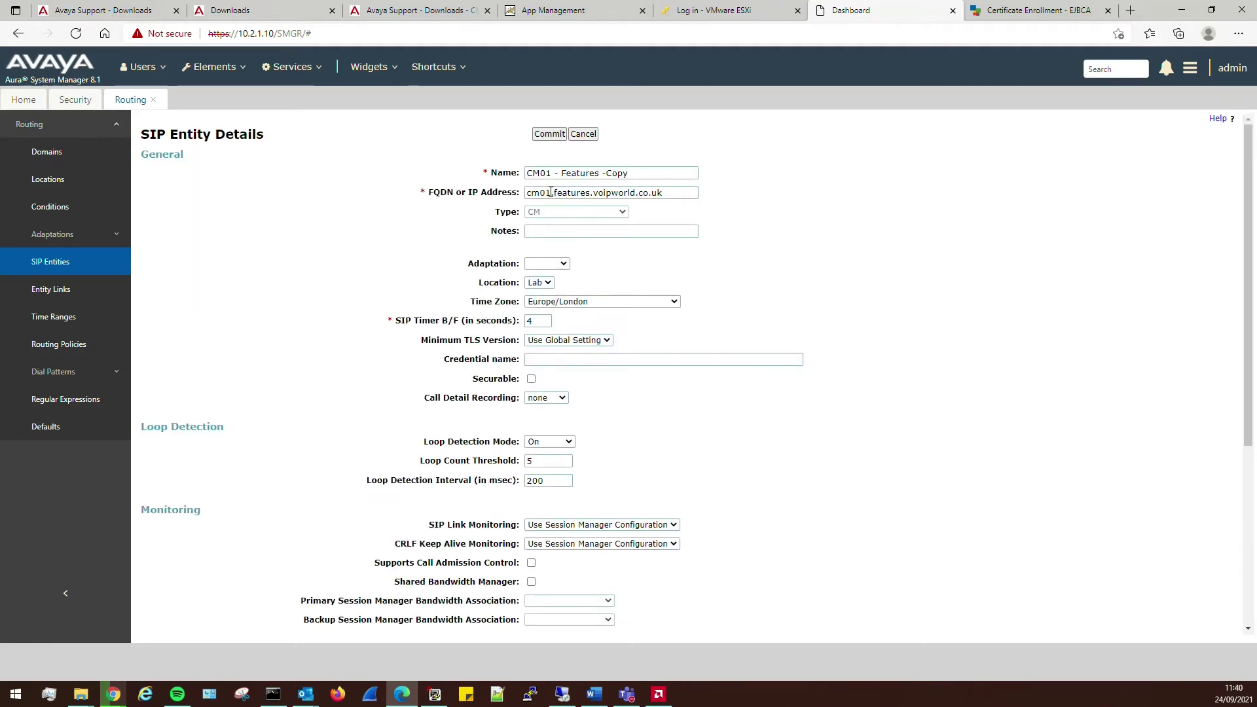
pyautogui.click(553, 192)
pyautogui.moveTo(590, 194); pyautogui.dragTo(557, 196)
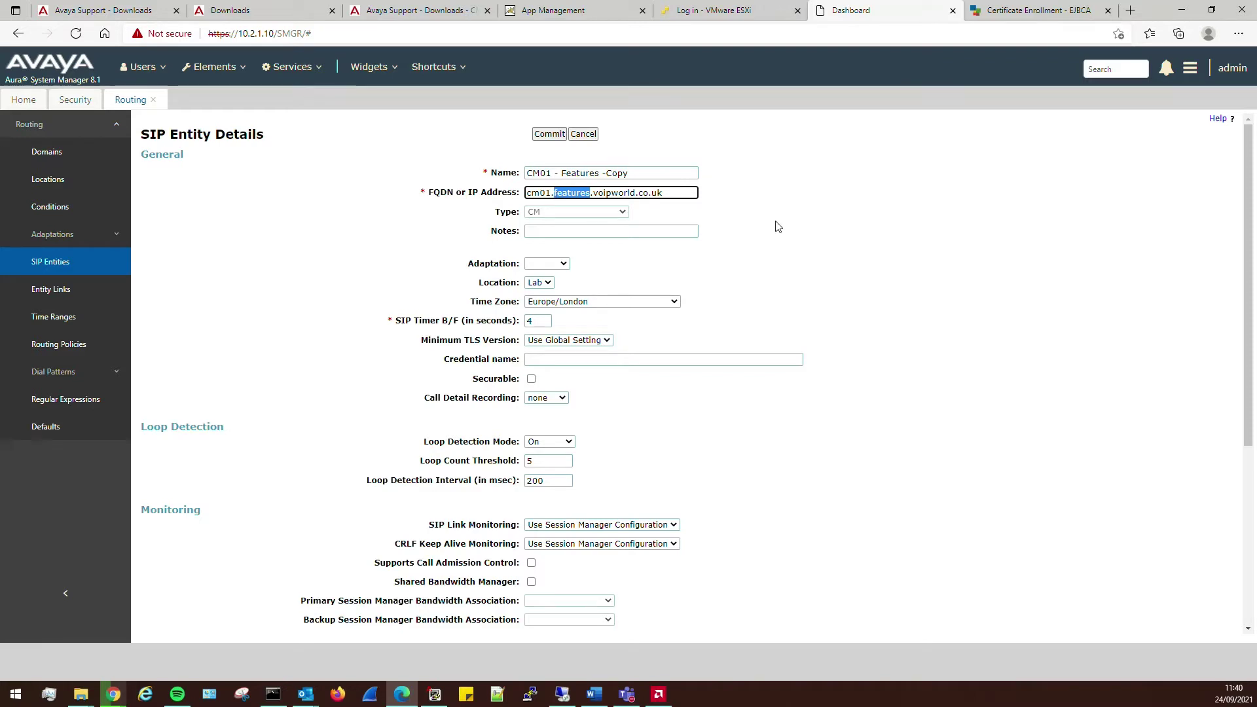
pyautogui.write('voicemail')
pyautogui.hotkey('ctrl', 'a')
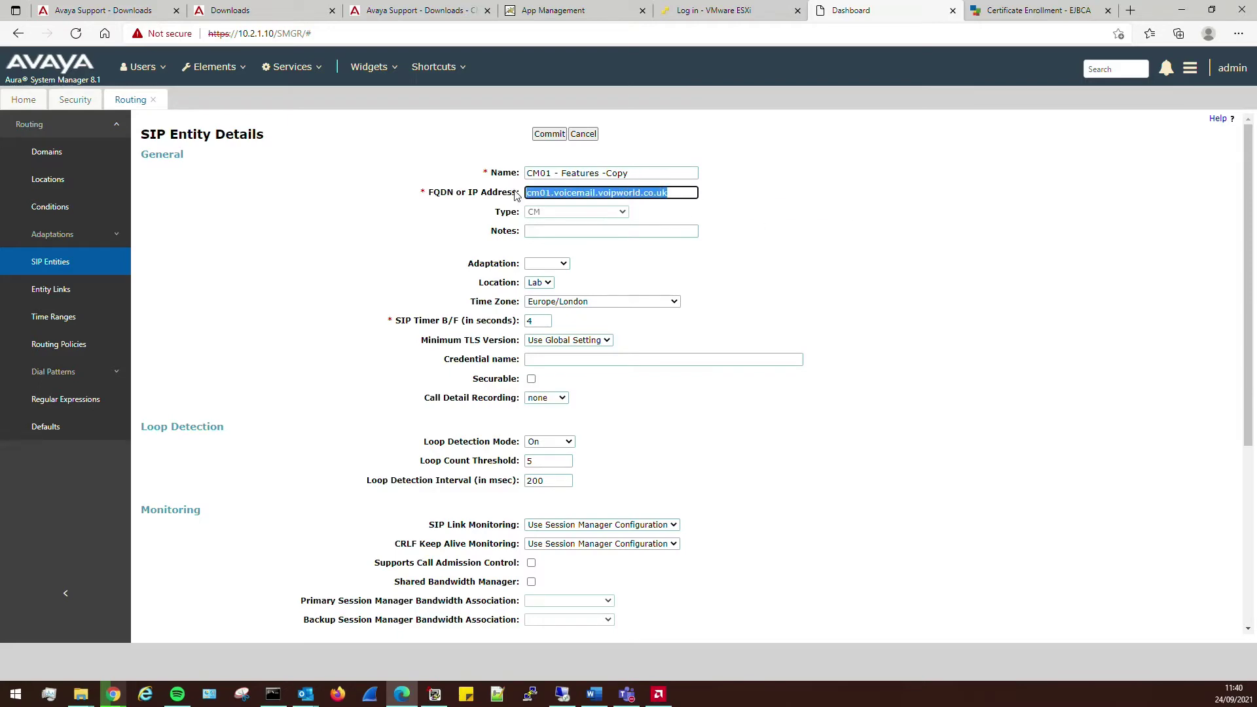
pyautogui.scroll(-5, 812, 328)
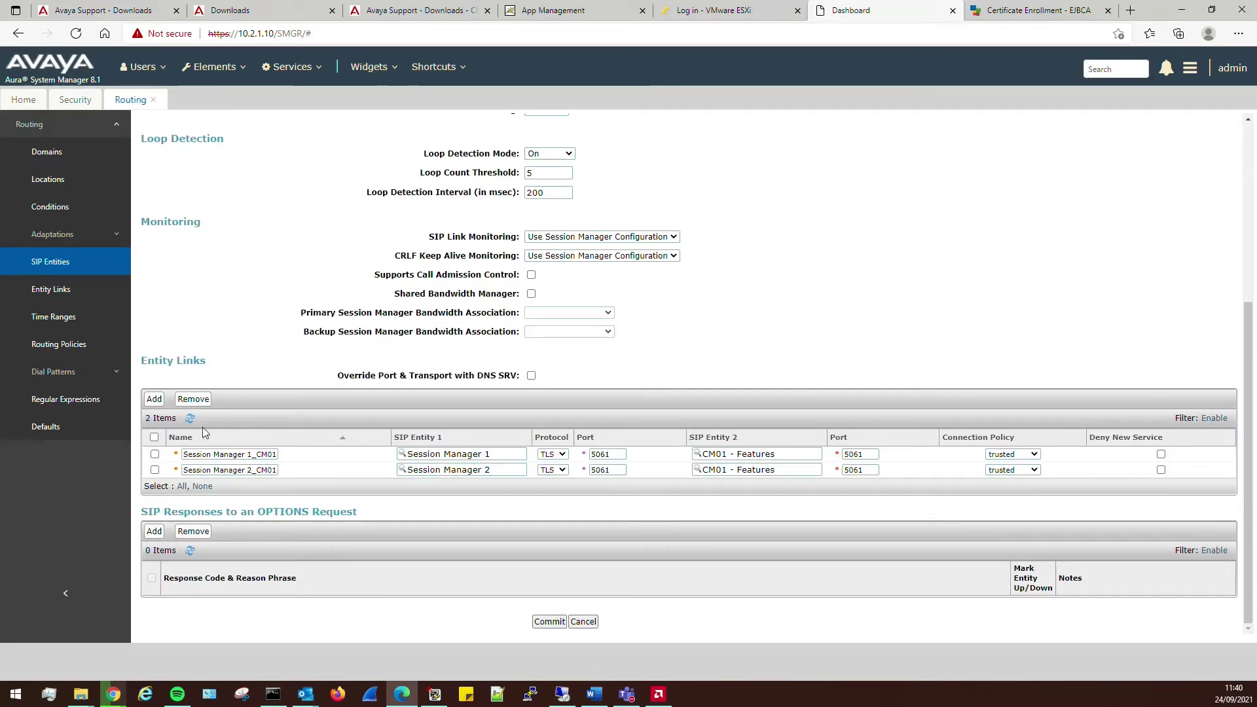
# - Change both entity links' near-end and far-end ports from 5061 to 5063
pyautogui.doubleClick(619, 454)
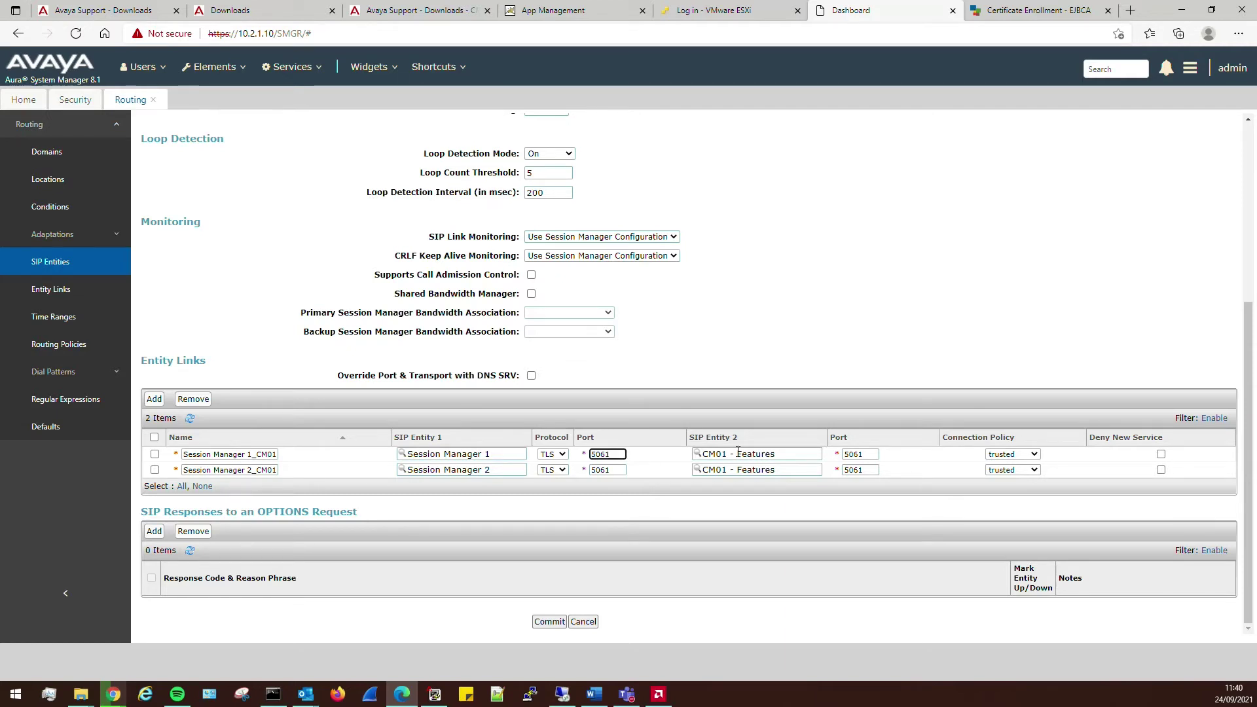
pyautogui.press('BackSpace')
pyautogui.write('3')
pyautogui.click(616, 469)
pyautogui.press('BackSpace')
pyautogui.write('3')
pyautogui.doubleClick(853, 454)
pyautogui.press('BackSpace')
pyautogui.write('3')
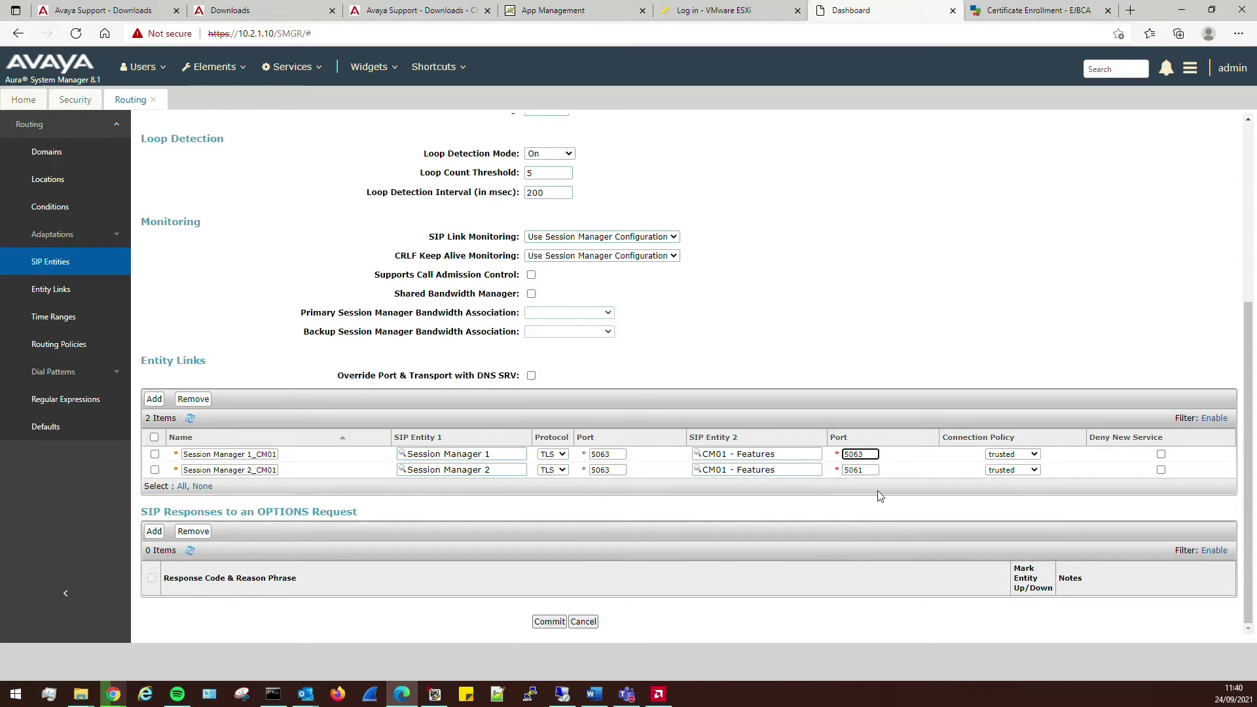
pyautogui.doubleClick(856, 471)
pyautogui.press('BackSpace')
pyautogui.write('3')
pyautogui.click(838, 350)
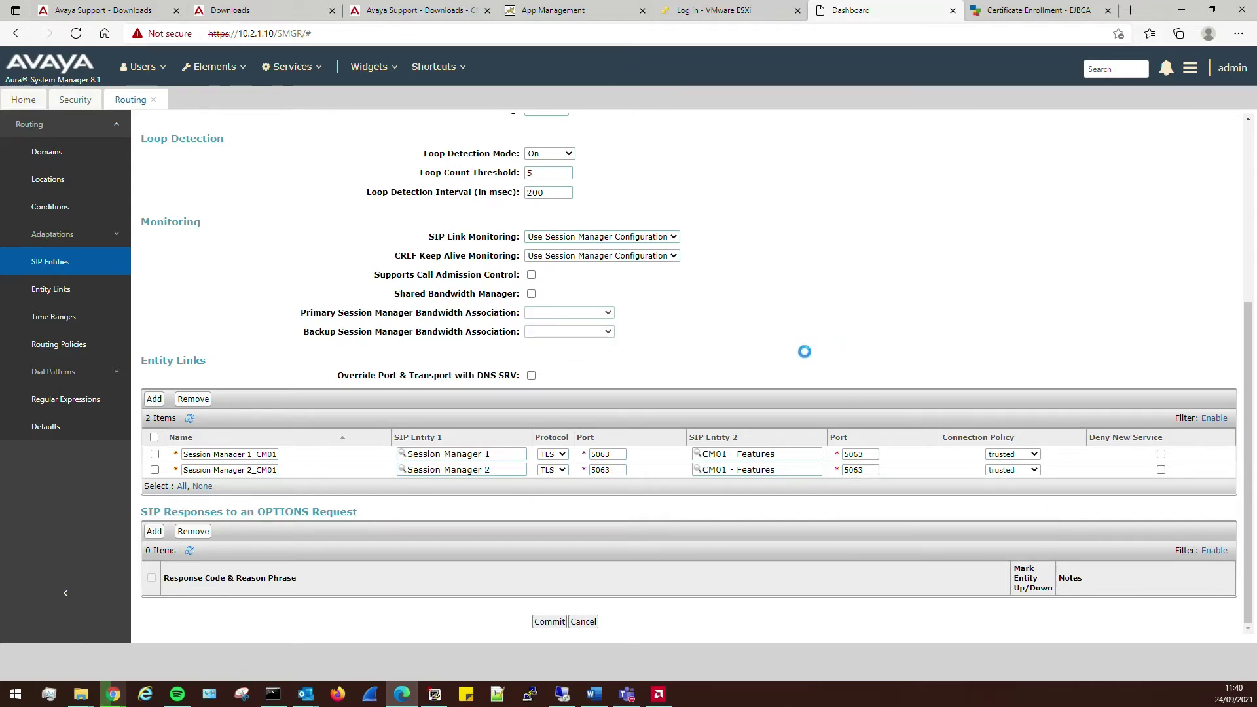
pyautogui.scroll(-10, 293, 505)
# - Rename the entity to 'CM01 - Voicemail' with notes 'CM Trunk to SM for Voicemail'
pyautogui.doubleClick(229, 455)
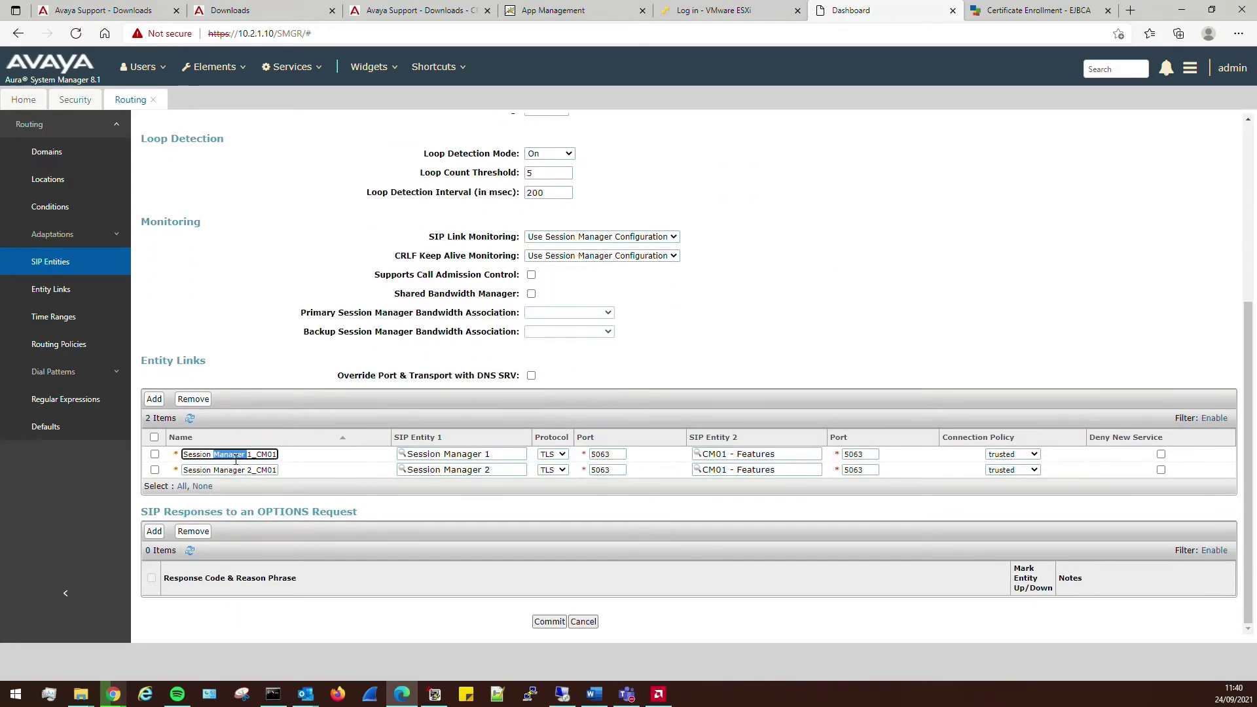
pyautogui.moveTo(197, 454); pyautogui.dragTo(304, 465)
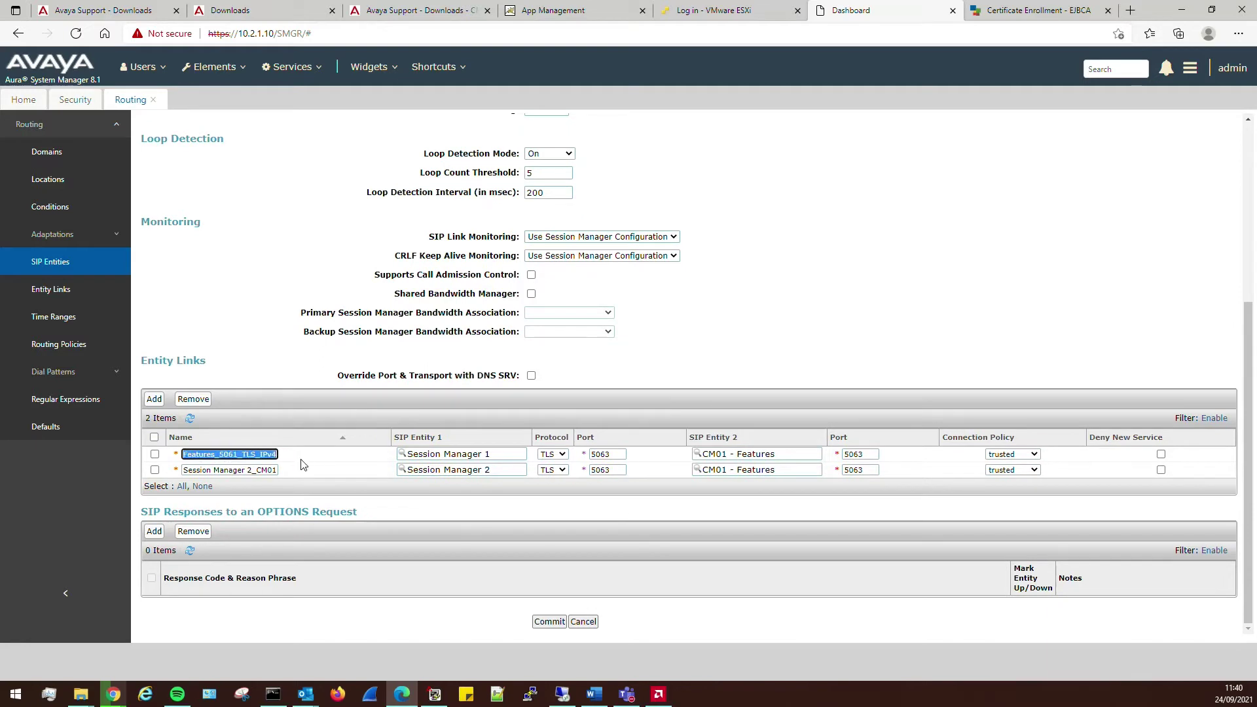
pyautogui.click(217, 452)
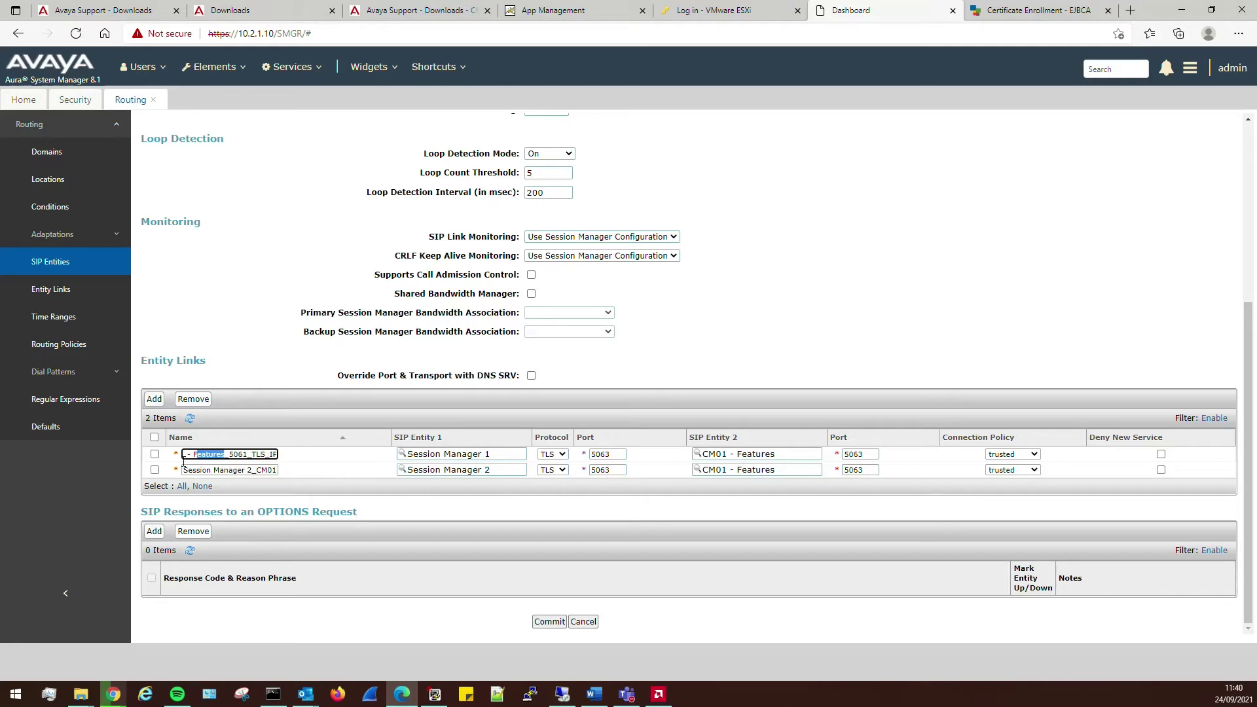
pyautogui.moveTo(201, 456); pyautogui.dragTo(250, 460)
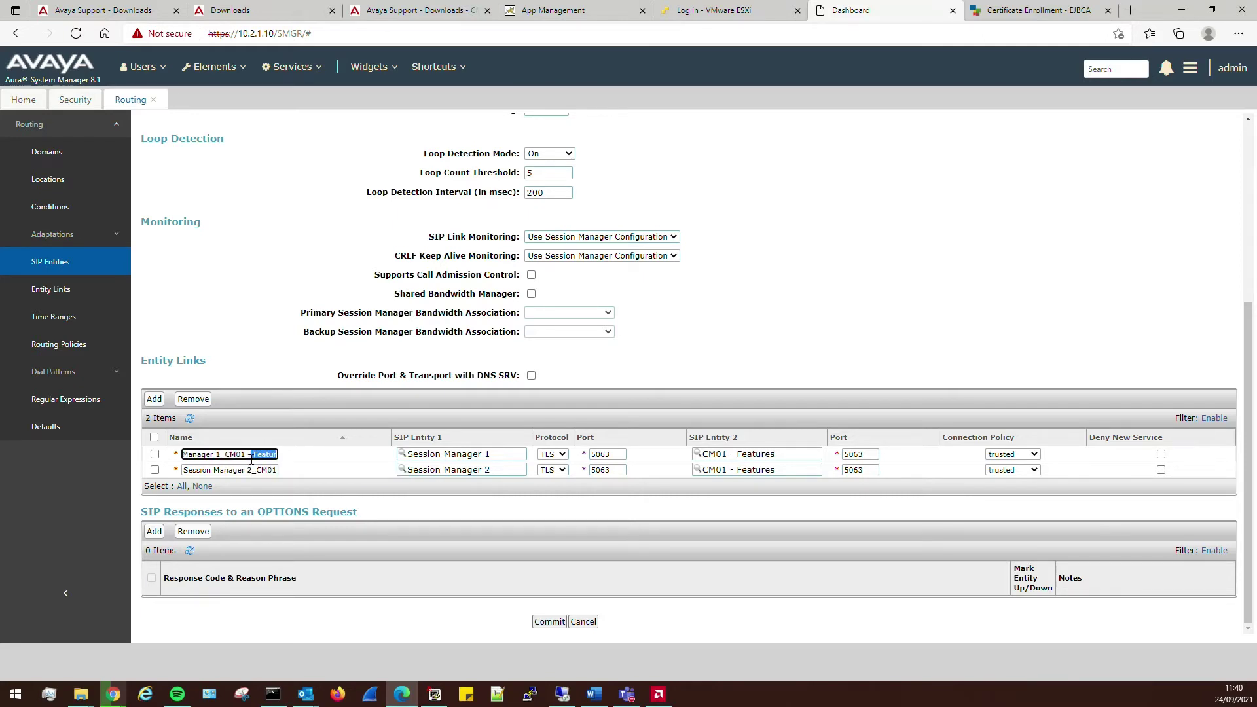
pyautogui.scroll(4, 631, 172)
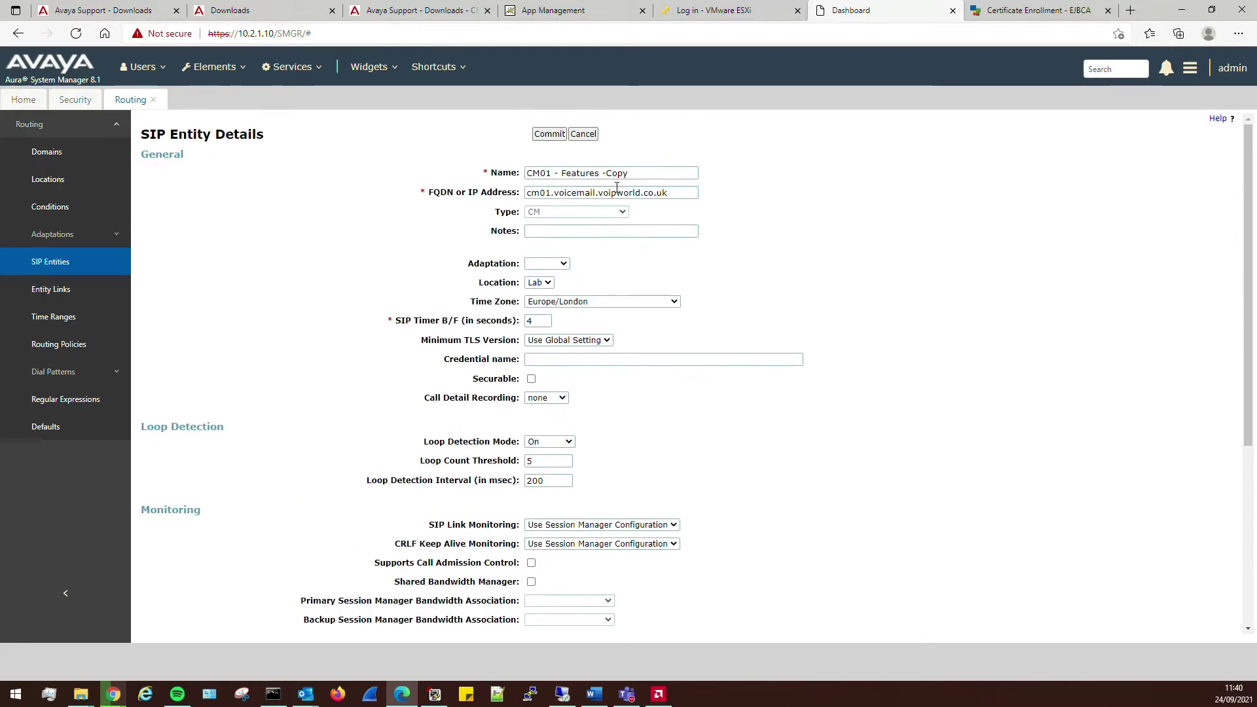
pyautogui.moveTo(631, 172); pyautogui.dragTo(562, 173)
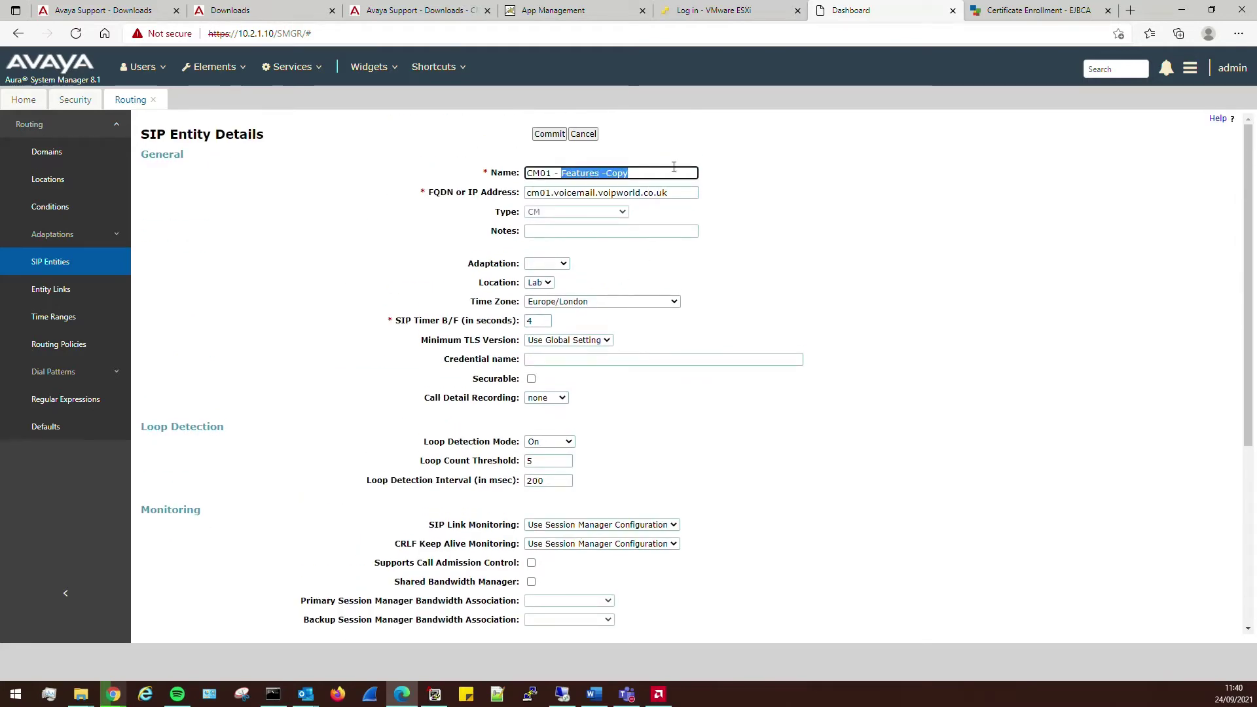
pyautogui.press('BackSpace')
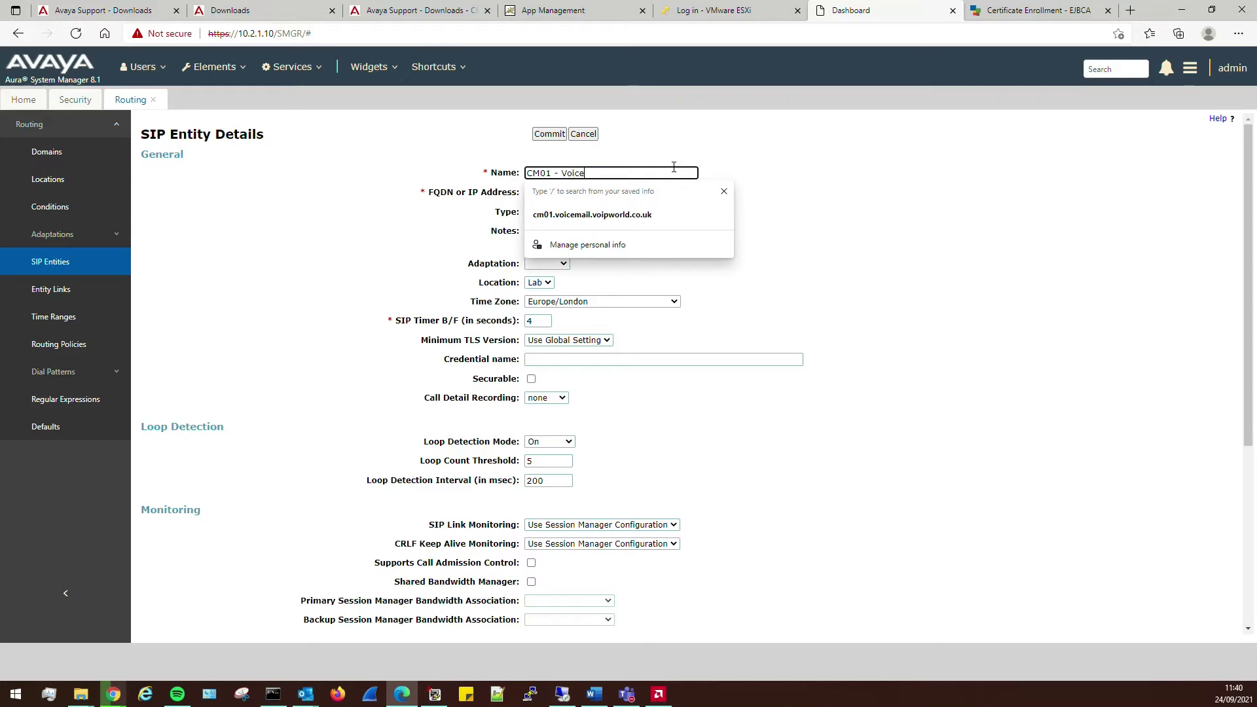
pyautogui.write('Voicemail')
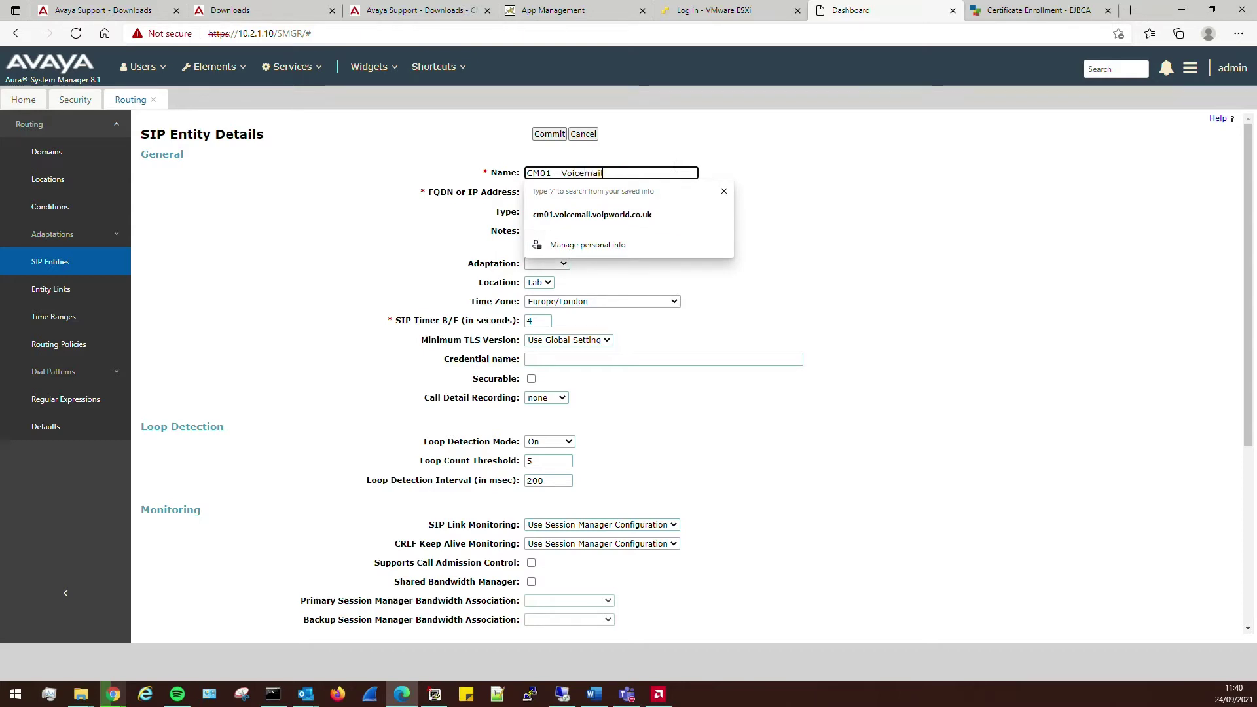
pyautogui.press('Tab')
pyautogui.press('Tab')
pyautogui.press('Tab')
pyautogui.click(610, 232)
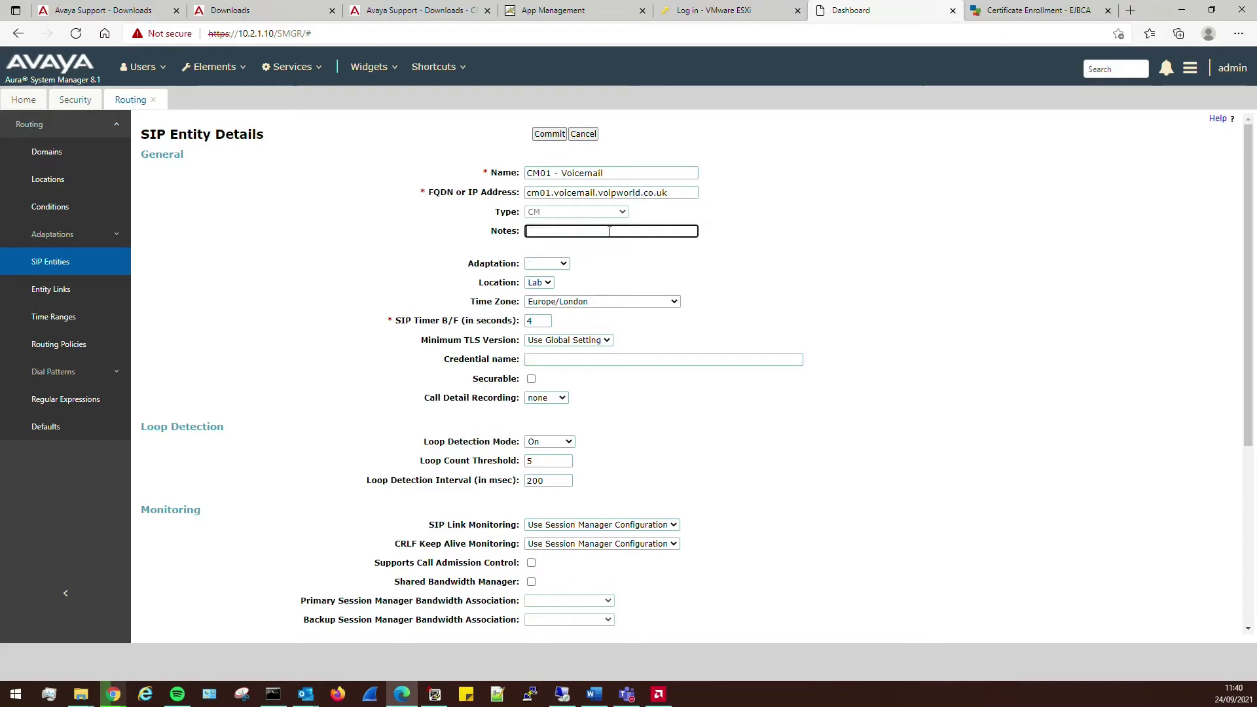
pyautogui.write('CM Trunk')
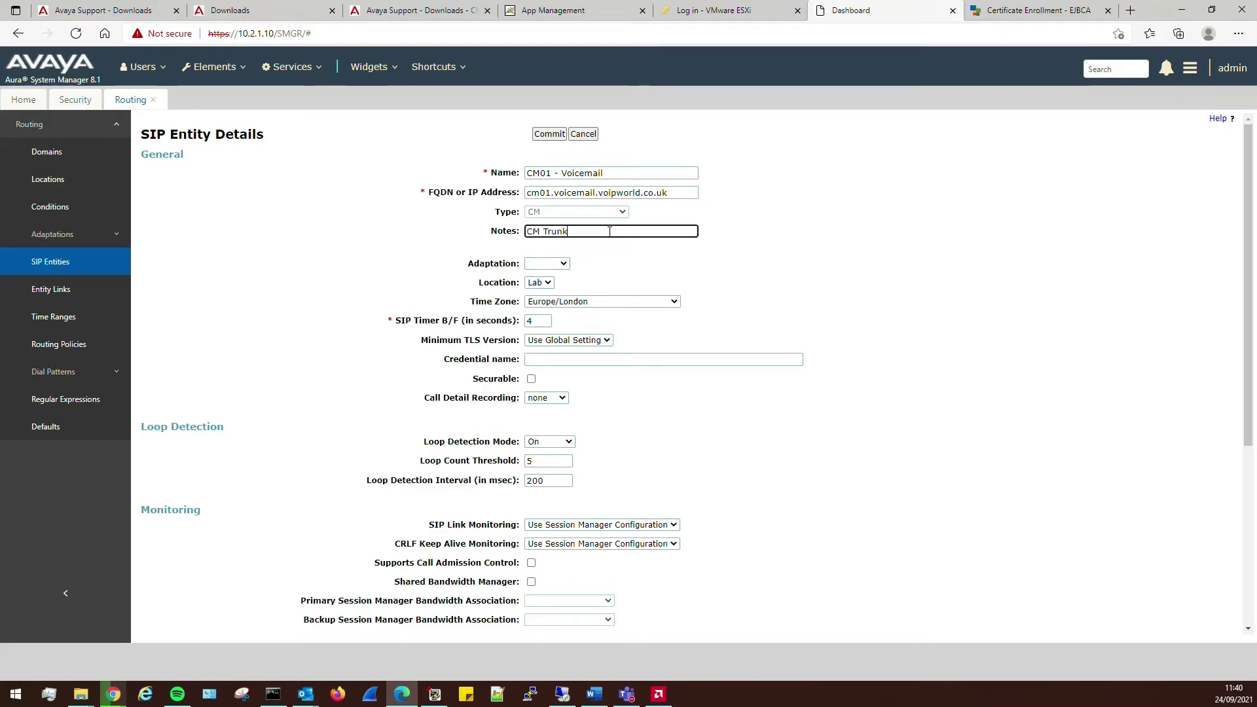
pyautogui.write(' to SM for V')
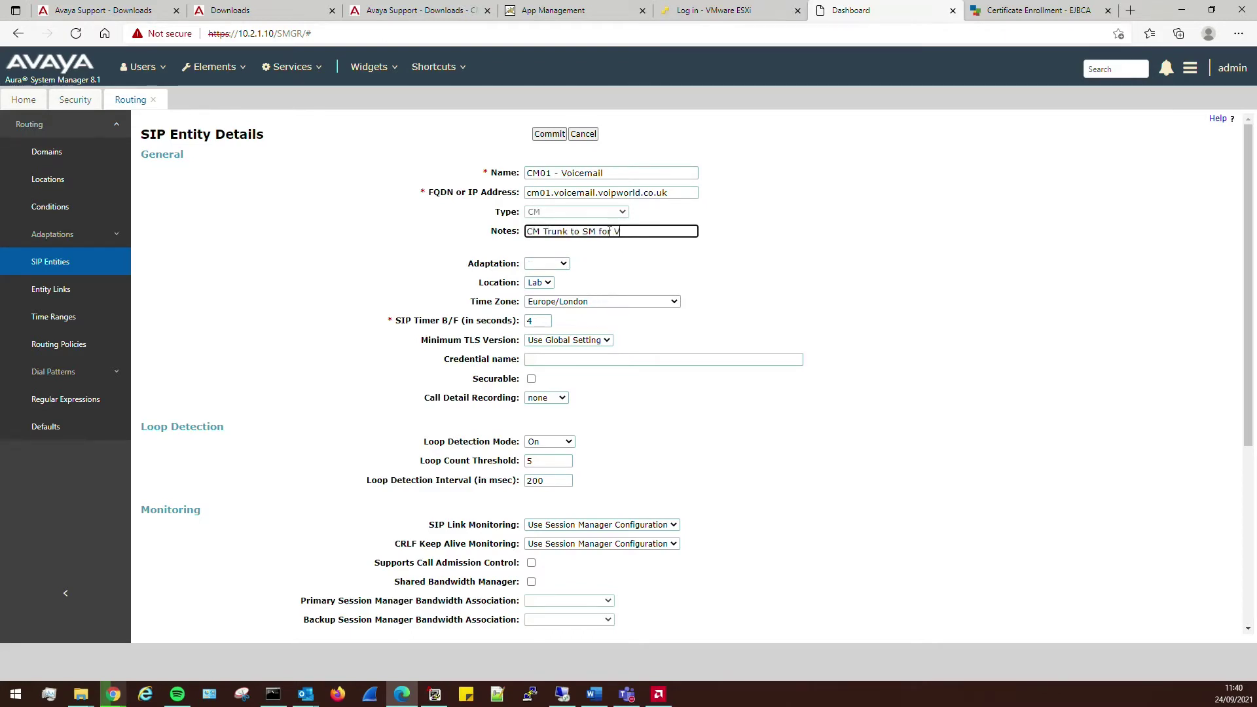
pyautogui.write('oicemail')
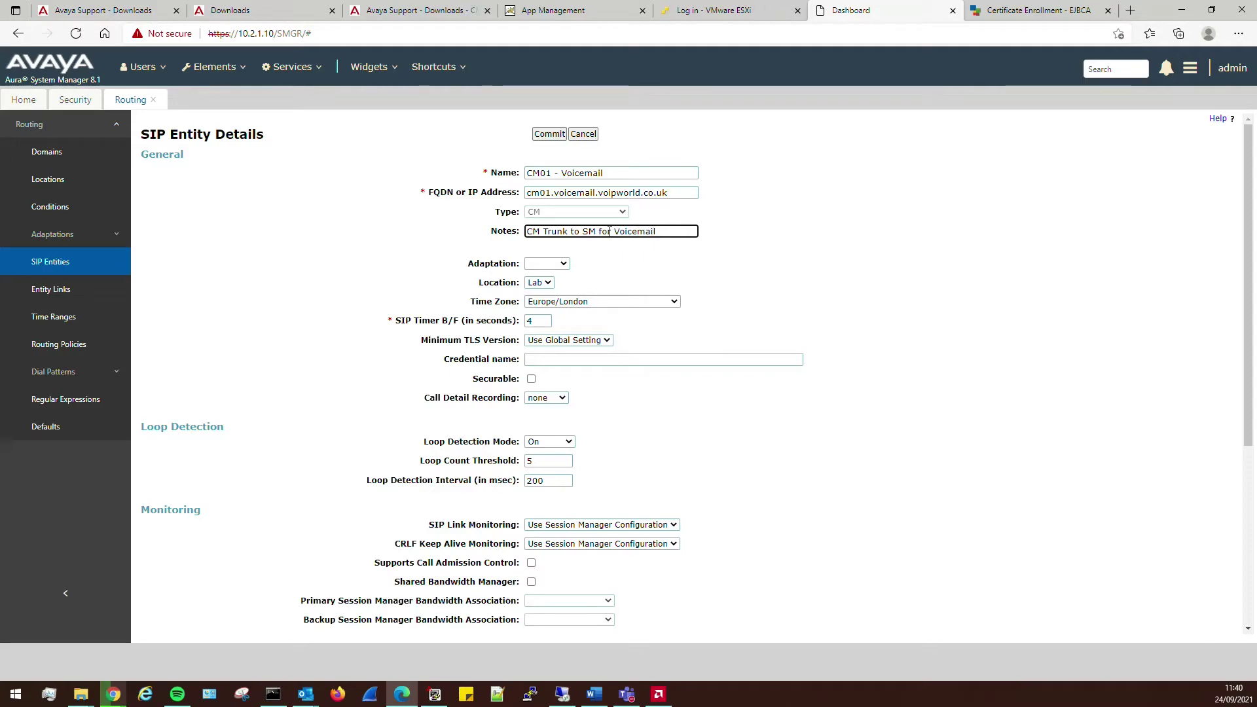
# - Review the link names and FQDN, then commit the CM01 - Voicemail entity
pyautogui.scroll(-5, 817, 374)
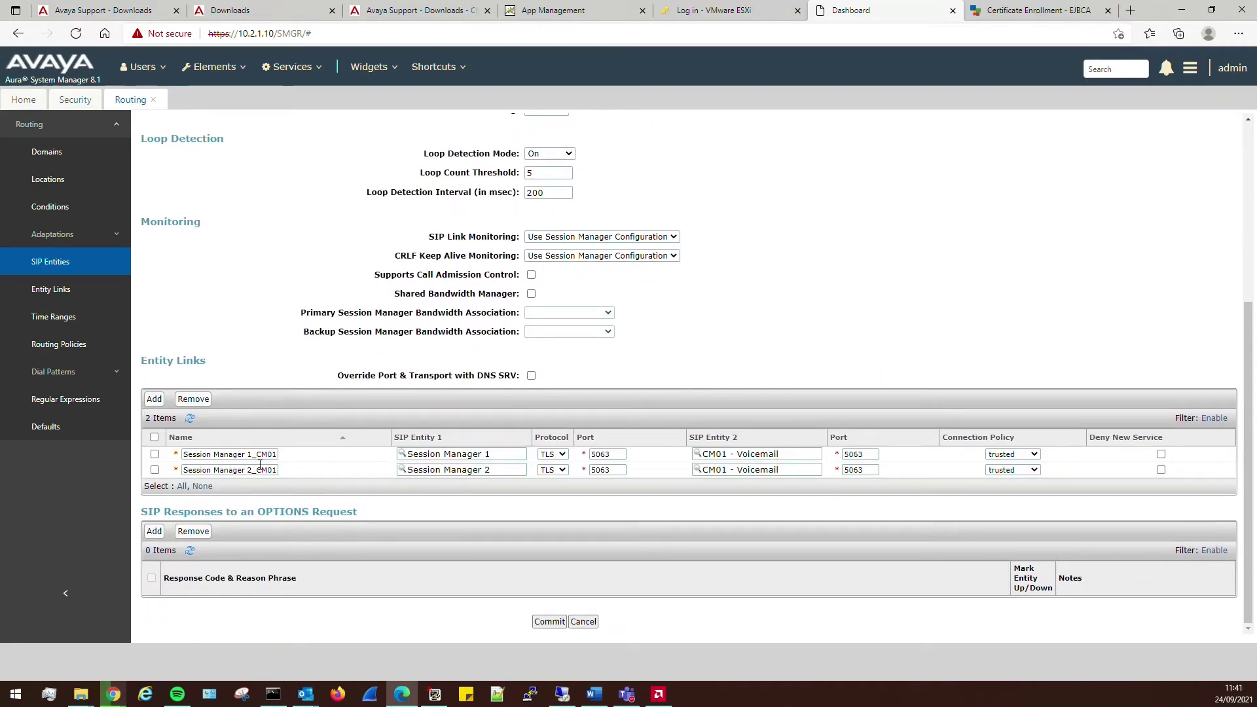
pyautogui.click(238, 458)
pyautogui.moveTo(238, 459); pyautogui.dragTo(267, 458)
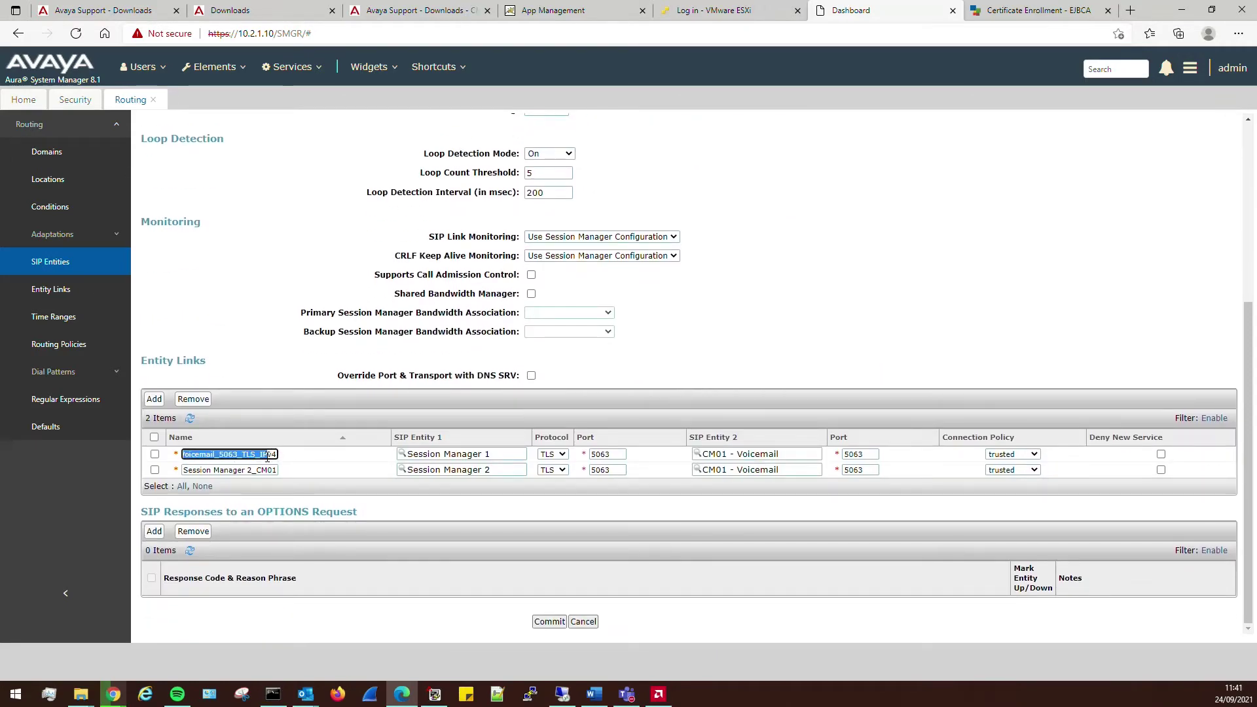
pyautogui.click(644, 501)
pyautogui.scroll(5, 414, 366)
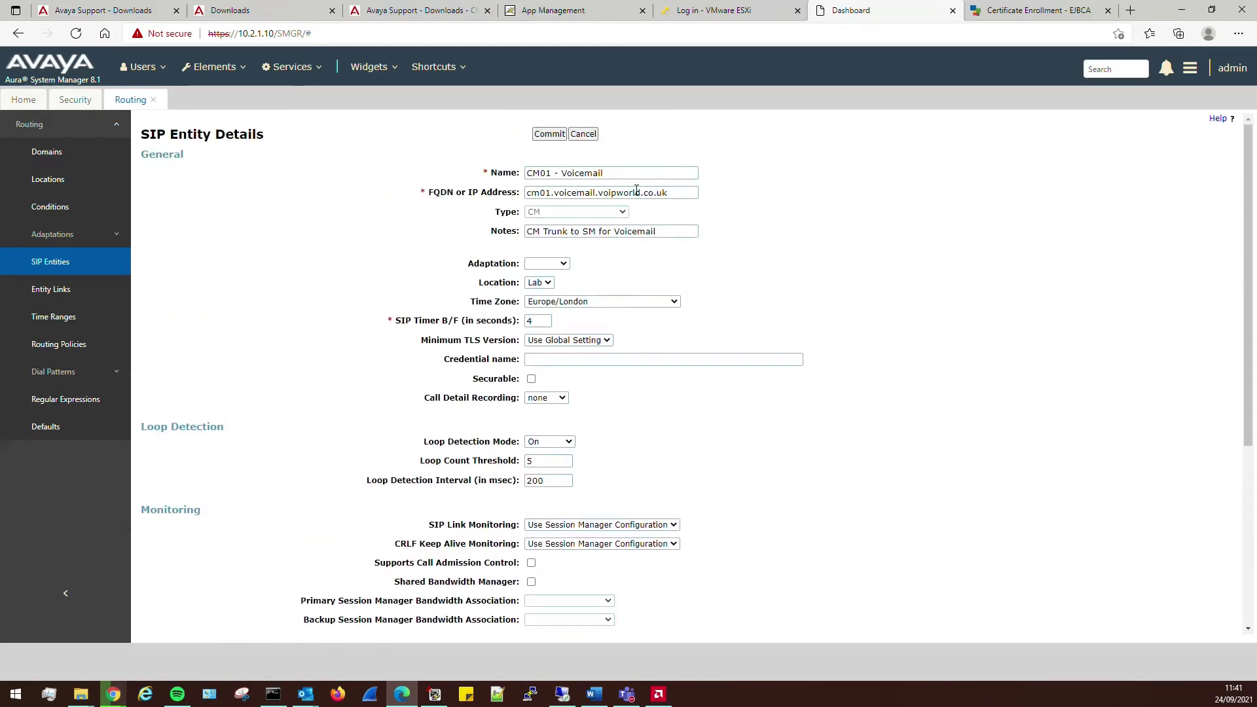
pyautogui.tripleClick(637, 191)
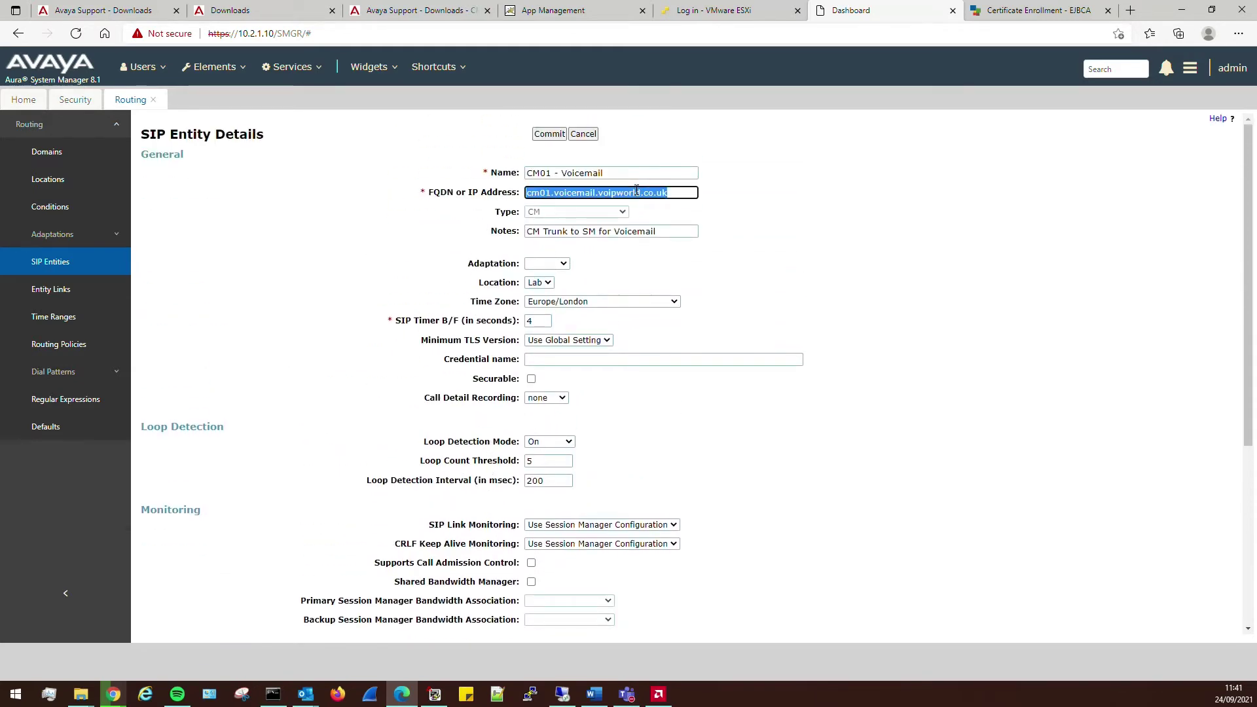
pyautogui.click(865, 241)
pyautogui.scroll(-5, 760, 413)
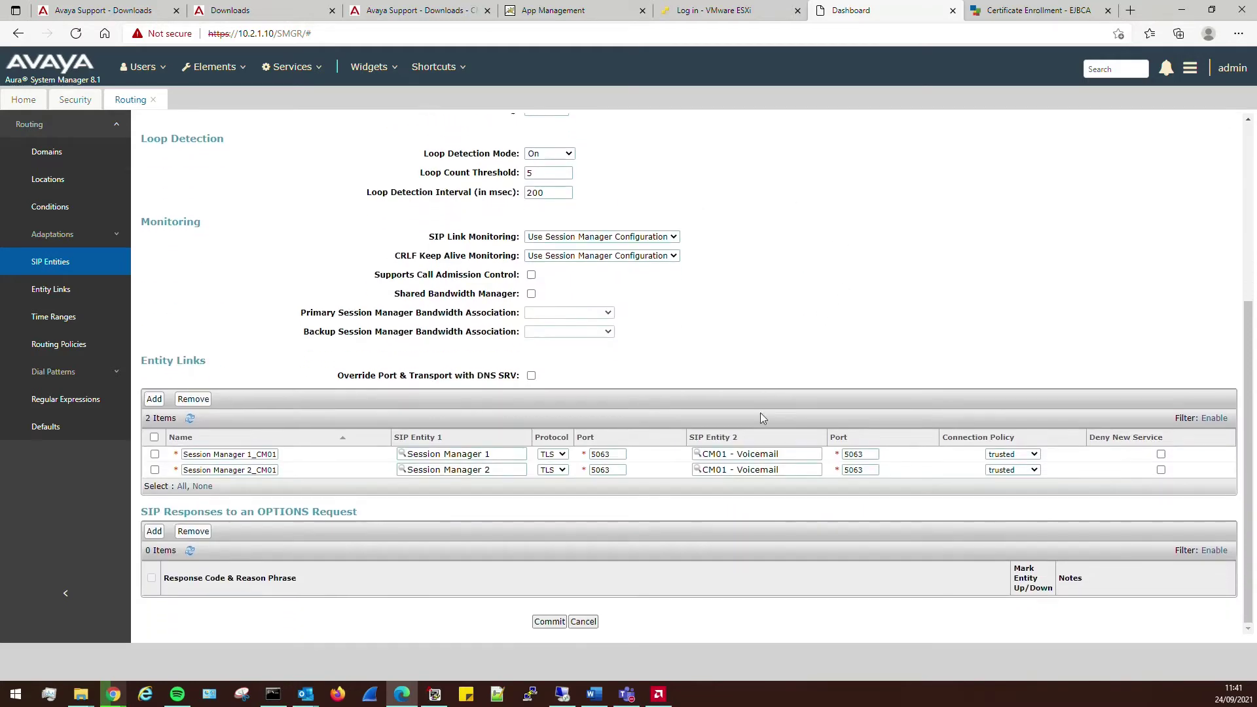
pyautogui.click(550, 622)
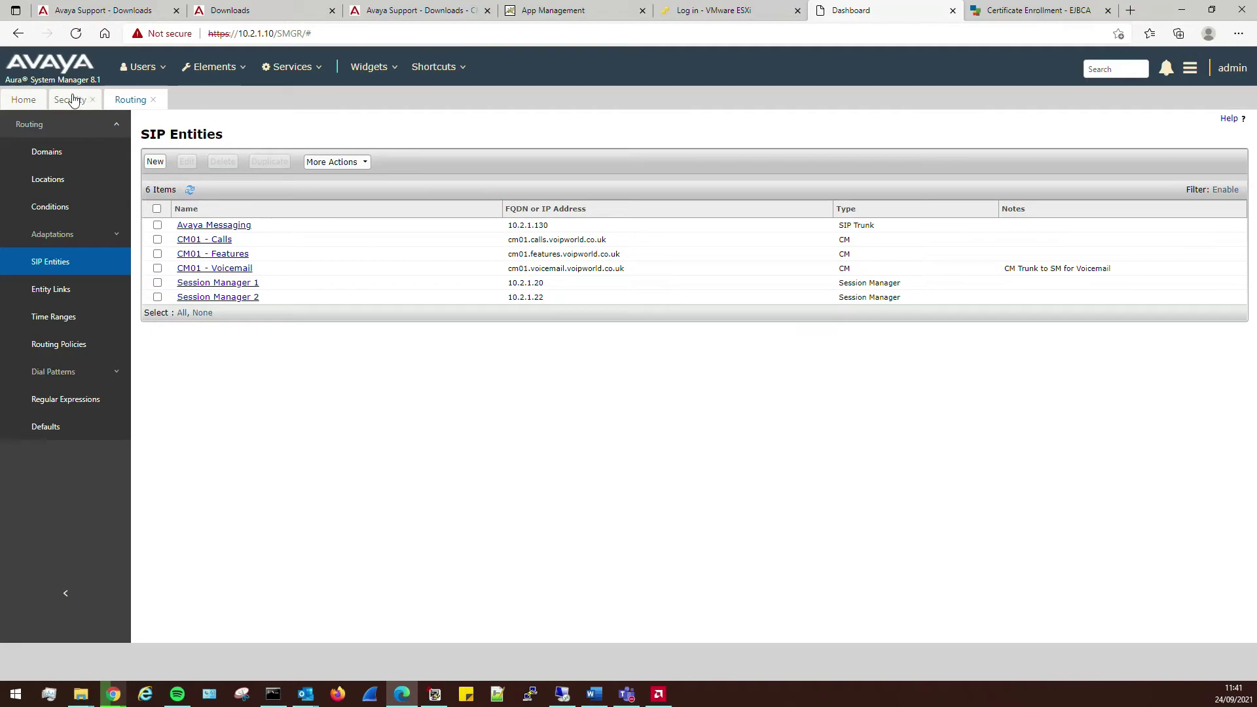
# - Start a new entry under Session Manager's Network Configuration > Local Host Name Resolution
pyautogui.click(222, 68)
pyautogui.moveTo(236, 425)
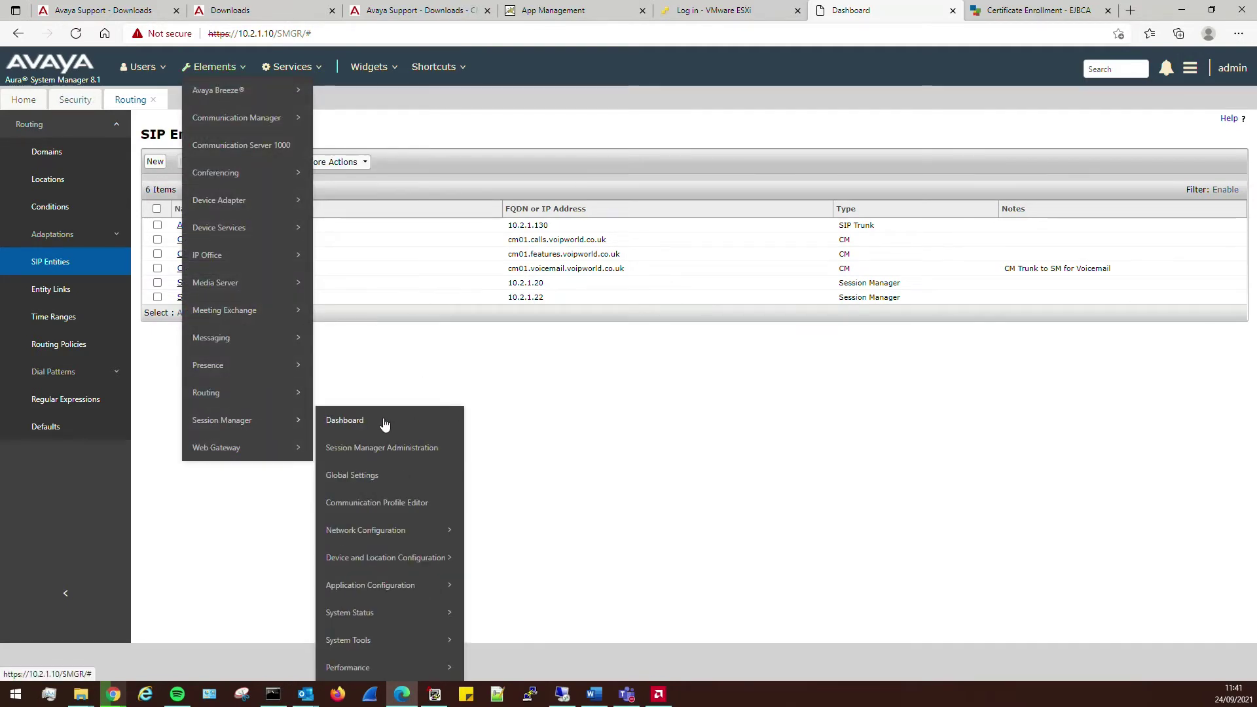
pyautogui.click(386, 421)
pyautogui.click(75, 262)
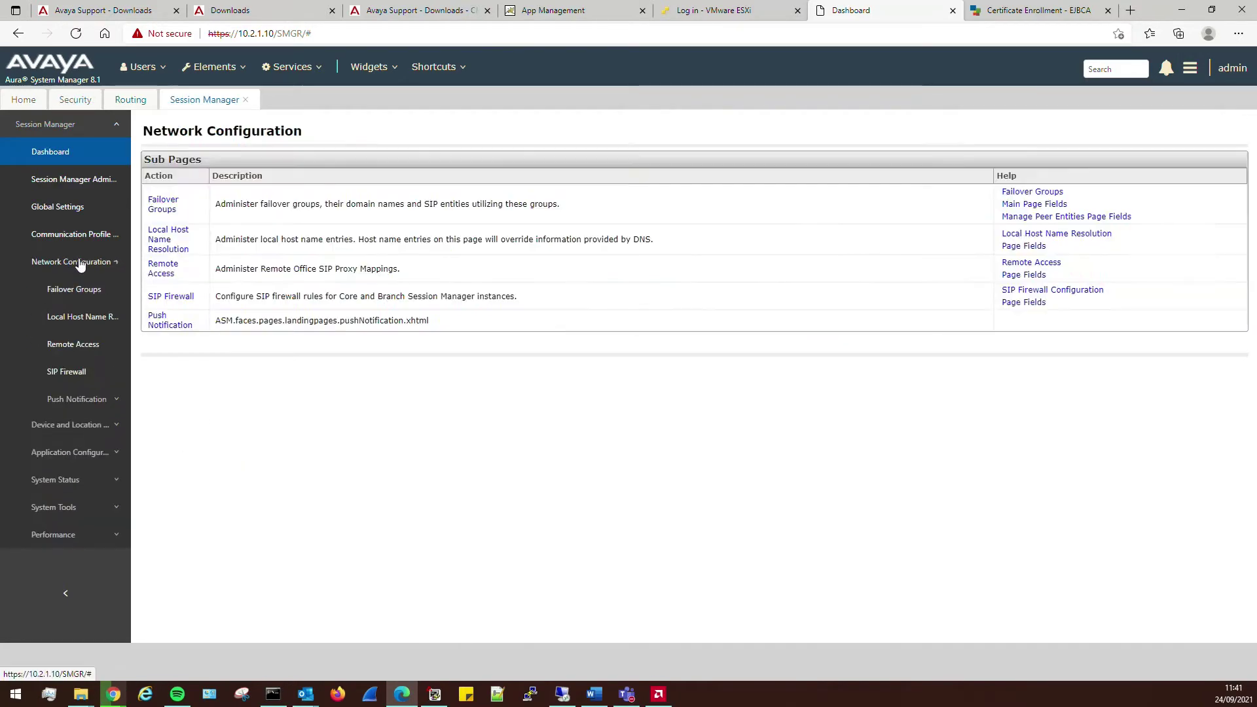
pyautogui.click(92, 319)
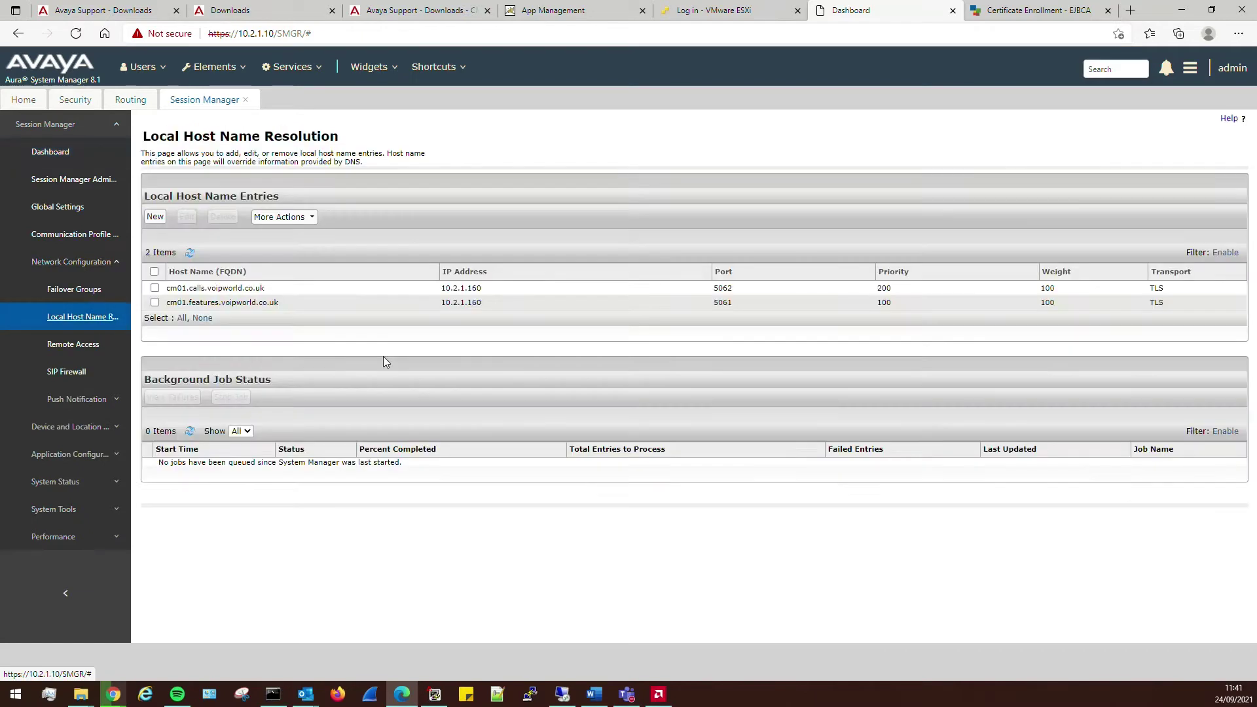
pyautogui.click(155, 216)
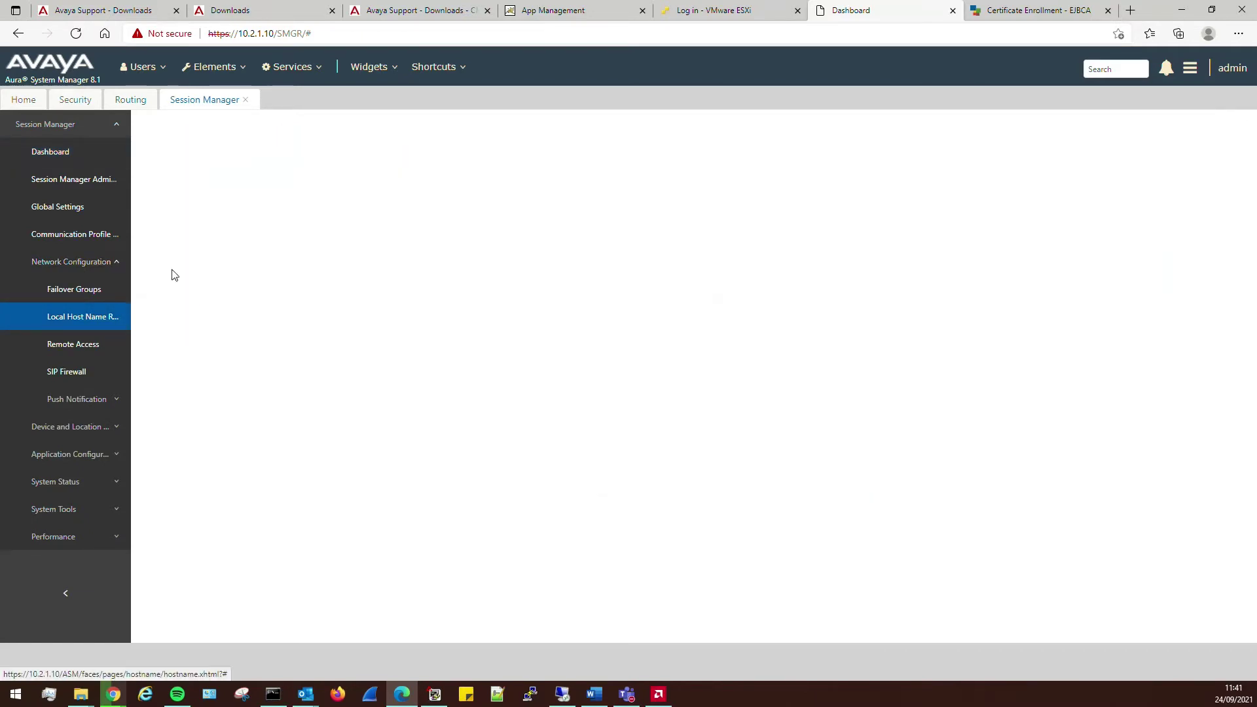
# - Map cm01.voicemail.voipworld.co.uk to 10.2.1.160 port 5063, commit, and refresh the dashboard
pyautogui.click(245, 210)
pyautogui.click(459, 211)
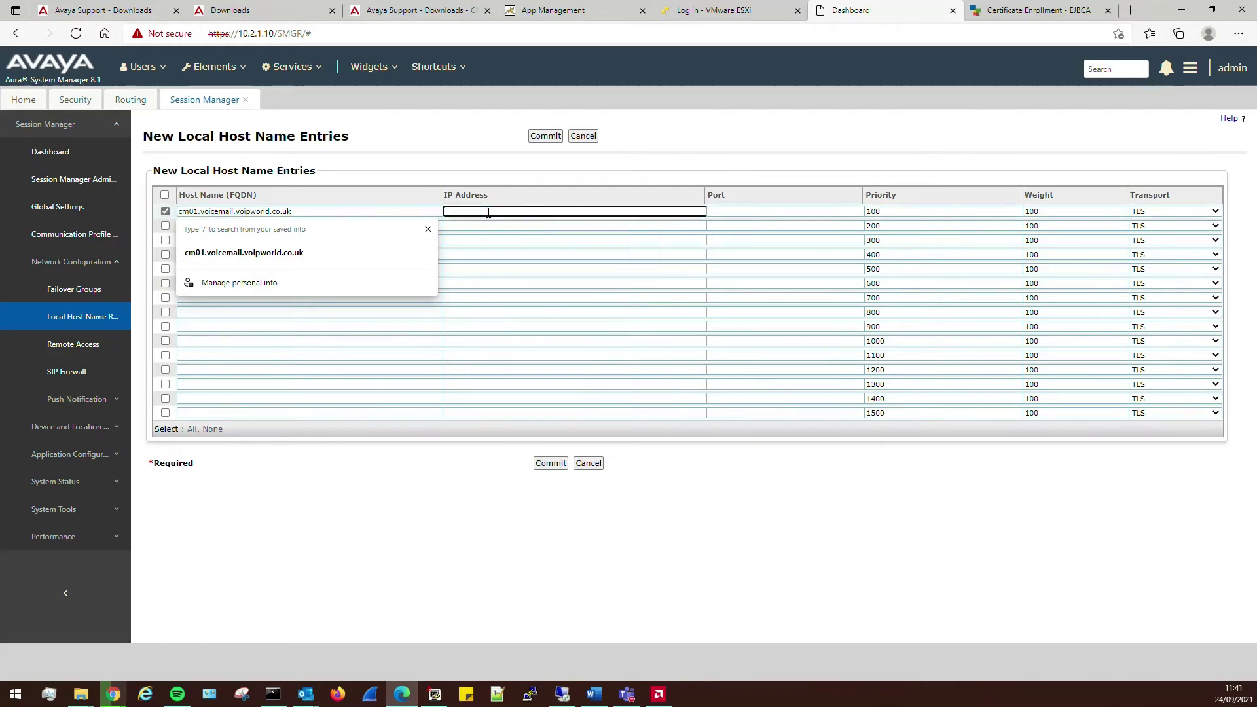
pyautogui.write('10.2')
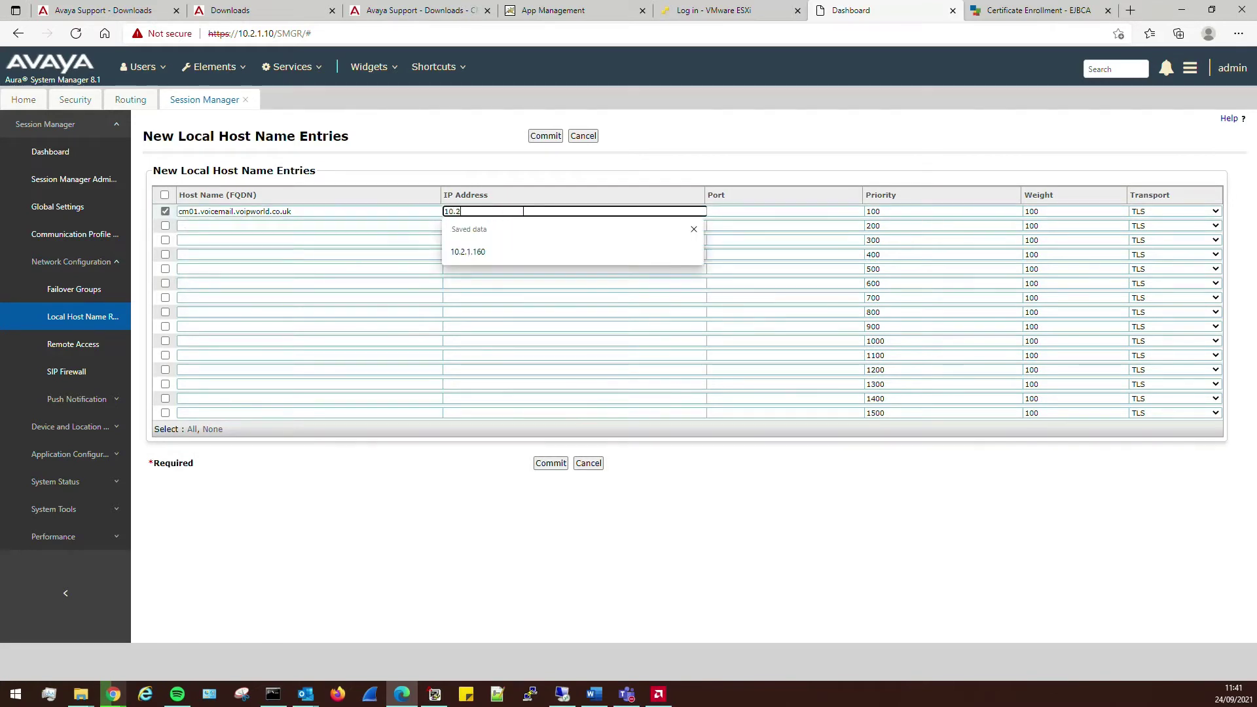
pyautogui.write('.1.160')
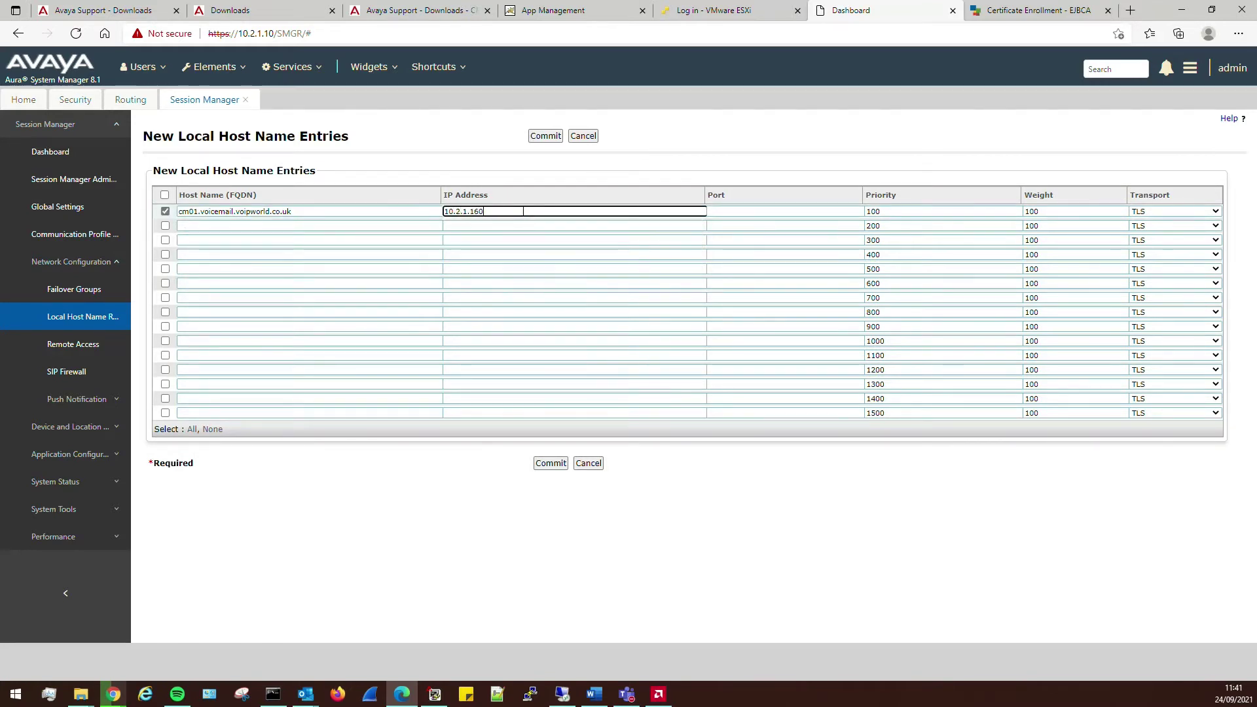
pyautogui.press('Tab')
pyautogui.write('5063')
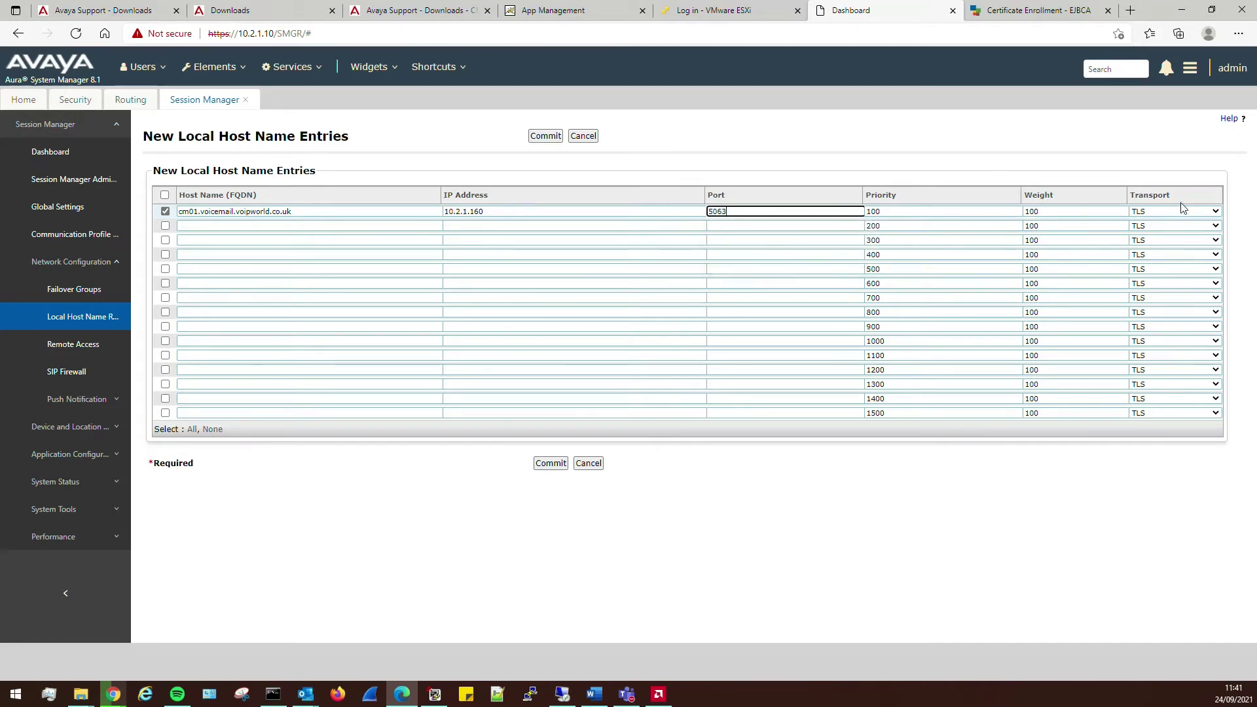
pyautogui.click(552, 464)
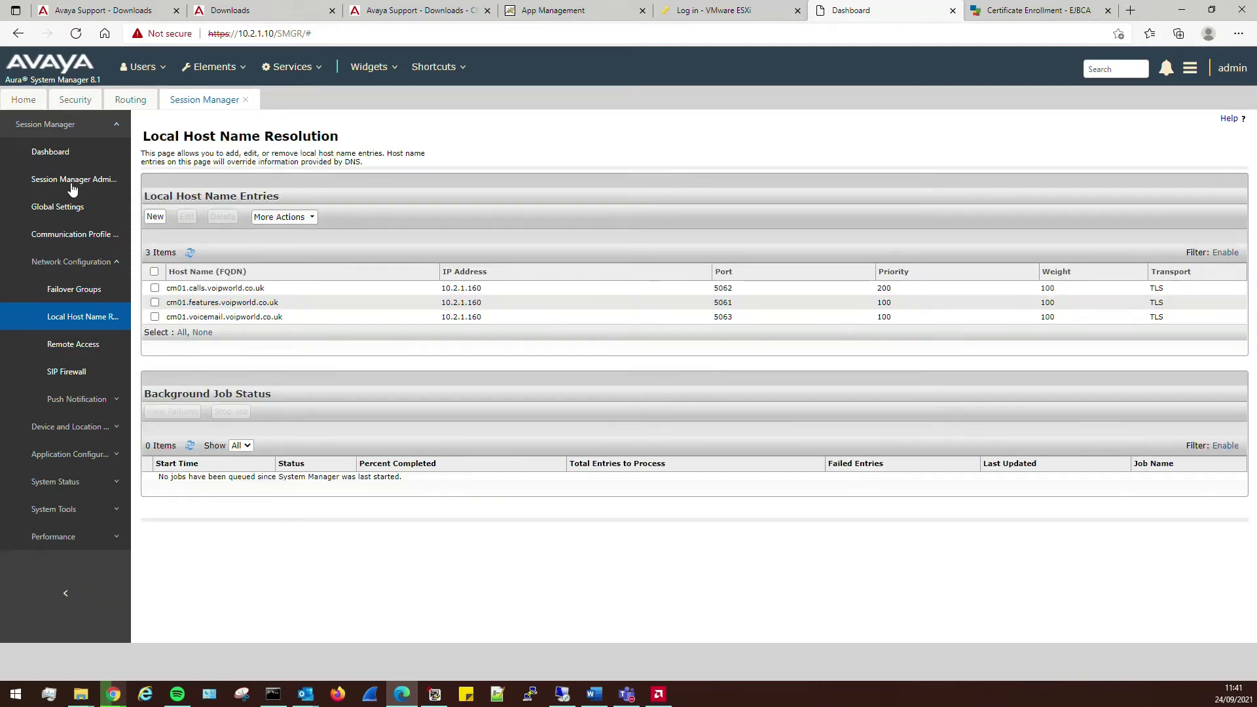
pyautogui.click(50, 152)
pyautogui.click(190, 248)
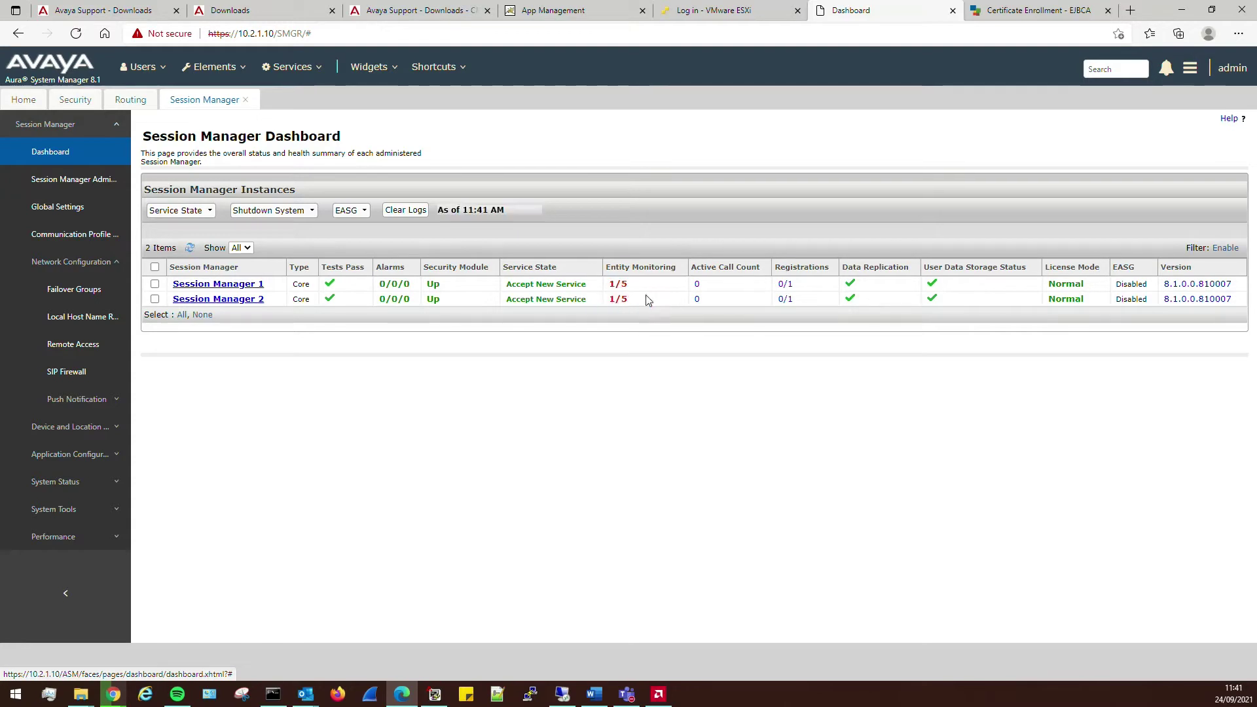
# - Show Session Manager 1's entity link connection status via its Entity Monitoring link
pyautogui.click(618, 284)
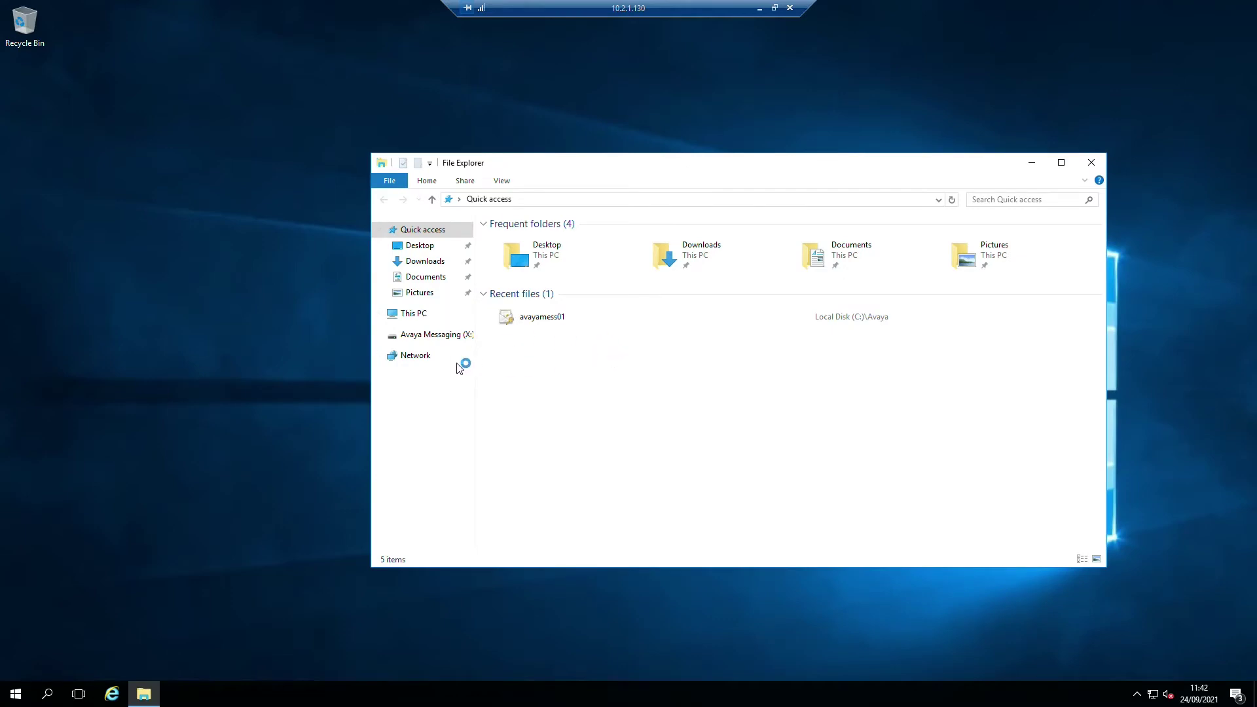
# - Browse to This PC > Local Disk (C:) > Avaya > Avaya Messaging 11 Main Software
pyautogui.click(412, 314)
pyautogui.doubleClick(549, 352)
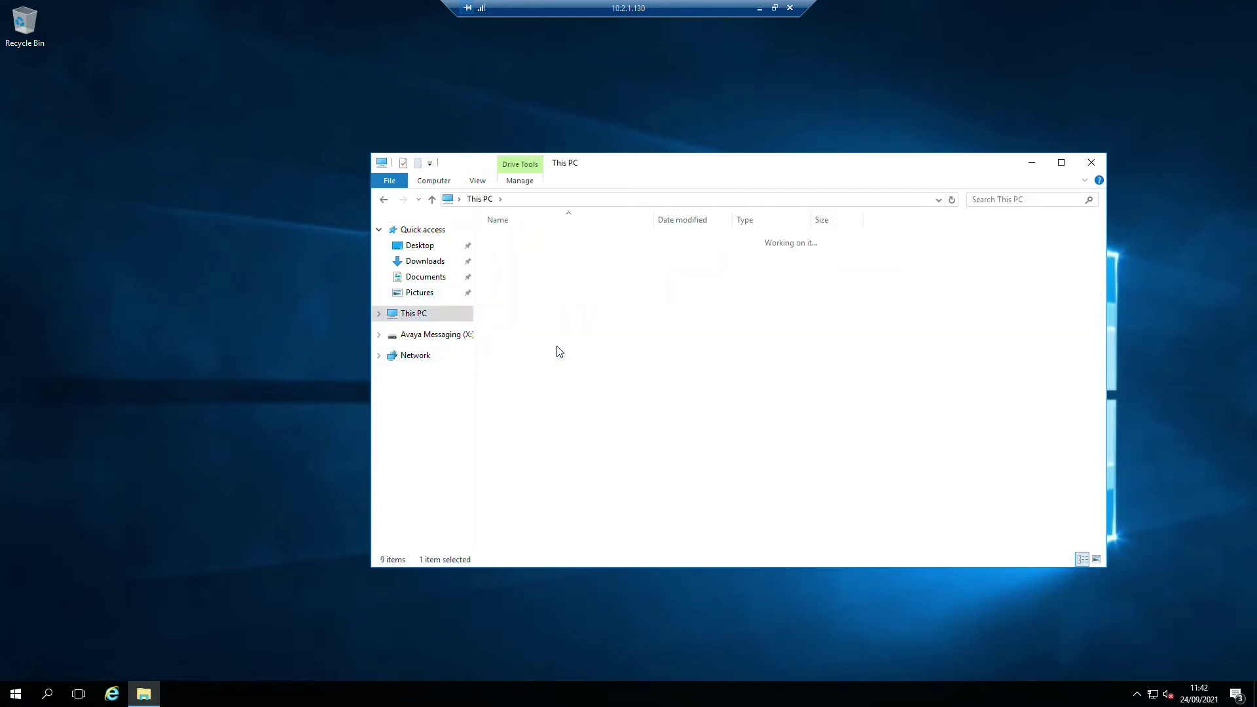
pyautogui.doubleClick(517, 240)
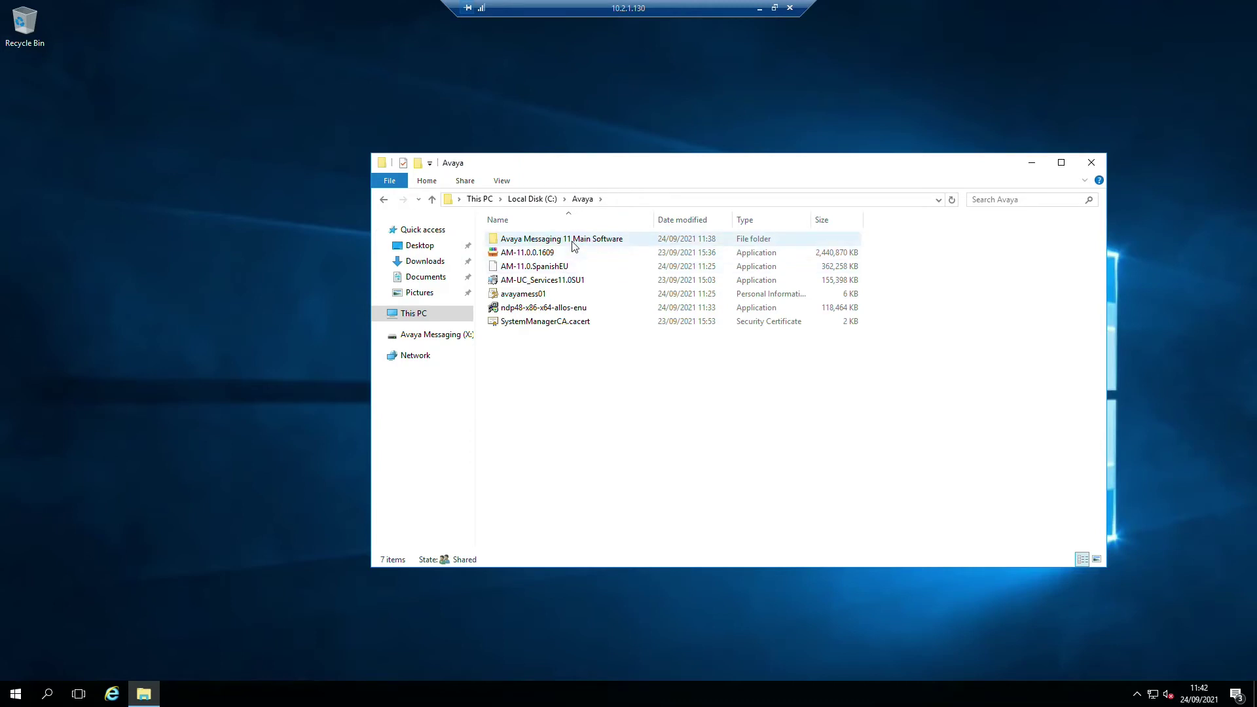
pyautogui.doubleClick(532, 240)
pyautogui.scroll(-4, 587, 479)
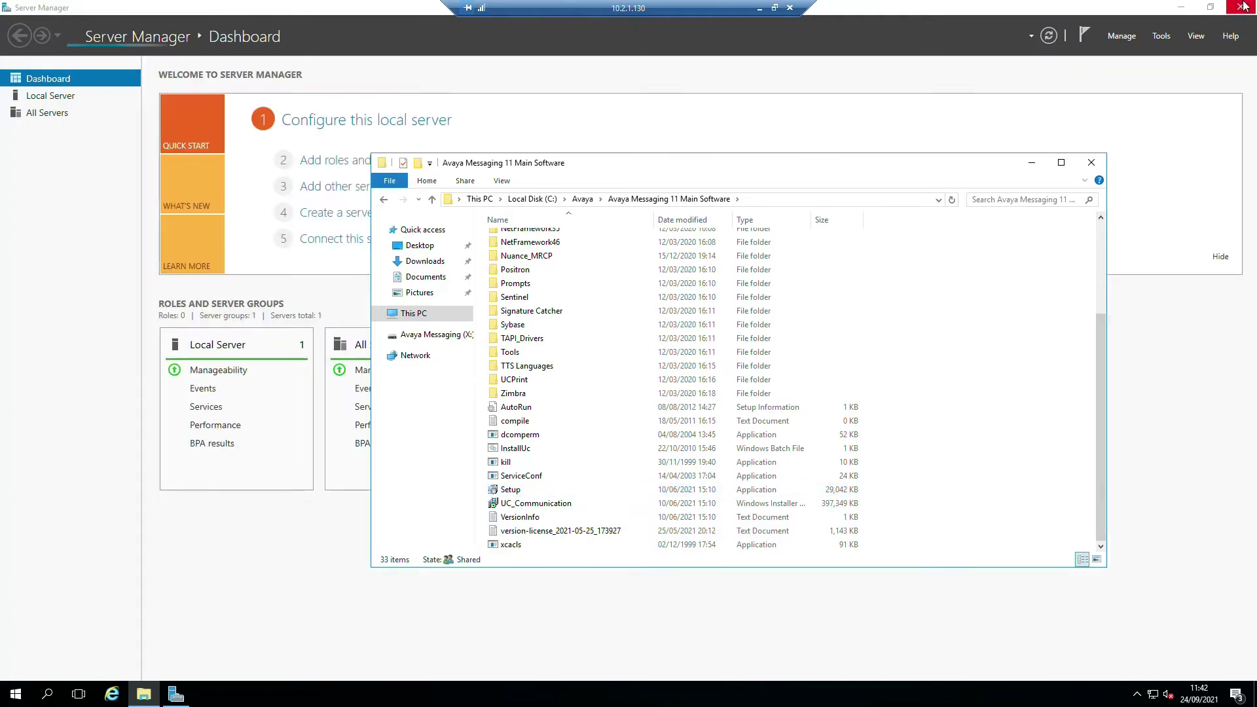
# - Close Server Manager, run Setup for the UC Services installer, and exit the full-screen remote session
pyautogui.click(1241, 7)
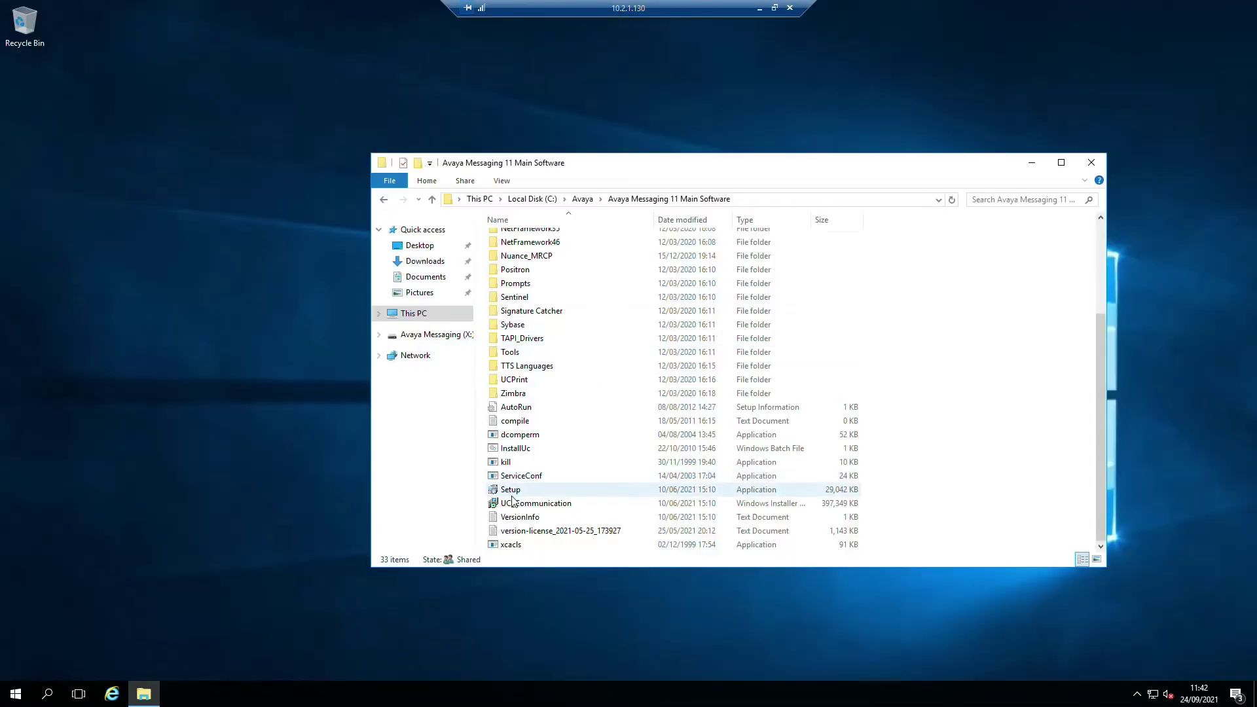
pyautogui.doubleClick(511, 493)
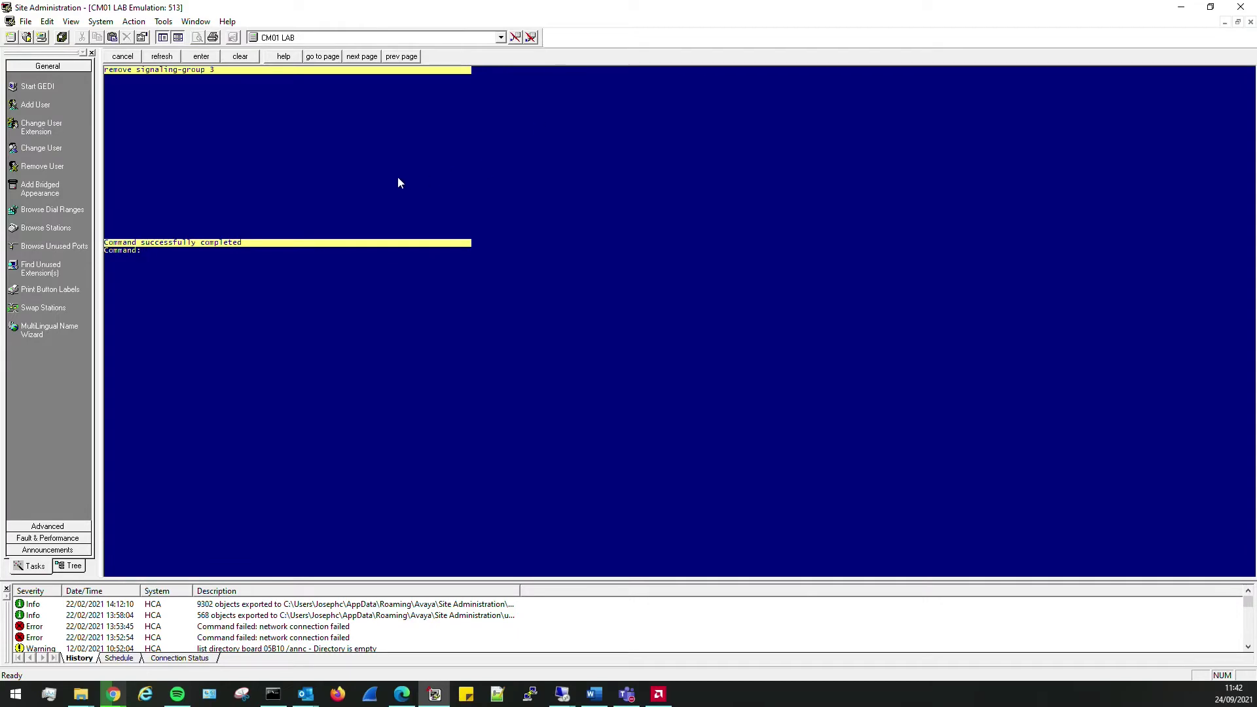
pyautogui.press('F1')
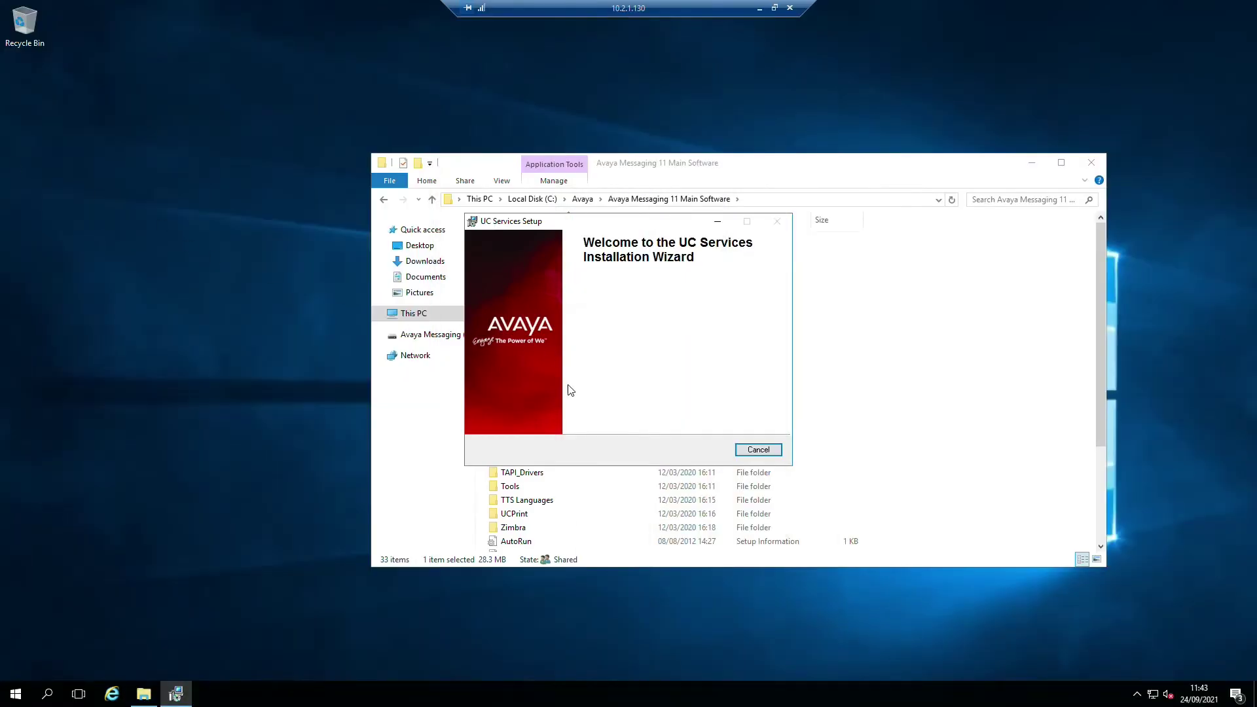
pyautogui.doubleClick(641, 14)
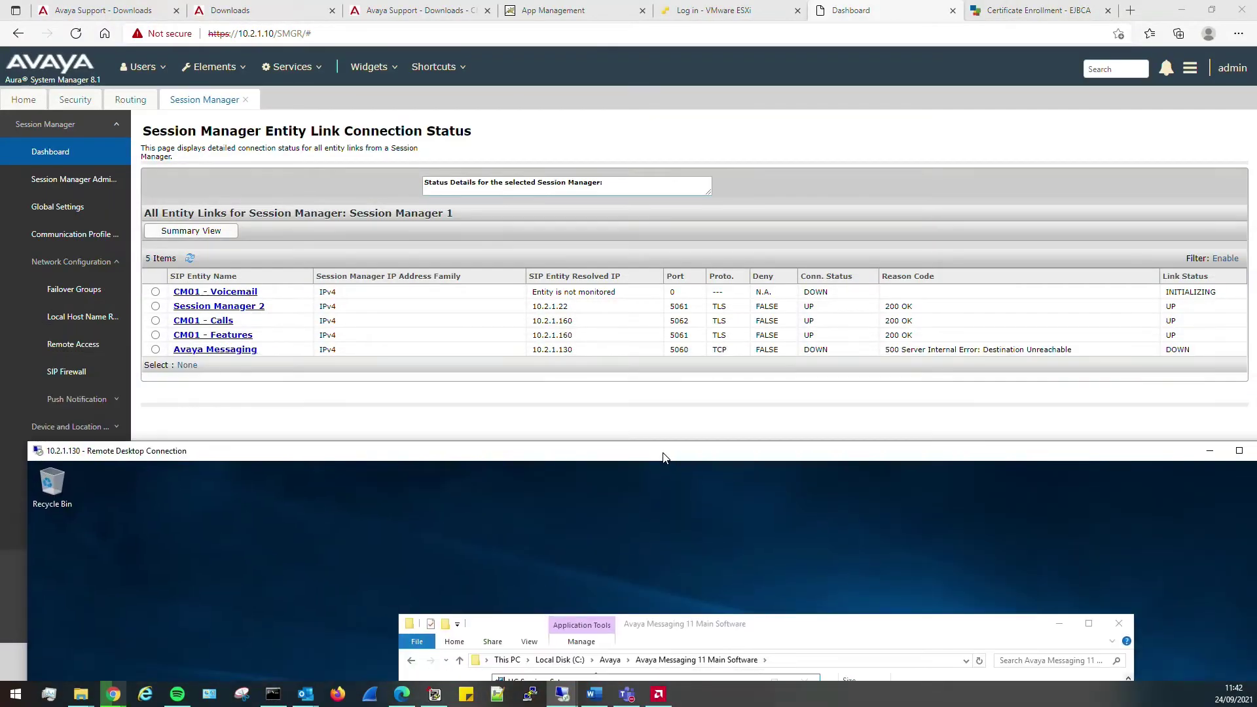
pyautogui.moveTo(663, 452); pyautogui.dragTo(662, 4)
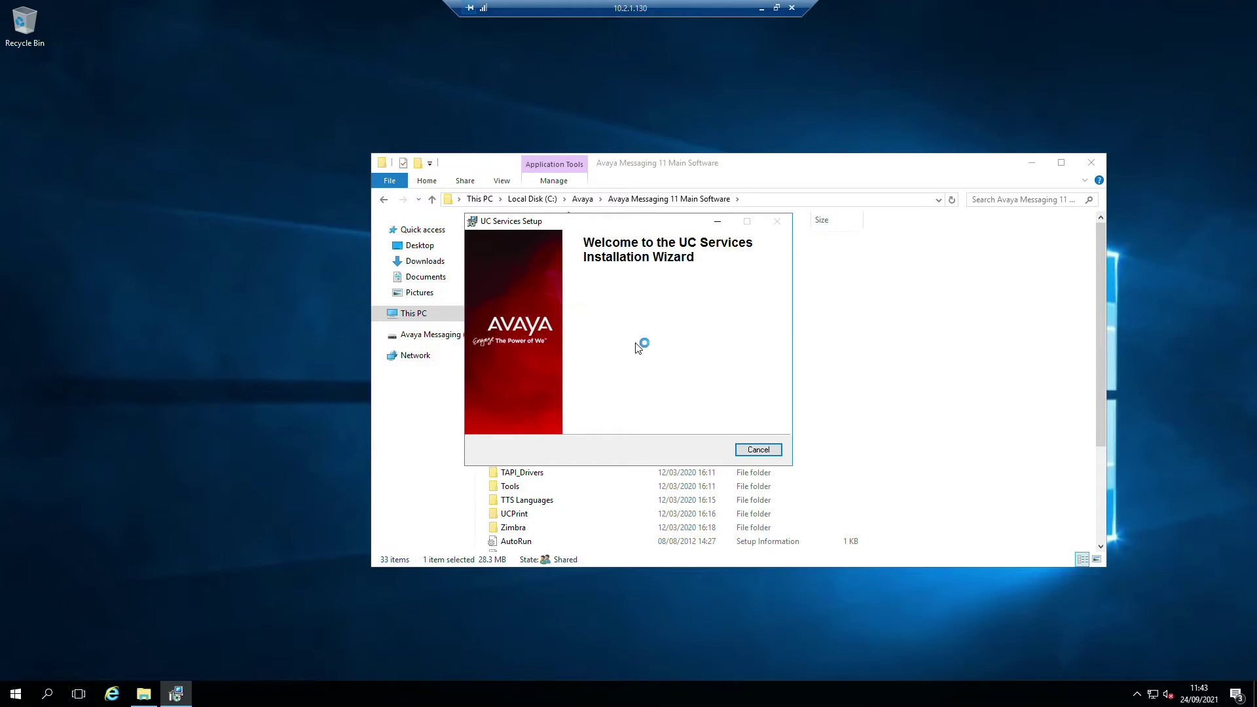
# - Move the UC Services Setup wizard left and the Explorer folder window to the upper right
pyautogui.moveTo(644, 222); pyautogui.dragTo(317, 241)
pyautogui.moveTo(747, 159)
pyautogui.mouseDown()
pyautogui.moveTo(917, 129)
pyautogui.moveTo(971, 98)
pyautogui.moveTo(912, 74)
pyautogui.mouseUp()
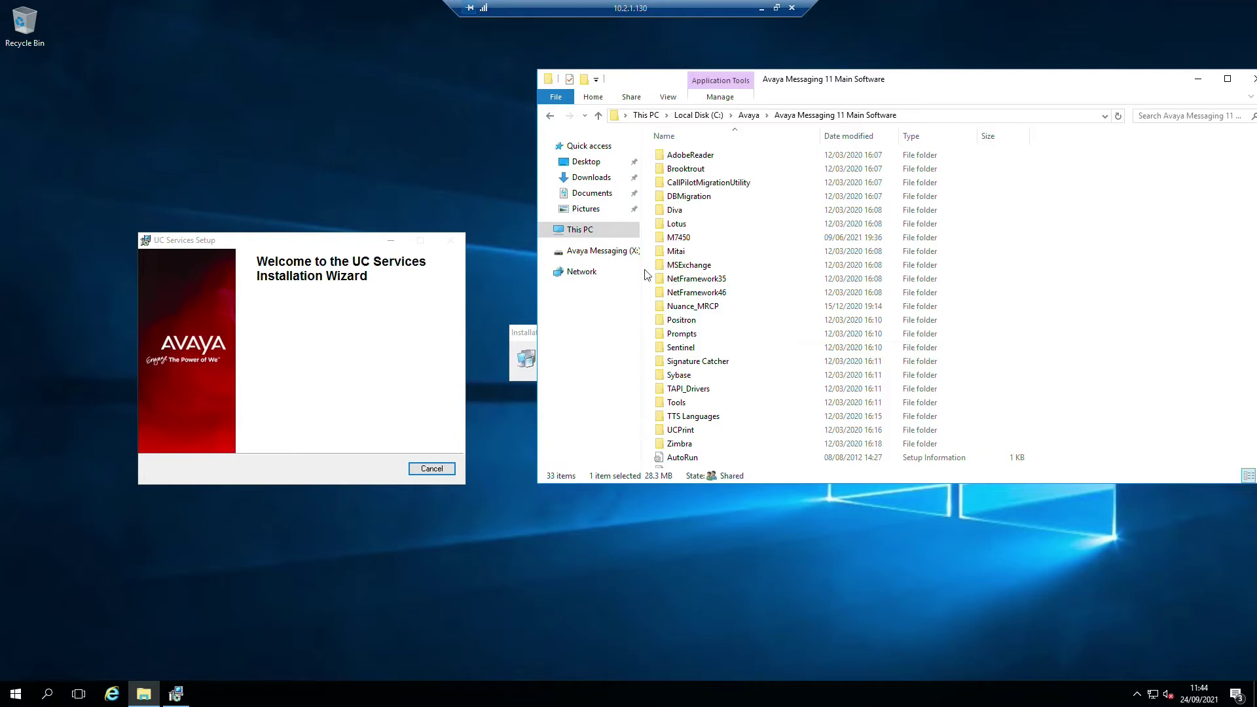
pyautogui.moveTo(957, 78); pyautogui.dragTo(1051, 68)
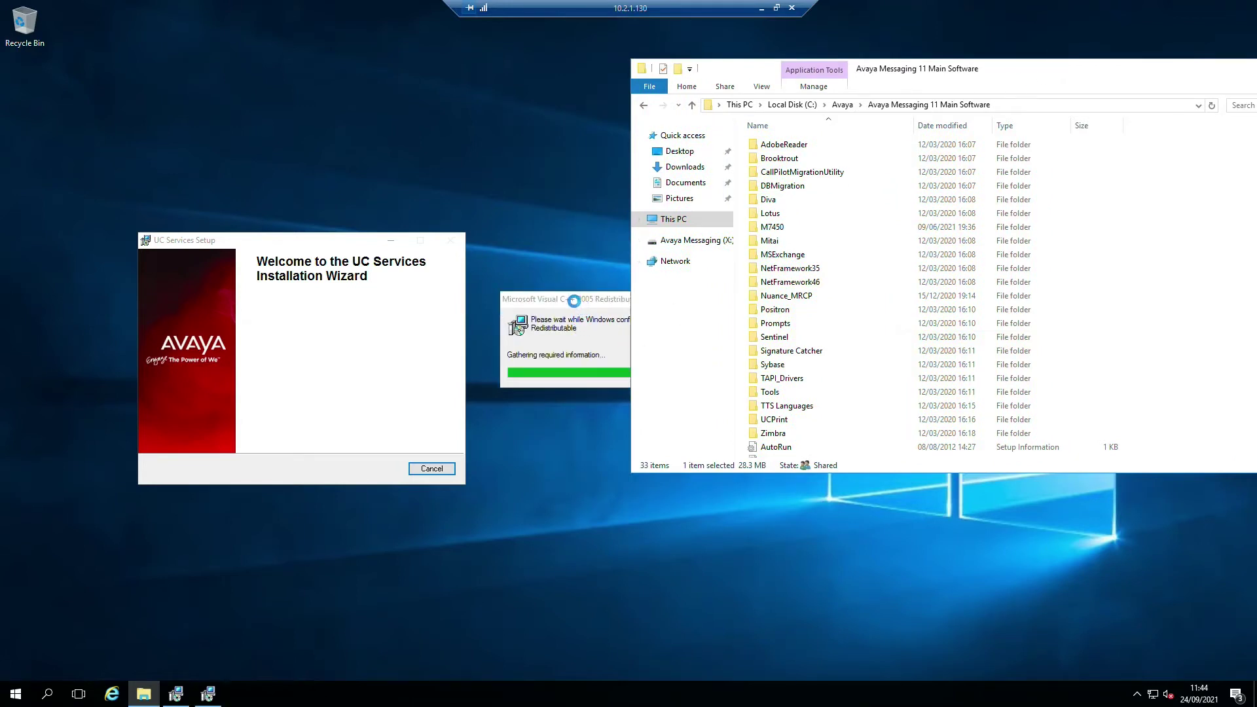
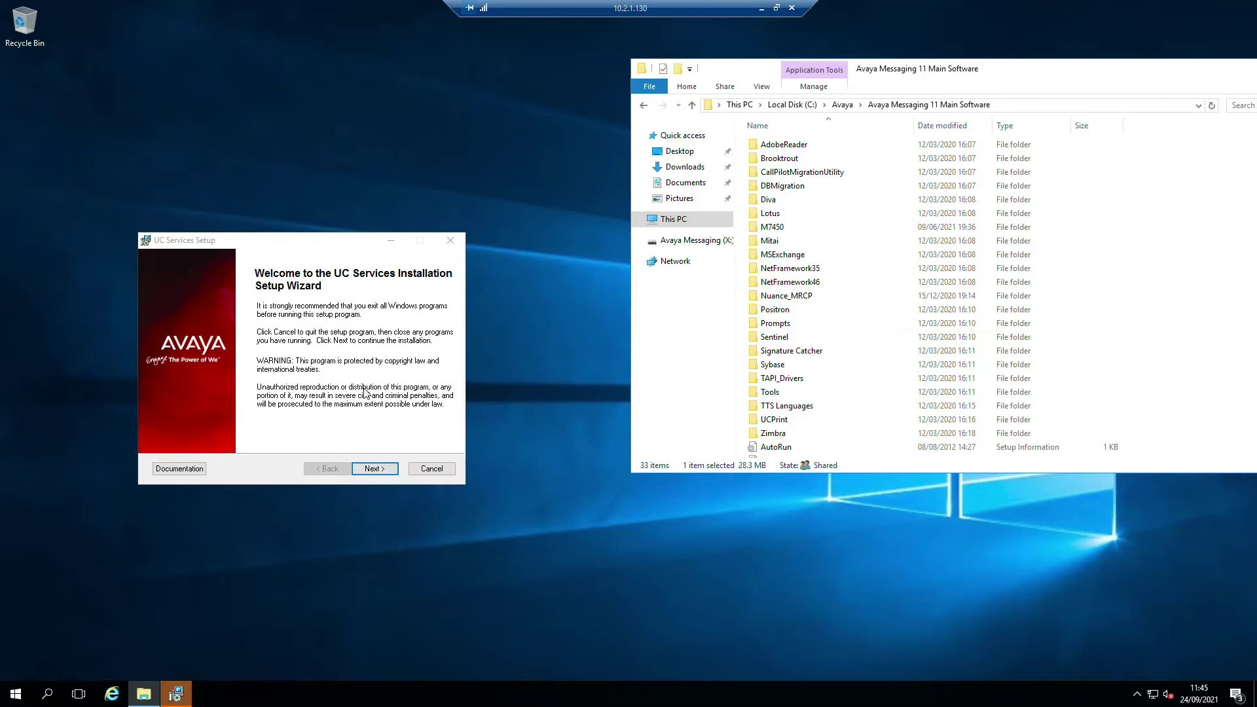
# - Pass the welcome page and enter user administrator with its password and confirmation in DCOM Settings
pyautogui.click(380, 469)
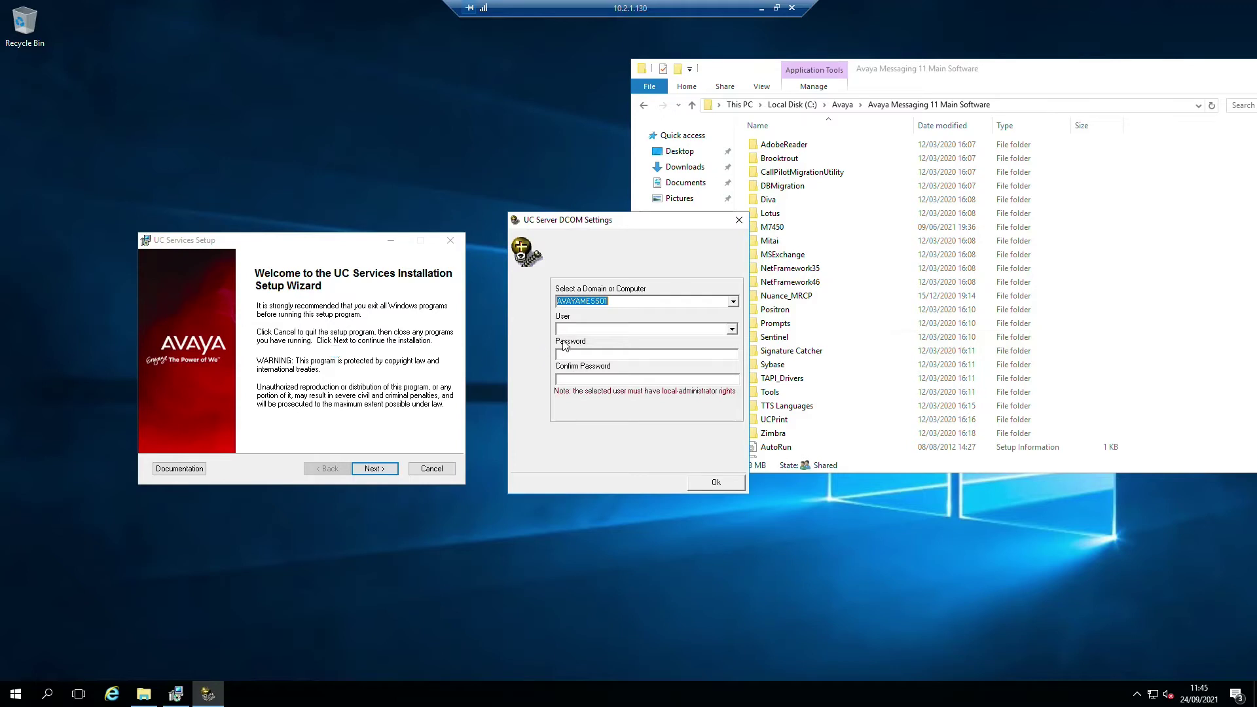
pyautogui.click(595, 329)
pyautogui.write('administrator*****')
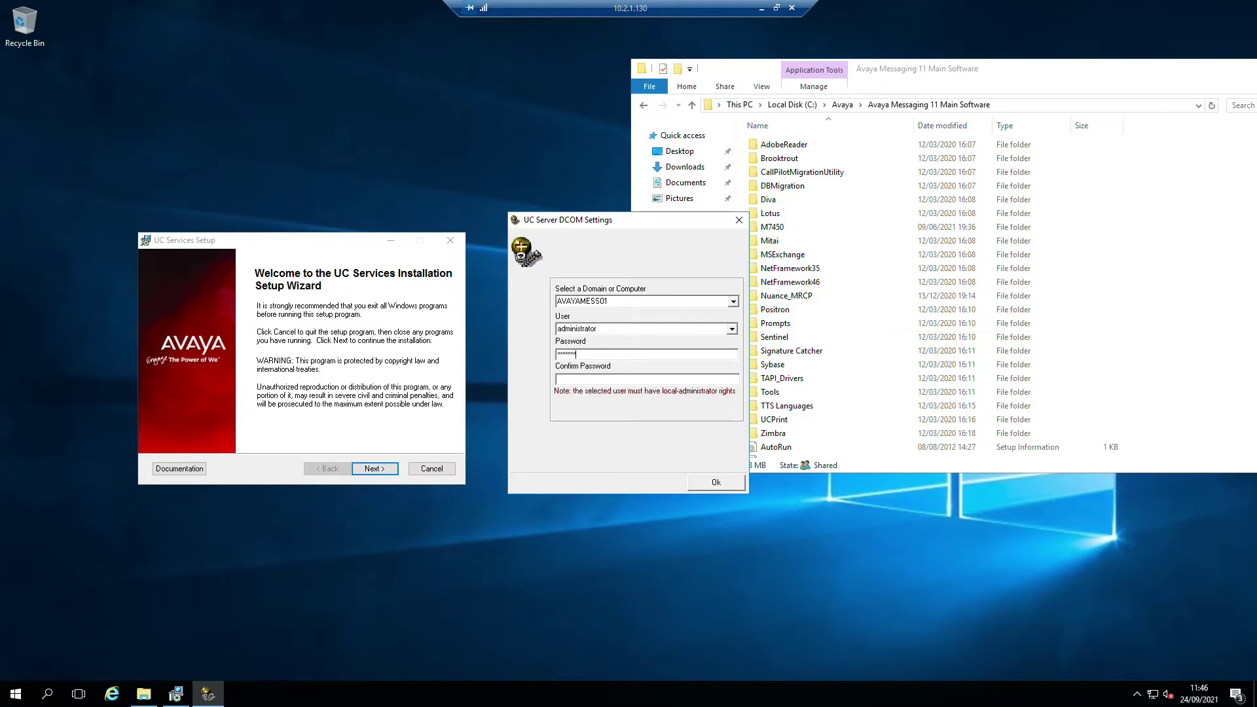
pyautogui.write('**********')
pyautogui.press('BackSpace')
pyautogui.press('BackSpace')
pyautogui.press('BackSpace')
pyautogui.press('BackSpace')
pyautogui.press('BackSpace')
pyautogui.press('BackSpace')
pyautogui.press('BackSpace')
pyautogui.press('BackSpace')
pyautogui.press('BackSpace')
pyautogui.press('BackSpace')
pyautogui.write('**********')
pyautogui.click(609, 330)
# - Confirm the DCOM settings, accept the license agreement, and install to C:\UC\ on drive C
pyautogui.click(713, 483)
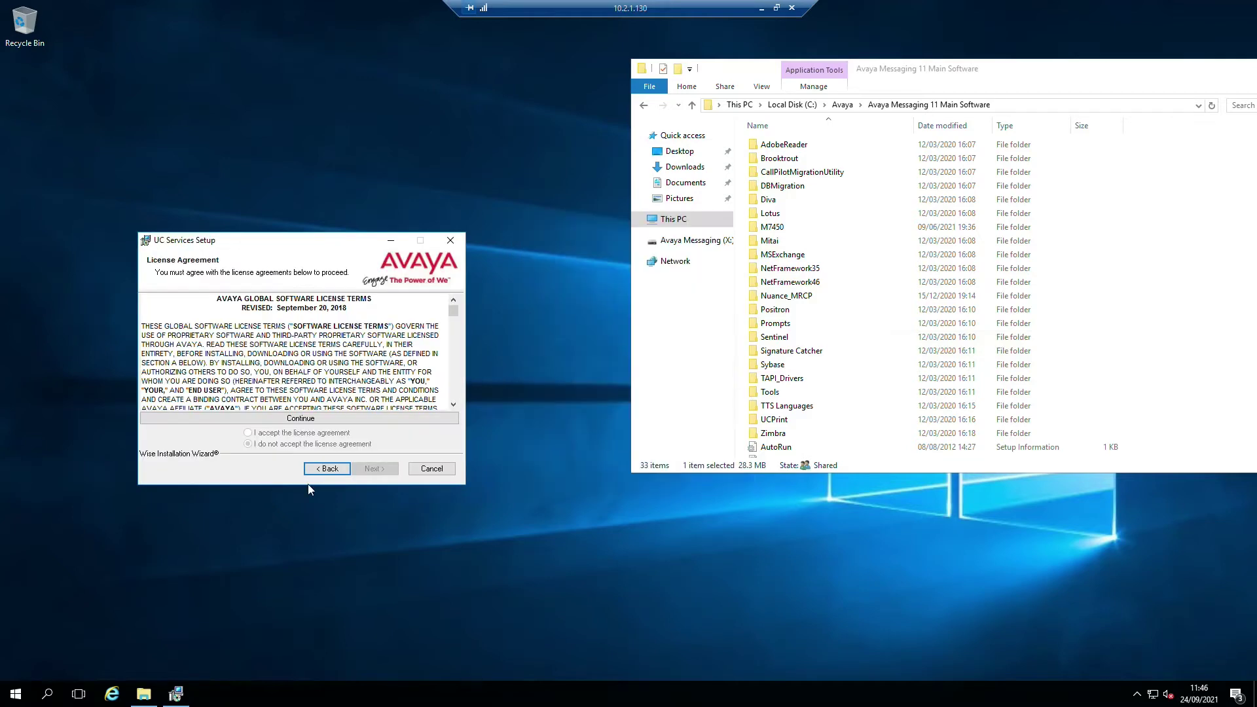
pyautogui.click(258, 422)
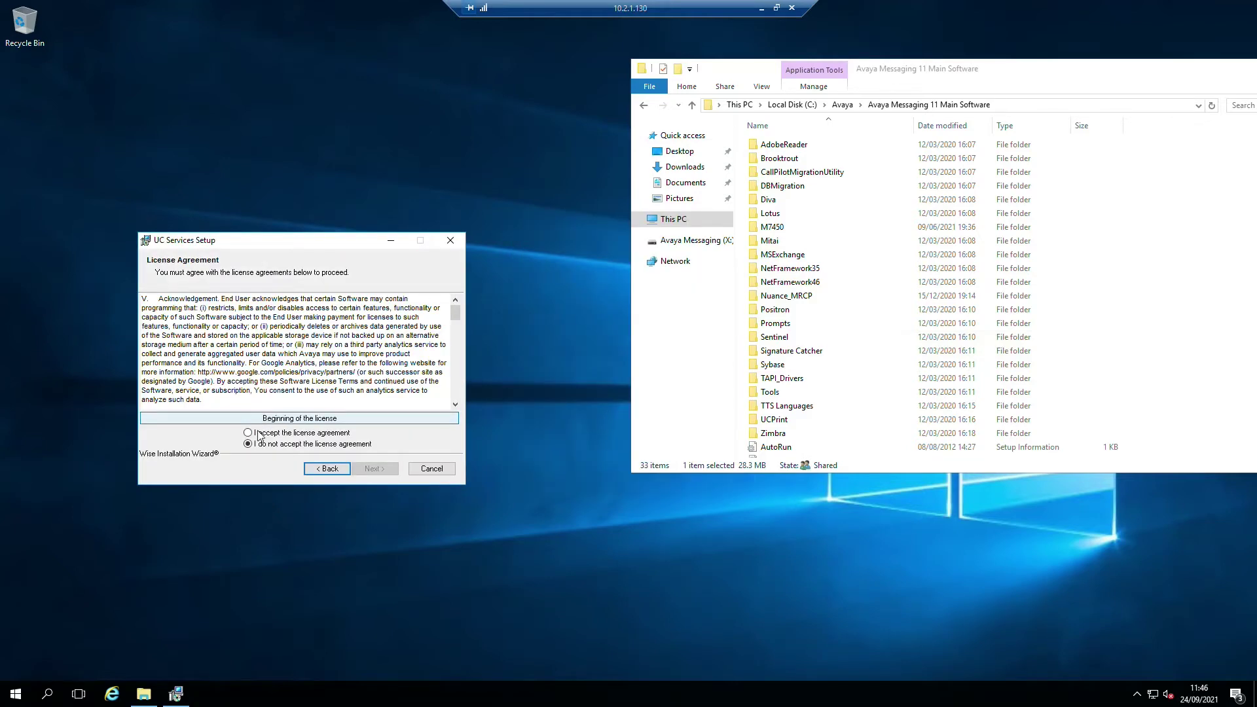
pyautogui.click(249, 433)
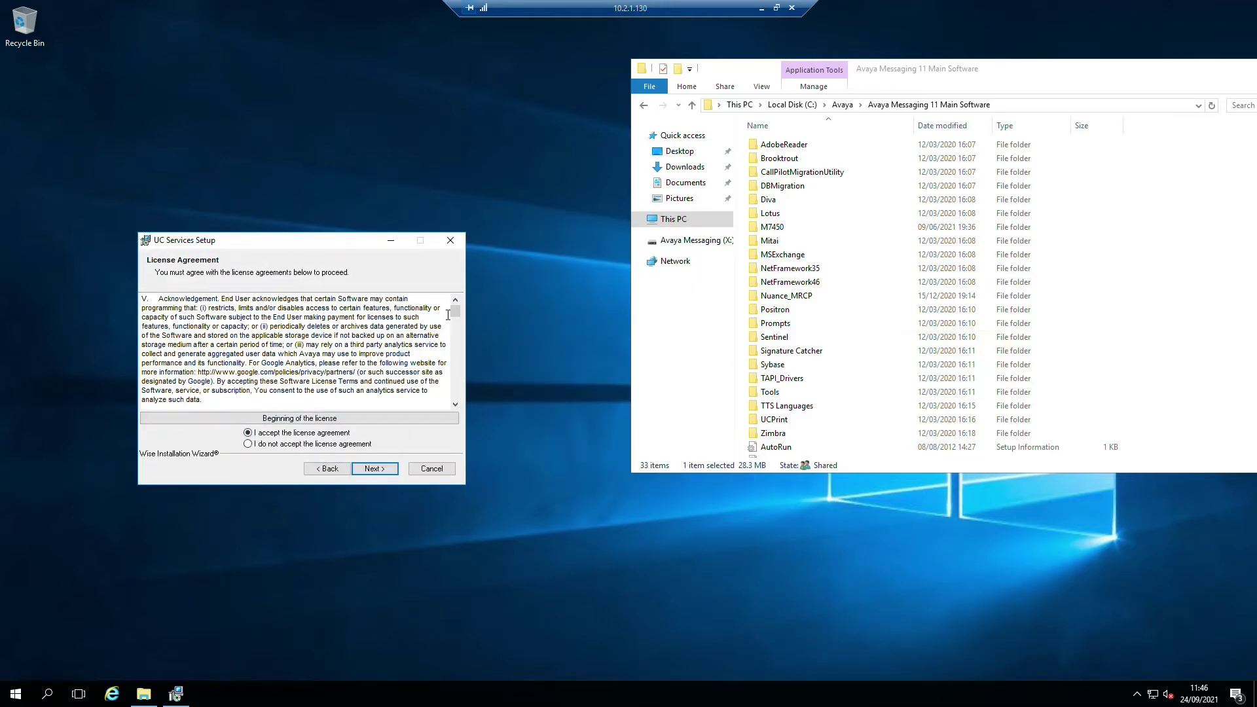
pyautogui.scroll(-10, 452, 340)
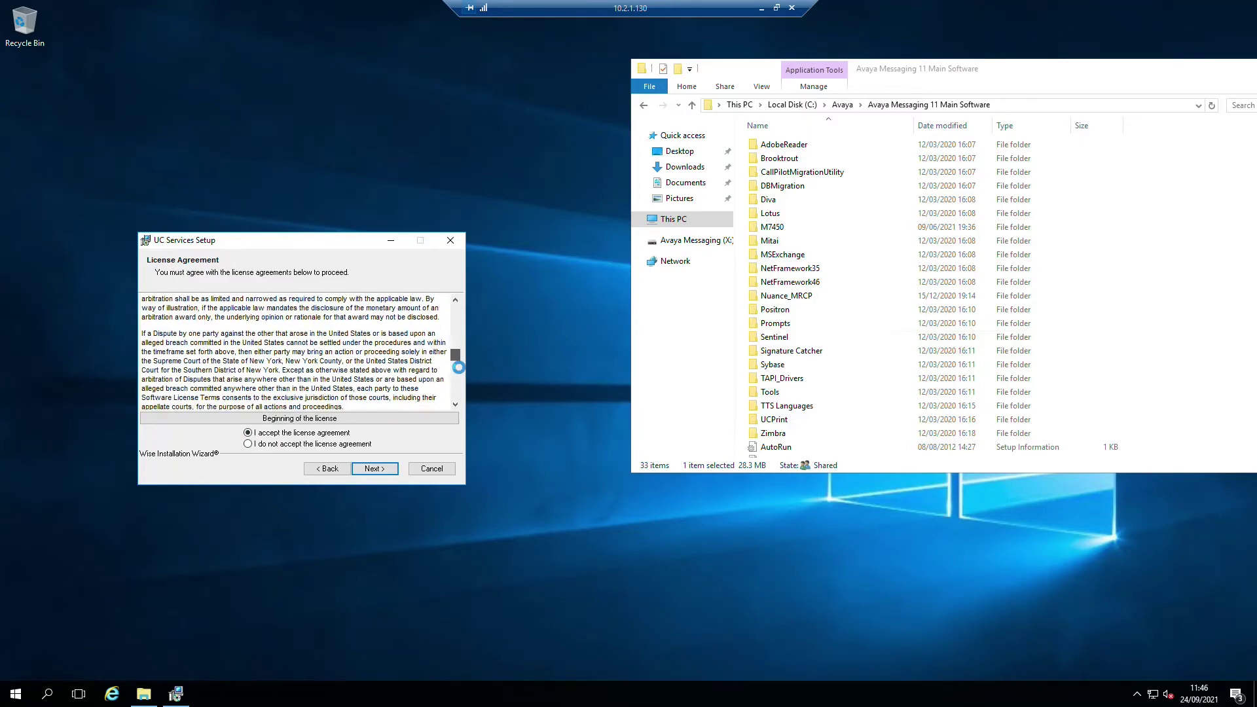
pyautogui.scroll(10, 452, 353)
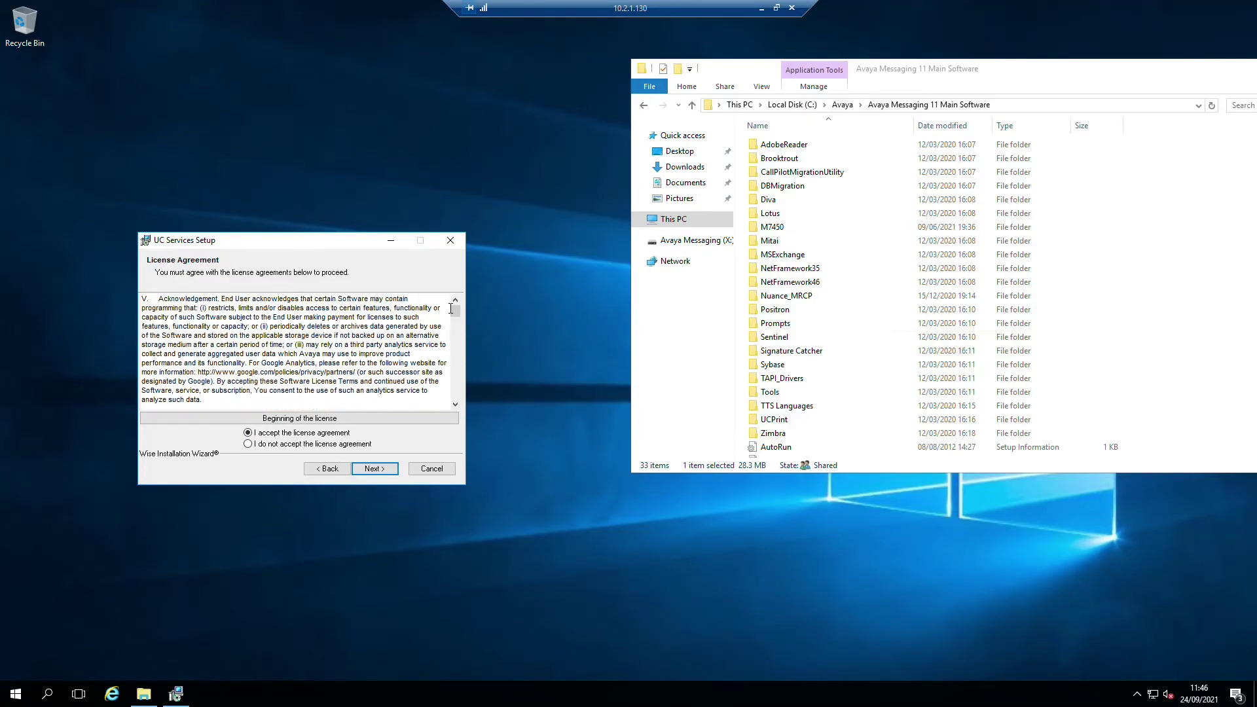
pyautogui.click(374, 469)
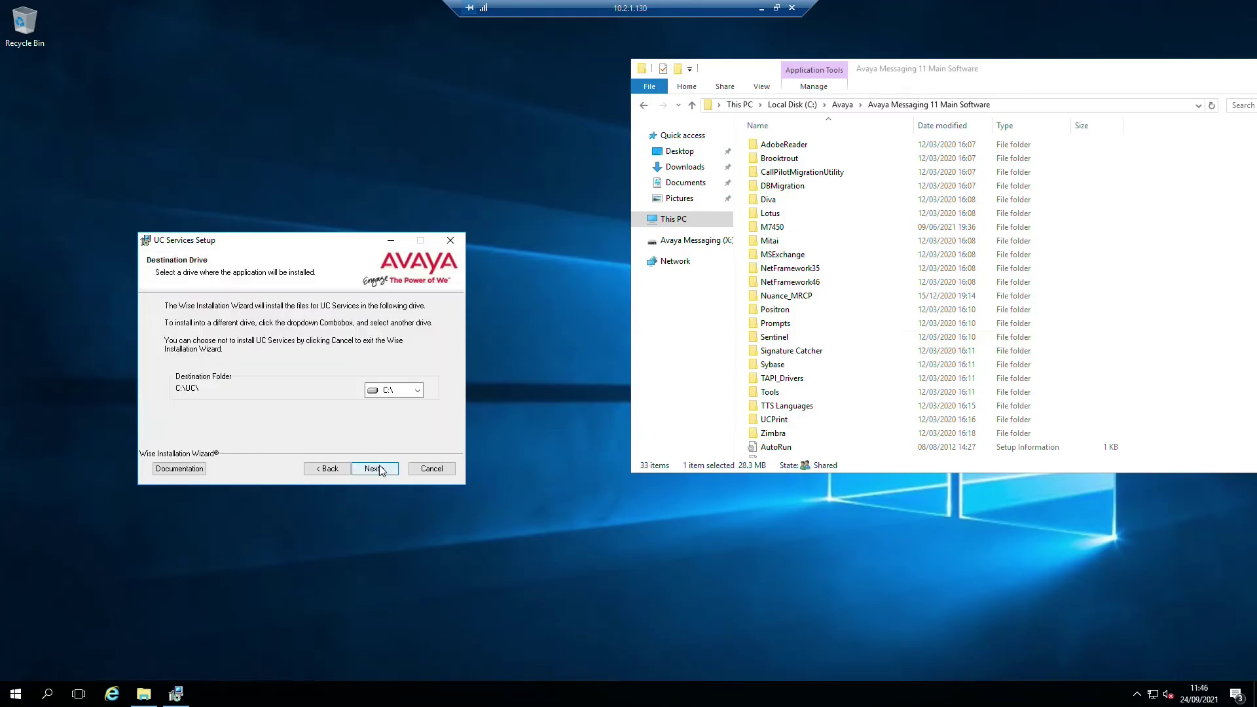
pyautogui.click(397, 391)
pyautogui.click(366, 469)
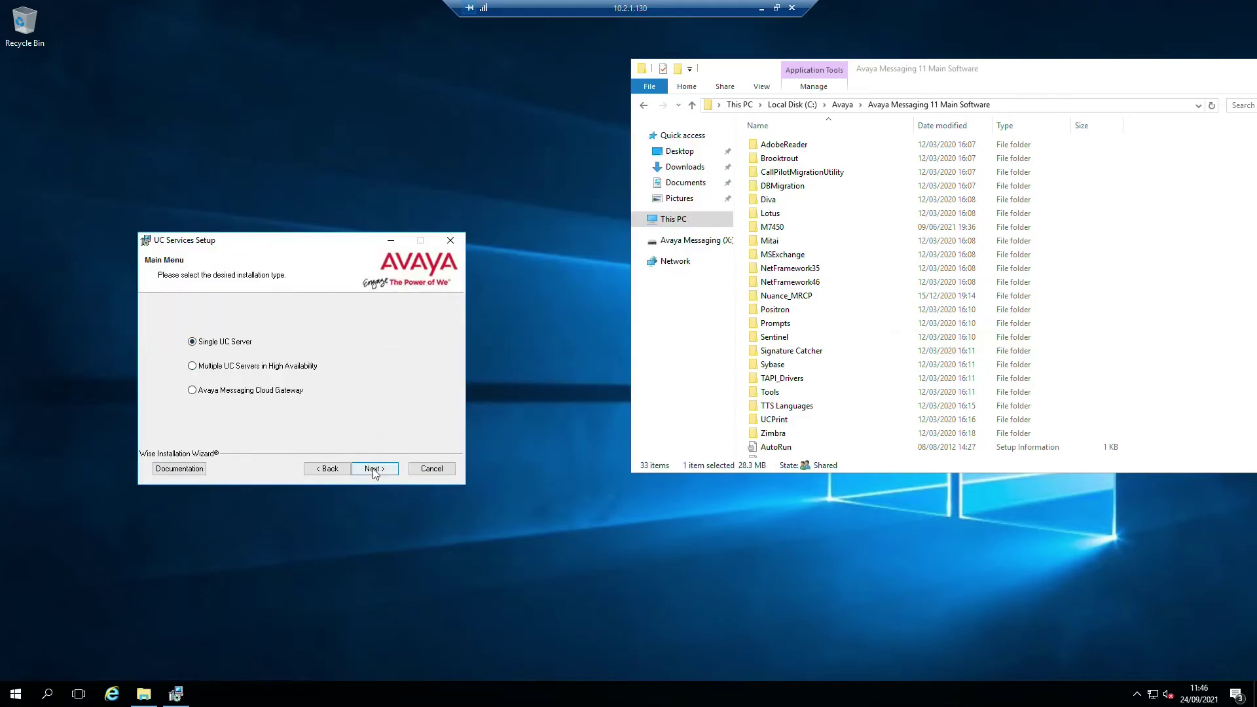
# - Proceed with the Single UC Server installation type
pyautogui.click(374, 470)
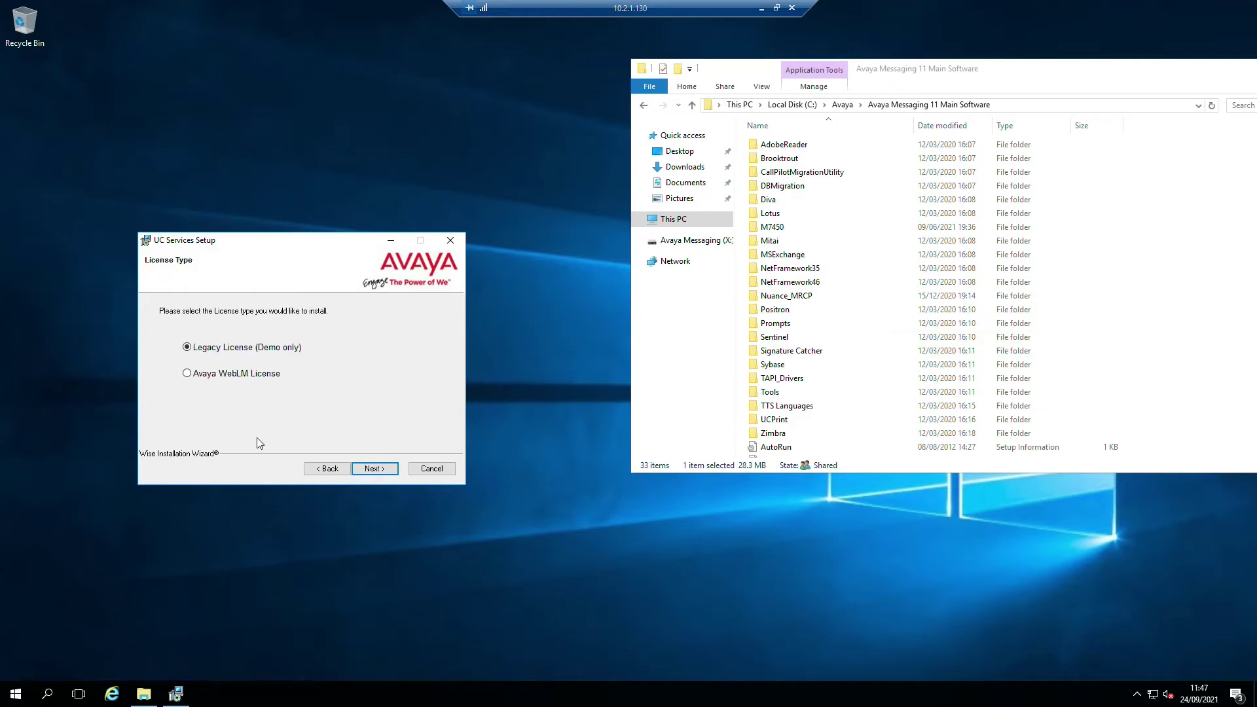
# - Choose Avaya WebLM License and retrieve the license details from WebLM server 10.2.1.10
pyautogui.click(195, 379)
pyautogui.click(375, 469)
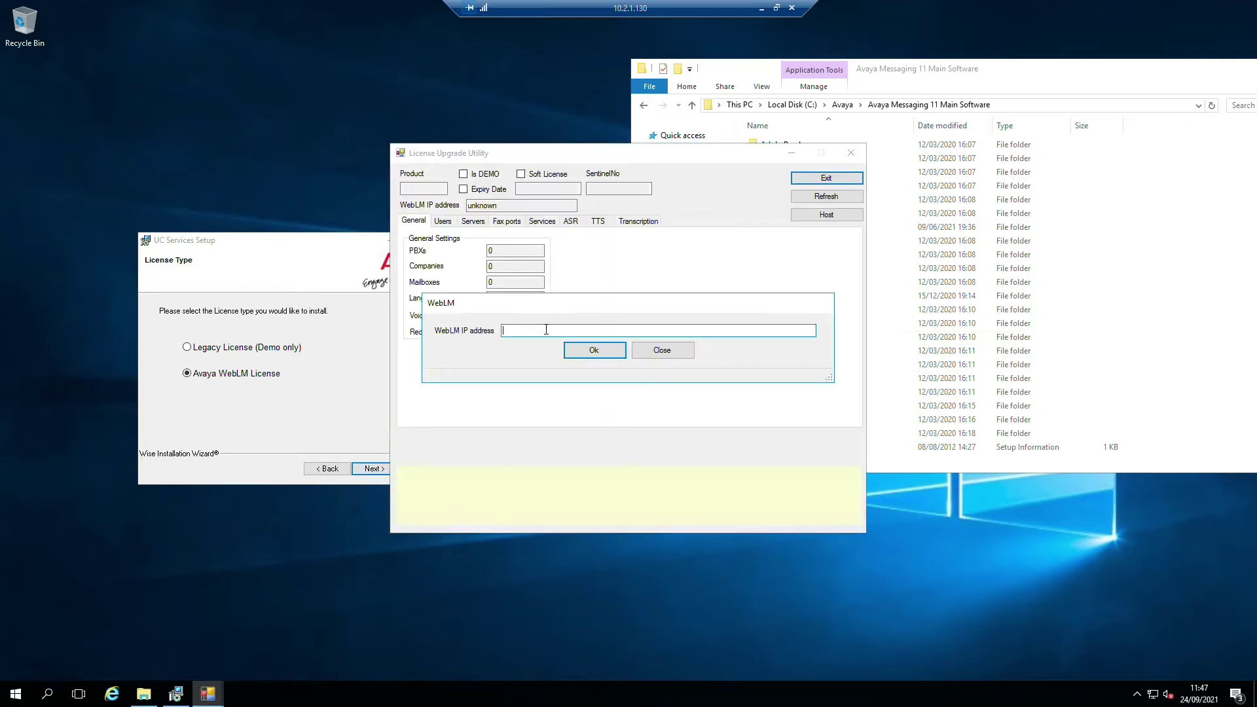
pyautogui.write('10.2.1.10')
pyautogui.click(592, 349)
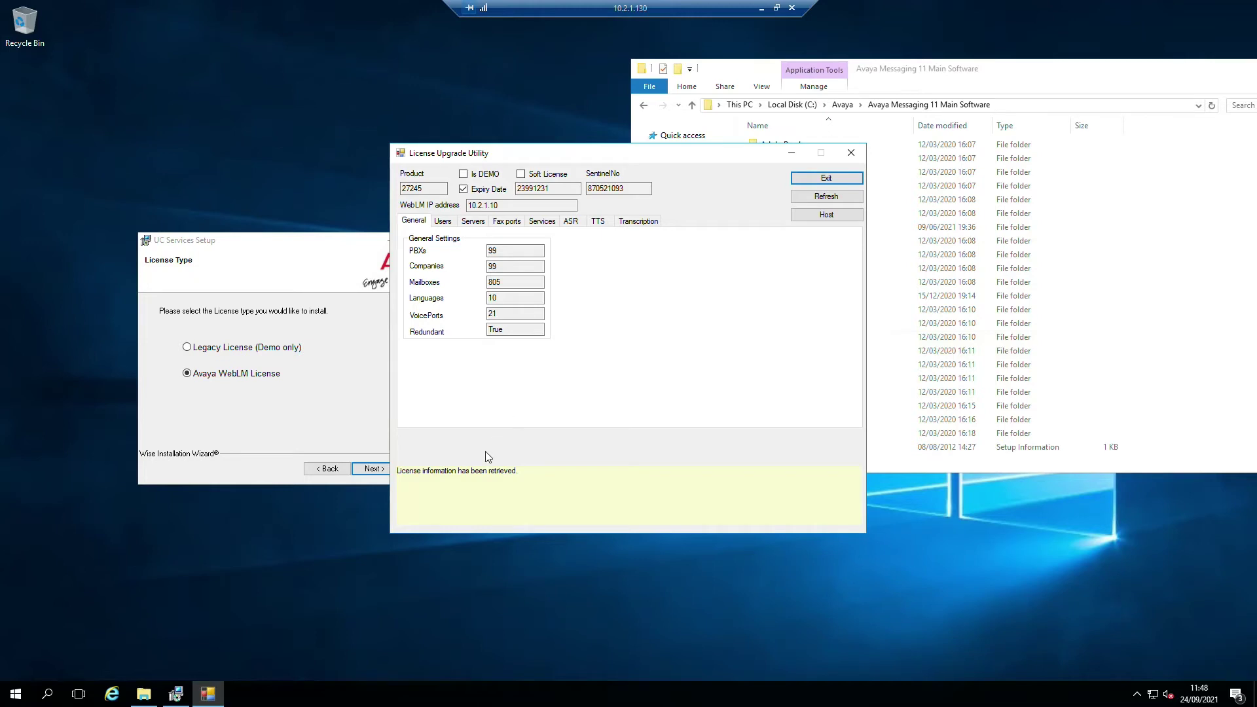
pyautogui.click(828, 180)
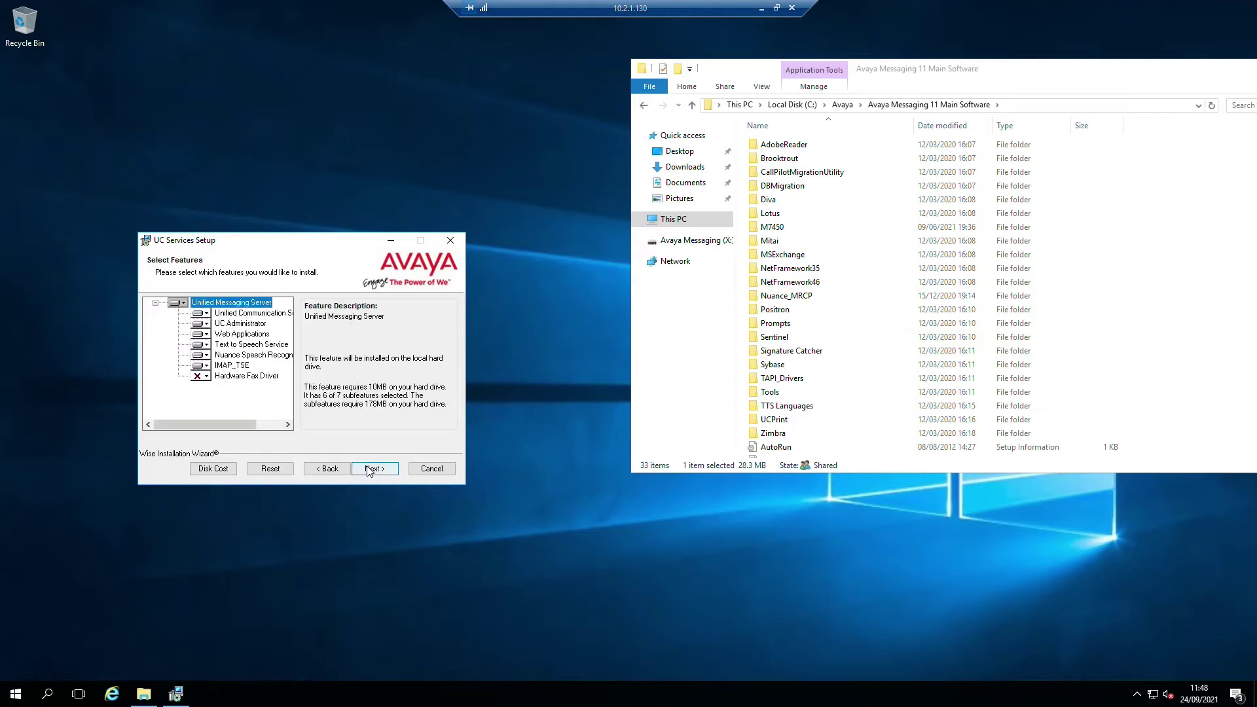
# - Reposition the setup window and accept the default Select Features choices
pyautogui.moveTo(411, 237); pyautogui.dragTo(411, 237)
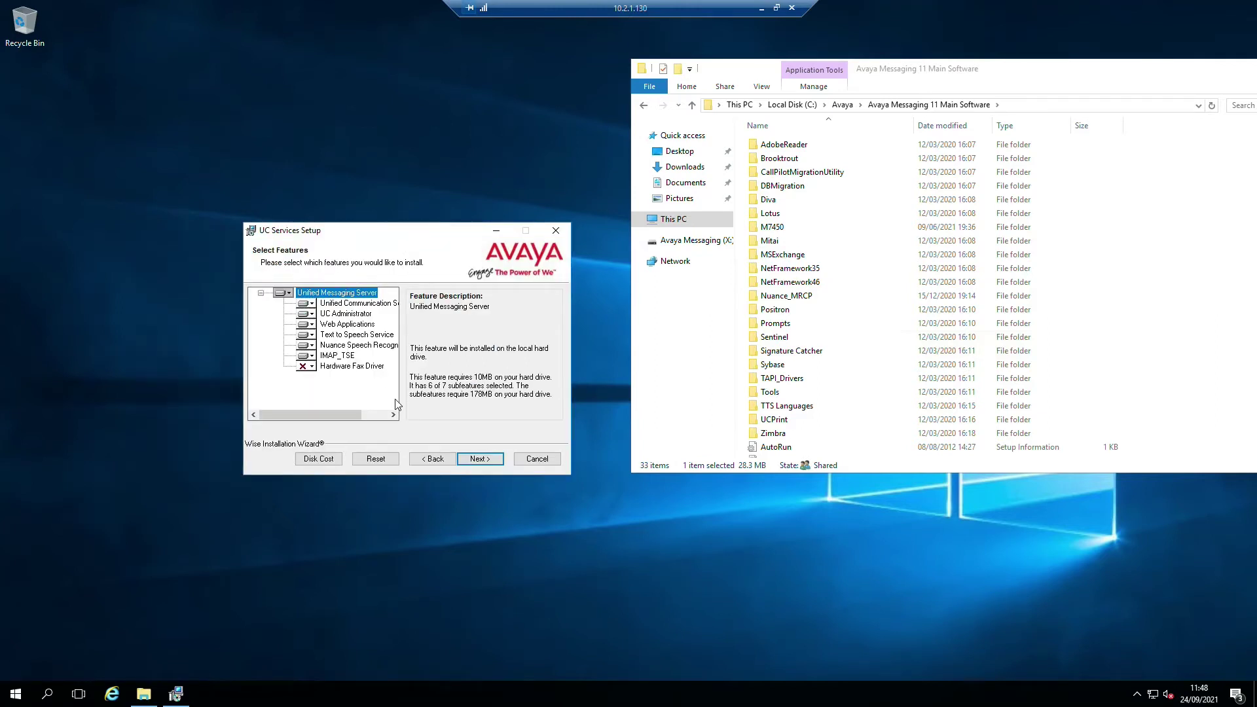
pyautogui.click(501, 459)
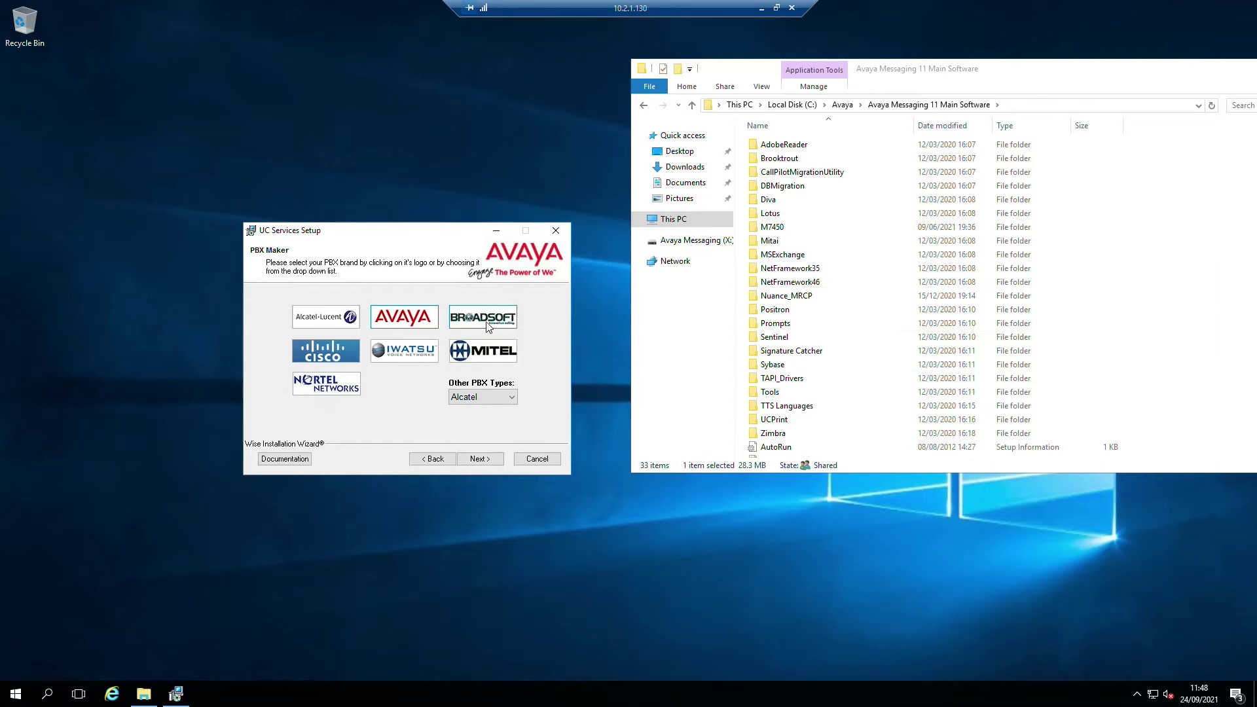
# - Select Avaya as the PBX maker with PBX model Communication Manager 6.x SM/AES
pyautogui.click(482, 397)
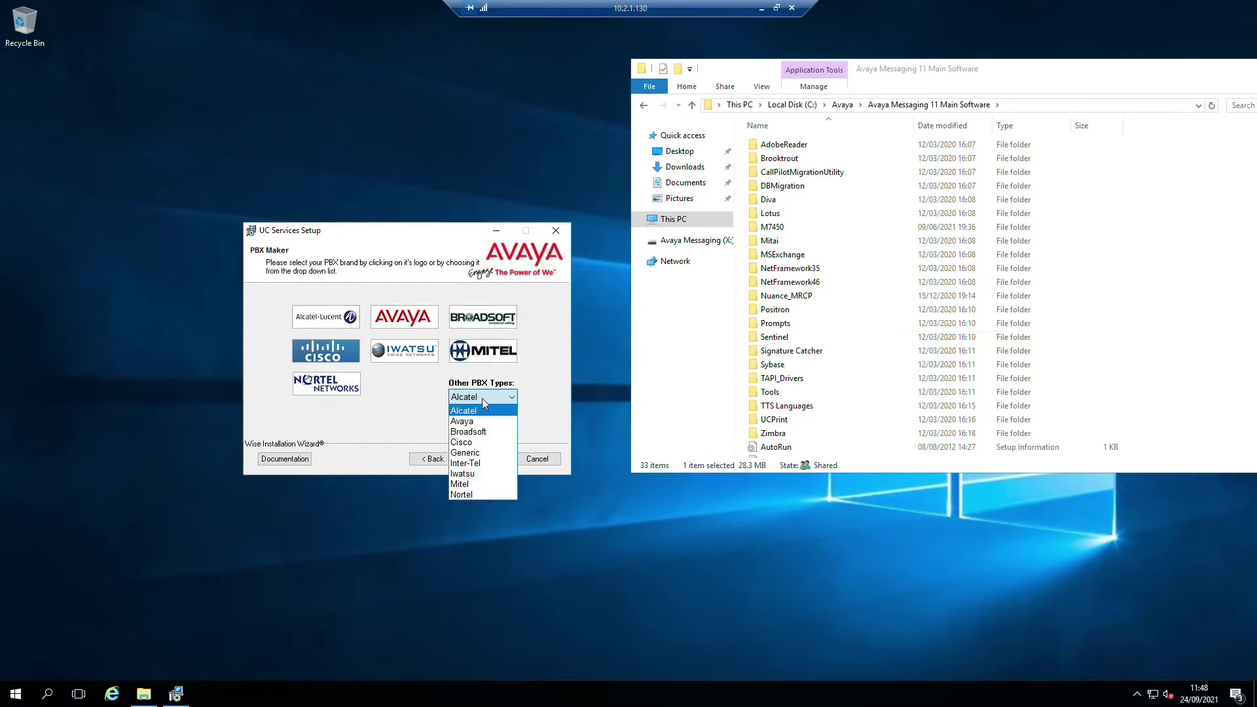
pyautogui.click(414, 427)
pyautogui.click(401, 319)
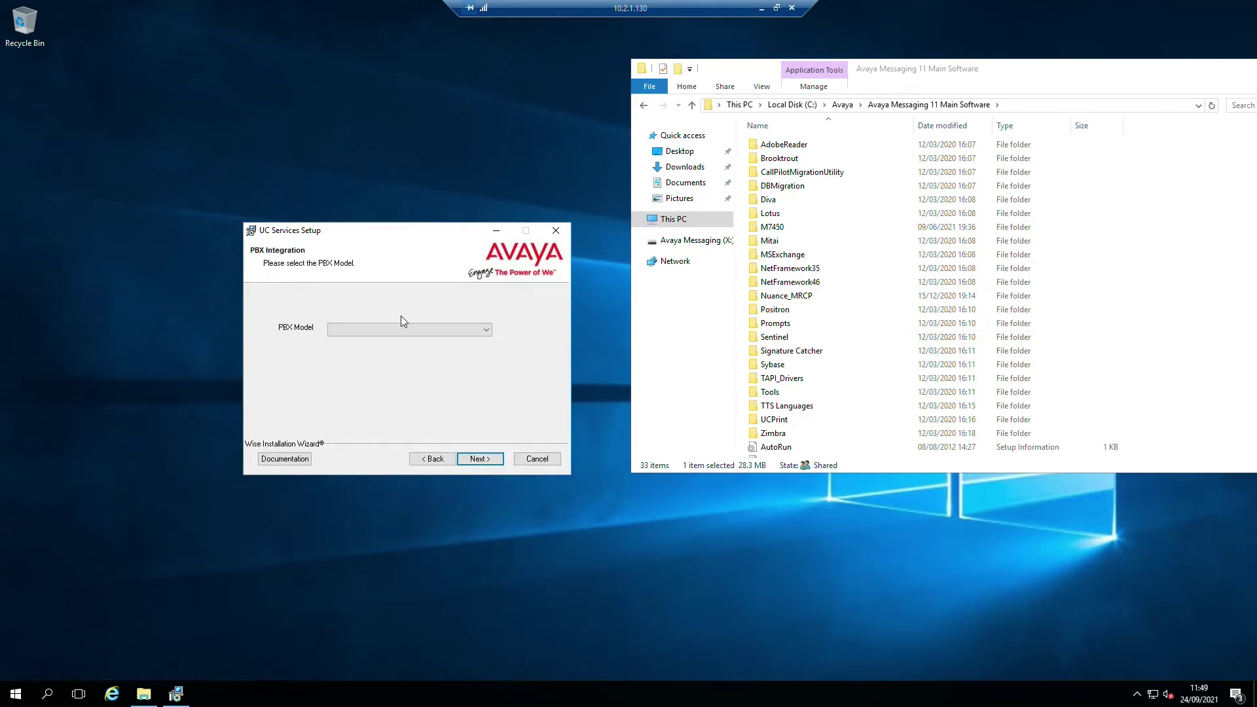
pyautogui.click(410, 330)
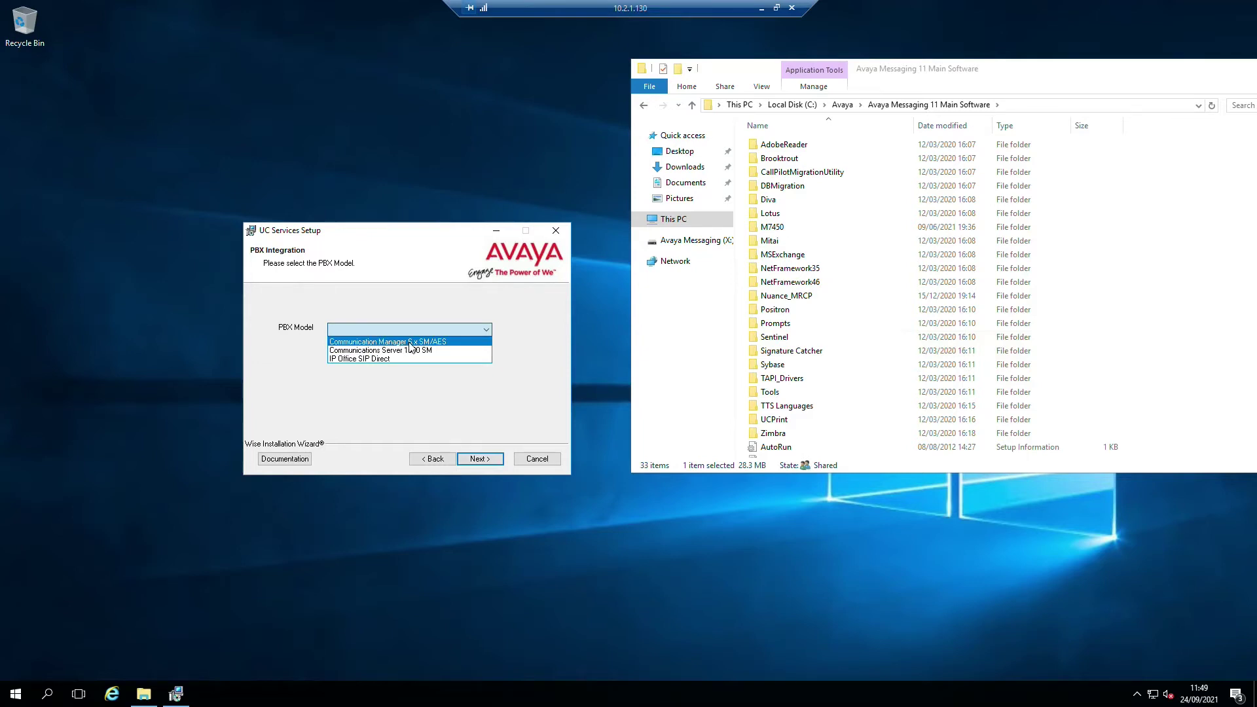
pyautogui.click(419, 343)
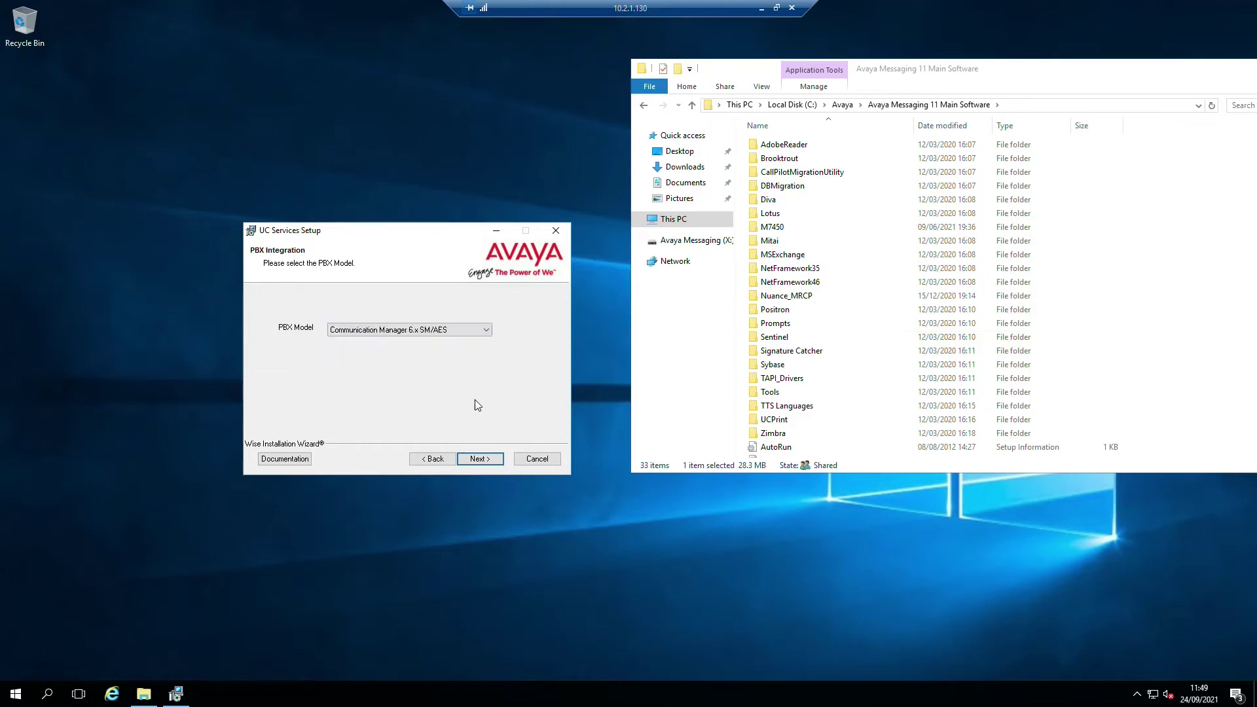
pyautogui.click(480, 459)
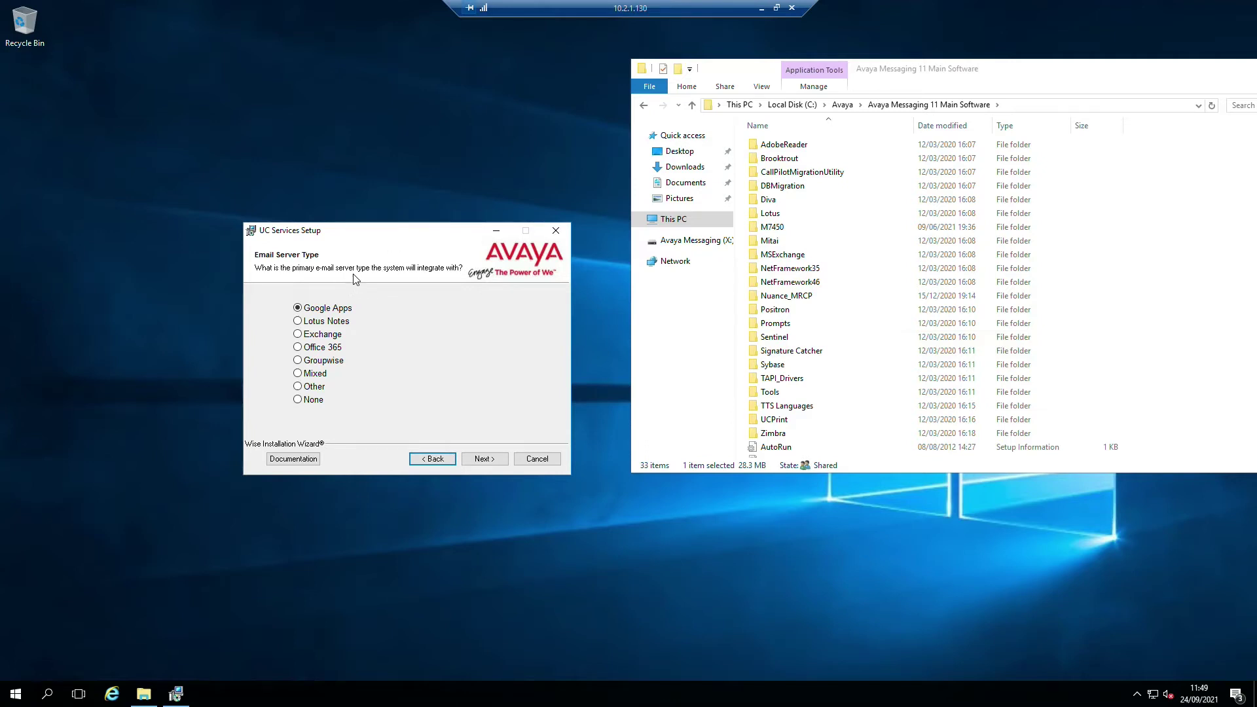
# - Choose no email server, then set country United Kingdom with area code 44
pyautogui.click(306, 402)
pyautogui.click(484, 459)
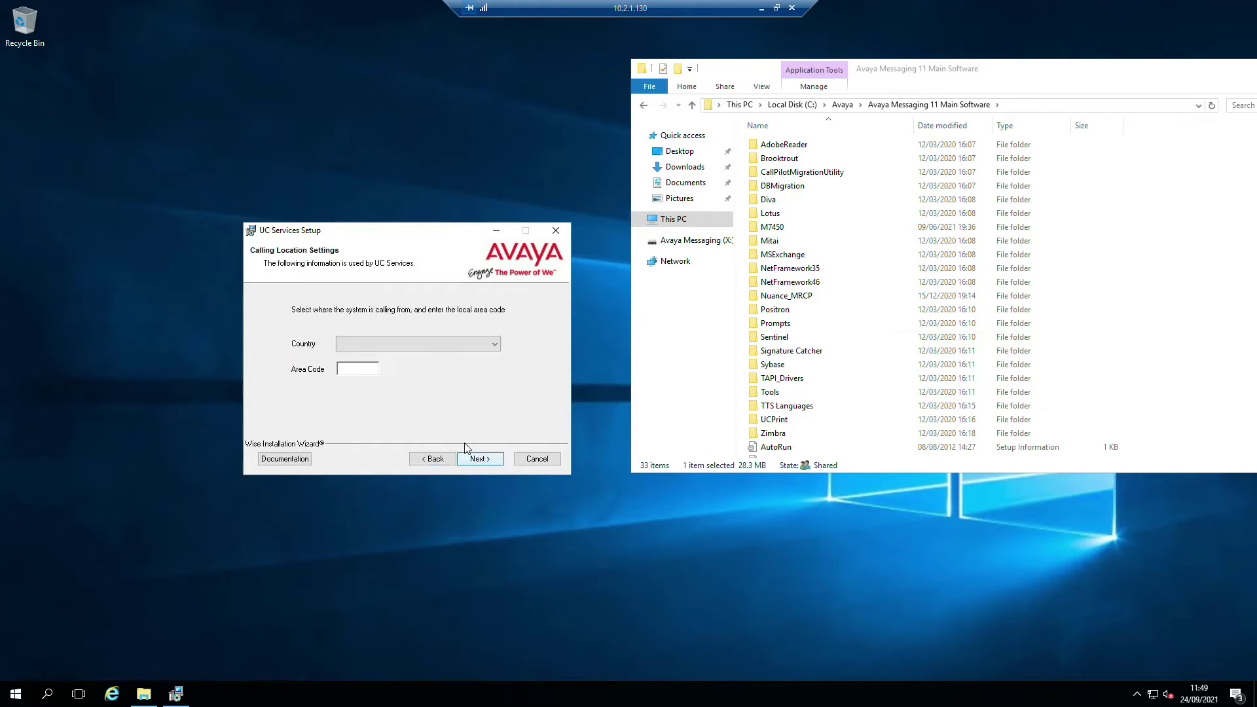
pyautogui.click(399, 344)
pyautogui.click(399, 345)
pyautogui.press('u')
pyautogui.press('u')
pyautogui.press('u')
pyautogui.press('u')
pyautogui.click(364, 365)
pyautogui.write('44')
pyautogui.click(479, 459)
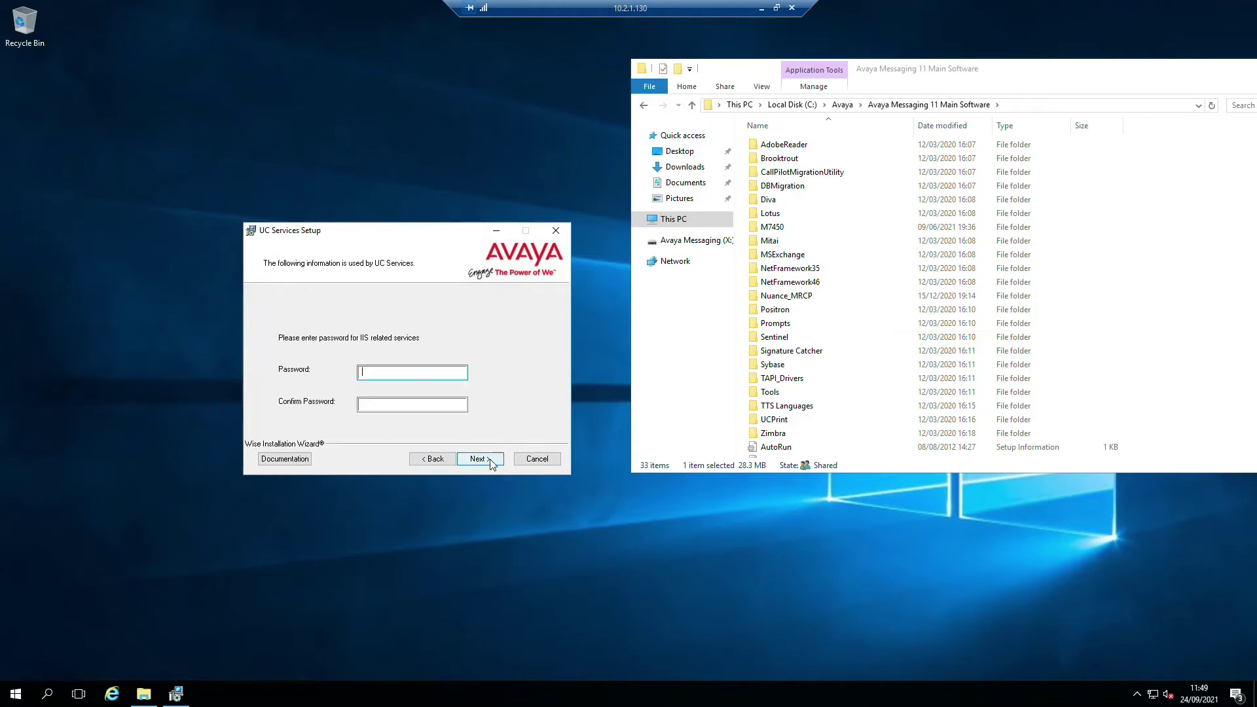
# - Enter and confirm the IIS password
pyautogui.write('●●●●●●●●●●●')
pyautogui.press('Tab')
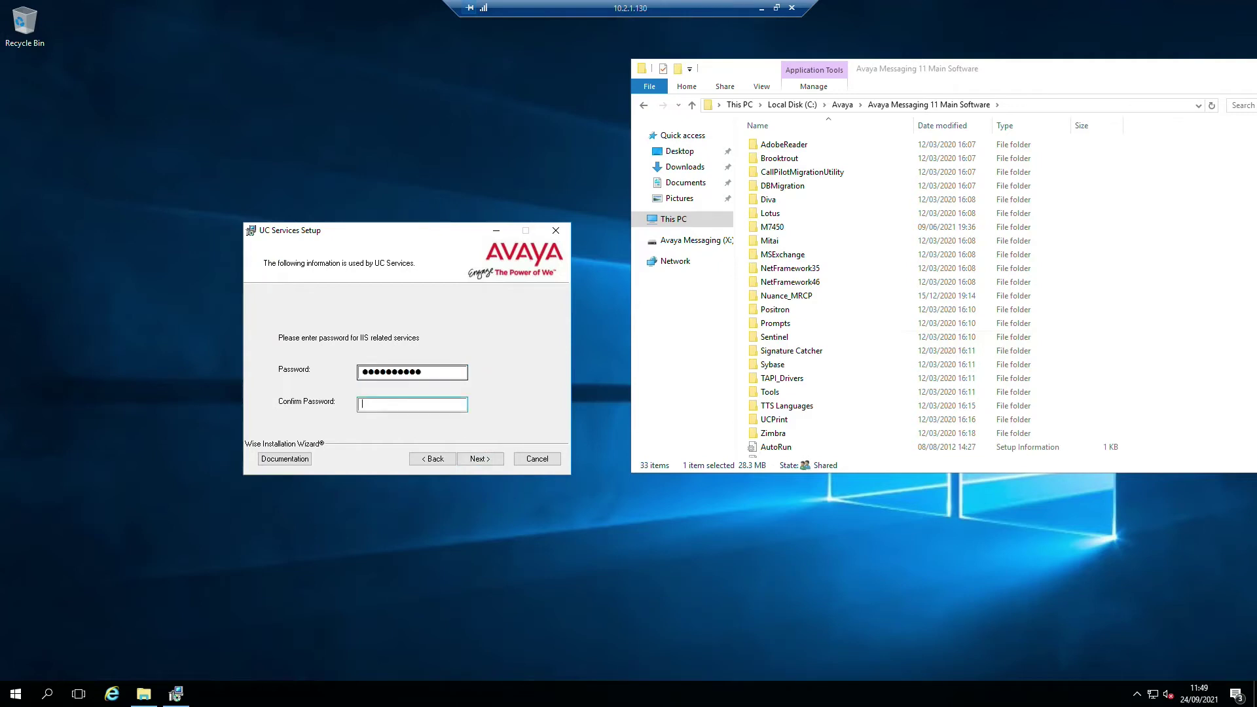
pyautogui.write('●●●●●●●●●●●')
pyautogui.click(466, 454)
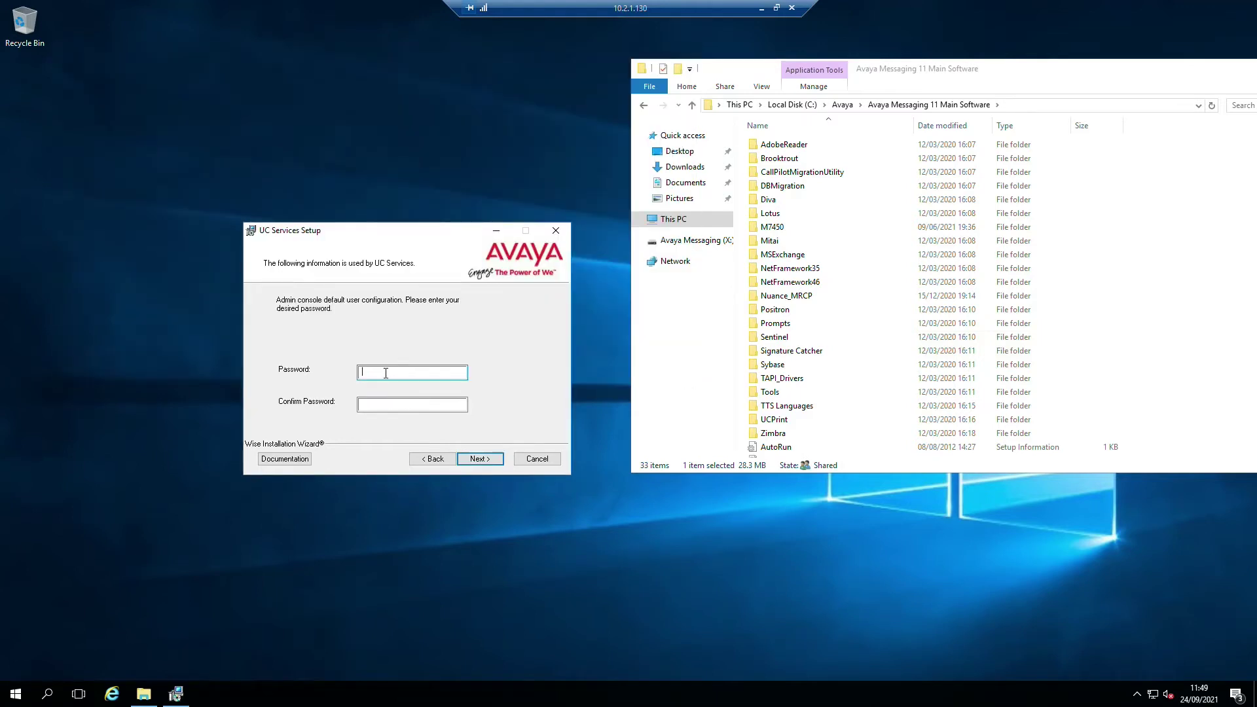
# - Enter and confirm the admin console password
pyautogui.write('●●●●●●●●●●●')
pyautogui.press('Tab')
pyautogui.write('●●●●●●●●●●●')
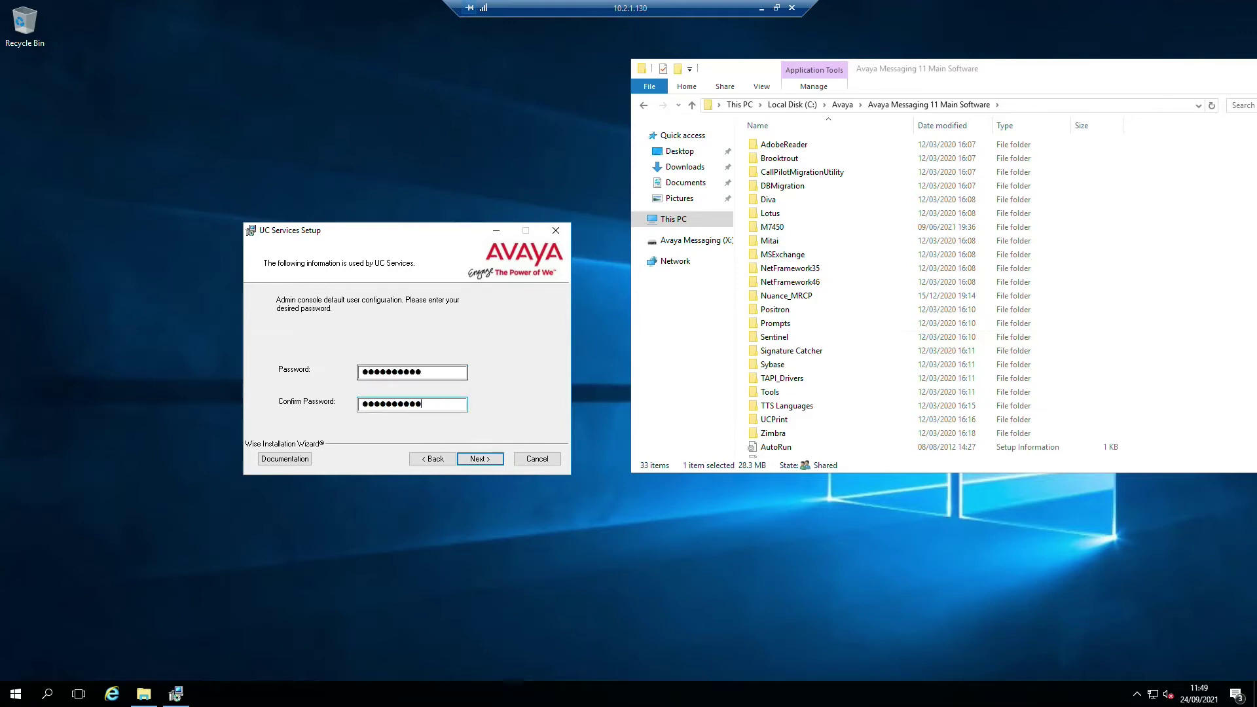
pyautogui.click(467, 461)
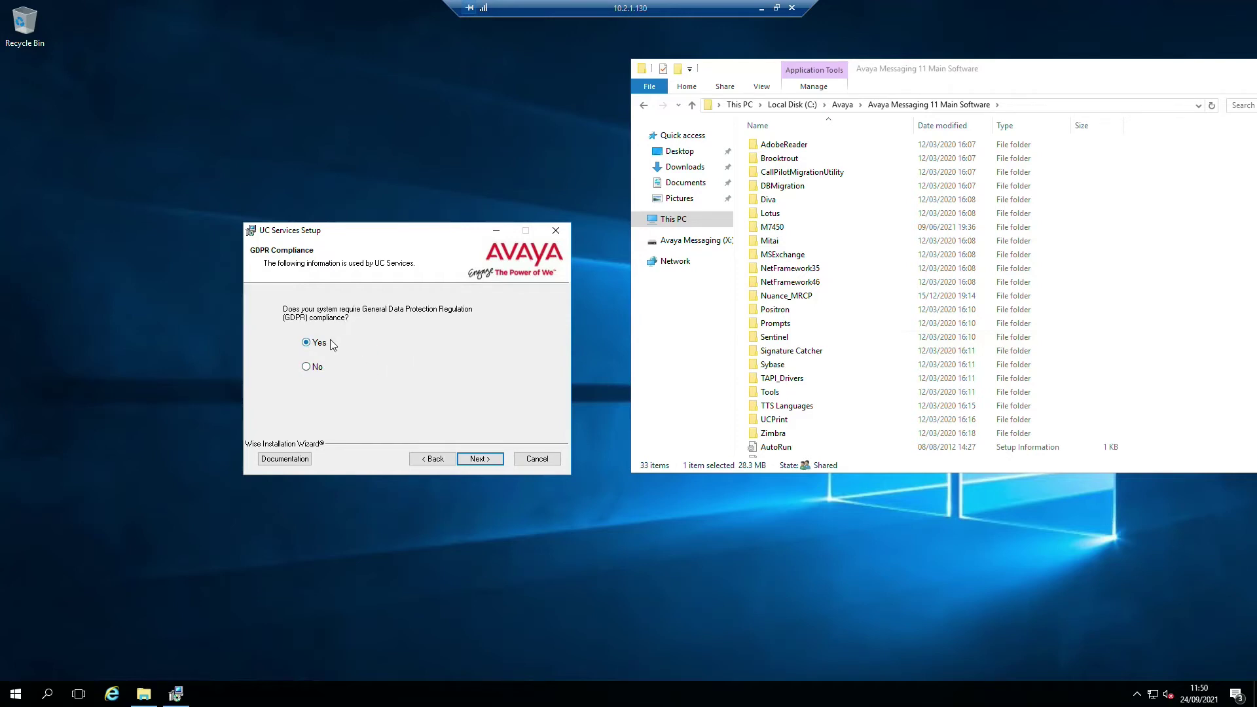
# - Answer No to GDPR compliance and start installing the selected features
pyautogui.click(312, 368)
pyautogui.click(477, 459)
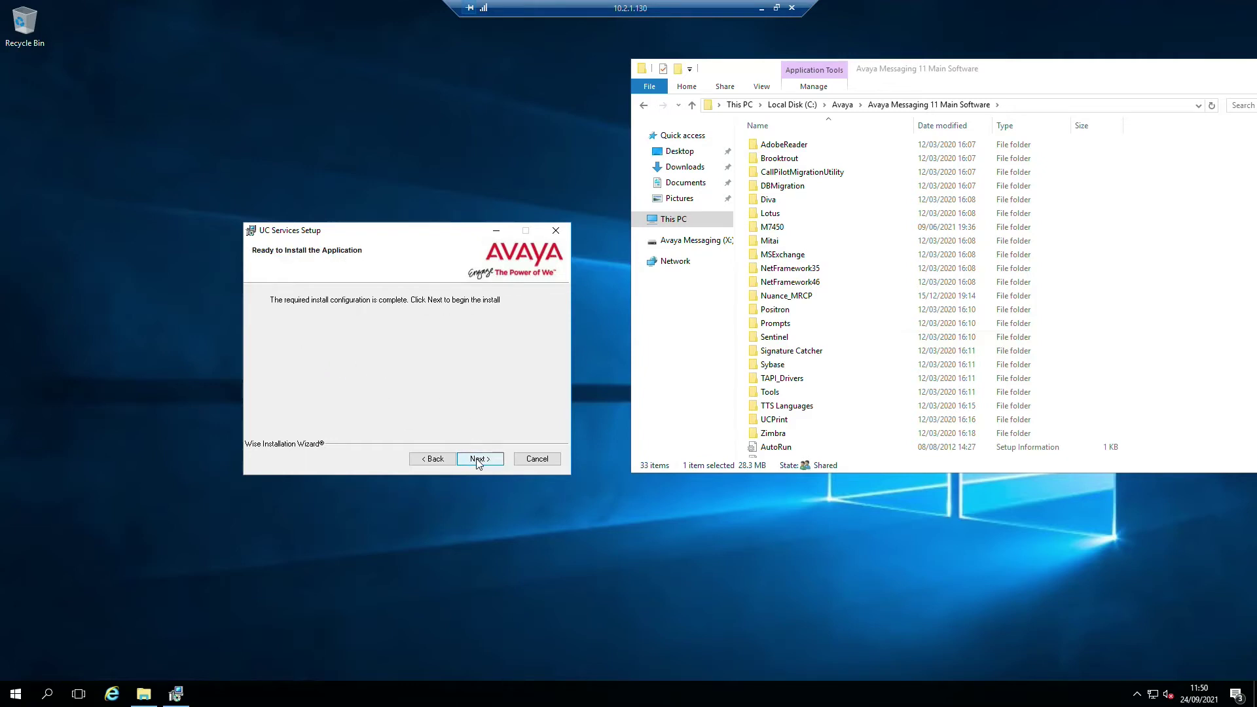
pyautogui.click(477, 459)
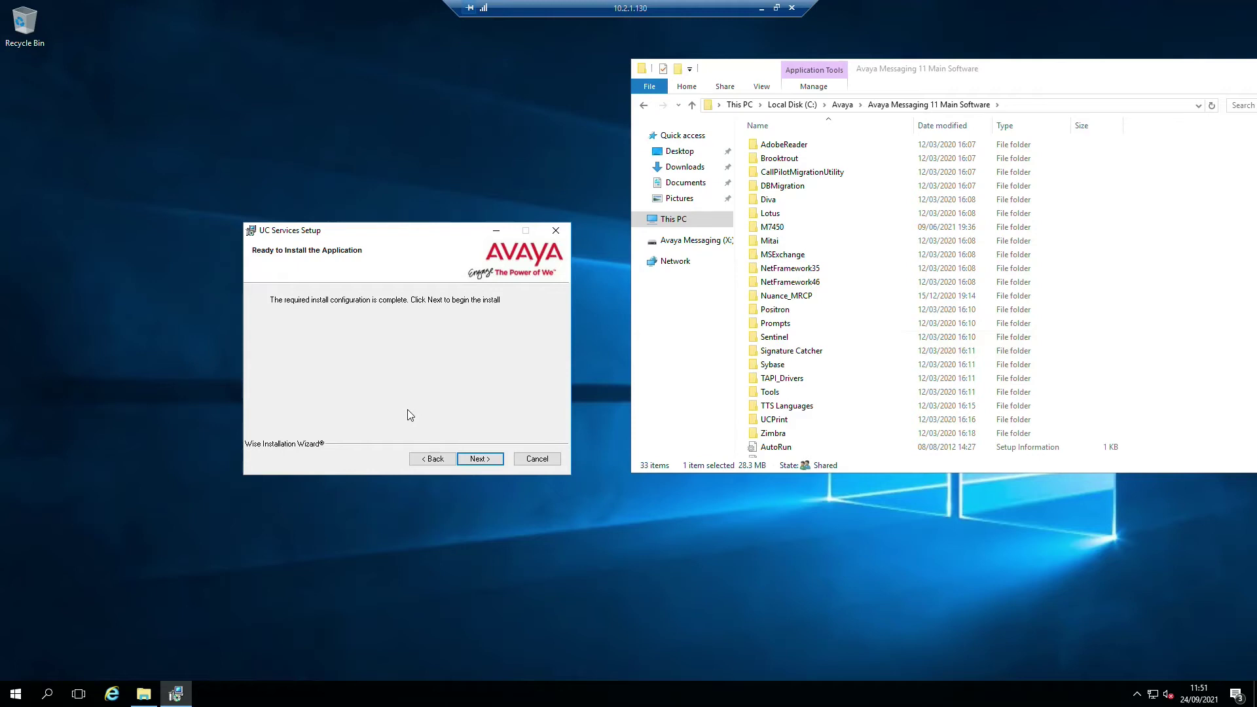
pyautogui.press('Return')
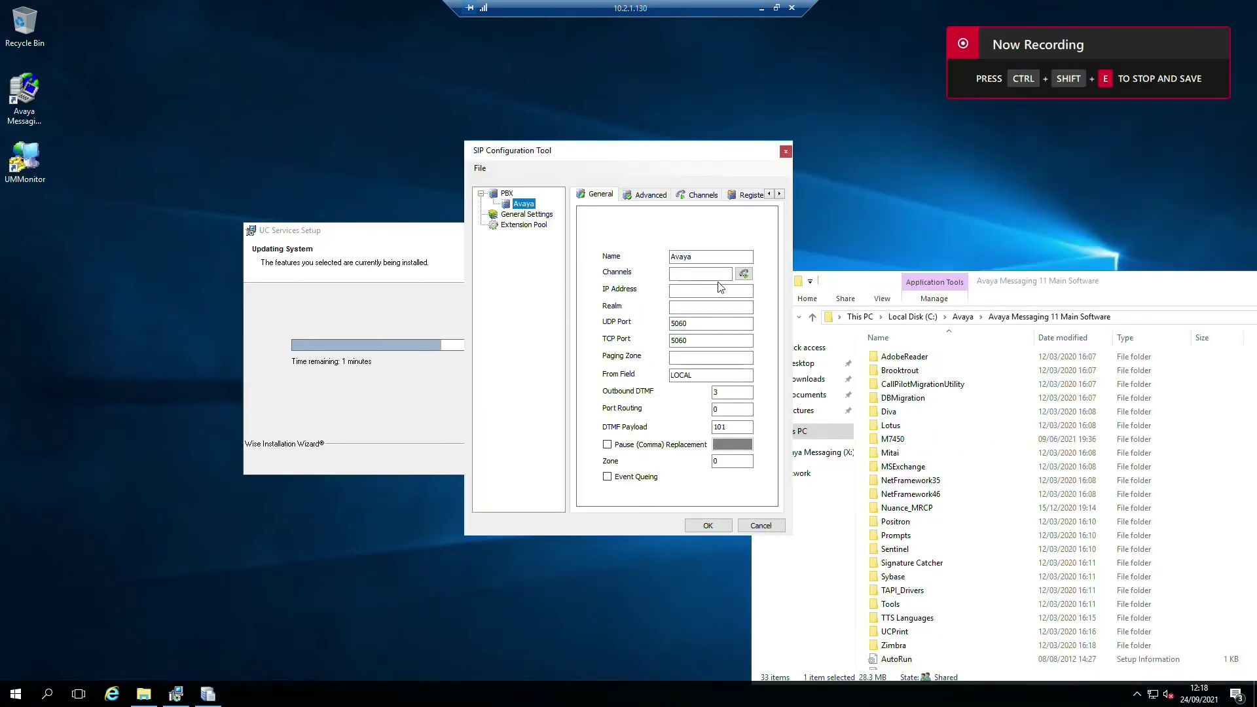
# - Give the Avaya PBX channels 1-30 and IP address 10.2.1.20, then view its Advanced options
pyautogui.click(691, 273)
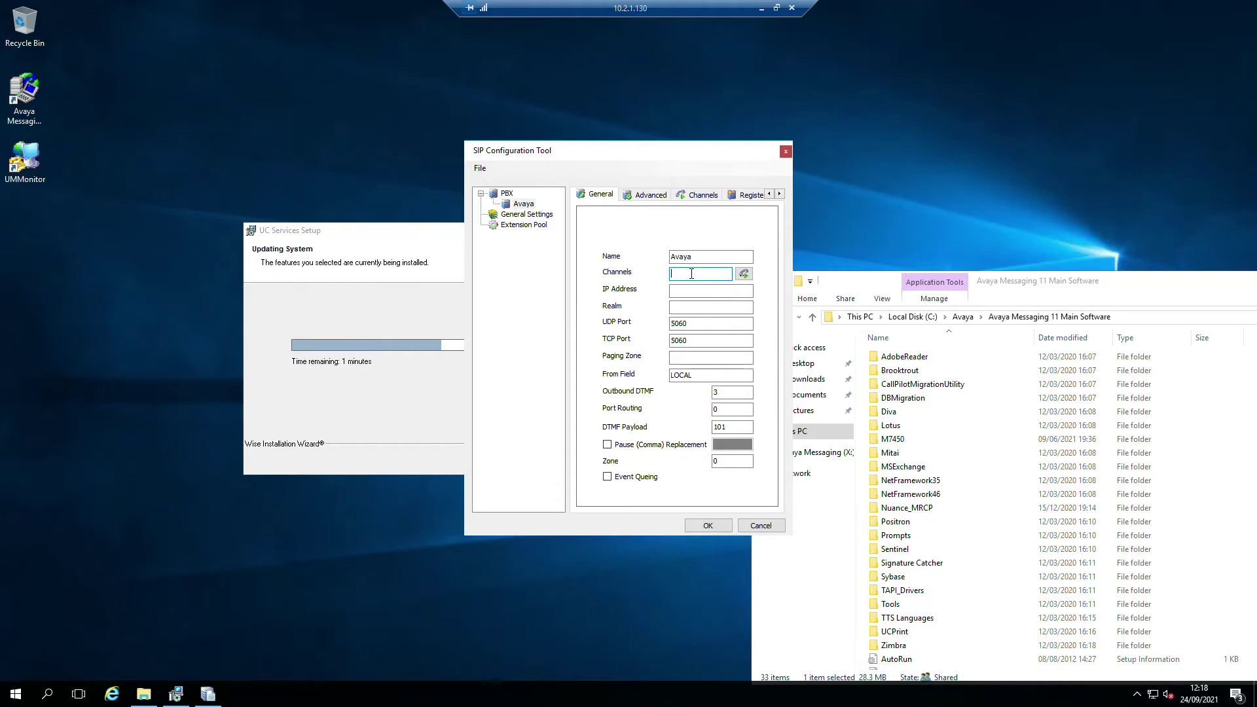
pyautogui.write('1-30')
pyautogui.press('Tab')
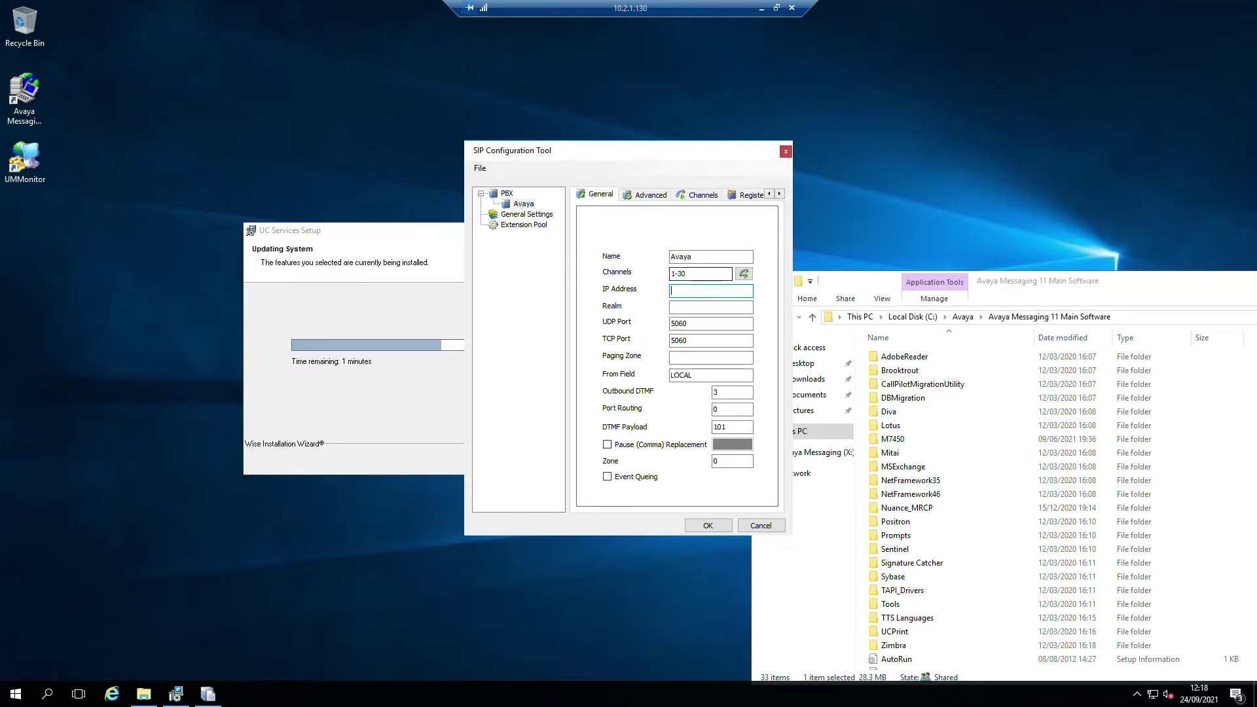
pyautogui.write('10.2.1.20,10.2.1.22')
pyautogui.click(636, 196)
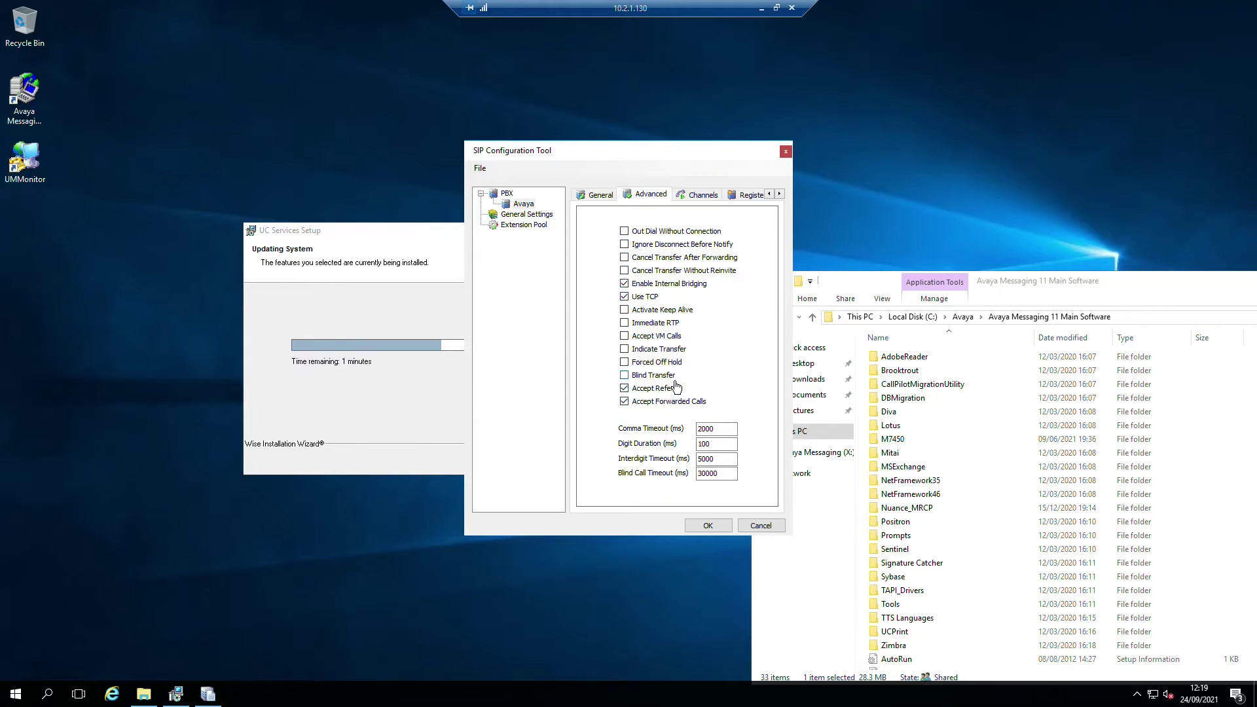
# - Clear channel 1's extension 1001 and auto-fill all channel extensions with the * wildcard
pyautogui.click(687, 196)
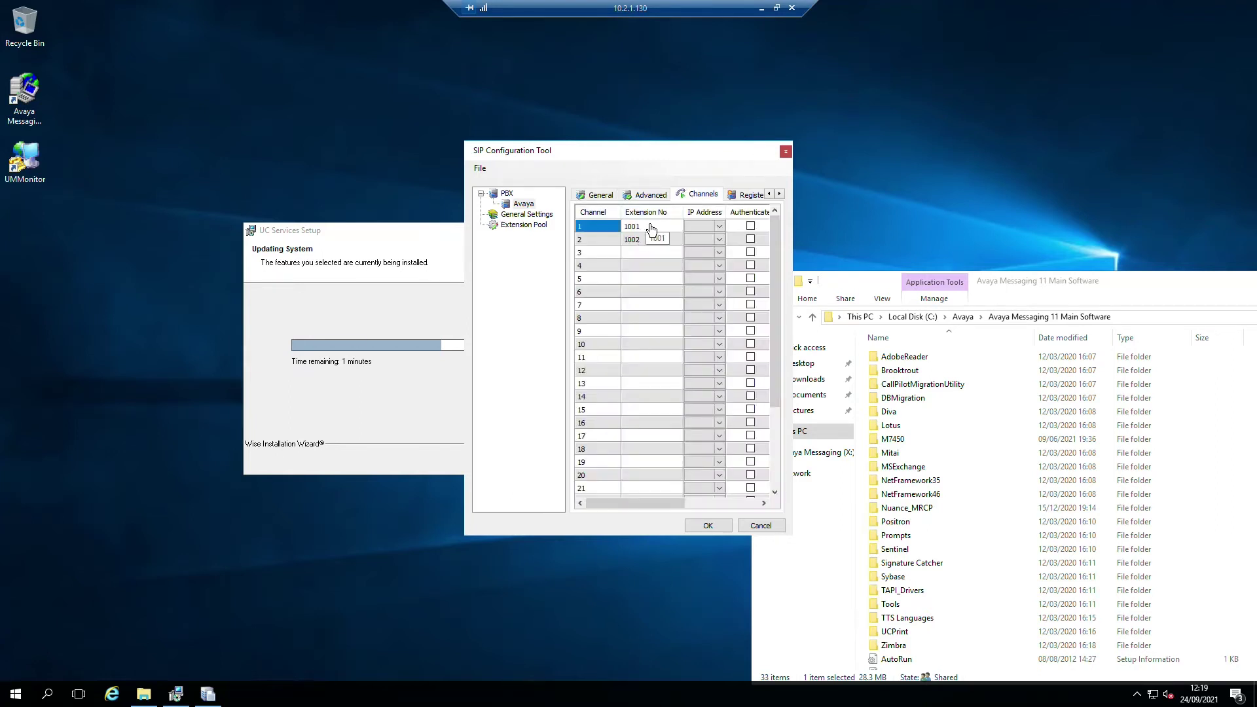
pyautogui.click(652, 229)
pyautogui.click(652, 228)
pyautogui.press('BackSpace')
pyautogui.press('Return')
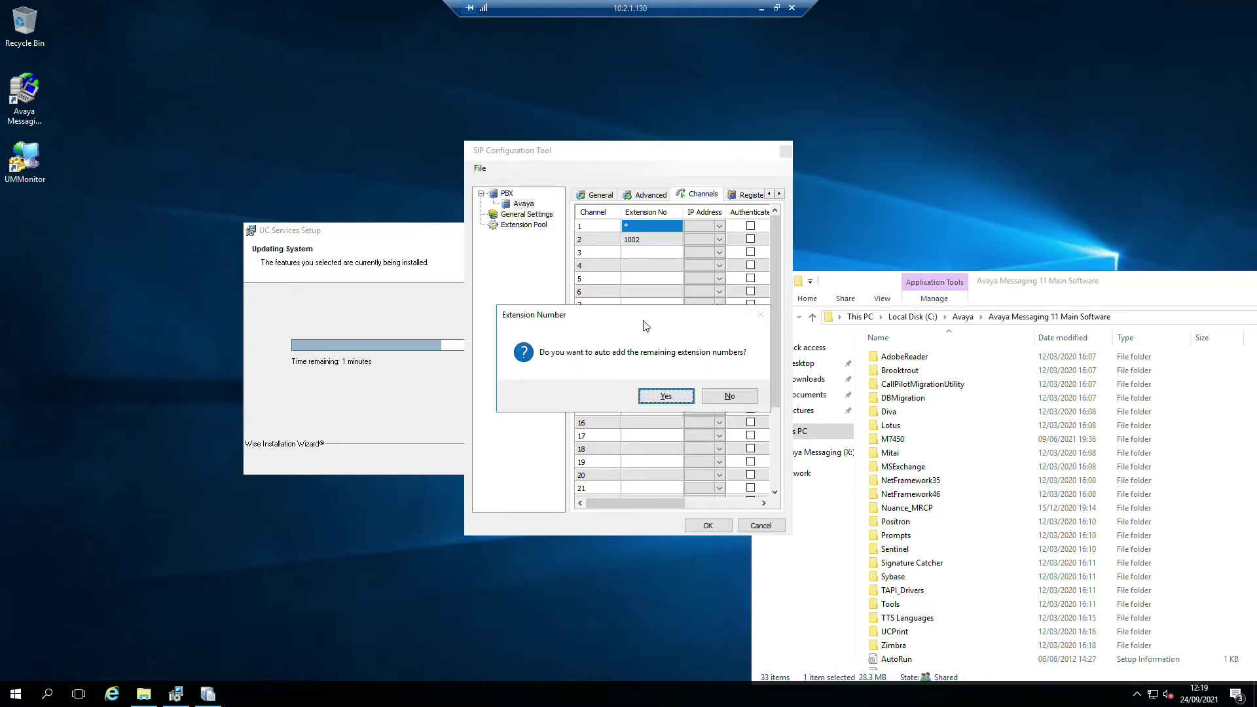
pyautogui.click(665, 393)
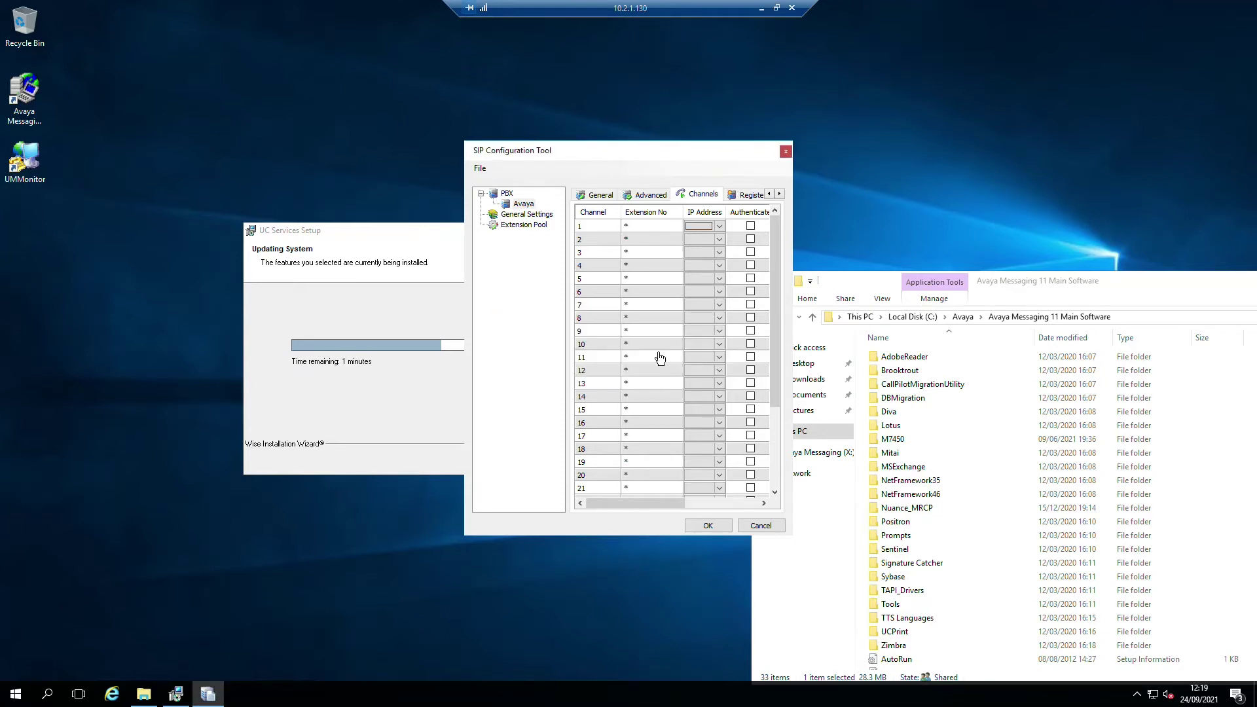
# - Set channel 1's extension number to 8999
pyautogui.click(645, 228)
pyautogui.click(645, 229)
pyautogui.write('8999')
pyautogui.press('Tab')
# - Dismiss the extension prompt and review the Register, MWI and ANI settings tabs
pyautogui.click(748, 390)
pyautogui.click(747, 195)
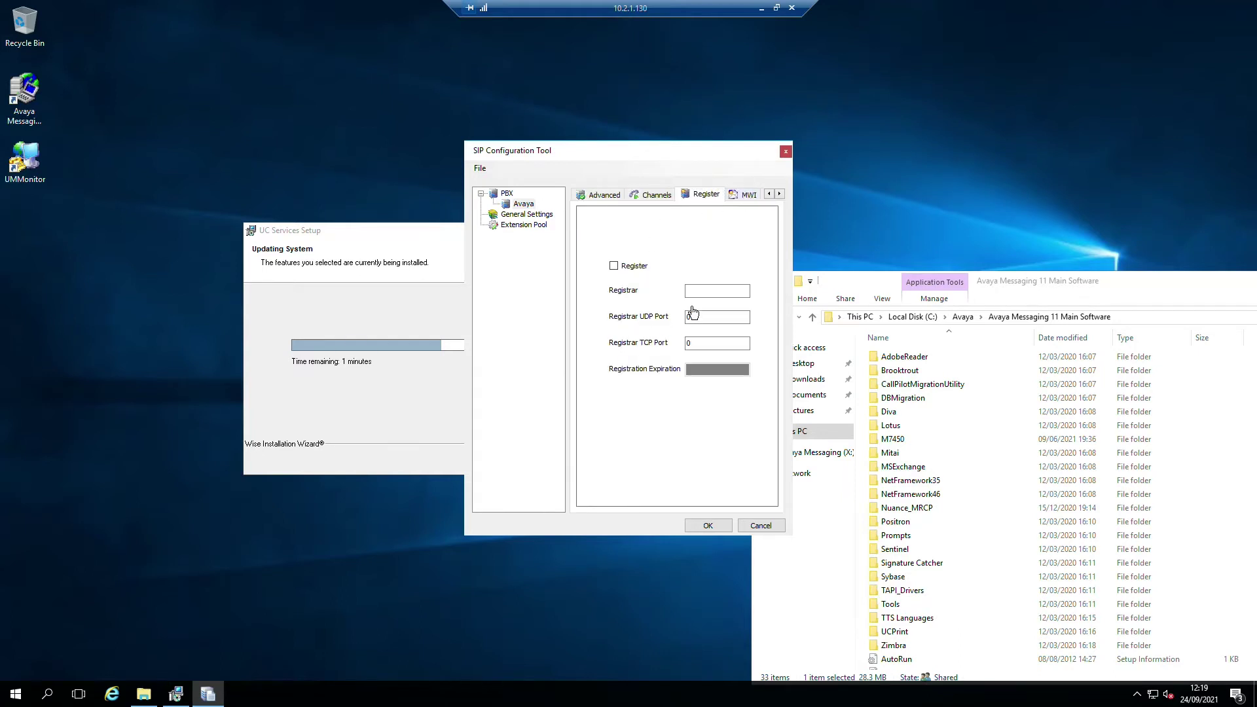
pyautogui.click(747, 199)
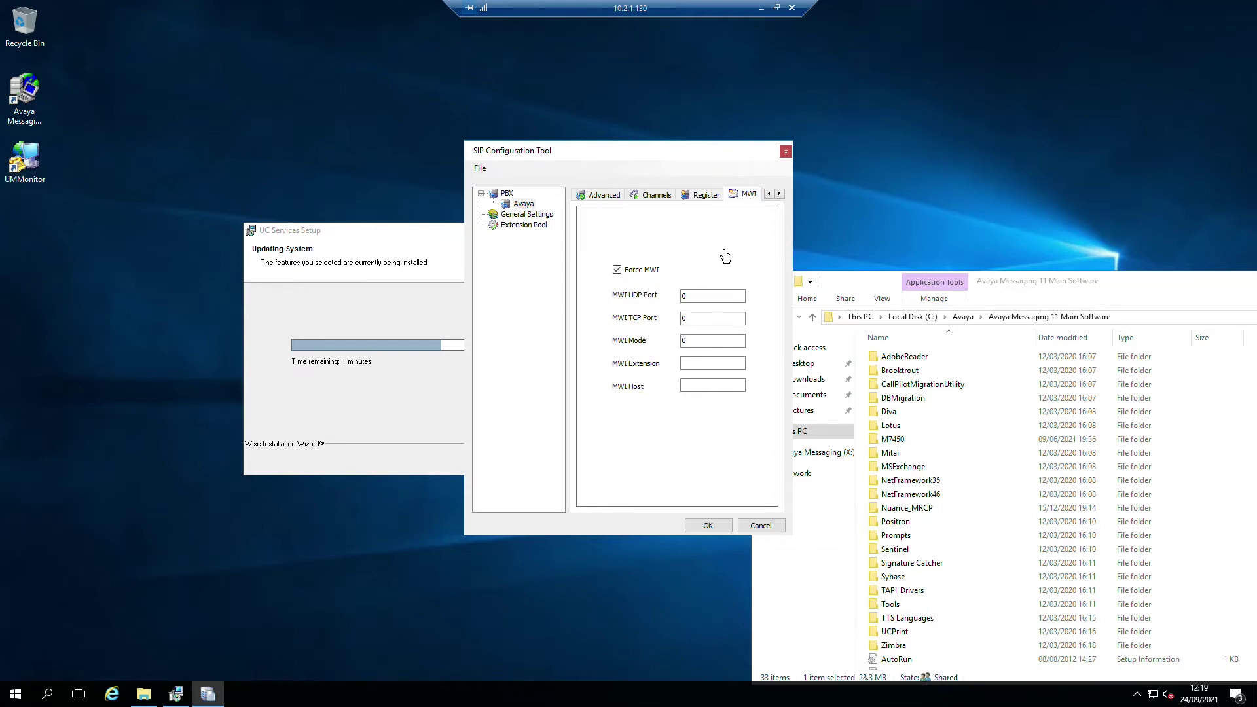
pyautogui.click(779, 194)
pyautogui.click(725, 200)
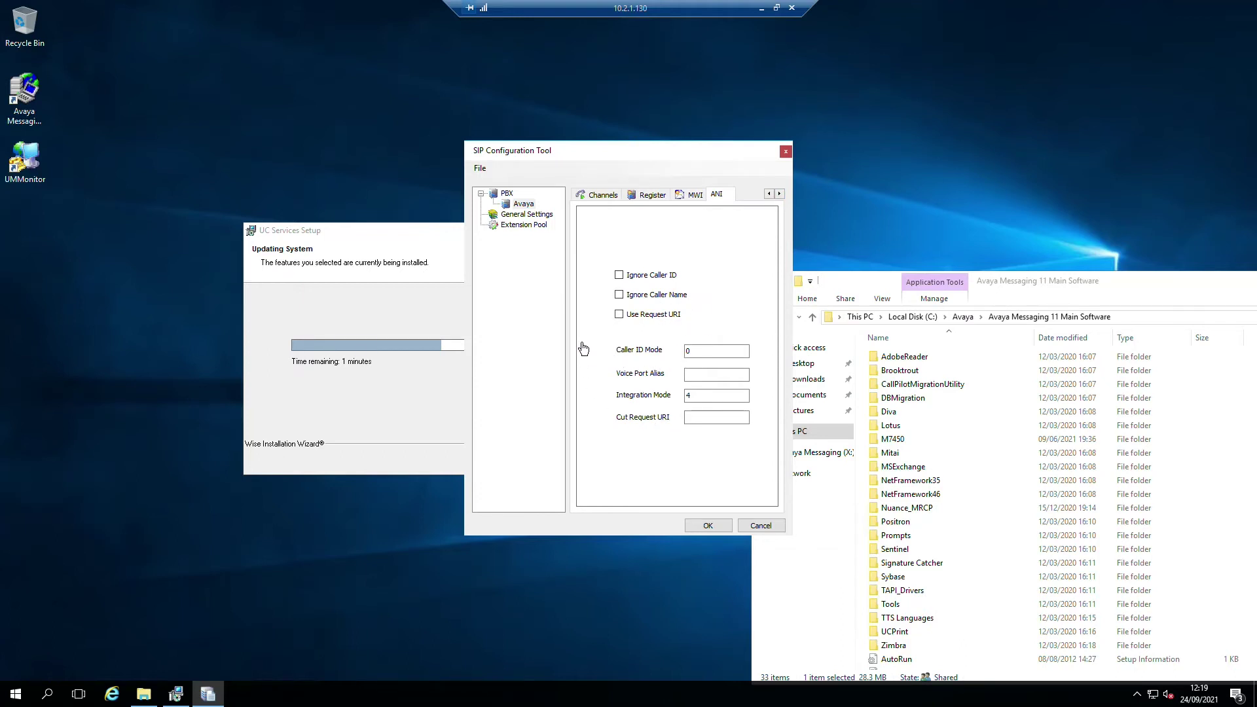
# - Under General Settings, set Buffer Size (bytes) to 4196
pyautogui.click(516, 217)
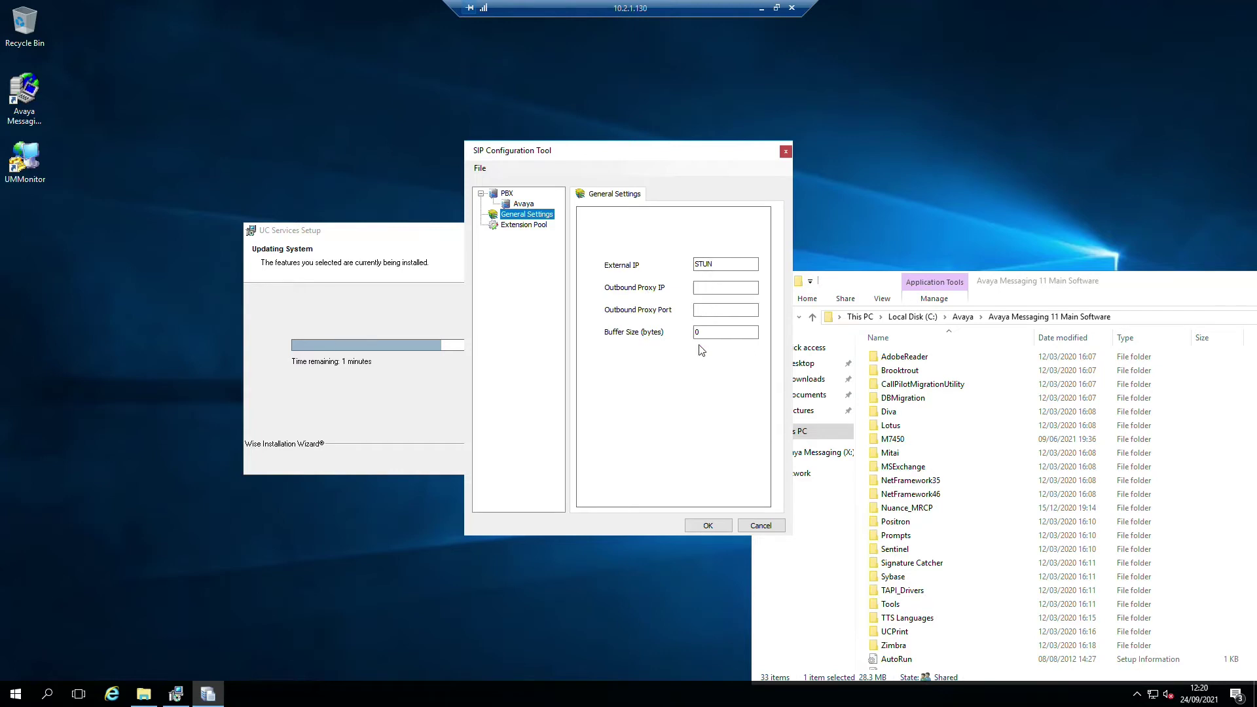
pyautogui.doubleClick(714, 333)
pyautogui.write('4196')
# - Save the SIP settings with OK and close the SIP Configuration Tool
pyautogui.click(709, 528)
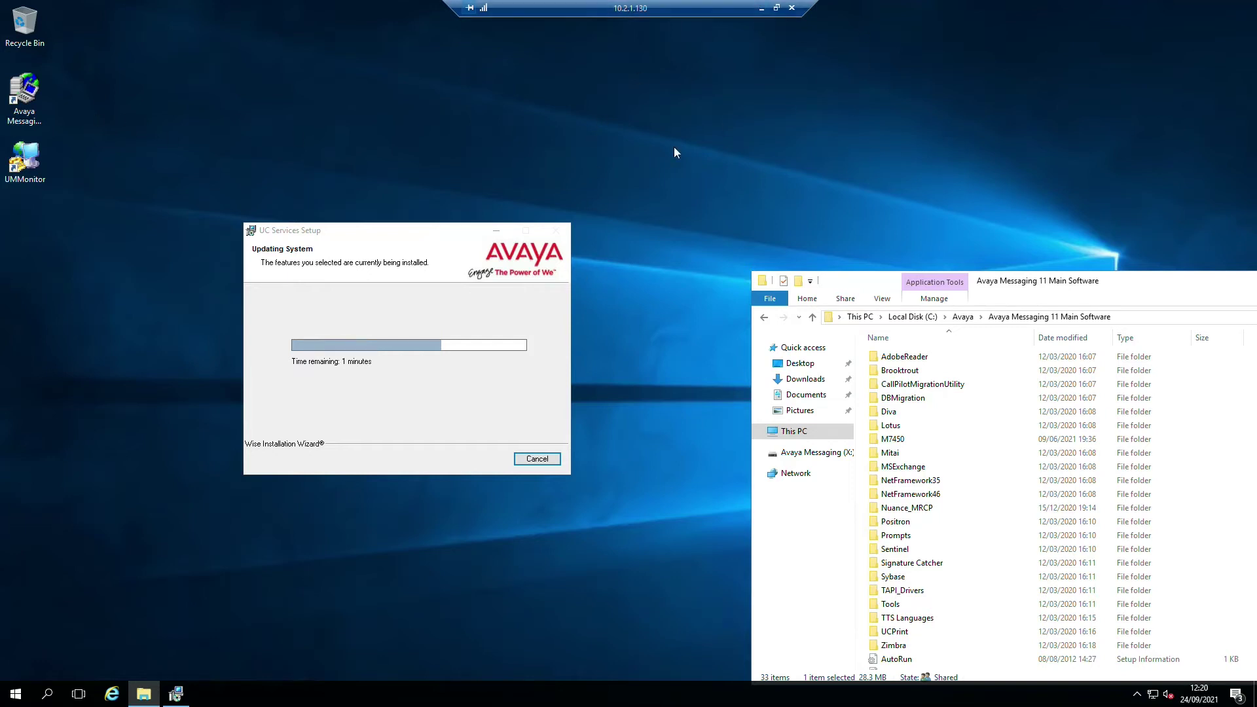
# - In System Manager, start a new policy from Routing > Routing Policies
pyautogui.click(762, 9)
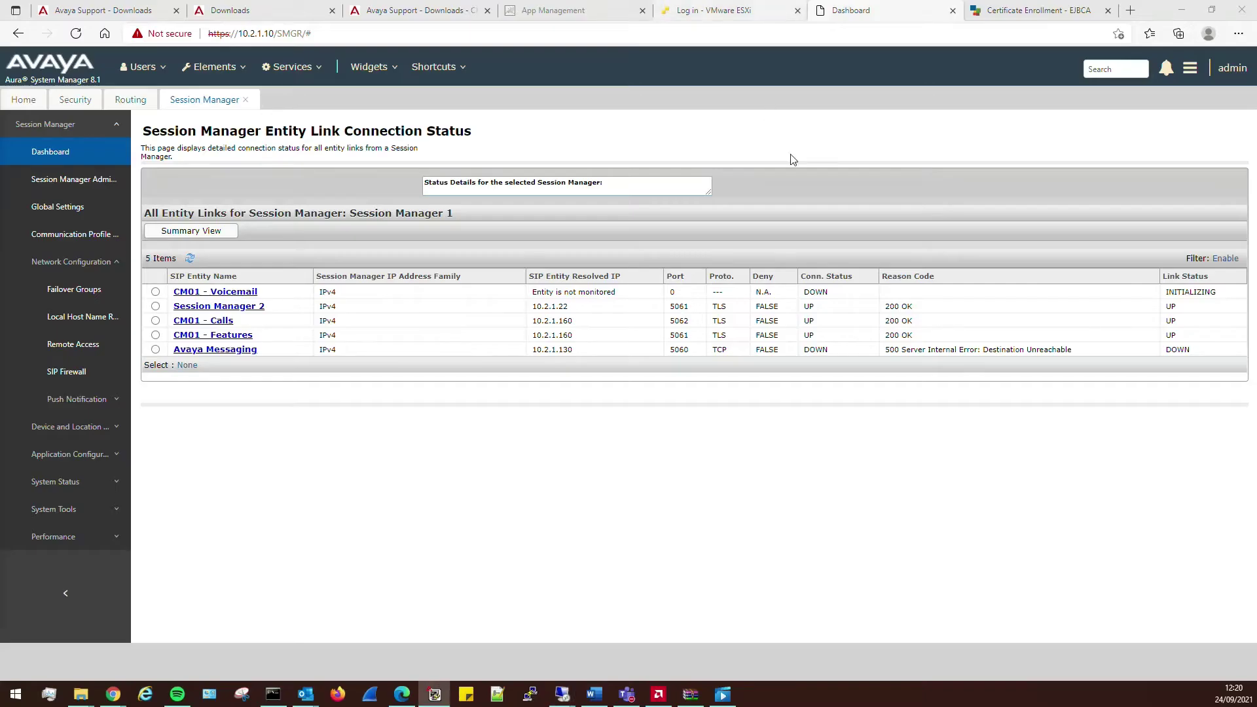
pyautogui.click(205, 68)
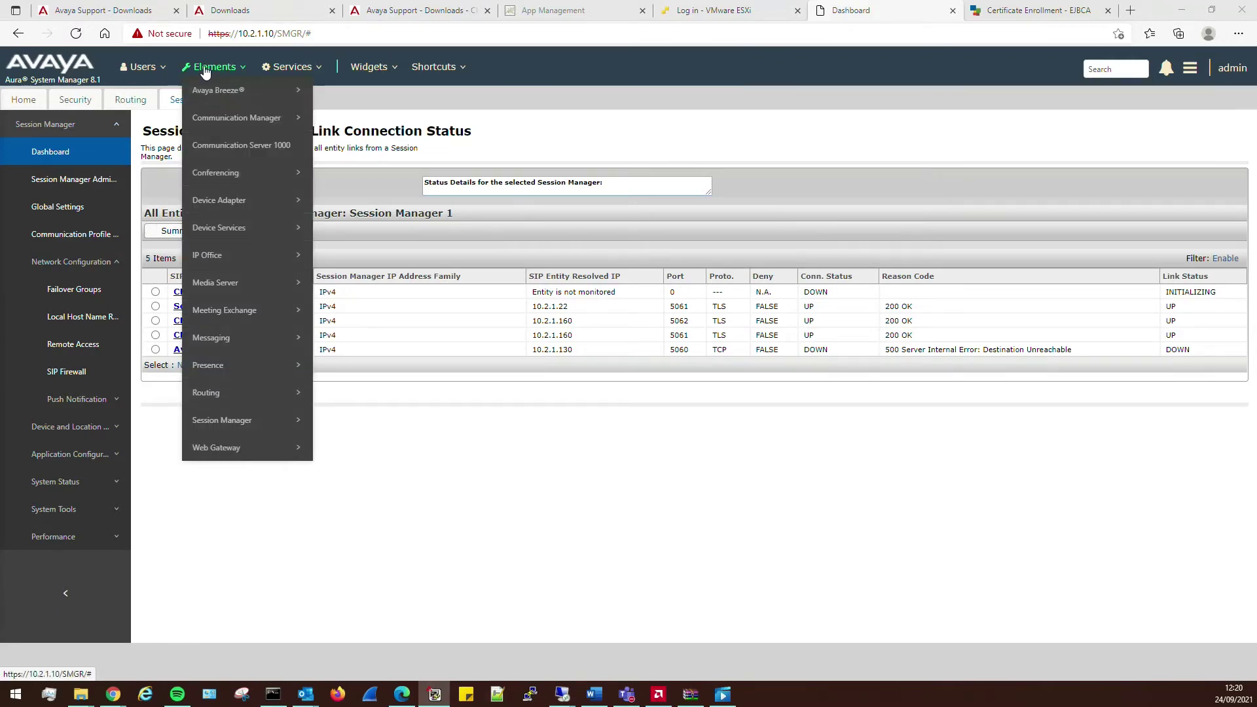
pyautogui.click(128, 100)
pyautogui.click(66, 346)
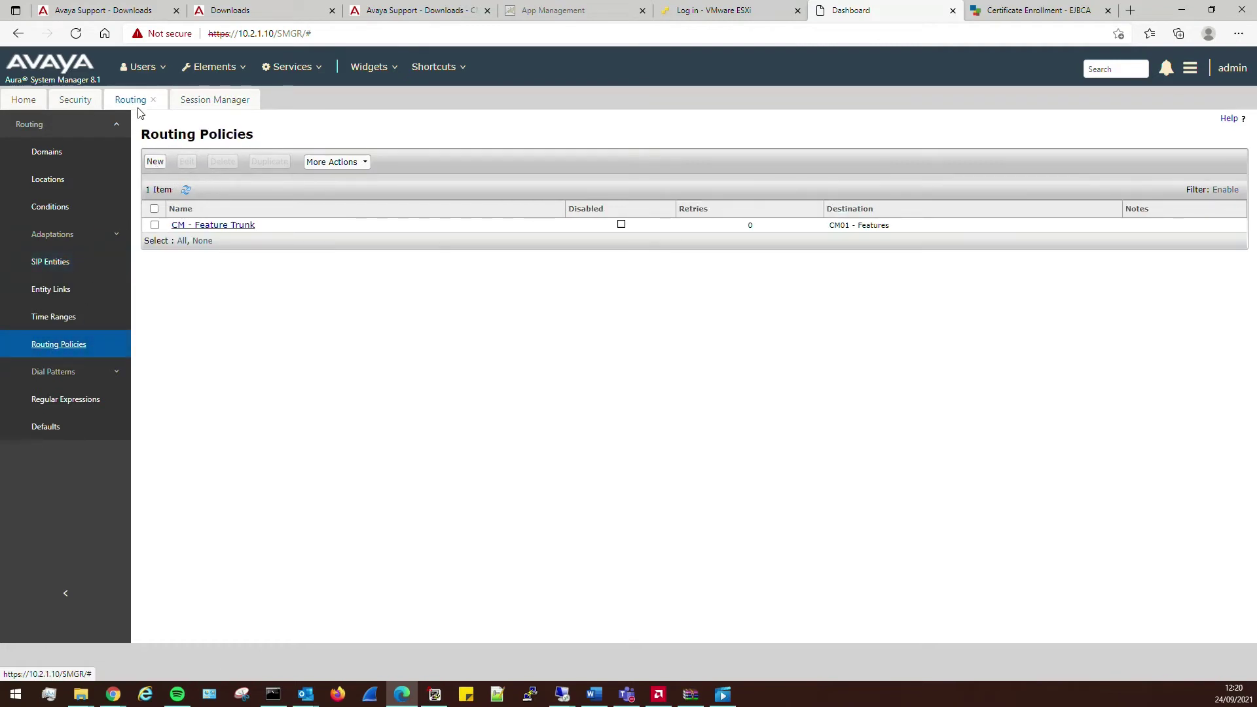
pyautogui.click(156, 163)
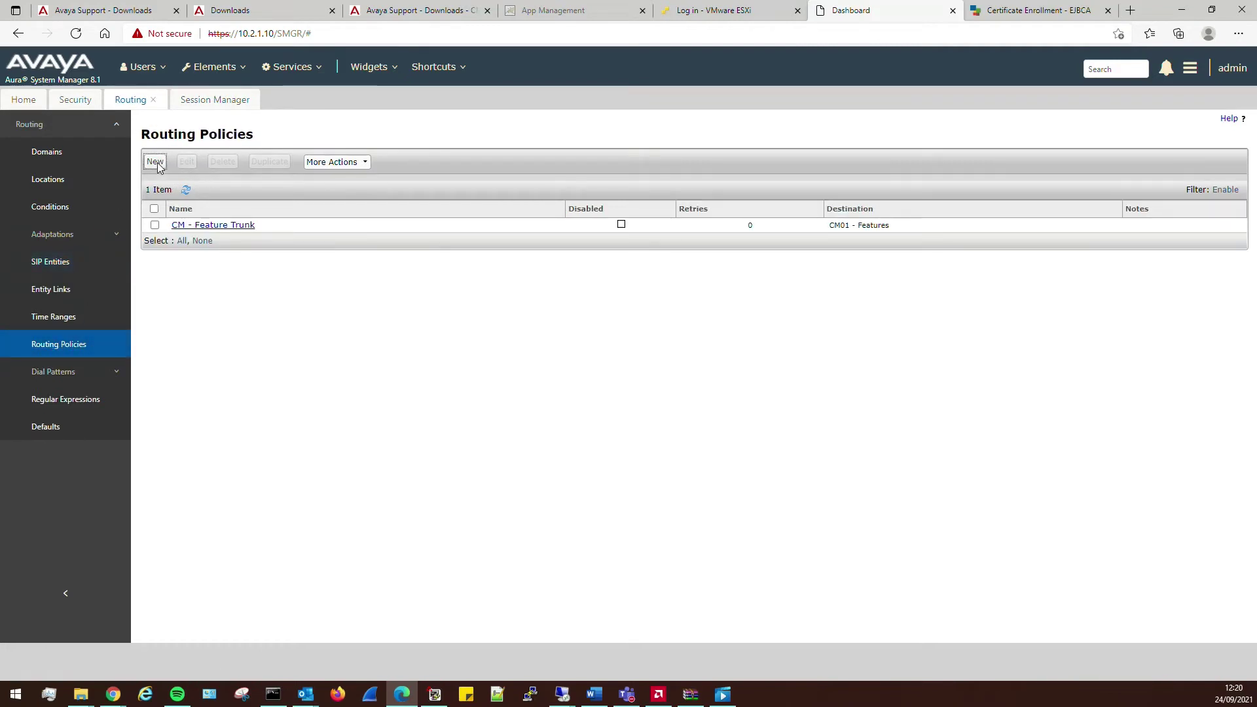
# - Name the policy 'Avaya Messaing Pilot Number', note 'To Voicemail', target Avaya Messaging, and commit
pyautogui.click(582, 184)
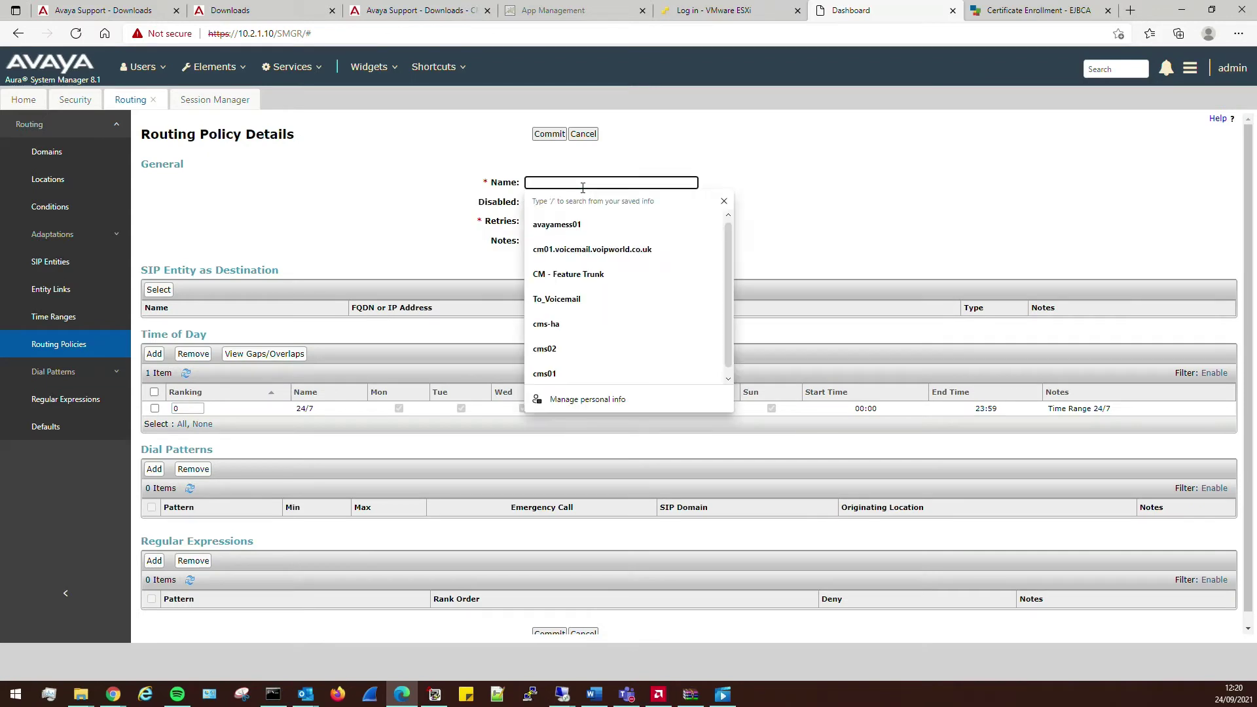
pyautogui.write('Avaya M')
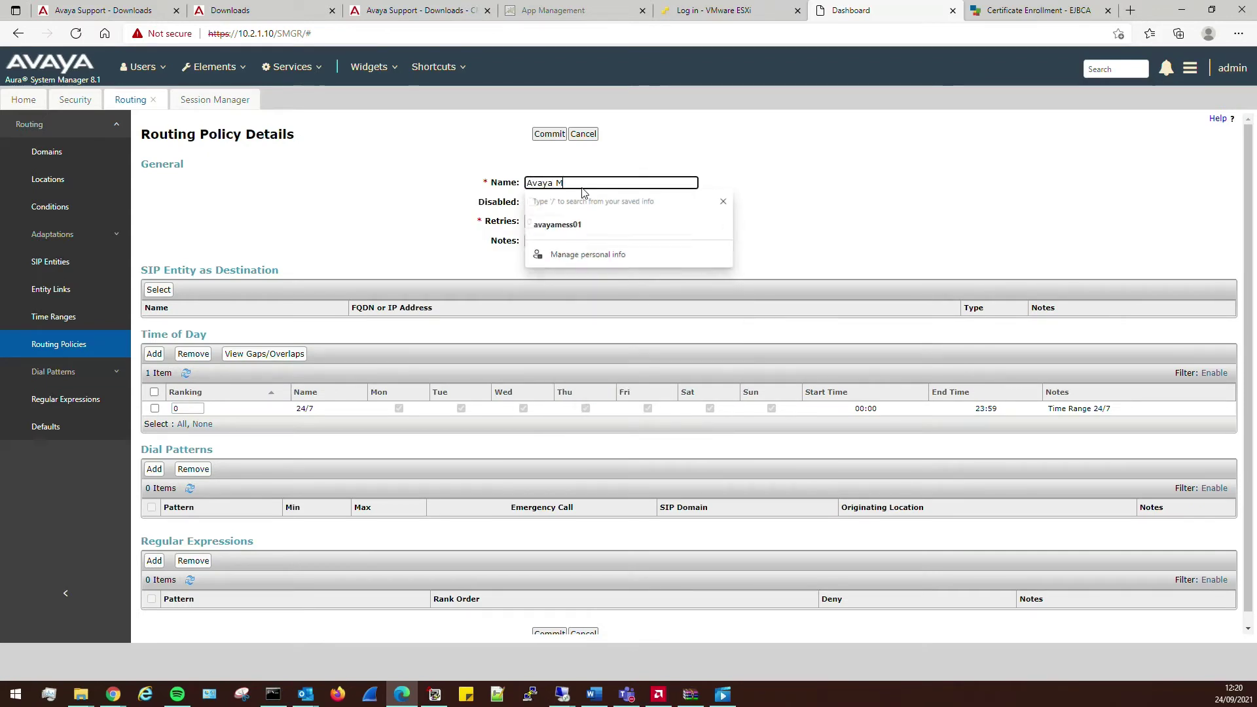
pyautogui.write('essaign')
pyautogui.press('BackSpace')
pyautogui.press('BackSpace')
pyautogui.press('BackSpace')
pyautogui.write('ing')
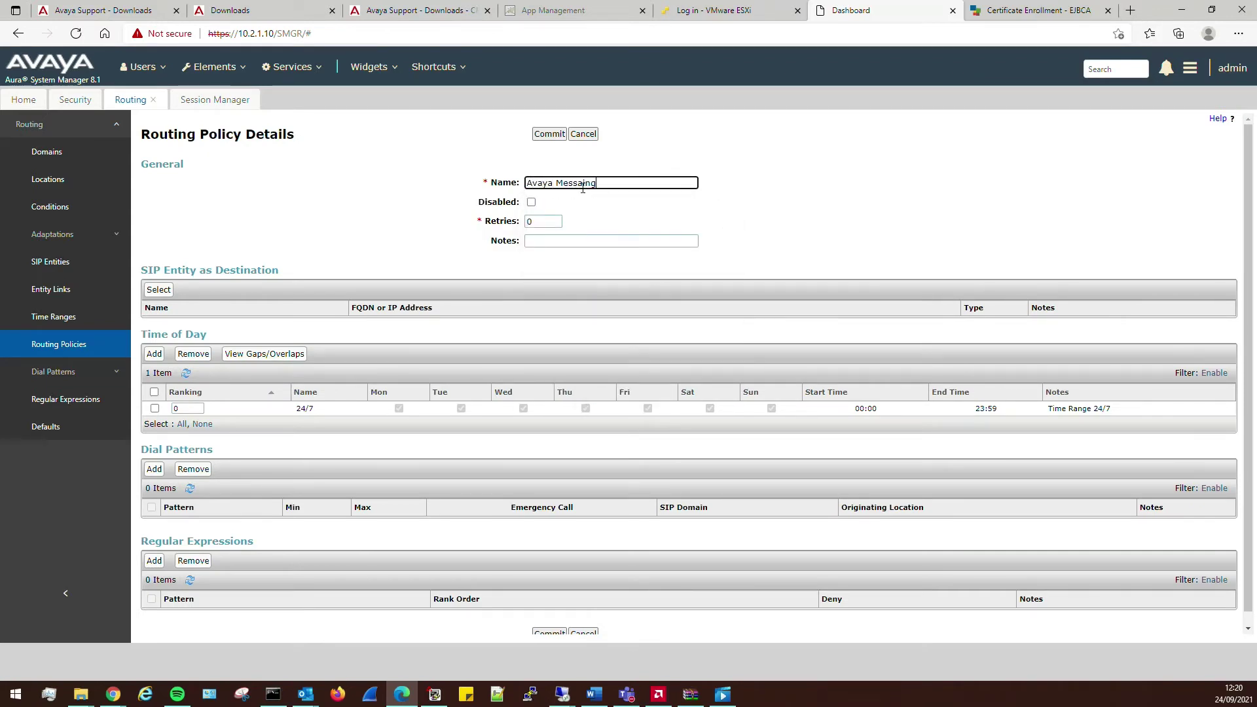
pyautogui.write(' Pilot Nu')
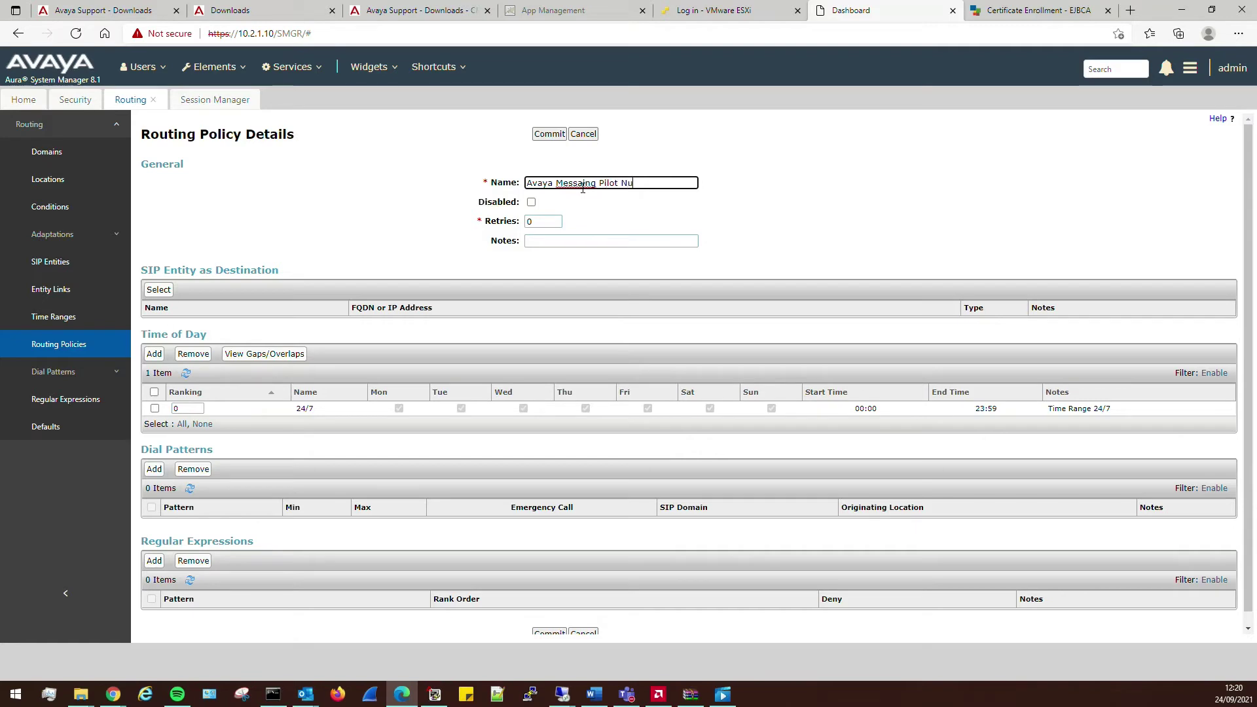
pyautogui.write('mber')
pyautogui.press('Tab')
pyautogui.press('Tab')
pyautogui.press('Tab')
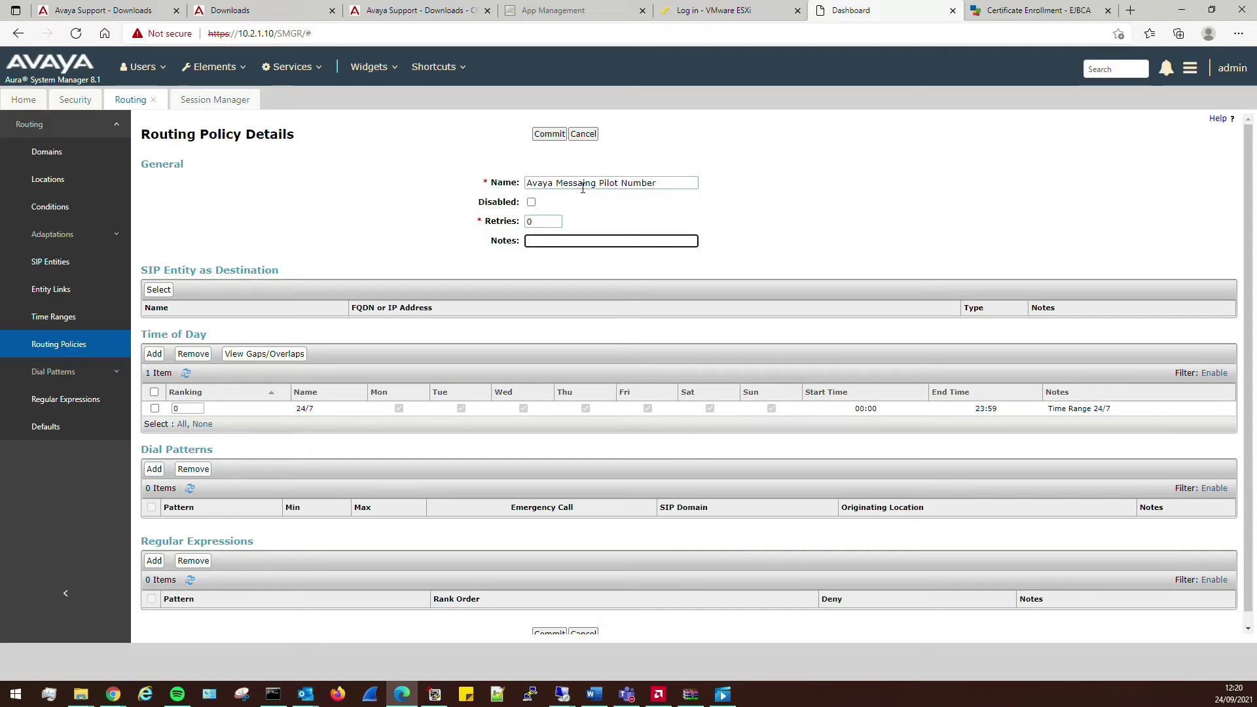
pyautogui.write('To Voicemail')
pyautogui.click(159, 289)
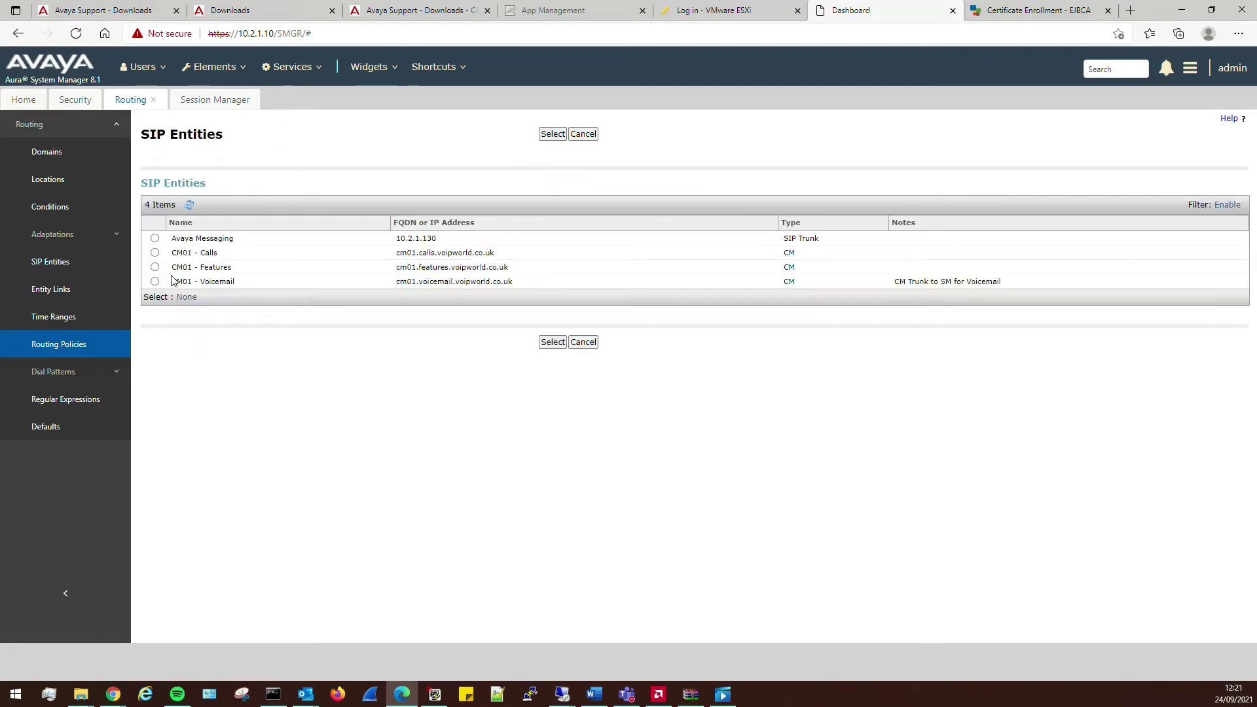
pyautogui.click(551, 343)
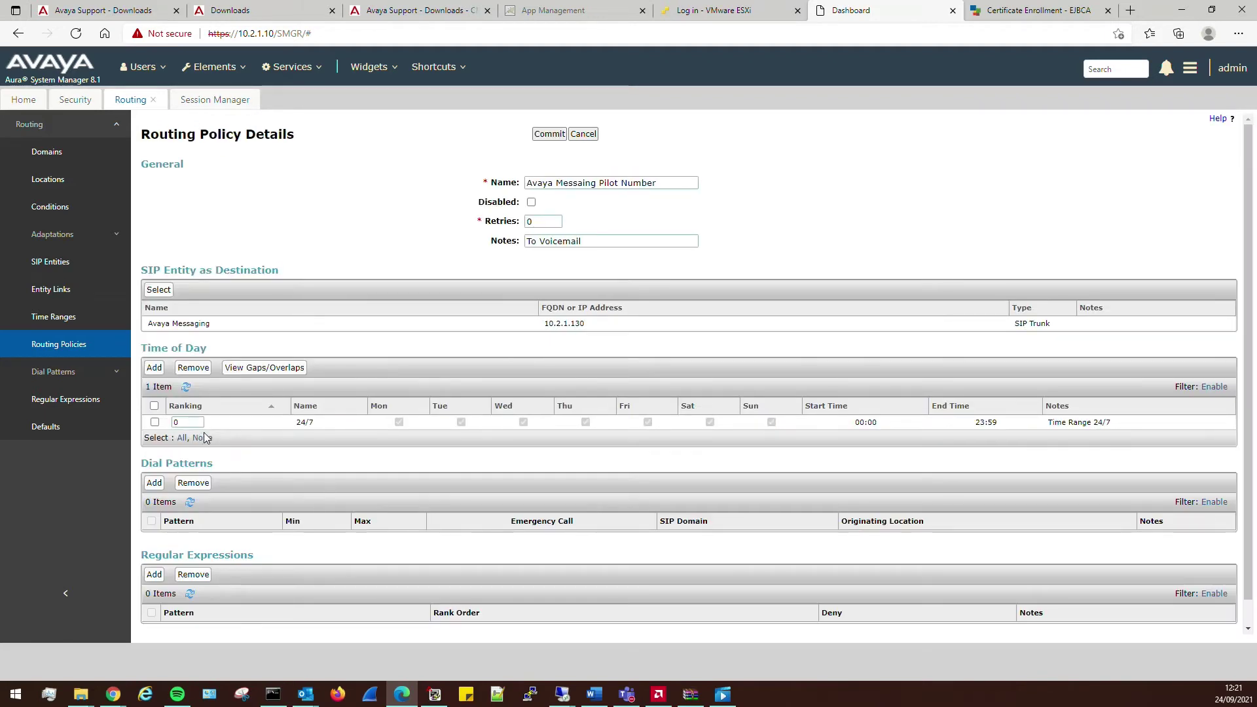
pyautogui.scroll(-1, 167, 429)
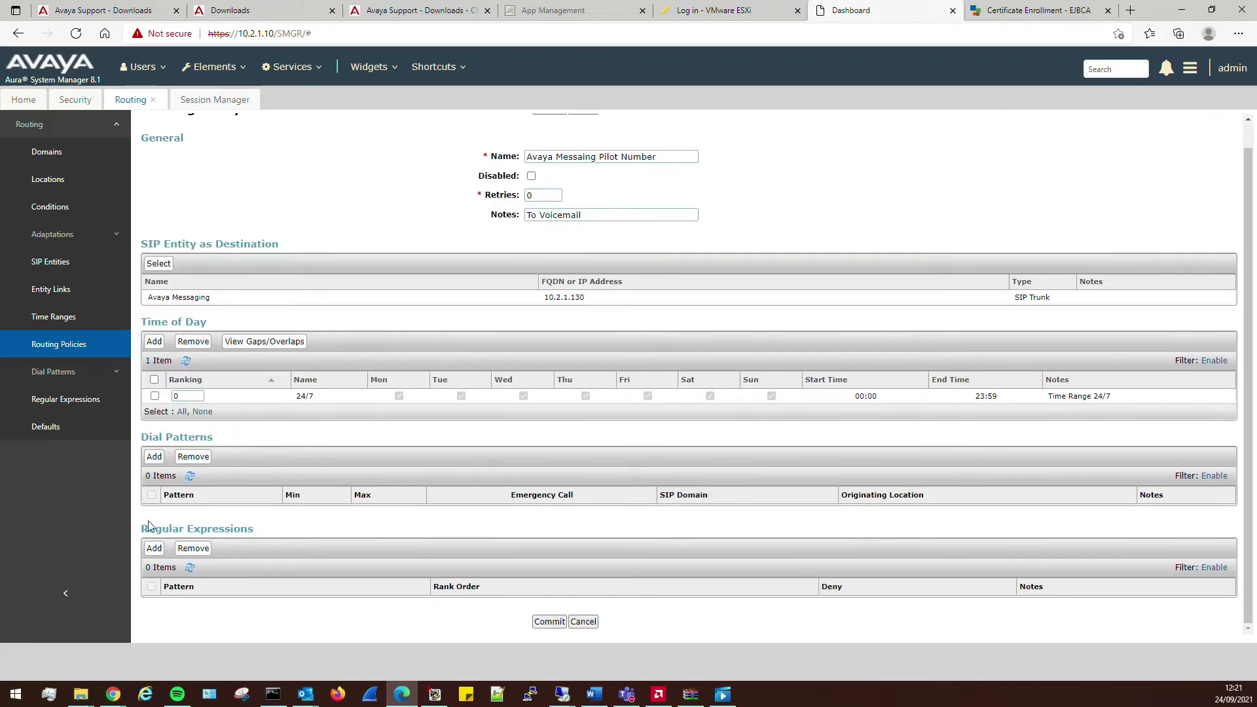
pyautogui.click(539, 625)
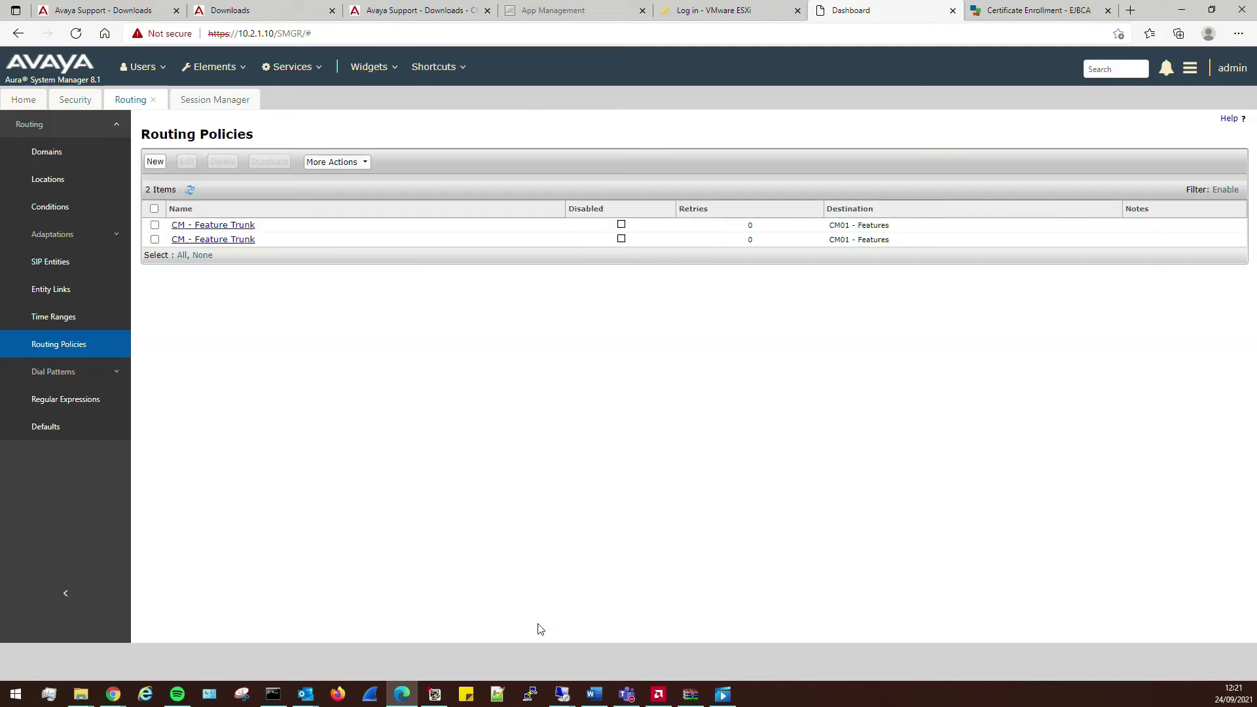
# - Create dial pattern 8999 with minimum and maximum length 4 and SIP domain -ALL-
pyautogui.click(59, 378)
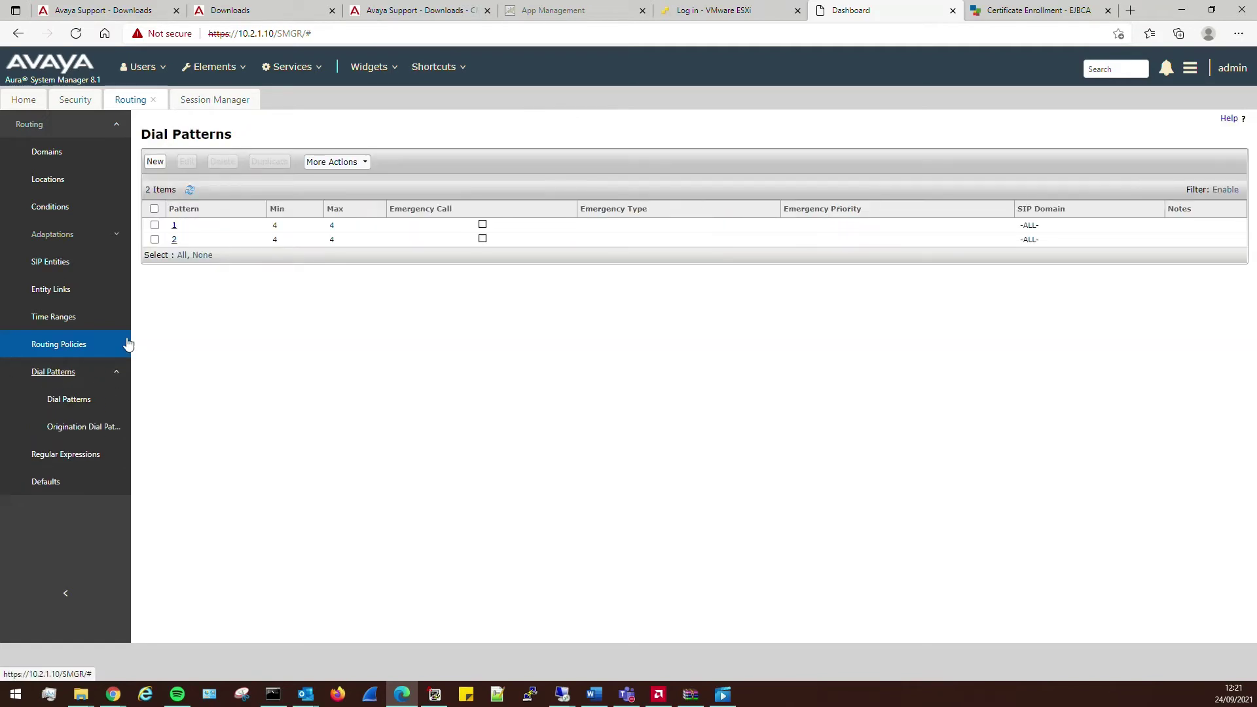
pyautogui.click(155, 161)
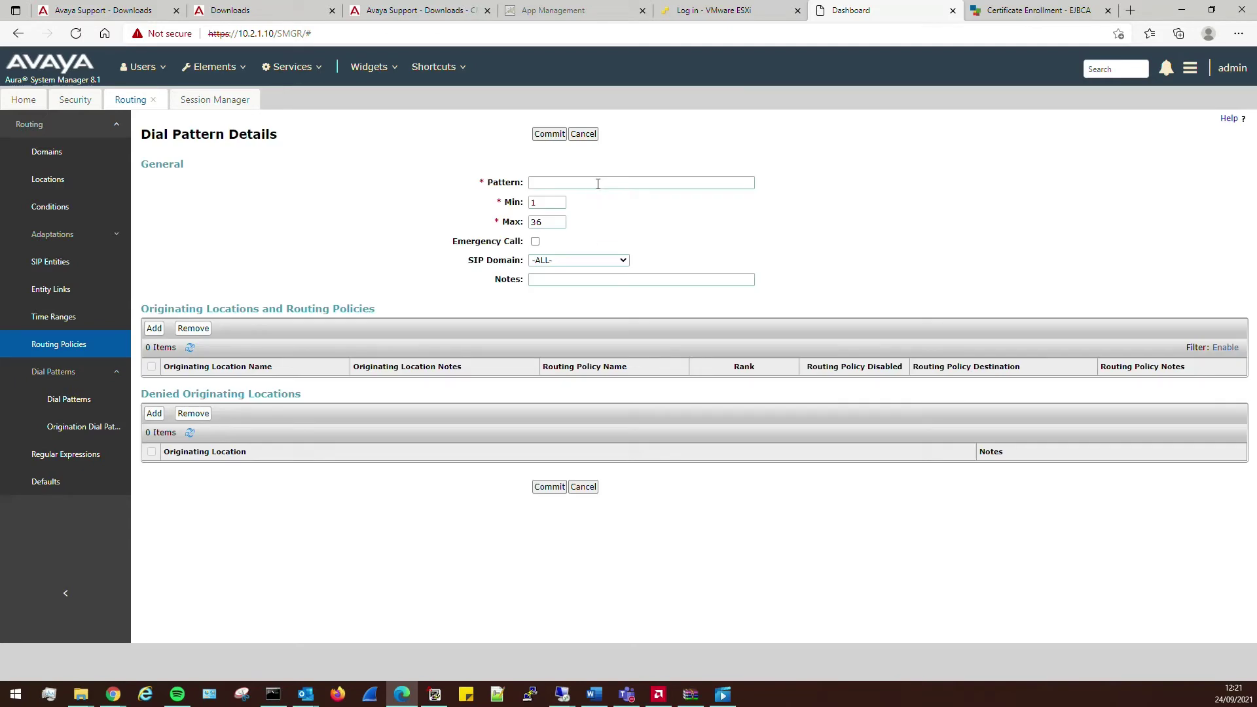
pyautogui.click(598, 182)
pyautogui.write('8999')
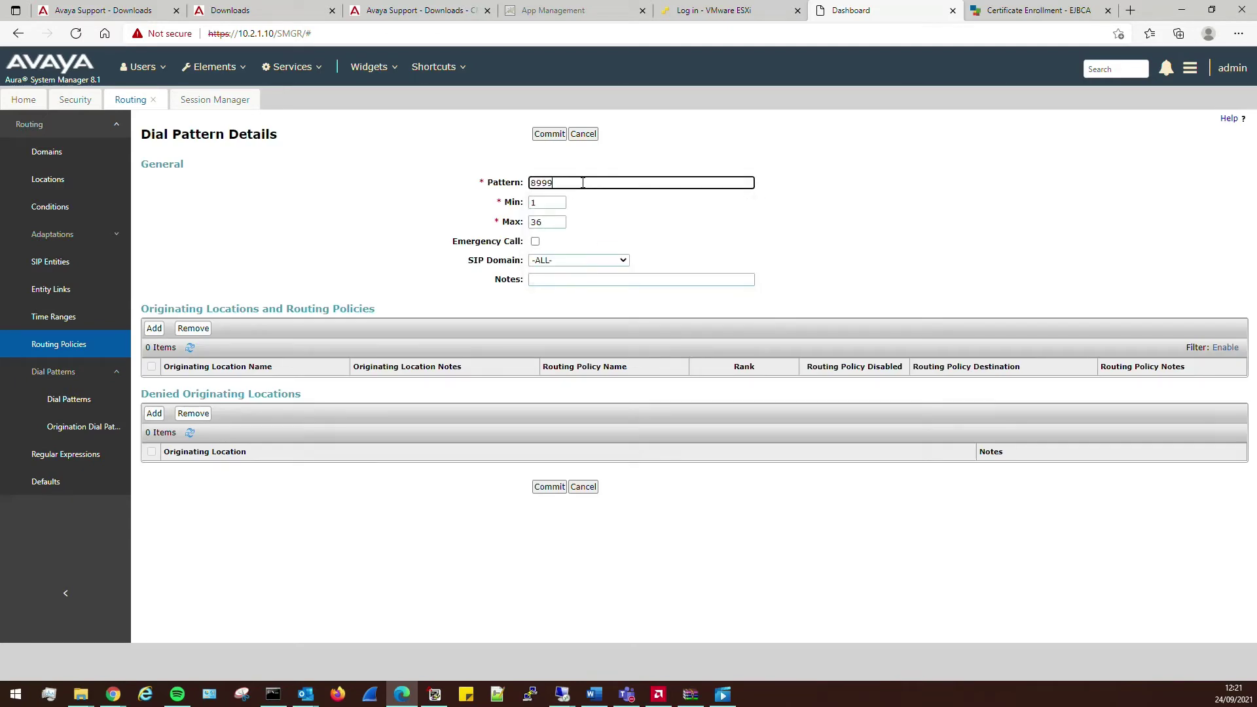
pyautogui.doubleClick(545, 204)
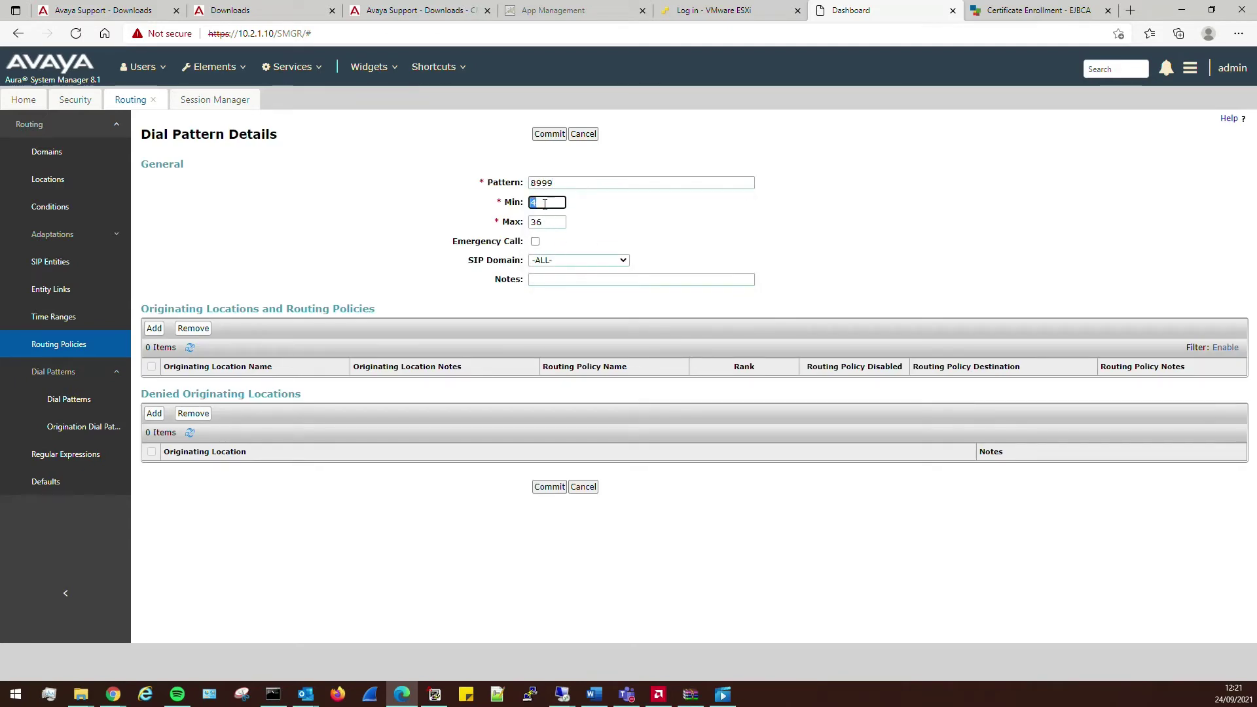
pyautogui.doubleClick(551, 221)
pyautogui.write('4')
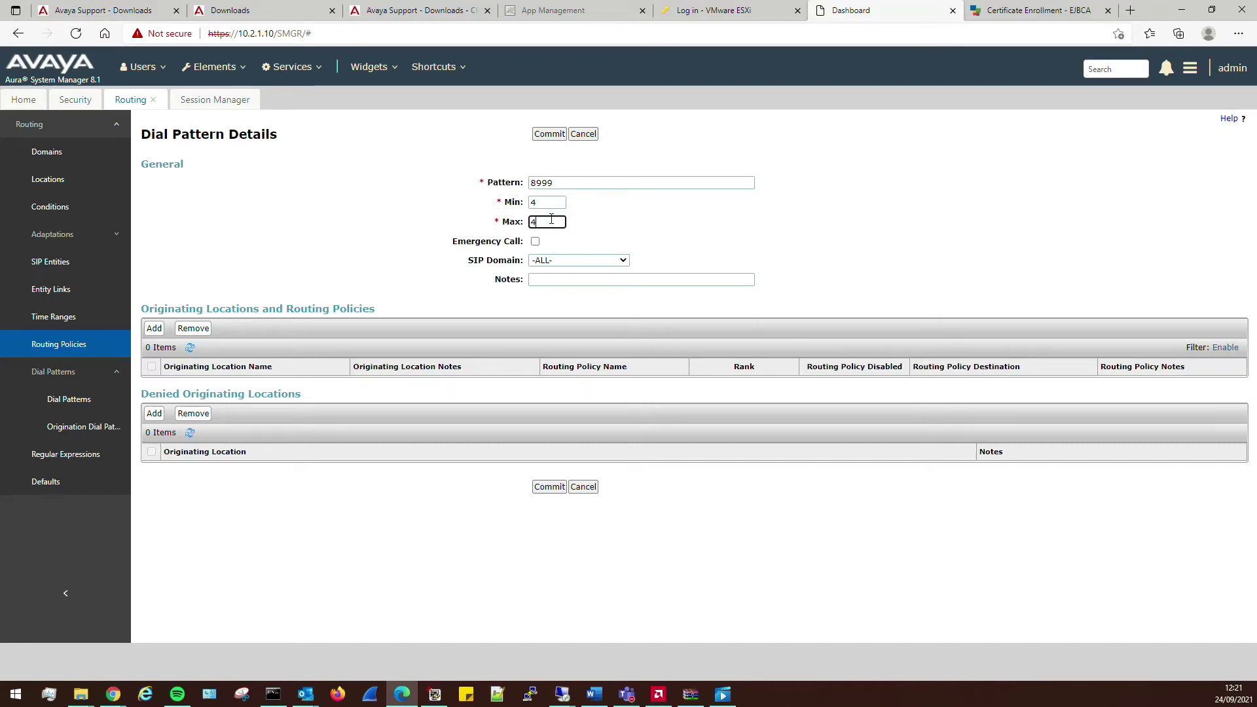
pyautogui.click(554, 260)
pyautogui.click(556, 263)
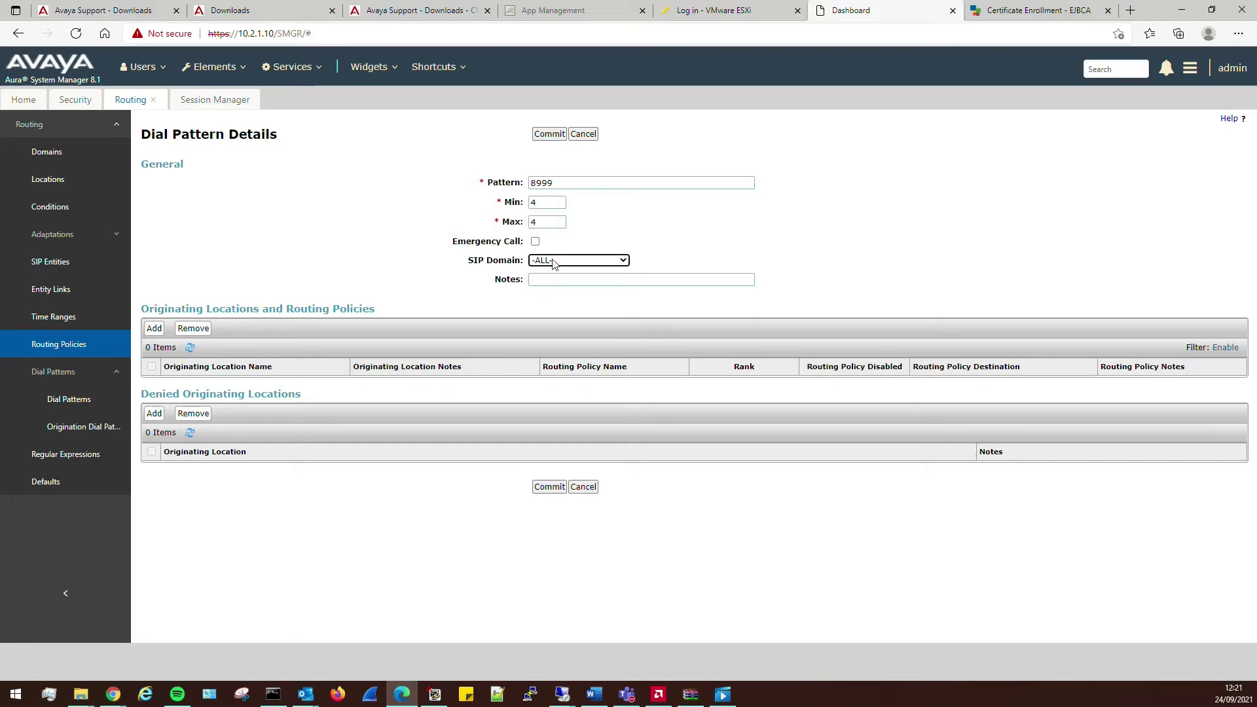
# - Route 8999 from all originating locations to the Avaya Messaging Pilot Number policy and commit
pyautogui.click(154, 328)
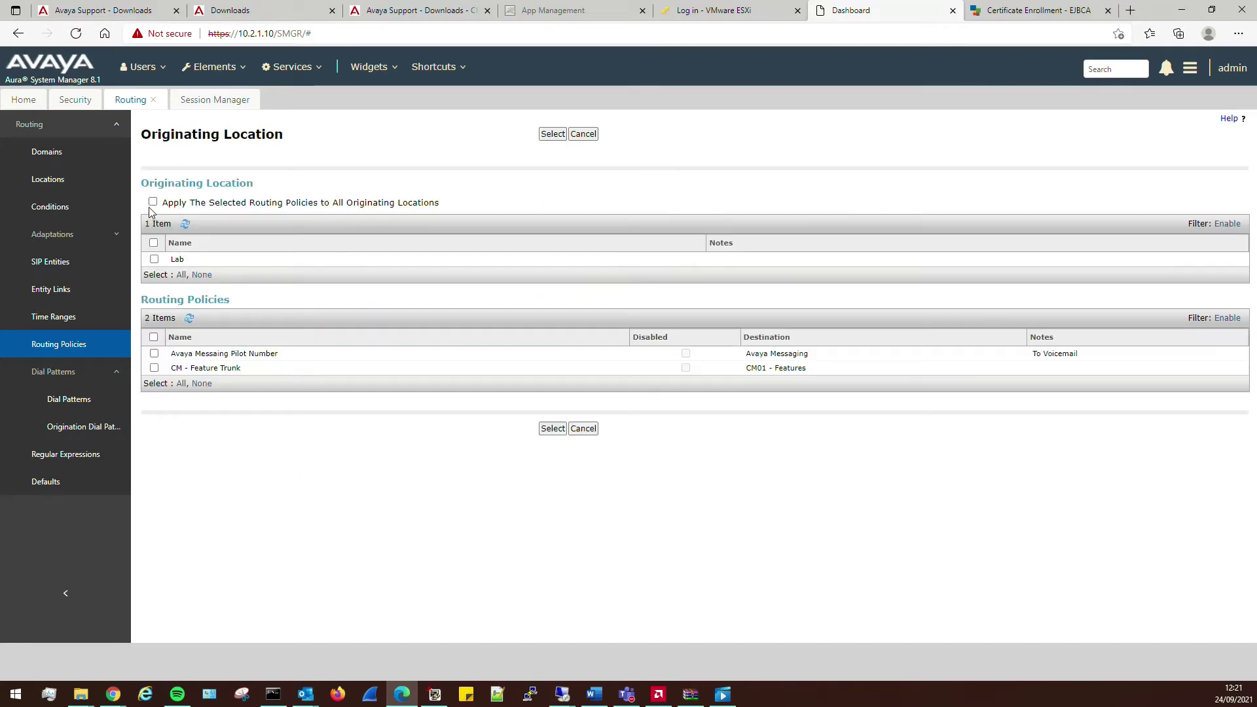
pyautogui.click(152, 201)
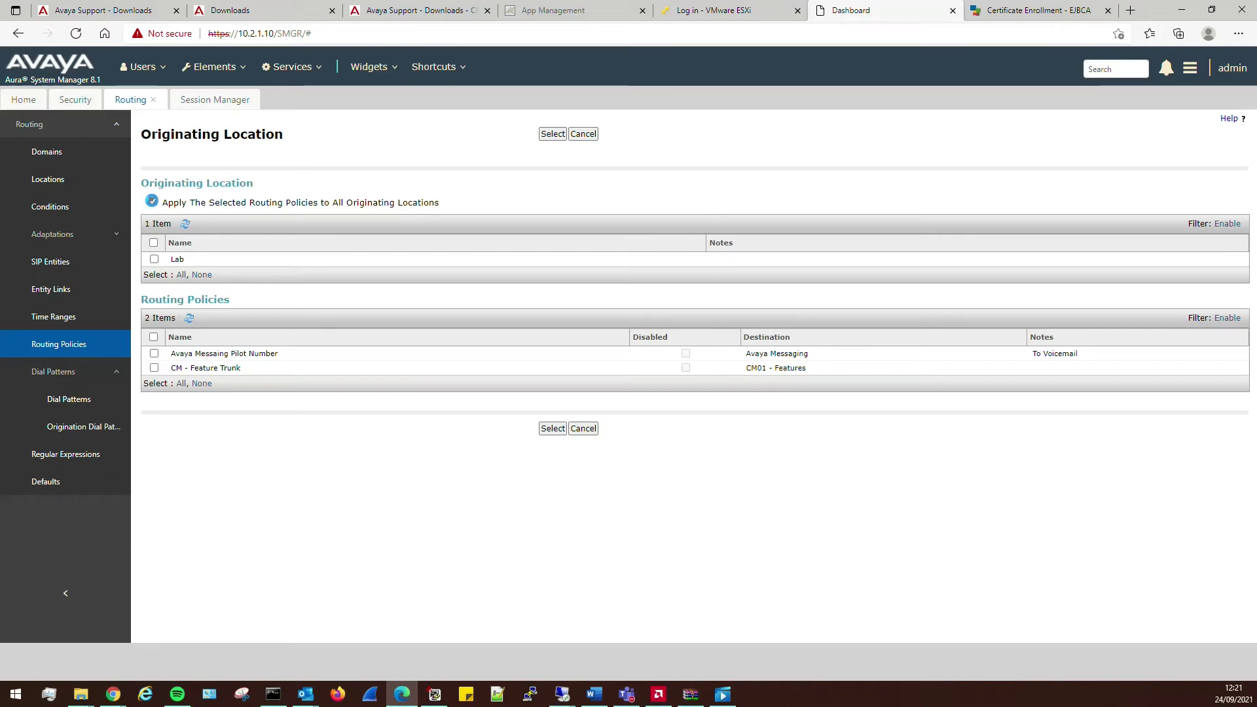
pyautogui.click(155, 354)
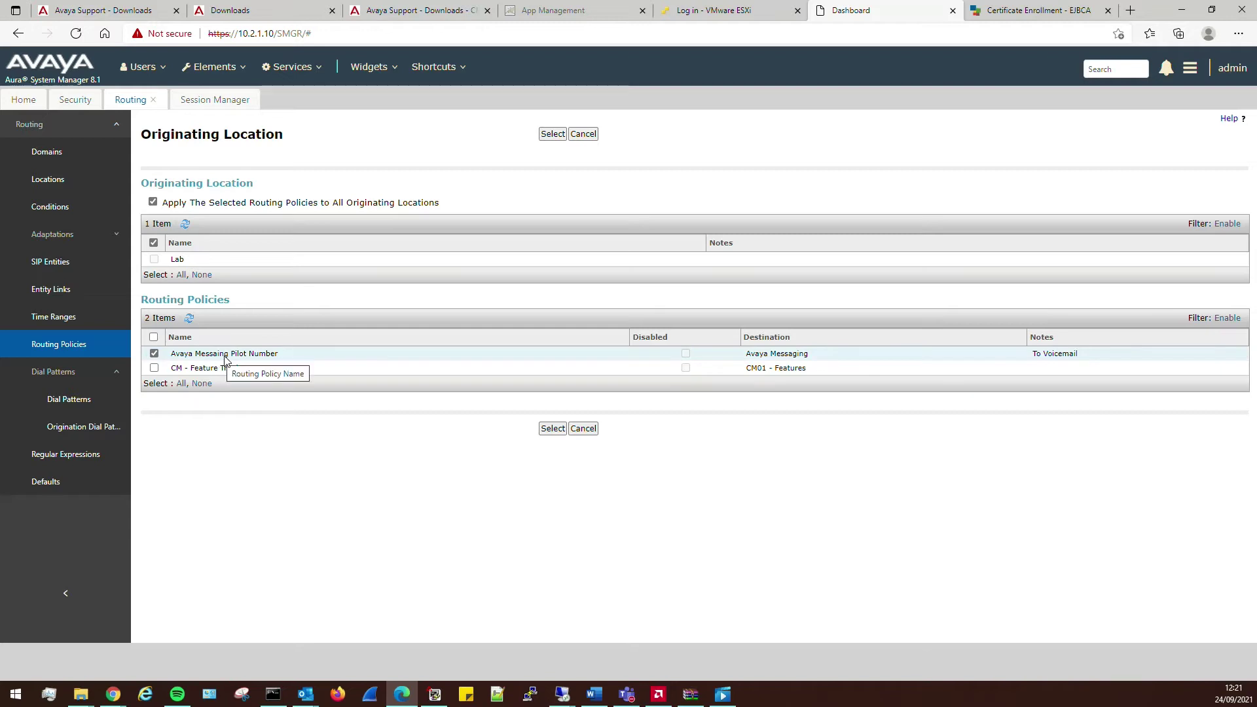
pyautogui.click(548, 433)
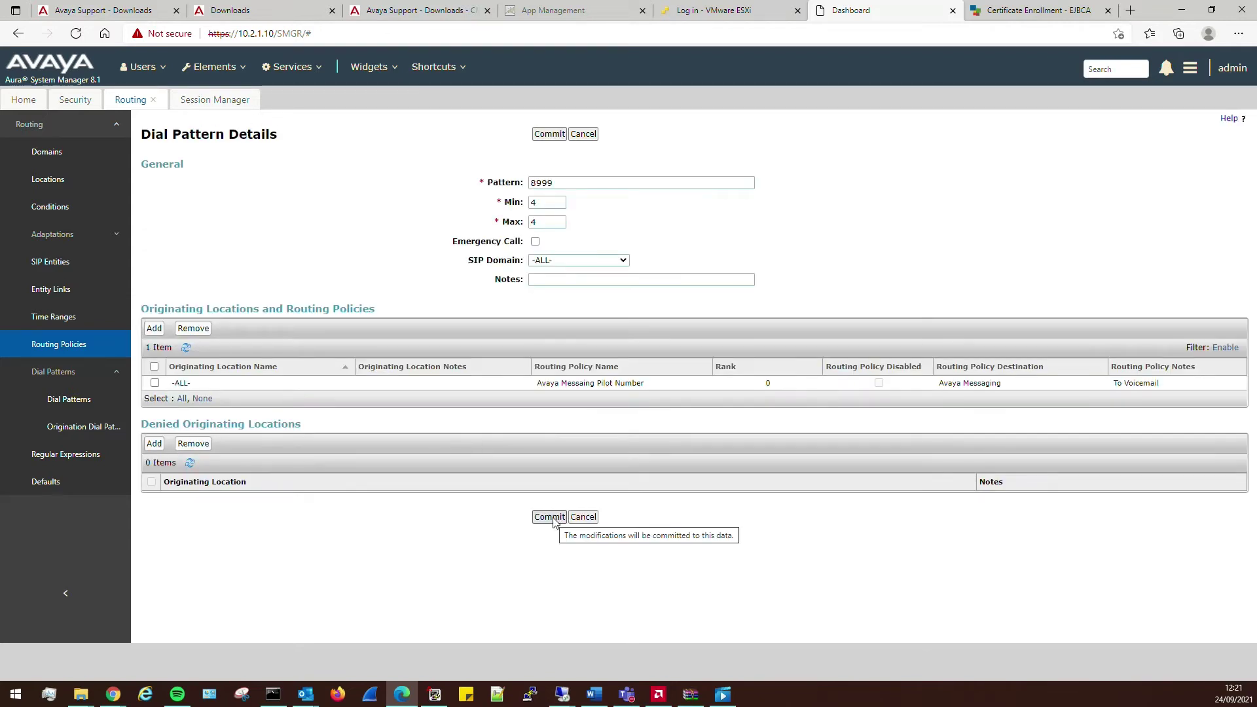
pyautogui.click(551, 517)
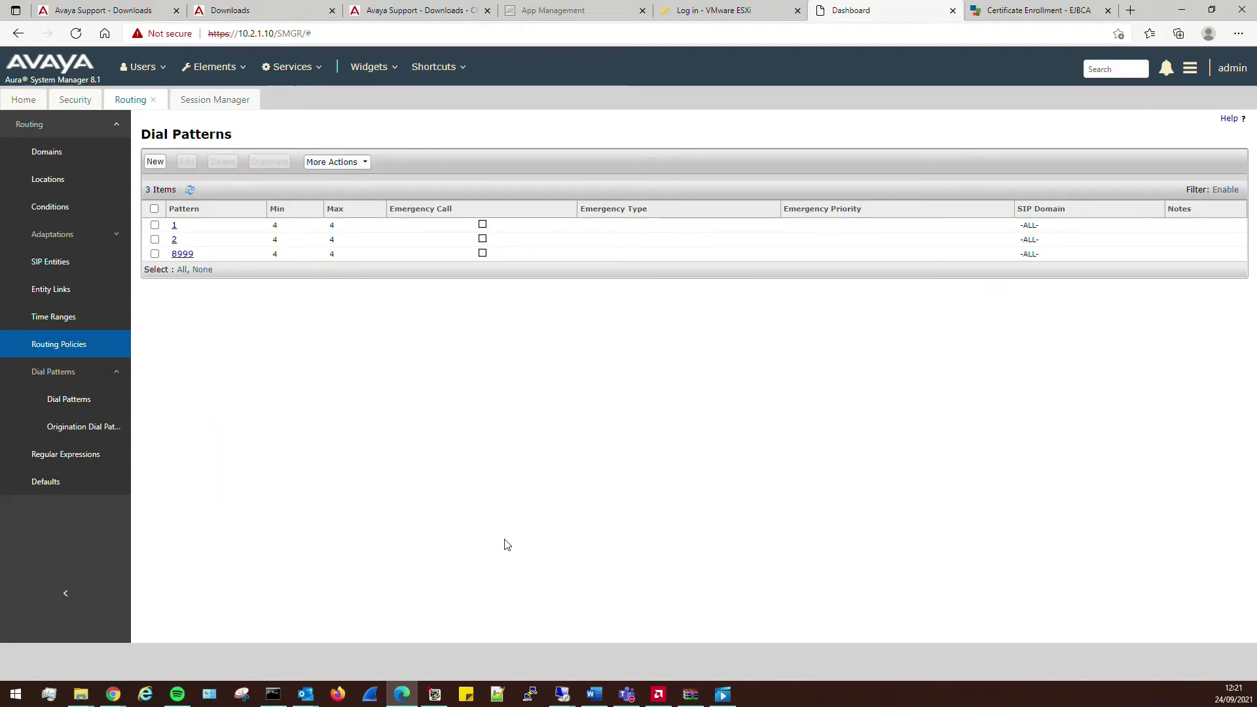
pyautogui.moveTo(572, 702)
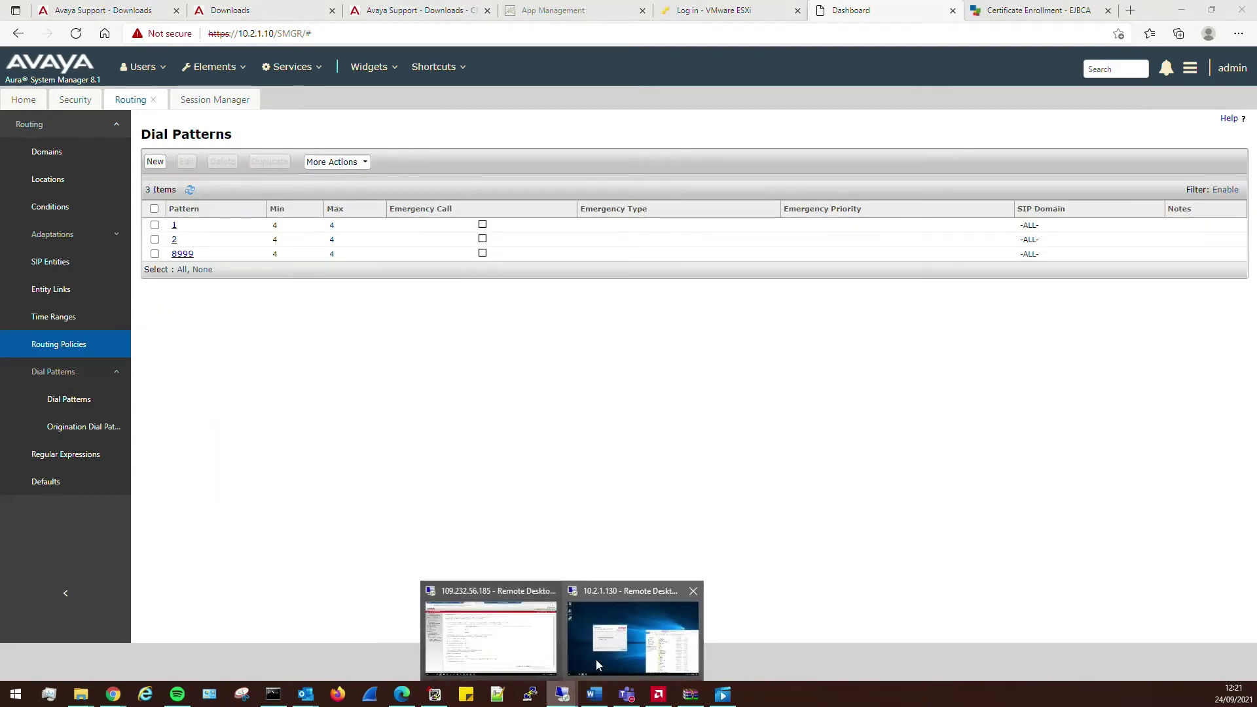
pyautogui.click(624, 640)
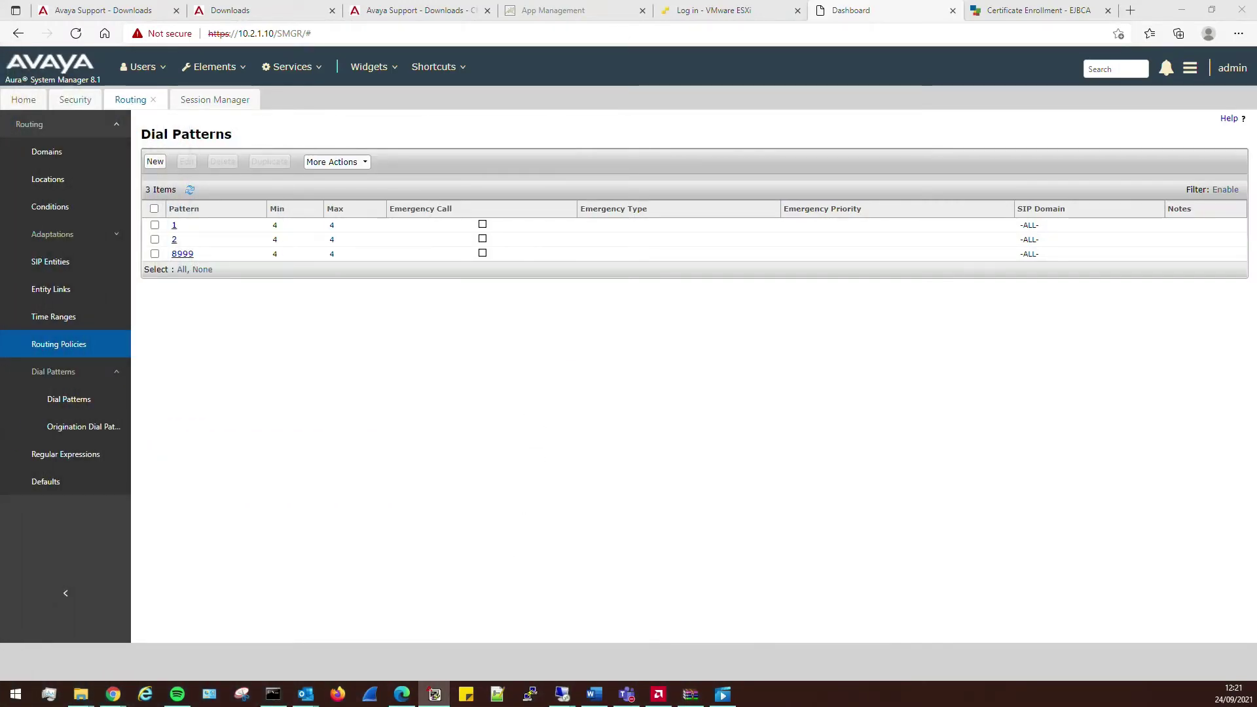
# - Maximize Site Administration and open a new form with 'add signaling-group next'
pyautogui.click(435, 694)
pyautogui.doubleClick(672, 82)
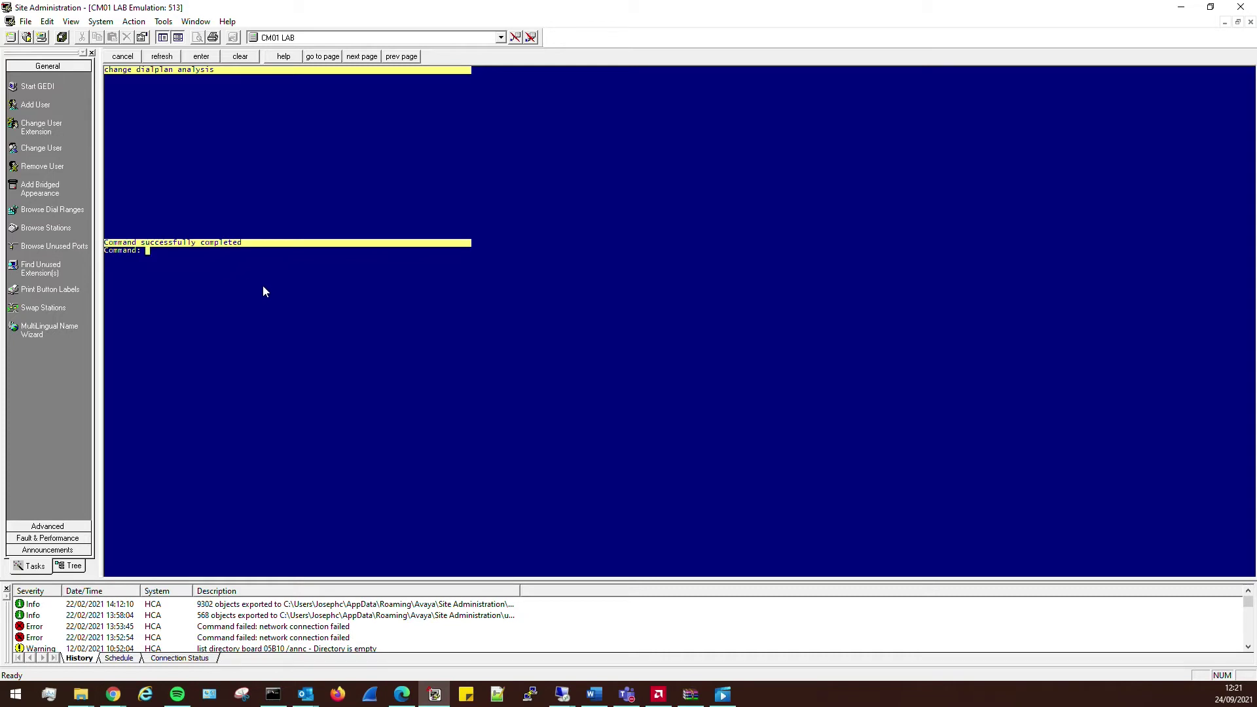
pyautogui.write('add sig')
pyautogui.press('Return')
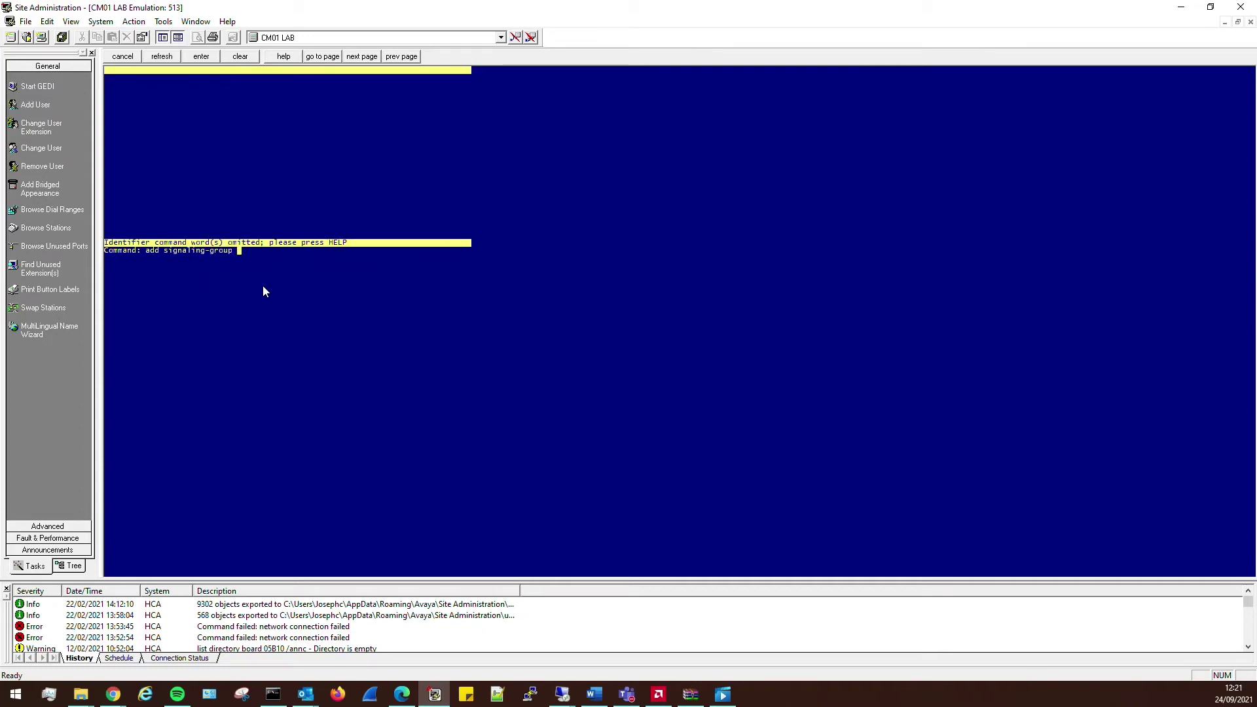
pyautogui.press('Return')
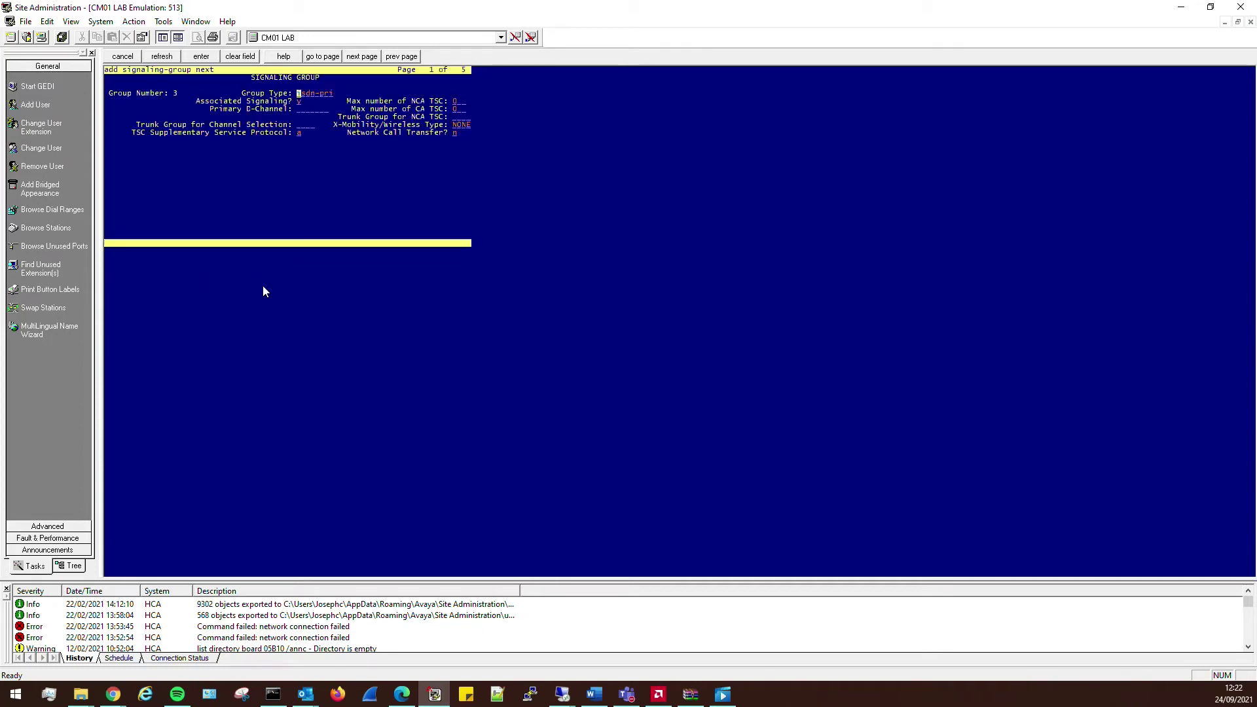
# - Set group type sip, near-end node procr and near-end listen port 5063
pyautogui.write('sip')
pyautogui.press('Tab')
pyautogui.press('Tab')
pyautogui.press('Tab')
pyautogui.press('Tab')
pyautogui.press('Tab')
pyautogui.press('Tab')
pyautogui.press('Tab')
pyautogui.press('Tab')
pyautogui.press('Tab')
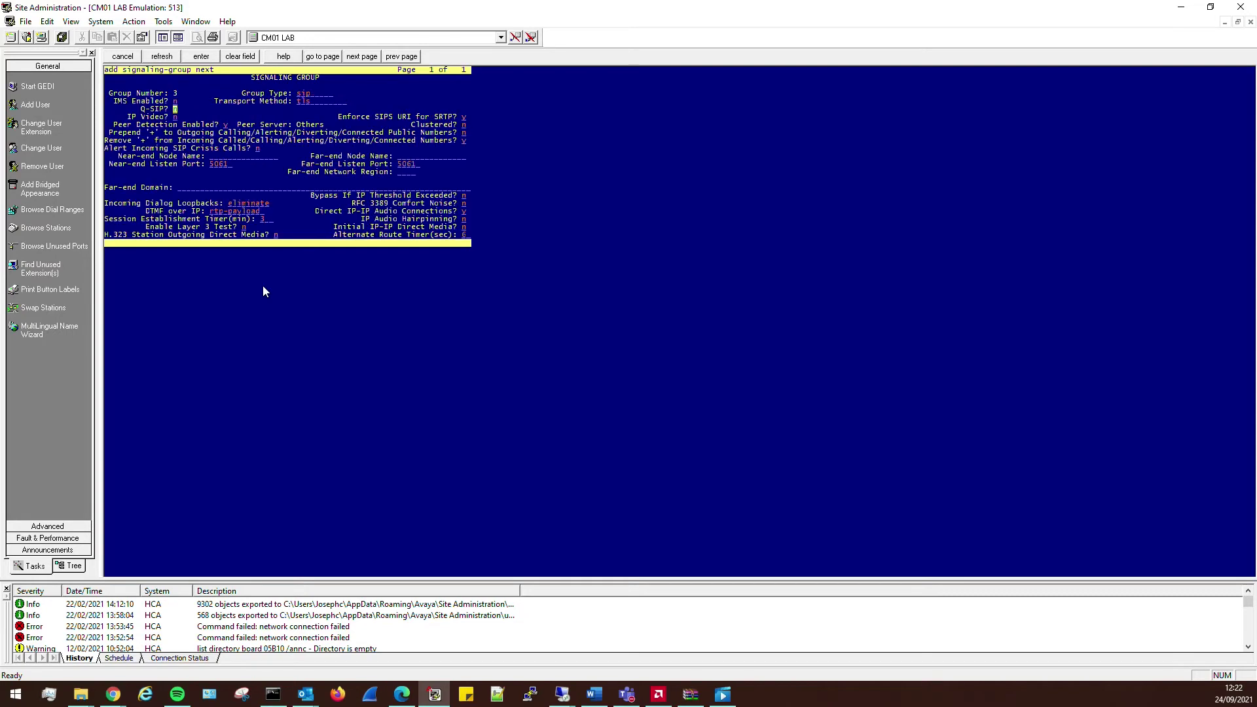
pyautogui.press('Tab')
pyautogui.write('prcor')
pyautogui.press('Tab')
pyautogui.write('pro')
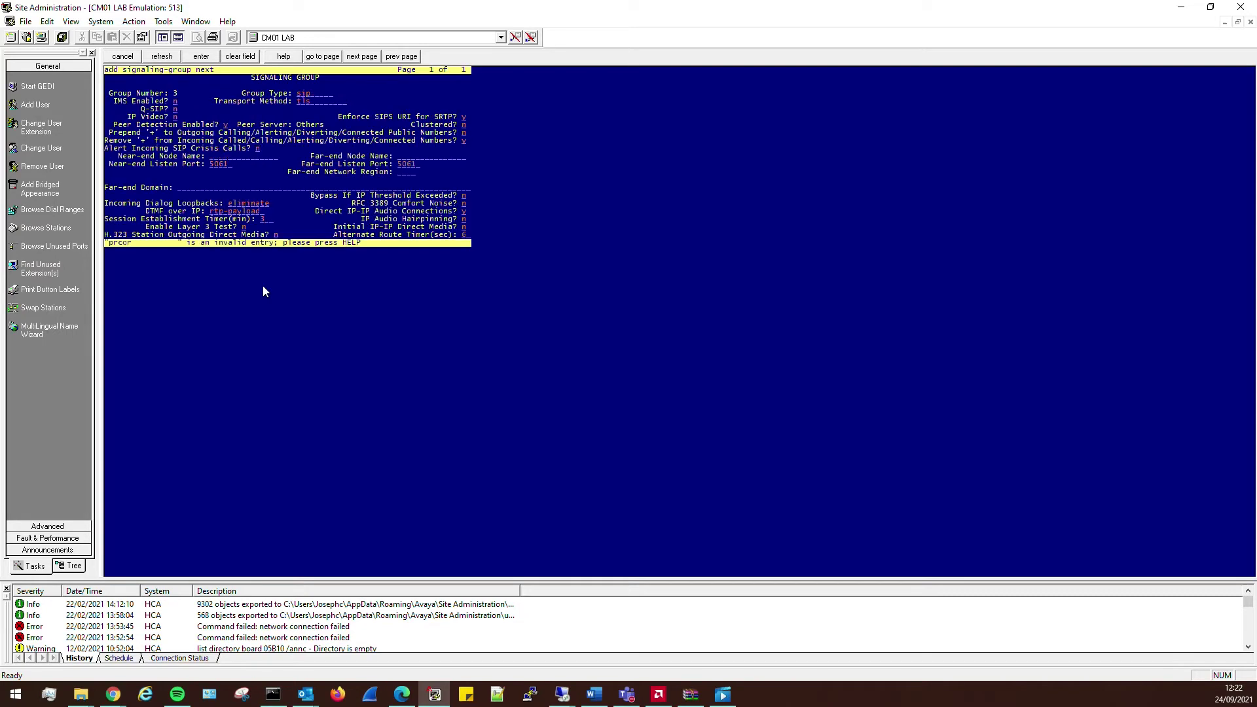
pyautogui.write('cr')
pyautogui.press('Tab')
pyautogui.write('5063')
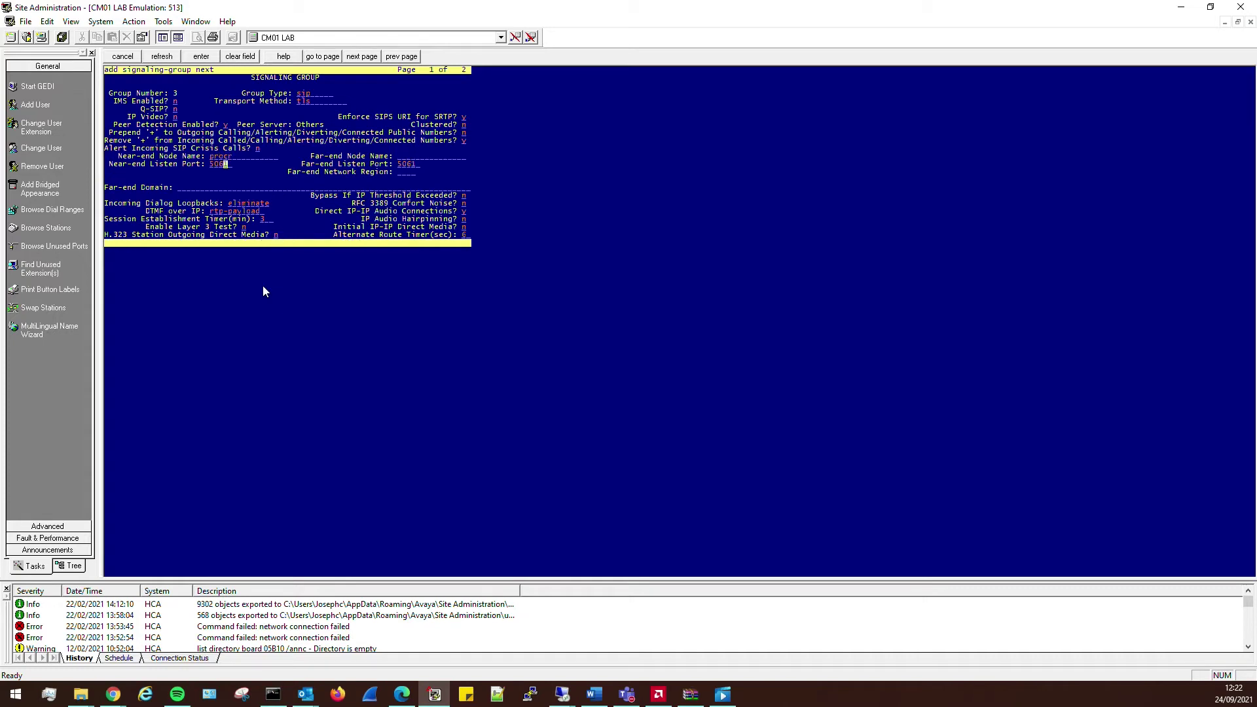
pyautogui.press('Up')
pyautogui.press('Up')
pyautogui.press('Up')
pyautogui.press('Up')
# - Set Clustered y, Cluster ID 1, far-end port 5063, region 1, domain voice.voipworld.co.uk, and submit
pyautogui.press('Tab')
pyautogui.press('Tab')
pyautogui.write('y')
pyautogui.press('Tab')
pyautogui.press('Tab')
pyautogui.press('Tab')
pyautogui.press('Tab')
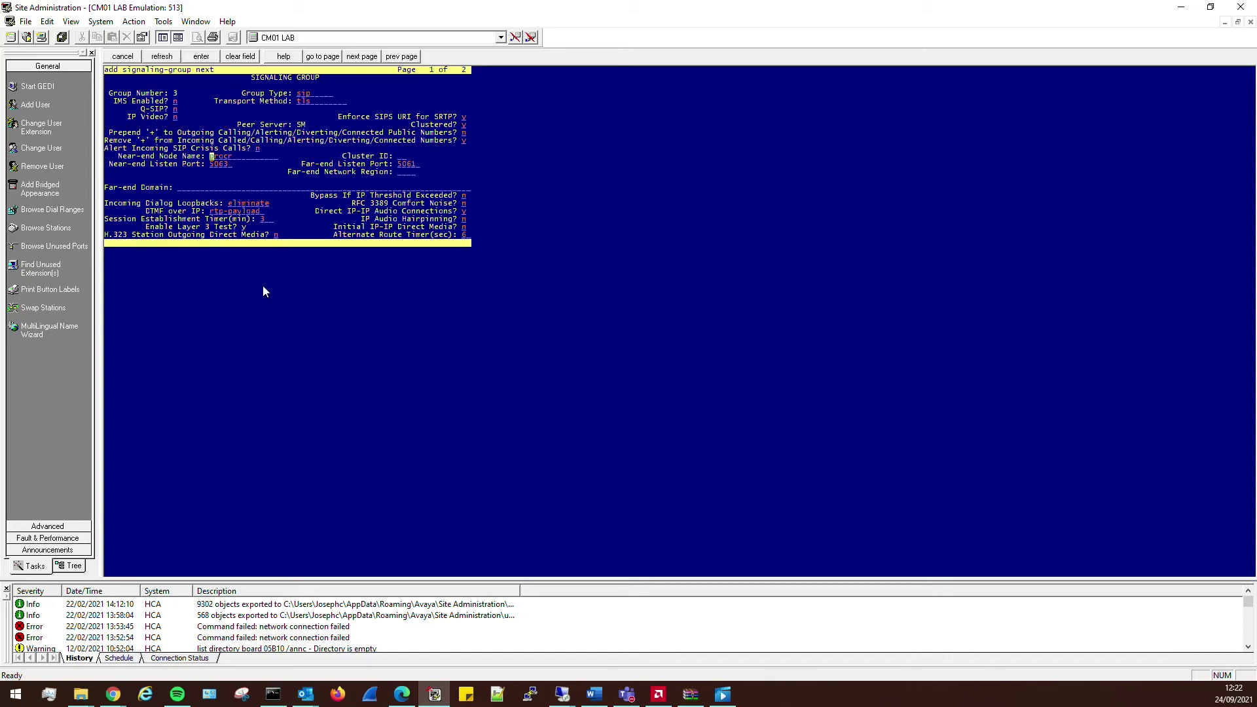
pyautogui.write('1')
pyautogui.press('Tab')
pyautogui.press('Tab')
pyautogui.write('5063')
pyautogui.press('Tab')
pyautogui.write('1')
pyautogui.press('Tab')
pyautogui.write('voice.voipworld.co.vk')
pyautogui.press('Tab')
pyautogui.press('Tab')
pyautogui.press('Tab')
pyautogui.press('Tab')
pyautogui.press('Tab')
pyautogui.press('Tab')
pyautogui.press('Tab')
pyautogui.press('Tab')
pyautogui.press('Tab')
pyautogui.hotkey('shift', 'Tab')
pyautogui.hotkey('shift', 'Tab')
pyautogui.hotkey('shift', 'Tab')
pyautogui.press('Return')
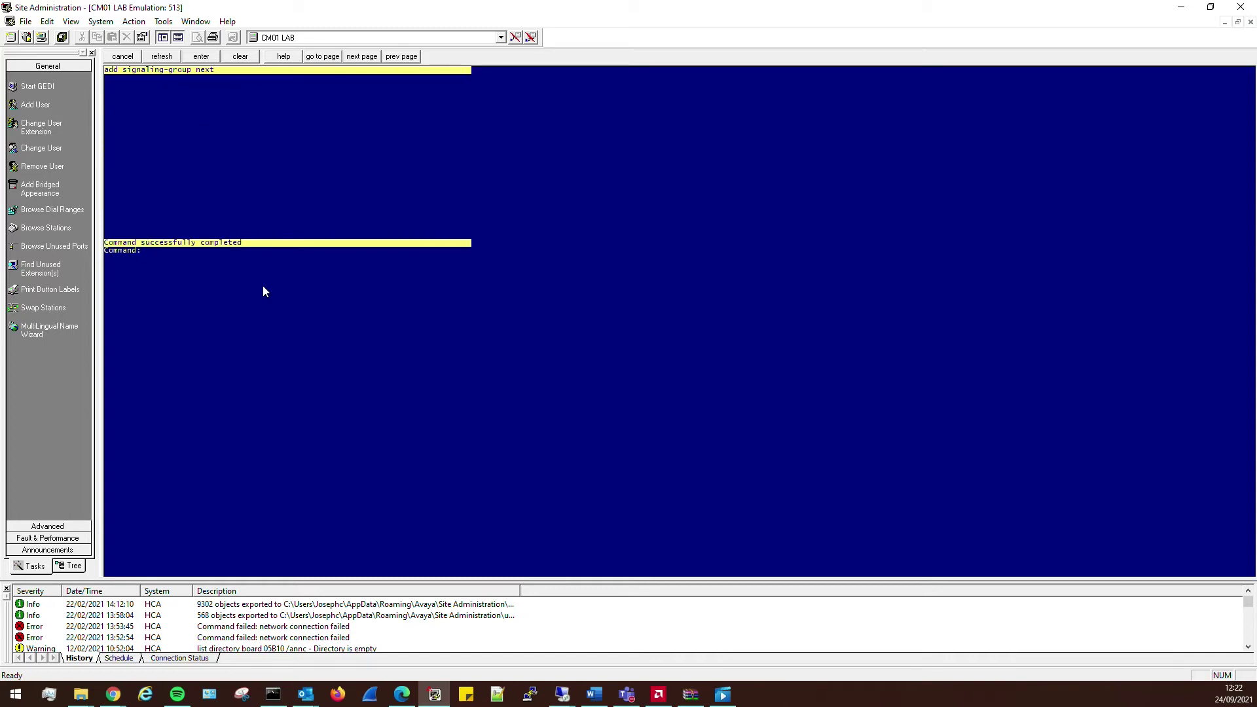
# - Add trunk group 'CM-SM Voicemail': type sip, service tie, TAC #103, signaling group 3, 30 members
pyautogui.write('add trunk')
pyautogui.write('-group next')
pyautogui.press('Return')
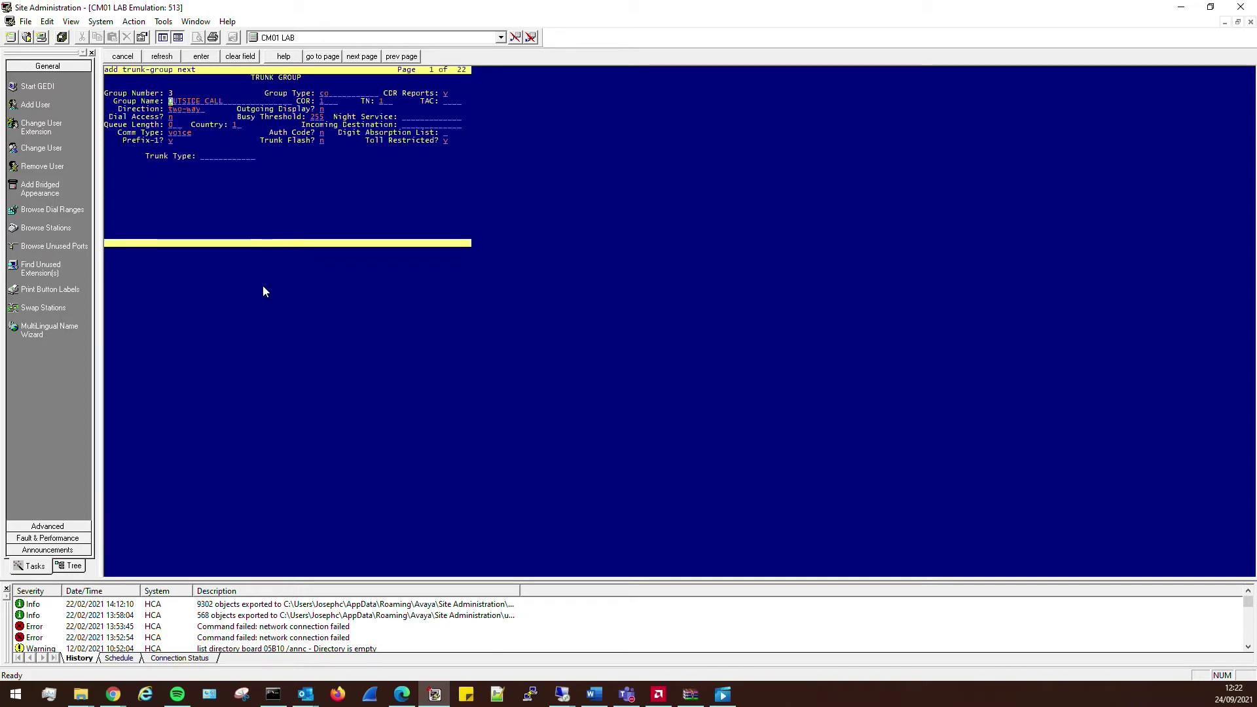
pyautogui.write('CM-SM Voicemail')
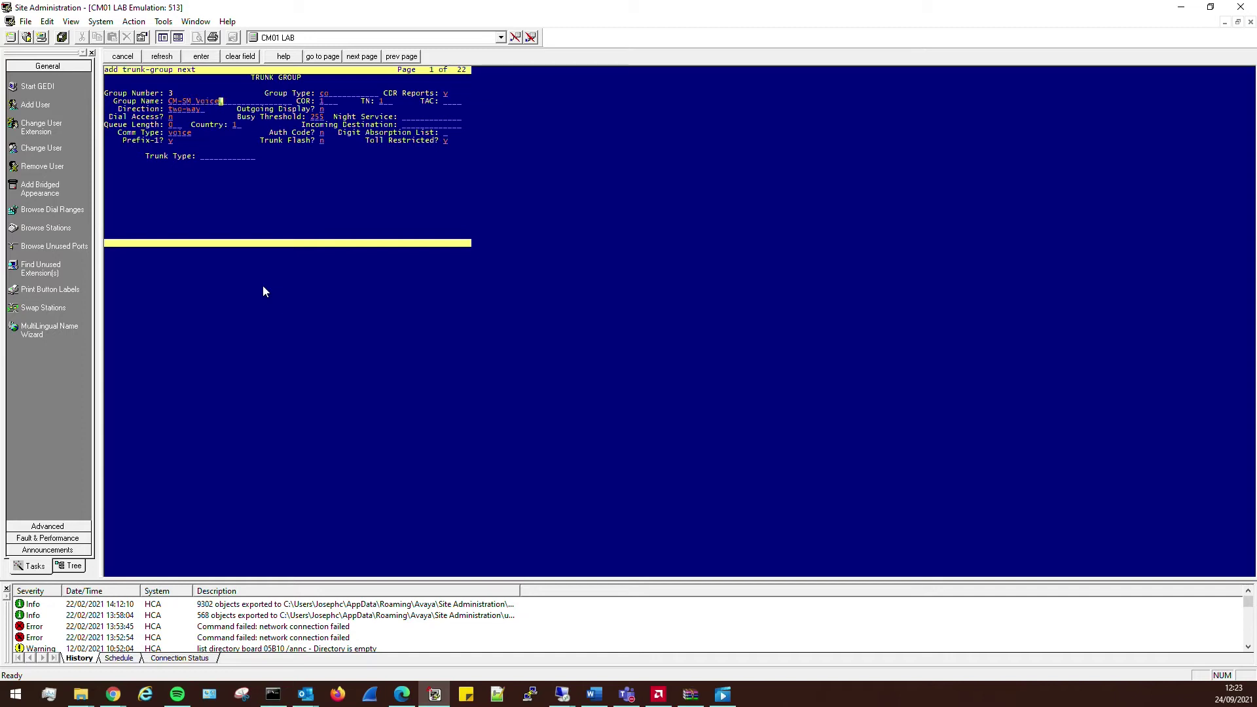
pyautogui.press('Tab')
pyautogui.write('sip')
pyautogui.press('Tab')
pyautogui.press('Tab')
pyautogui.press('Tab')
pyautogui.press('Tab')
pyautogui.press('Tab')
pyautogui.press('Tab')
pyautogui.press('Tab')
pyautogui.press('Tab')
pyautogui.press('Tab')
pyautogui.press('Tab')
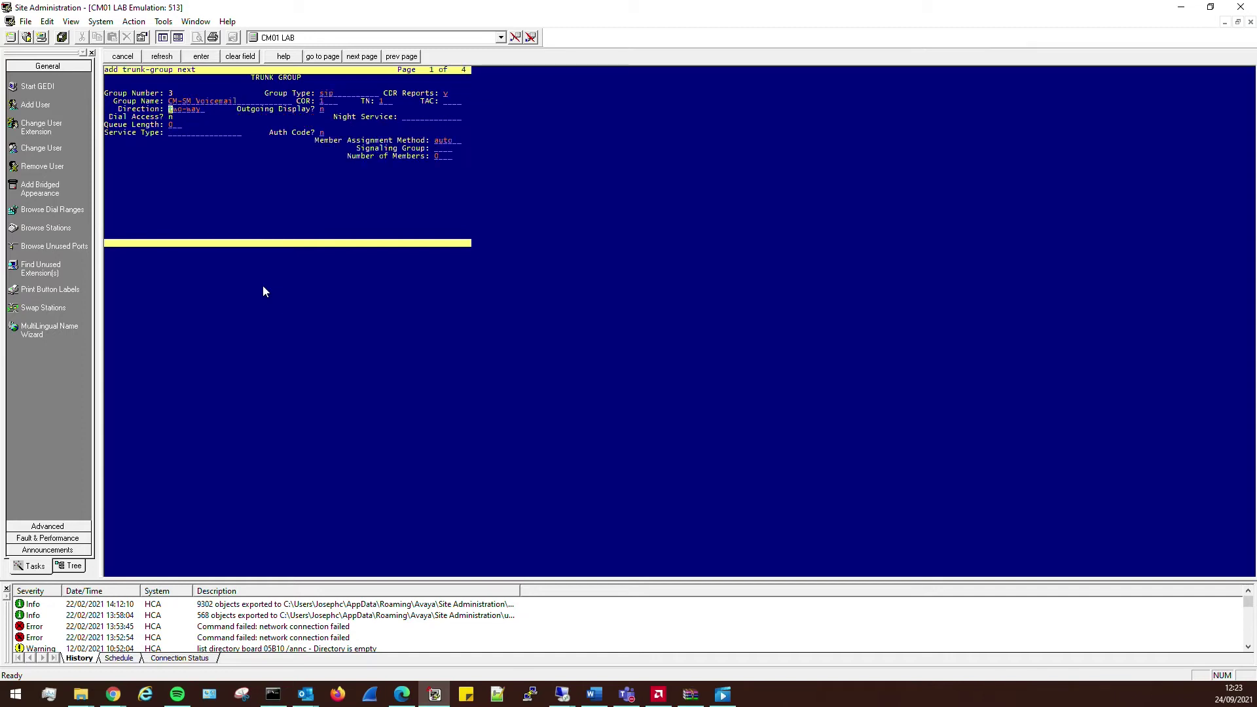
pyautogui.write('tie')
pyautogui.hotkey('shift', 'Tab')
pyautogui.hotkey('shift', 'Tab')
pyautogui.hotkey('shift', 'Tab')
pyautogui.hotkey('shift', 'Tab')
pyautogui.hotkey('shift', 'Tab')
pyautogui.hotkey('shift', 'Tab')
pyautogui.hotkey('shift', 'Tab')
pyautogui.hotkey('shift', 'Tab')
pyautogui.hotkey('shift', 'Tab')
pyautogui.press('Tab')
pyautogui.press('Tab')
pyautogui.press('Tab')
pyautogui.write('#103')
pyautogui.press('Tab')
pyautogui.press('Tab')
pyautogui.press('Tab')
pyautogui.press('Tab')
pyautogui.press('Tab')
pyautogui.press('Tab')
pyautogui.press('Tab')
pyautogui.write('3')
pyautogui.press('Tab')
pyautogui.write('30')
# - Set numbering format private and protocol options (y, 101, Send Diversion Header y), then submit
pyautogui.press('F7')
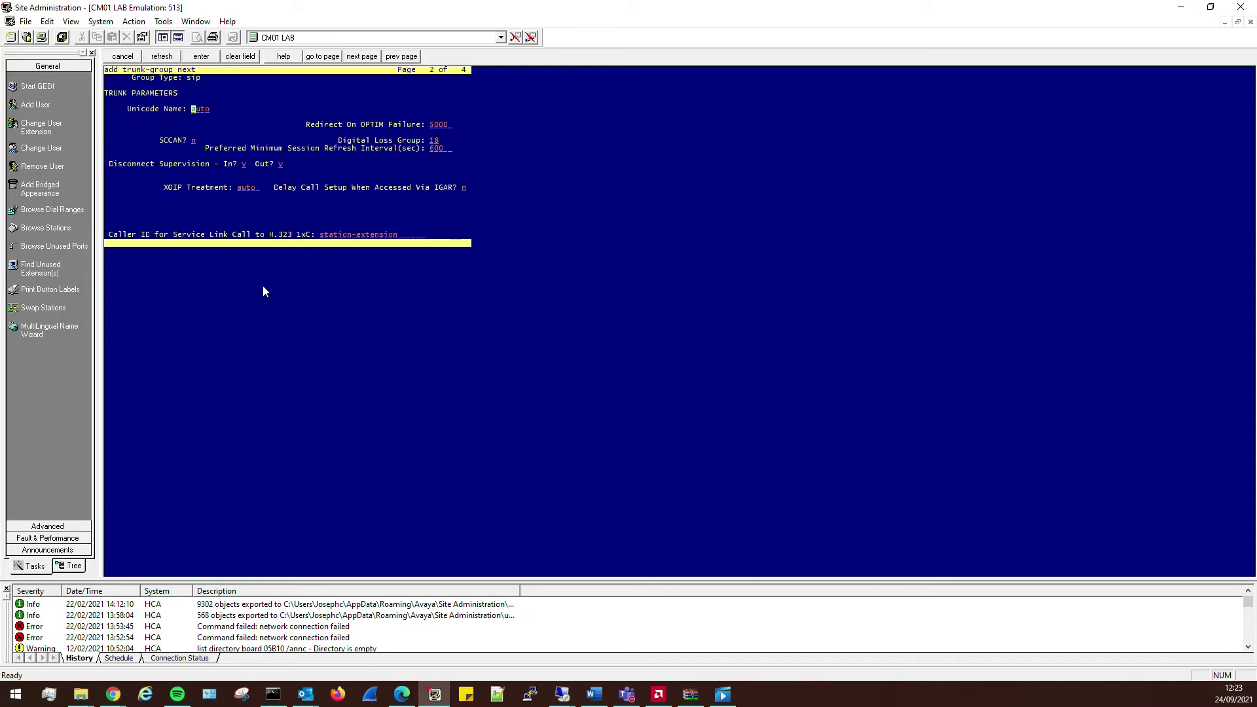
pyautogui.press('F7')
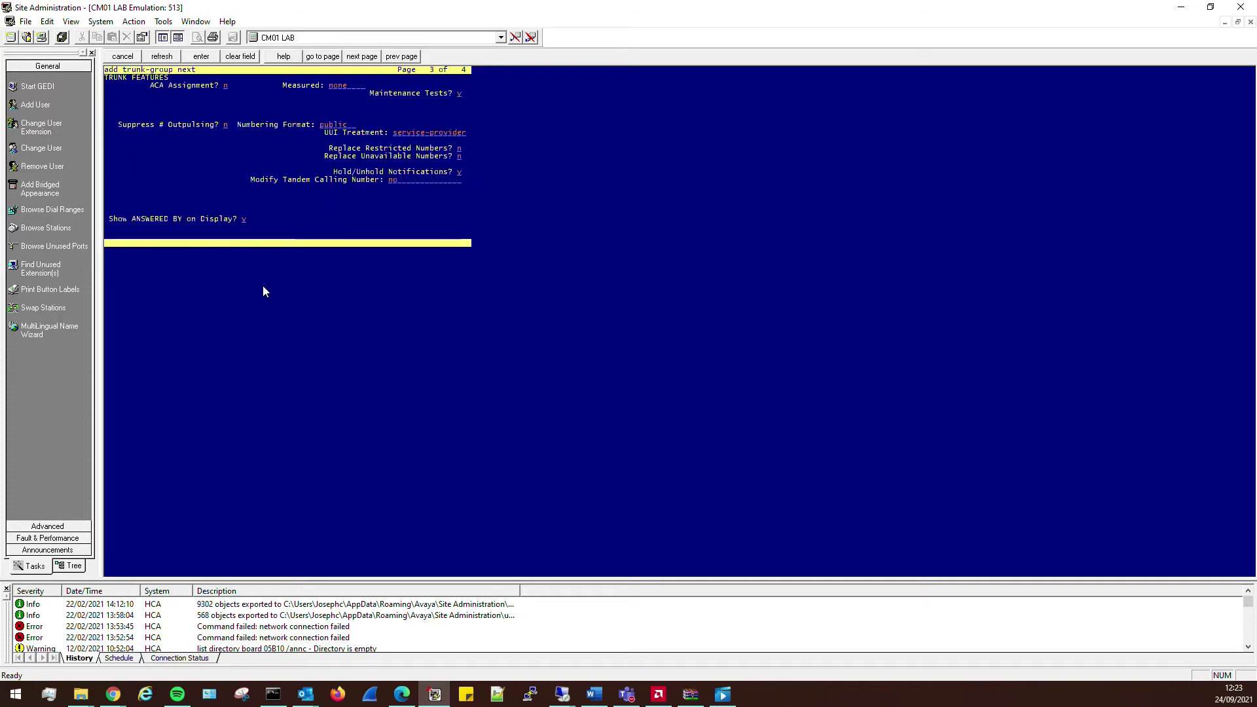
pyautogui.press('Tab')
pyautogui.press('Tab')
pyautogui.write('private')
pyautogui.press('Tab')
pyautogui.press('F7')
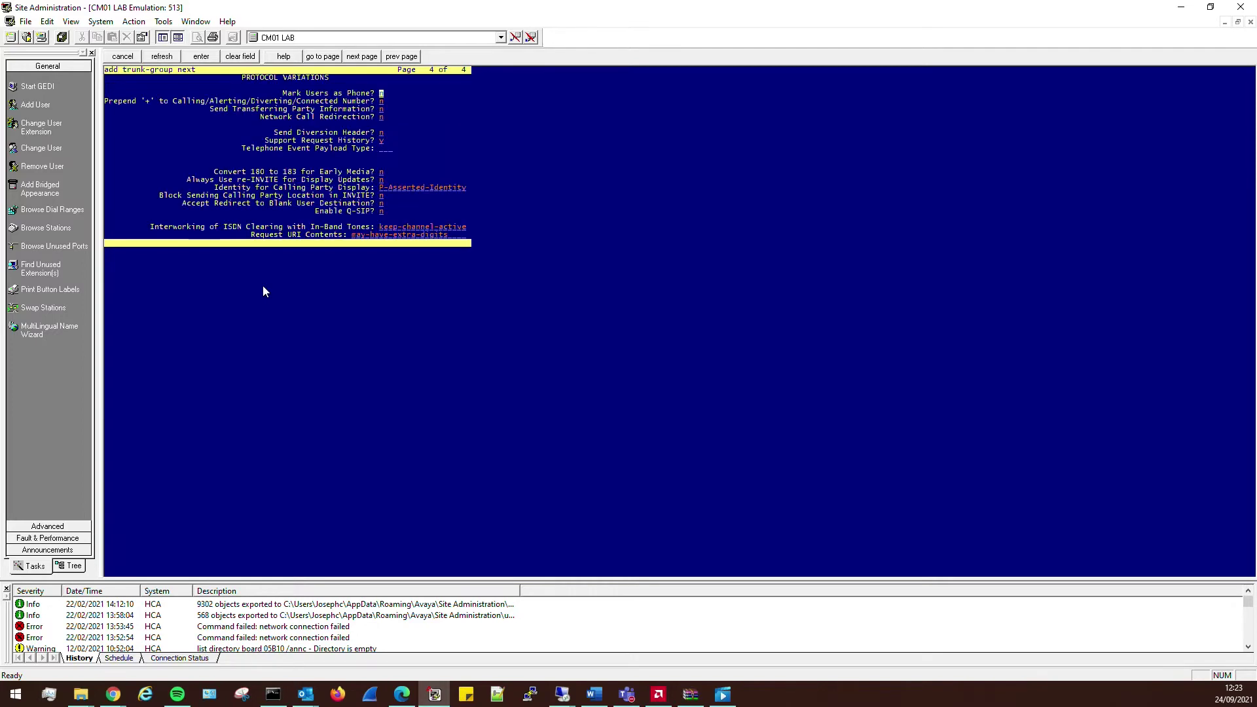
pyautogui.write('y')
pyautogui.press('Tab')
pyautogui.press('Tab')
pyautogui.press('Tab')
pyautogui.press('Tab')
pyautogui.write('101')
pyautogui.press('Tab')
pyautogui.press('Tab')
pyautogui.write('y')
pyautogui.hotkey('shift', 'Tab')
pyautogui.press('F7')
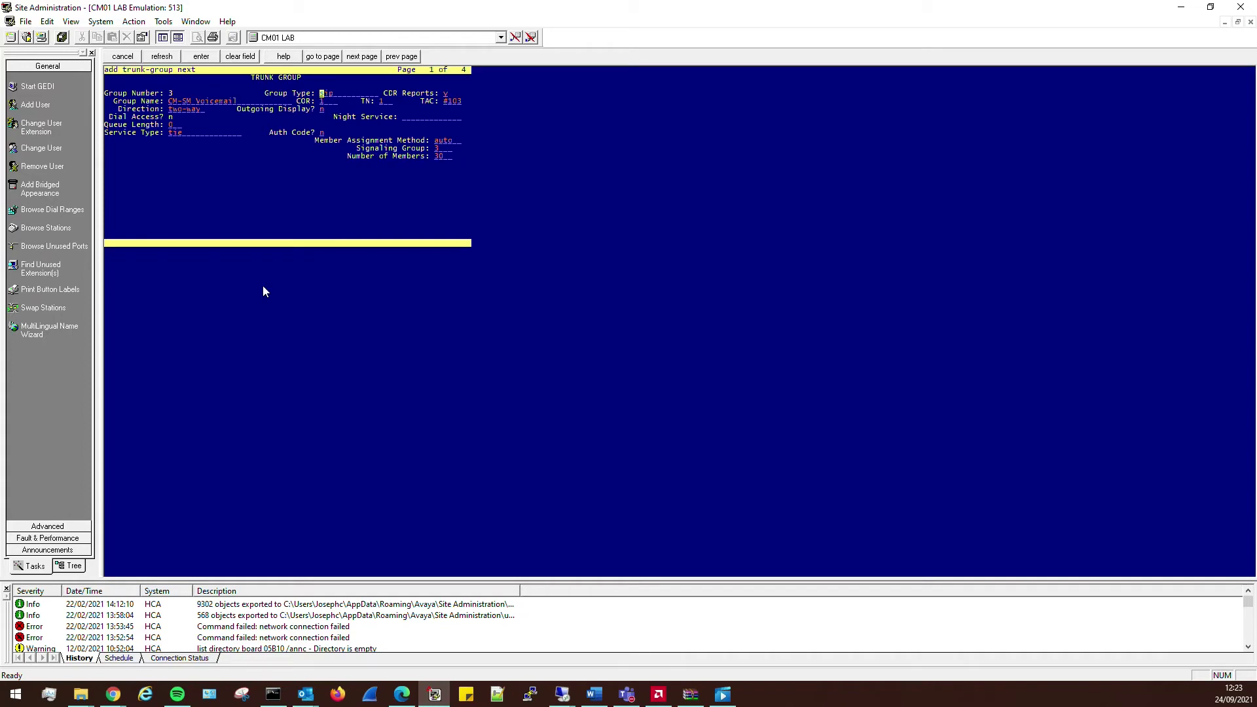
pyautogui.press('Return')
# - Confirm signaling group 3 is in-service with 'st sig 3'
pyautogui.write('st sig 3')
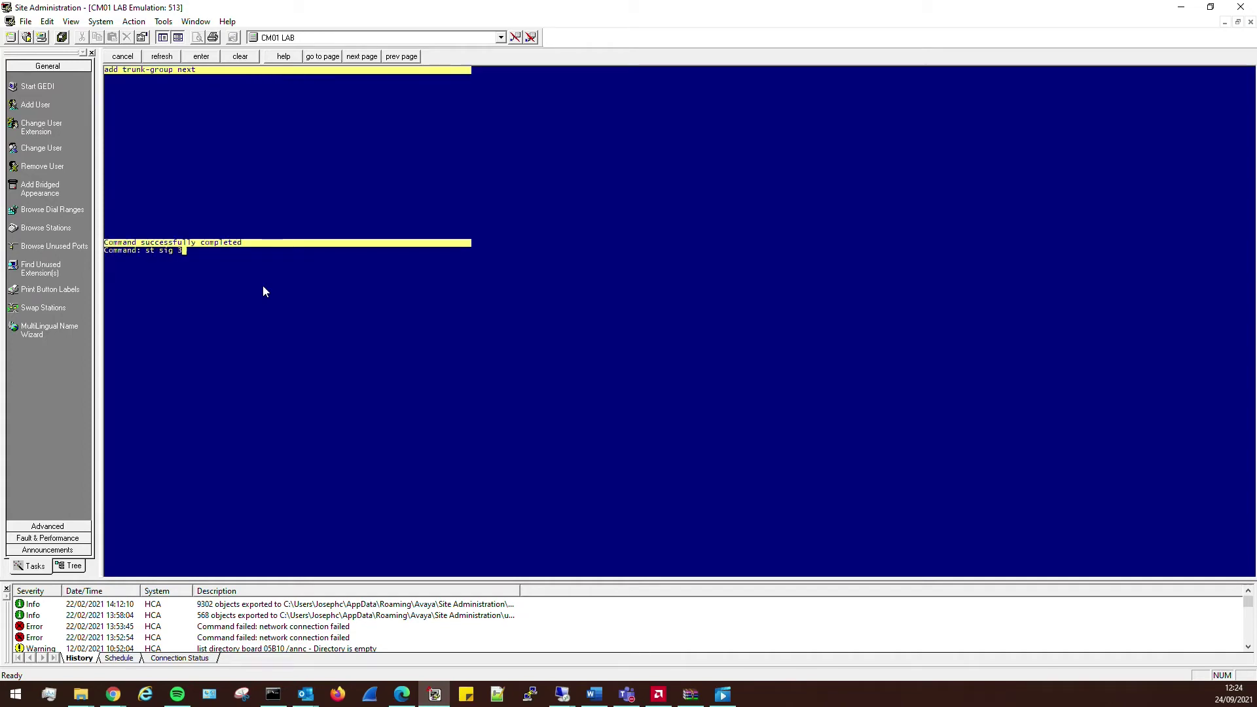
pyautogui.press('Return')
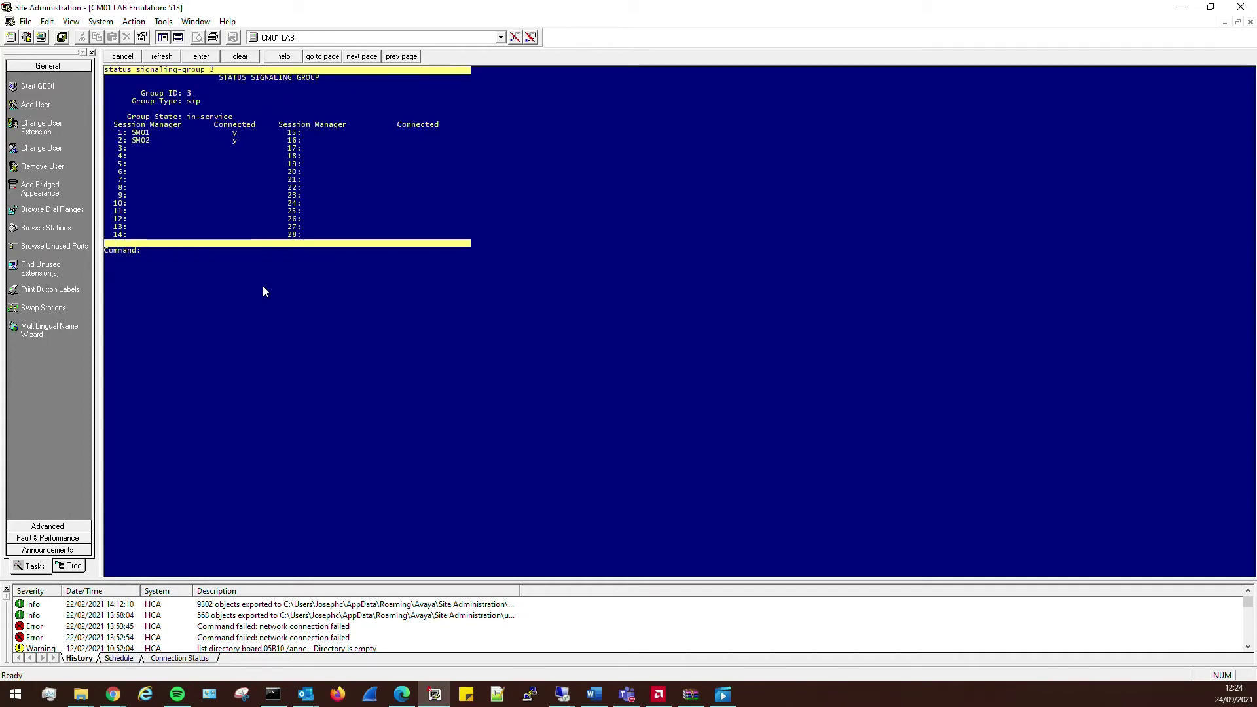
pyautogui.press('F1')
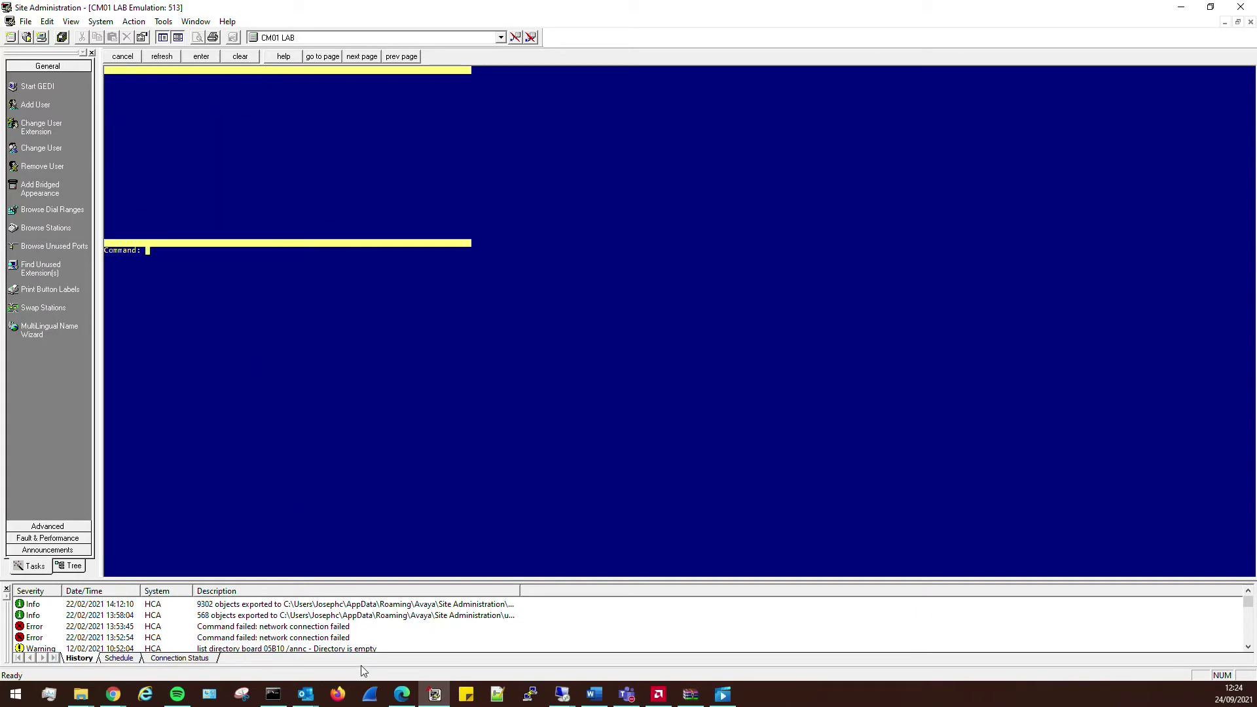
# - Refresh the Session Manager entity link status and dashboard instance health in System Manager
pyautogui.click(402, 694)
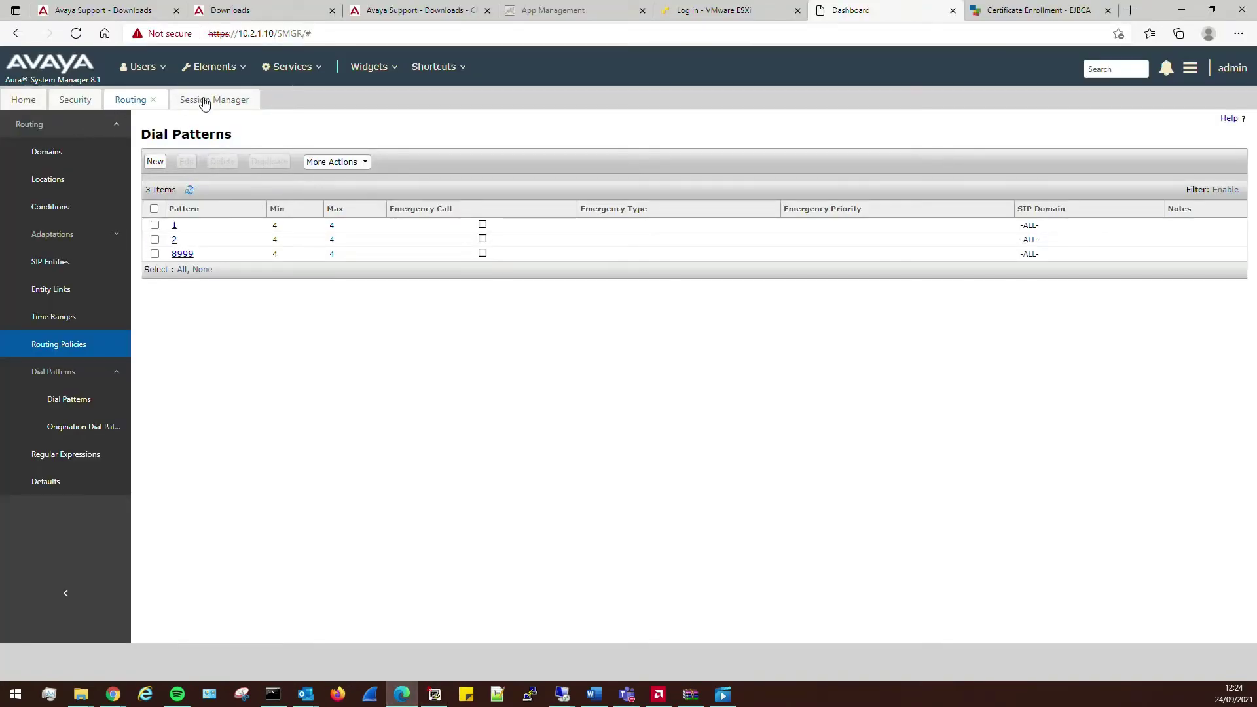
pyautogui.click(203, 101)
pyautogui.click(190, 259)
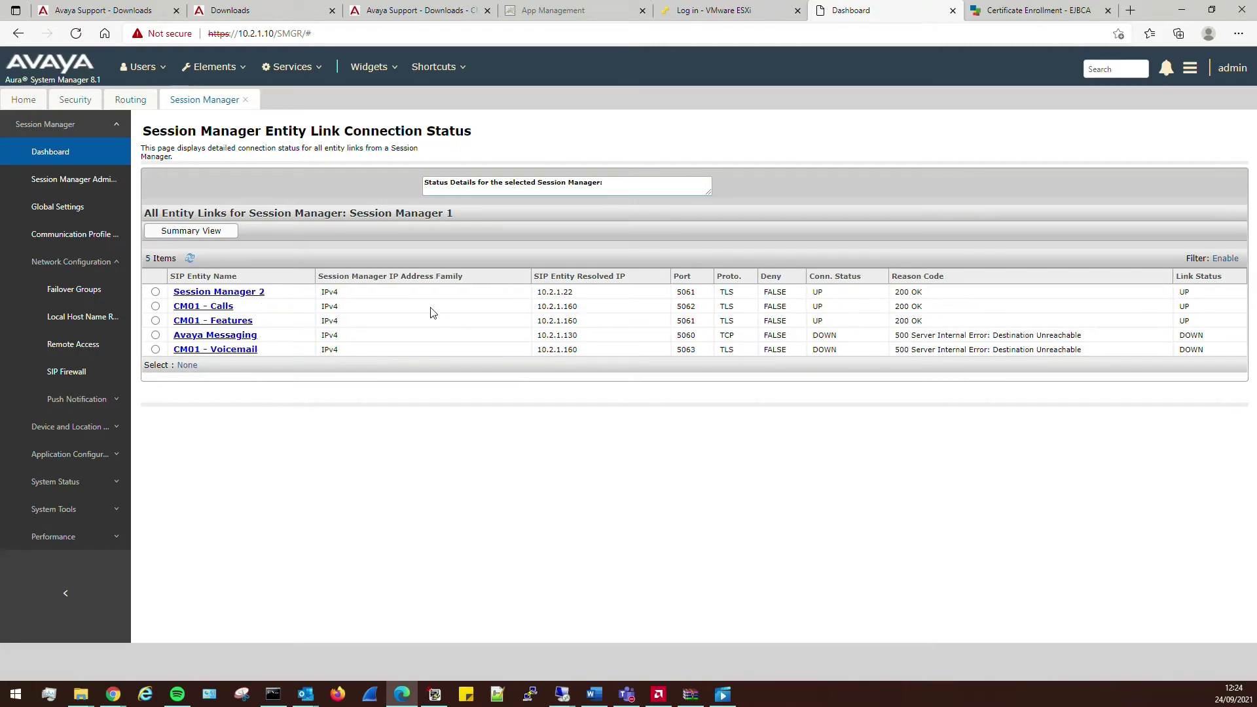
pyautogui.click(61, 152)
pyautogui.click(190, 247)
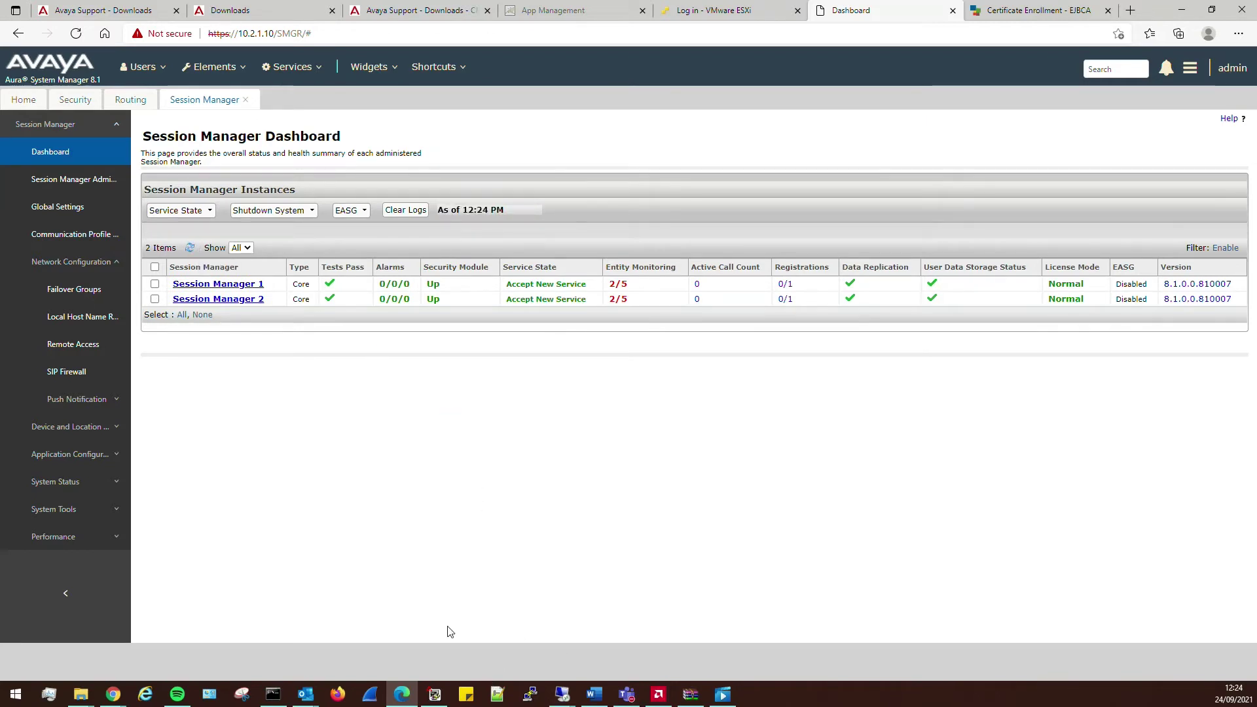
pyautogui.click(433, 693)
# - Open the dial plan parameters form and cancel it without changes
pyautogui.write('ch un')
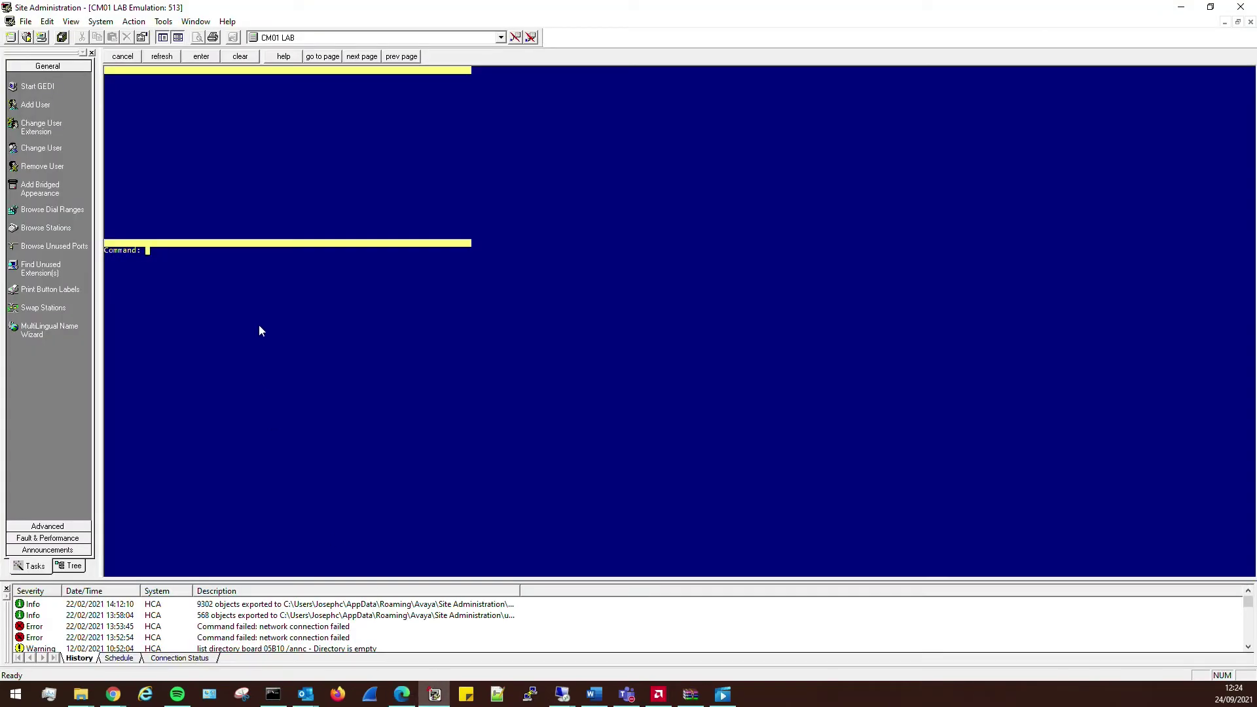
pyautogui.press('Return')
pyautogui.press('F1')
pyautogui.write('change dialplan par')
pyautogui.press('Return')
pyautogui.press('Tab')
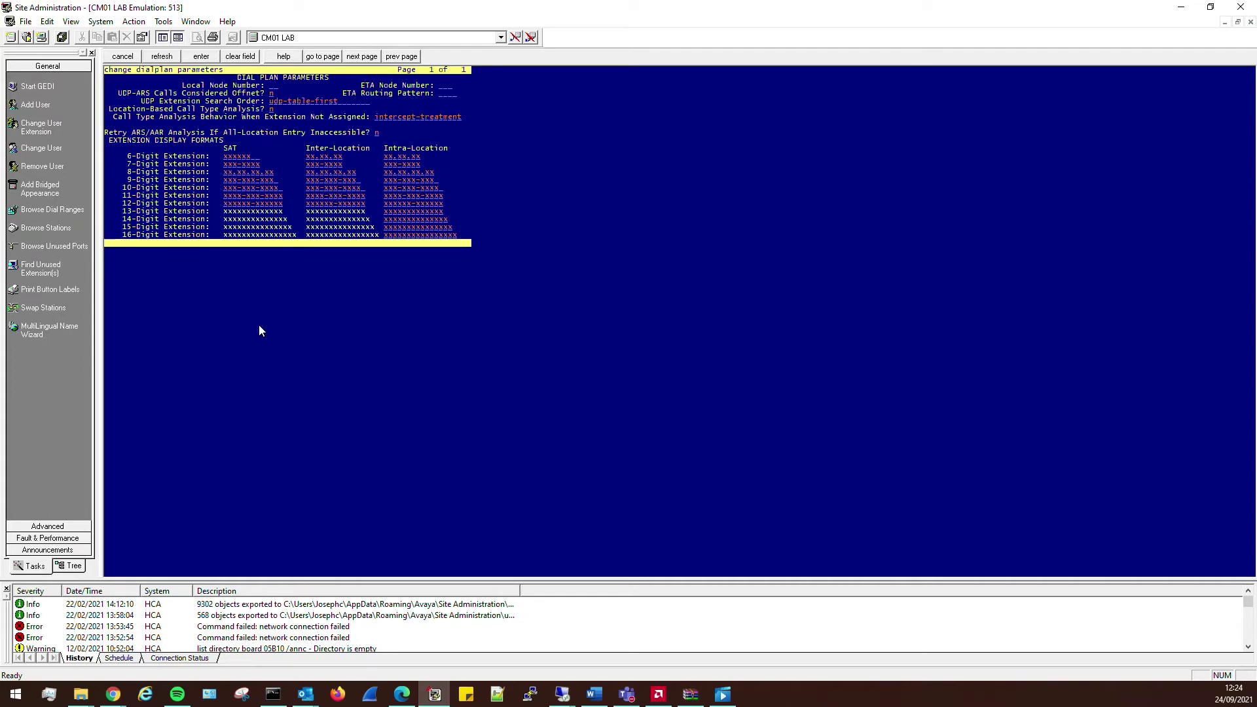
pyautogui.press('F1')
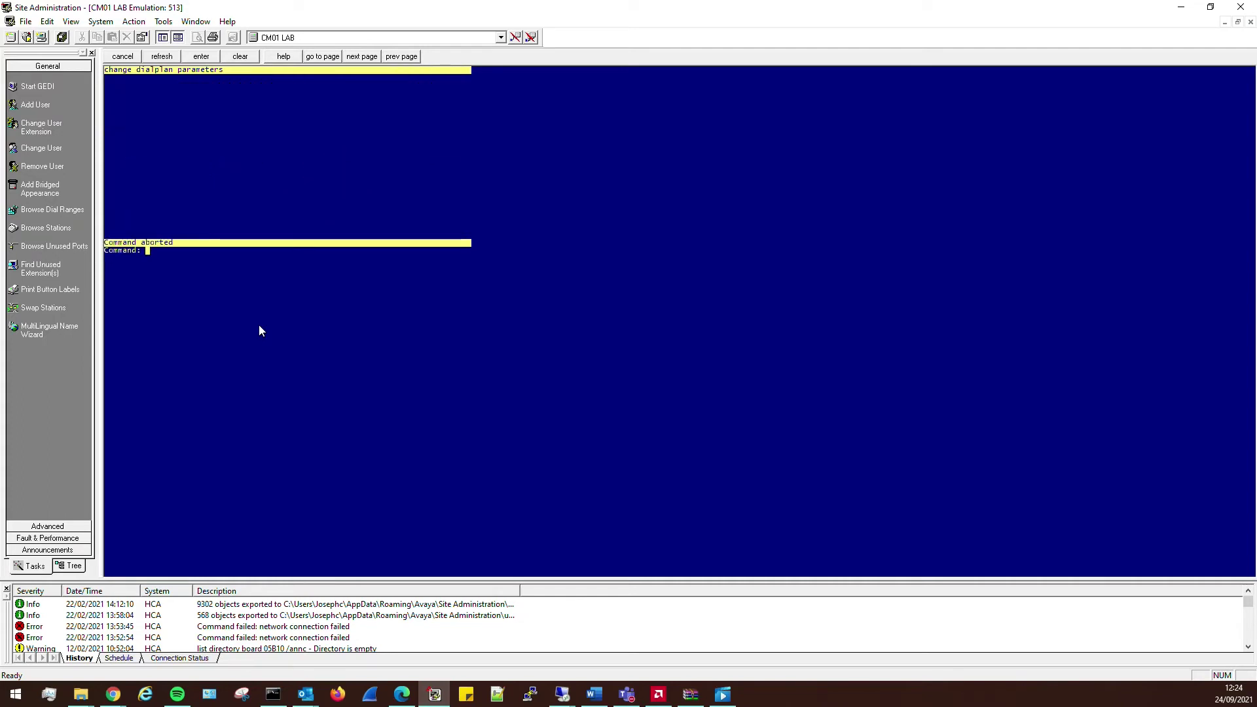
# - In uniform-dialplan 8, add pattern 6999, length 4, delete 0, net aar, conv y
pyautogui.write('change unif')
pyautogui.press('Return')
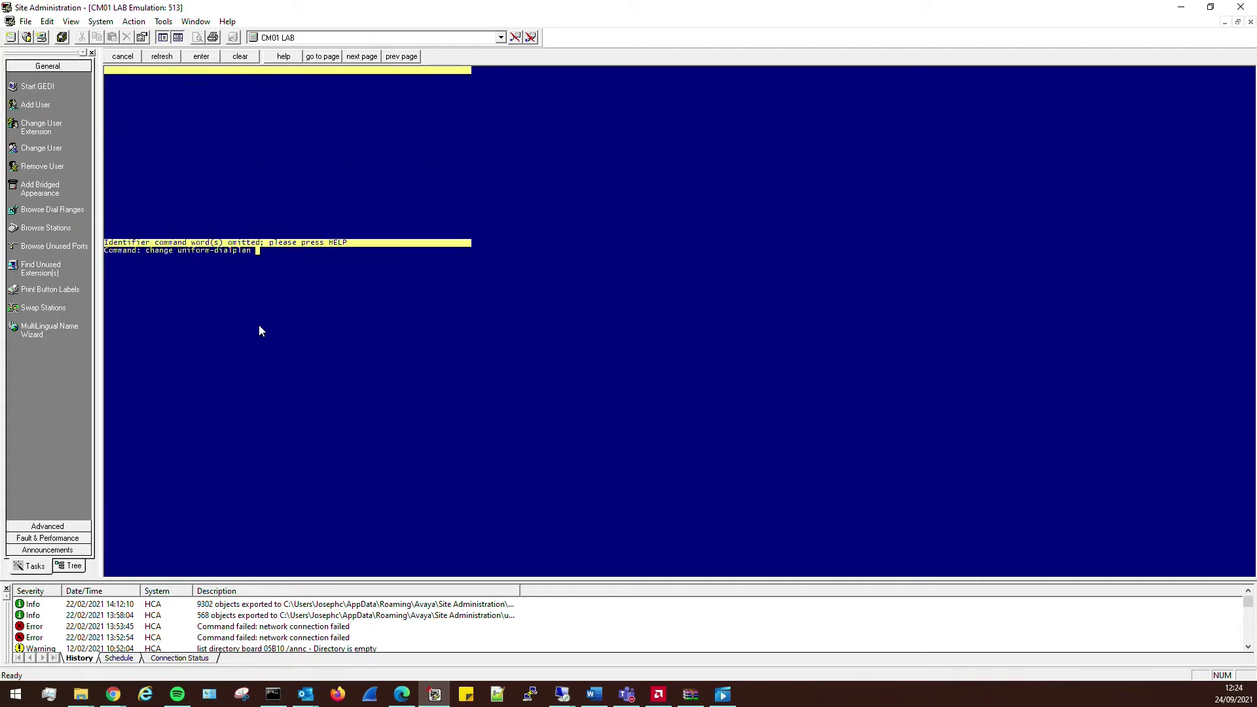
pyautogui.write('8')
pyautogui.press('Return')
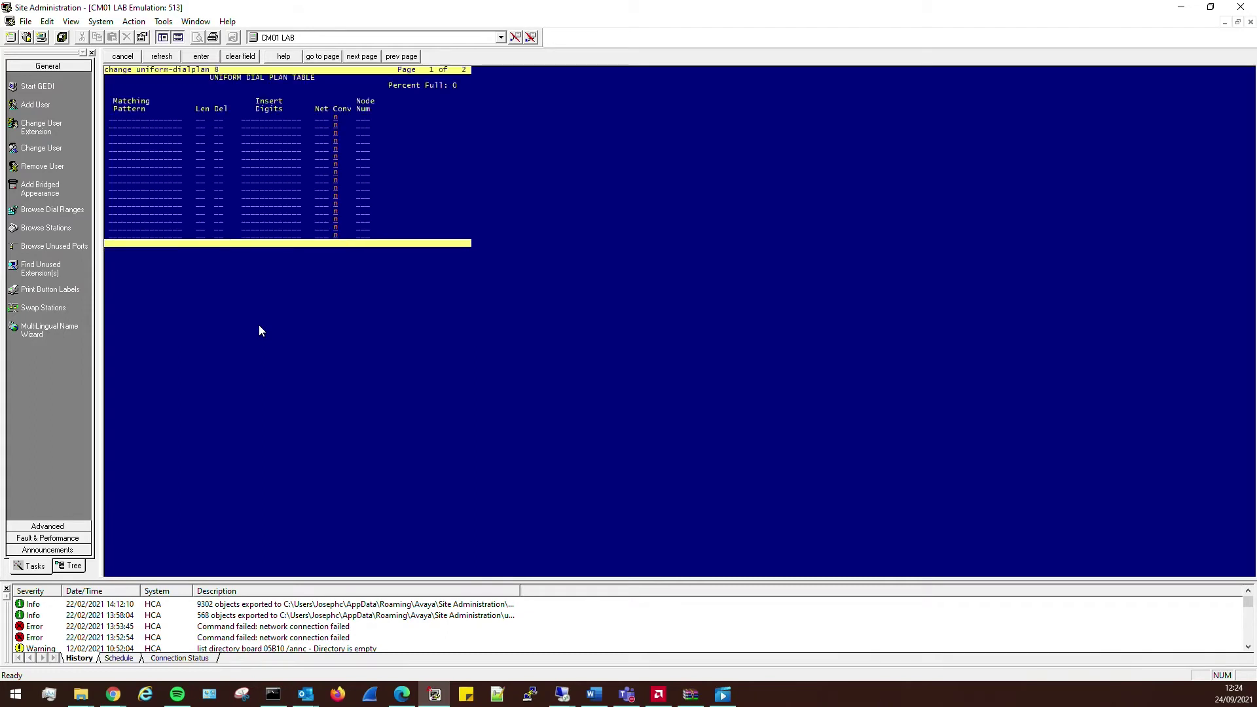
pyautogui.write('6999')
pyautogui.press('Tab')
pyautogui.write('4')
pyautogui.press('Tab')
pyautogui.write('aar ')
pyautogui.write('y')
pyautogui.press('Tab')
pyautogui.press('Return')
pyautogui.write('0')
pyautogui.press('Return')
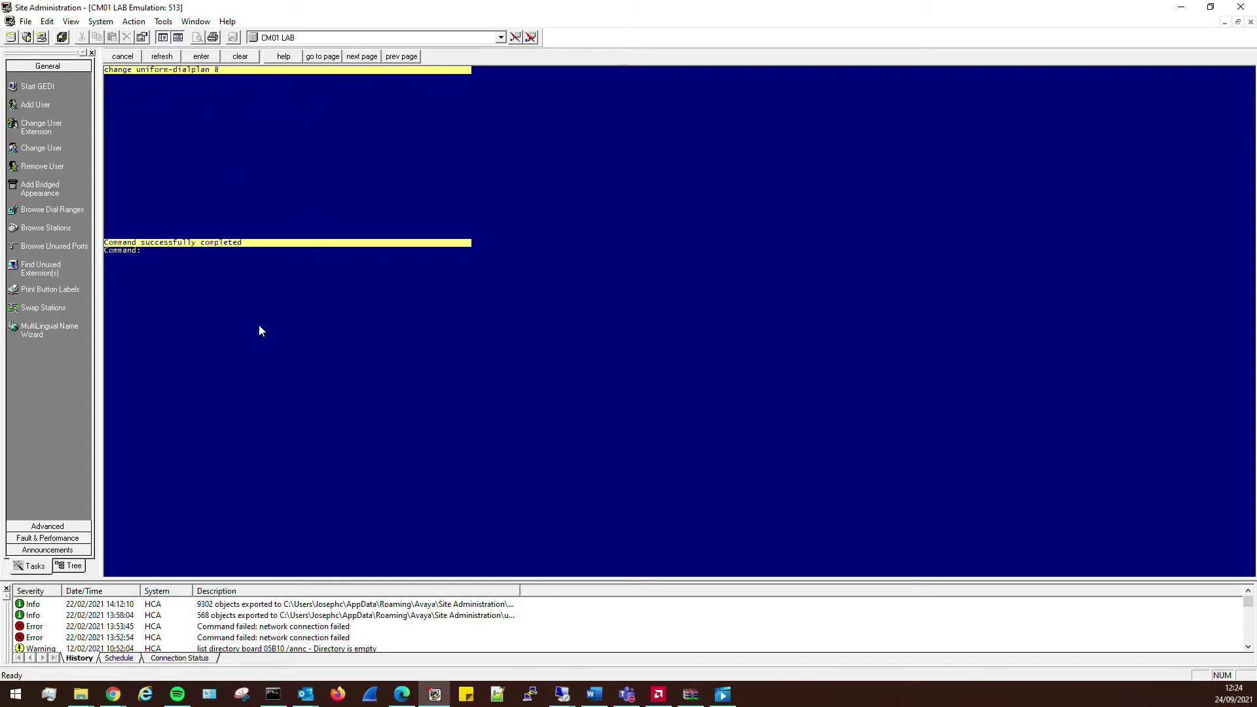
# - Open AAR analysis table 0 with 'change aar analysis 0' and close it unchanged
pyautogui.write('change aar analysis 0')
pyautogui.press('Return')
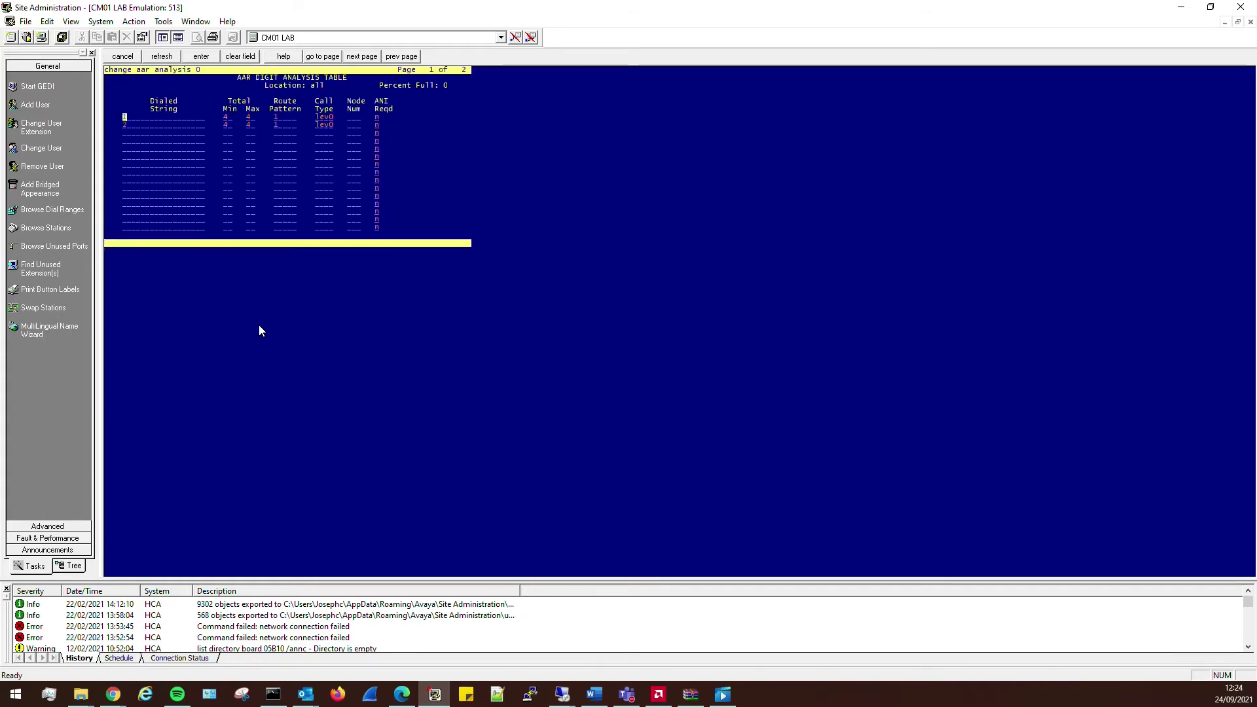
pyautogui.press('Escape')
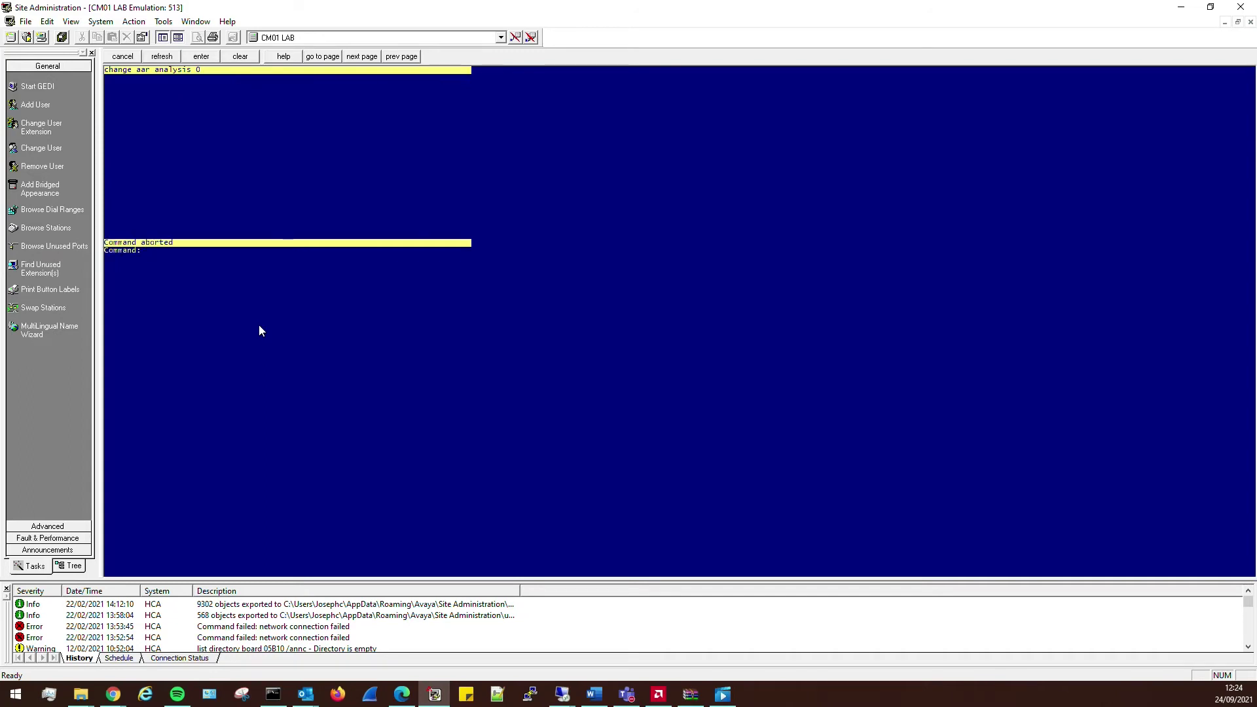
# - Make route pattern 3 'voicemail' using group 3, FRL 3 and lev0-pvt numbering format
pyautogui.write('change route-pattern 3')
pyautogui.press('Return')
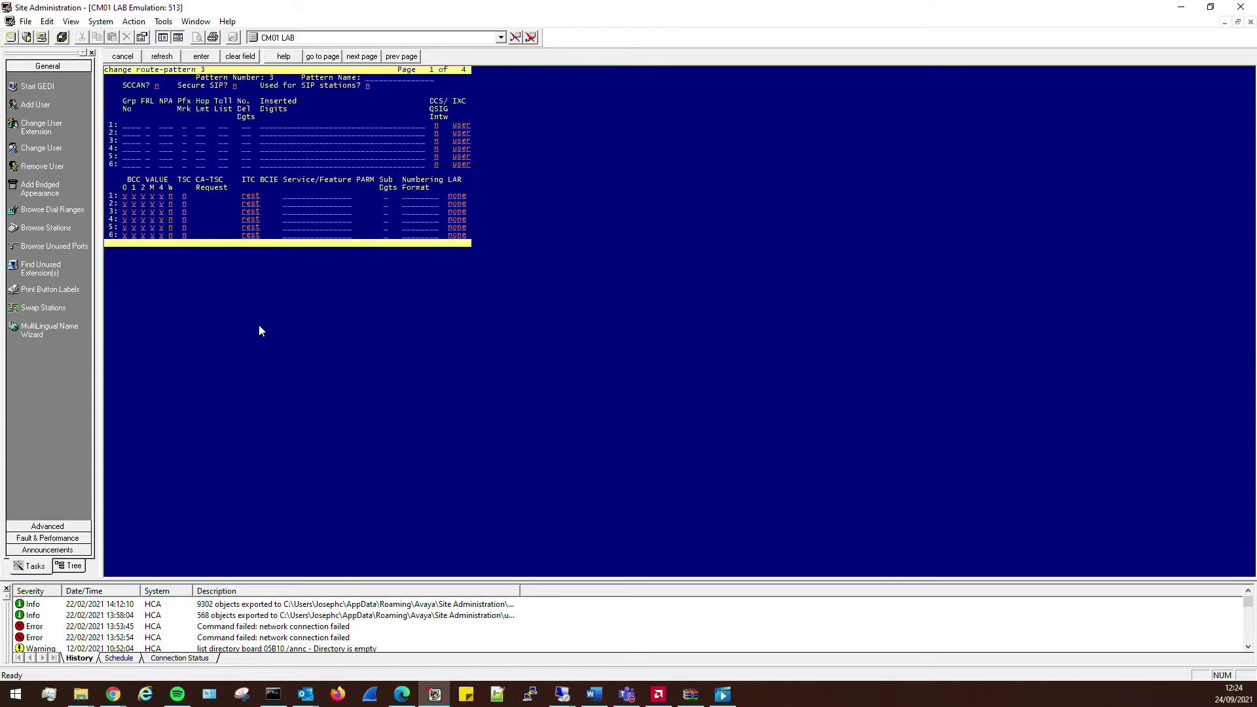
pyautogui.write('voicemail')
pyautogui.press('Tab')
pyautogui.press('Tab')
pyautogui.write('3')
pyautogui.write('3')
pyautogui.press('Down')
pyautogui.press('Down')
pyautogui.press('Down')
pyautogui.press('Down')
pyautogui.press('Down')
pyautogui.press('Right')
pyautogui.press('Right')
pyautogui.press('Right')
pyautogui.press('Right')
pyautogui.press('Right')
pyautogui.press('Right')
pyautogui.press('Right')
pyautogui.write('lev0p')
pyautogui.press('Return')
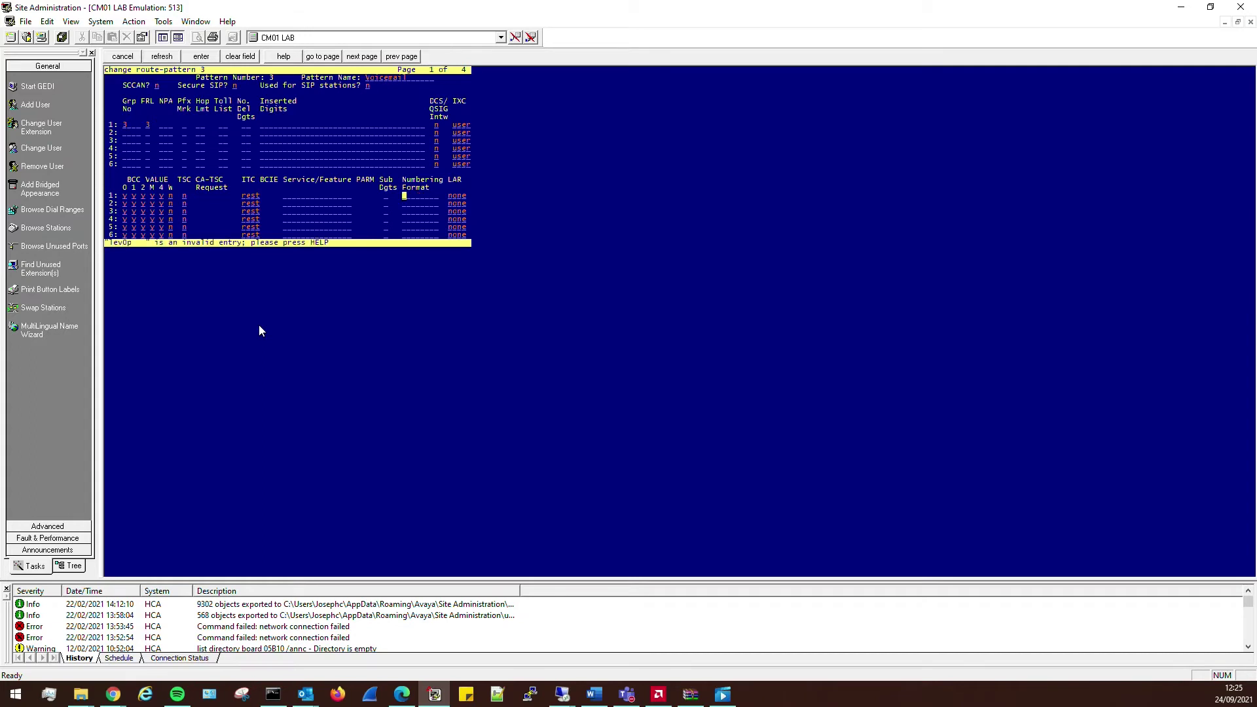
pyautogui.write('lev0-pvt  ')
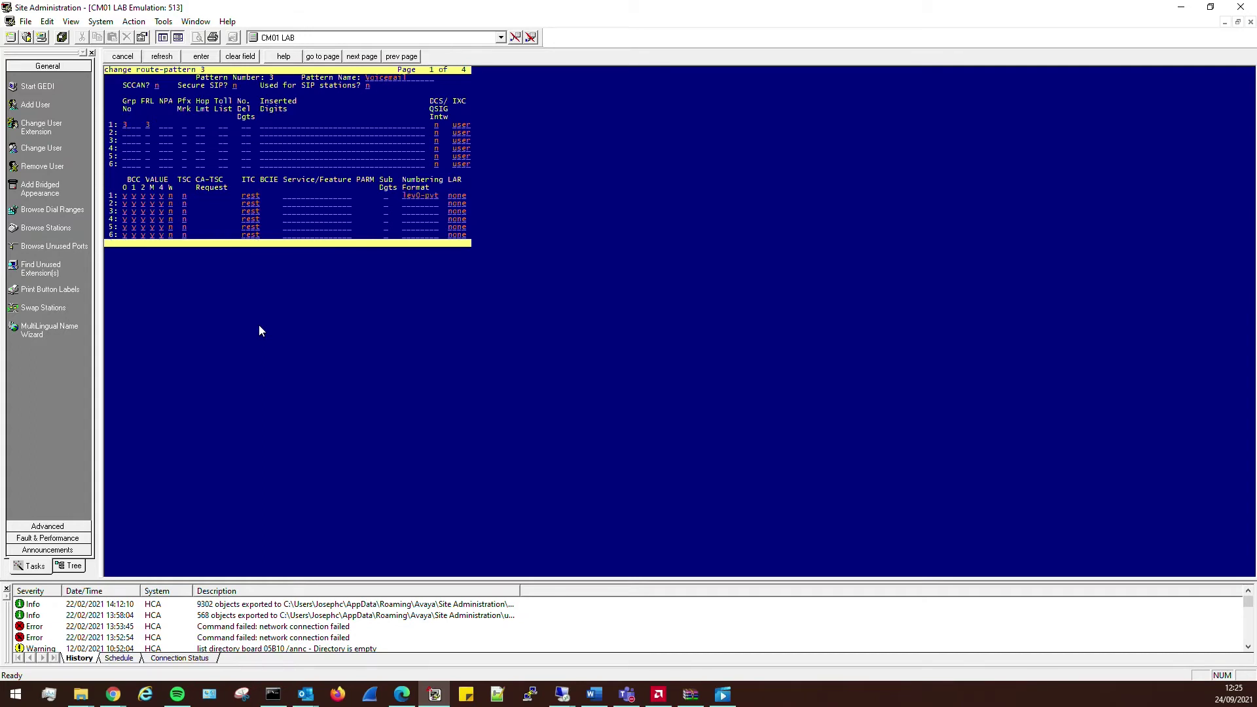
pyautogui.write('rehu')
pyautogui.press('Tab')
pyautogui.press('Tab')
pyautogui.press('Tab')
pyautogui.press('Tab')
pyautogui.press('Tab')
pyautogui.press('Tab')
pyautogui.press('Tab')
pyautogui.press('Tab')
pyautogui.press('Tab')
pyautogui.press('Tab')
pyautogui.press('Tab')
pyautogui.press('Tab')
pyautogui.press('Tab')
pyautogui.press('Tab')
pyautogui.press('Tab')
pyautogui.press('Tab')
pyautogui.hotkey('shift', 'Tab')
pyautogui.hotkey('shift', 'Tab')
pyautogui.hotkey('shift', 'Tab')
pyautogui.hotkey('shift', 'Tab')
pyautogui.hotkey('shift', 'Tab')
pyautogui.hotkey('shift', 'Tab')
pyautogui.press('Tab')
pyautogui.press('Return')
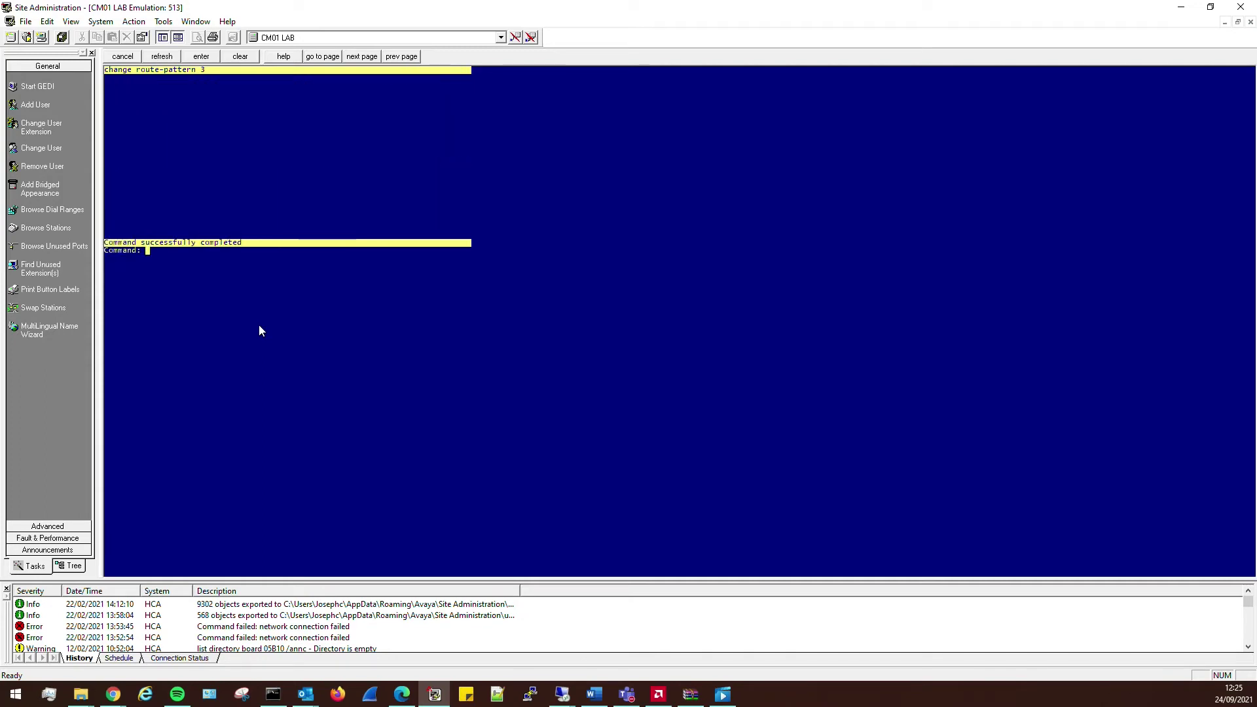
# - Add AAR analysis 0 entry 8999: min/max length 4, route pattern 3, call type lev0
pyautogui.write('change aar analysis')
pyautogui.press('Return')
pyautogui.write('0')
pyautogui.press('Return')
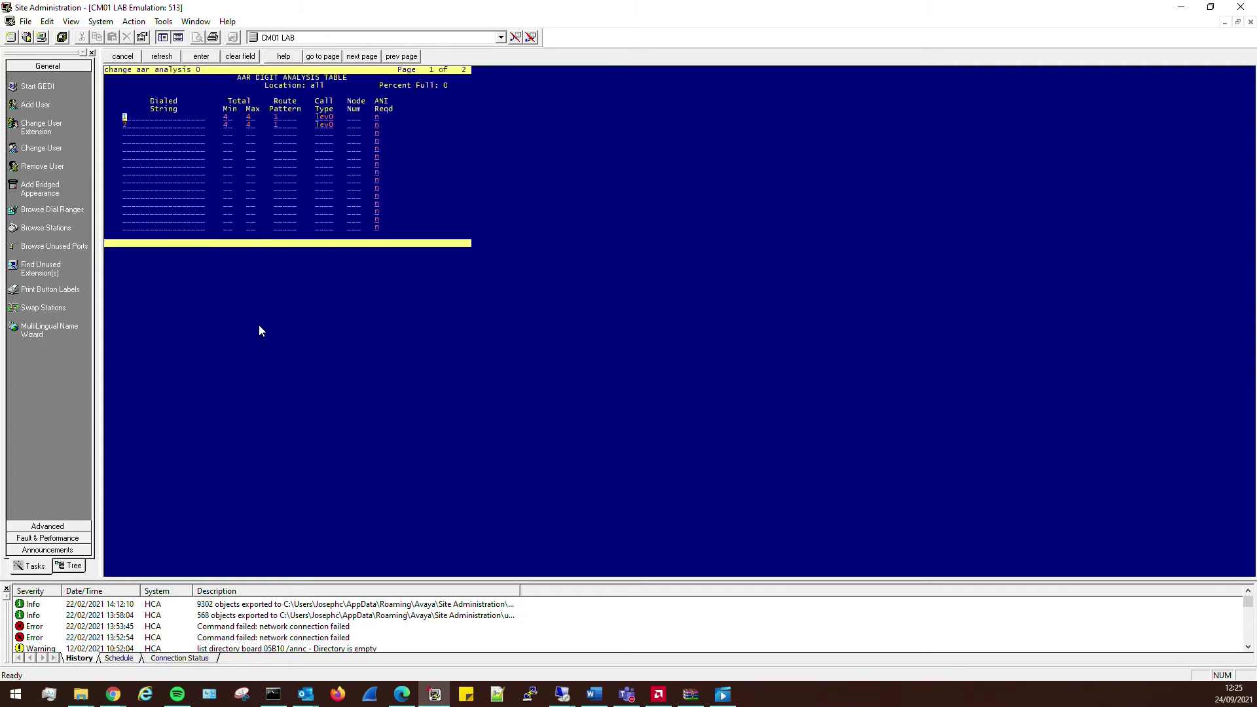
pyautogui.press('Down')
pyautogui.press('Down')
pyautogui.write('8999')
pyautogui.press('Tab')
pyautogui.write('4')
pyautogui.press('Tab')
pyautogui.write('4')
pyautogui.press('Tab')
pyautogui.write('3')
pyautogui.press('Tab')
pyautogui.write('lev0')
pyautogui.press('Tab')
pyautogui.press('Return')
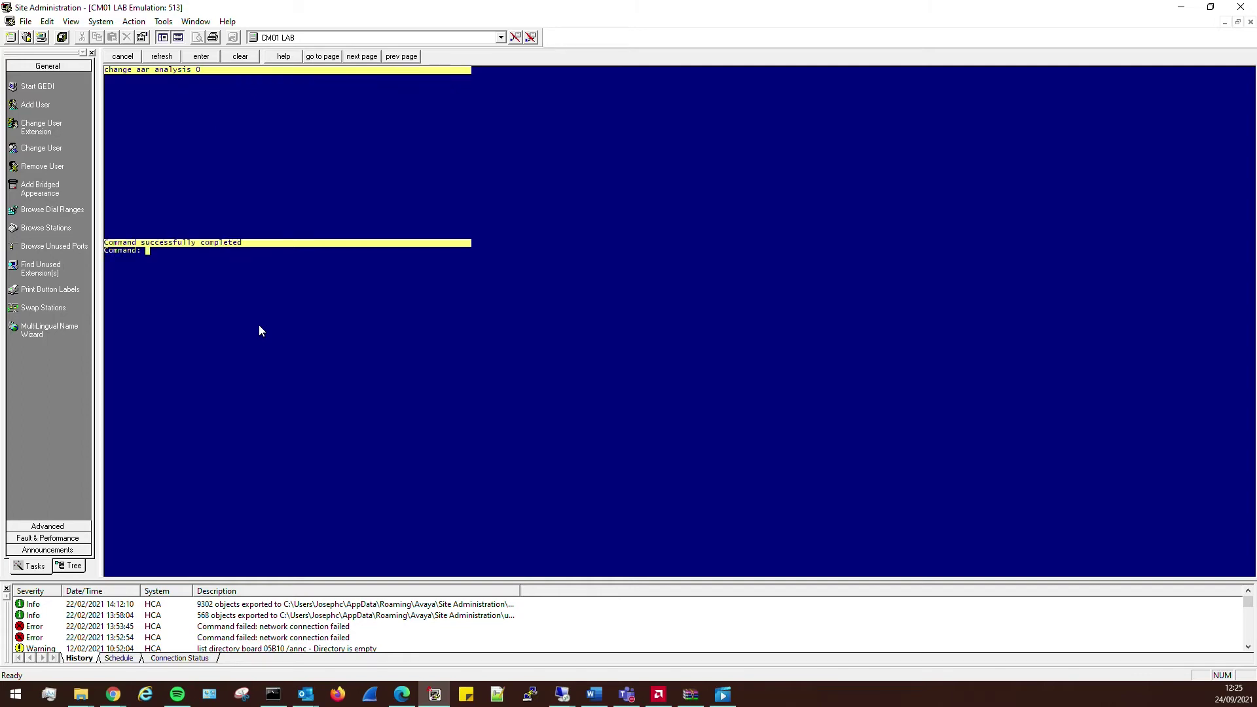
# - Refresh the Session Manager dashboard and show Session Manager 1's entity links (1/5)
pyautogui.click(401, 694)
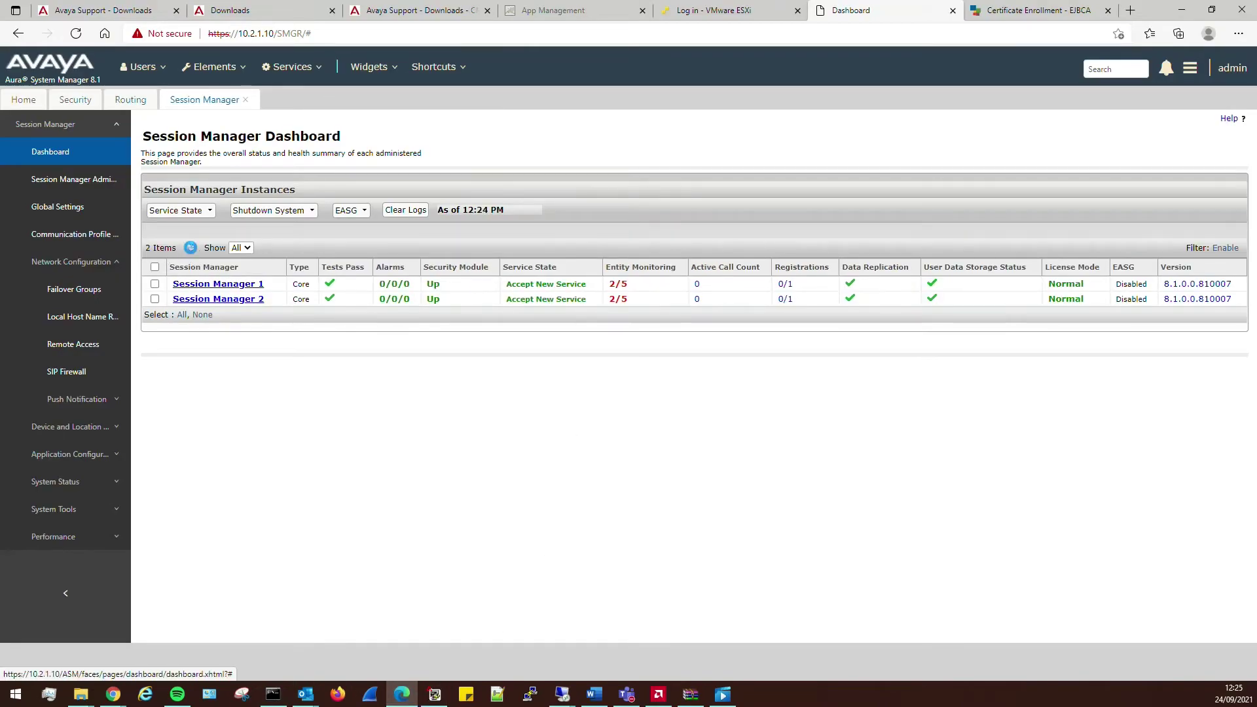
pyautogui.click(190, 248)
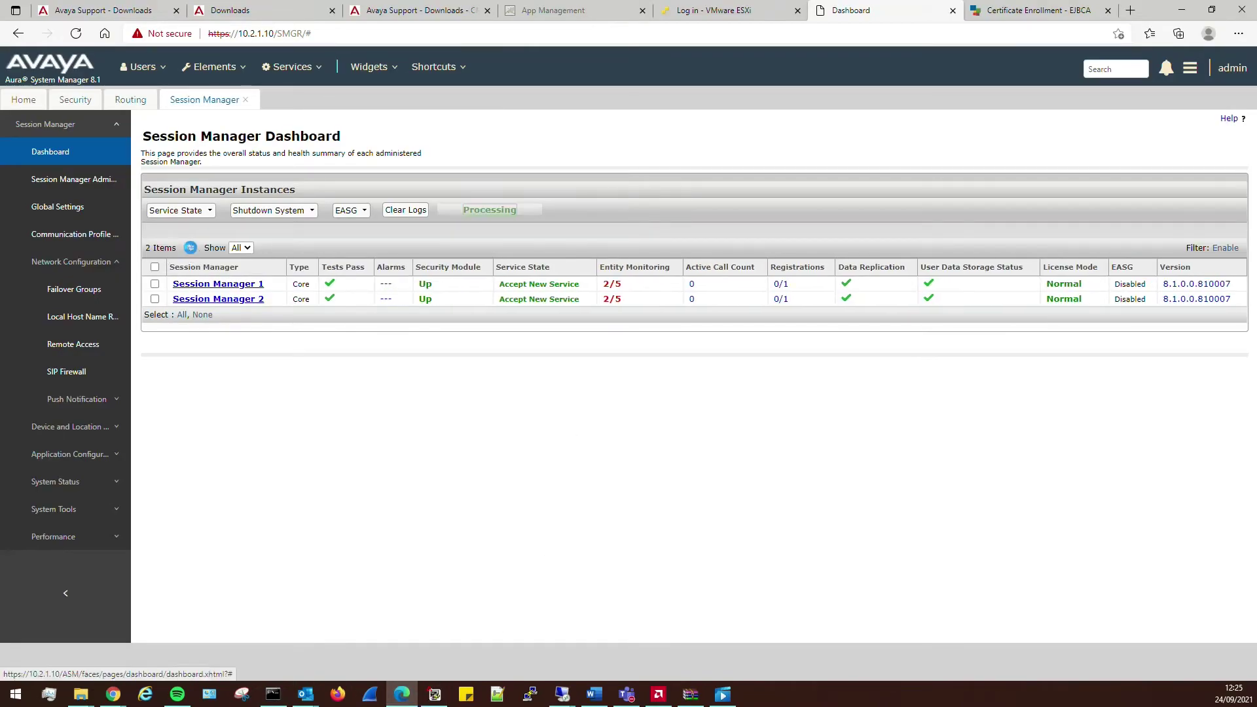
pyautogui.click(618, 284)
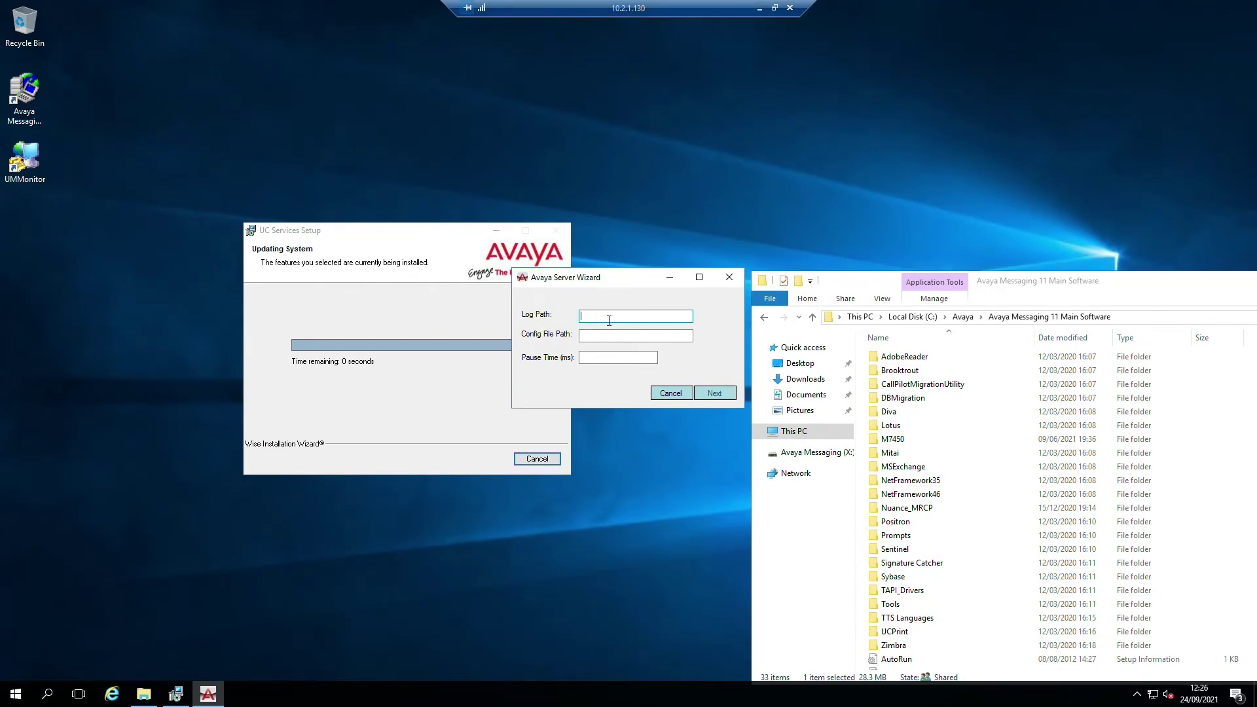
# - Set log path X:\UC\Log, config path X:\UC\Config and pause time 100, then continue
pyautogui.write('X:\\UC\\Log')
pyautogui.press('Tab')
pyautogui.write('X:\\UC\\Config')
pyautogui.press('Tab')
pyautogui.write('100')
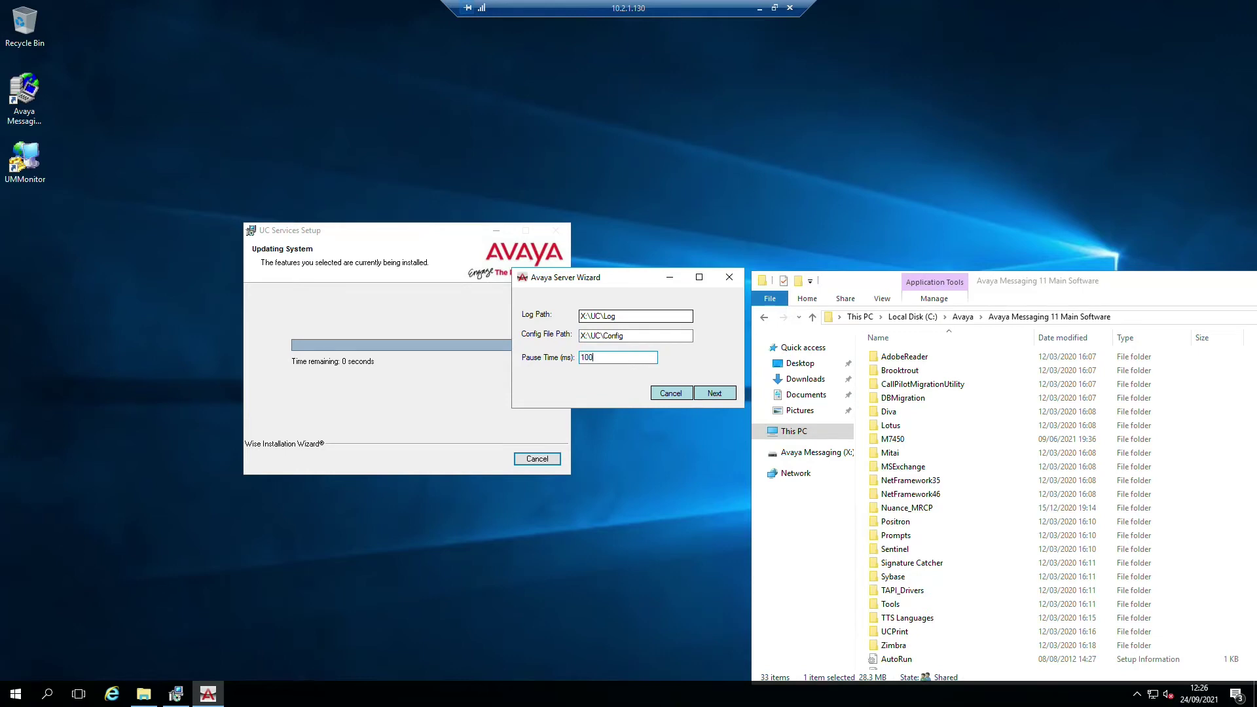
pyautogui.click(714, 393)
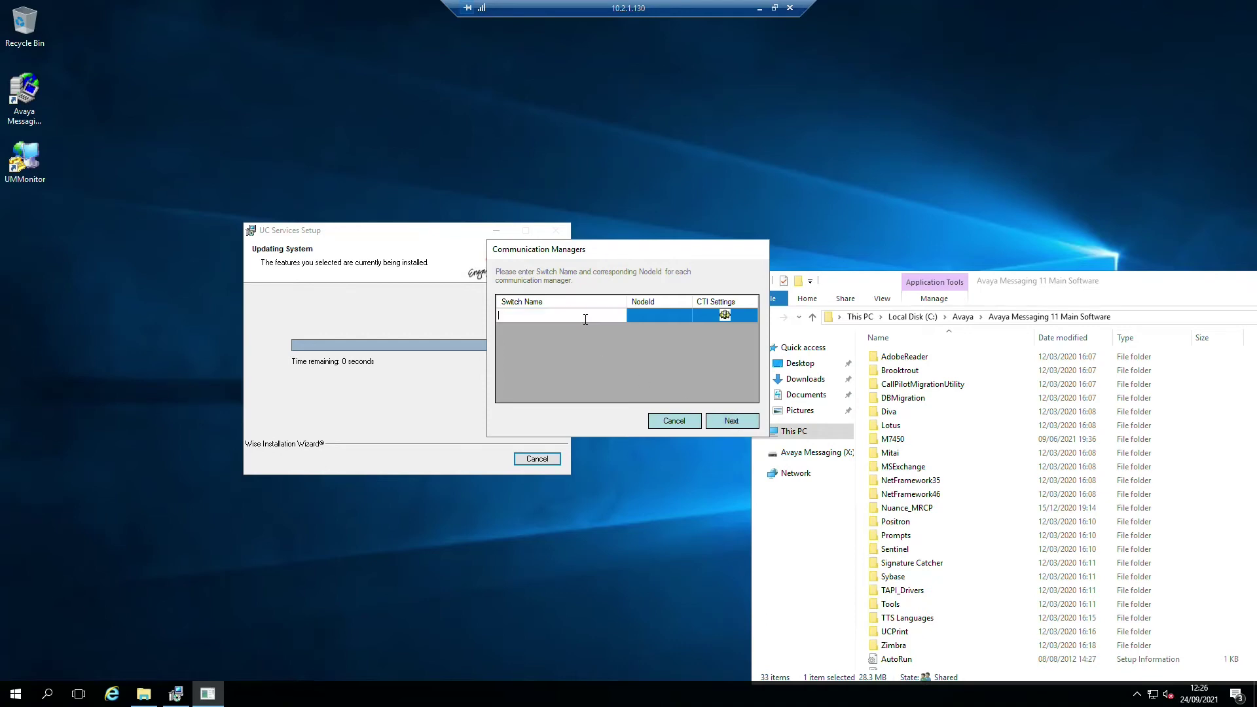
# - Skip the Communication Managers and SetMonitors steps of the wizard
pyautogui.click(636, 313)
pyautogui.click(725, 315)
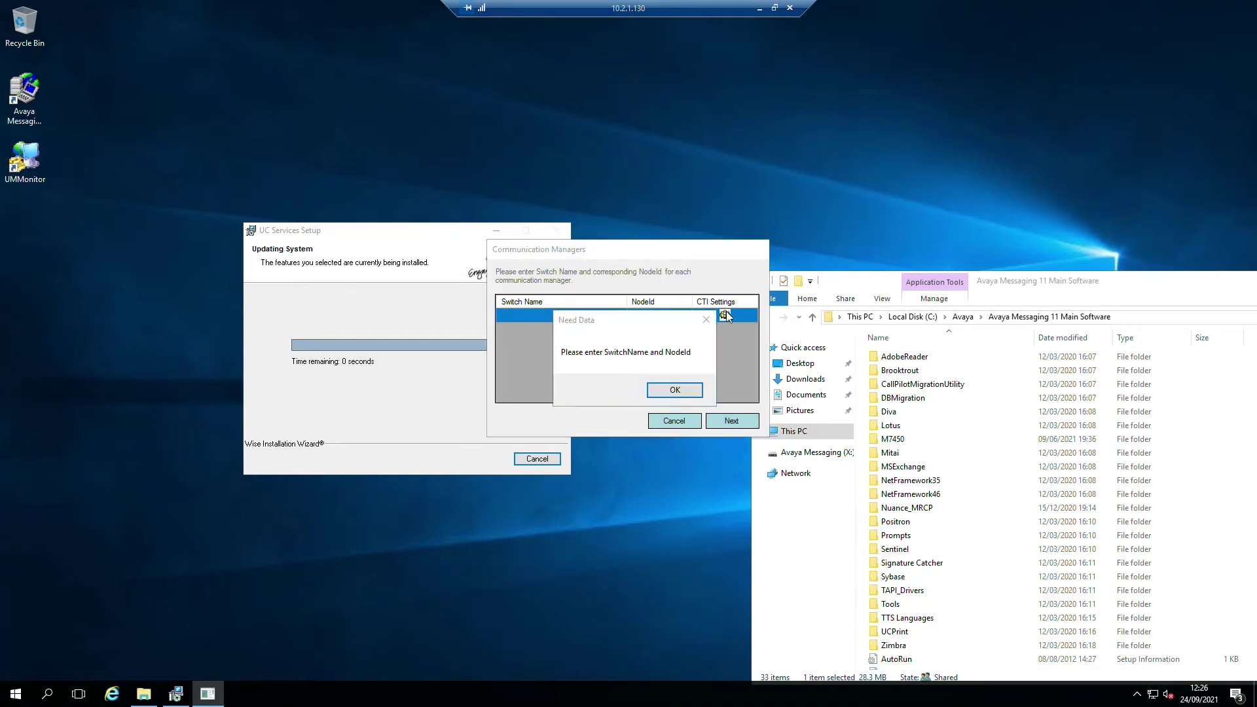
pyautogui.click(675, 390)
pyautogui.click(732, 420)
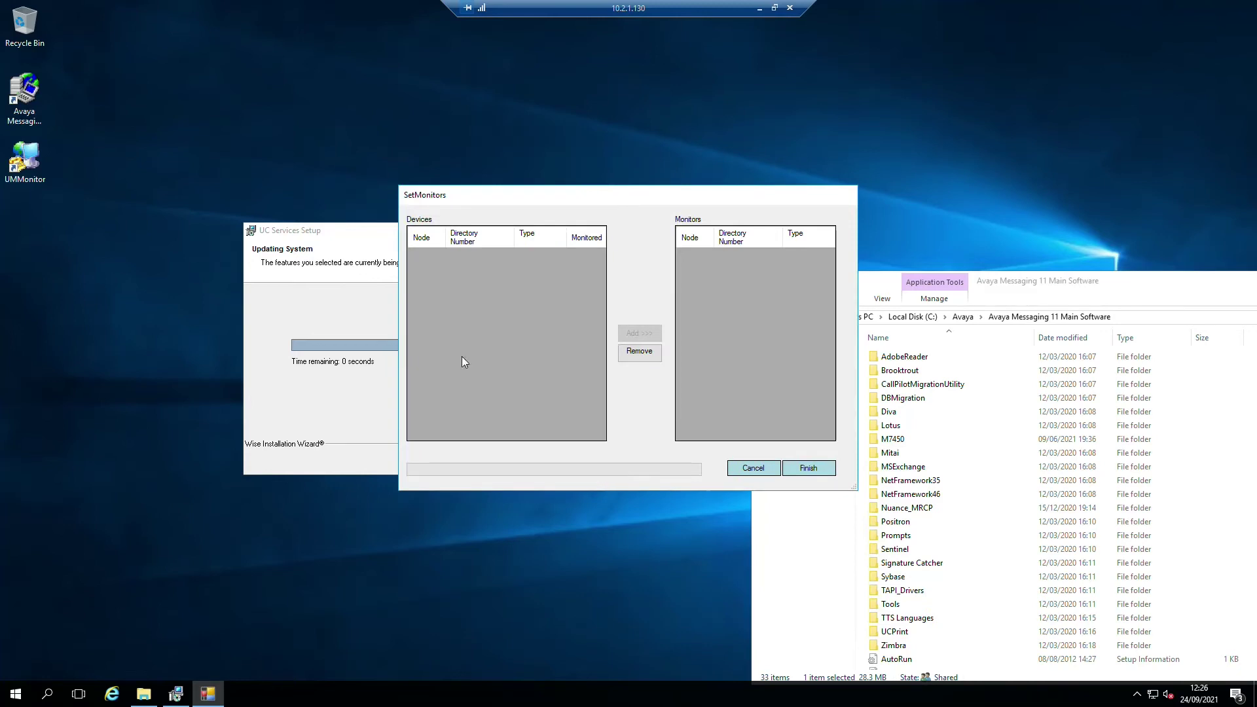
pyautogui.click(808, 468)
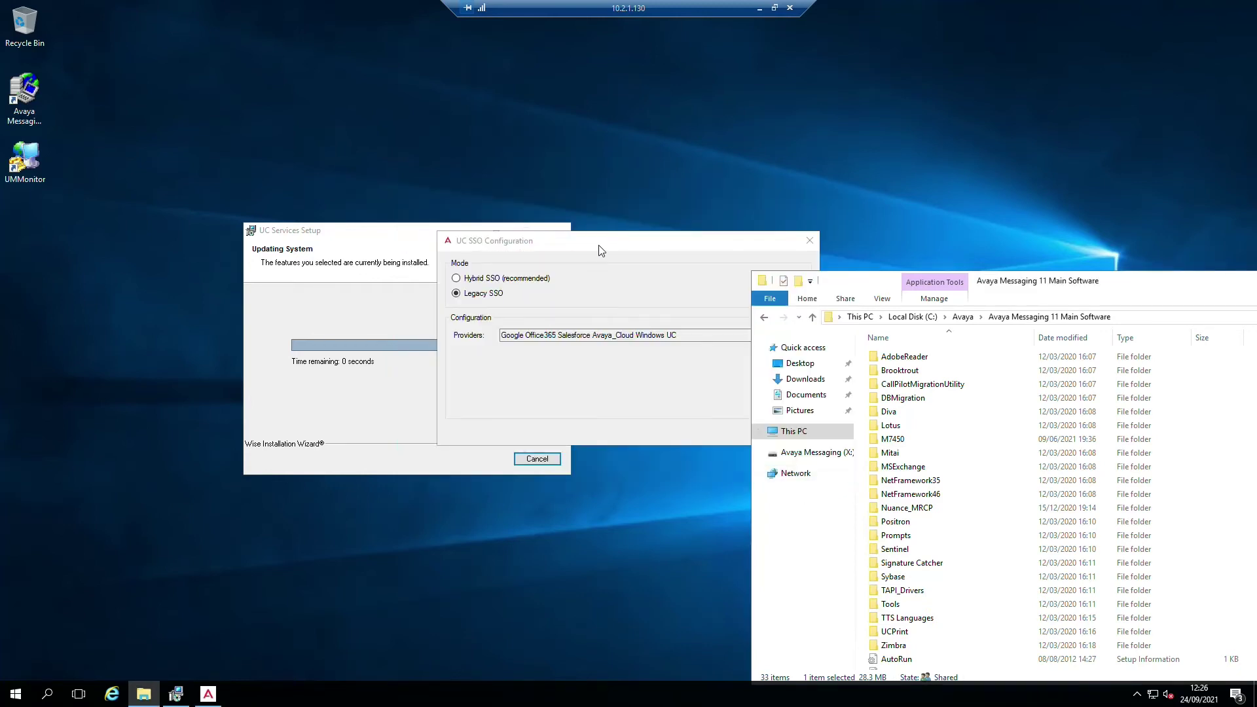
# - Choose Hybrid SSO with only the Windows provider enabled
pyautogui.moveTo(601, 250); pyautogui.dragTo(385, 261)
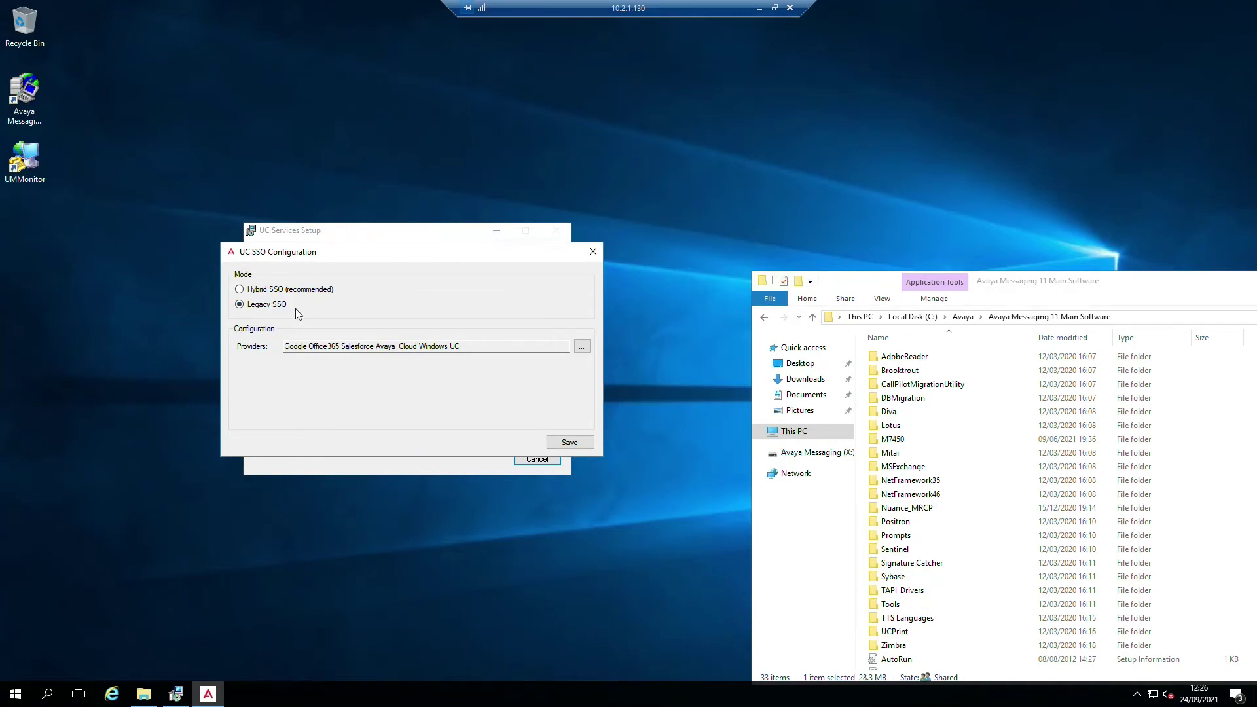
pyautogui.click(239, 289)
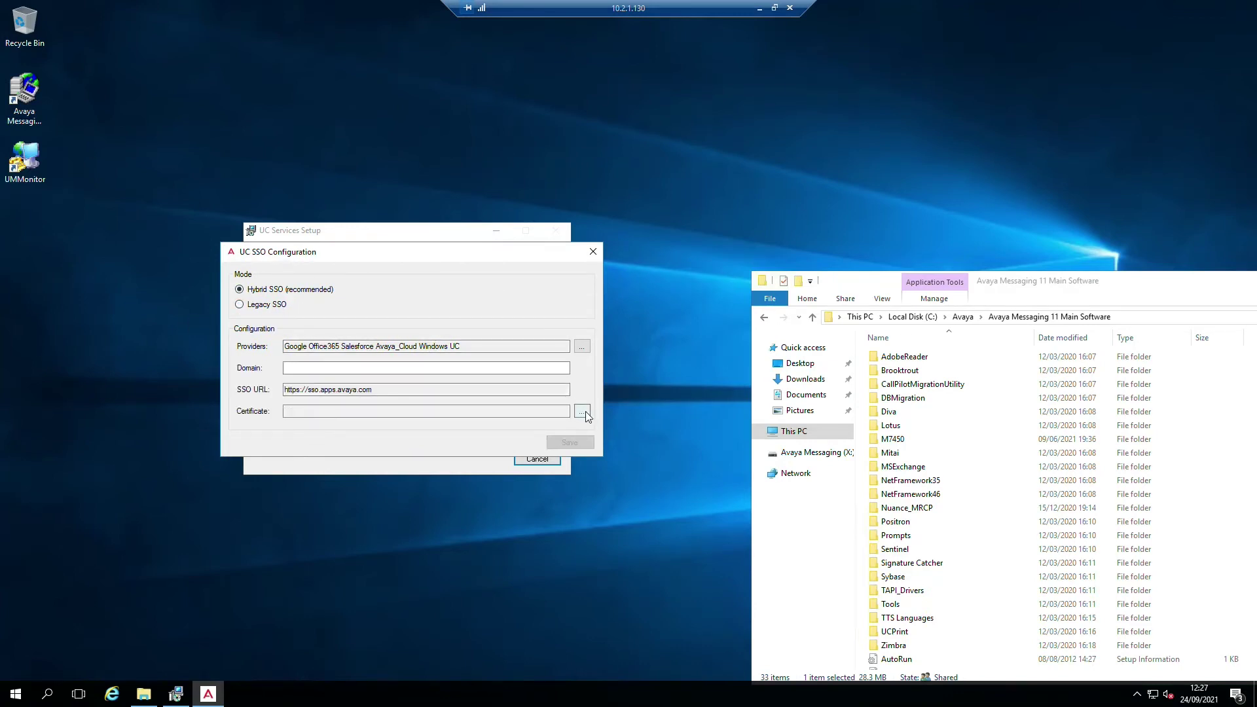
pyautogui.click(583, 348)
pyautogui.click(288, 326)
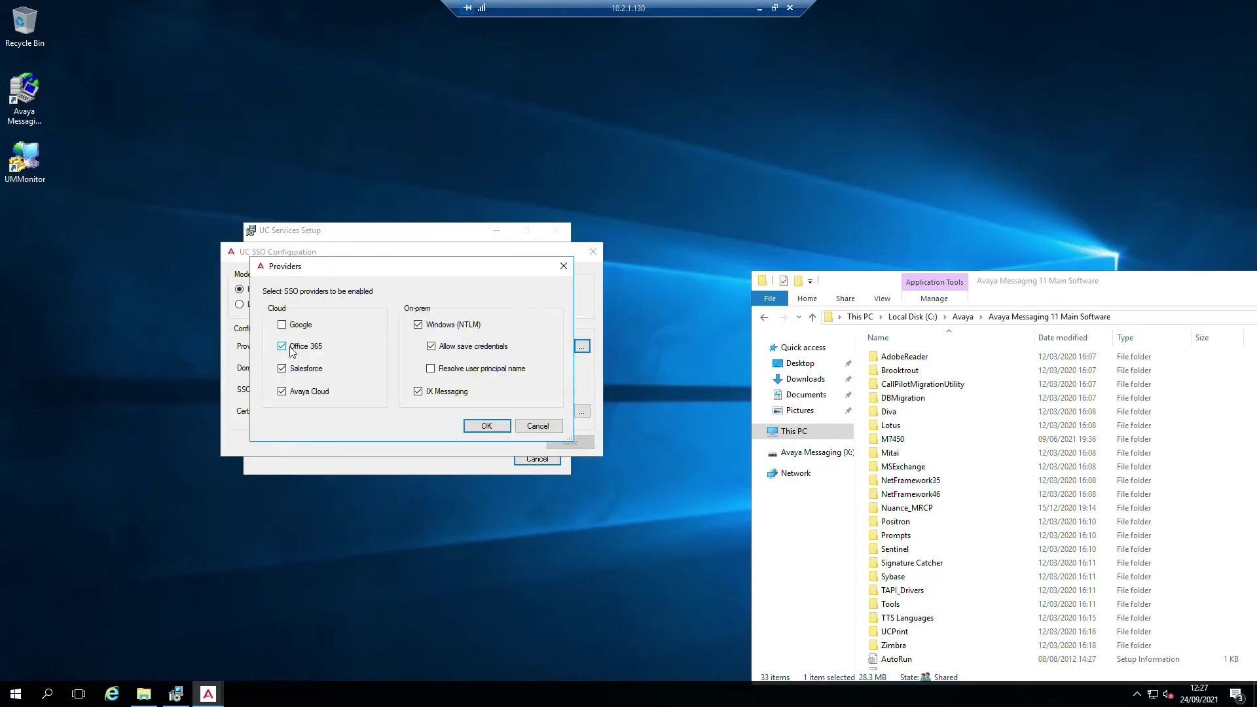
pyautogui.click(292, 351)
pyautogui.click(296, 372)
pyautogui.click(299, 395)
pyautogui.click(487, 426)
# - Enter SSO domain voipworld.local and bring up the certificate selection list
pyautogui.click(327, 370)
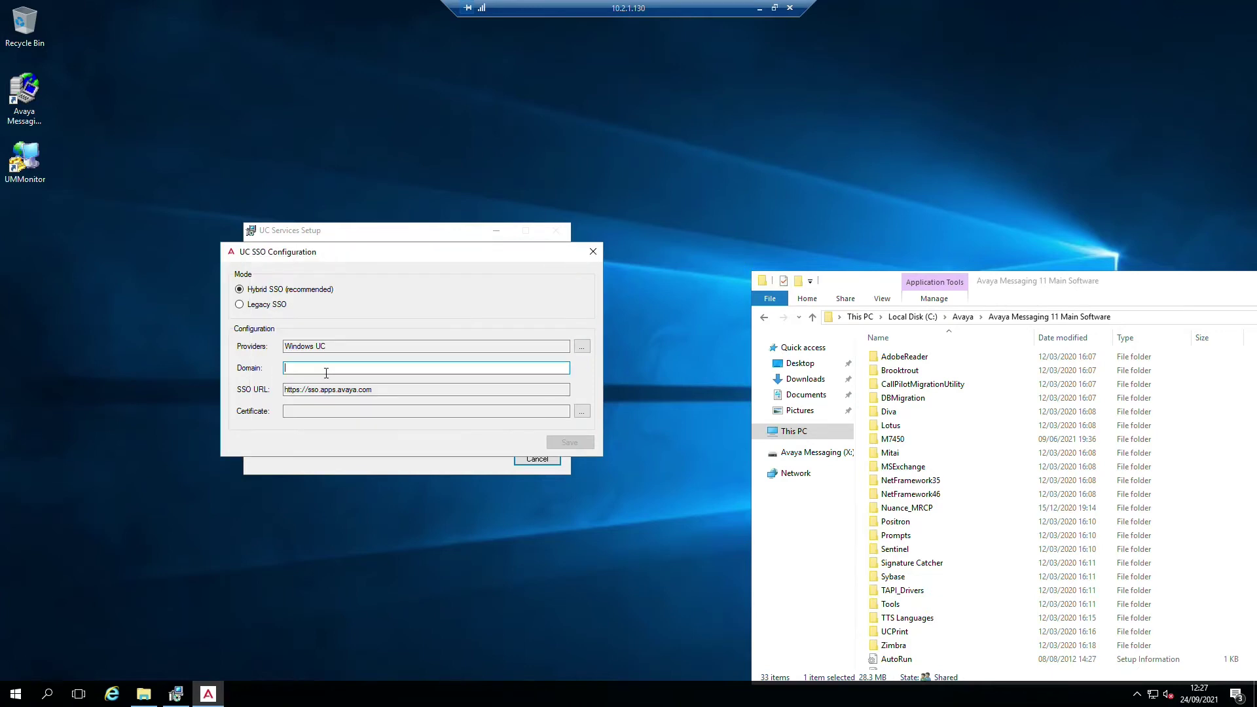
pyautogui.write('voipworld.local')
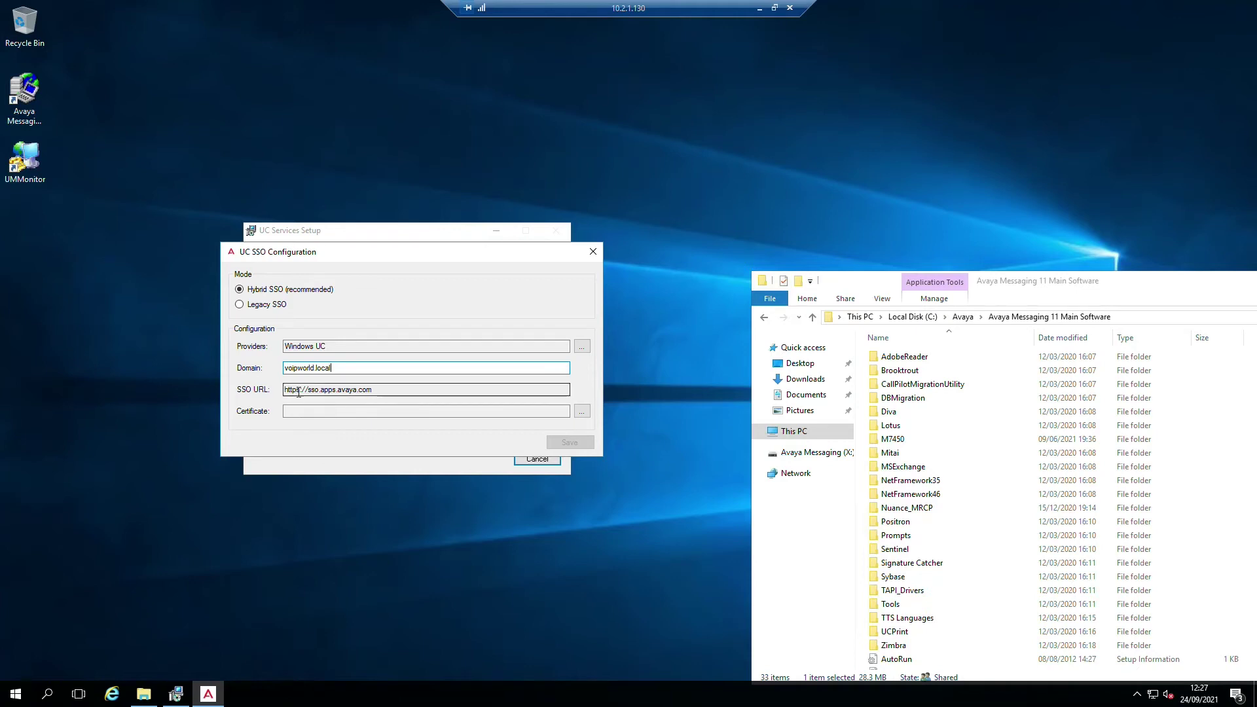
pyautogui.click(579, 412)
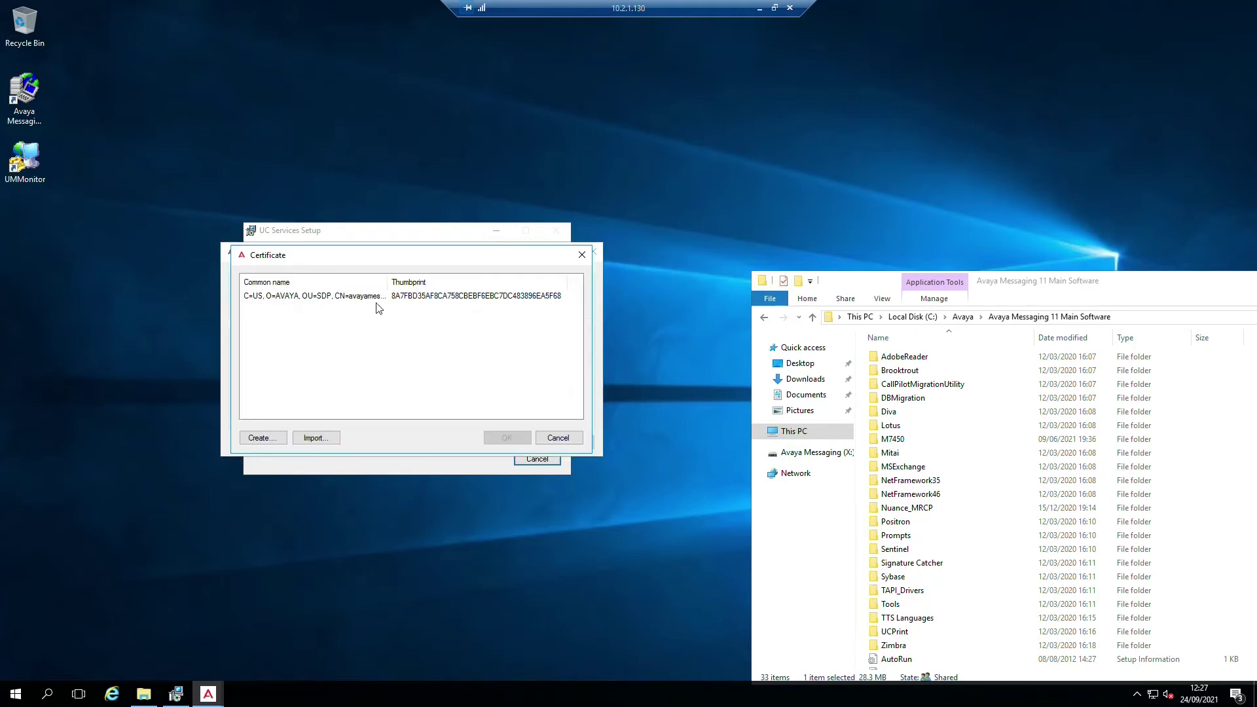
# - Select the server certificate, verify its trust chain, and save the SSO configuration
pyautogui.moveTo(387, 281); pyautogui.dragTo(494, 282)
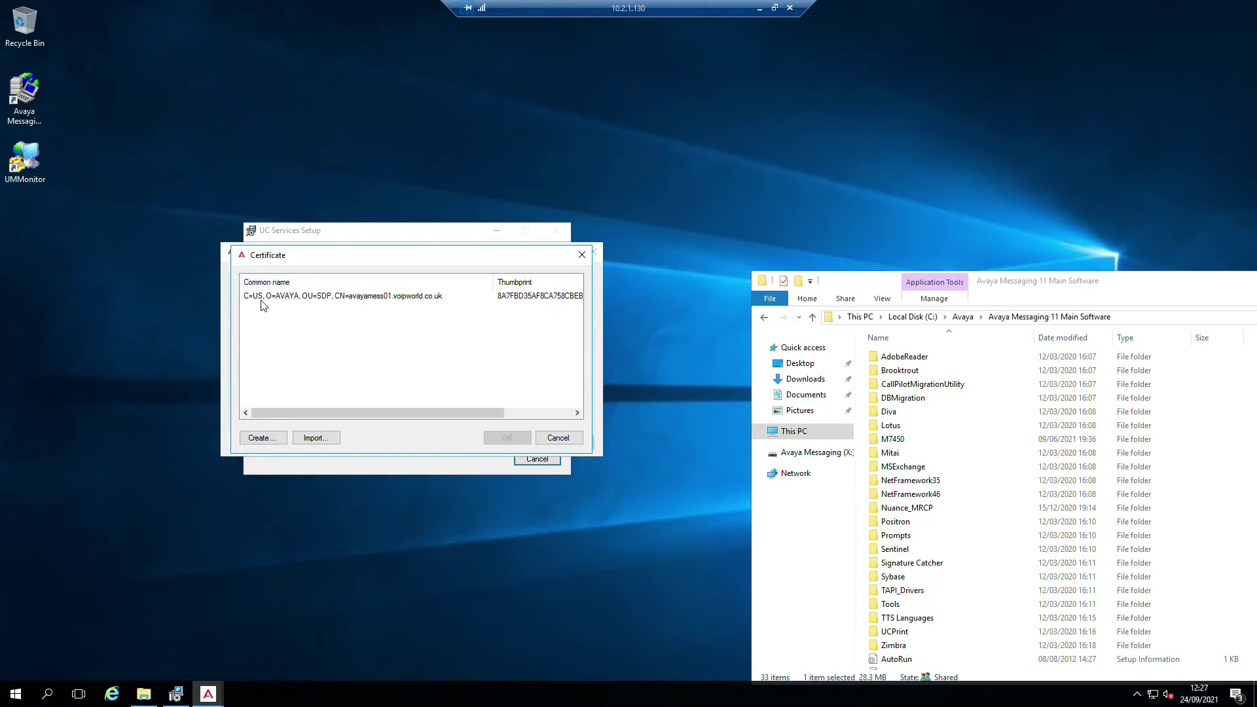
pyautogui.click(371, 300)
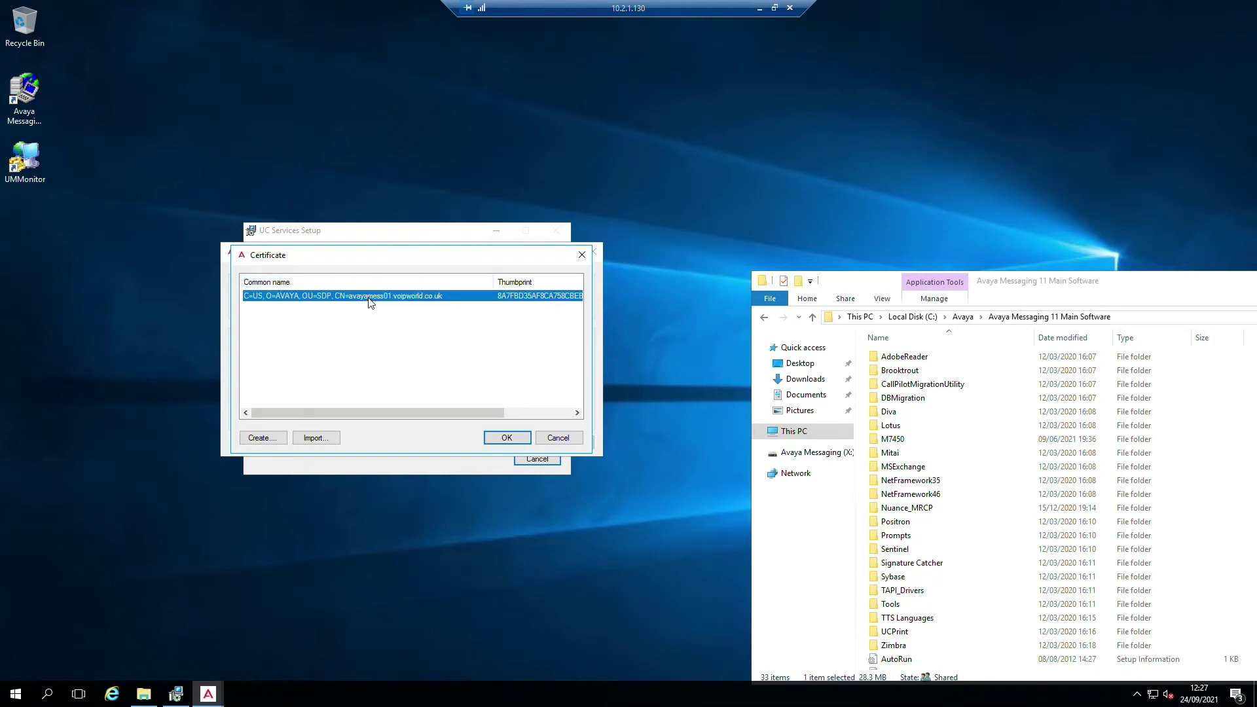
pyautogui.moveTo(352, 411); pyautogui.dragTo(288, 415)
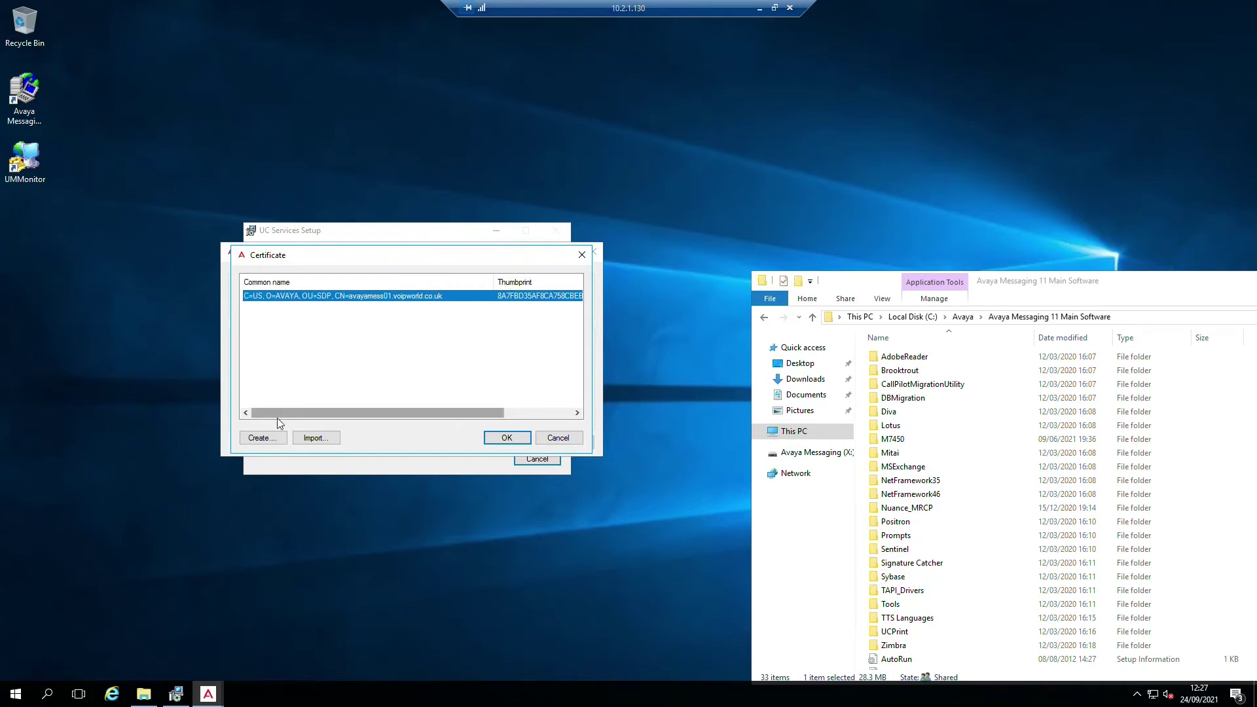
pyautogui.doubleClick(370, 300)
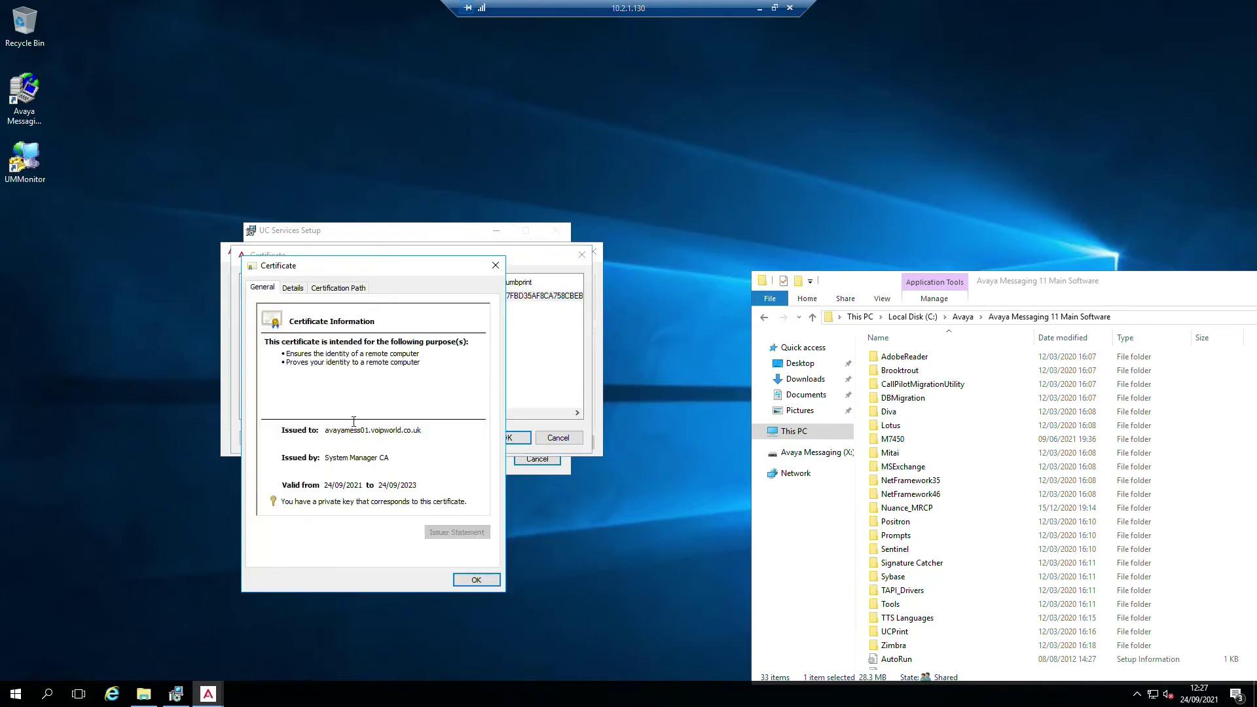
pyautogui.click(331, 290)
pyautogui.click(304, 322)
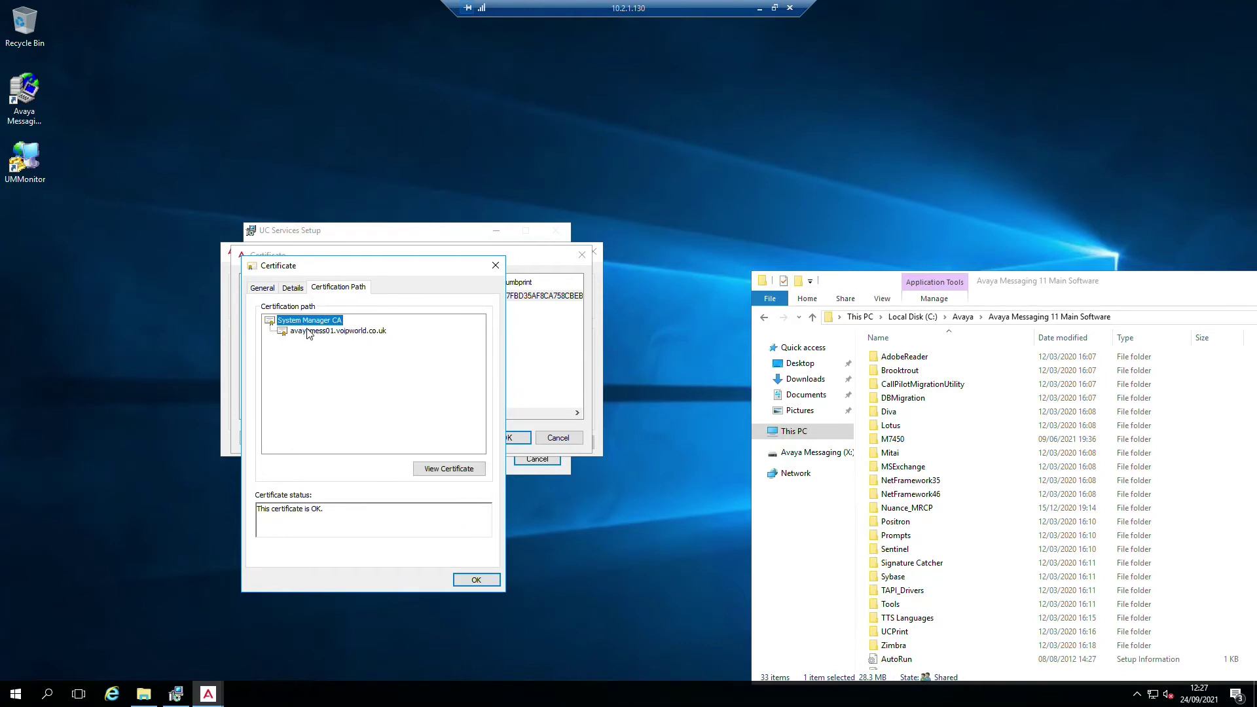
pyautogui.click(303, 331)
pyautogui.click(471, 585)
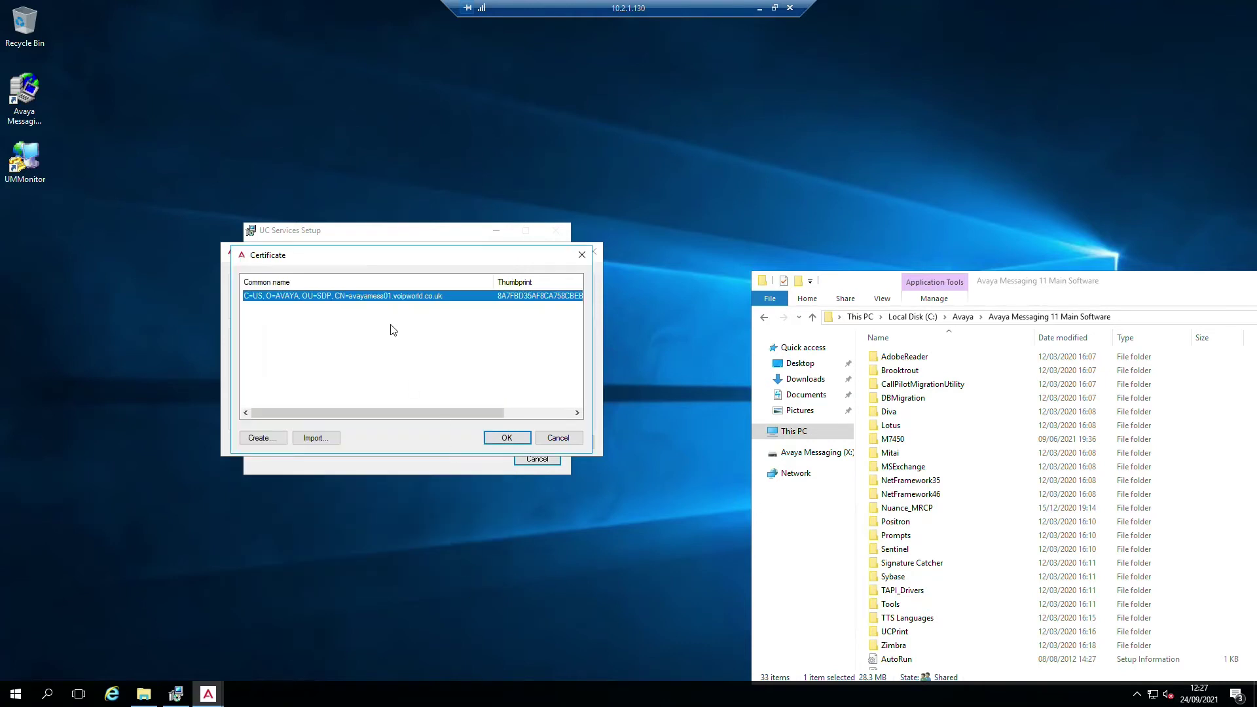
pyautogui.click(516, 442)
pyautogui.click(570, 444)
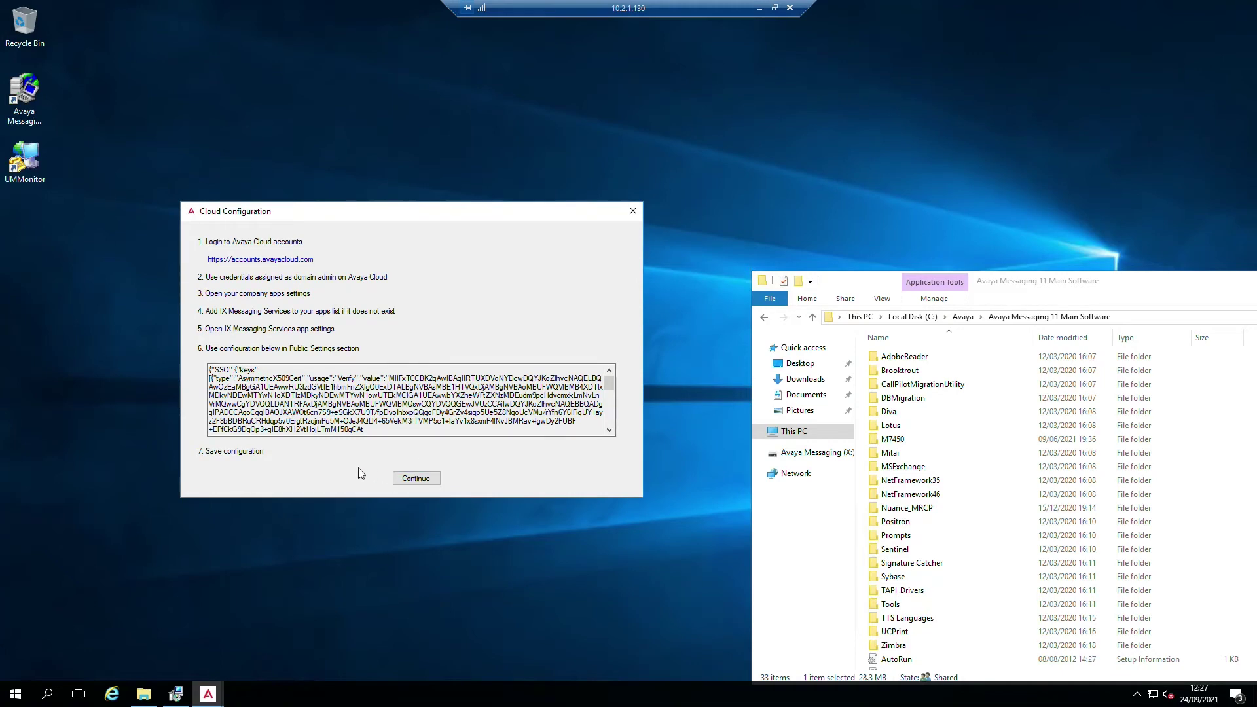
# - Review the Public Settings cloud configuration text and continue the installation
pyautogui.moveTo(379, 430); pyautogui.dragTo(208, 370)
pyautogui.scroll(-3, 364, 433)
pyautogui.scroll(-3, 364, 433)
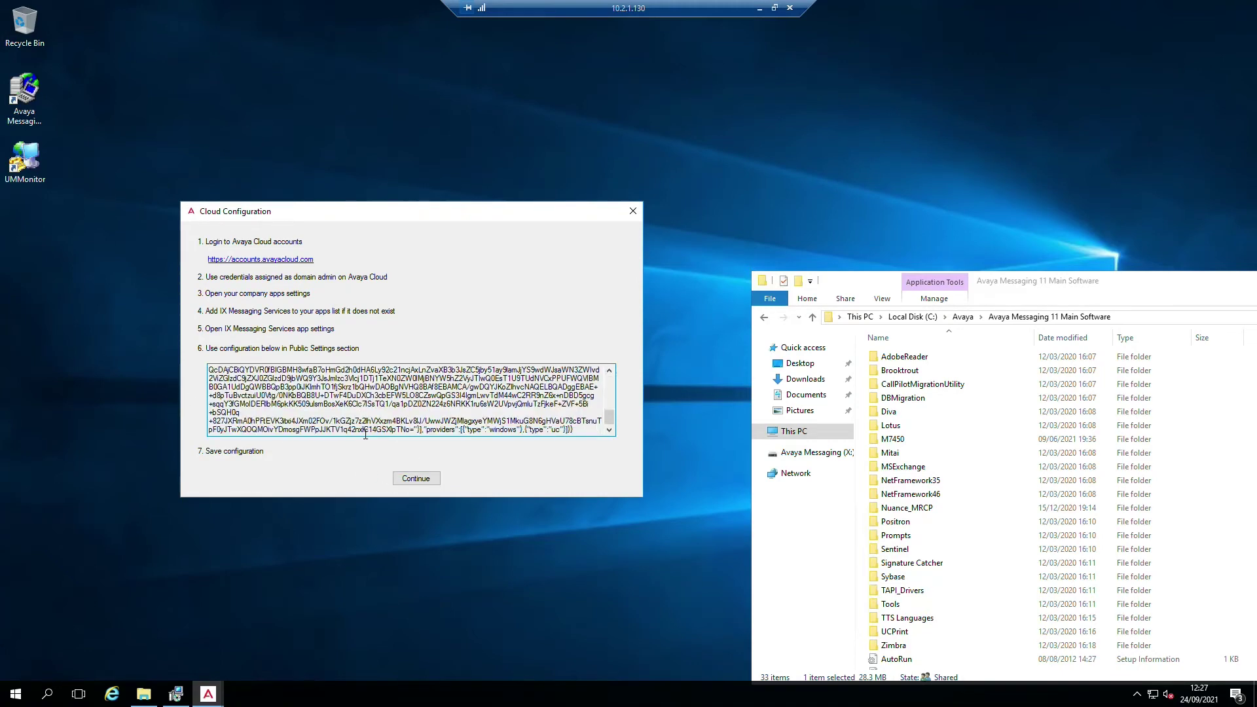
pyautogui.scroll(6, 295, 416)
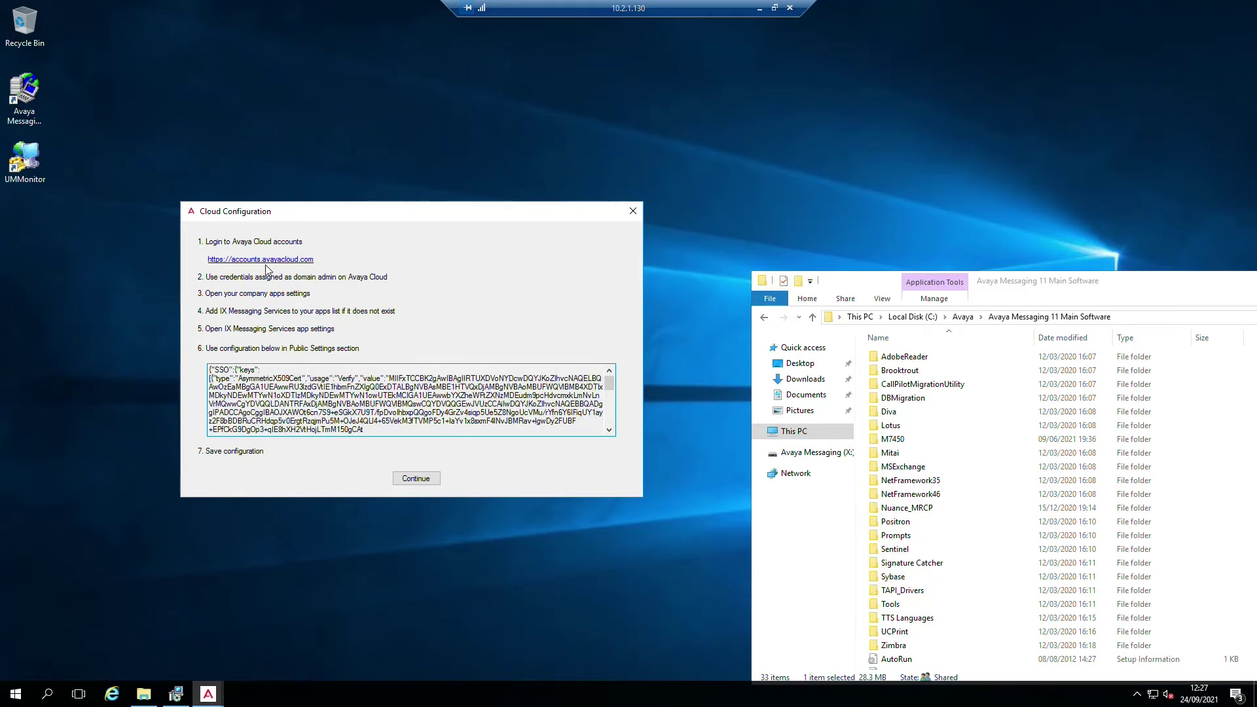
pyautogui.click(418, 480)
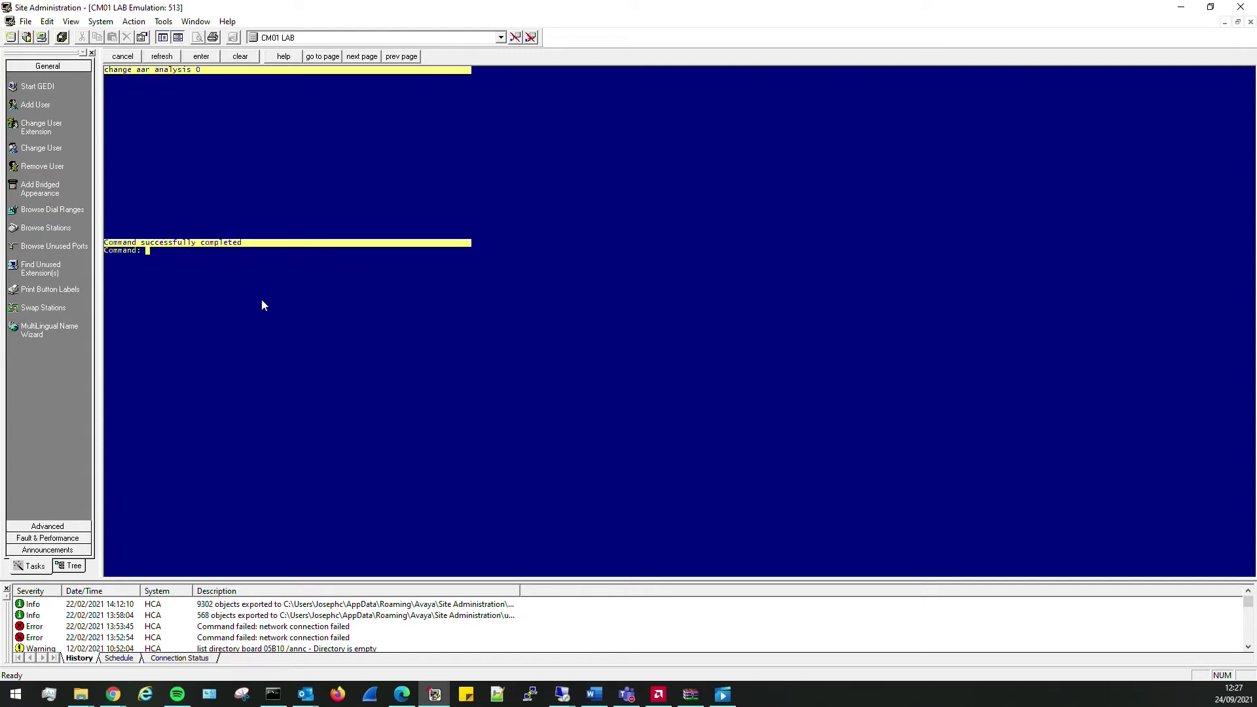
# - Add hunt group 99 named Voicemail with group extension 8999
pyautogui.write('add hunt')
pyautogui.press('Return')
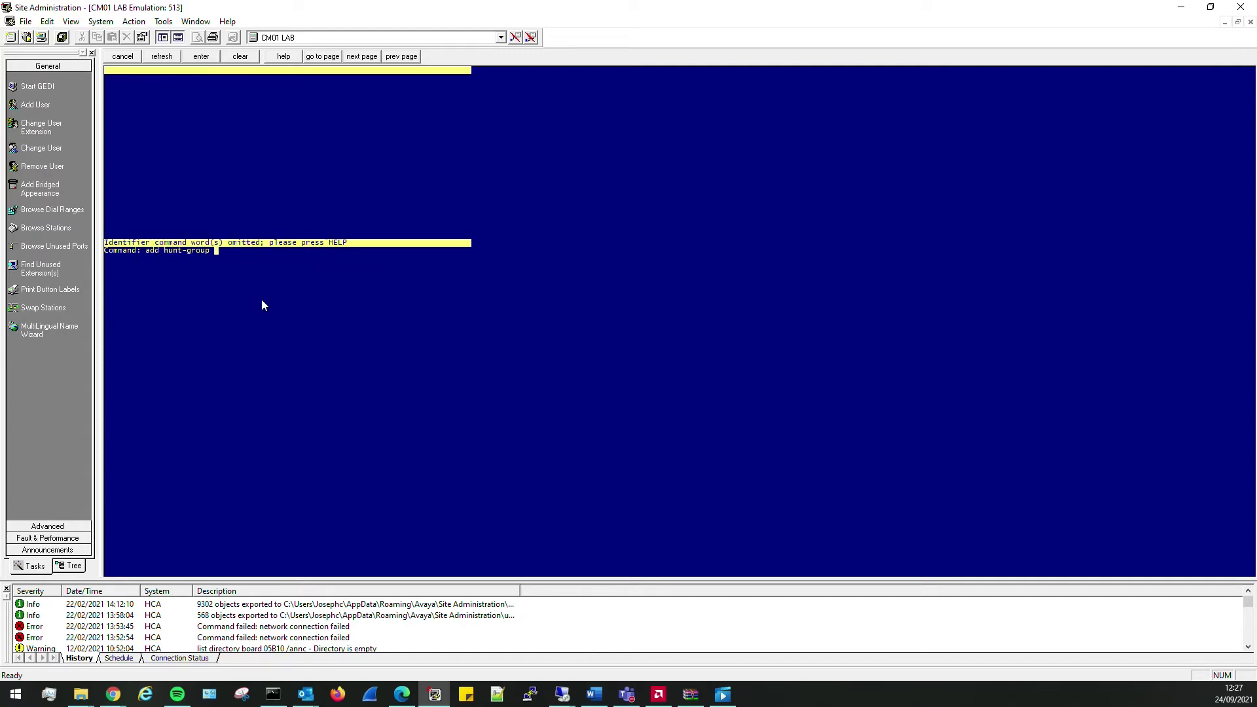
pyautogui.write('99')
pyautogui.press('Return')
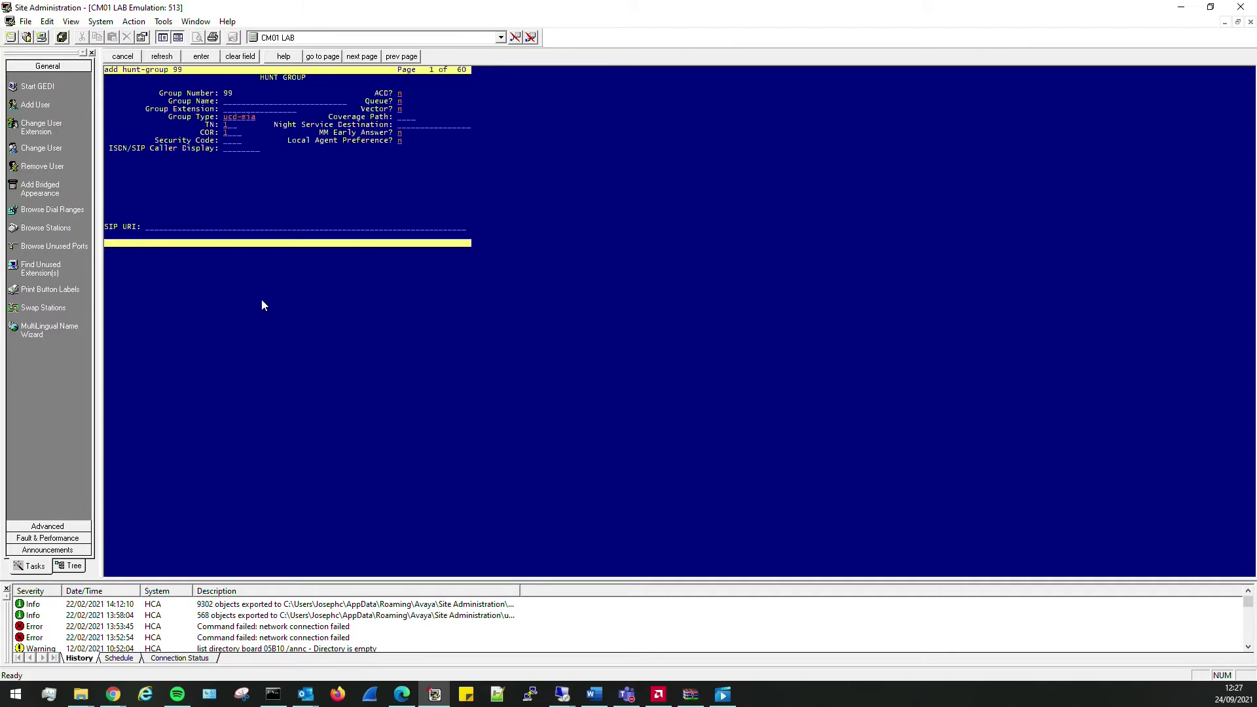
pyautogui.write('Voicemail')
pyautogui.press('Tab')
pyautogui.write('8999')
pyautogui.press('Tab')
# - Set message center sip-adjunct, voicemail number/handle 8999, routing digits #22, and submit
pyautogui.press('F7')
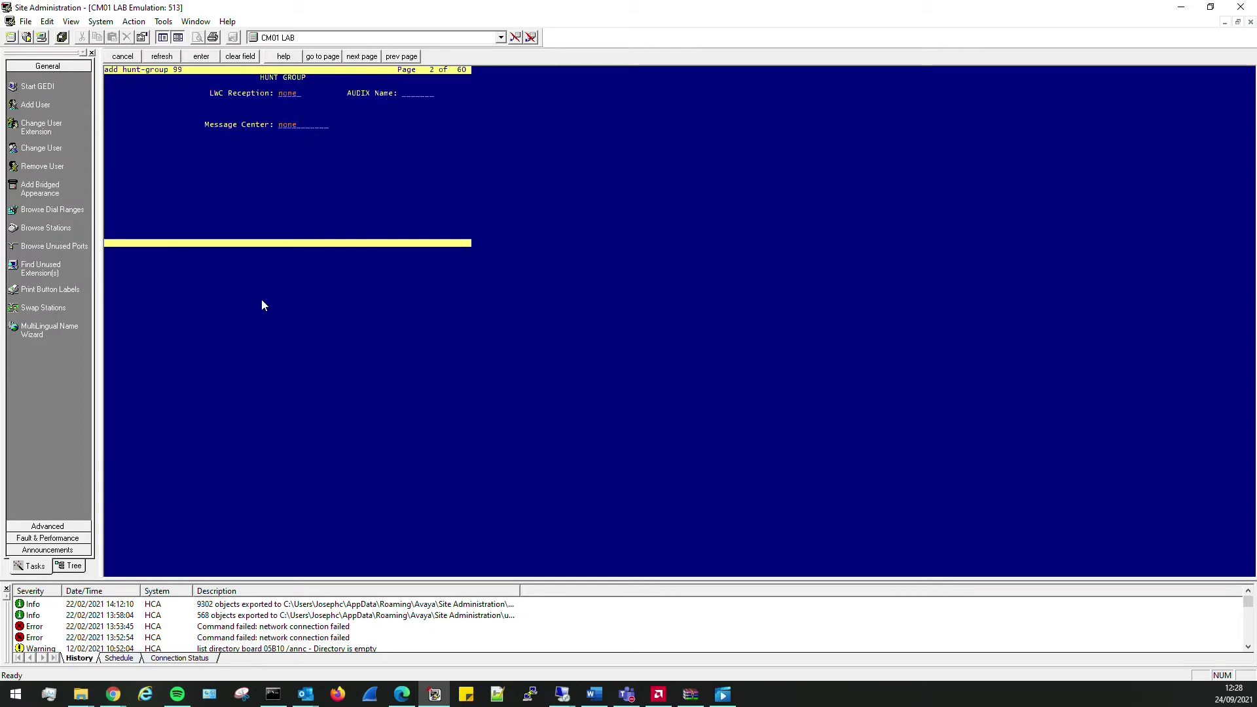
pyautogui.write('sip')
pyautogui.press('Tab')
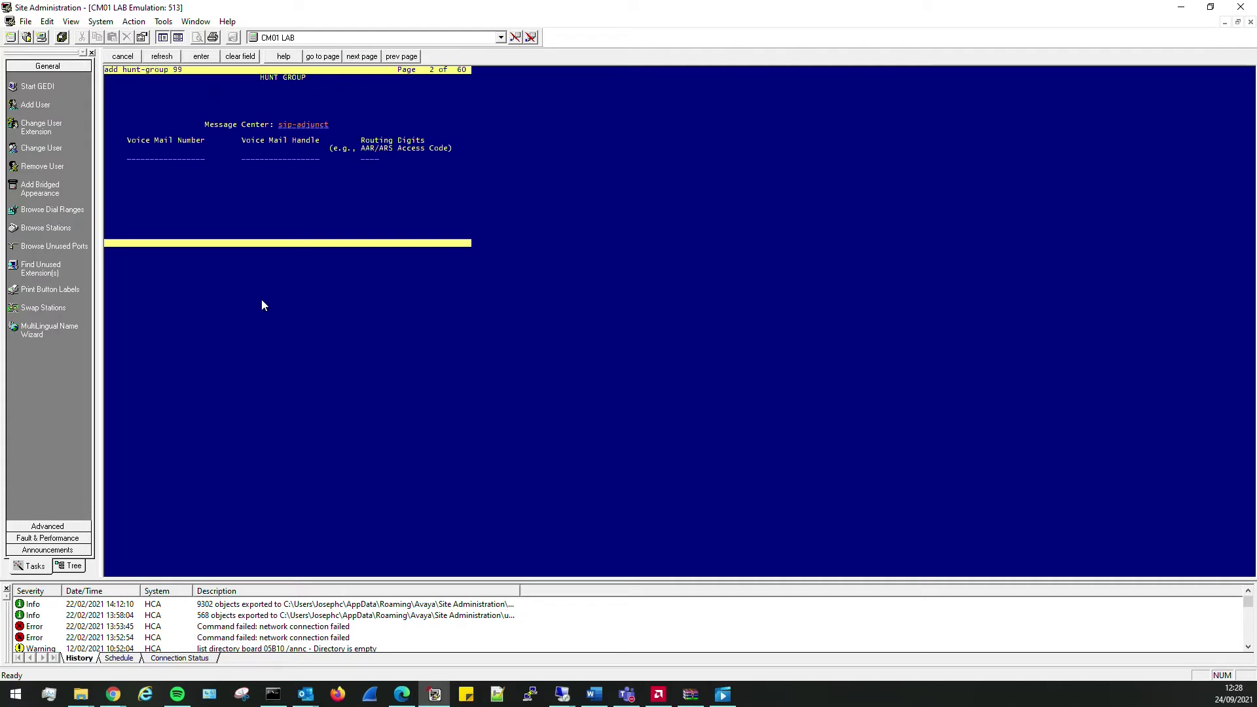
pyautogui.write('8999')
pyautogui.press('Tab')
pyautogui.write('8999')
pyautogui.press('Tab')
pyautogui.write('#22')
pyautogui.press('Return')
pyautogui.write('ch f')
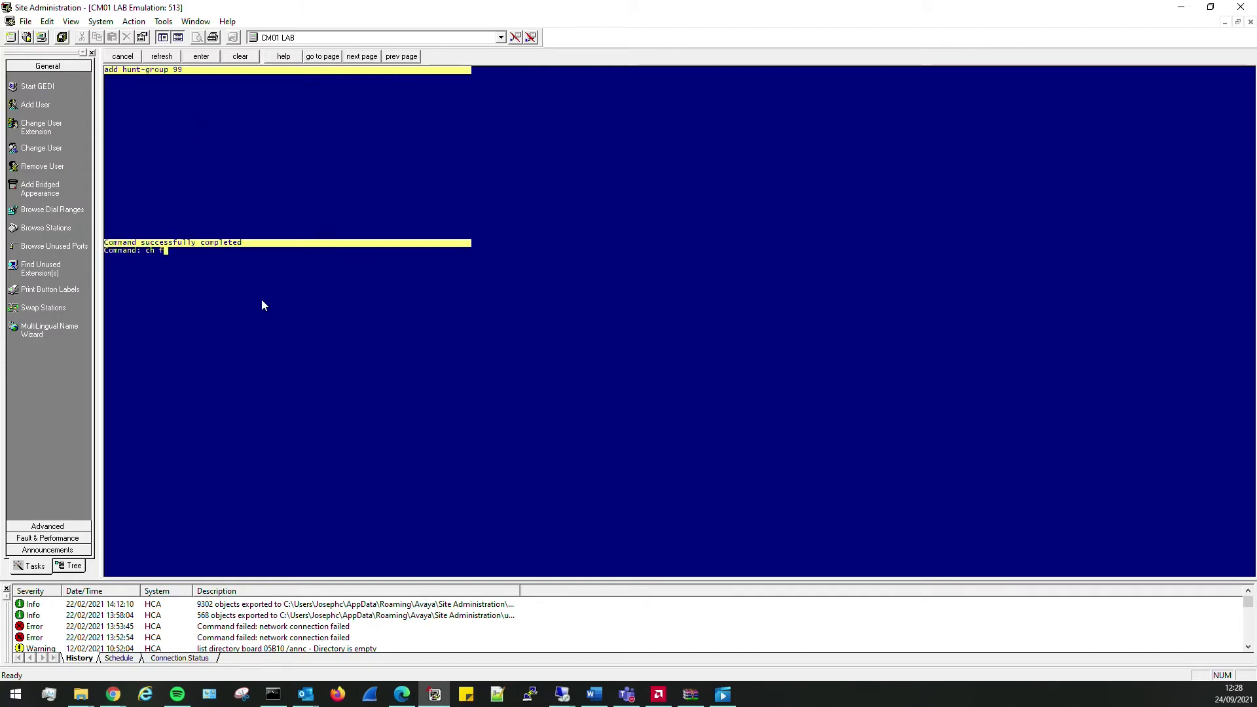
pyautogui.write('ac')
pyautogui.press('Return')
pyautogui.press('Tab')
pyautogui.press('Tab')
pyautogui.press('Tab')
pyautogui.press('Tab')
pyautogui.press('Tab')
pyautogui.press('Tab')
pyautogui.press('Tab')
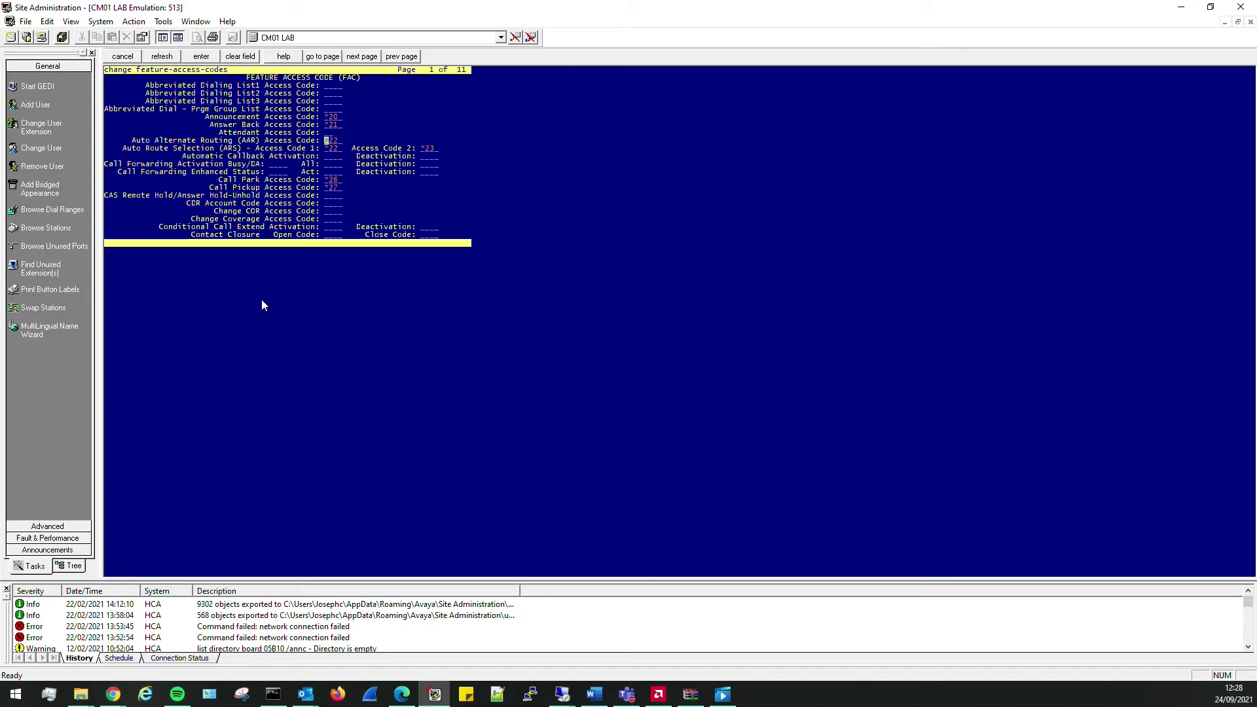
pyautogui.press('F1')
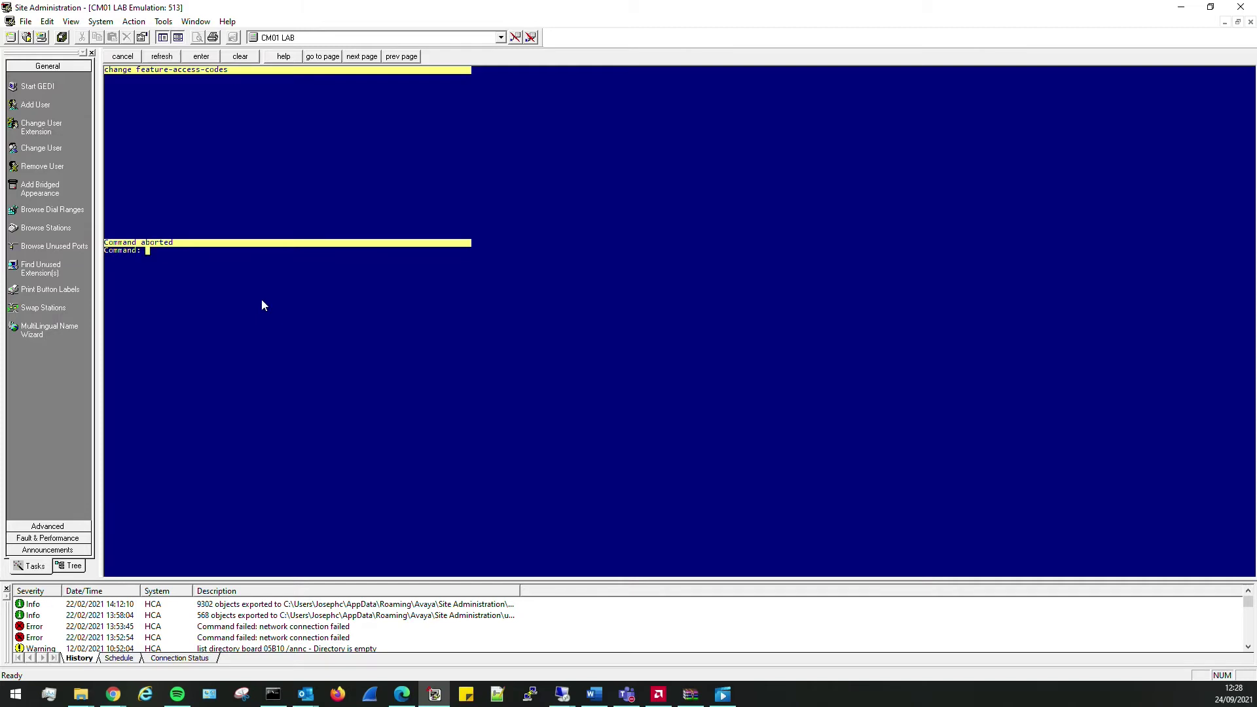
pyautogui.write('list cv')
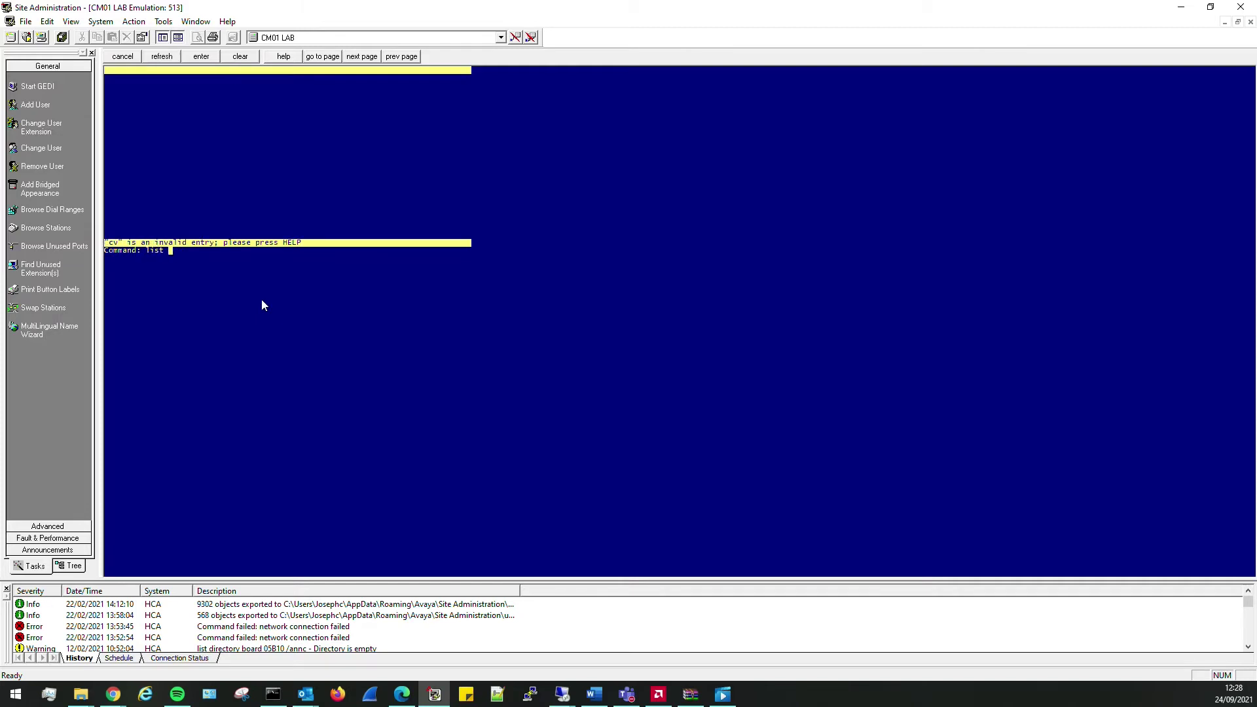
pyautogui.write('overage path')
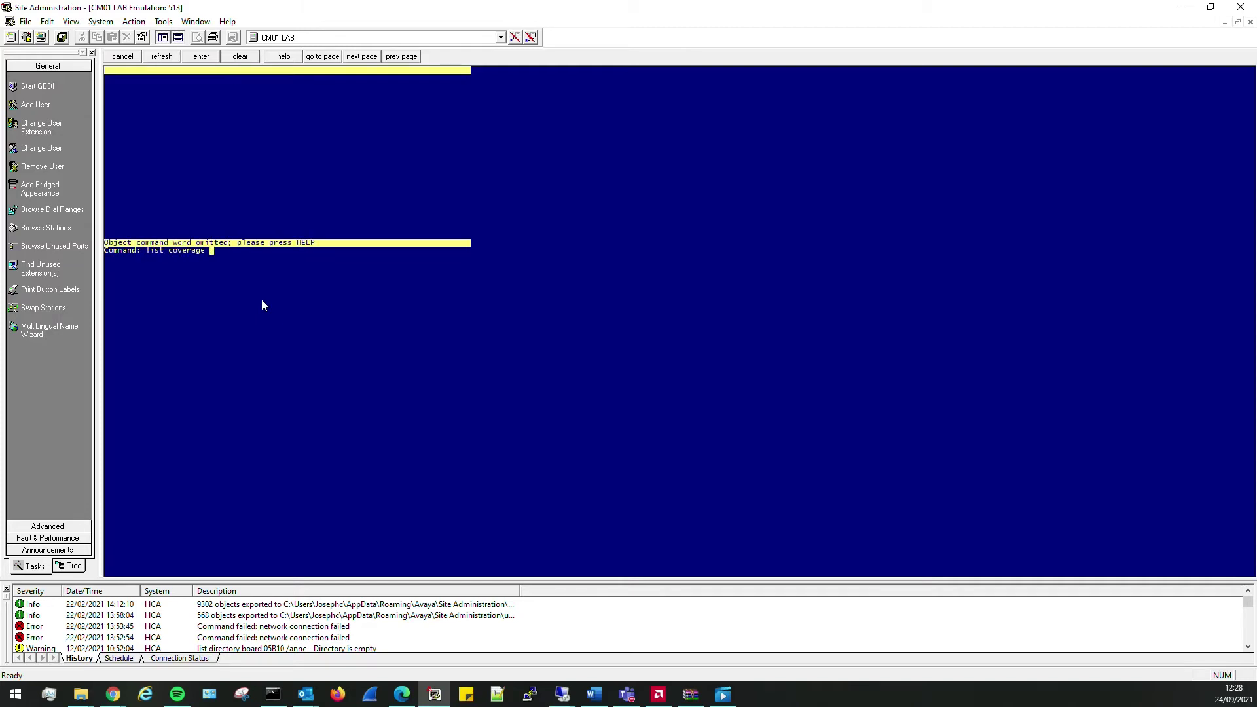
pyautogui.press('Return')
pyautogui.press('F1')
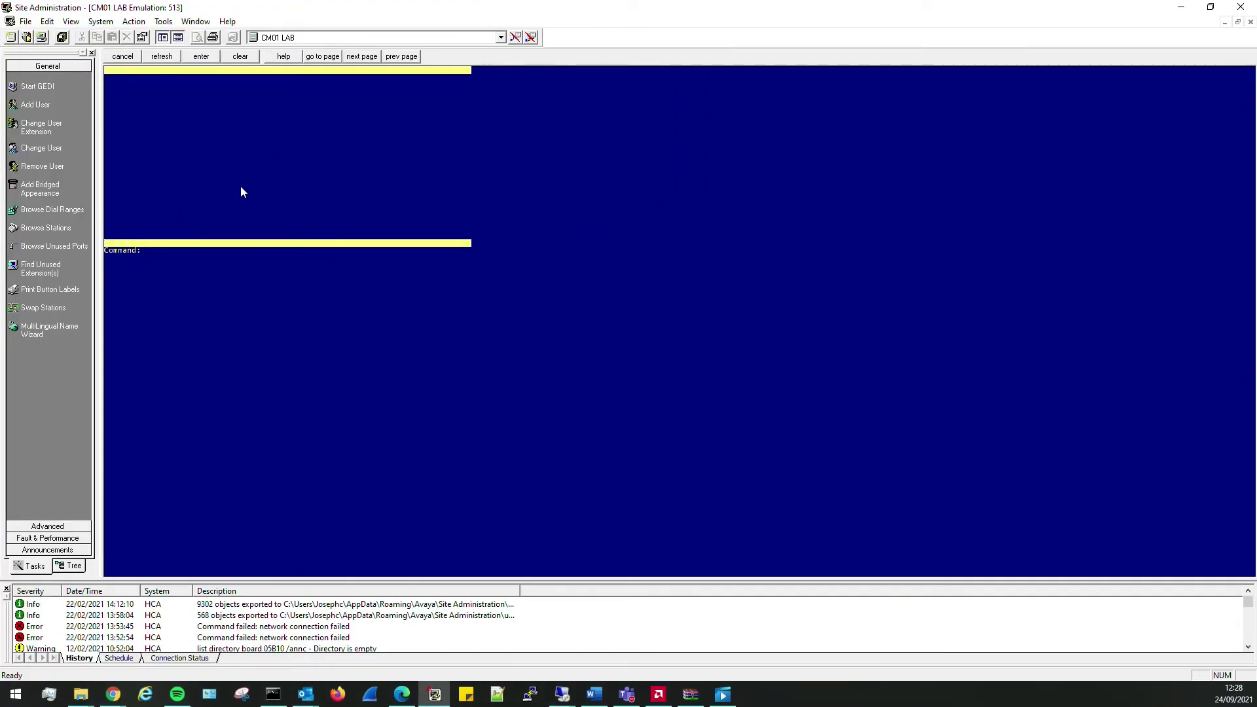
# - Create coverage path 99 with hunt group h99 as its first coverage point
pyautogui.write('add coverage path 99')
pyautogui.press('Return')
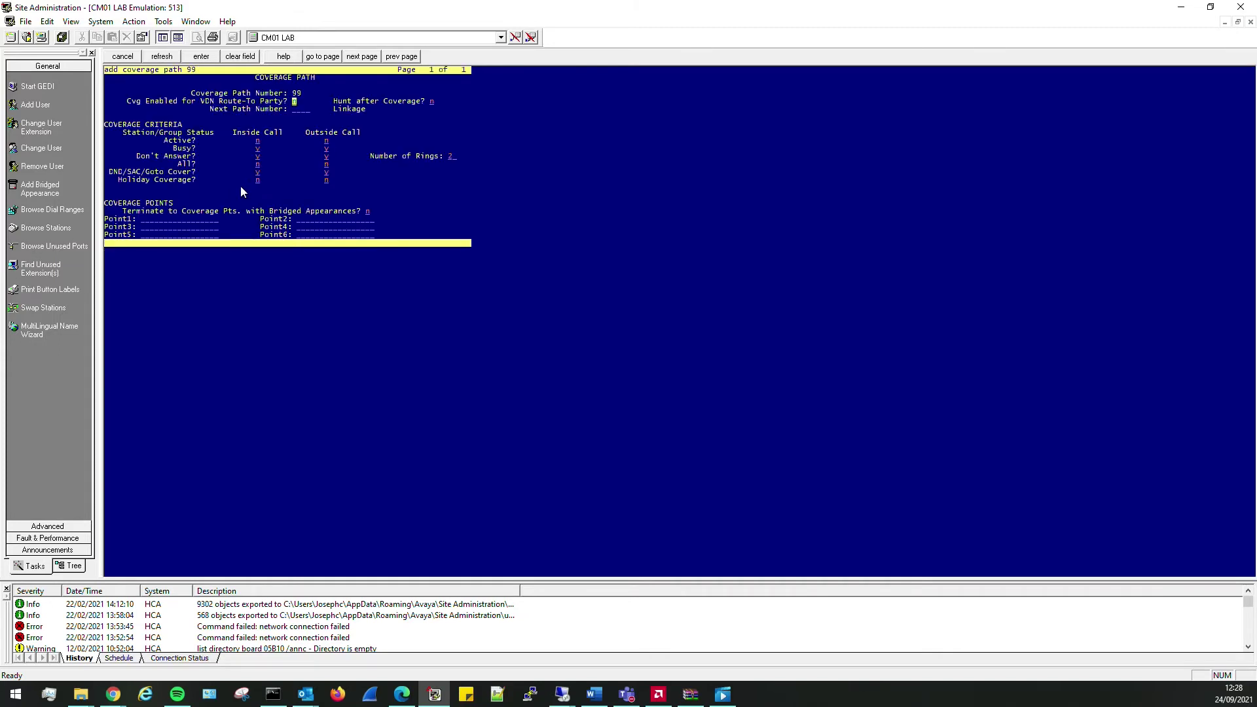
pyautogui.press('Tab')
pyautogui.press('Tab')
pyautogui.press('Tab')
pyautogui.press('Tab')
pyautogui.press('Tab')
pyautogui.press('Tab')
pyautogui.press('Tab')
pyautogui.press('Tab')
pyautogui.press('Tab')
pyautogui.press('Tab')
pyautogui.press('Tab')
pyautogui.press('Tab')
pyautogui.press('Tab')
pyautogui.press('Tab')
pyautogui.hotkey('shift', 'Tab')
pyautogui.hotkey('shift', 'Tab')
pyautogui.hotkey('shift', 'Tab')
pyautogui.hotkey('shift', 'Tab')
pyautogui.hotkey('shift', 'Tab')
pyautogui.hotkey('shift', 'Tab')
pyautogui.hotkey('shift', 'Tab')
pyautogui.hotkey('shift', 'Tab')
pyautogui.press('Tab')
pyautogui.press('Tab')
pyautogui.press('Tab')
pyautogui.write('h99')
pyautogui.press('Tab')
pyautogui.press('Return')
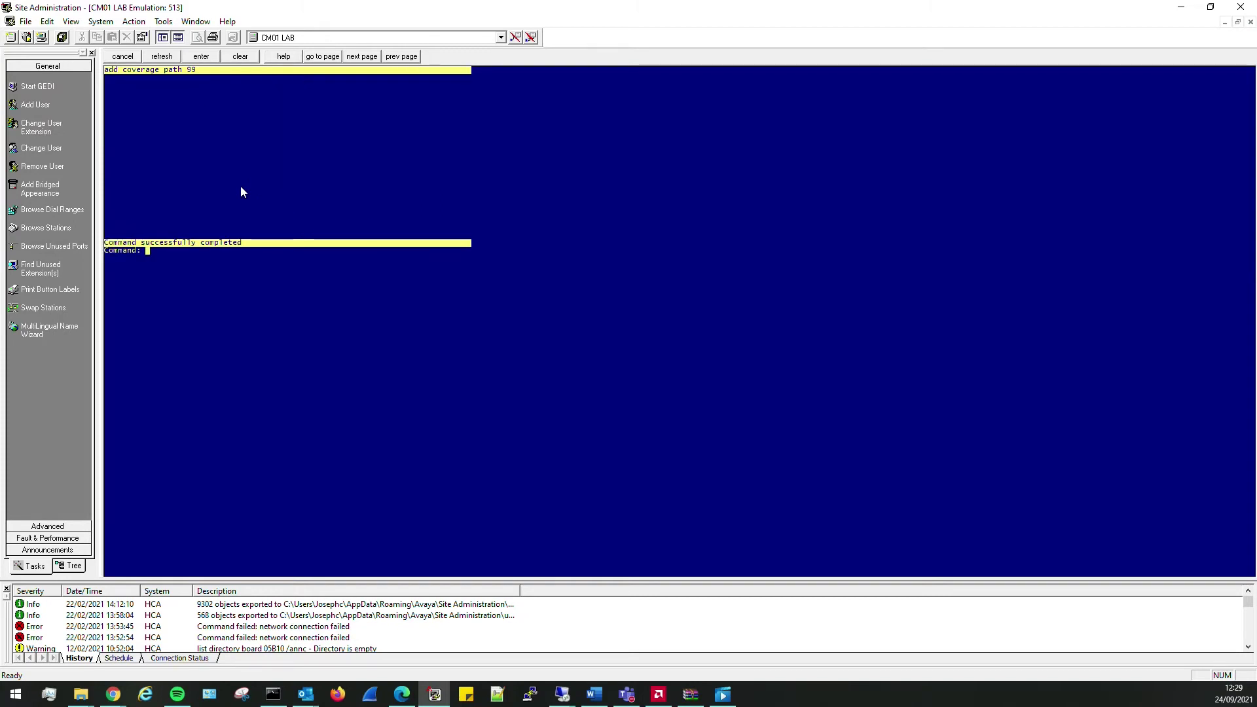
# - Set Coverage Path 1 to 99 on stations 2005 and 2002
pyautogui.write('change station 2005')
pyautogui.press('Return')
pyautogui.press('Tab')
pyautogui.press('Tab')
pyautogui.write('99')
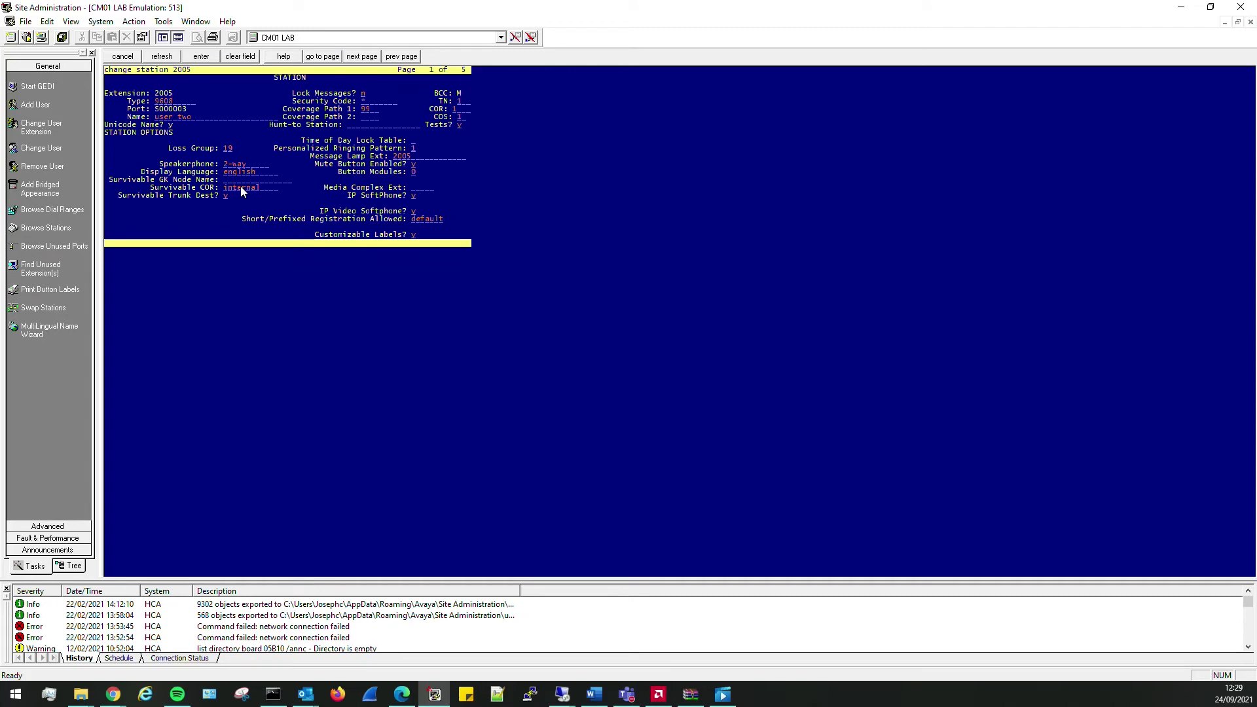
pyautogui.press('Tab')
pyautogui.press('Return')
pyautogui.write('change station 2002')
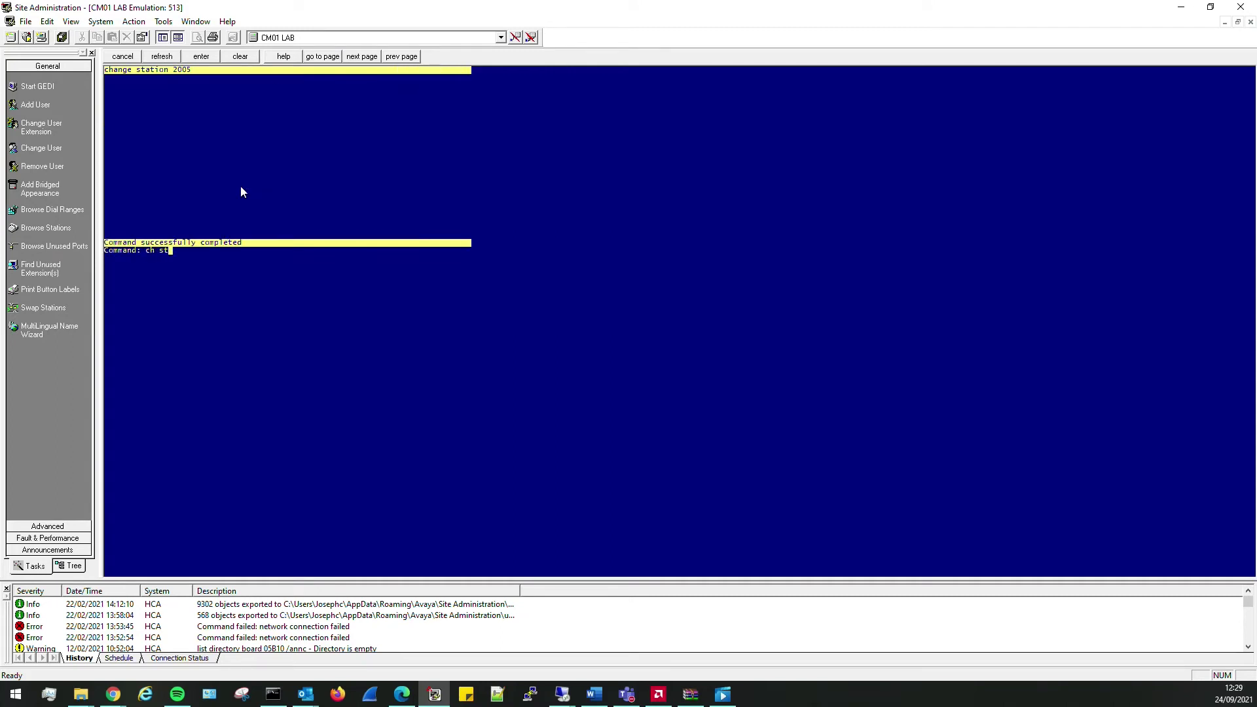
pyautogui.press('Return')
pyautogui.press('Tab')
pyautogui.press('Tab')
pyautogui.press('Tab')
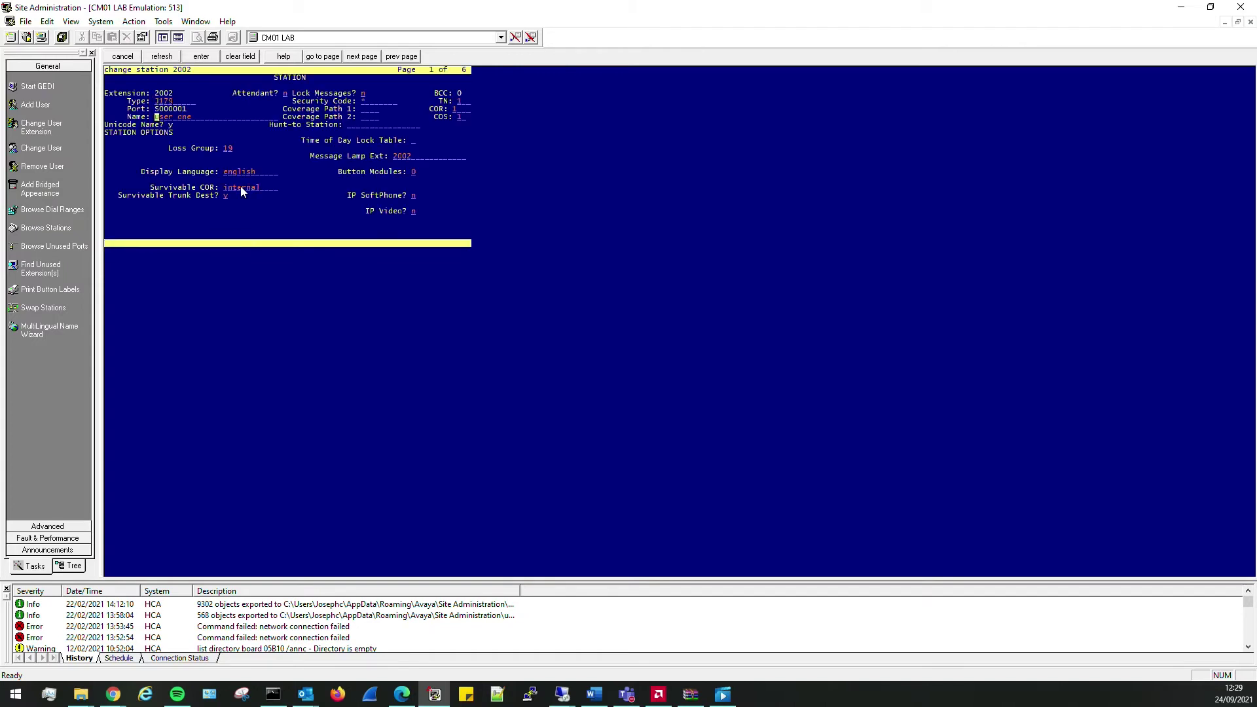
pyautogui.write('99')
pyautogui.press('Tab')
pyautogui.press('Return')
pyautogui.write('save ')
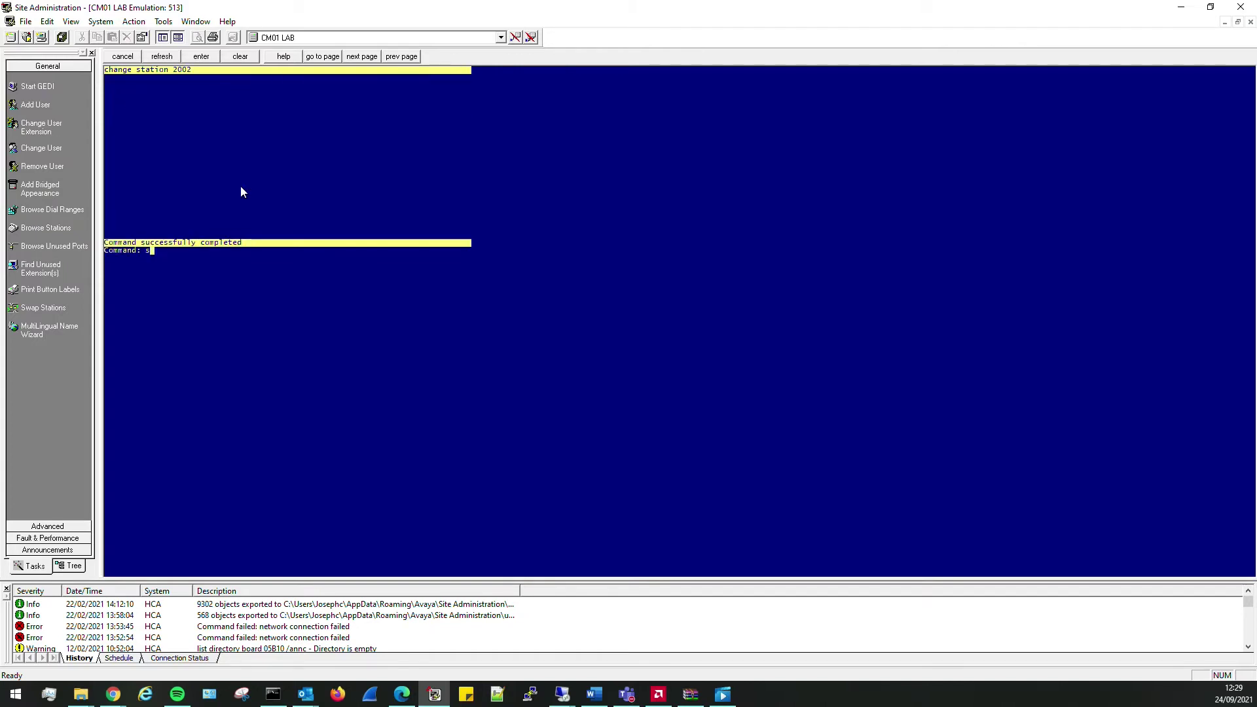
pyautogui.write('trans all')
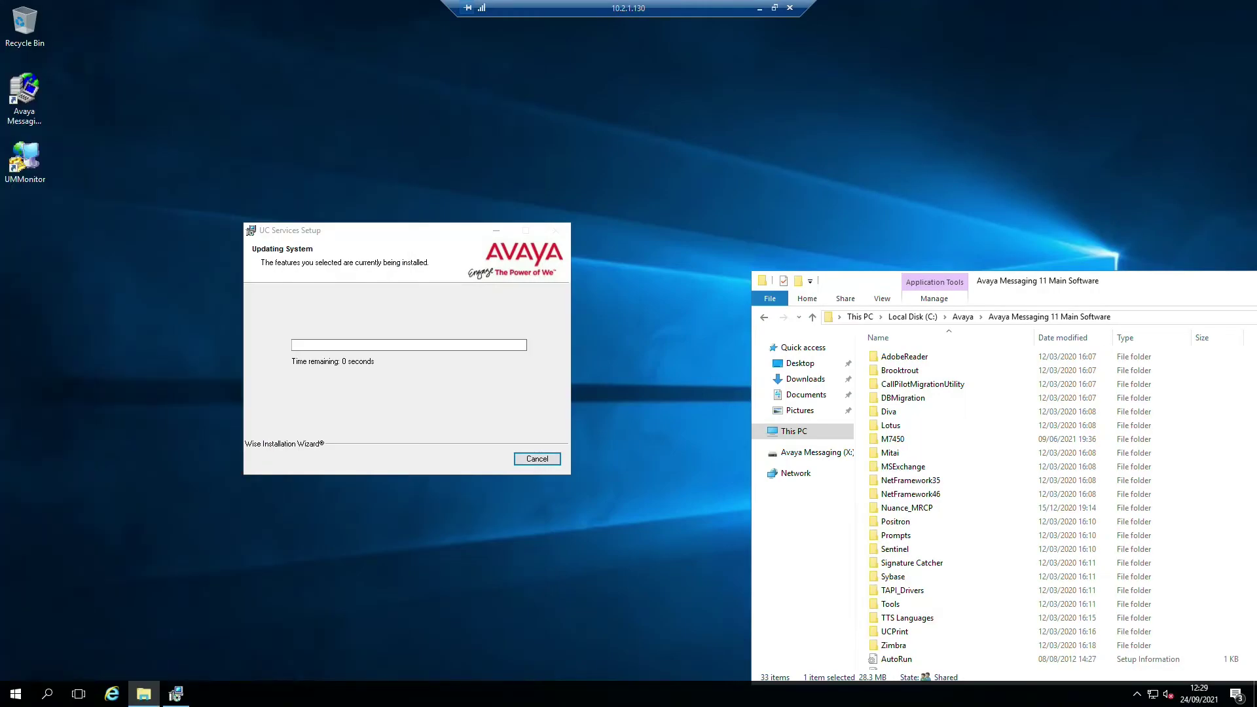
# - Check CPU load on Task Manager's Performance tab, then minimize Task Manager
pyautogui.click(388, 236)
pyautogui.click(16, 693)
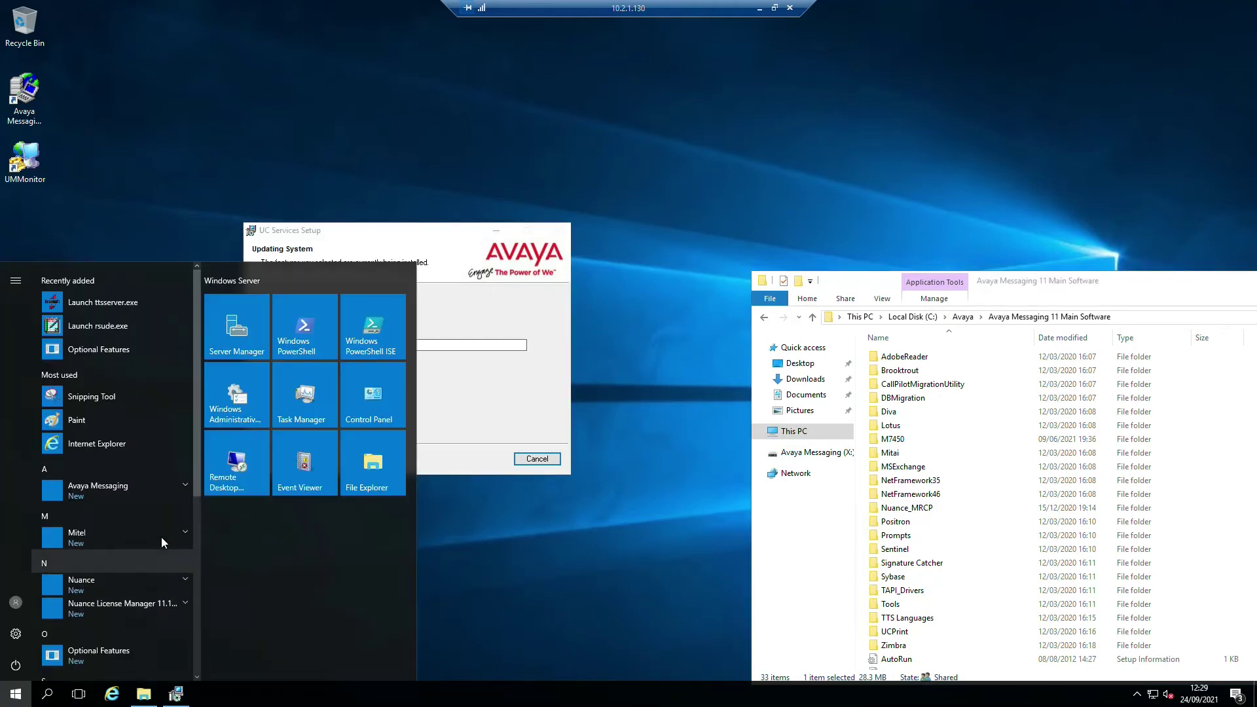
pyautogui.write('ta')
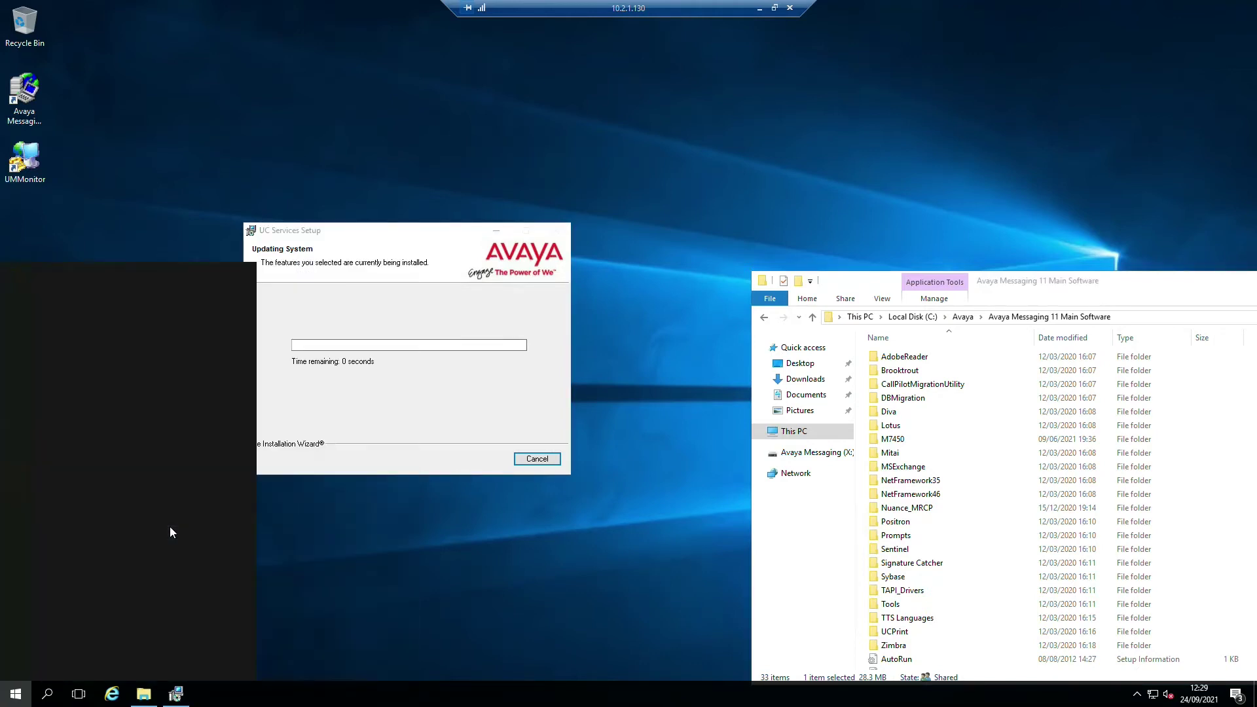
pyautogui.write('skmgr')
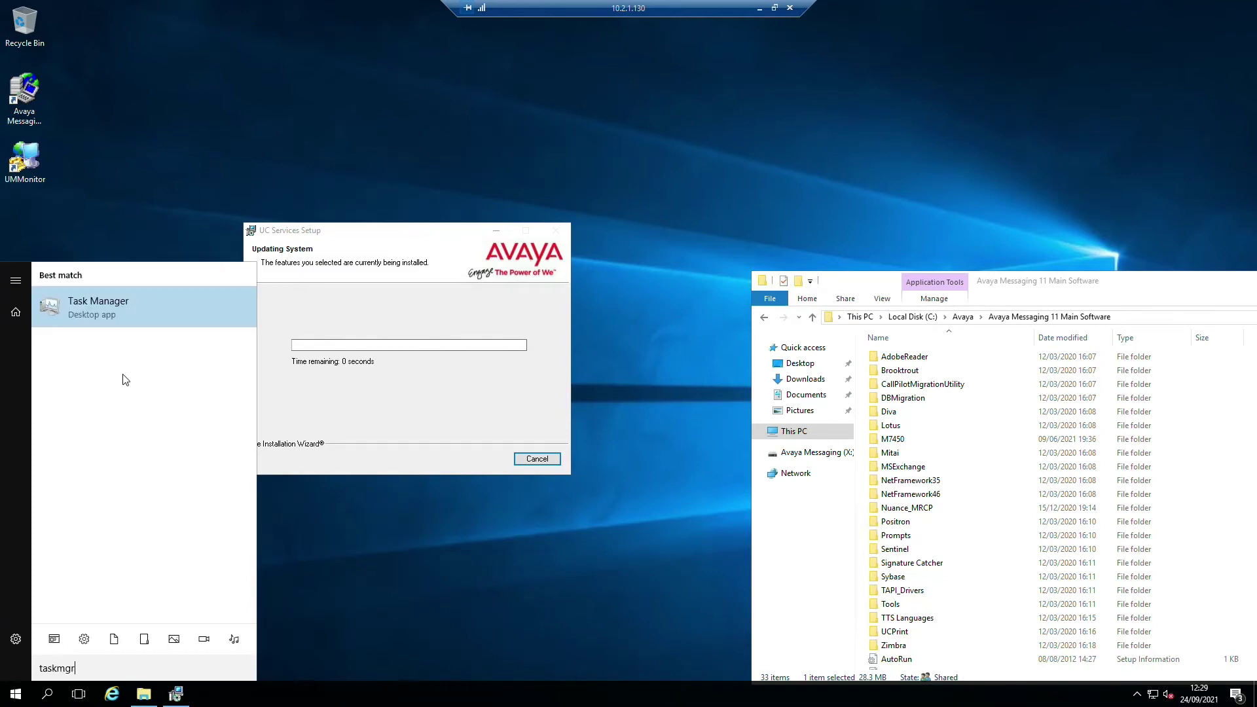
pyautogui.click(115, 316)
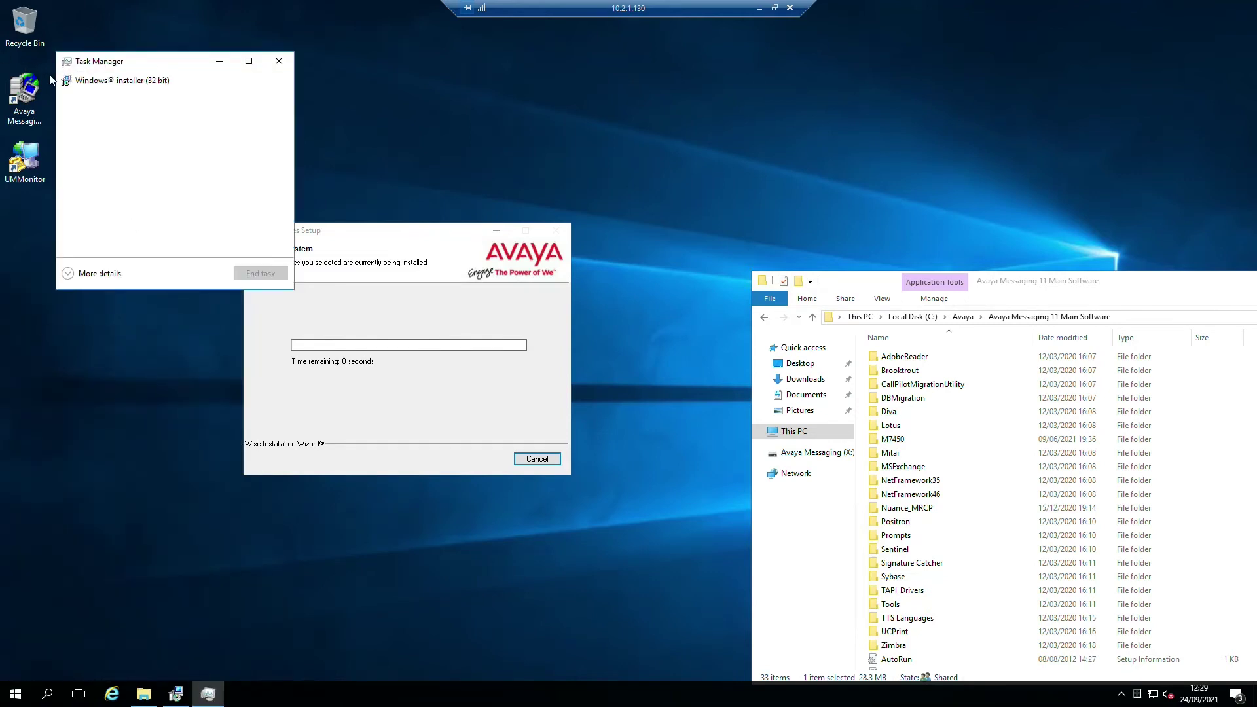
pyautogui.click(105, 274)
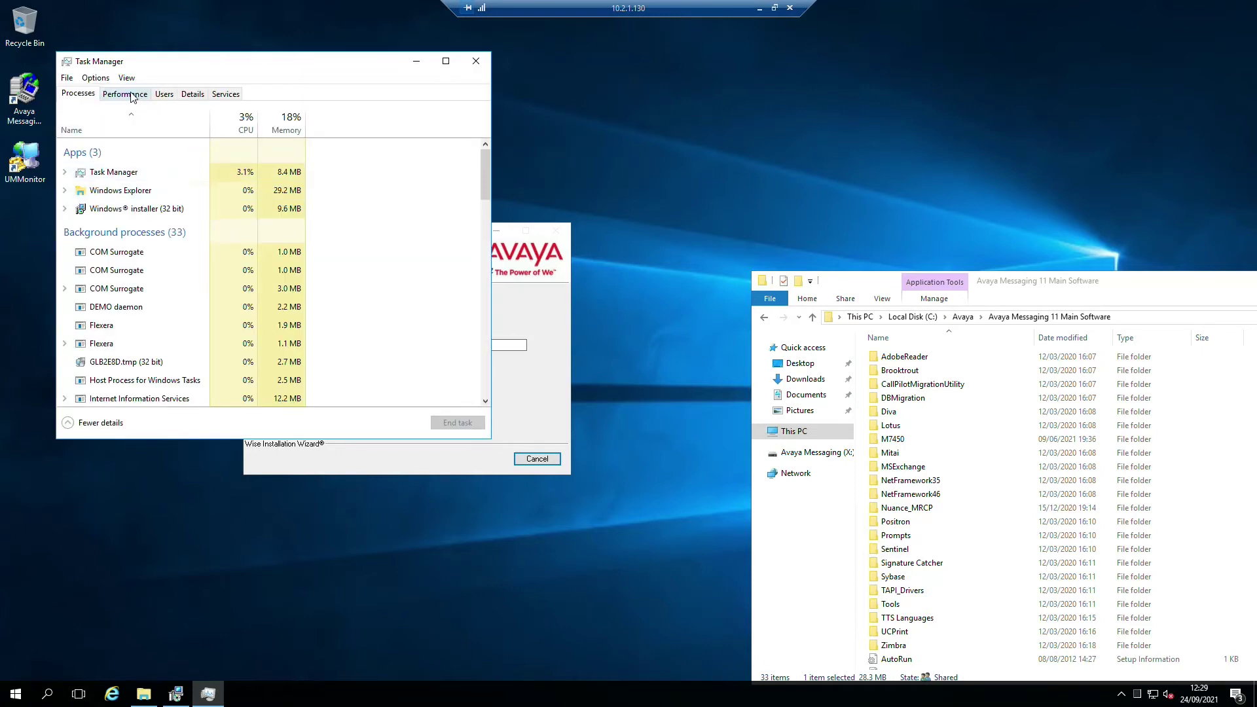
pyautogui.click(131, 96)
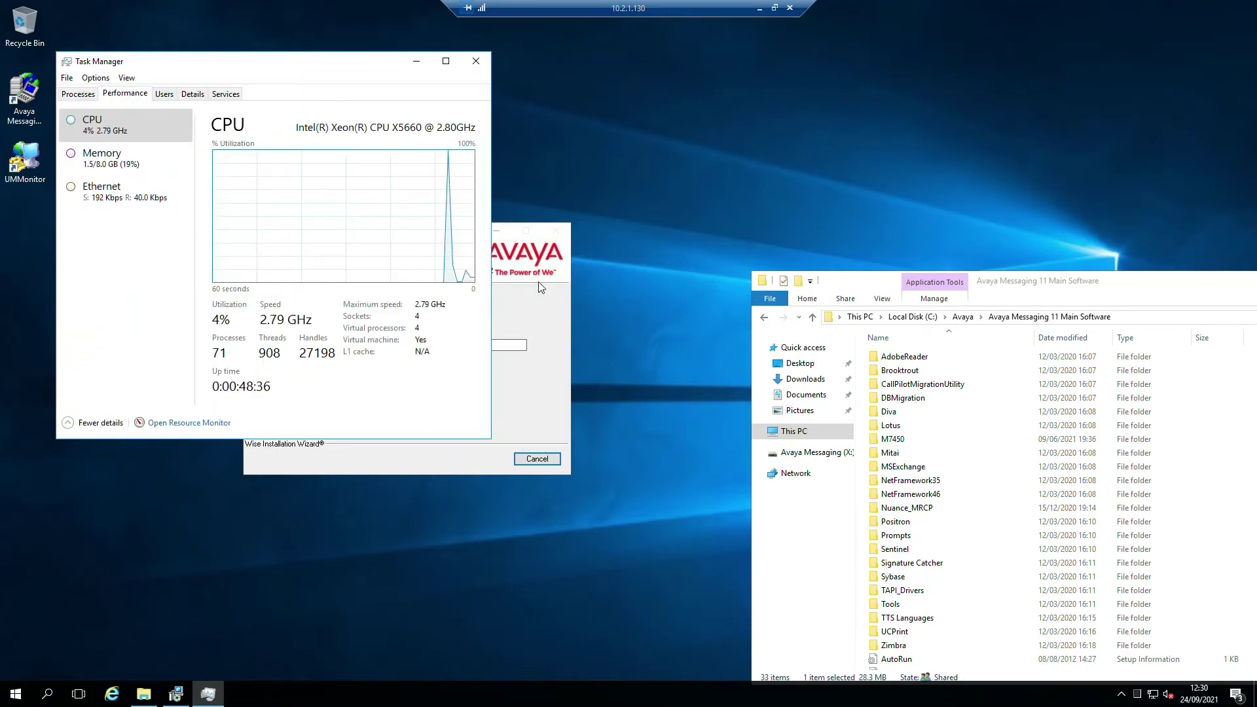
pyautogui.click(416, 61)
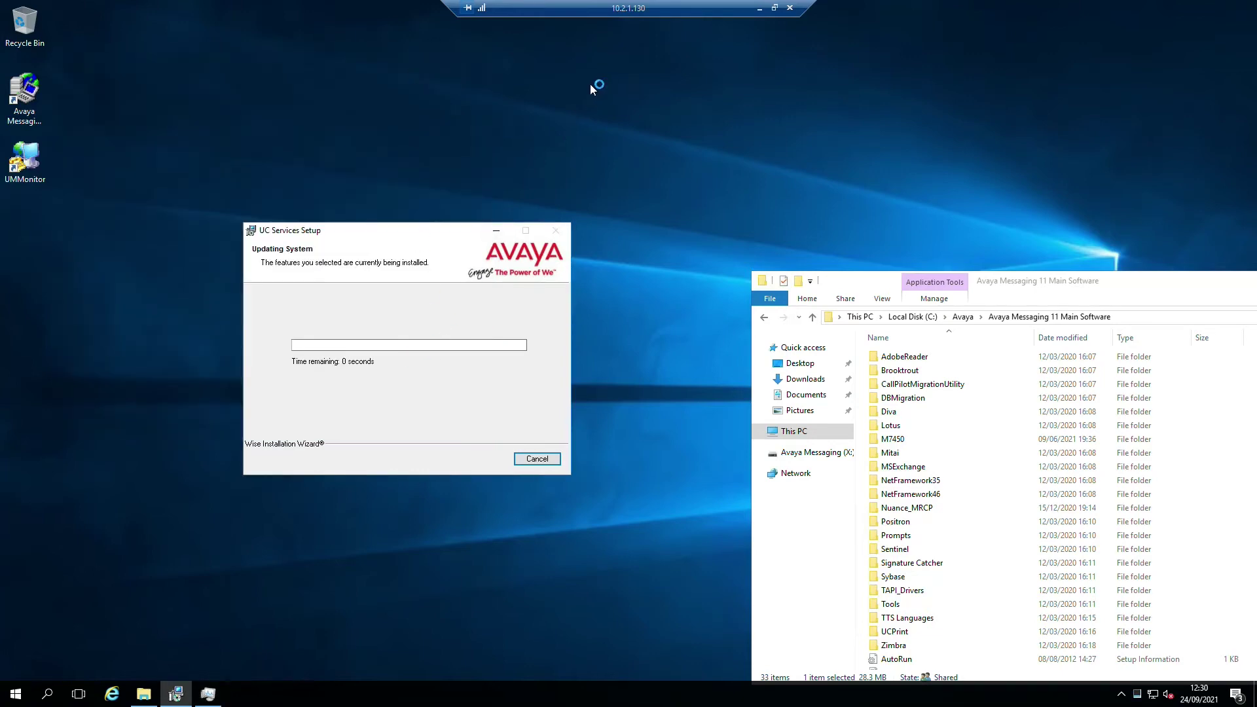
# - Open Windows Services, view the UC MRCP Watcher service, then minimize the window
pyautogui.click(15, 696)
pyautogui.write('serivces')
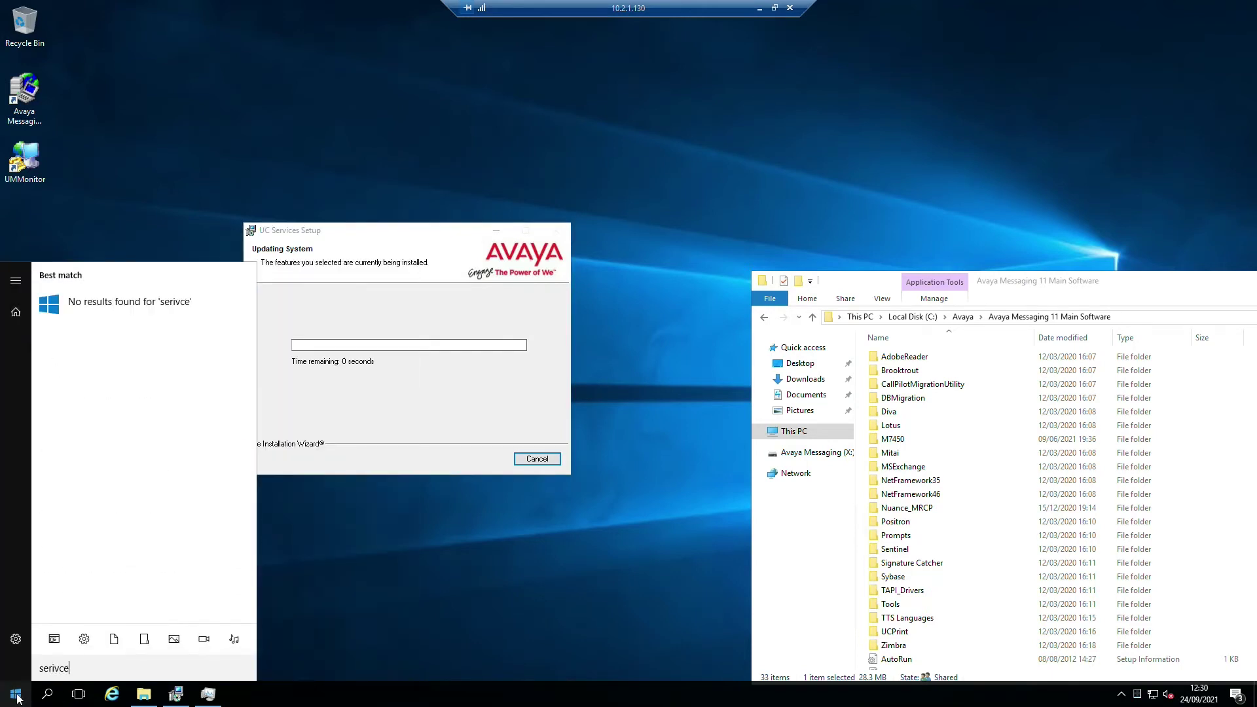
pyautogui.press('BackSpace')
pyautogui.press('BackSpace')
pyautogui.press('BackSpace')
pyautogui.press('BackSpace')
pyautogui.press('BackSpace')
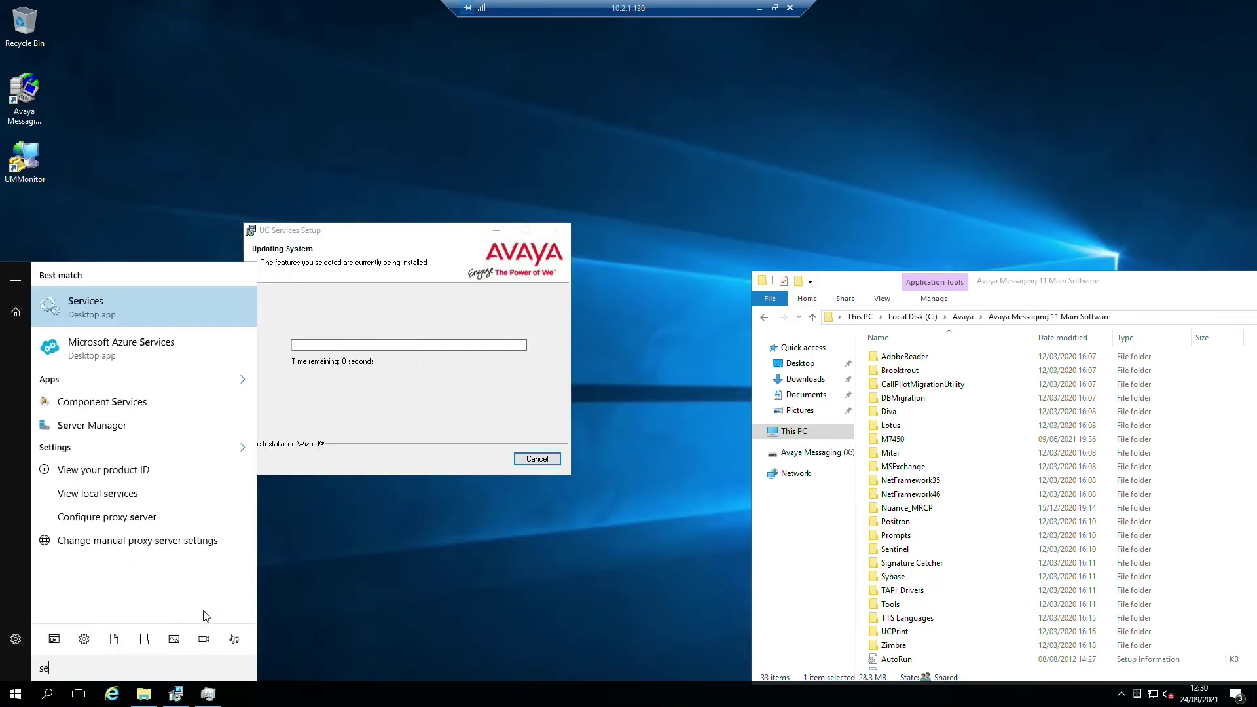
pyautogui.click(117, 298)
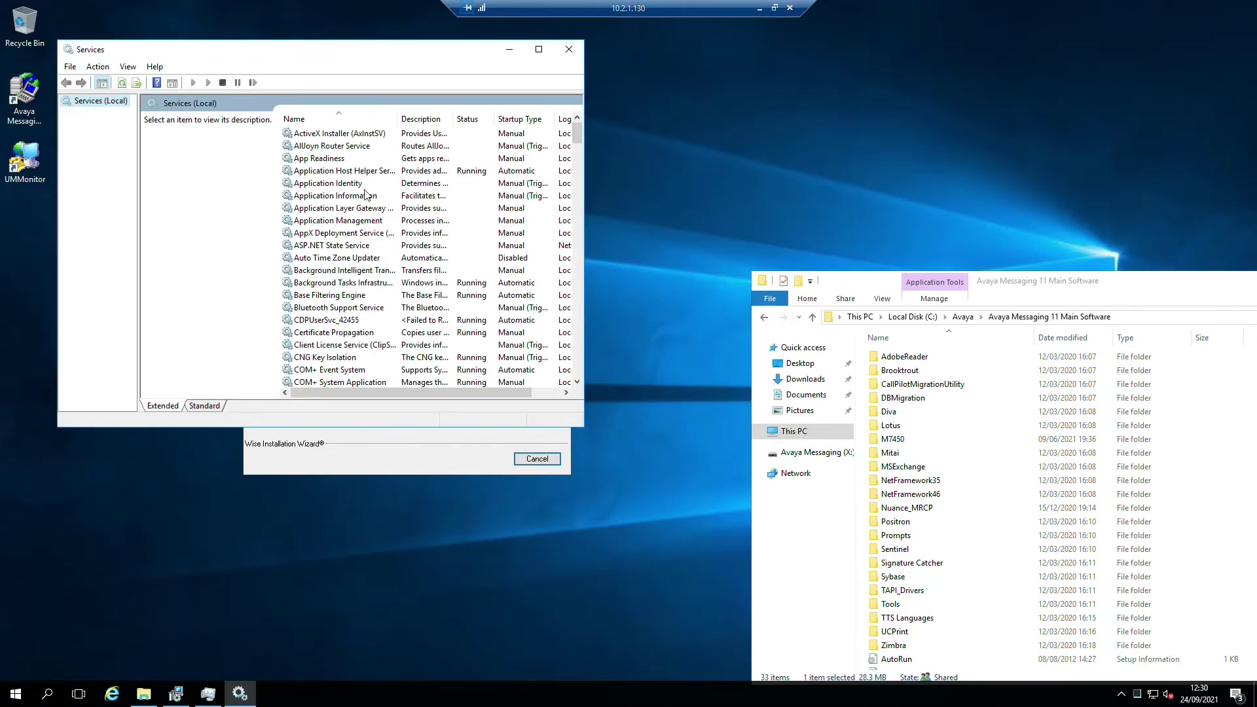
pyautogui.click(365, 195)
pyautogui.click(538, 49)
pyautogui.scroll(-20, 475, 466)
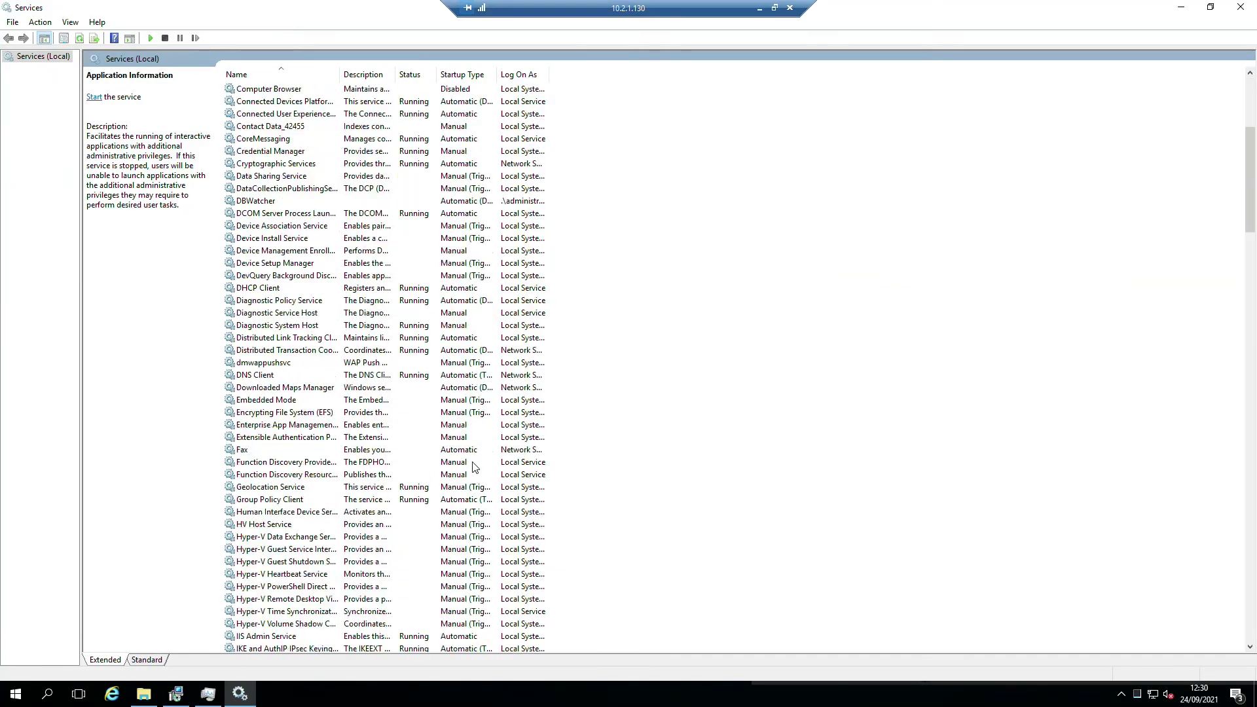
pyautogui.scroll(-20, 475, 467)
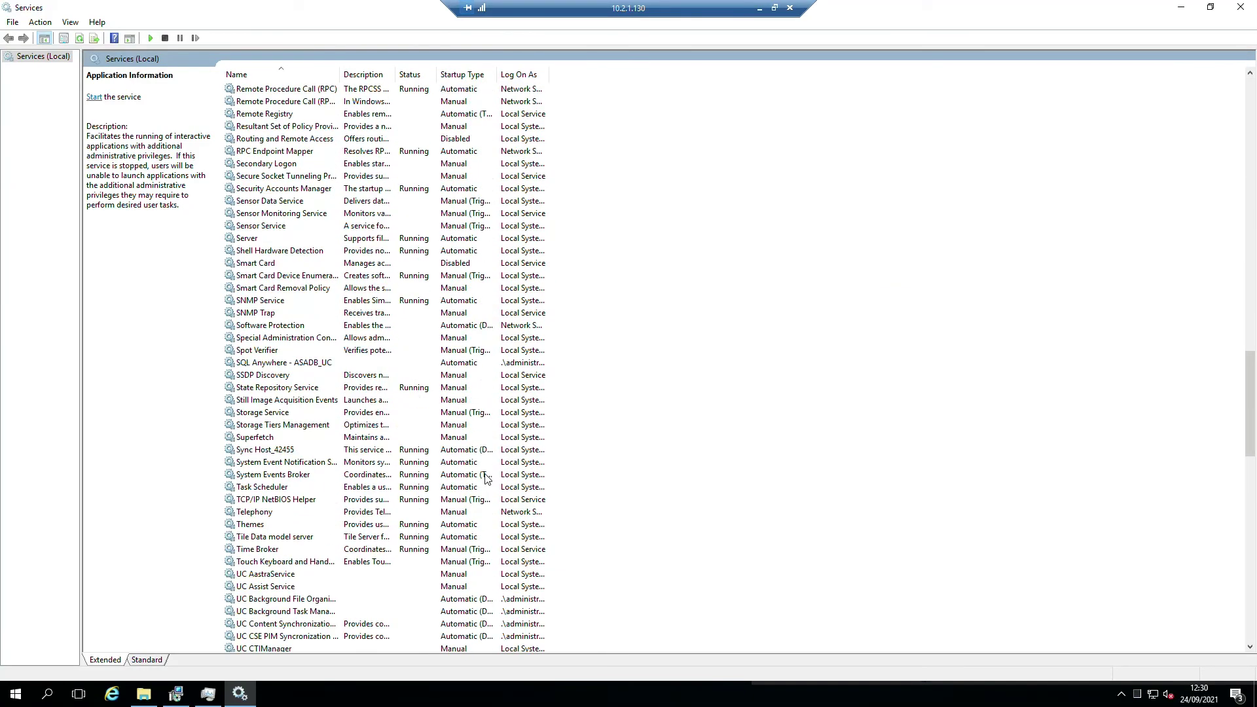
pyautogui.click(312, 377)
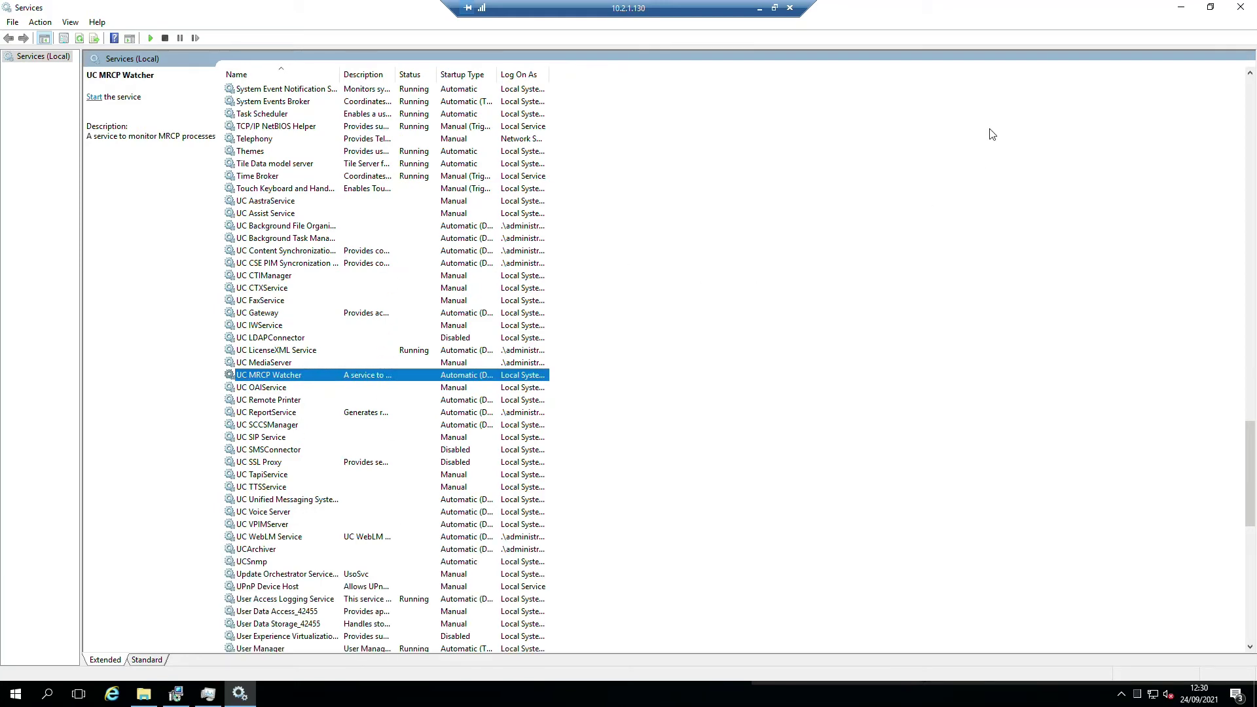
pyautogui.click(1182, 8)
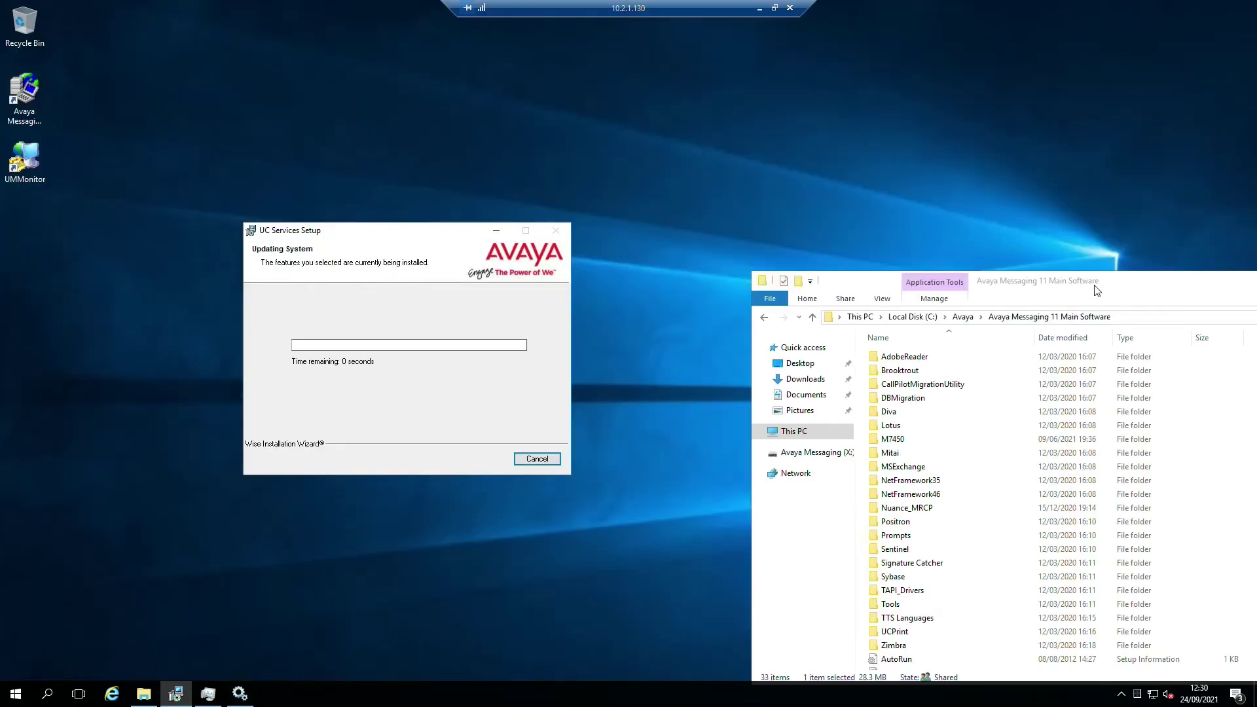
# - Go up to C:\Avaya and run the AM-11.0.EnglishUK package
pyautogui.moveTo(1133, 289); pyautogui.dragTo(973, 154)
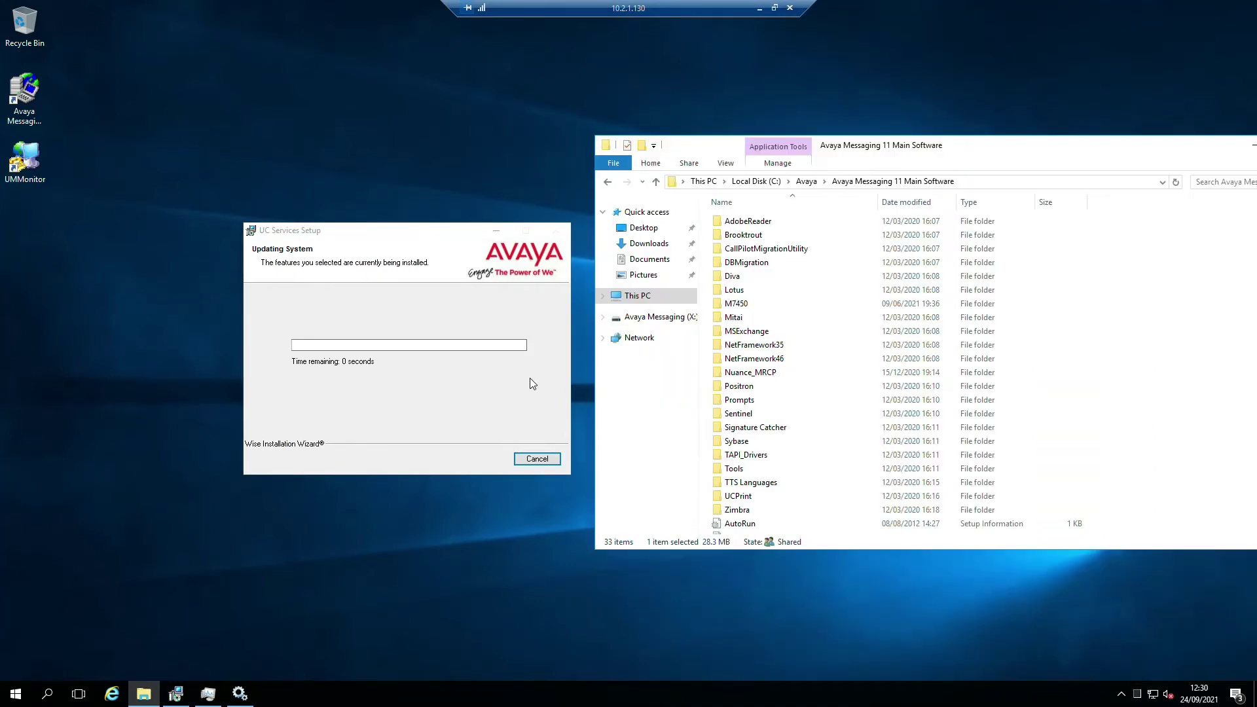
pyautogui.click(809, 186)
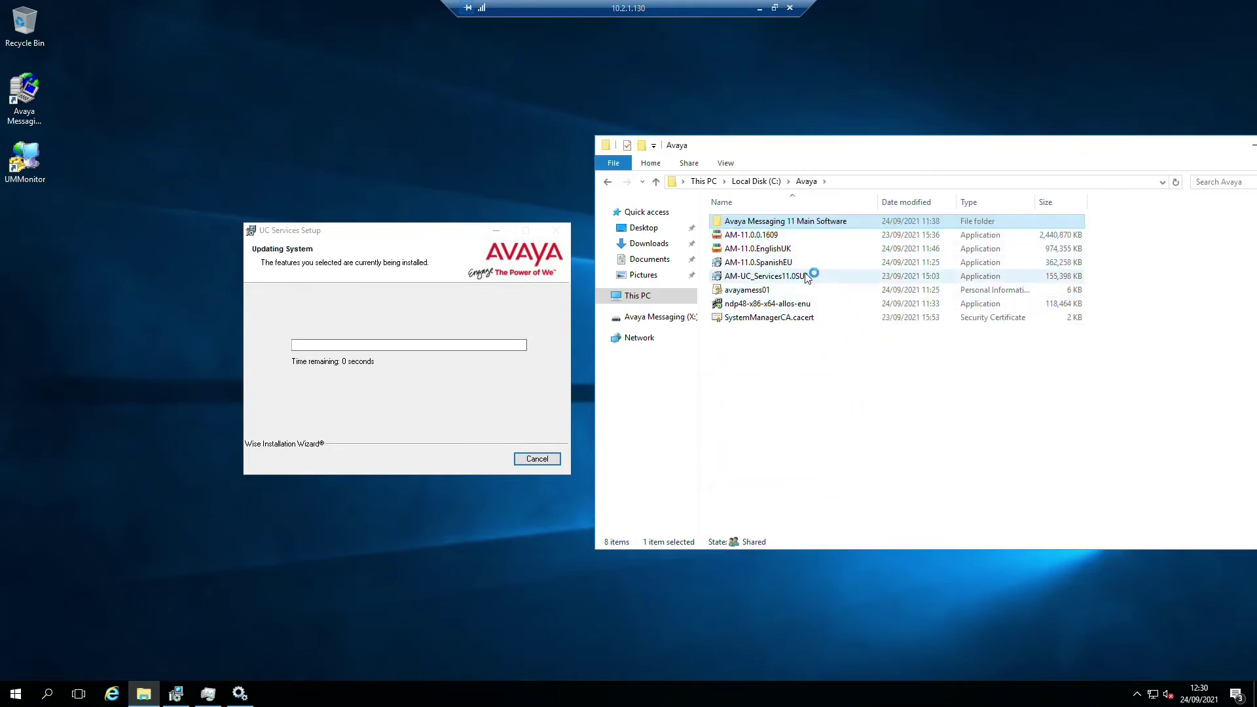
pyautogui.click(788, 252)
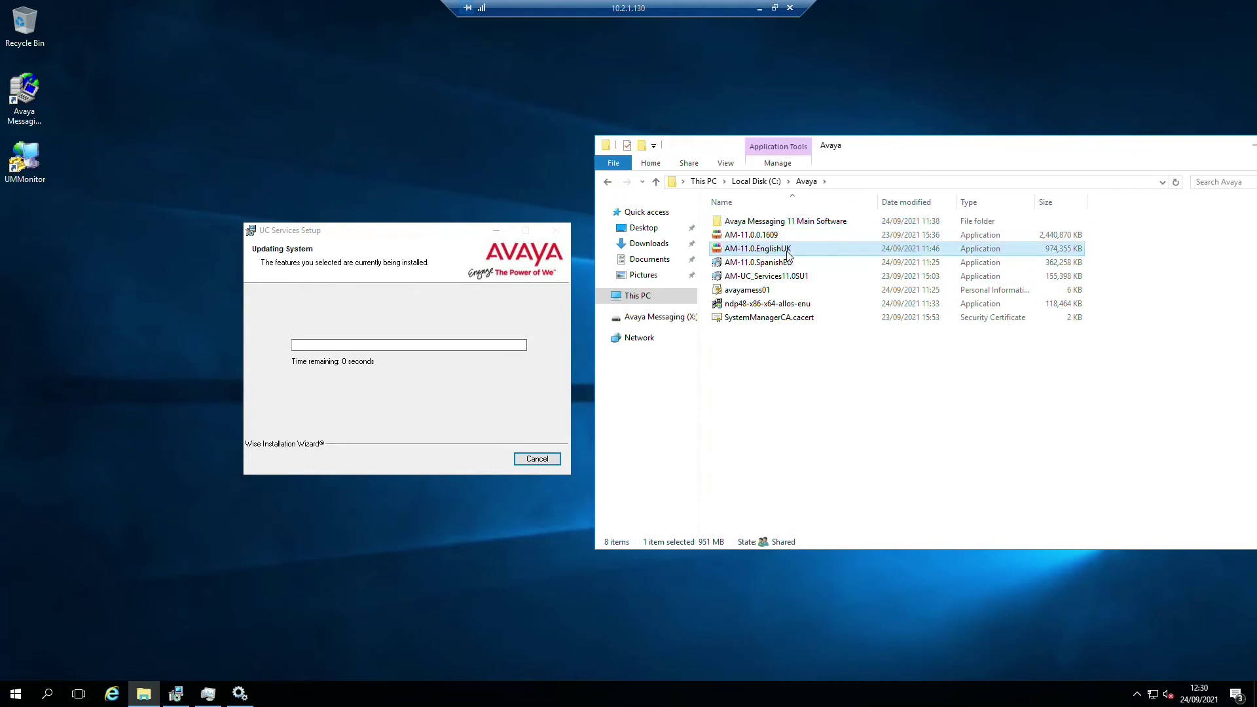
pyautogui.doubleClick(750, 249)
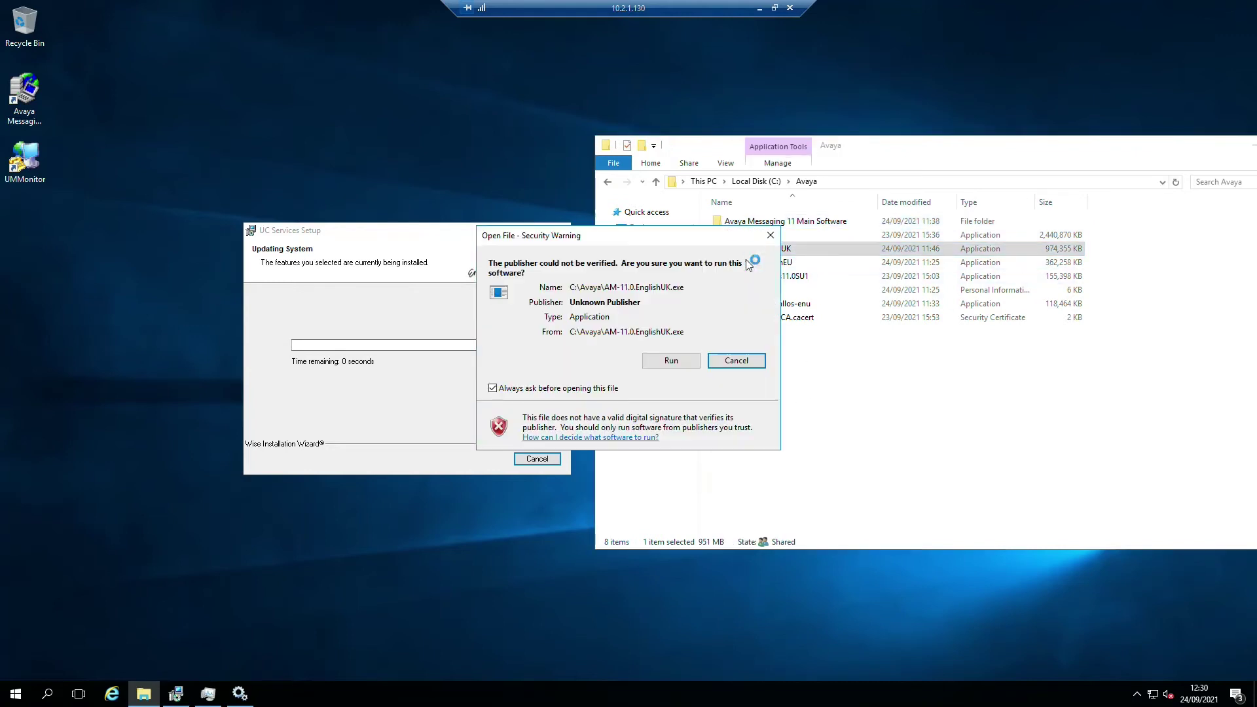
# - Allow the language package to run and extract it into C:\Avaya\UK-Eng
pyautogui.click(673, 362)
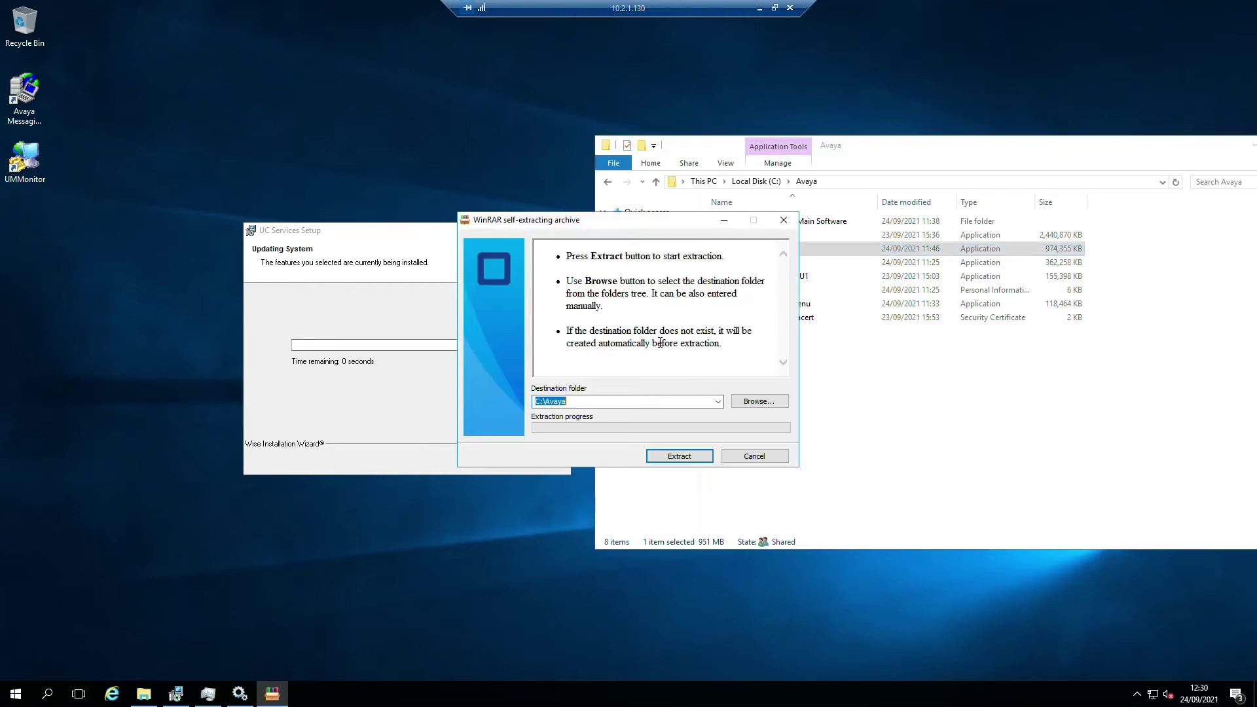
pyautogui.click(582, 402)
pyautogui.write('\\')
pyautogui.press('Escape')
pyautogui.click(676, 456)
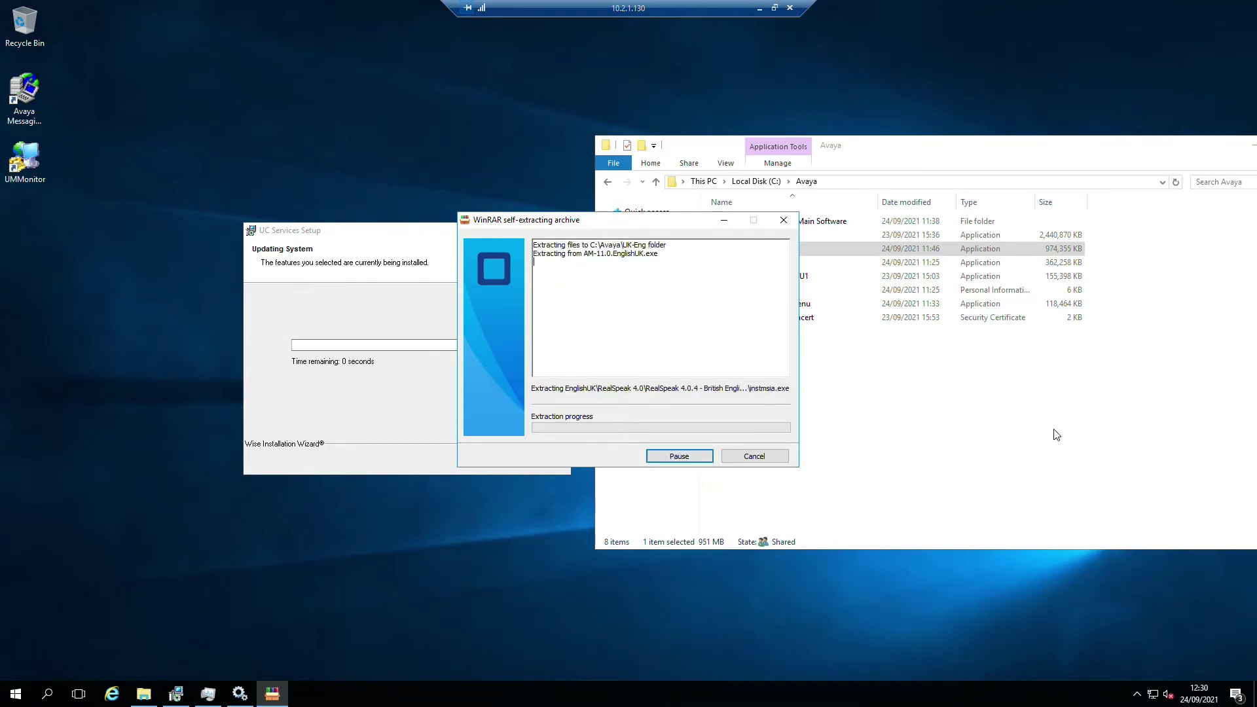
# - Check the Avaya Messaging 11 Main Software folder for UK-Eng and the AM-UC_Services11.0SU1 package
pyautogui.click(907, 449)
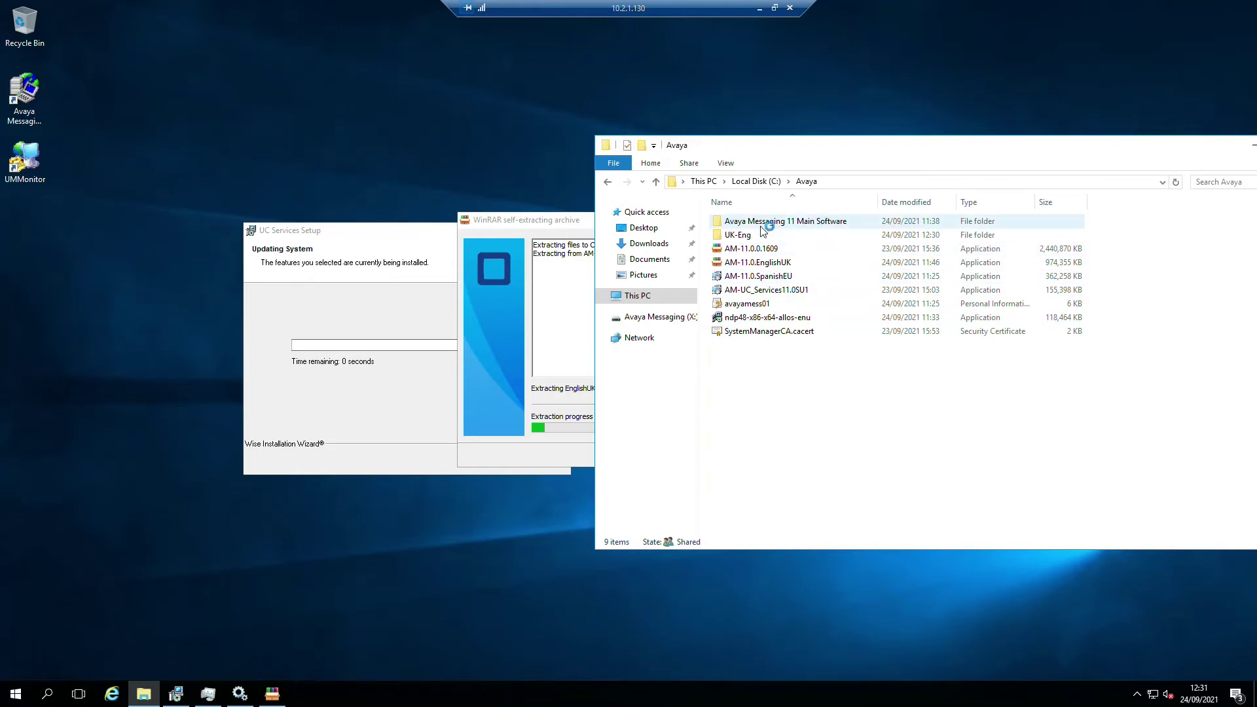
pyautogui.click(778, 222)
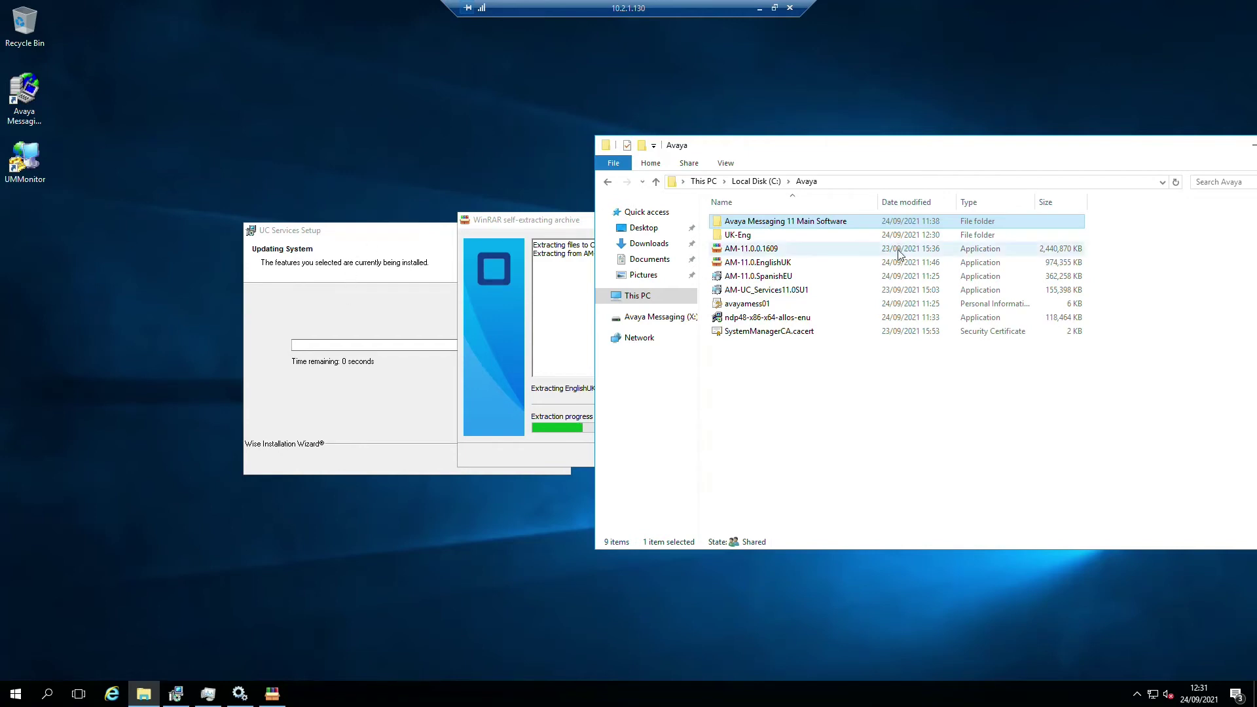
pyautogui.click(739, 236)
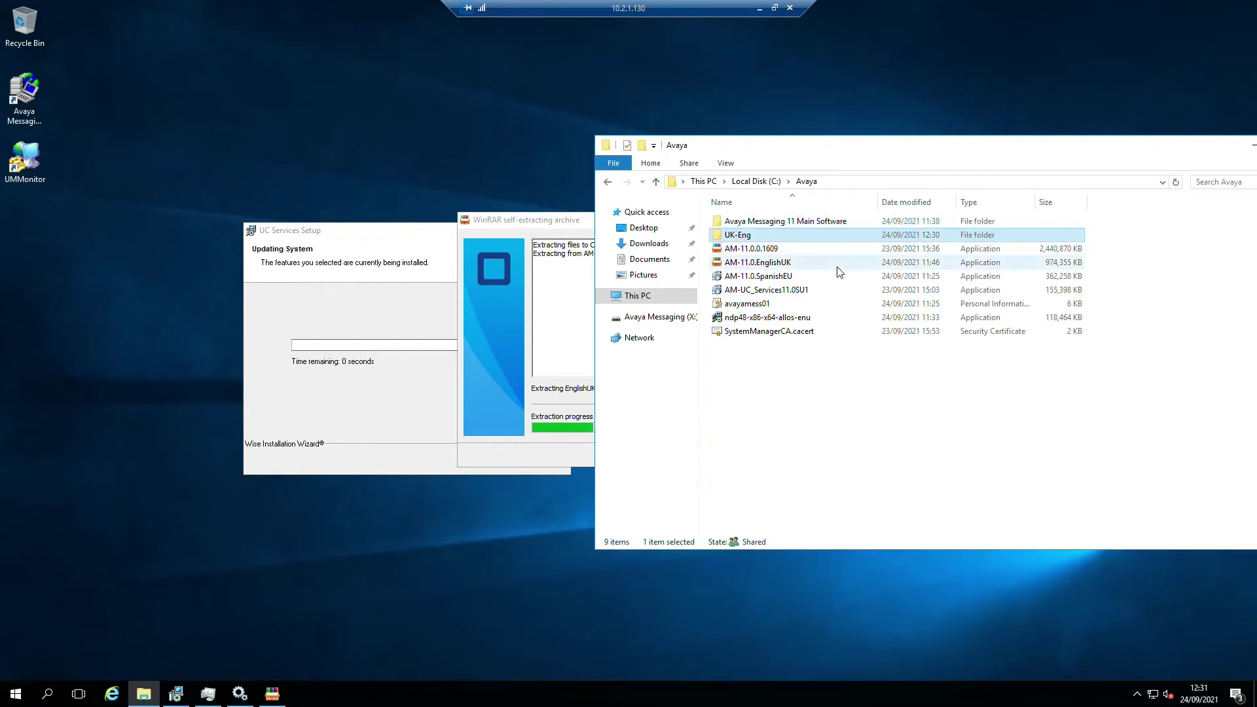
pyautogui.click(783, 282)
pyautogui.click(793, 388)
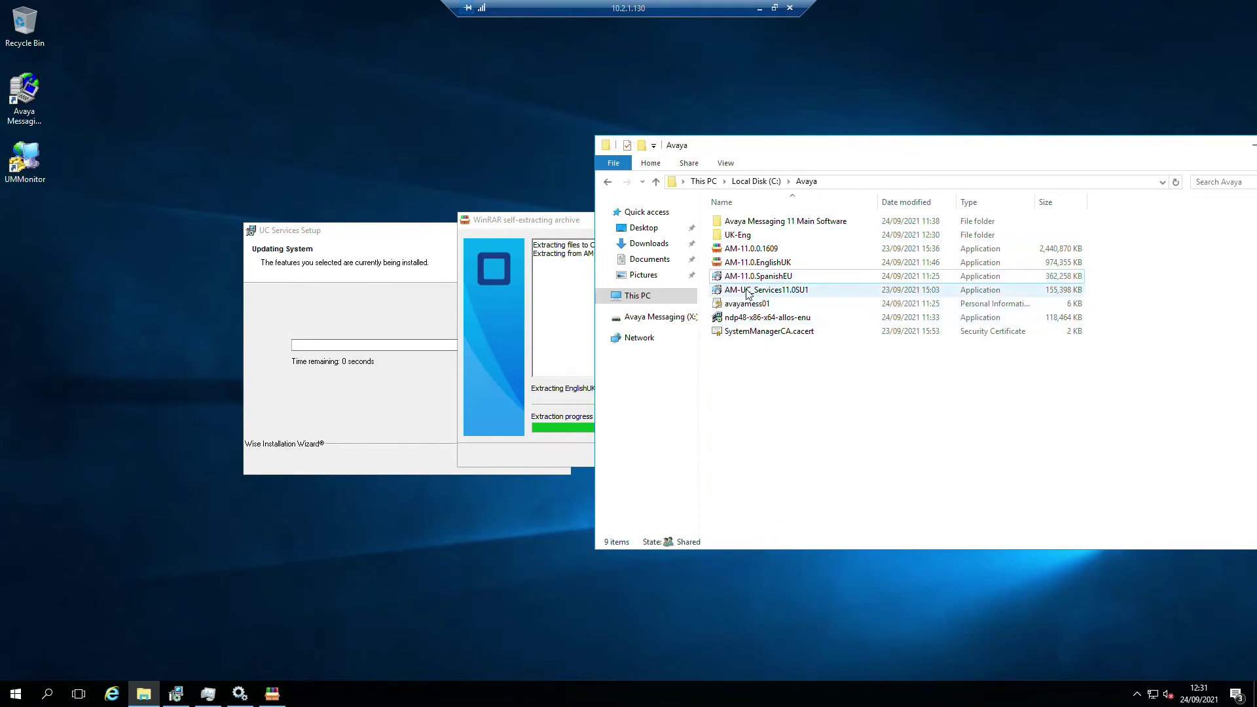
pyautogui.click(747, 290)
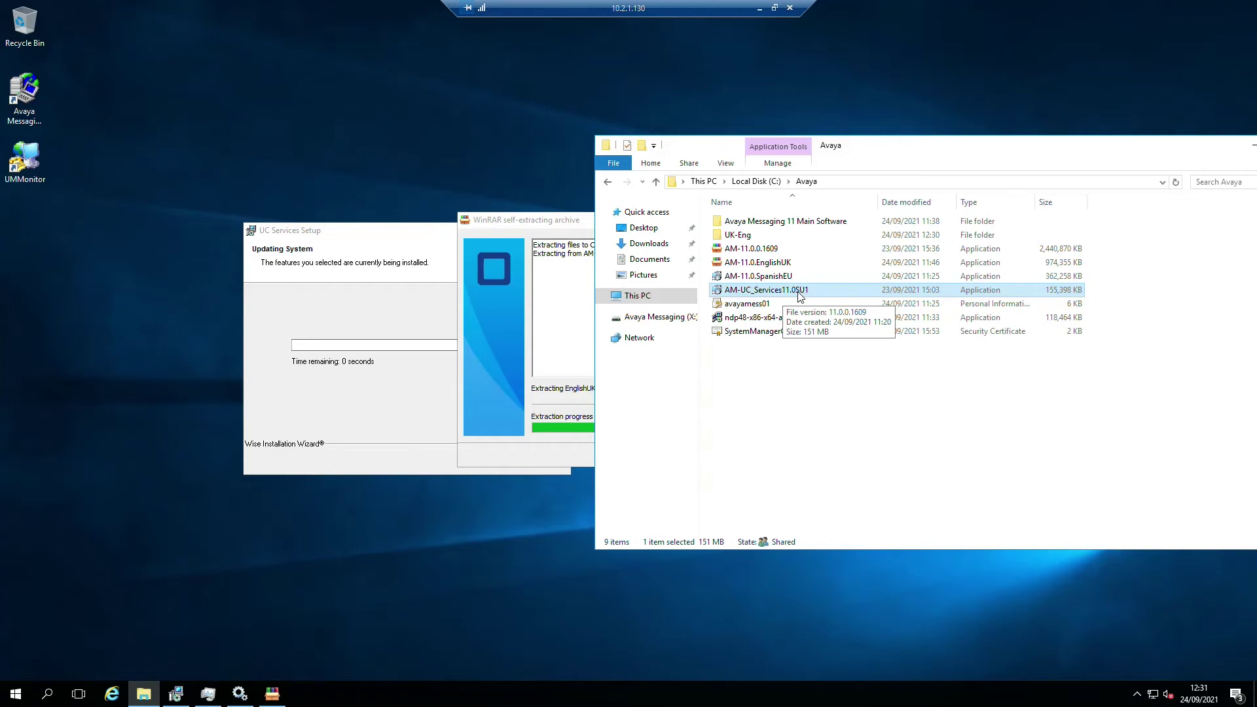
pyautogui.click(1022, 455)
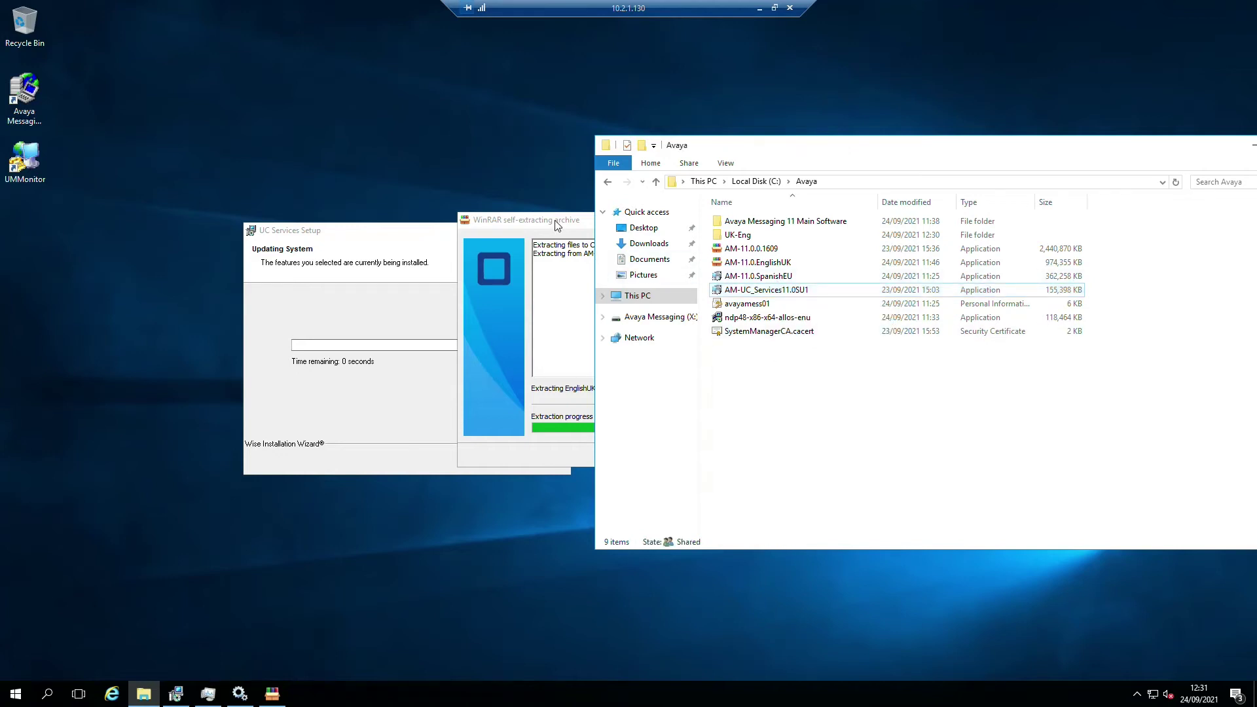
# - Move the extraction window aside and bring the UC Services installer forward
pyautogui.moveTo(555, 220); pyautogui.dragTo(306, 229)
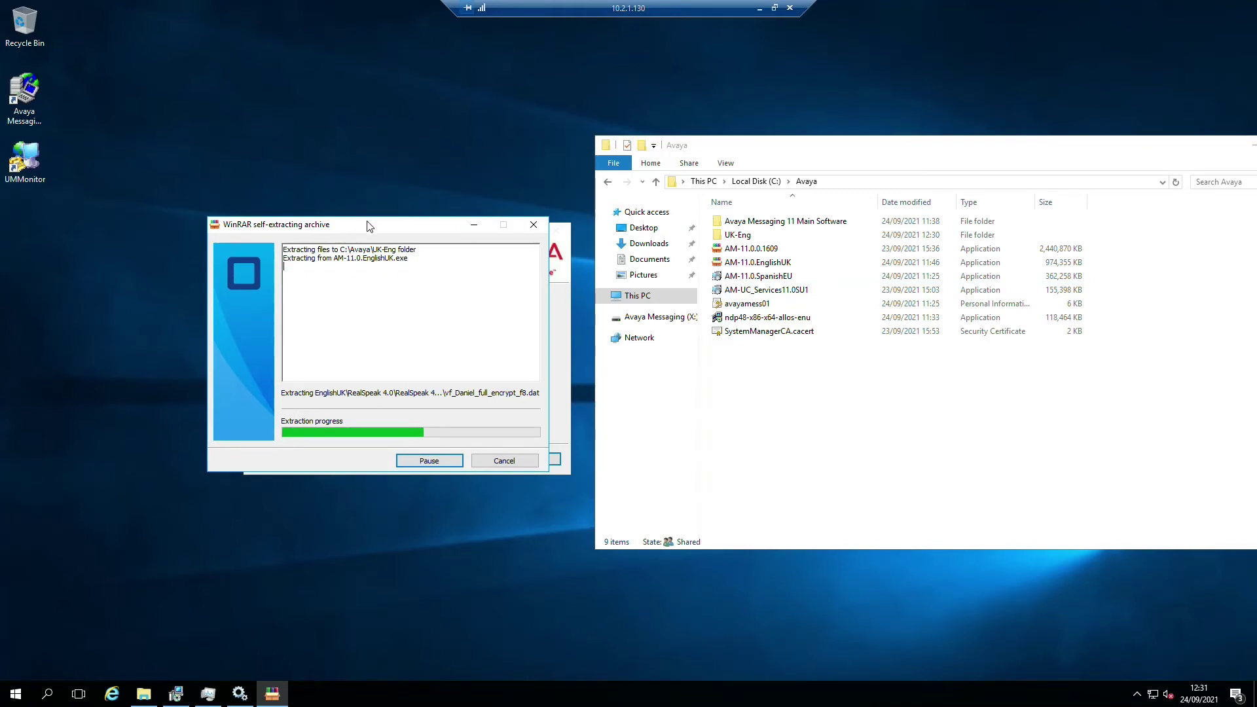
pyautogui.moveTo(367, 222); pyautogui.dragTo(366, 188)
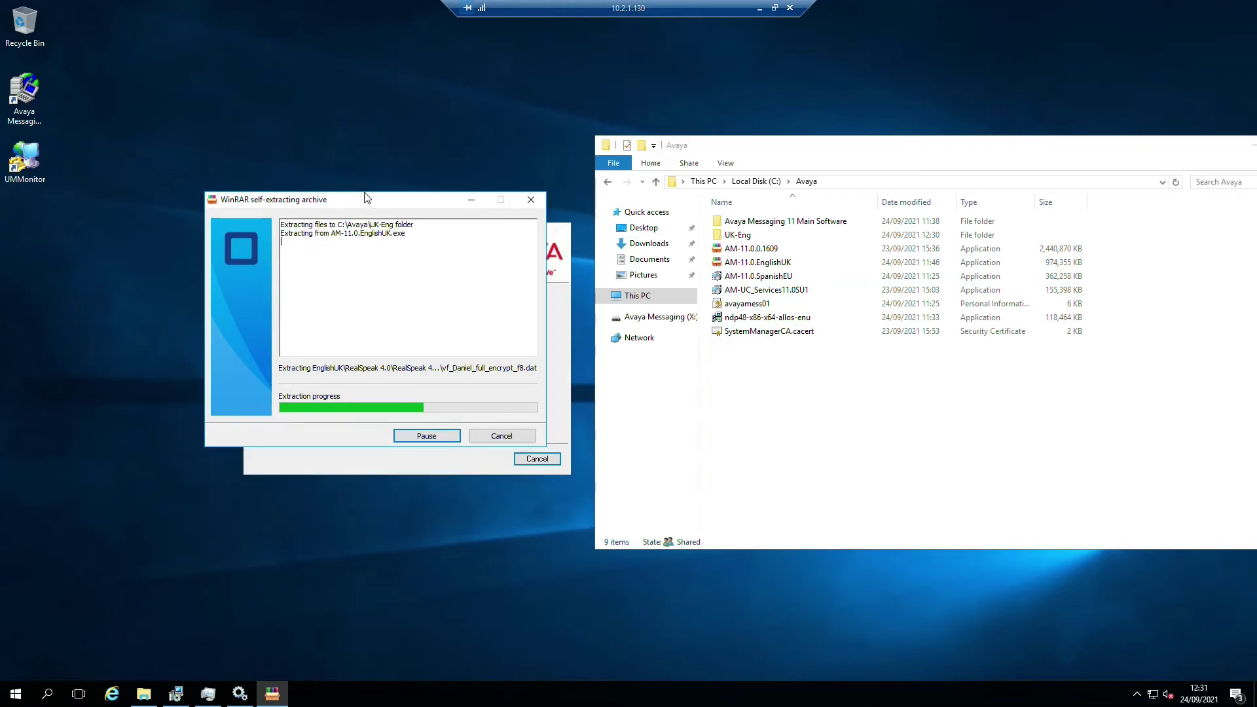
pyautogui.click(342, 458)
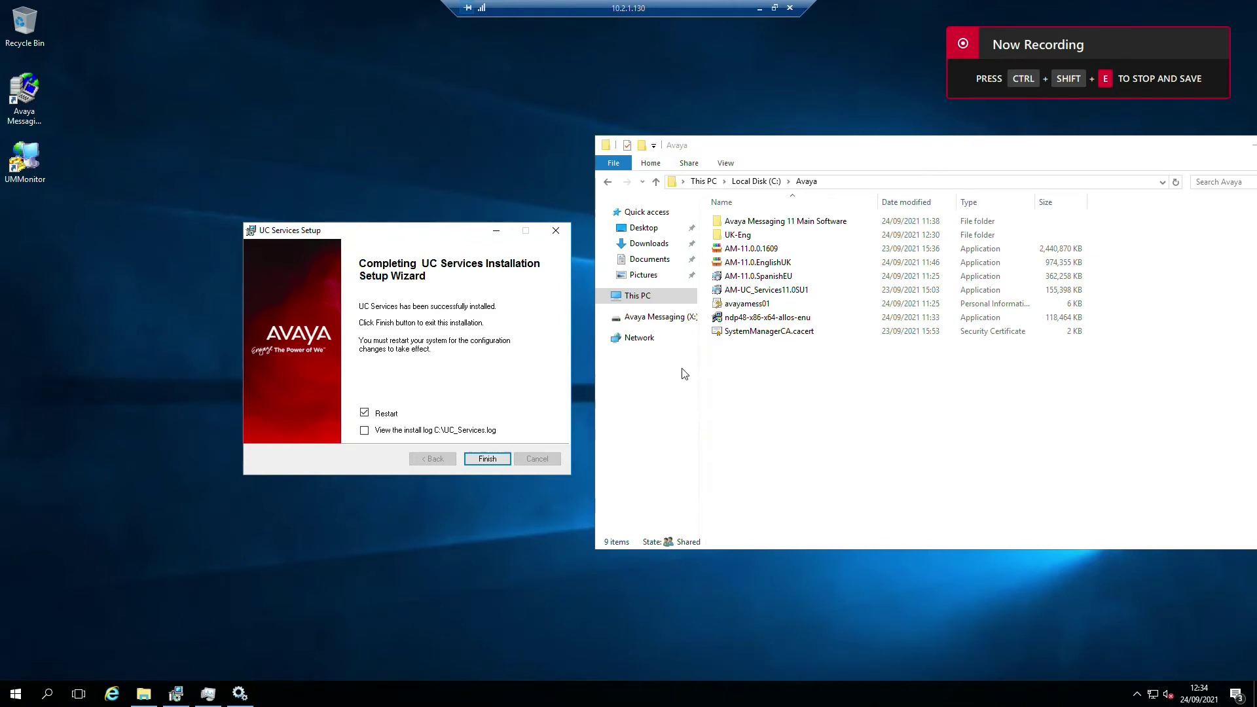
# - Finish UC Services Setup with Restart ticked, then minimise the Remote Desktop session
pyautogui.click(488, 460)
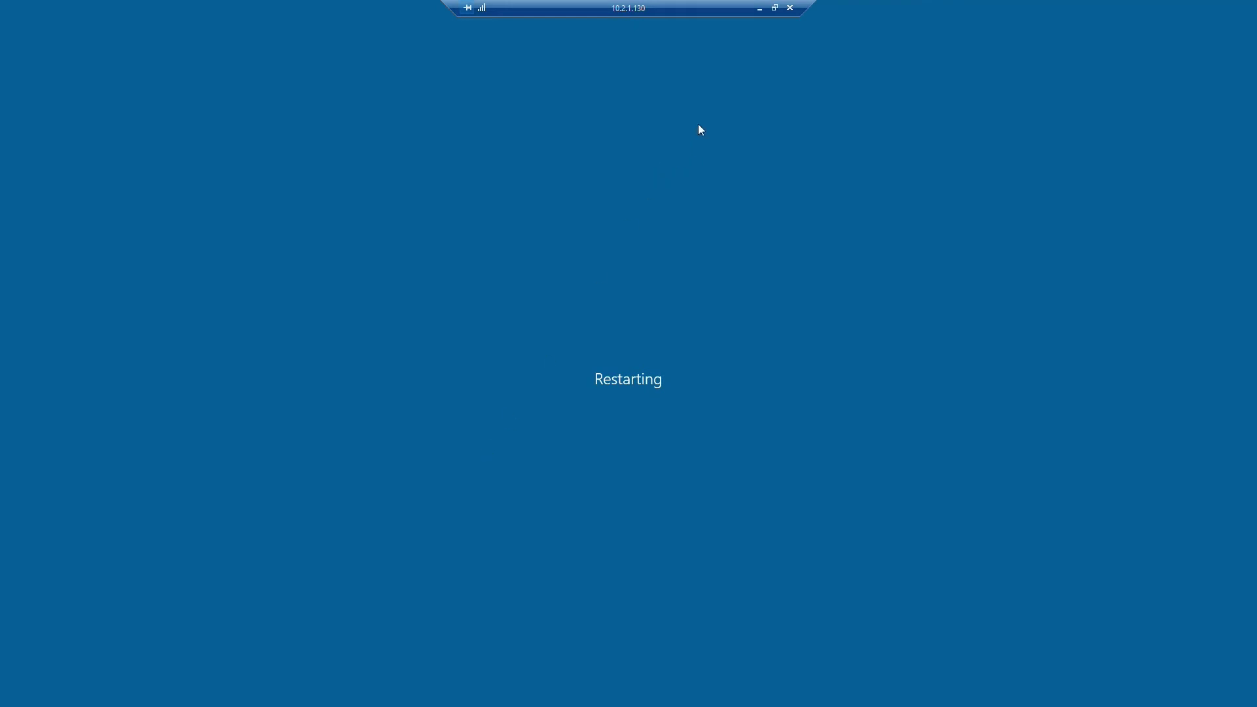
pyautogui.click(759, 13)
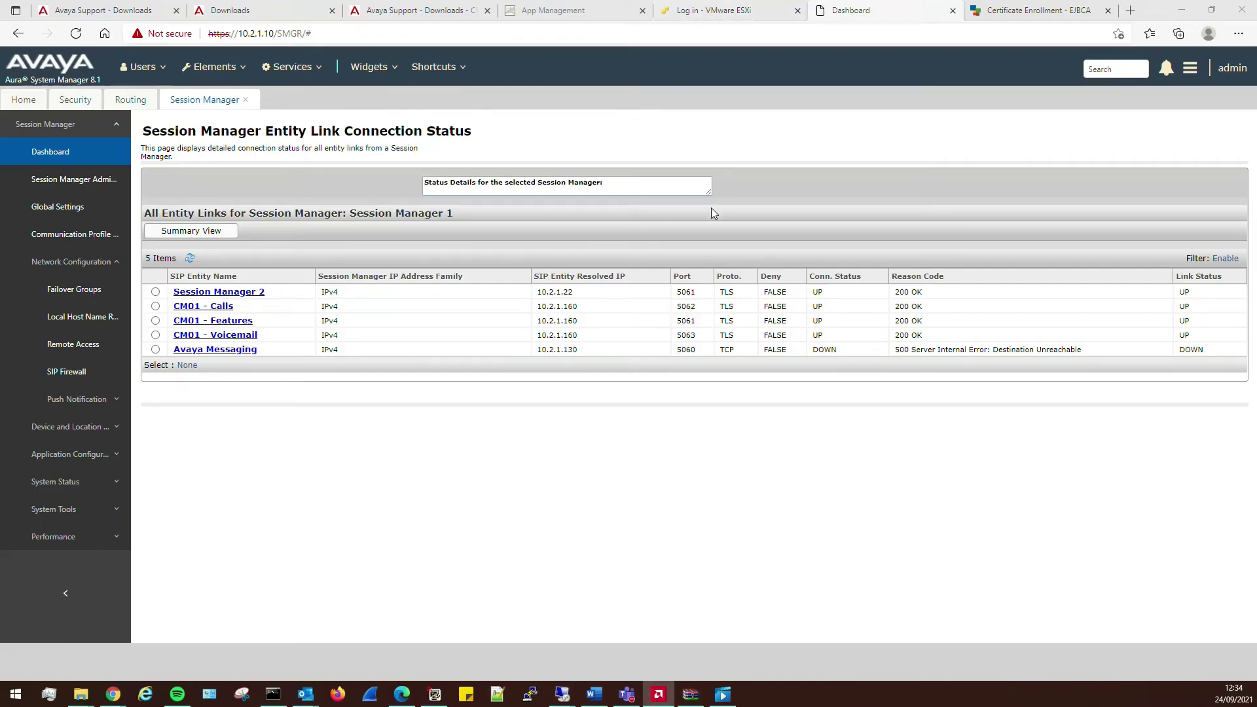
# - Refresh the entity link status, where Avaya Messaging still shows DOWN, then focus the ping console
pyautogui.click(190, 260)
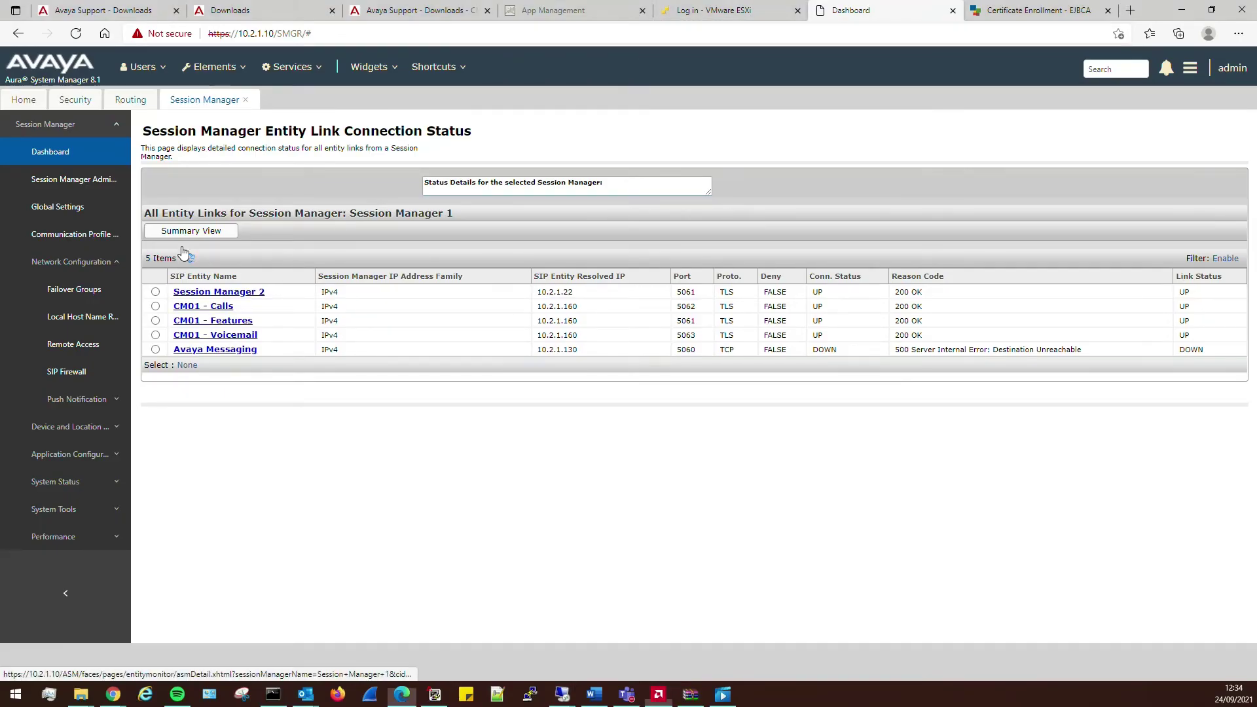
pyautogui.click(189, 260)
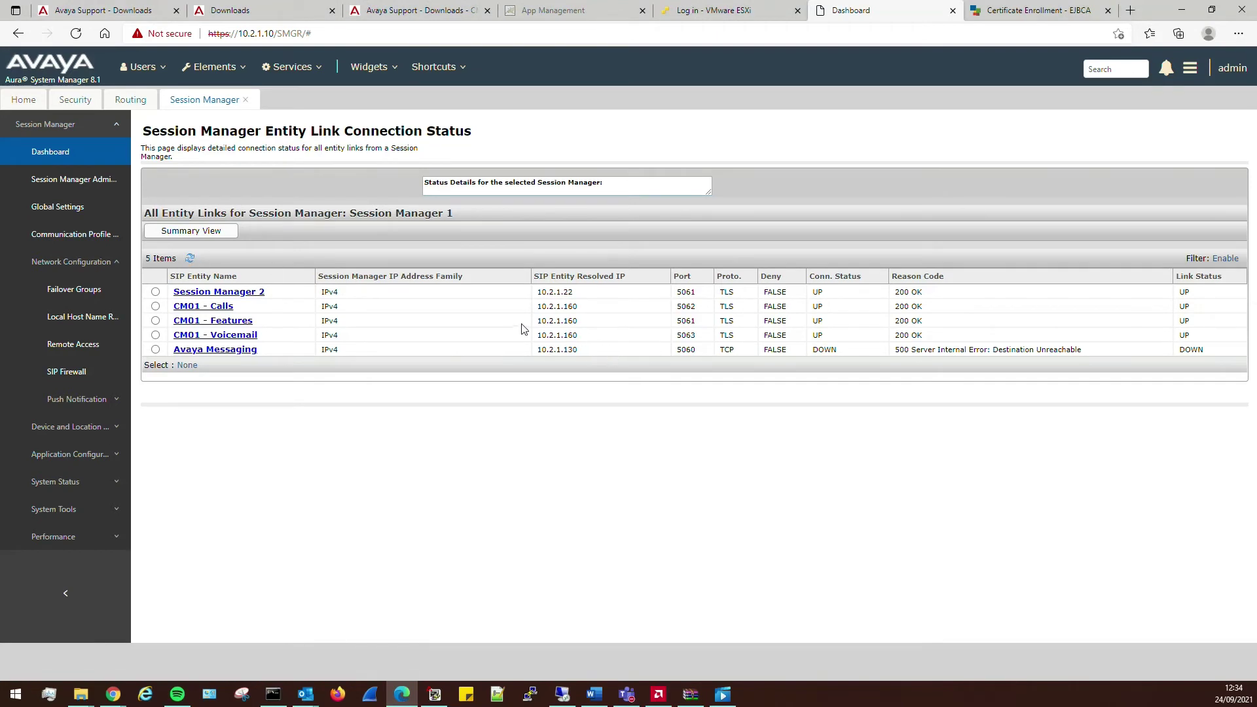
pyautogui.click(562, 694)
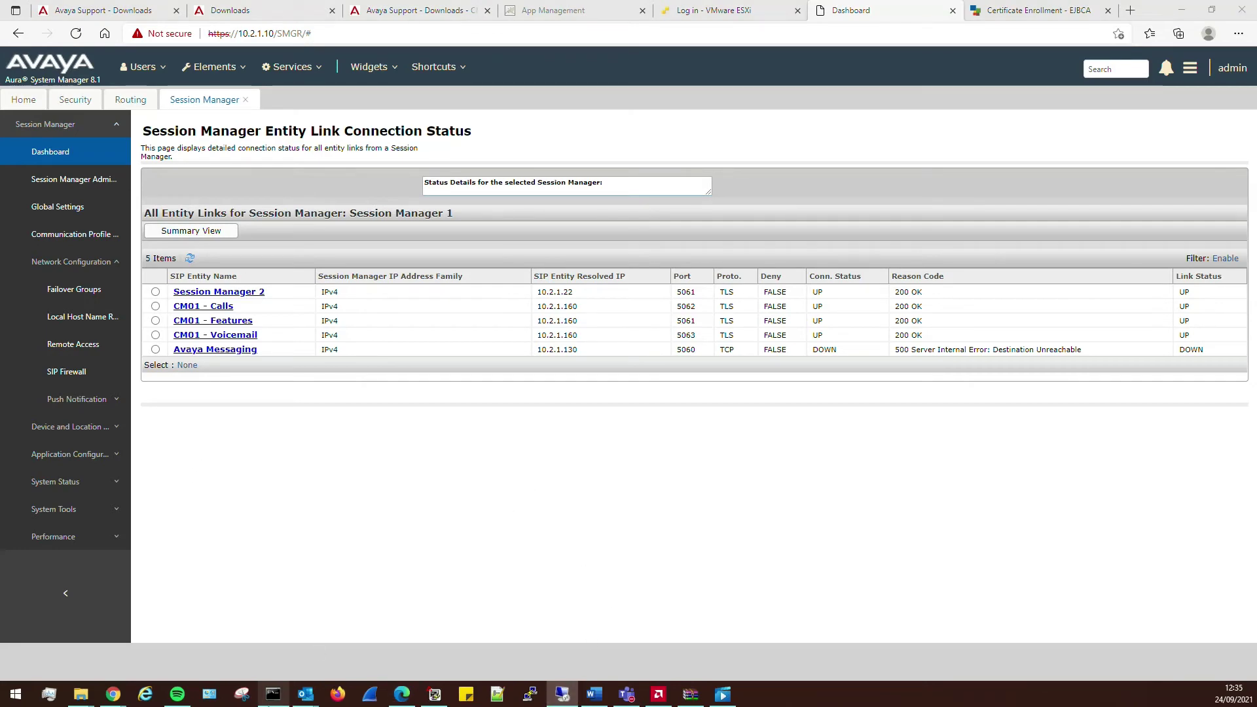
pyautogui.click(273, 694)
pyautogui.click(770, 340)
# - Stop the 10.2.1.160 ping and start a continuous ping to 10.2.1.130
pyautogui.hotkey('ctrl', 'c')
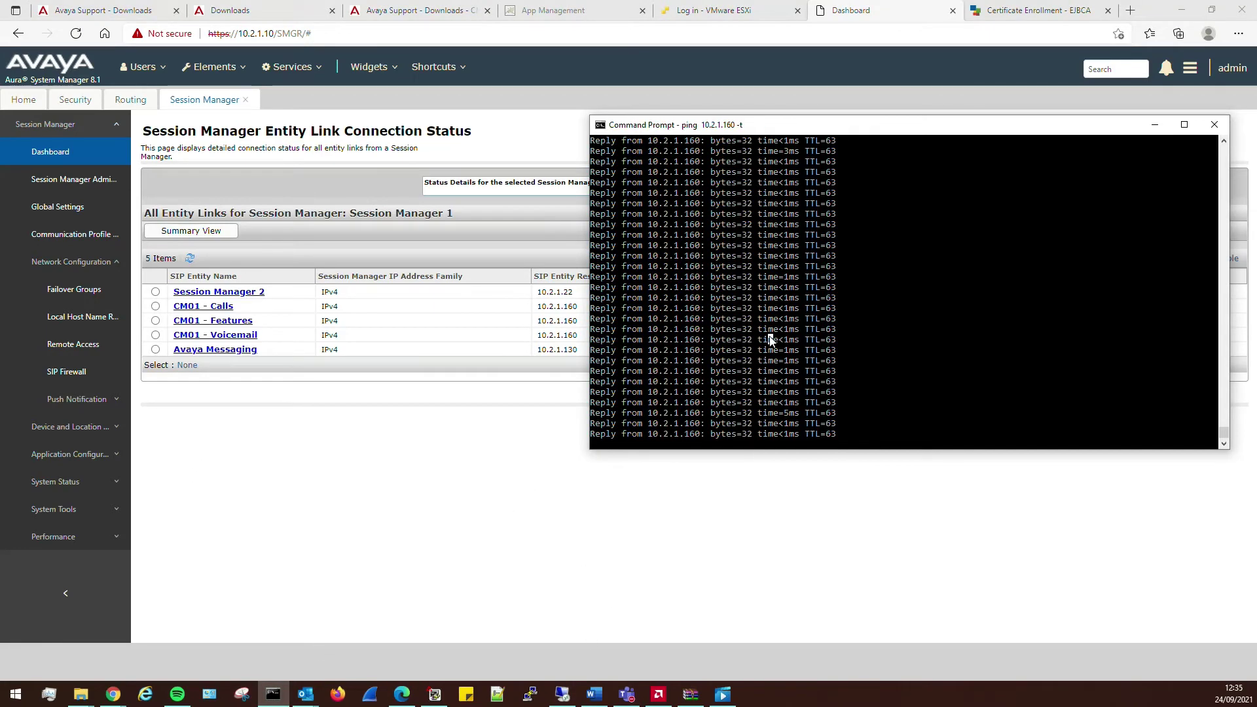
pyautogui.hotkey('ctrl', 'c')
pyautogui.press('Up')
pyautogui.press('BackSpace')
pyautogui.press('BackSpace')
pyautogui.write('30 -t')
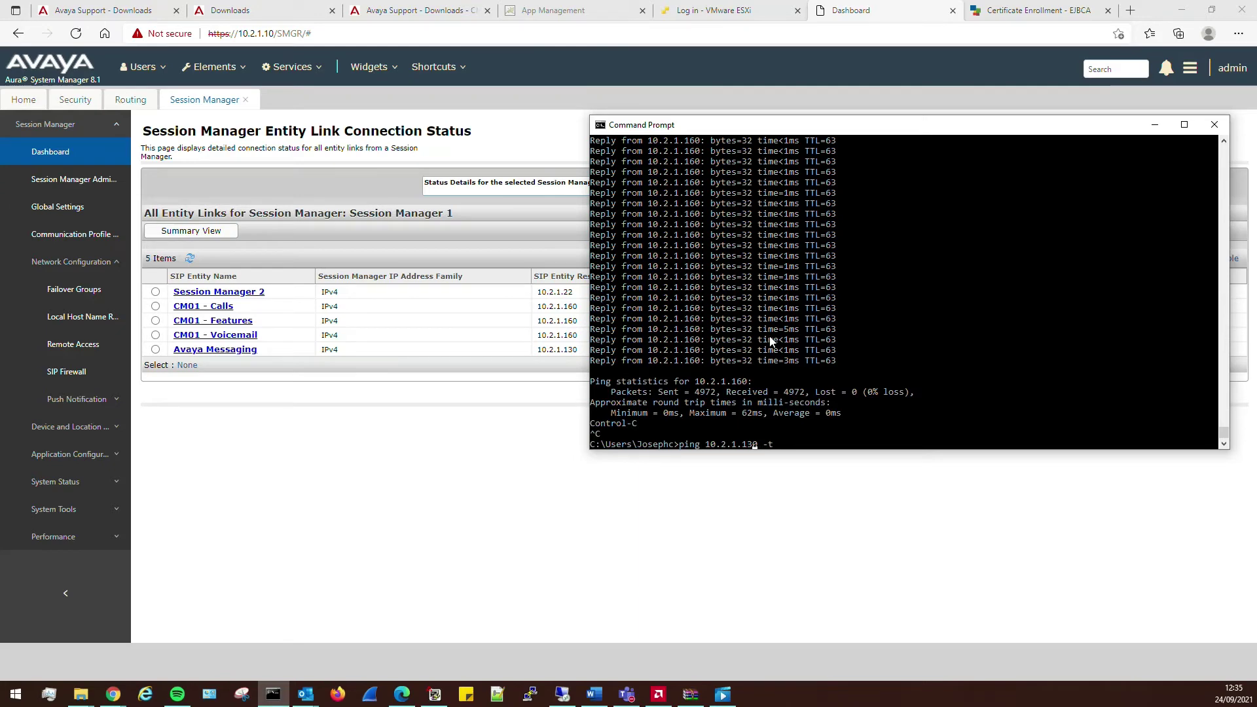
pyautogui.press('Return')
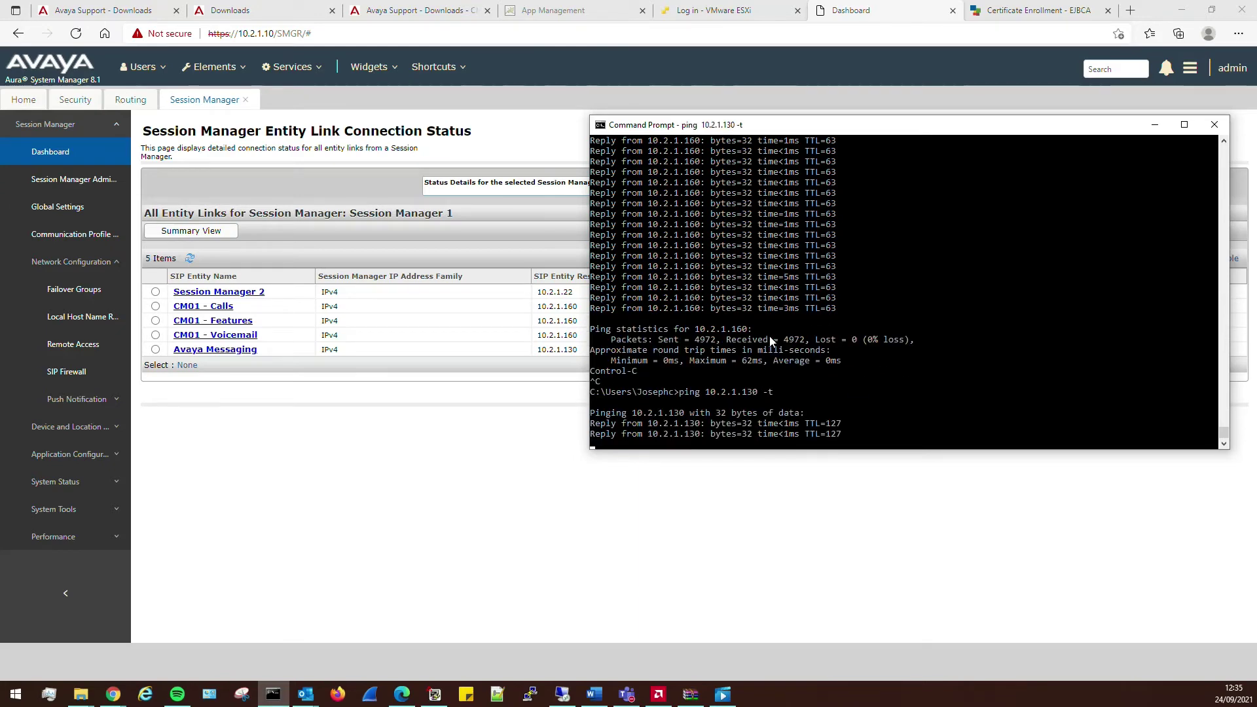
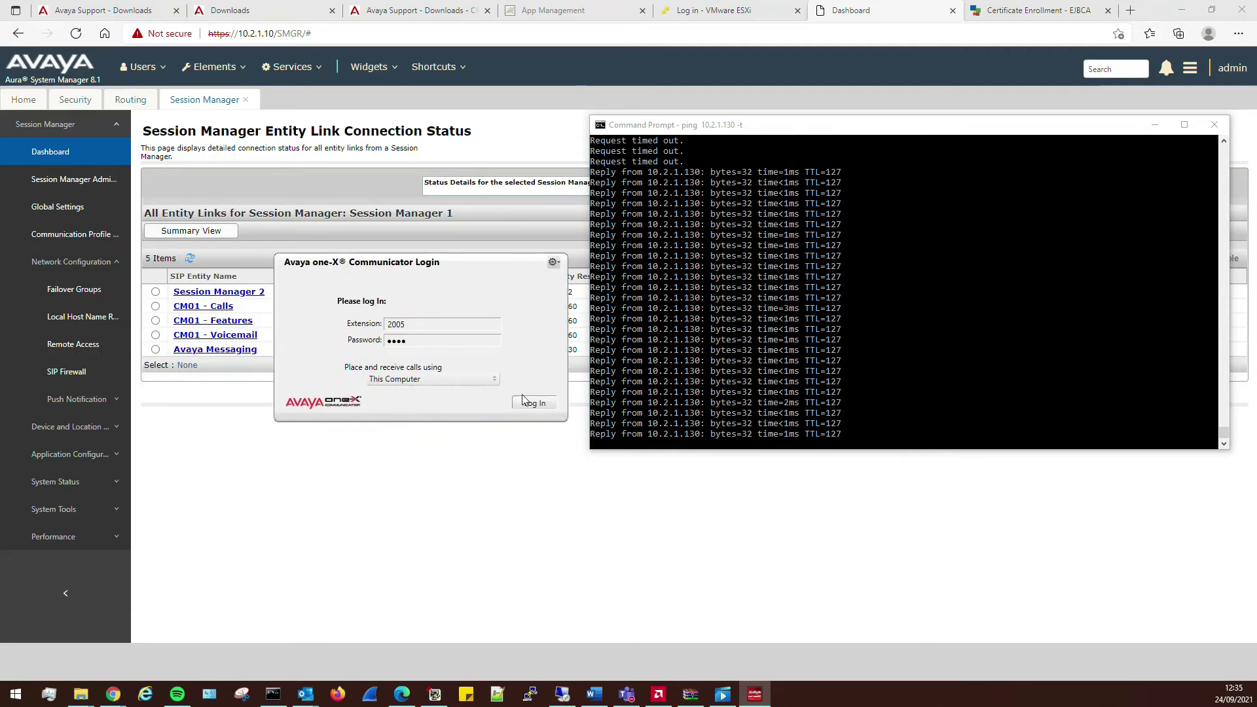
# - Log in to one-X Communicator as extension 2005, end the test call, and return to Site Administration
pyautogui.click(524, 402)
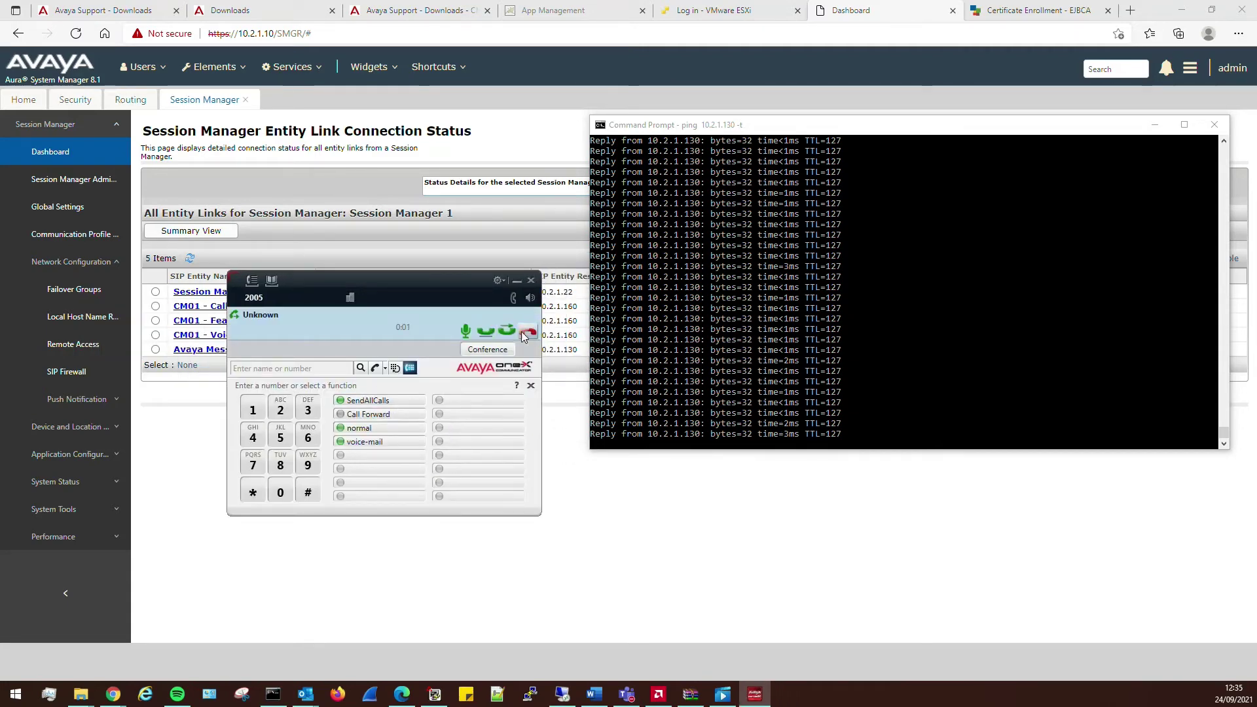
pyautogui.click(527, 335)
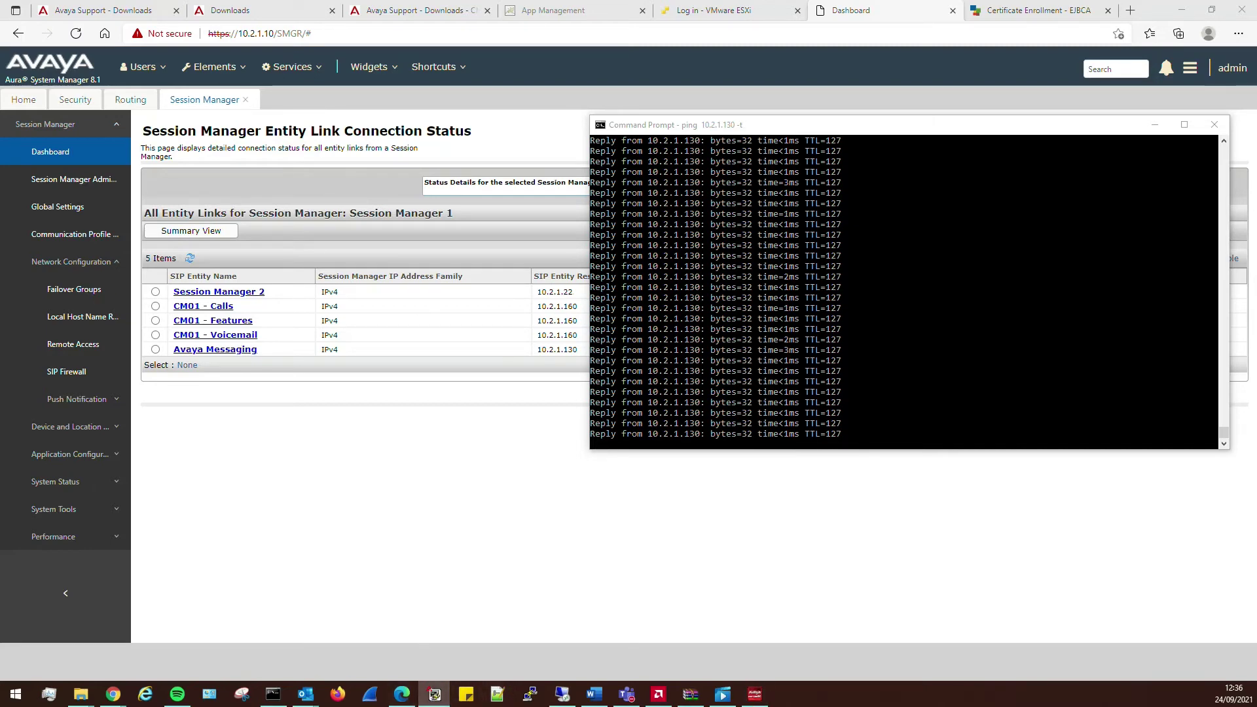
pyautogui.click(434, 694)
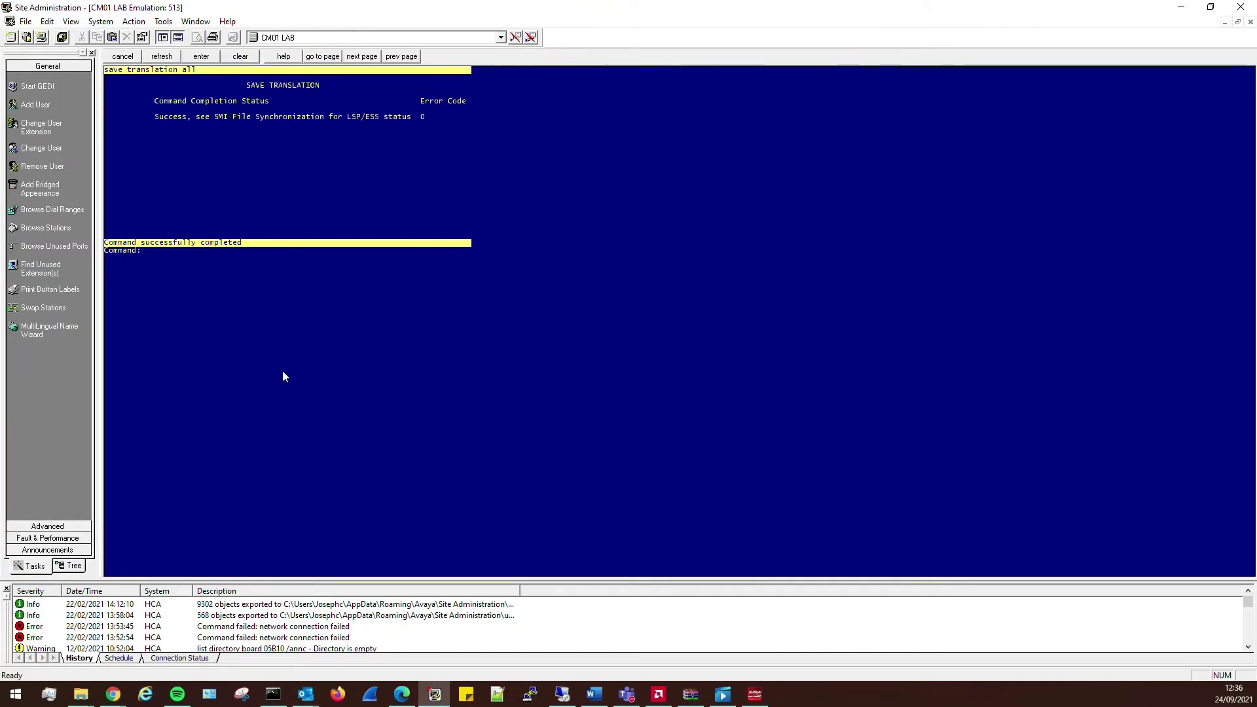
# - Run 'list trace tac #103' in Site Administration, review the trace, then return to the link status page
pyautogui.write('list trace tac #103')
pyautogui.press('Return')
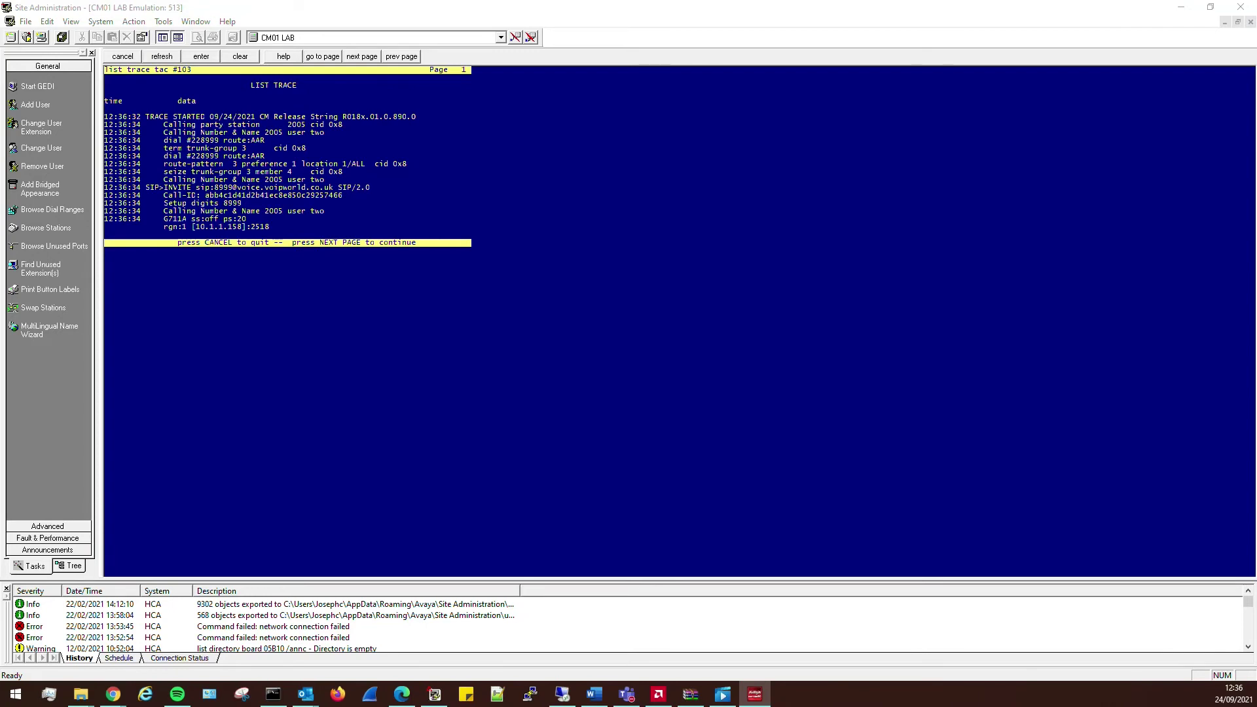
pyautogui.click(254, 164)
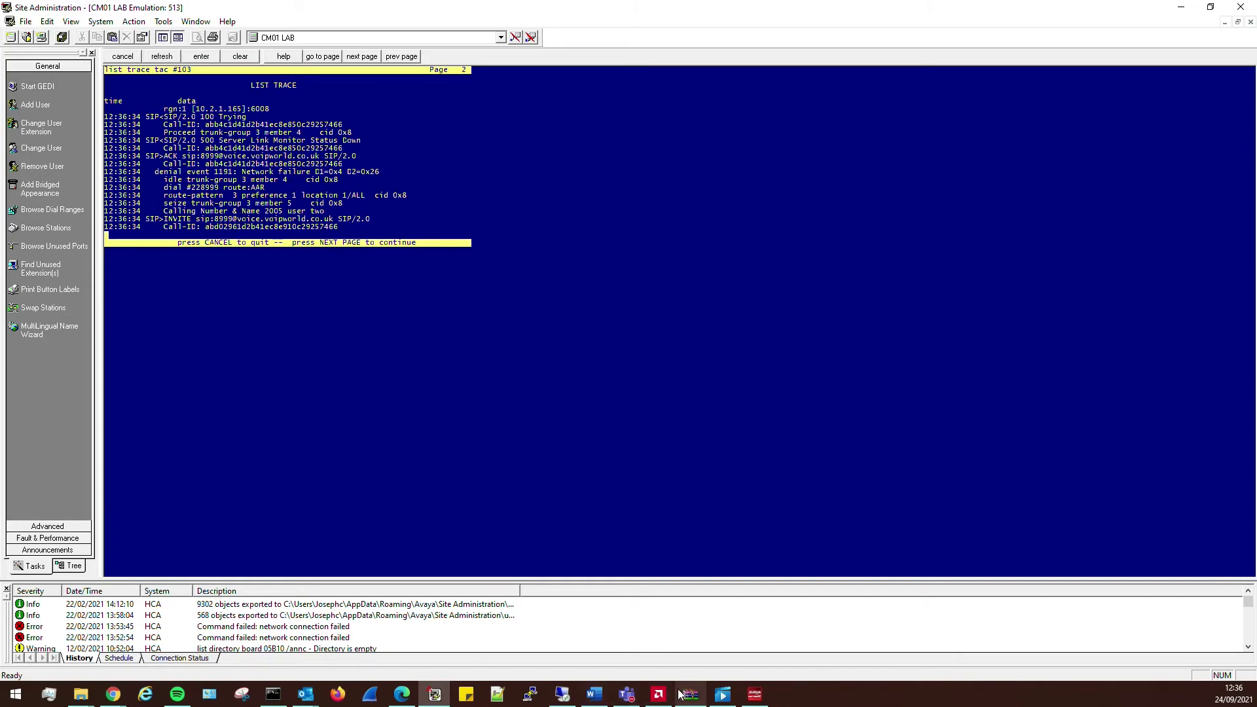
pyautogui.click(402, 695)
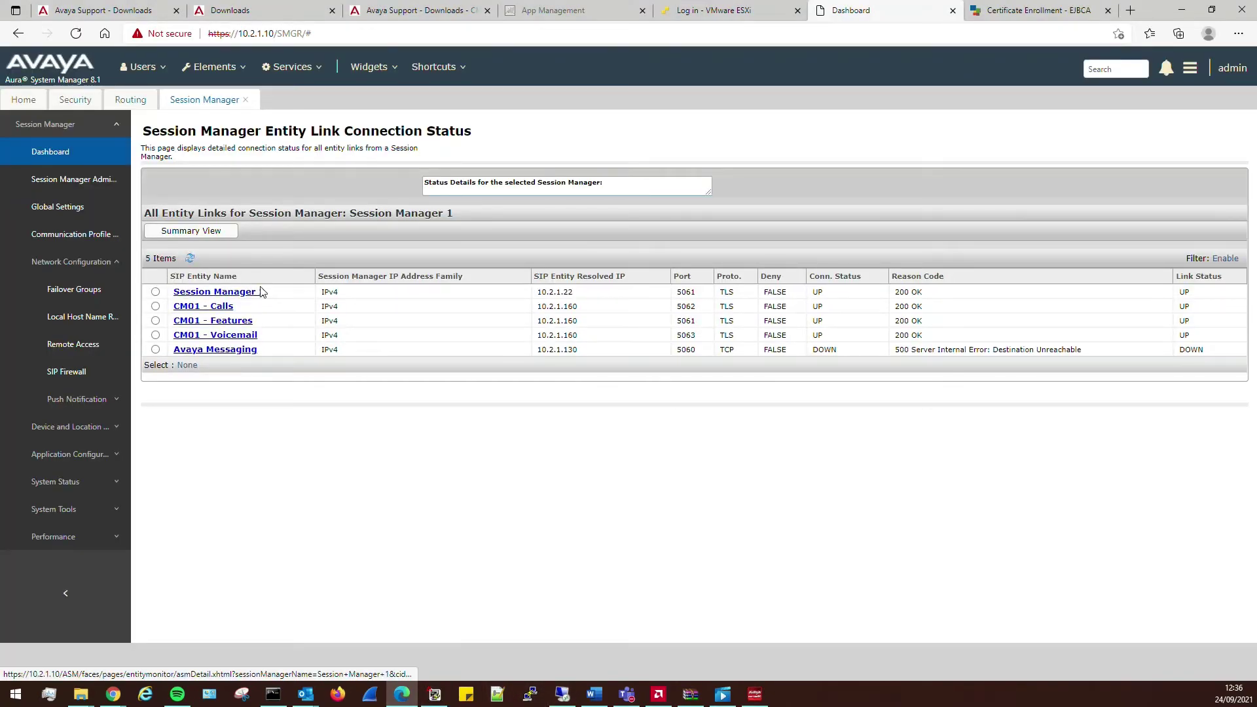
# - Open a remote desktop session to 10.2.1.130 from the recent connections list
pyautogui.click(561, 695)
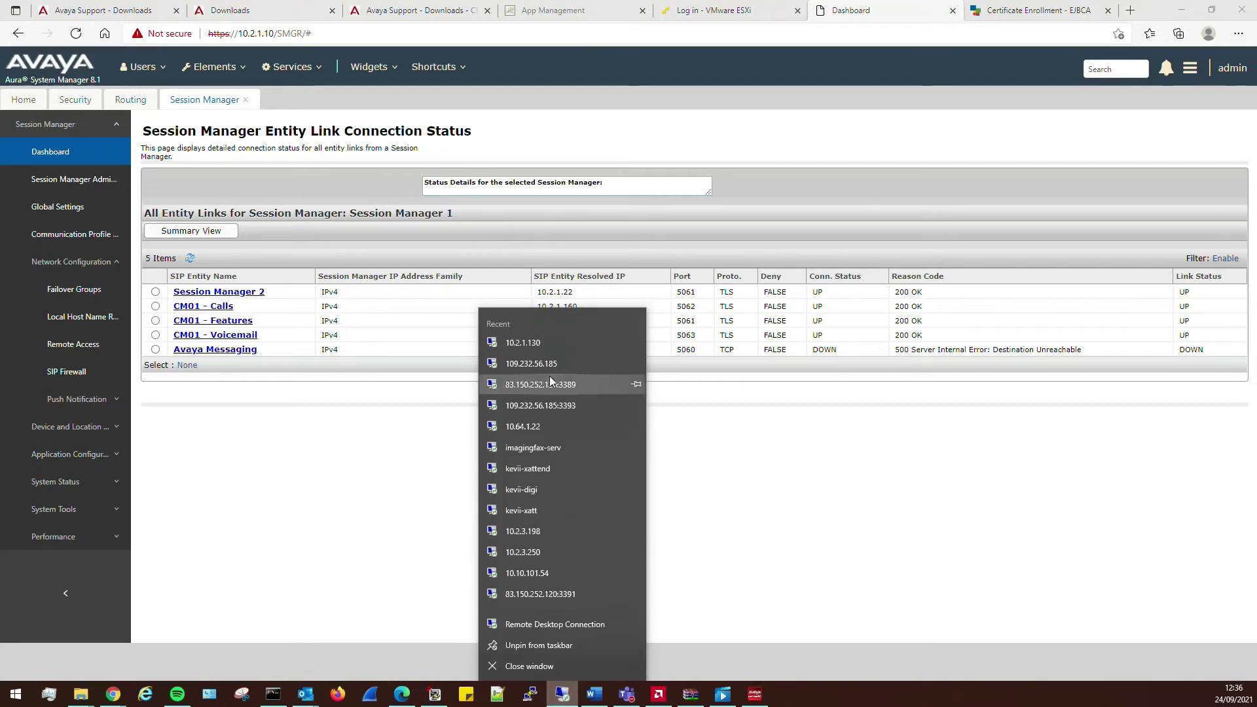
pyautogui.click(532, 334)
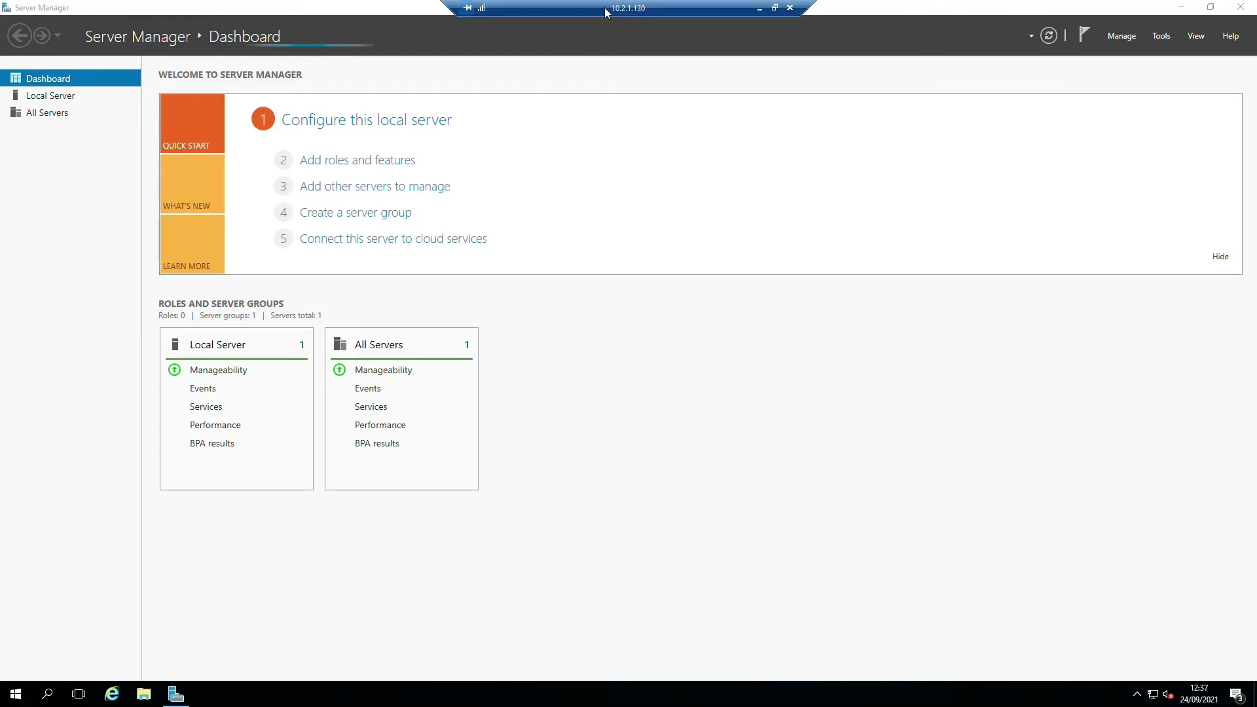
# - Close Server Manager on the remote server and sign in to the Avaya Messaging Admin console
pyautogui.click(1241, 7)
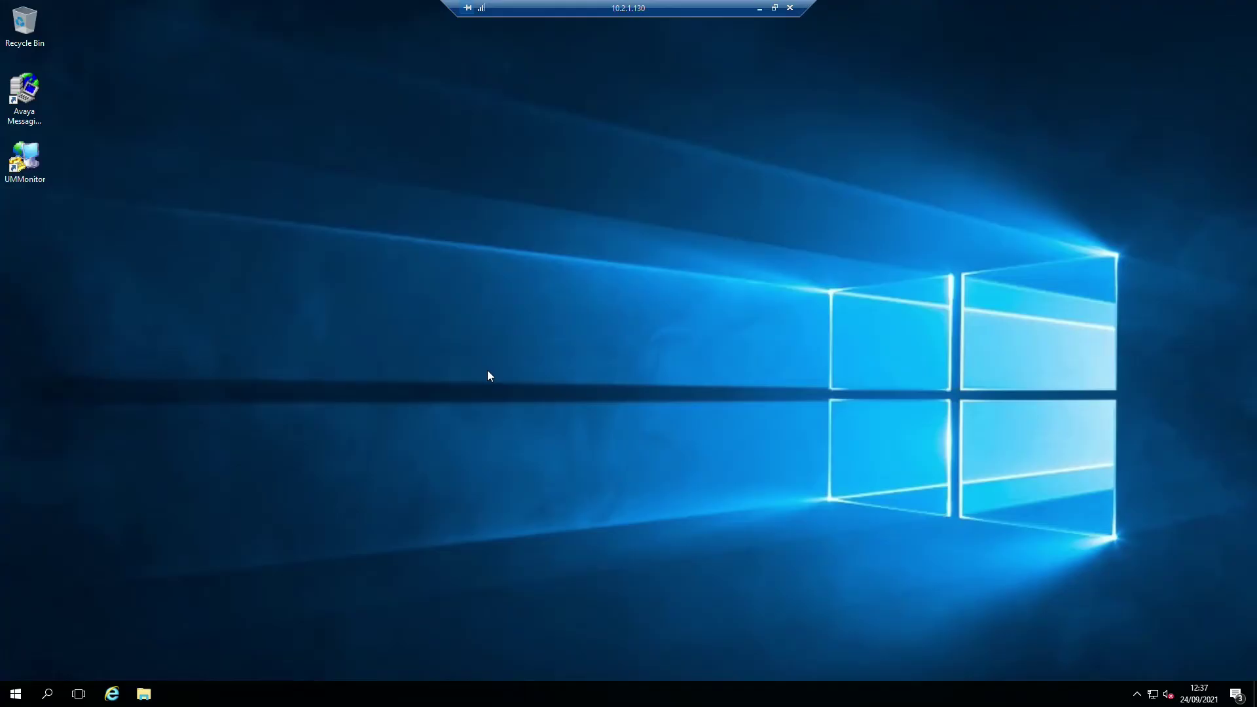
pyautogui.click(24, 92)
pyautogui.hotkey('ctrl', 'shift', 'Escape')
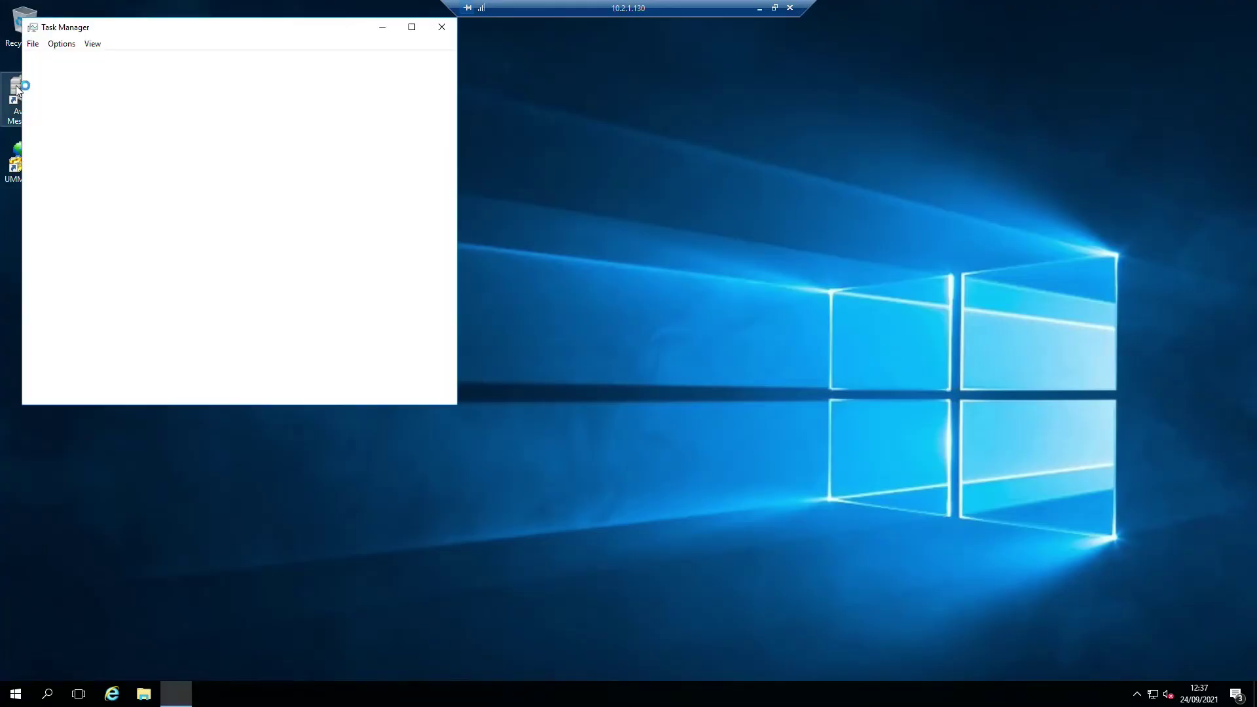
pyautogui.click(442, 27)
pyautogui.doubleClick(25, 98)
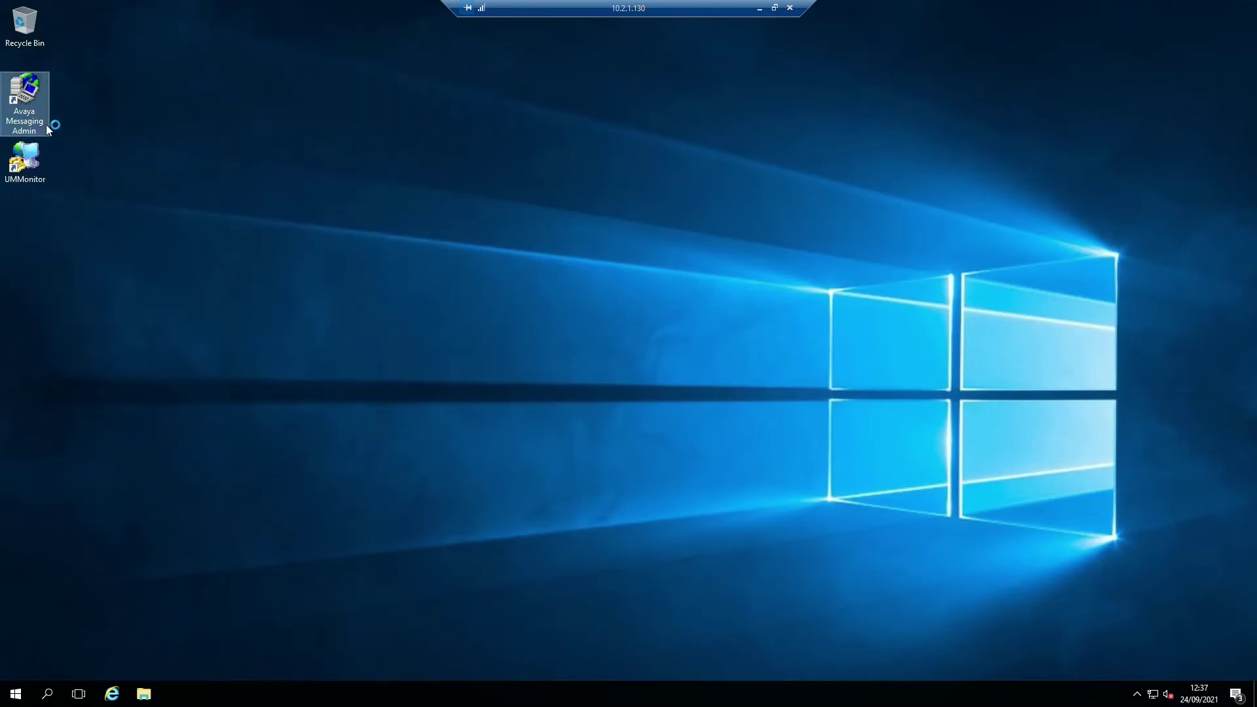
pyautogui.doubleClick(31, 98)
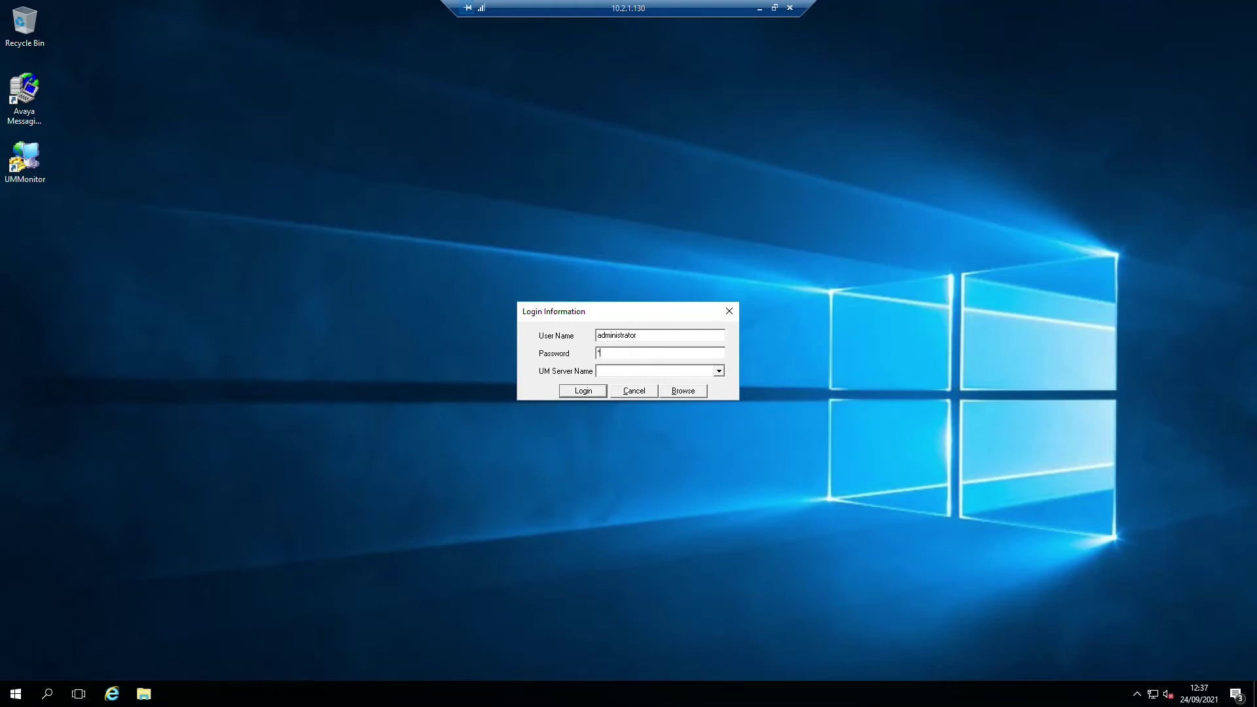
pyautogui.write('*')
pyautogui.press('Return')
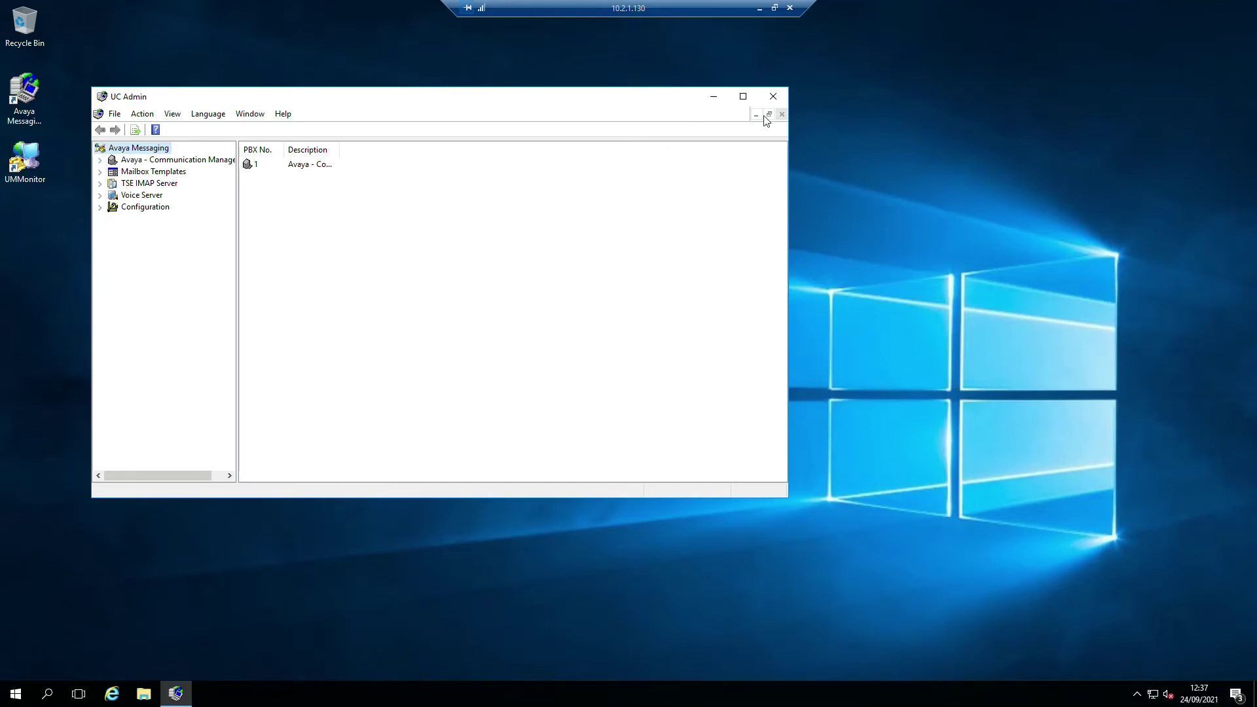
# - Create a new UC Admin user with a password and Full Access in User Manager
pyautogui.click(100, 207)
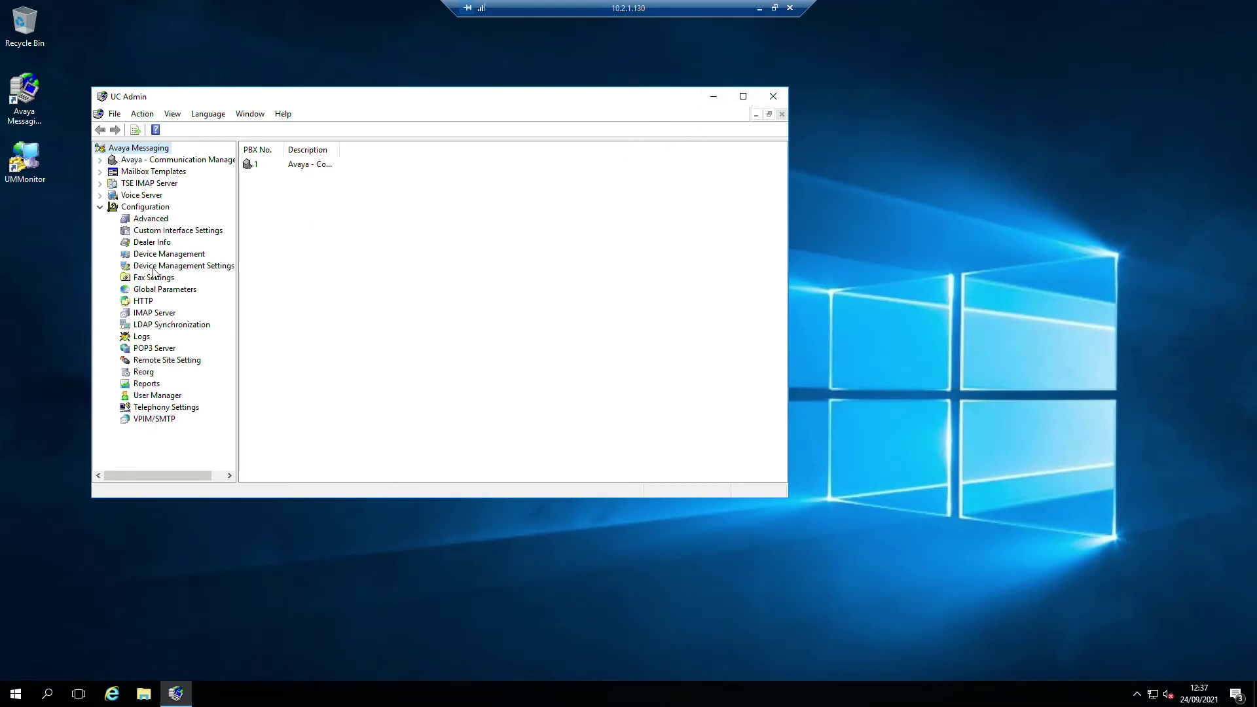
pyautogui.click(156, 395)
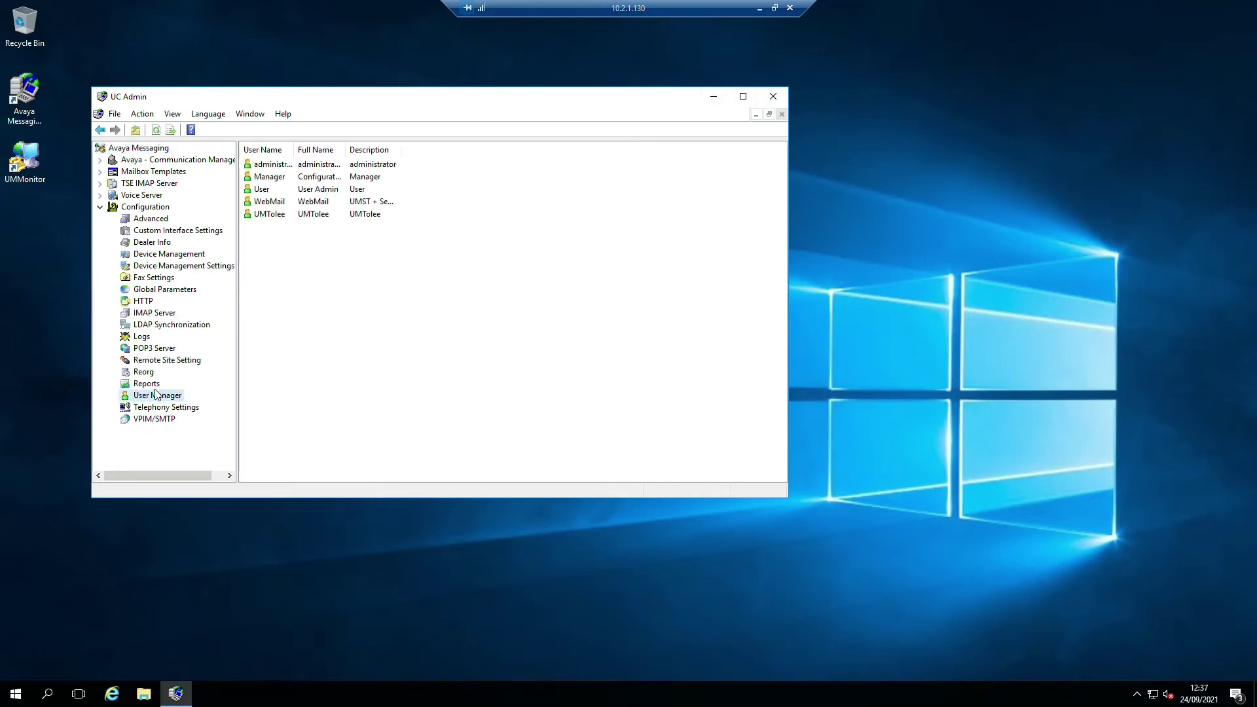
pyautogui.rightClick(263, 266)
pyautogui.moveTo(306, 272)
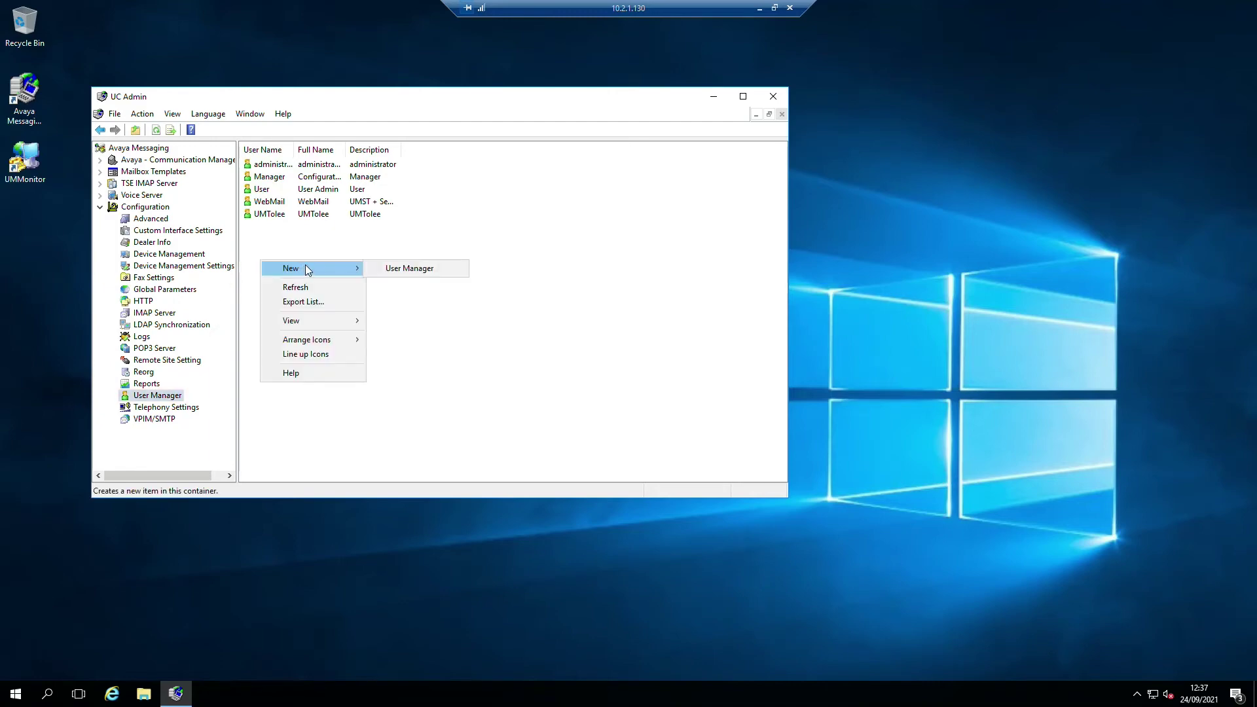
pyautogui.click(393, 269)
pyautogui.click(515, 263)
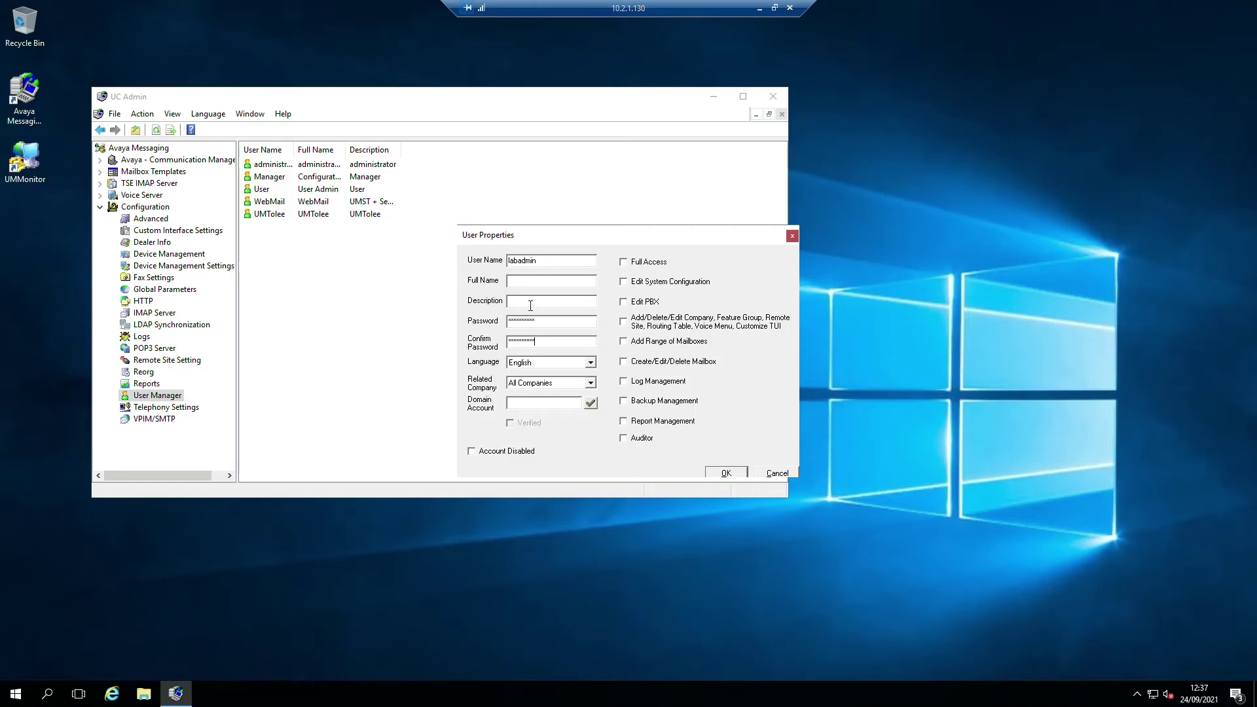
pyautogui.click(628, 262)
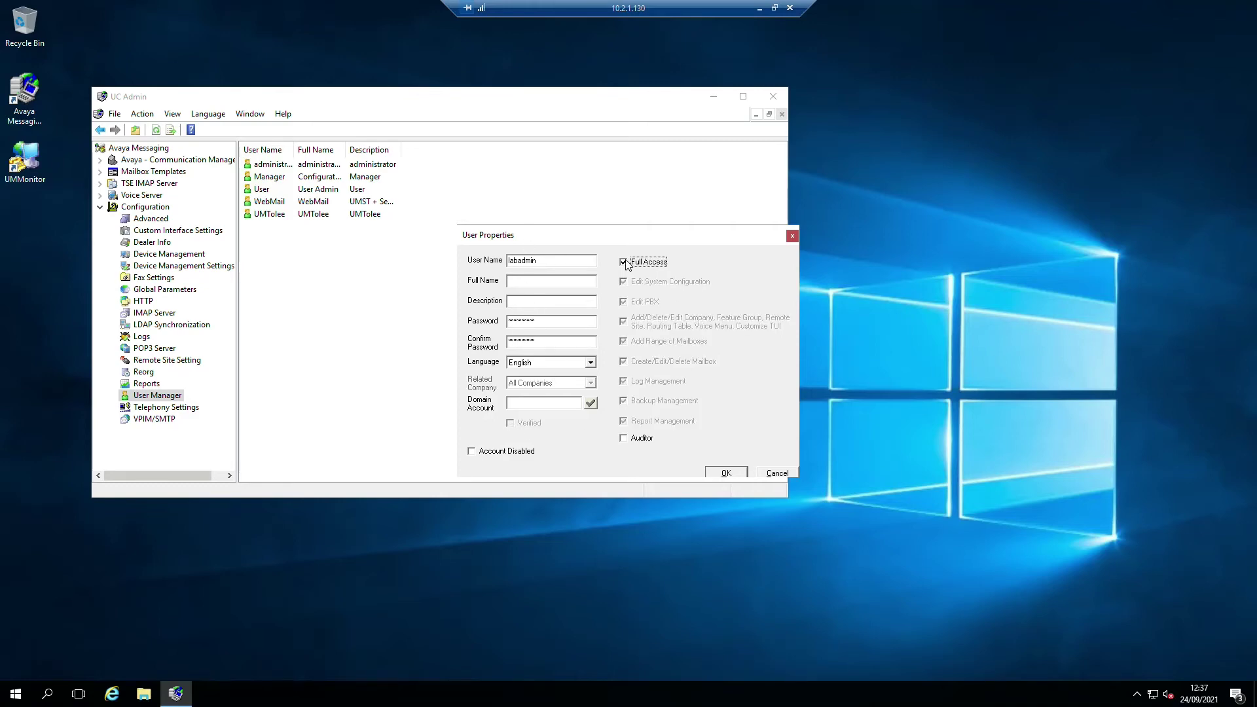
pyautogui.click(736, 473)
pyautogui.click(633, 375)
pyautogui.doubleClick(548, 324)
pyautogui.write('p')
pyautogui.click(726, 473)
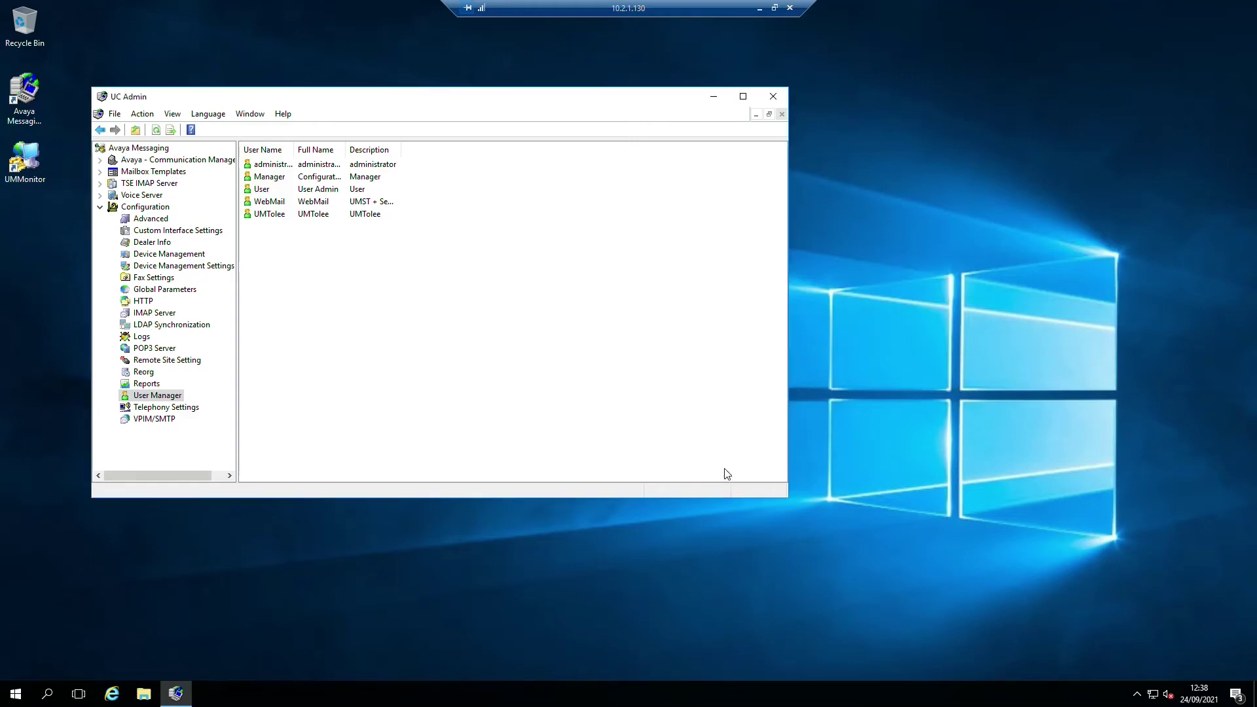
# - Enlarge the window, widen the User Name column, and review the new admin user's properties
pyautogui.moveTo(788, 501); pyautogui.dragTo(1100, 584)
pyautogui.click(263, 165)
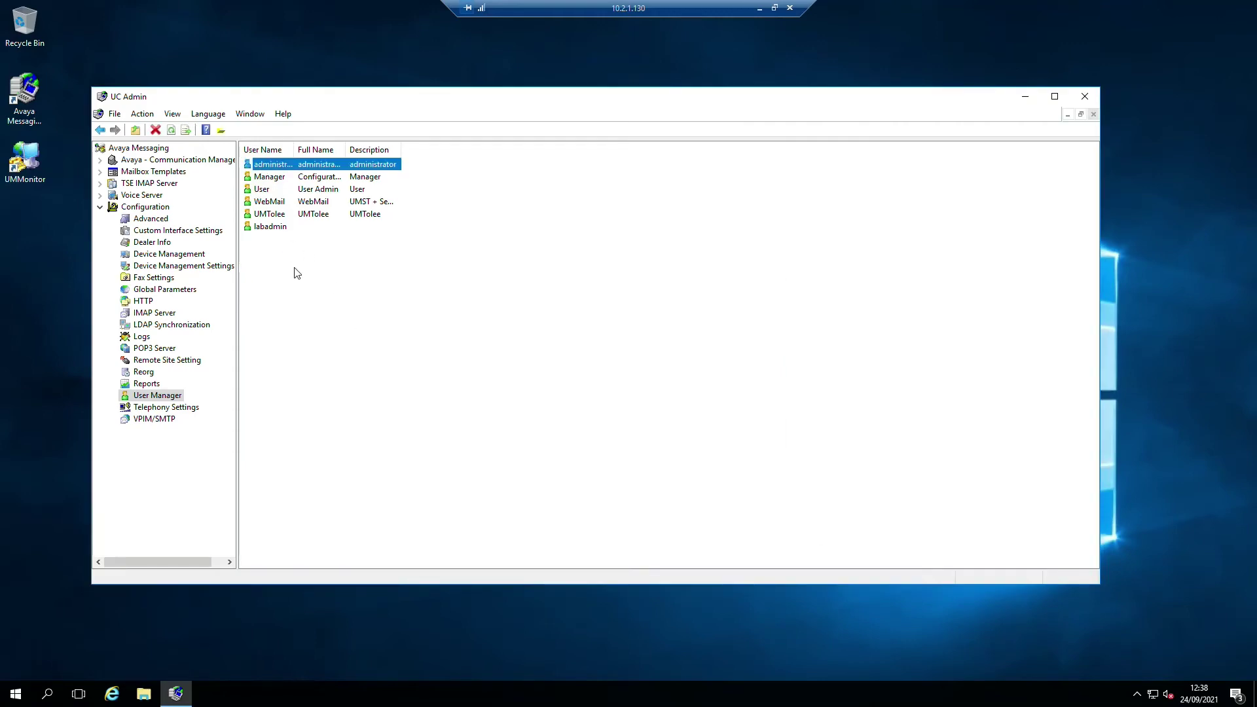
pyautogui.click(271, 228)
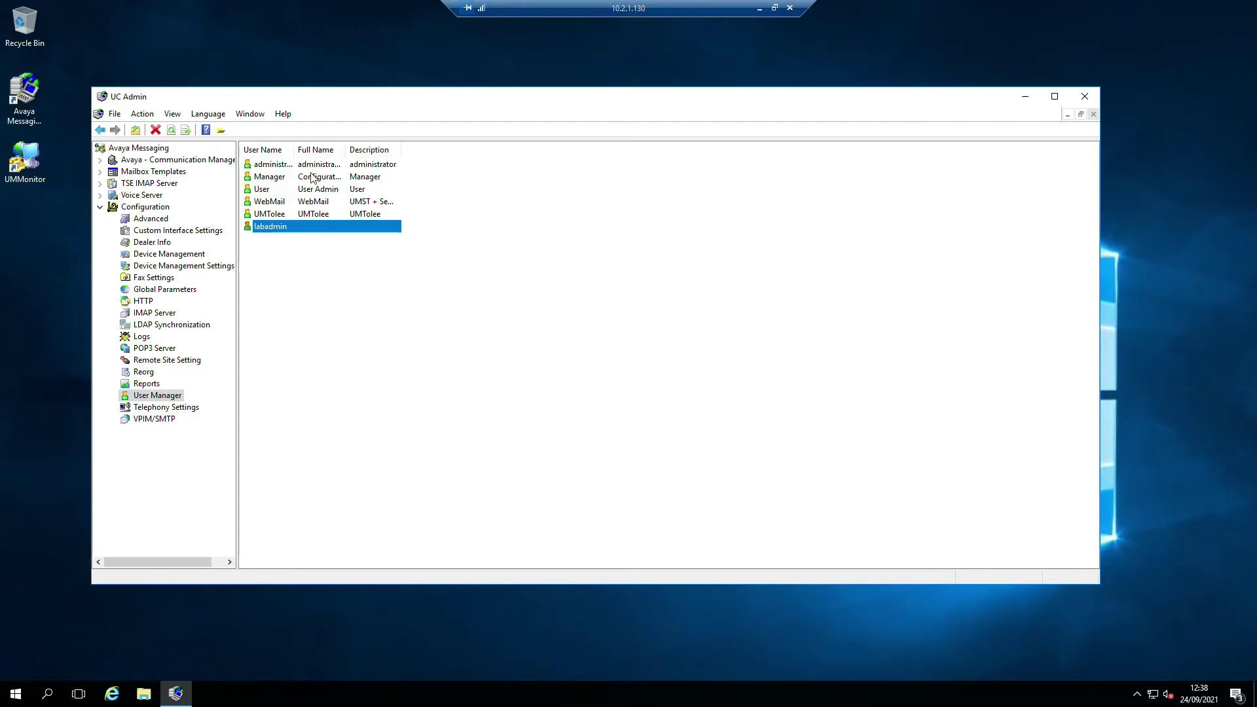
pyautogui.moveTo(295, 149); pyautogui.dragTo(432, 138)
pyautogui.click(287, 176)
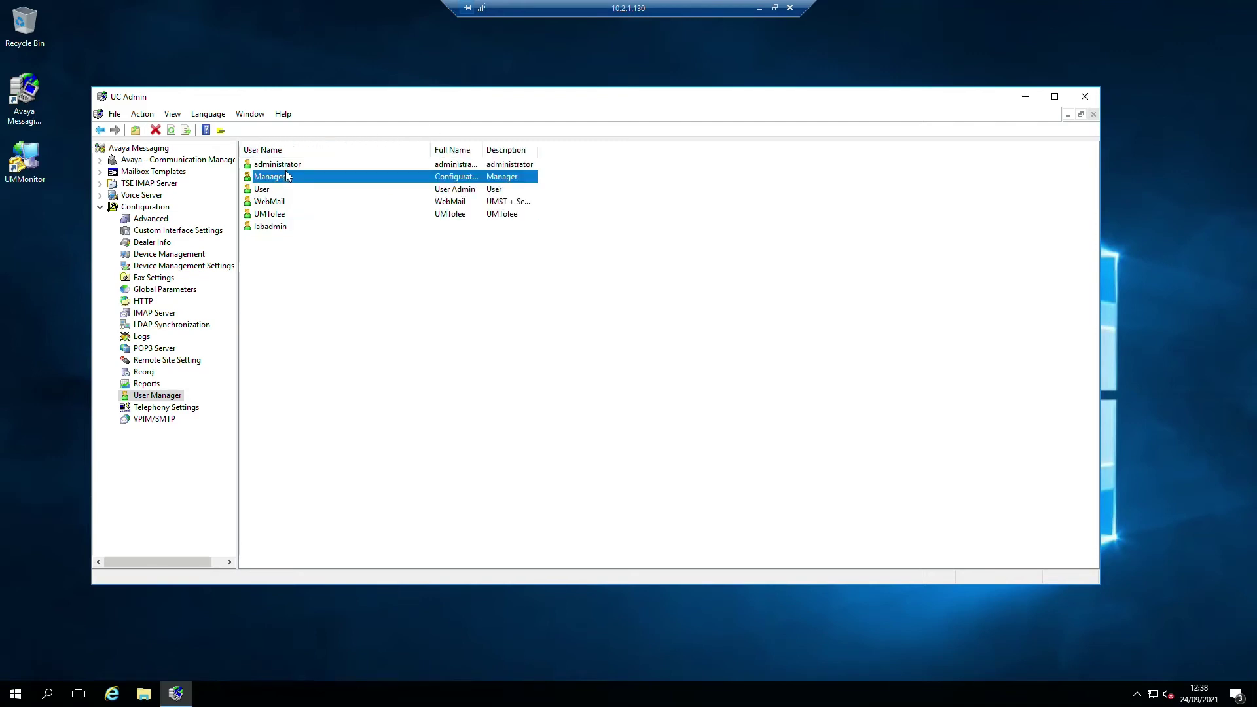
pyautogui.click(297, 165)
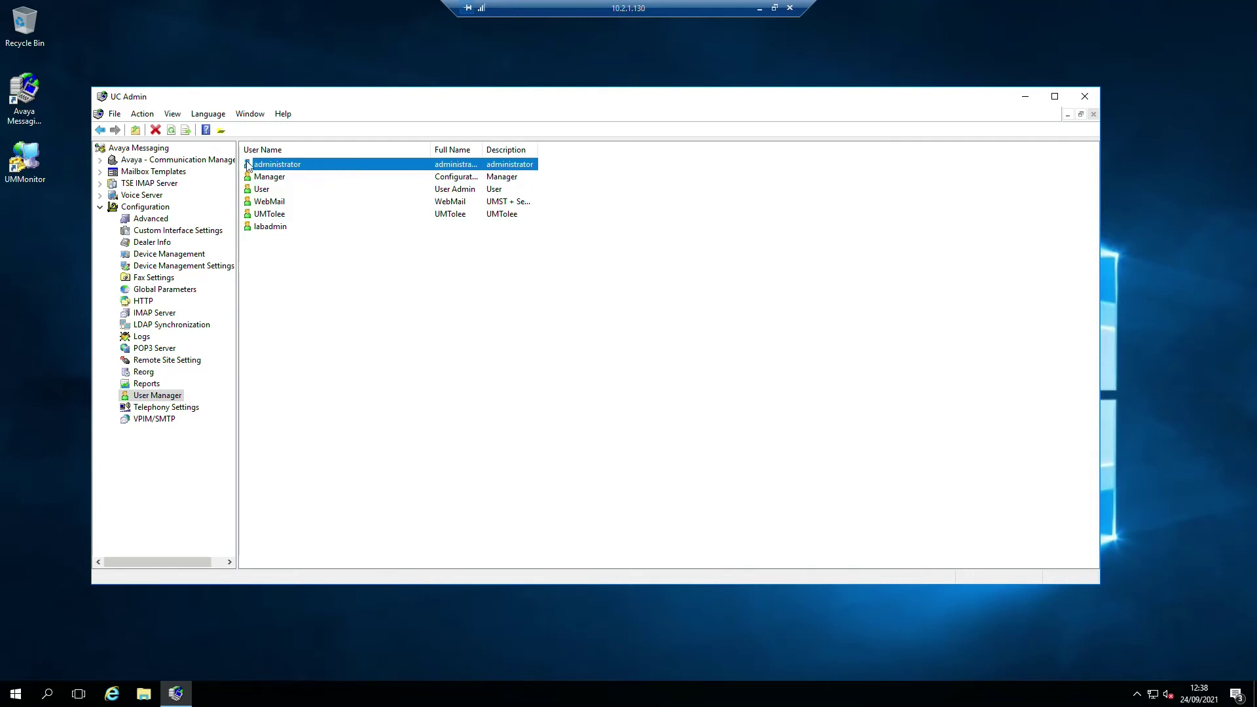
pyautogui.doubleClick(272, 226)
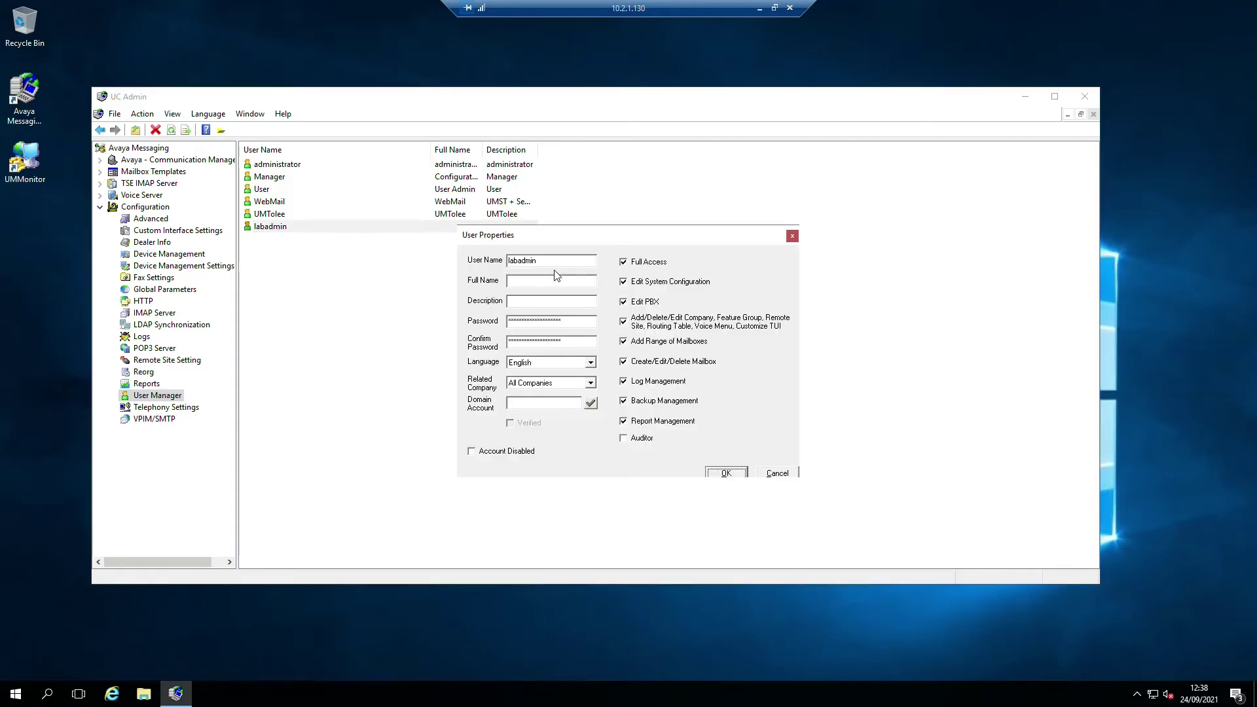
pyautogui.click(774, 475)
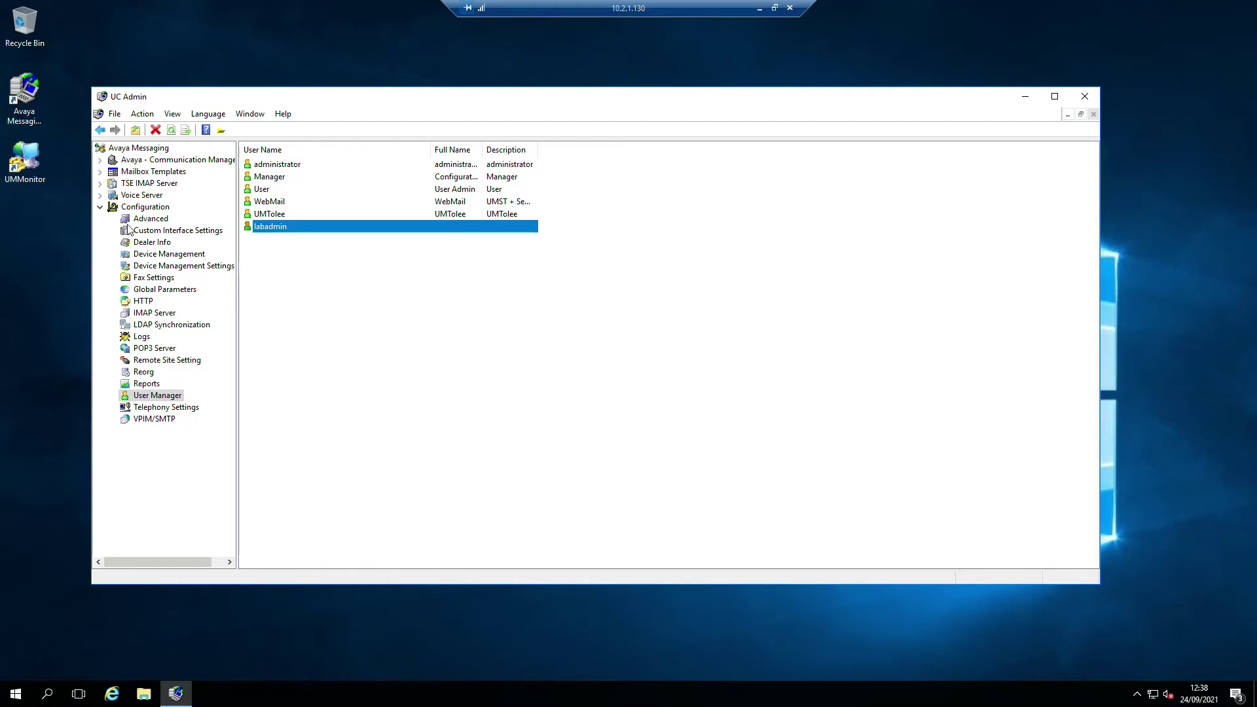
pyautogui.click(99, 195)
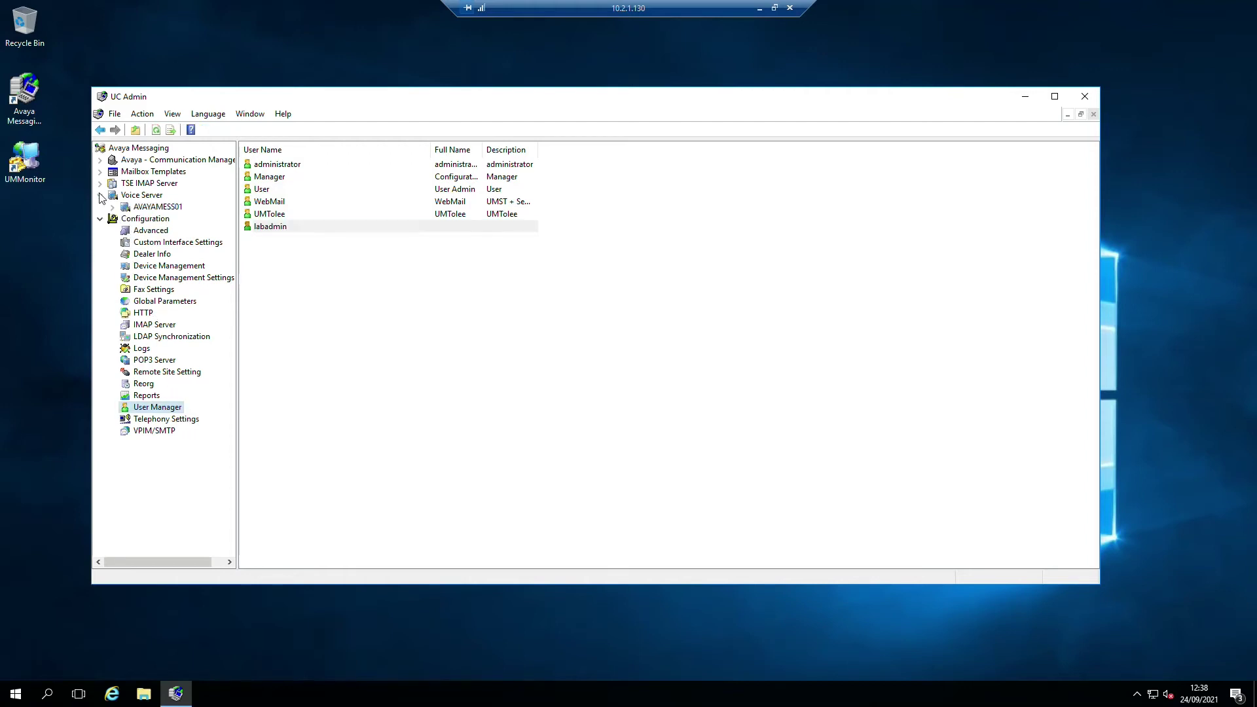
pyautogui.doubleClick(156, 207)
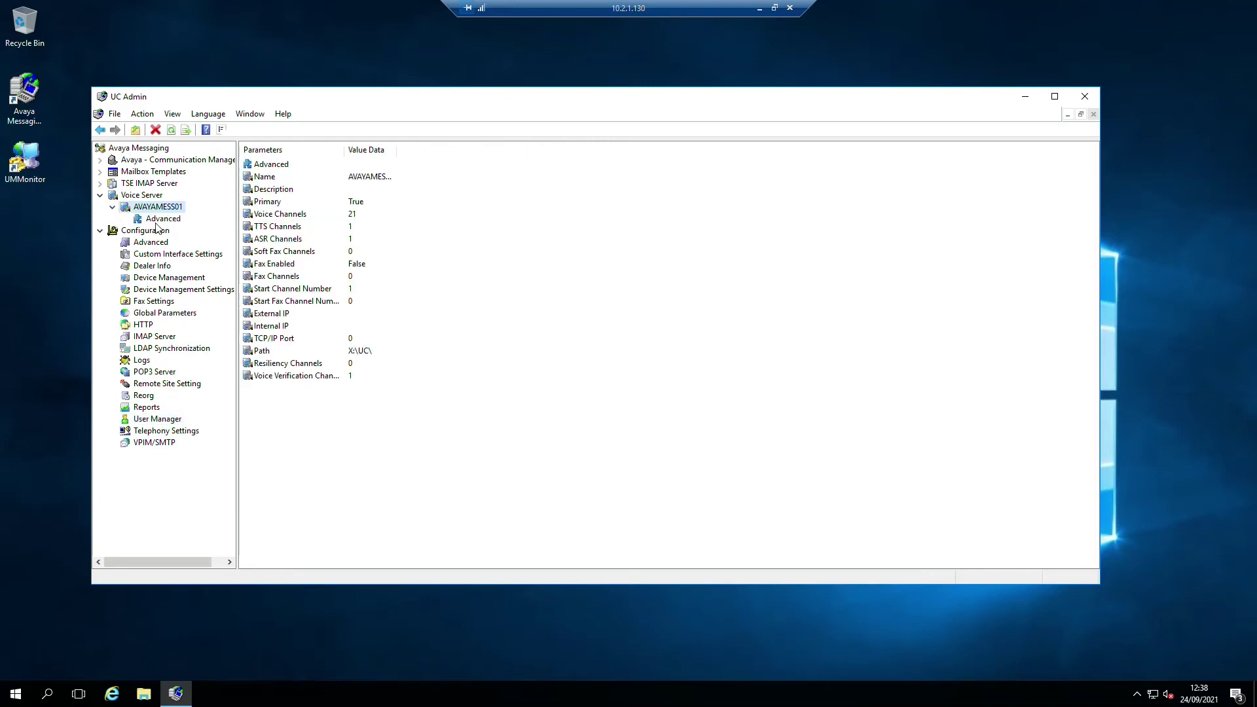
pyautogui.click(160, 220)
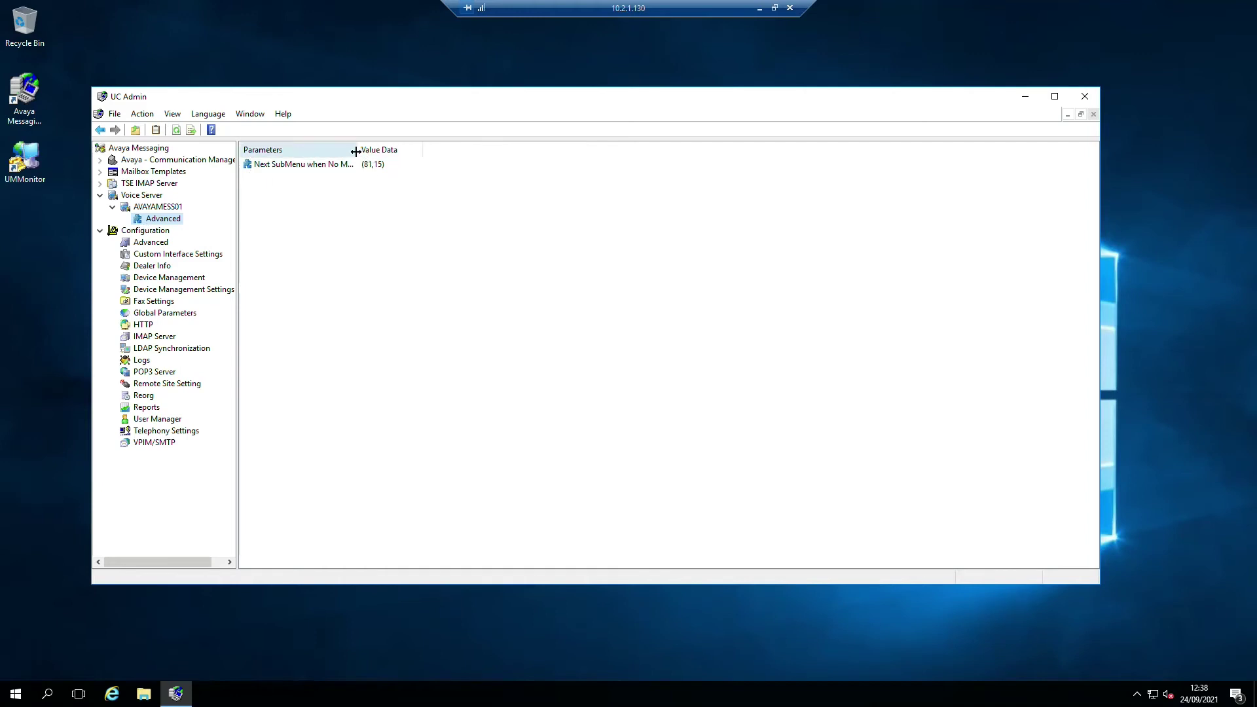
pyautogui.moveTo(356, 152); pyautogui.dragTo(417, 152)
pyautogui.click(146, 209)
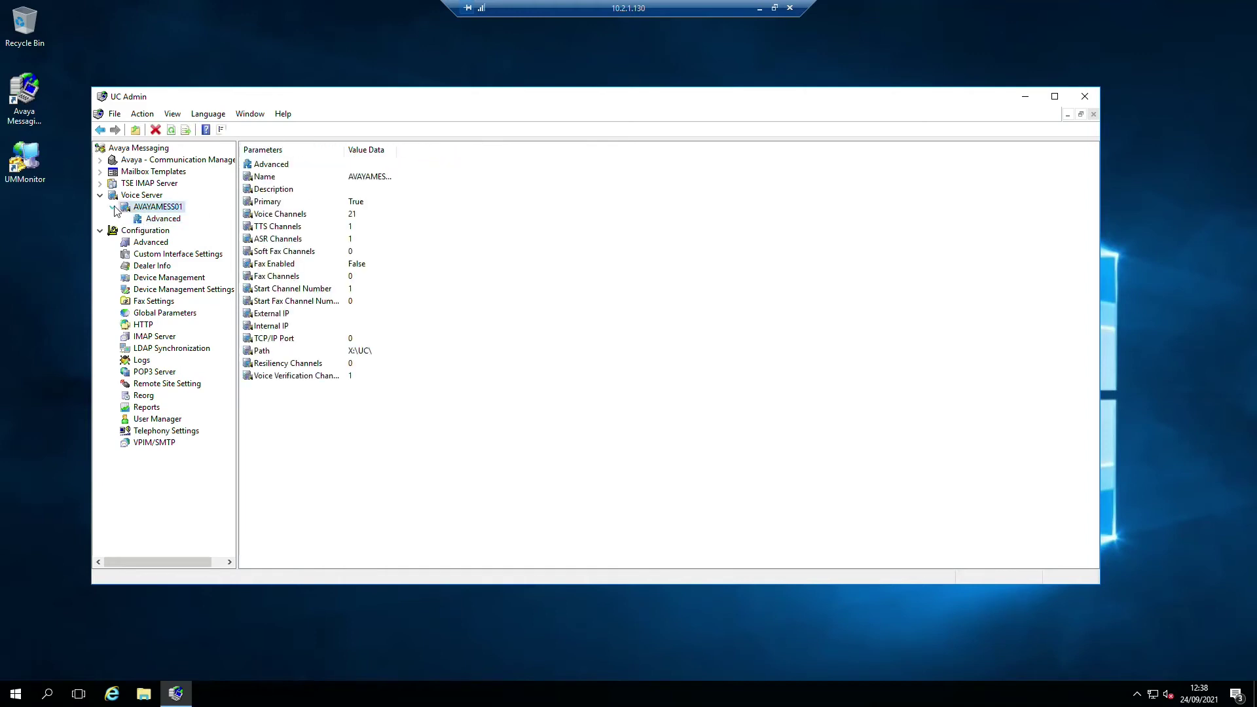
pyautogui.click(271, 165)
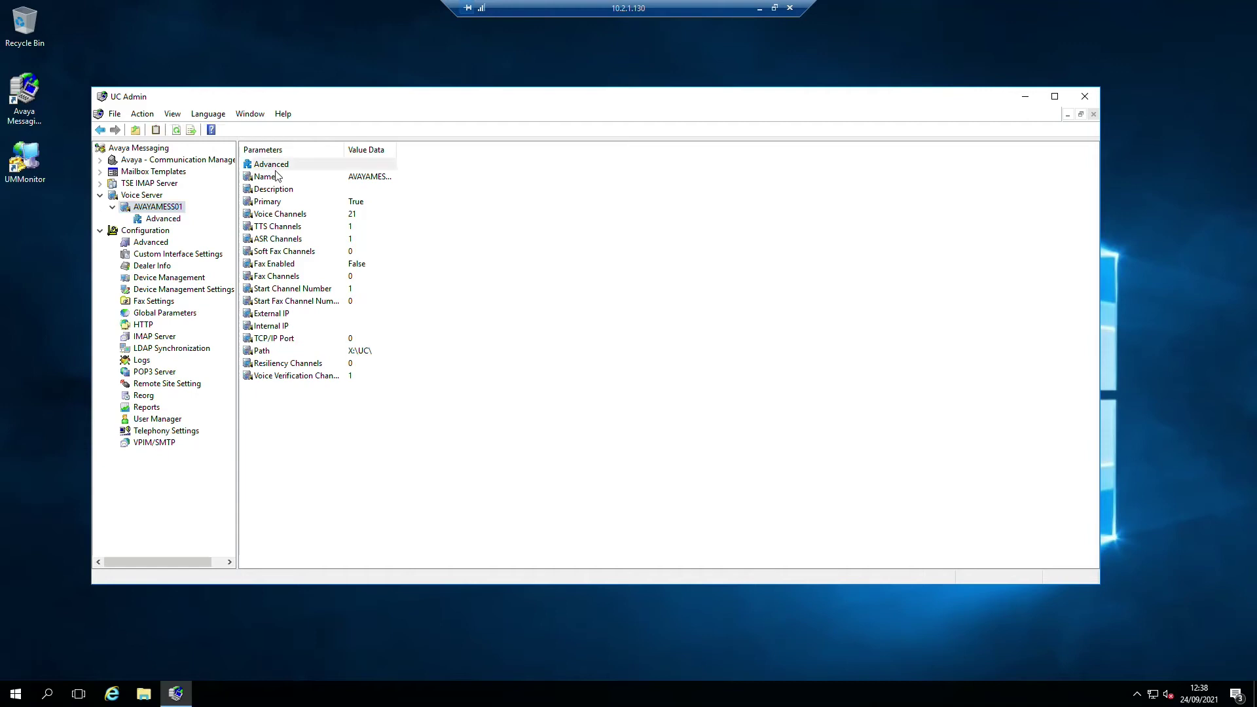
pyautogui.doubleClick(269, 164)
pyautogui.click(336, 167)
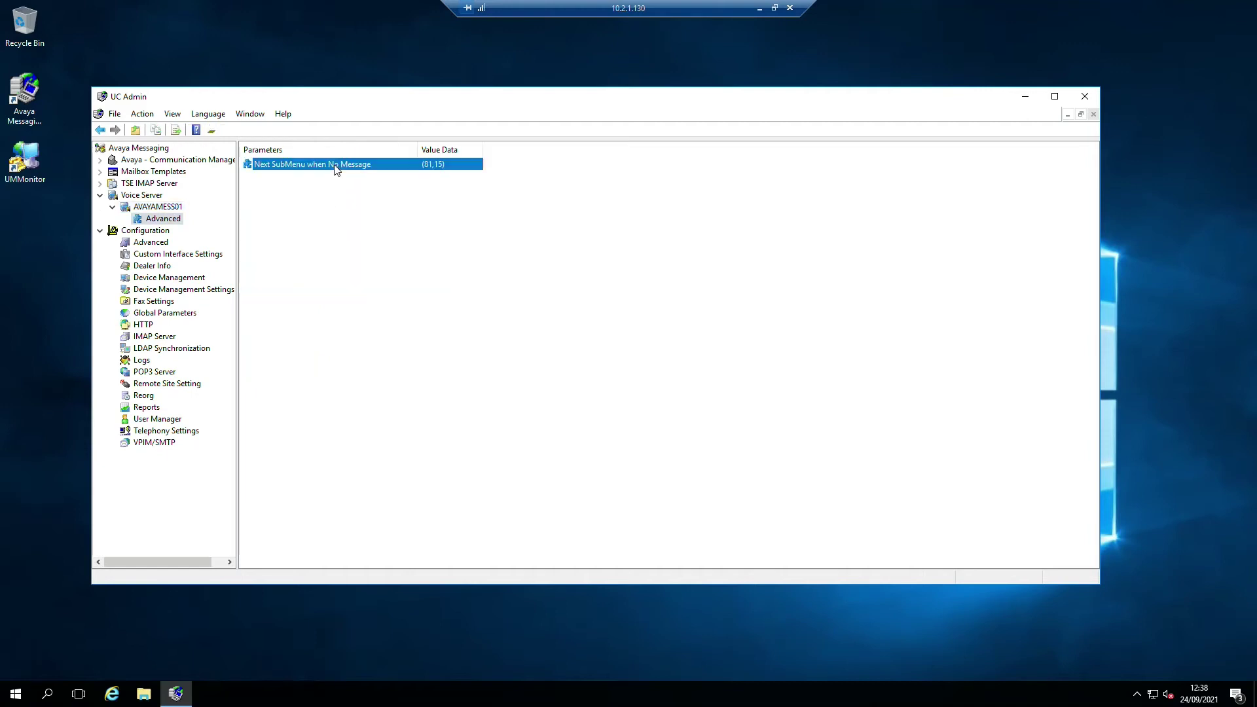
pyautogui.doubleClick(336, 167)
pyautogui.click(705, 373)
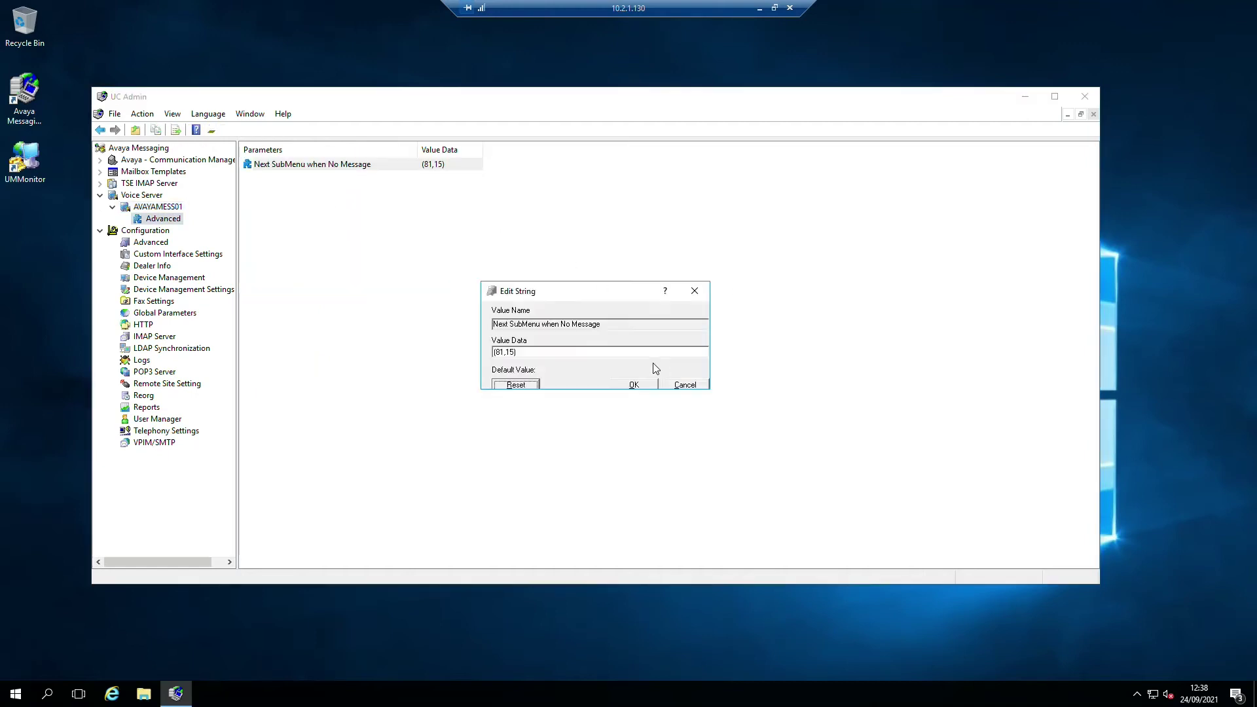
pyautogui.click(683, 386)
pyautogui.click(429, 319)
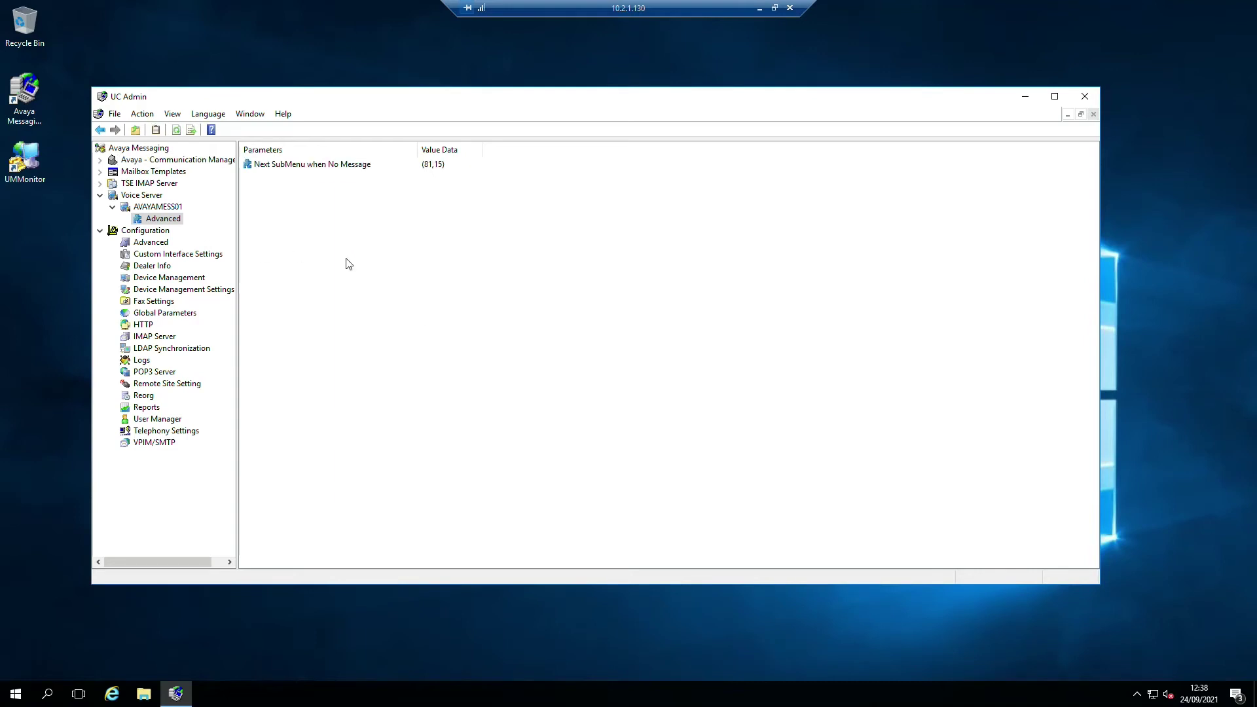
pyautogui.click(137, 196)
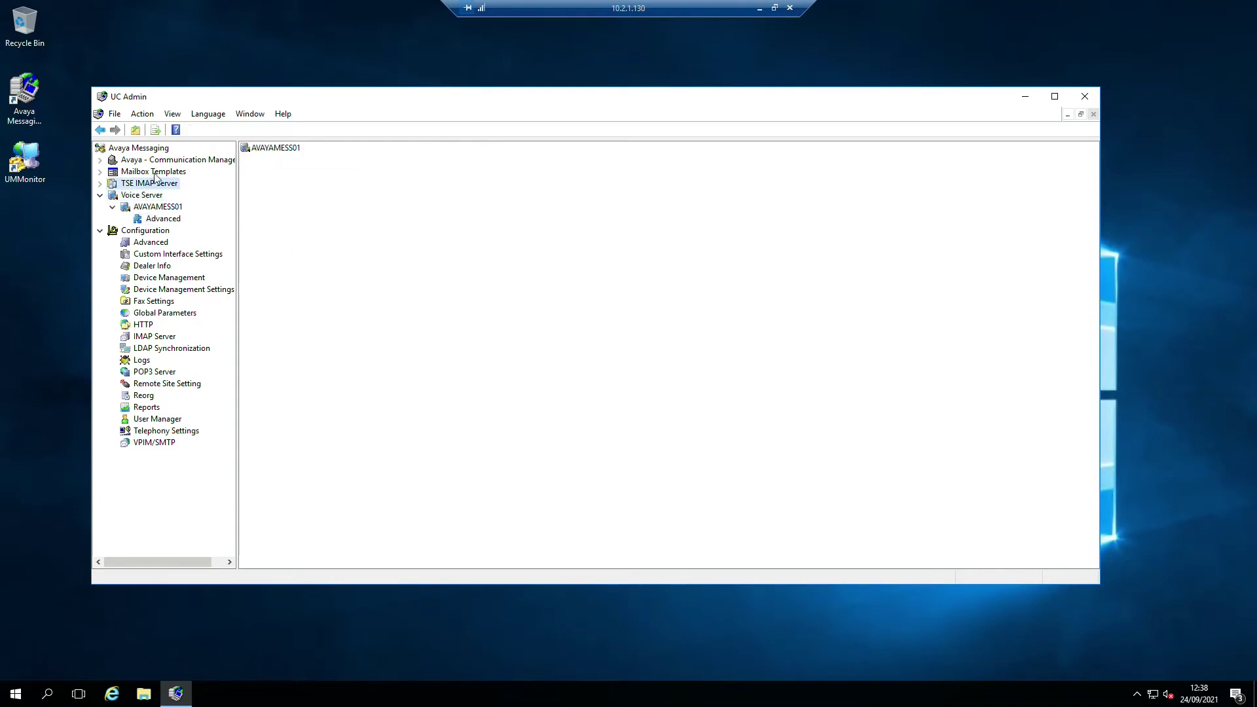
# - Expand Communication Manager and open the Default company's properties
pyautogui.click(139, 184)
pyautogui.click(139, 173)
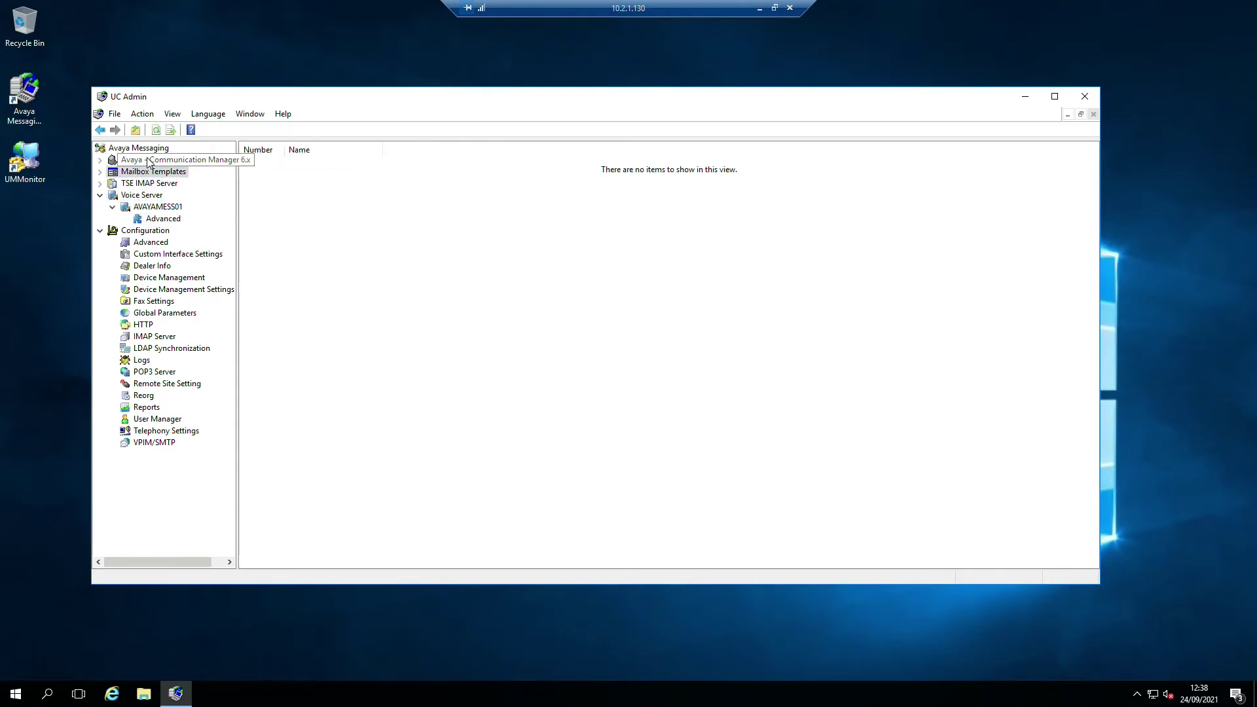
pyautogui.click(115, 159)
pyautogui.click(99, 160)
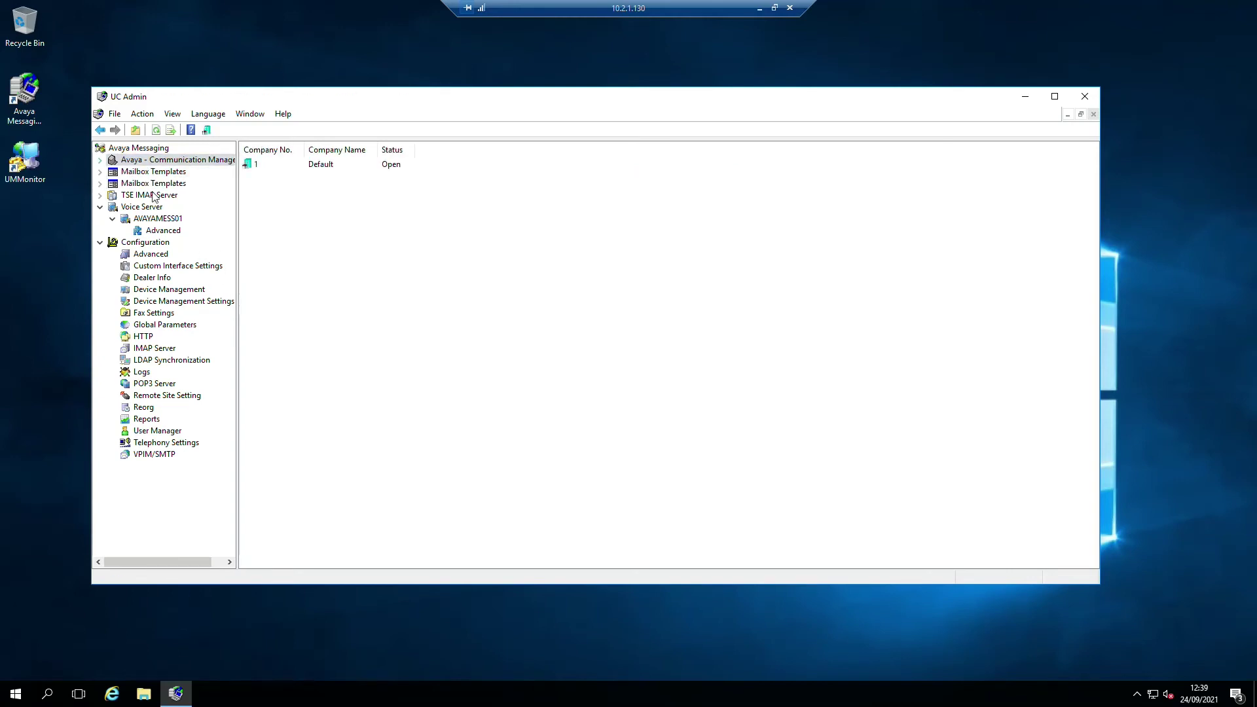
pyautogui.click(147, 173)
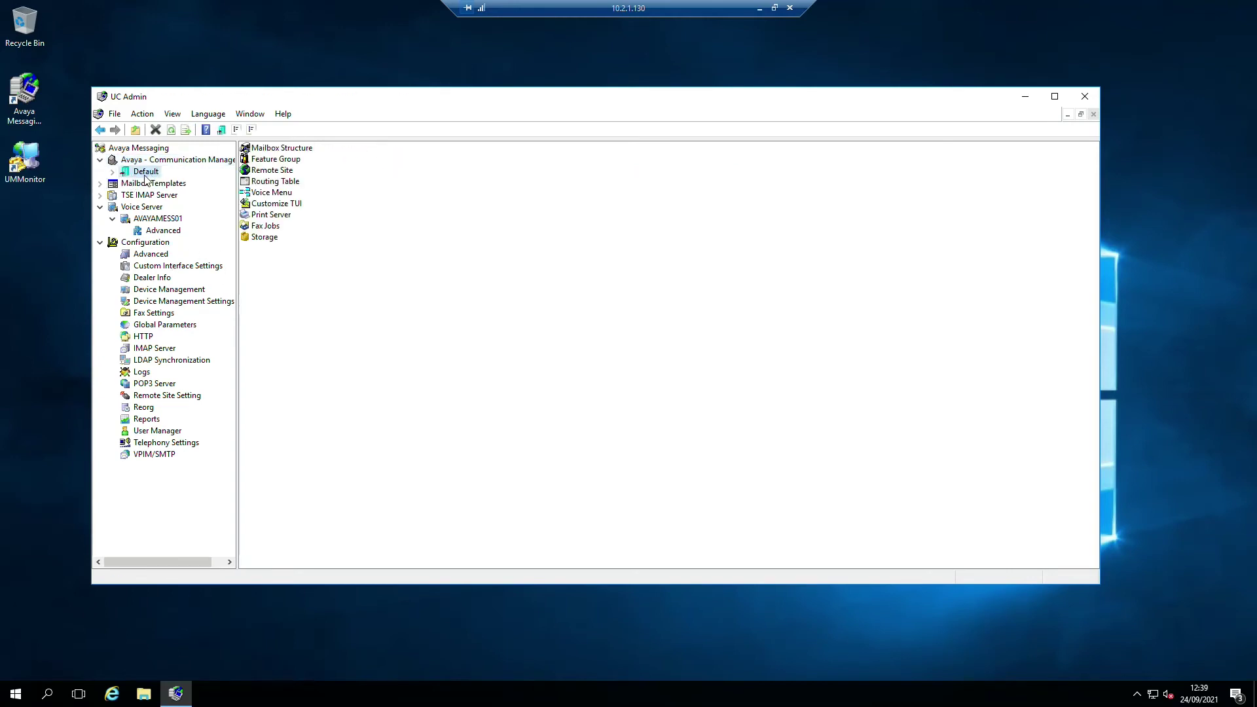
pyautogui.rightClick(146, 174)
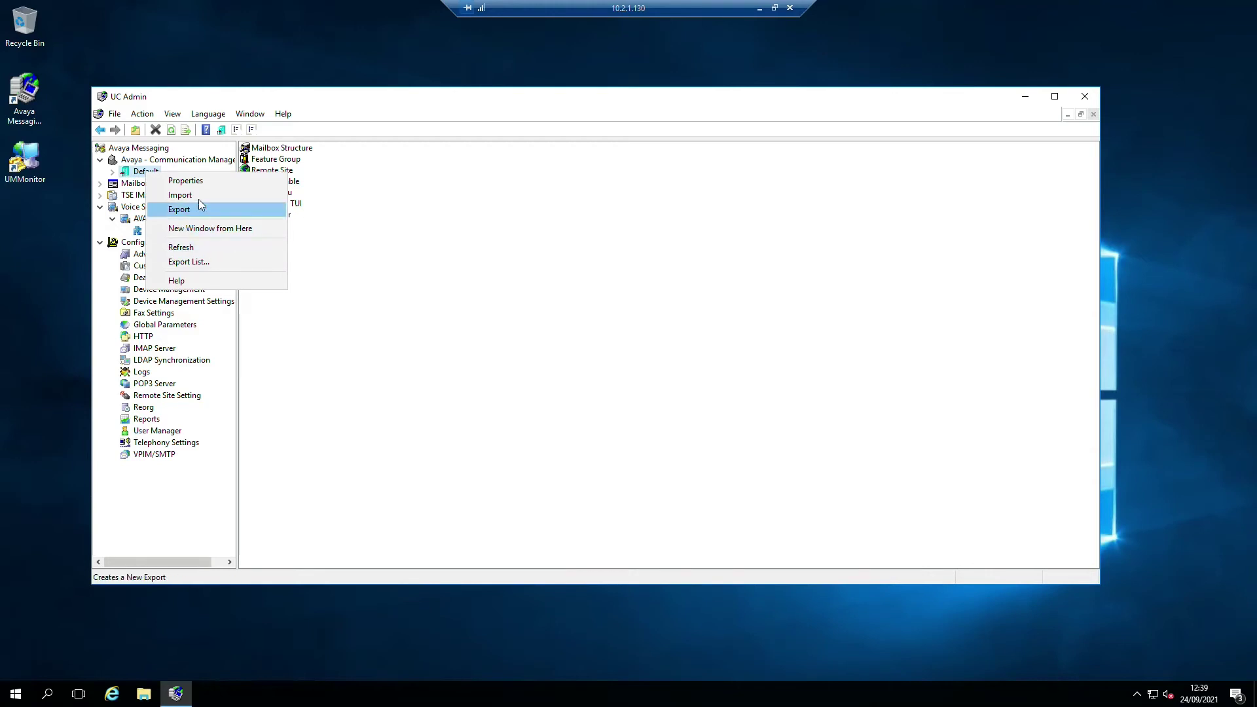
pyautogui.click(196, 181)
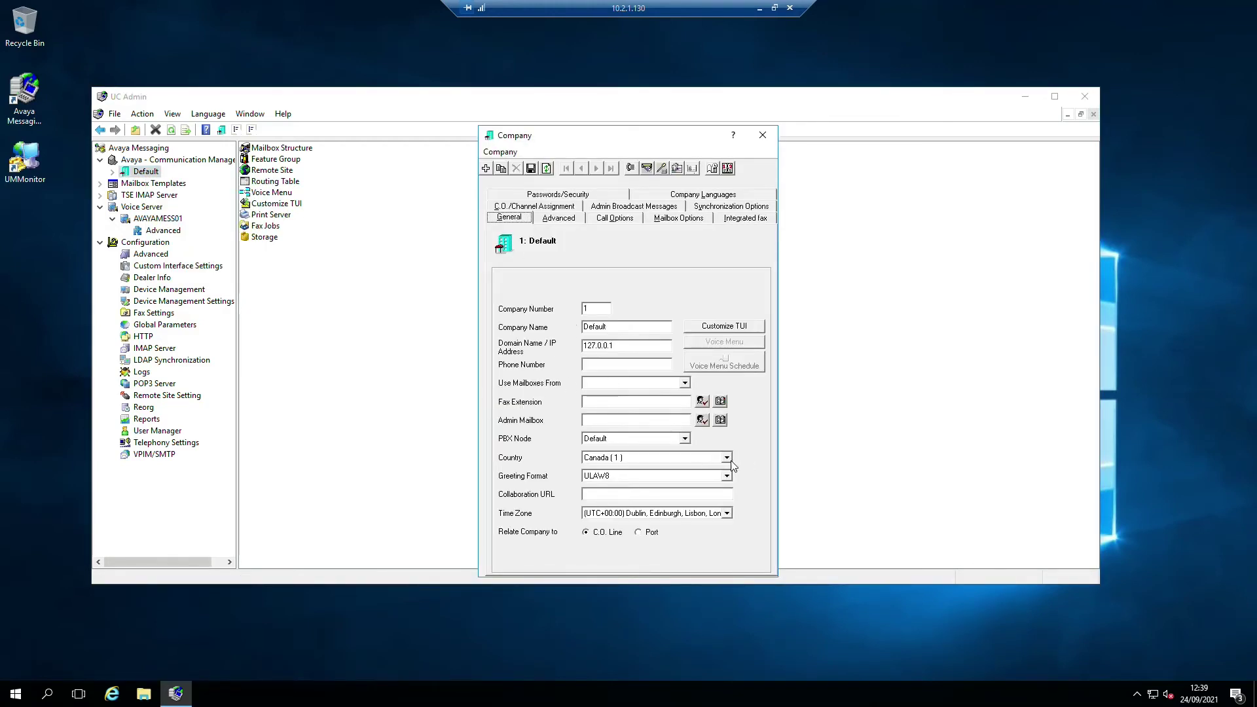
# - Set the Default company's country to United Kingdom (44)
pyautogui.click(727, 458)
pyautogui.press('u')
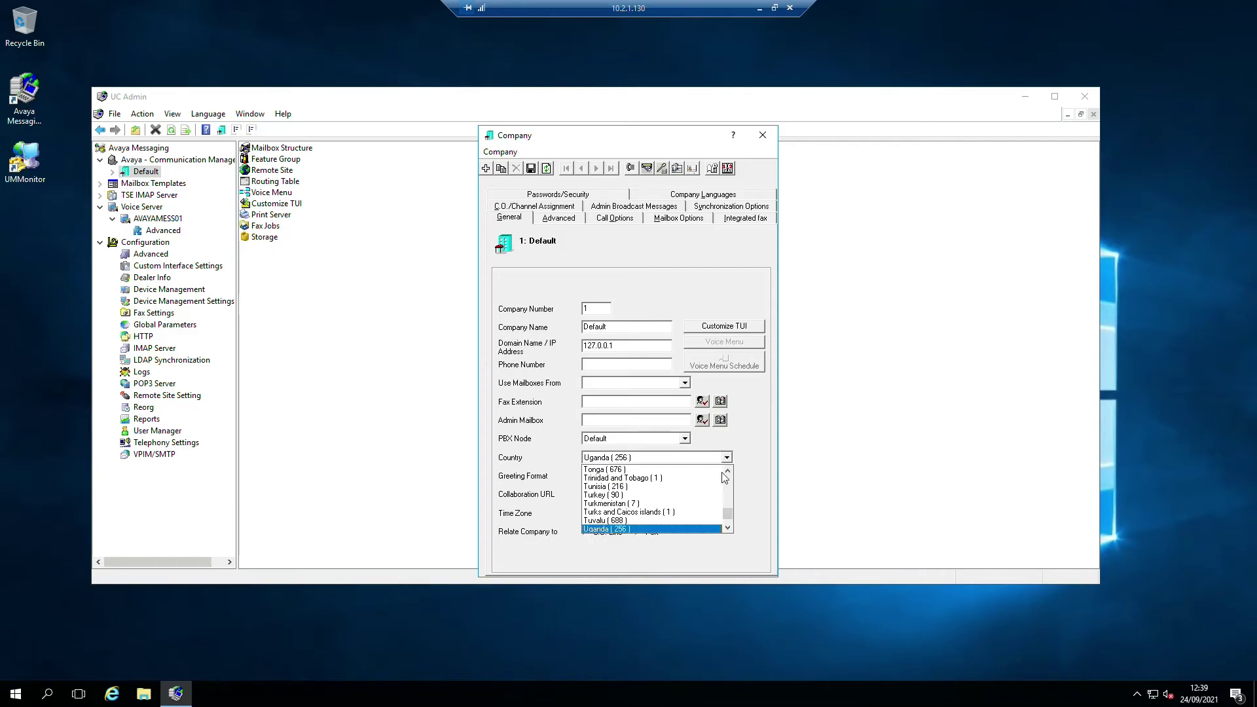
pyautogui.click(727, 528)
pyautogui.click(729, 529)
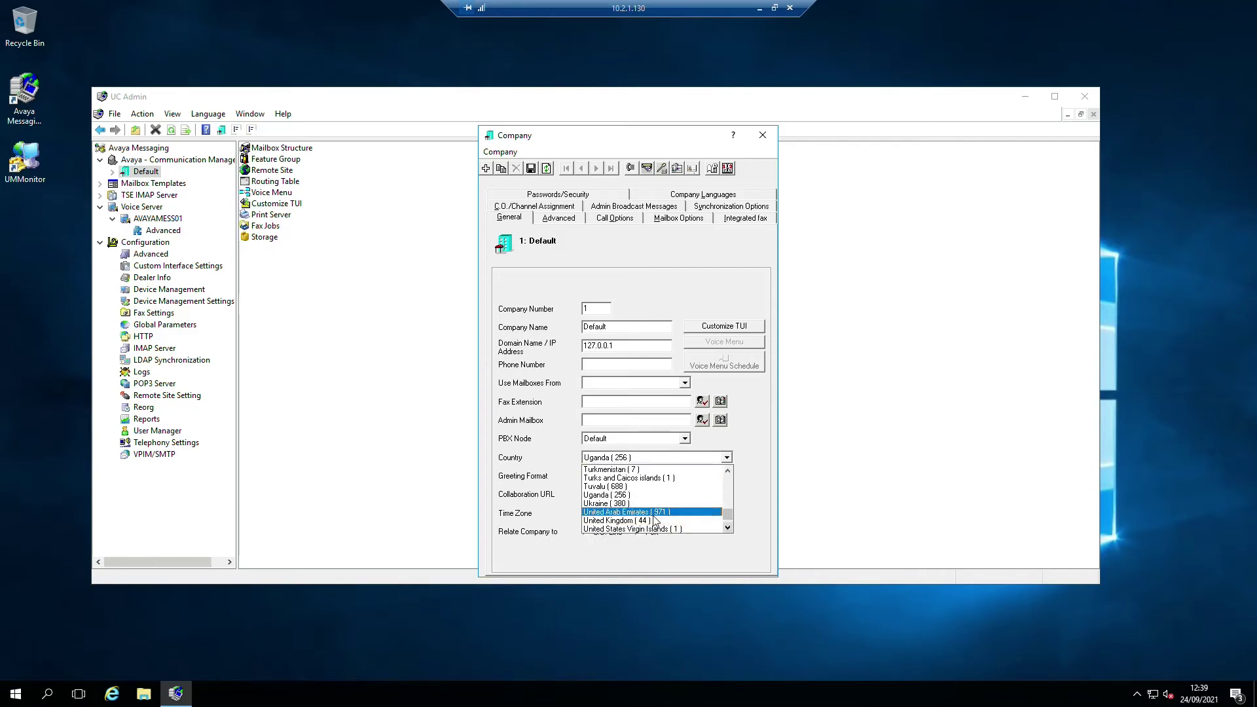
pyautogui.click(650, 521)
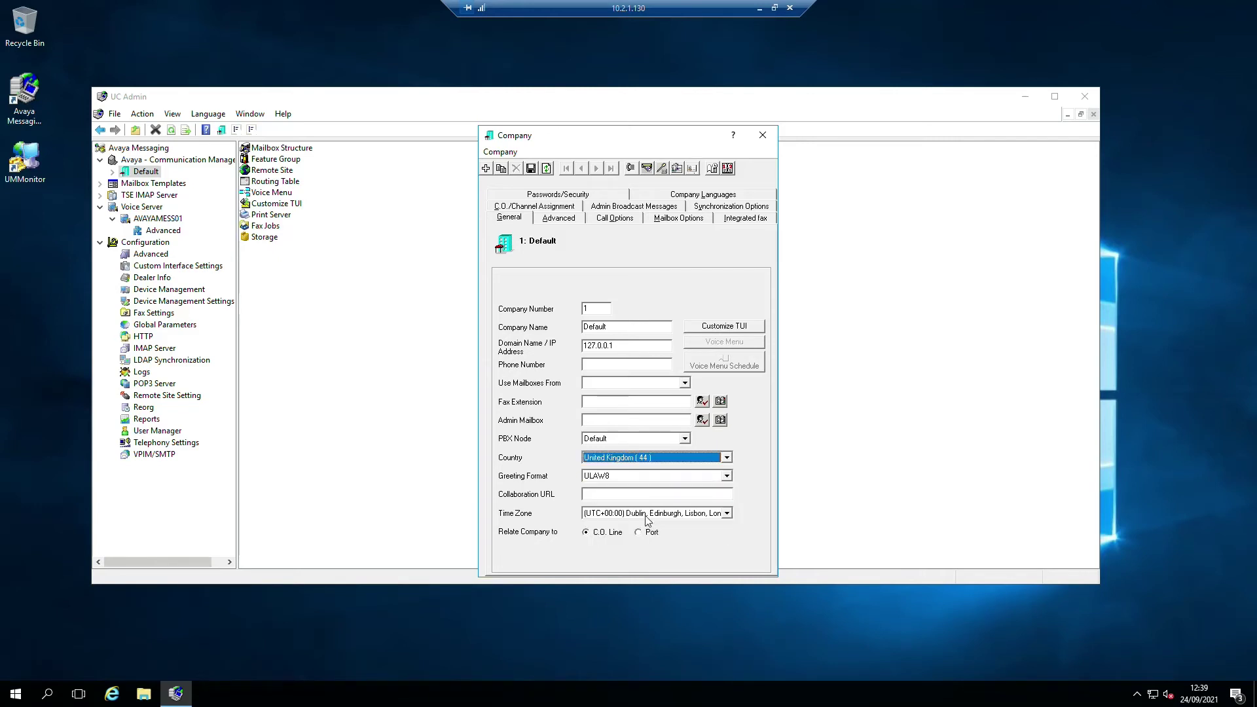
# - Check the 127.0.0.1 address, mailbox source and languages, then save and close the Company dialog
pyautogui.moveTo(614, 345); pyautogui.dragTo(587, 346)
pyautogui.click(618, 346)
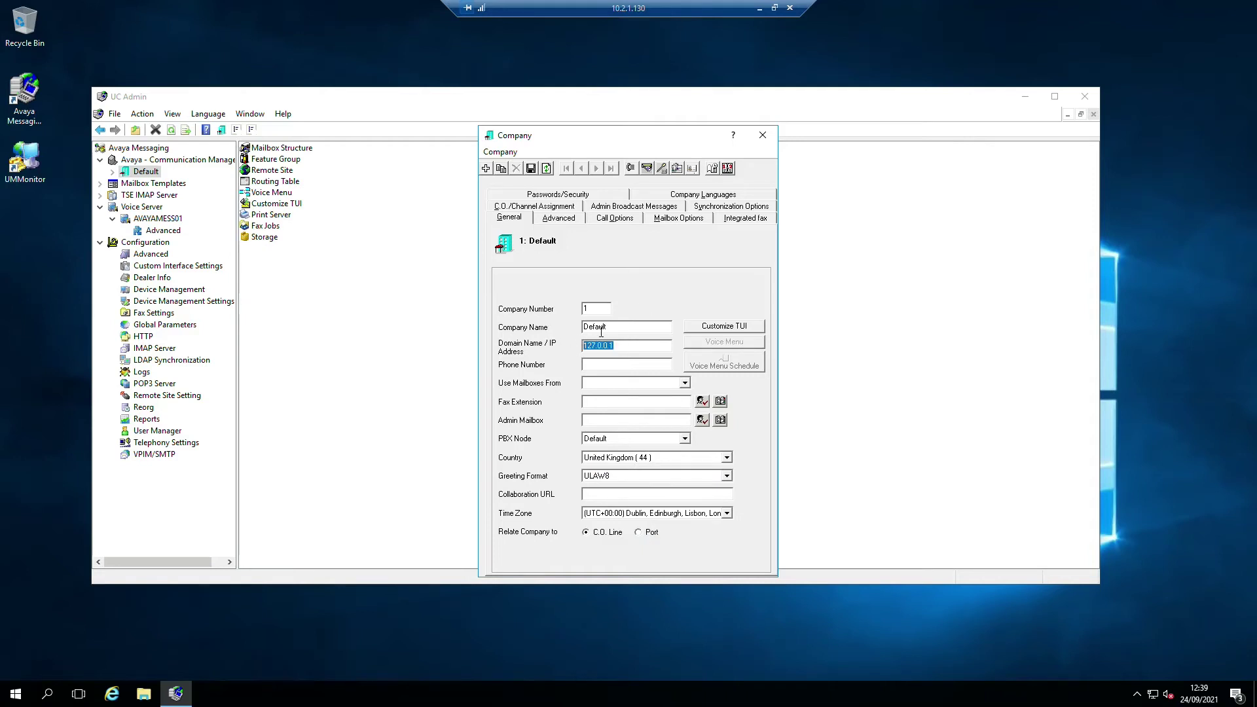
pyautogui.click(612, 330)
pyautogui.click(684, 383)
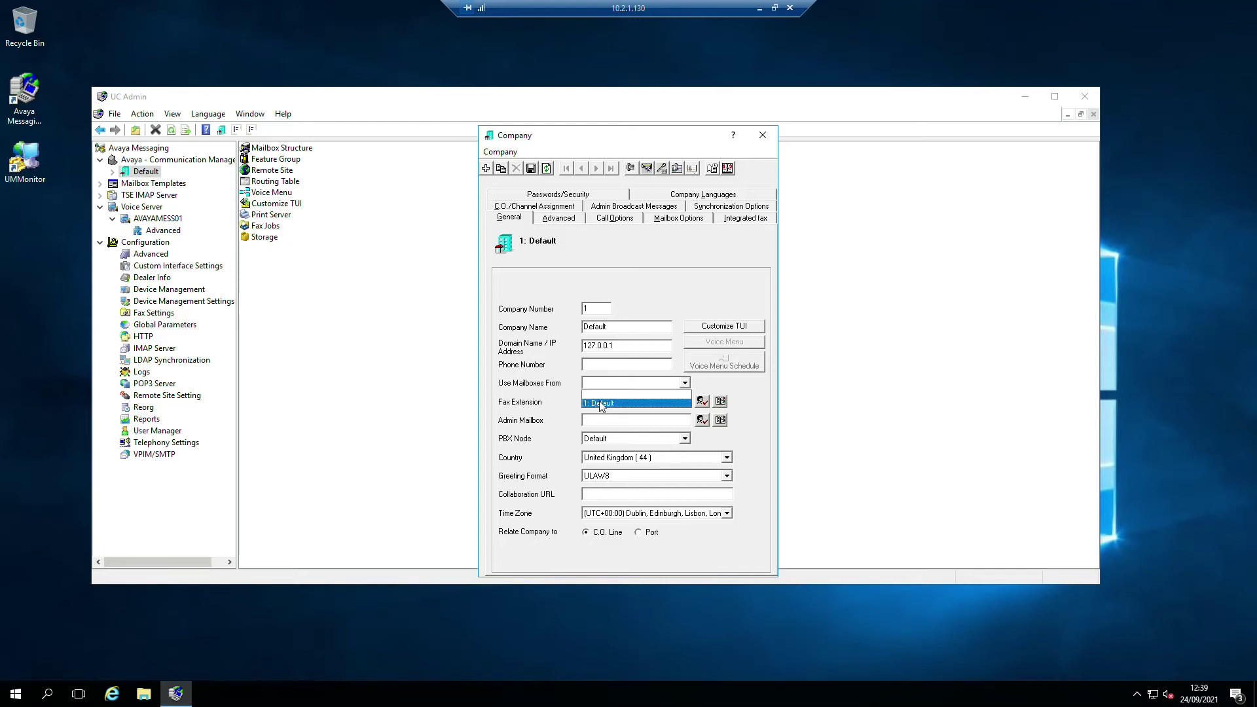
pyautogui.click(605, 420)
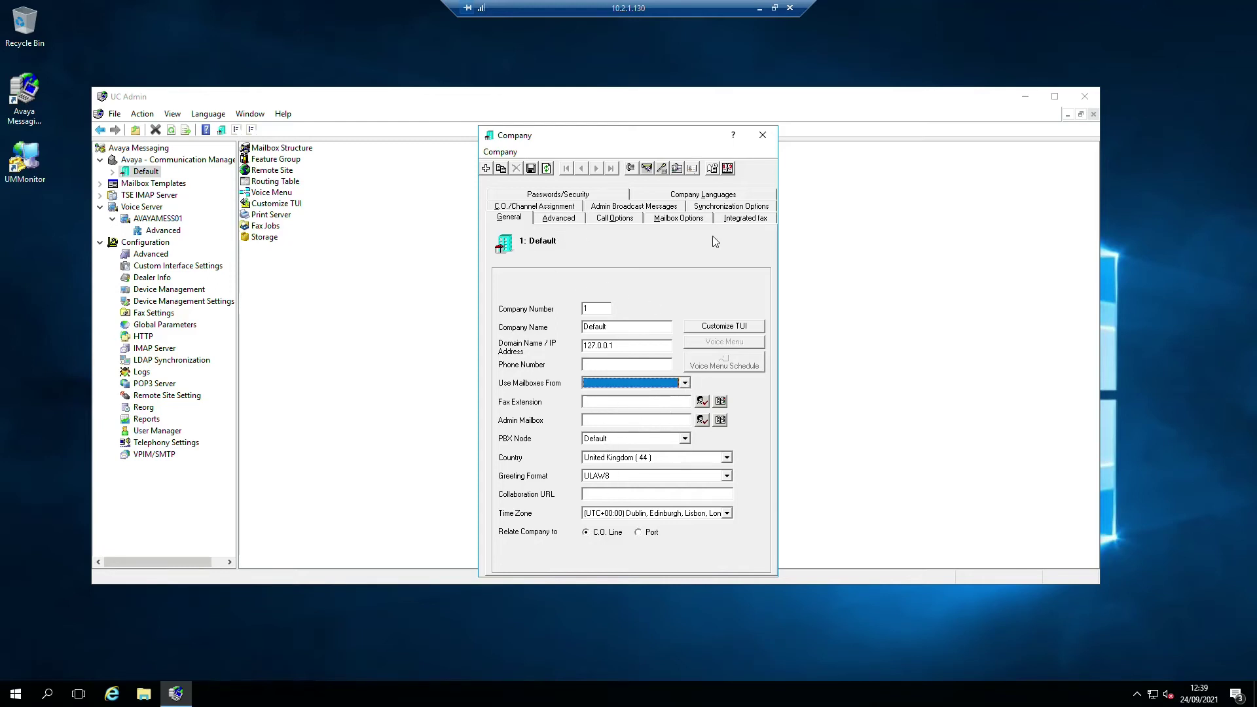
pyautogui.click(698, 194)
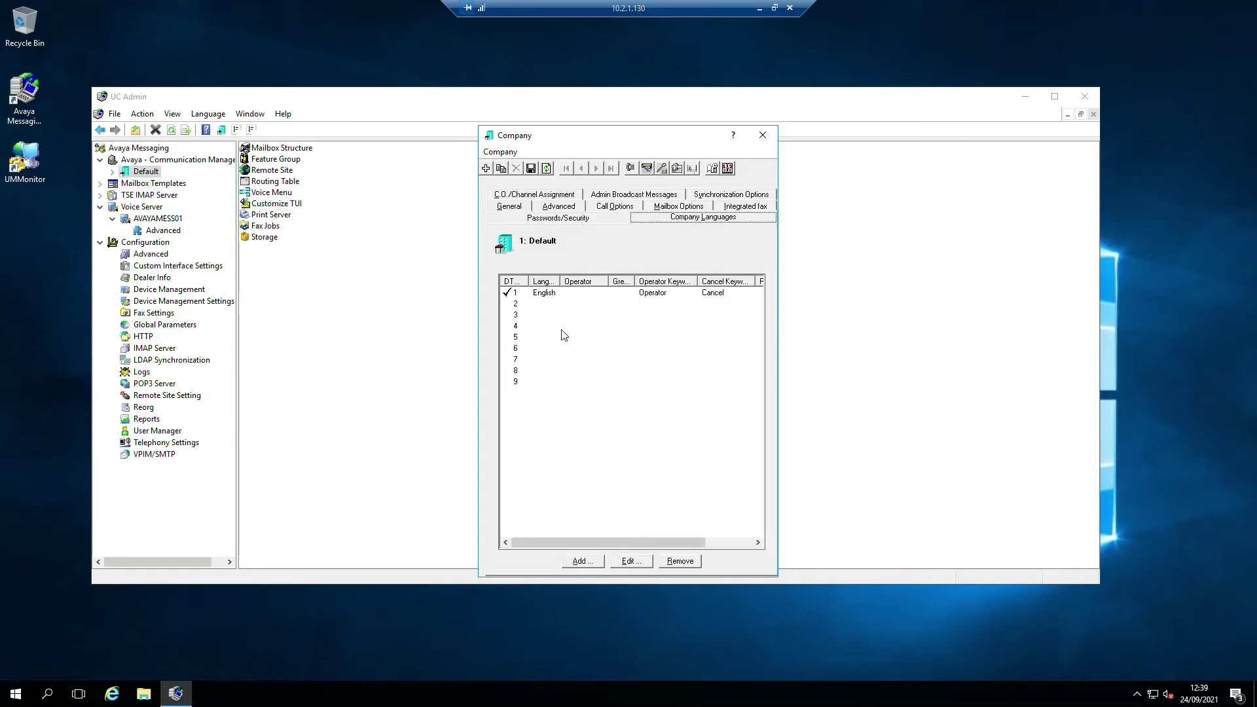
pyautogui.click(533, 170)
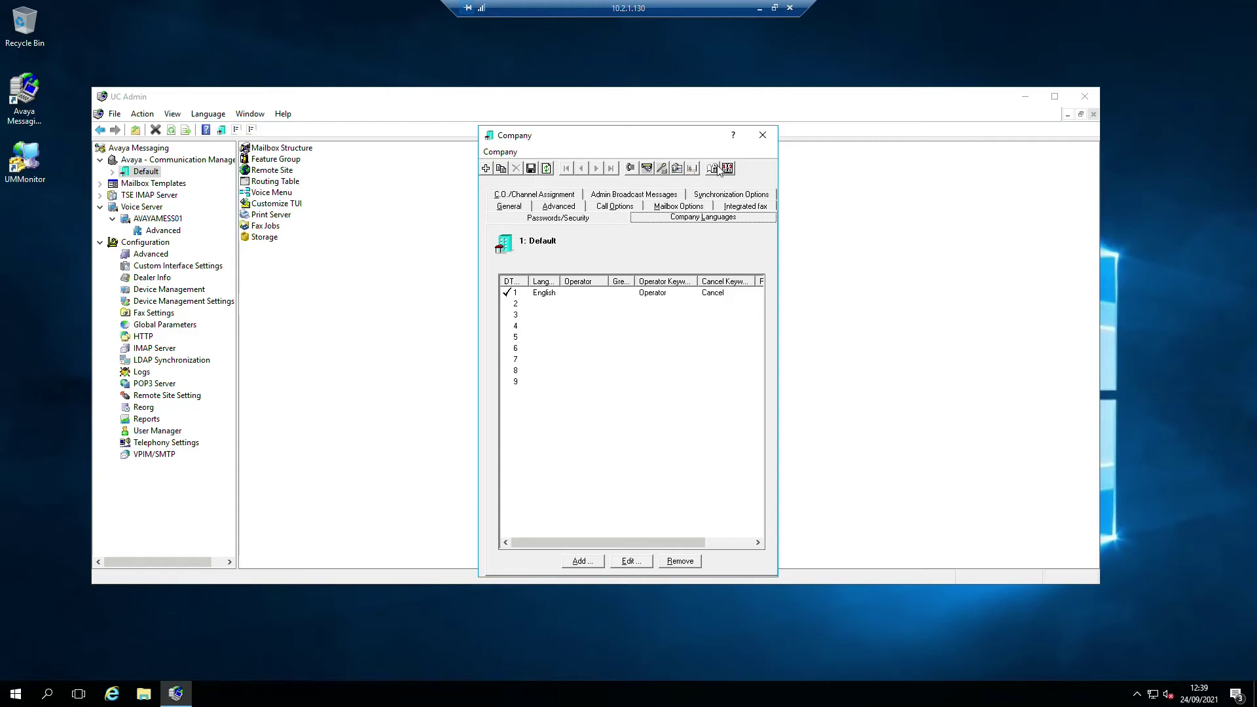
pyautogui.click(762, 135)
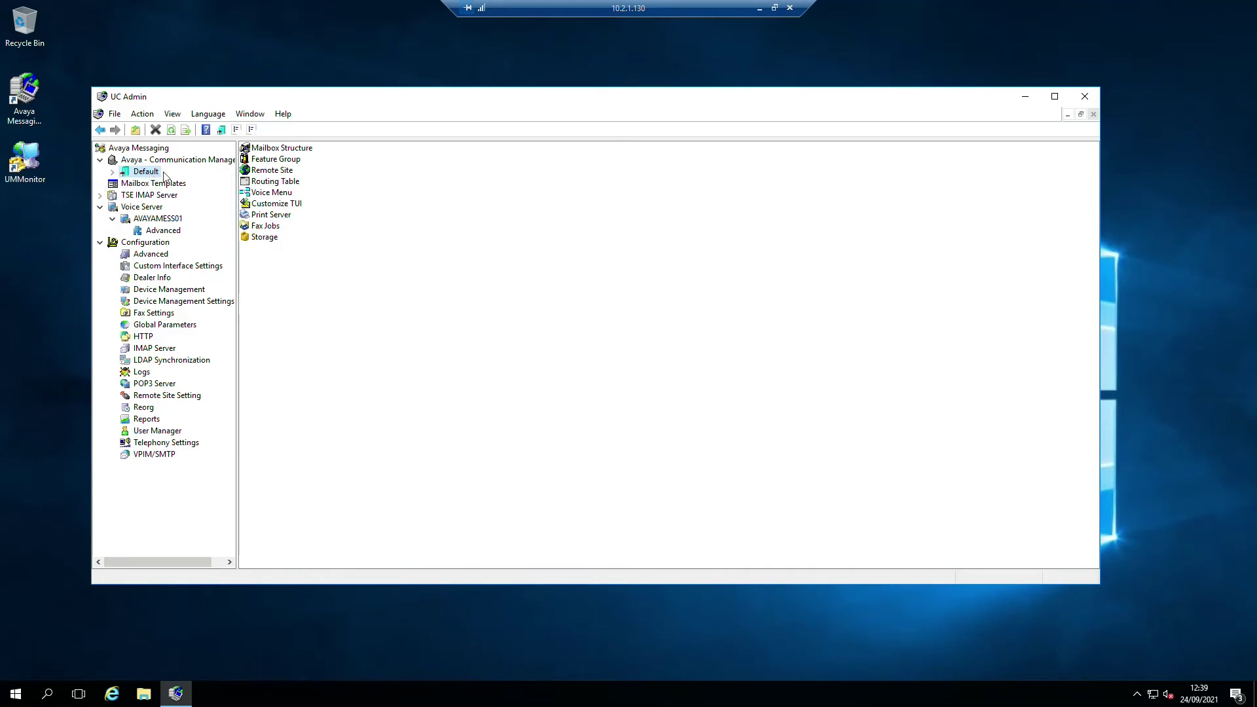
# - Create an Admin Mailboxes organizational unit under Mailbox Structure on the Default PBX node
pyautogui.press('Right')
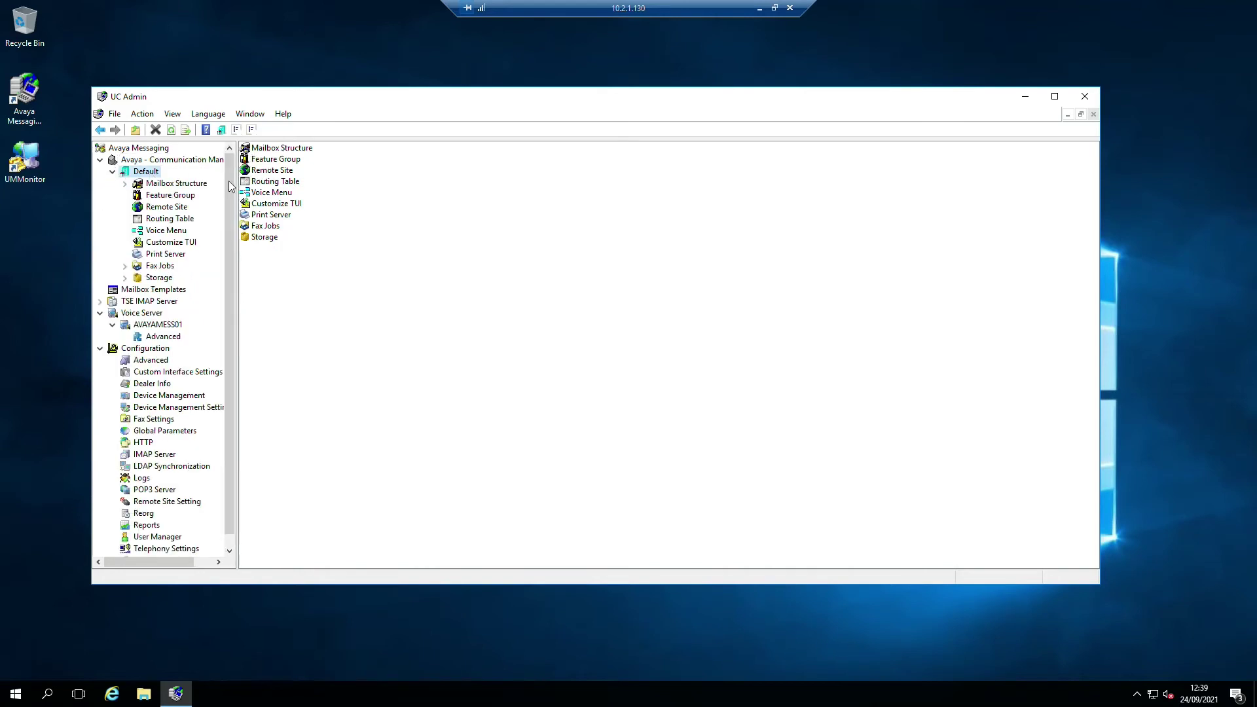
pyautogui.click(276, 149)
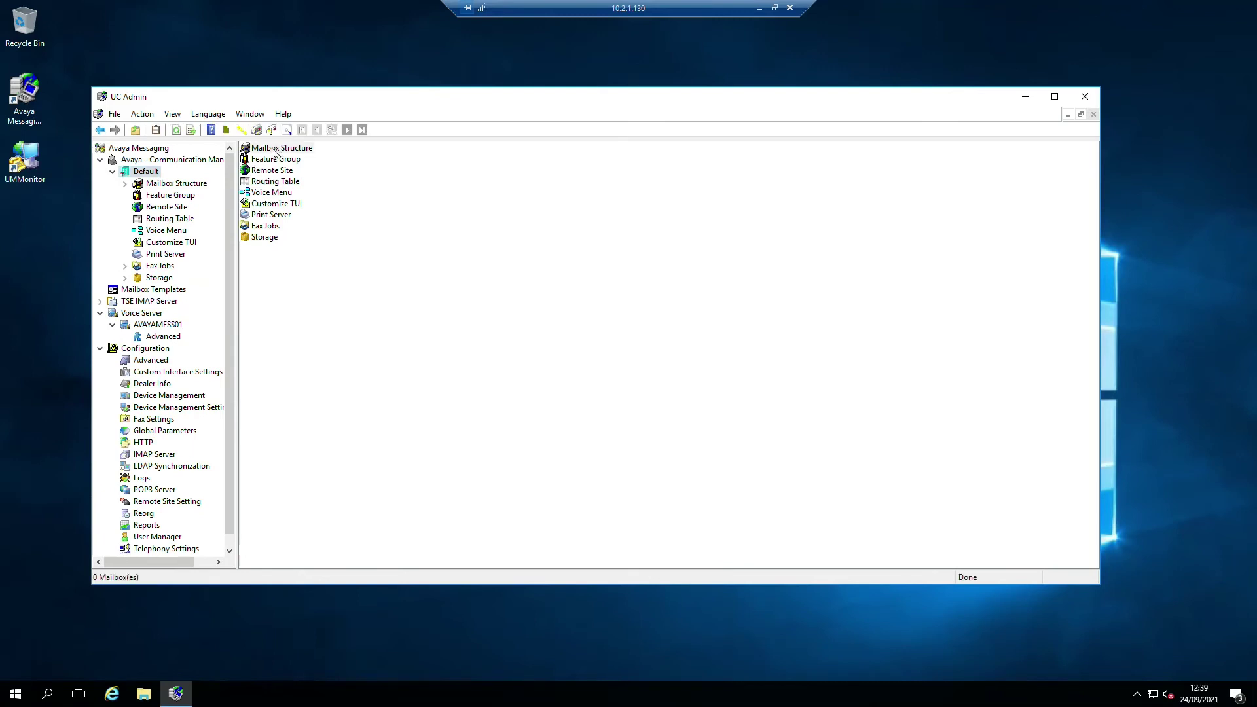
pyautogui.doubleClick(274, 150)
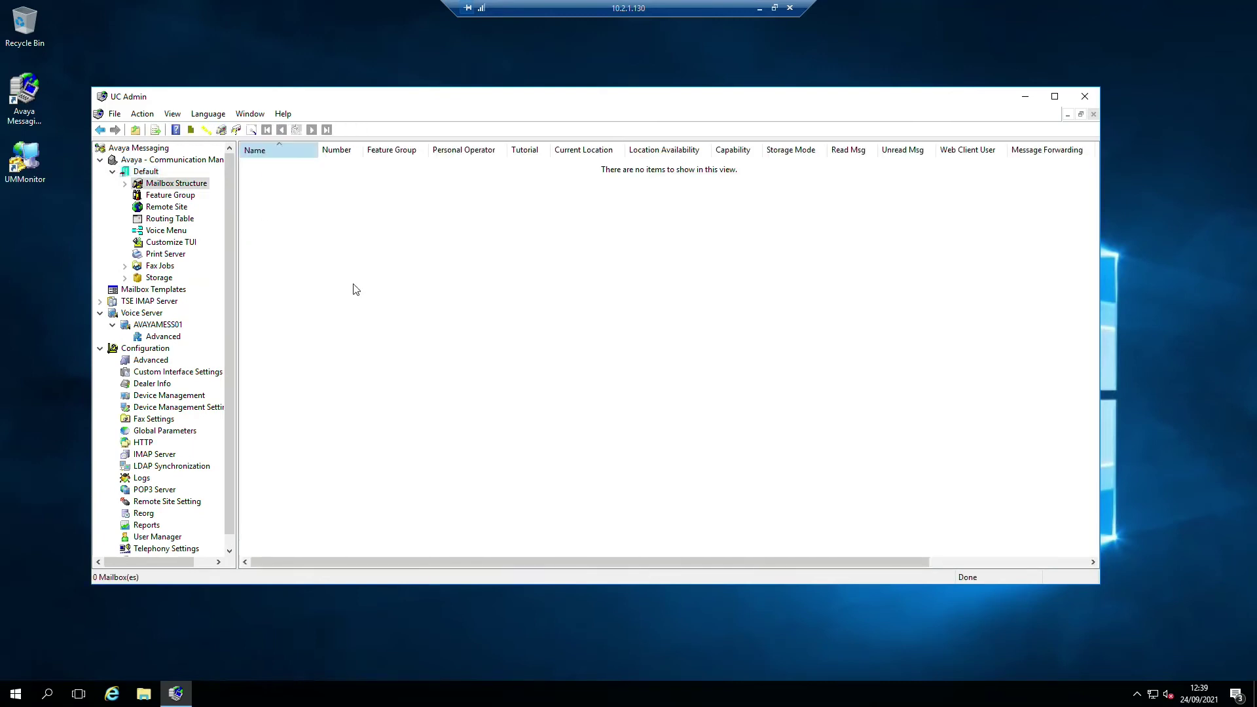
pyautogui.rightClick(308, 220)
pyautogui.moveTo(387, 285)
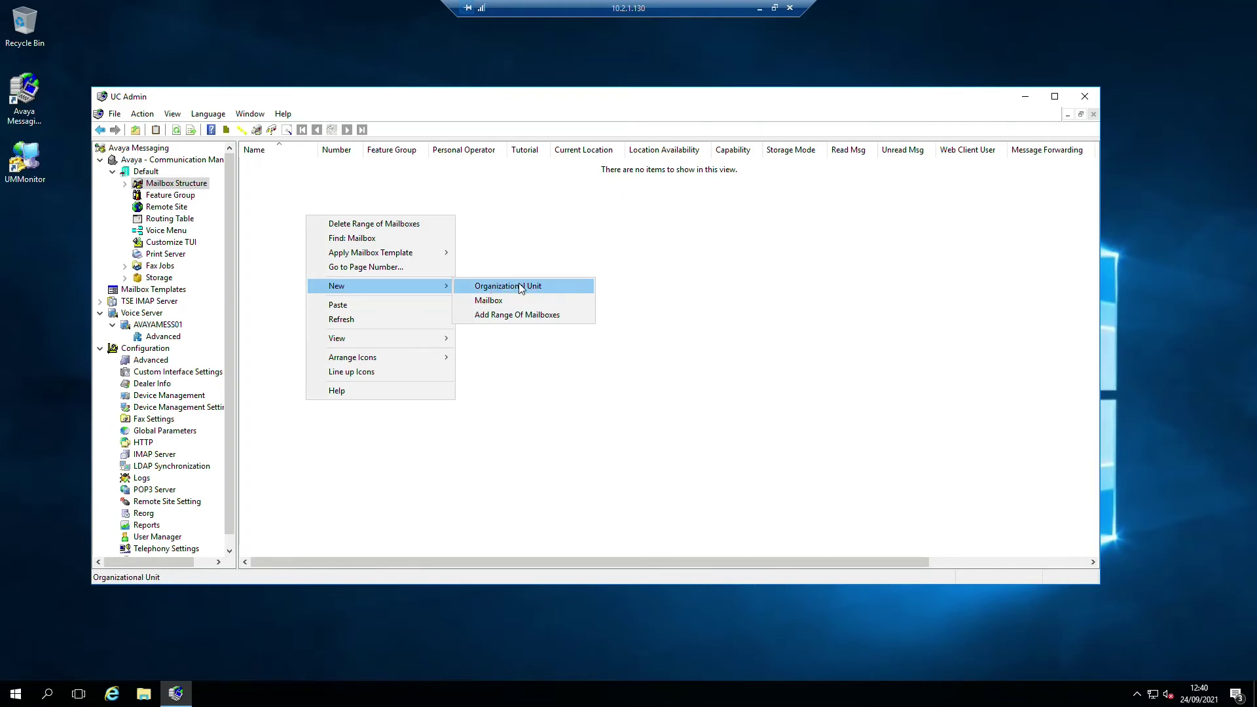
pyautogui.click(518, 286)
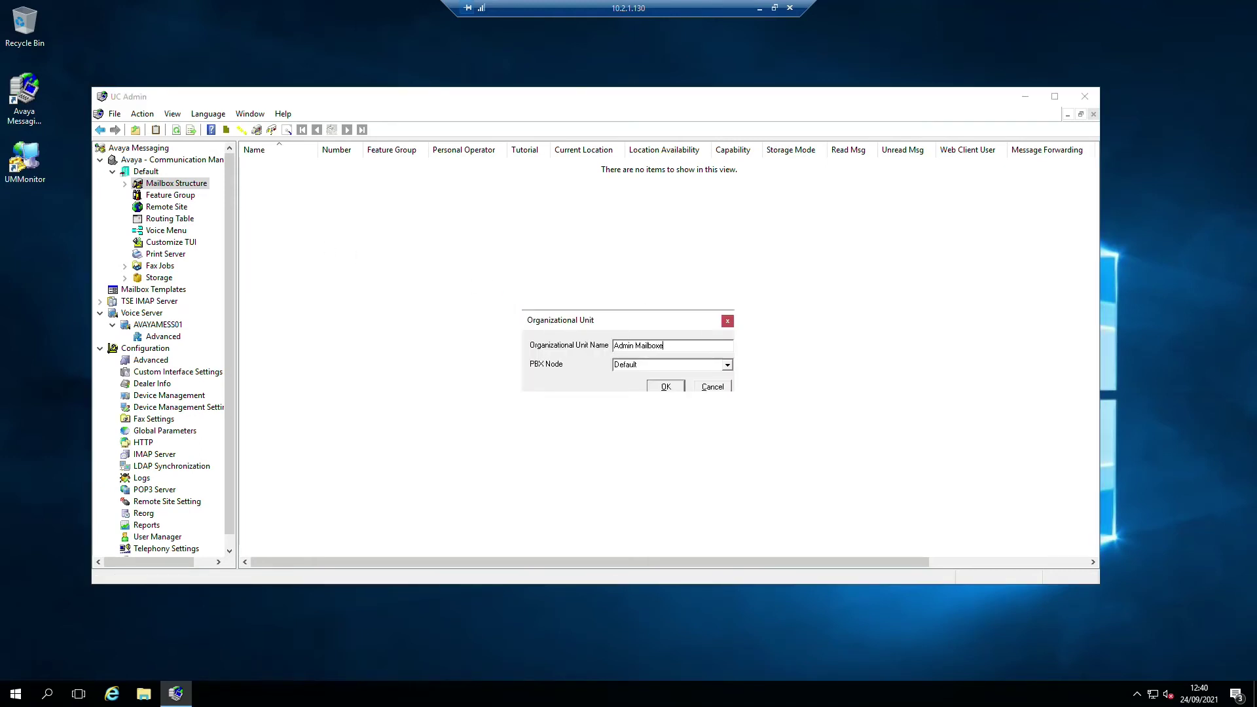
pyautogui.click(726, 364)
pyautogui.click(720, 377)
pyautogui.click(666, 386)
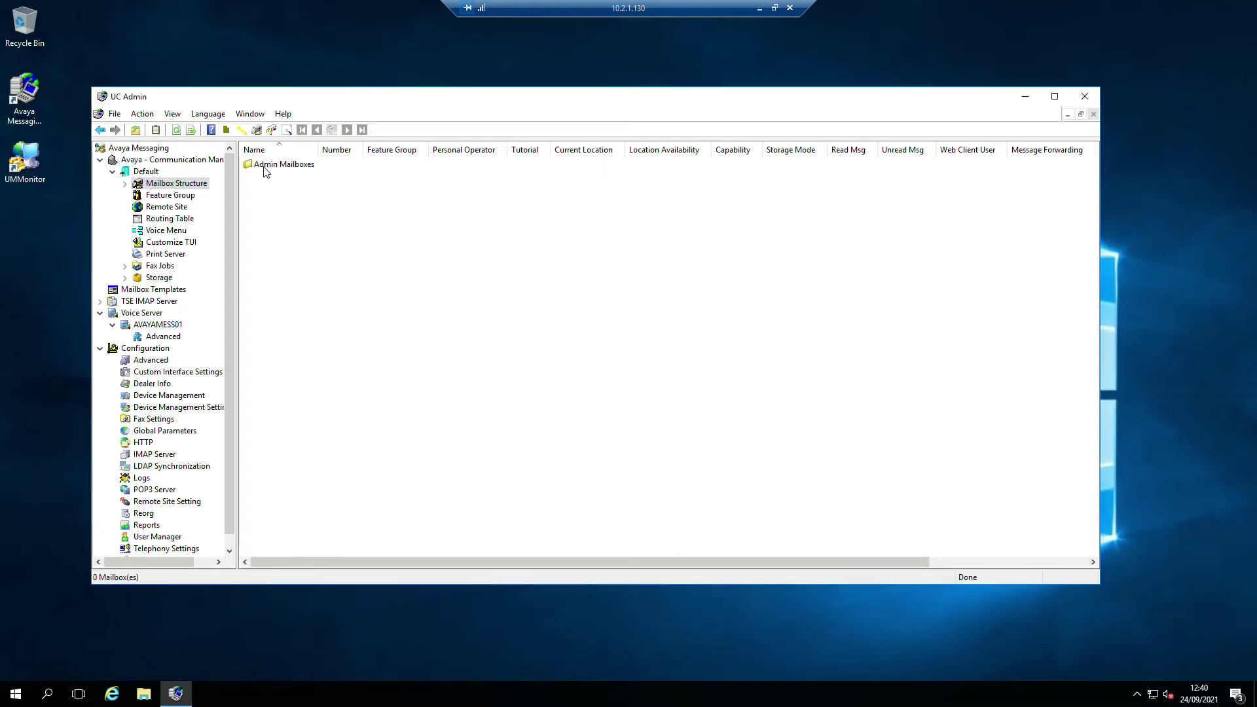
# - Add a second organizational unit named Lab Users, then open Admin Mailboxes
pyautogui.click(264, 168)
pyautogui.click(265, 195)
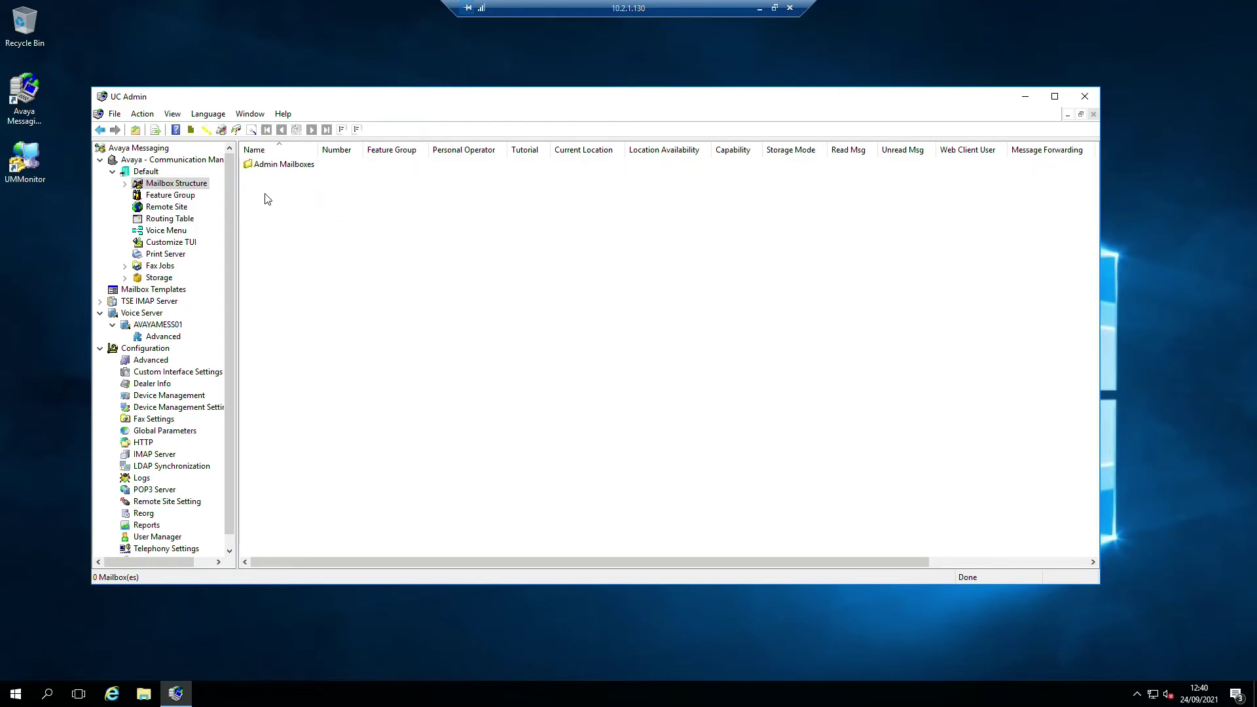
pyautogui.rightClick(262, 194)
pyautogui.moveTo(332, 265)
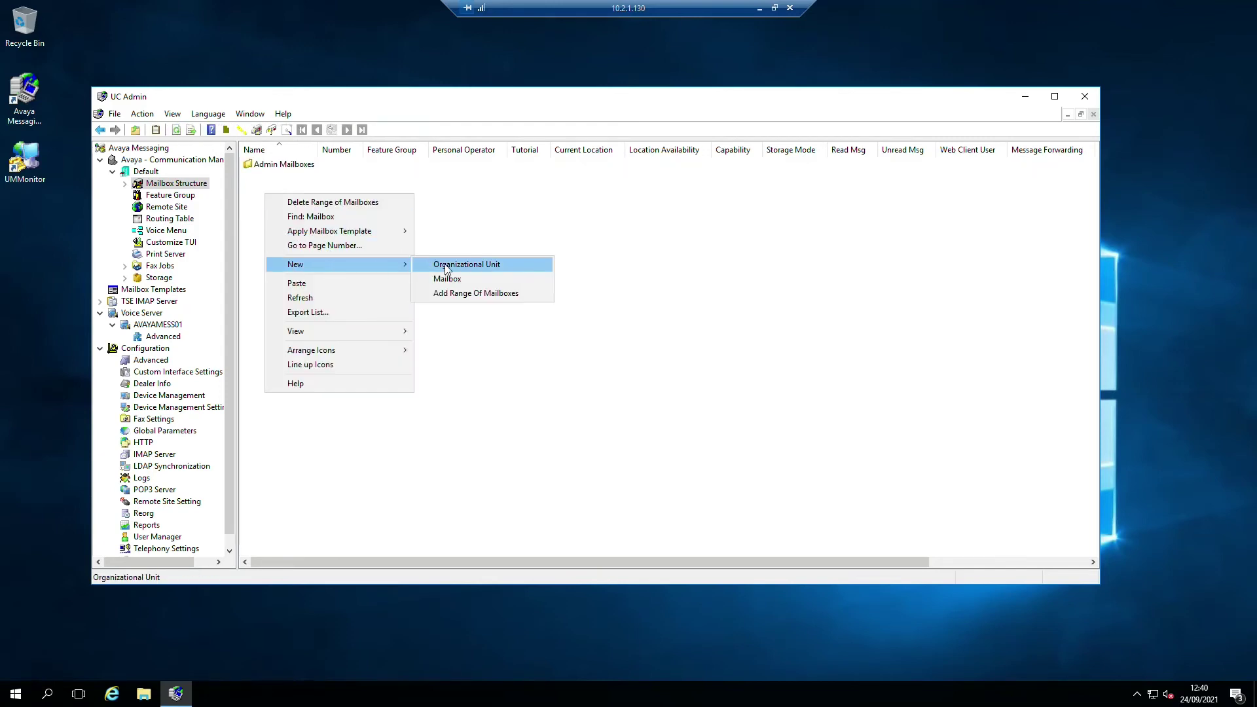
pyautogui.click(459, 264)
pyautogui.write('Lab Users')
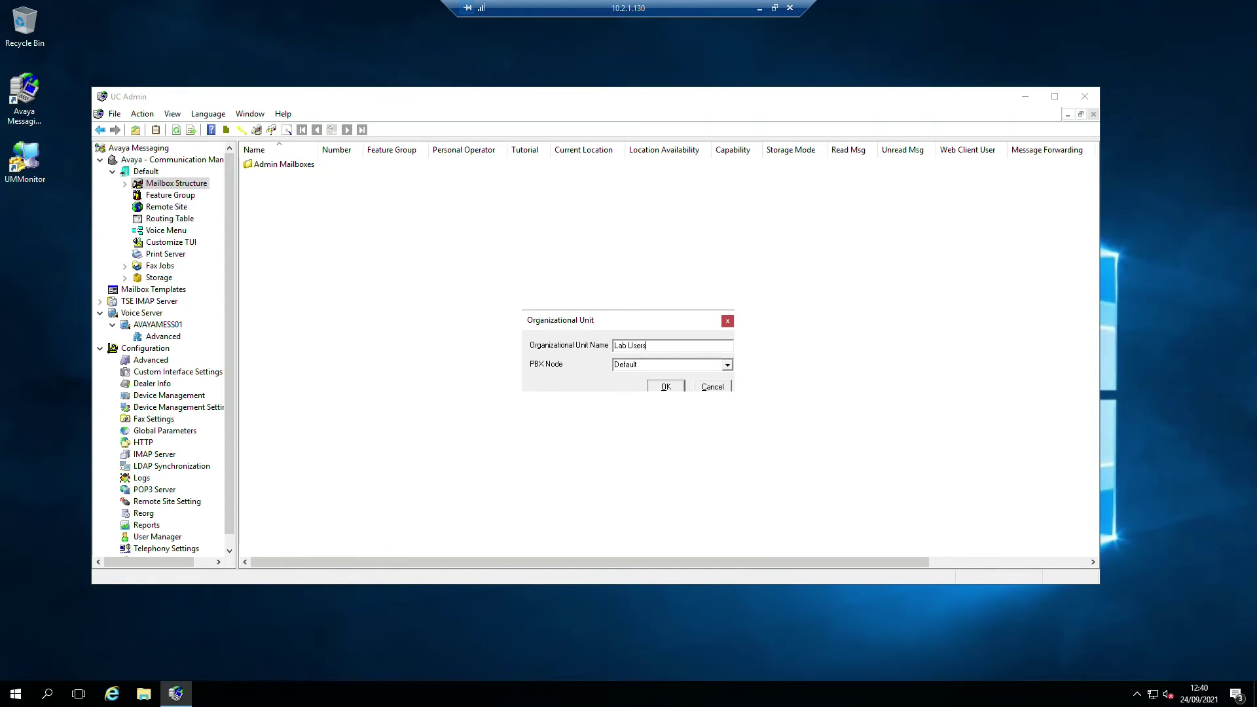
pyautogui.click(665, 386)
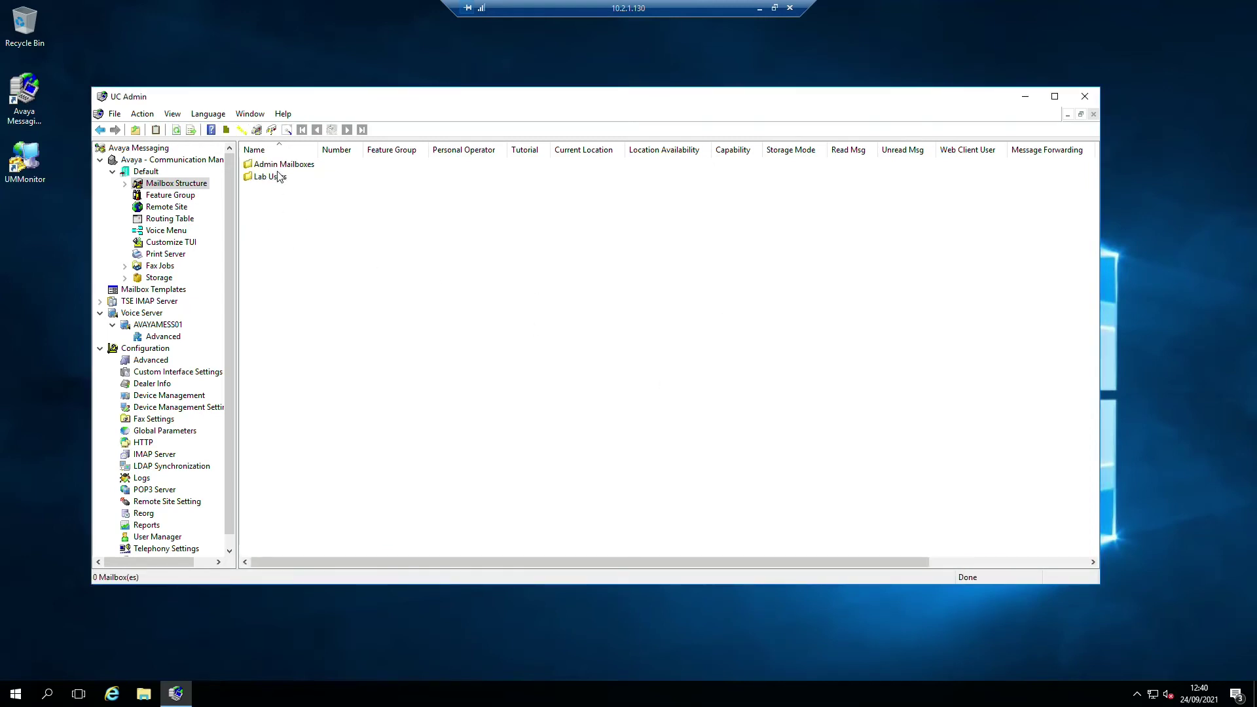
pyautogui.click(278, 167)
pyautogui.doubleClick(278, 167)
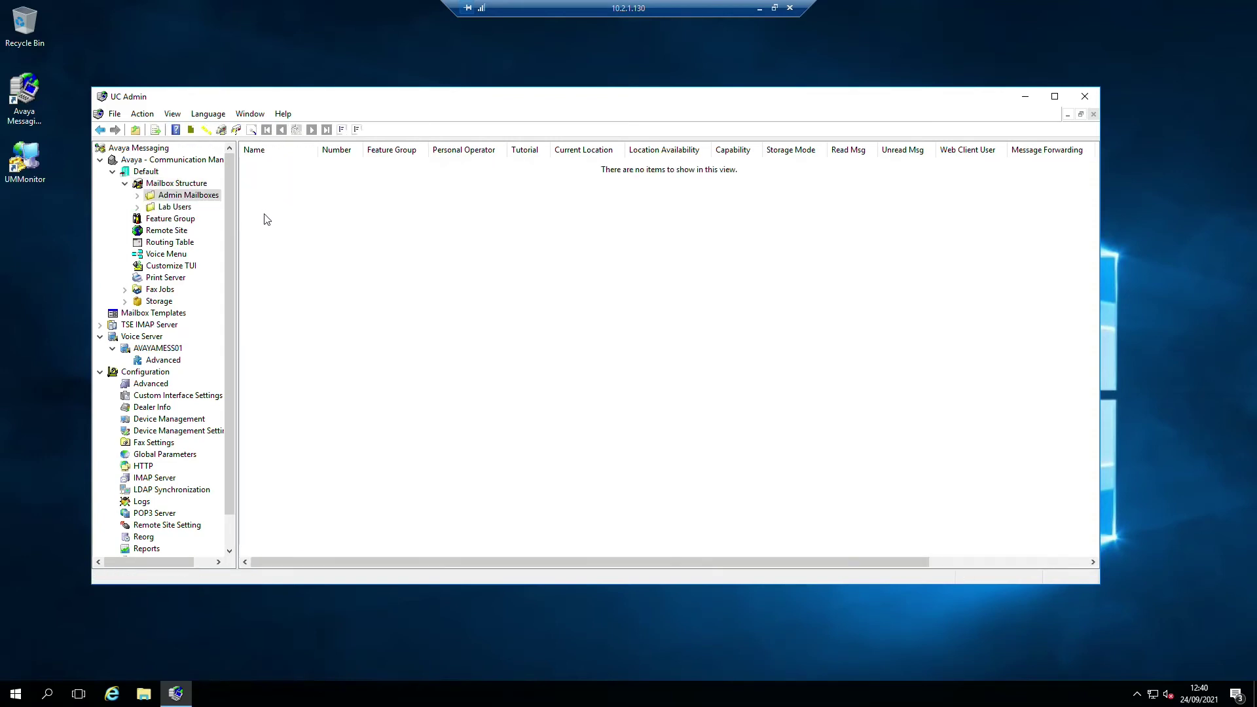
# - Start mailbox 0001, Mailbox Admin, in Admin Mailboxes with the Default Users feature group
pyautogui.rightClick(283, 270)
pyautogui.moveTo(349, 328)
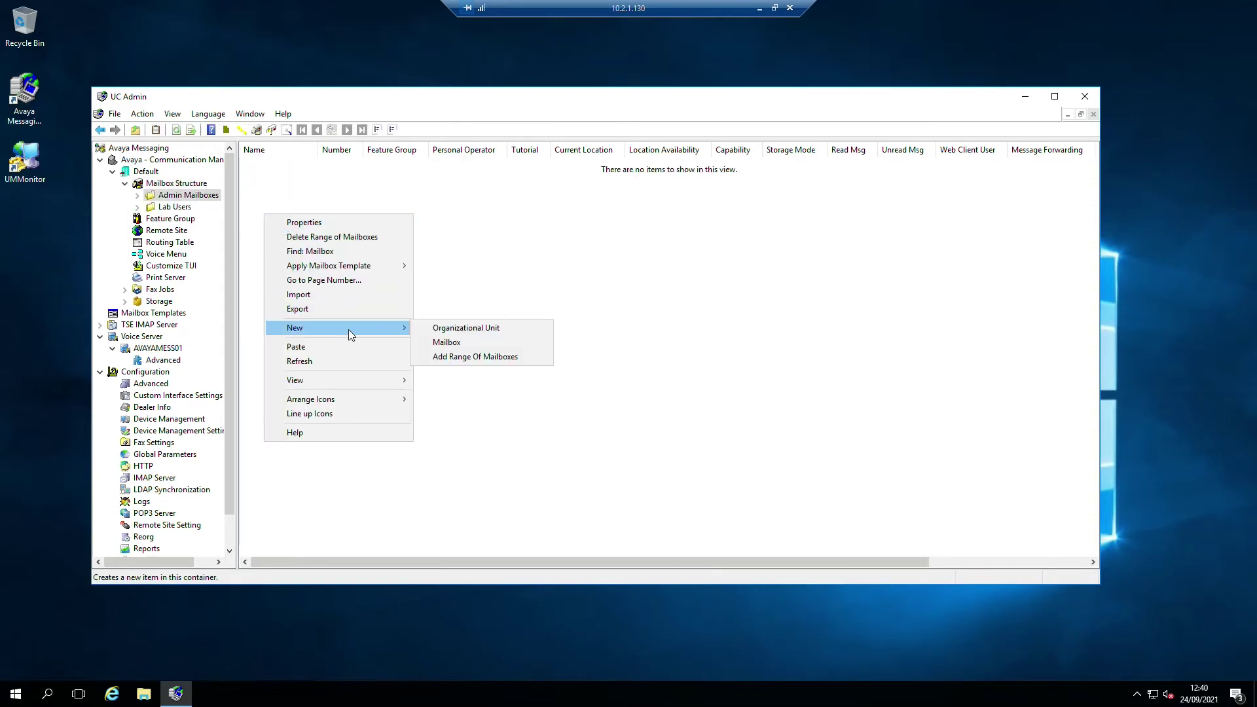
pyautogui.click(455, 344)
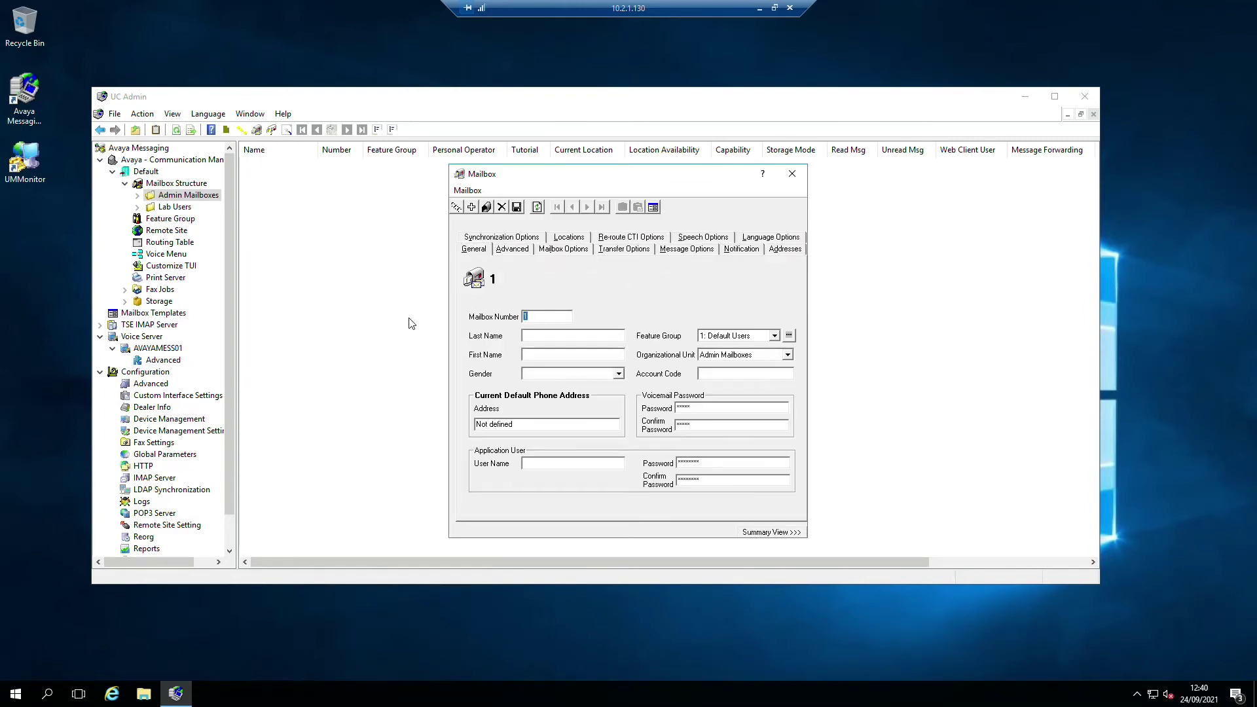
pyautogui.write('0')
pyautogui.write('Admi')
pyautogui.write('Mailbox')
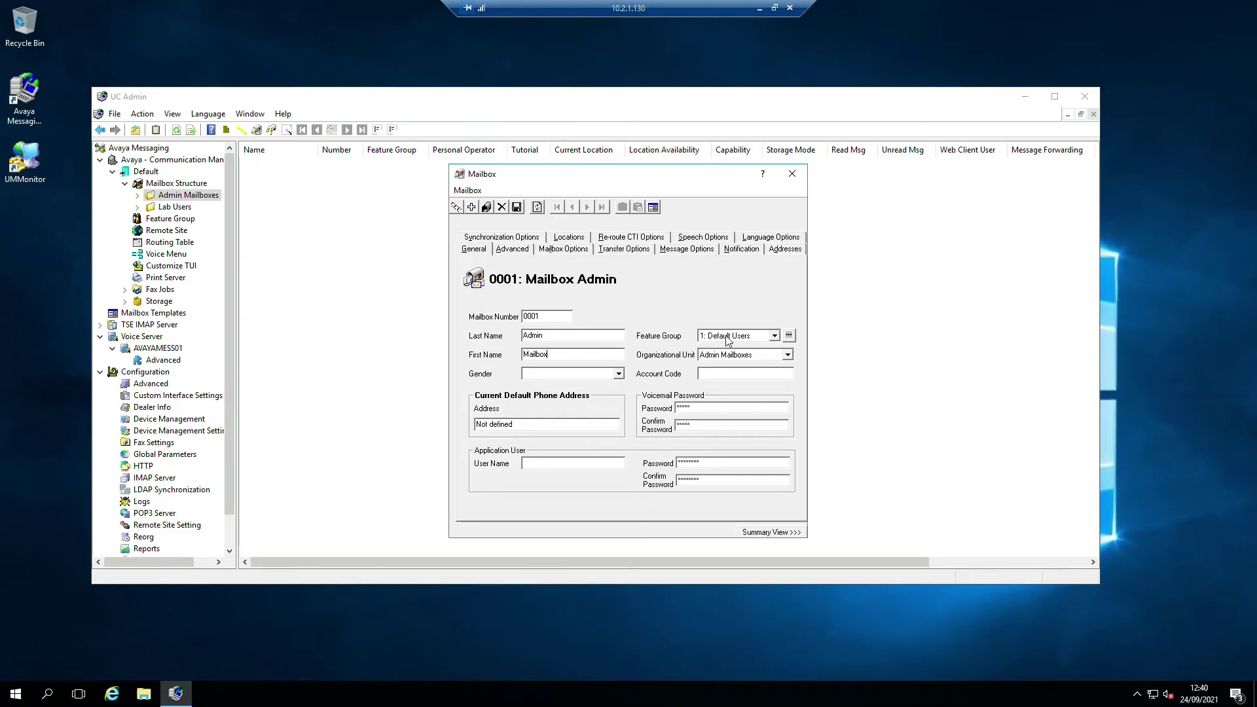
pyautogui.click(753, 336)
pyautogui.click(756, 341)
pyautogui.click(614, 376)
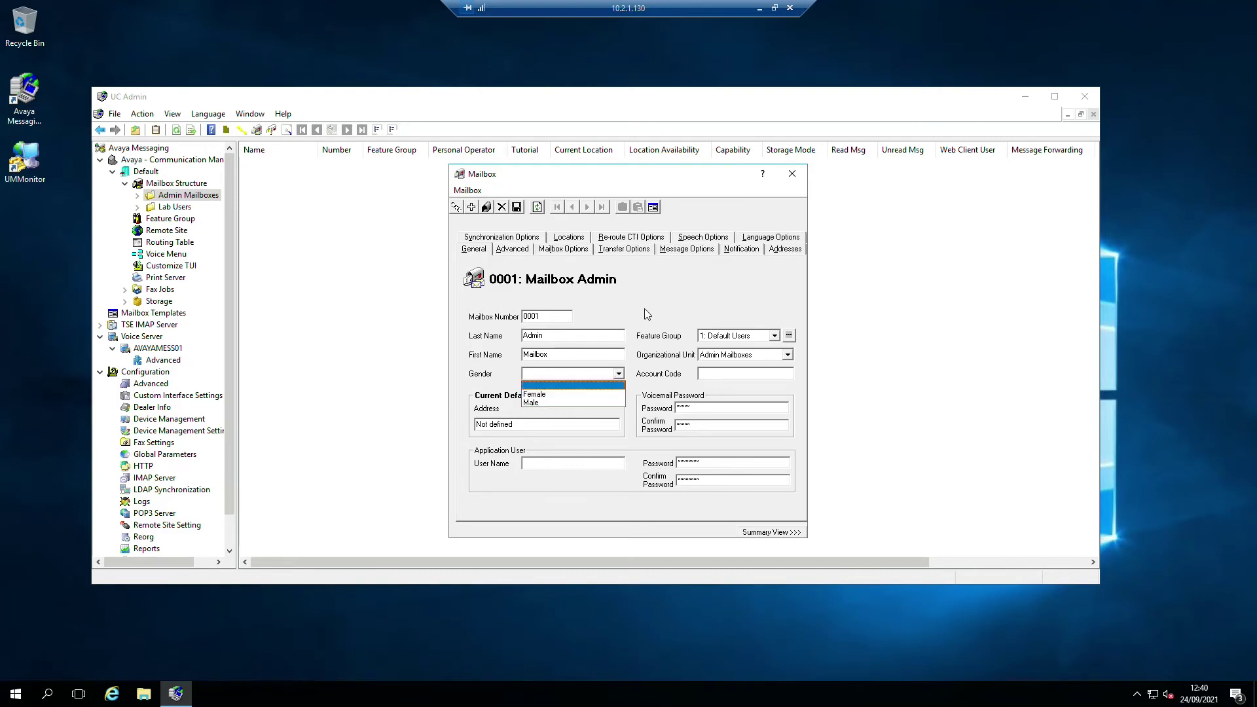
pyautogui.click(563, 386)
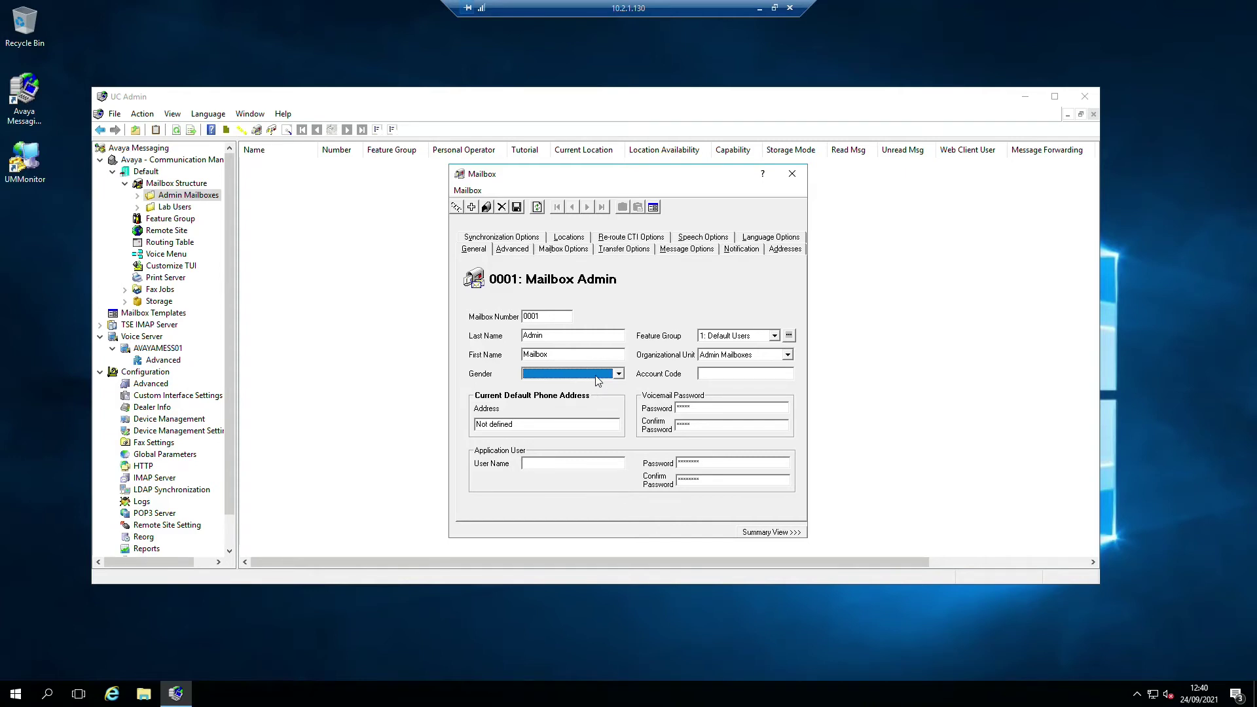
# - Set the voicemail password and application user 0001 credentials, then save and close the mailbox
pyautogui.click(546, 461)
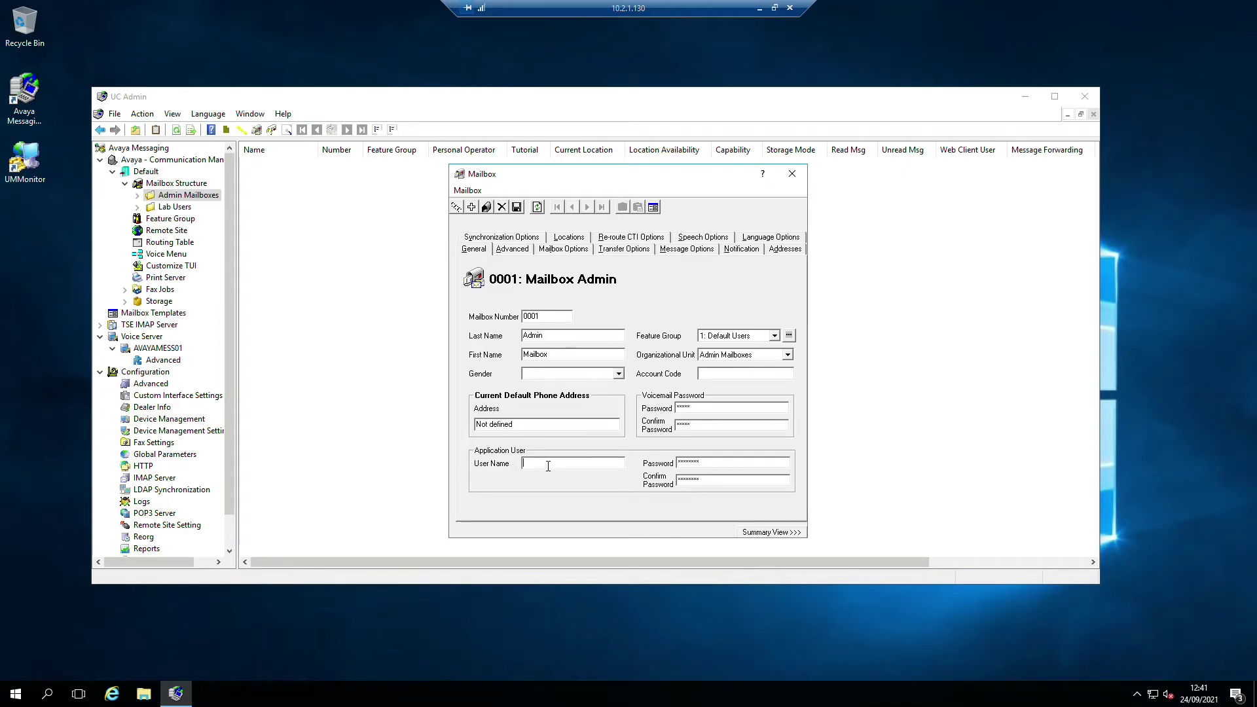
pyautogui.click(678, 407)
pyautogui.write('1')
pyautogui.click(692, 427)
pyautogui.write('12')
pyautogui.click(704, 425)
pyautogui.click(517, 207)
pyautogui.click(632, 376)
pyautogui.doubleClick(722, 463)
pyautogui.write('000000000')
pyautogui.click(519, 208)
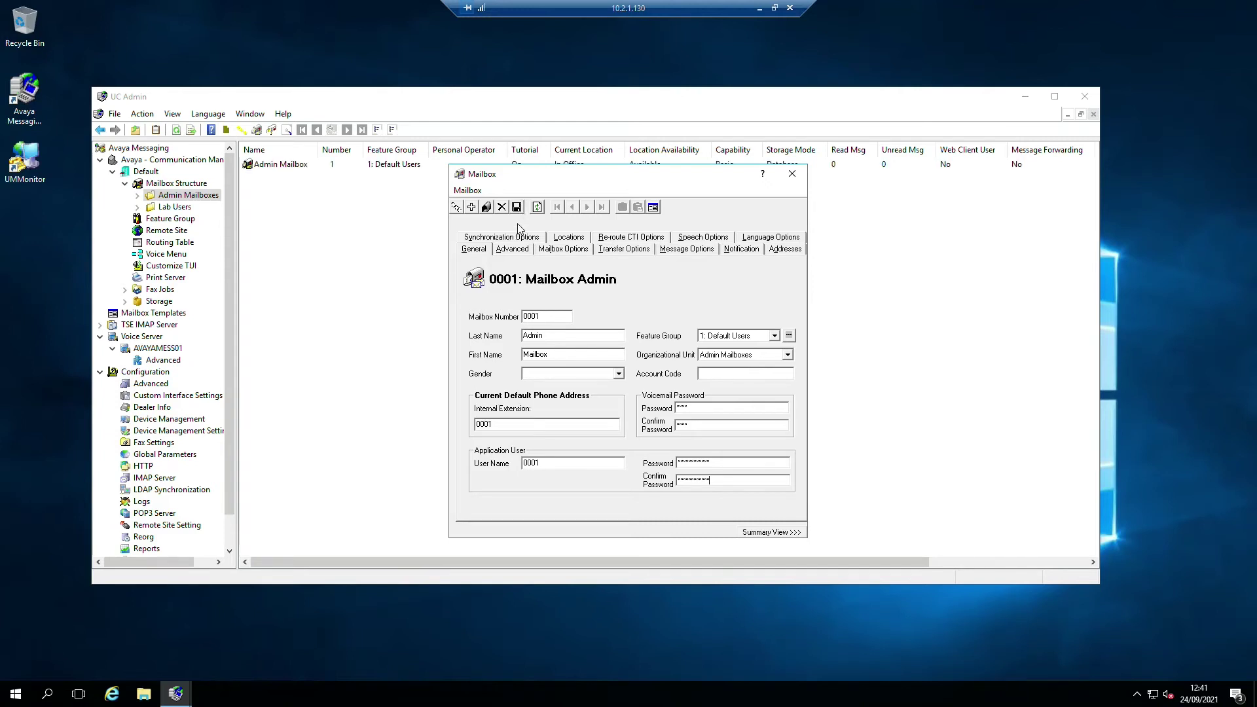
pyautogui.click(792, 173)
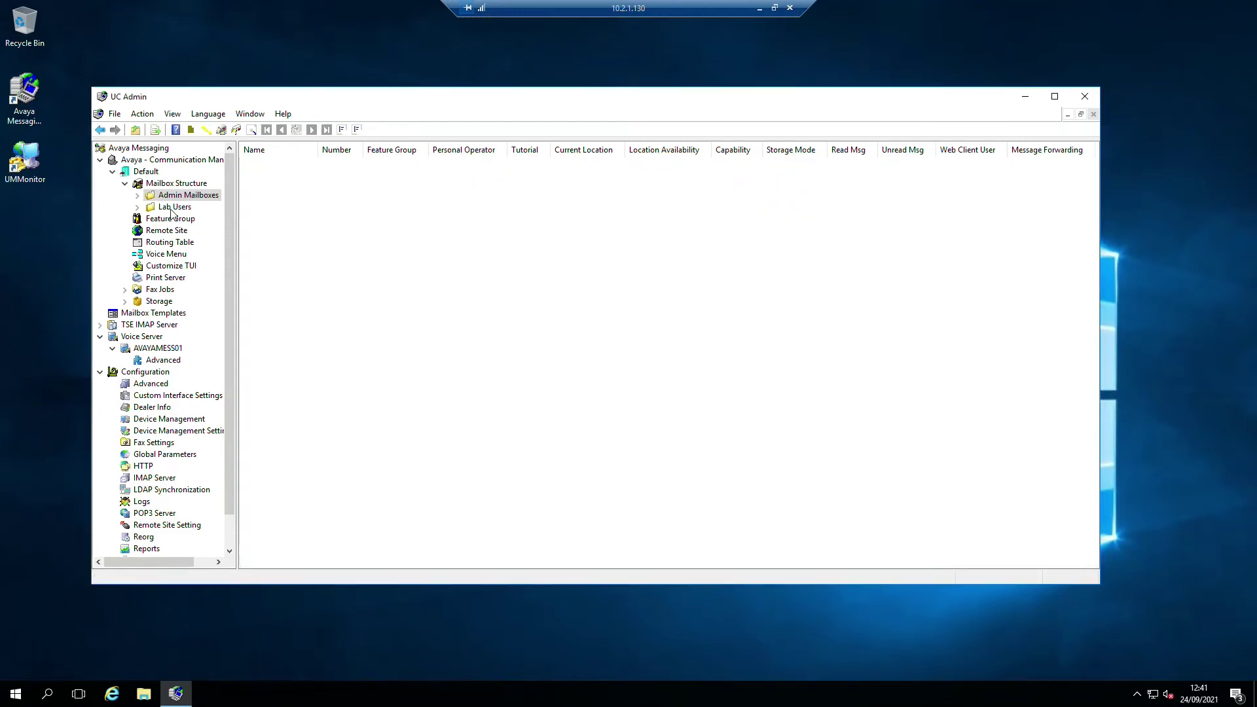
# - Enter 0001 as the Admin Mailbox in the Default company's properties, then save and close
pyautogui.click(151, 173)
pyautogui.rightClick(149, 172)
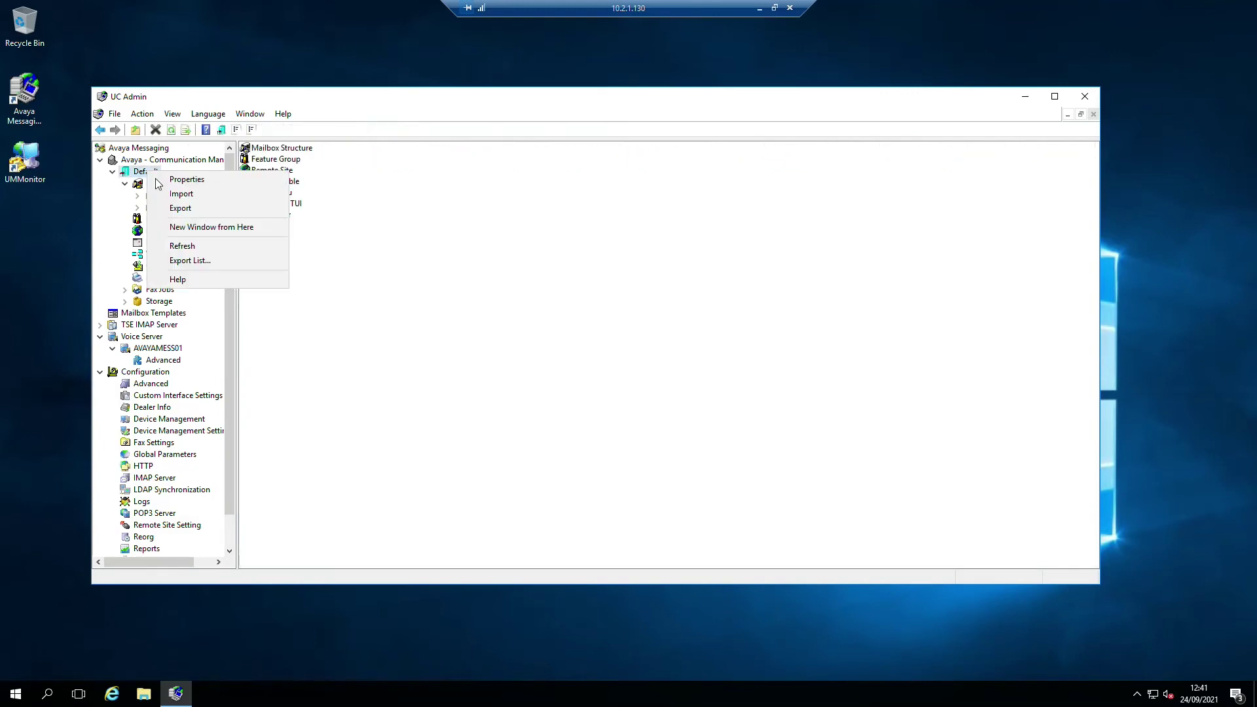
pyautogui.click(197, 180)
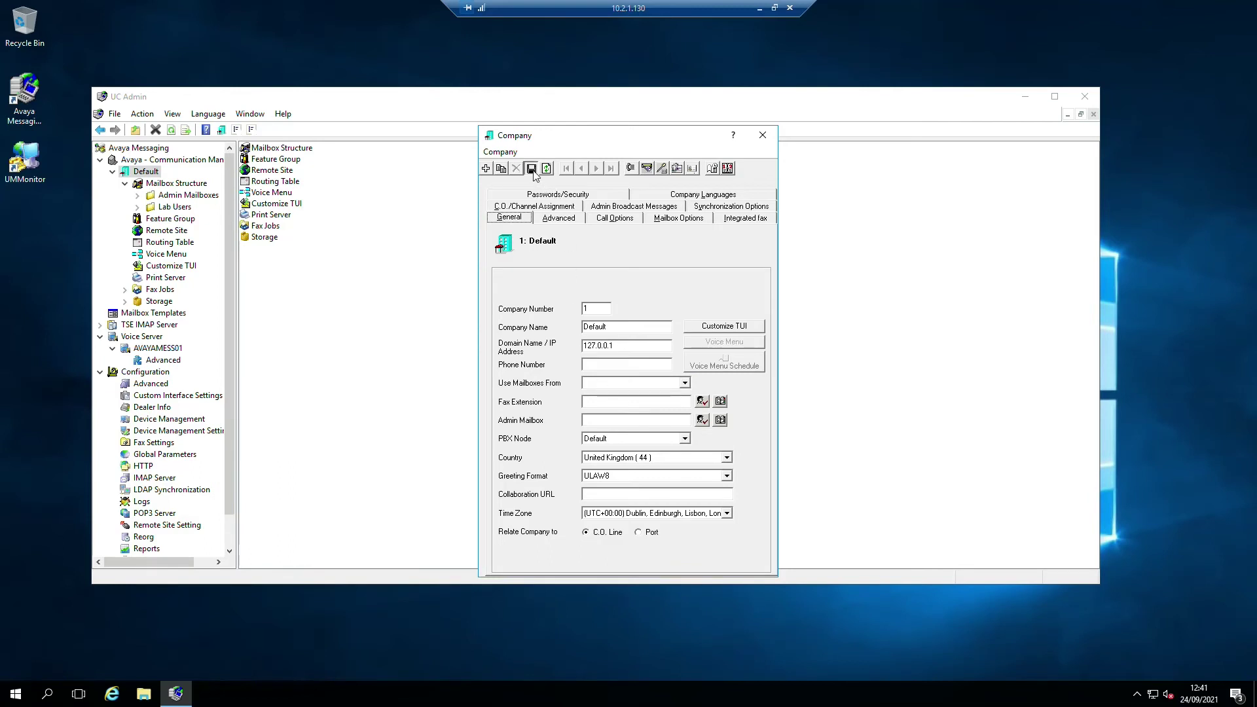
pyautogui.click(633, 379)
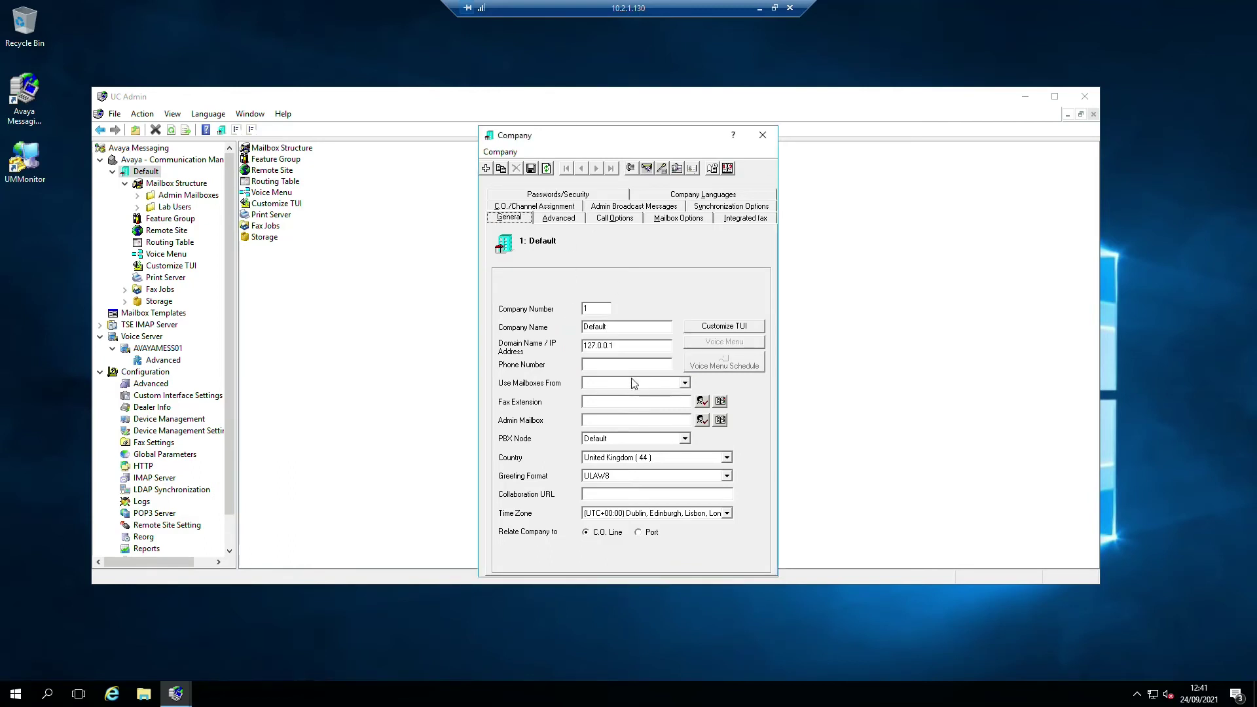
pyautogui.click(613, 420)
pyautogui.write('0001')
pyautogui.press('Tab')
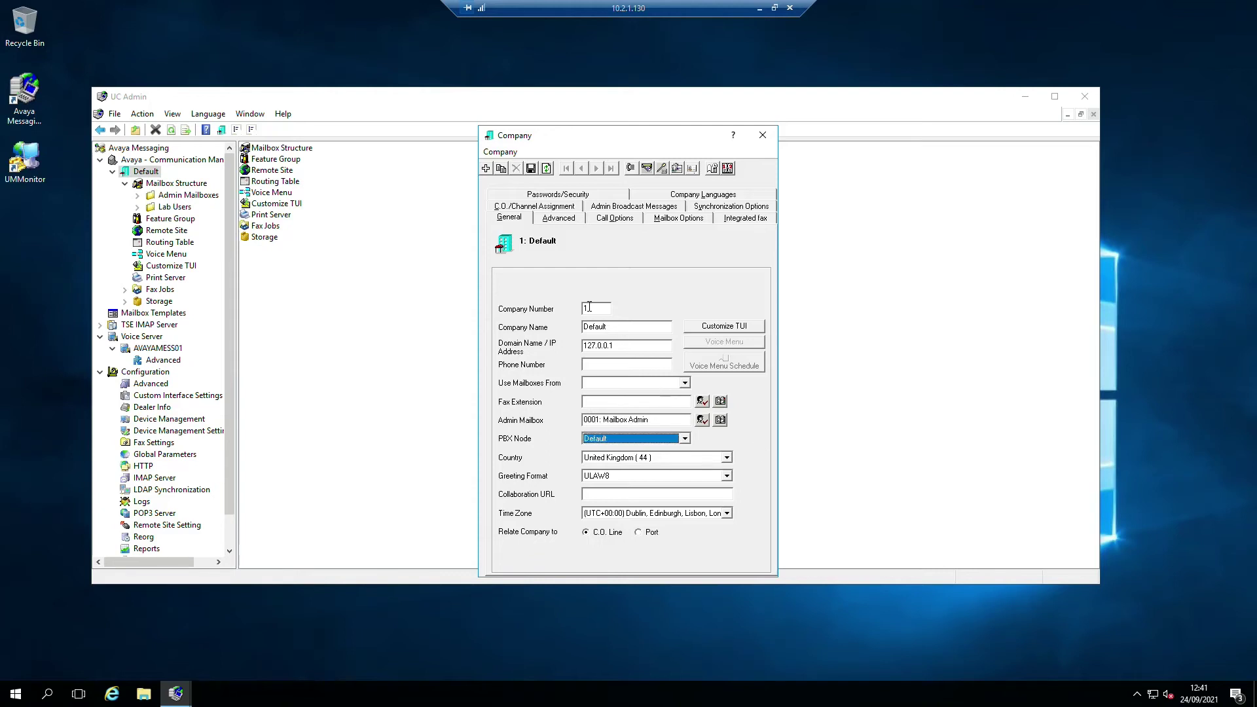
pyautogui.click(533, 170)
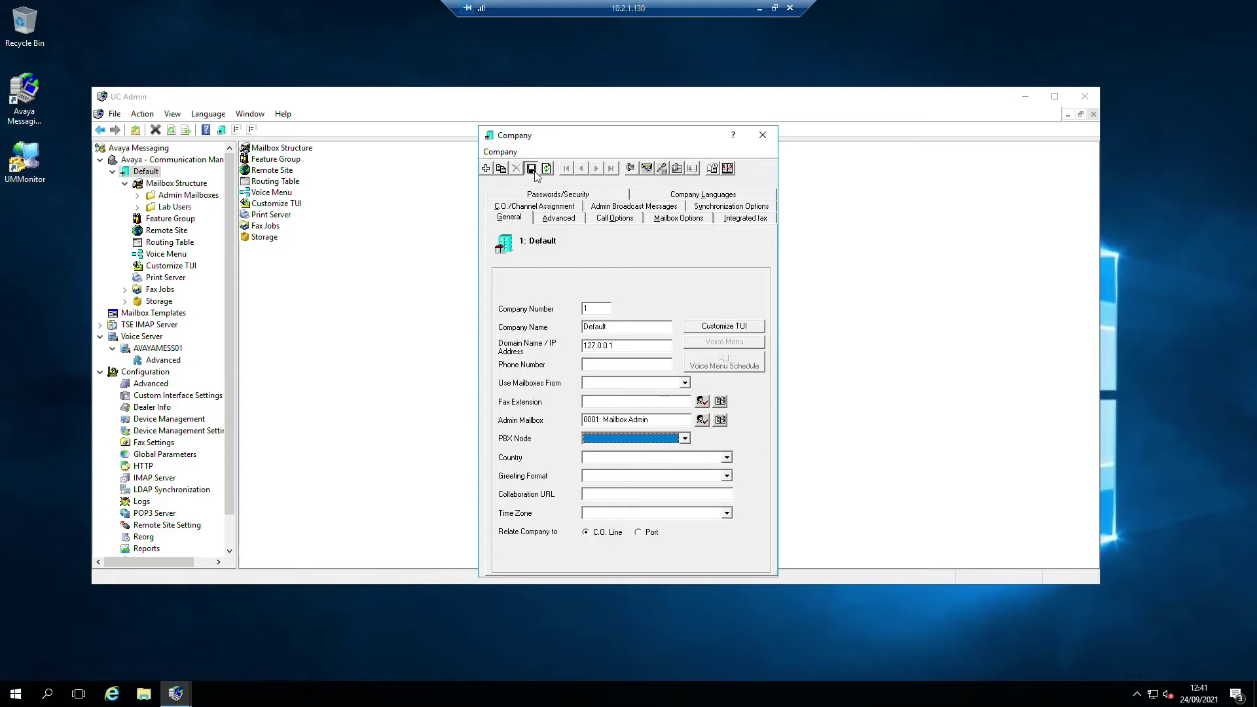
pyautogui.click(763, 135)
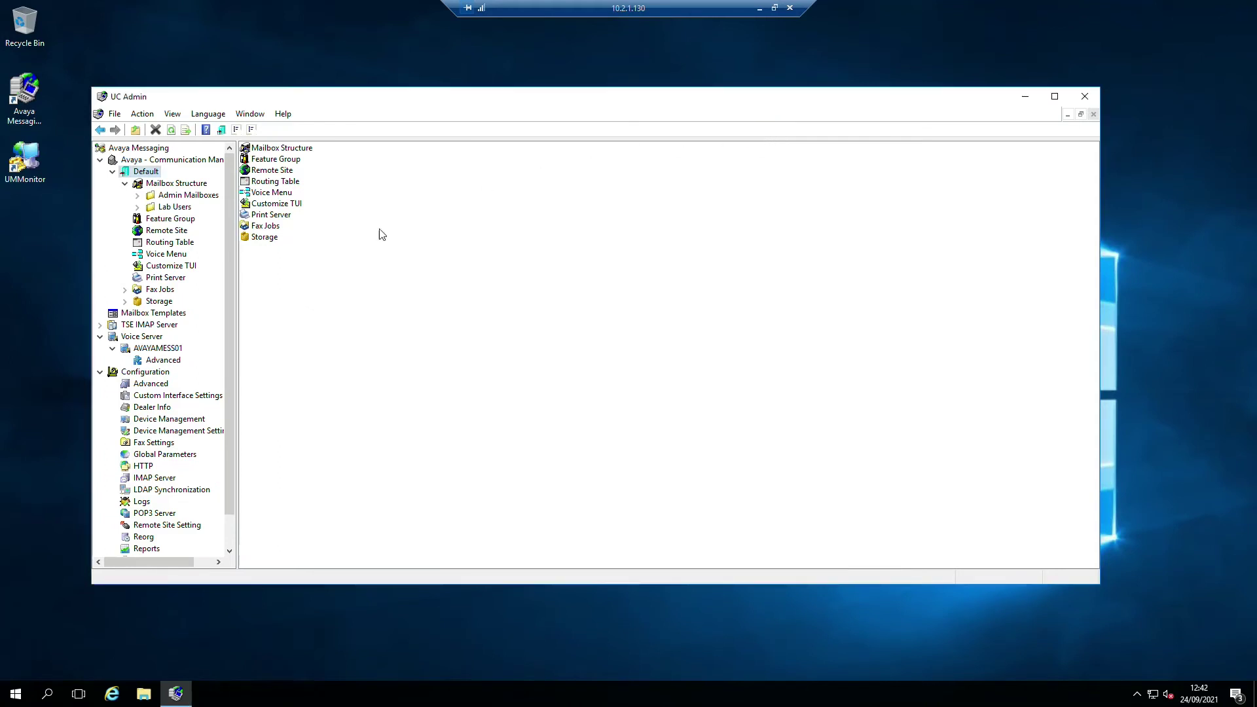
# - List the feature groups, widen Group Name, and review the Default Users group's options
pyautogui.click(169, 220)
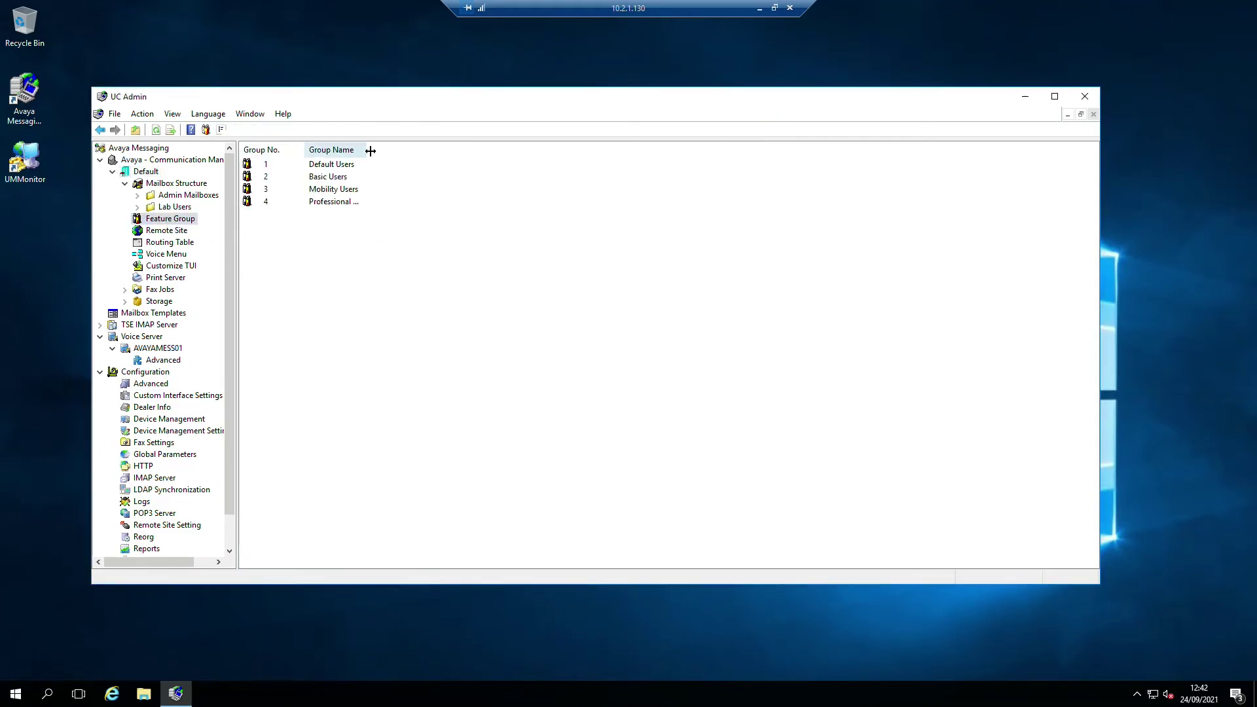
pyautogui.moveTo(454, 151); pyautogui.dragTo(497, 151)
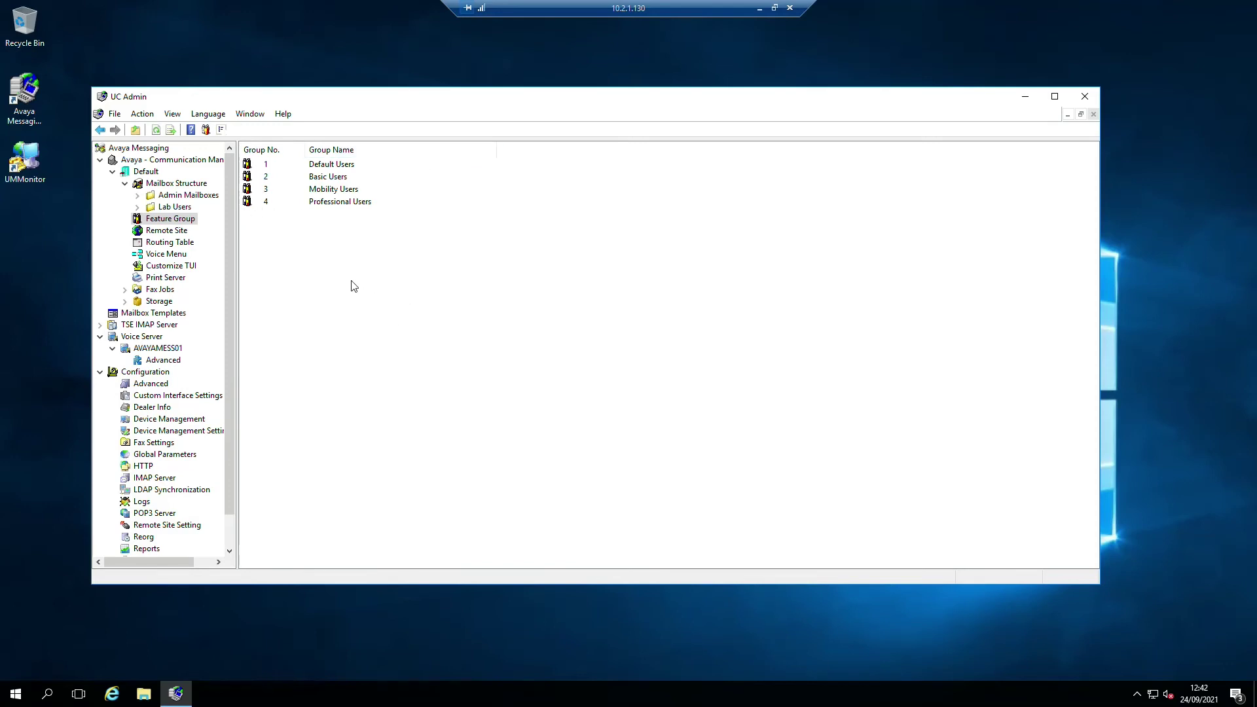
pyautogui.doubleClick(327, 167)
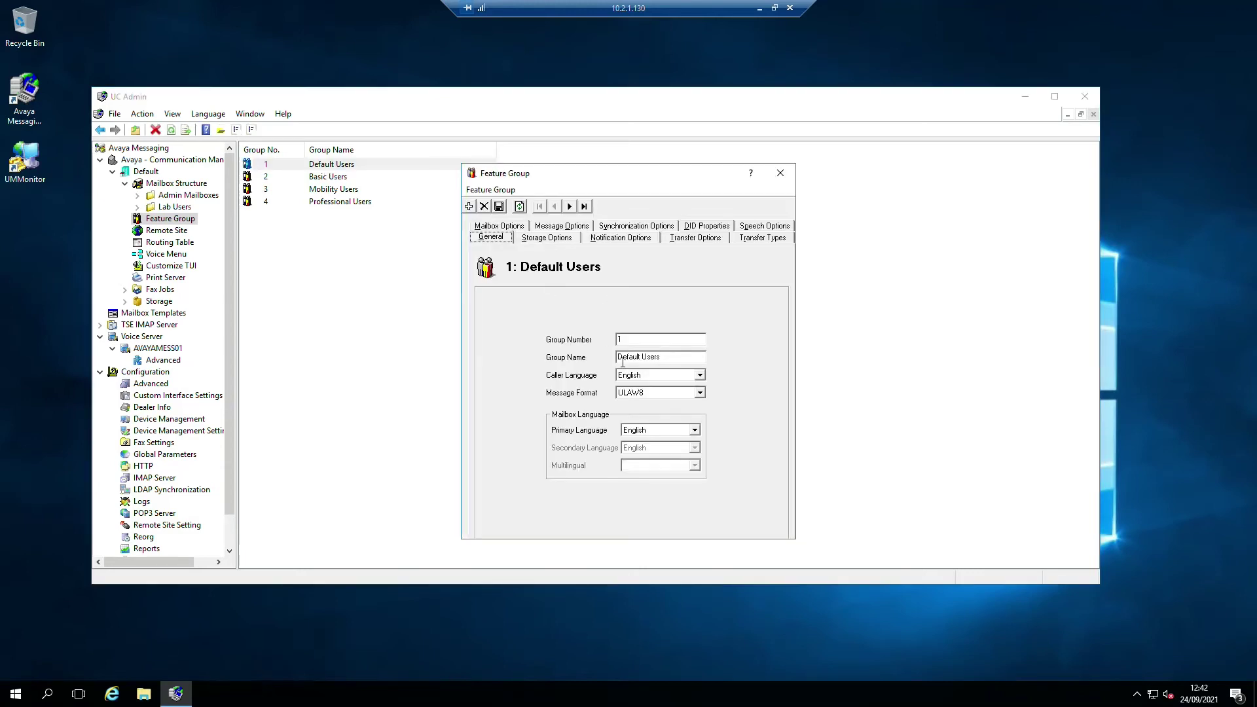
pyautogui.click(560, 239)
pyautogui.press('Right')
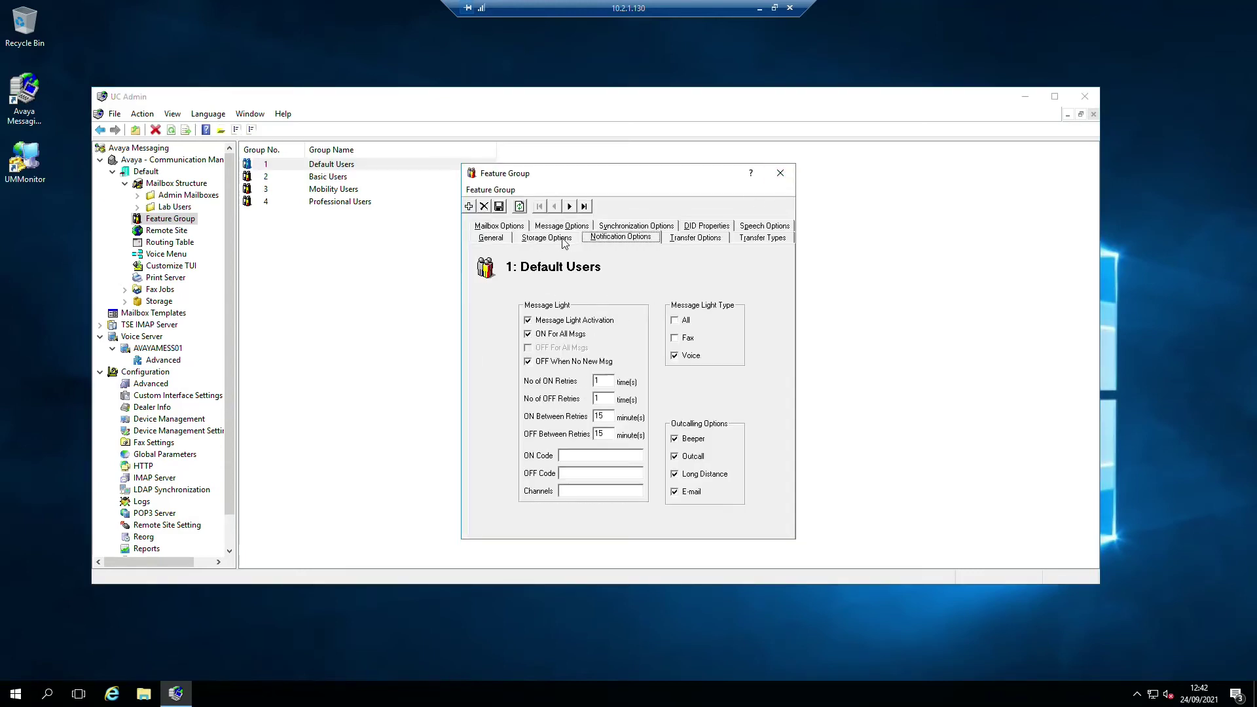
pyautogui.click(490, 223)
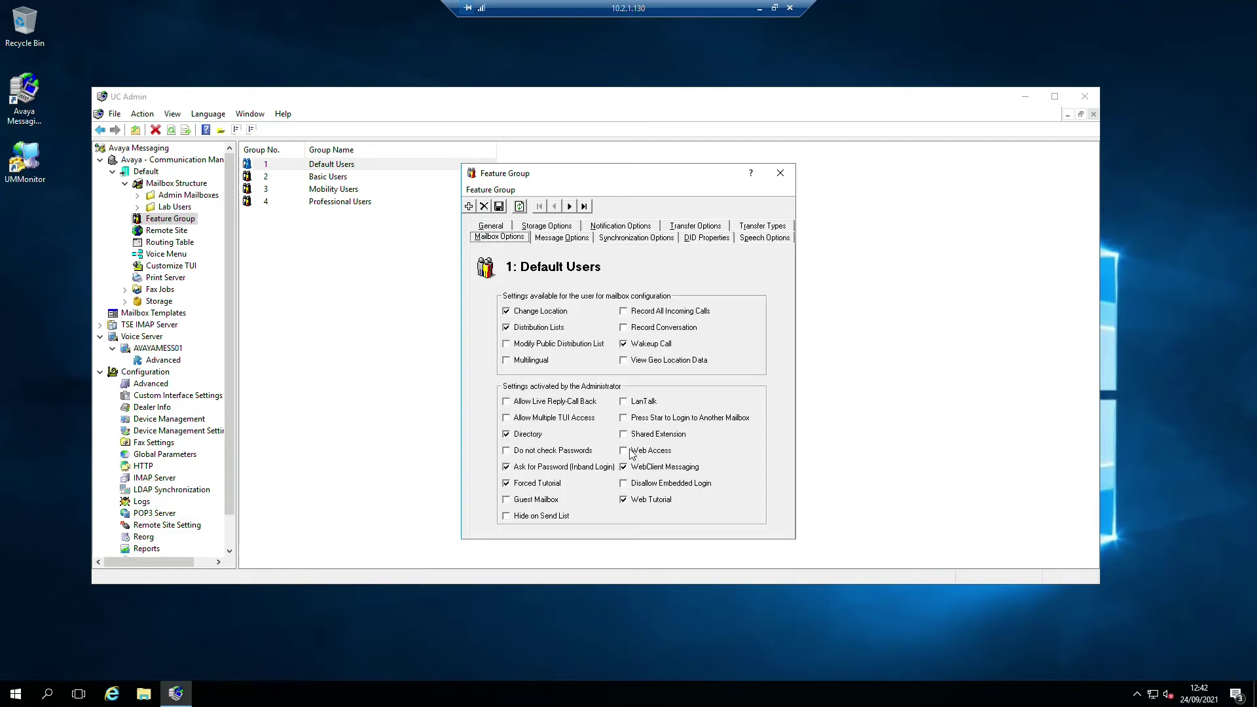
pyautogui.click(780, 173)
# - Review the Professional Users and Mobility Users feature group settings
pyautogui.rightClick(305, 202)
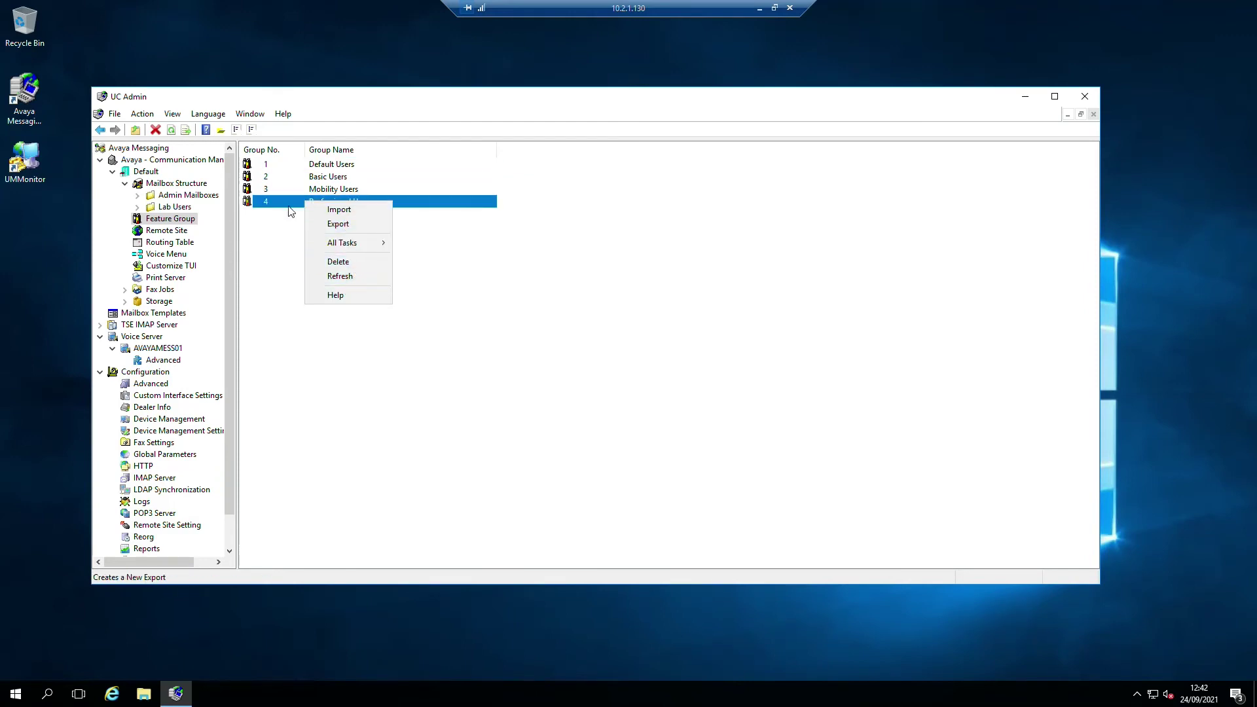
pyautogui.click(286, 203)
pyautogui.doubleClick(307, 203)
pyautogui.click(556, 238)
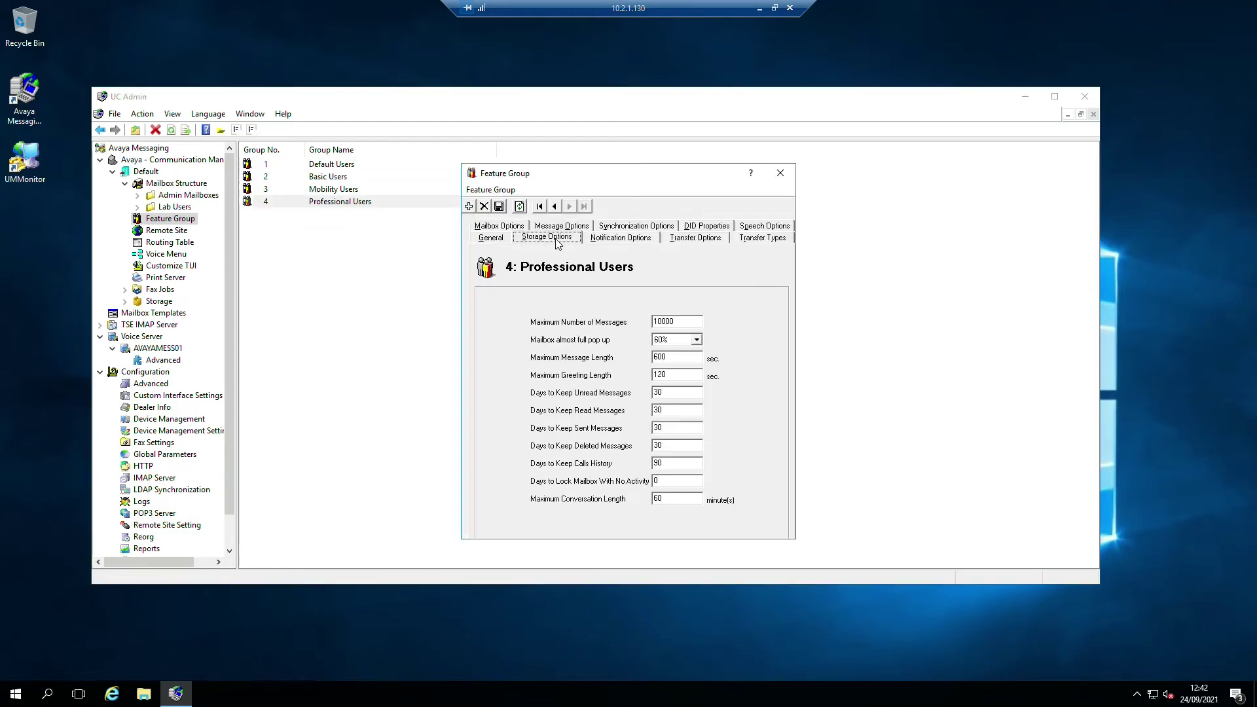
pyautogui.click(486, 237)
pyautogui.click(514, 226)
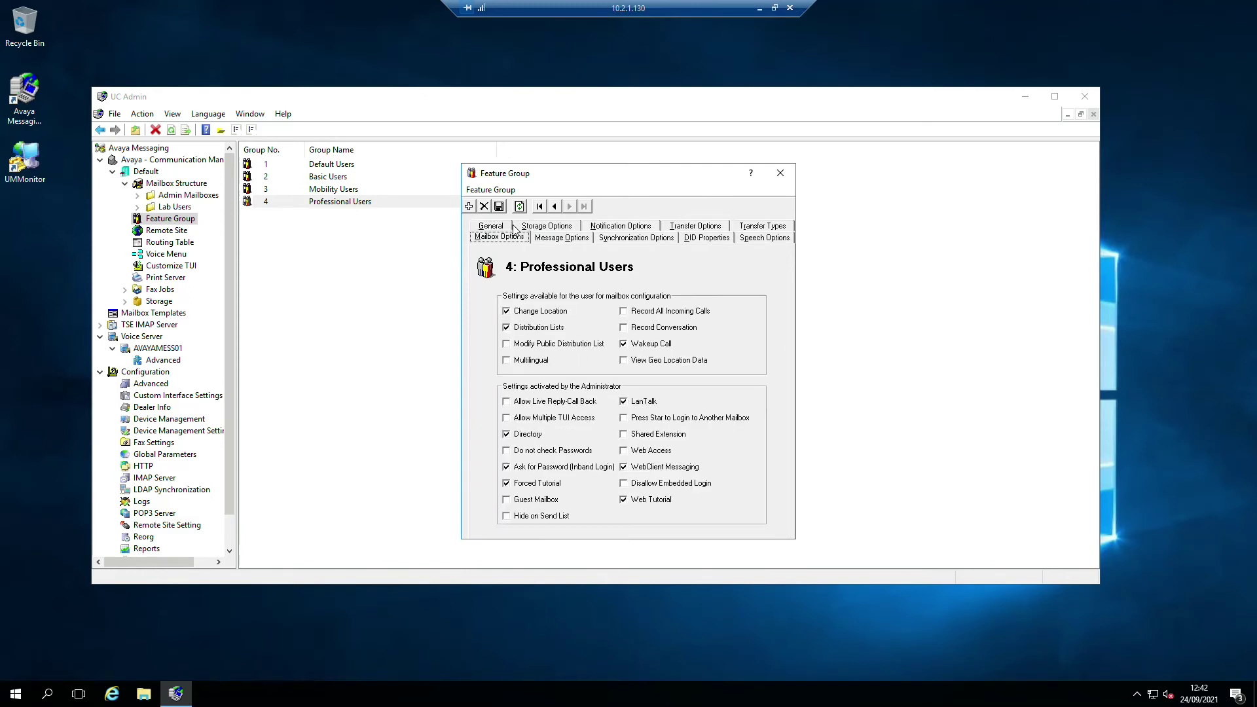
pyautogui.click(780, 173)
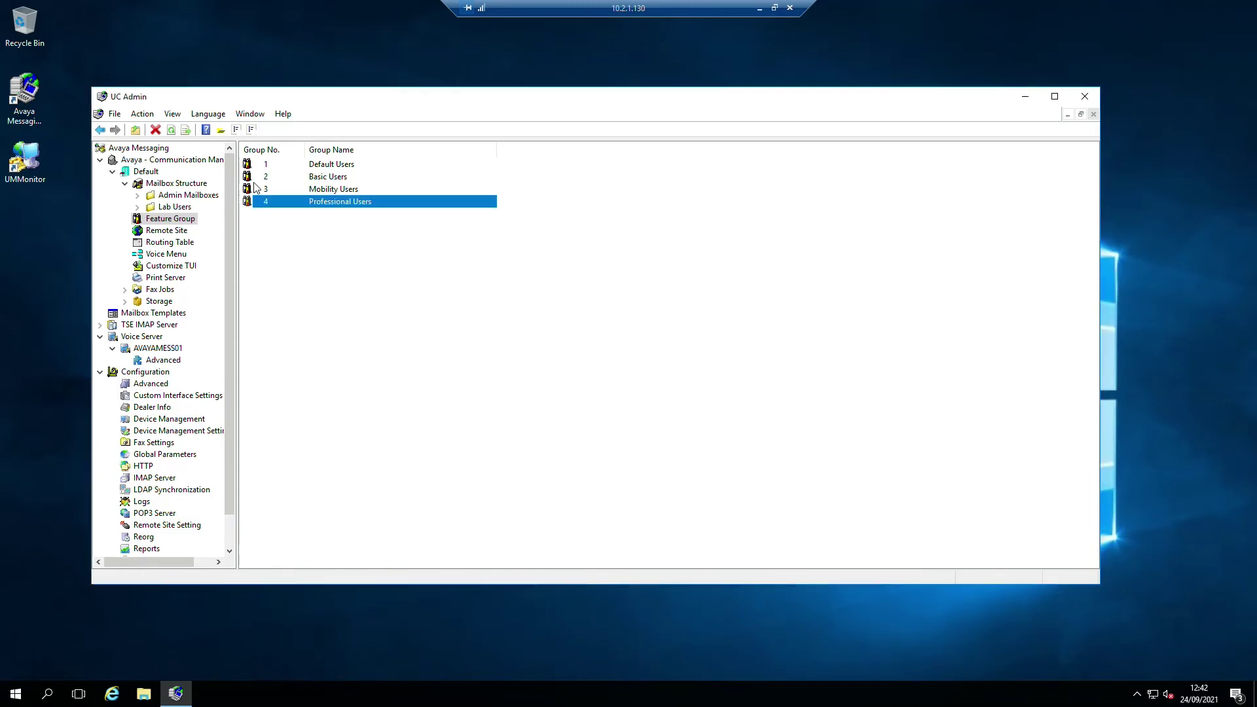
pyautogui.doubleClick(312, 191)
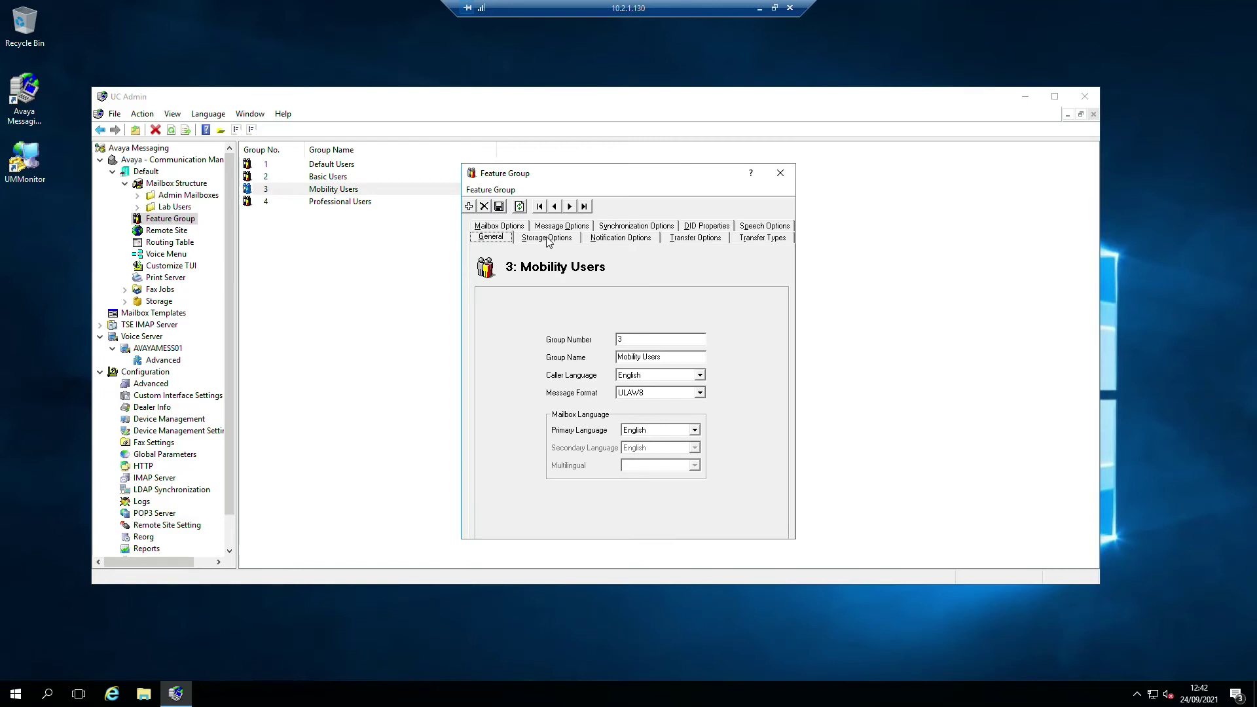
pyautogui.click(497, 226)
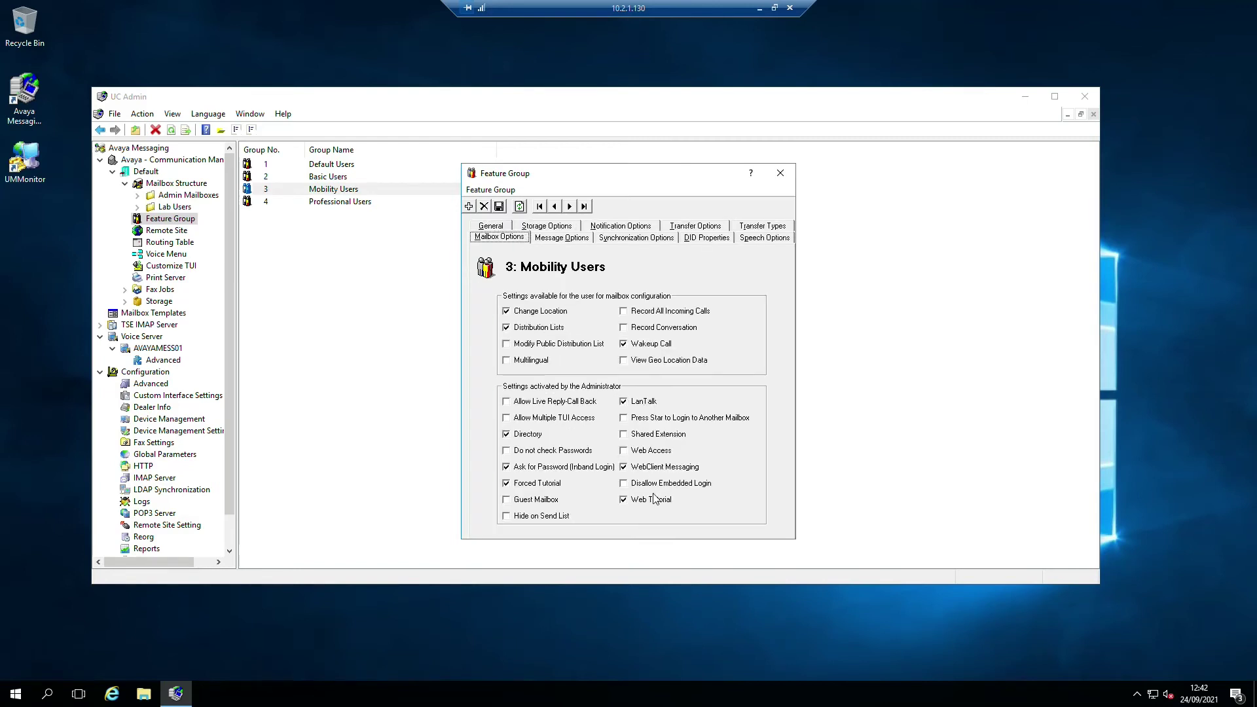
pyautogui.click(781, 173)
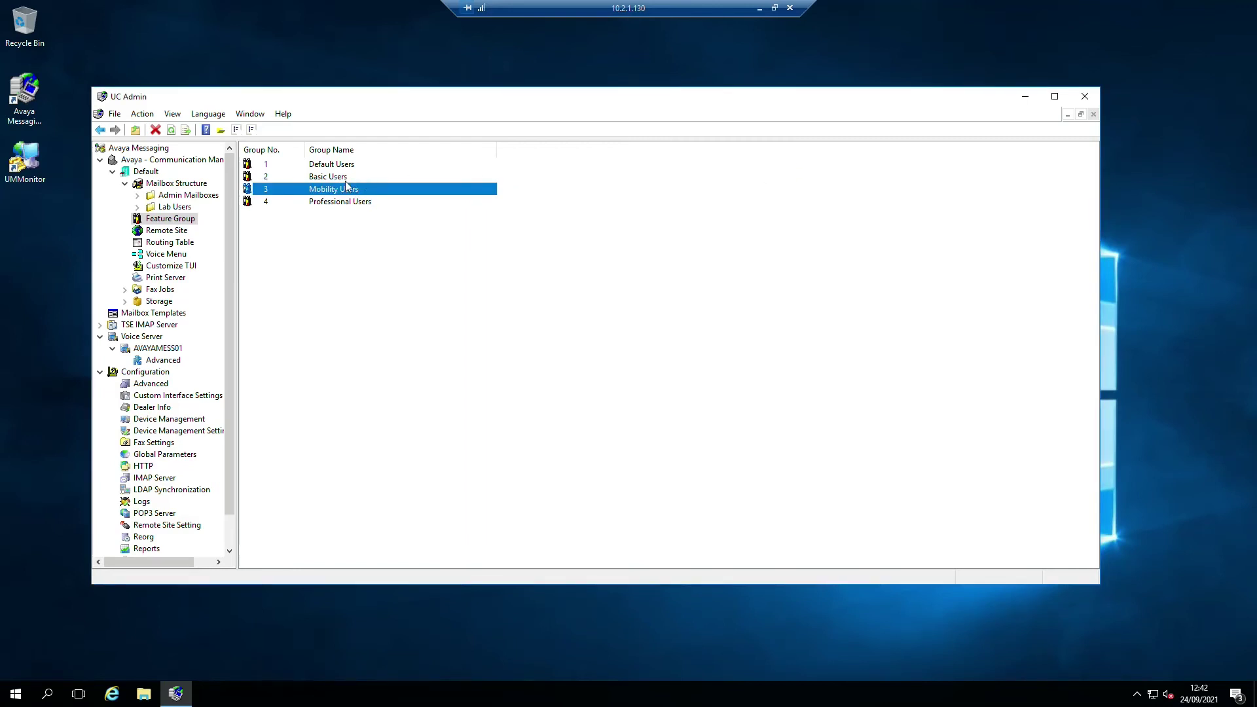
# - Open Basic Users, step through the records back to 1: Default Users, and close
pyautogui.doubleClick(314, 178)
pyautogui.click(496, 226)
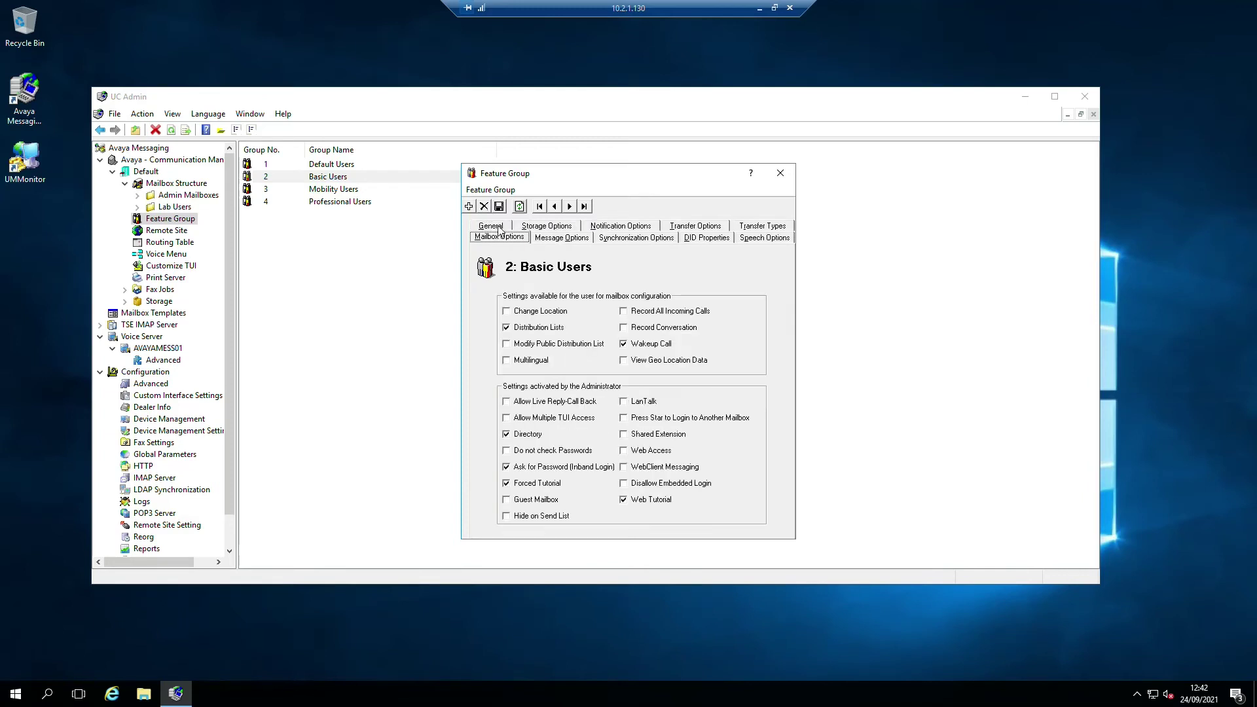
pyautogui.click(568, 206)
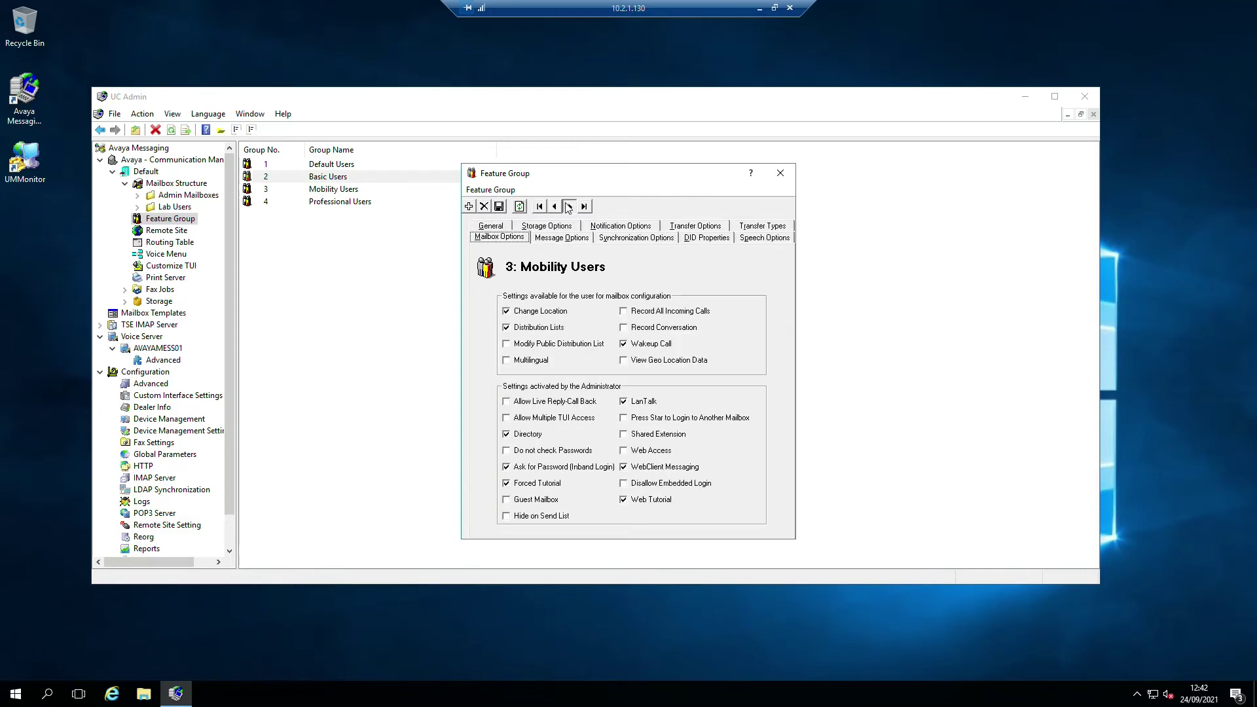
pyautogui.click(568, 207)
pyautogui.click(554, 207)
pyautogui.click(553, 207)
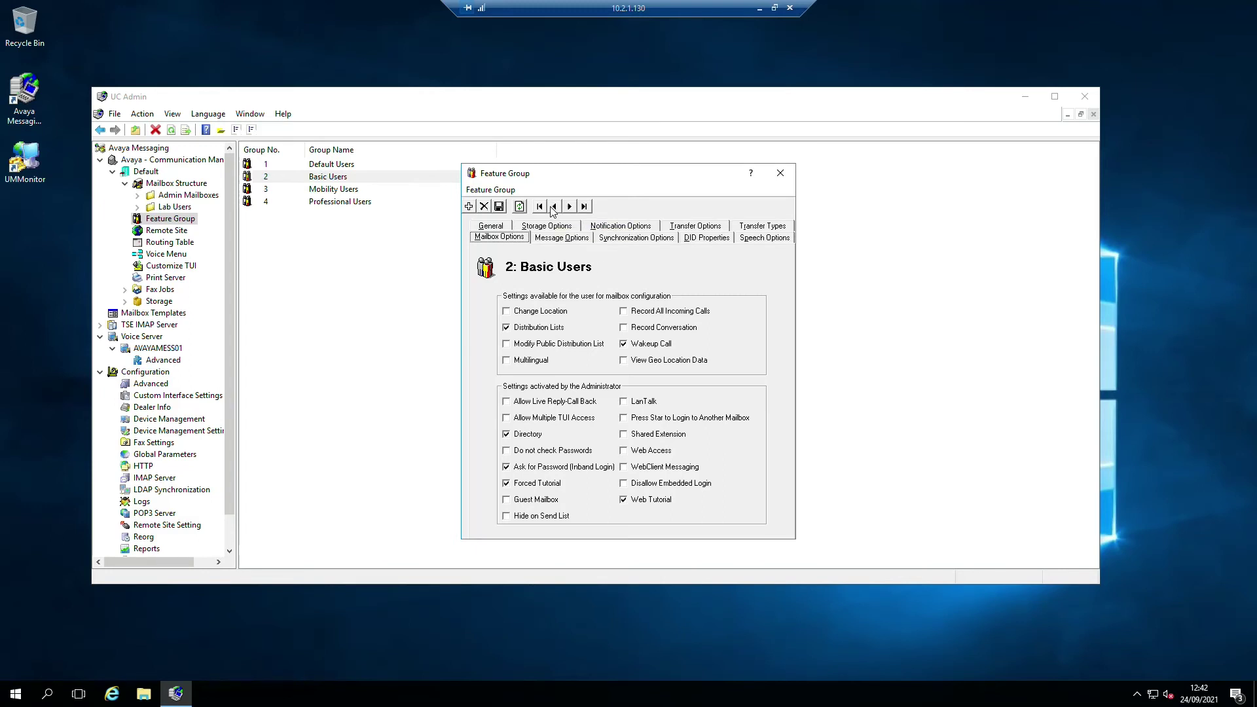
pyautogui.click(553, 207)
pyautogui.click(780, 173)
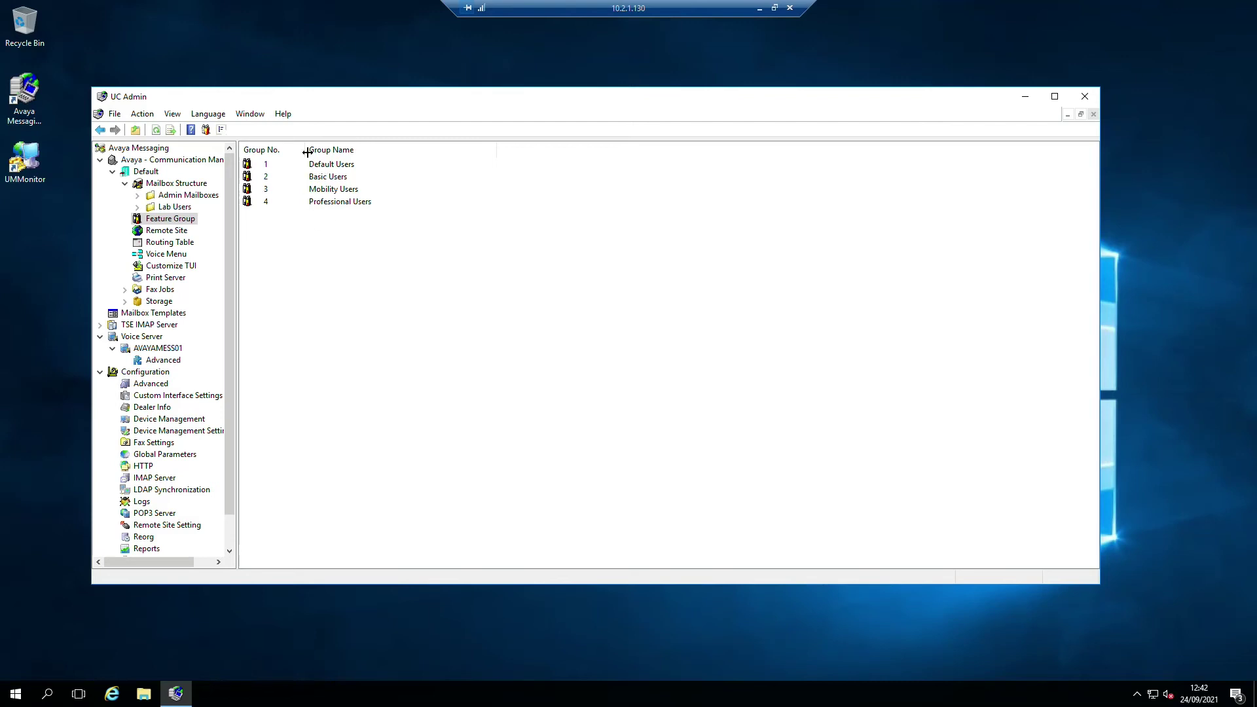
pyautogui.doubleClick(336, 165)
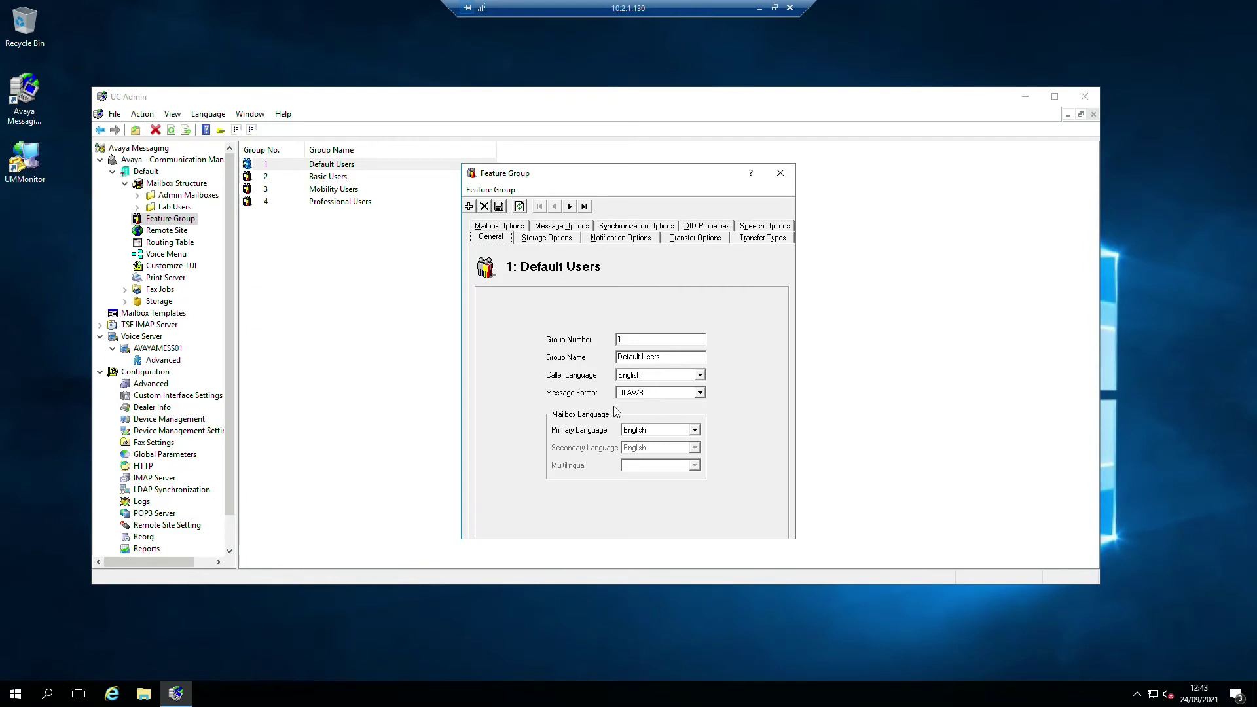
pyautogui.click(701, 394)
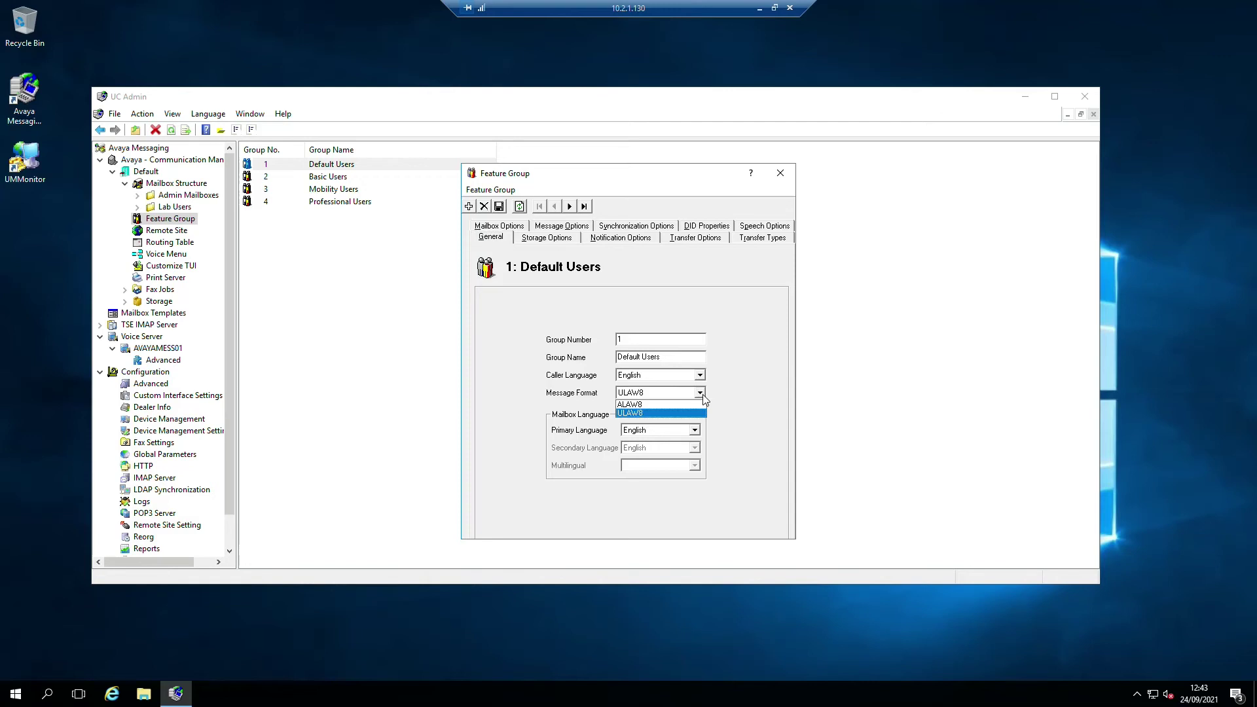
pyautogui.click(702, 412)
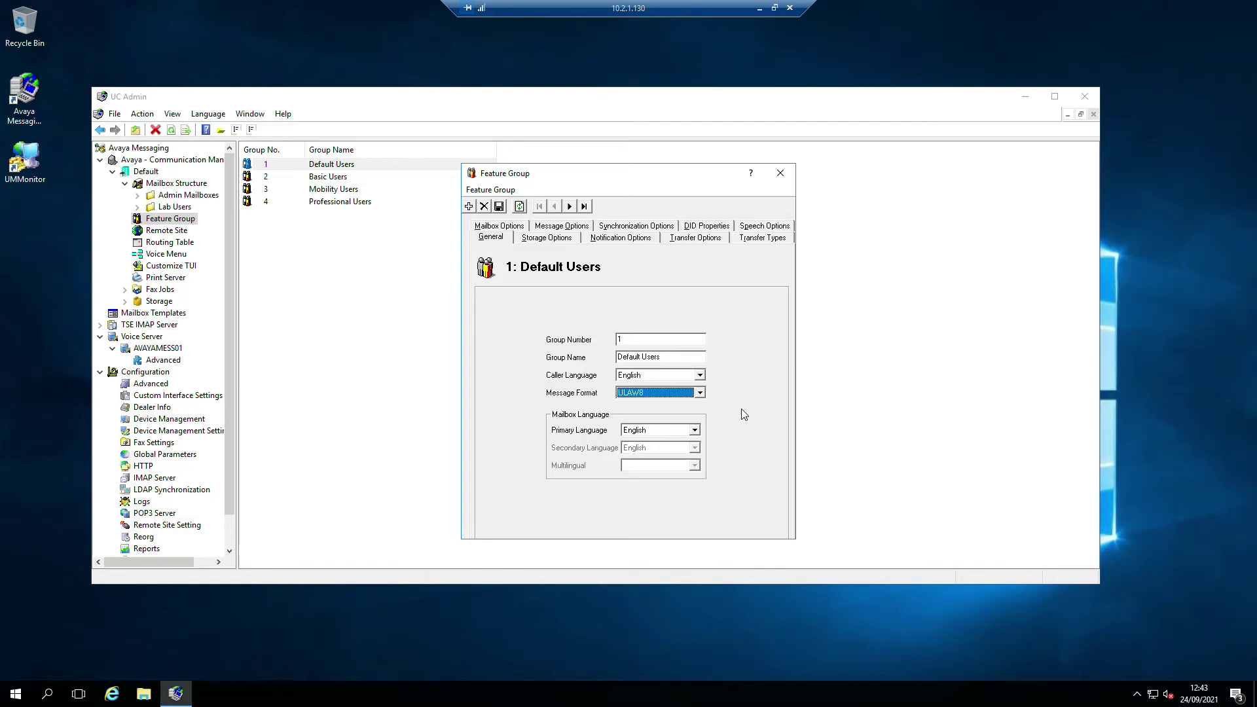
pyautogui.click(694, 431)
pyautogui.click(694, 430)
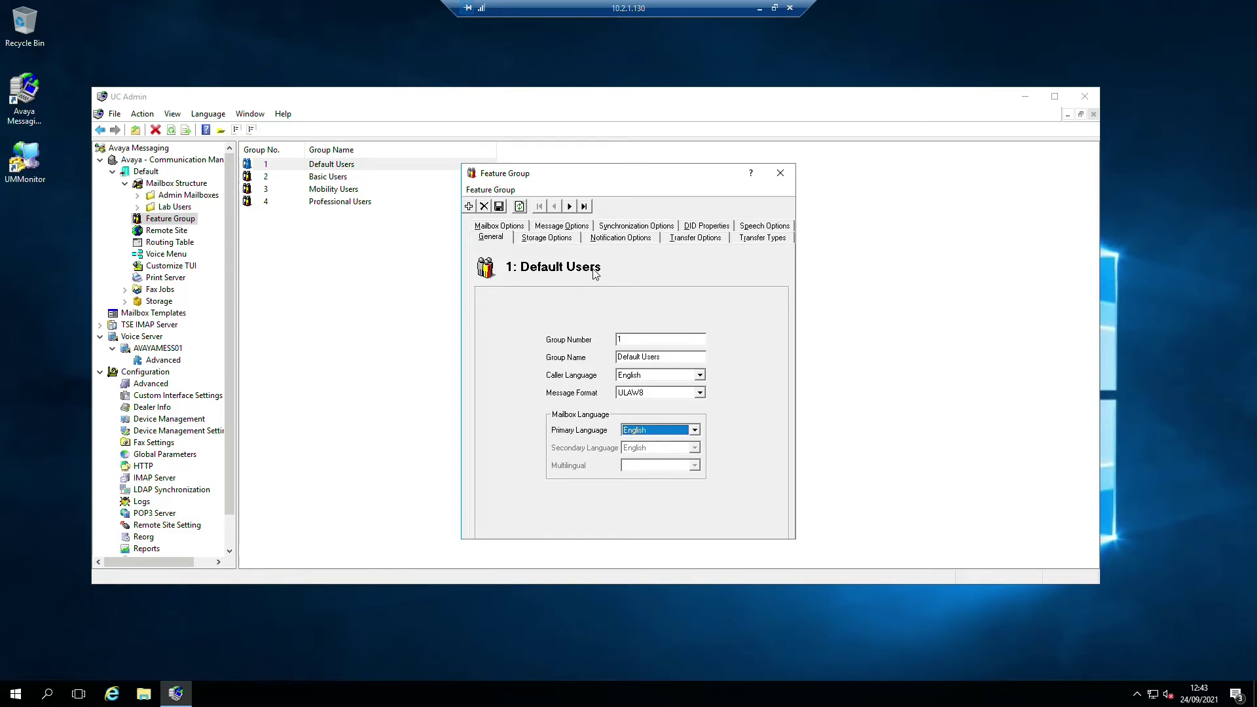
pyautogui.click(542, 240)
pyautogui.click(619, 241)
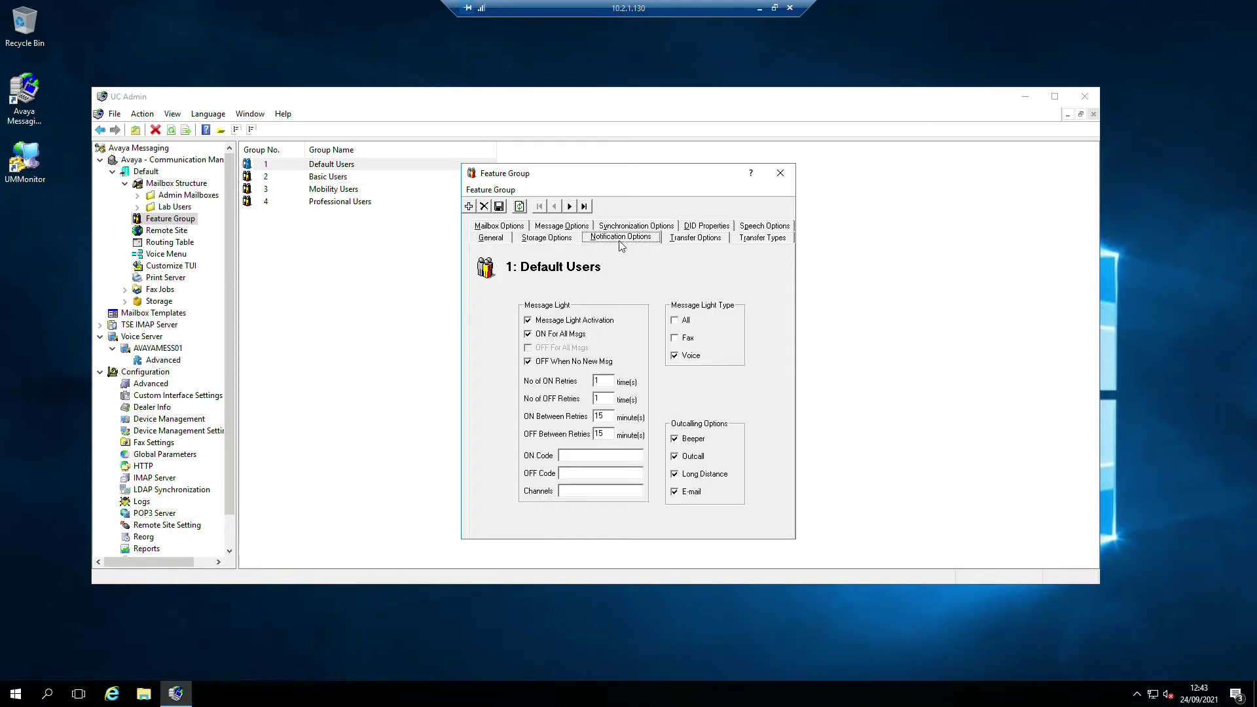
pyautogui.click(699, 240)
pyautogui.click(764, 238)
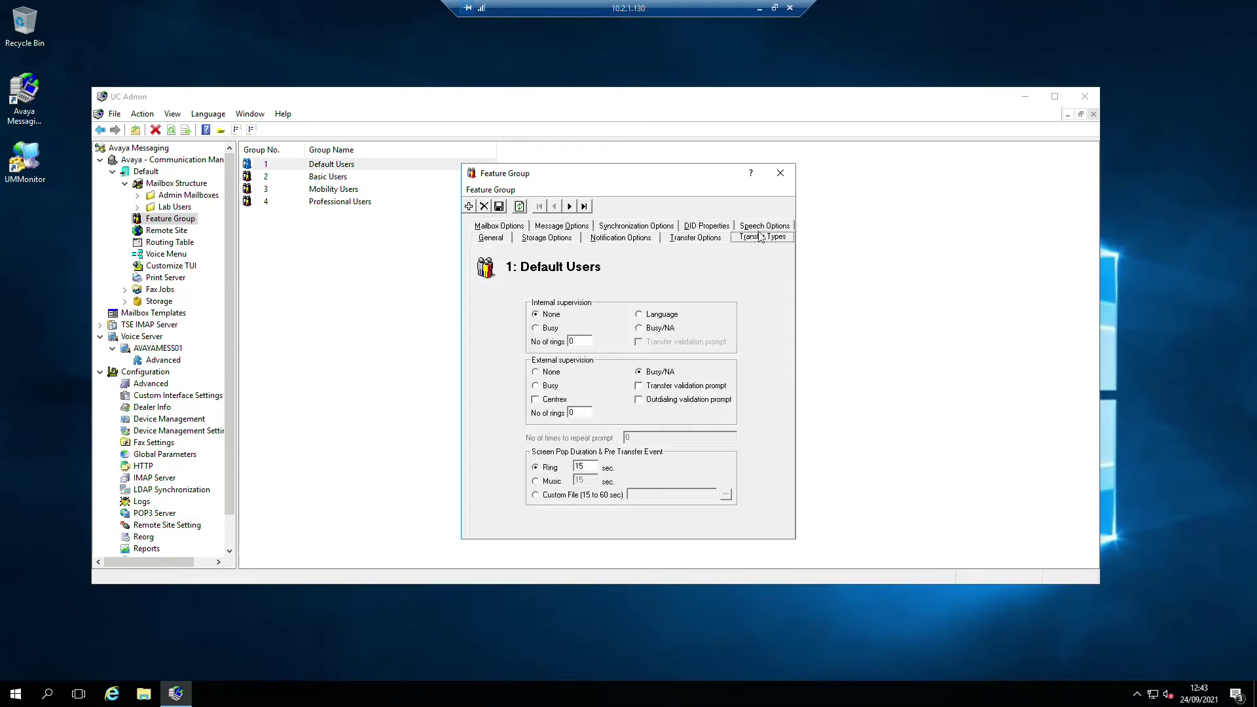
pyautogui.click(780, 173)
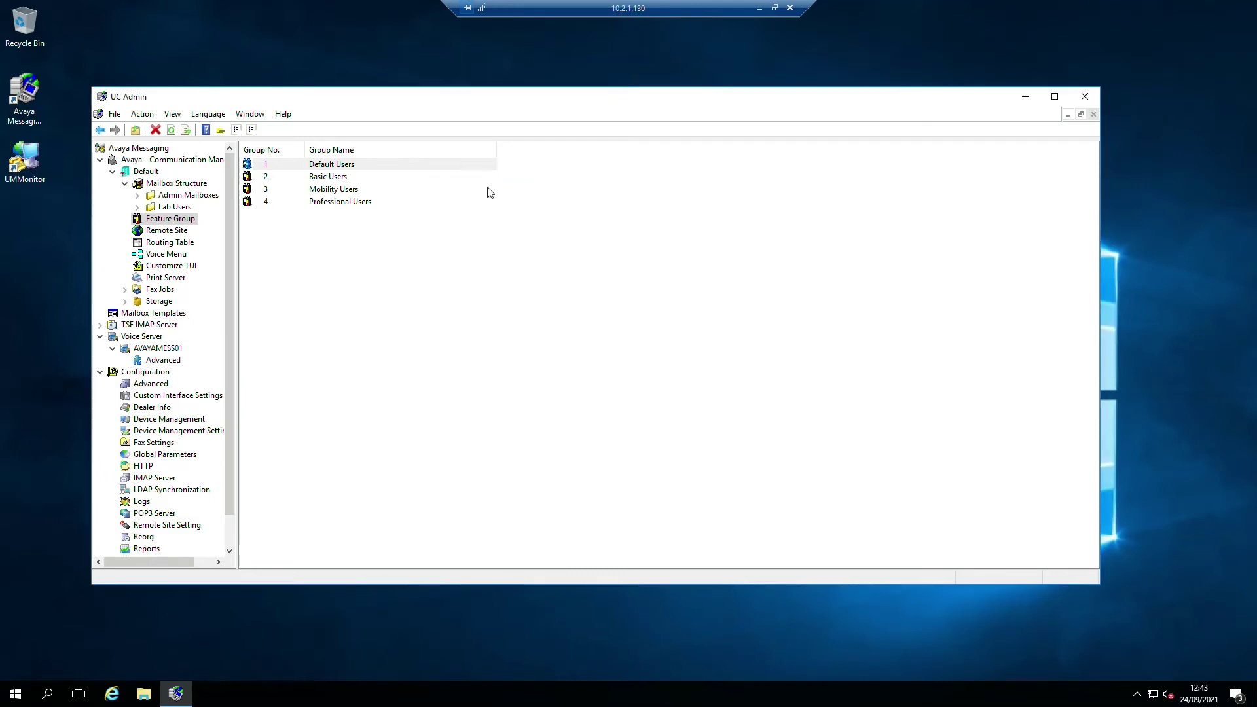
pyautogui.click(342, 275)
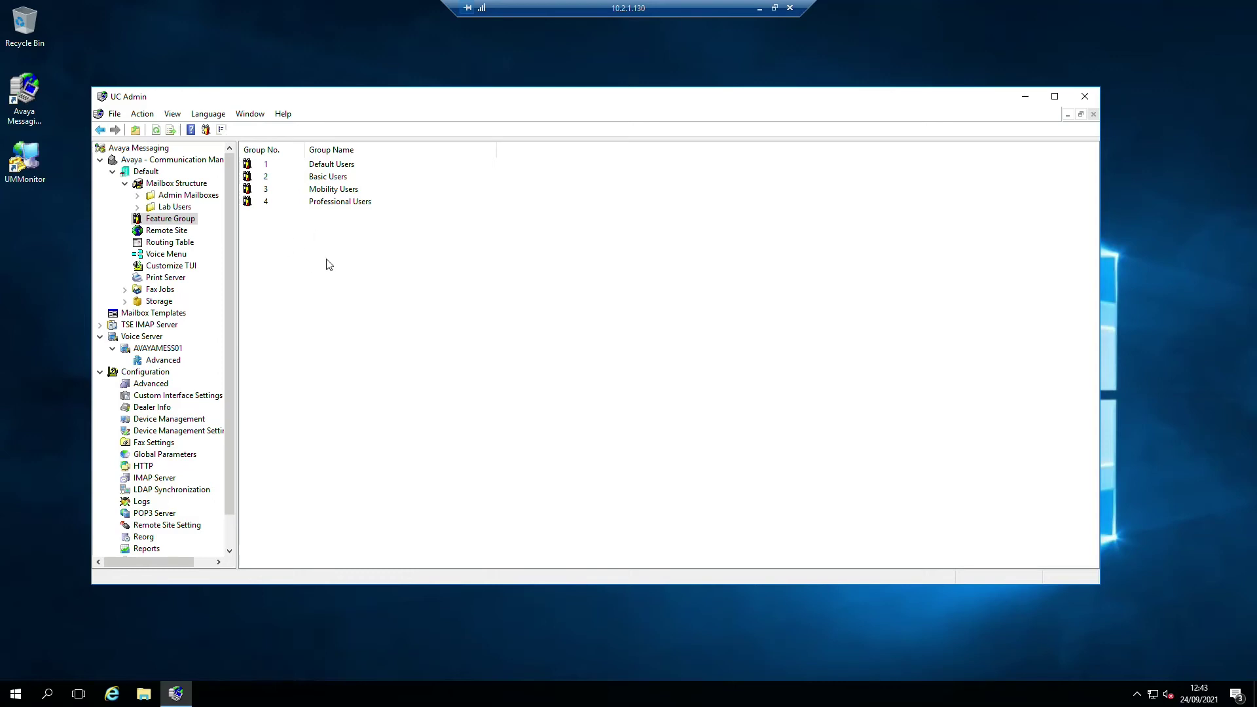
pyautogui.rightClick(319, 165)
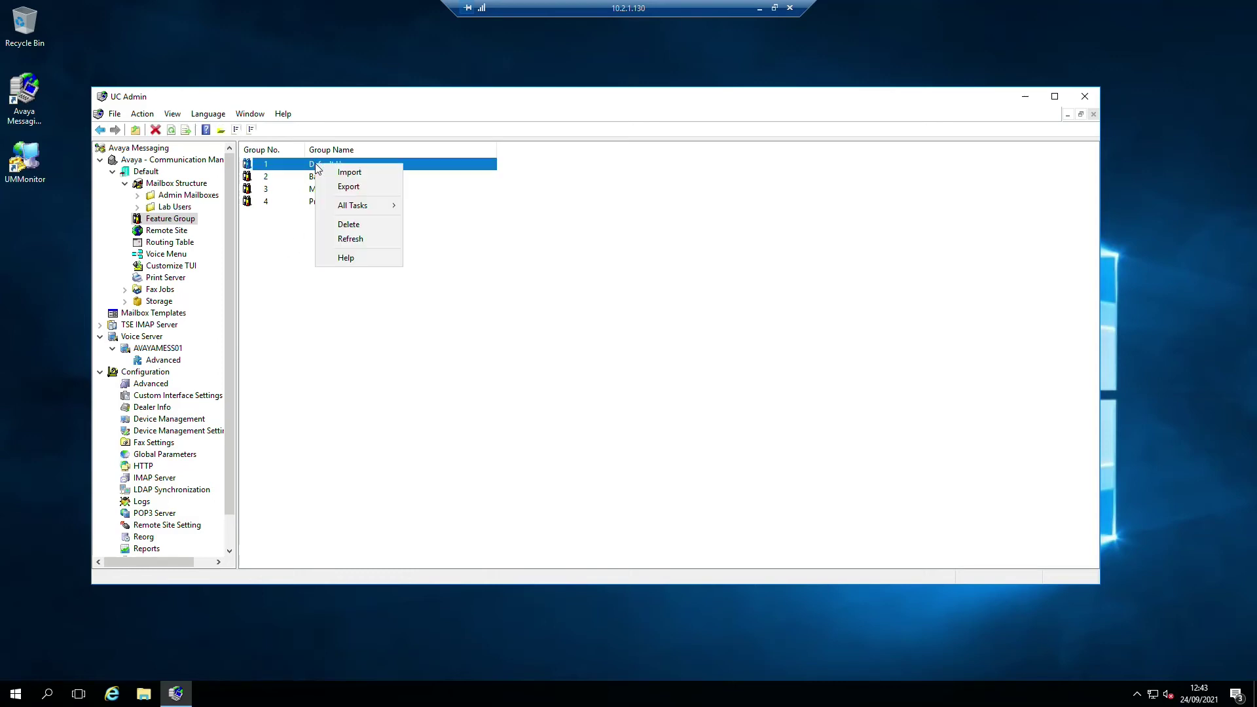
pyautogui.moveTo(352, 207)
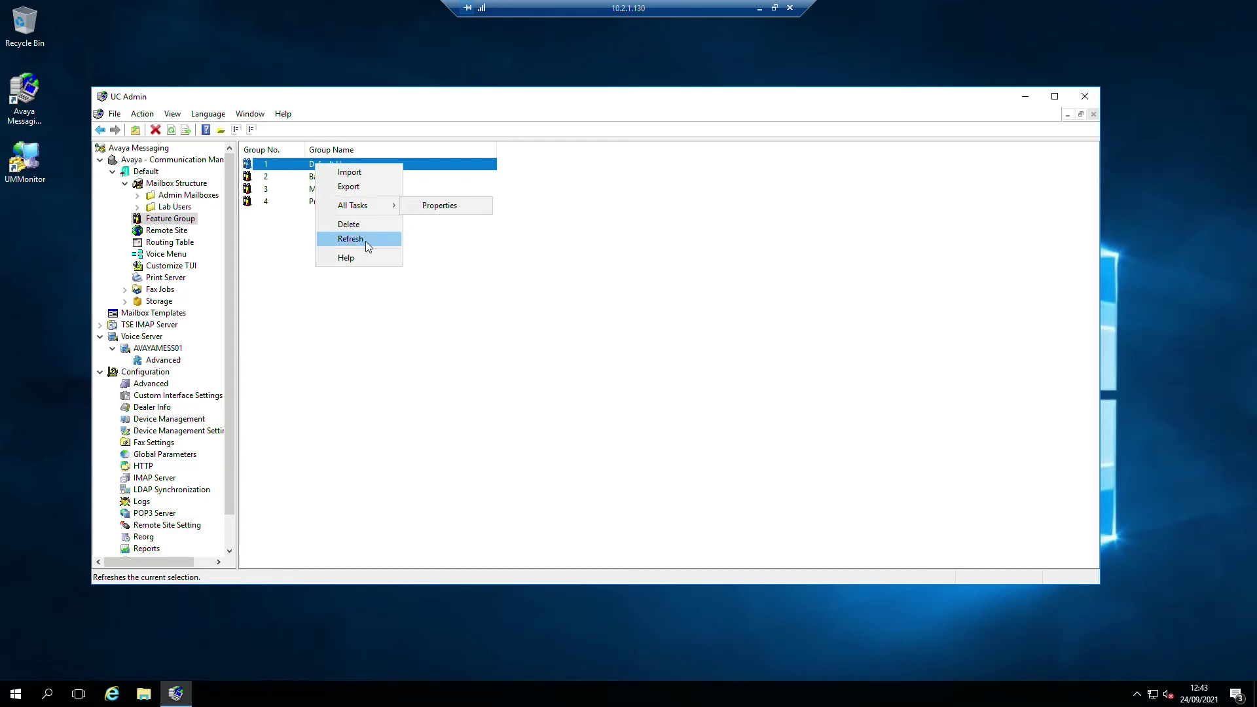
pyautogui.click(466, 329)
pyautogui.doubleClick(340, 167)
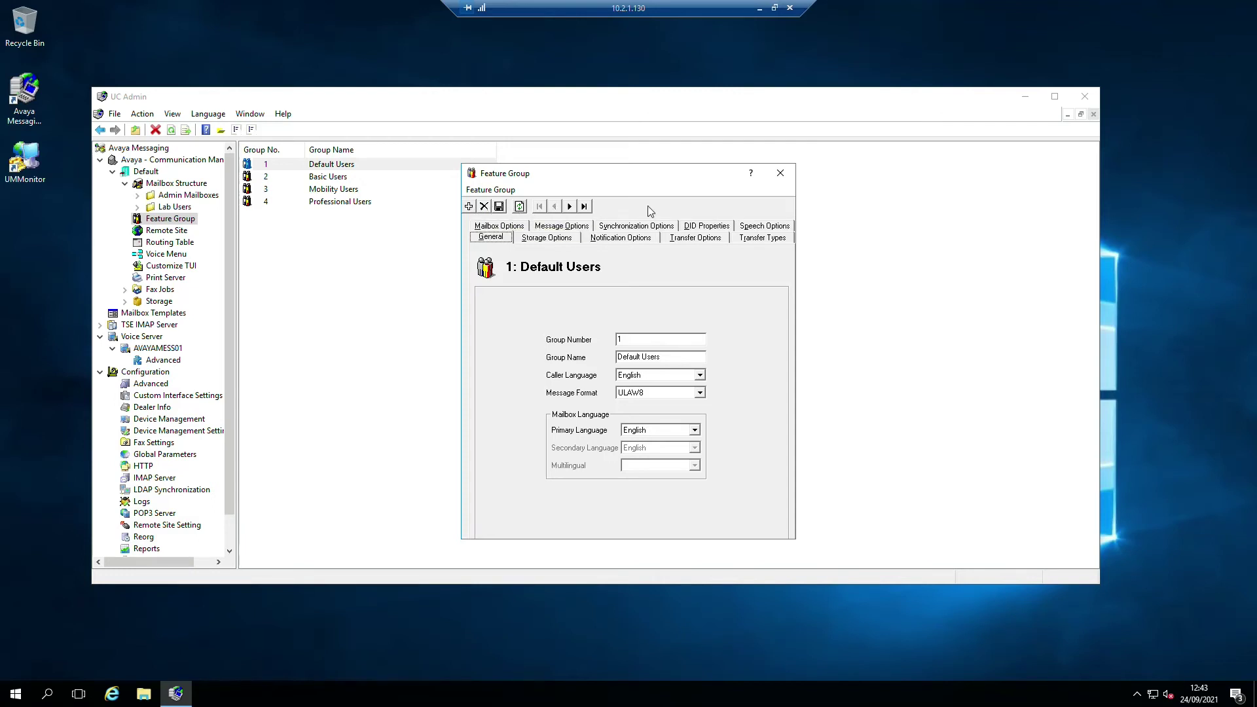
pyautogui.click(780, 173)
pyautogui.click(332, 205)
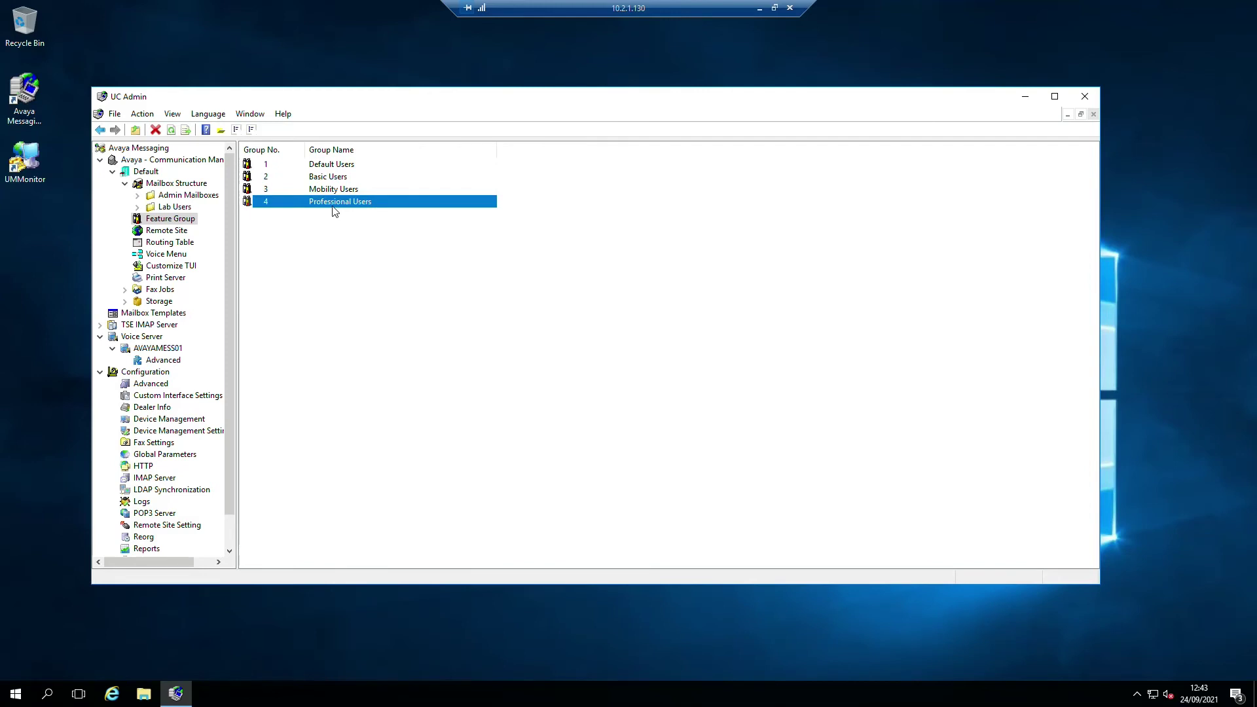
pyautogui.rightClick(332, 207)
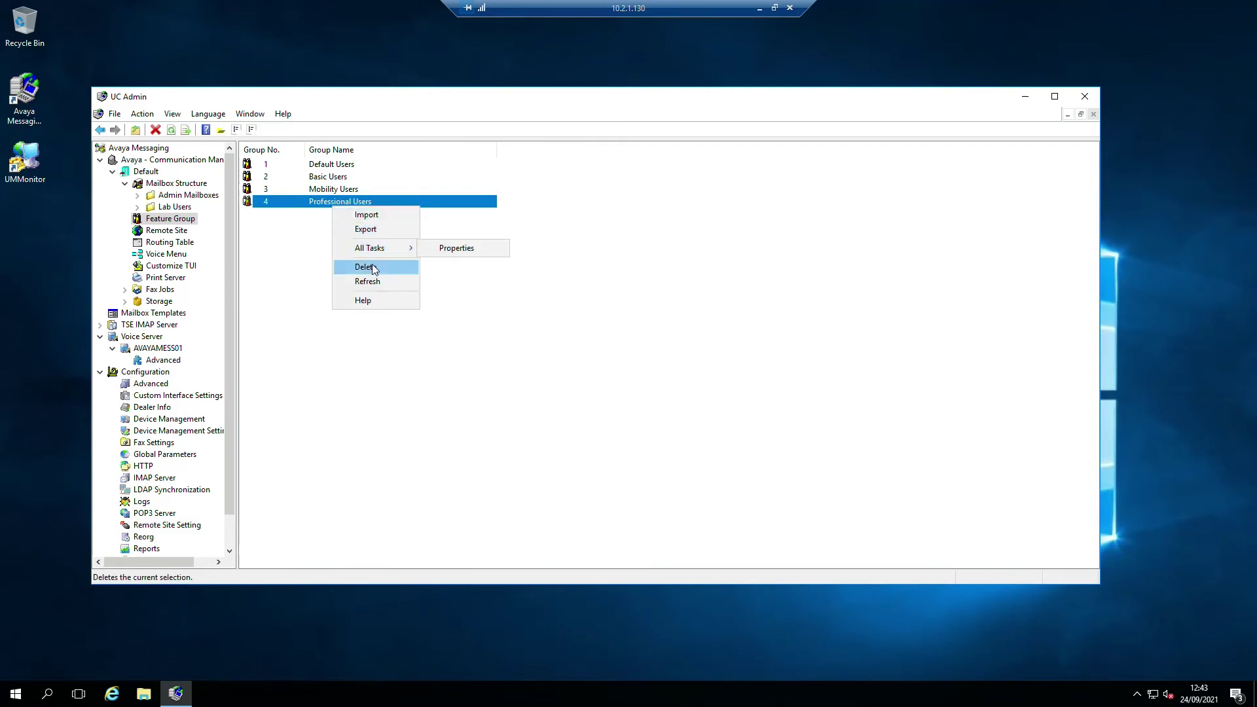
pyautogui.rightClick(304, 191)
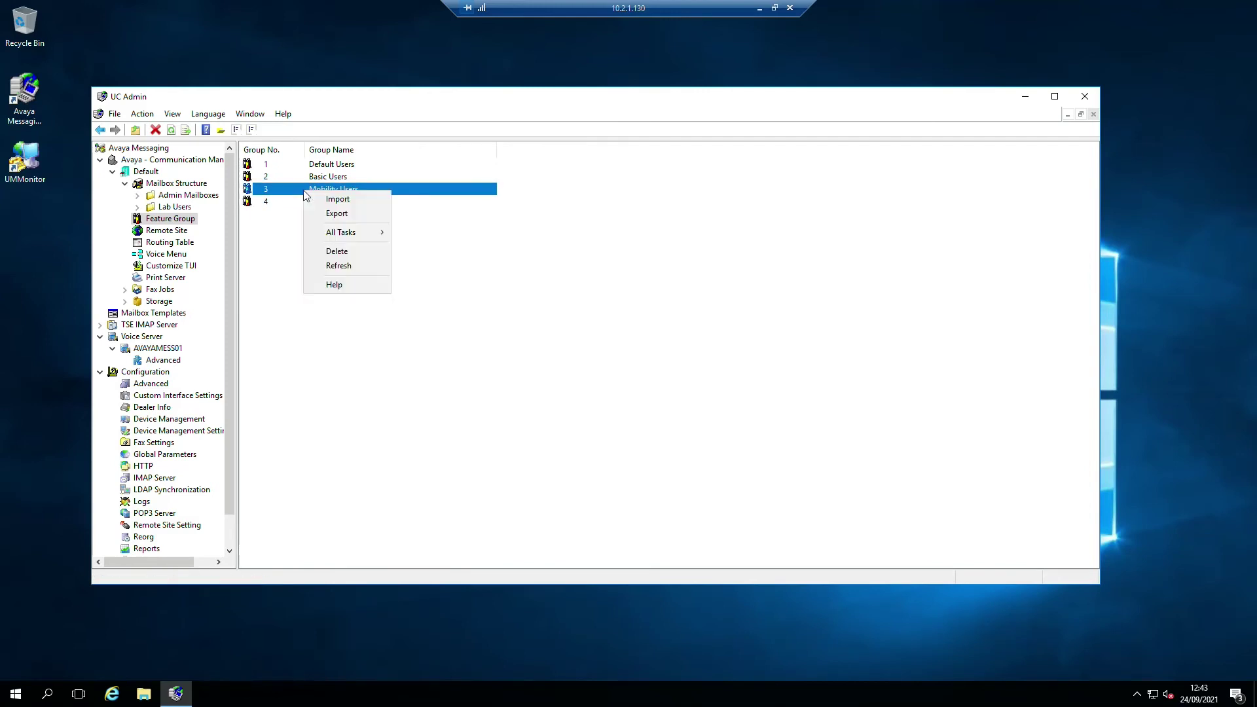
pyautogui.click(296, 177)
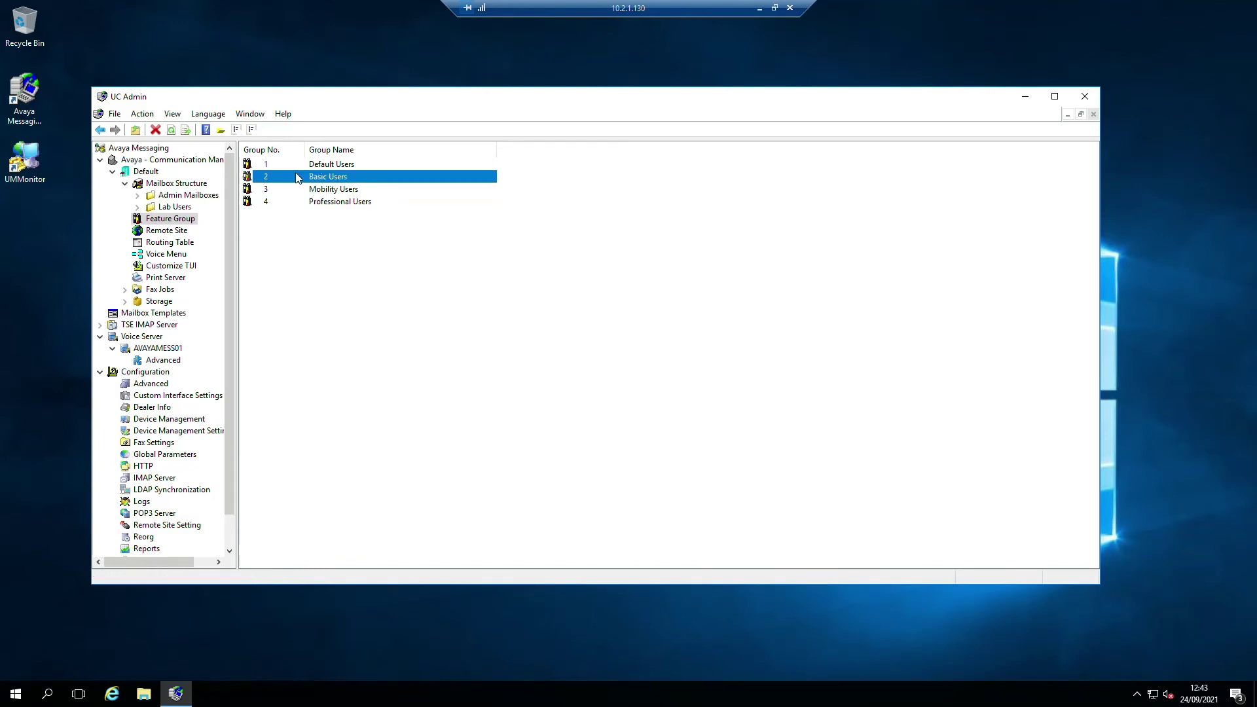
pyautogui.rightClick(320, 178)
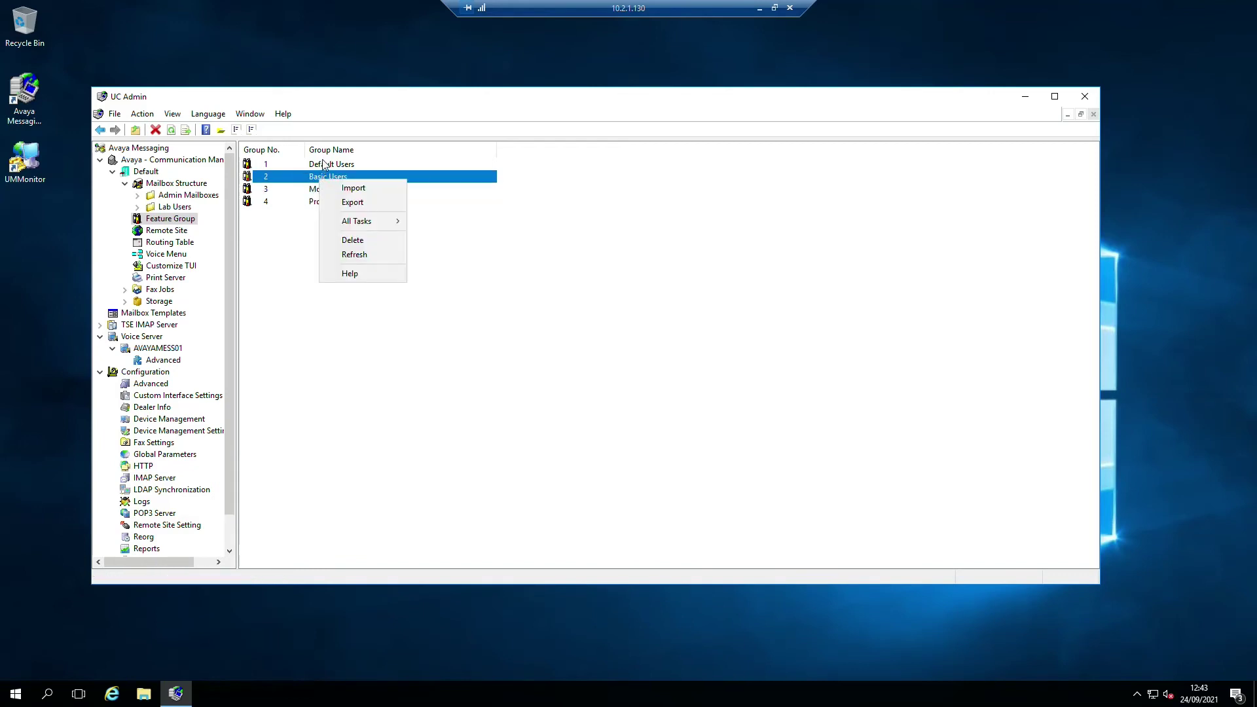
pyautogui.click(323, 165)
pyautogui.doubleClick(380, 169)
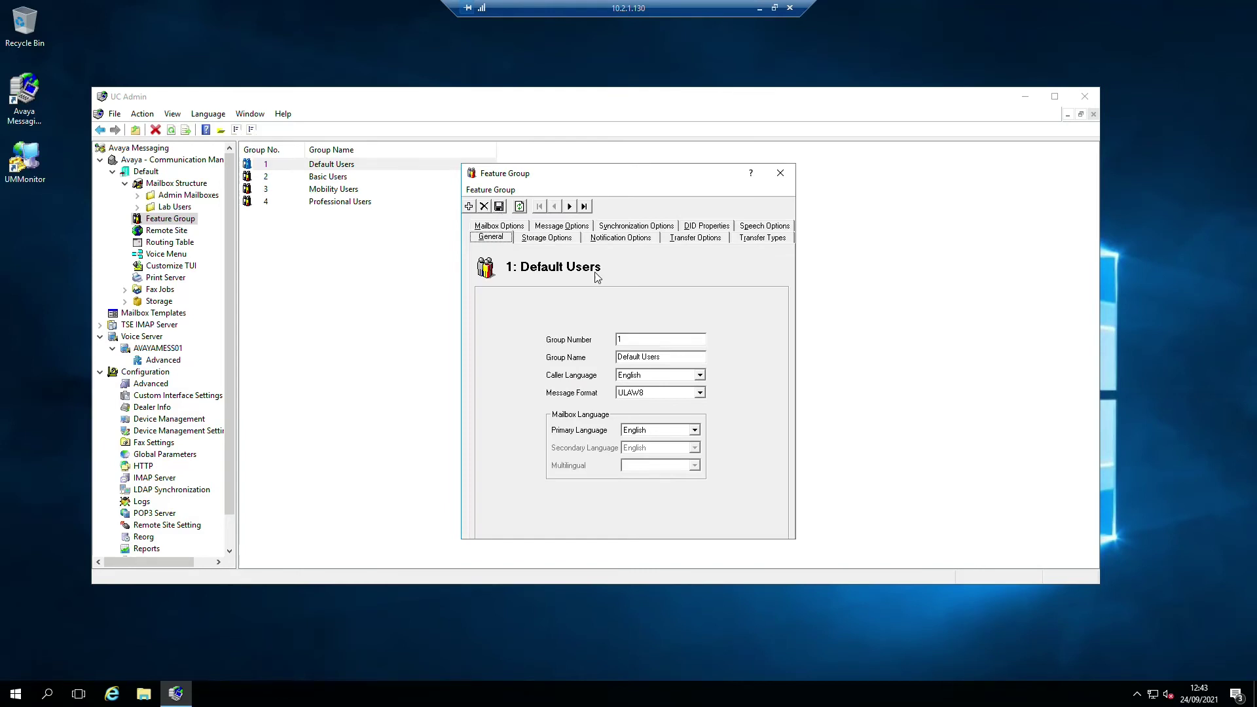
pyautogui.click(780, 174)
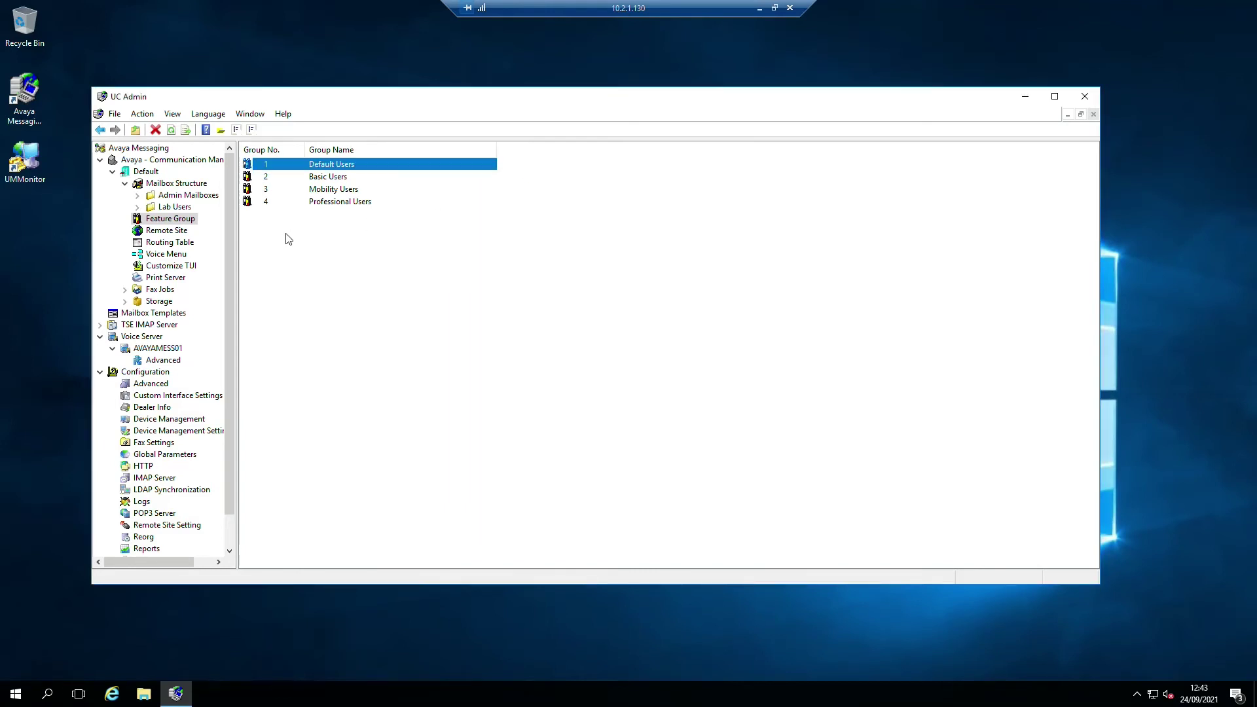
# - Create feature group 5 named 'Default Users - UK' and save it
pyautogui.click(287, 237)
pyautogui.rightClick(286, 237)
pyautogui.moveTo(341, 266)
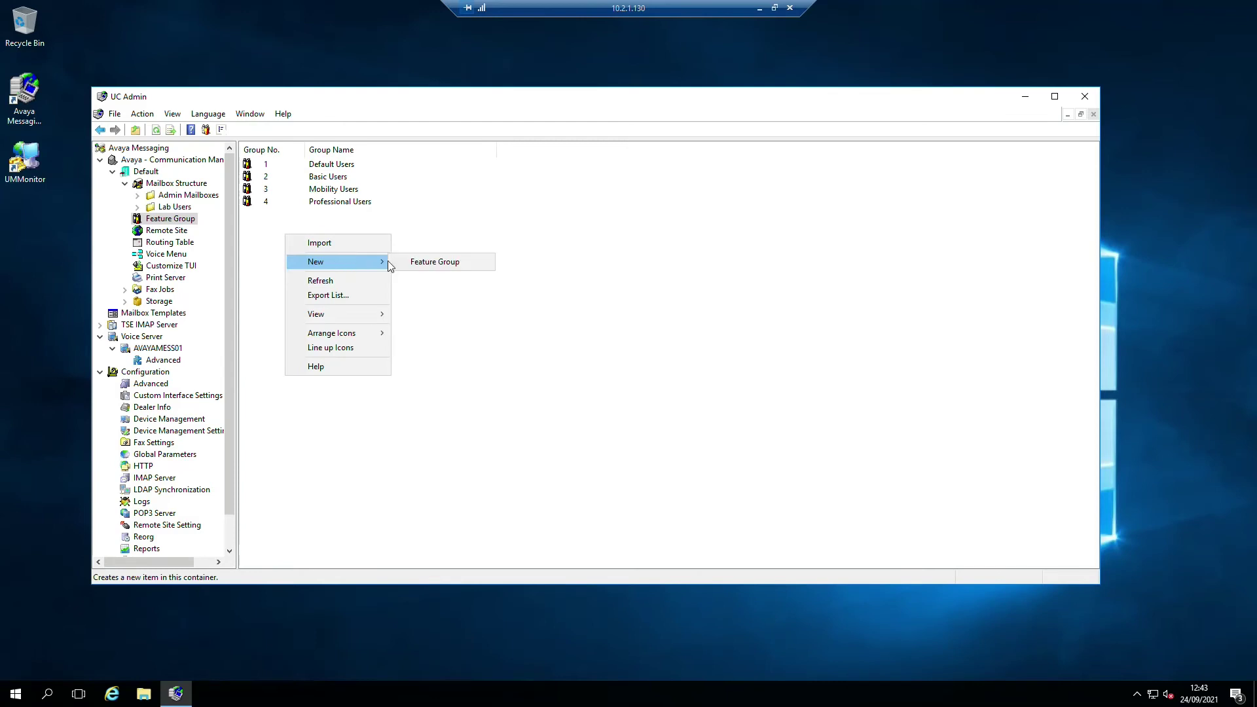
pyautogui.click(425, 262)
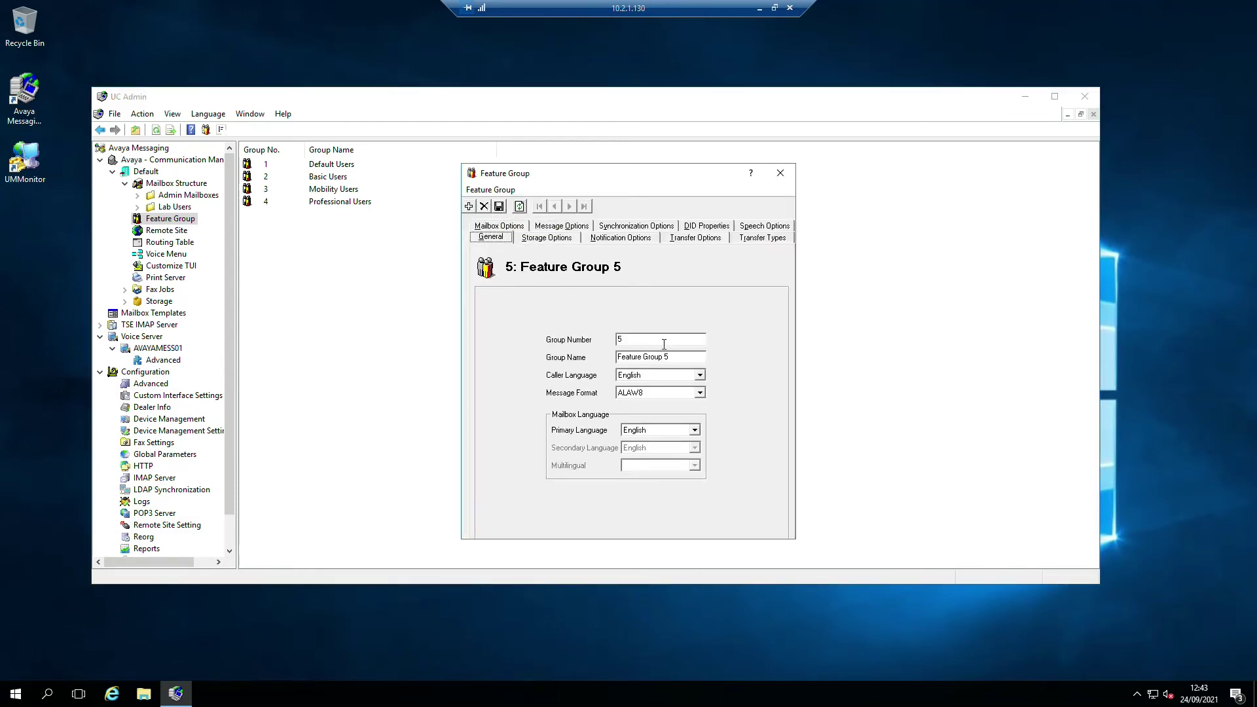
pyautogui.click(684, 356)
pyautogui.write('De')
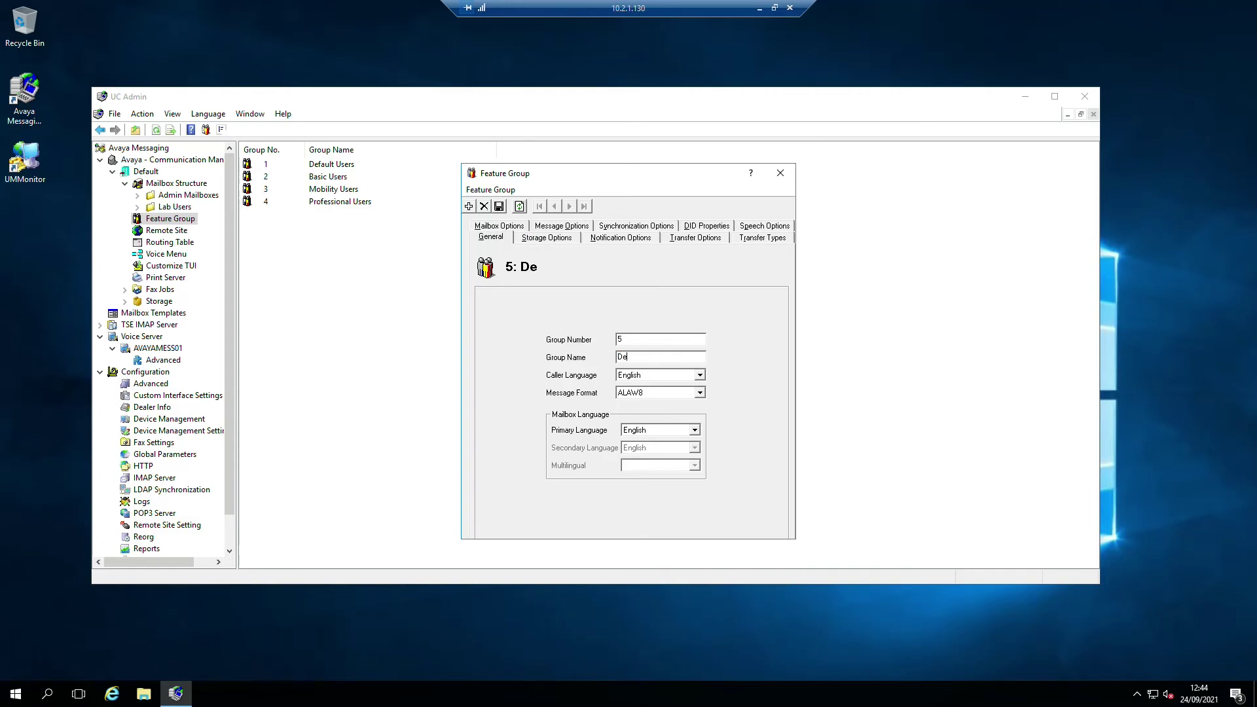
pyautogui.write('afault Users - UK')
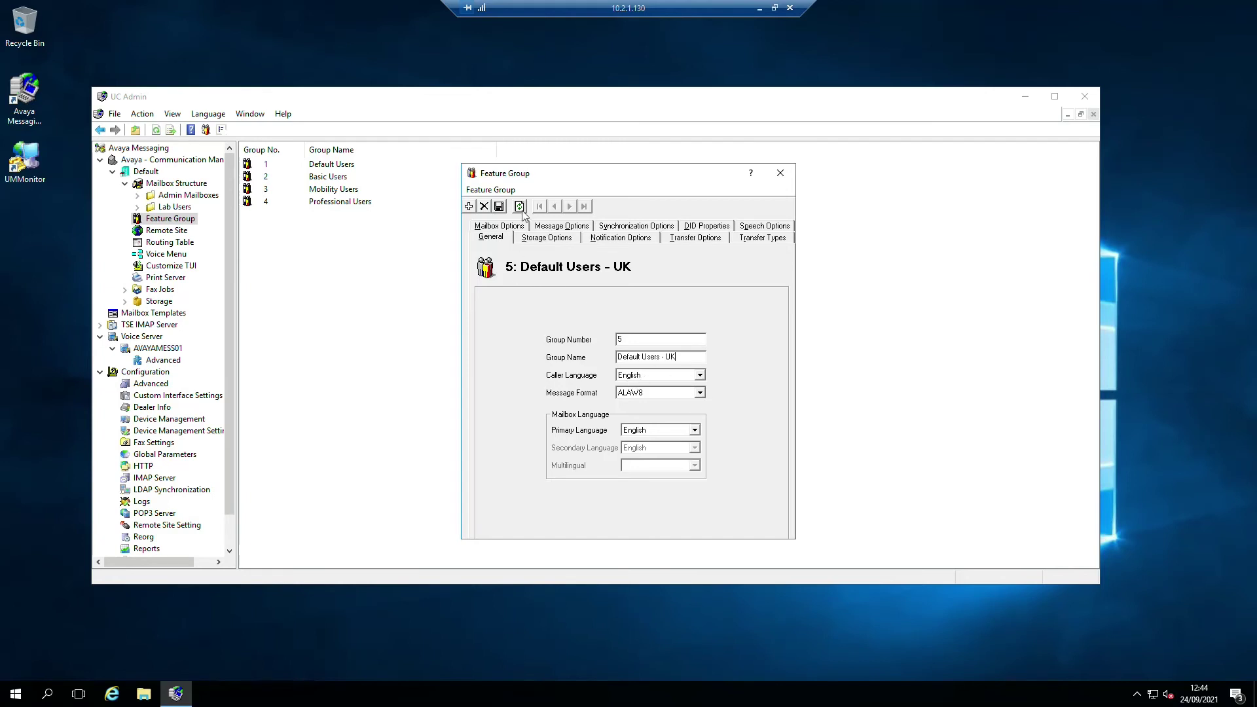
pyautogui.click(499, 206)
pyautogui.click(780, 173)
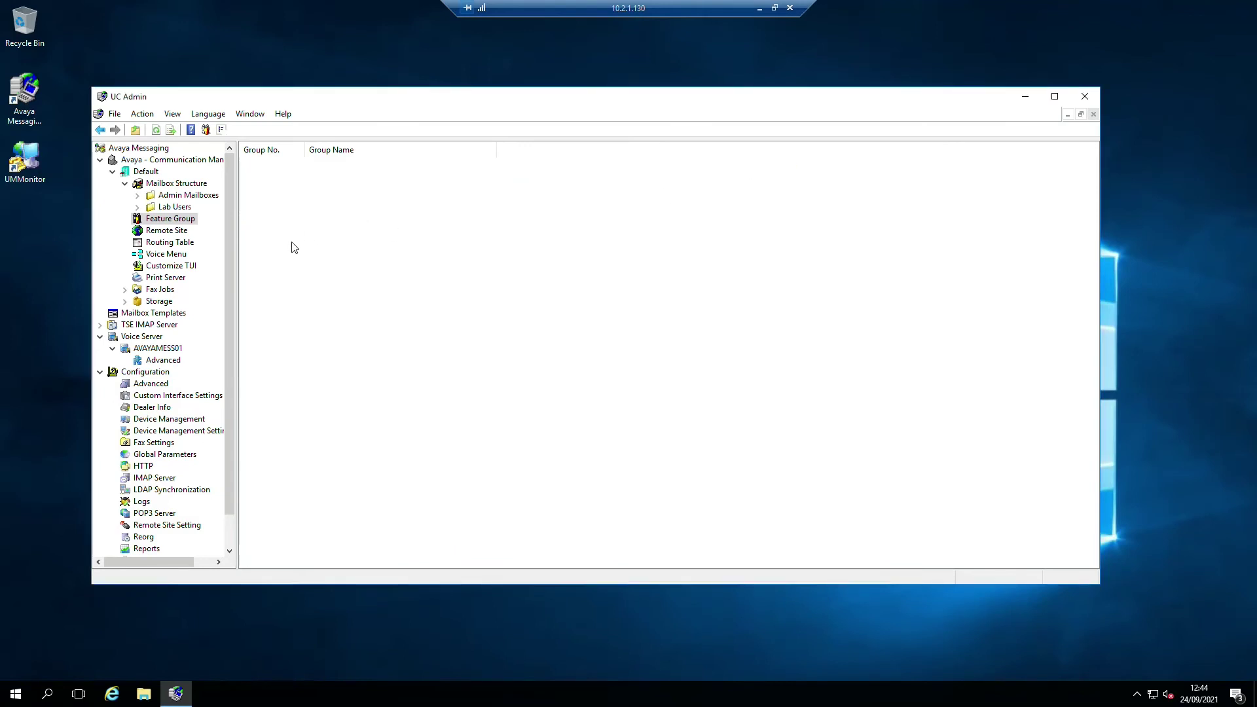
# - Create another feature group named 'Default Users - Spanish', save it, and close its properties
pyautogui.rightClick(264, 236)
pyautogui.moveTo(318, 263)
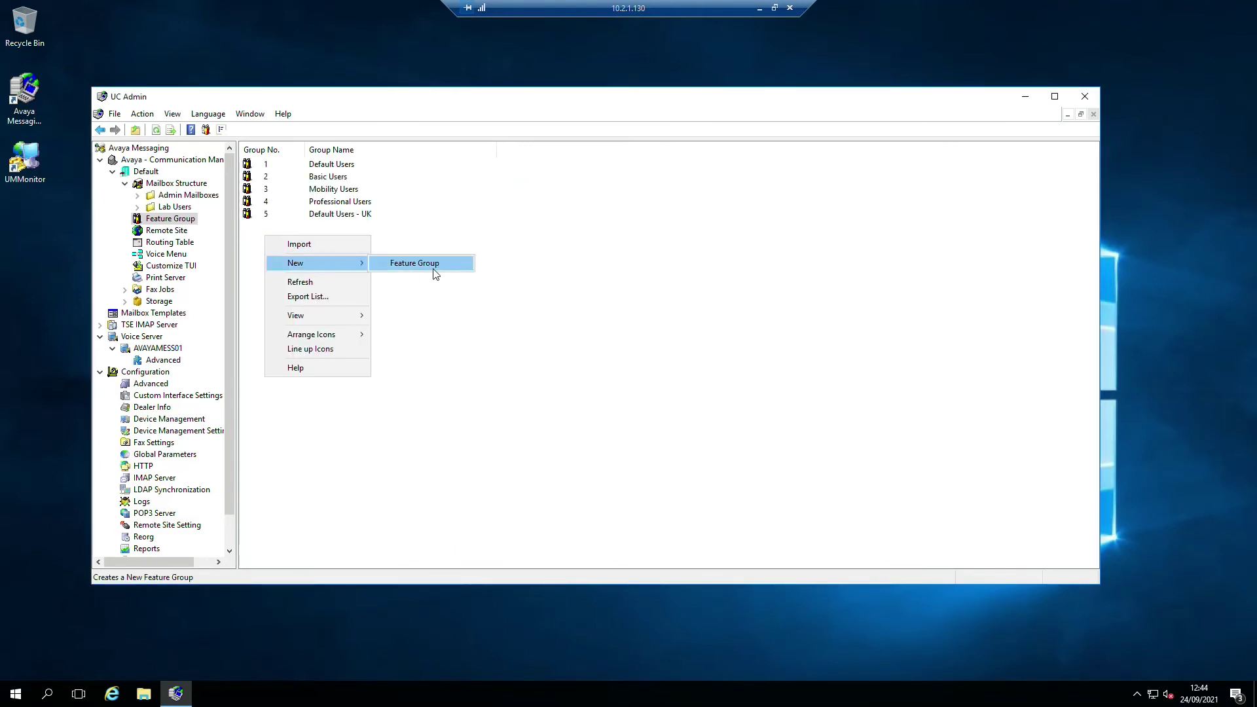
pyautogui.click(435, 271)
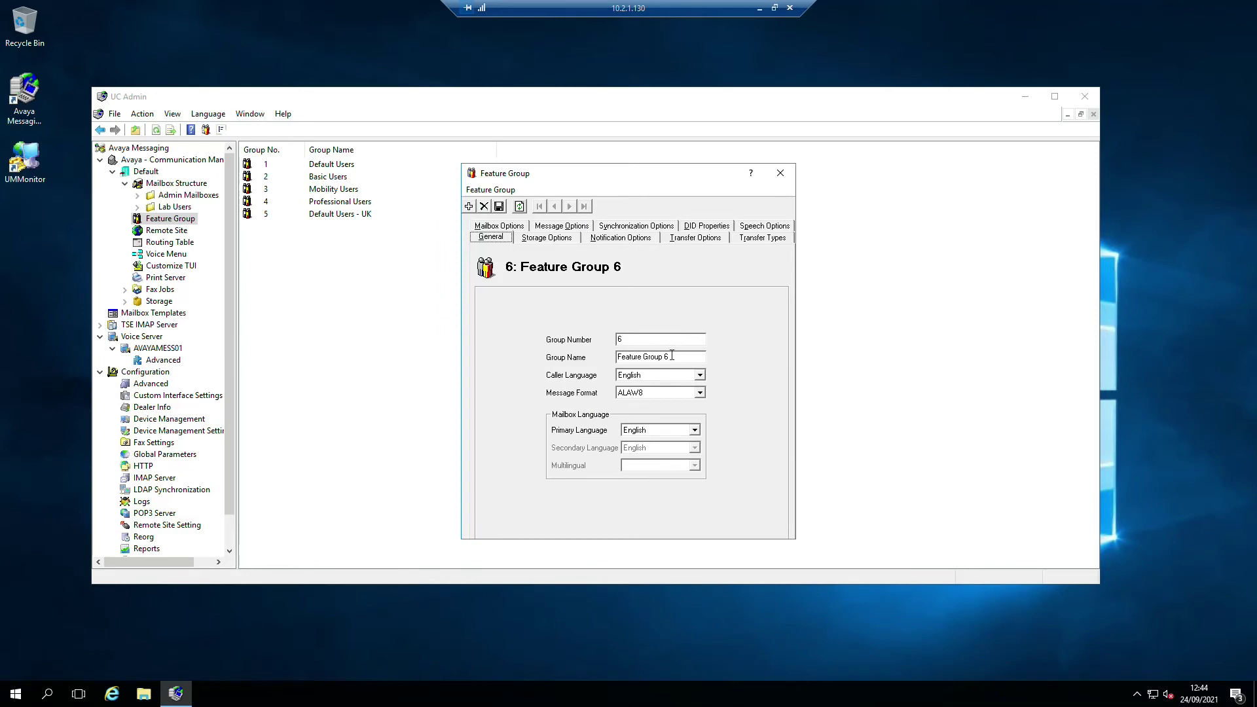
pyautogui.moveTo(672, 358); pyautogui.dragTo(617, 358)
pyautogui.write('D')
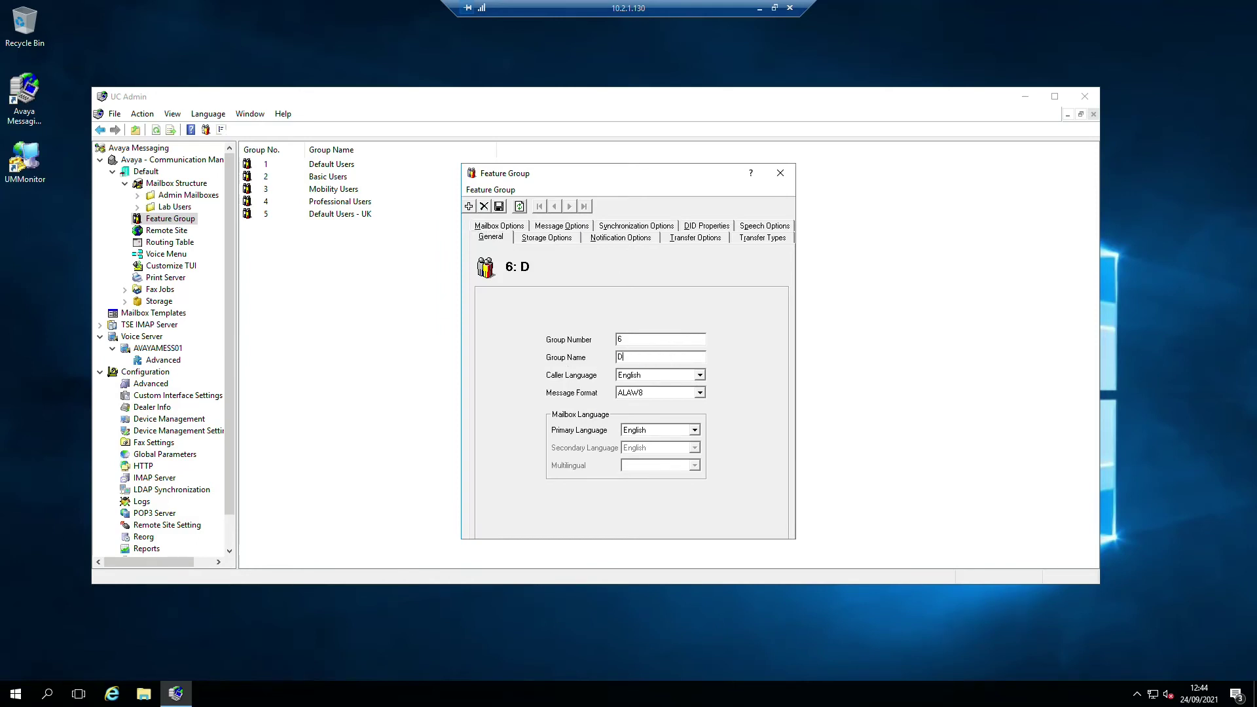
pyautogui.write('efault Users - Spanish')
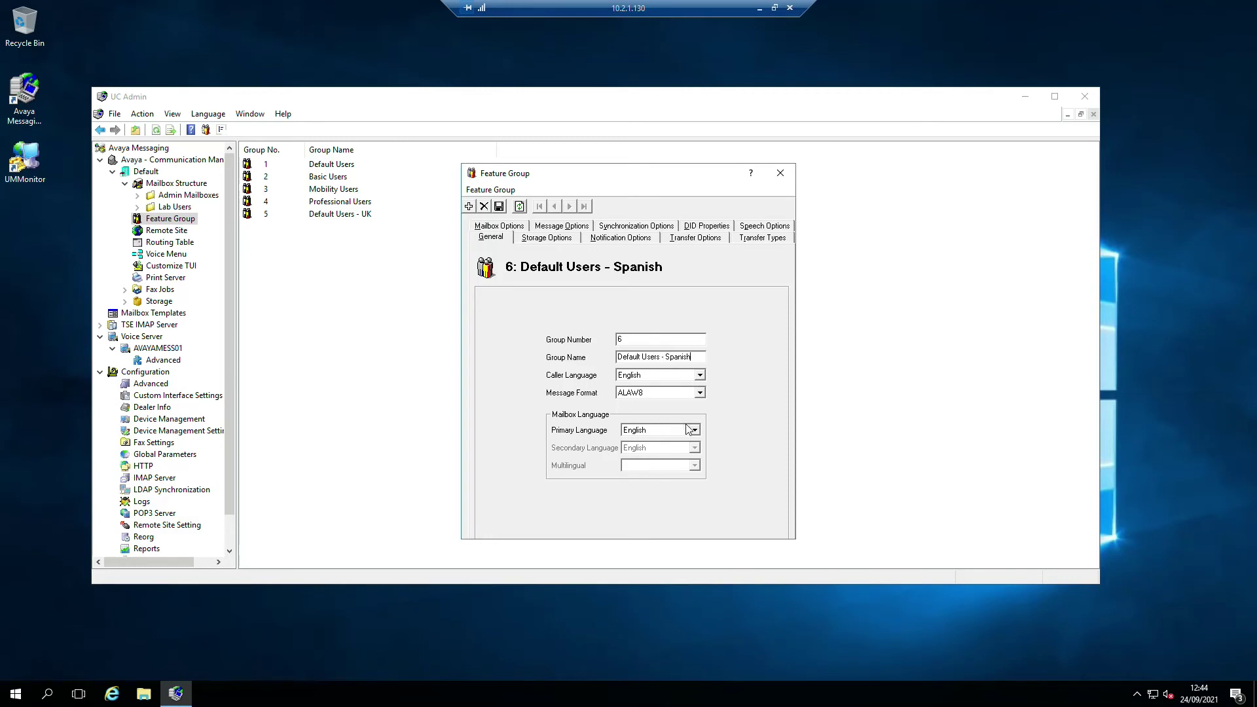
pyautogui.click(500, 207)
pyautogui.click(781, 175)
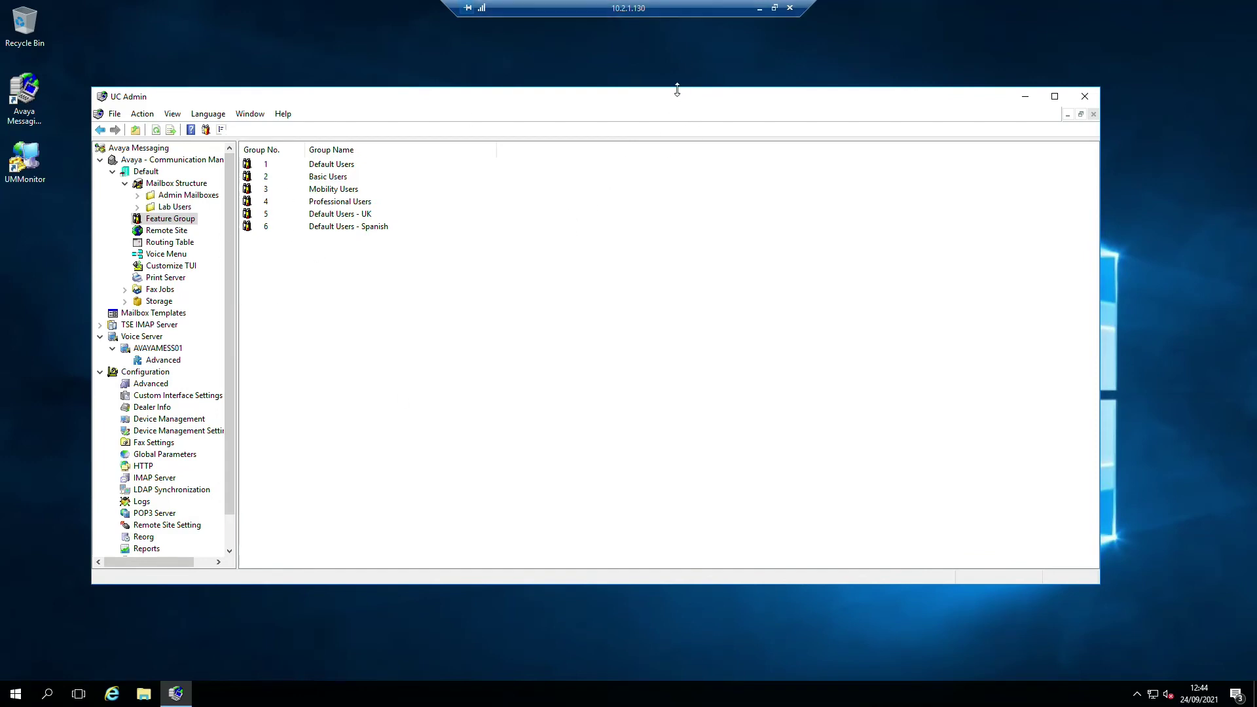
# - Change AVAYAMESS01's advanced Integration Remove Leading Zero parameter to False
pyautogui.click(162, 362)
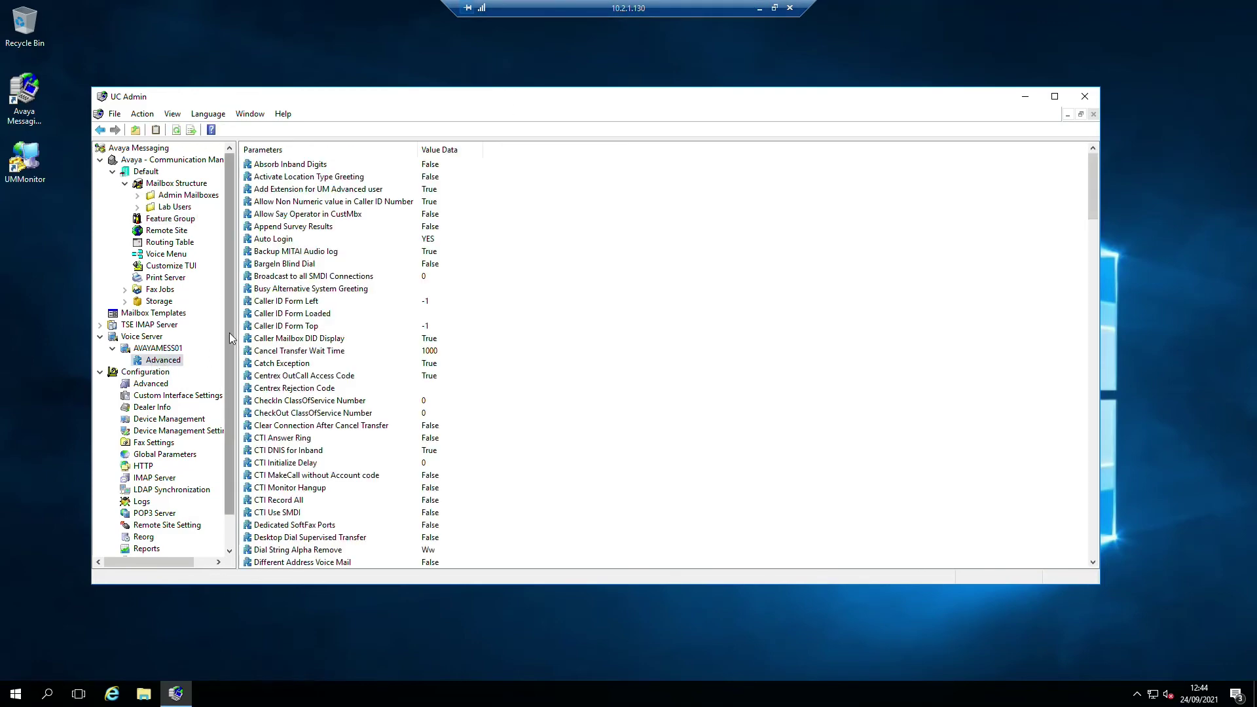
pyautogui.scroll(-9, 477, 374)
pyautogui.scroll(-4, 448, 399)
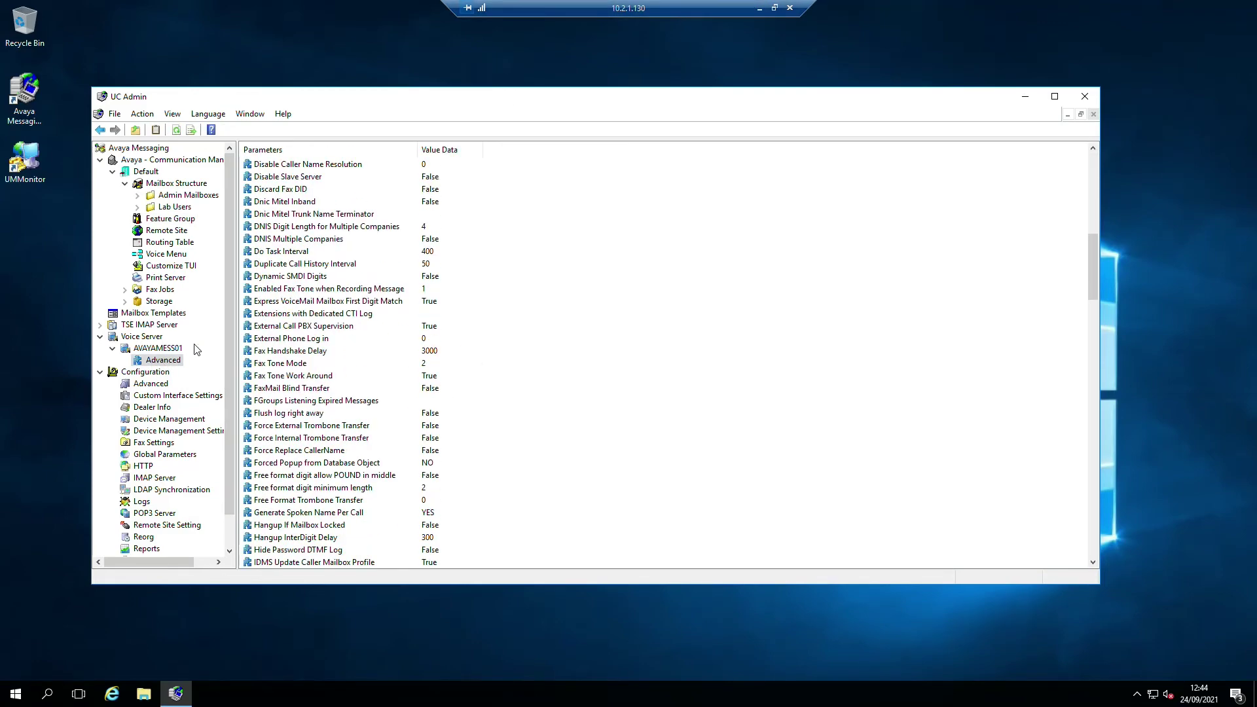
pyautogui.scroll(-6, 364, 312)
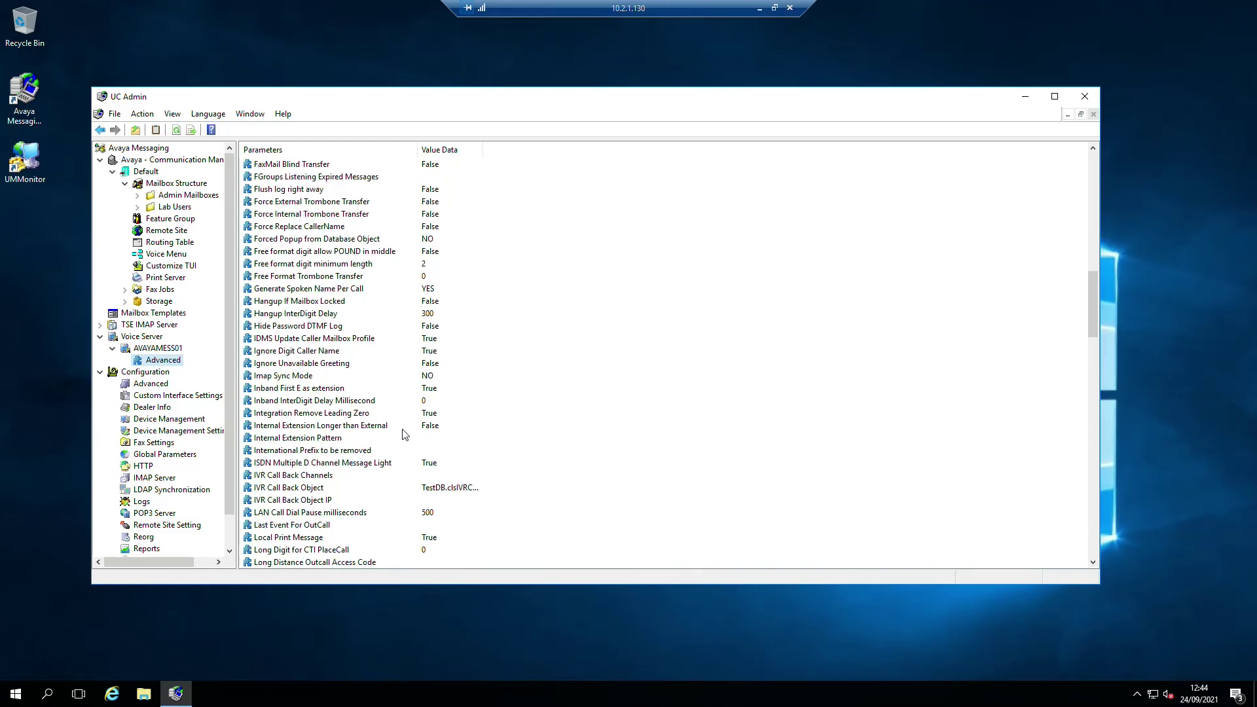
pyautogui.scroll(-1, 393, 451)
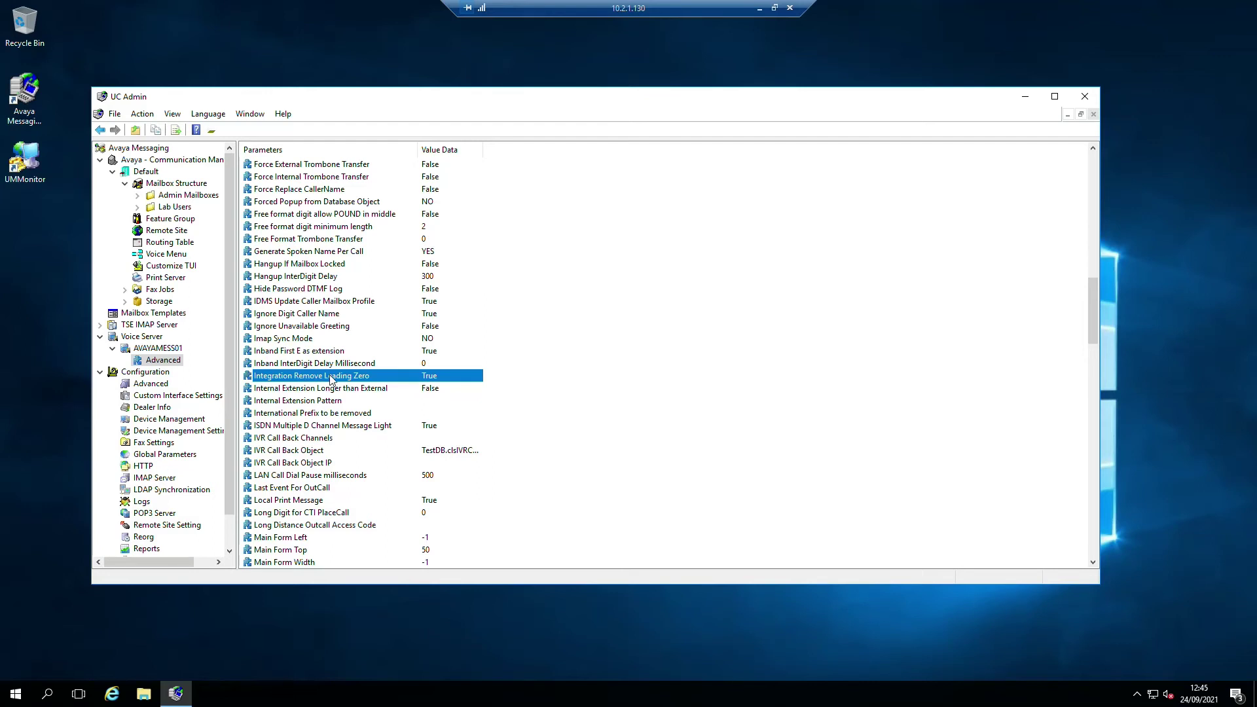
pyautogui.doubleClick(331, 378)
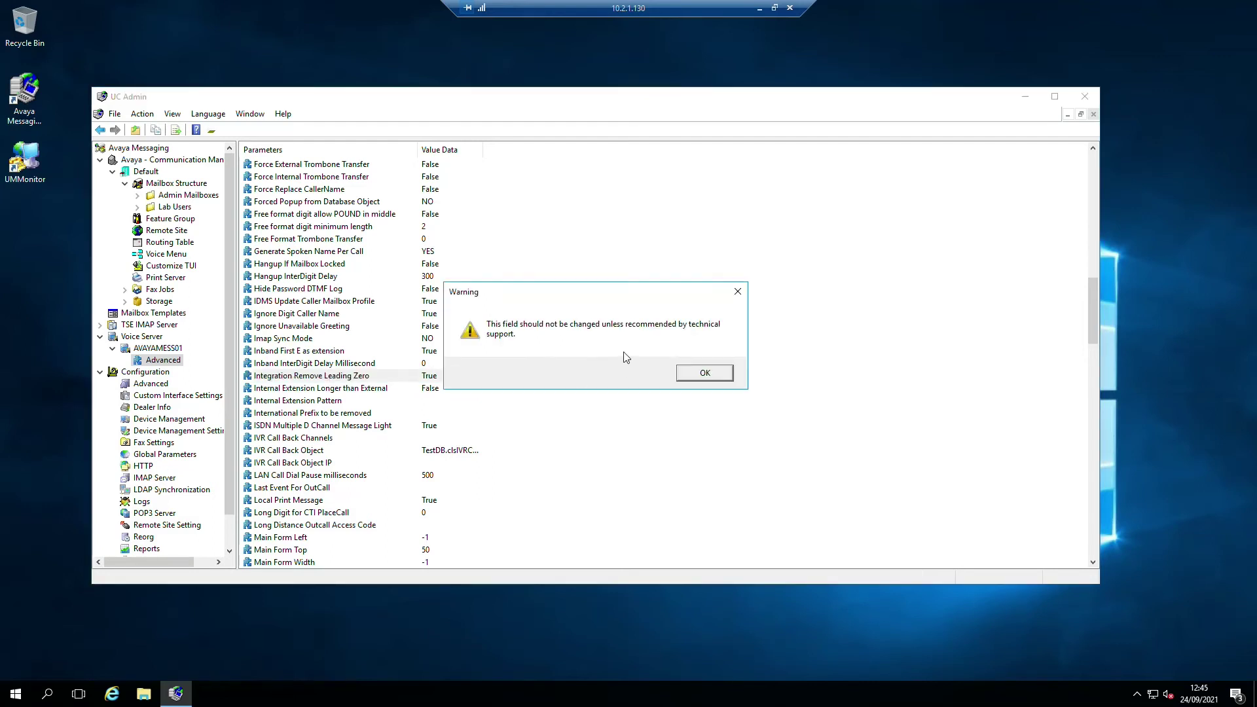
pyautogui.click(705, 376)
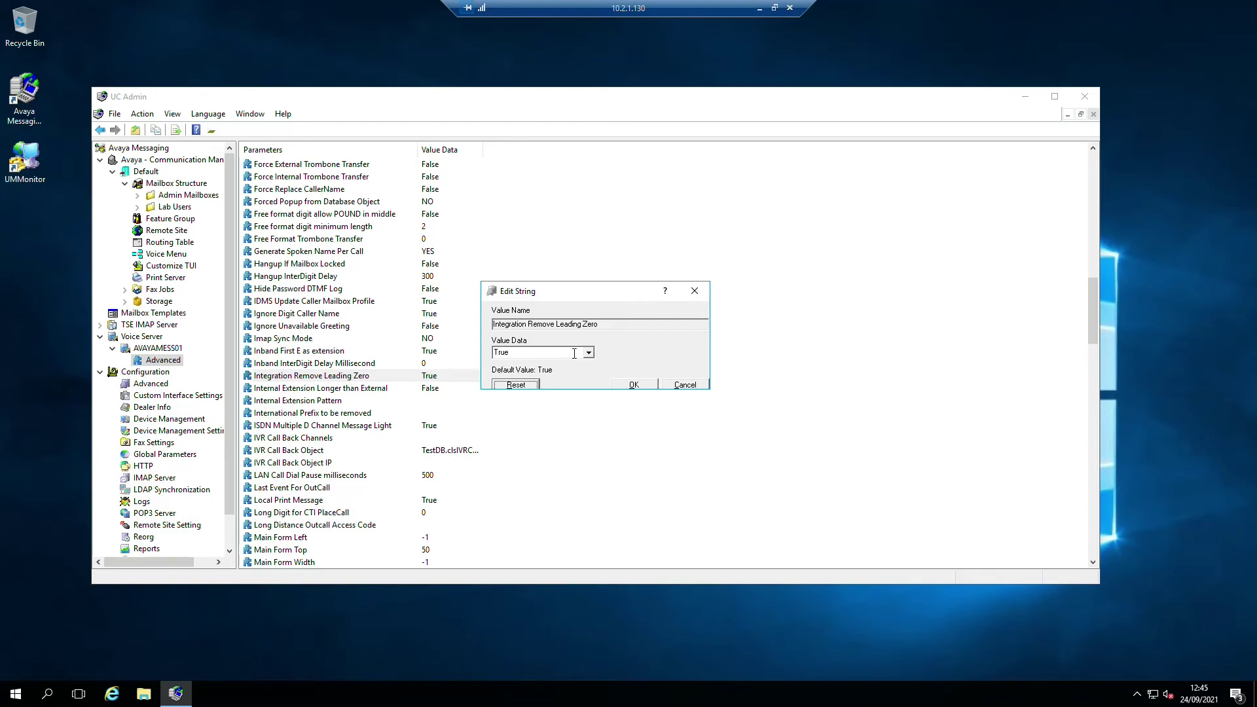
pyautogui.click(589, 353)
pyautogui.click(524, 371)
pyautogui.click(633, 385)
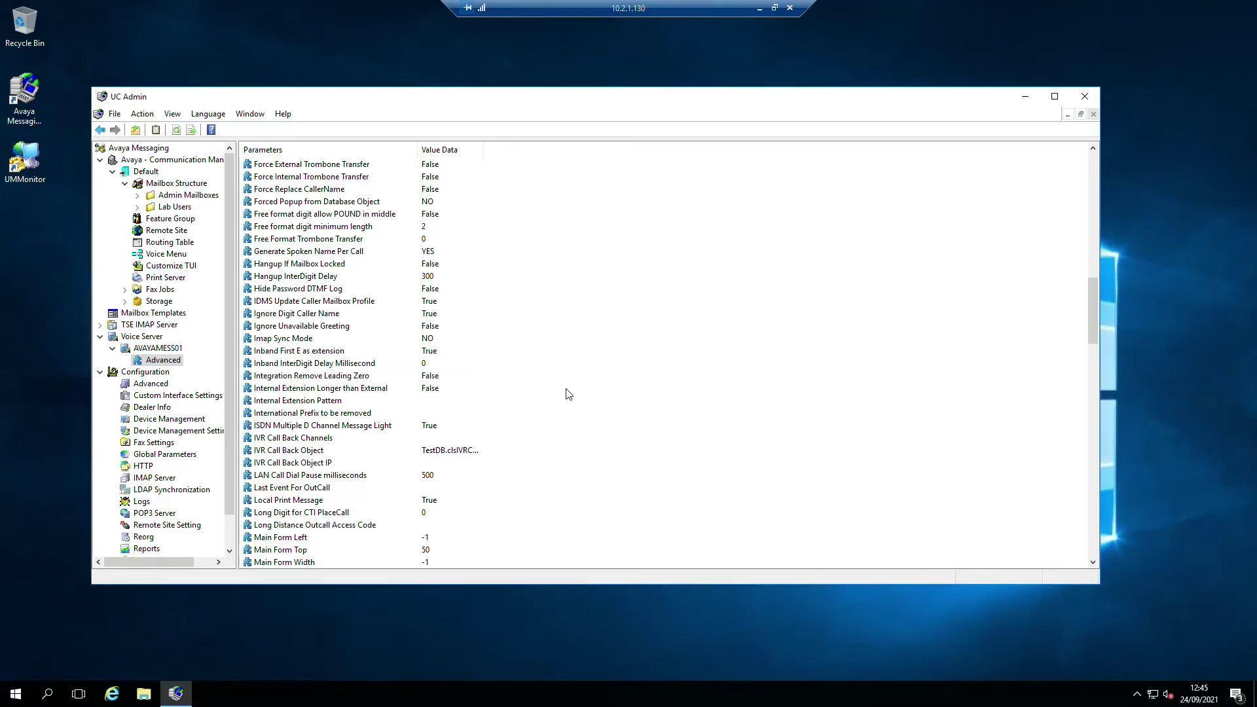
pyautogui.click(145, 173)
# - In the Default company's properties, allow dialing extensions starting with 0
pyautogui.rightClick(145, 174)
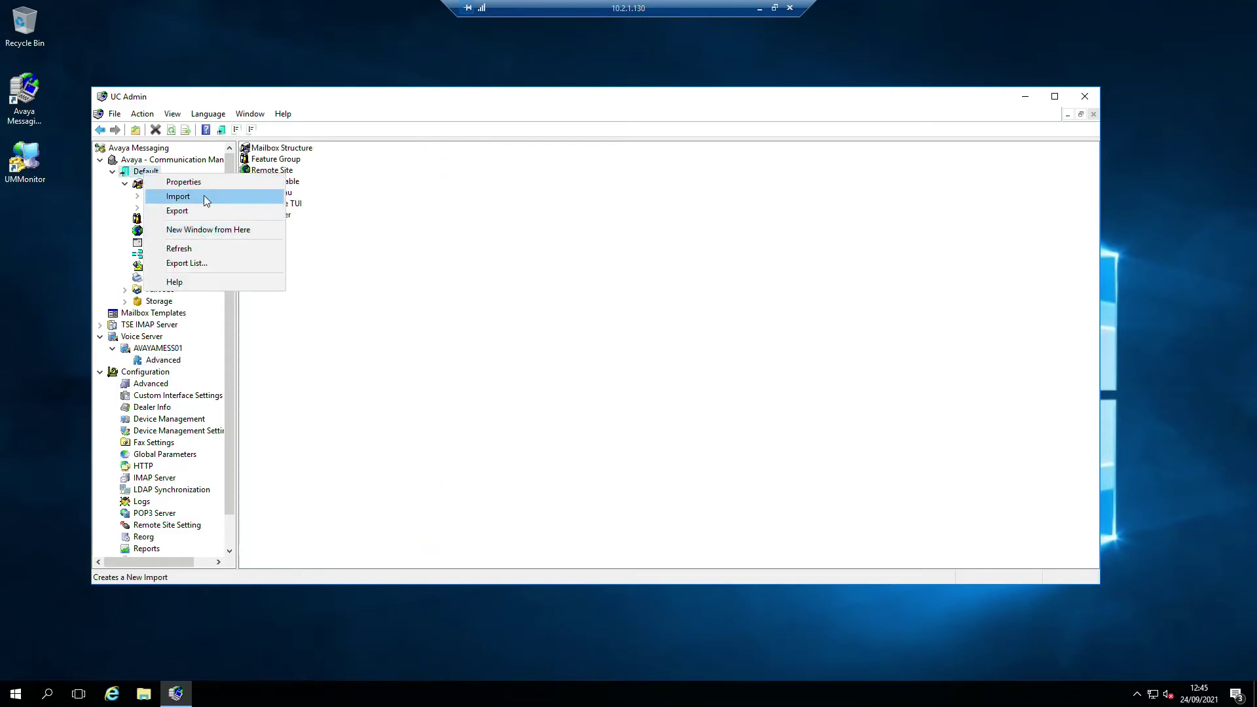
pyautogui.click(199, 181)
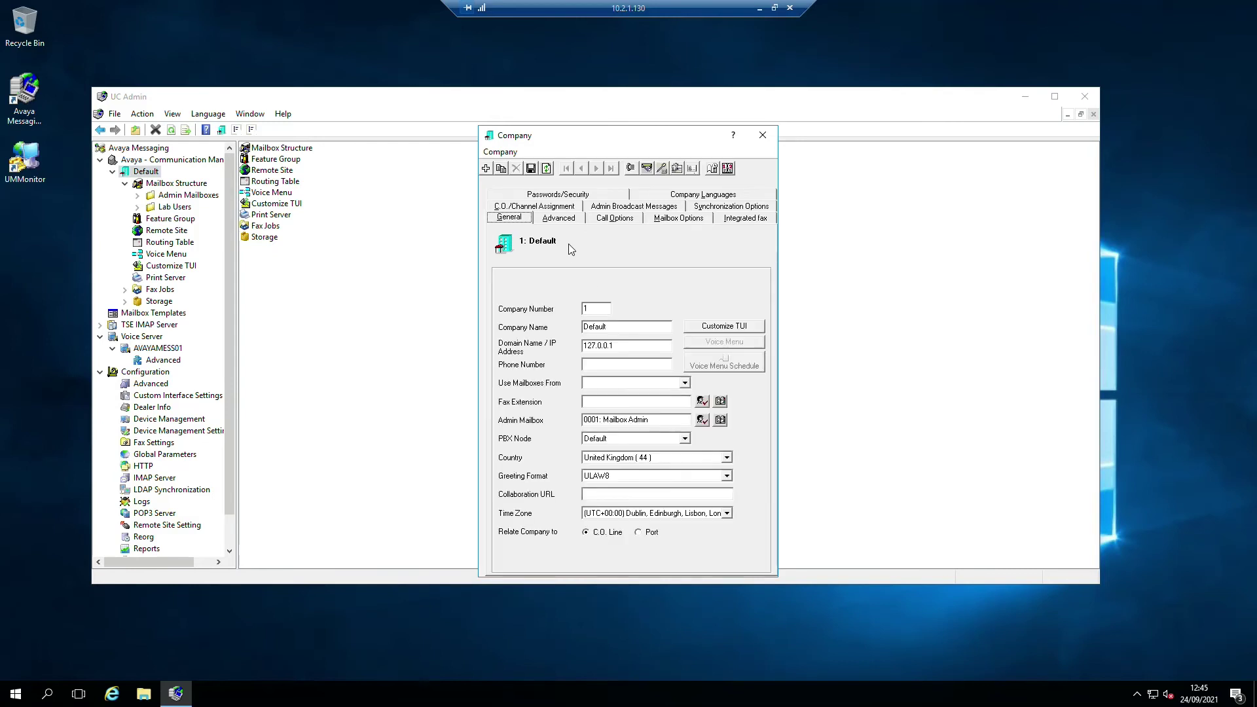
pyautogui.click(559, 220)
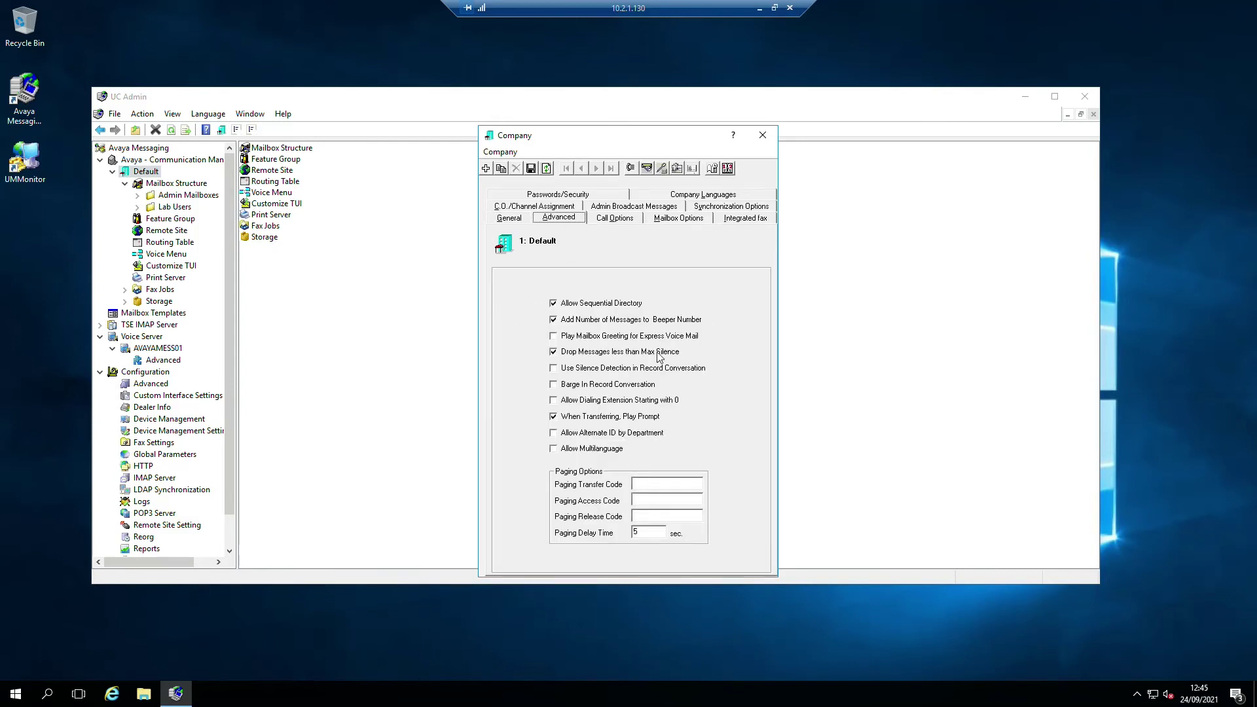
pyautogui.click(567, 402)
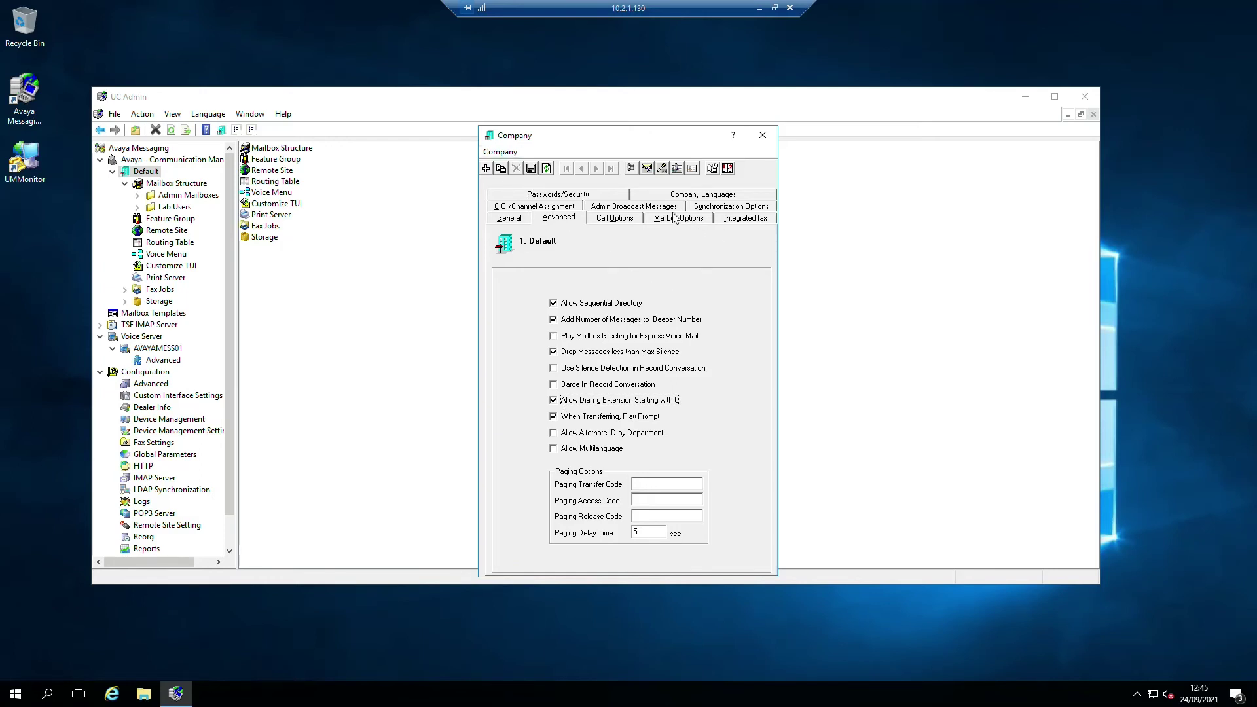
# - Replace the company's default voicemail and application passwords
pyautogui.click(567, 195)
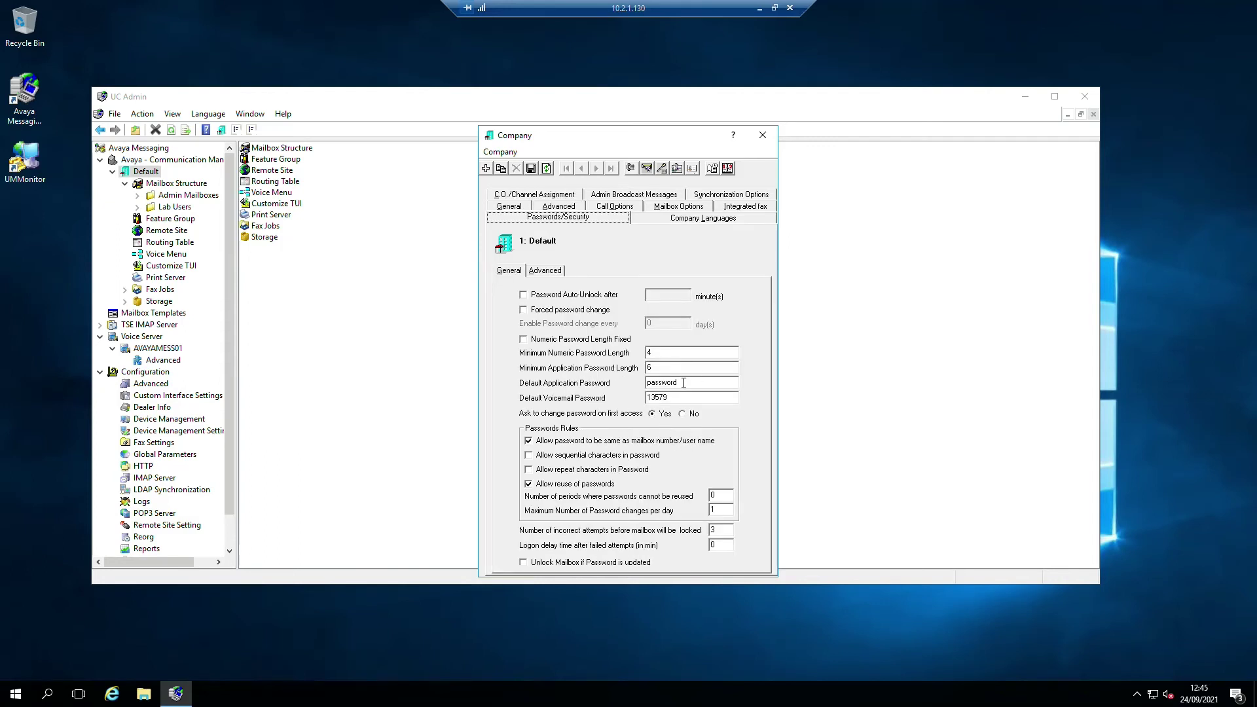
pyautogui.moveTo(694, 395); pyautogui.dragTo(543, 401)
pyautogui.write('2580')
pyautogui.moveTo(691, 385); pyautogui.dragTo(510, 388)
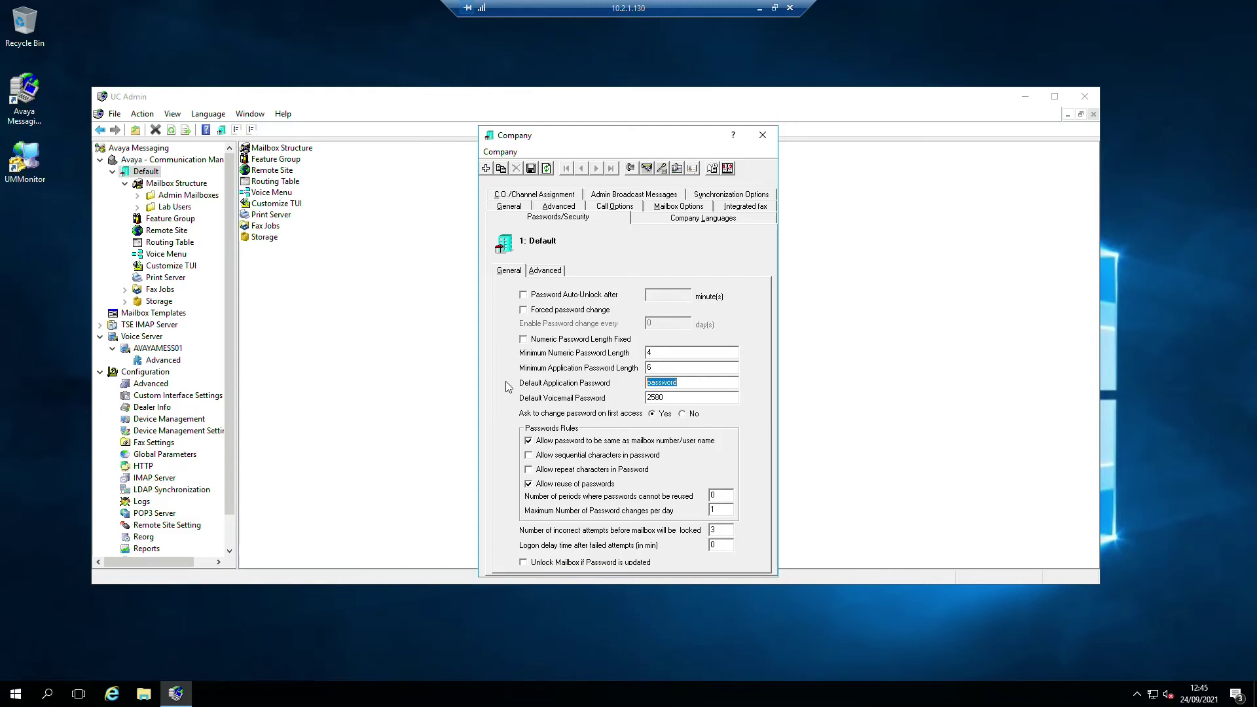
pyautogui.write('P')
# - Force password changes every 30 days and auto-unlock locked mailboxes after 60 minutes
pyautogui.click(524, 311)
pyautogui.press('Tab')
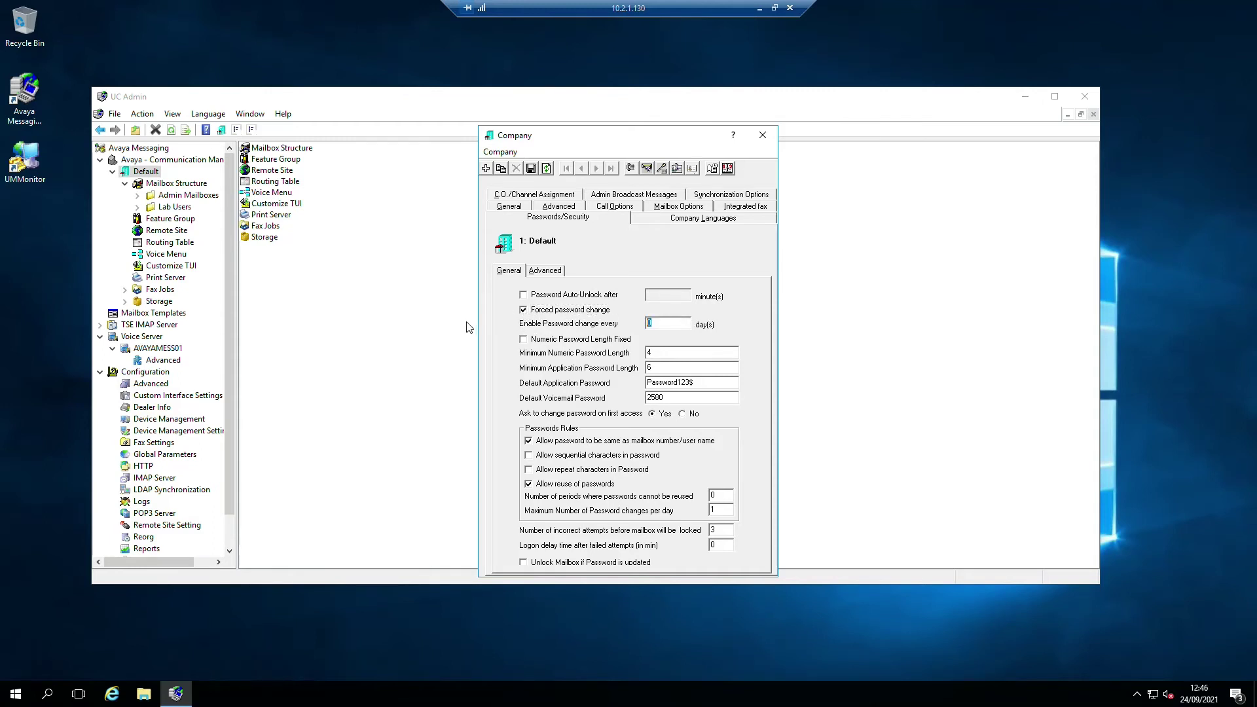
pyautogui.write('3')
pyautogui.click(526, 297)
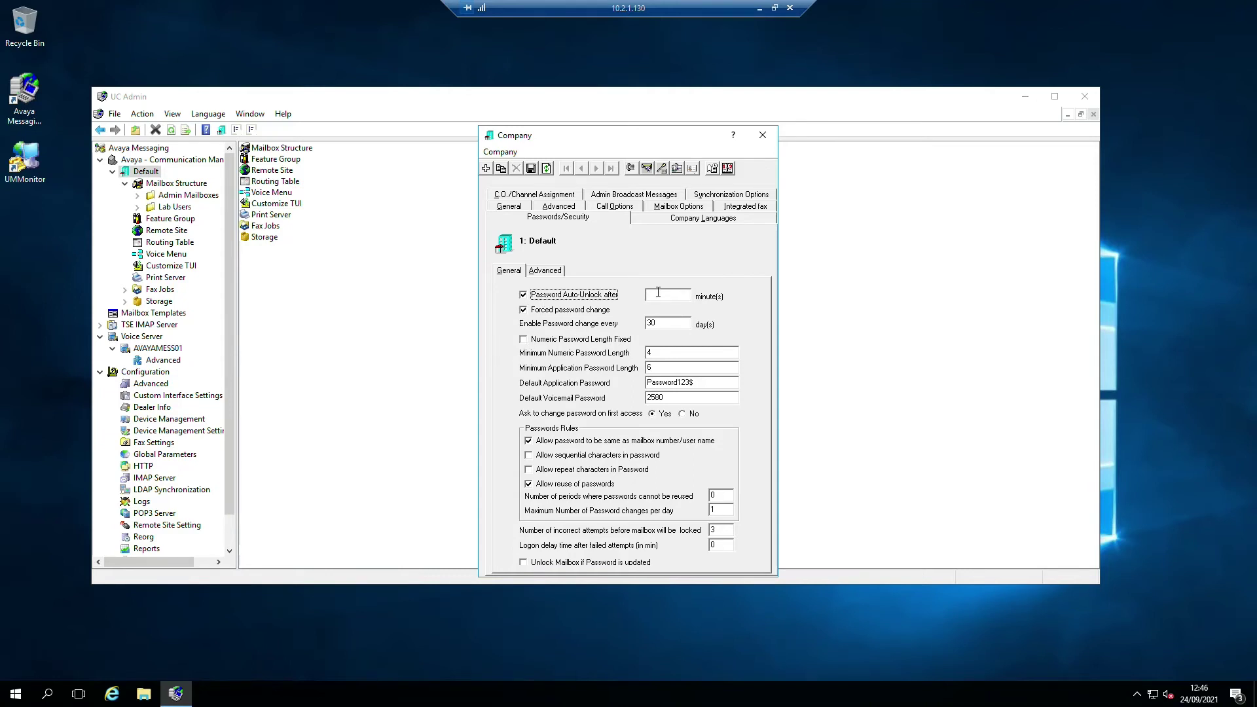
pyautogui.click(650, 296)
pyautogui.write('60')
# - Set the daily password changes and 3-attempt lockout, unlock on password update, and save
pyautogui.click(724, 511)
pyautogui.doubleClick(725, 510)
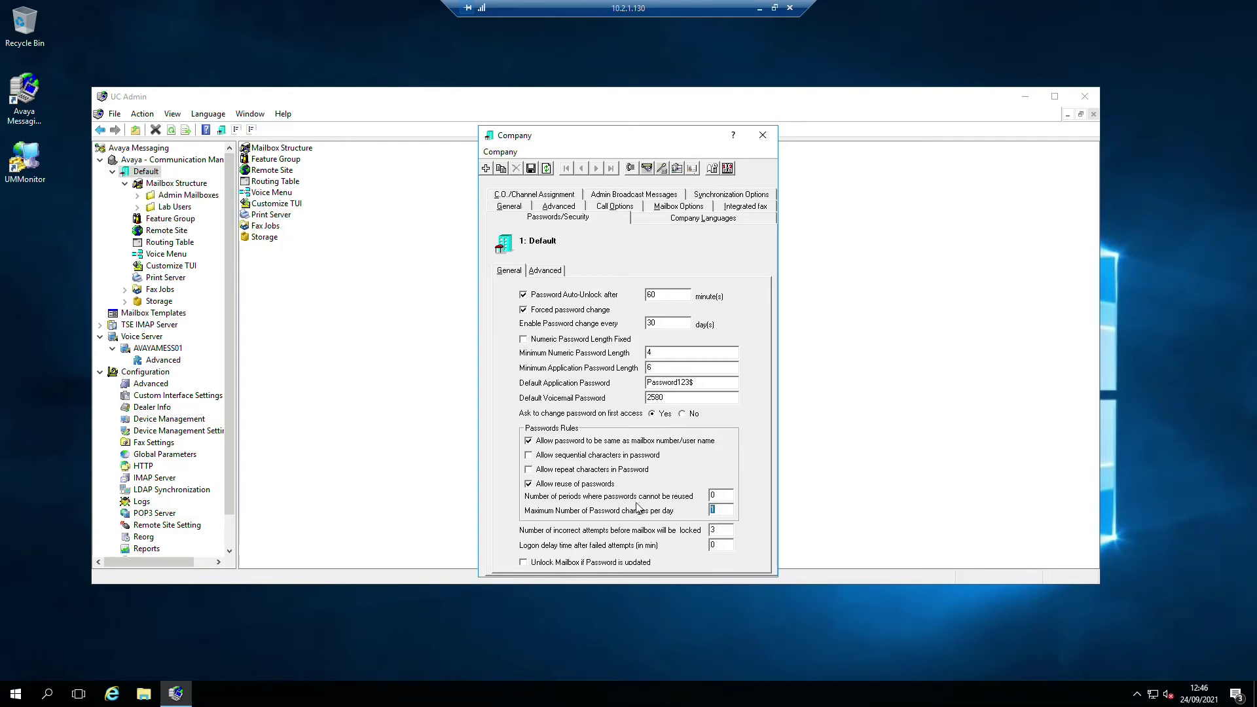
pyautogui.doubleClick(723, 530)
pyautogui.click(524, 563)
pyautogui.click(532, 169)
pyautogui.click(763, 135)
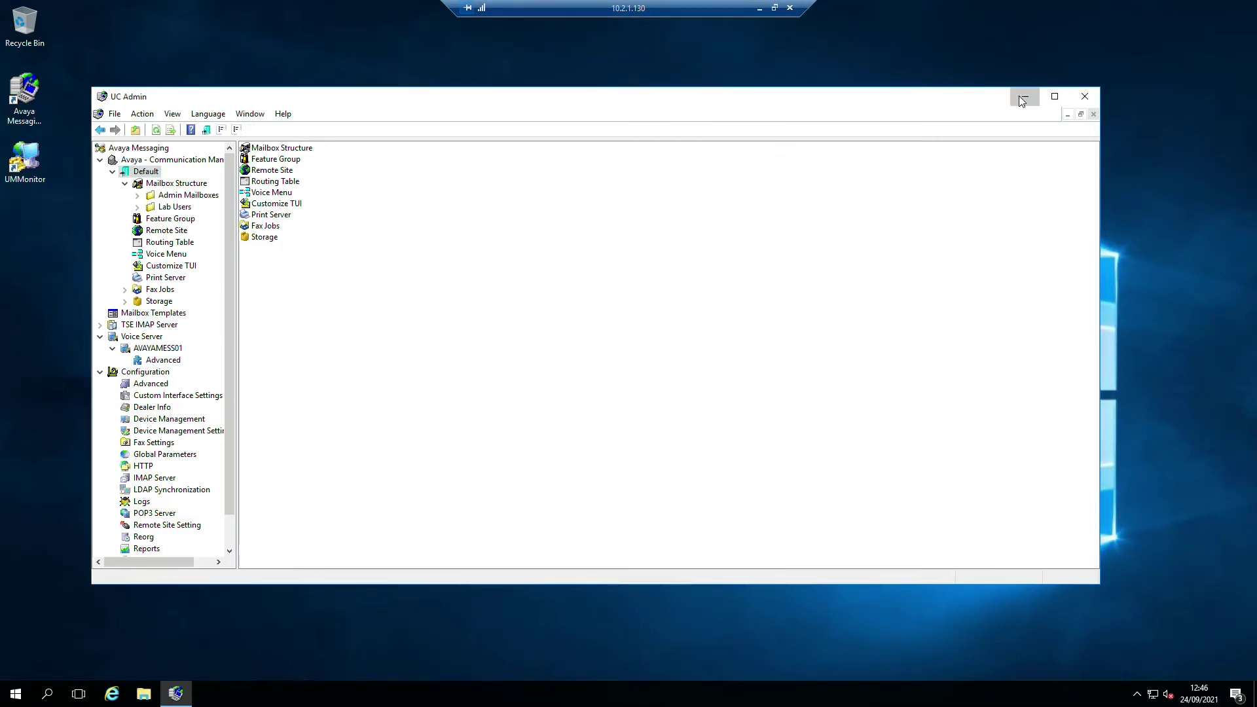
pyautogui.click(1025, 97)
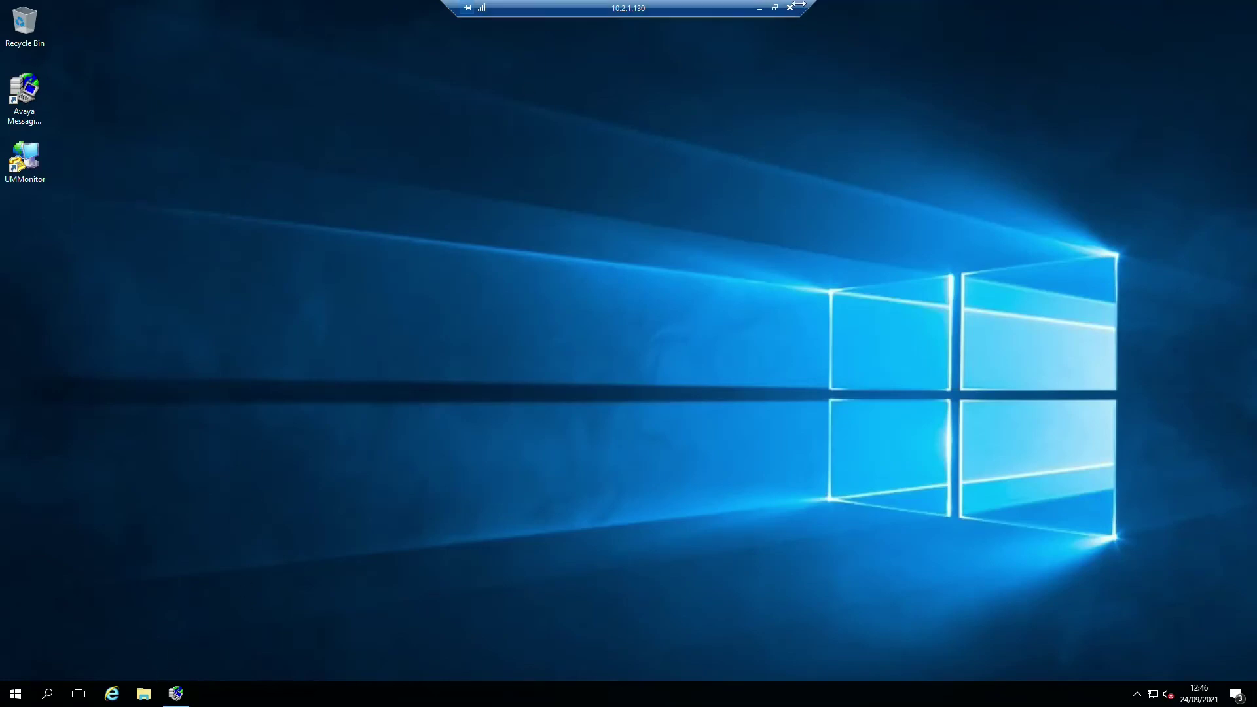
pyautogui.click(759, 7)
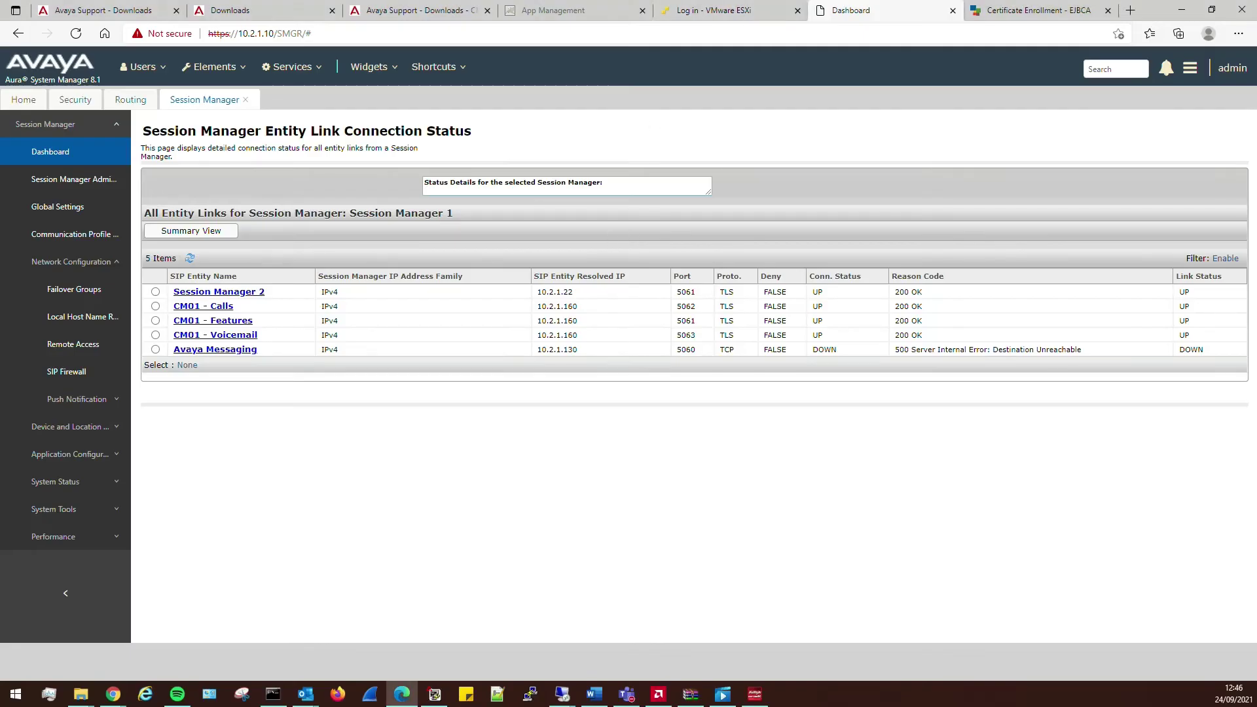
pyautogui.click(982, 11)
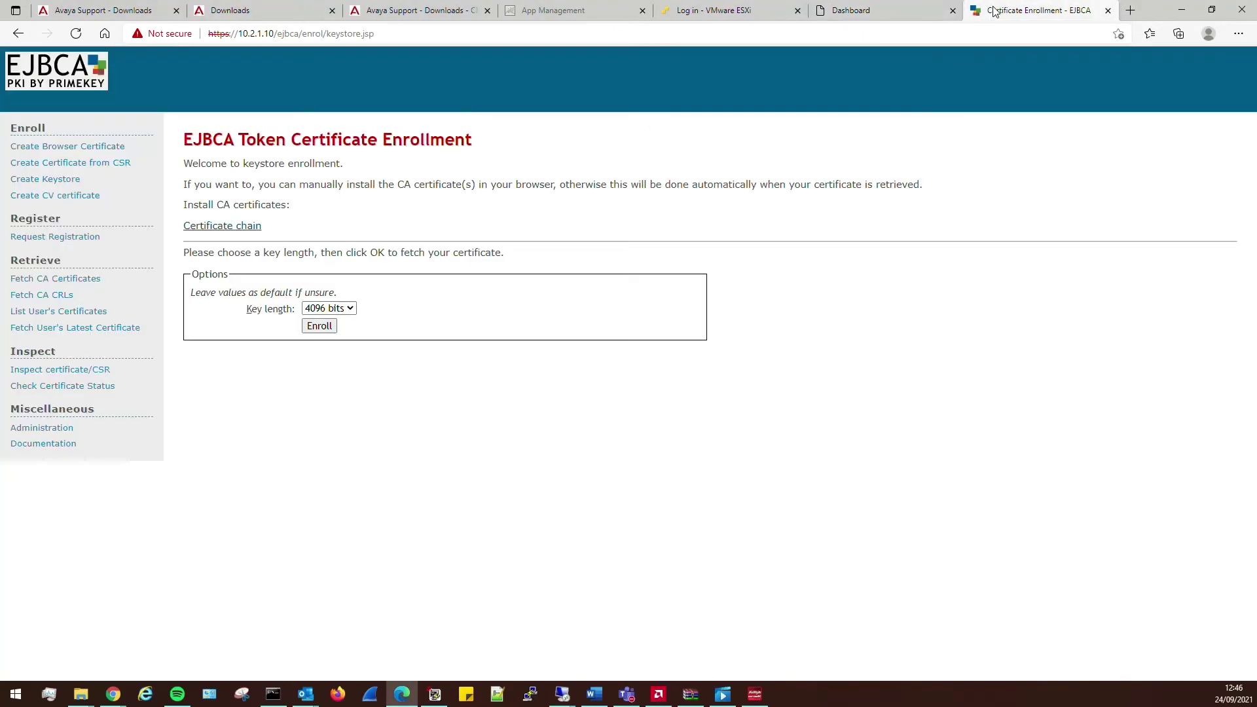
pyautogui.click(309, 36)
pyautogui.write('10.2.3.100')
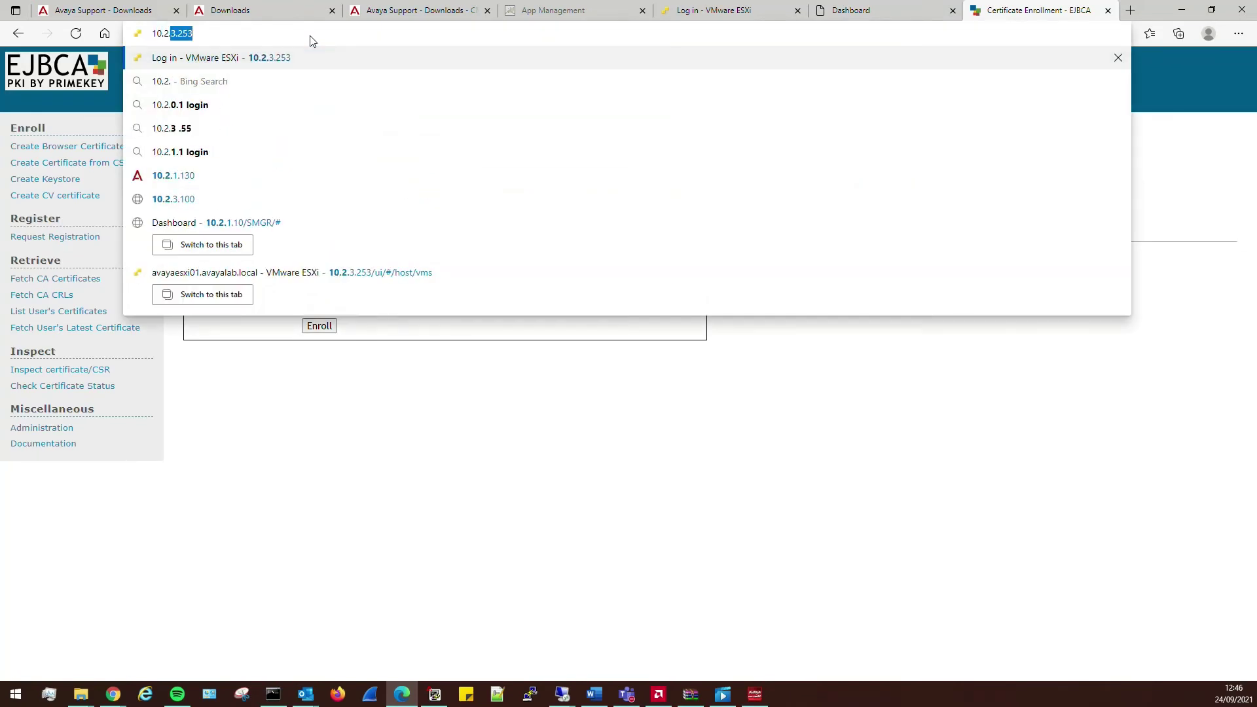
pyautogui.press('BackSpace')
pyautogui.press('BackSpace')
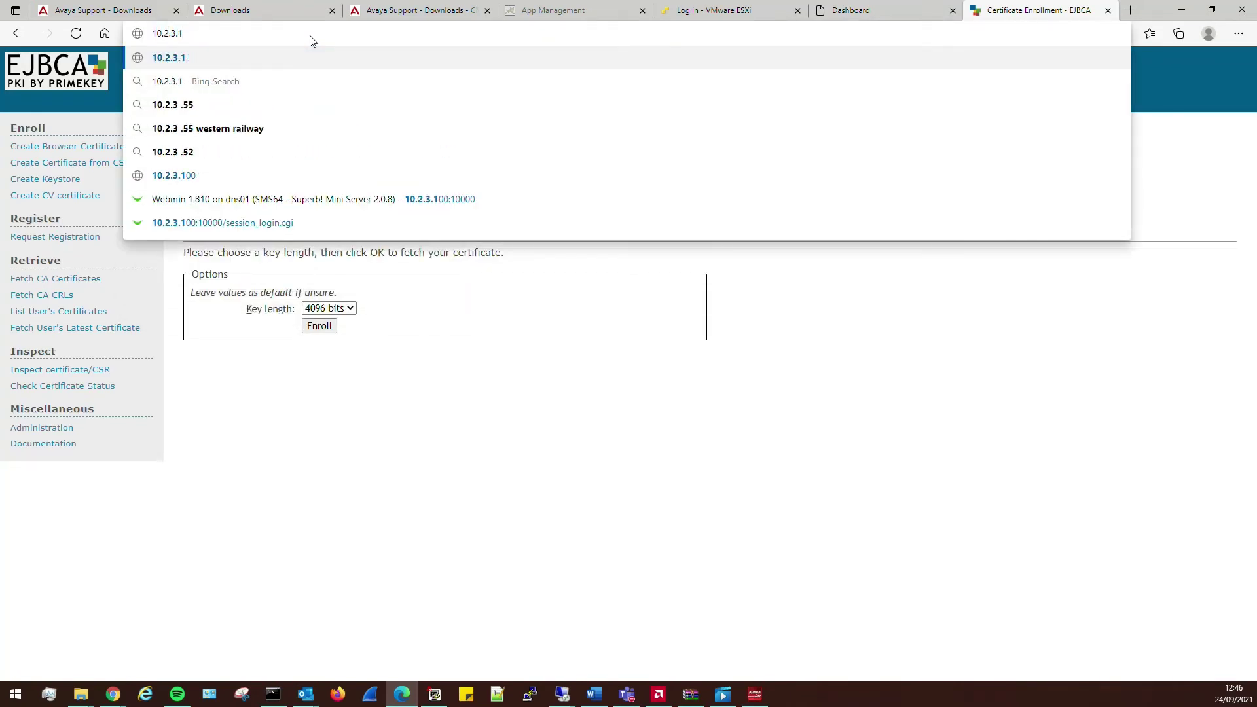
pyautogui.write('30https://')
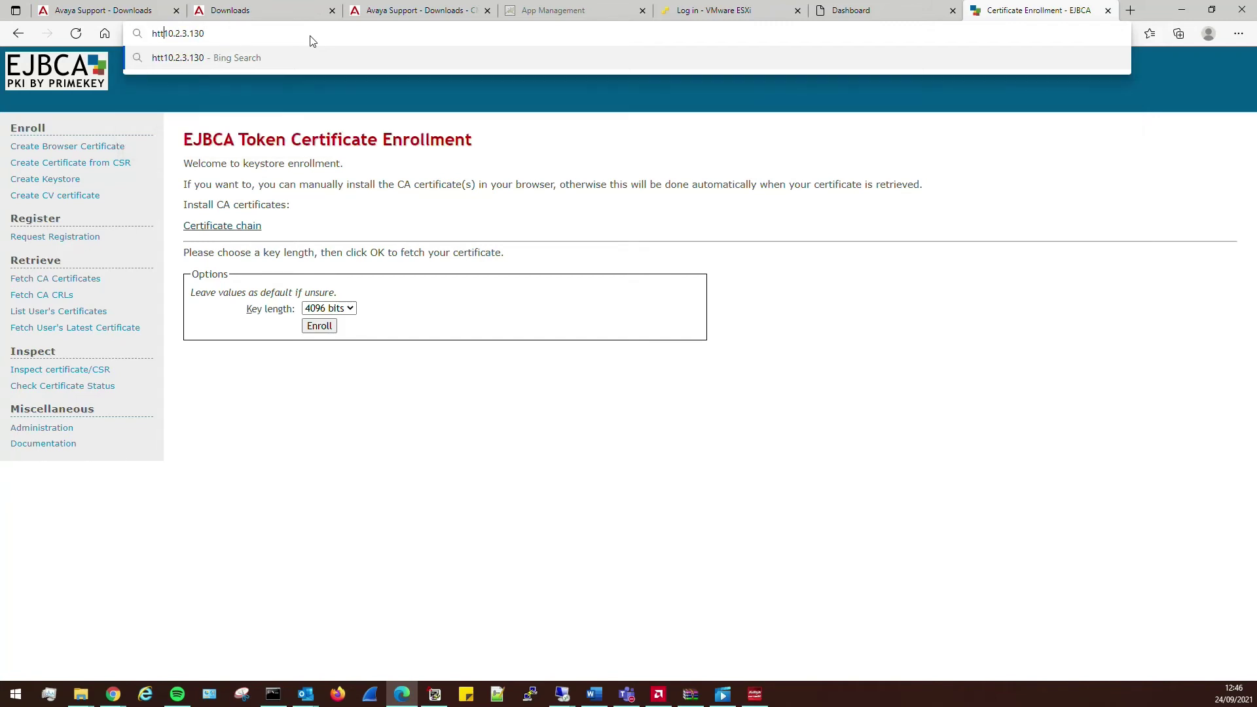
pyautogui.press('Return')
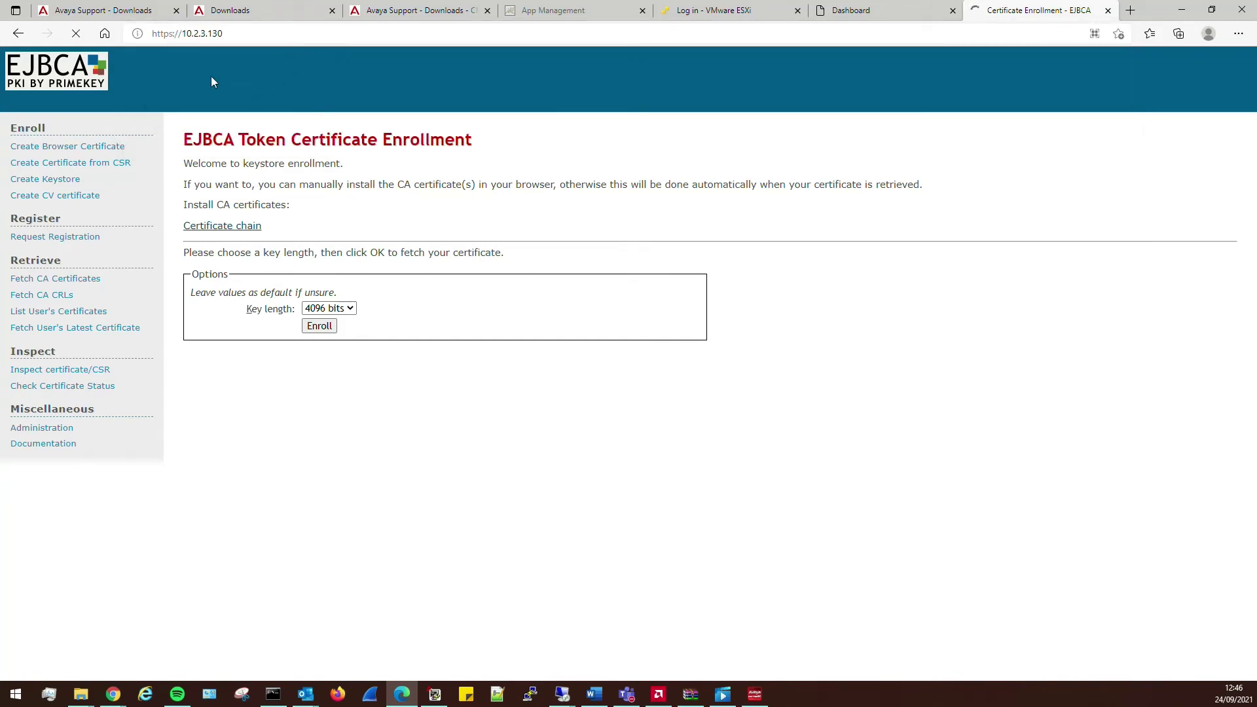
pyautogui.click(206, 34)
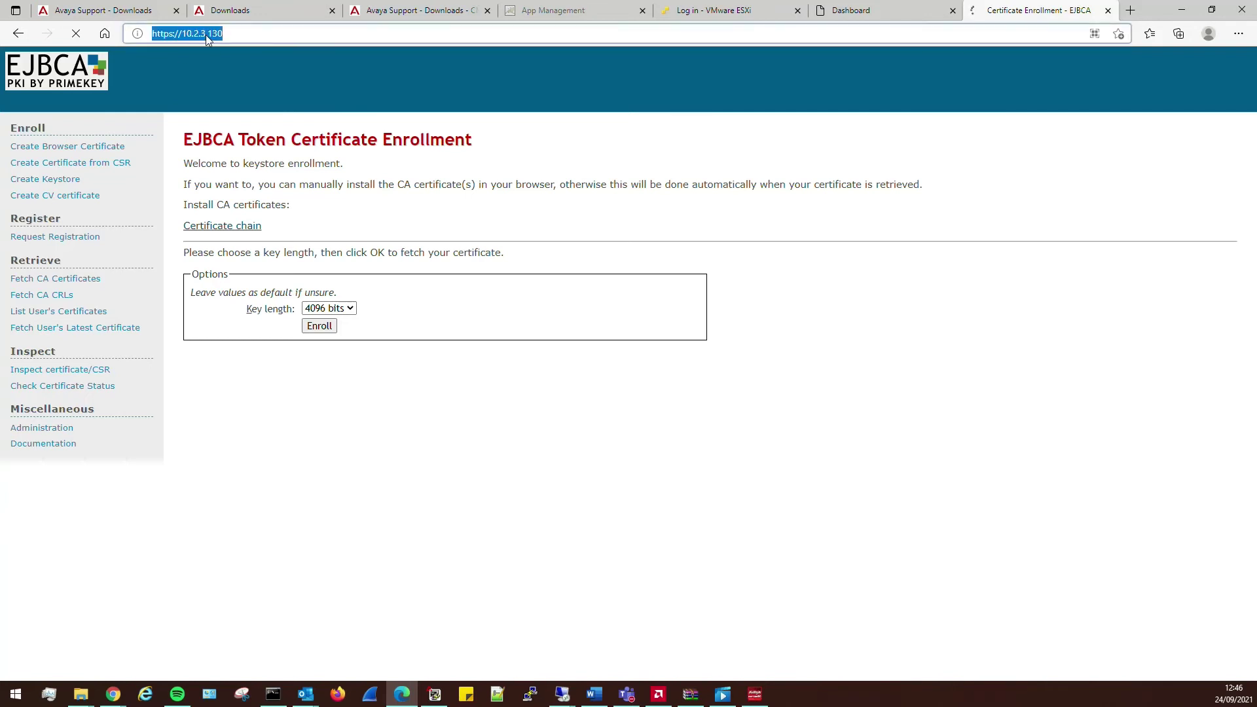
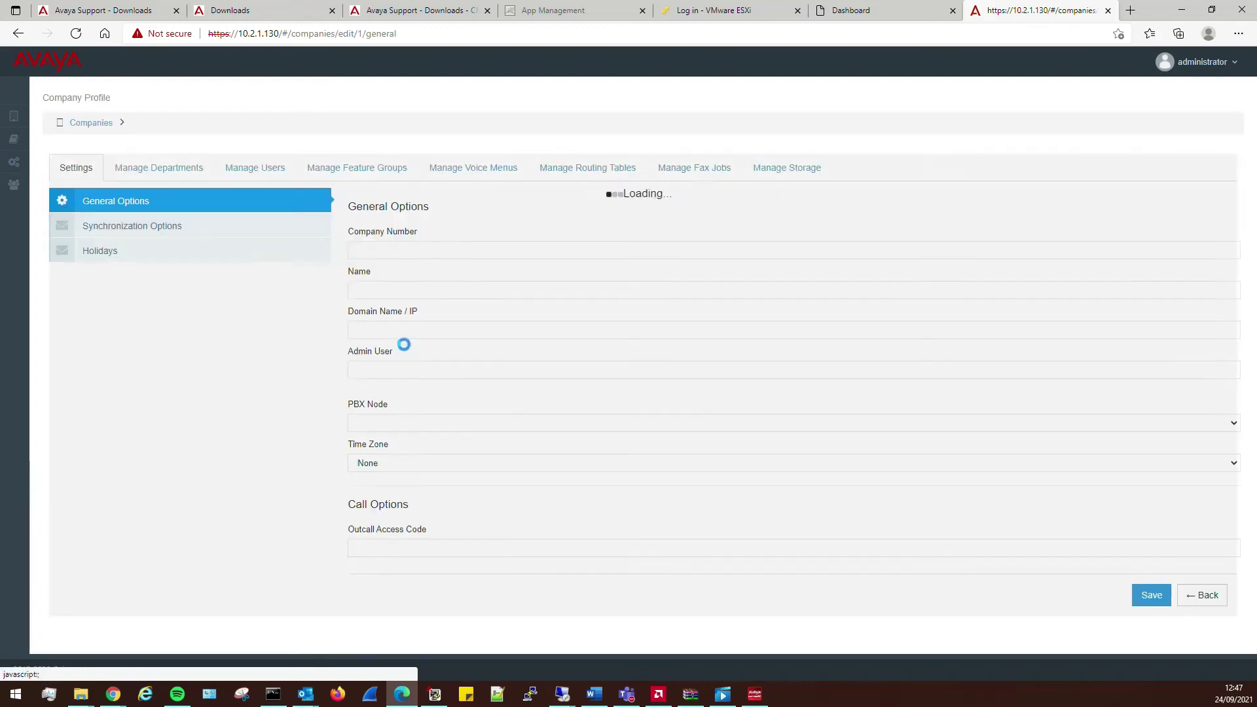
pyautogui.click(160, 171)
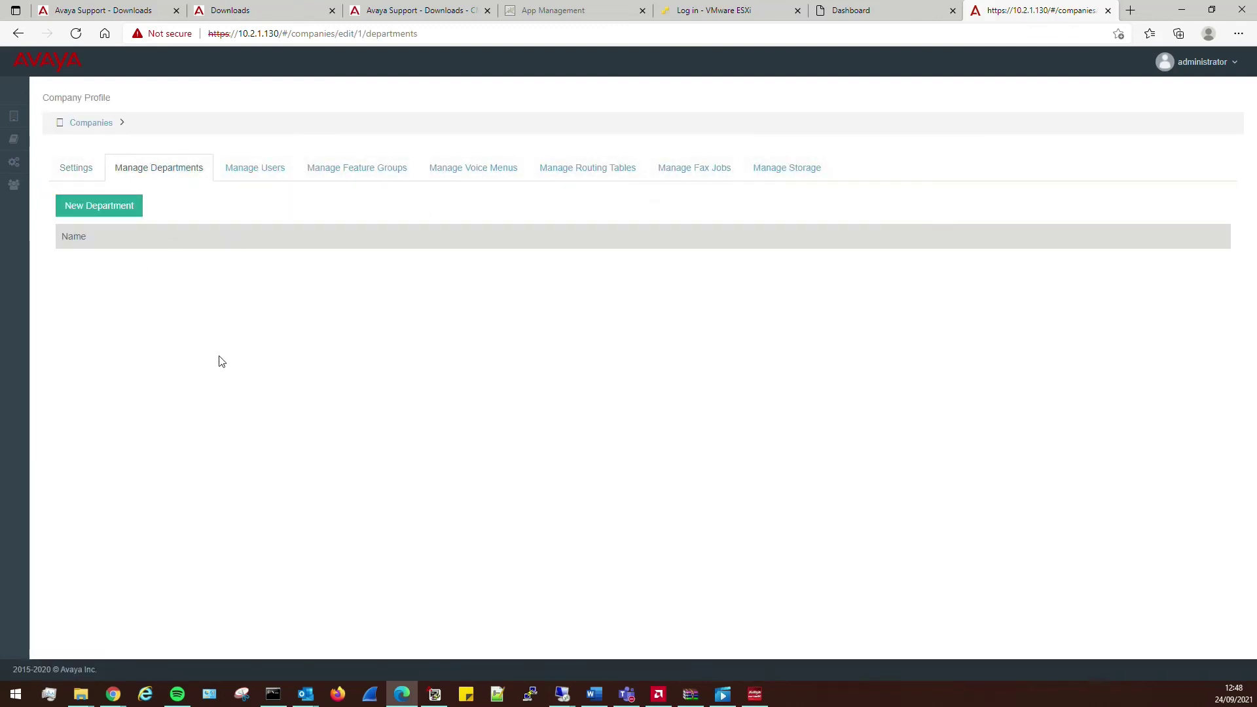
pyautogui.click(259, 175)
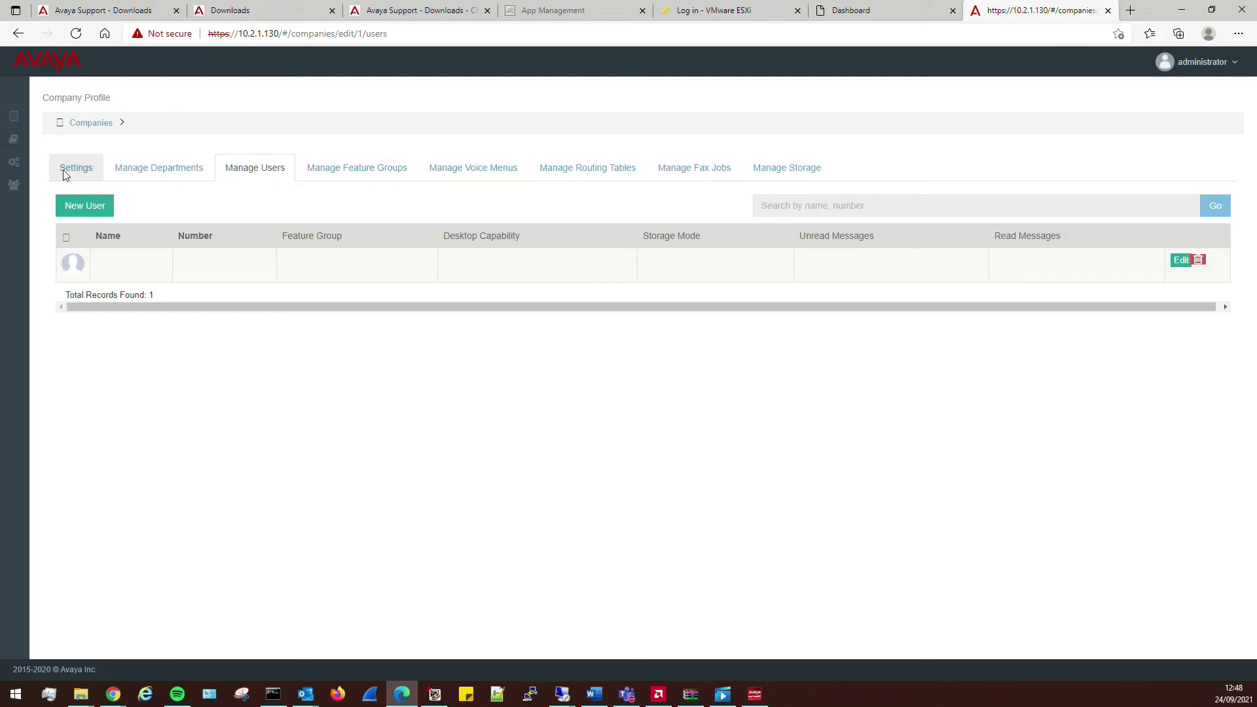
pyautogui.click(163, 168)
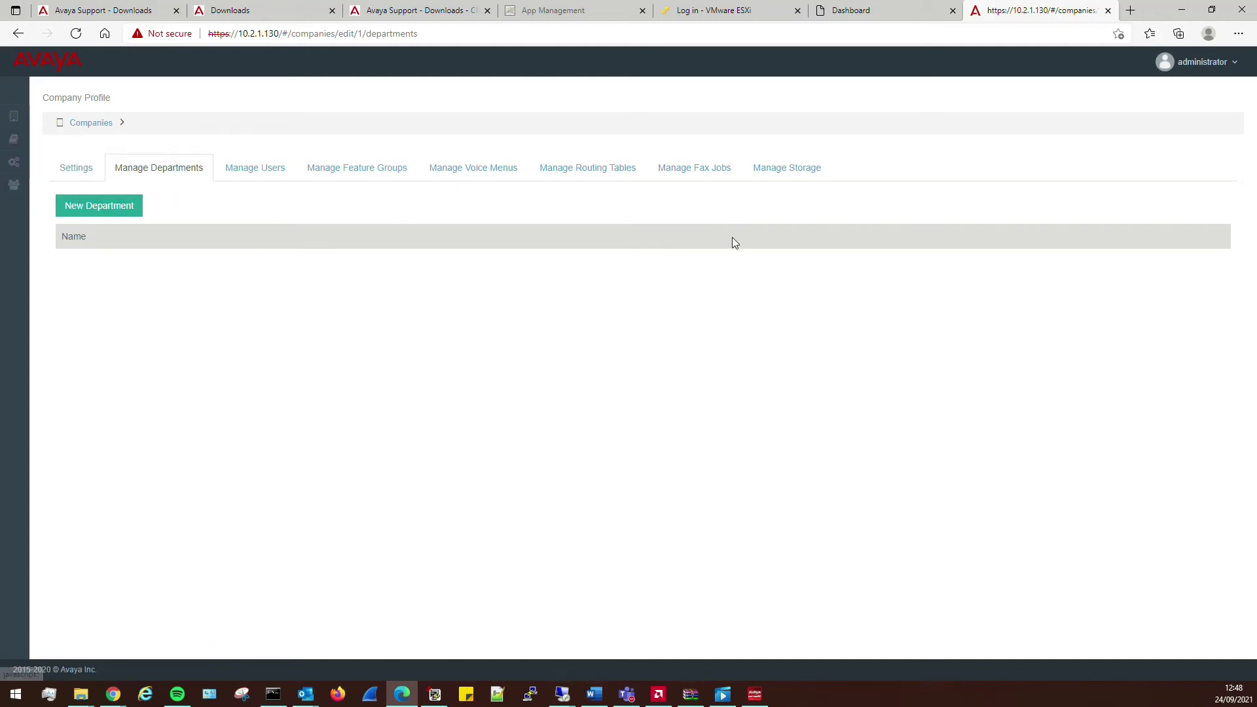
pyautogui.click(244, 174)
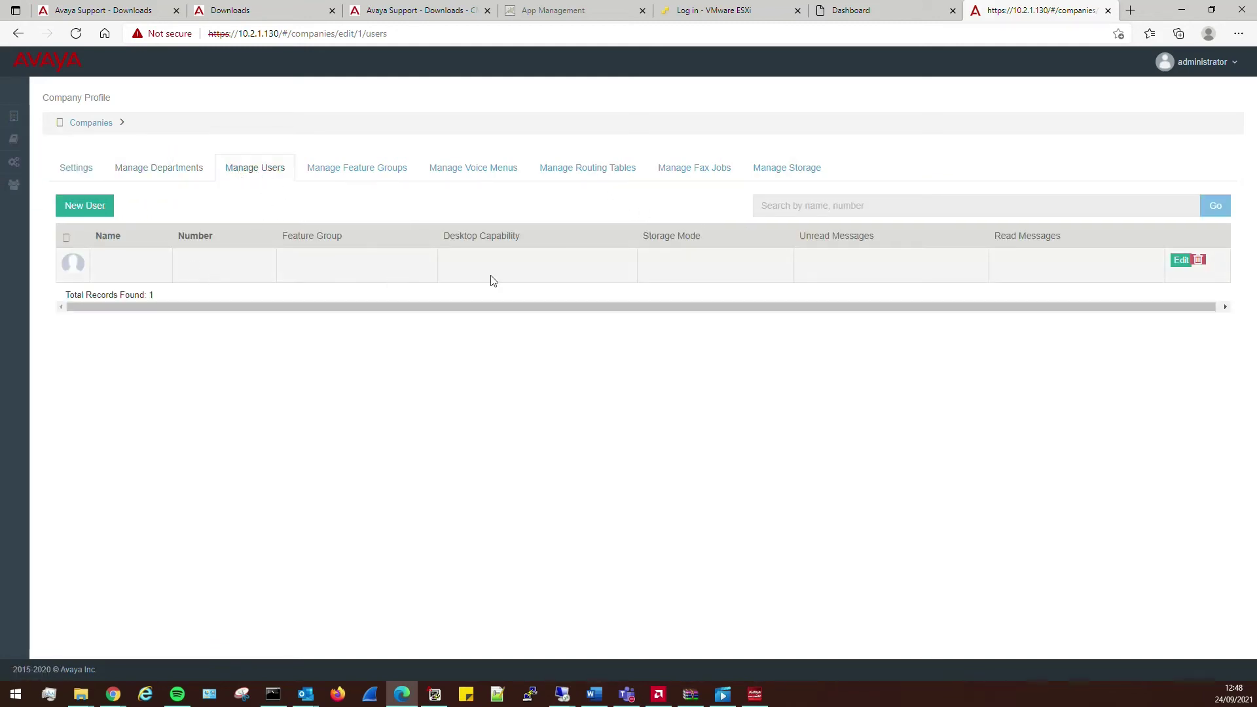
pyautogui.click(367, 169)
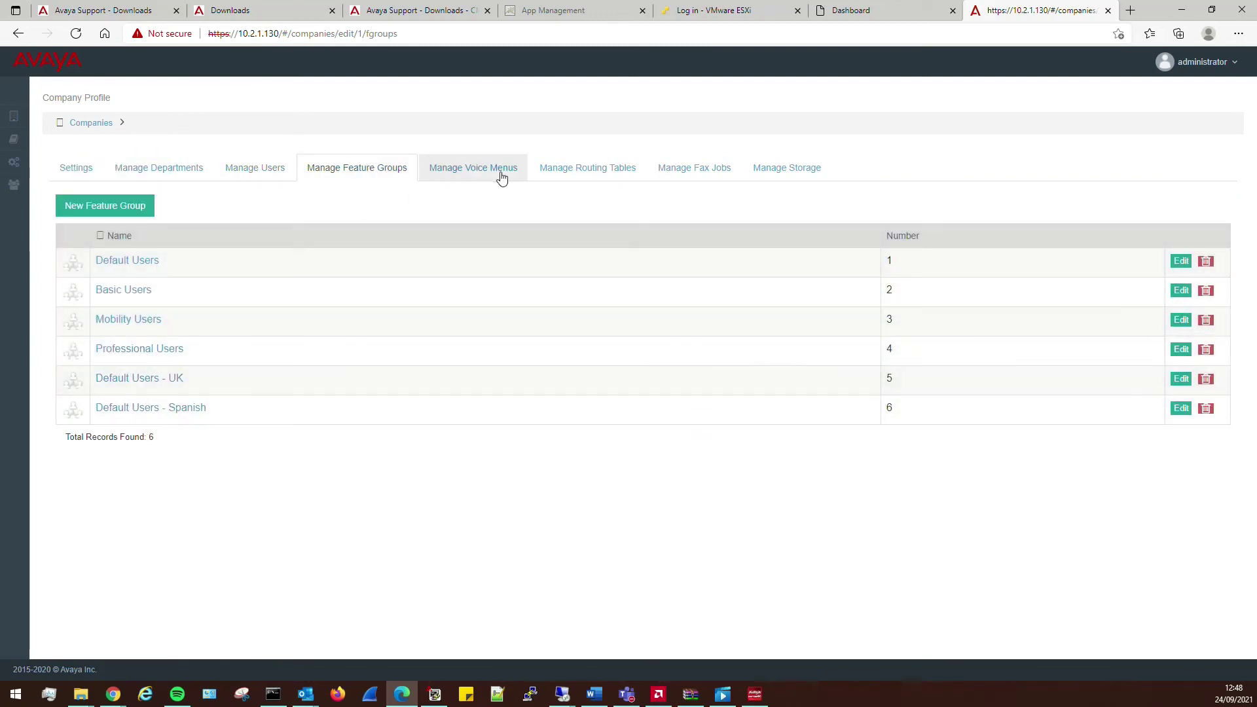
pyautogui.click(792, 170)
pyautogui.click(563, 171)
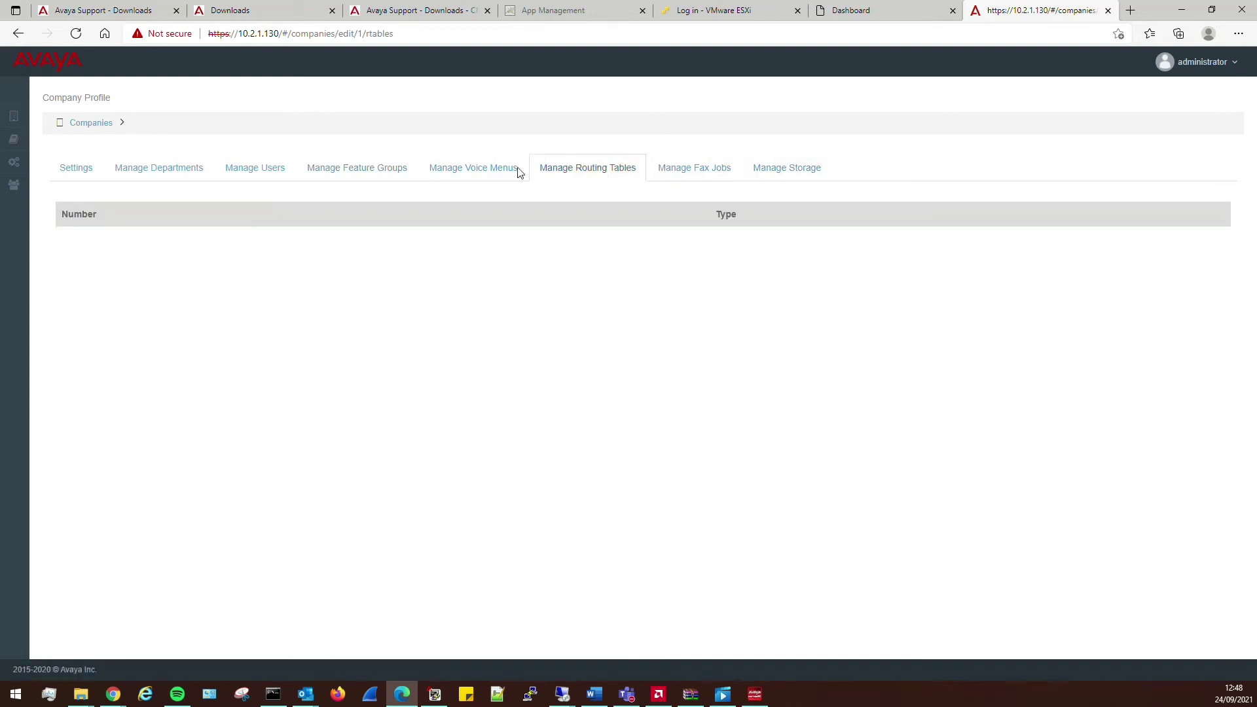
pyautogui.click(494, 171)
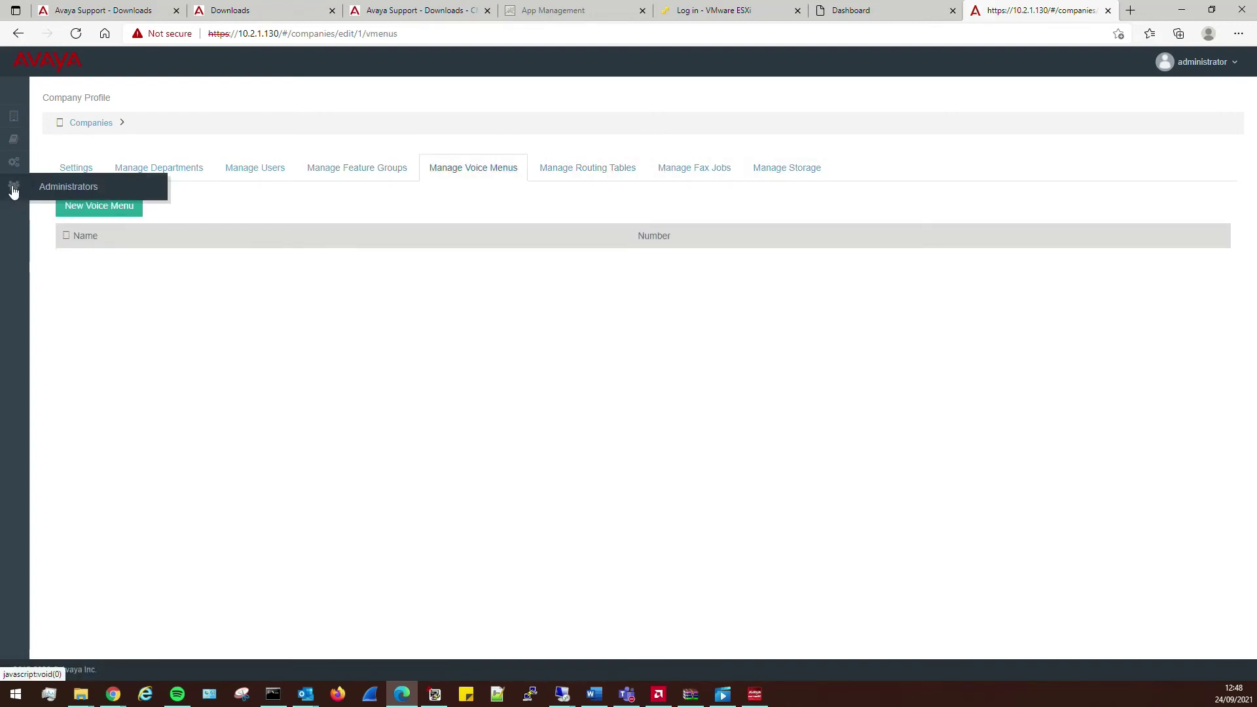
pyautogui.click(93, 189)
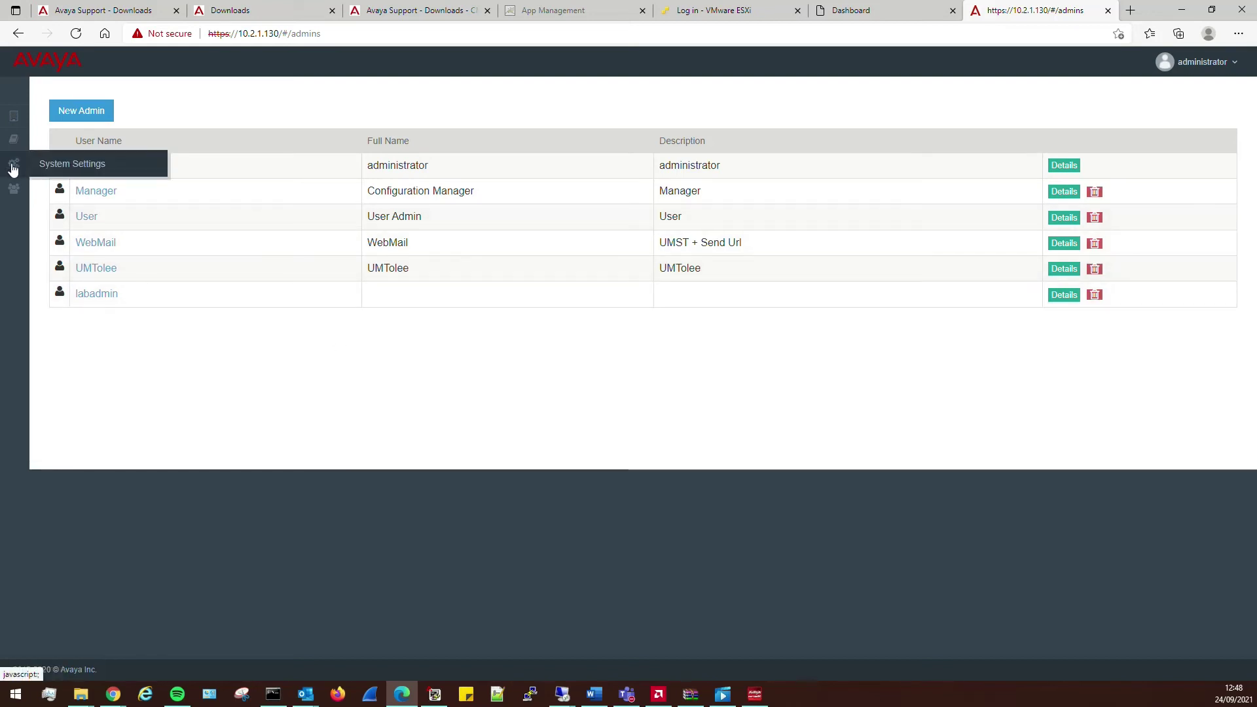
pyautogui.click(68, 191)
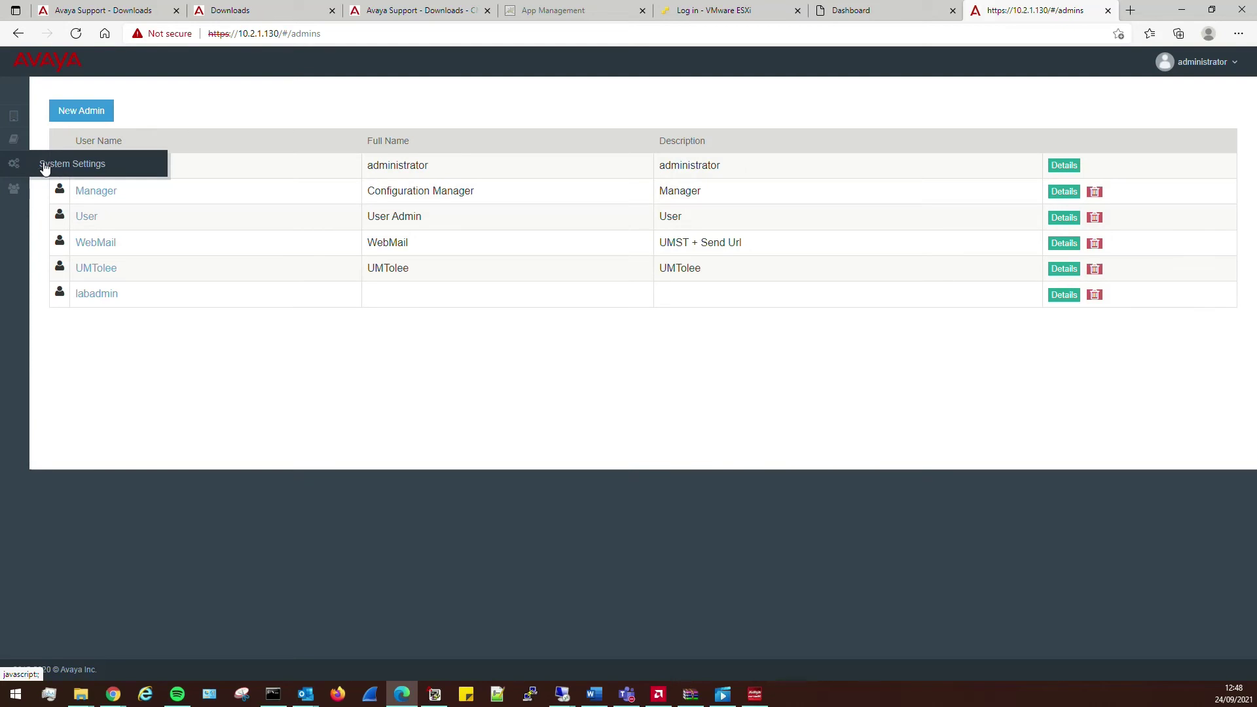
pyautogui.click(10, 120)
pyautogui.click(70, 197)
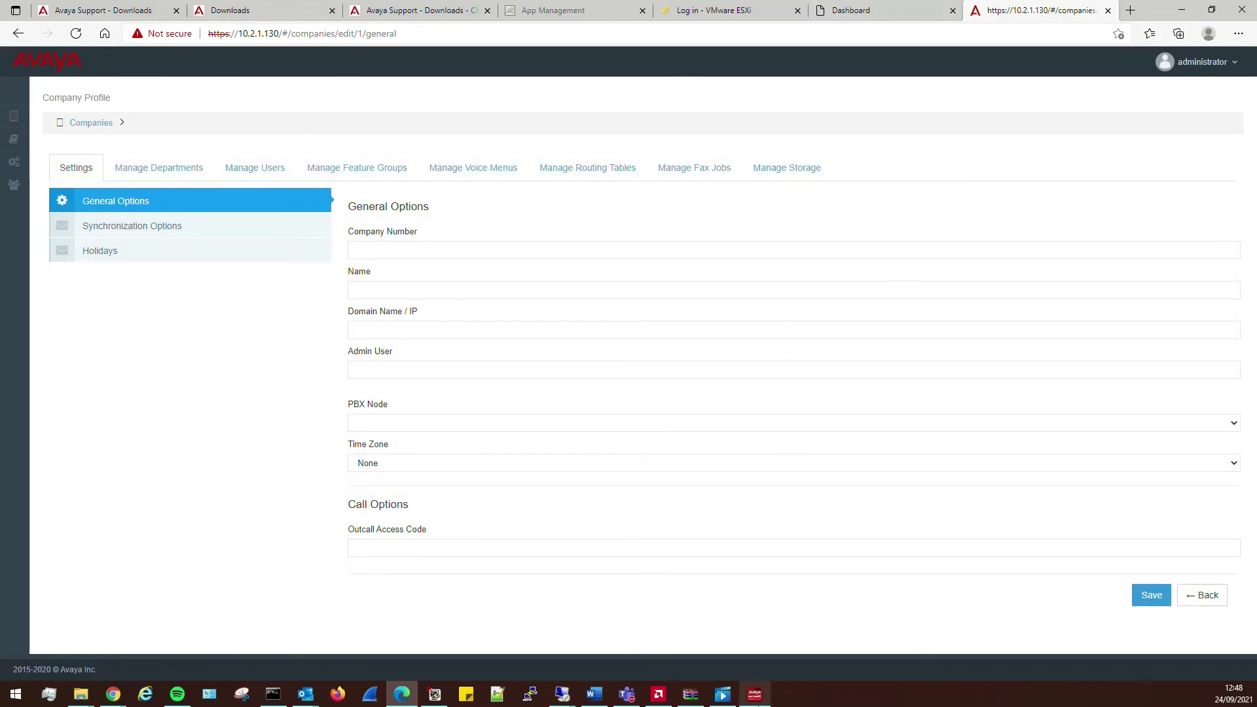
# - From extension 2005 in one-X Communicator, call voicemail 8999 twice, hanging up each time
pyautogui.click(756, 694)
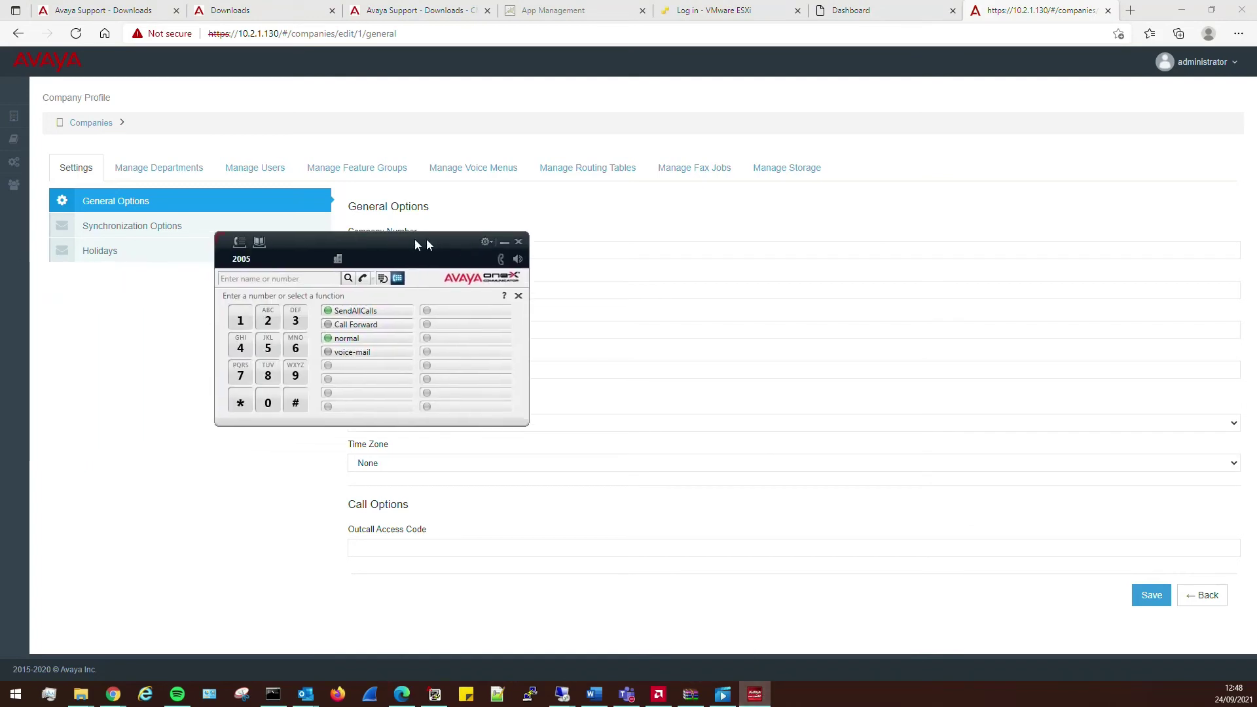
pyautogui.click(458, 344)
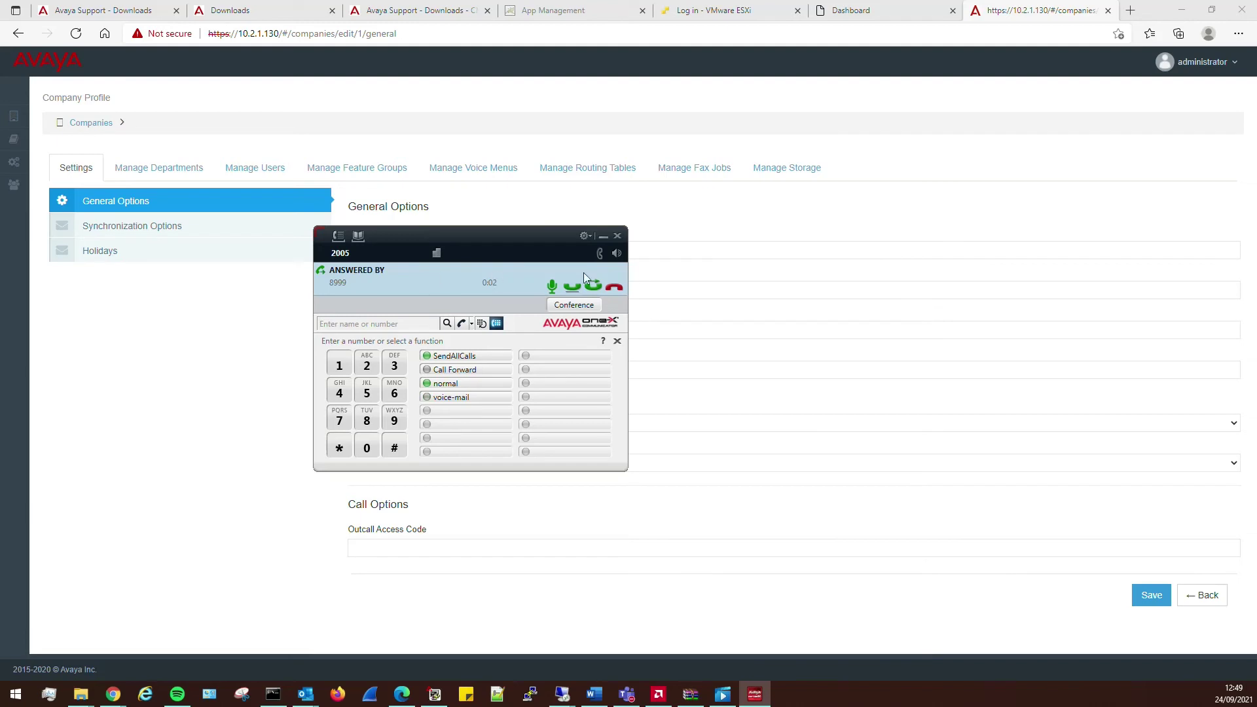
pyautogui.click(618, 292)
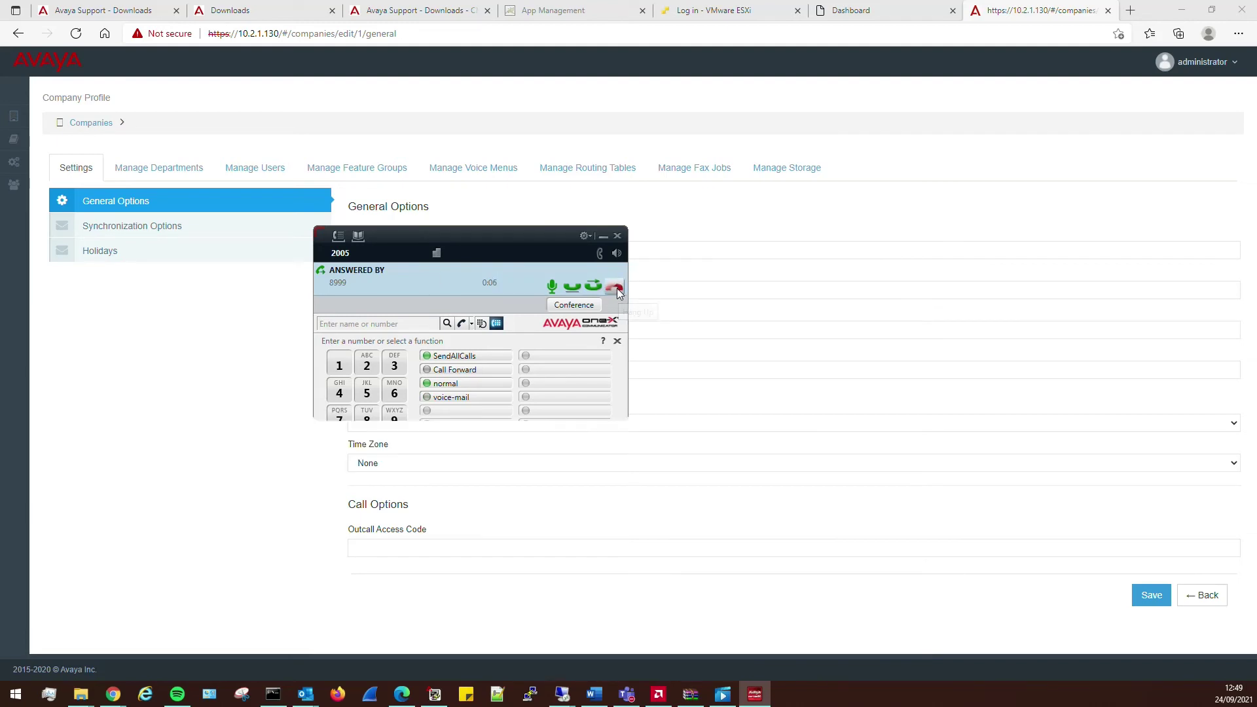
pyautogui.click(481, 348)
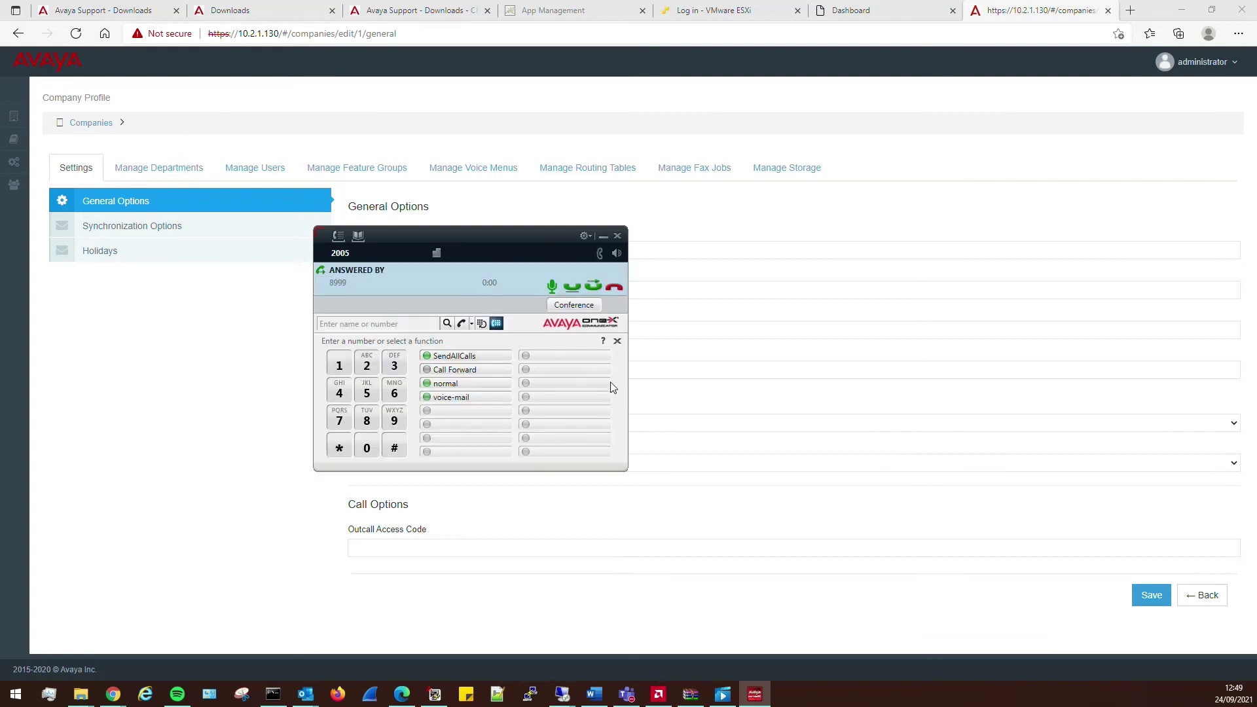
pyautogui.click(613, 288)
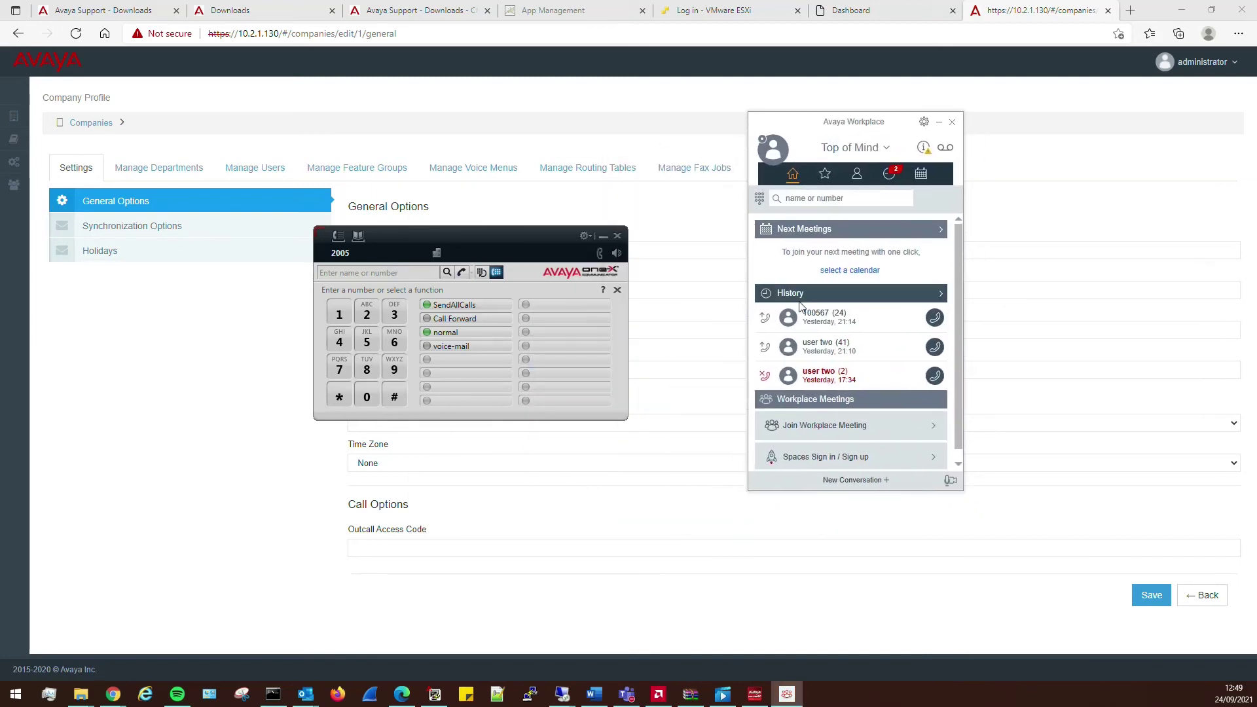
# - Sign extension 2002 out of Avaya Workplace and return to the System Manager dashboard
pyautogui.click(760, 199)
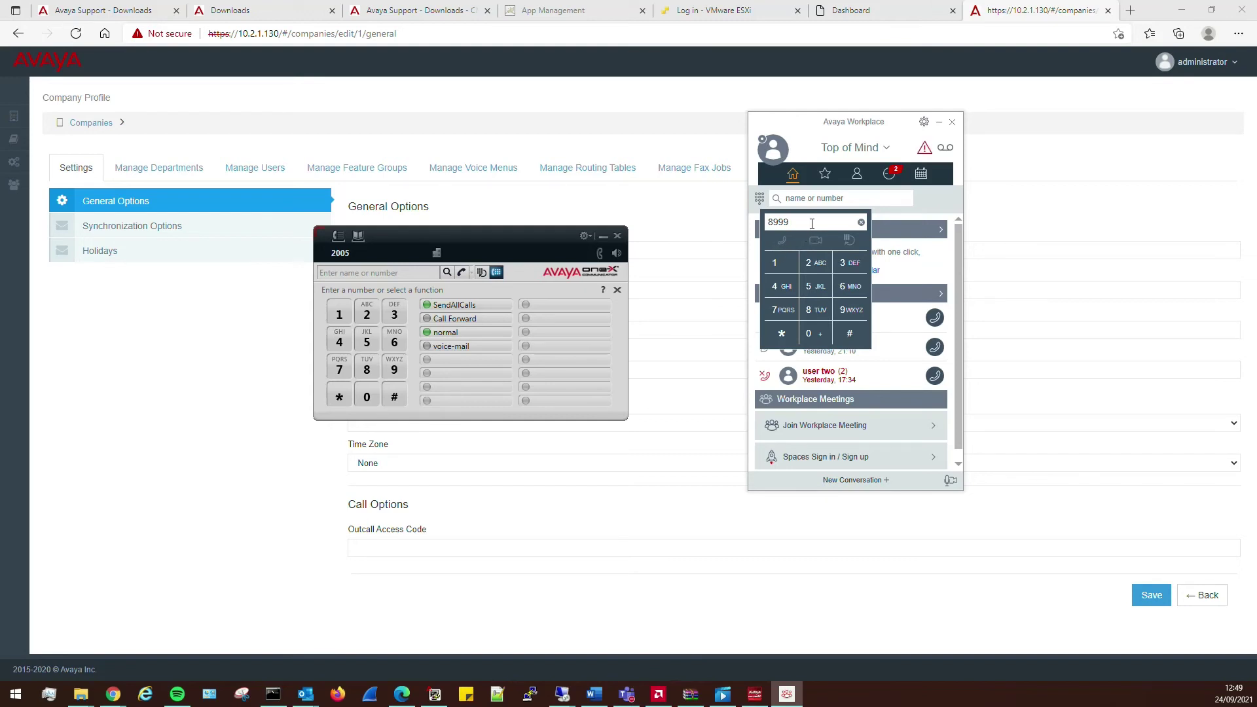
pyautogui.click(806, 133)
pyautogui.click(776, 148)
pyautogui.click(844, 270)
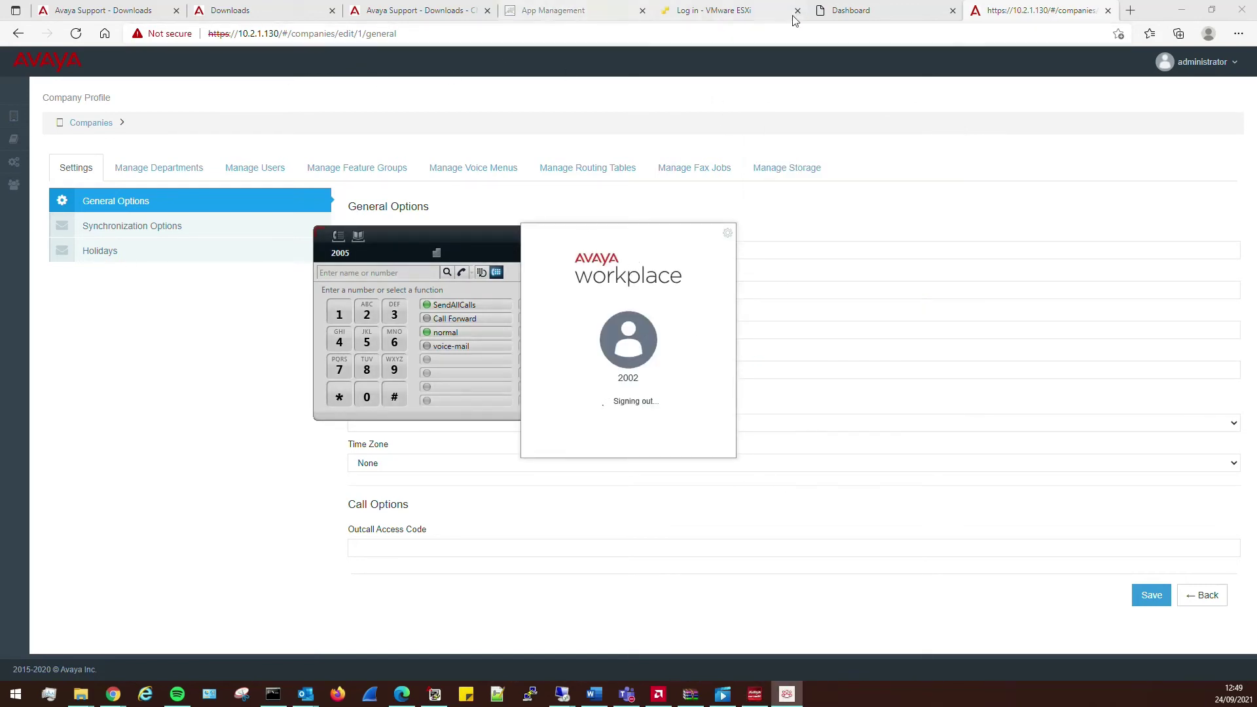
pyautogui.click(845, 10)
pyautogui.click(291, 73)
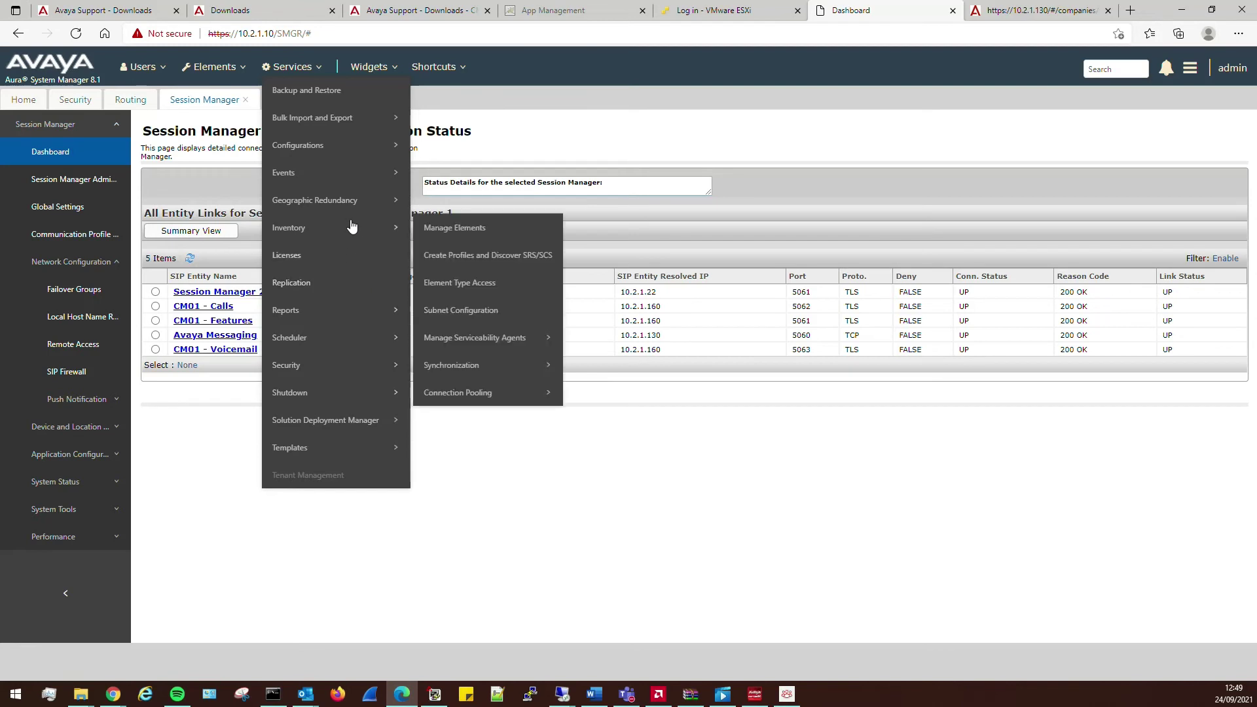
# - Start an immediate incremental synchronization of CM01 under Communication System synchronization
pyautogui.click(622, 366)
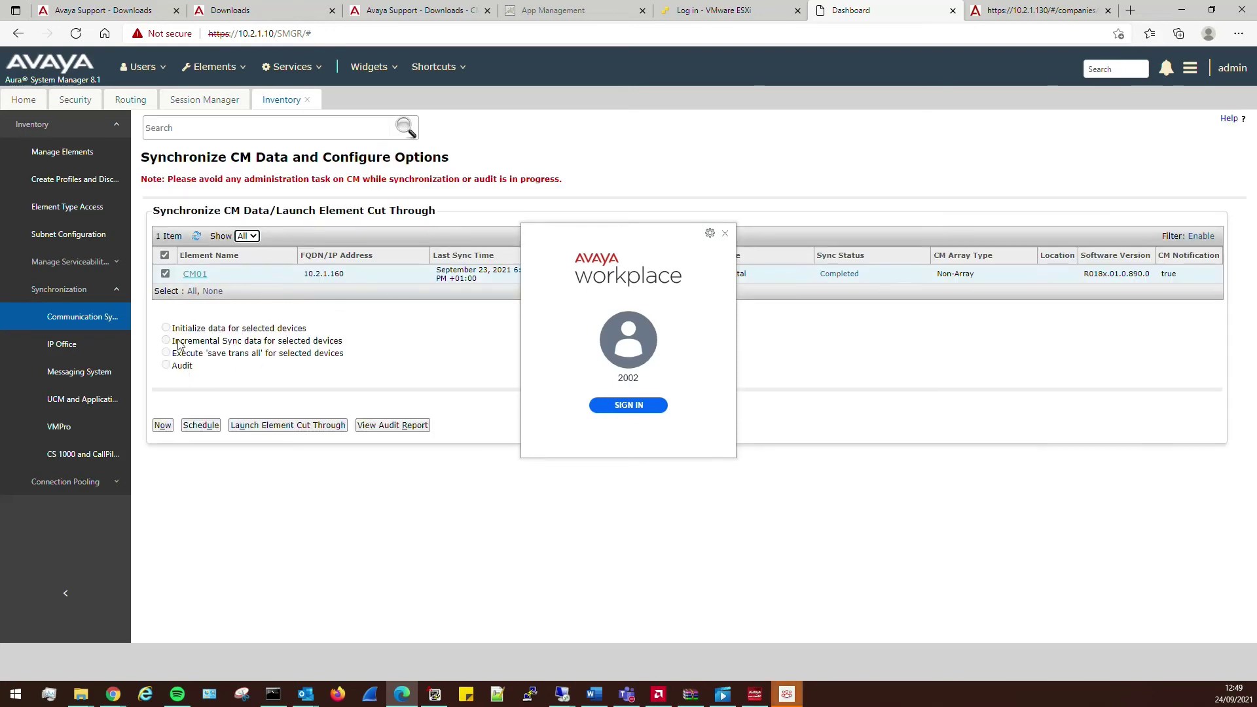
pyautogui.click(165, 273)
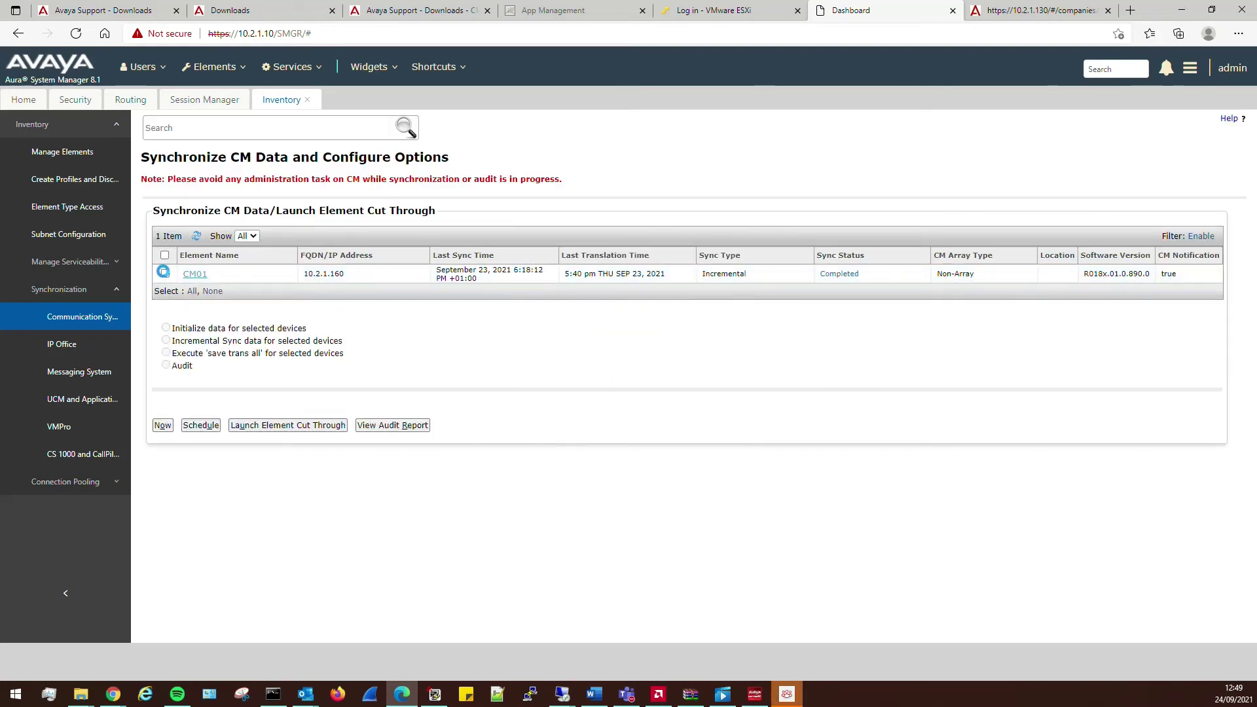
pyautogui.click(165, 274)
pyautogui.click(166, 340)
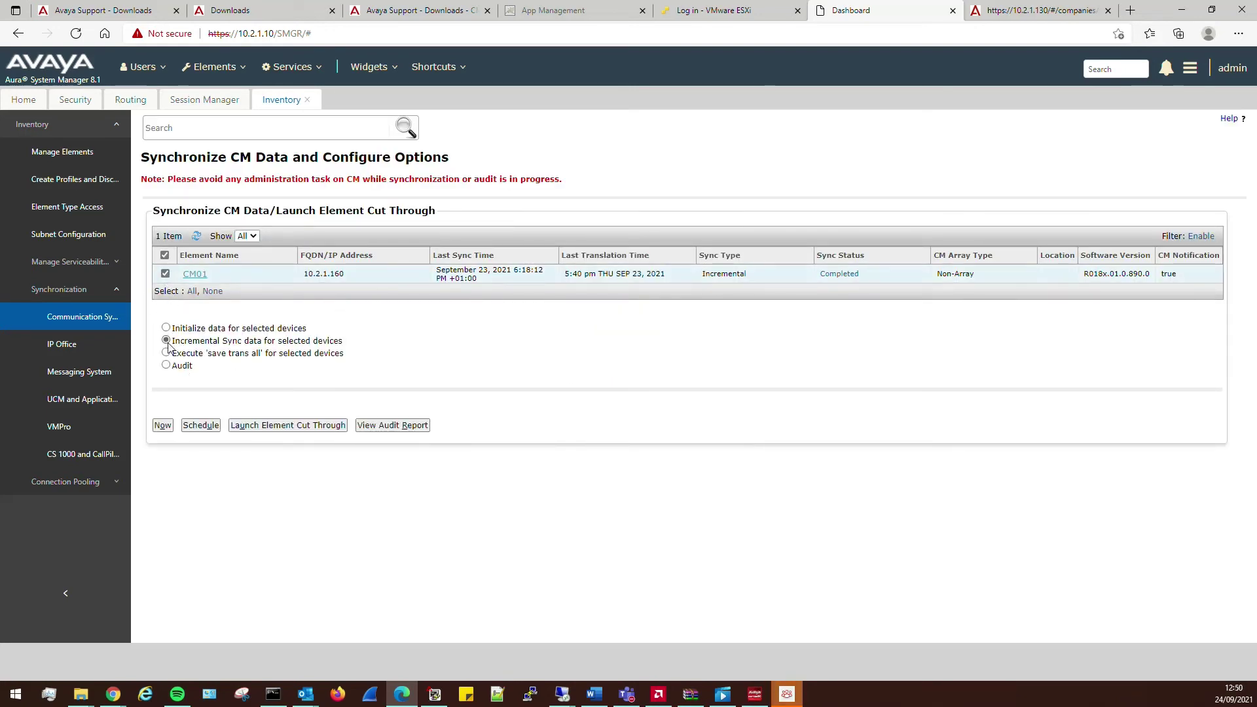
pyautogui.click(163, 425)
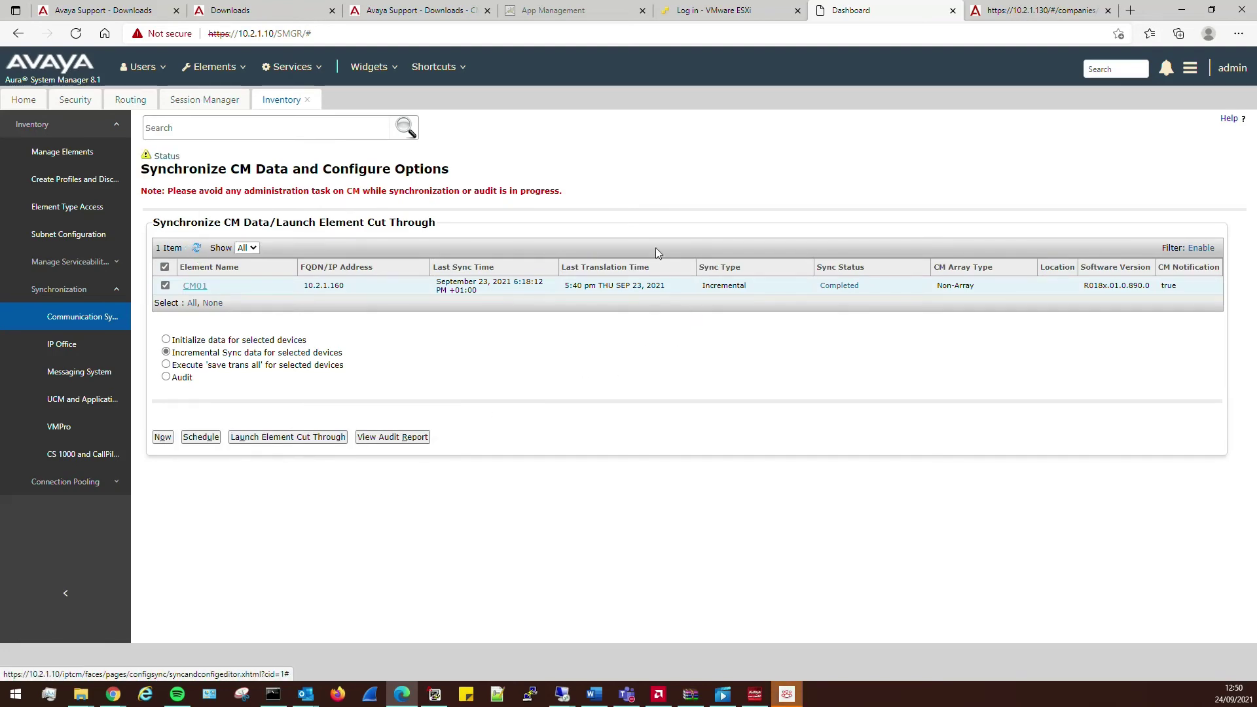
# - Refresh the sync status until CM01 shows Completed, then go to the Replication page
pyautogui.click(841, 285)
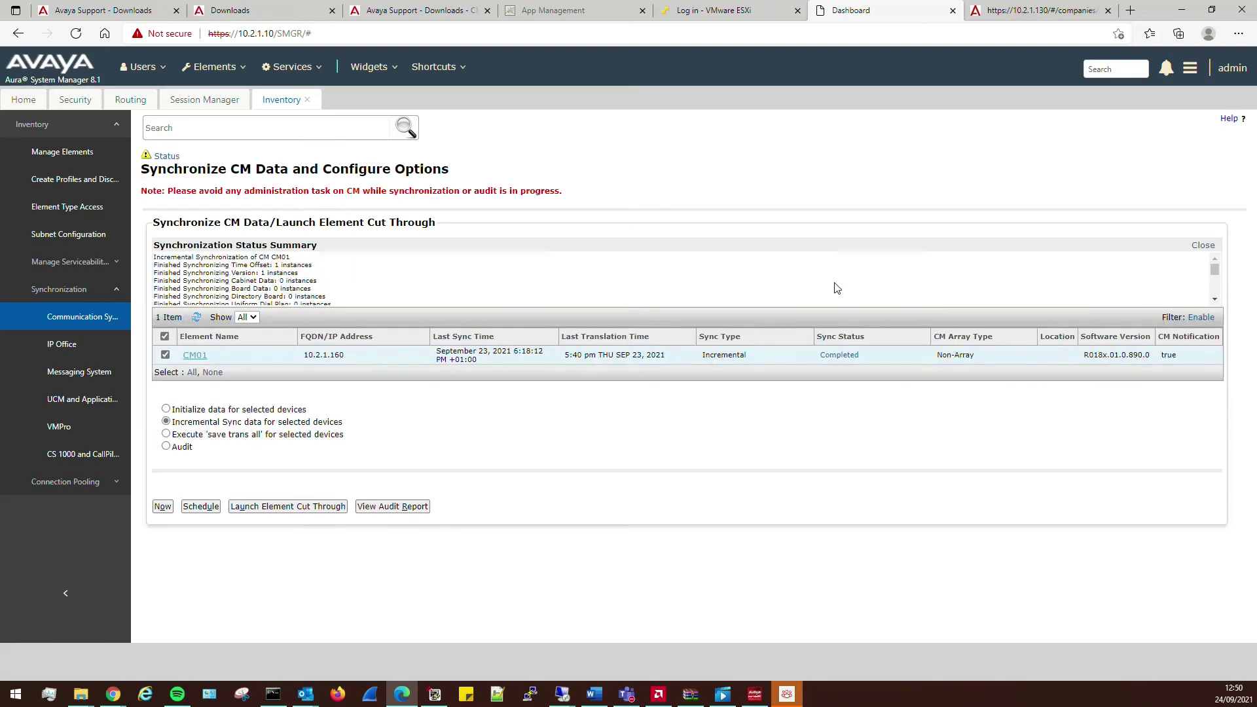
pyautogui.click(196, 319)
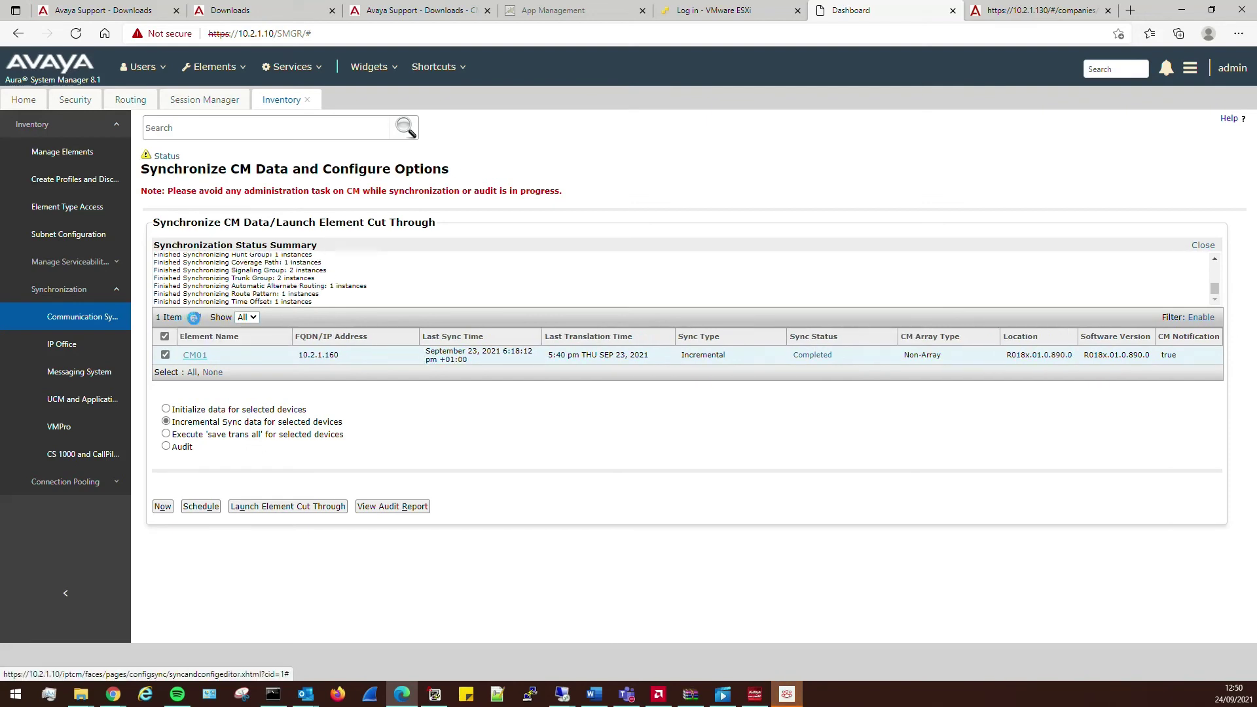
pyautogui.click(196, 319)
pyautogui.click(195, 320)
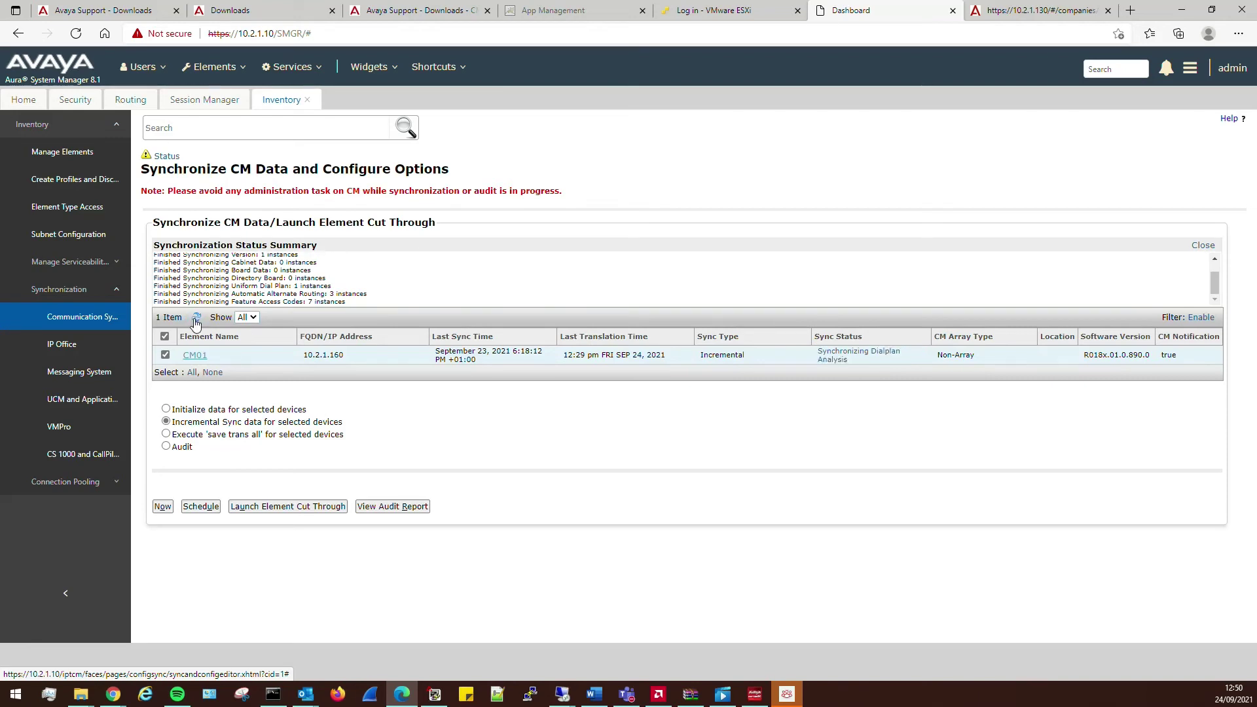
pyautogui.click(195, 319)
pyautogui.click(196, 320)
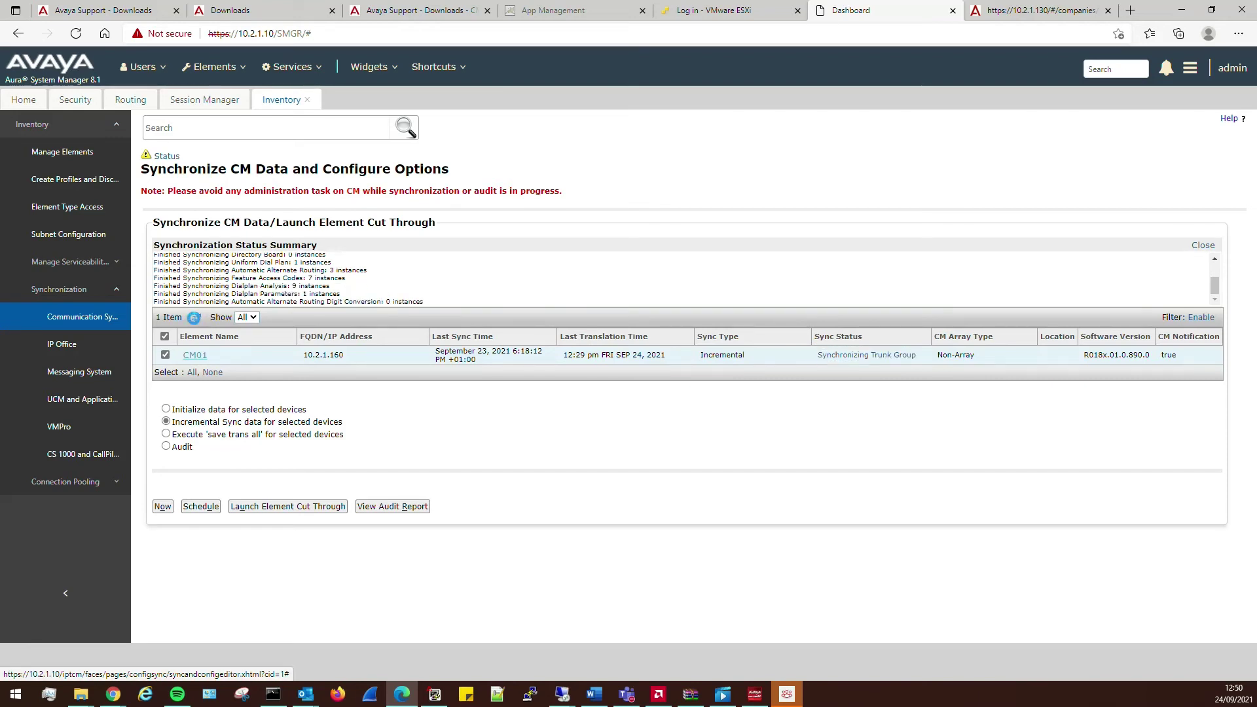
pyautogui.click(196, 320)
pyautogui.click(195, 320)
pyautogui.click(286, 67)
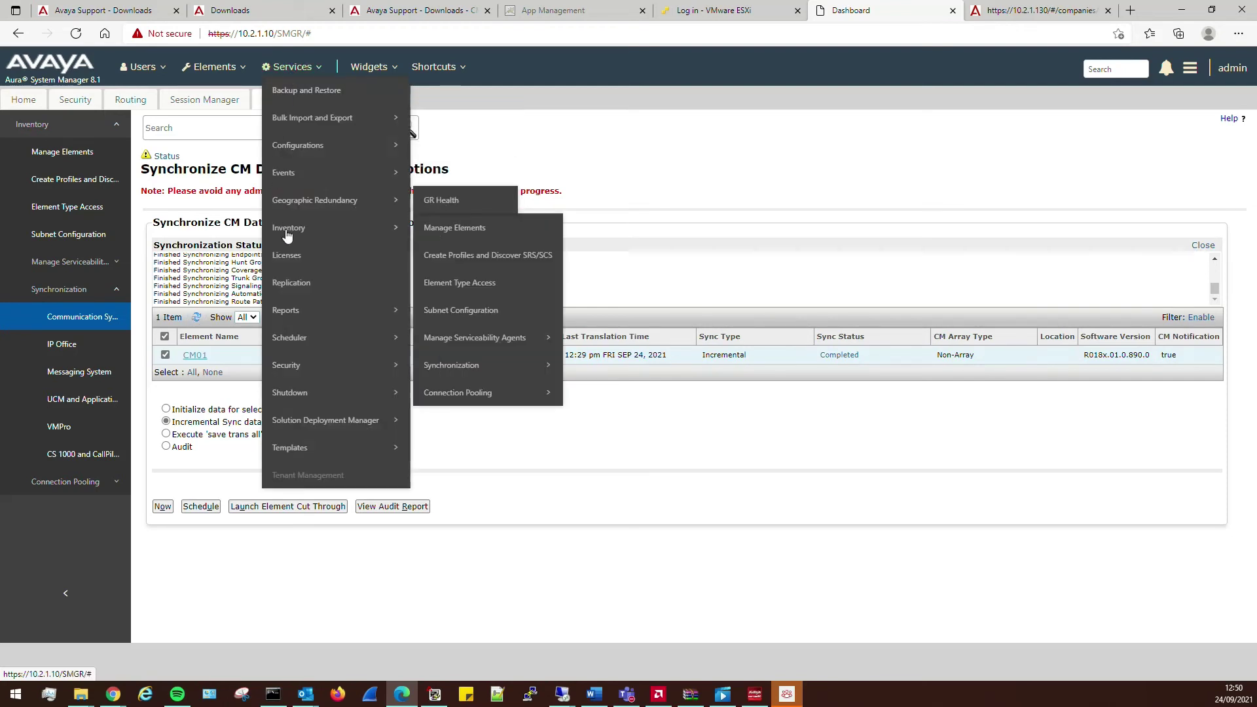
pyautogui.click(304, 294)
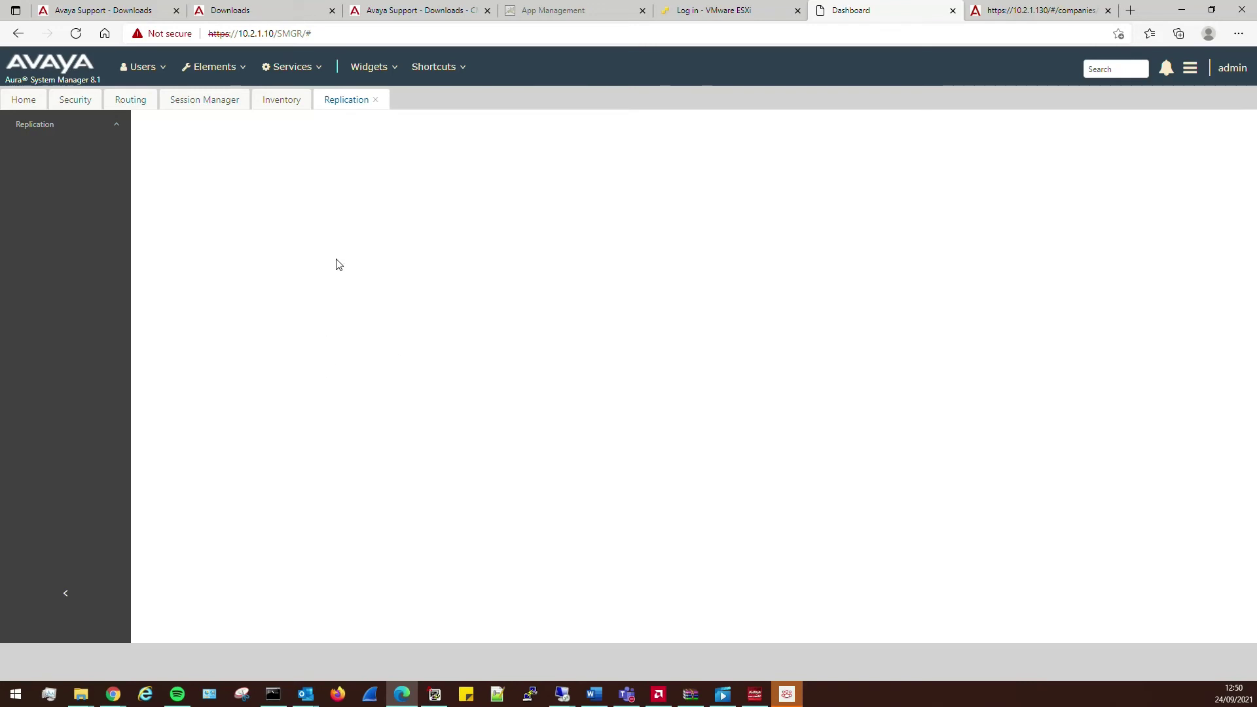
# - Sign back in to Avaya Workplace, enter 8999 on the dial pad, and review the service problems
pyautogui.click(784, 693)
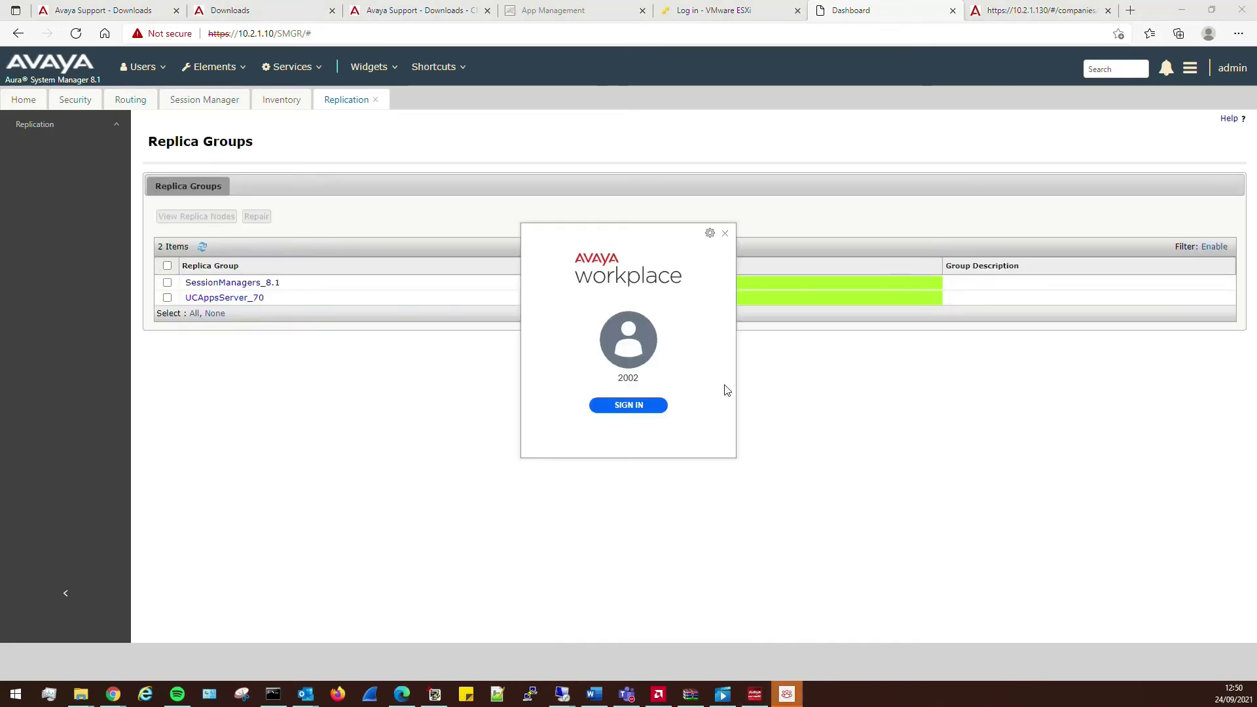
pyautogui.click(654, 409)
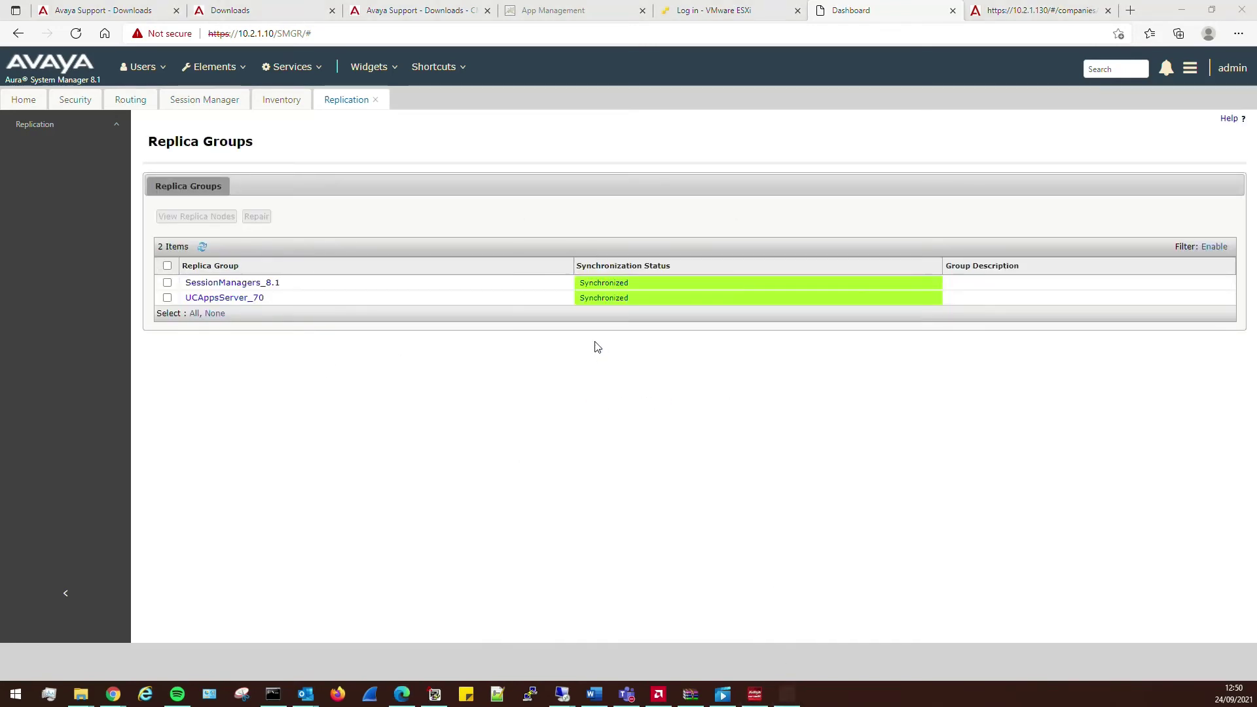
pyautogui.click(761, 198)
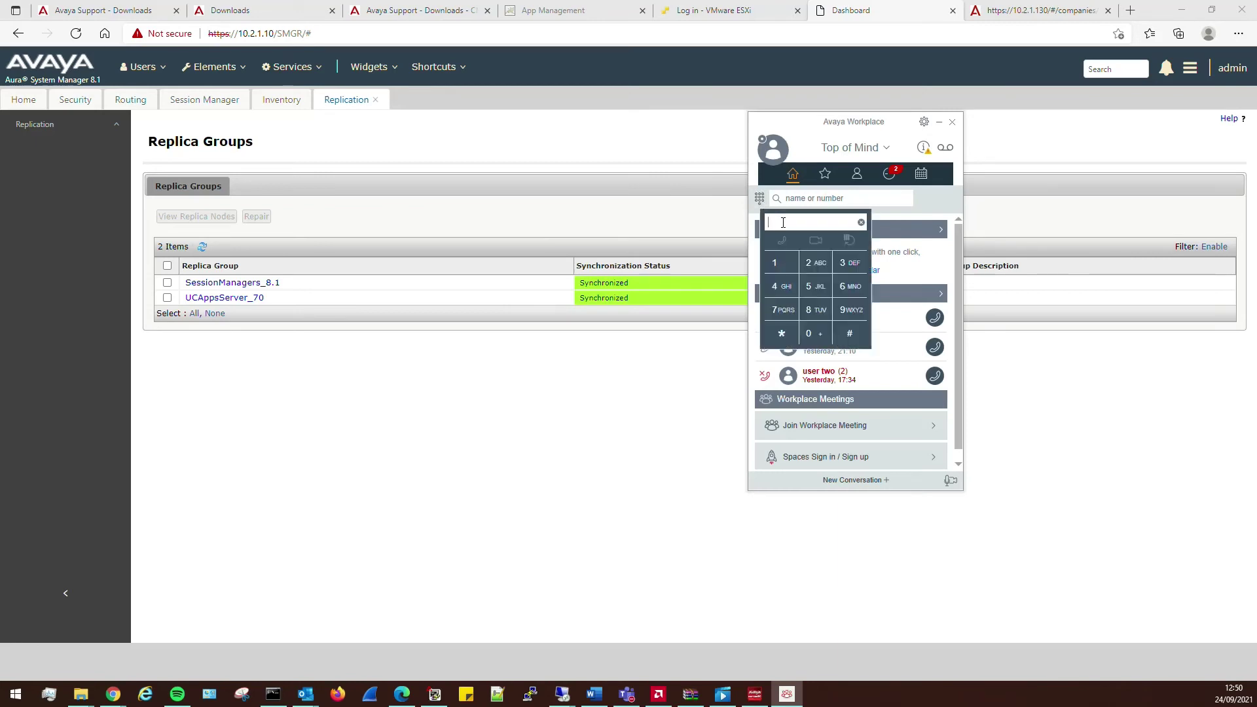
pyautogui.write('8999')
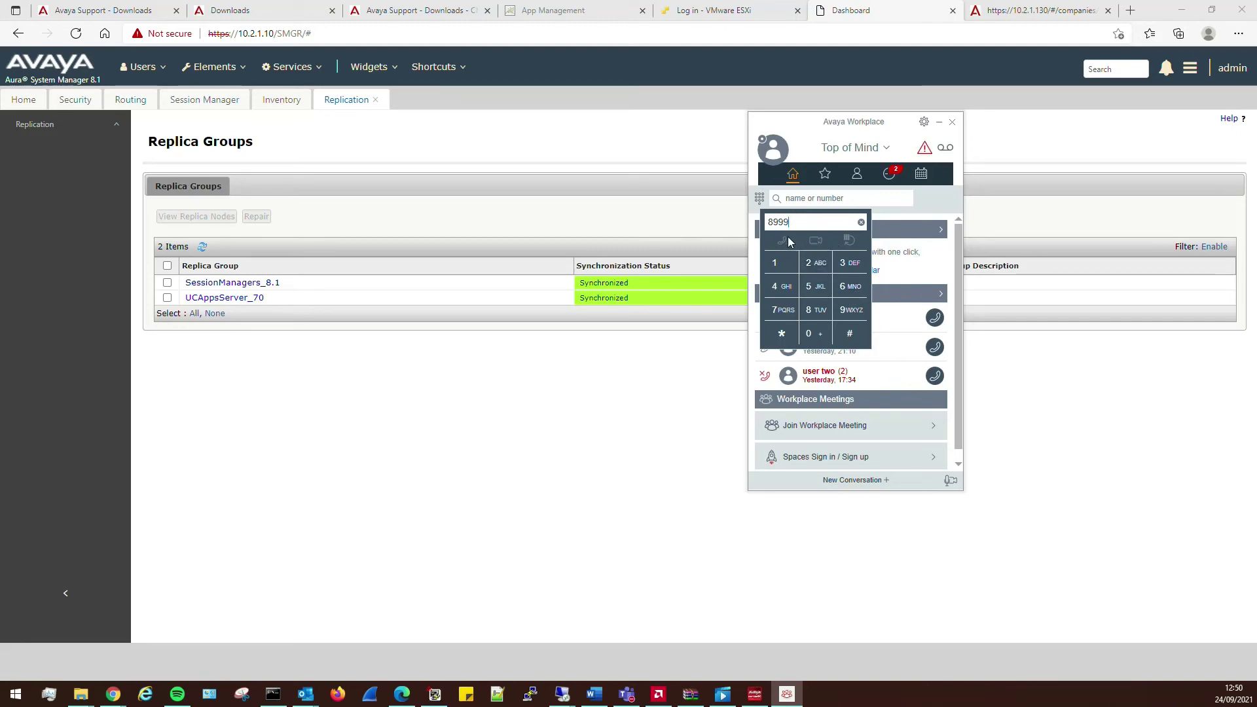
pyautogui.click(922, 154)
pyautogui.click(924, 153)
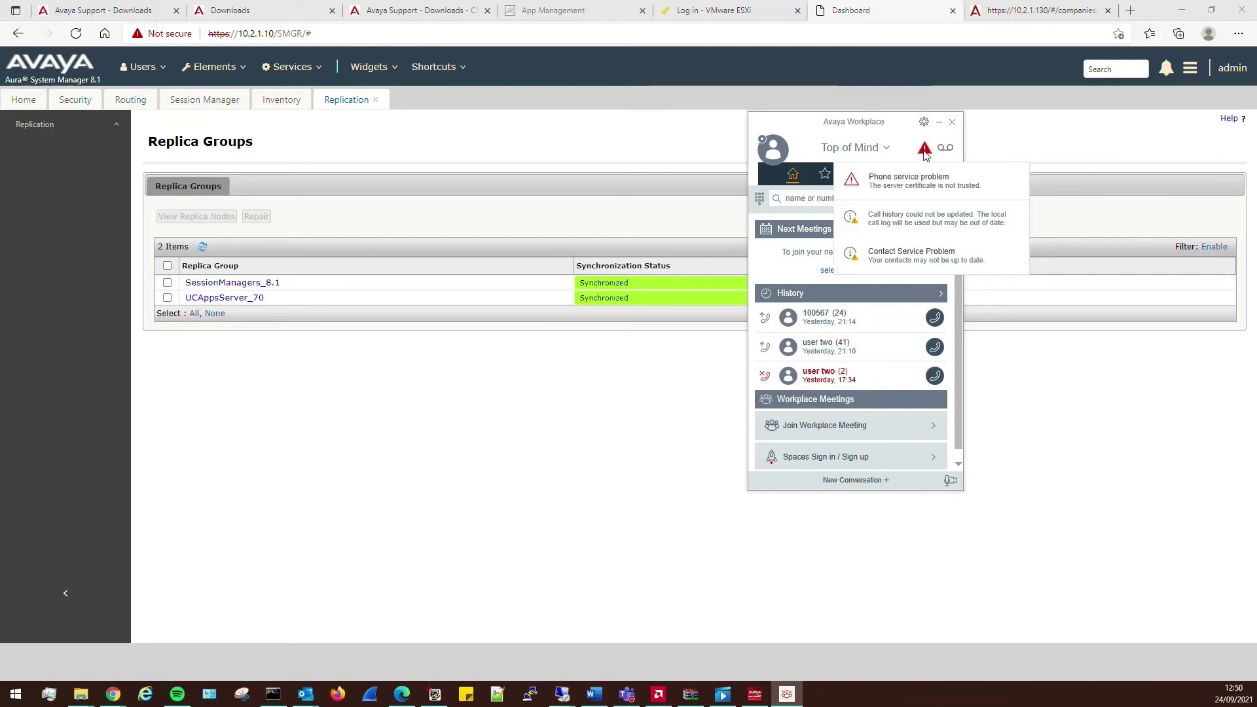
pyautogui.click(869, 130)
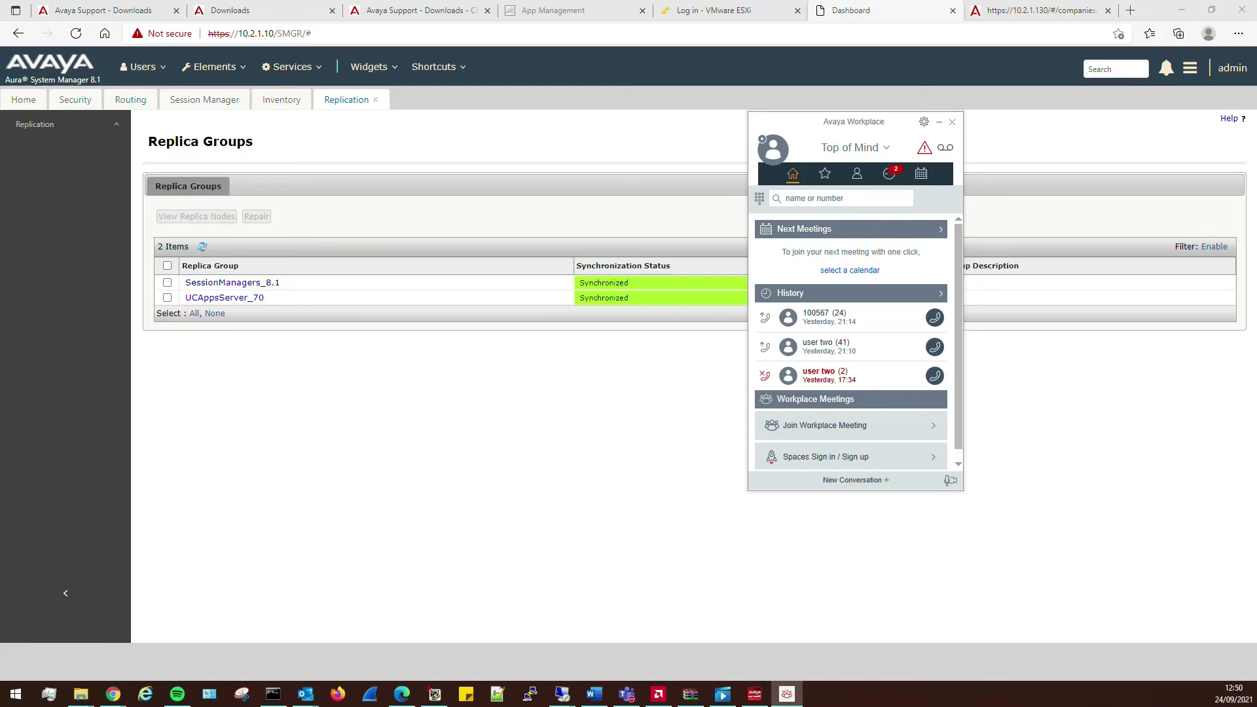
pyautogui.hotkey('alt', 'Tab')
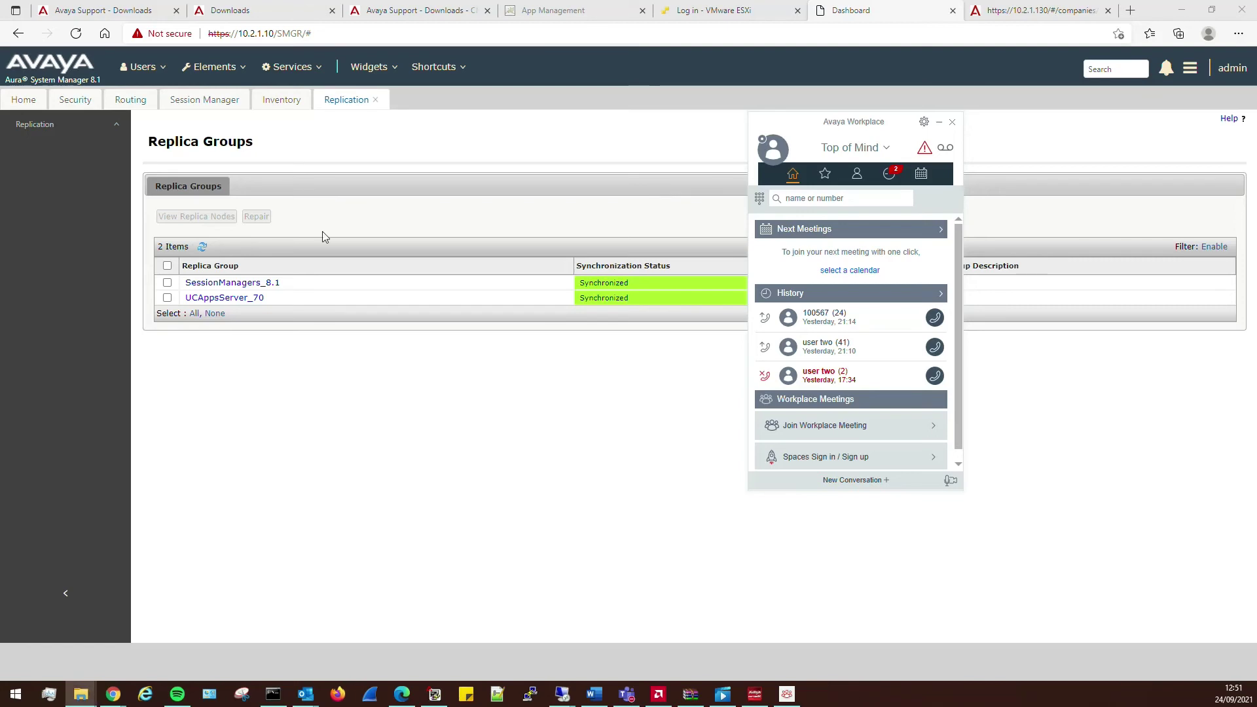
# - Sign out of Avaya Workplace, refresh the Replica Groups status, and sign back in
pyautogui.click(772, 149)
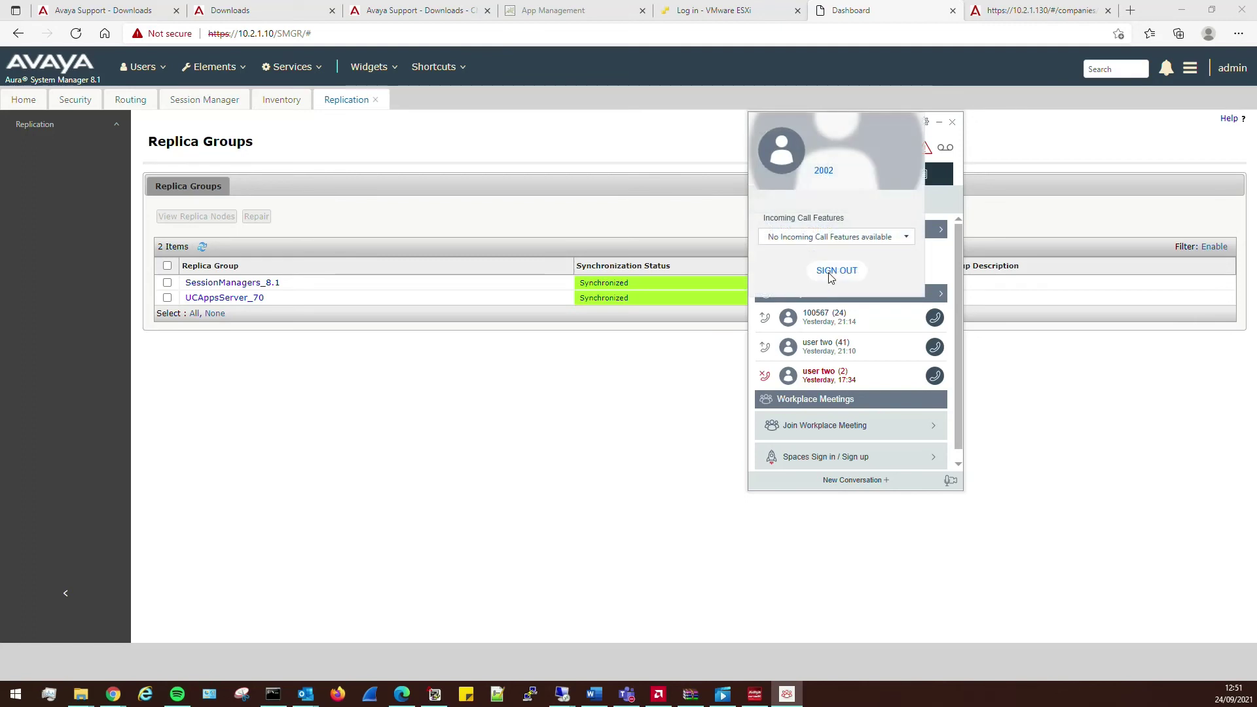
pyautogui.click(838, 274)
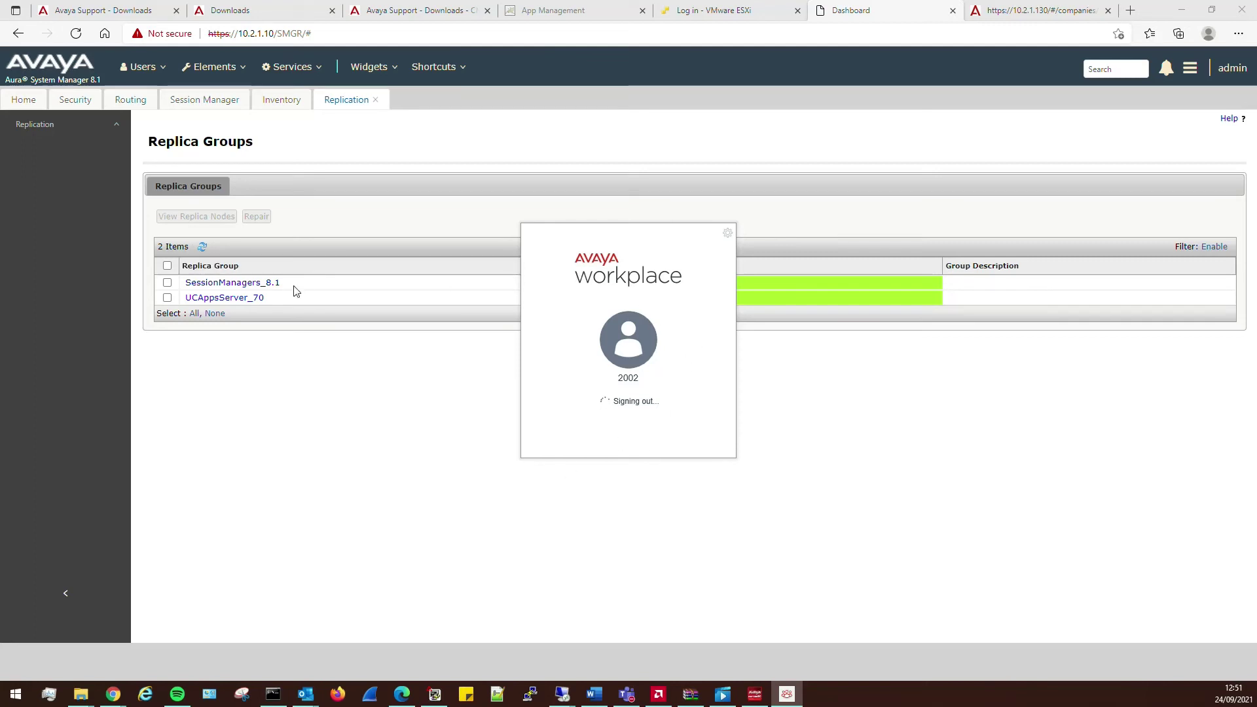
pyautogui.click(204, 246)
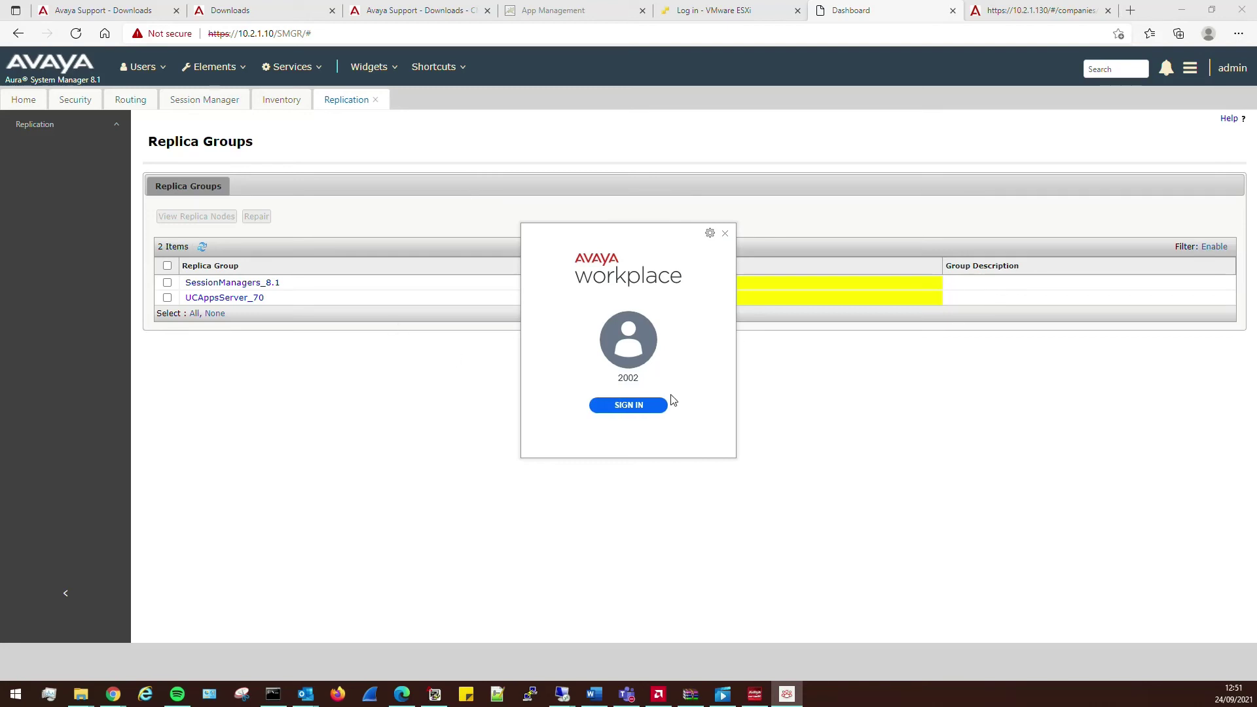
pyautogui.click(640, 406)
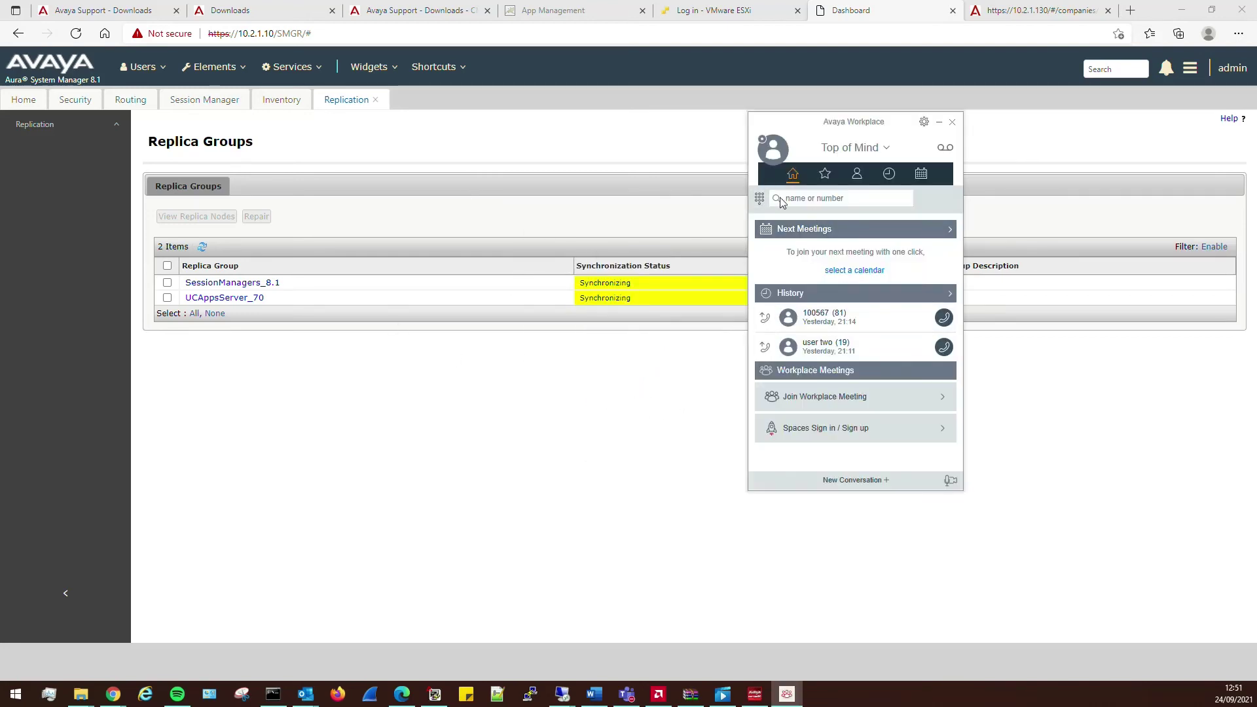
# - Dial 8999 from the Workplace dial pad and end the call
pyautogui.click(801, 197)
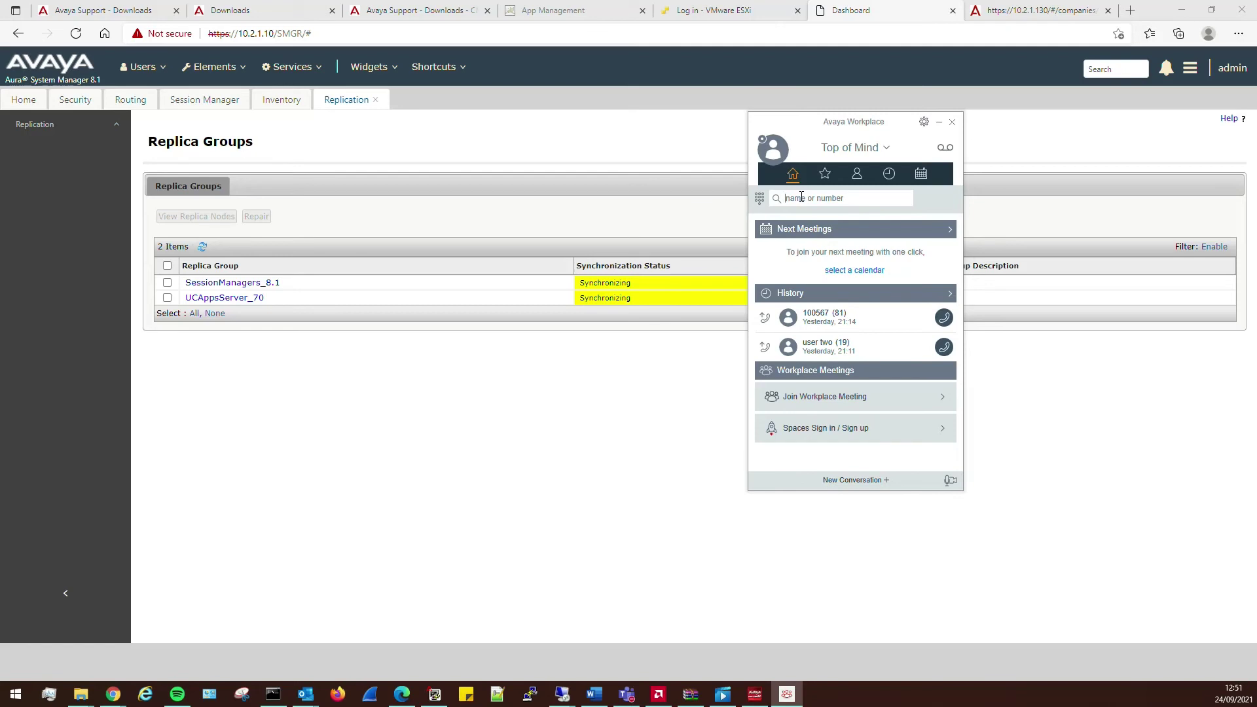
pyautogui.click(760, 199)
pyautogui.write('8999')
pyautogui.press('Return')
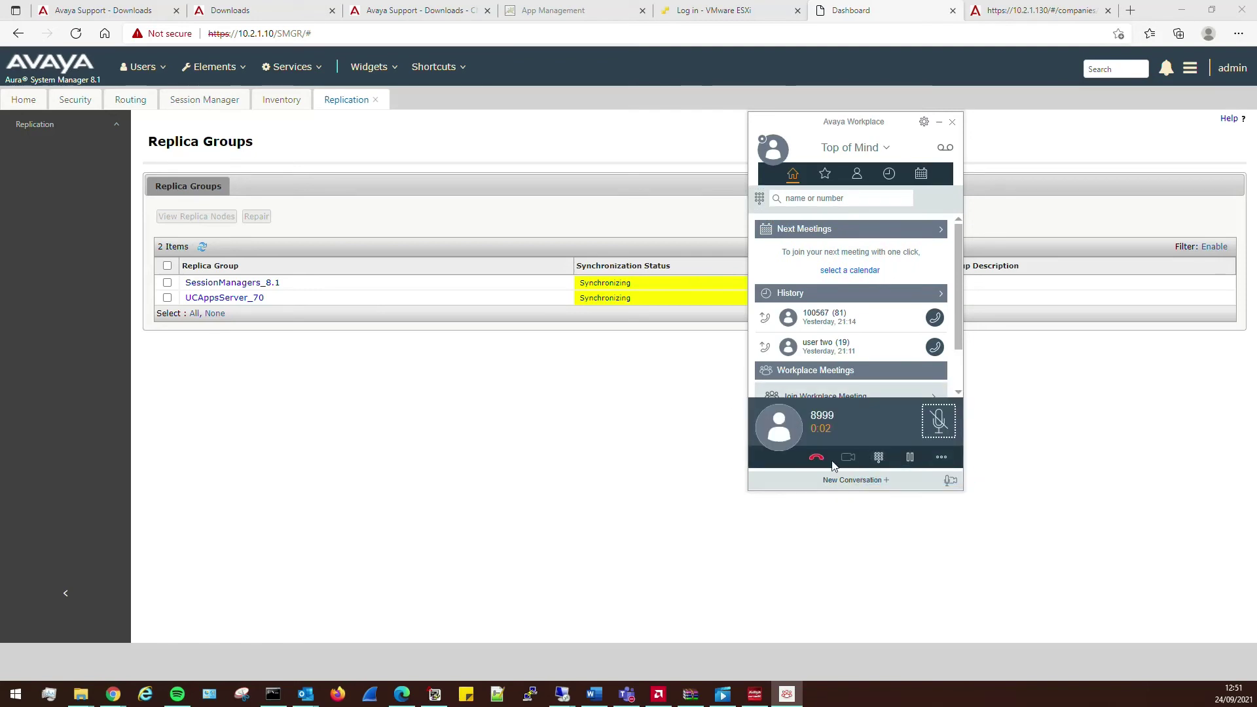
pyautogui.click(816, 460)
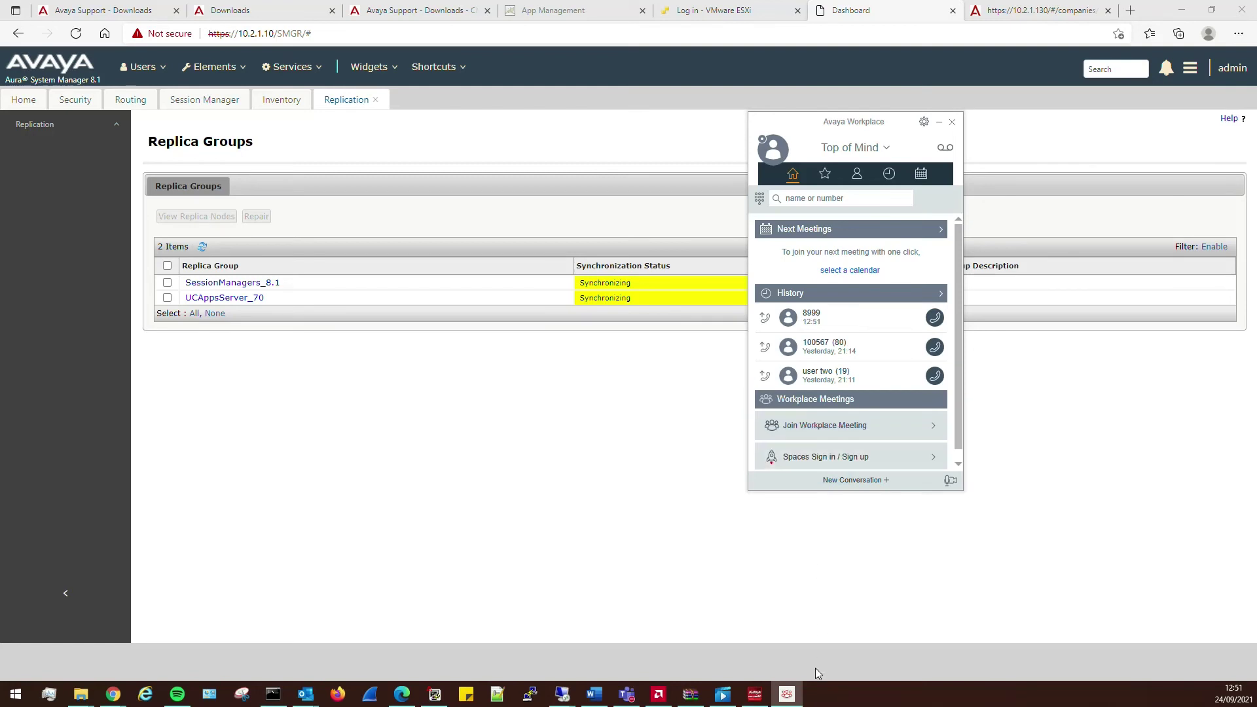
# - Call user two from history, answer on extension 2005, hang up, and return to 10.2.1.130
pyautogui.click(747, 684)
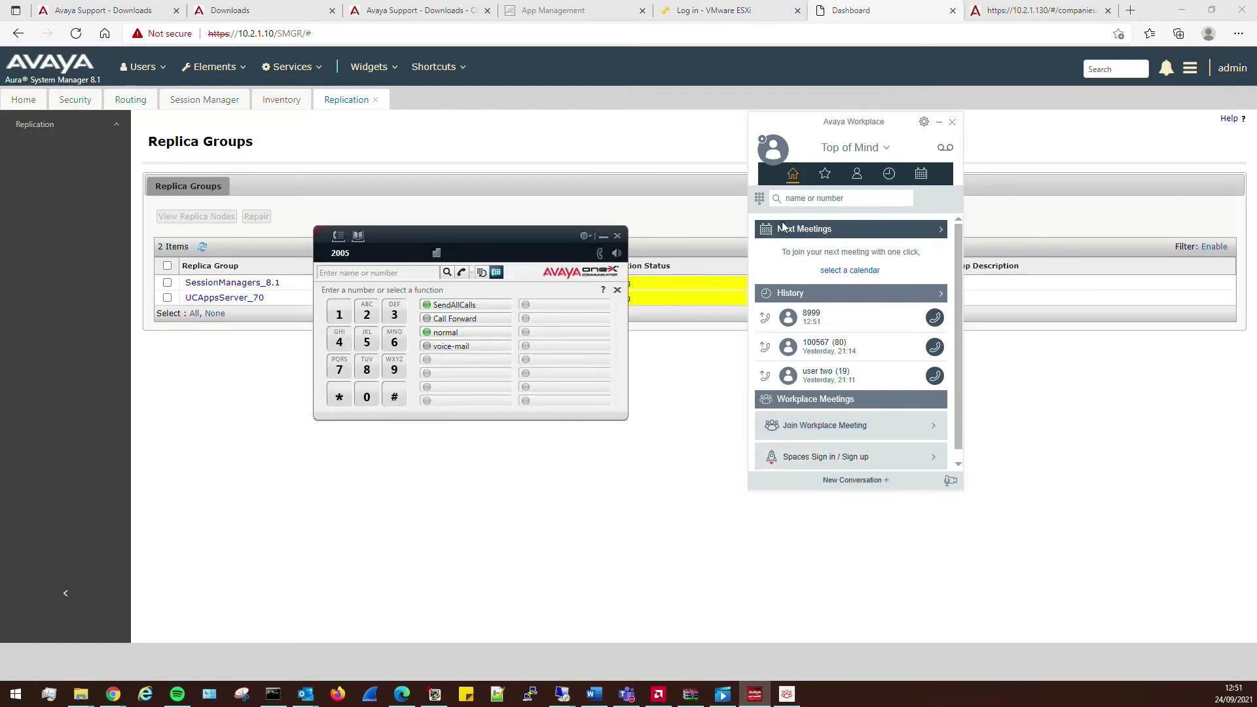
pyautogui.click(936, 378)
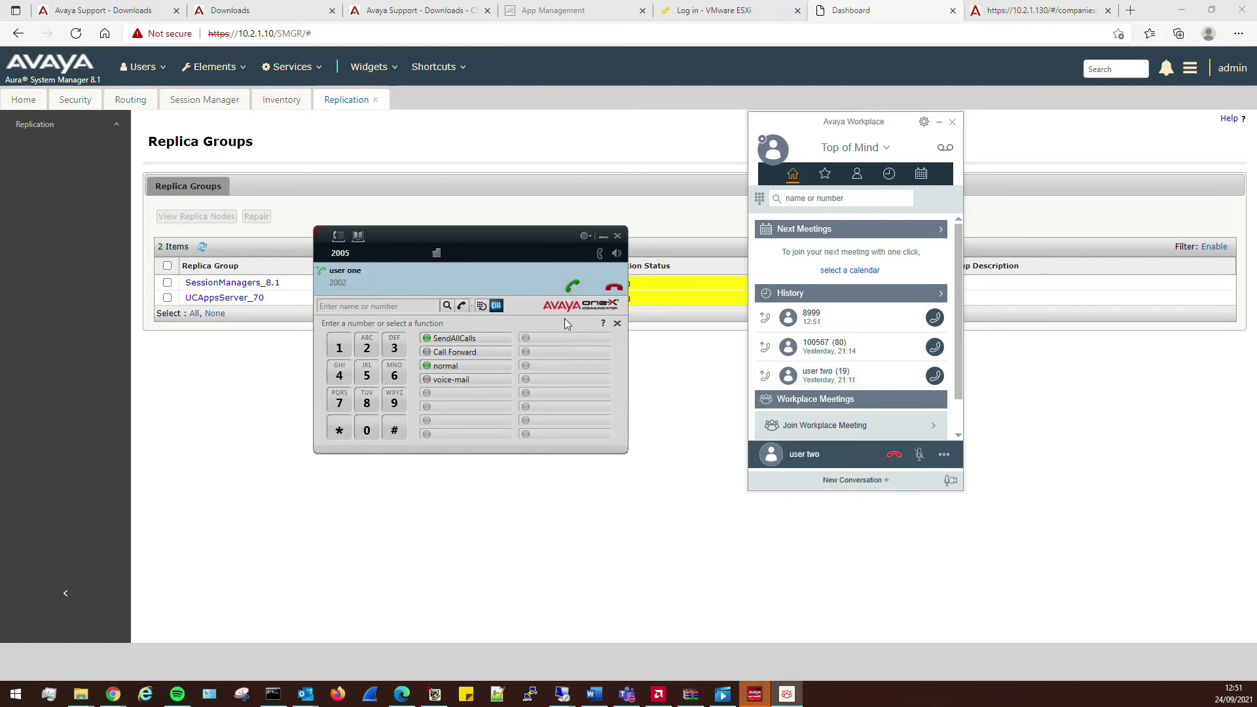
pyautogui.click(572, 287)
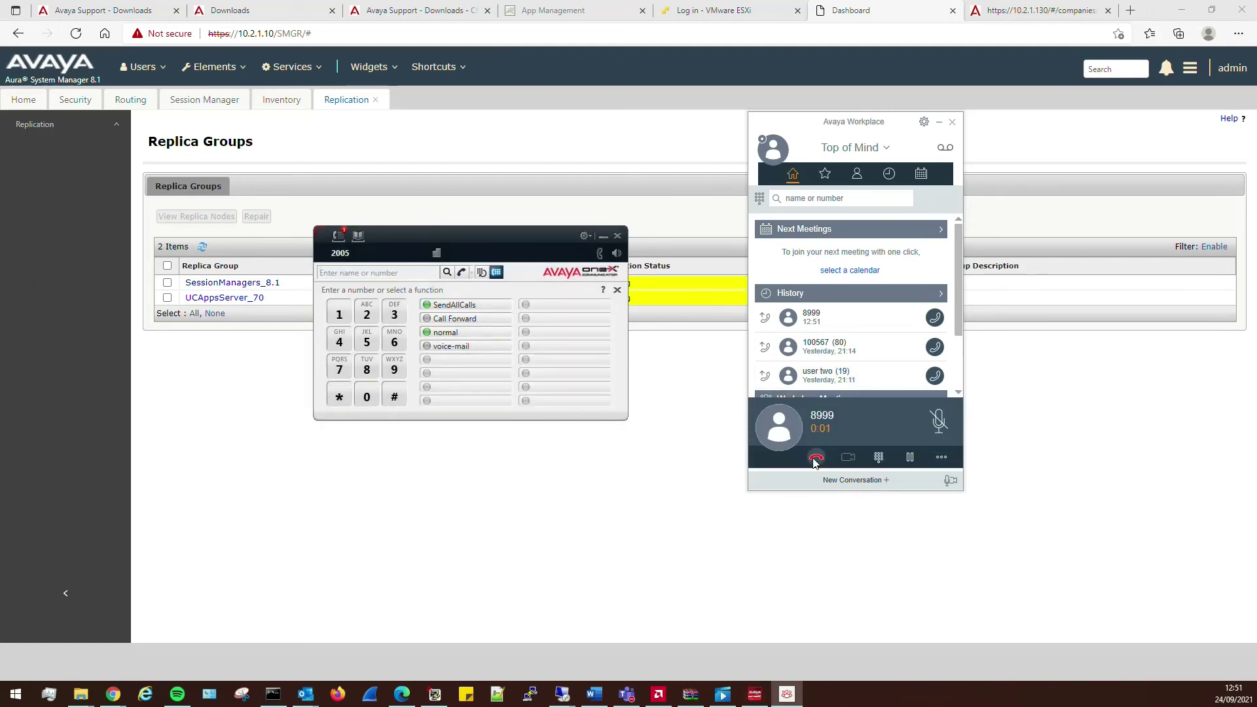
pyautogui.click(817, 459)
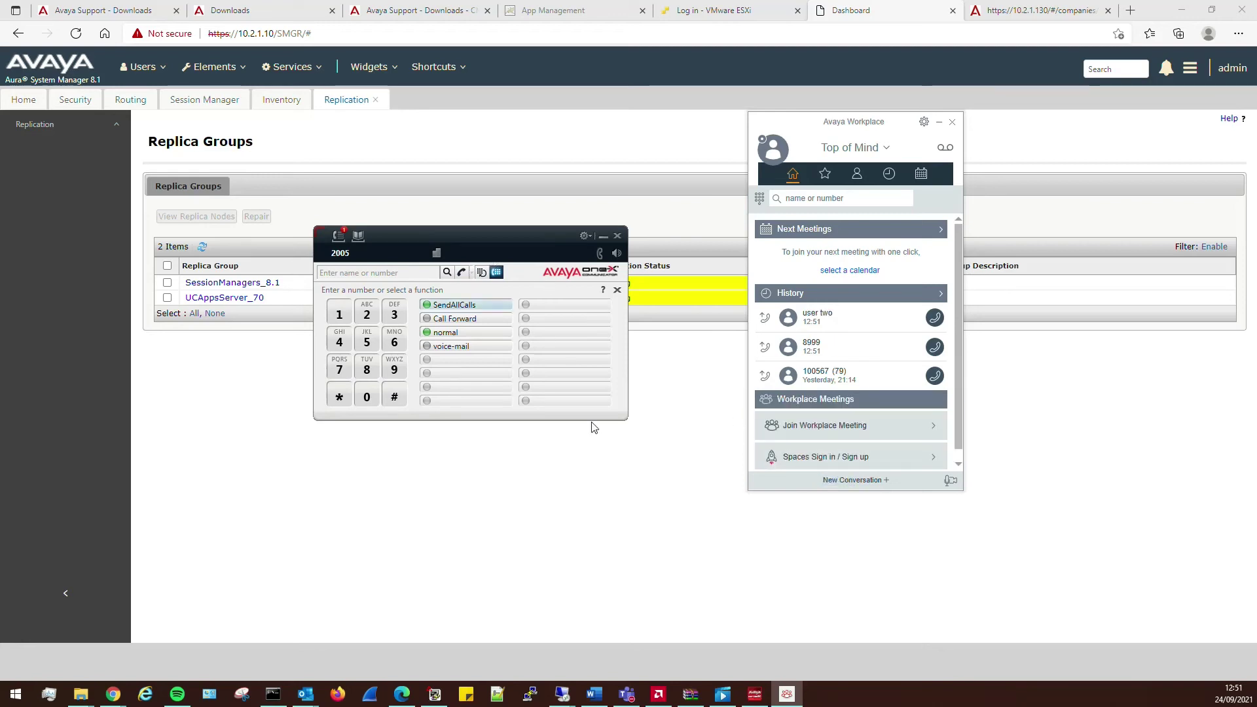
pyautogui.moveTo(578, 697)
pyautogui.click(646, 599)
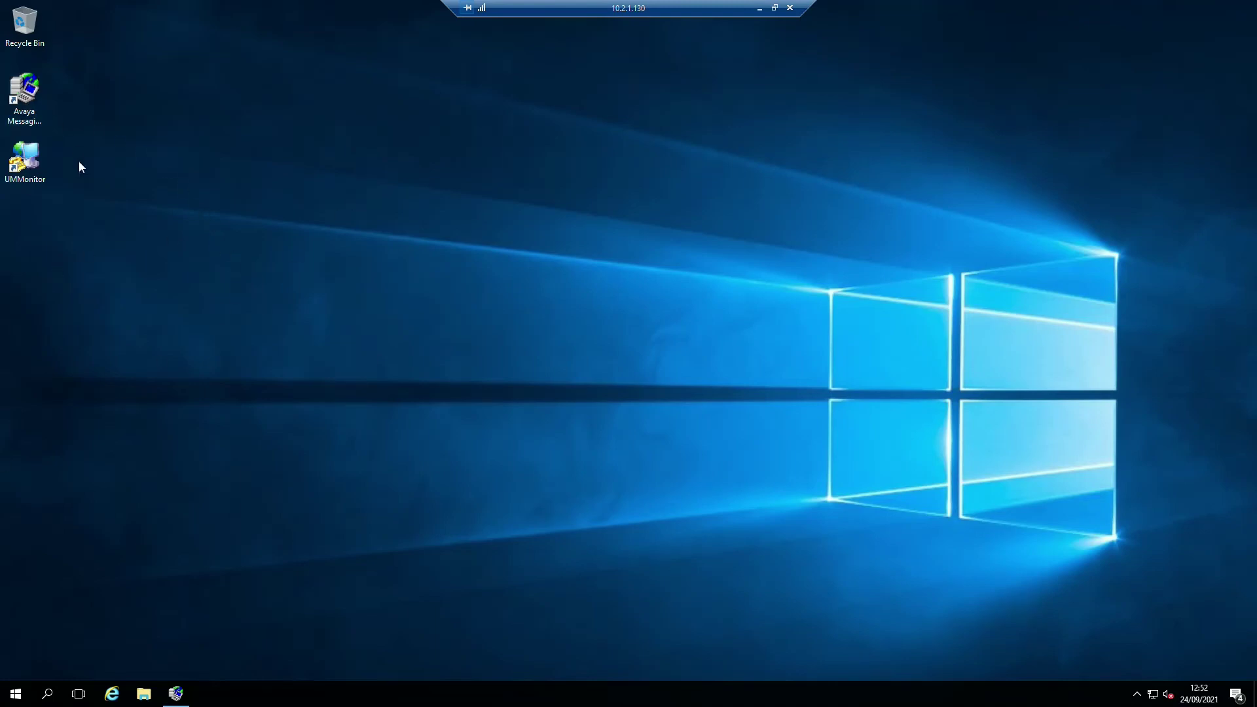
# - Launch Avaya Messaging Admin, sign out of the softphone, and log in to the admin console
pyautogui.doubleClick(38, 97)
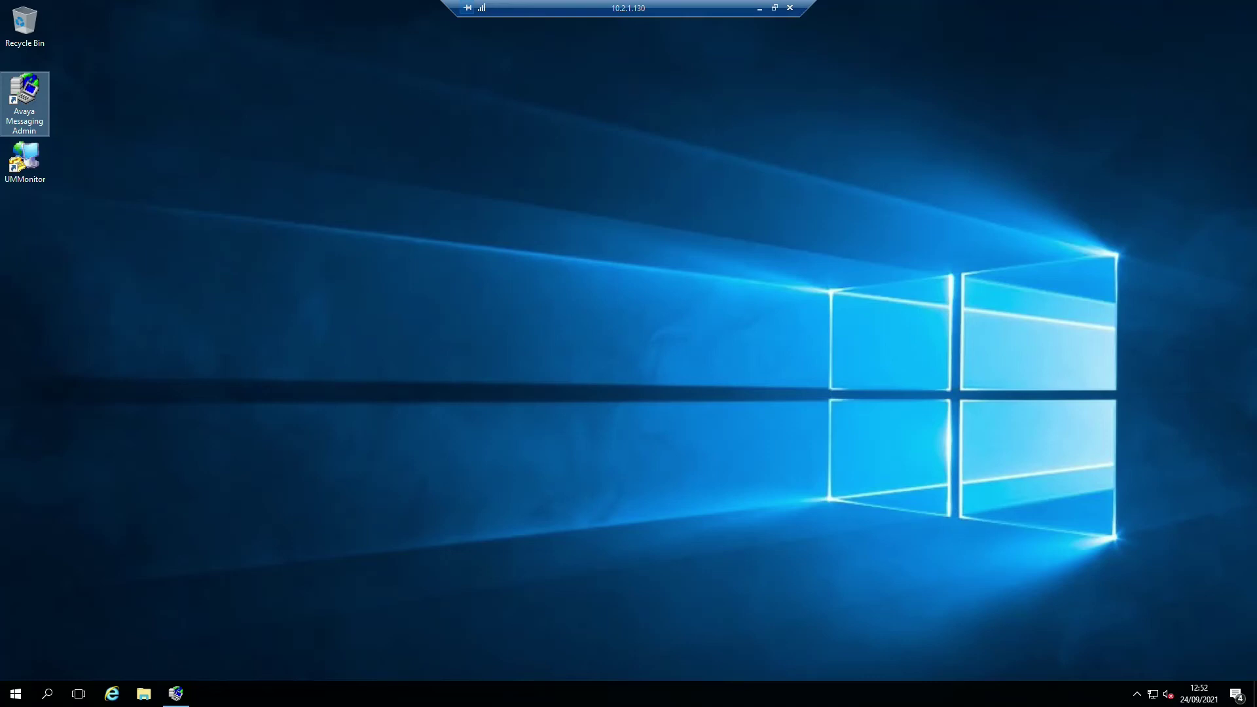
pyautogui.hotkey('alt', 'Tab')
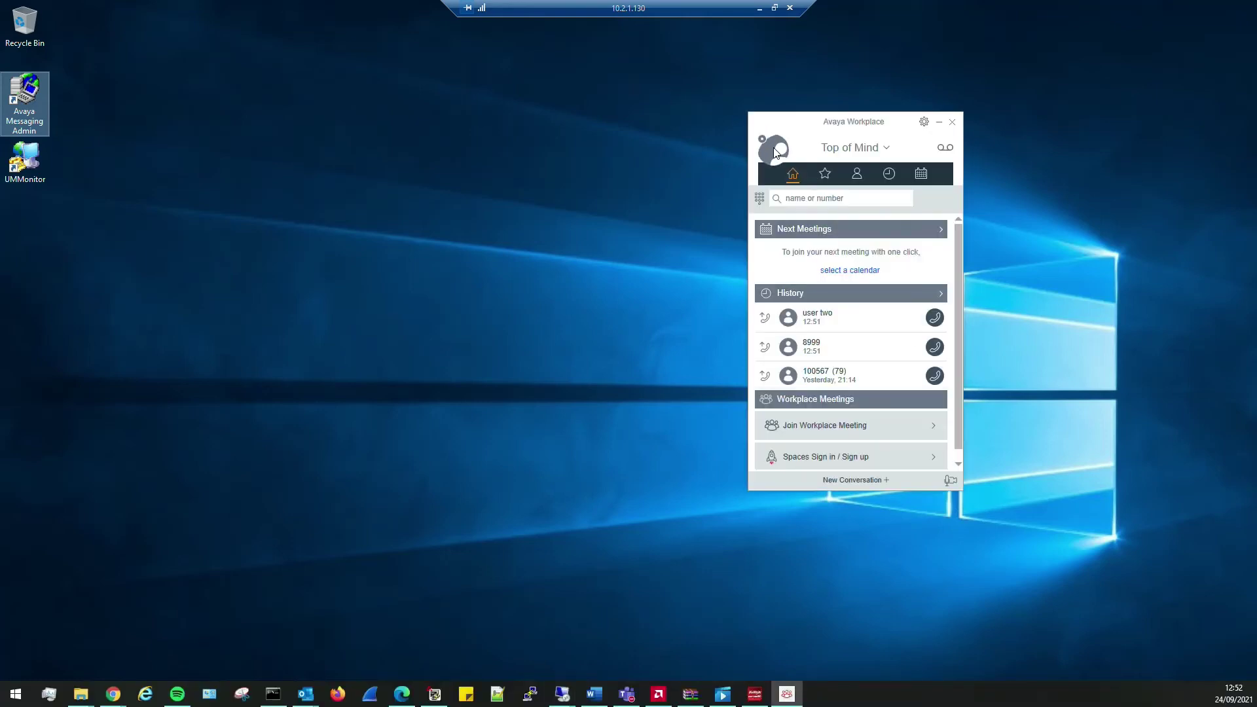
pyautogui.click(776, 154)
pyautogui.click(842, 271)
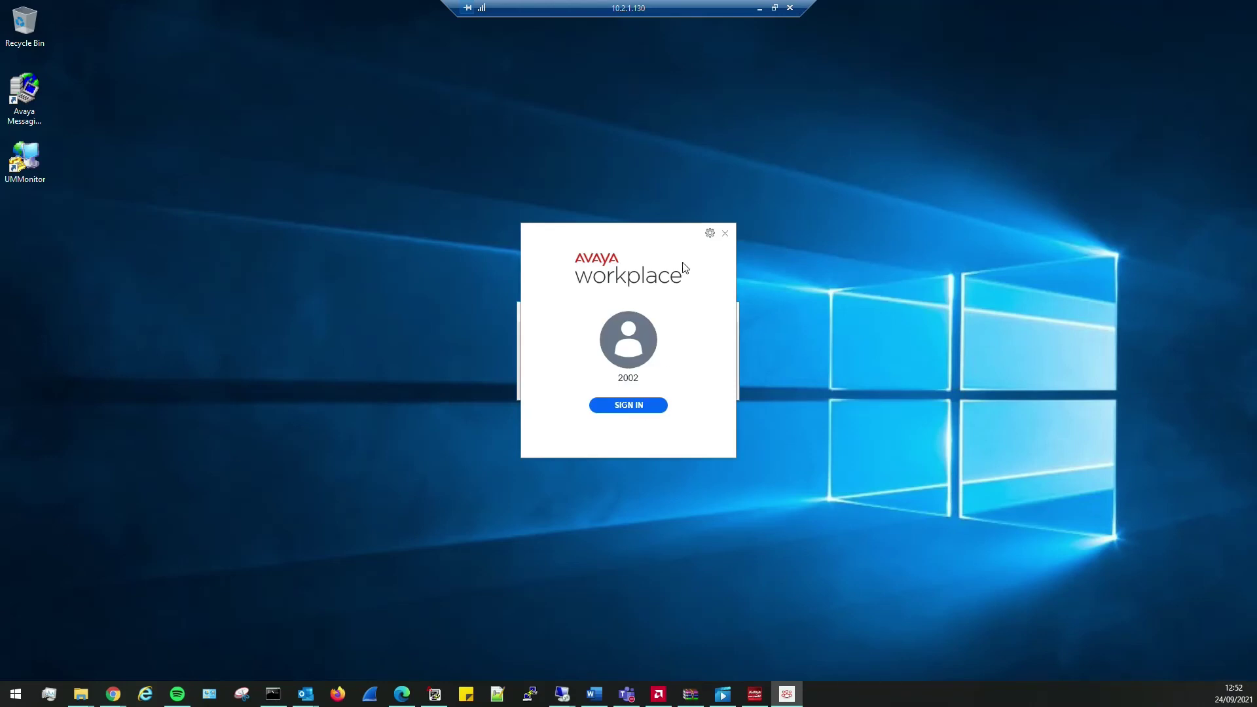
pyautogui.moveTo(652, 243); pyautogui.dragTo(587, 254)
pyautogui.click(699, 336)
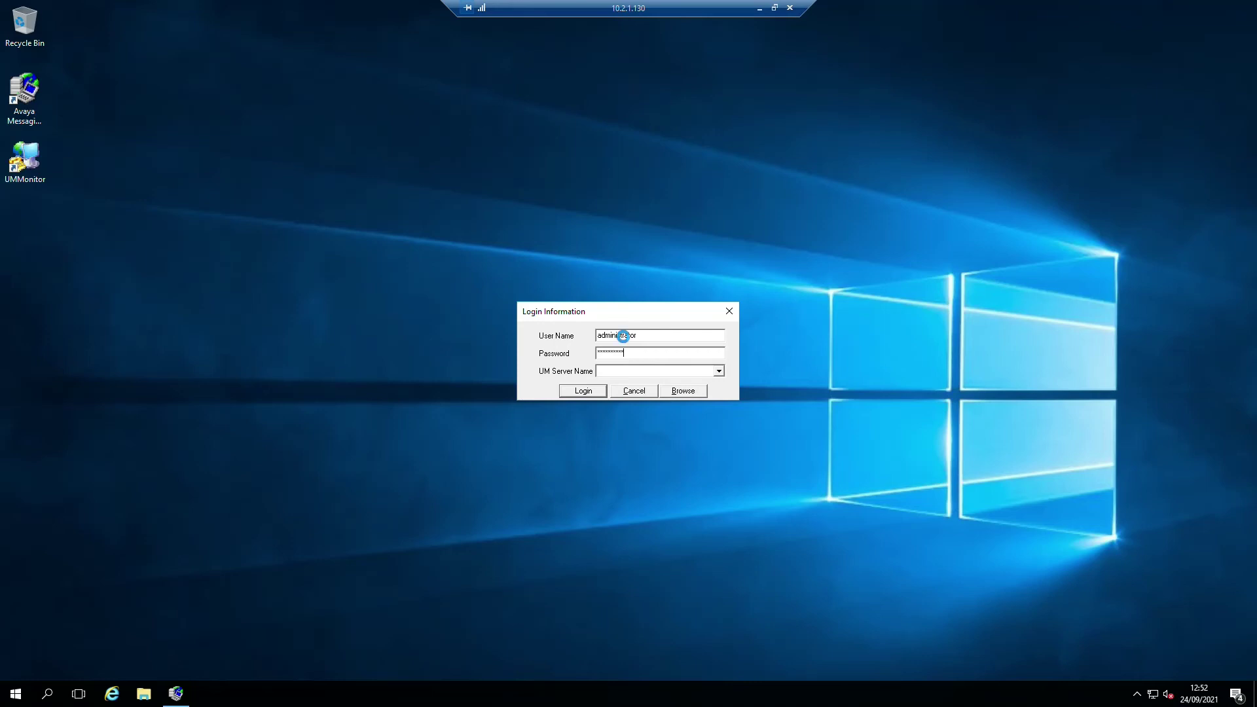
pyautogui.press('Return')
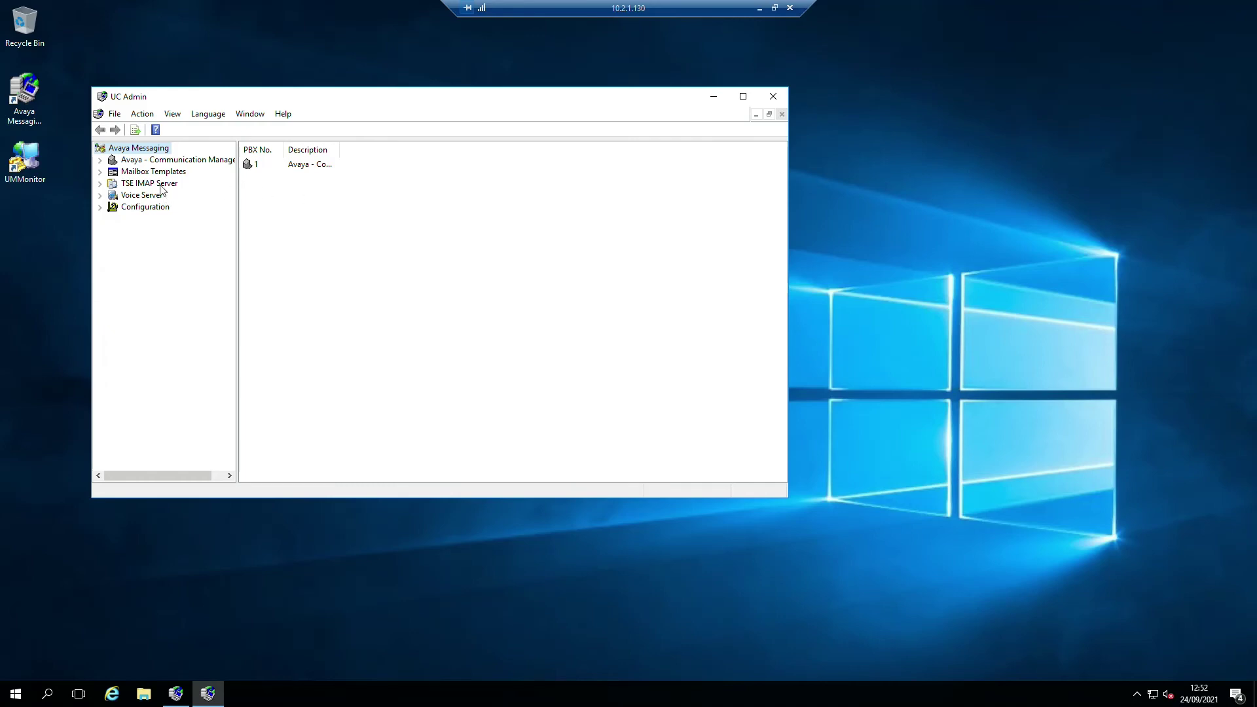
# - Expand Communication Manager > Default > Mailbox Structure and open the Lab Users folder
pyautogui.click(100, 161)
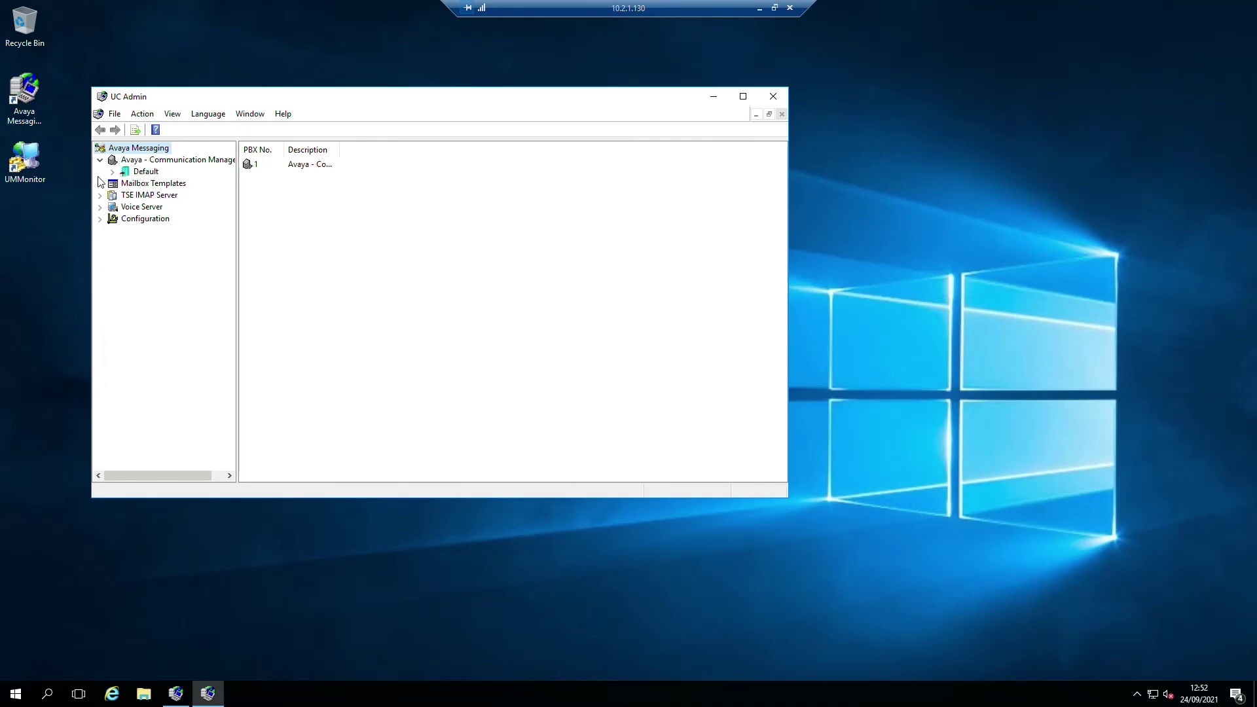
pyautogui.click(113, 172)
pyautogui.click(165, 183)
pyautogui.doubleClick(271, 176)
# - Create a new mailbox numbered 2005 with last name 2005 and first name User
pyautogui.rightClick(264, 233)
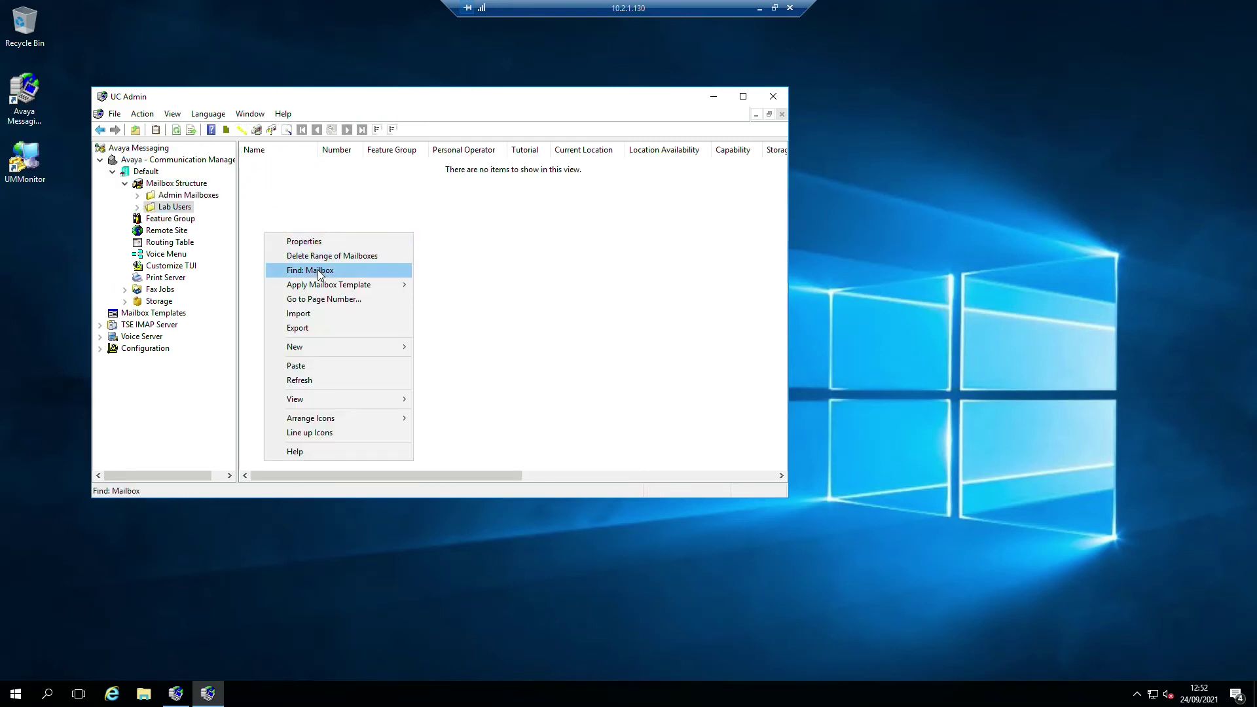
pyautogui.moveTo(367, 347)
pyautogui.click(463, 361)
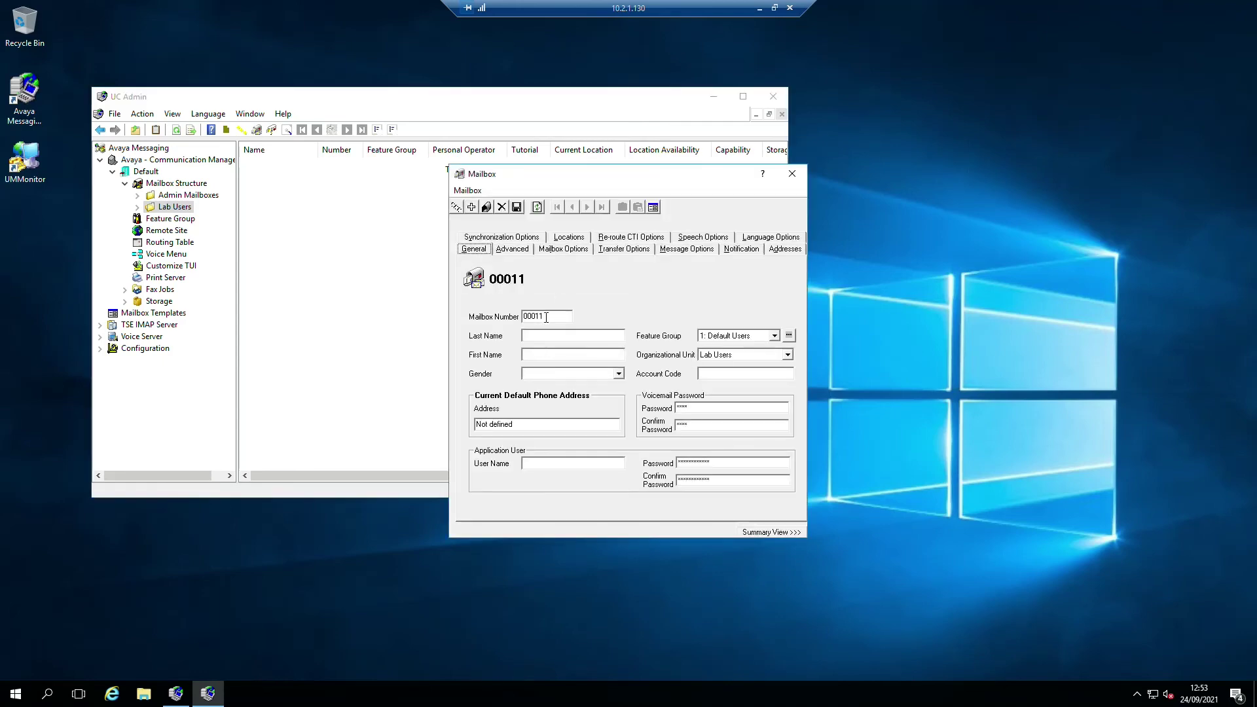
pyautogui.write('2005')
pyautogui.write('Use')
pyautogui.write('r')
pyautogui.press('BackSpace')
pyautogui.press('BackSpace')
pyautogui.press('BackSpace')
pyautogui.press('BackSpace')
pyautogui.write('2005User')
pyautogui.press('Tab')
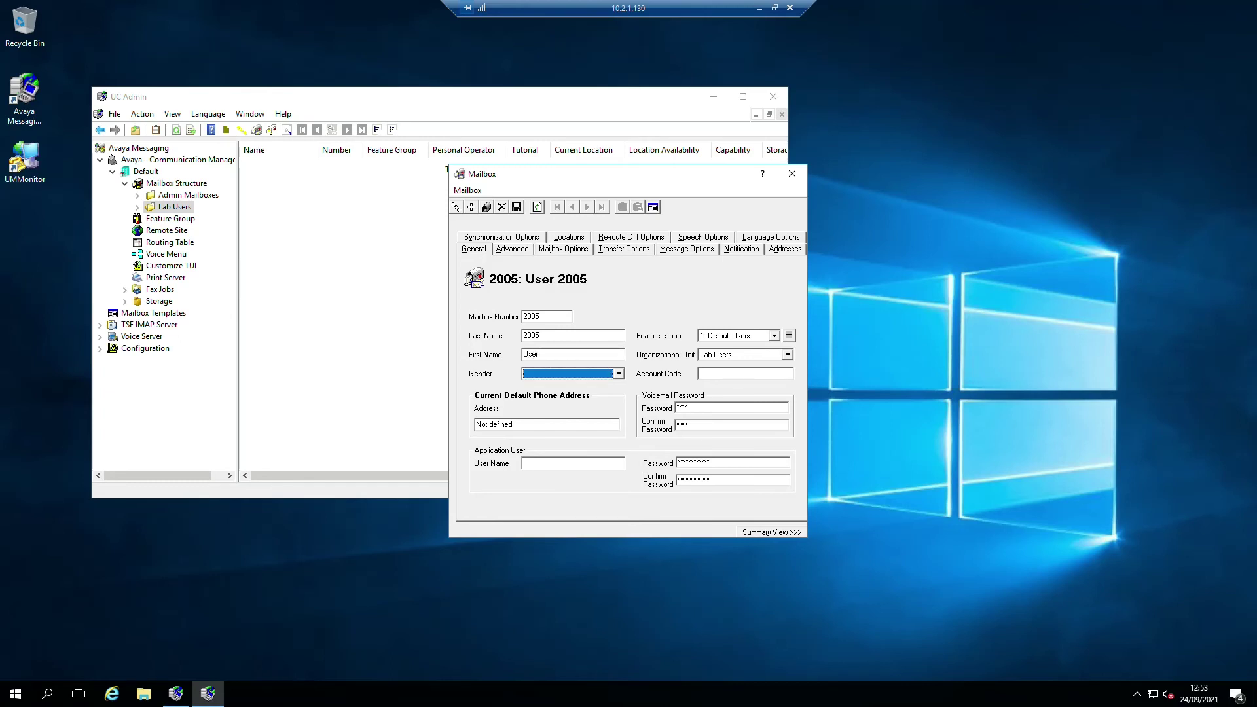
# - Assign feature group 5: Default Users - UK and user name 2005, then save the mailbox
pyautogui.click(740, 336)
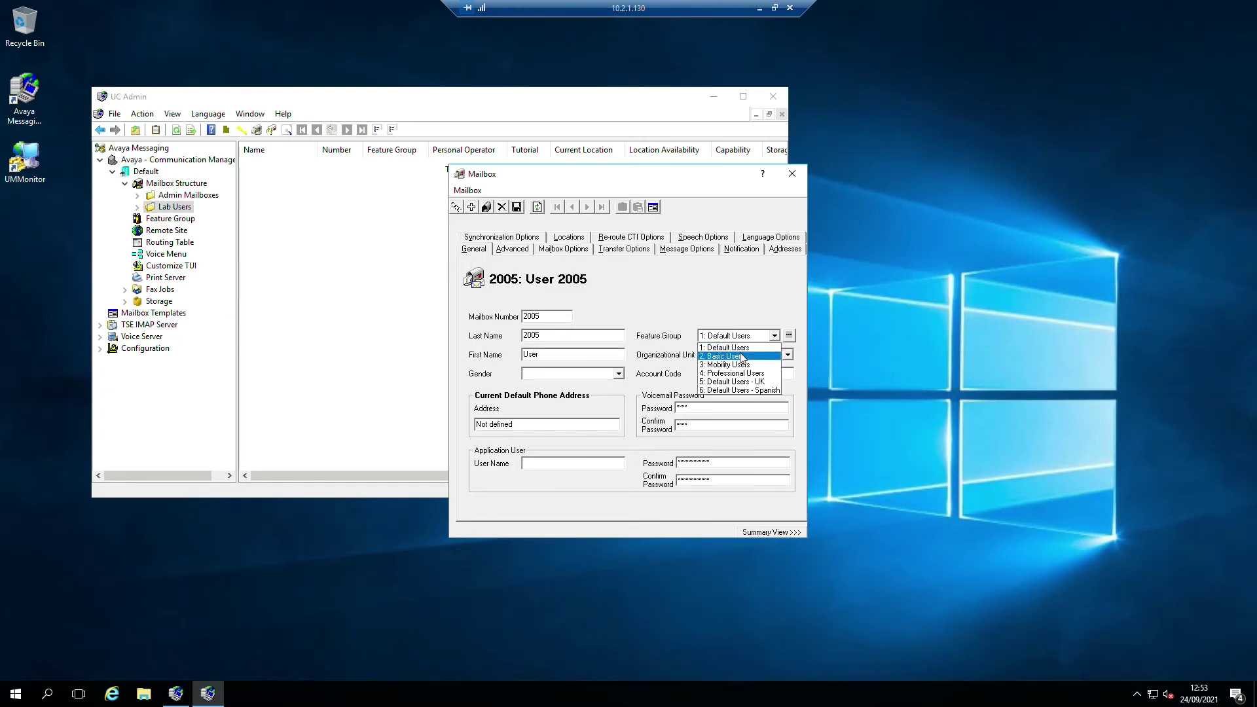
pyautogui.click(755, 383)
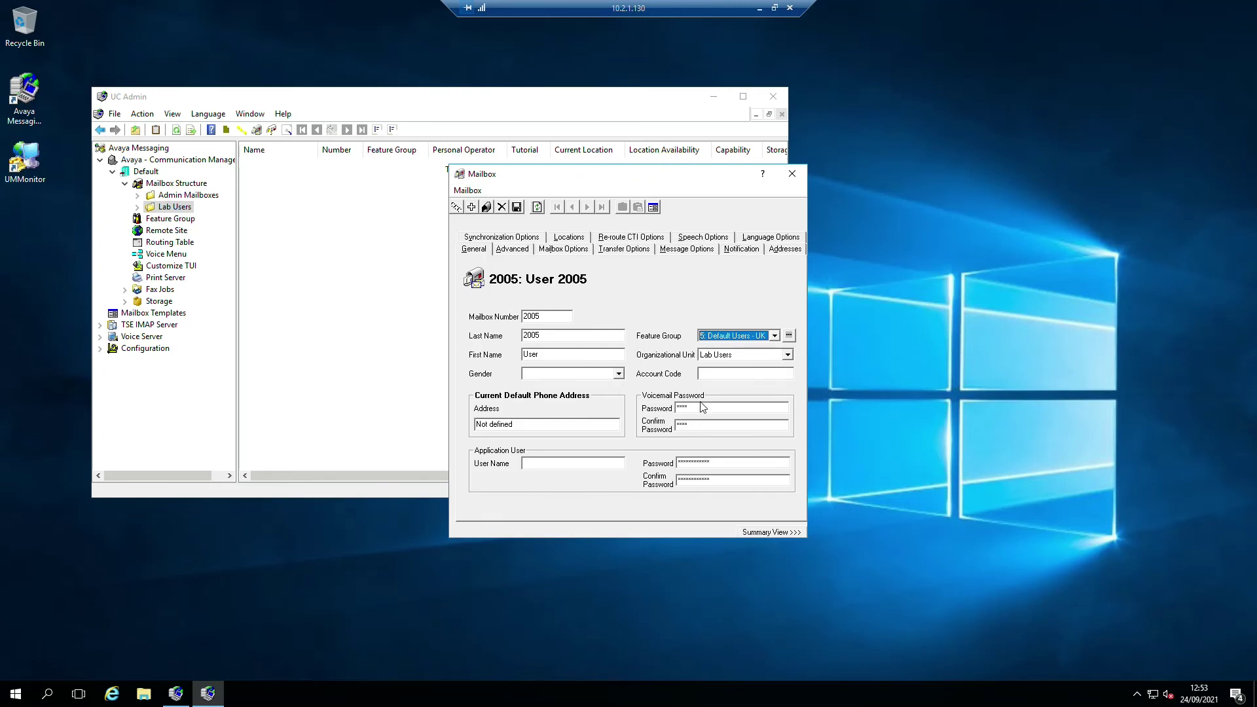
pyautogui.click(546, 466)
pyautogui.write('2000')
pyautogui.press('BackSpace')
pyautogui.write('5')
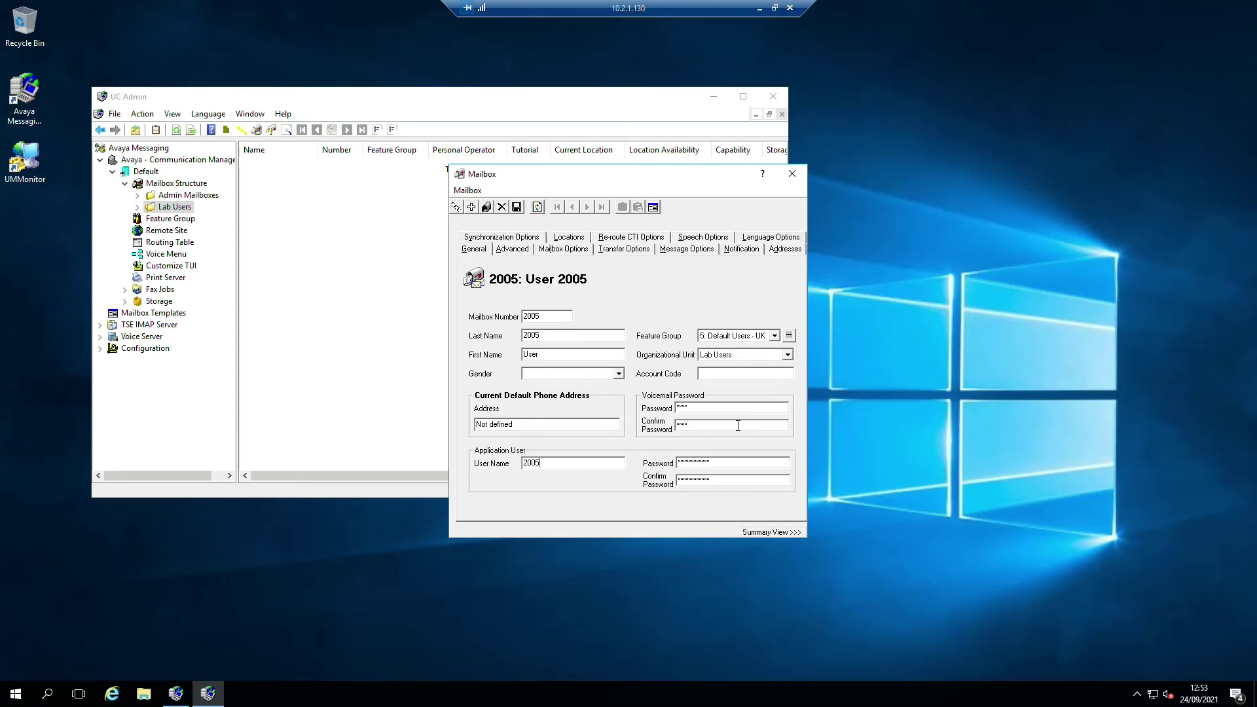
pyautogui.click(518, 207)
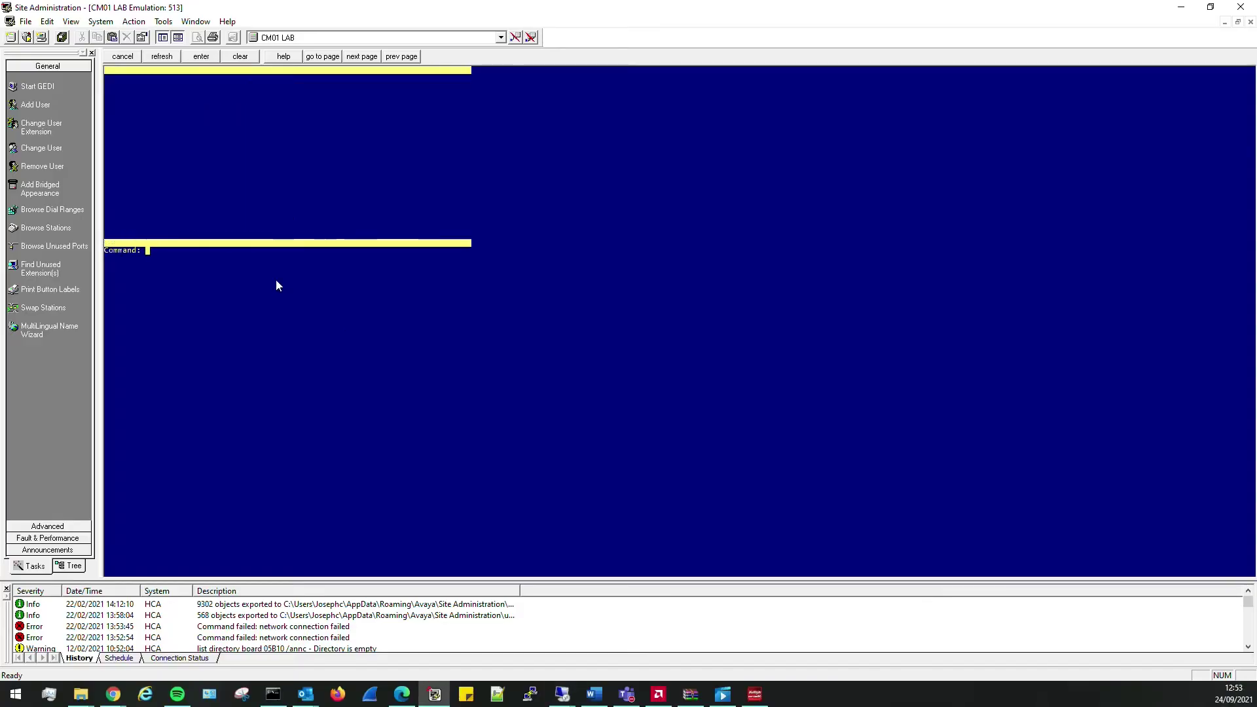
# - Submit the 'change private-numbering 0' form unchanged, then minimise Site Administration
pyautogui.write('change pirv')
pyautogui.press('Return')
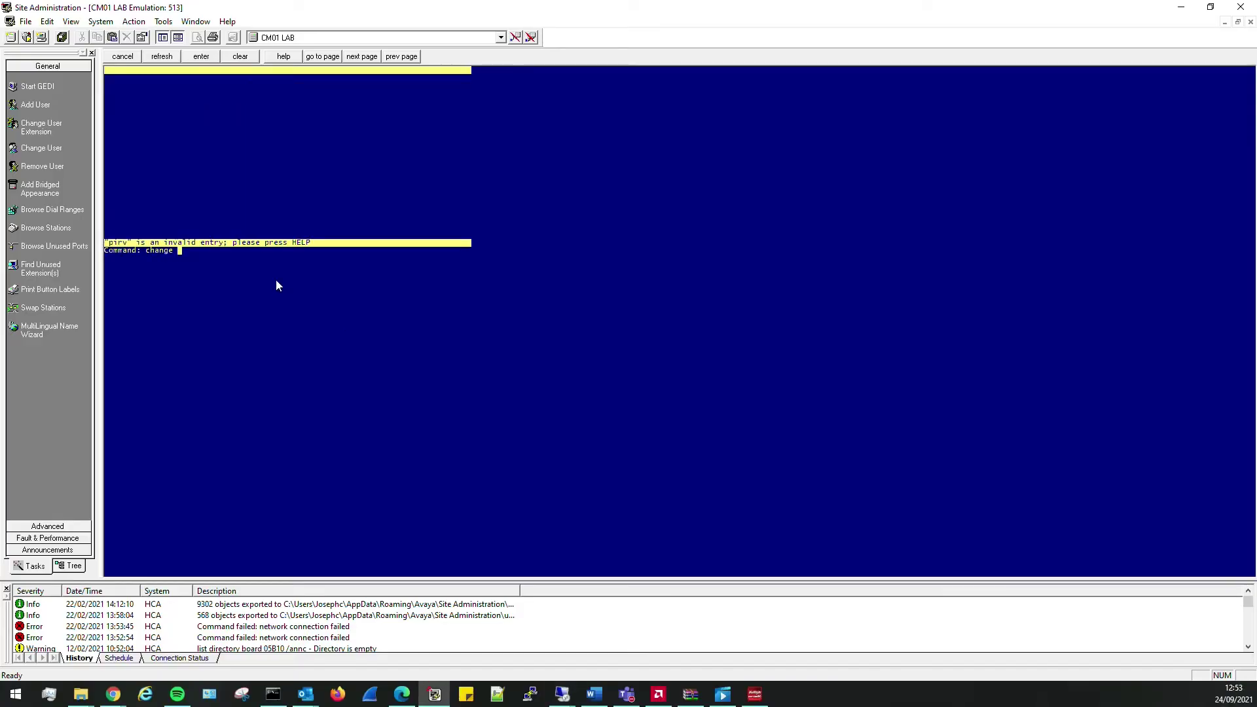
pyautogui.write('priv')
pyautogui.press('Return')
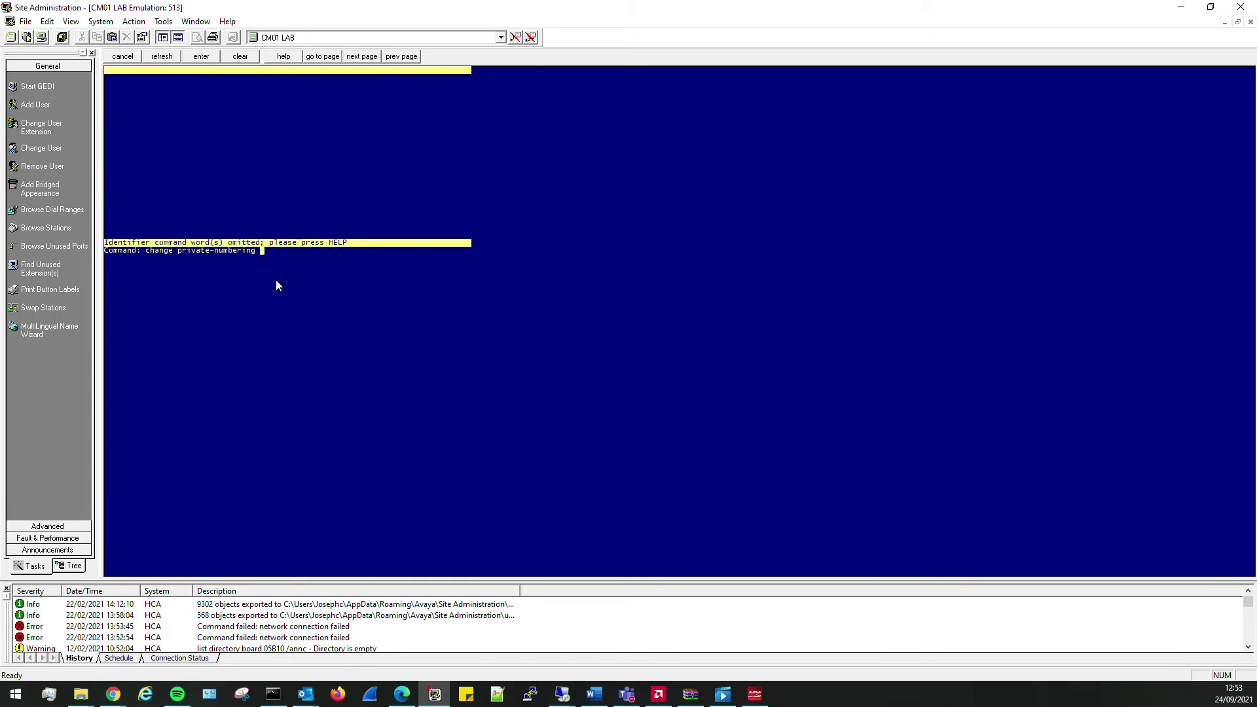
pyautogui.write('0')
pyautogui.press('Return')
pyautogui.press('Down')
pyautogui.press('Down')
pyautogui.press('Down')
pyautogui.press('Down')
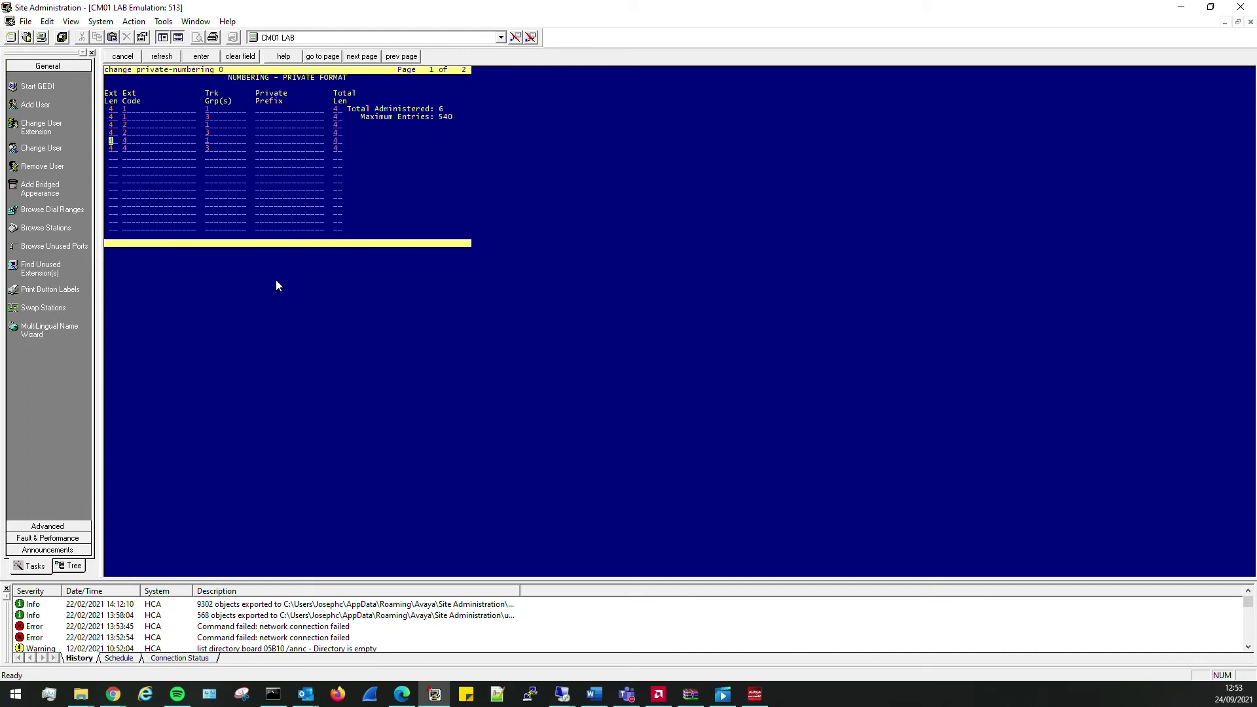
pyautogui.press('Up')
pyautogui.press('Up')
pyautogui.press('Down')
pyautogui.press('Down')
pyautogui.press('Down')
pyautogui.press('Down')
pyautogui.press('Down')
pyautogui.press('Return')
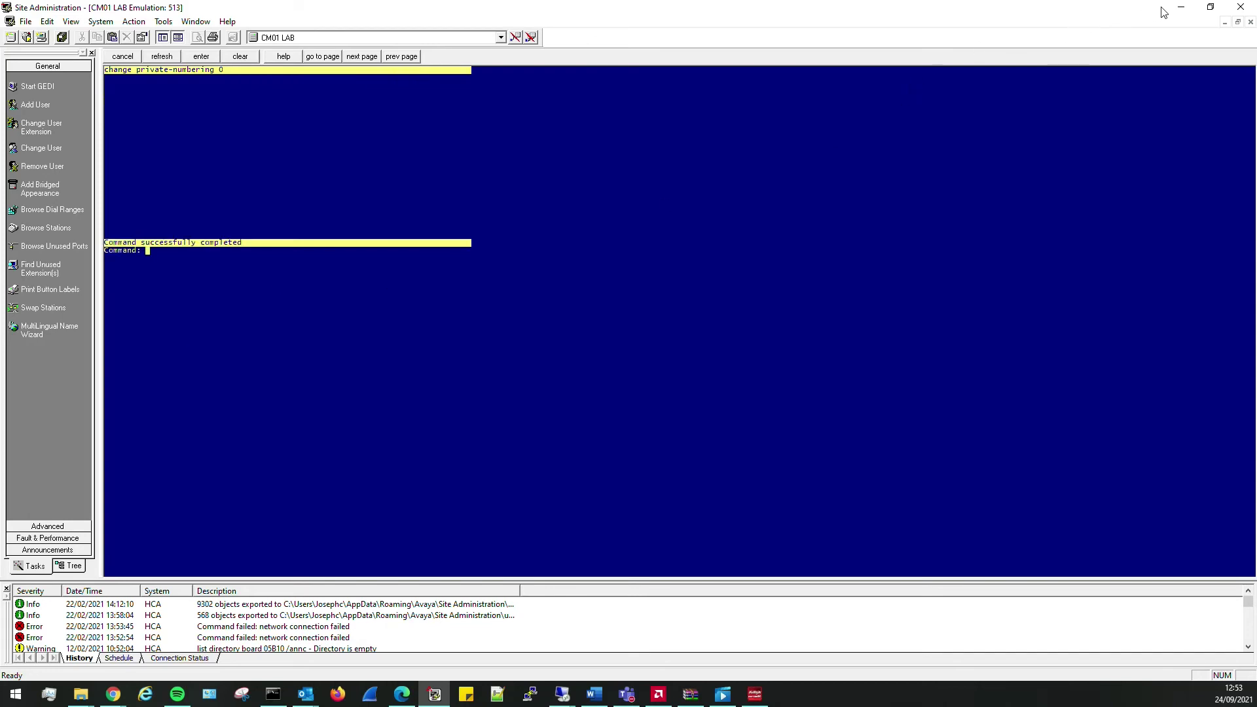
pyautogui.click(1181, 8)
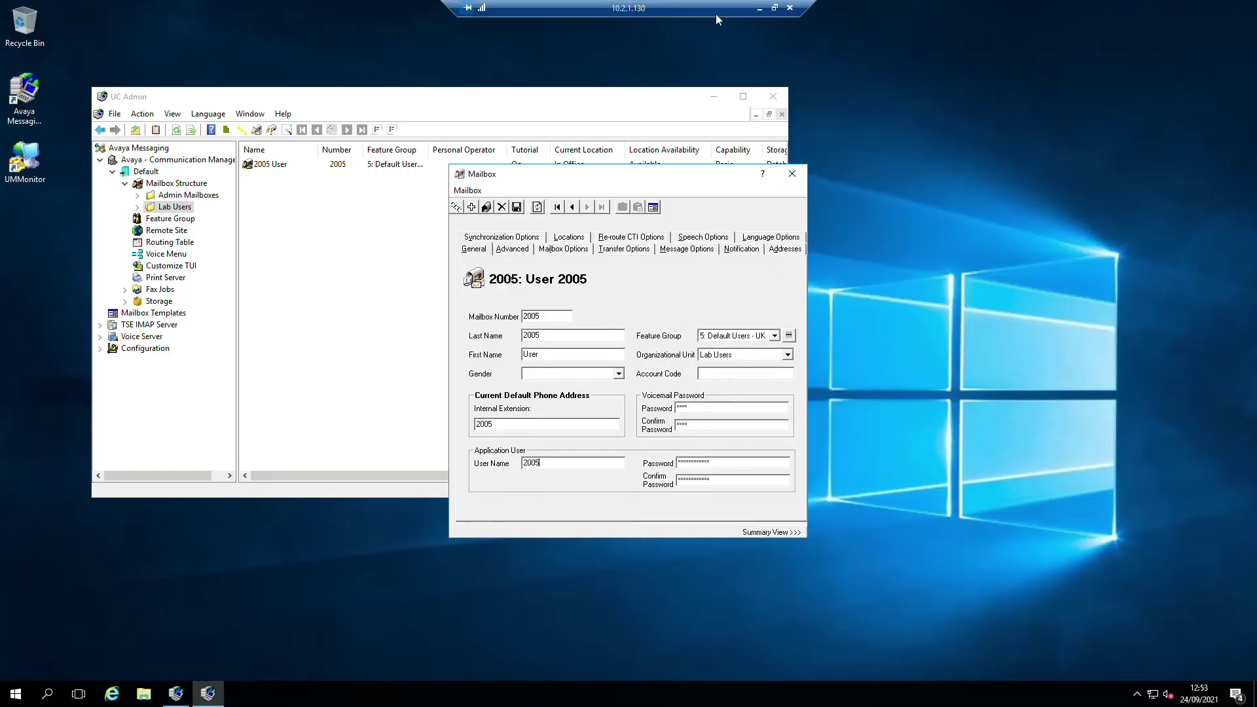
# - Call voicemail from extension 2005, send menu digit 7, and hang up
pyautogui.click(759, 8)
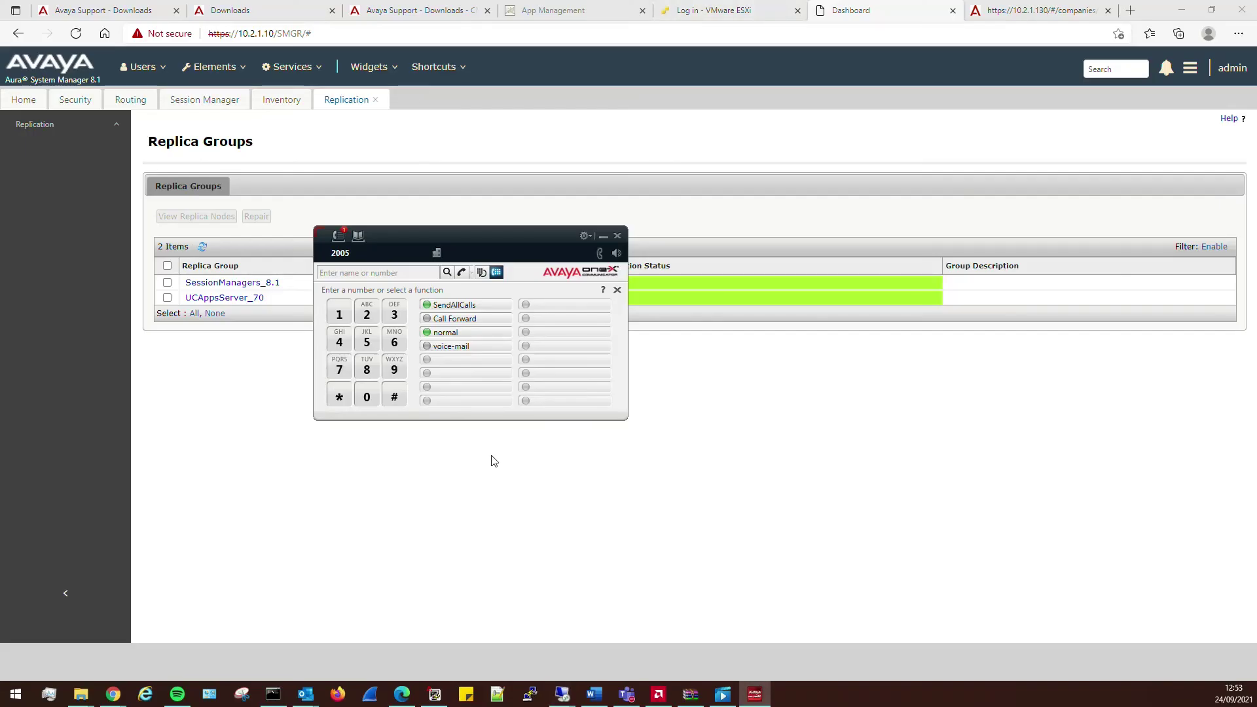
pyautogui.click(475, 346)
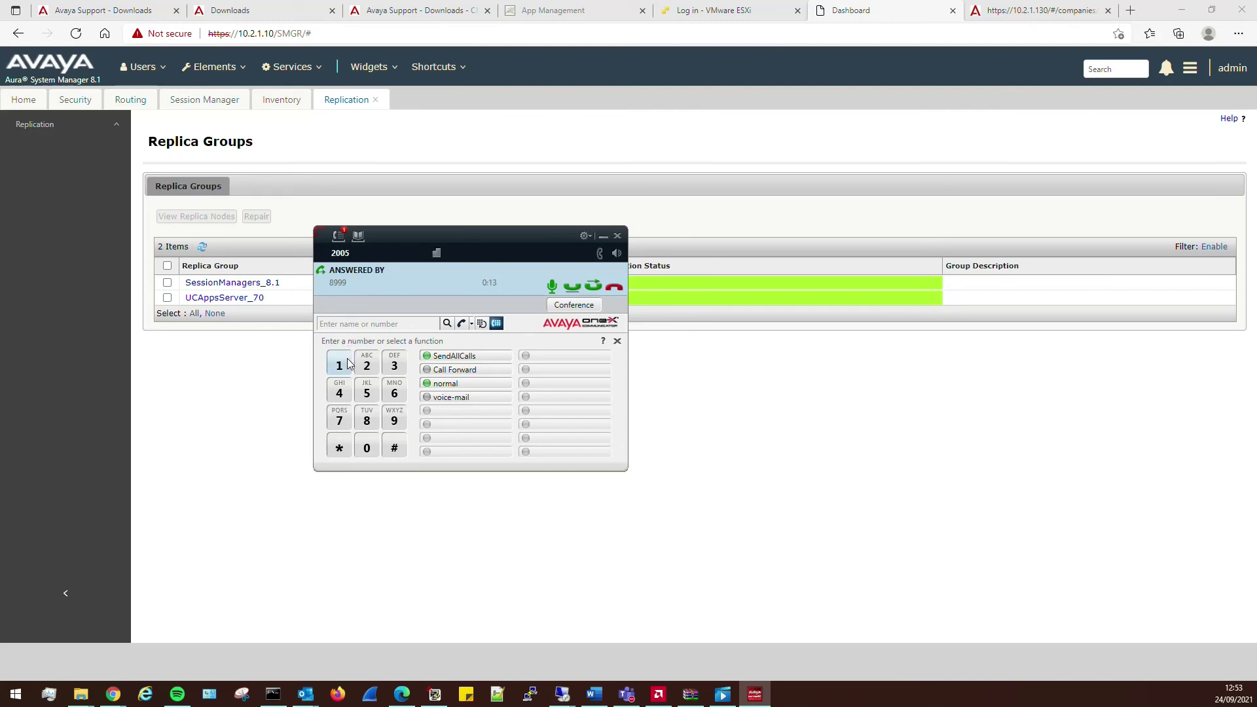
pyautogui.press('7')
pyautogui.click(613, 288)
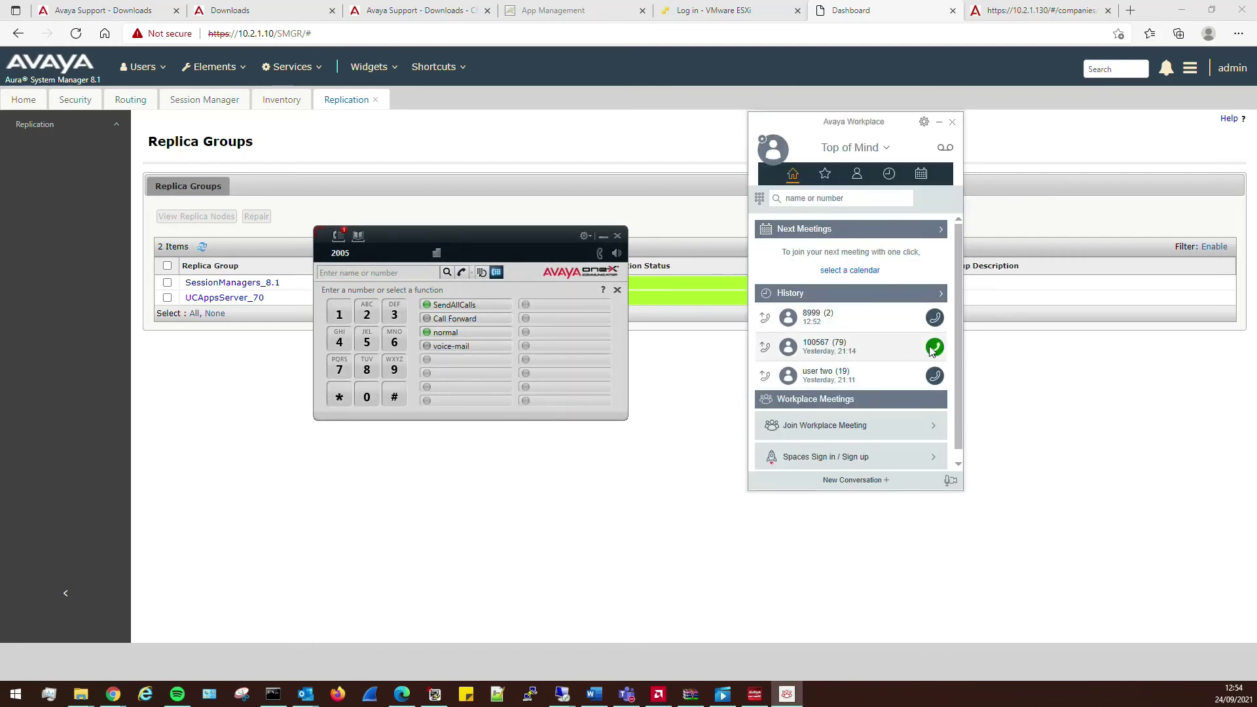
# - Make and end a test call in Workplace, close both softphones, and return to 10.2.1.130
pyautogui.click(936, 376)
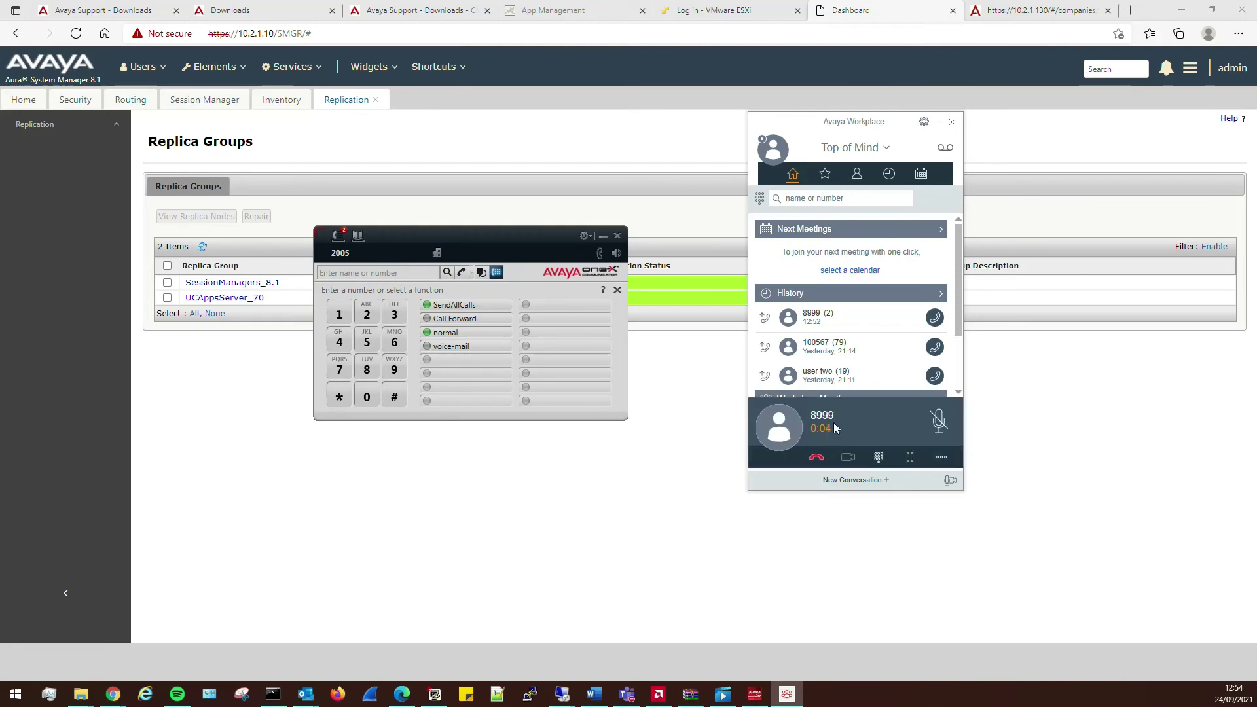
pyautogui.click(817, 457)
pyautogui.click(953, 122)
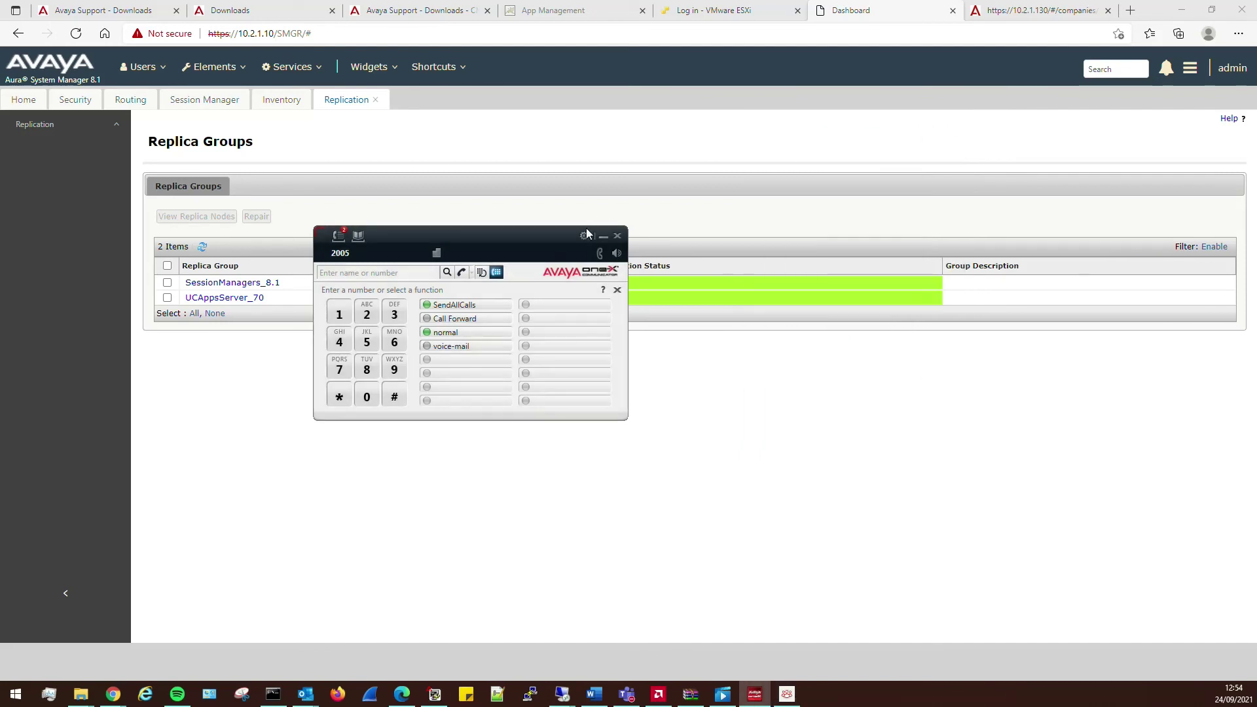
pyautogui.click(618, 236)
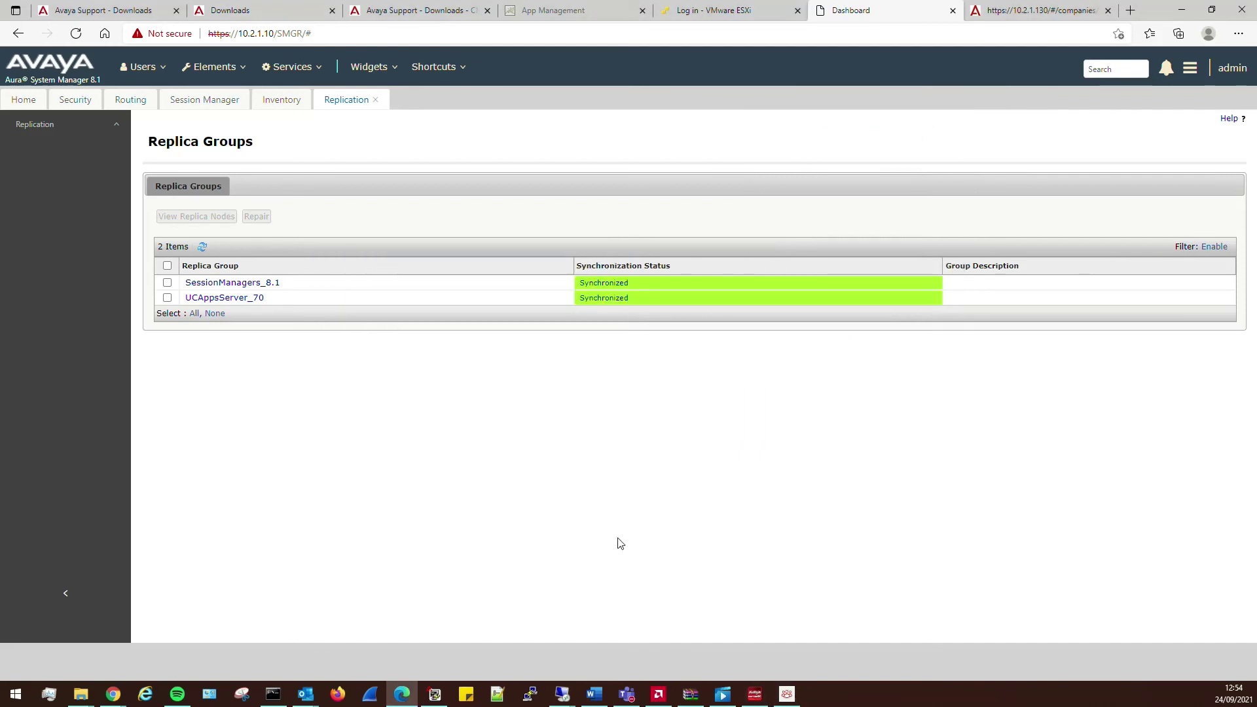
pyautogui.click(562, 697)
pyautogui.click(629, 639)
# - Close UC Admin, browse to C:\Avaya, and run the AM-11.0.SpanishEU installer
pyautogui.click(793, 174)
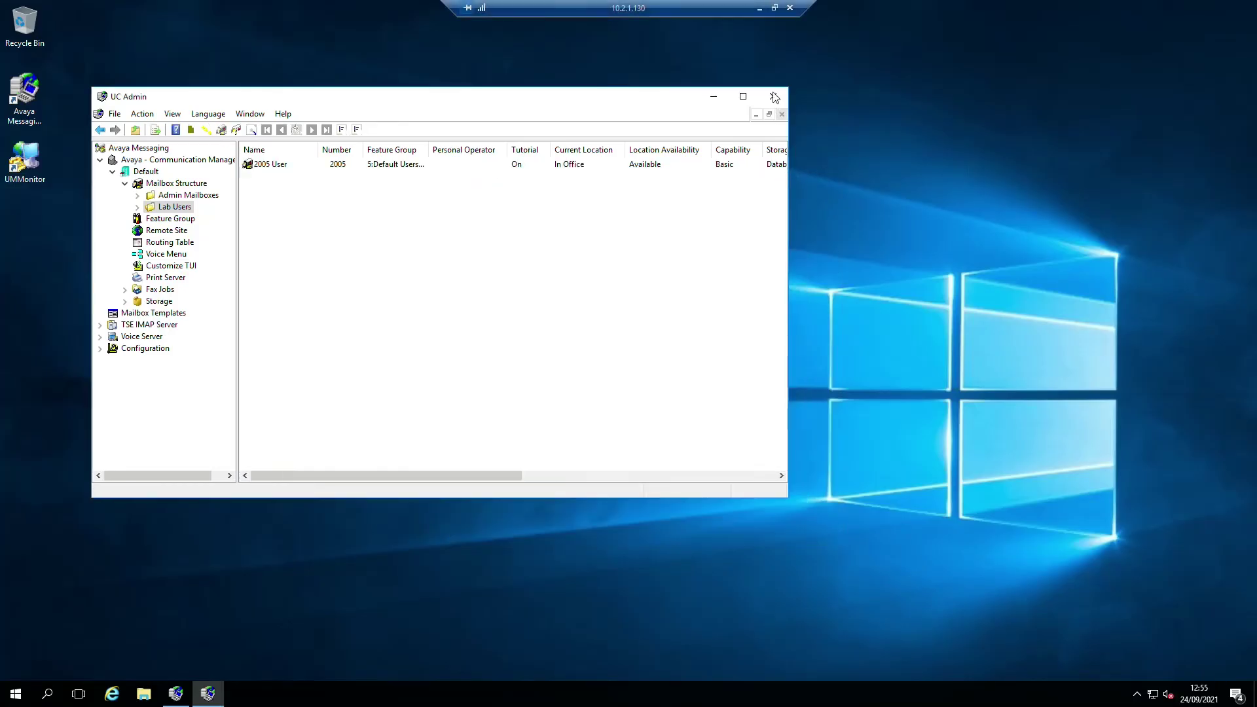
pyautogui.click(773, 96)
pyautogui.click(144, 695)
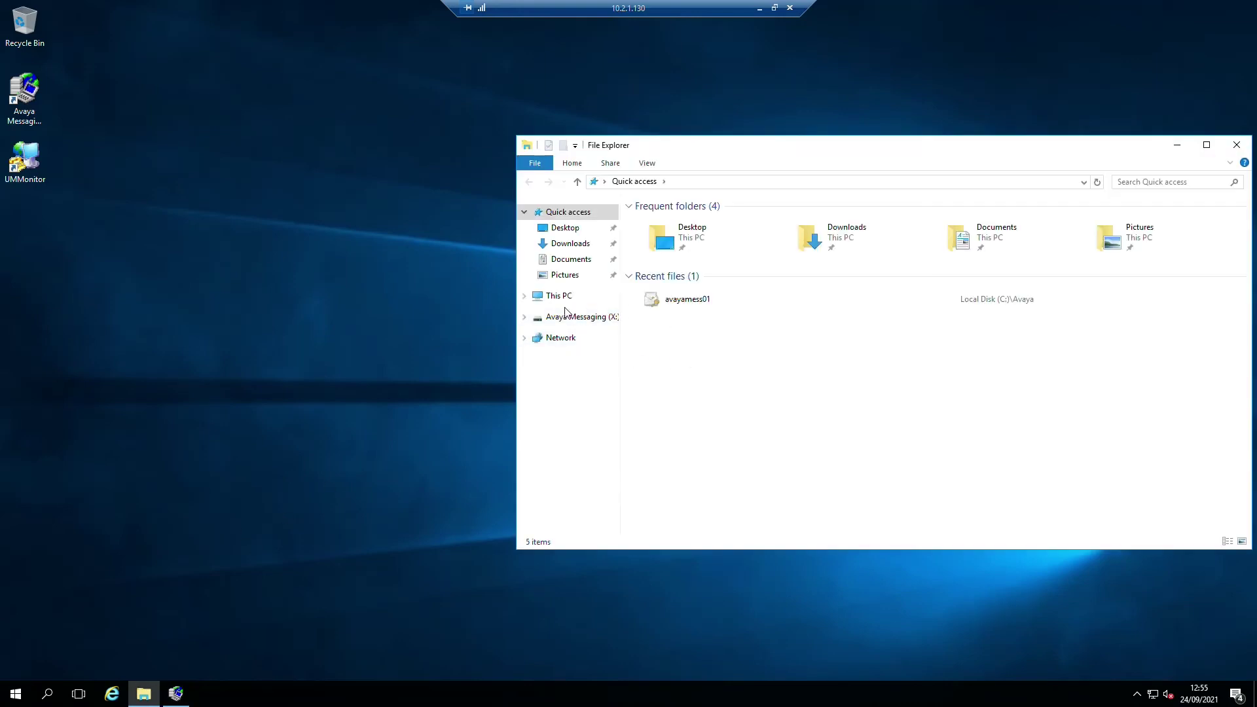
pyautogui.click(561, 296)
pyautogui.doubleClick(724, 332)
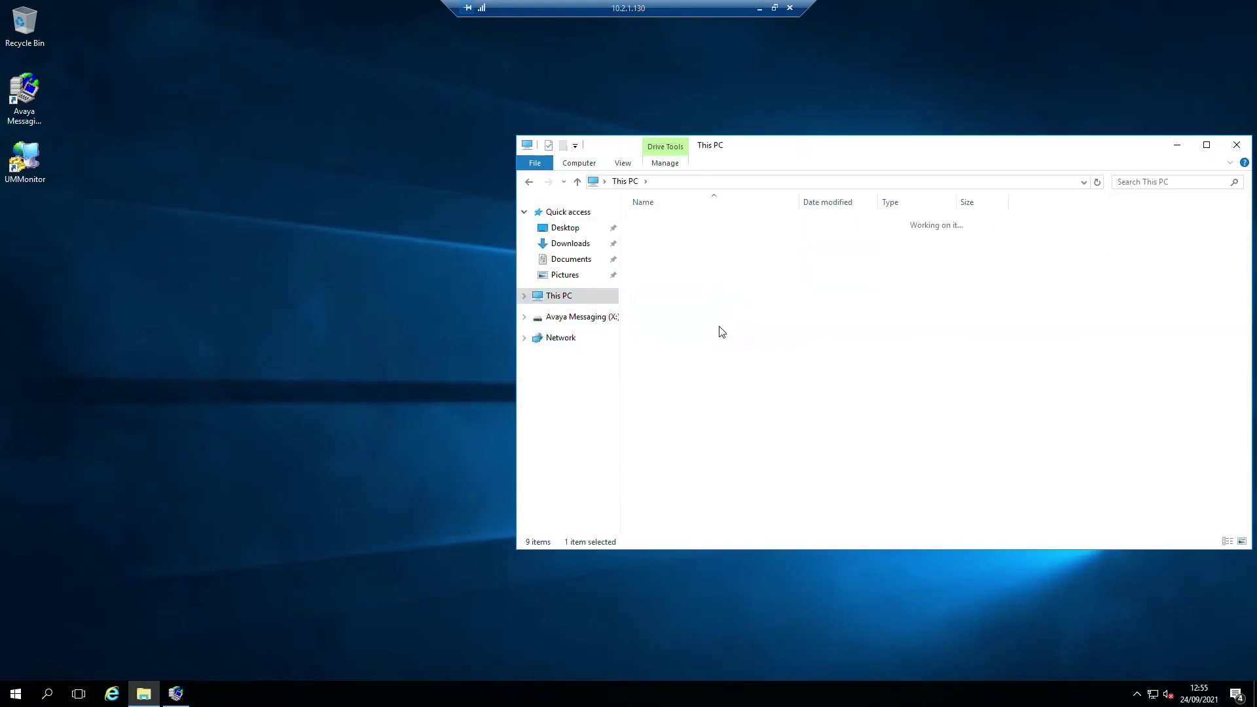
pyautogui.doubleClick(670, 226)
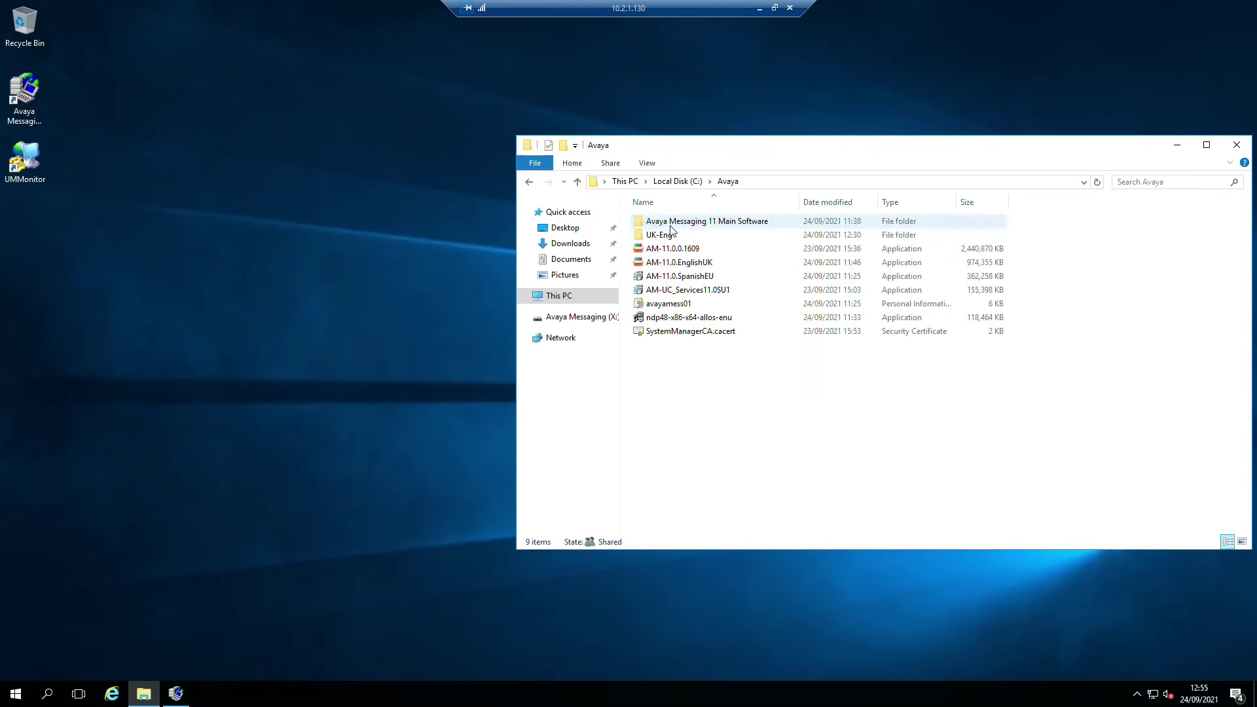
pyautogui.doubleClick(680, 277)
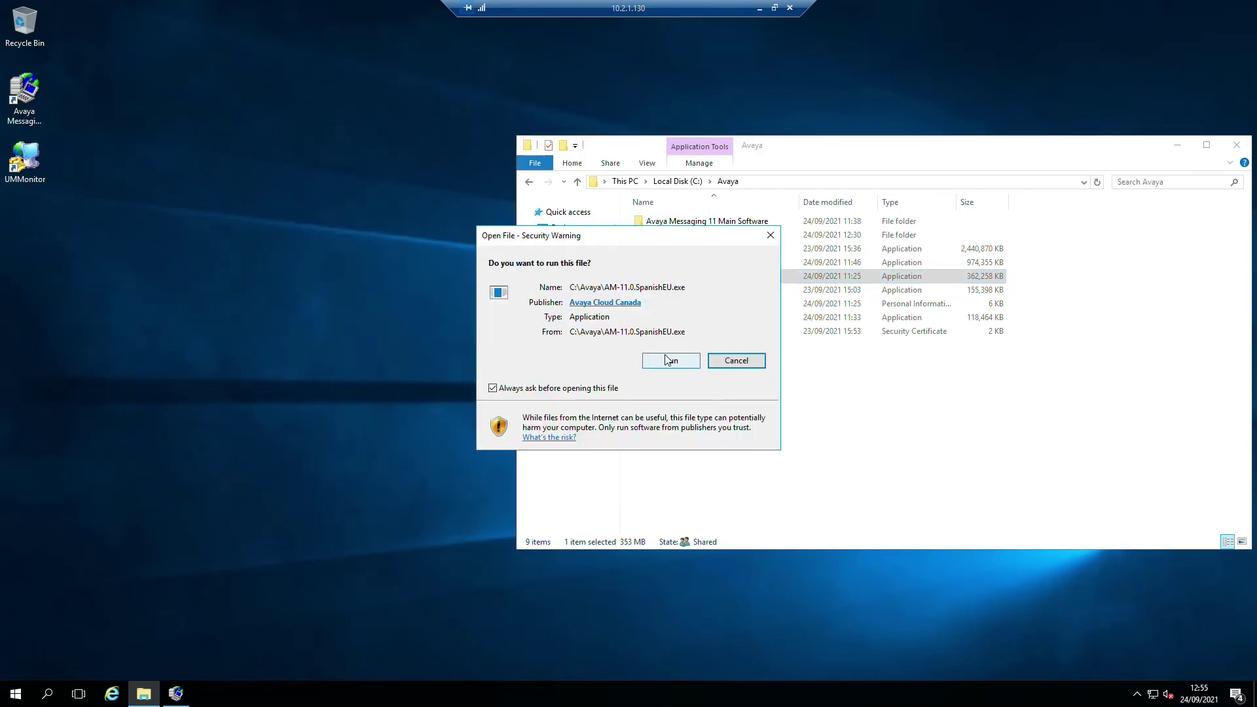
pyautogui.click(667, 360)
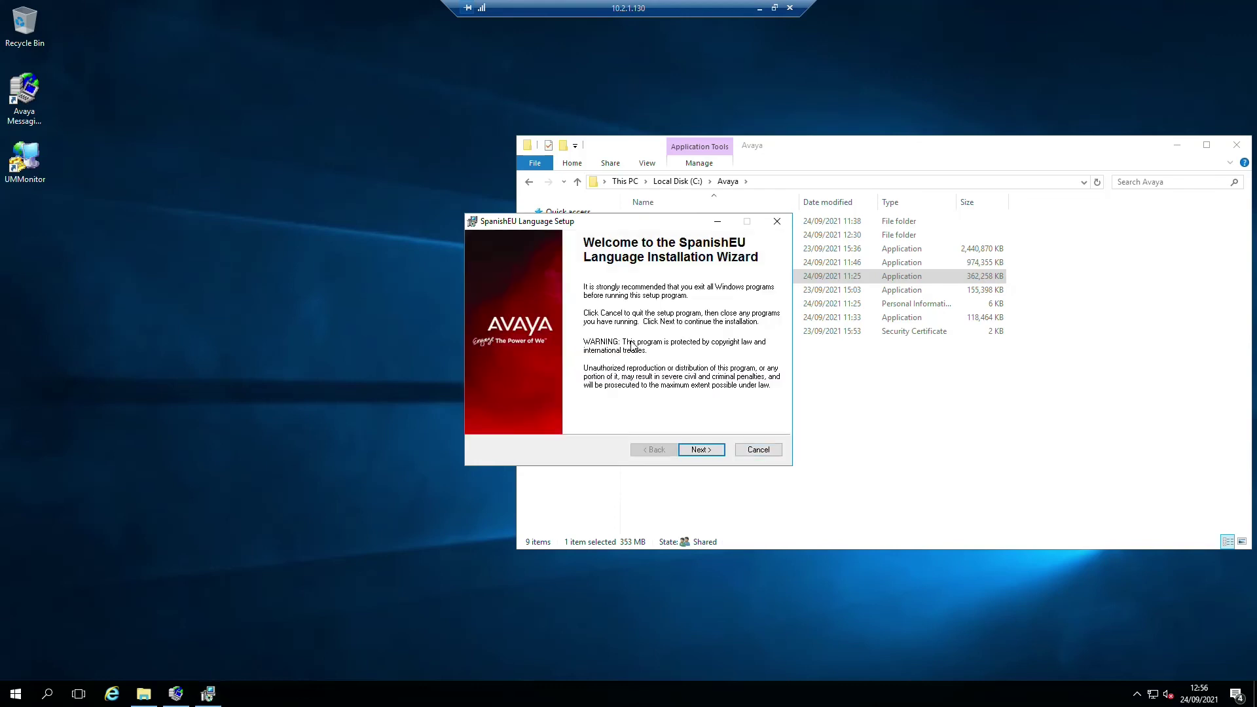
# - Accept the SpanishEU license agreement and start the Spanish EU language installation
pyautogui.click(701, 450)
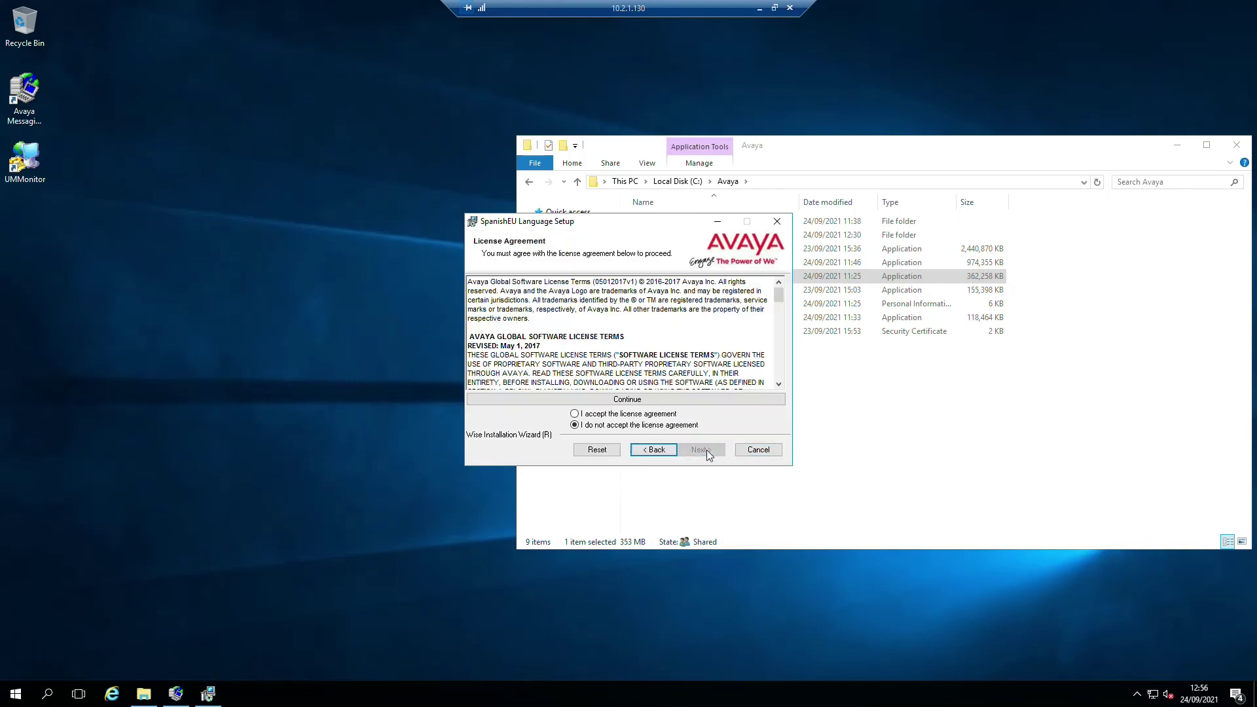
pyautogui.click(574, 414)
pyautogui.click(691, 450)
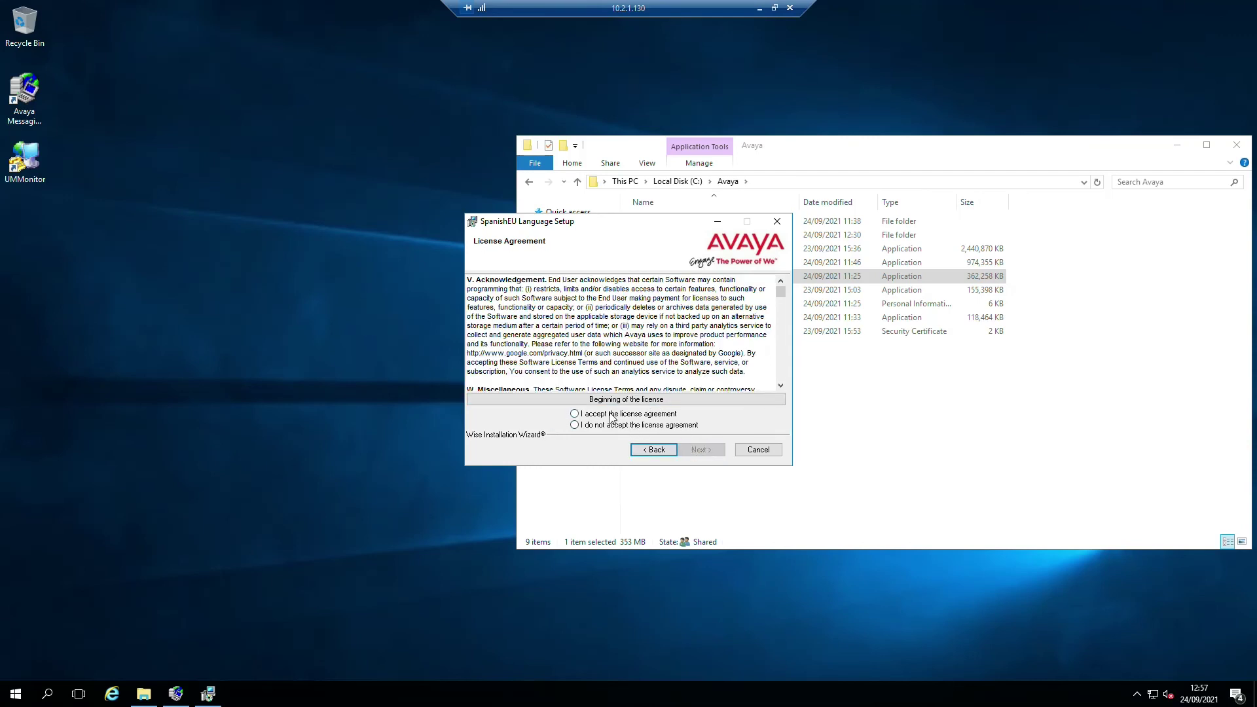
pyautogui.click(705, 451)
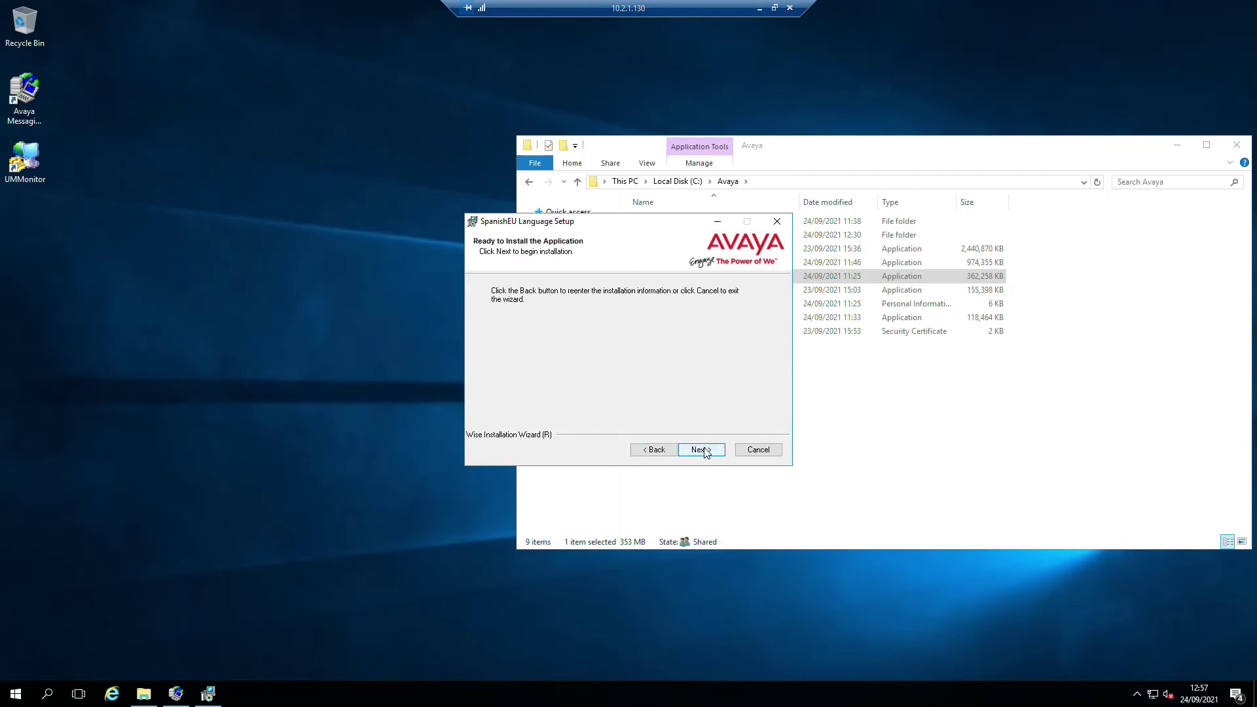
pyautogui.click(704, 450)
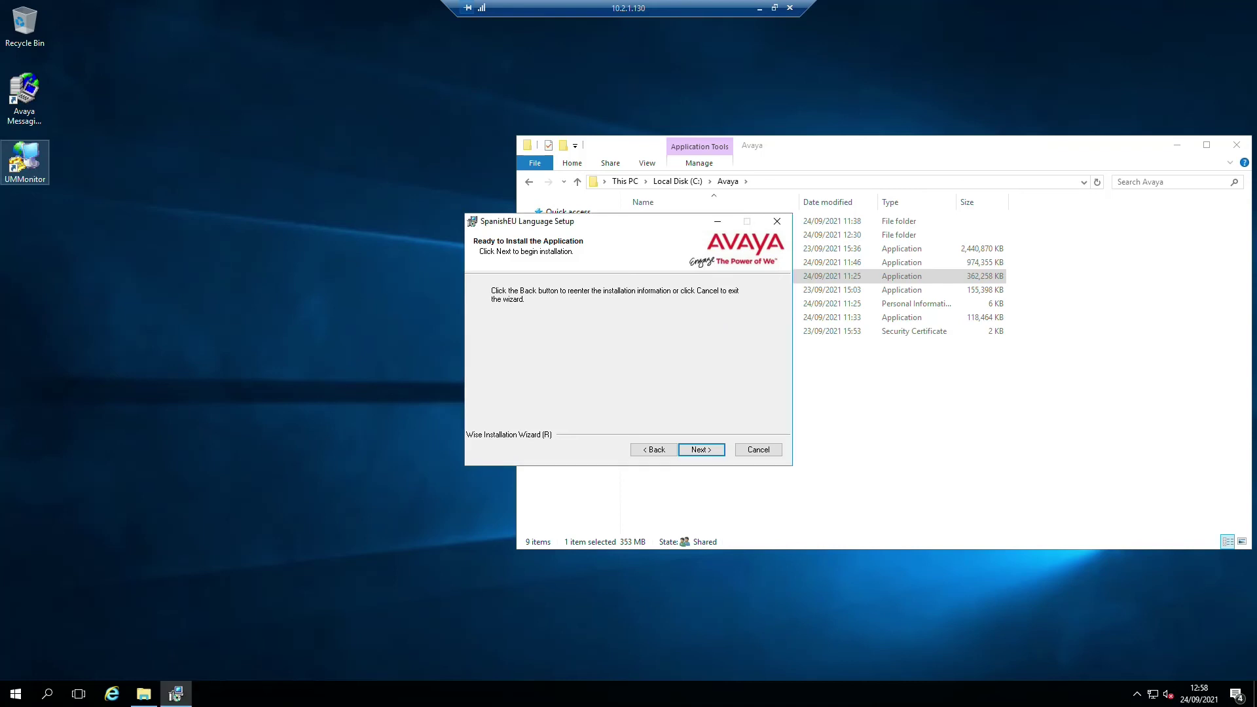
pyautogui.press('Return')
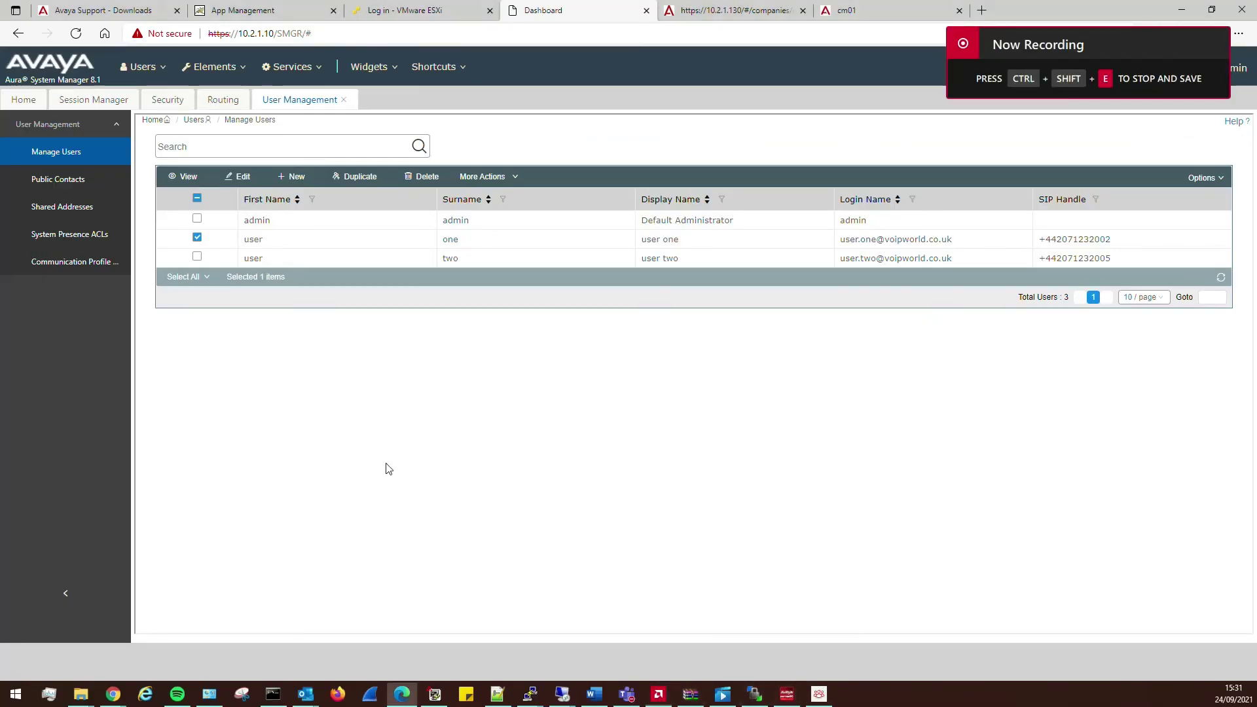
# - Bring the 10.2.1.130 Remote Desktop session forward, showing the Server Manager Dashboard
pyautogui.moveTo(562, 694)
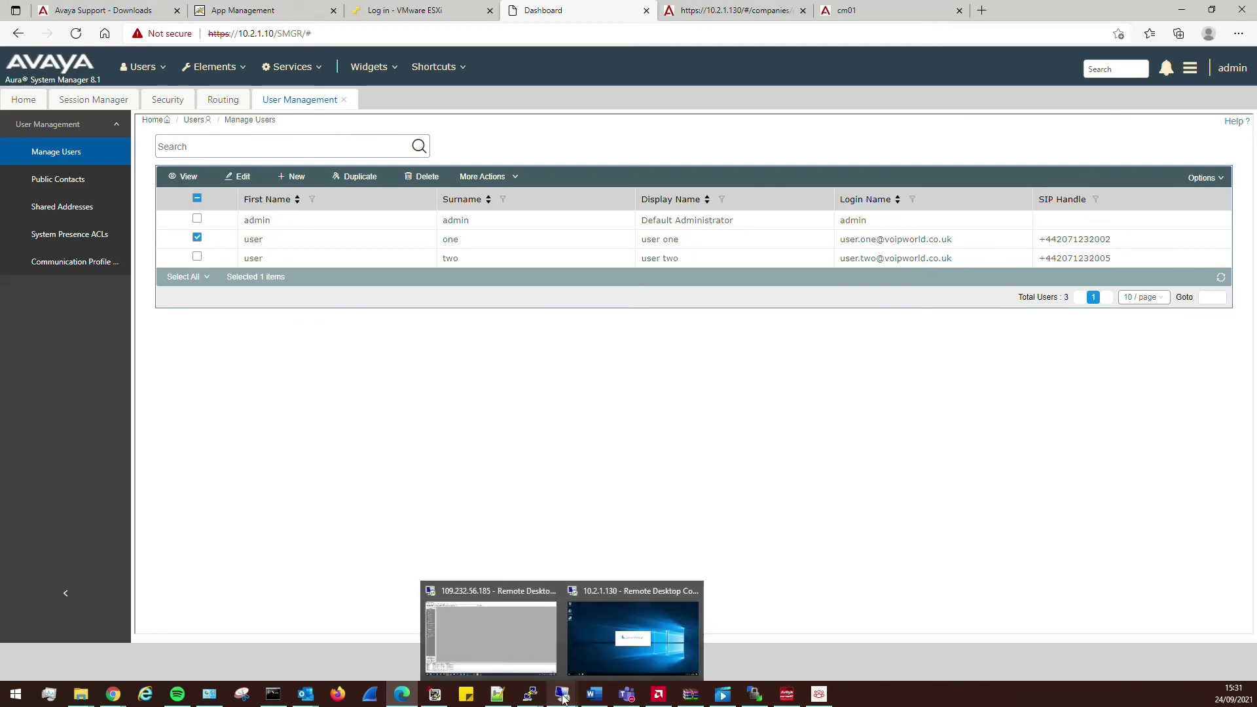
pyautogui.click(628, 658)
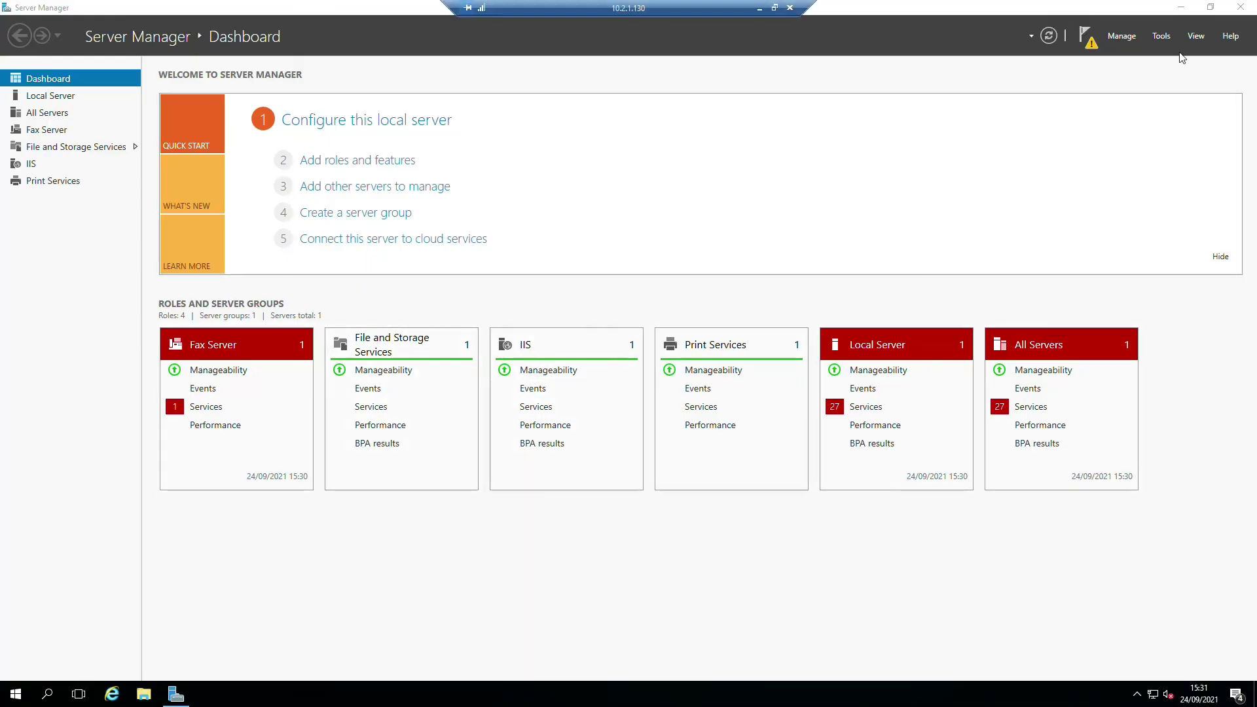
# - Check Session Manager 1's entity link statuses, then return to Manage Users listing three users
pyautogui.click(1180, 10)
pyautogui.click(759, 8)
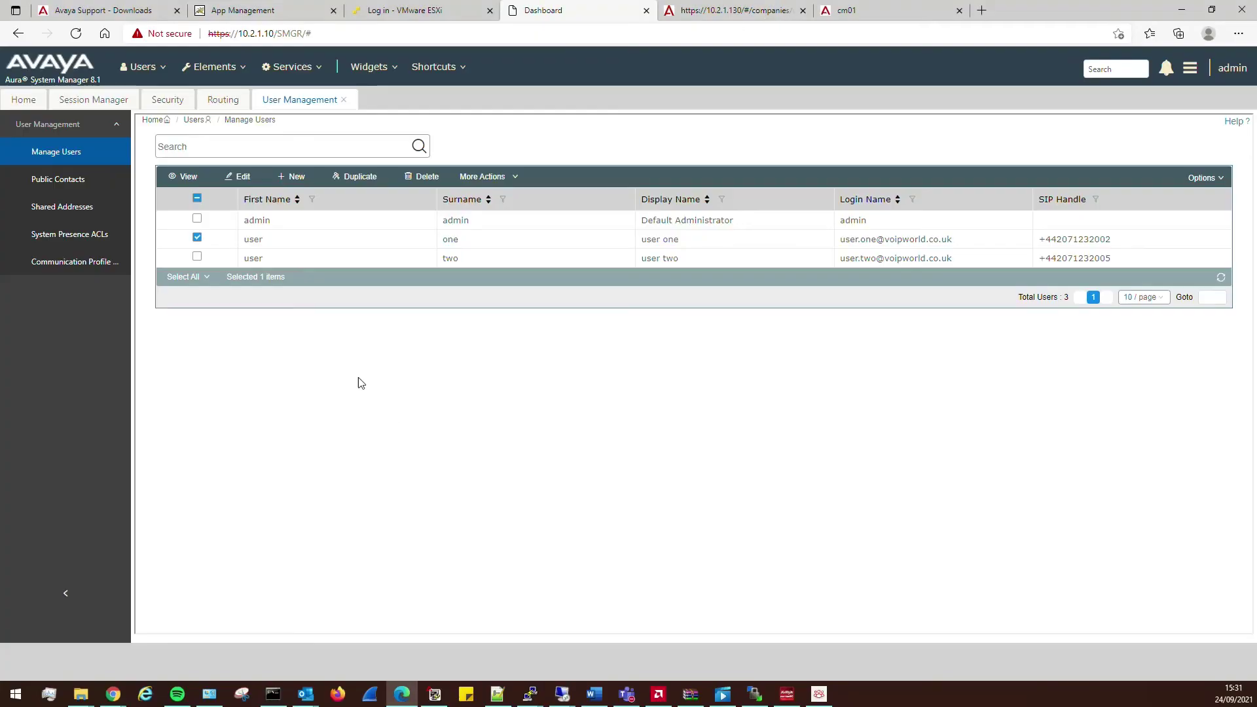
pyautogui.click(71, 105)
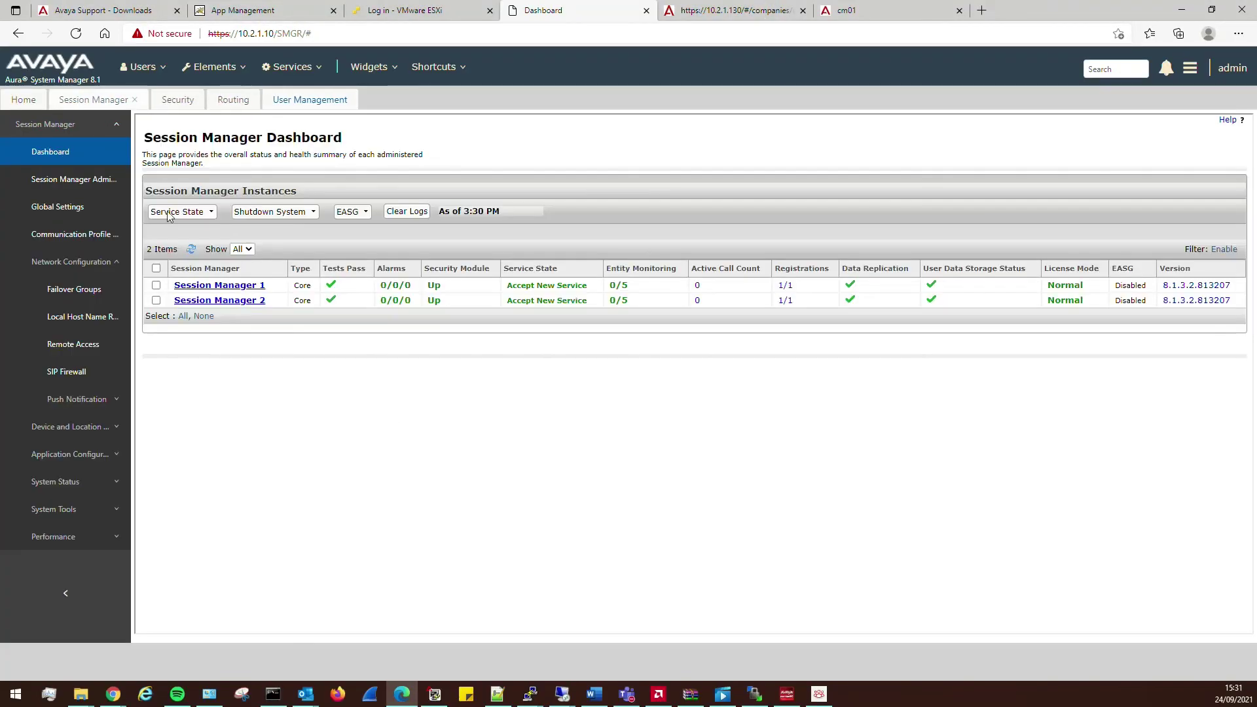
pyautogui.click(191, 245)
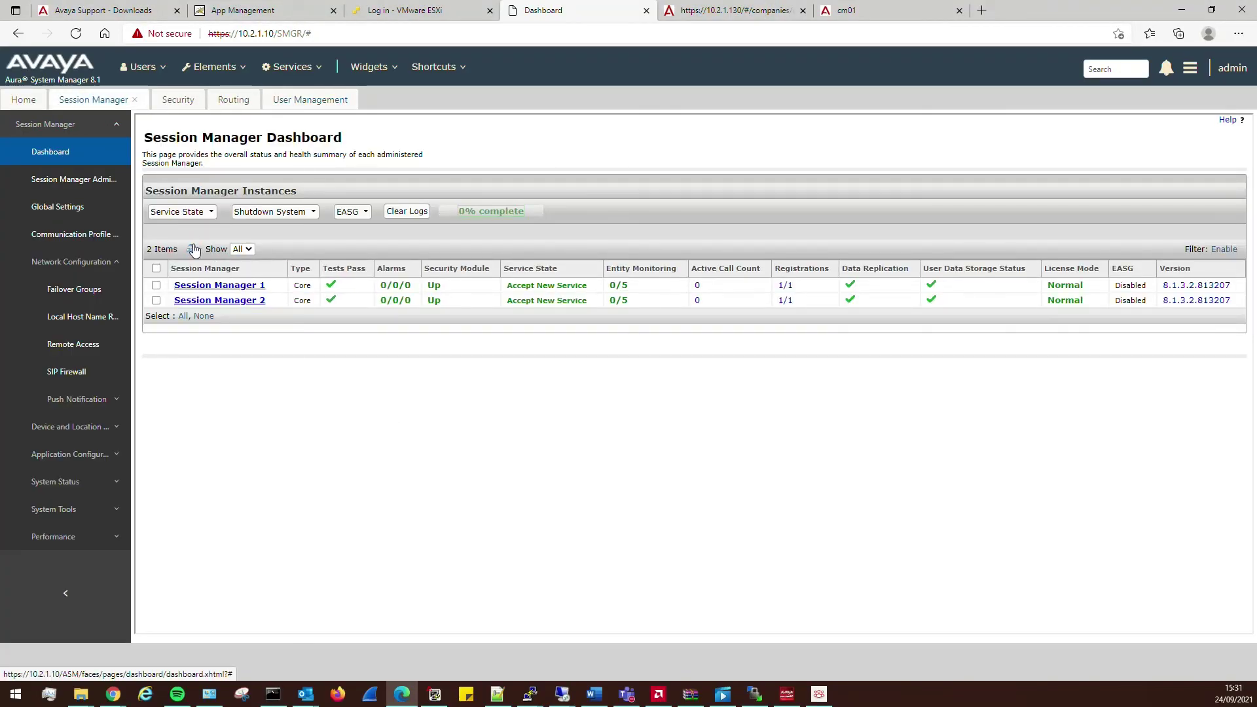
pyautogui.click(191, 248)
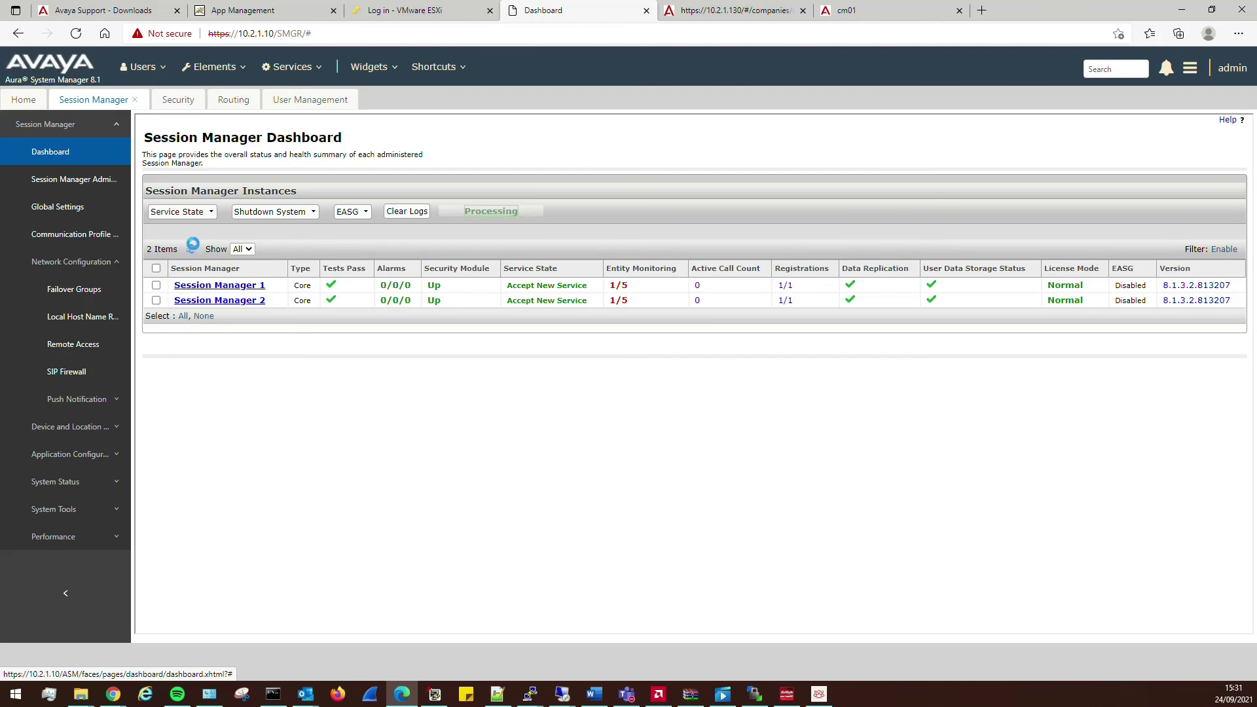
pyautogui.click(618, 283)
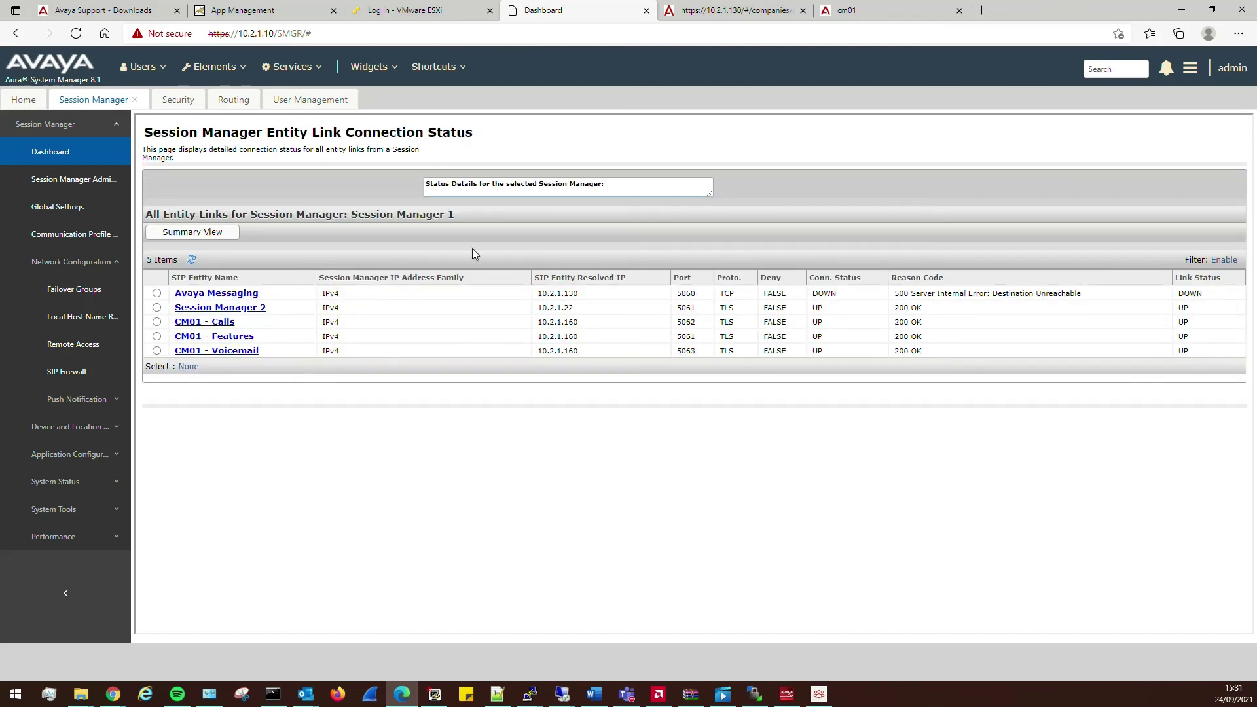
pyautogui.click(302, 101)
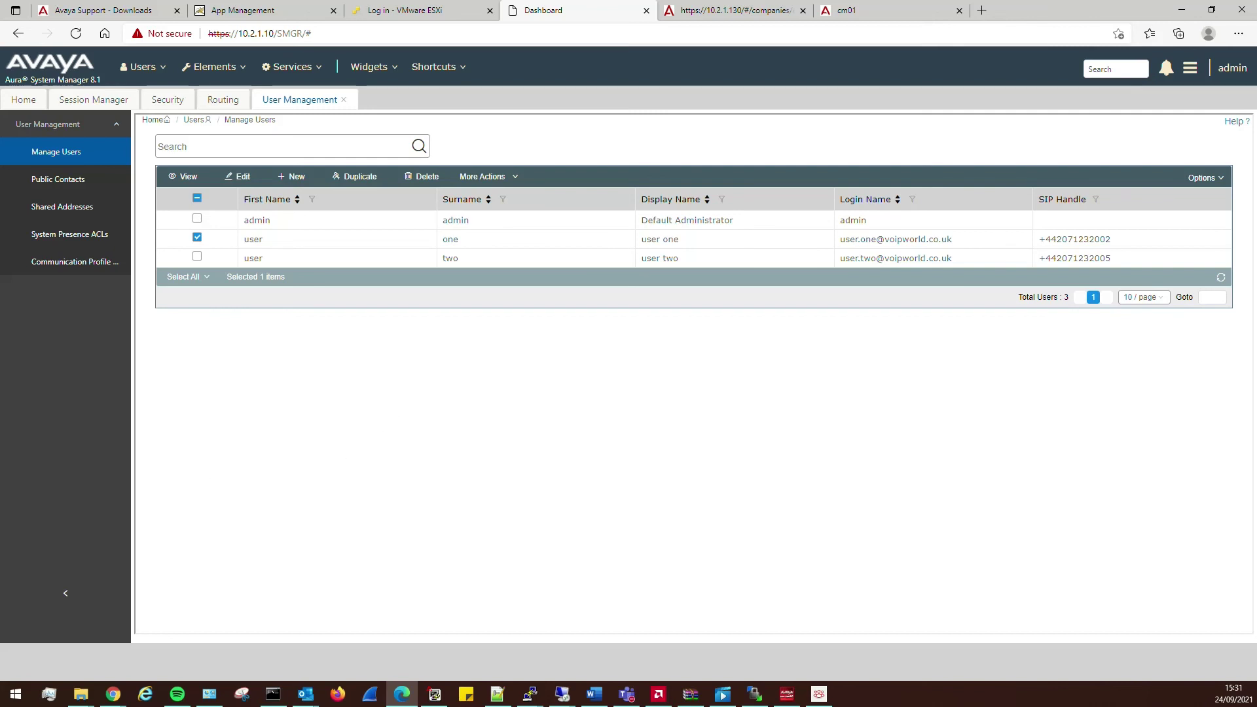
# - Arrange the Workplace and one-X windows and try voicemail, which reports not configured
pyautogui.hotkey('alt', 'Tab')
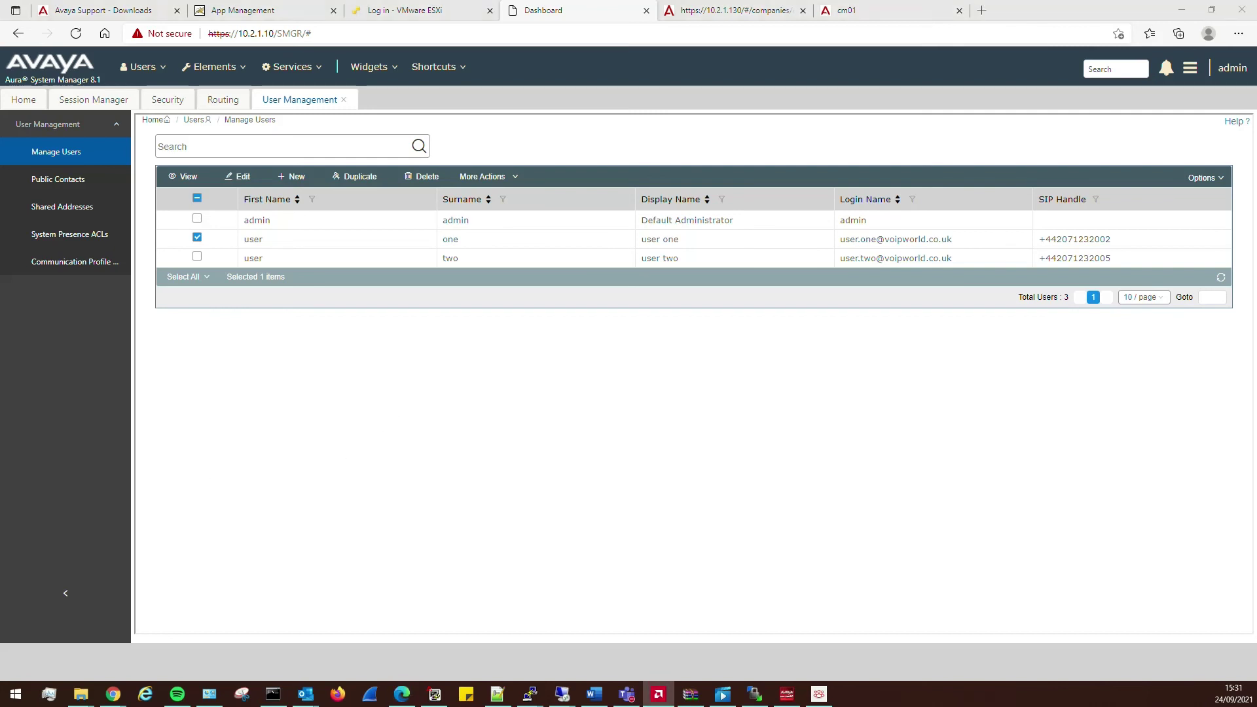
pyautogui.click(819, 694)
pyautogui.moveTo(148, 169); pyautogui.dragTo(895, 169)
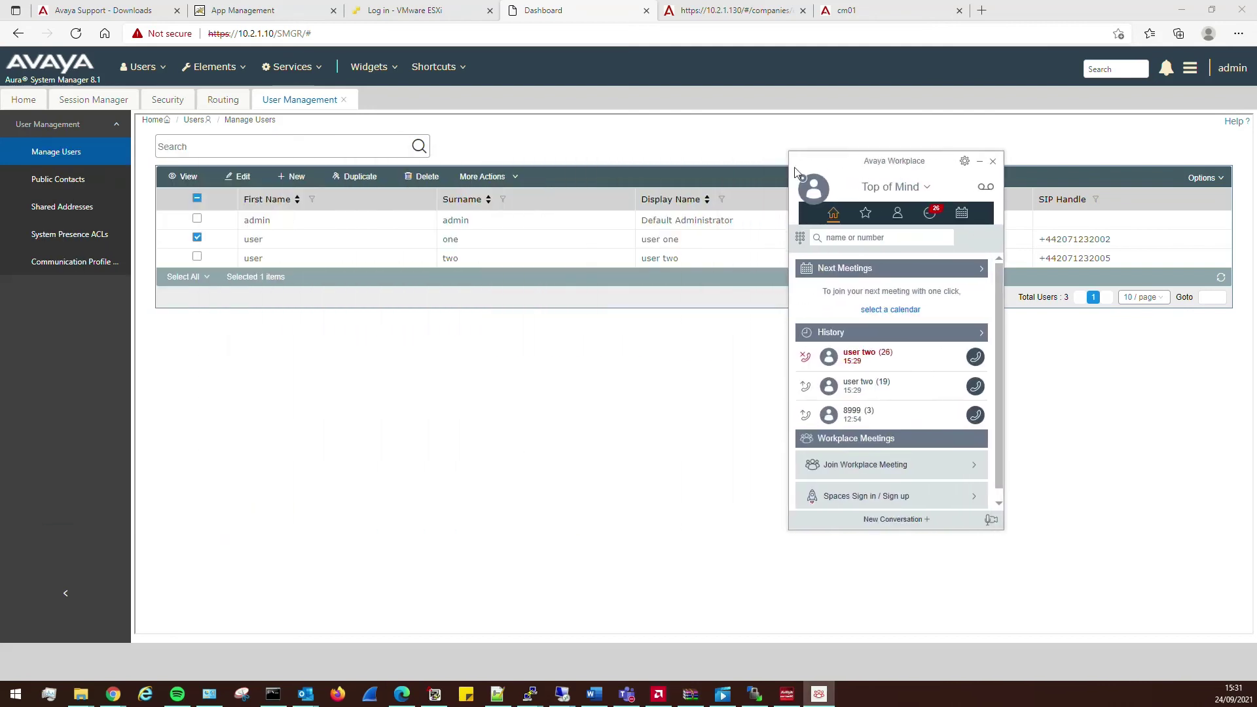
pyautogui.moveTo(0, 279); pyautogui.dragTo(418, 330)
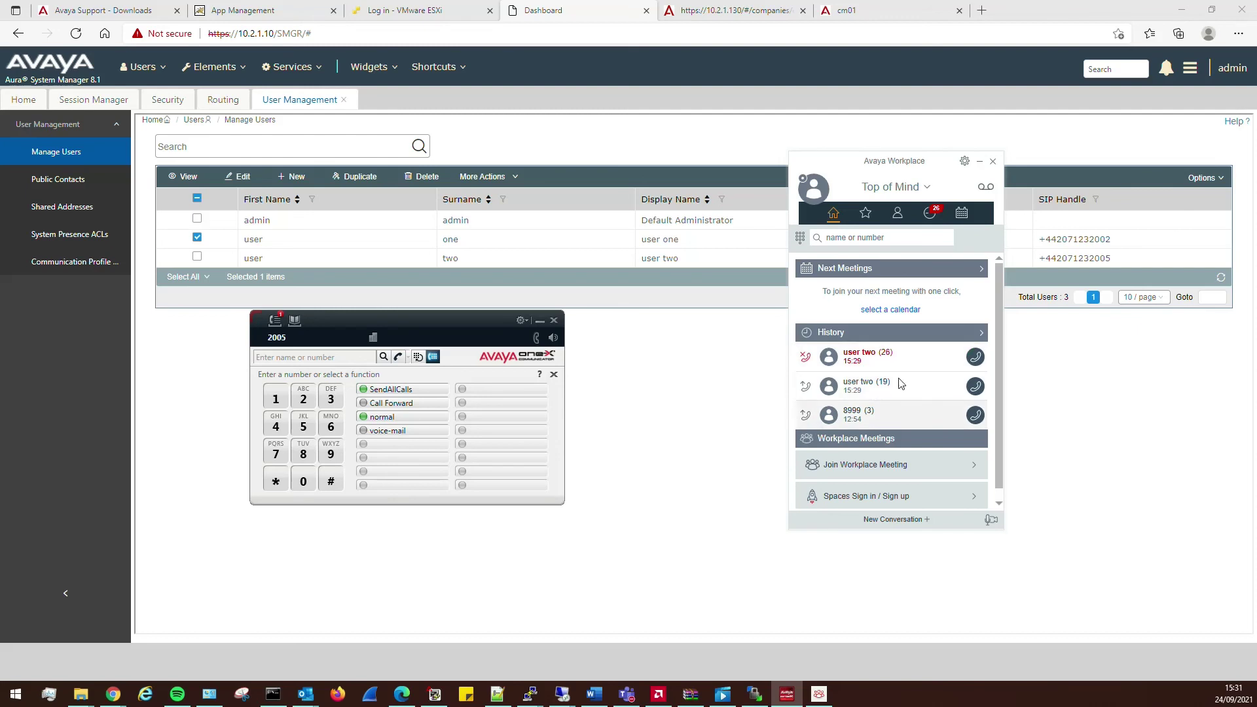
pyautogui.click(987, 188)
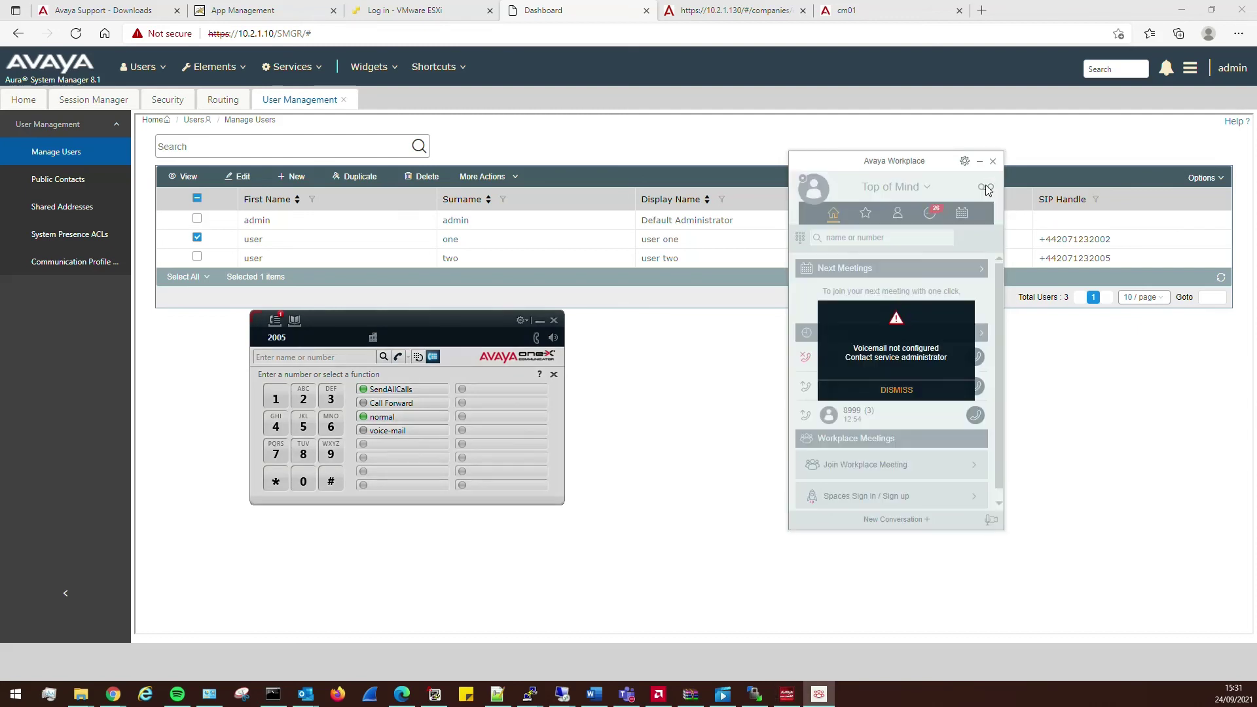
pyautogui.click(904, 386)
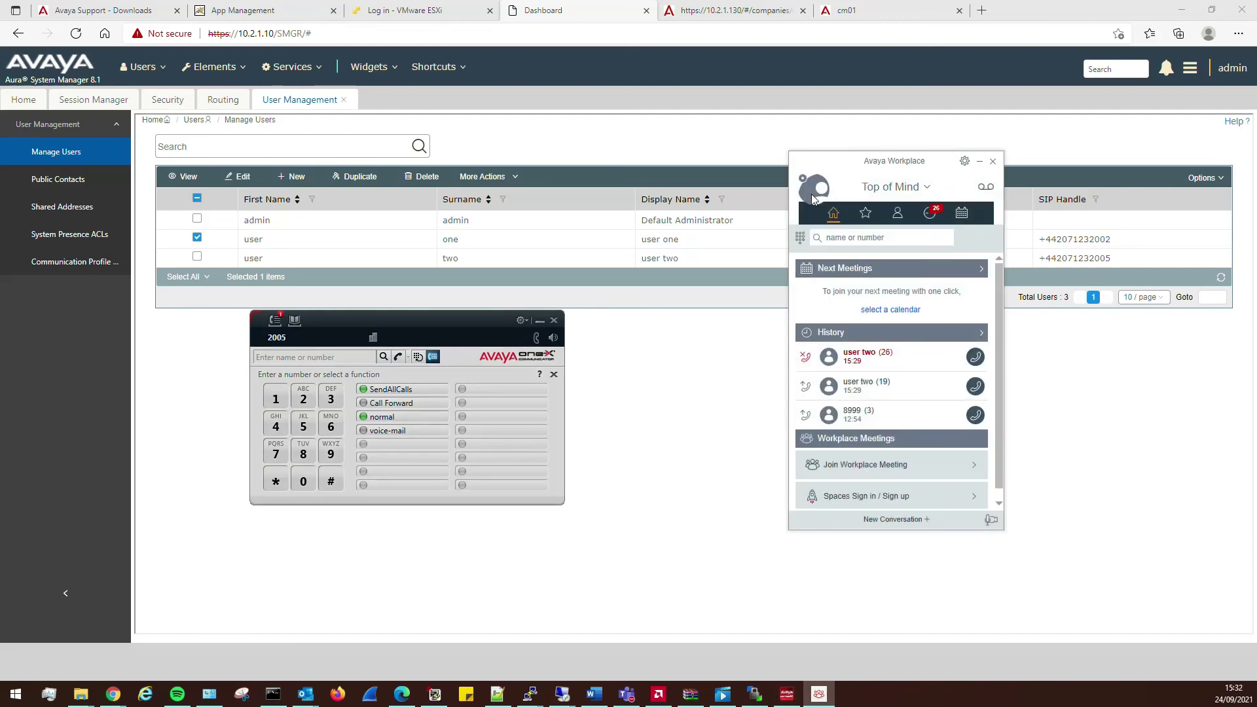
# - Sign Workplace out of extension 2002, then open System Manager's Services menu toward Inventory
pyautogui.click(818, 189)
pyautogui.click(878, 313)
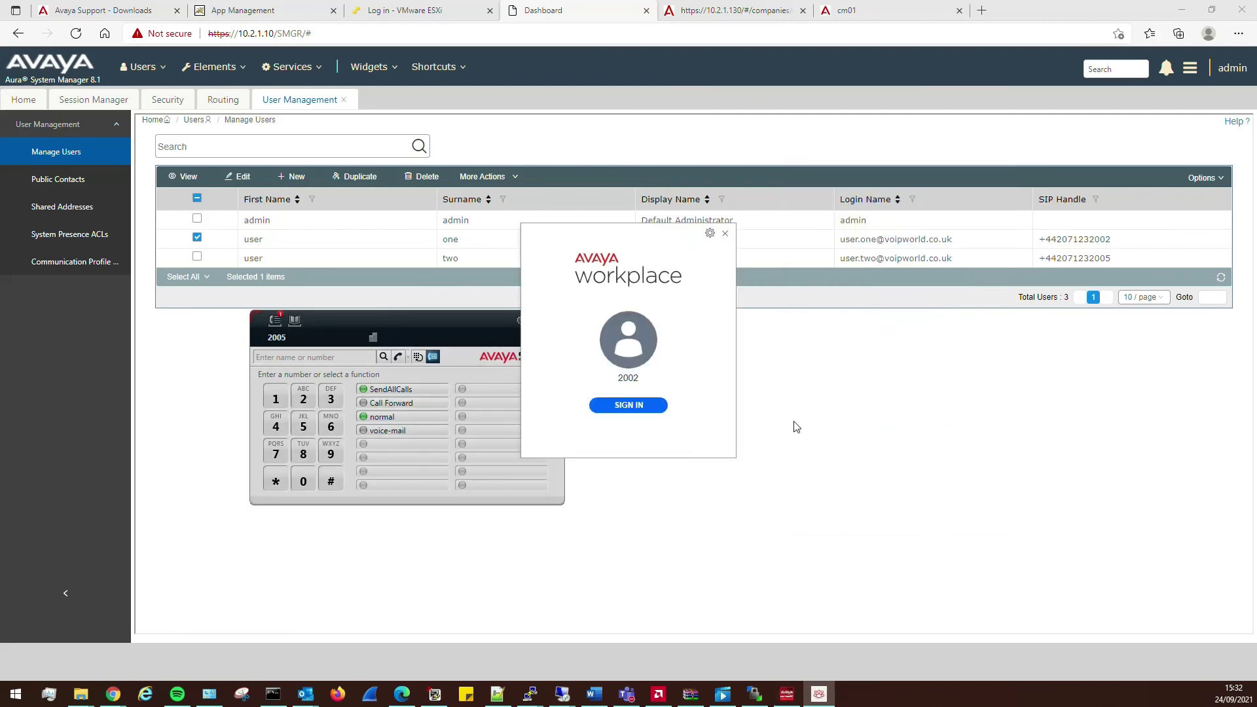
pyautogui.click(793, 426)
pyautogui.click(298, 68)
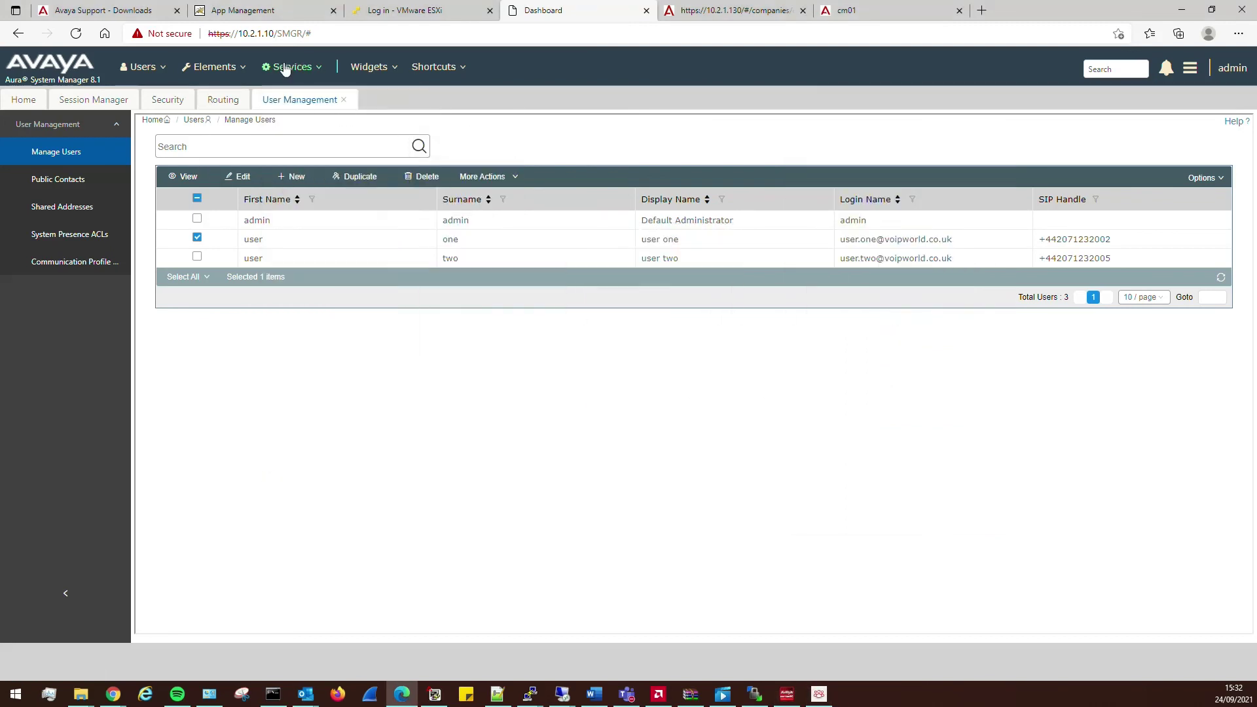
pyautogui.click(288, 67)
pyautogui.moveTo(326, 234)
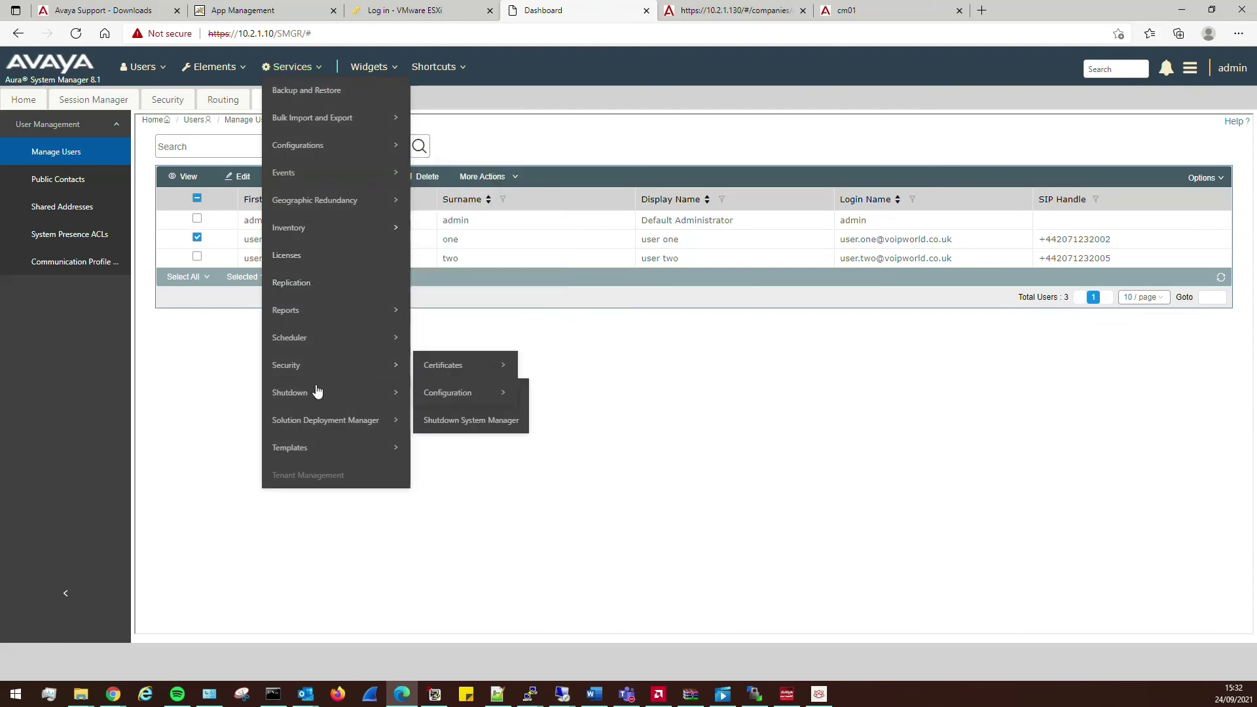
pyautogui.moveTo(320, 401)
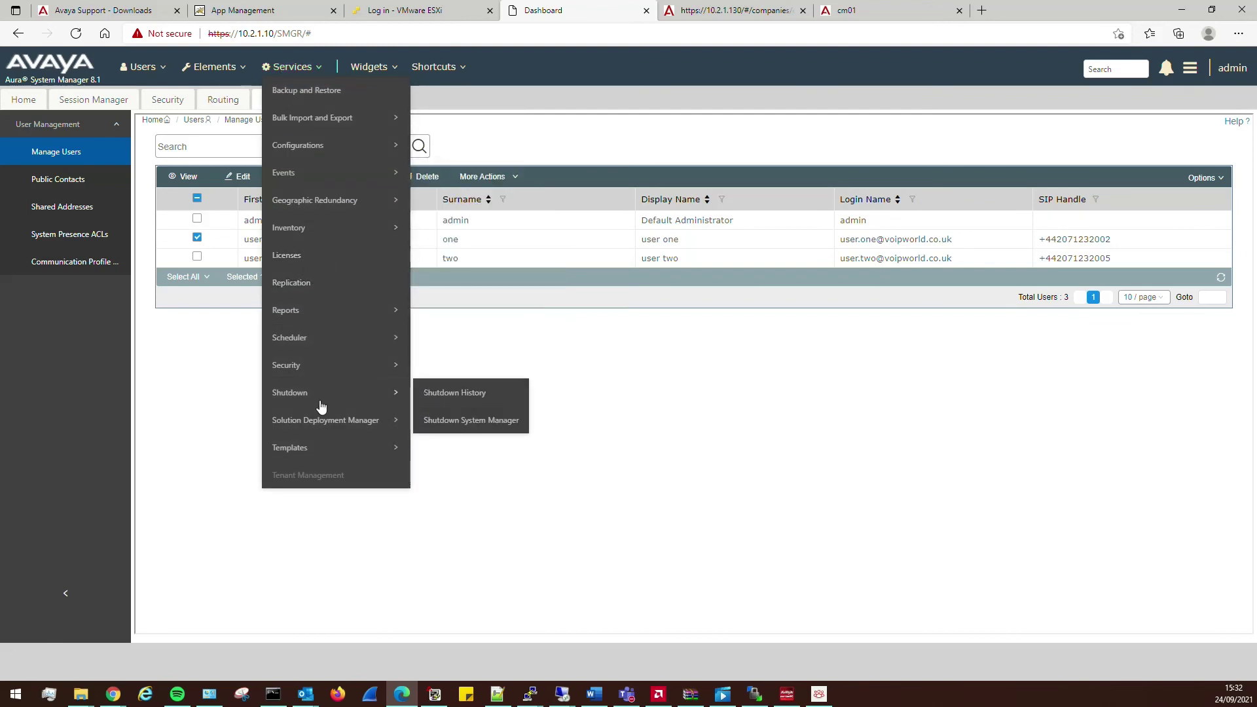
# - Run an incremental sync of CM01 from the Communication System synchronization page
pyautogui.moveTo(560, 362)
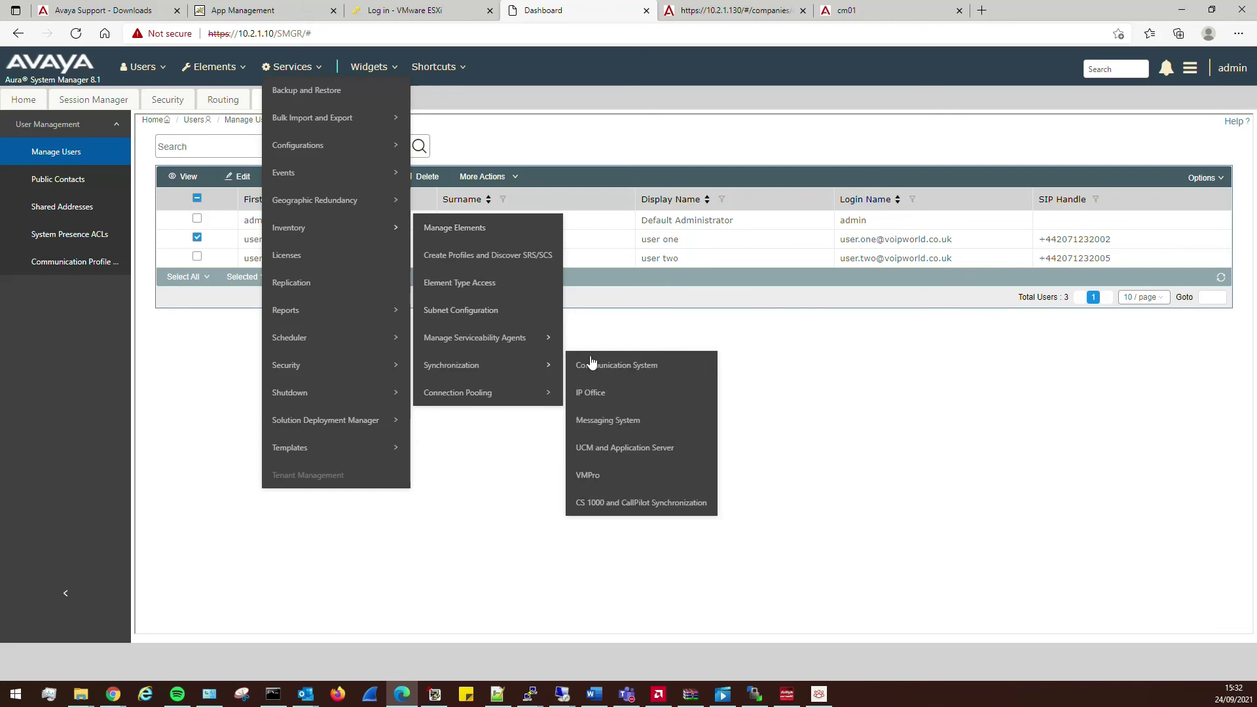
pyautogui.click(613, 365)
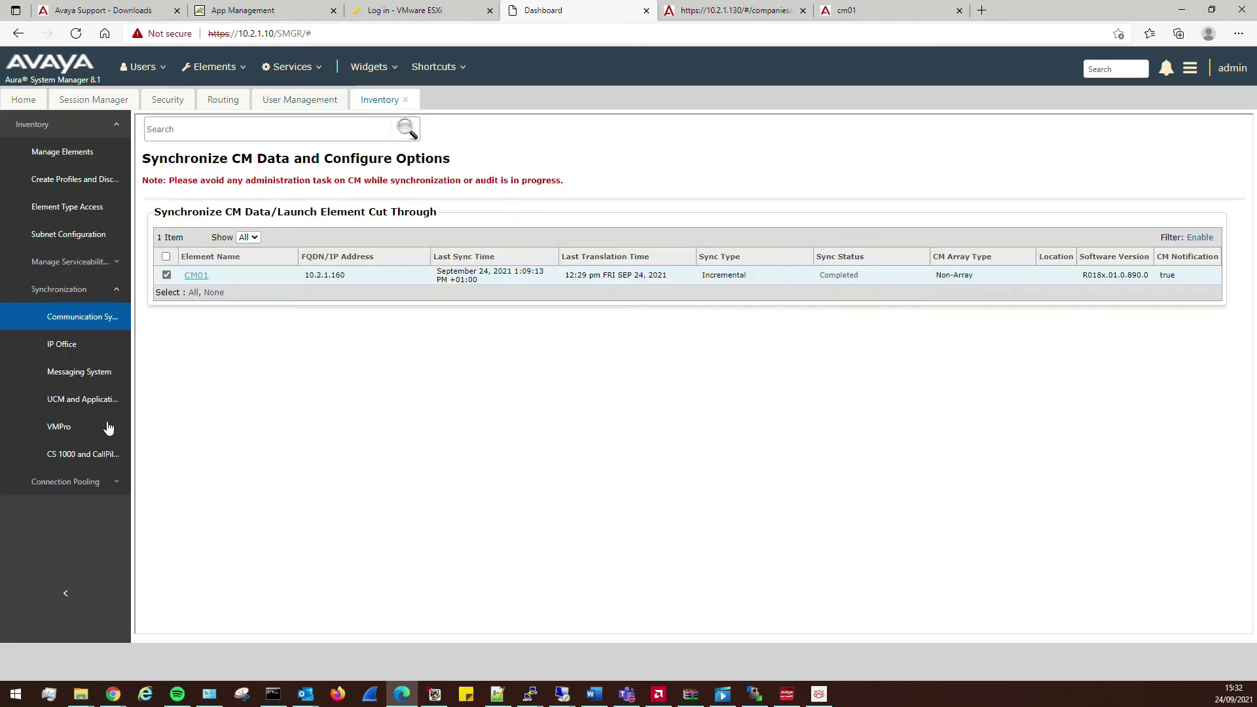
pyautogui.click(167, 274)
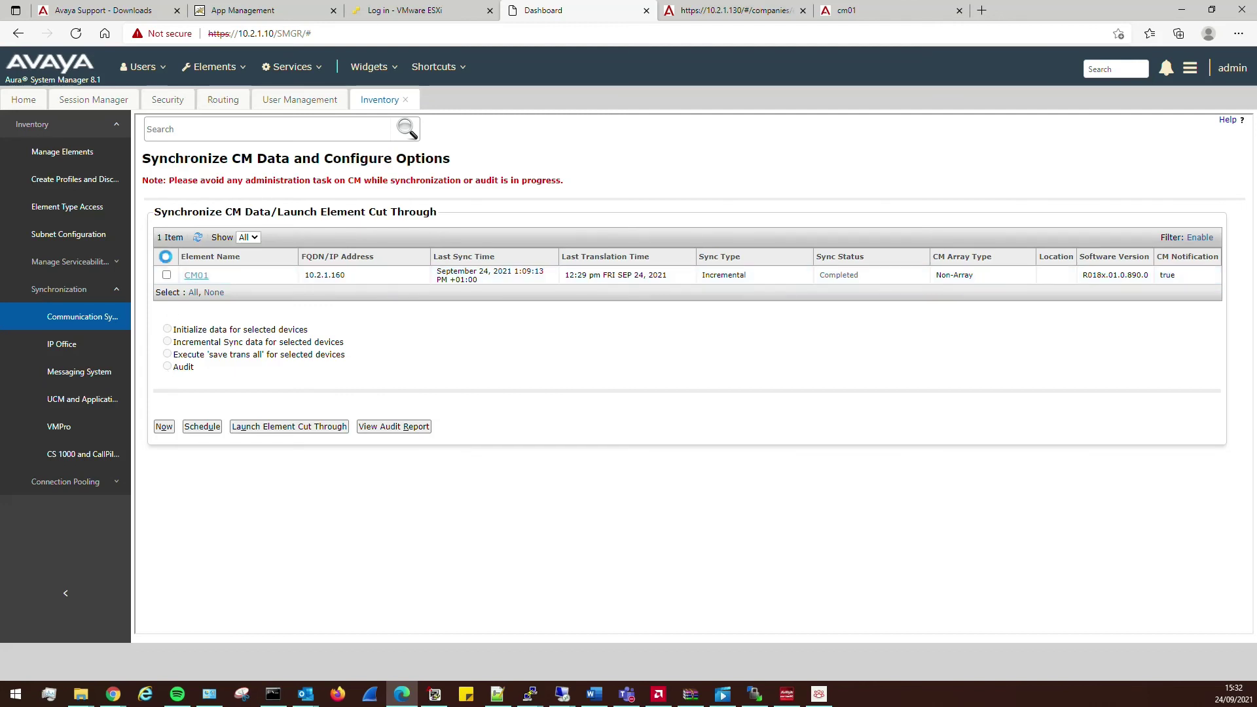
pyautogui.click(167, 274)
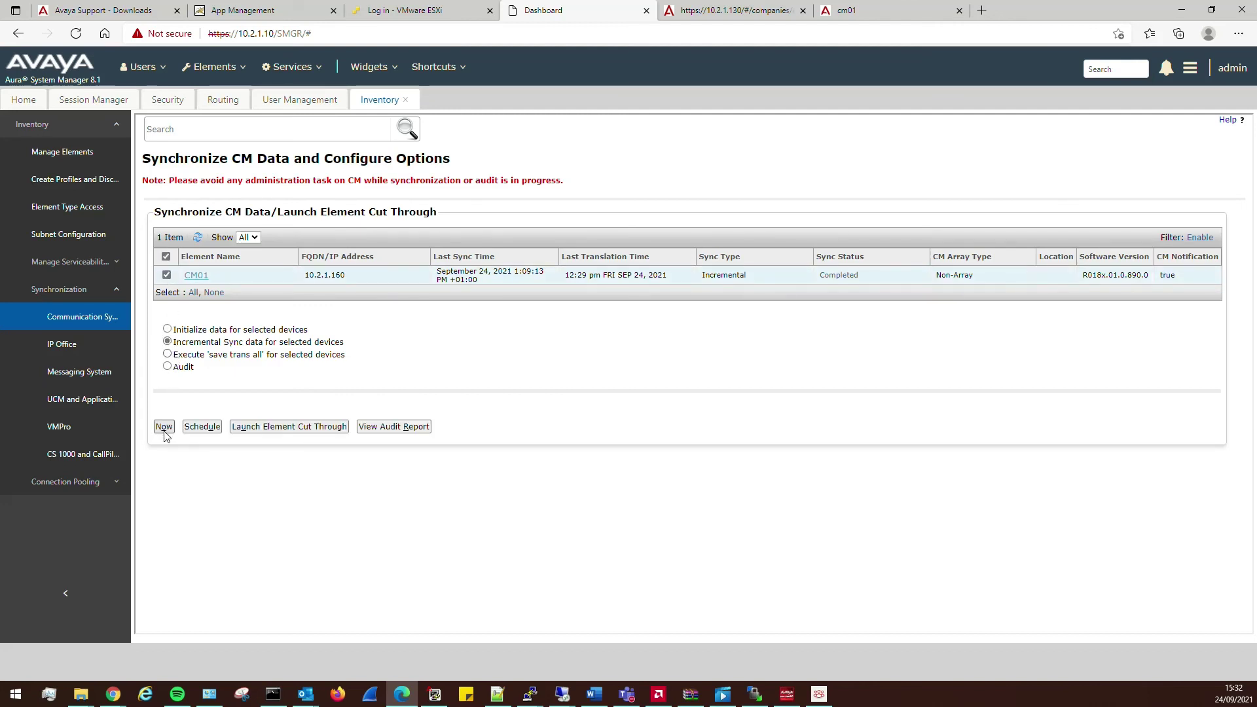
pyautogui.click(164, 426)
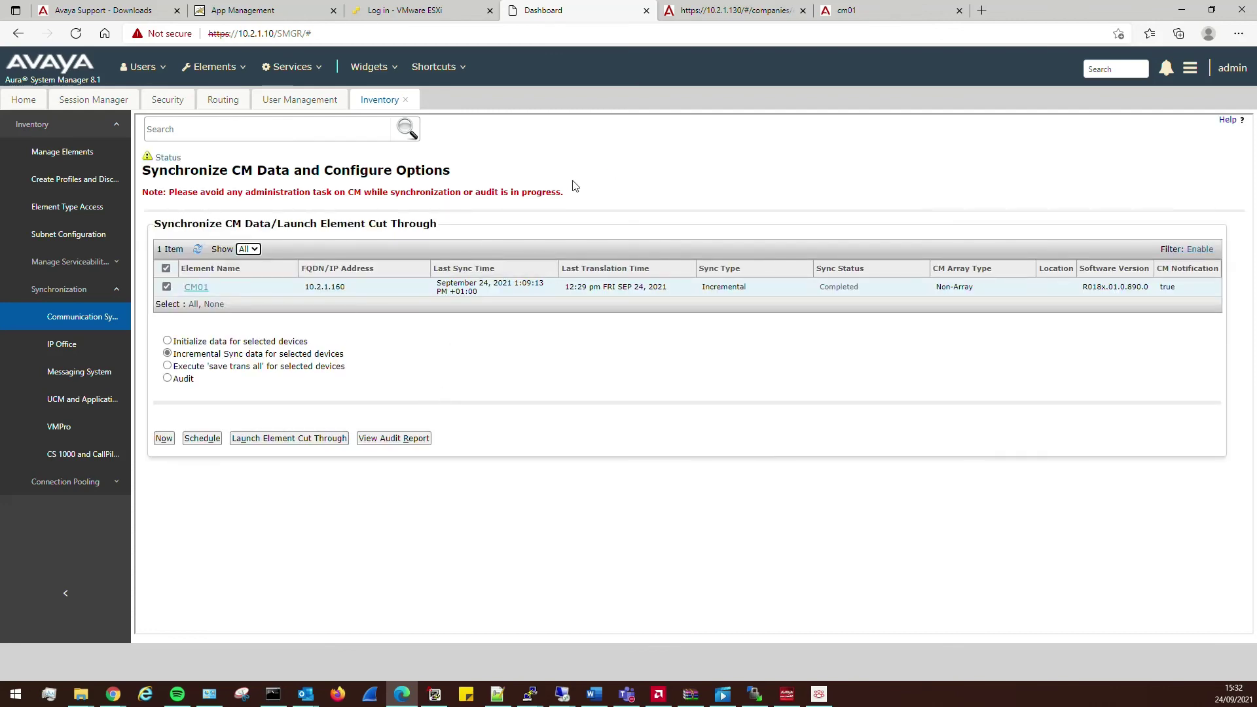
# - Check the sync status summary and confirm Session Manager 1's Avaya Messaging link is DOWN
pyautogui.click(831, 291)
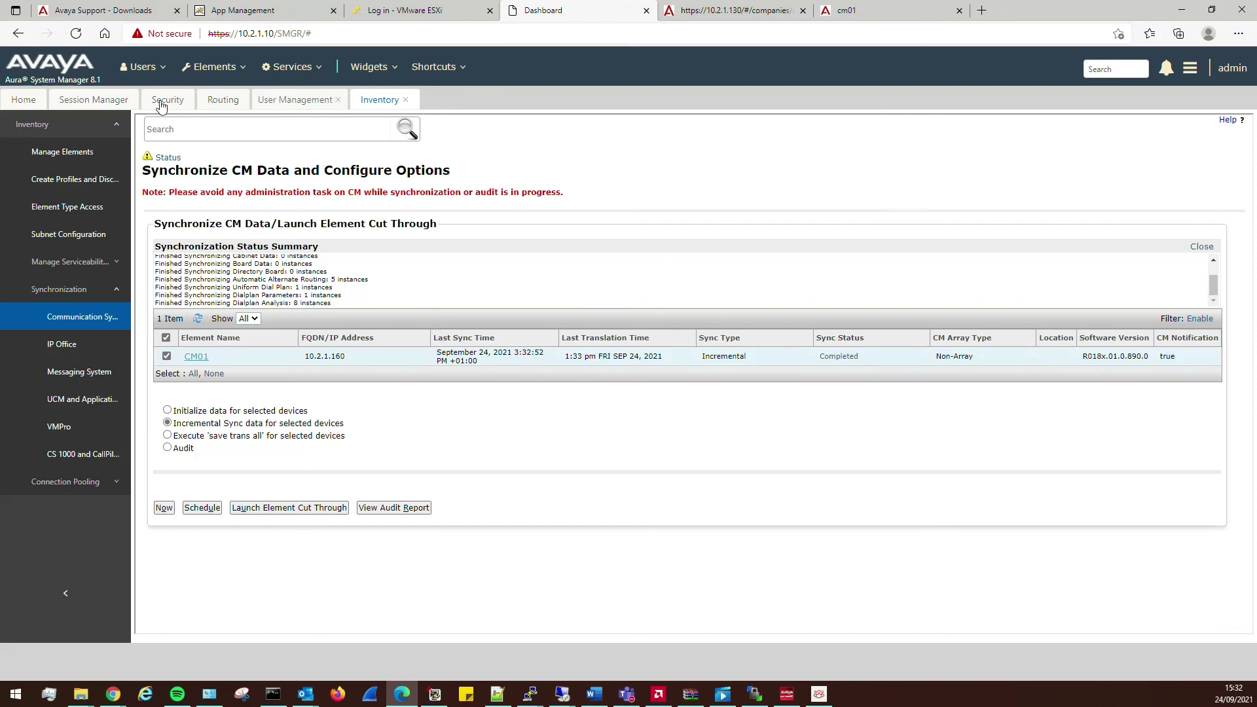
pyautogui.click(98, 100)
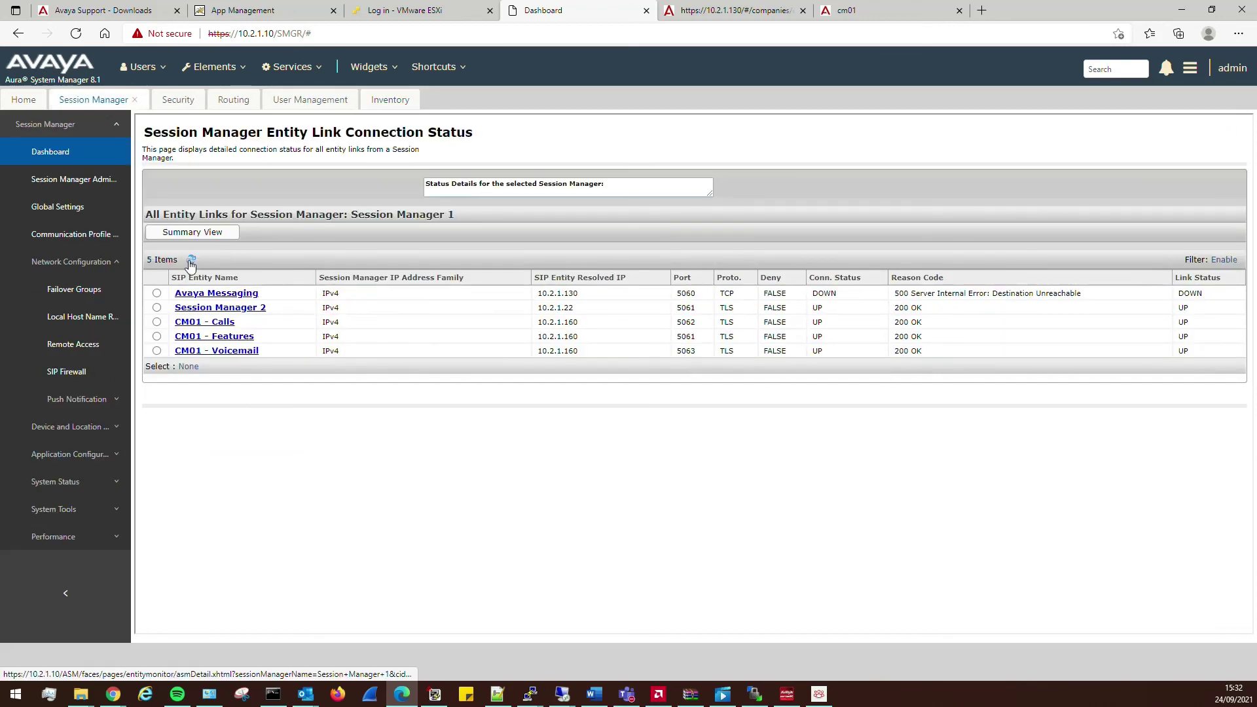
pyautogui.click(818, 695)
# - Sign Workplace back in and test-call 8999 twice while starting a trace in Site Administration
pyautogui.click(644, 402)
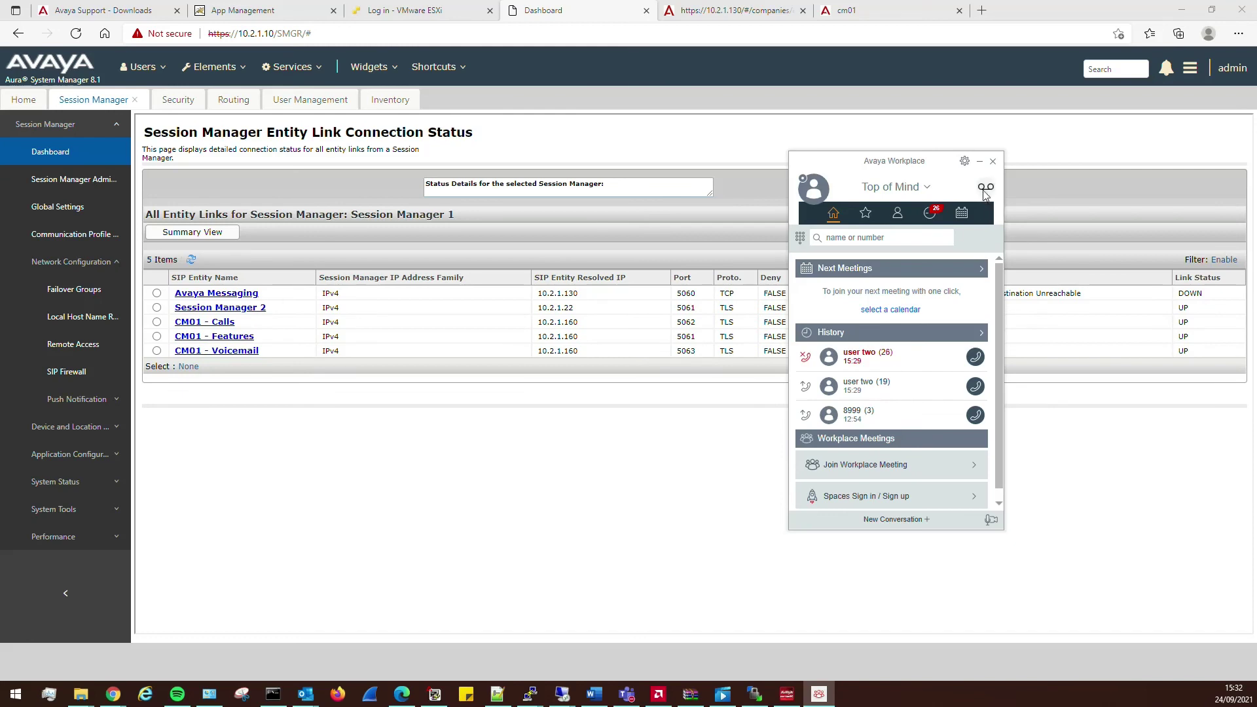
pyautogui.click(986, 188)
pyautogui.click(935, 499)
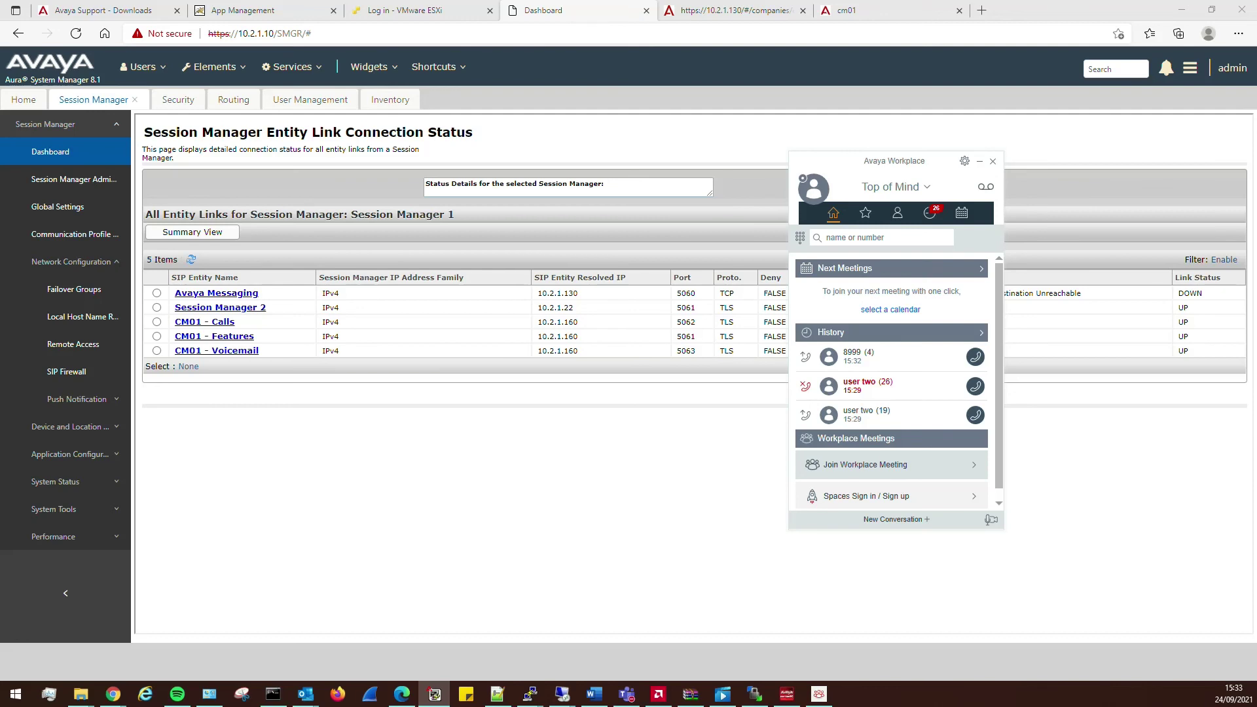
pyautogui.moveTo(282, 706); pyautogui.dragTo(347, 90)
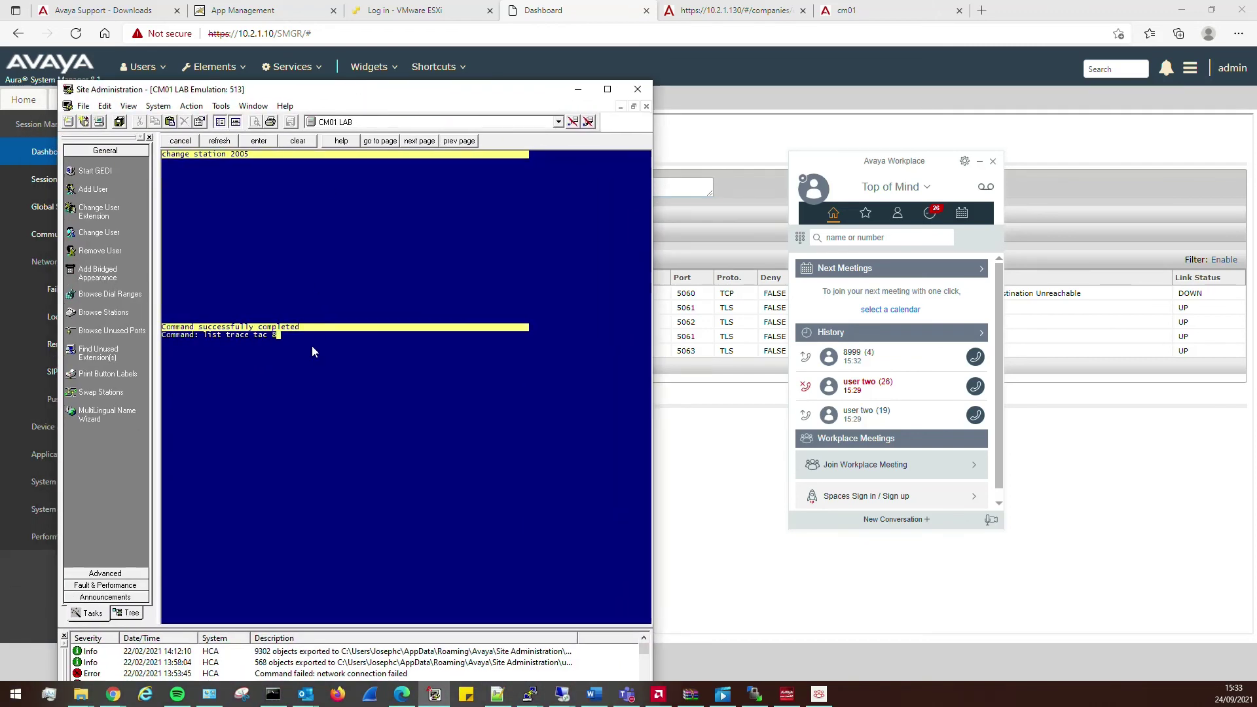
pyautogui.write('c')
pyautogui.press('Return')
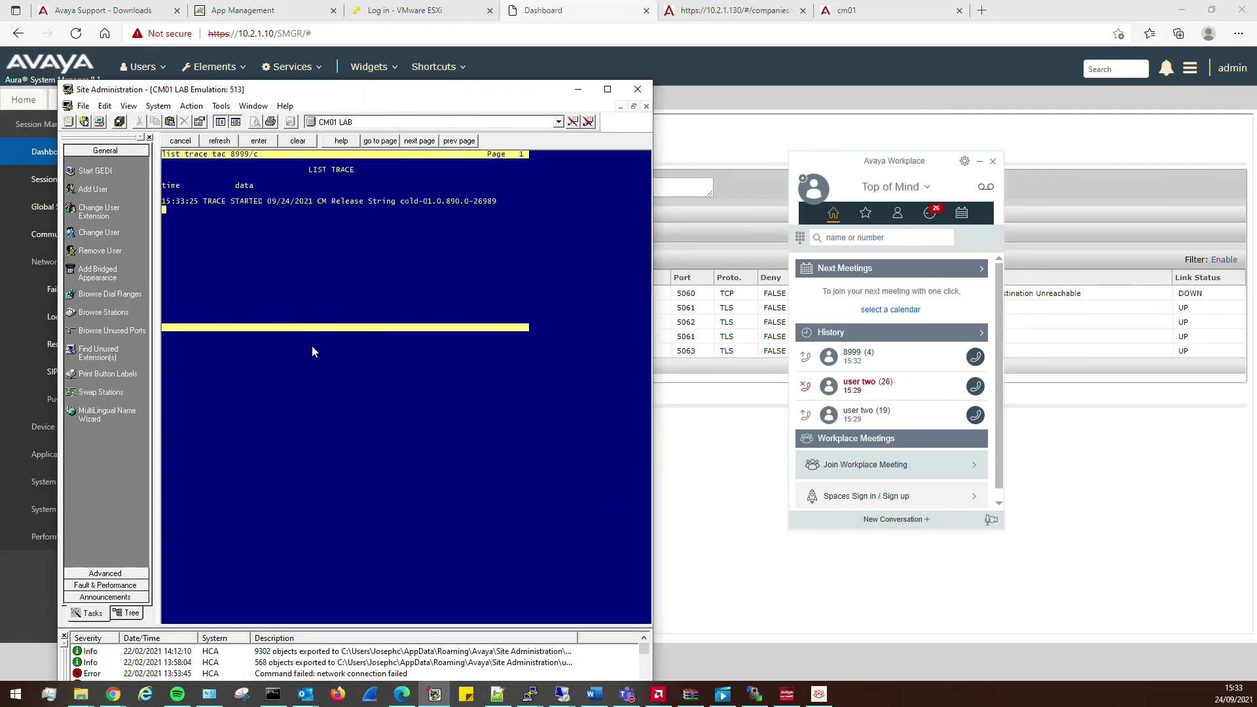
pyautogui.click(978, 354)
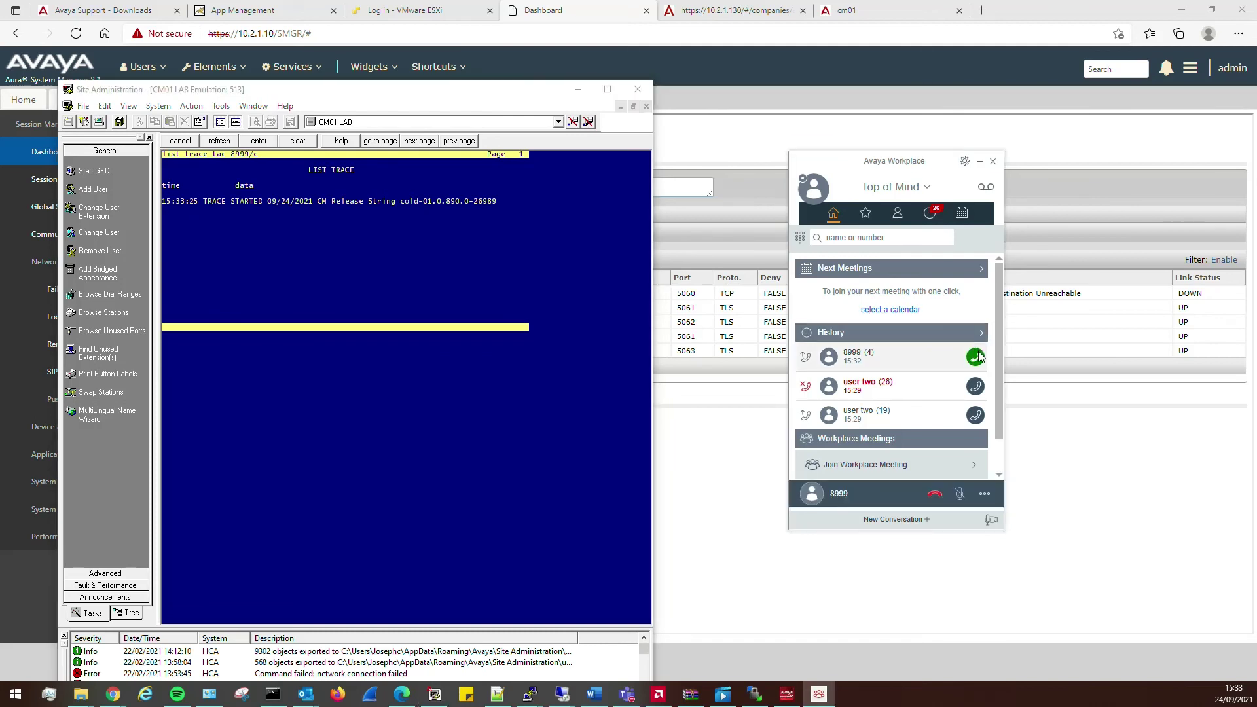
pyautogui.click(934, 493)
# - Run 'list trace tac 2002/c' and call 8999 from Workplace while it traces
pyautogui.click(454, 294)
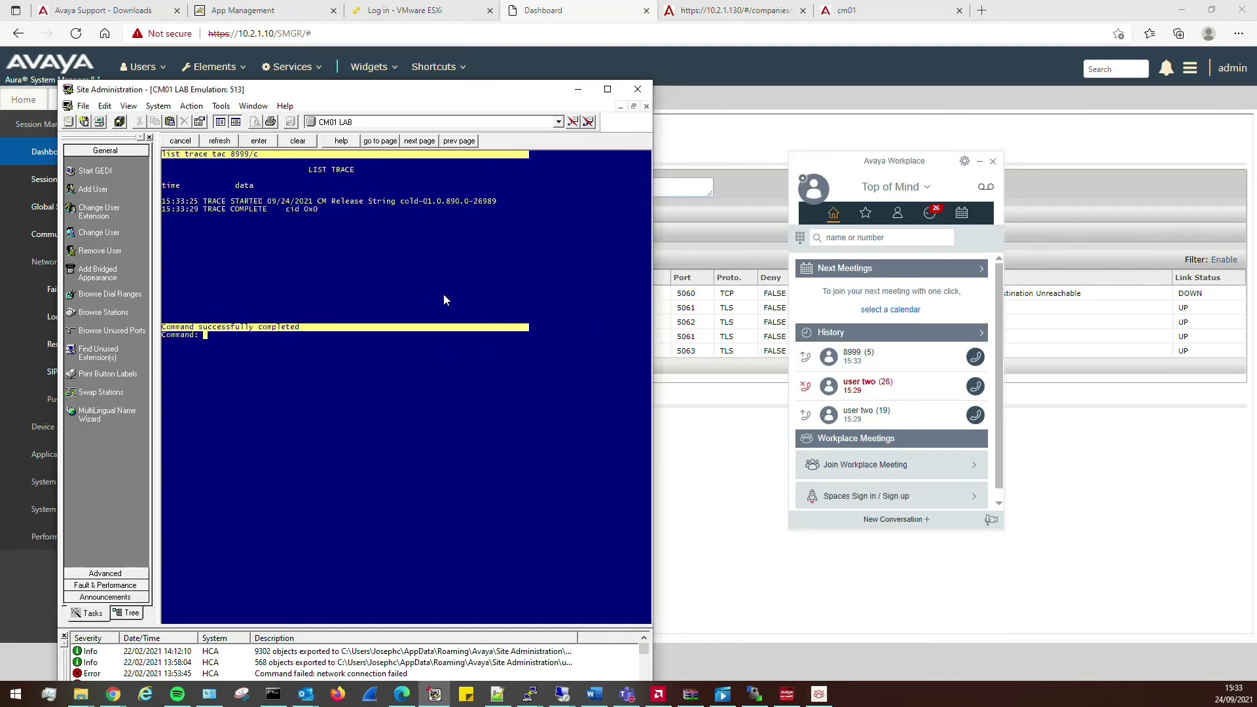
pyautogui.write('list trace tac')
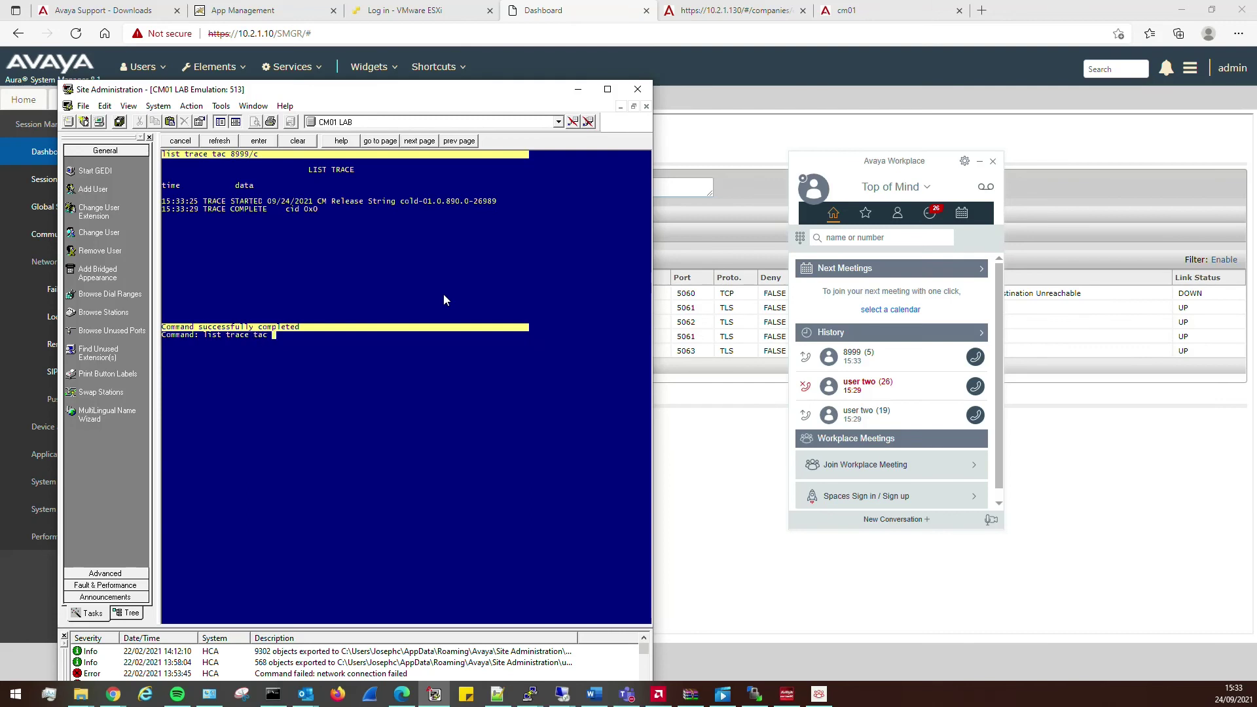
pyautogui.write(' 2002/c')
pyautogui.press('Return')
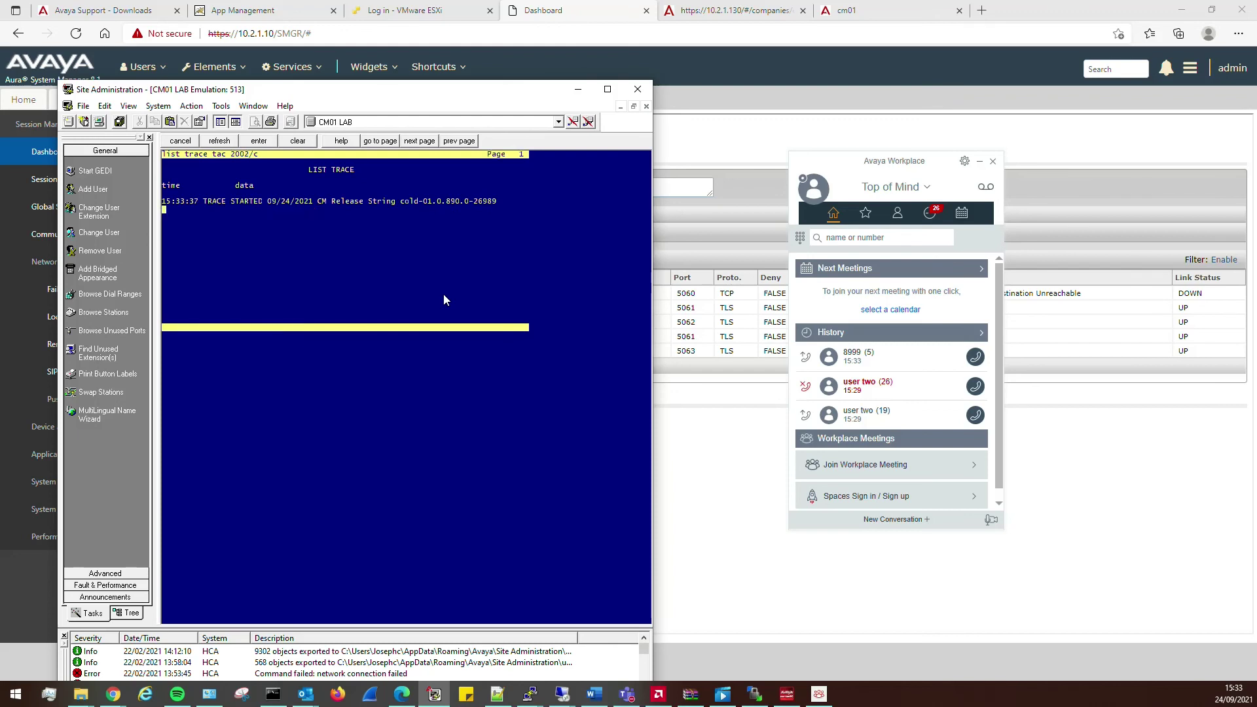
pyautogui.click(984, 361)
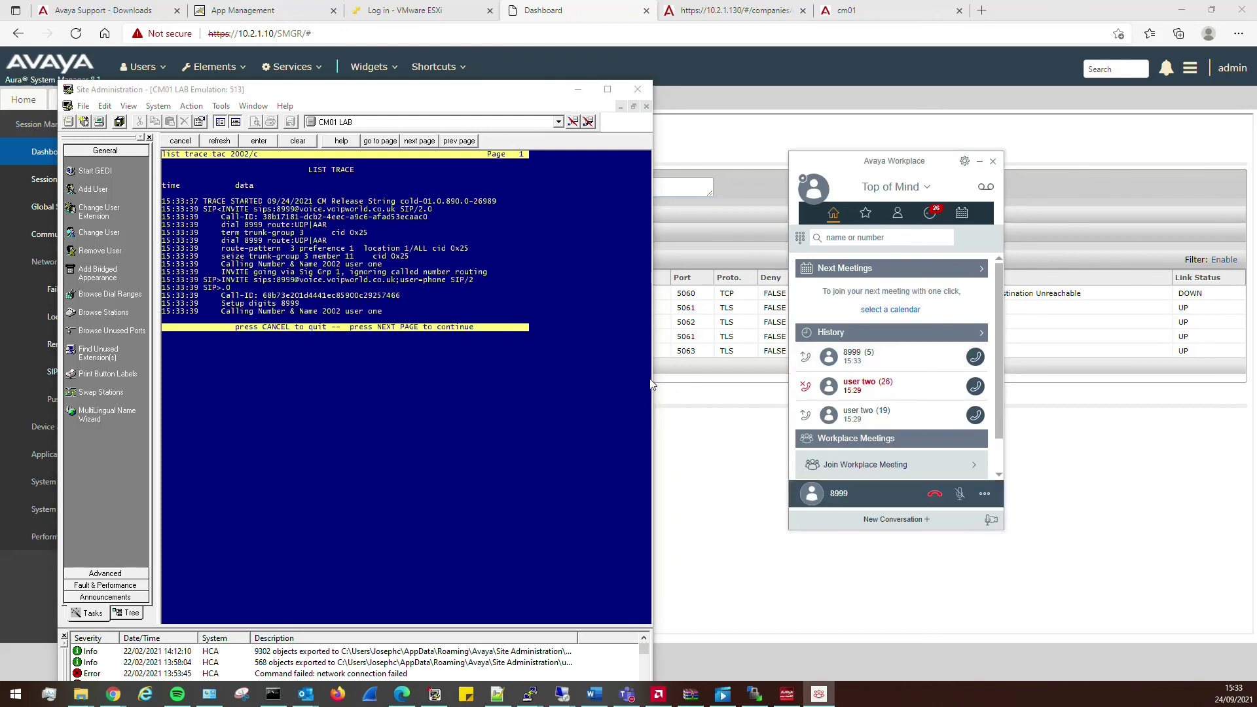
pyautogui.click(321, 302)
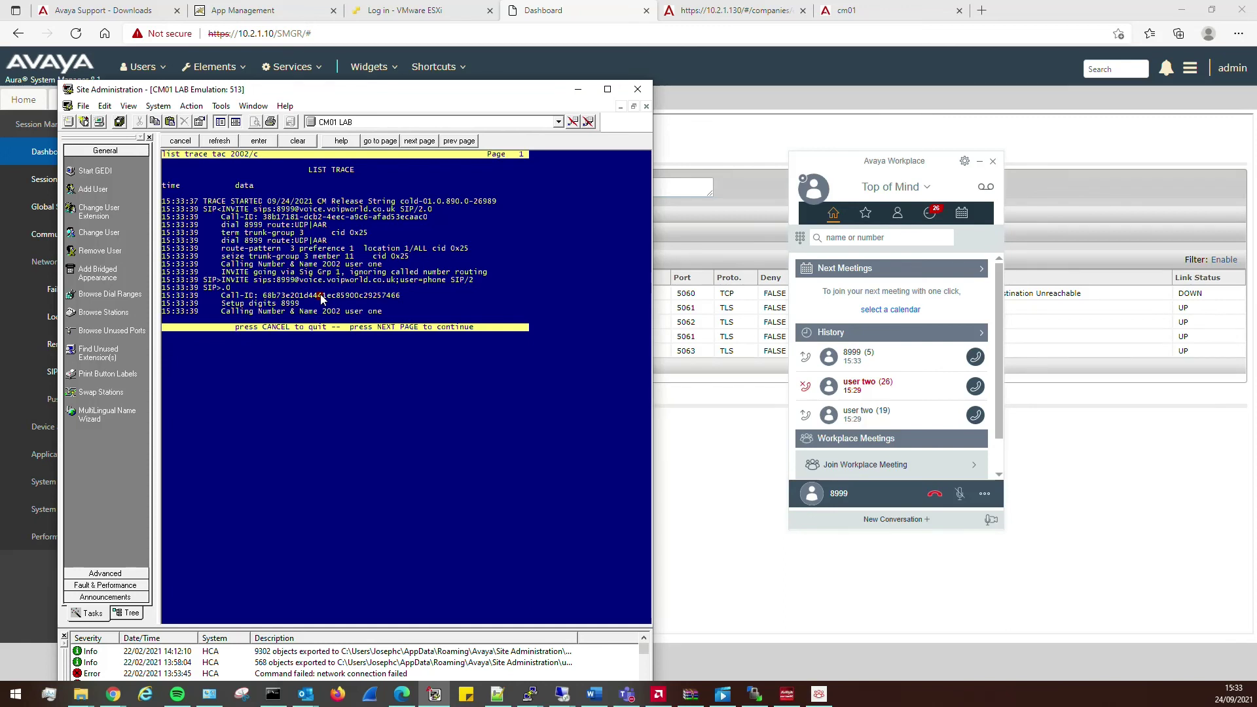
pyautogui.click(935, 498)
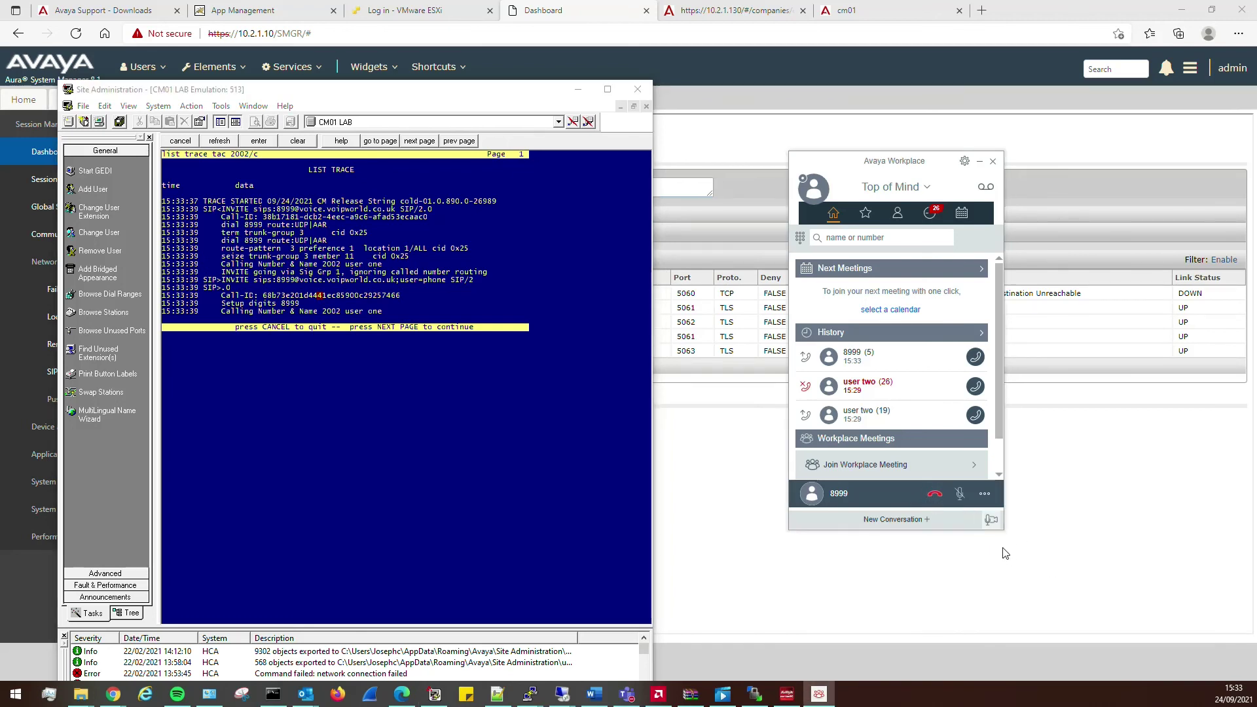
pyautogui.click(935, 497)
# - Page the trace forward to reveal the 480 SIPS Not Allowed rejection
pyautogui.click(528, 426)
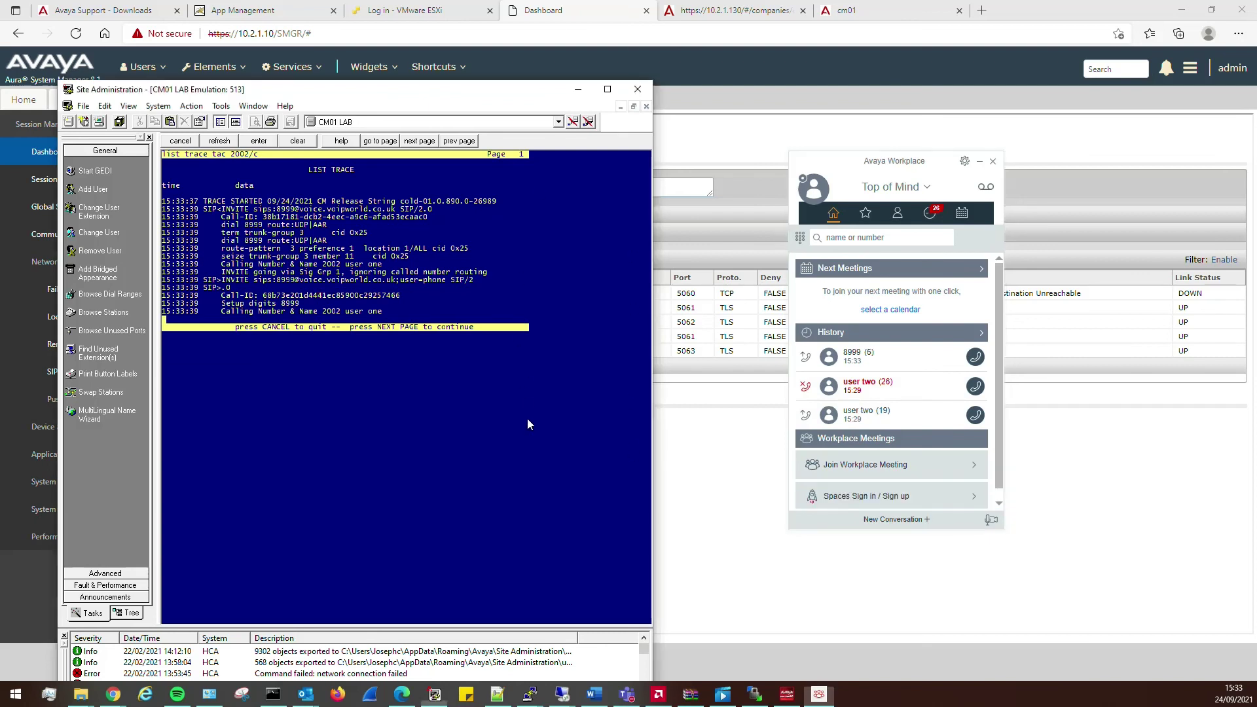
pyautogui.press('F7')
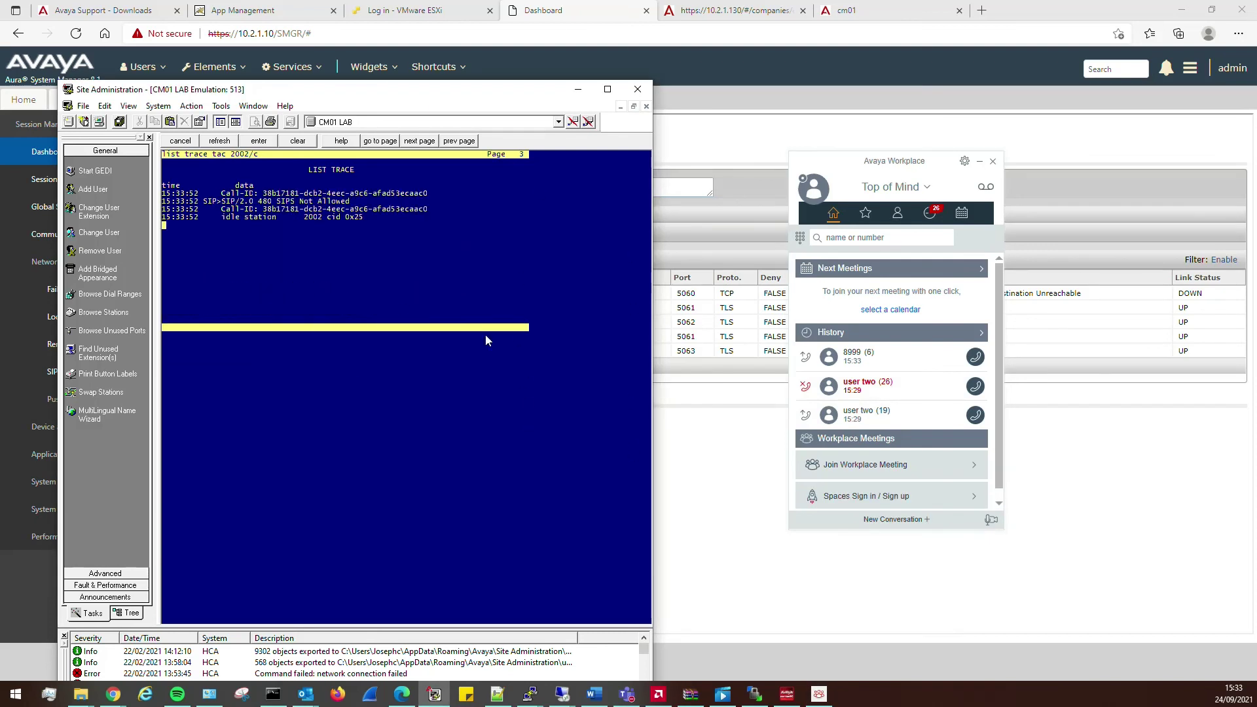
pyautogui.click(729, 510)
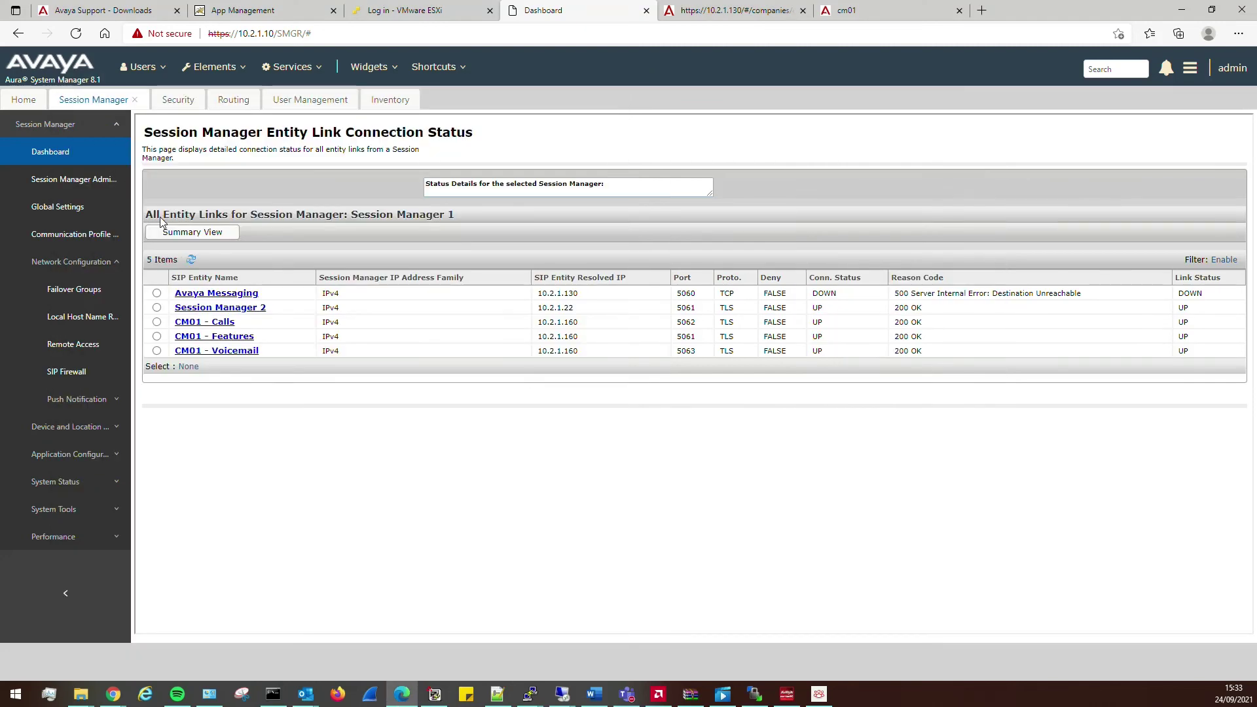
# - Refresh the entity link status, showing Avaya Messaging UP, and test-call voicemail from 2005
pyautogui.click(191, 260)
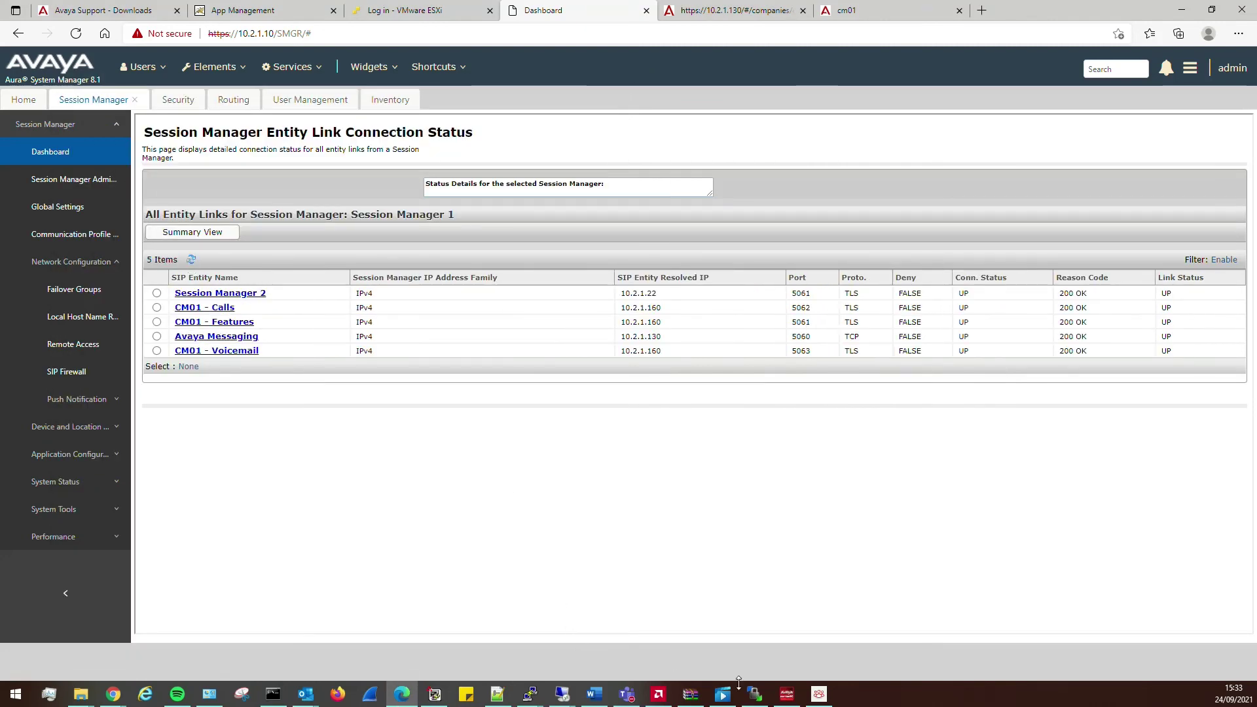
pyautogui.click(787, 694)
pyautogui.click(387, 431)
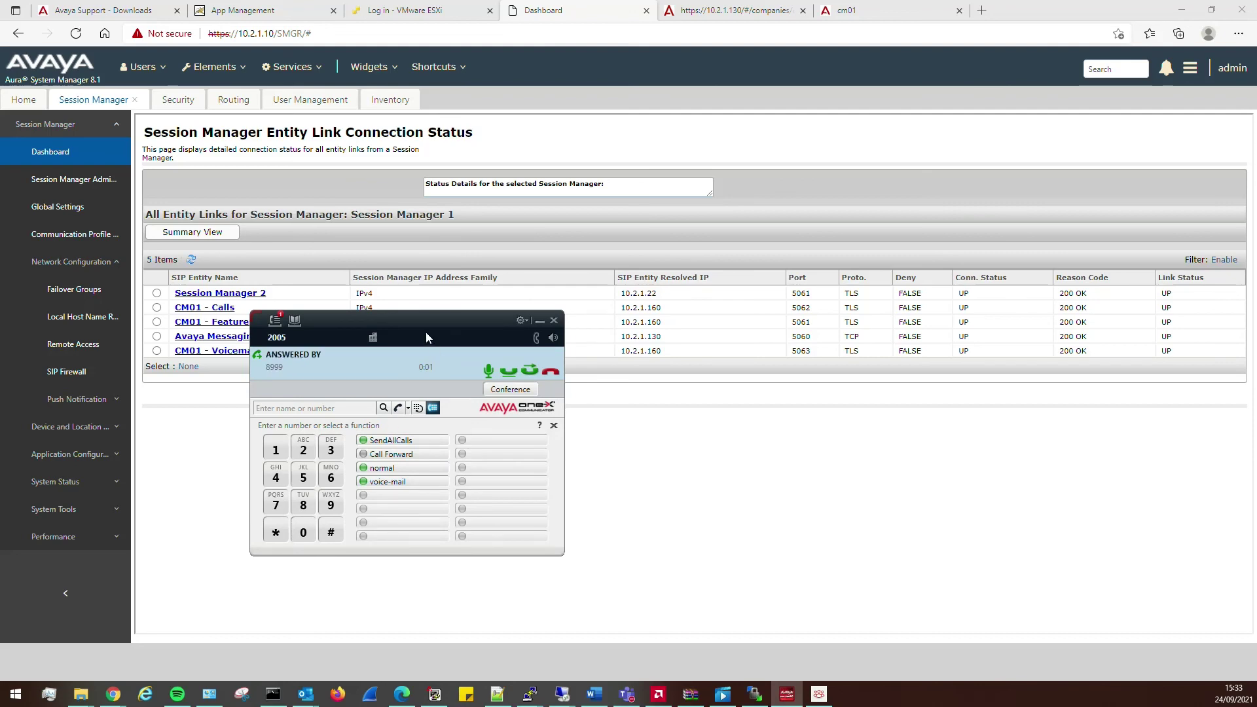
pyautogui.click(551, 373)
# - Launch the Avaya Messaging admin console on the 10.2.1.130 remote session
pyautogui.moveTo(530, 694)
pyautogui.click(624, 616)
pyautogui.doubleClick(24, 95)
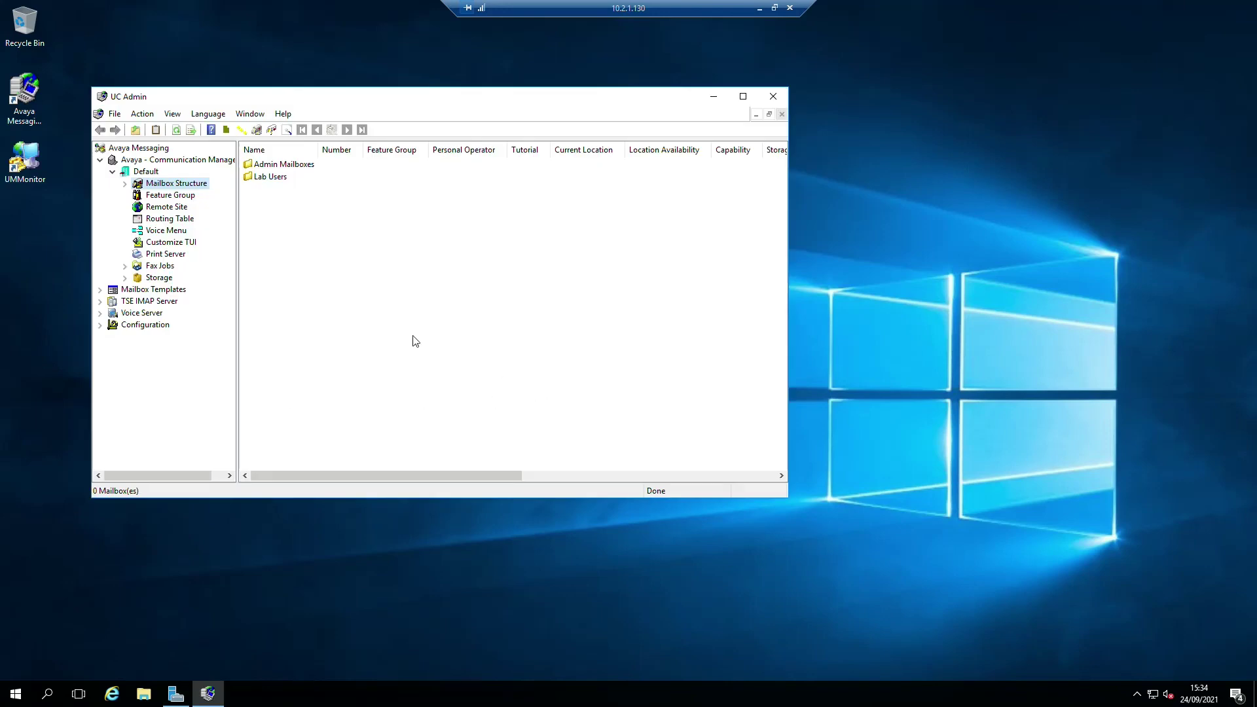
# - Maximize UC Admin and expand Mailbox Structure to show Admin Mailboxes with mailbox 0001
pyautogui.moveTo(789, 498); pyautogui.dragTo(1020, 594)
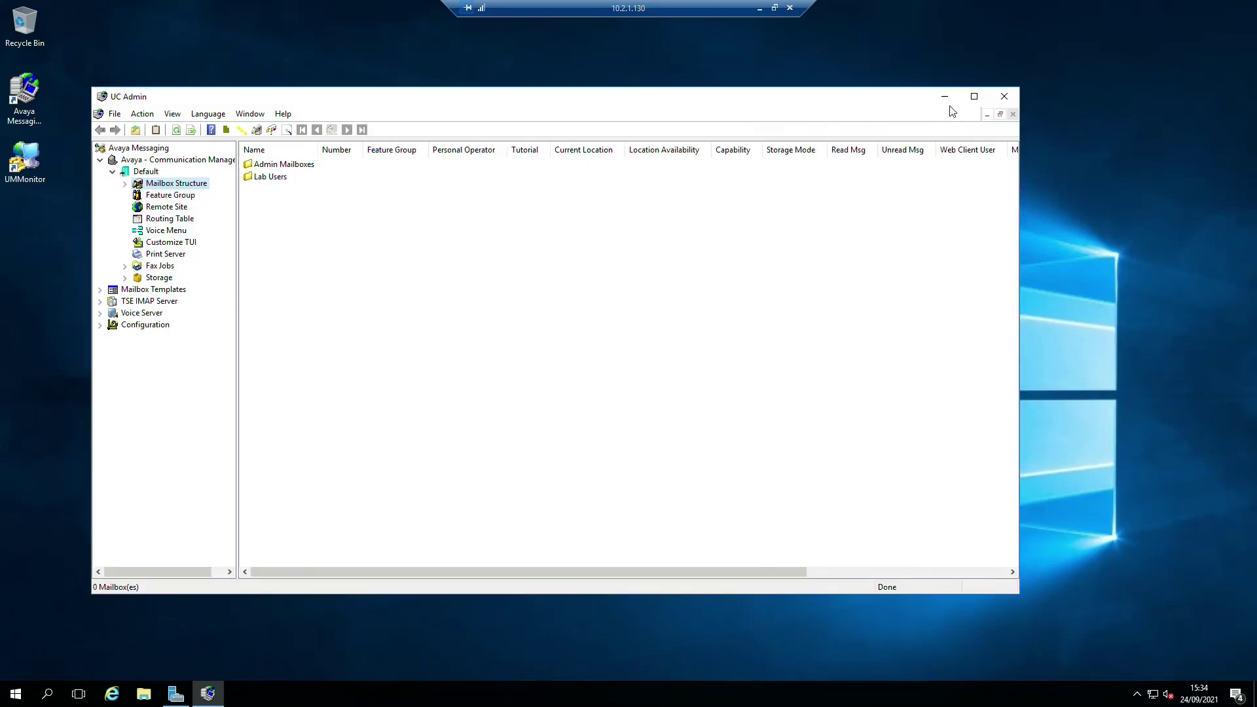
pyautogui.click(974, 97)
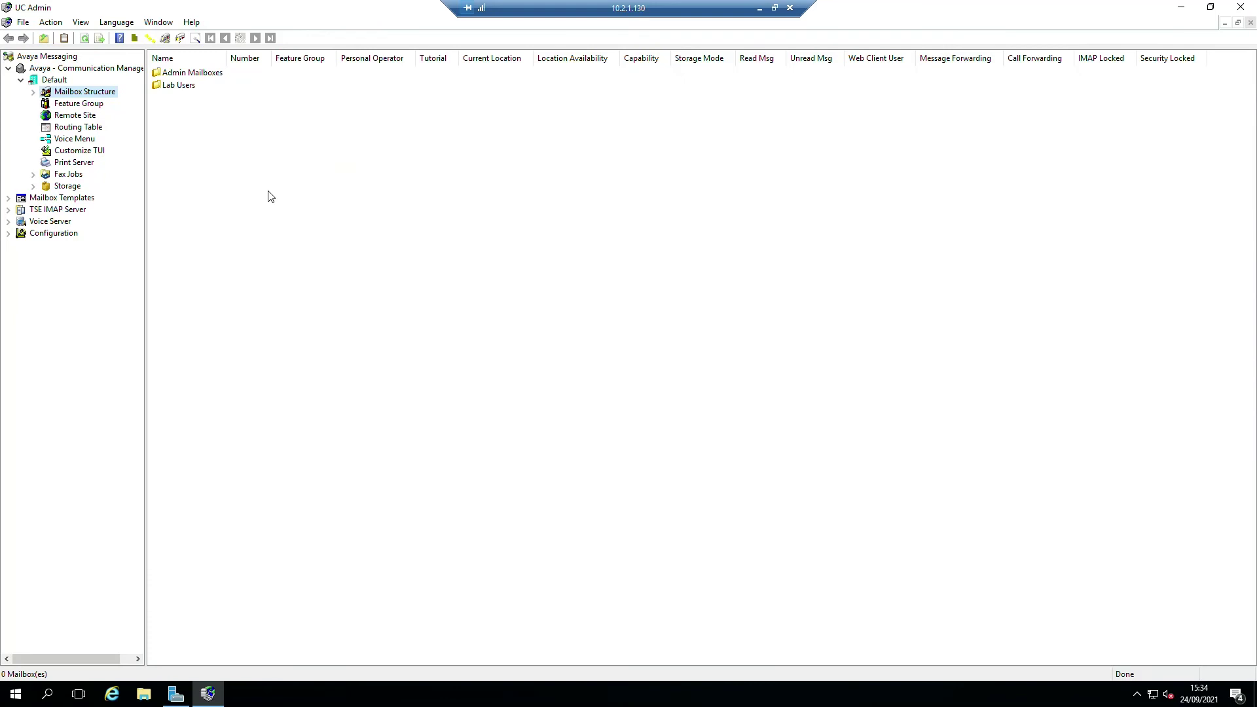
pyautogui.click(33, 91)
pyautogui.click(96, 104)
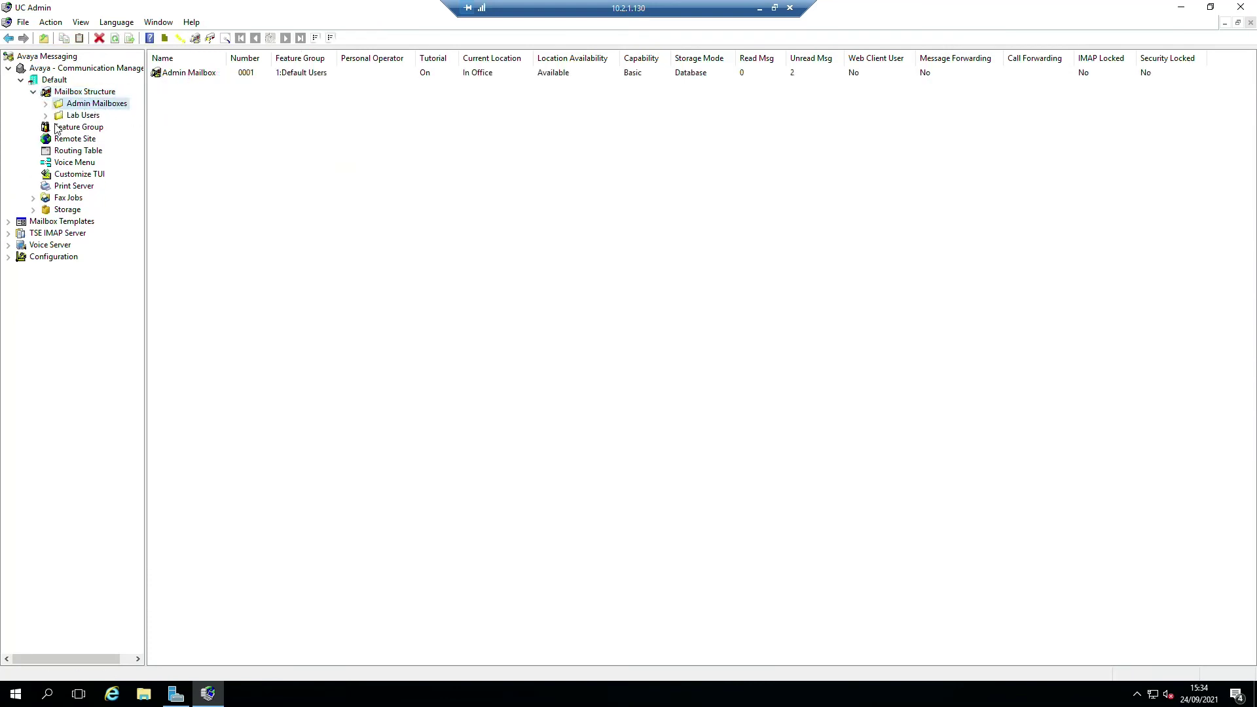
# - Open the Default company's properties on the Company Languages tab and start adding a language
pyautogui.click(85, 92)
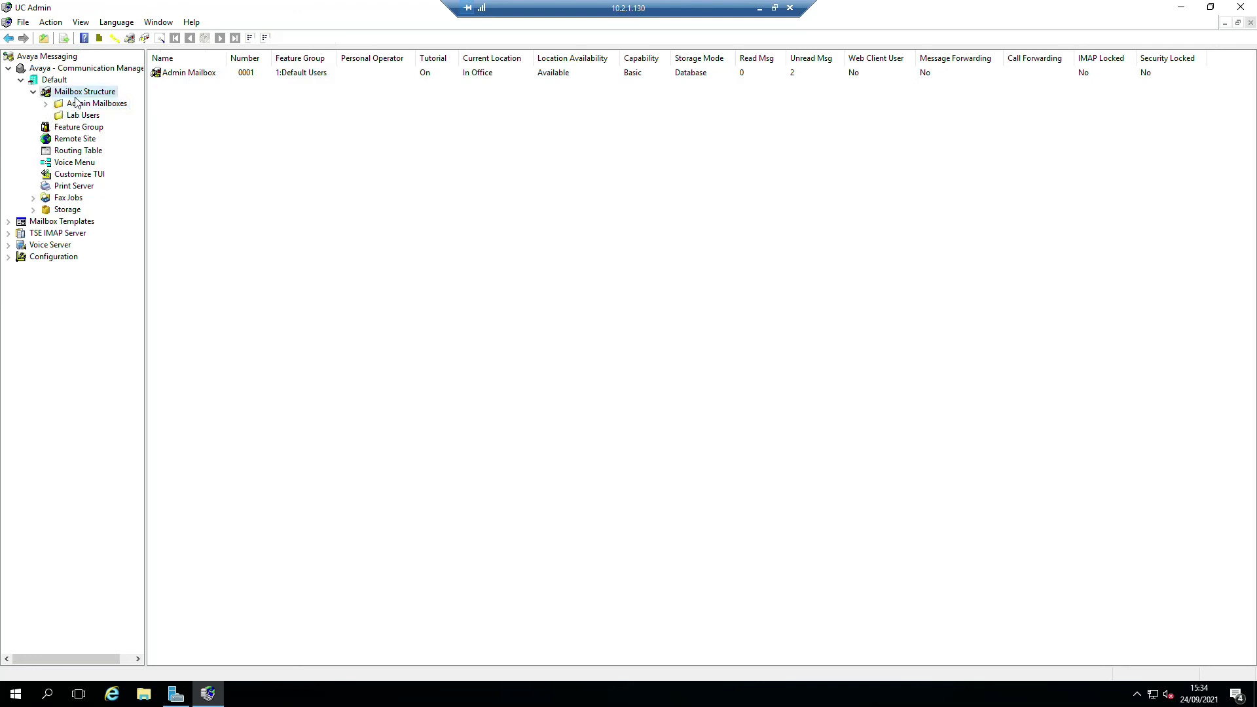
pyautogui.click(54, 79)
pyautogui.rightClick(50, 83)
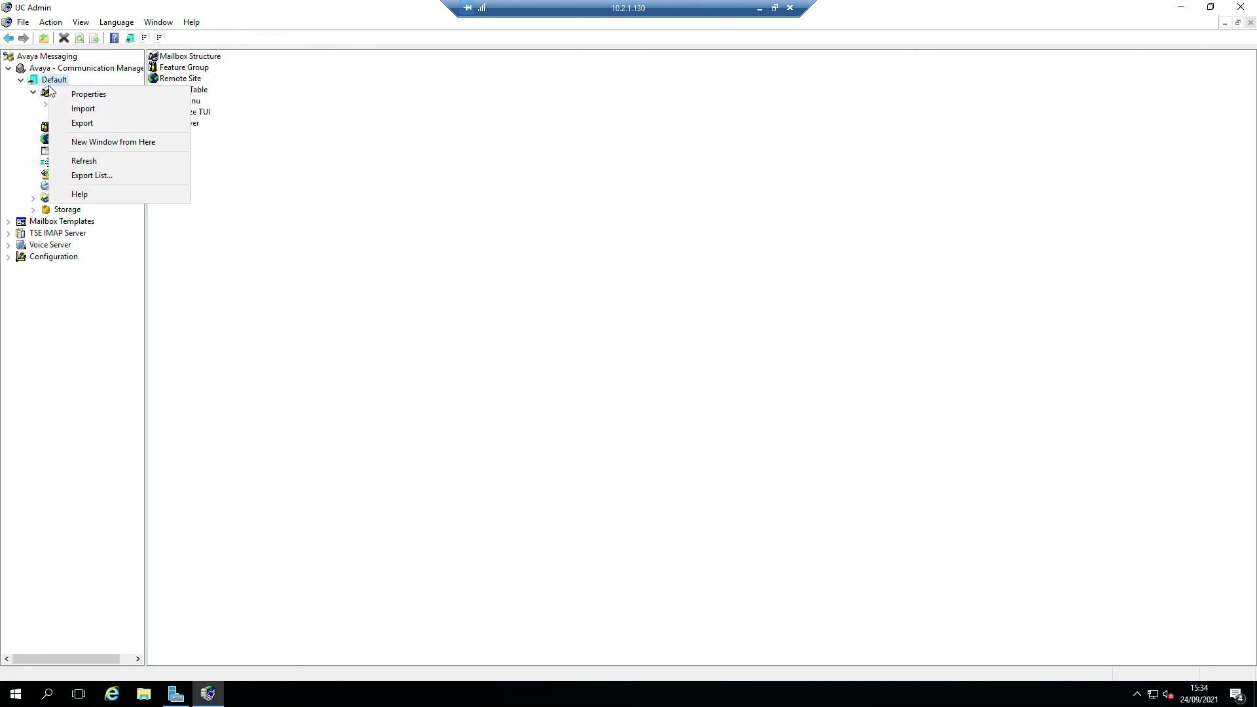
pyautogui.click(88, 94)
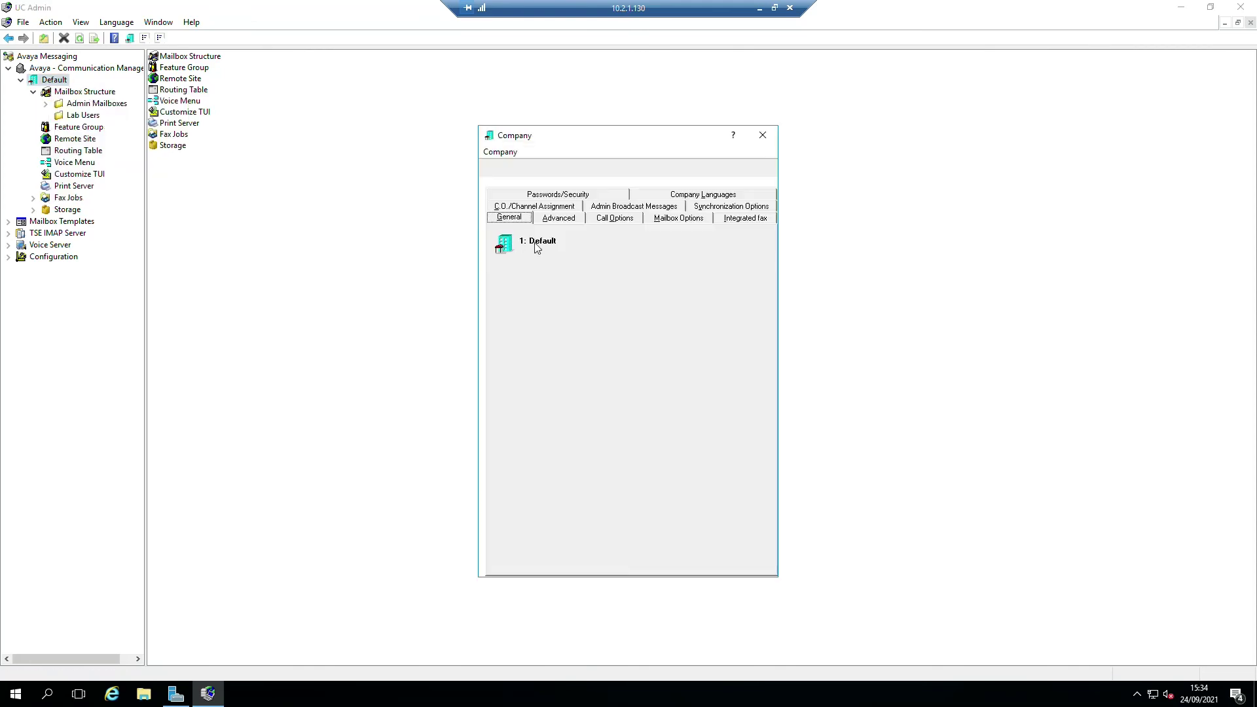
pyautogui.click(689, 197)
pyautogui.click(562, 298)
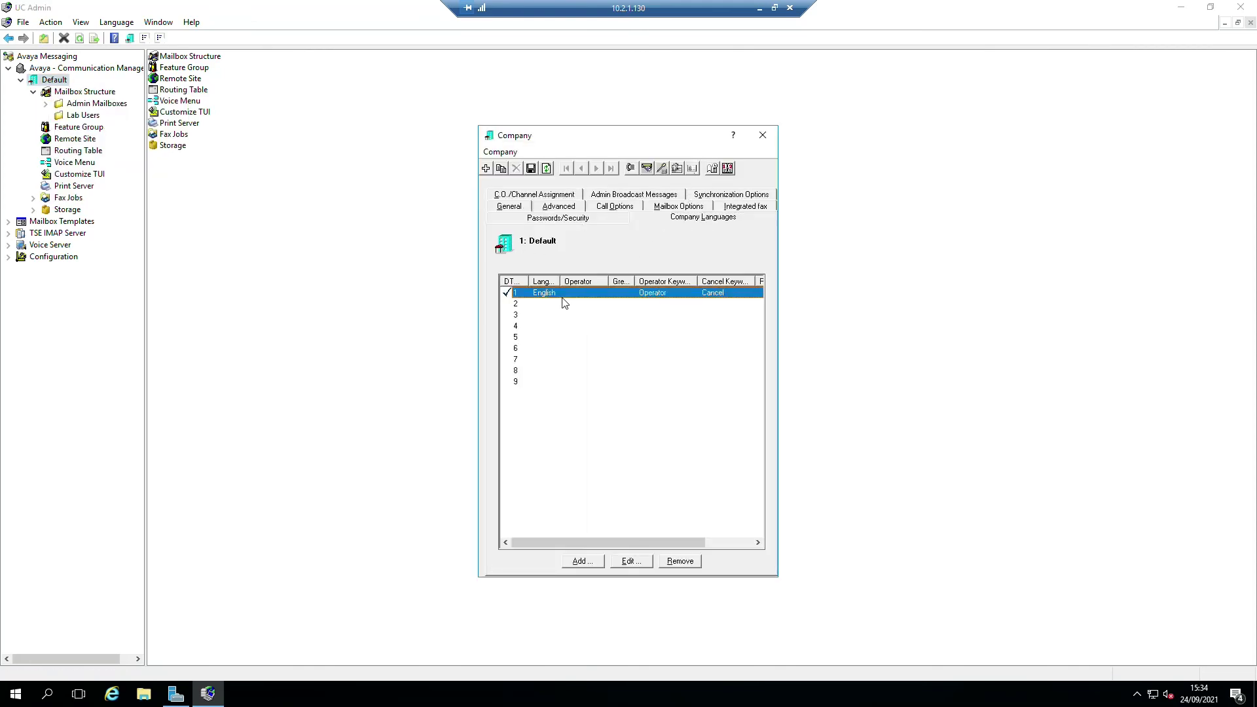
pyautogui.click(531, 308)
pyautogui.click(585, 561)
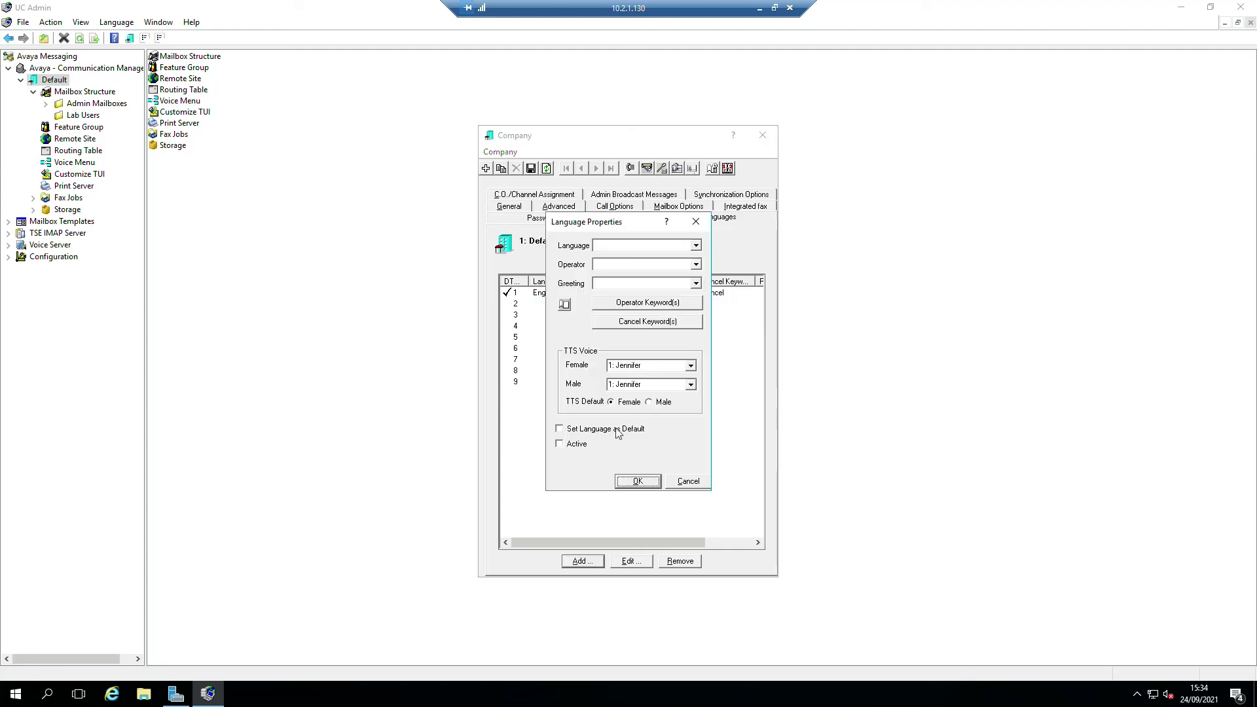
# - Choose Español as the new company language with greeting 7
pyautogui.click(694, 247)
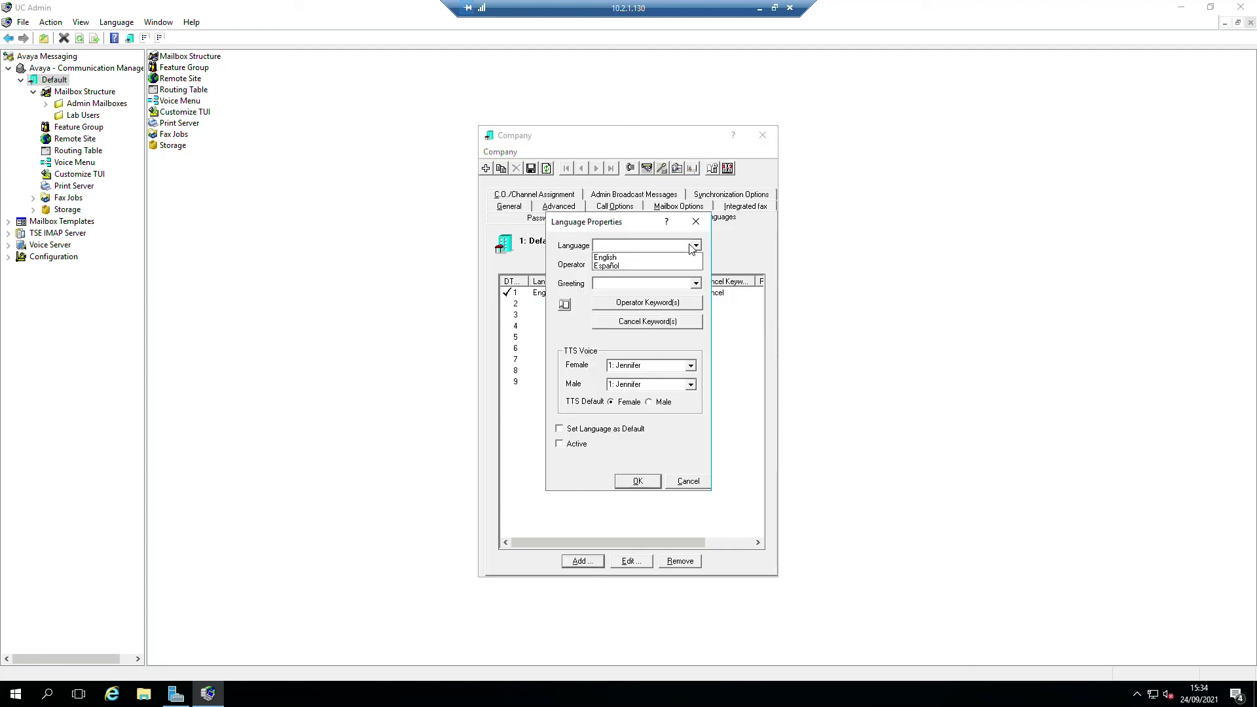
pyautogui.click(621, 265)
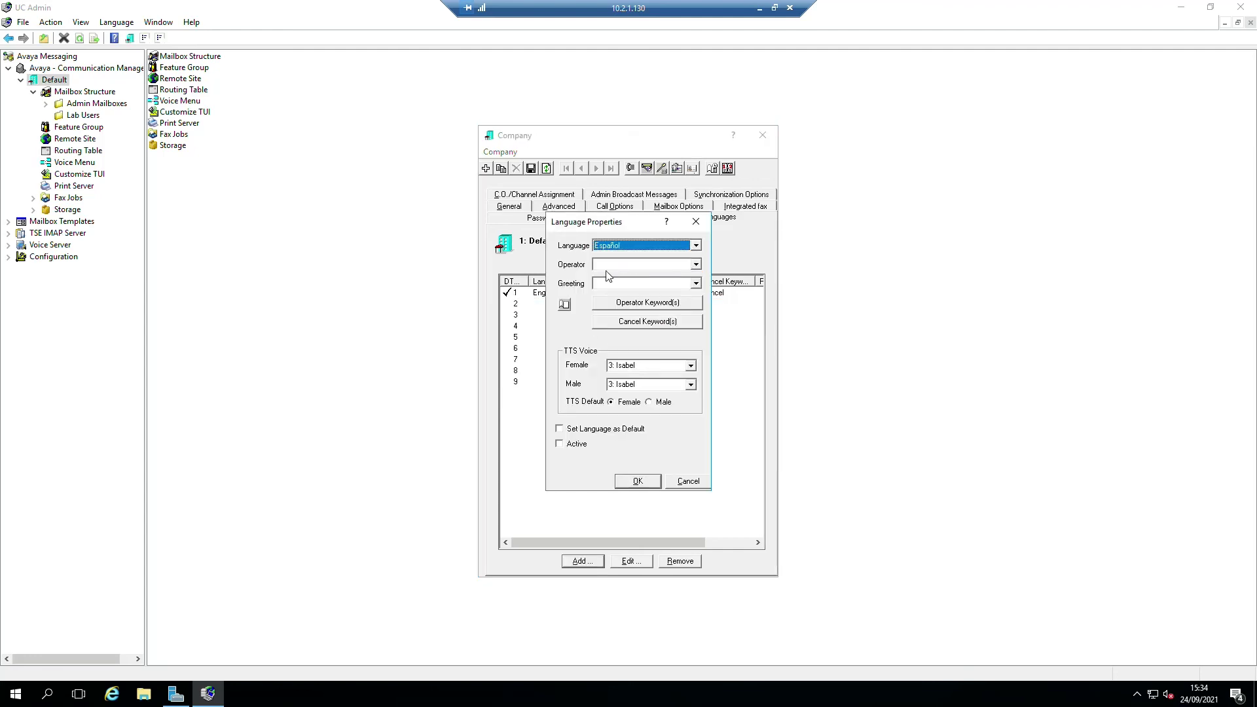
pyautogui.click(696, 265)
pyautogui.click(696, 265)
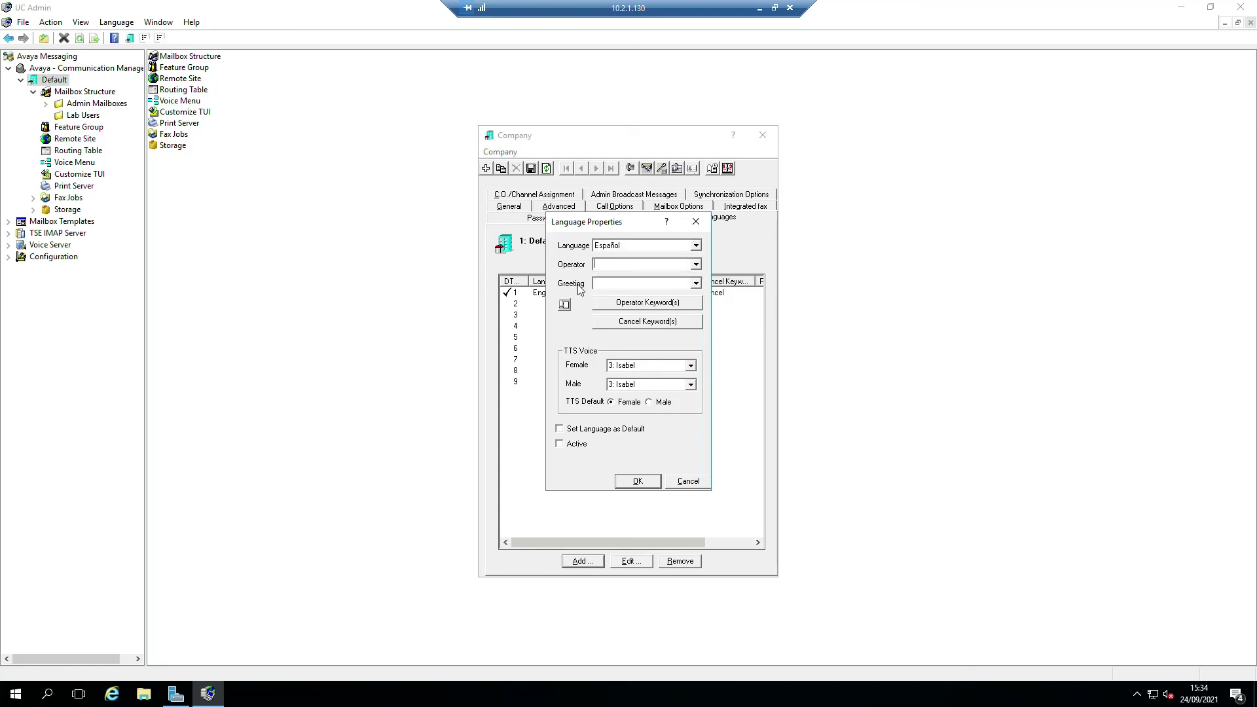
pyautogui.click(699, 286)
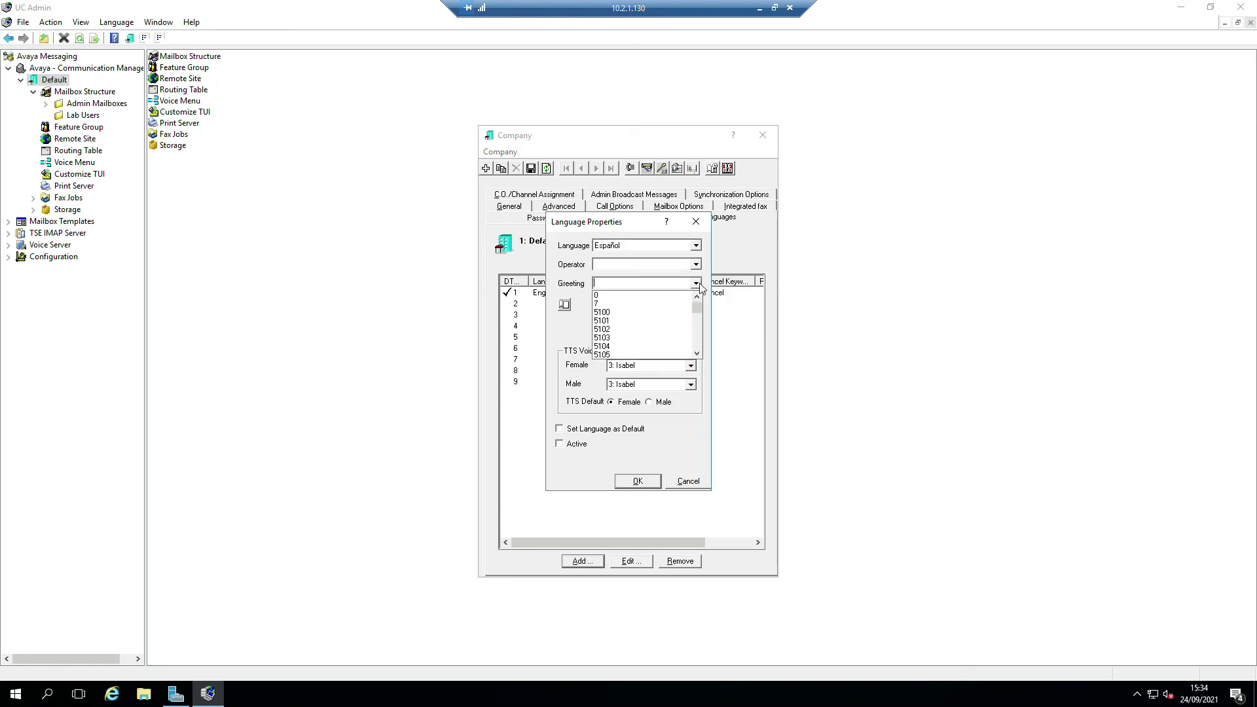
pyautogui.click(700, 285)
pyautogui.click(645, 283)
pyautogui.click(609, 303)
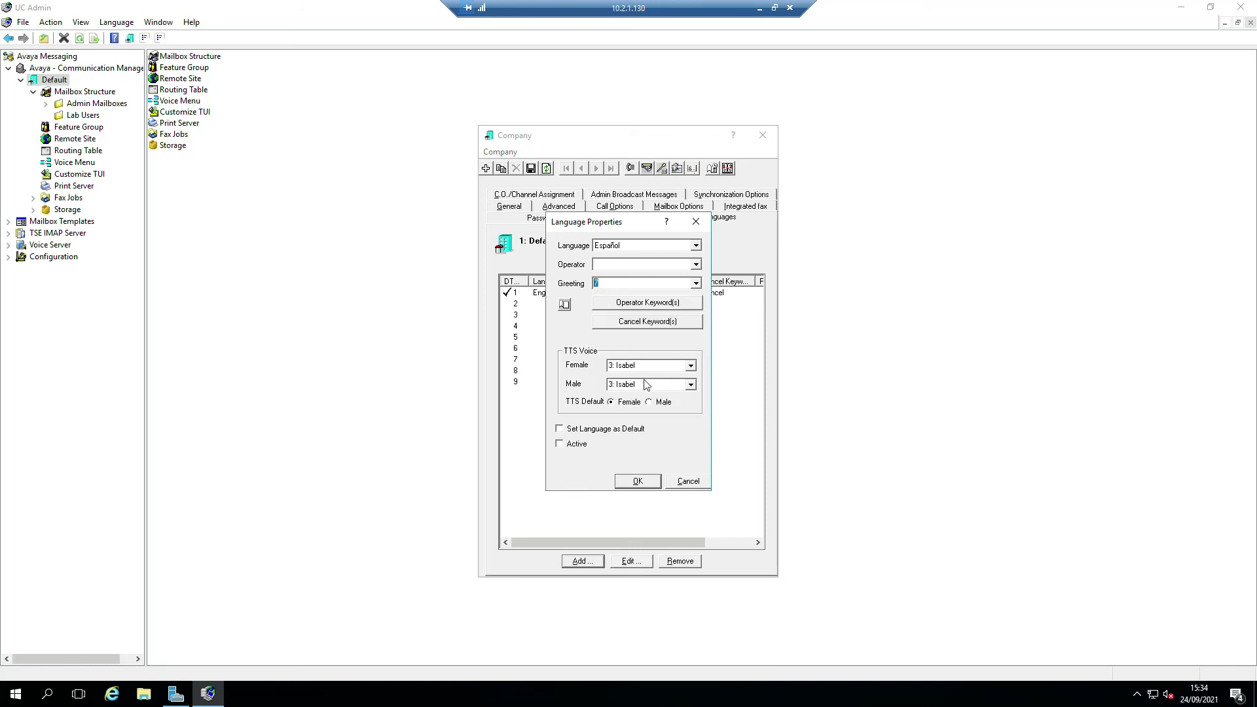
# - Keep Isabel for both male and female voices, mark Español active, and confirm
pyautogui.click(690, 385)
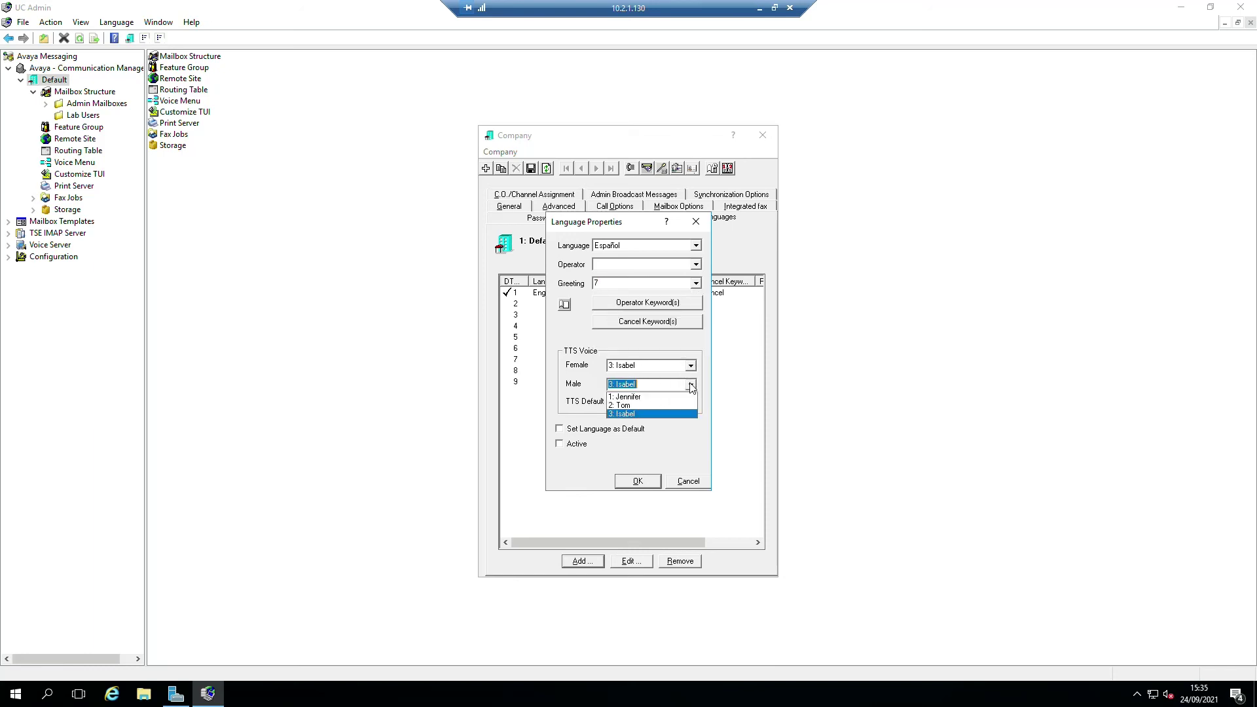
pyautogui.click(691, 386)
pyautogui.click(691, 365)
pyautogui.click(691, 366)
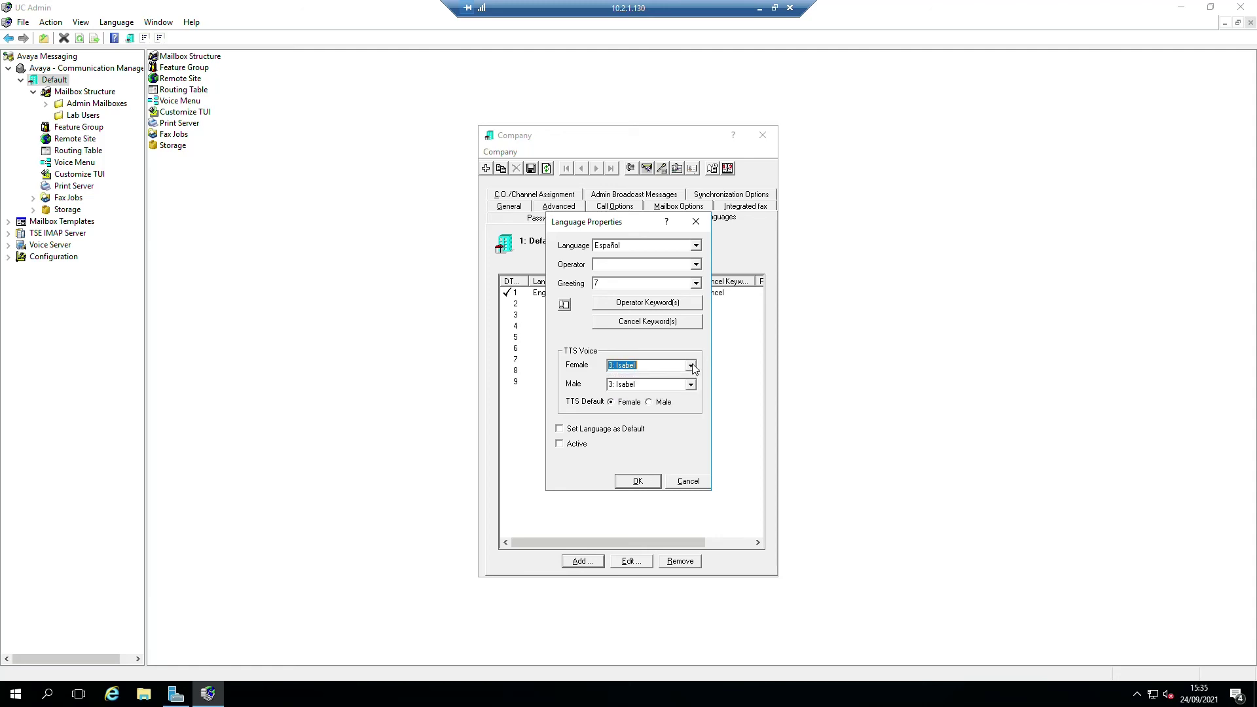
pyautogui.click(567, 446)
pyautogui.click(636, 482)
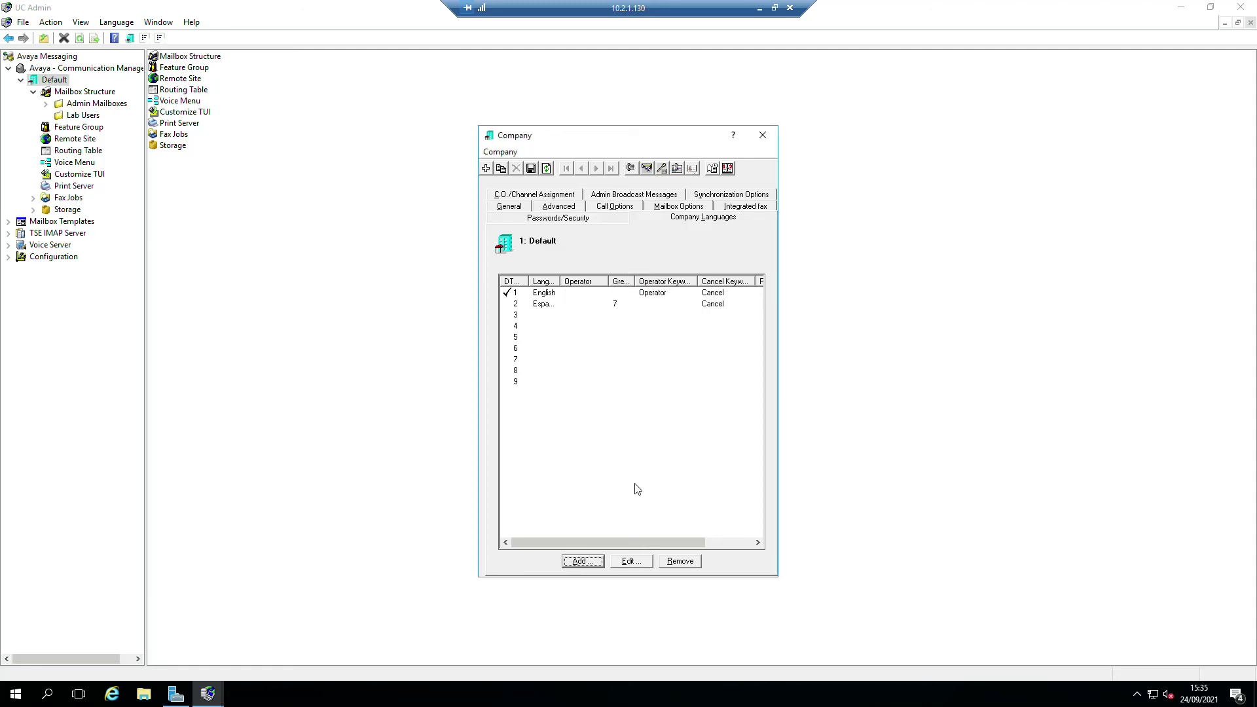
# - Save the company language changes and close the Company properties
pyautogui.click(531, 169)
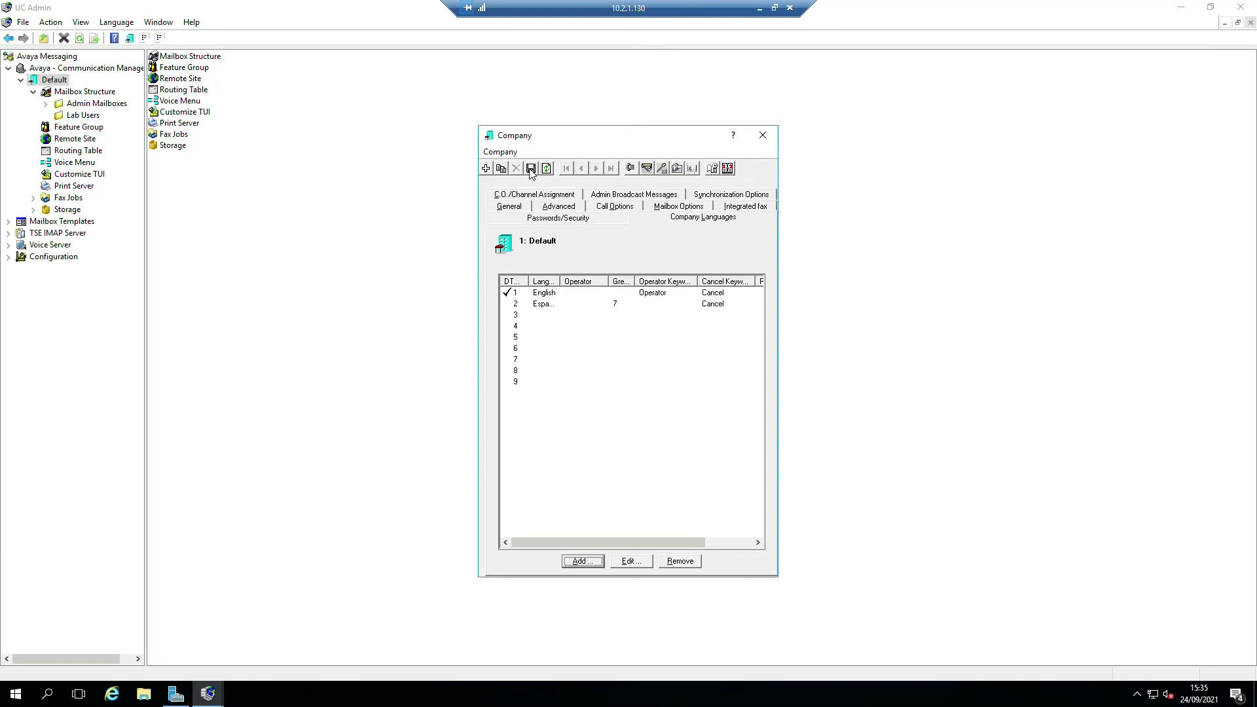
pyautogui.click(762, 135)
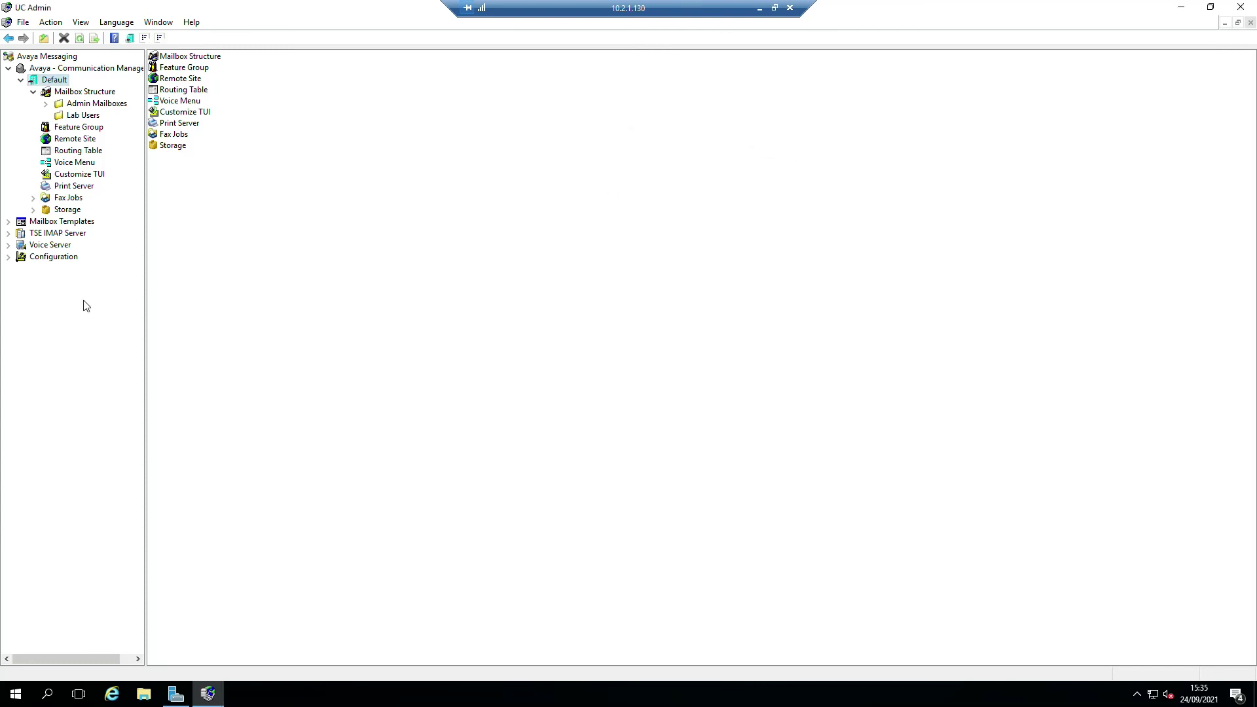
pyautogui.click(75, 128)
# - Set caller and primary mailbox language of feature group 6 Default Users - Spanish to Español
pyautogui.moveTo(274, 58); pyautogui.dragTo(406, 72)
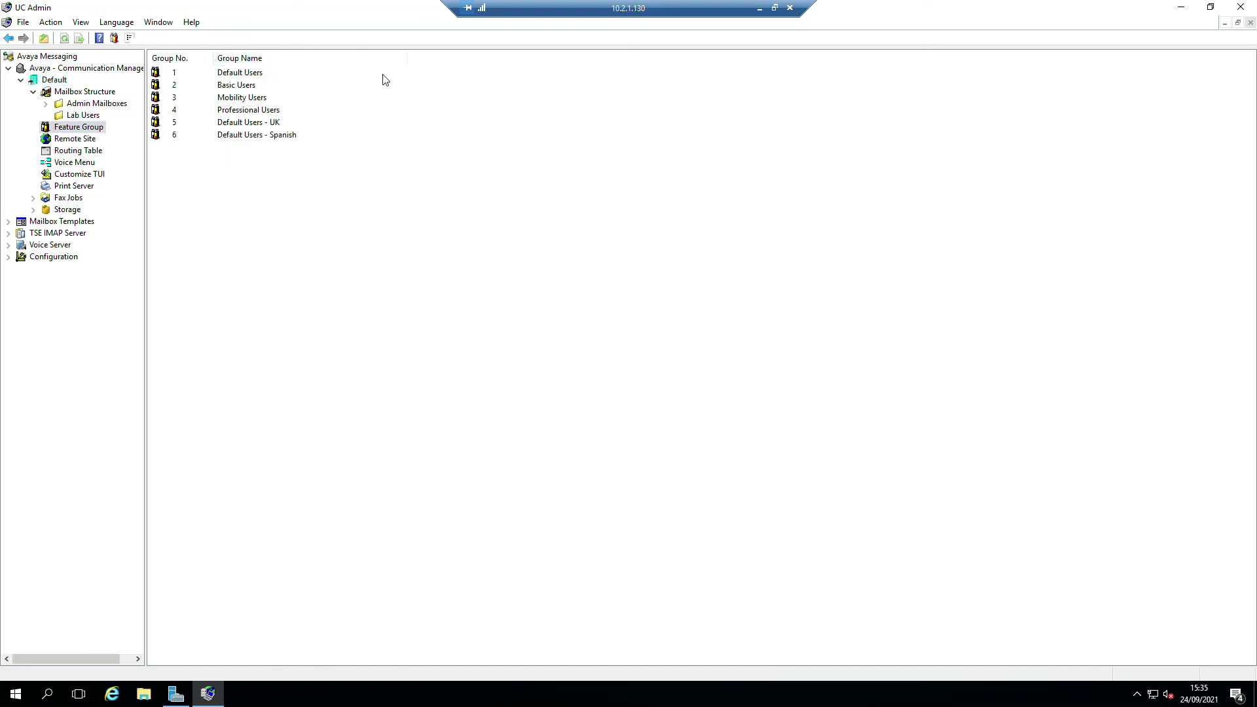
pyautogui.click(240, 139)
pyautogui.doubleClick(241, 136)
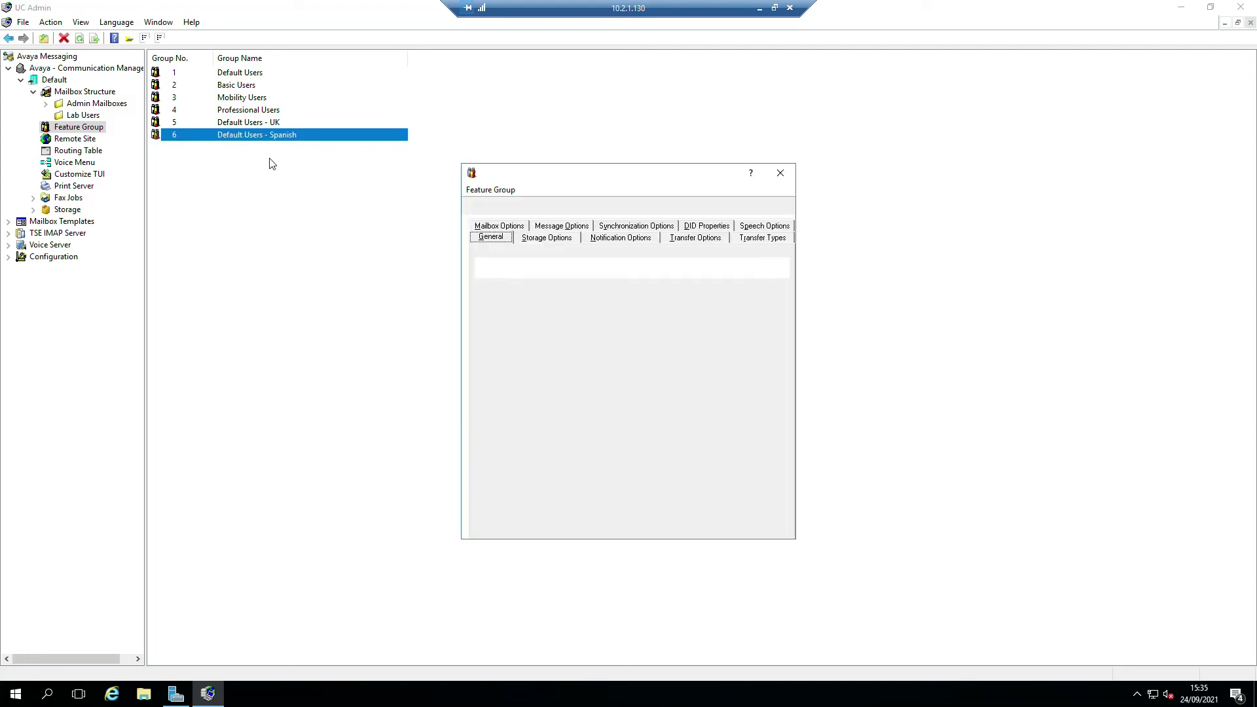
pyautogui.click(699, 375)
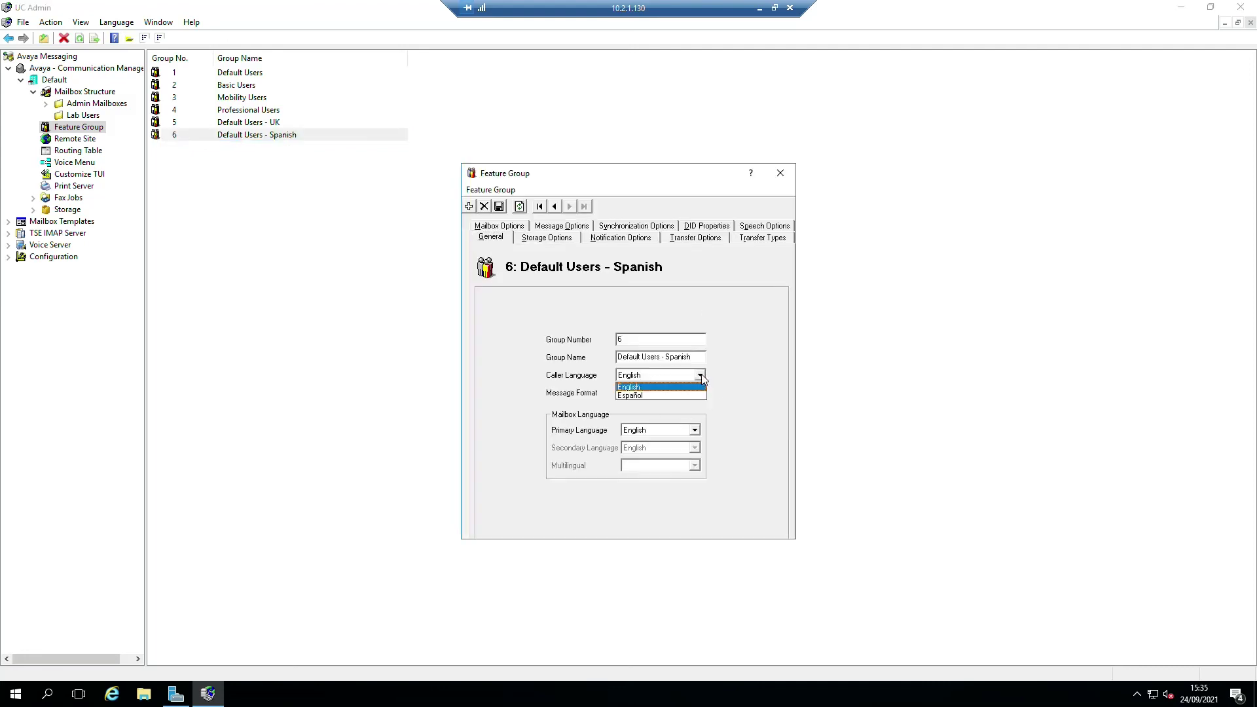
pyautogui.click(639, 397)
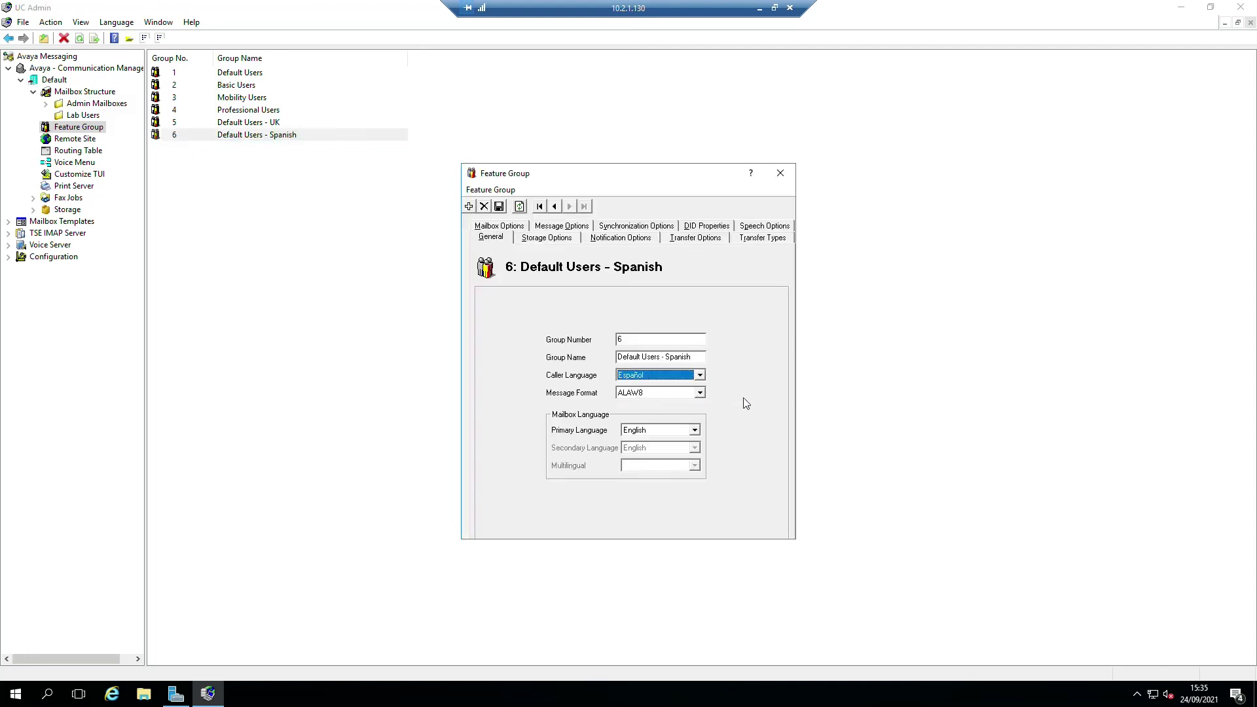
pyautogui.click(694, 430)
pyautogui.click(650, 451)
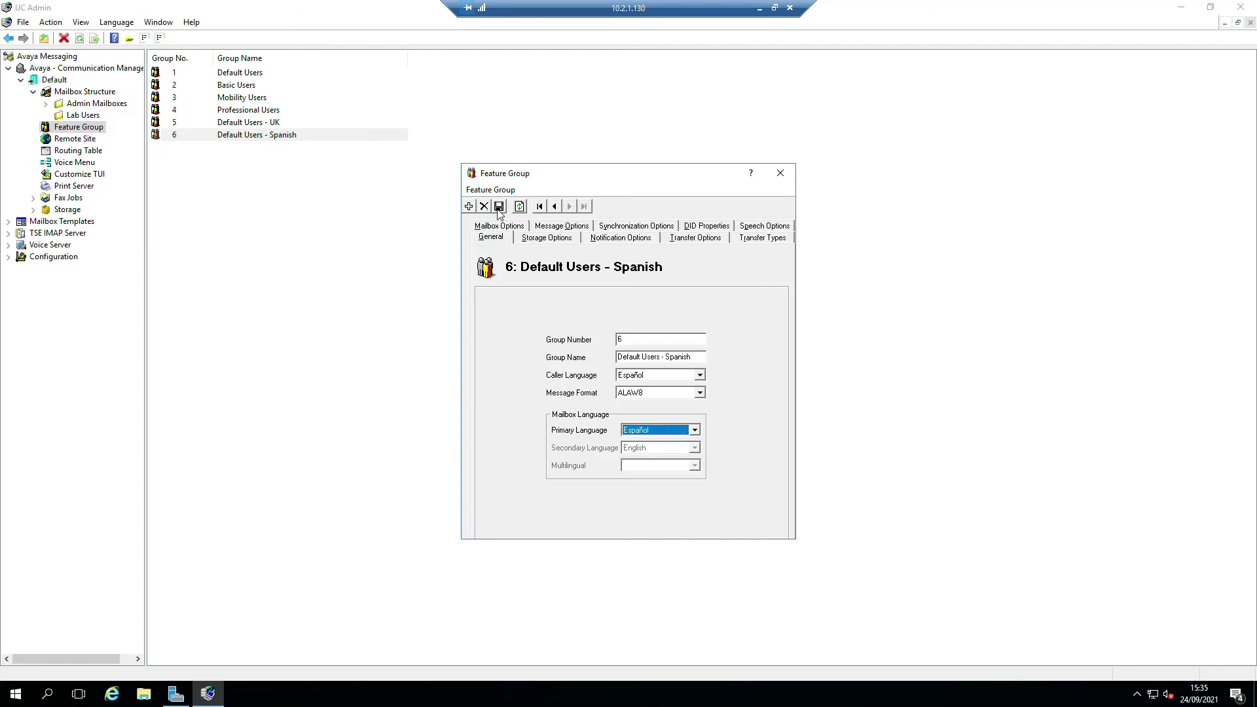
pyautogui.click(783, 177)
pyautogui.click(97, 104)
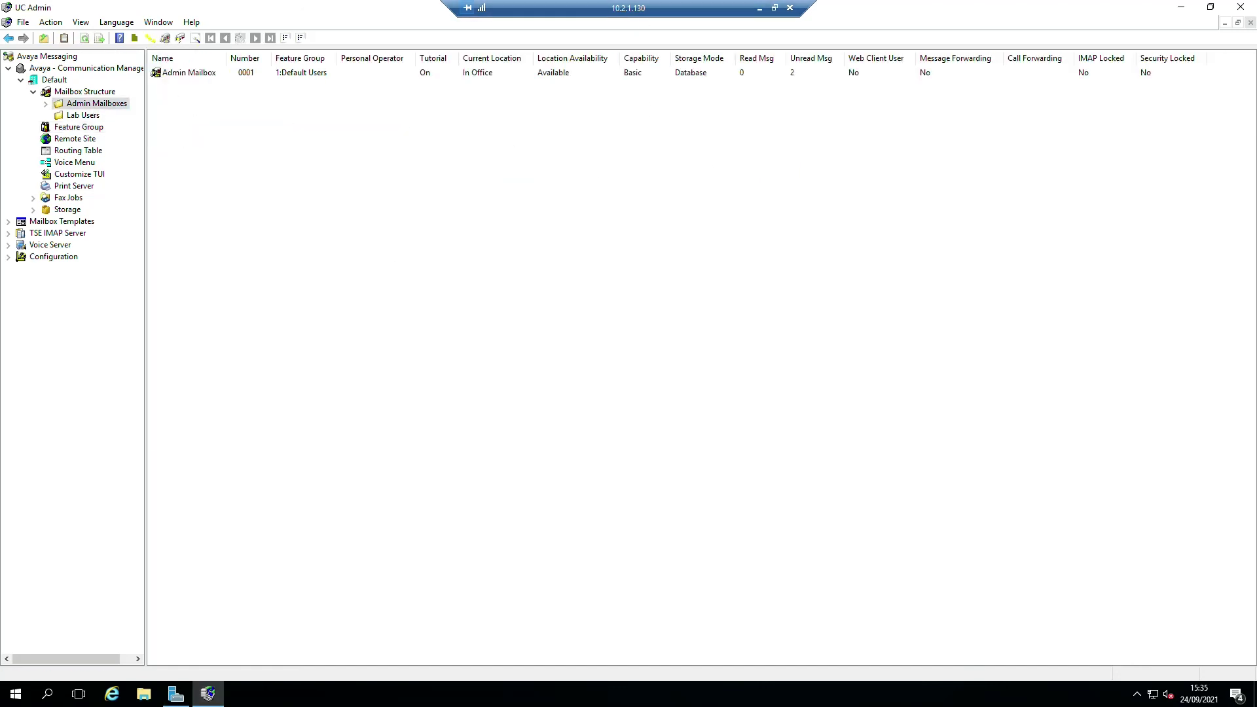
# - Test-call voicemail from the one-X softphone and hang up
pyautogui.hotkey('alt', 'Tab')
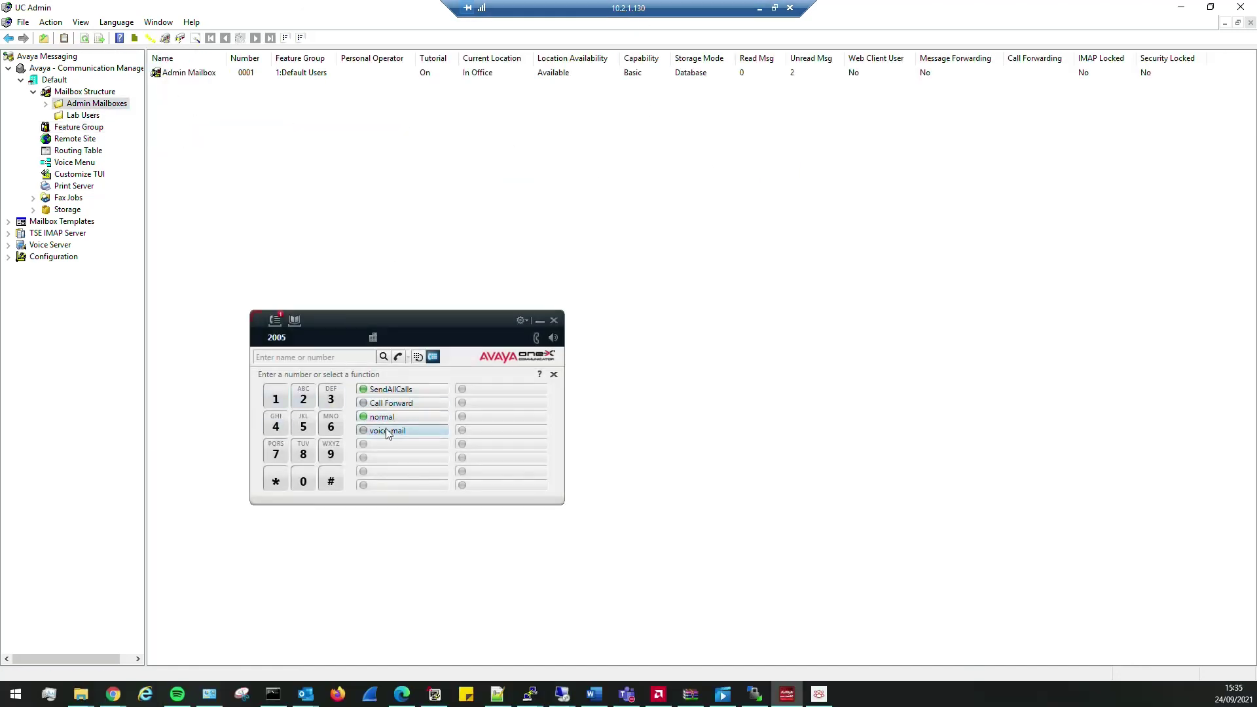
pyautogui.click(388, 431)
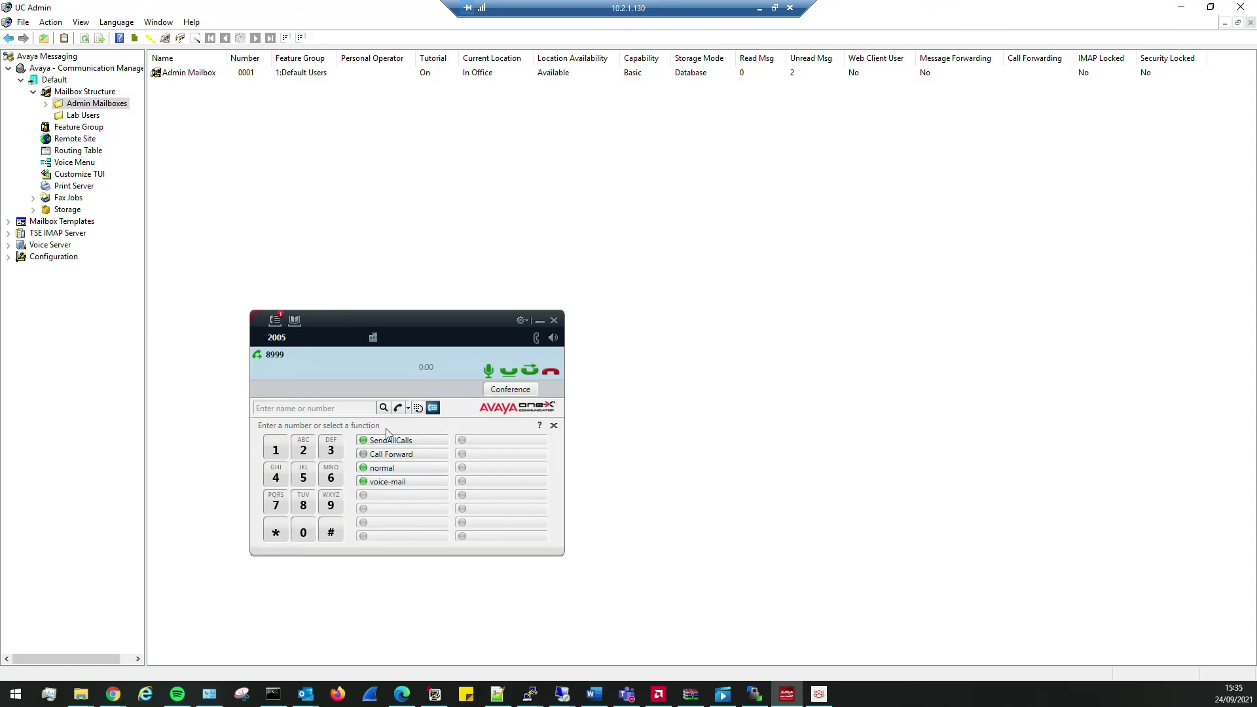
pyautogui.click(551, 373)
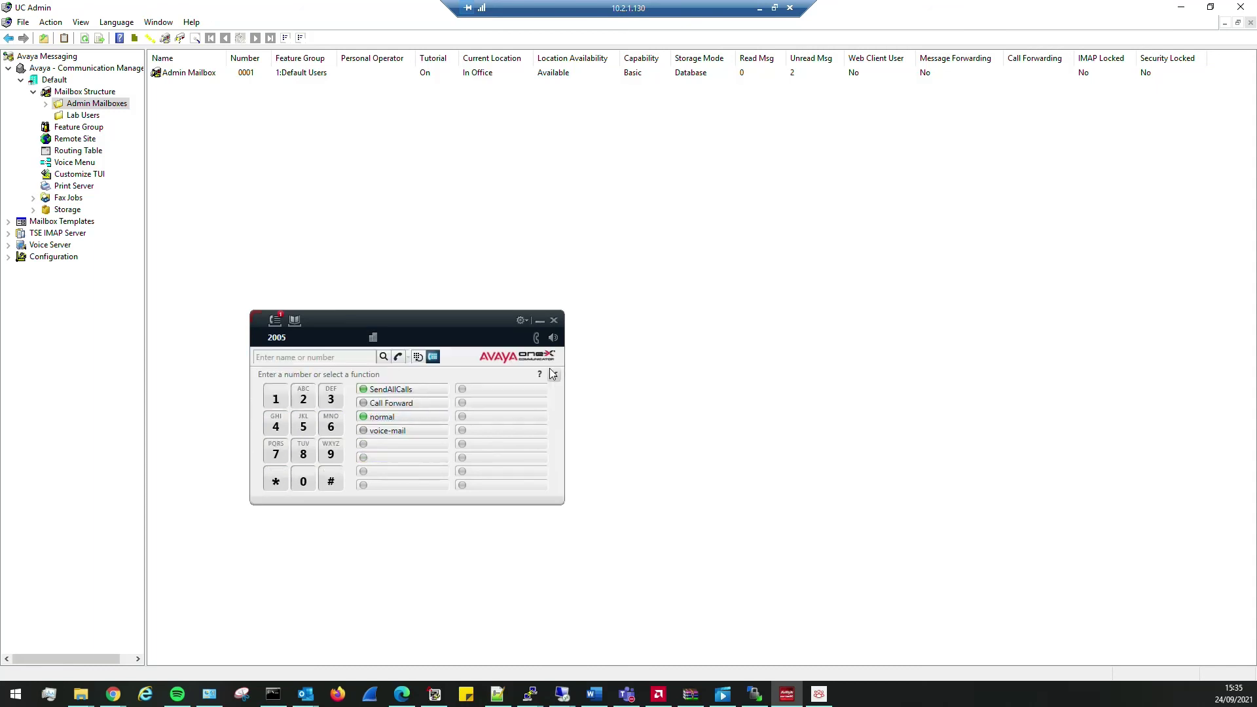
# - Assign mailbox 2005 in Lab Users to feature group 6: Default Users - Spanish and save
pyautogui.click(95, 115)
pyautogui.doubleClick(211, 73)
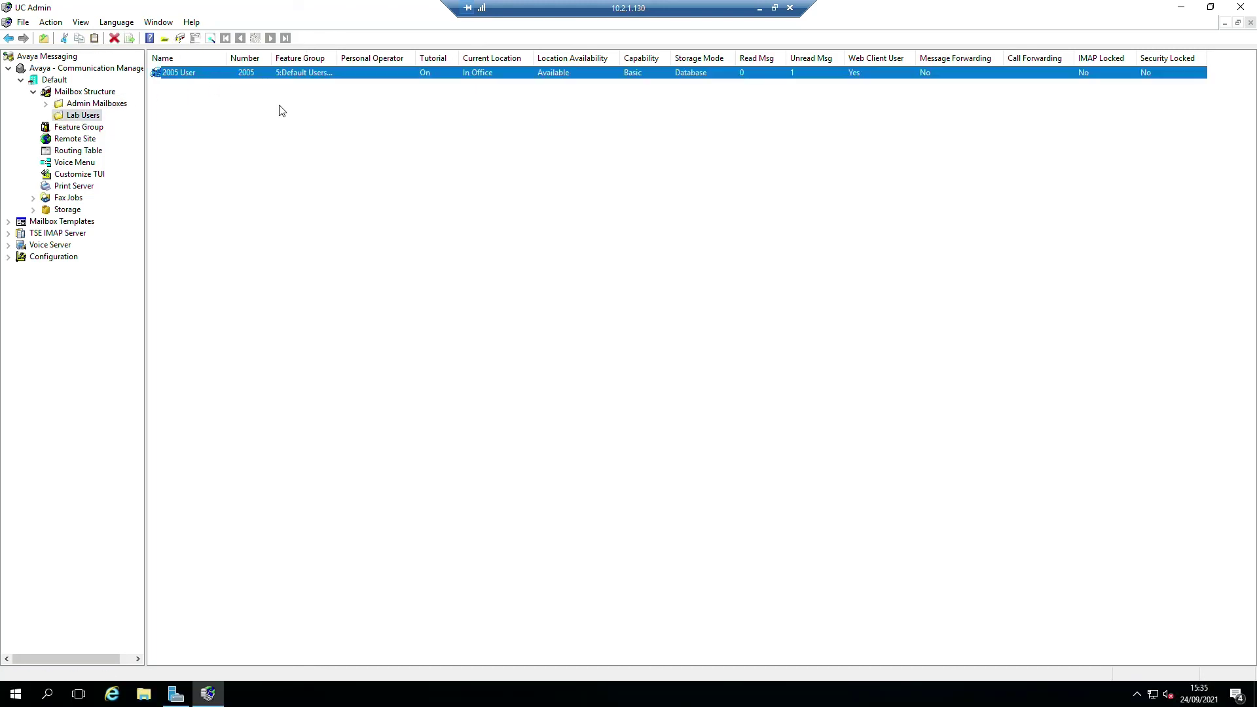
pyautogui.click(750, 335)
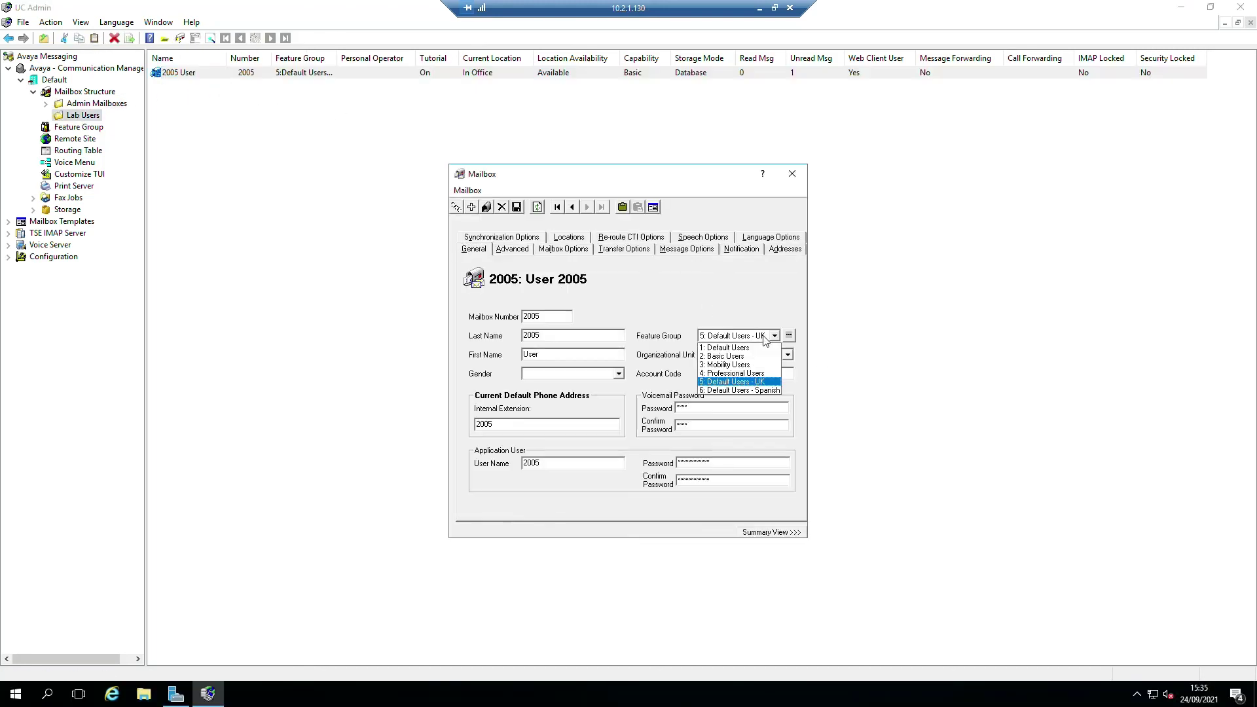
pyautogui.click(747, 391)
pyautogui.click(519, 209)
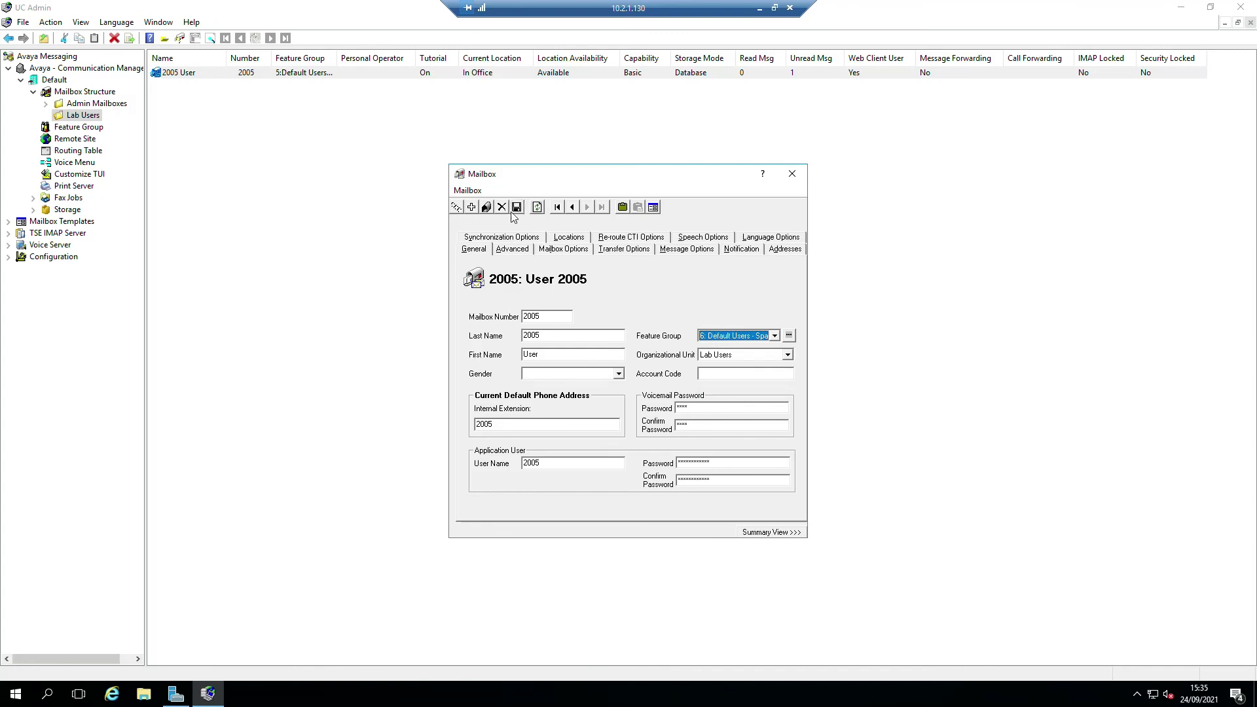
# - Test-call voicemail again from the softphone, then close mailbox 2005's properties
pyautogui.hotkey('alt', 'Tab')
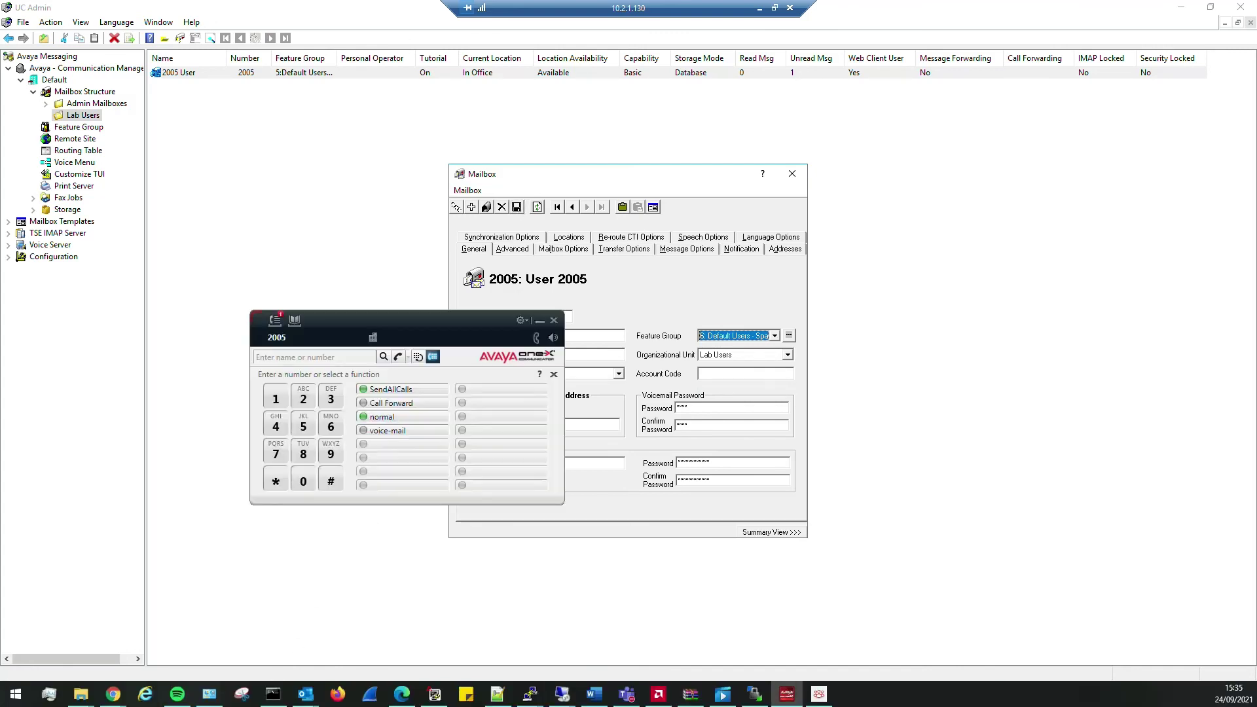
pyautogui.click(393, 430)
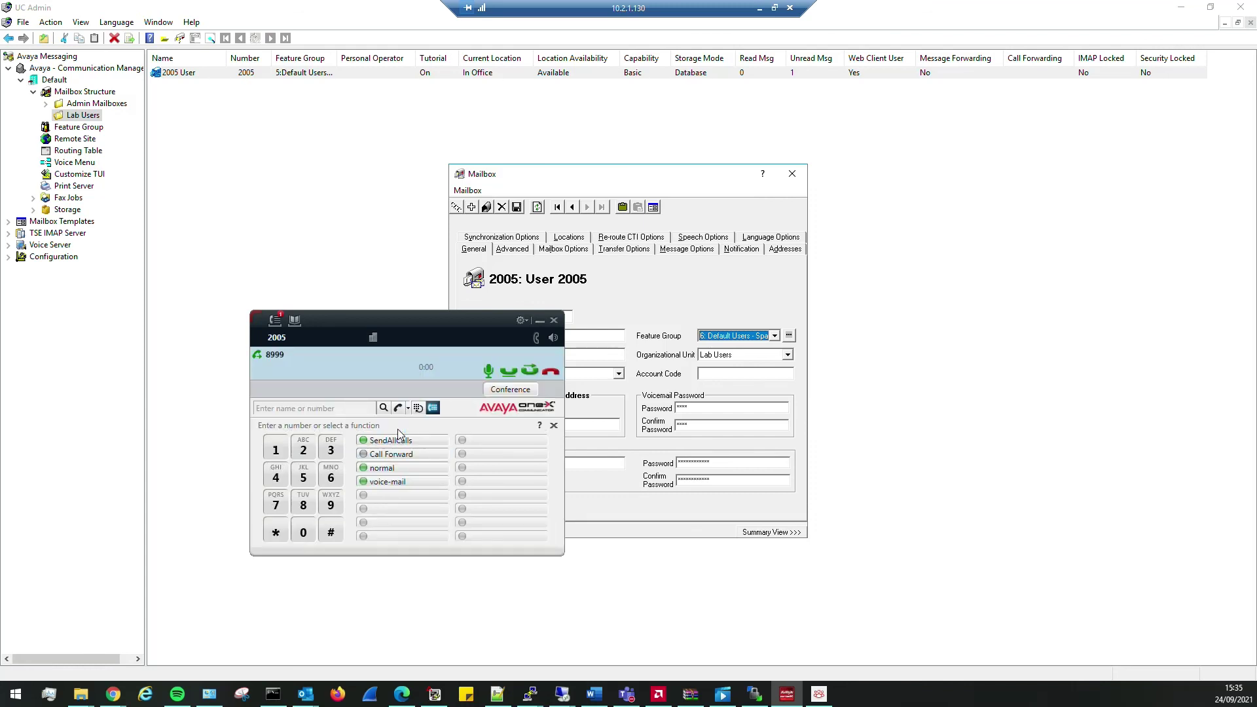
pyautogui.click(552, 373)
pyautogui.moveTo(419, 325); pyautogui.dragTo(291, 341)
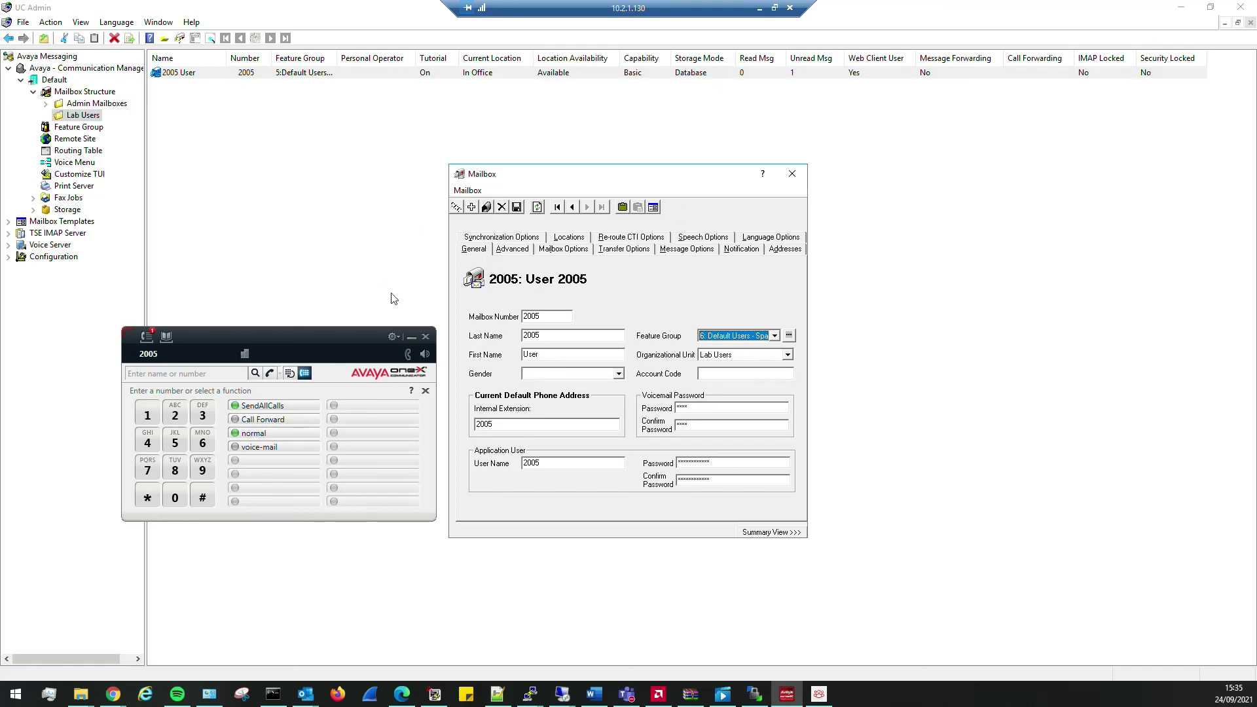
pyautogui.click(792, 175)
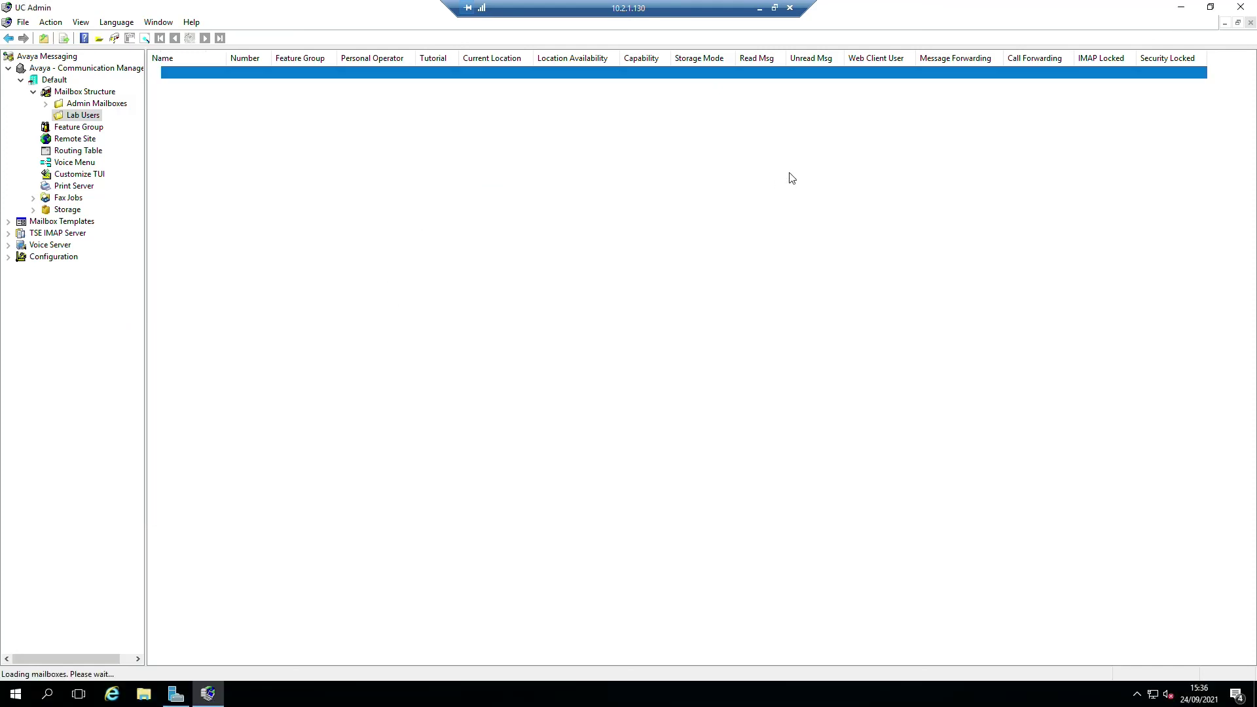
# - Browse the Lab Users and Admin Mailboxes folders, then minimize UC Admin
pyautogui.click(84, 92)
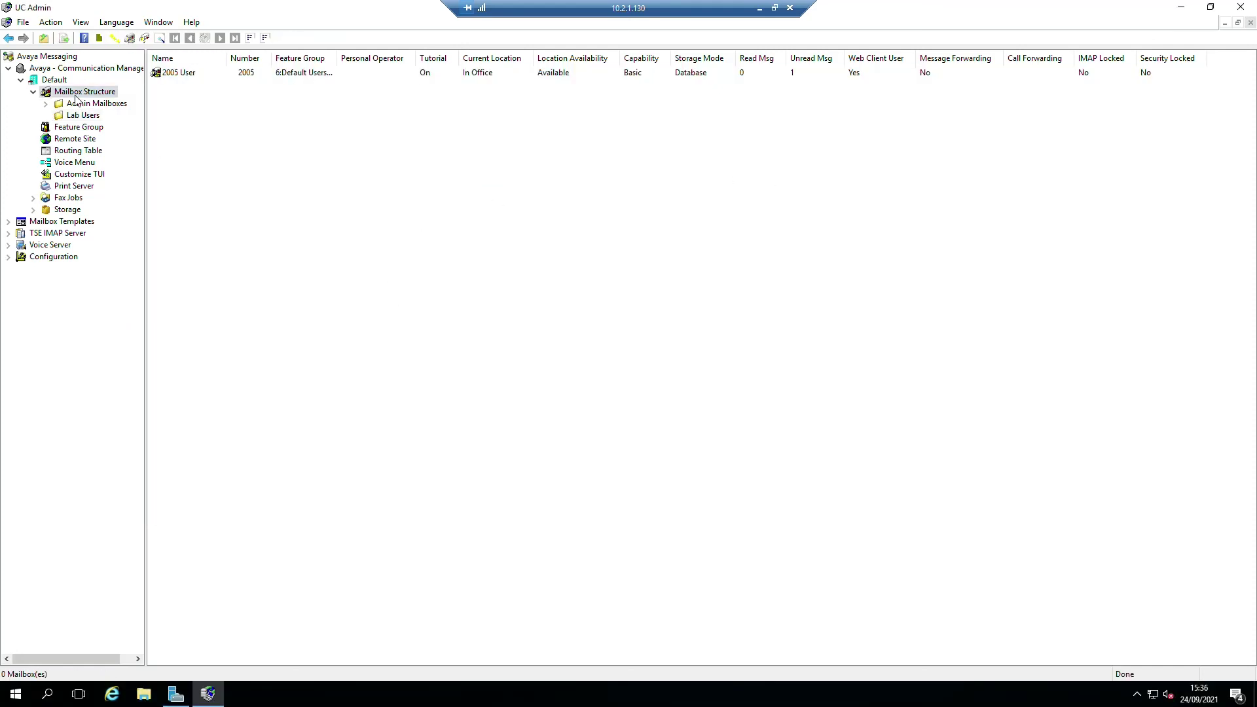
pyautogui.click(83, 116)
pyautogui.click(81, 105)
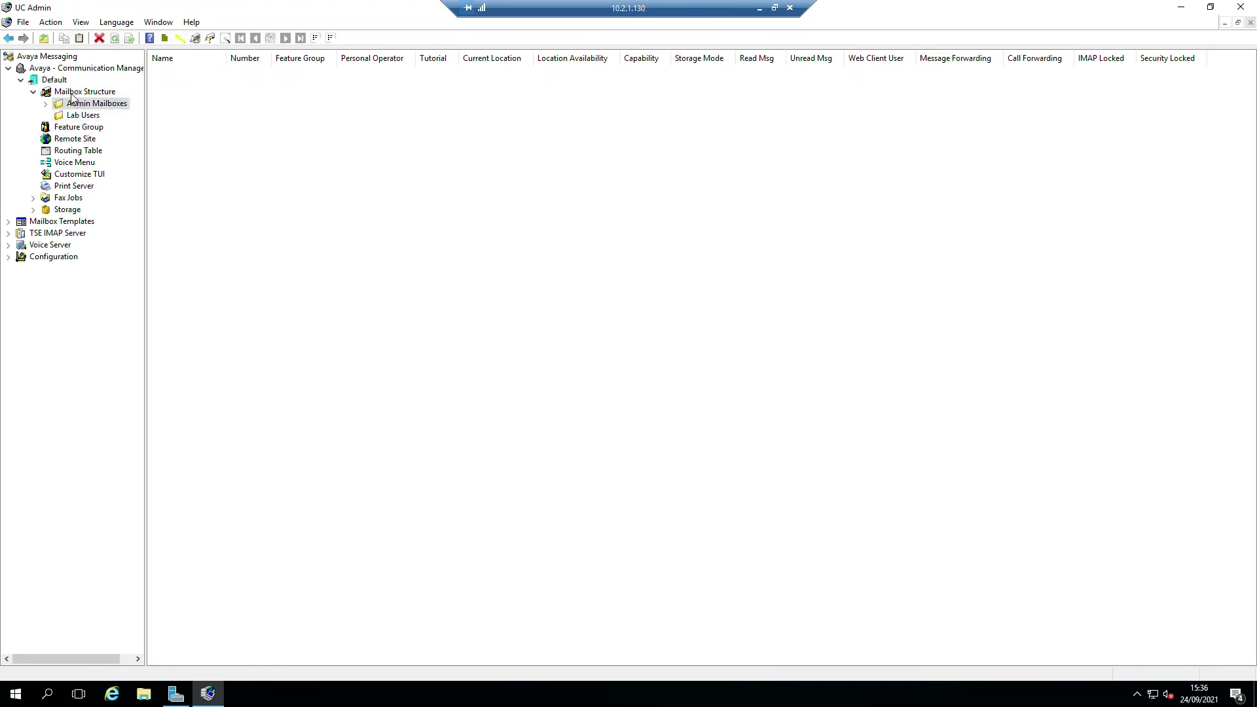
pyautogui.click(72, 92)
pyautogui.click(1175, 7)
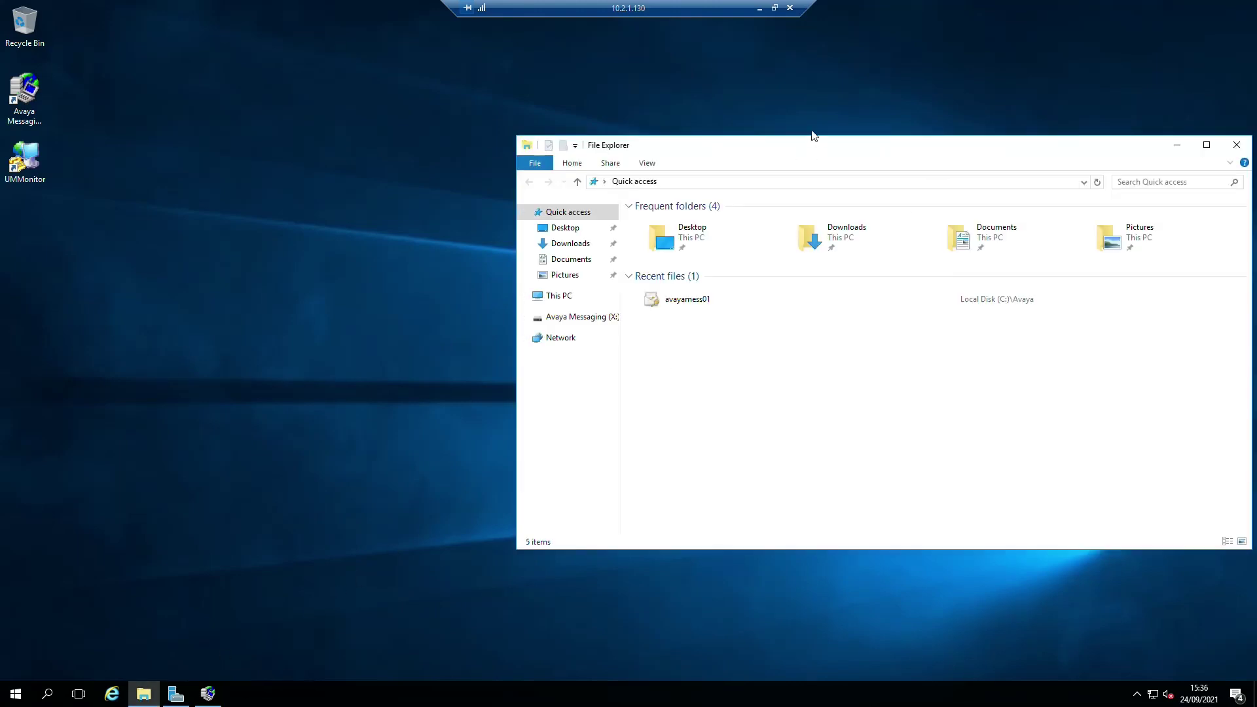
# - Launch the AM-UC_Services11.0SU1 installer from C:\Avaya and allow it past the security warning
pyautogui.moveTo(814, 152); pyautogui.dragTo(573, 152)
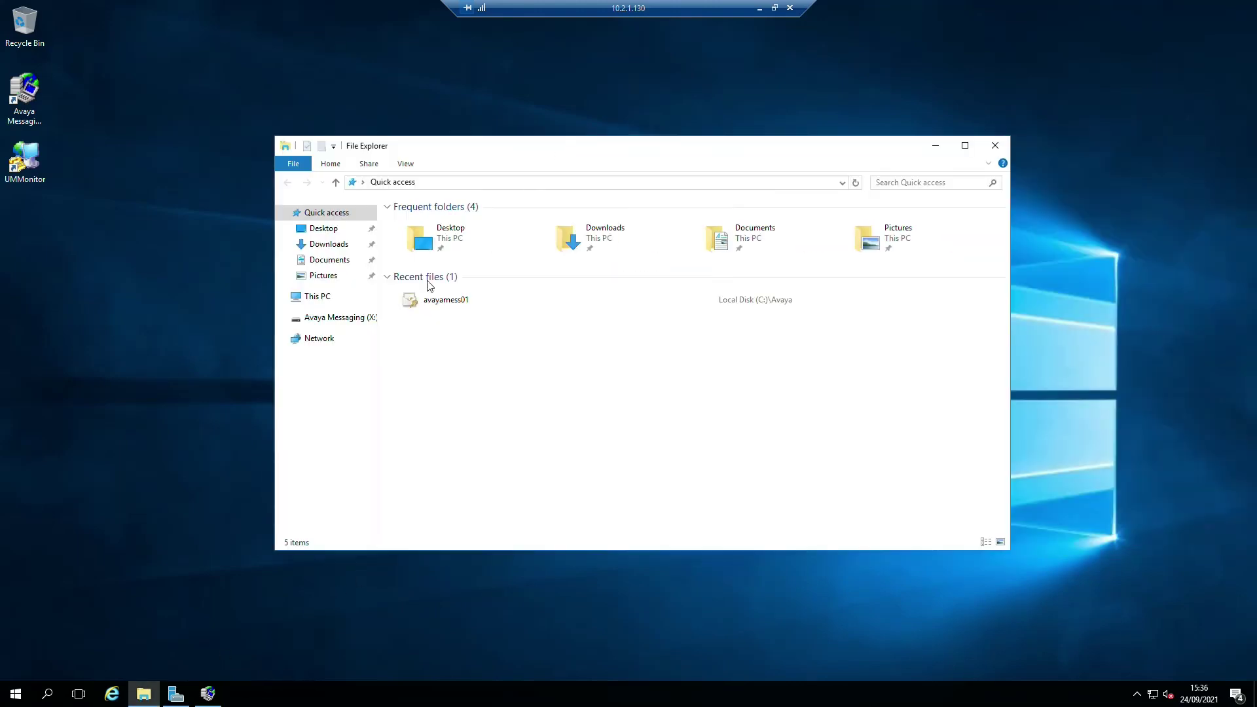
pyautogui.click(318, 300)
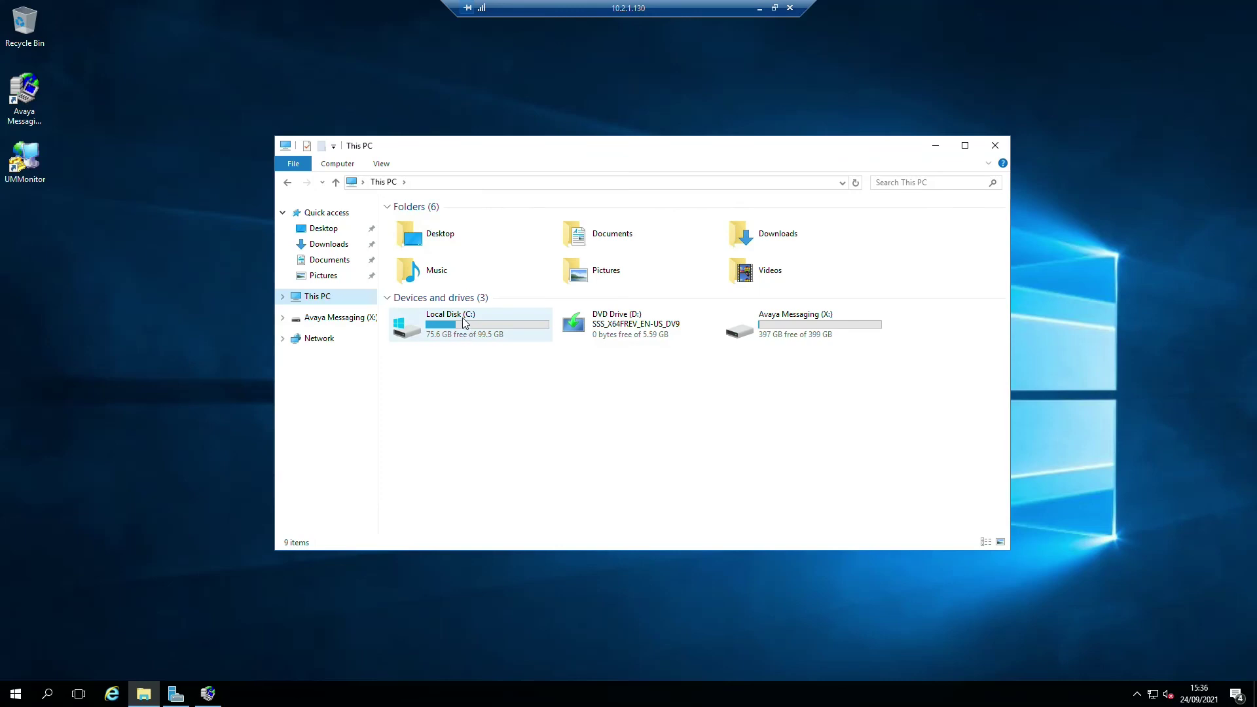
pyautogui.doubleClick(464, 322)
pyautogui.doubleClick(419, 222)
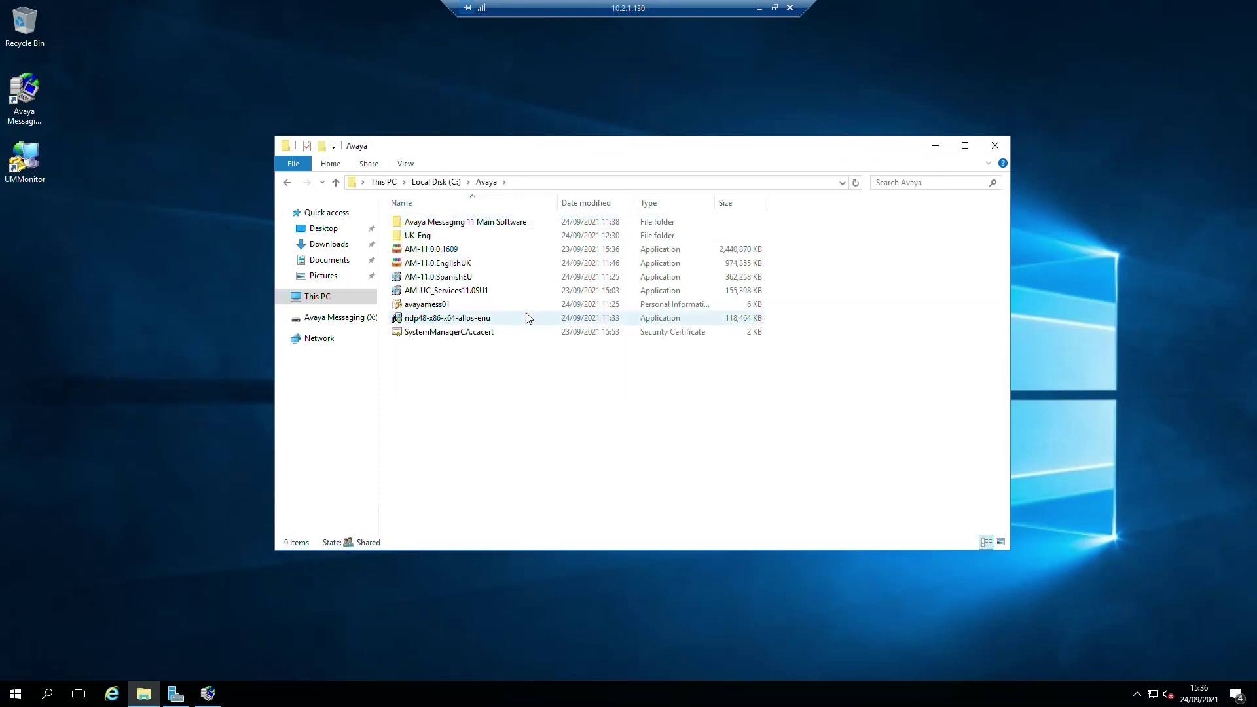
pyautogui.click(470, 292)
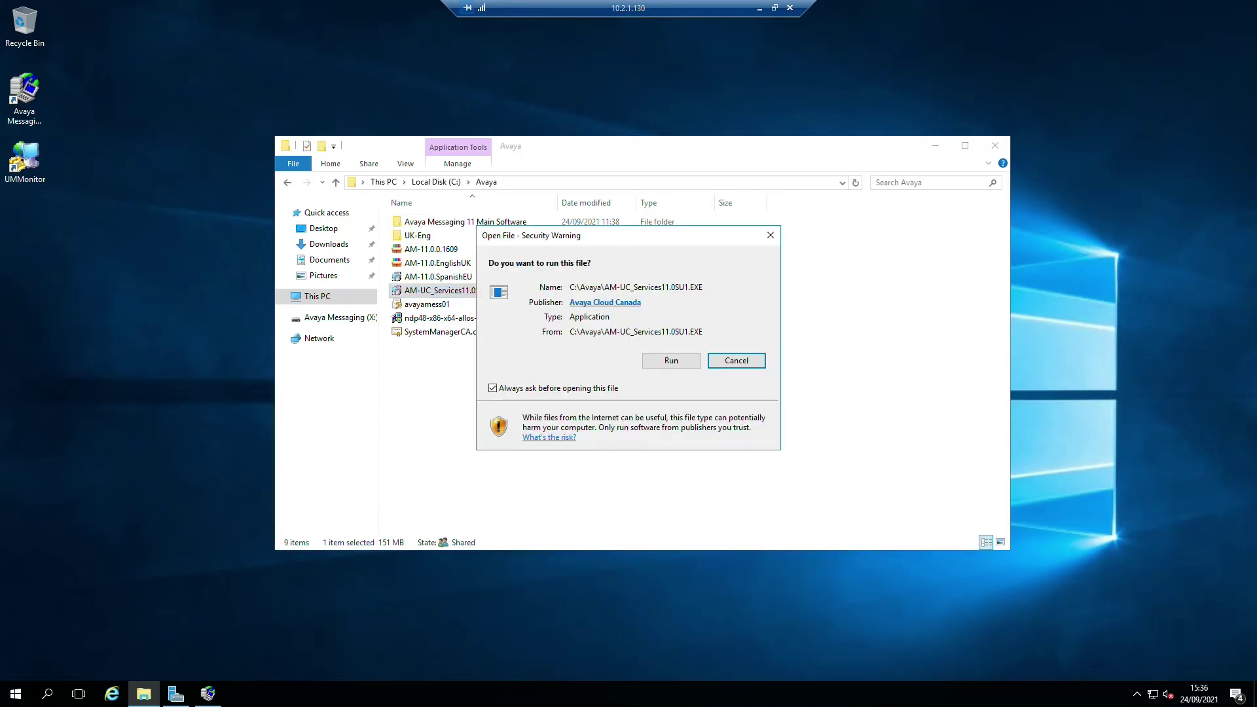
pyautogui.hotkey('alt', 'Tab')
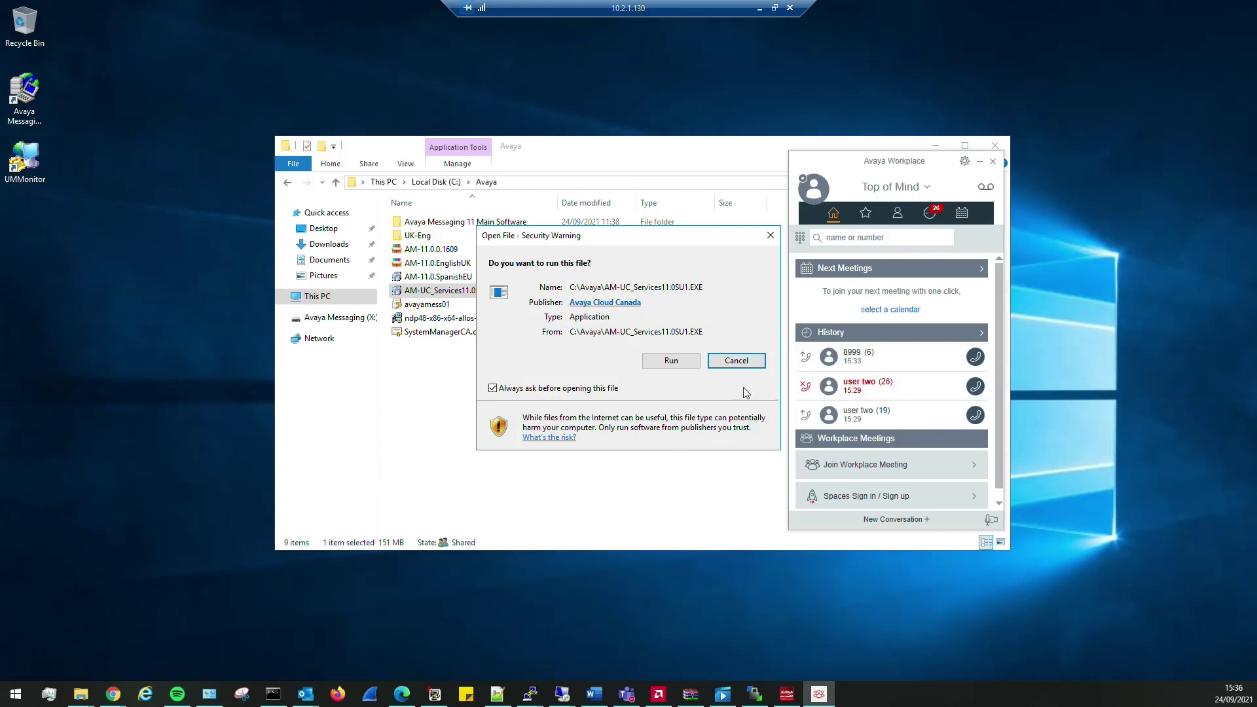
pyautogui.click(671, 361)
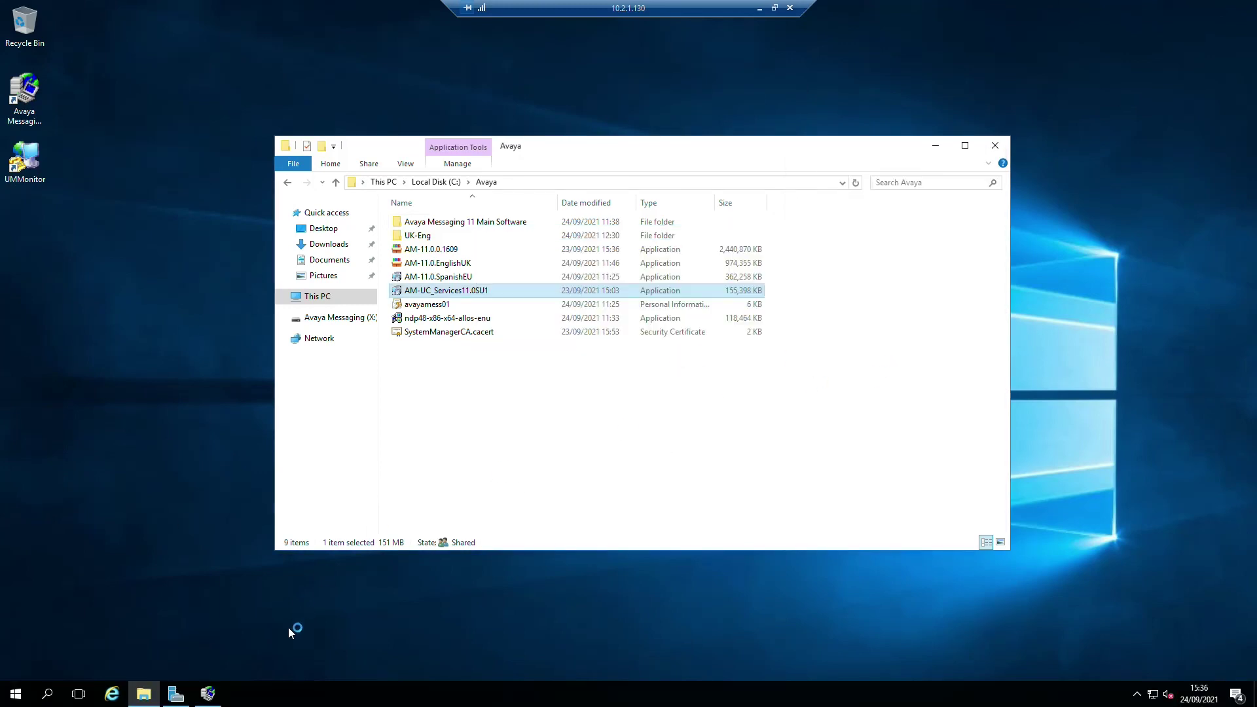
# - Place a test call to voicemail 8999 from Avaya Workplace and attempt to hang up
pyautogui.hotkey('alt', 'Tab')
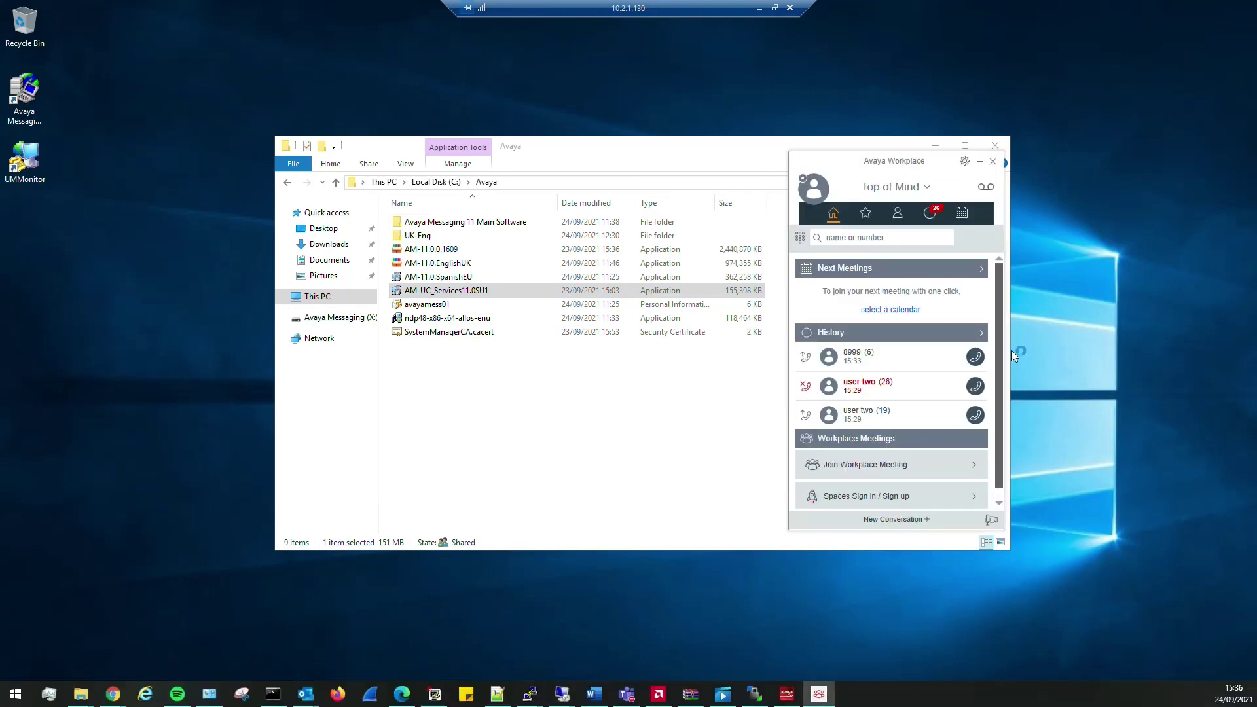
pyautogui.click(975, 388)
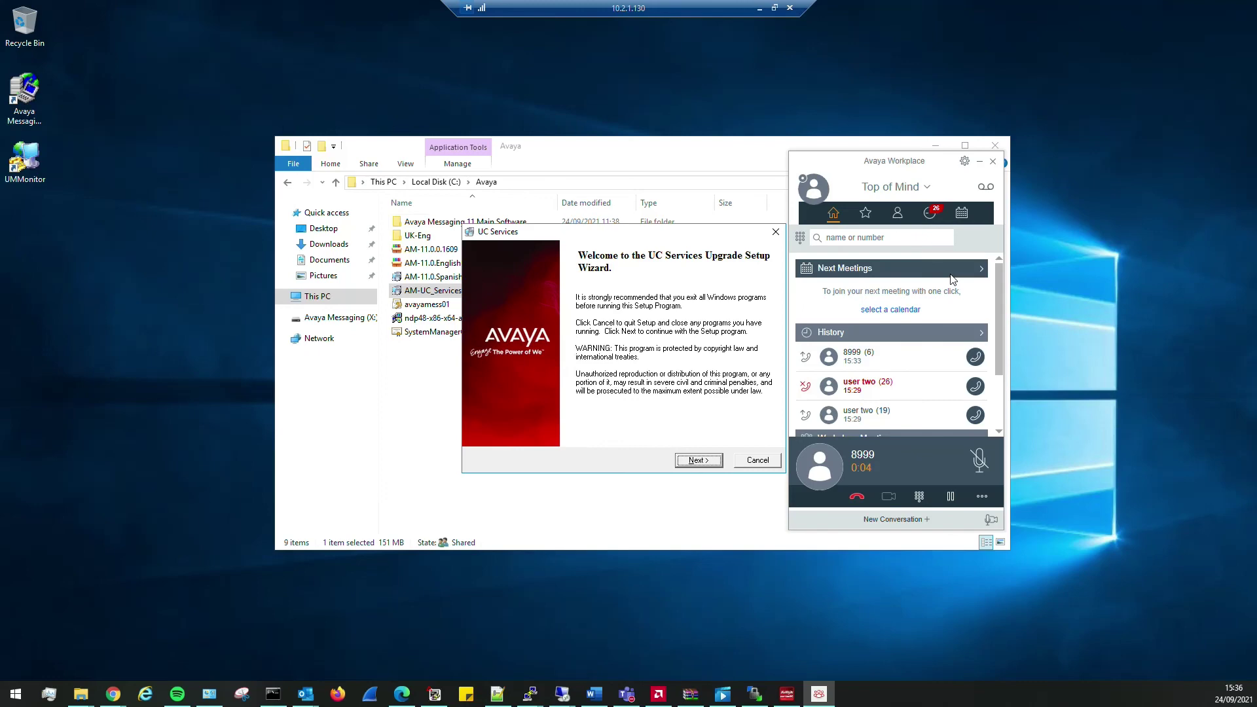
pyautogui.click(857, 498)
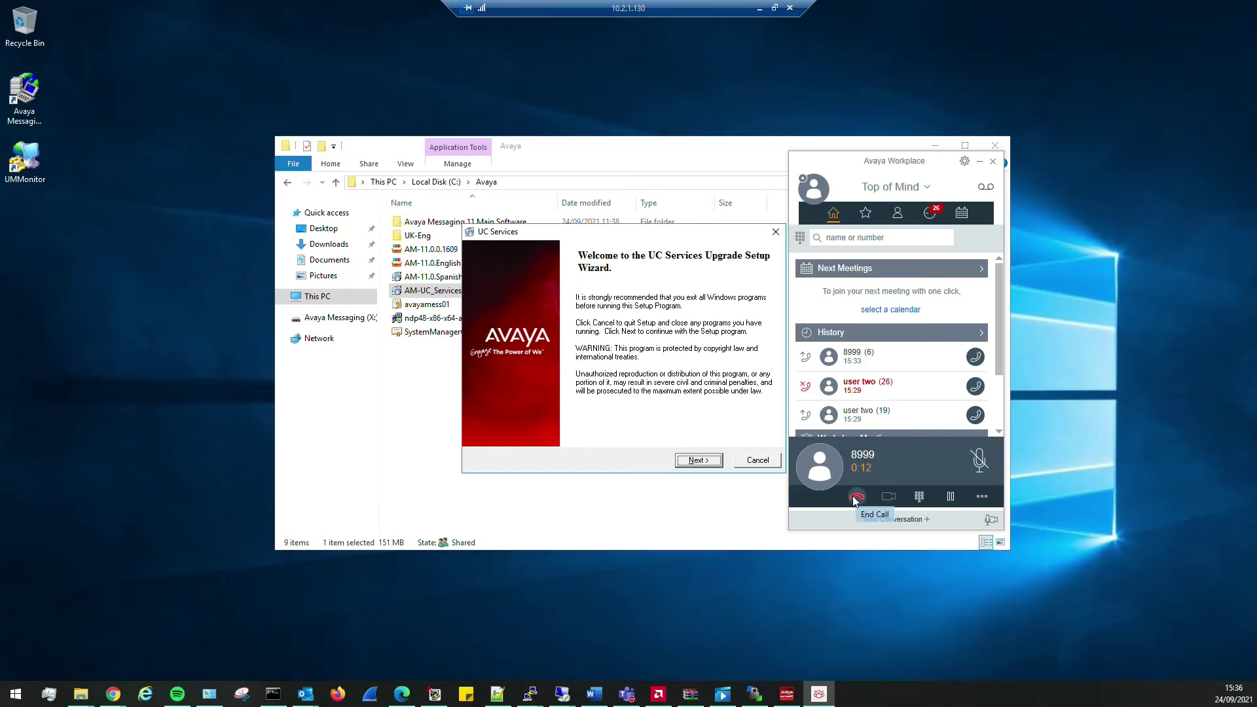
# - End the 8999 call and confirm the Jabra LINK 860 microphone and Realtek speakers
pyautogui.click(859, 498)
pyautogui.click(965, 162)
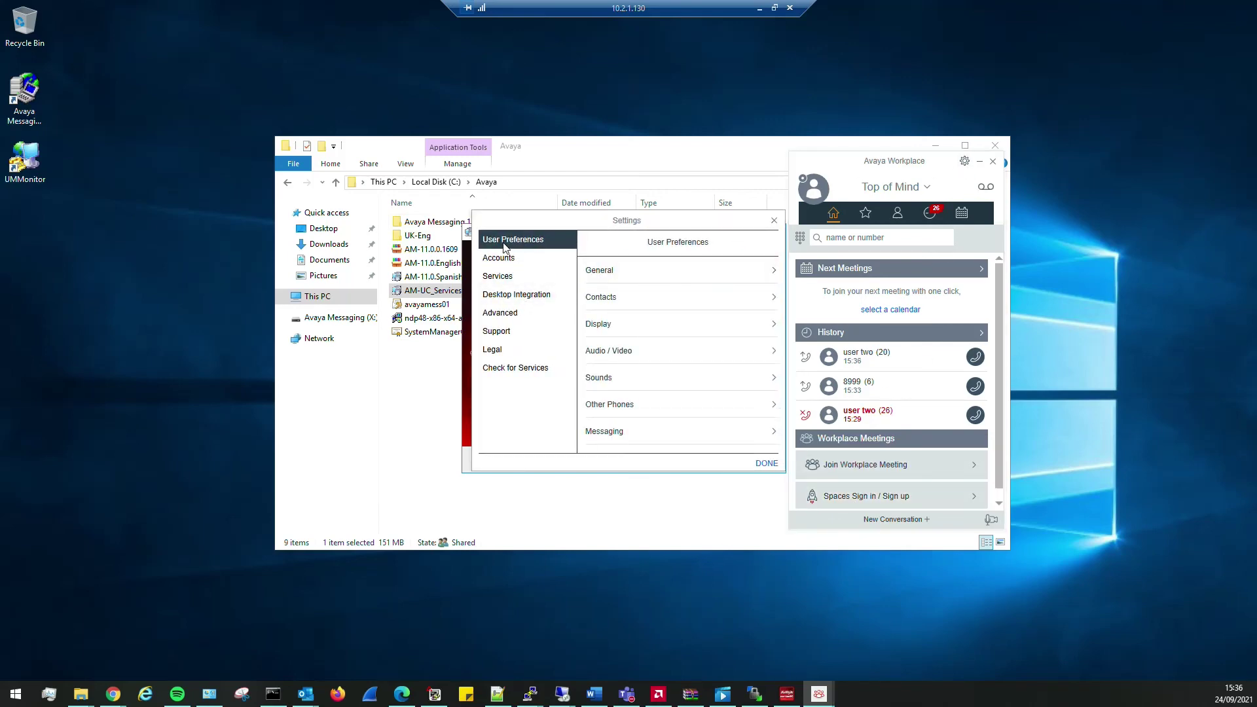
pyautogui.click(632, 353)
pyautogui.click(720, 292)
pyautogui.click(663, 330)
pyautogui.click(679, 334)
pyautogui.click(682, 368)
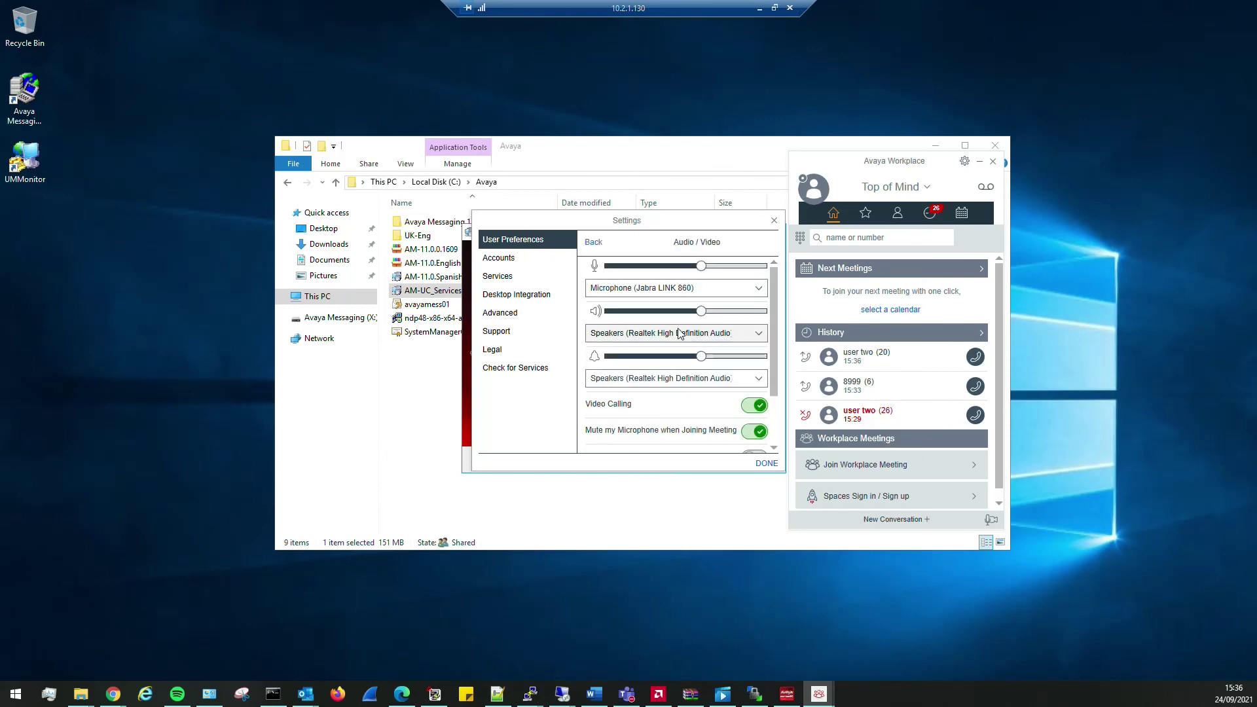
# - Leave the ringing device unchanged, close Settings, and exit Avaya Workplace
pyautogui.click(696, 383)
pyautogui.click(681, 418)
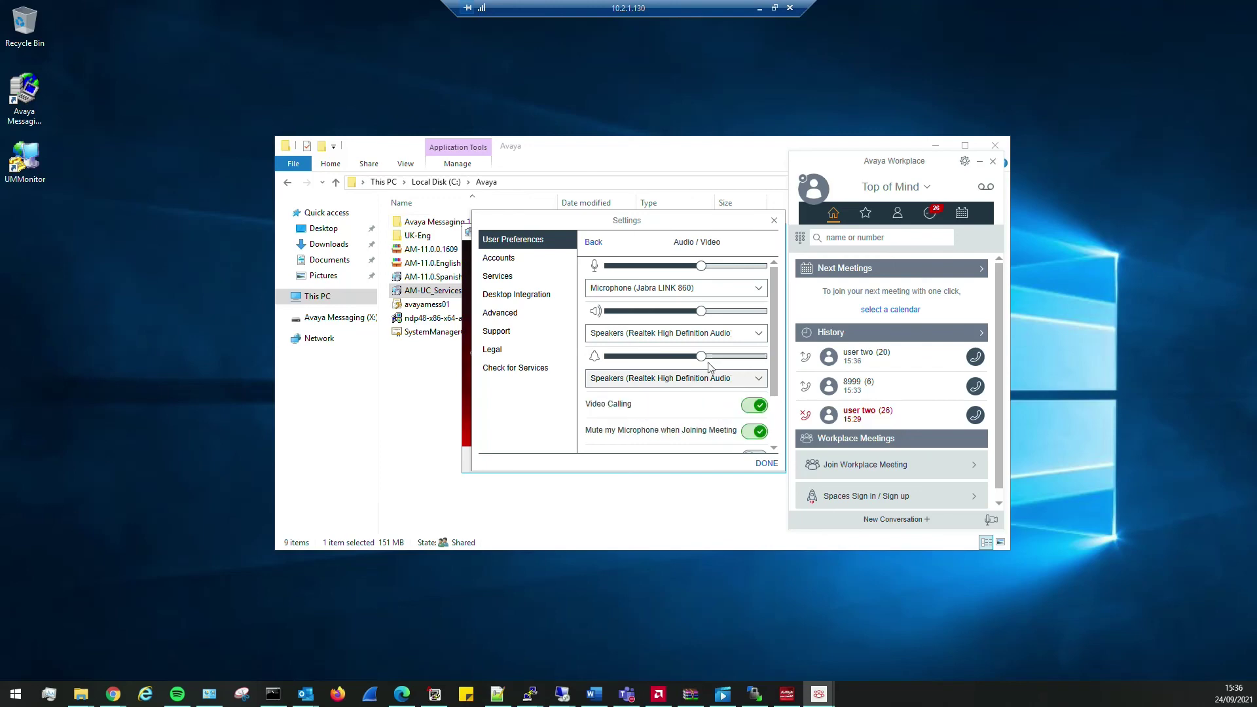
pyautogui.click(775, 220)
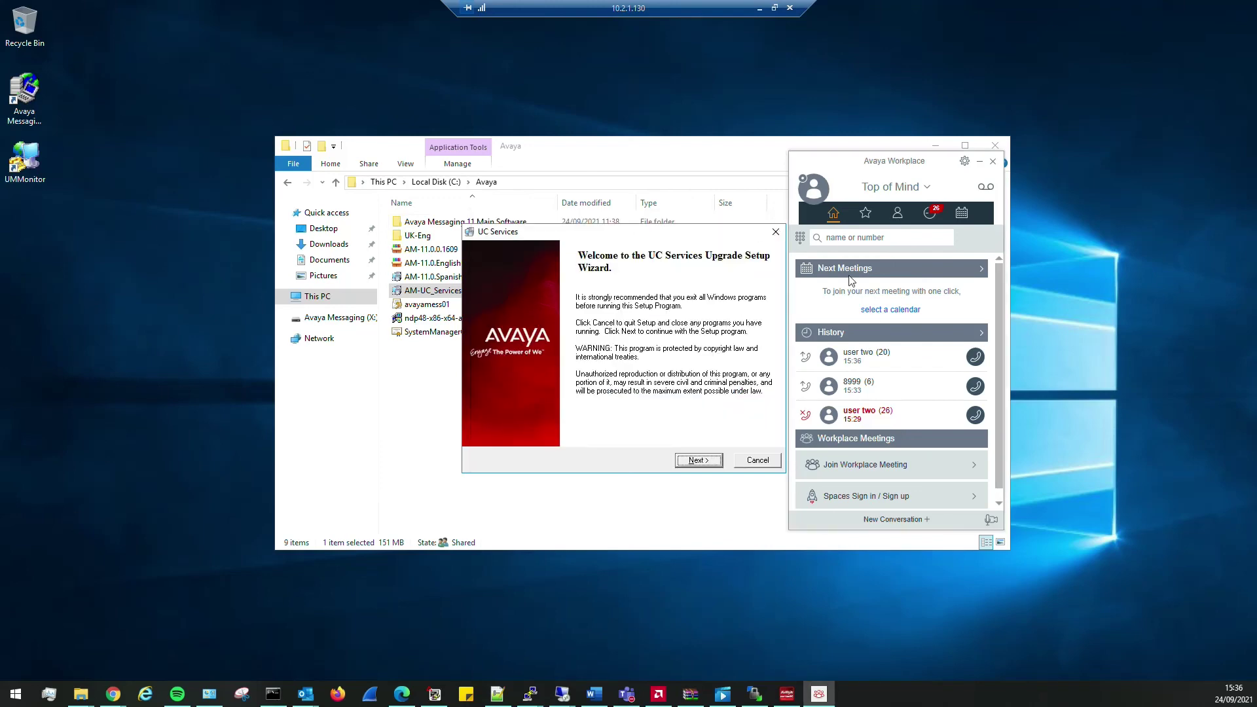
pyautogui.click(993, 163)
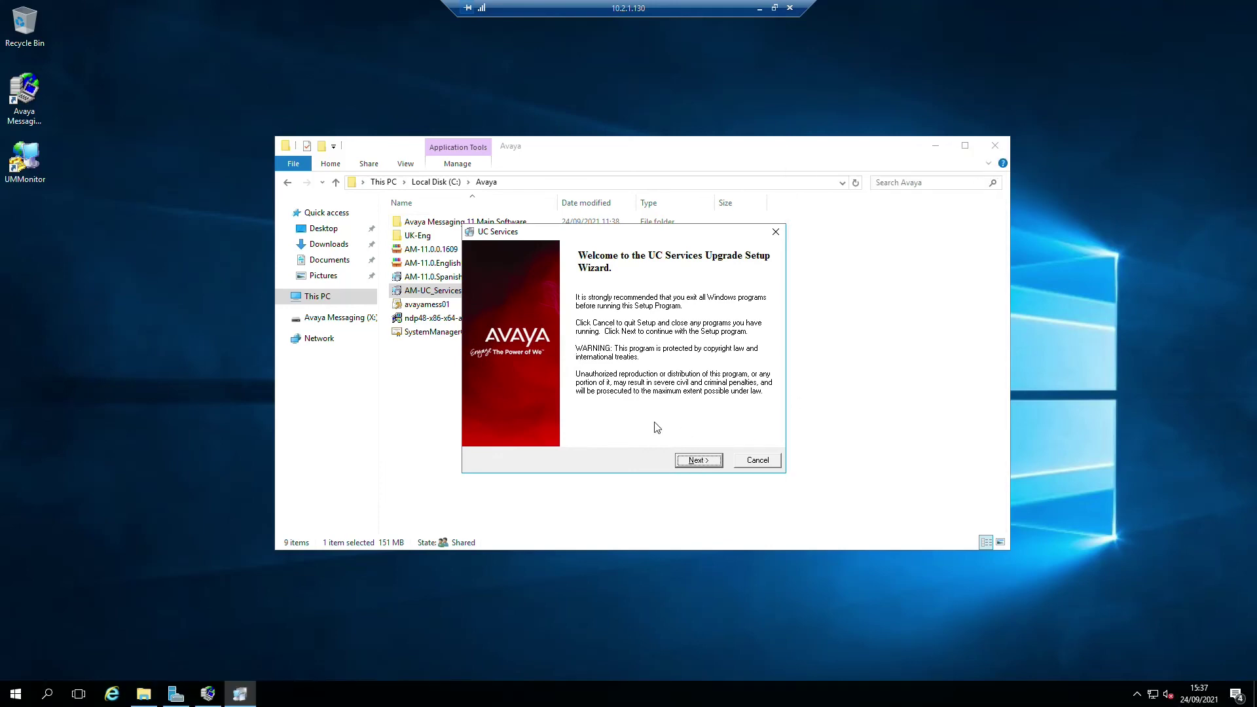
# - Advance the upgrade wizard, close UC Admin, and supply the AVAYAMESS01 administrator DCOM password twice
pyautogui.click(696, 461)
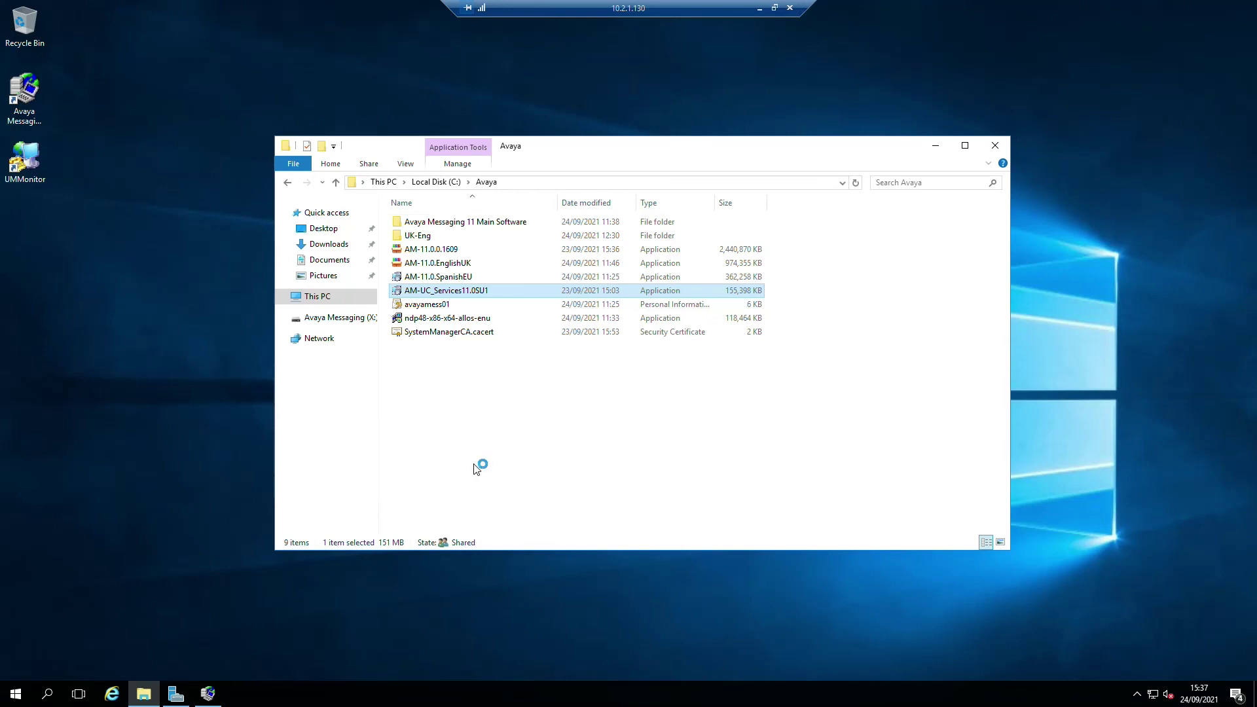
pyautogui.click(936, 146)
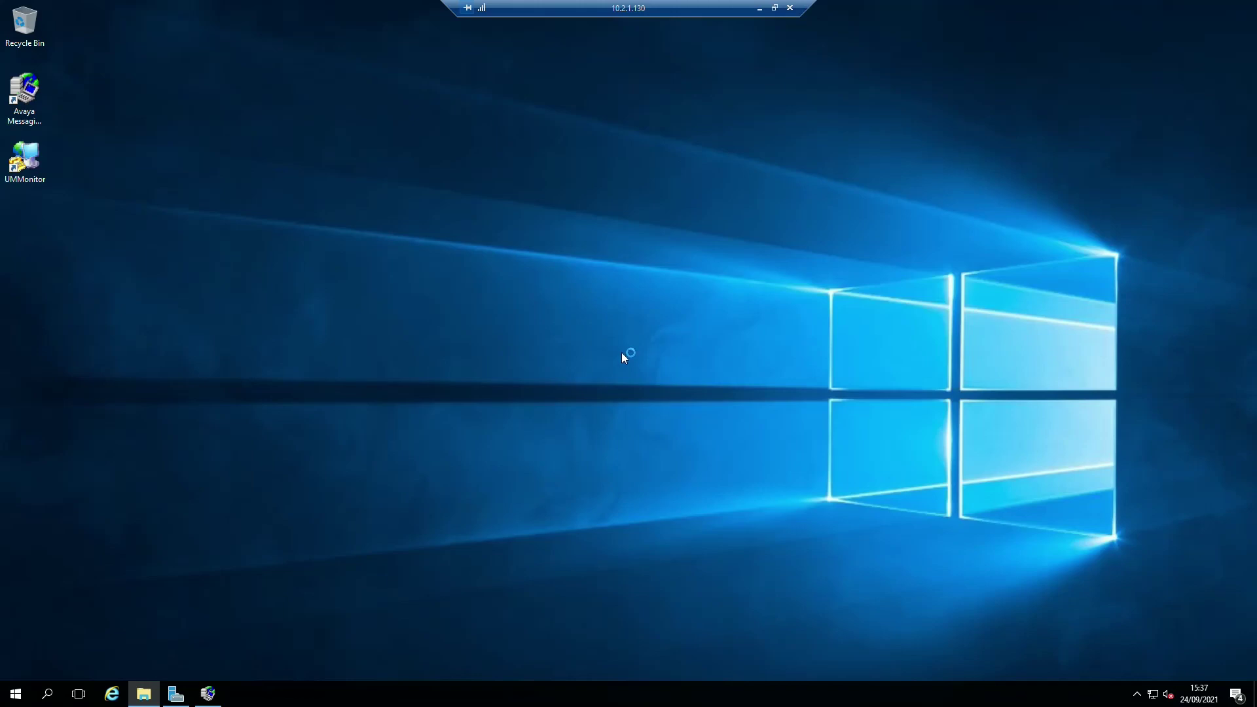
pyautogui.click(207, 696)
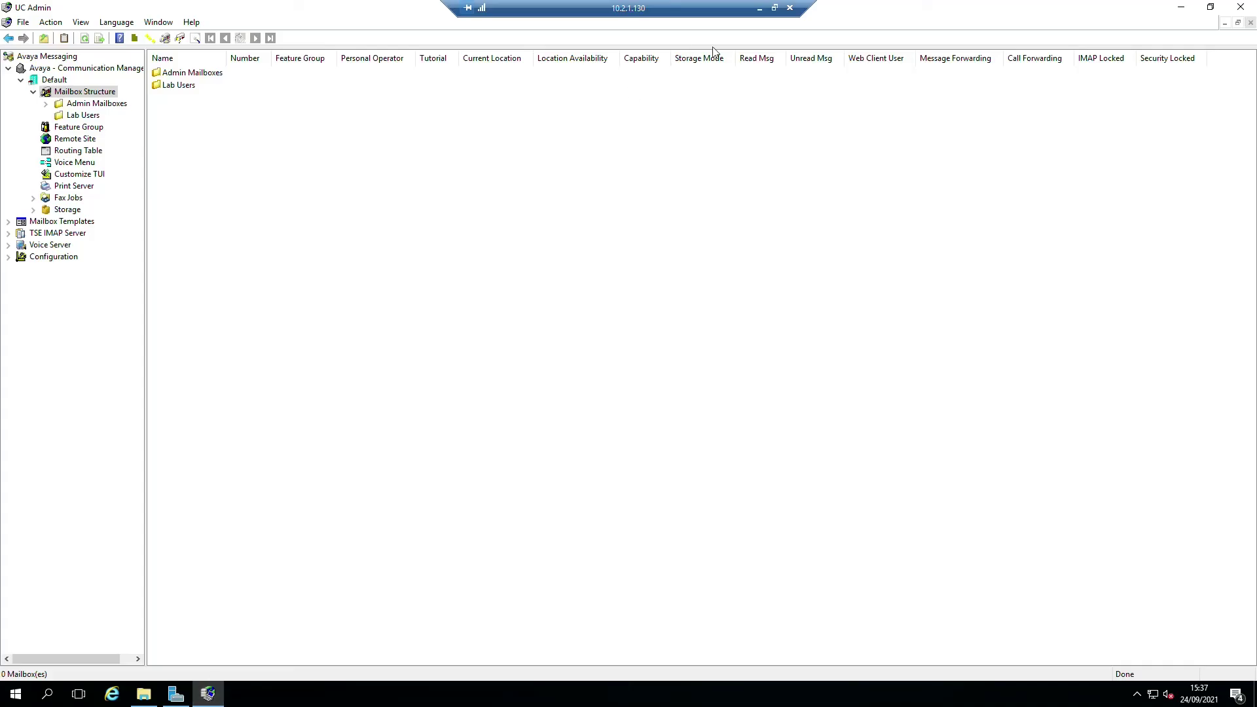
pyautogui.click(1242, 7)
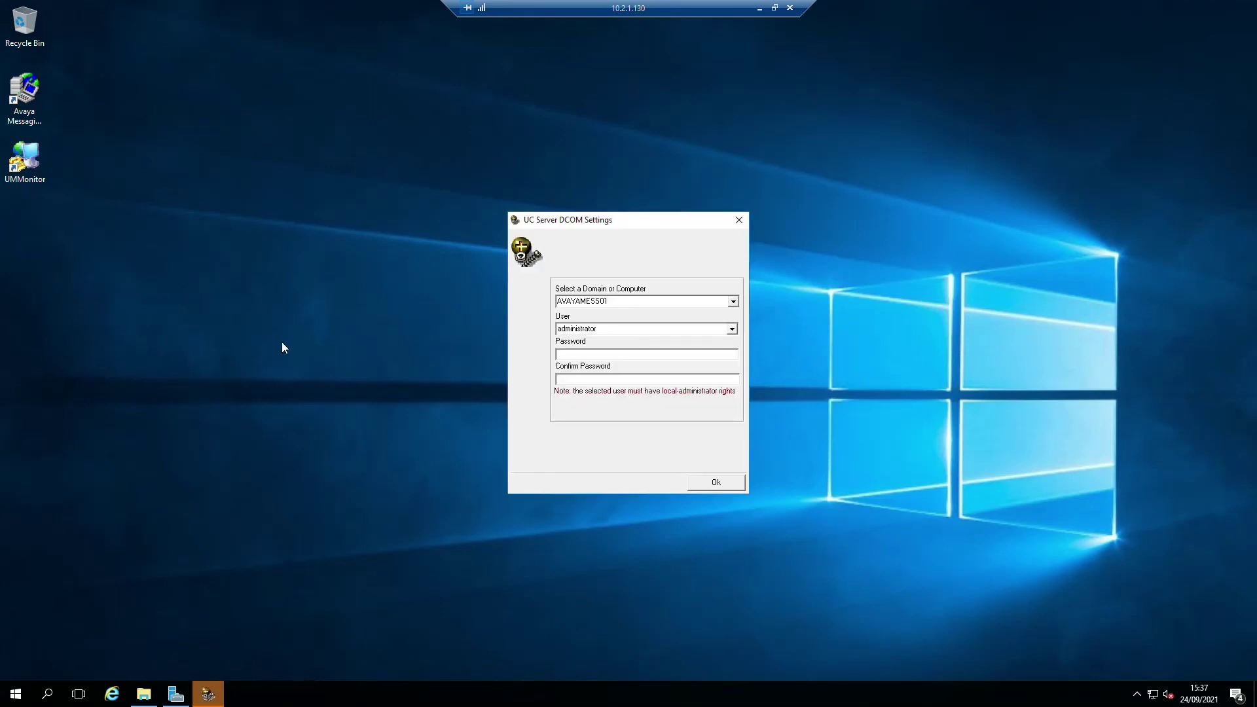
pyautogui.click(580, 358)
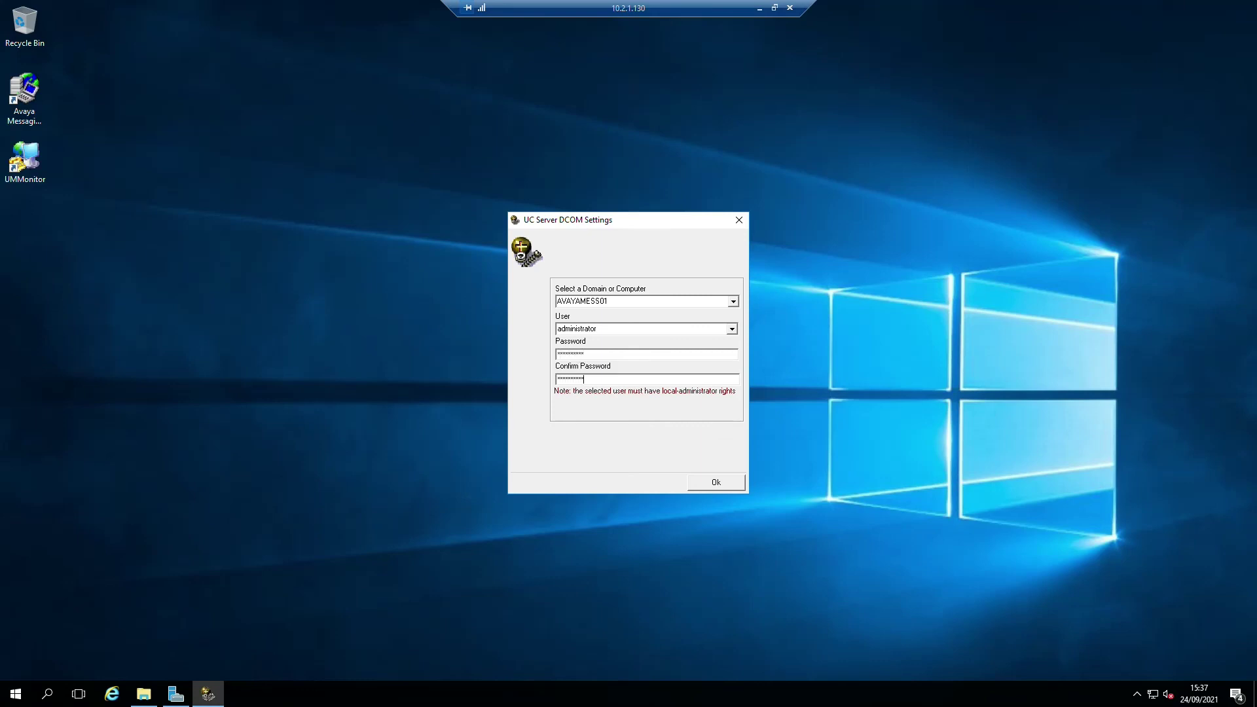
pyautogui.click(716, 483)
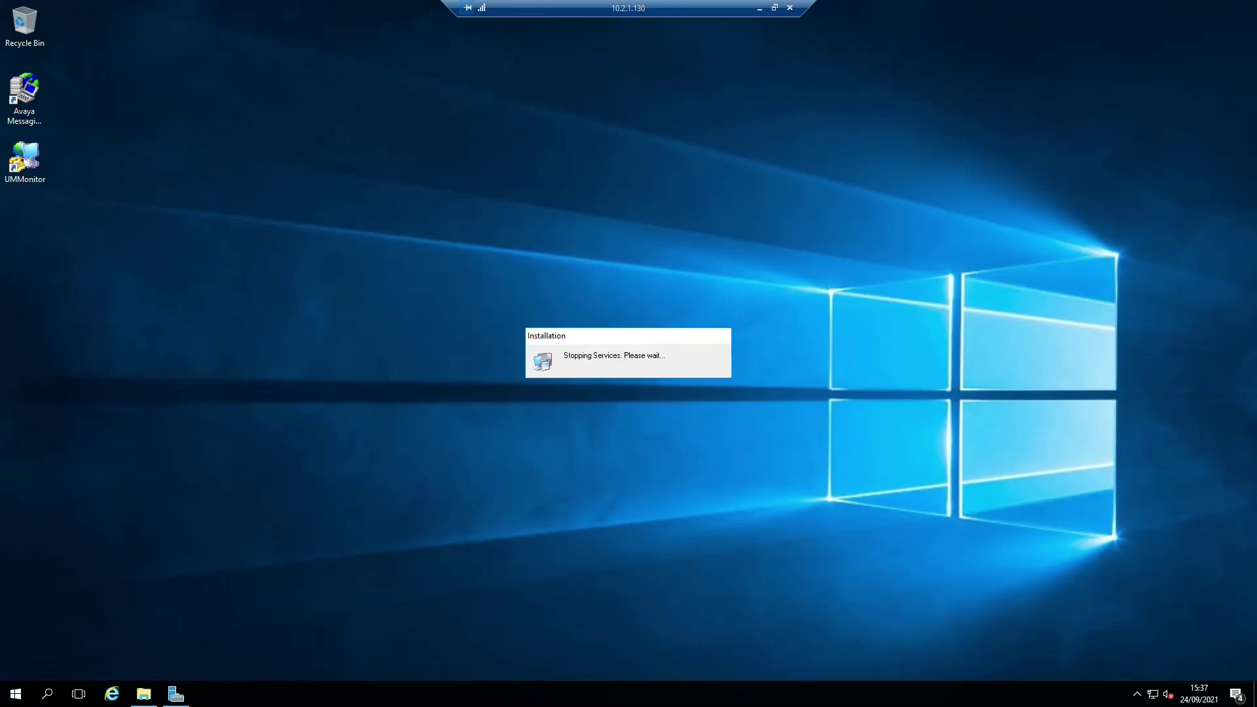
# - Stop the SIP trace and open the change station form for extension 2005
pyautogui.hotkey('alt', 'Tab')
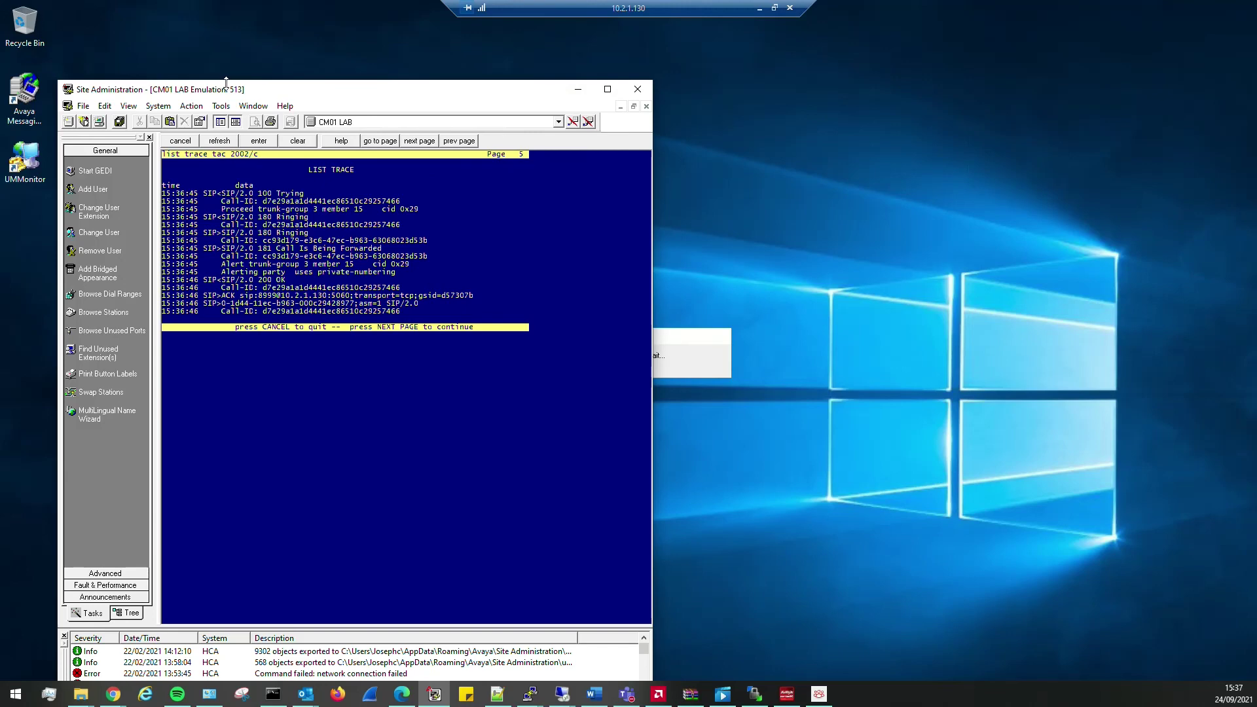
pyautogui.moveTo(239, 80); pyautogui.dragTo(235, 14)
pyautogui.press('F1')
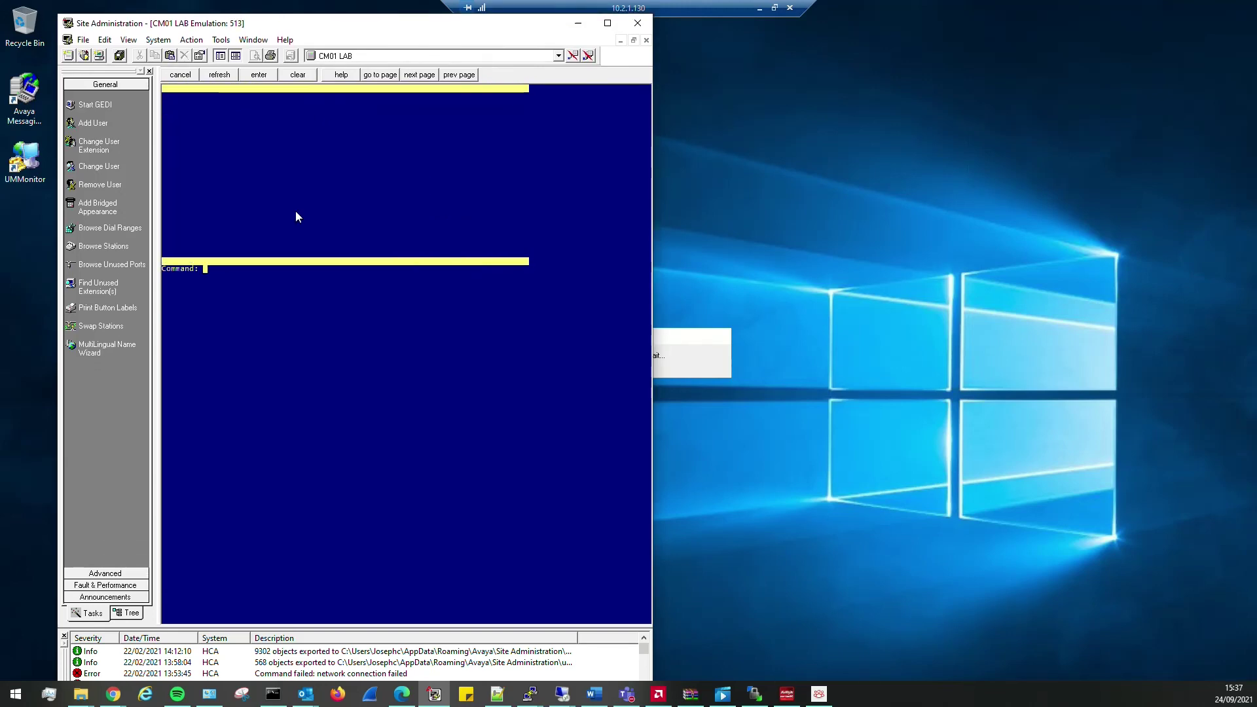
pyautogui.write('ch st 2002')
pyautogui.press('Return')
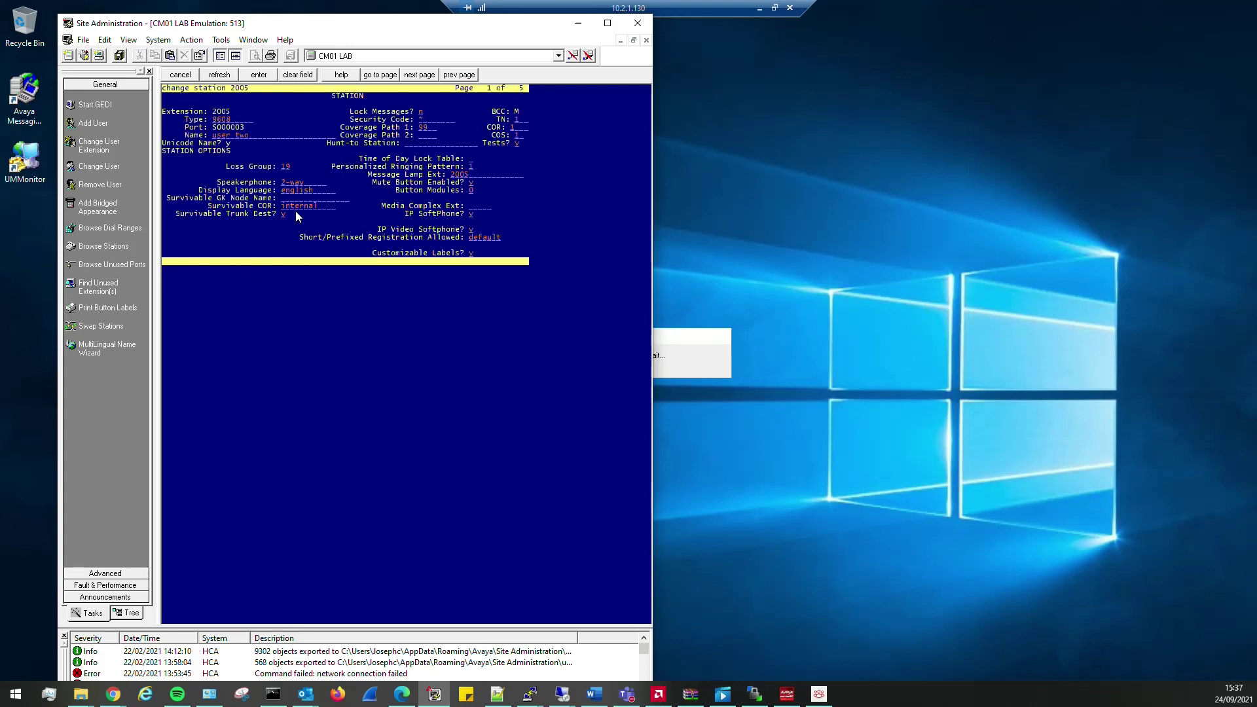
# - Confirm MWI Served User Type is sip-adjunct, cancel the form unchanged, and minimize the window
pyautogui.press('F7')
pyautogui.press('F7')
pyautogui.press('F7')
pyautogui.press('F8')
pyautogui.press('F8')
pyautogui.press('Down')
pyautogui.press('Down')
pyautogui.press('Down')
pyautogui.press('Down')
pyautogui.press('Down')
pyautogui.press('Down')
pyautogui.press('Down')
pyautogui.press('Down')
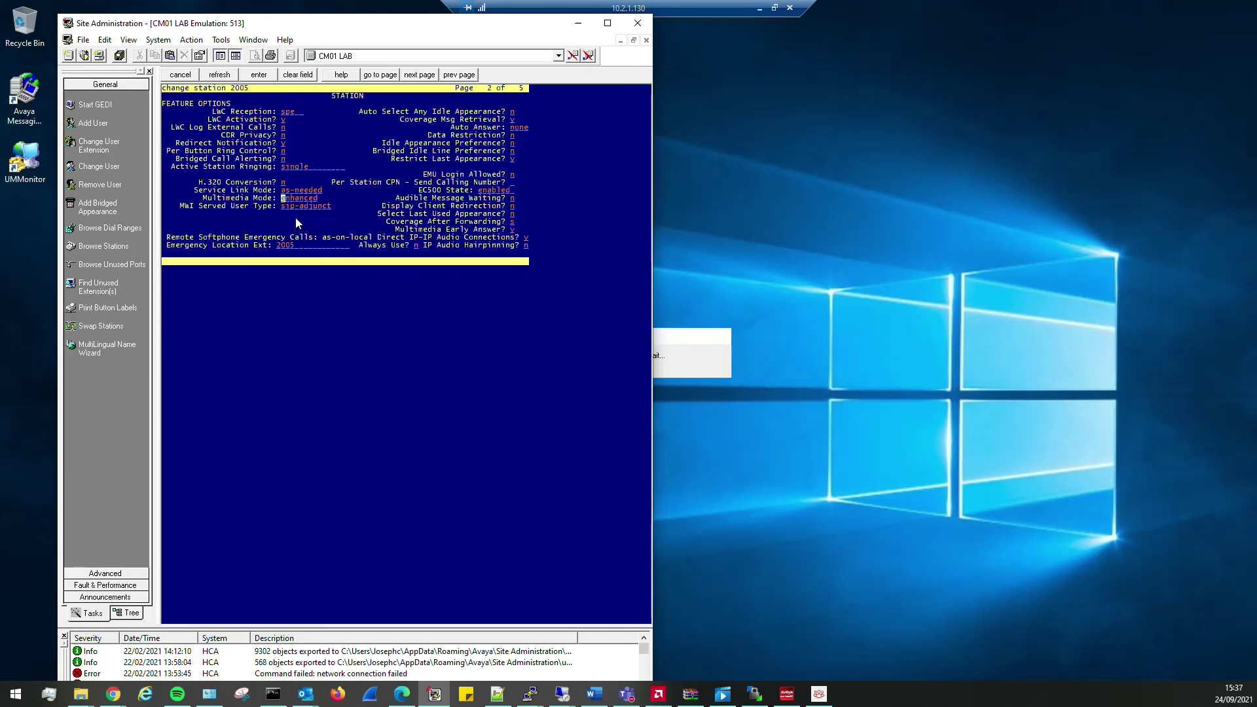
pyautogui.press('Down')
pyautogui.press('F5')
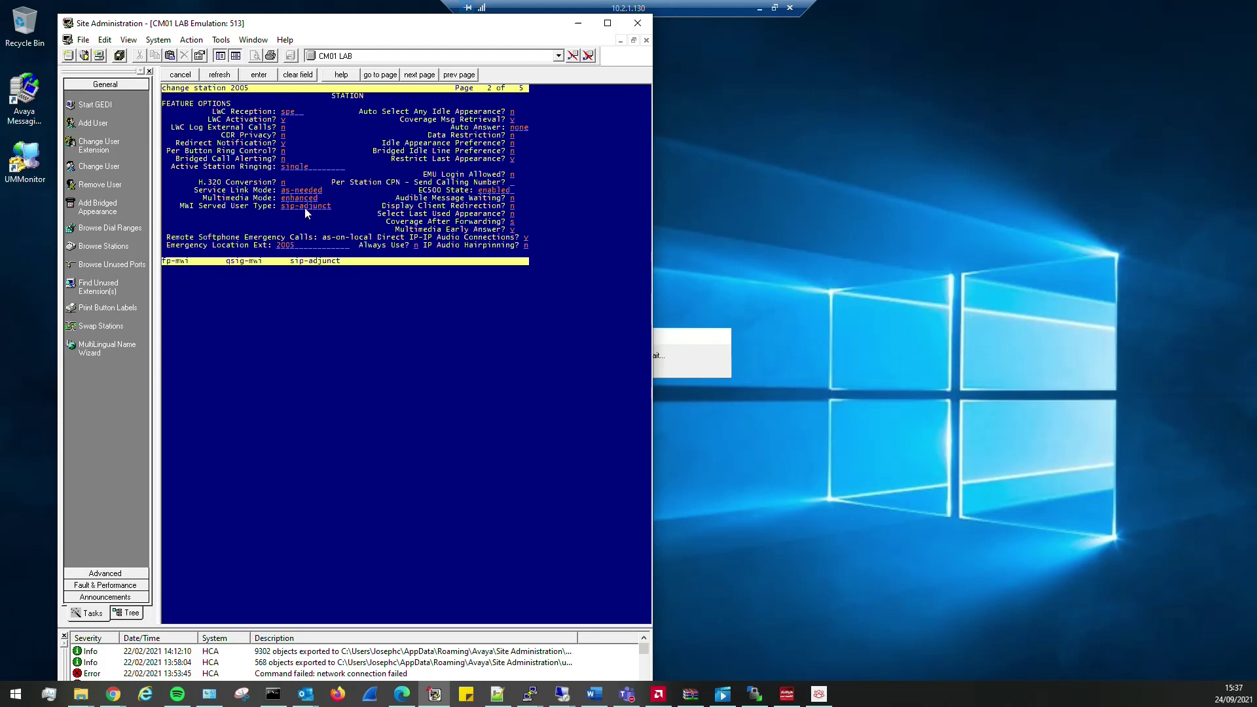
pyautogui.press('F1')
pyautogui.click(579, 25)
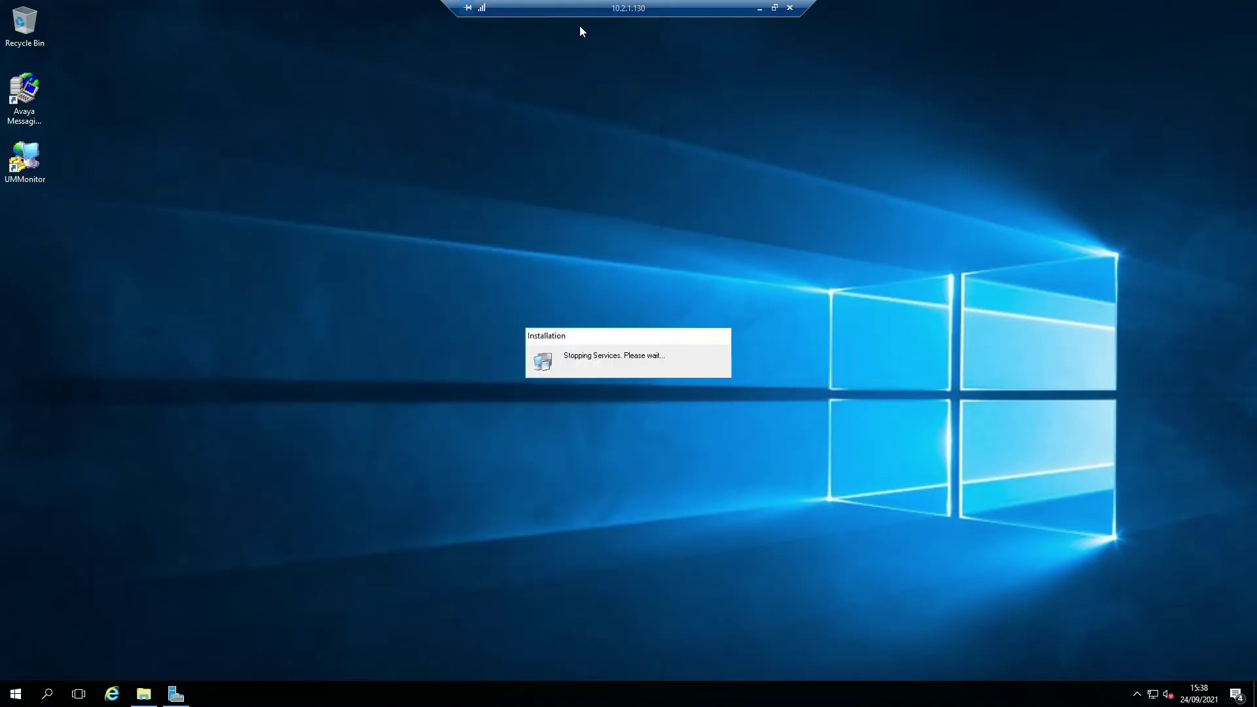
# - Minimize the remote session, reposition the one-X Communicator softphone, and glance at the Users menu
pyautogui.click(759, 8)
pyautogui.moveTo(308, 343); pyautogui.dragTo(756, 416)
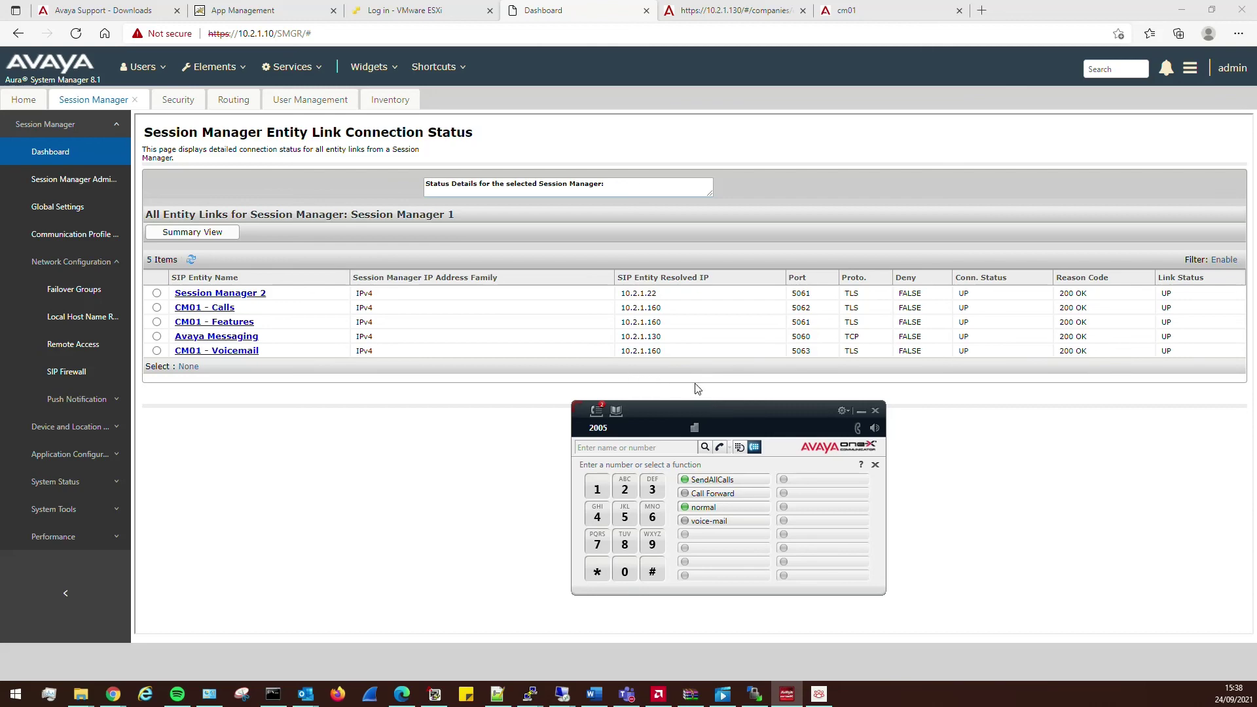
pyautogui.moveTo(732, 414); pyautogui.dragTo(701, 403)
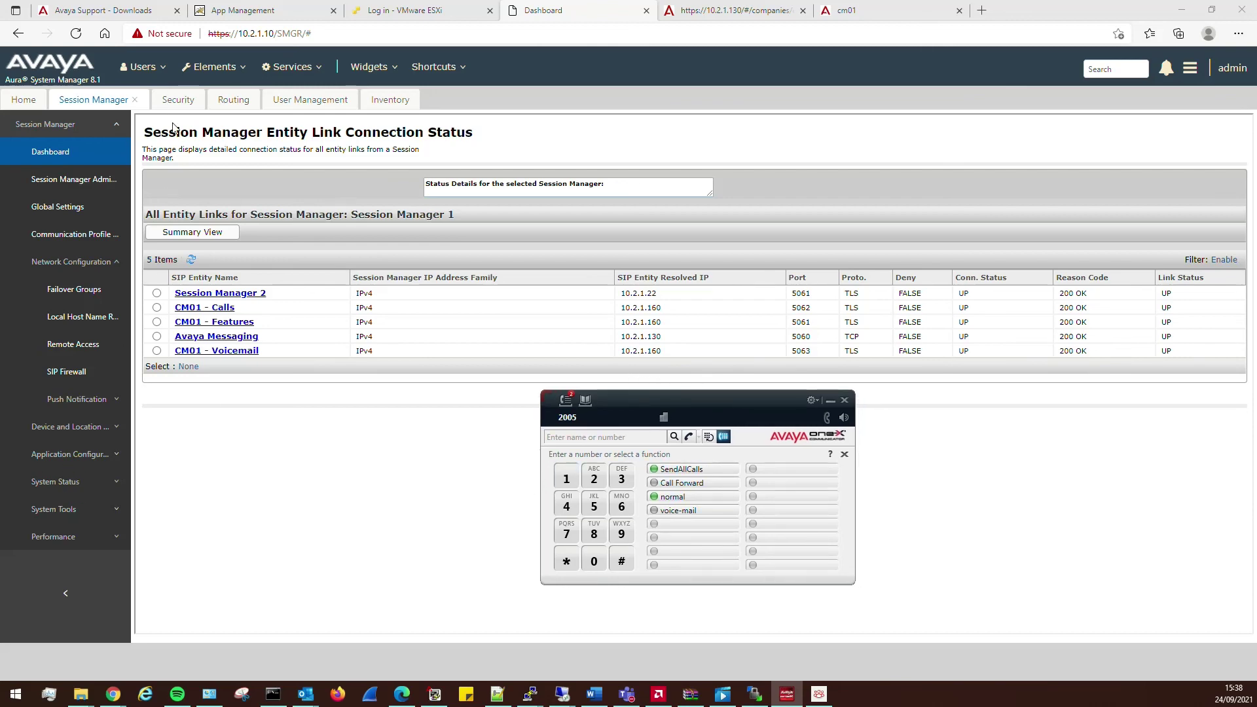
pyautogui.click(141, 68)
pyautogui.moveTo(162, 174)
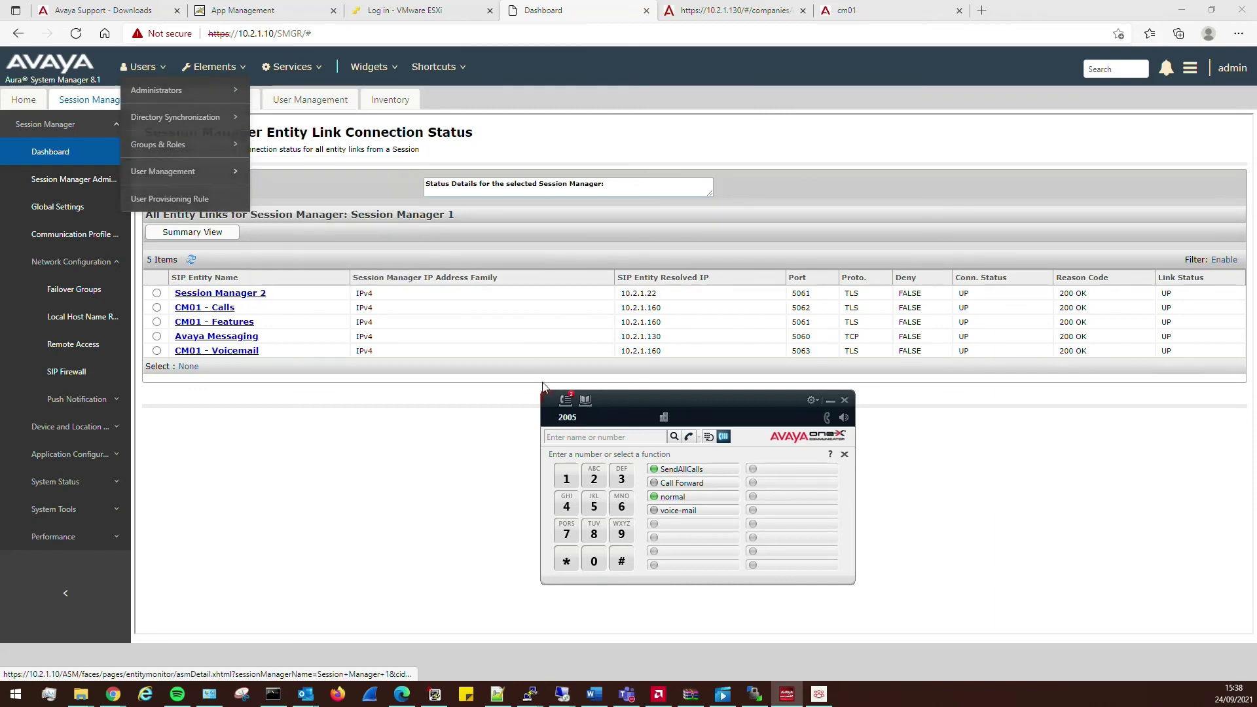
pyautogui.moveTo(711, 397); pyautogui.dragTo(640, 395)
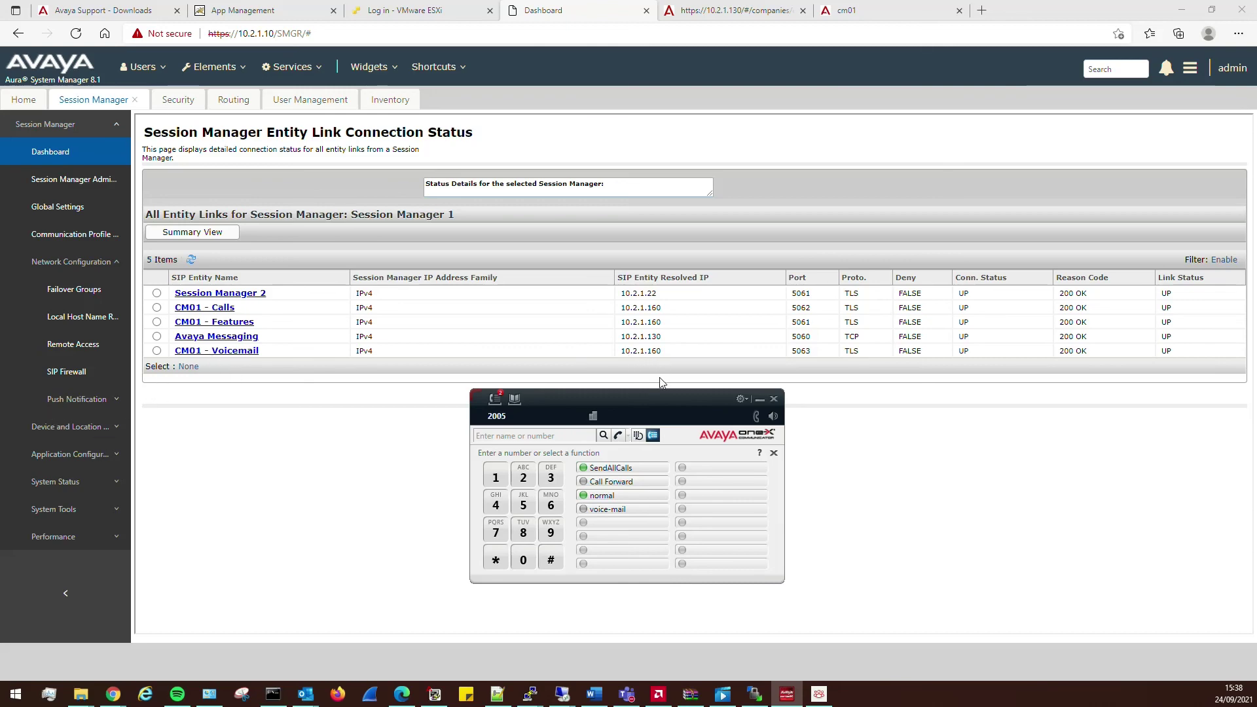
pyautogui.moveTo(624, 394); pyautogui.dragTo(756, 410)
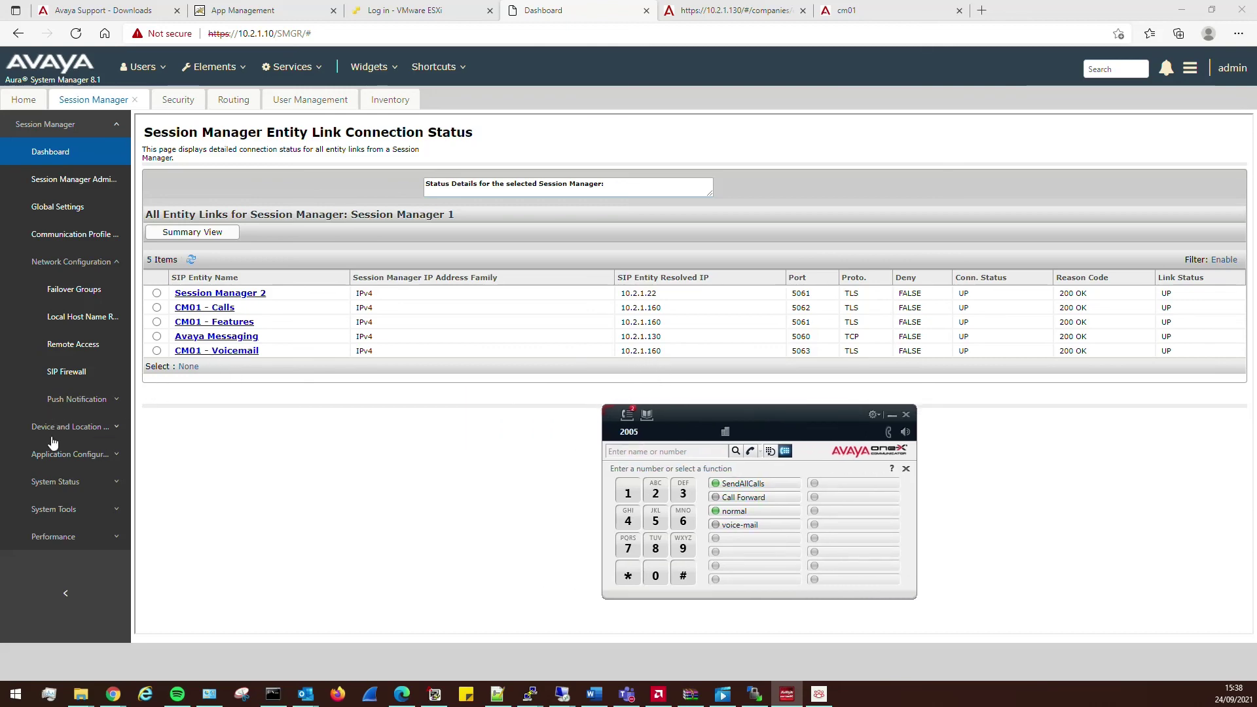
pyautogui.click(233, 104)
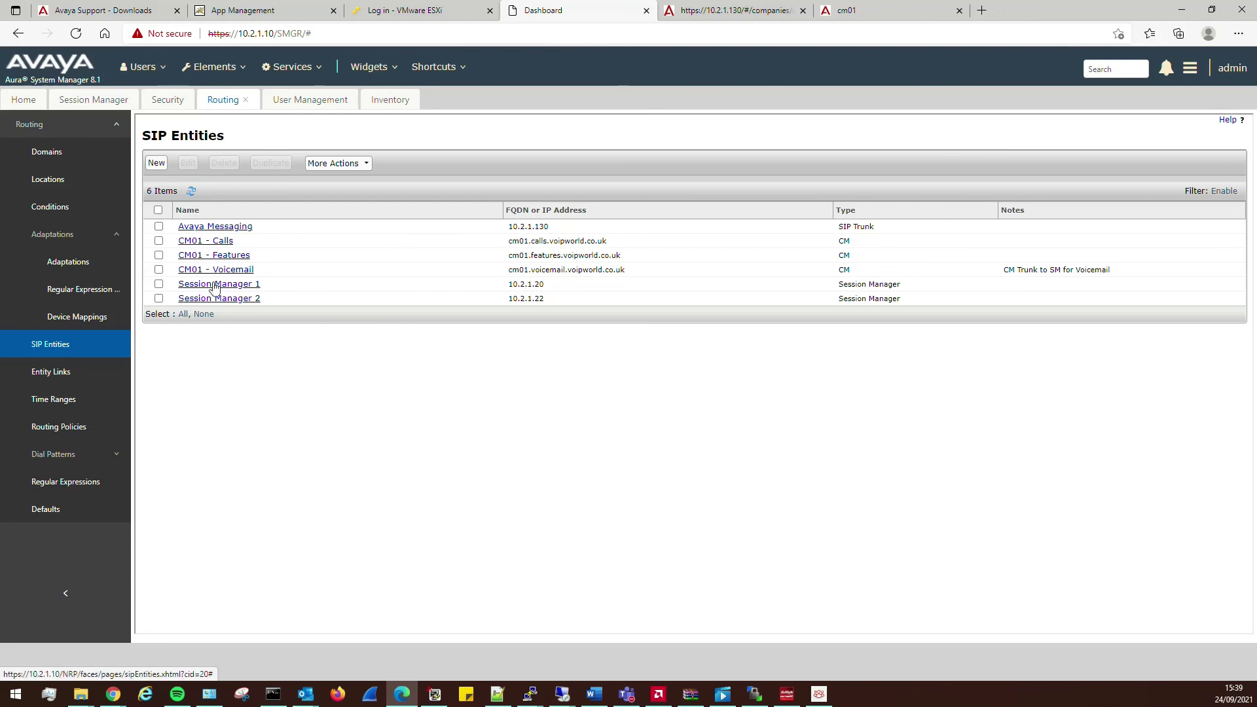
pyautogui.click(57, 454)
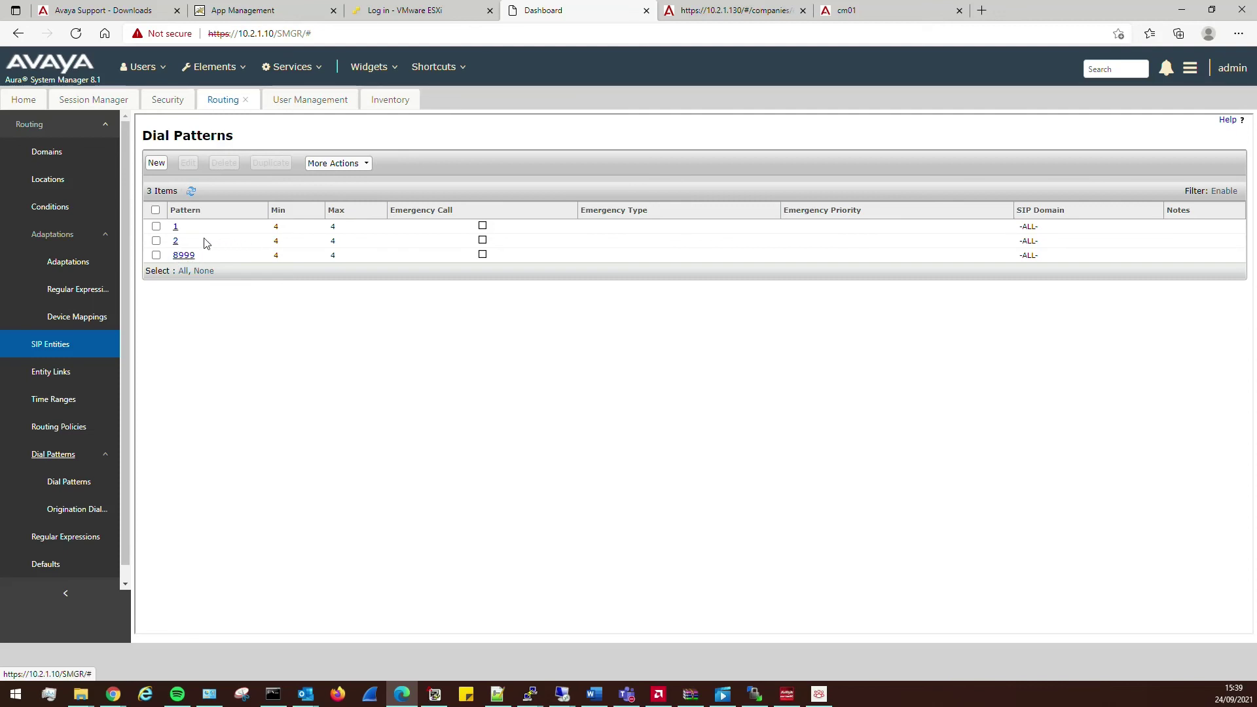
pyautogui.click(77, 432)
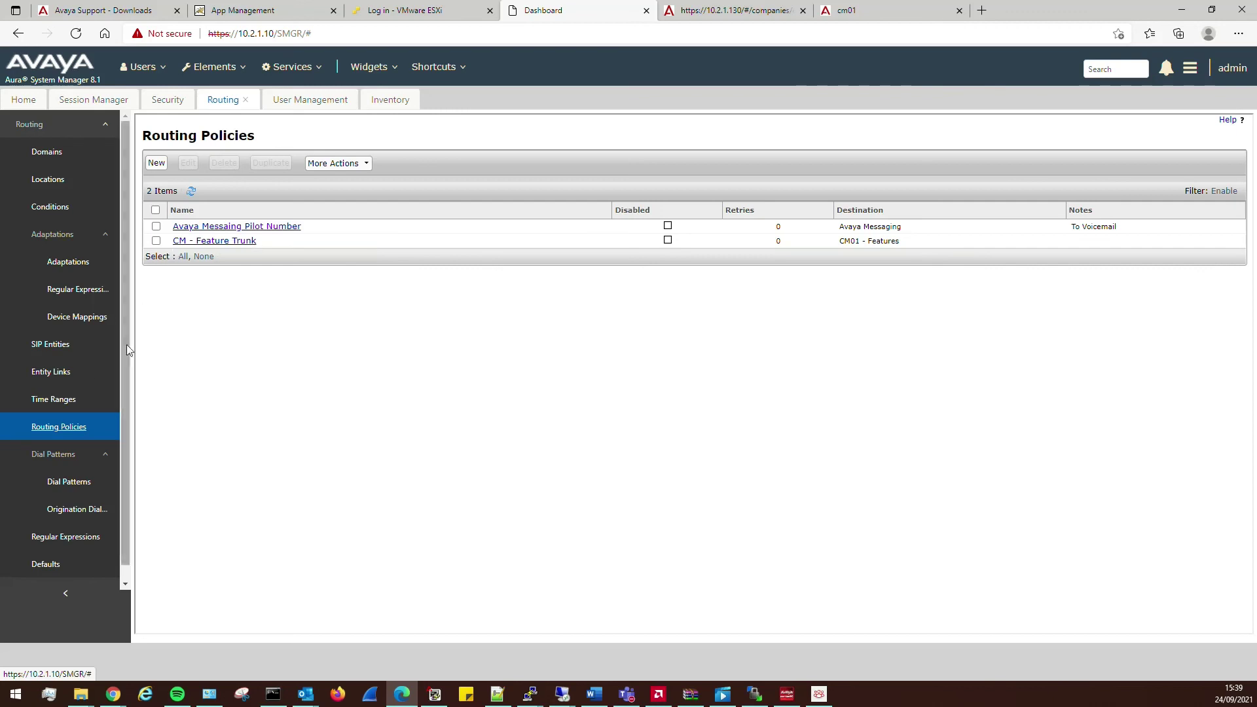
pyautogui.click(75, 484)
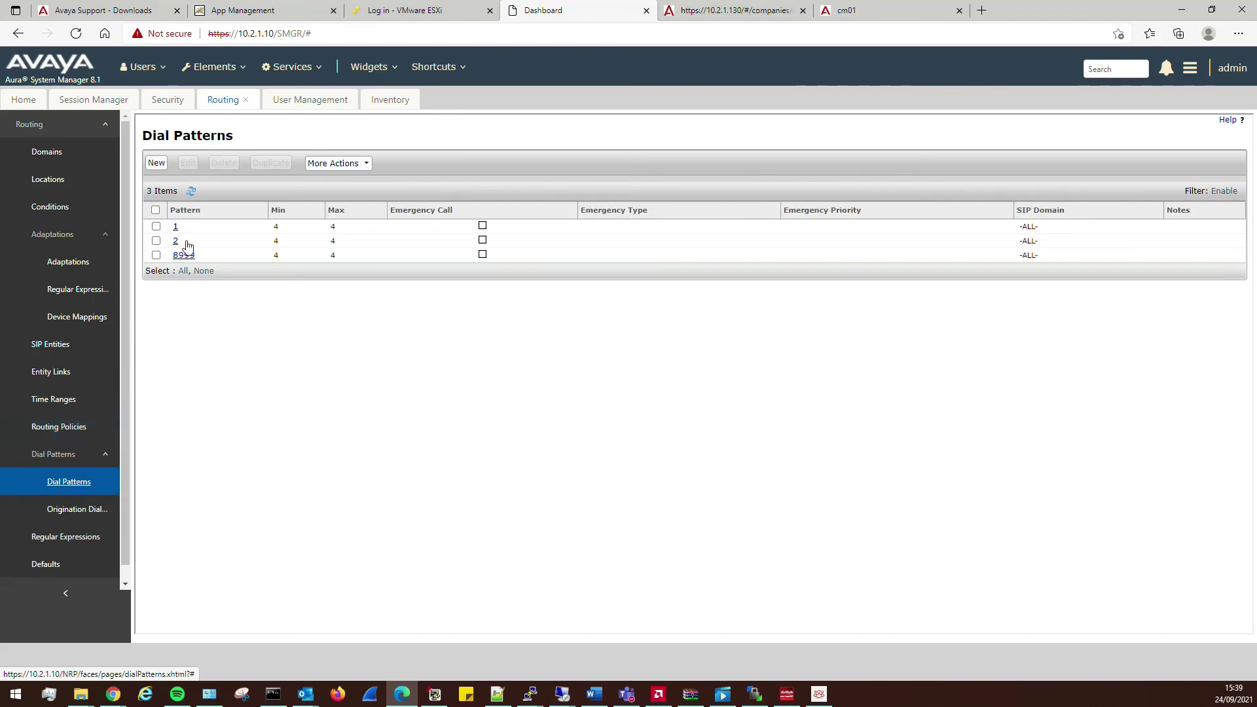
pyautogui.click(177, 228)
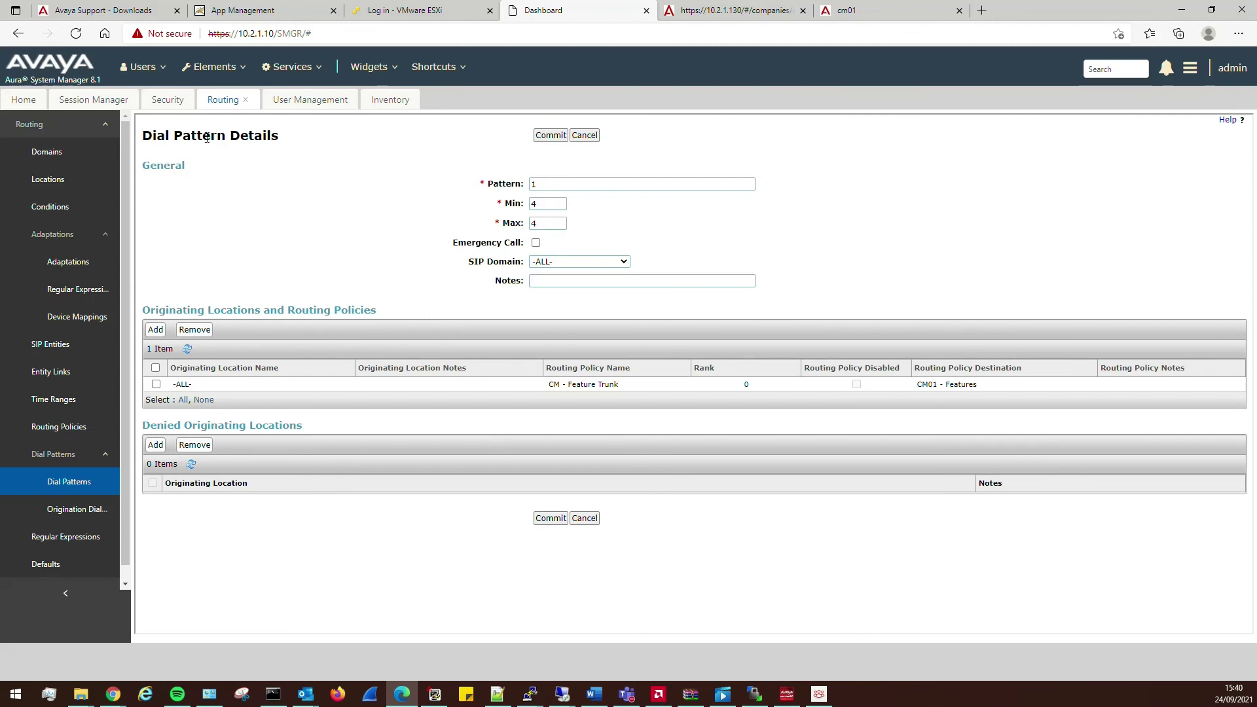
pyautogui.click(96, 104)
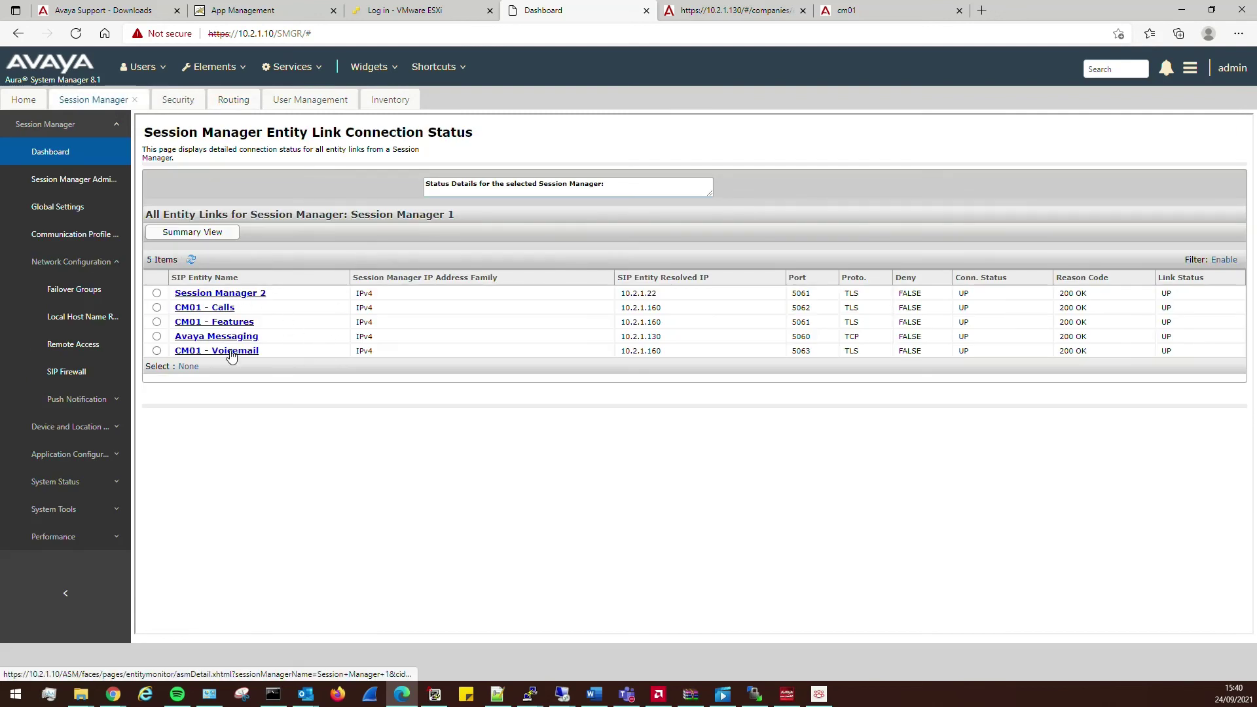
# - Compare Routing Policies and Dial Patterns under Routing, then return to the Session Manager dashboard
pyautogui.click(77, 159)
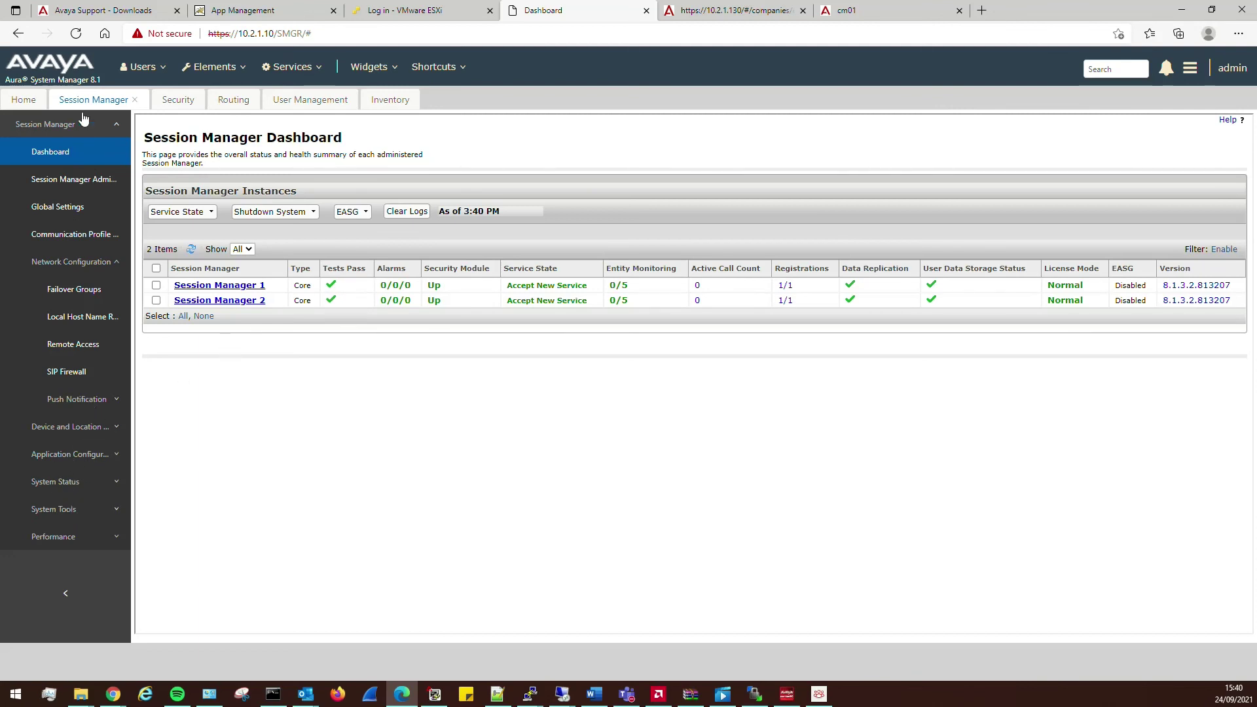
pyautogui.click(234, 99)
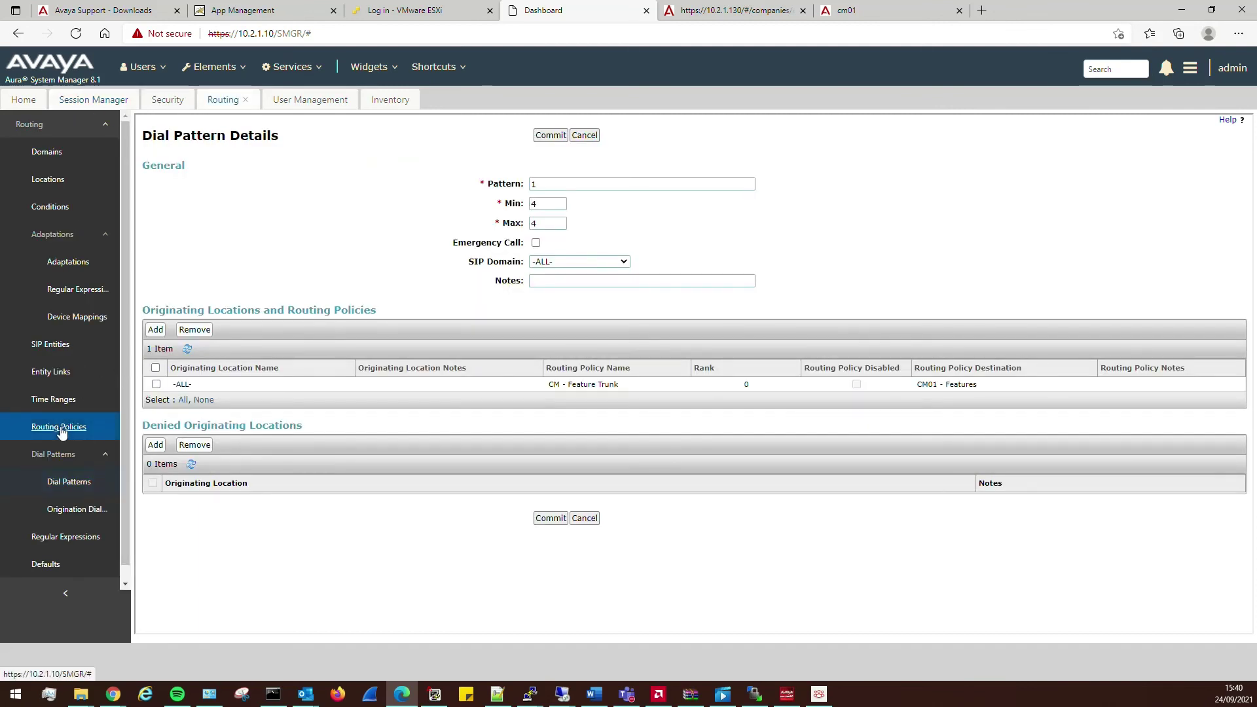
pyautogui.click(62, 429)
pyautogui.click(69, 482)
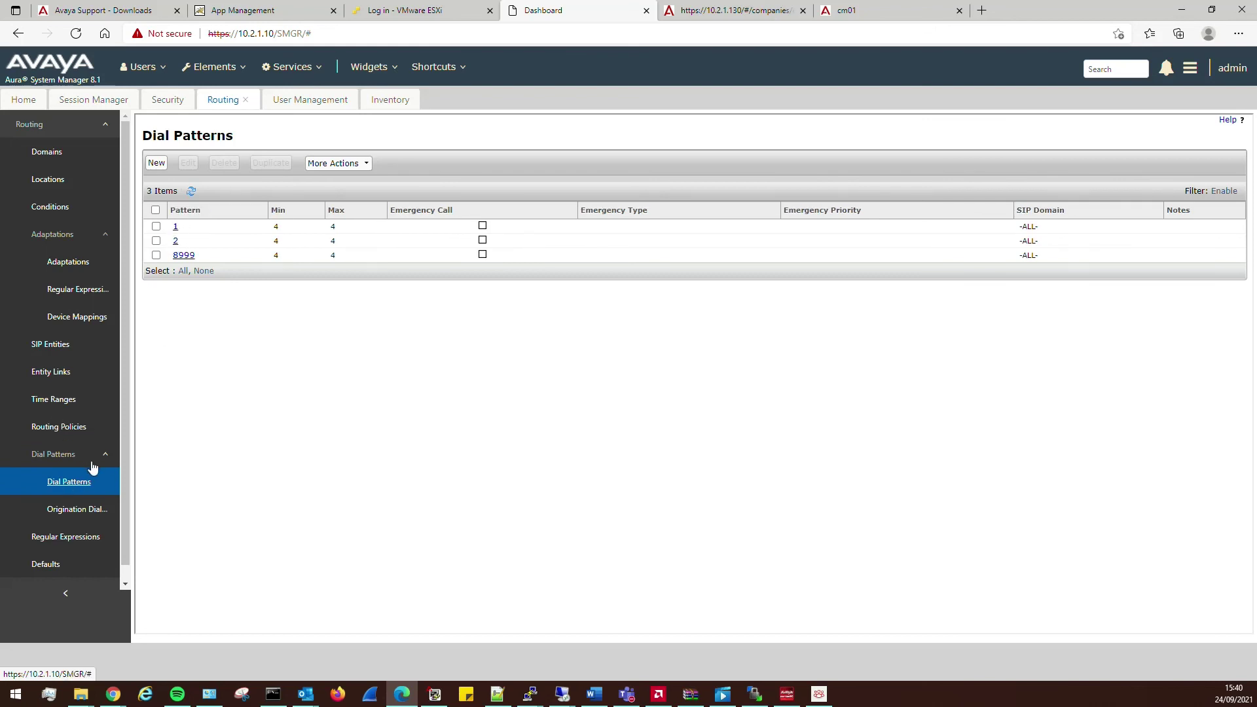
pyautogui.click(71, 427)
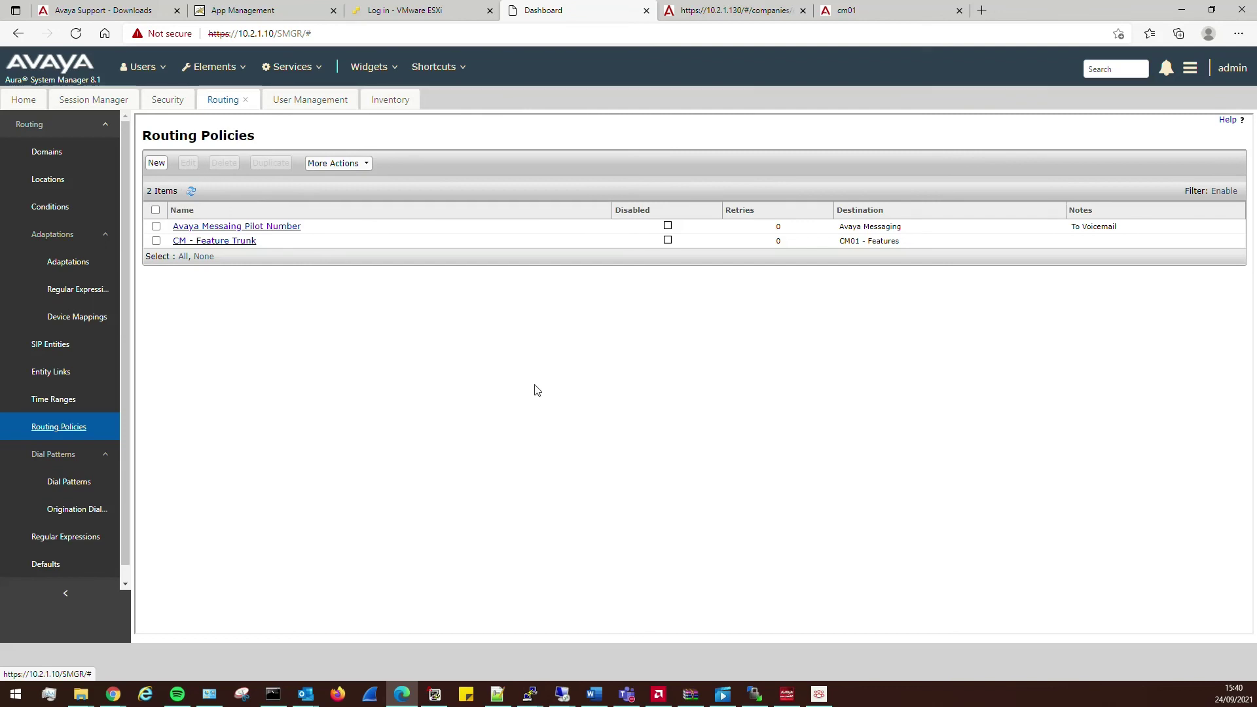
pyautogui.click(69, 483)
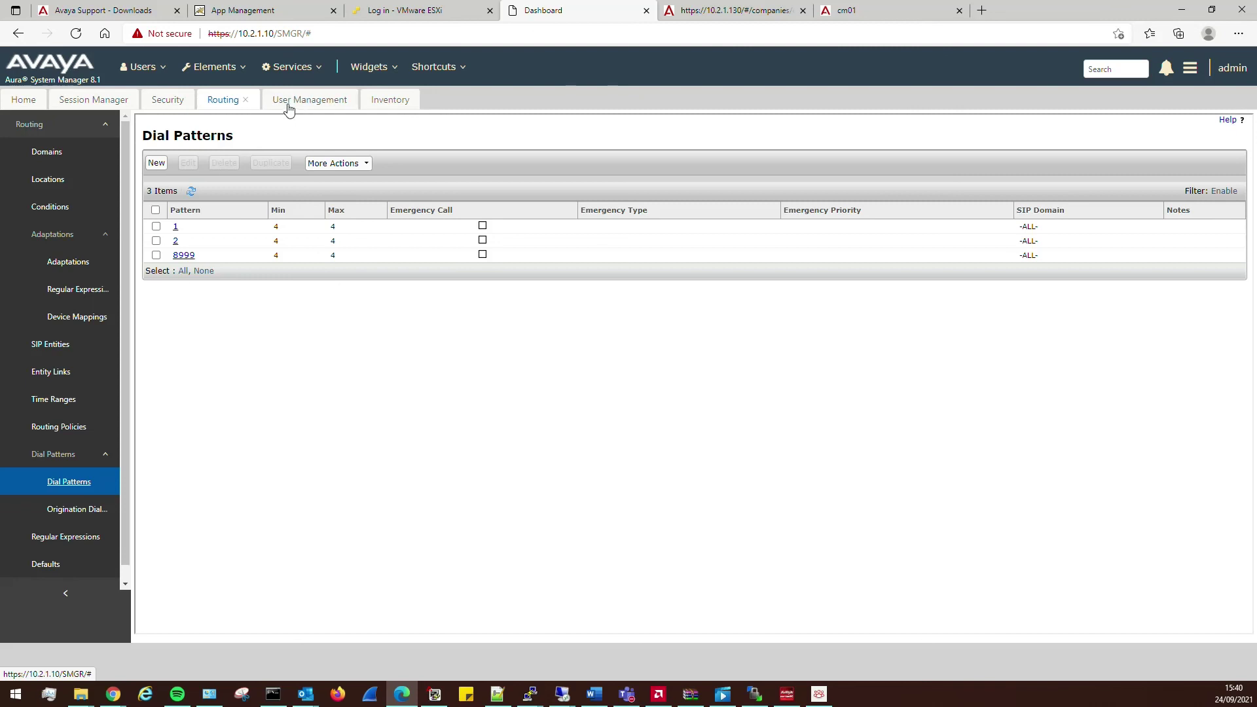
pyautogui.click(93, 100)
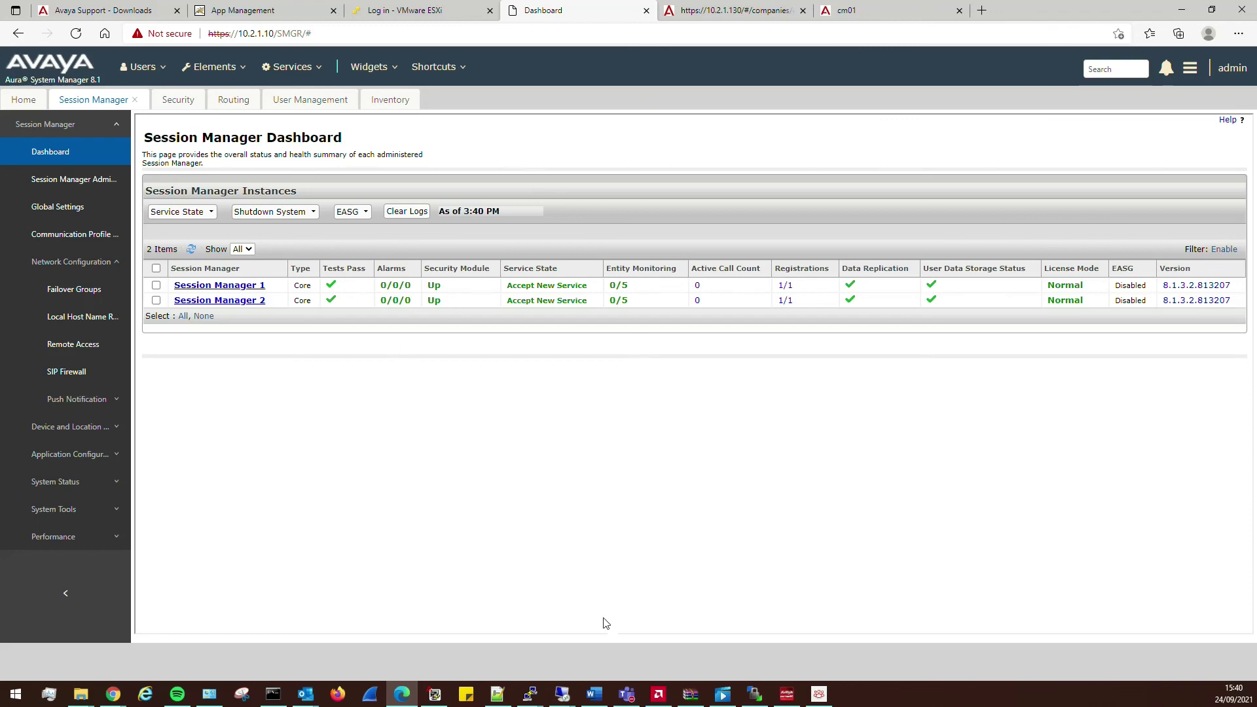
# - Rerun change station 2005 to recheck MWI sip-adjunct, then return to the 10.2.1.130 session
pyautogui.click(434, 694)
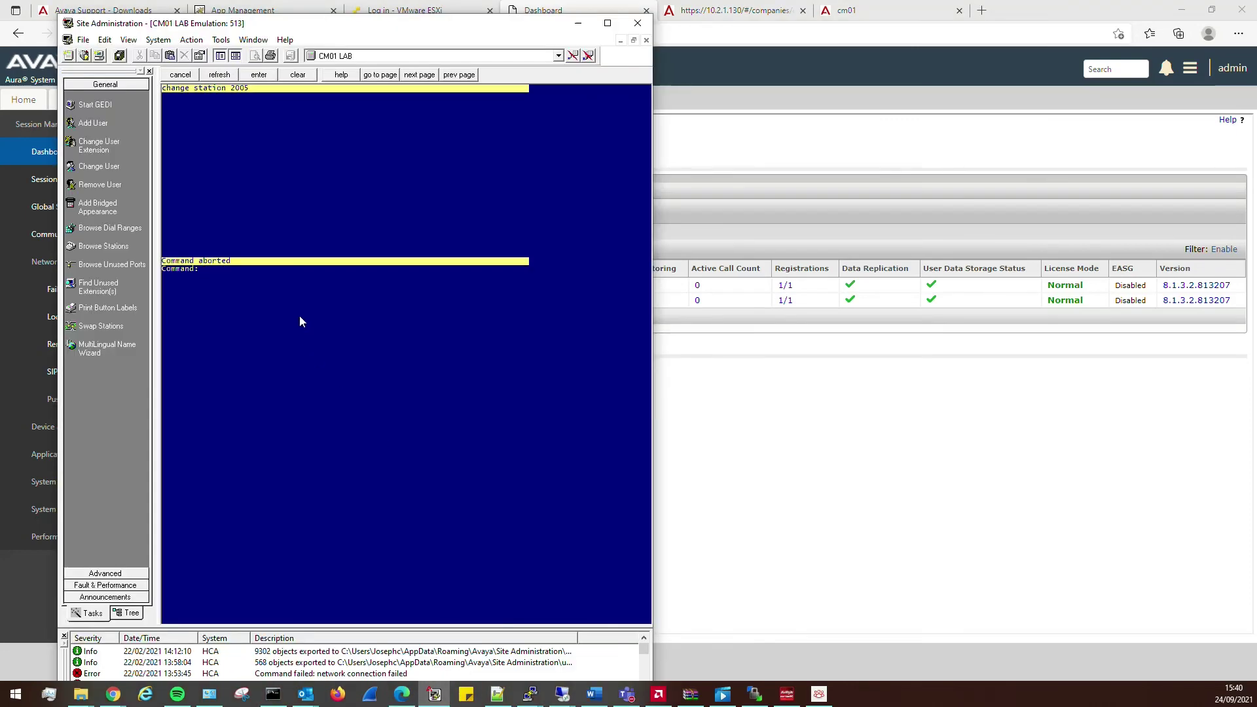
pyautogui.write('r')
pyautogui.press('Return')
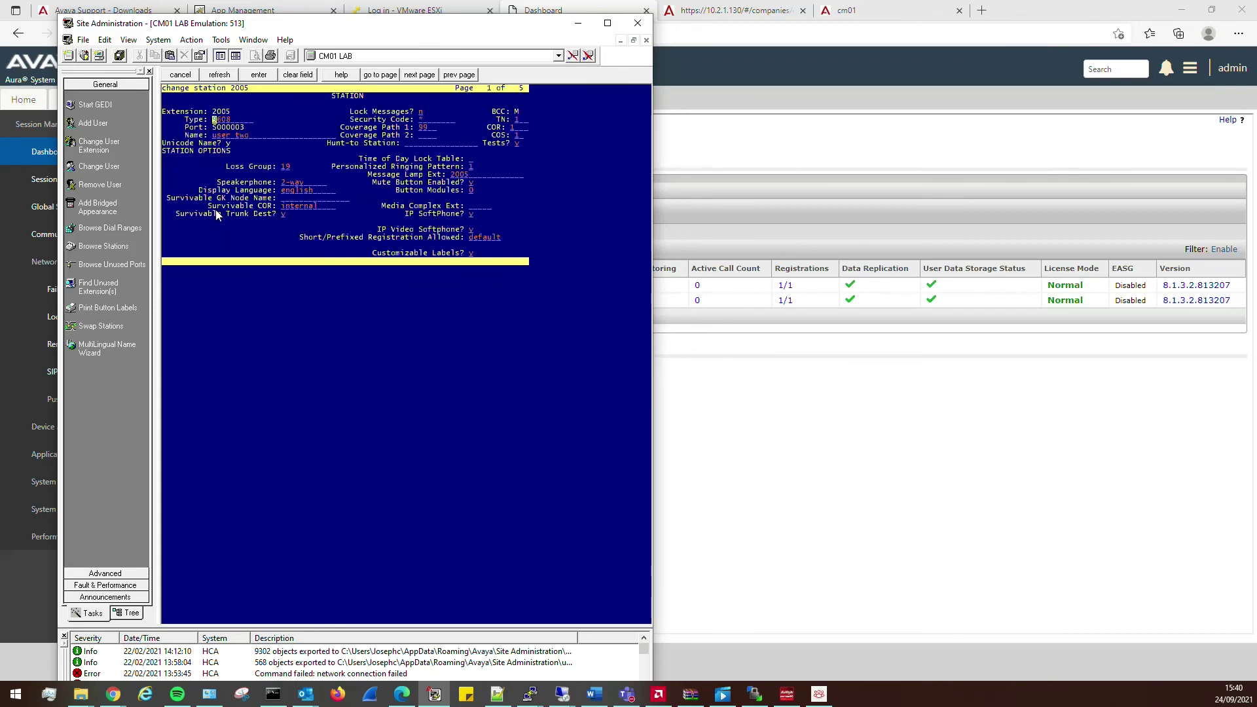
pyautogui.press('pagedown')
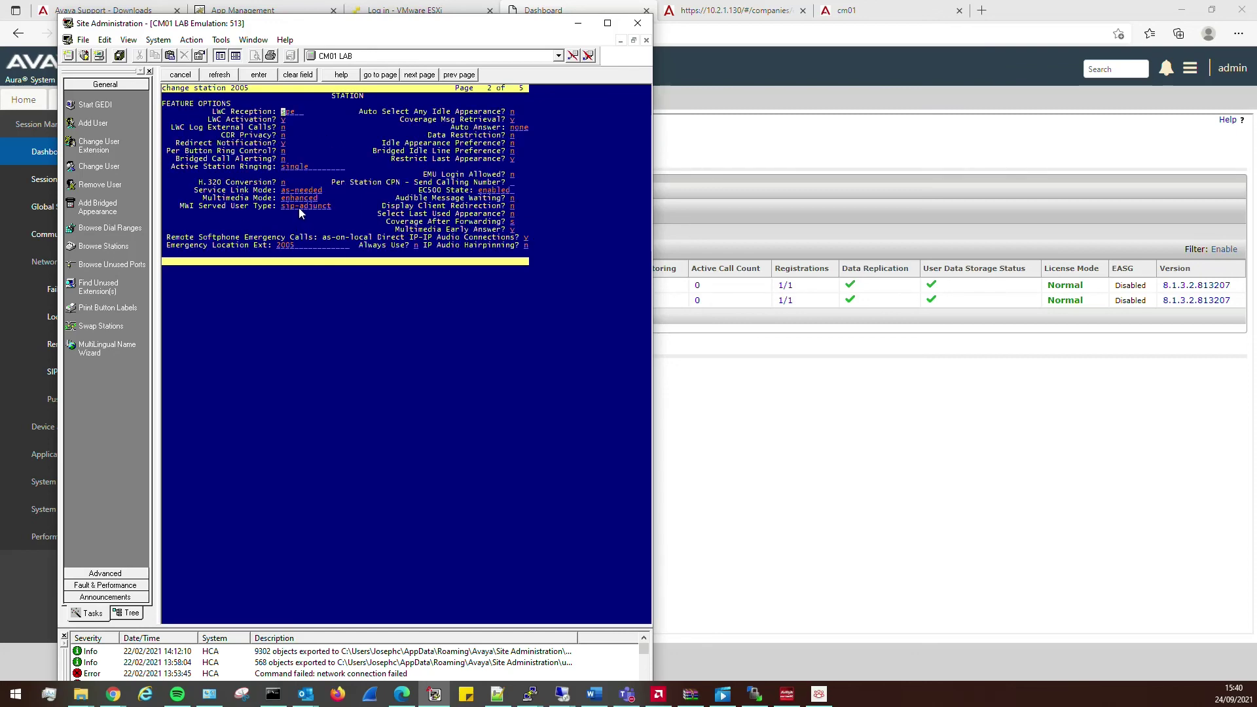
pyautogui.moveTo(331, 207); pyautogui.dragTo(285, 208)
pyautogui.click(561, 695)
pyautogui.click(641, 637)
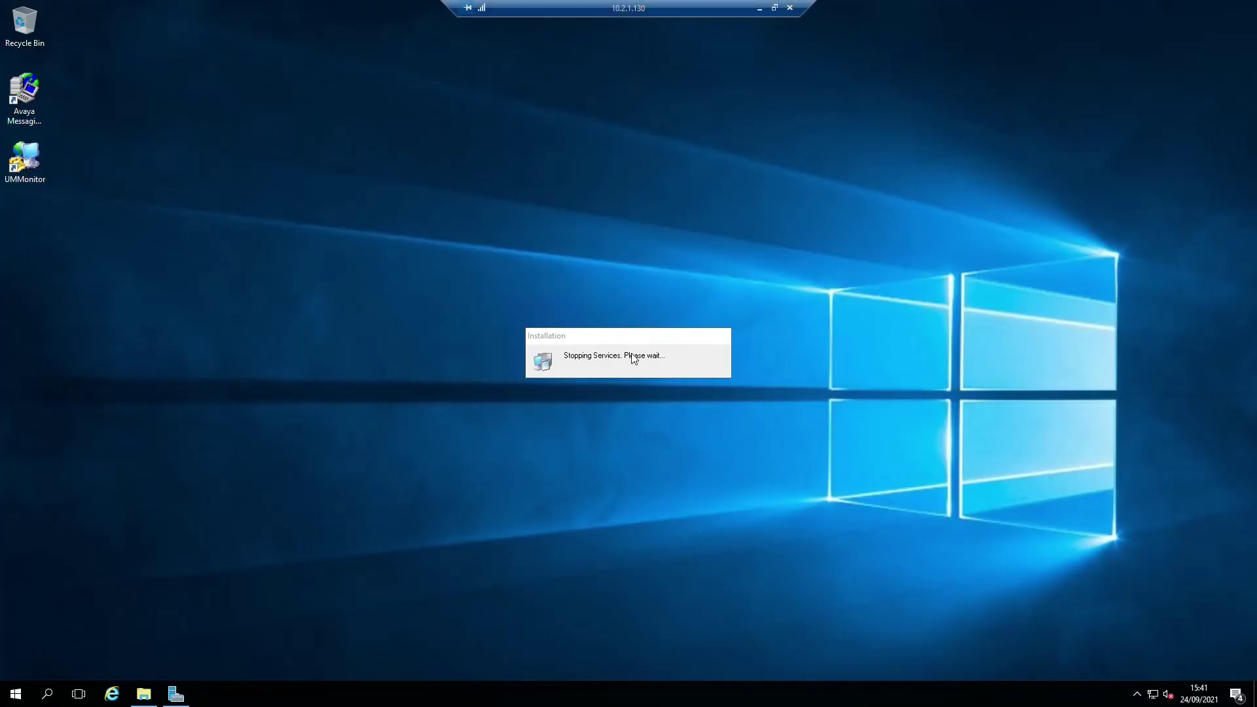